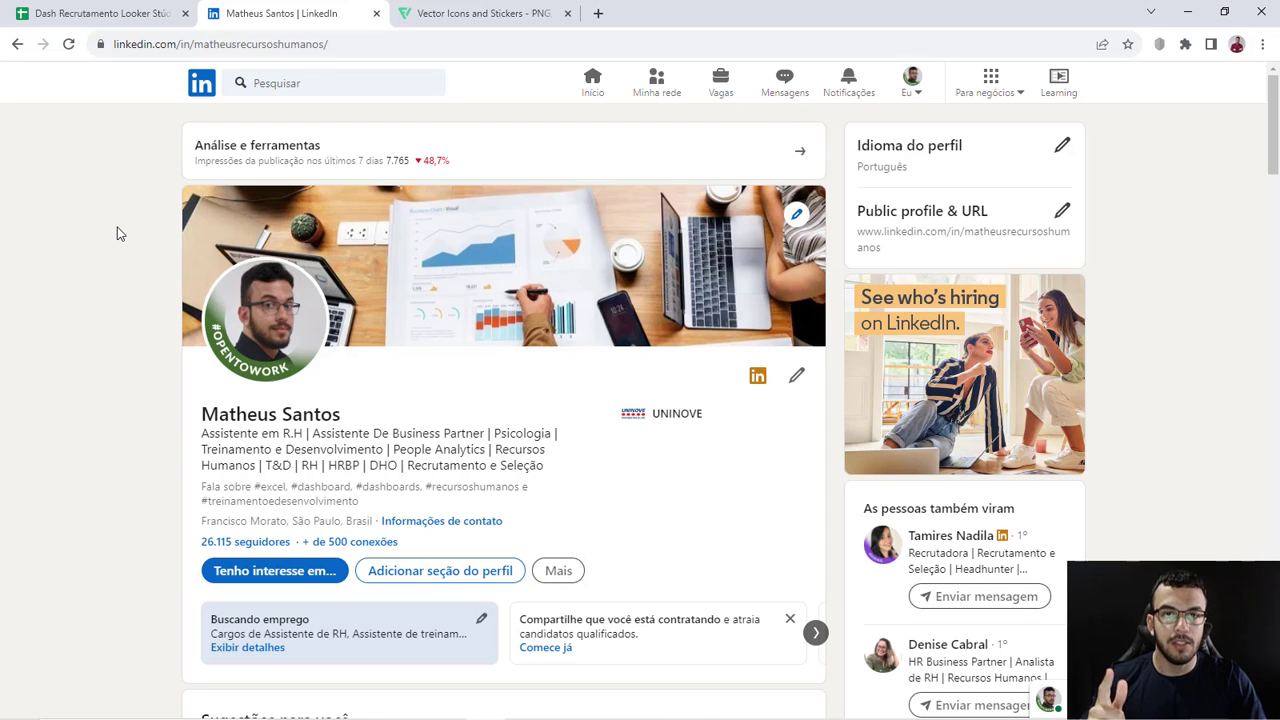
Step: Switch to the recruitment dashboard spreadsheet and look over the position and SLA charts on the Dash sheet
{"action": "left_click", "coordinate": [152, 10]}
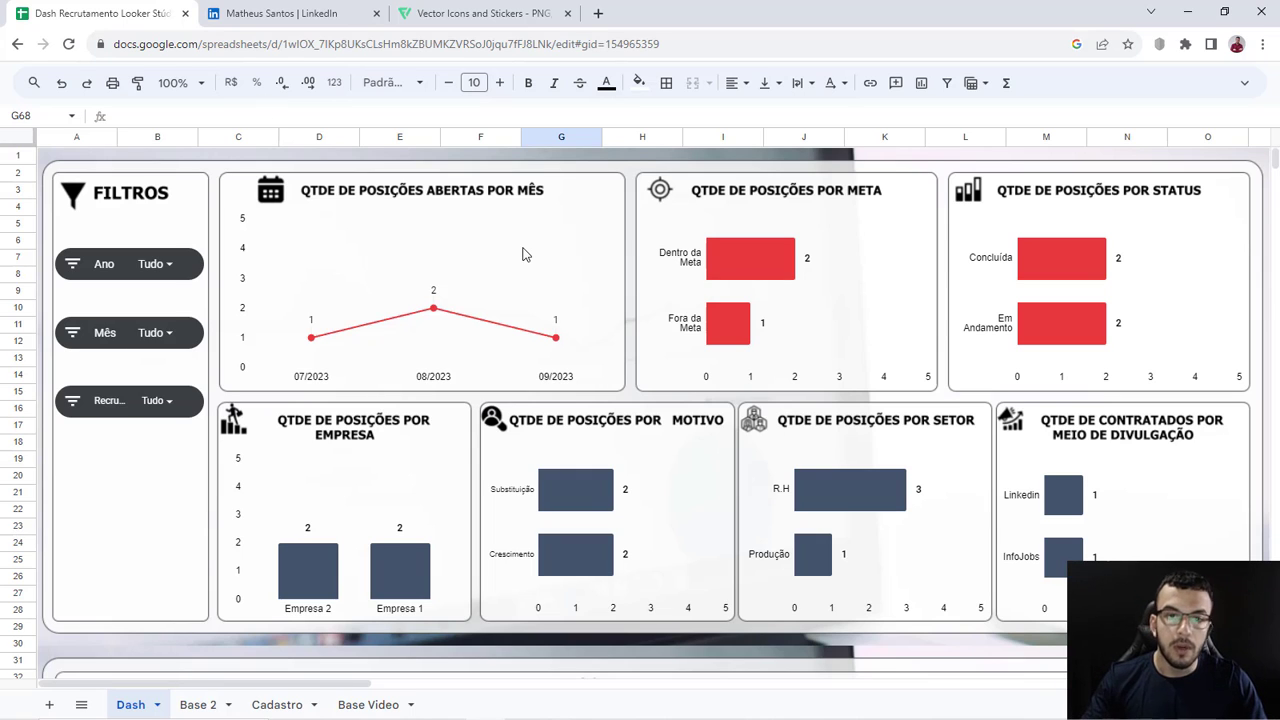
{"action": "scroll", "coordinate": [506, 344], "scroll_direction": "down", "scroll_amount": 3}
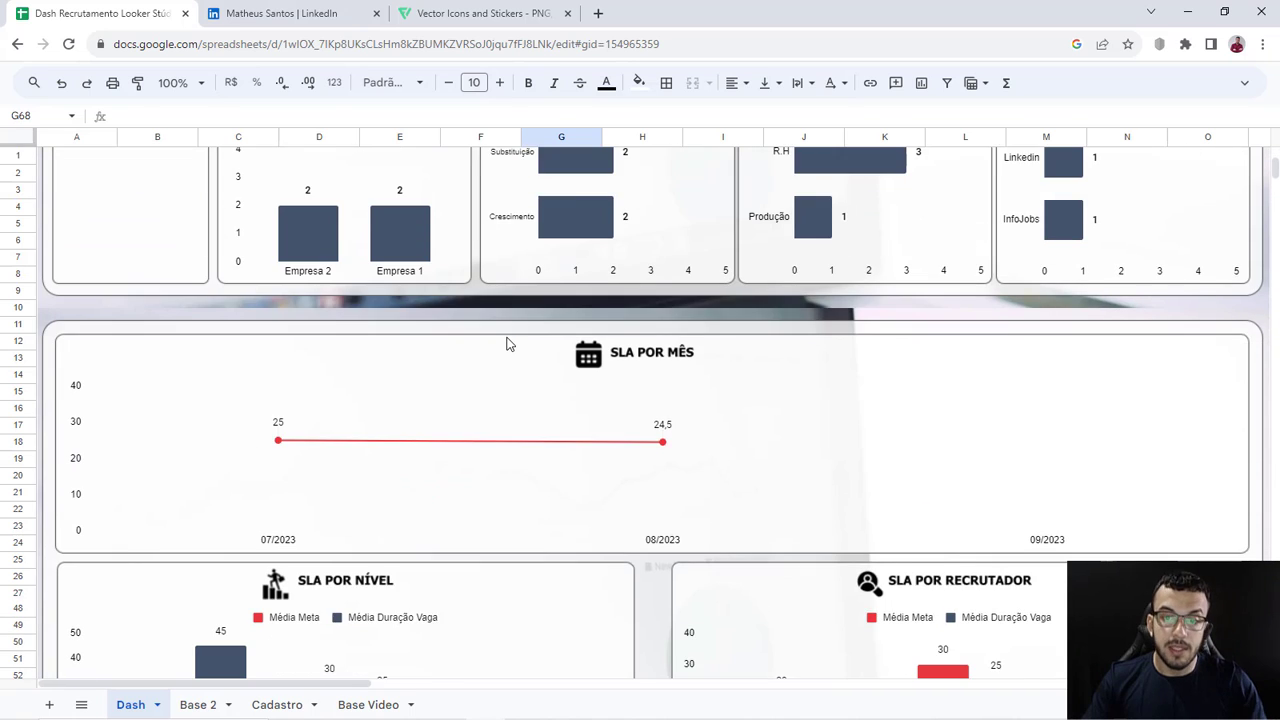
{"action": "scroll", "coordinate": [506, 344], "scroll_direction": "down", "scroll_amount": 2}
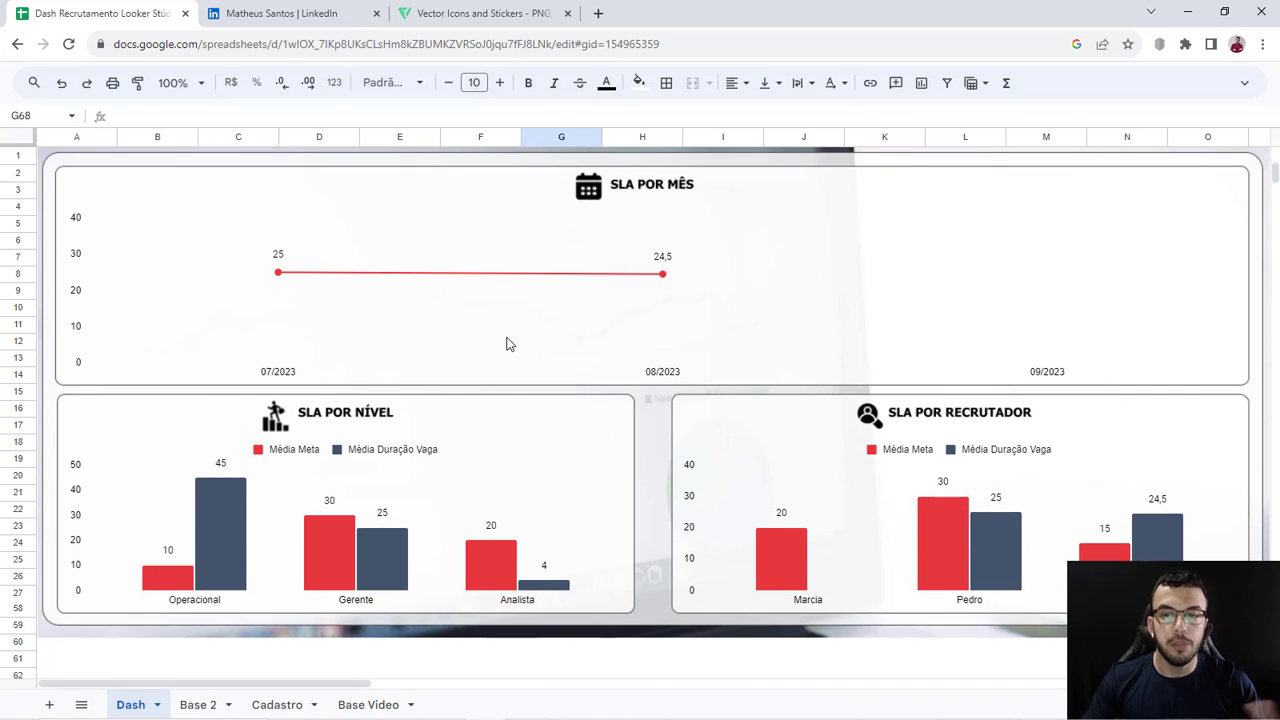
{"action": "scroll", "coordinate": [506, 344], "scroll_direction": "up", "scroll_amount": 3}
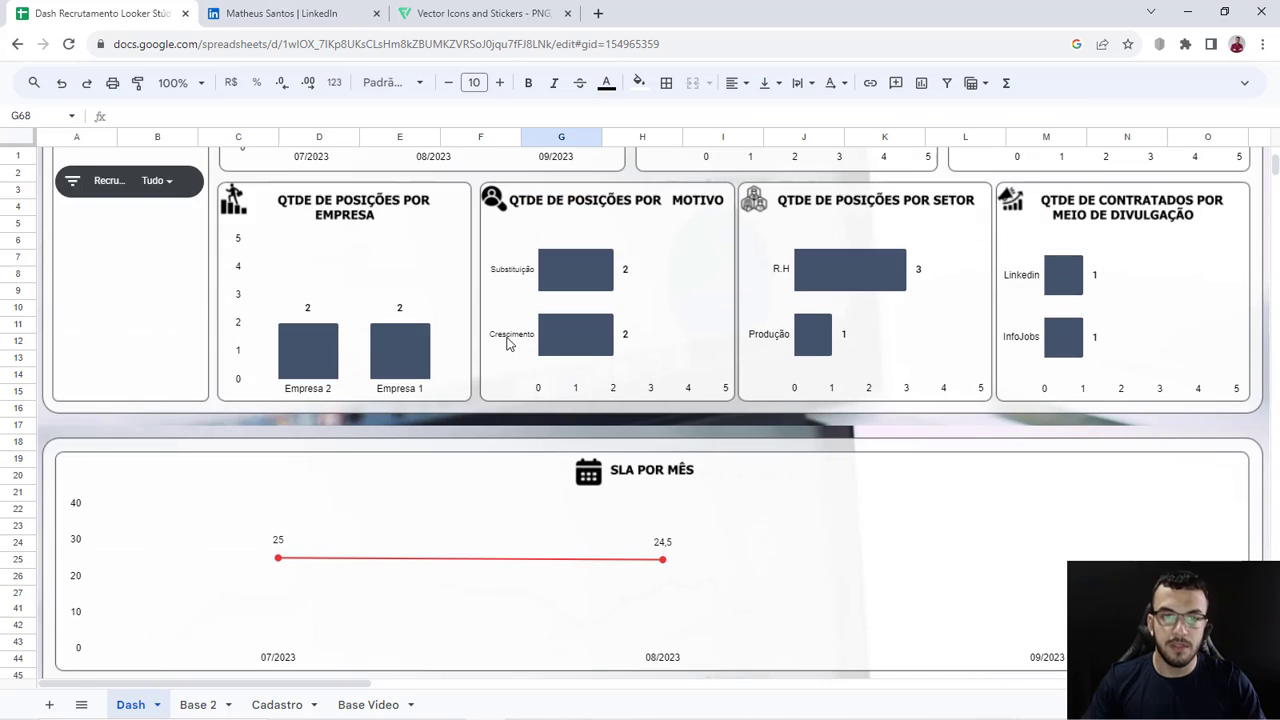
{"action": "scroll", "coordinate": [506, 344], "scroll_direction": "up", "scroll_amount": 2}
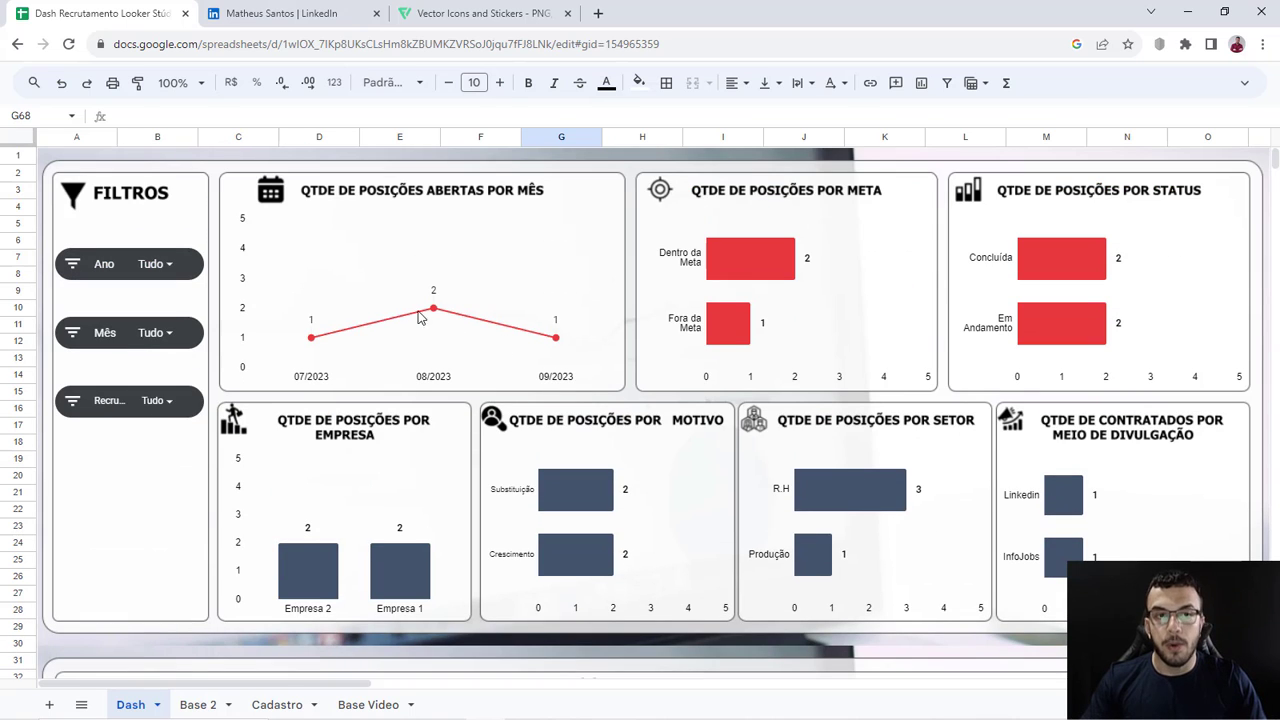
Step: Look through the options of the dashboard's Ano, Mês and Recrutador filters without changing them
{"action": "left_click", "coordinate": [184, 262]}
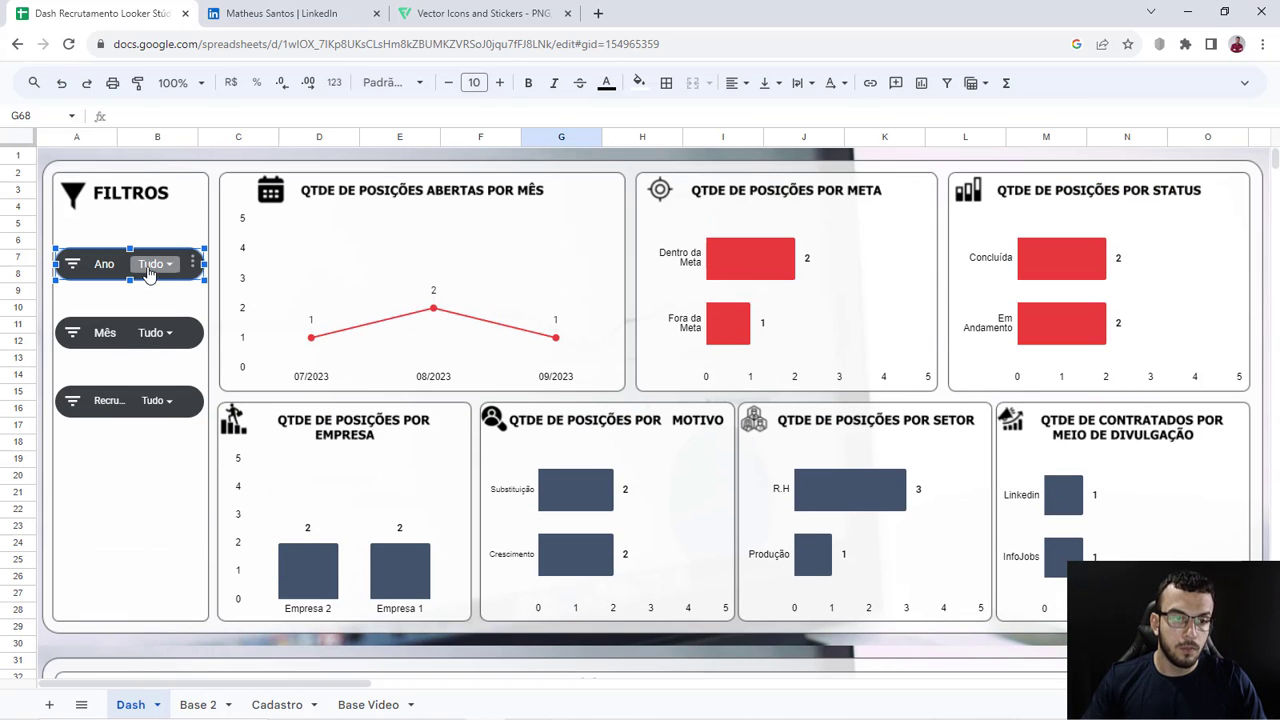
{"action": "left_click", "coordinate": [150, 264]}
{"action": "left_click", "coordinate": [150, 264]}
{"action": "left_click", "coordinate": [156, 334]}
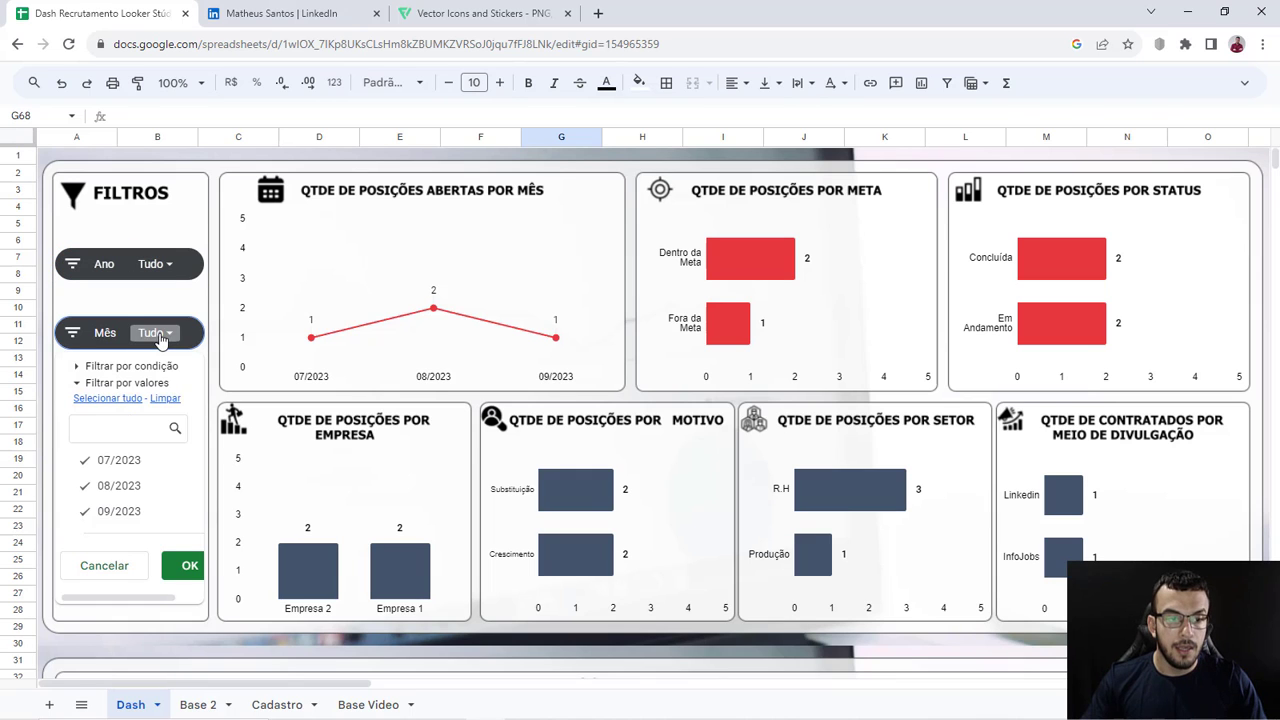
{"action": "left_click", "coordinate": [159, 336]}
{"action": "left_click", "coordinate": [155, 401]}
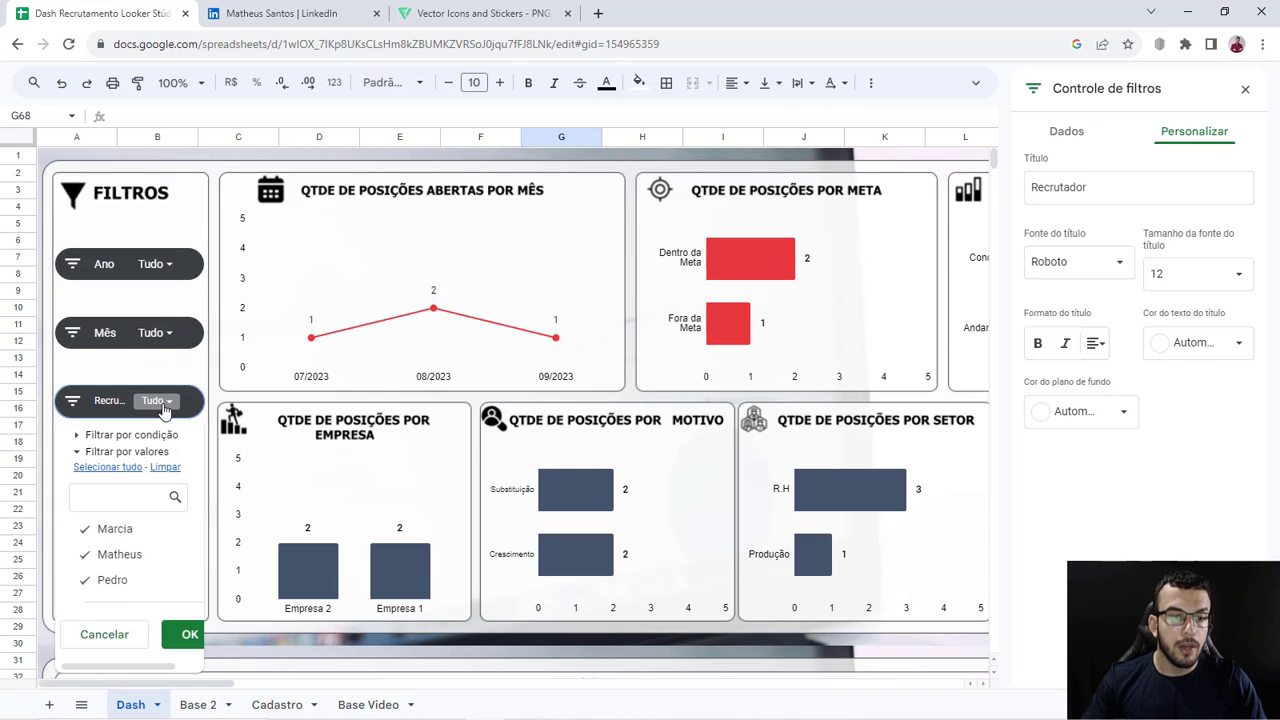
{"action": "left_click", "coordinate": [1245, 93]}
Step: Examine the SLA charts by month, level and recruiter, along with the position charts on the dashboard
{"action": "scroll", "coordinate": [423, 394], "scroll_direction": "down", "scroll_amount": 10}
{"action": "left_click", "coordinate": [468, 467]}
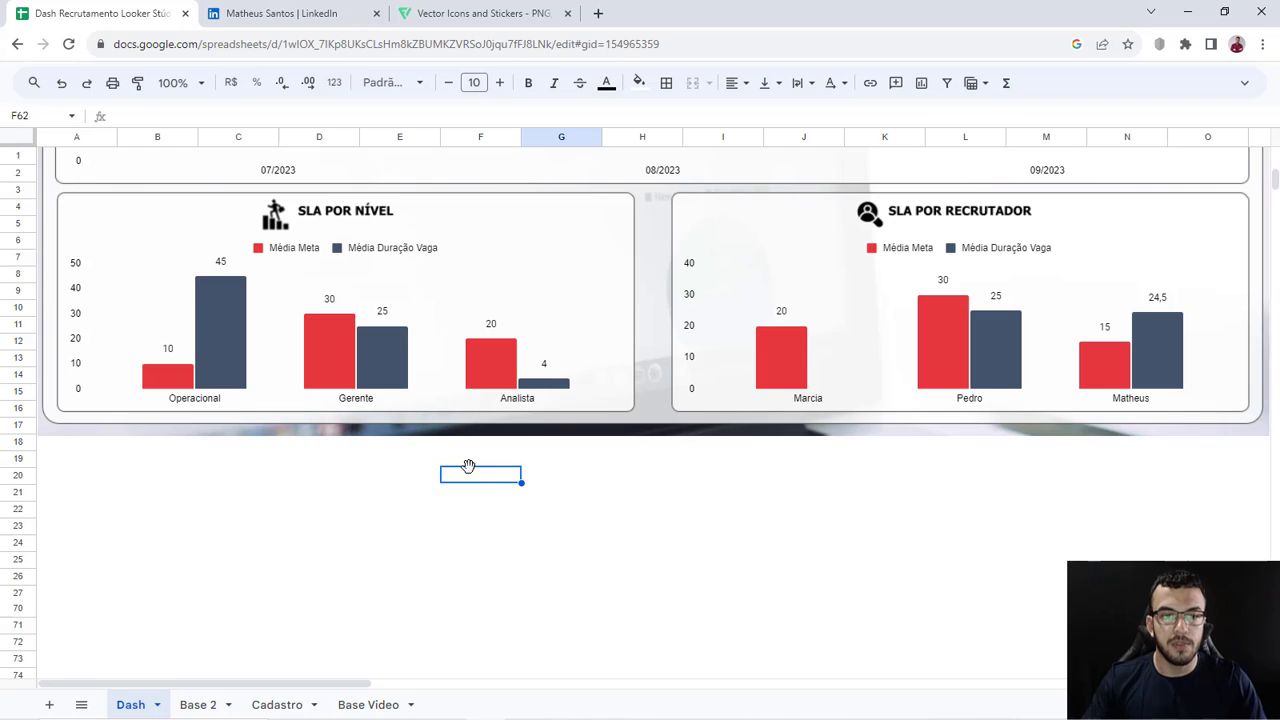
{"action": "scroll", "coordinate": [469, 467], "scroll_direction": "up", "scroll_amount": 10}
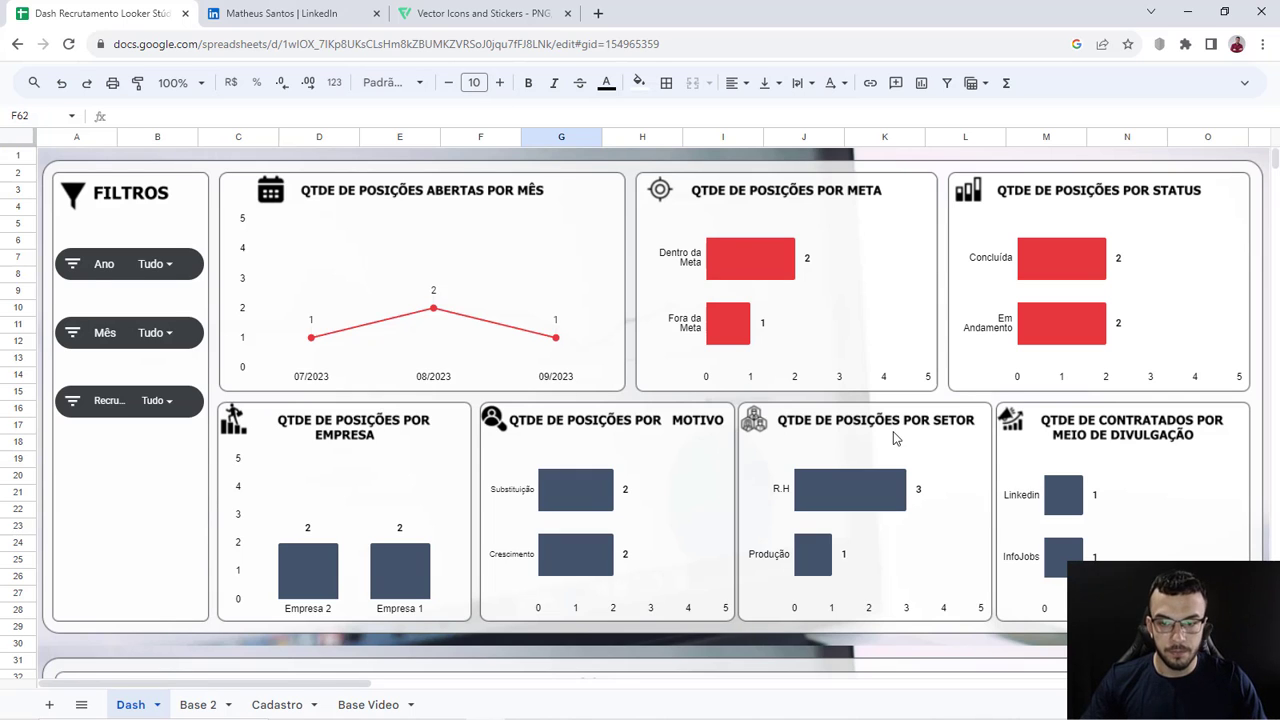
{"action": "scroll", "coordinate": [895, 438], "scroll_direction": "down", "scroll_amount": 5}
{"action": "scroll", "coordinate": [895, 438], "scroll_direction": "down", "scroll_amount": 4}
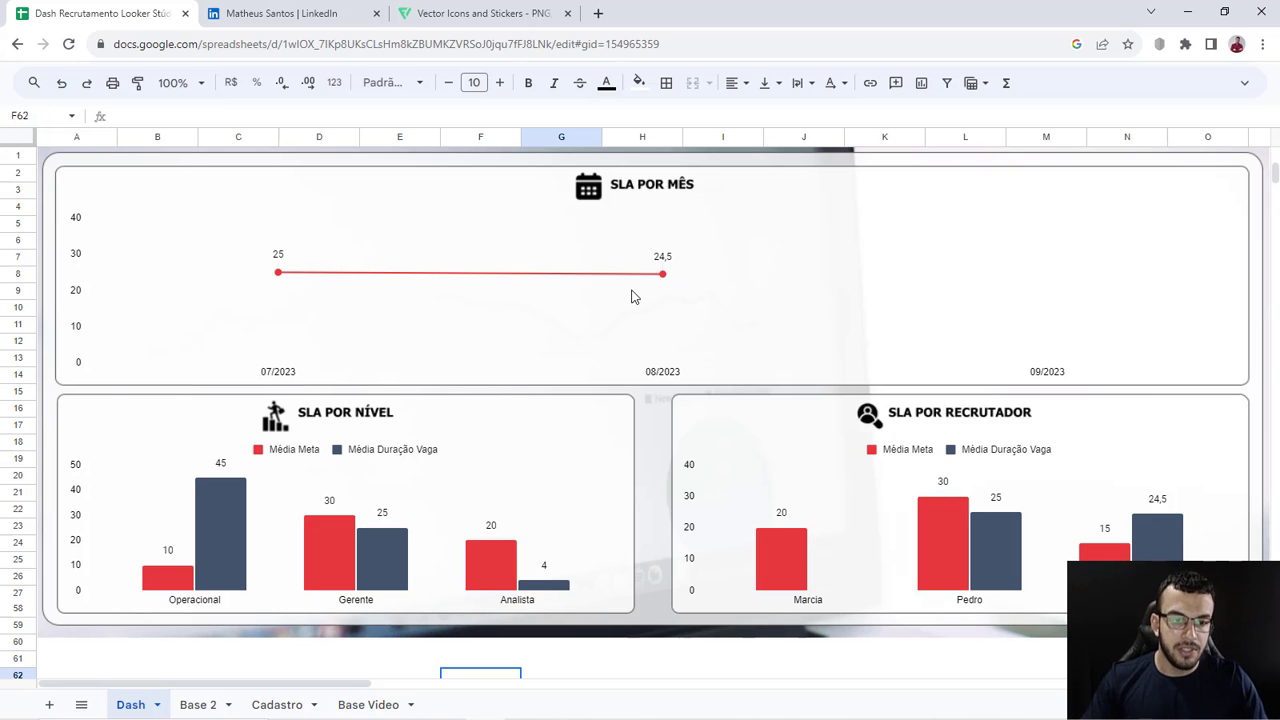
{"action": "scroll", "coordinate": [506, 350], "scroll_direction": "down", "scroll_amount": 3}
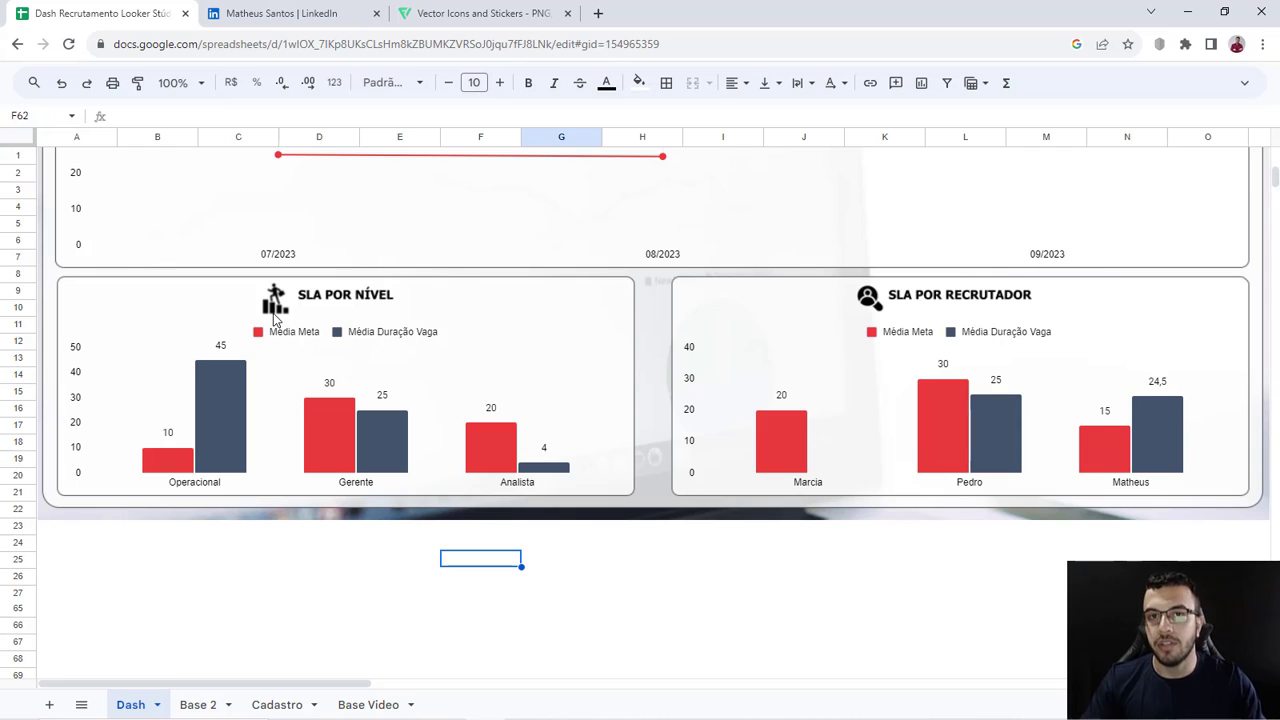
{"action": "left_click", "coordinate": [503, 593]}
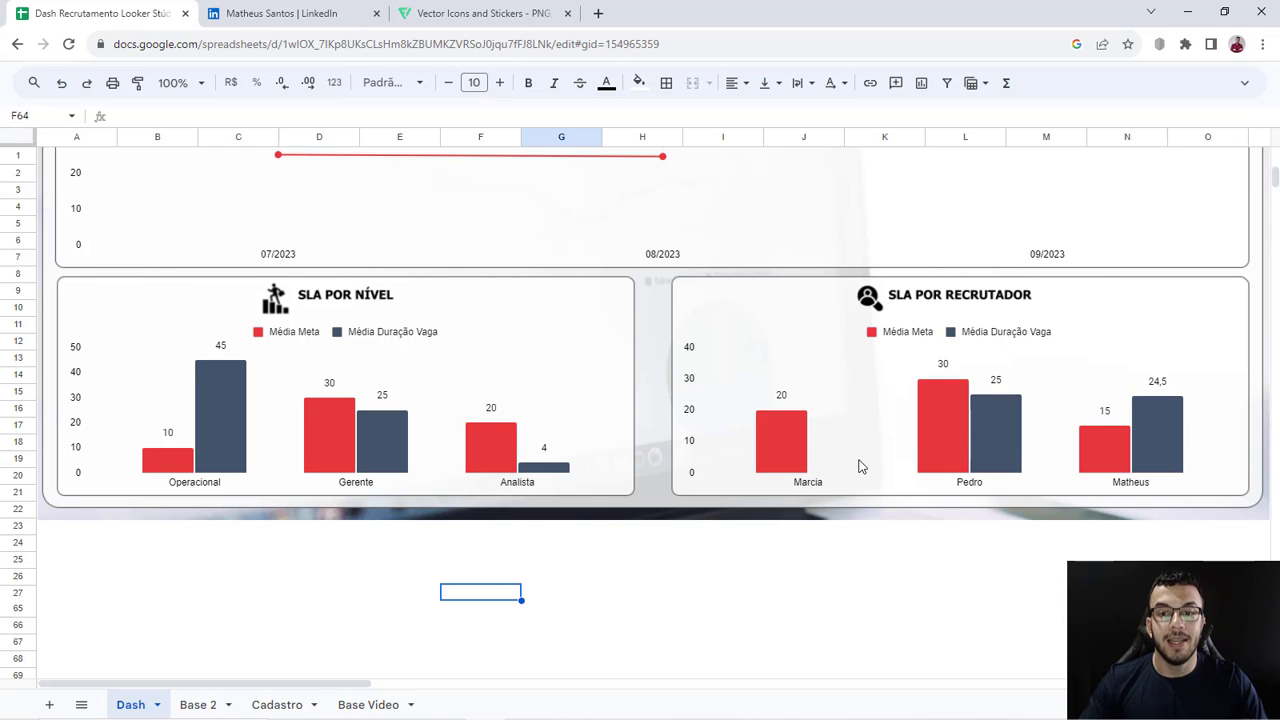
{"action": "left_click", "coordinate": [806, 531]}
{"action": "scroll", "coordinate": [722, 500], "scroll_direction": "up", "scroll_amount": 10}
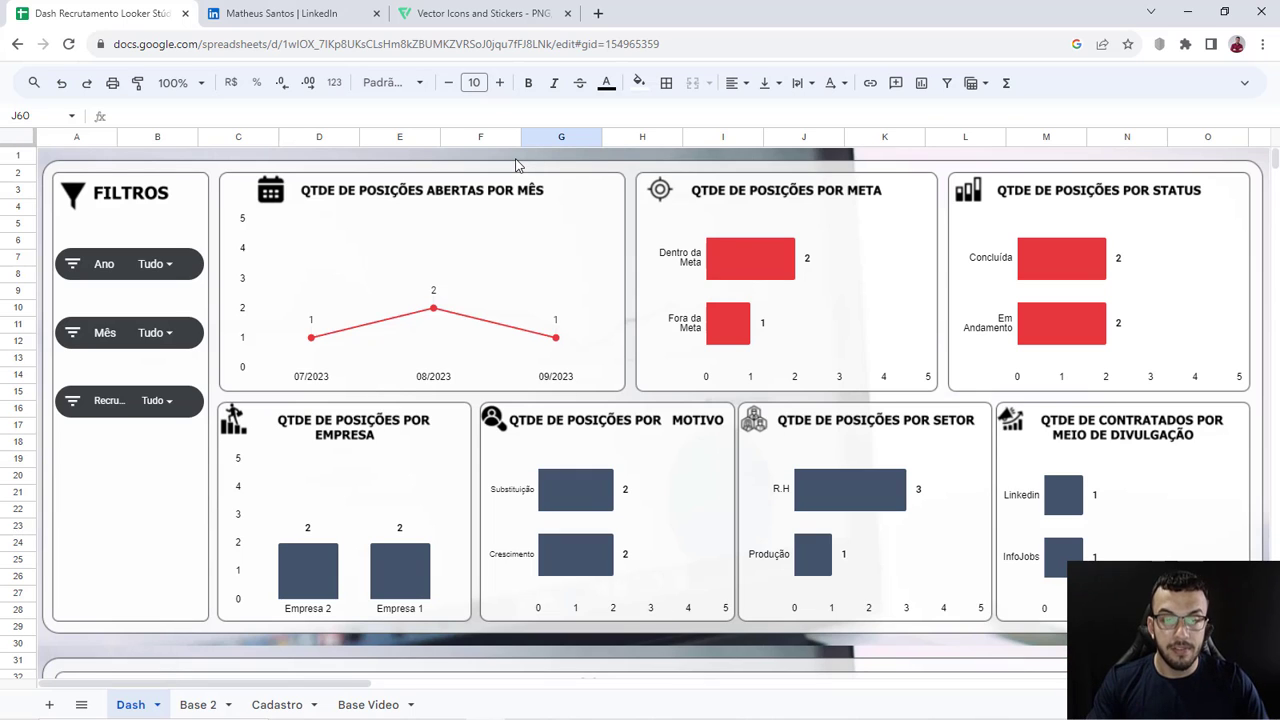
Step: Open the Base Video sheet and examine its ID Vaga and Empresa columns
{"action": "left_click", "coordinate": [383, 706]}
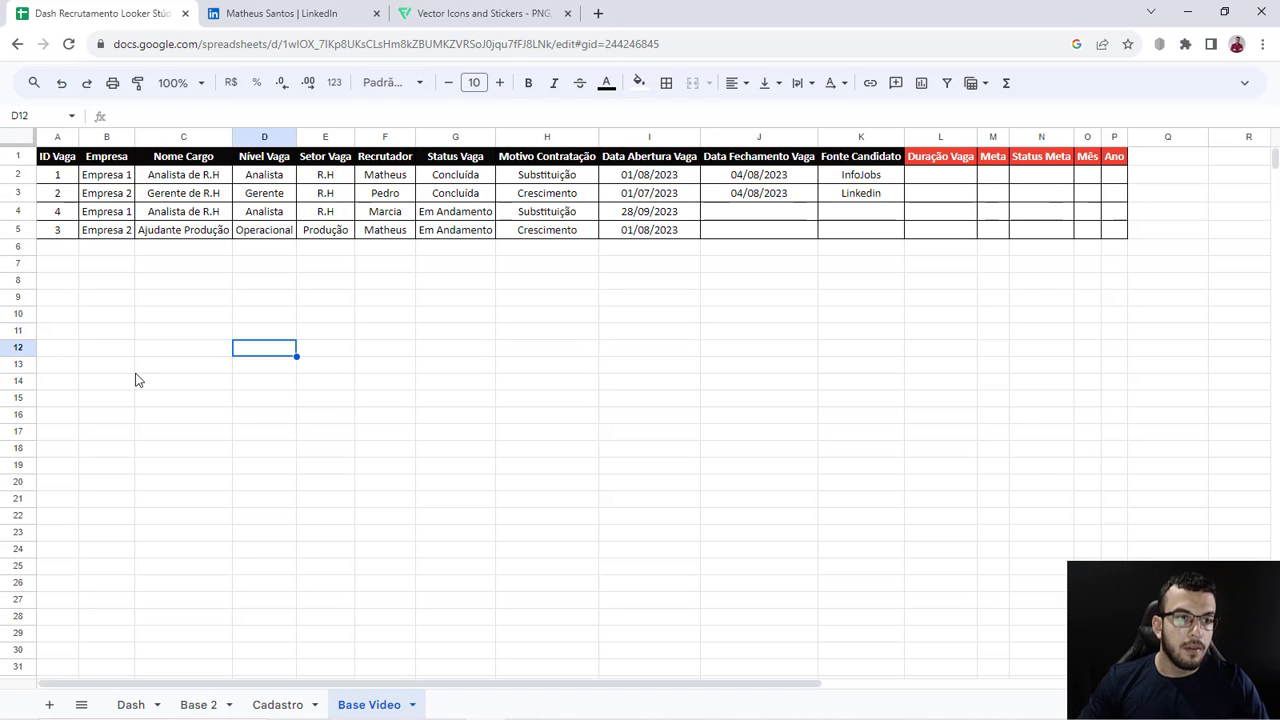
{"action": "left_click", "coordinate": [58, 138]}
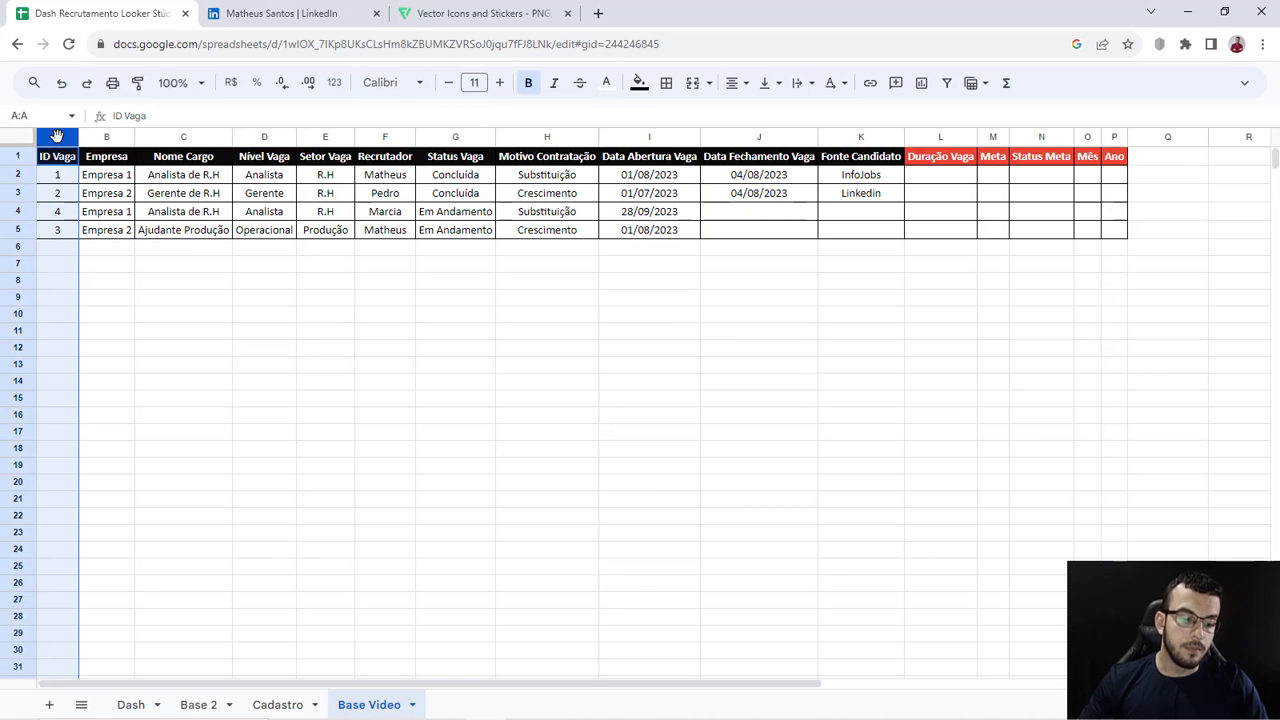
{"action": "left_click", "coordinate": [111, 284]}
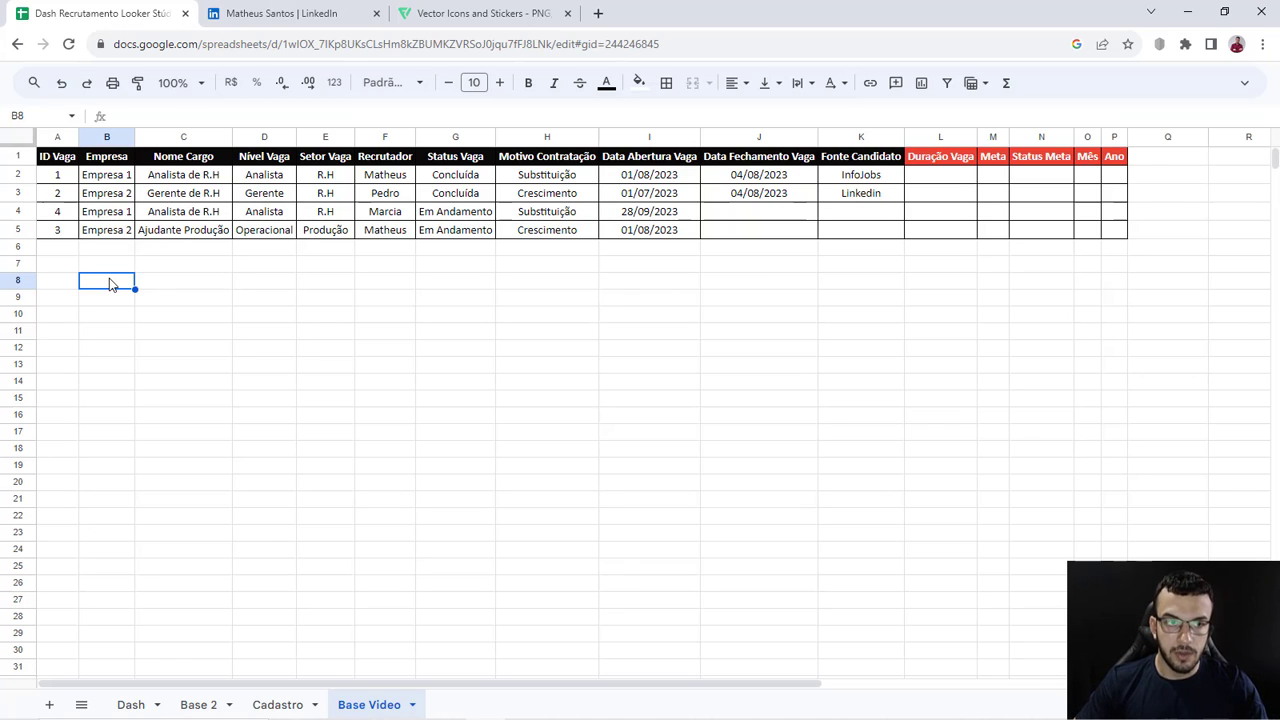
{"action": "left_click", "coordinate": [111, 136]}
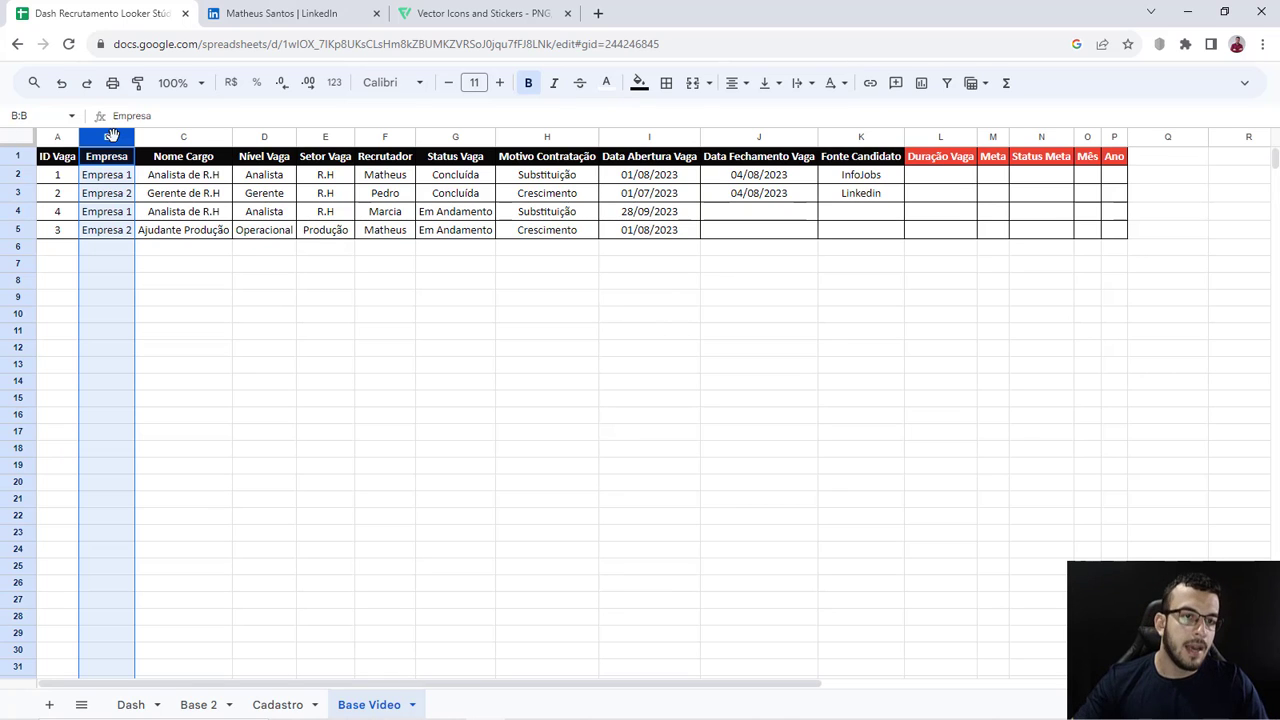
{"action": "left_click", "coordinate": [116, 179]}
{"action": "left_click", "coordinate": [116, 196]}
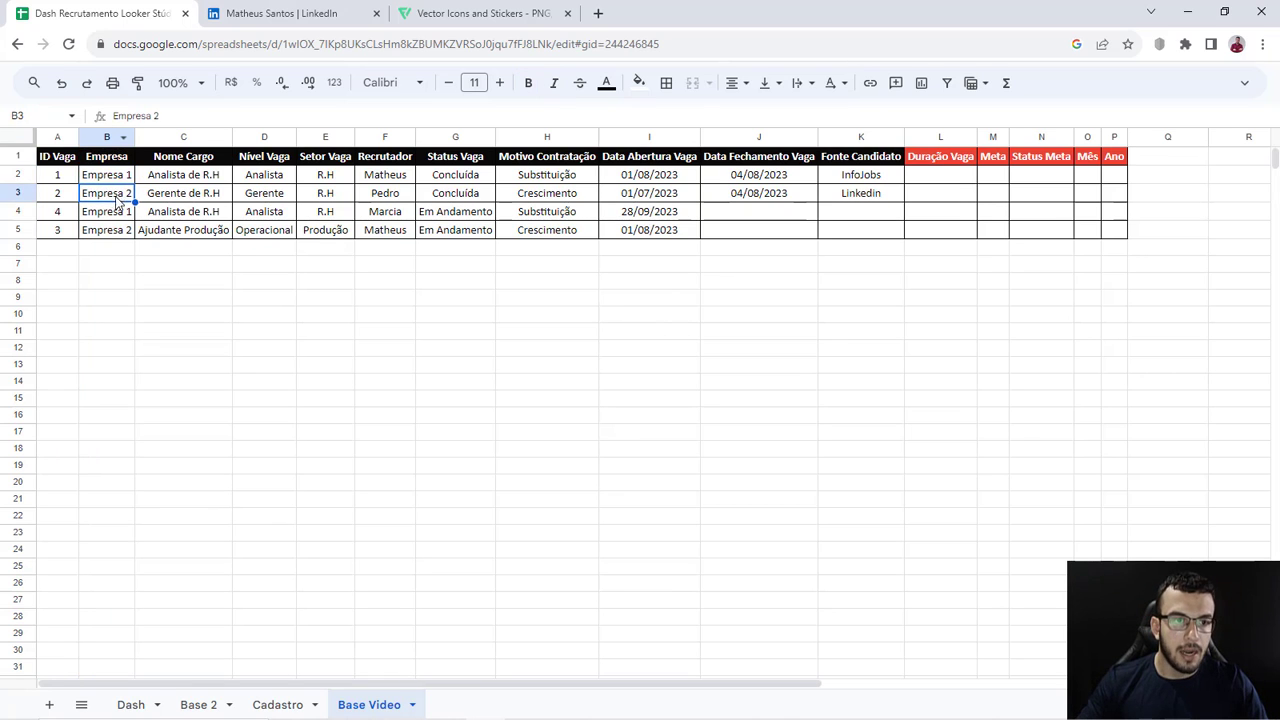
{"action": "left_click", "coordinate": [117, 214]}
{"action": "left_click", "coordinate": [116, 231]}
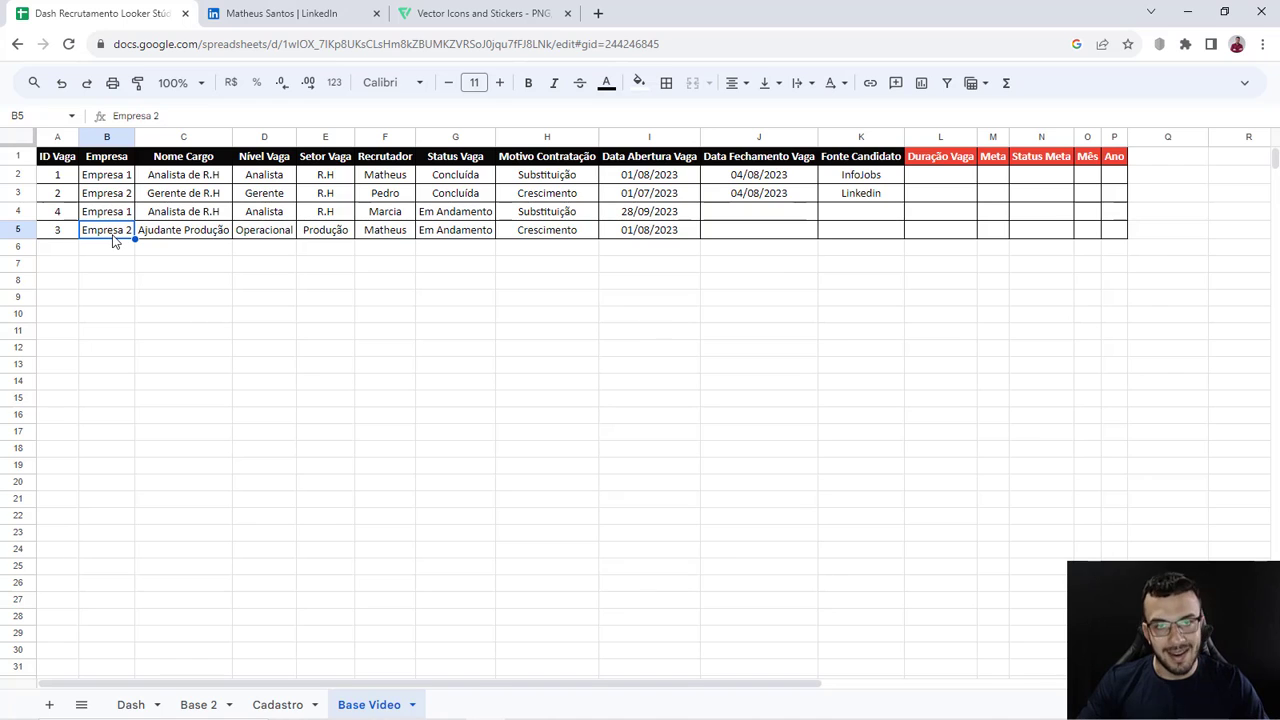
{"action": "left_click", "coordinate": [108, 136]}
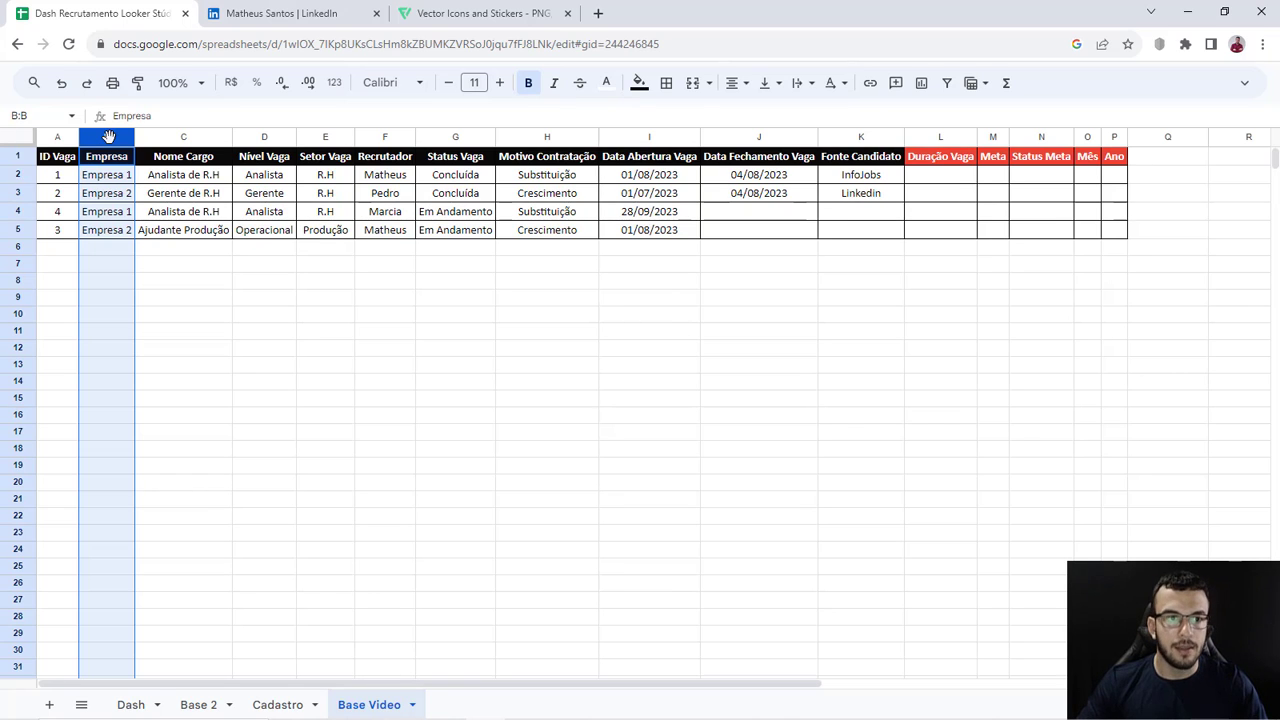
Step: Review the Base Video columns one by one from Nome Cargo through Fonte Candidato
{"action": "left_click", "coordinate": [174, 137]}
{"action": "left_click", "coordinate": [260, 137]}
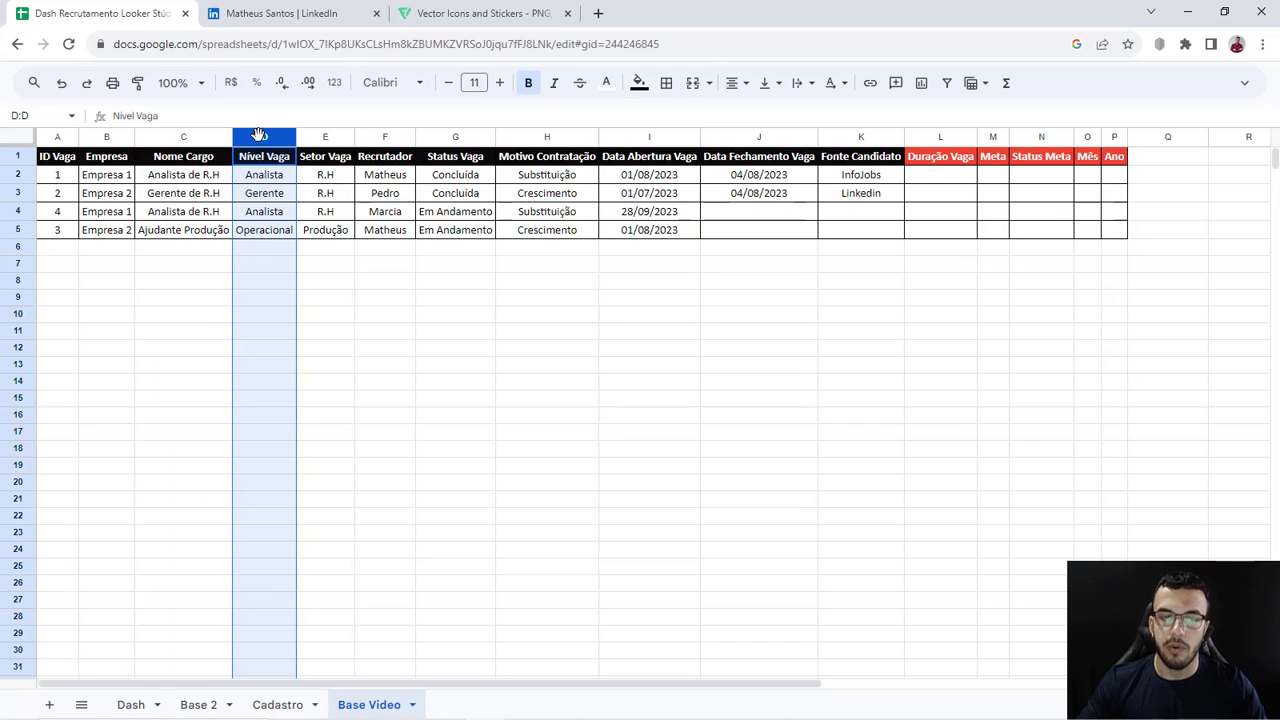
{"action": "left_click", "coordinate": [316, 137]}
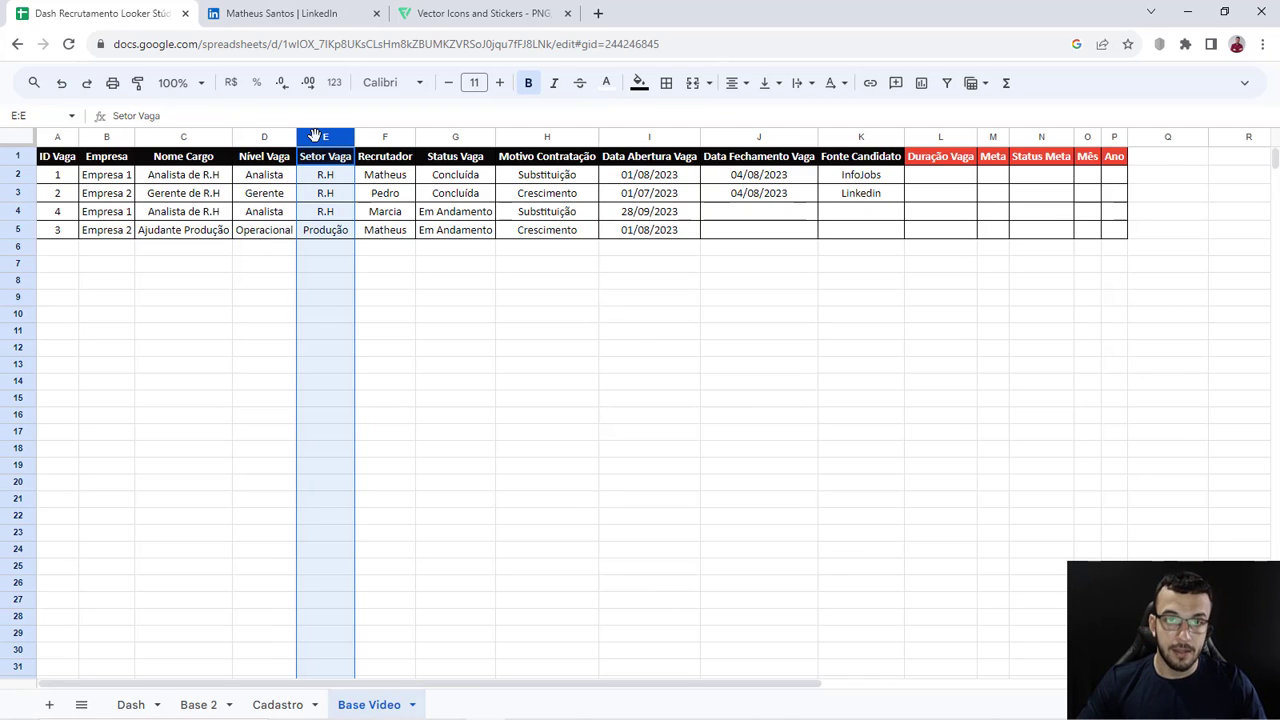
{"action": "left_click", "coordinate": [380, 138]}
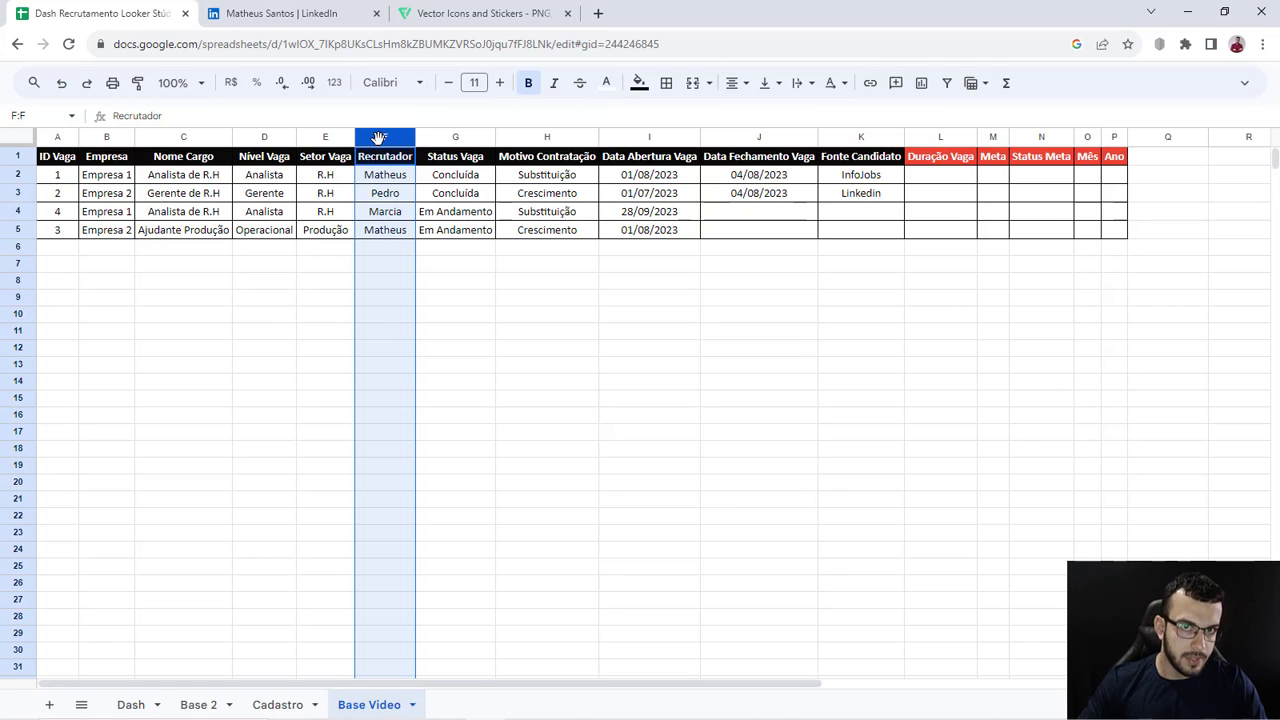
{"action": "left_click", "coordinate": [457, 134]}
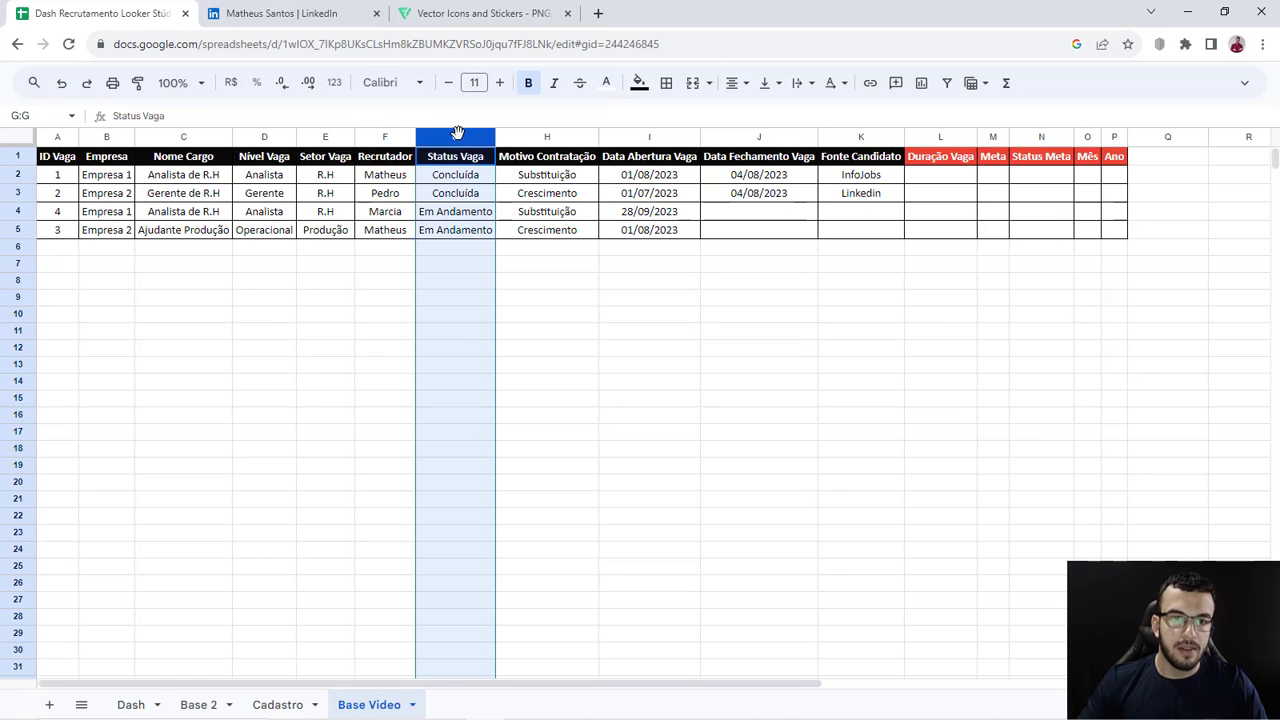
{"action": "left_click", "coordinate": [528, 134]}
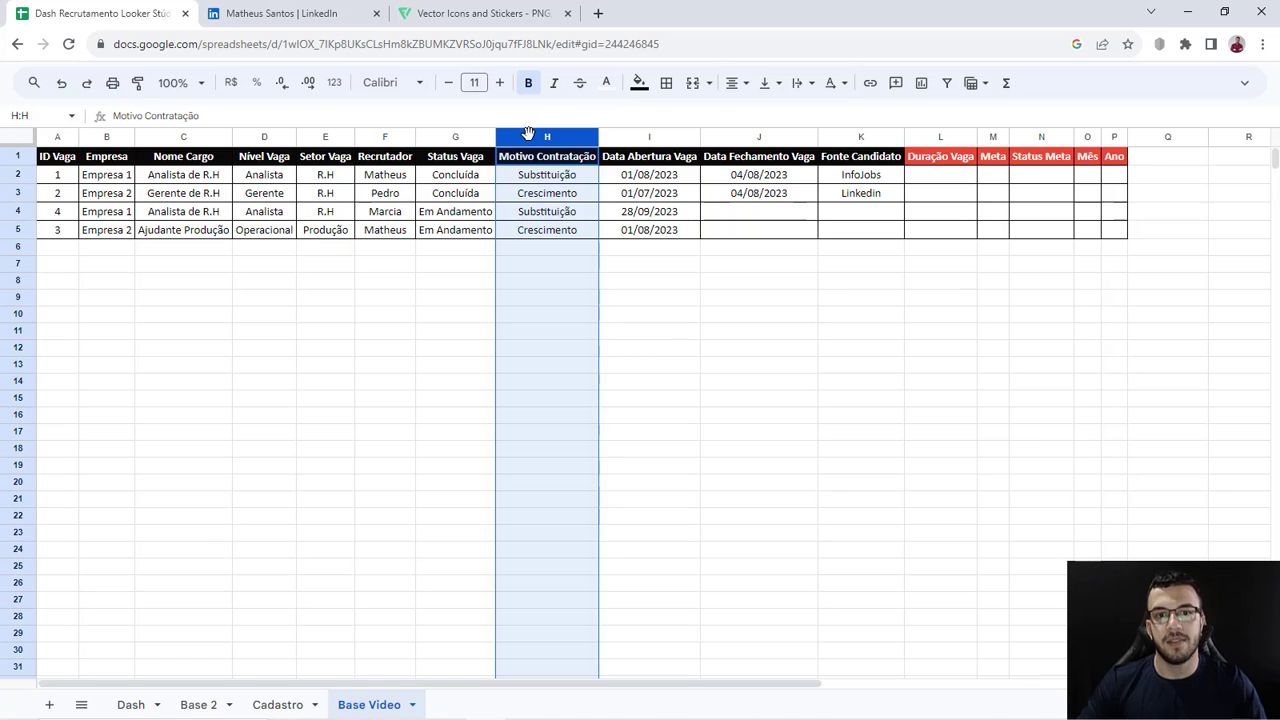
{"action": "left_click", "coordinate": [645, 137]}
{"action": "left_click", "coordinate": [757, 140]}
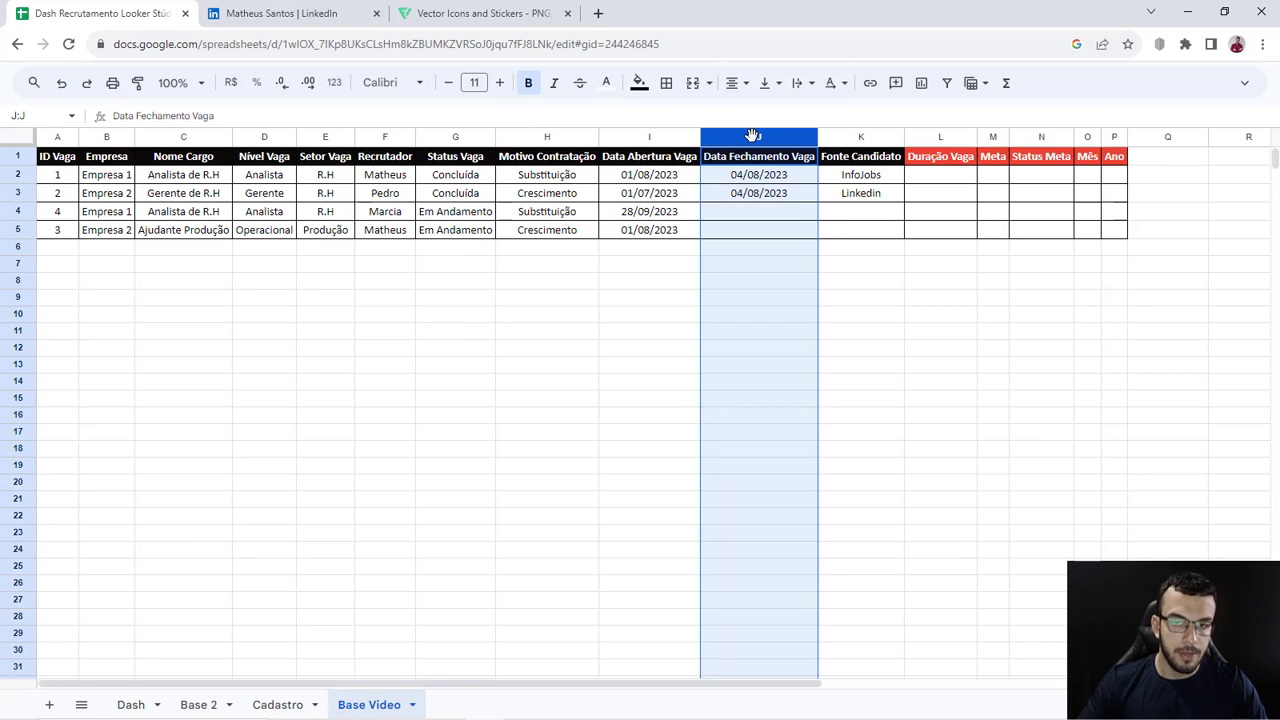
{"action": "left_click", "coordinate": [842, 138]}
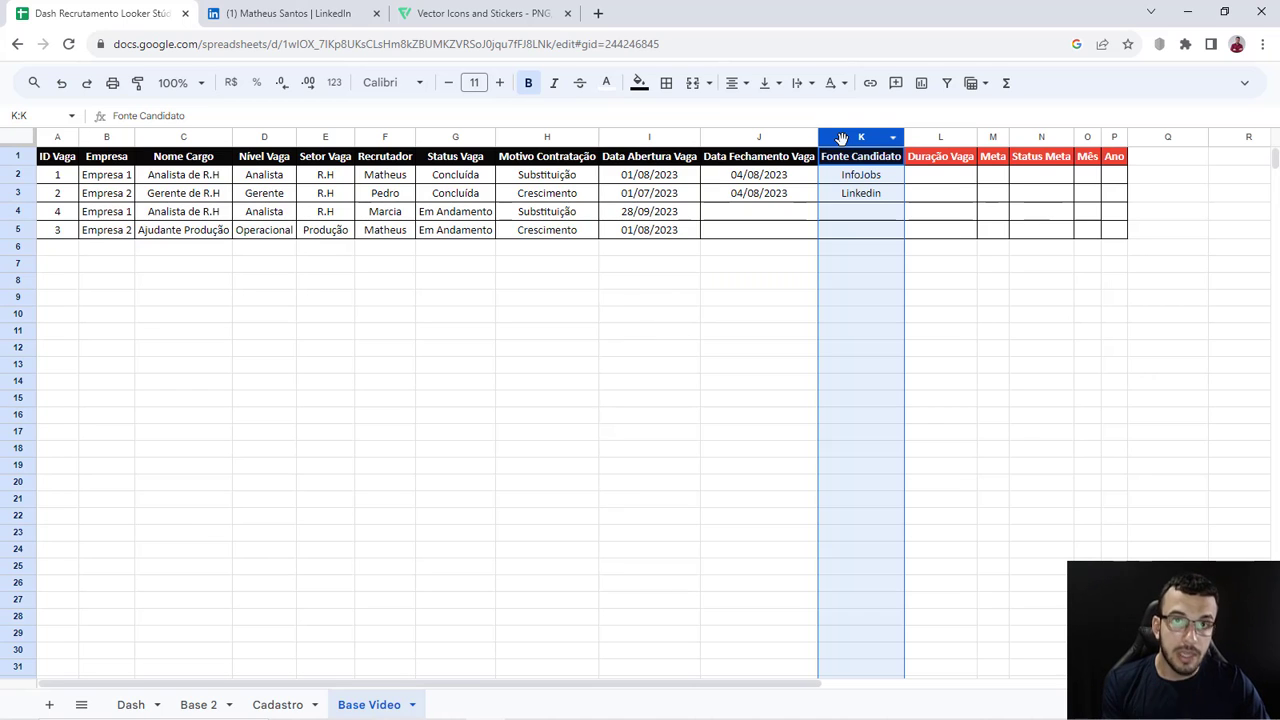
Step: Examine the red-headed columns from Duração Vaga to Ano, and check the reference lists on the Cadastro sheet
{"action": "left_click", "coordinate": [945, 140]}
{"action": "left_click_drag", "start_coordinate": [947, 143], "coordinate": [1114, 137]}
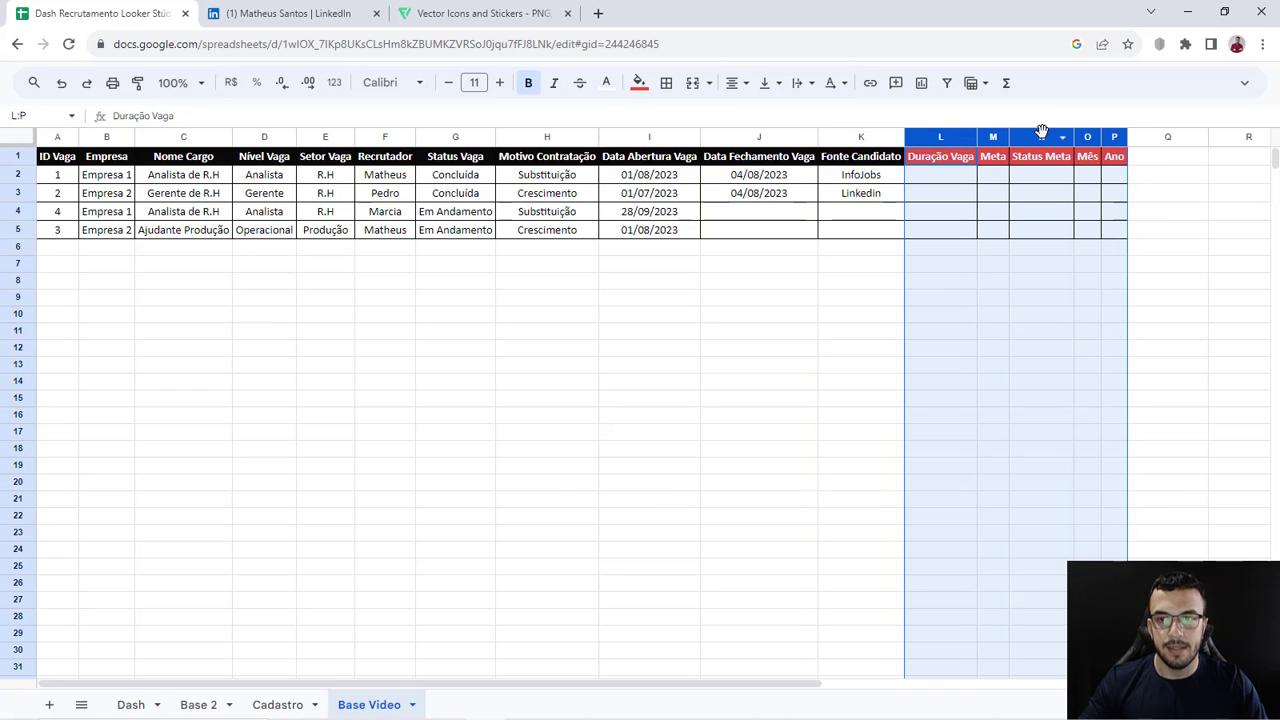
{"action": "left_click", "coordinate": [1148, 174]}
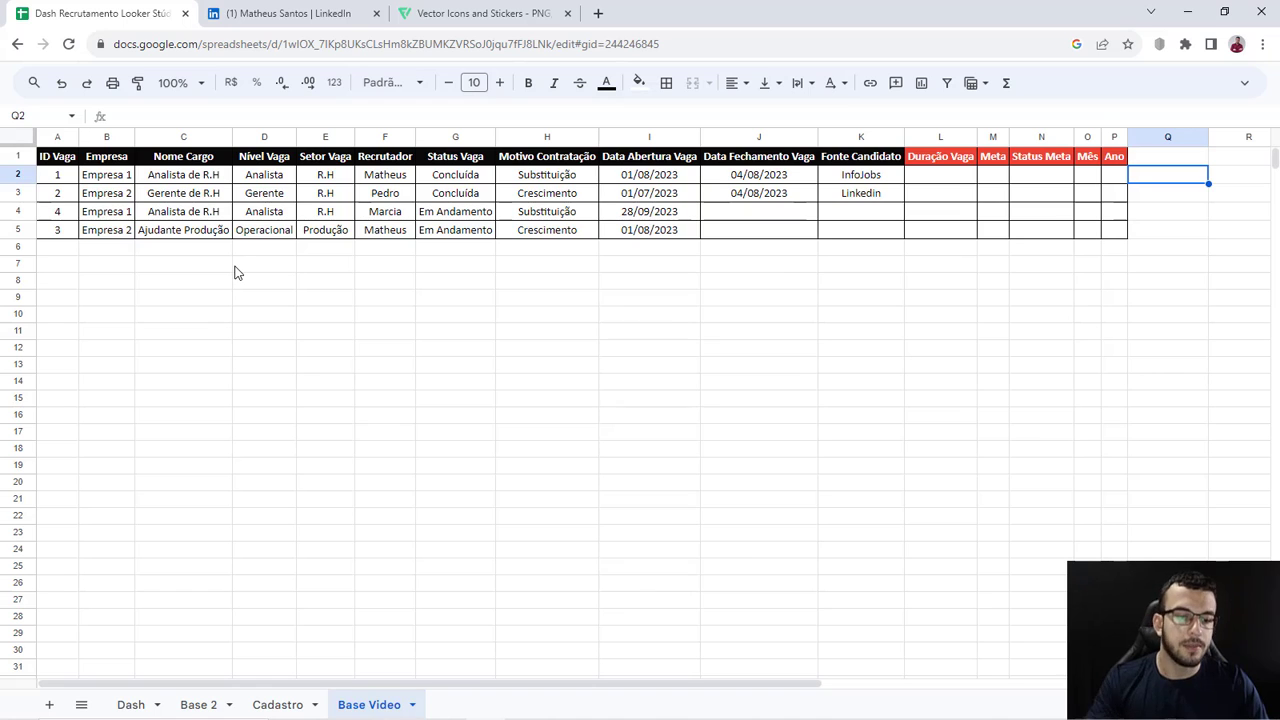
{"action": "left_click", "coordinate": [278, 703]}
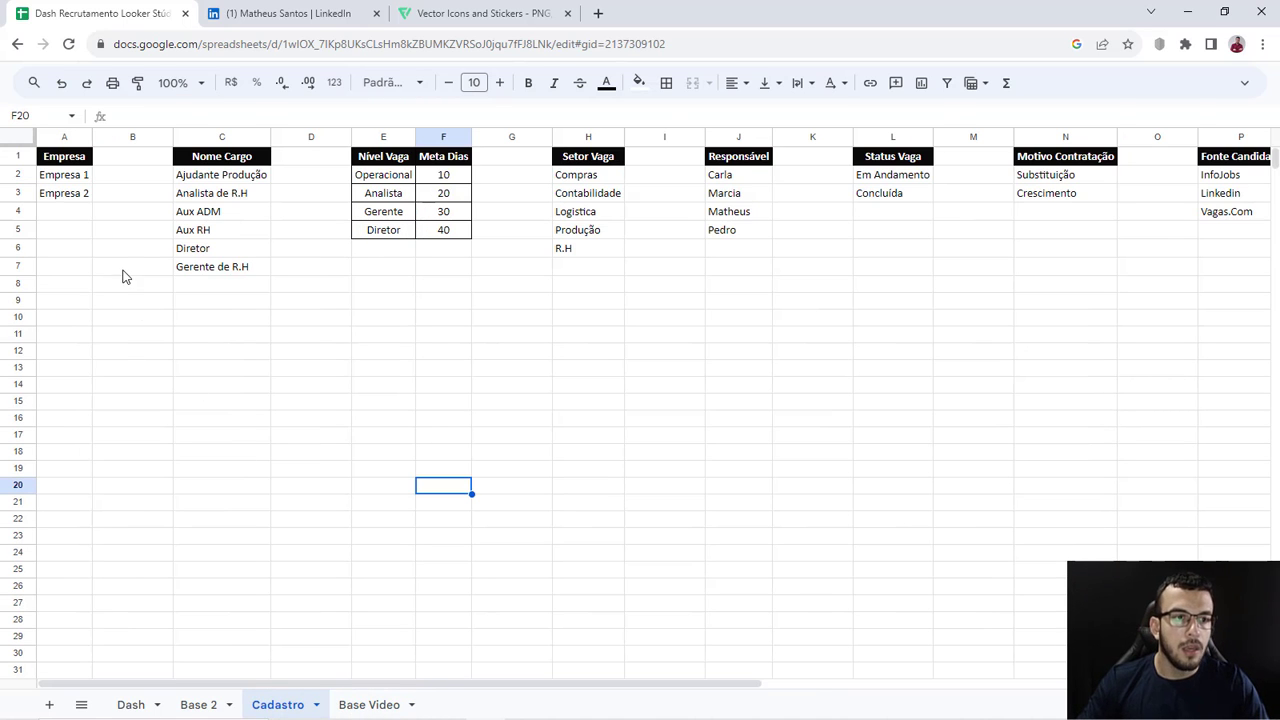
Step: On the Base Video sheet, enter the sample values Analista in D14 and Anali in D15, and select both cells
{"action": "left_click", "coordinate": [365, 705]}
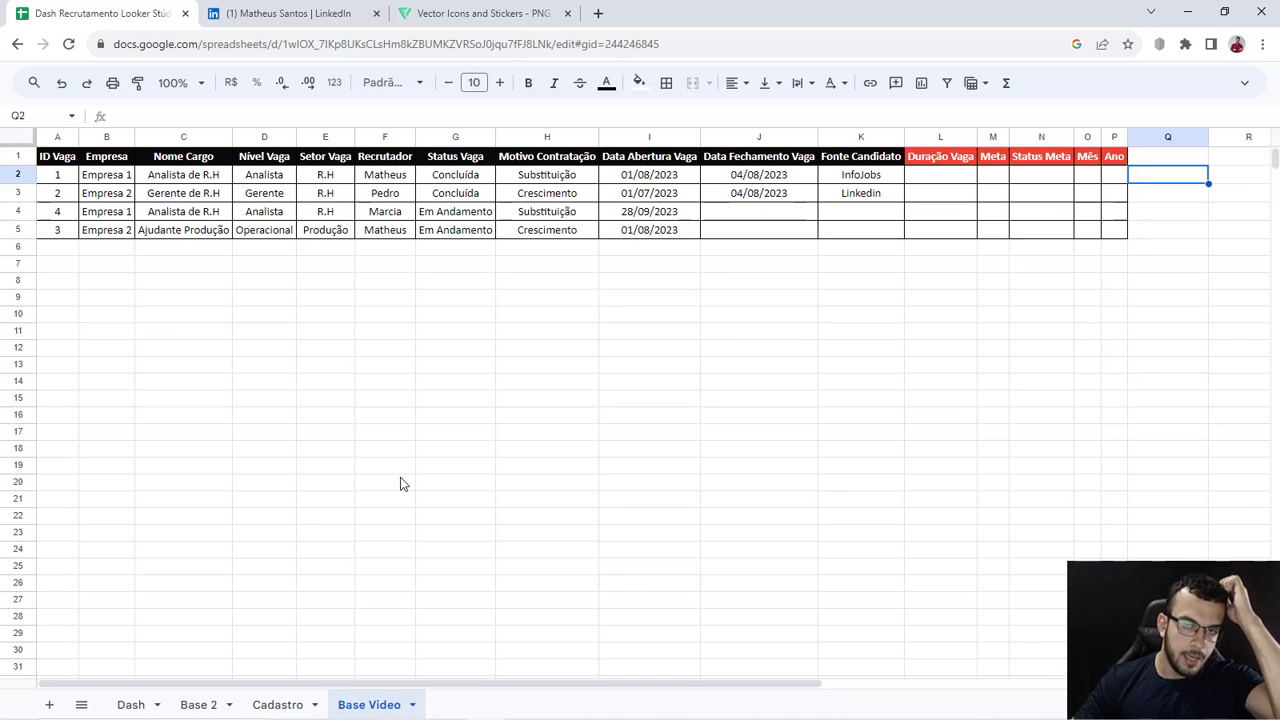
{"action": "left_click", "coordinate": [283, 383]}
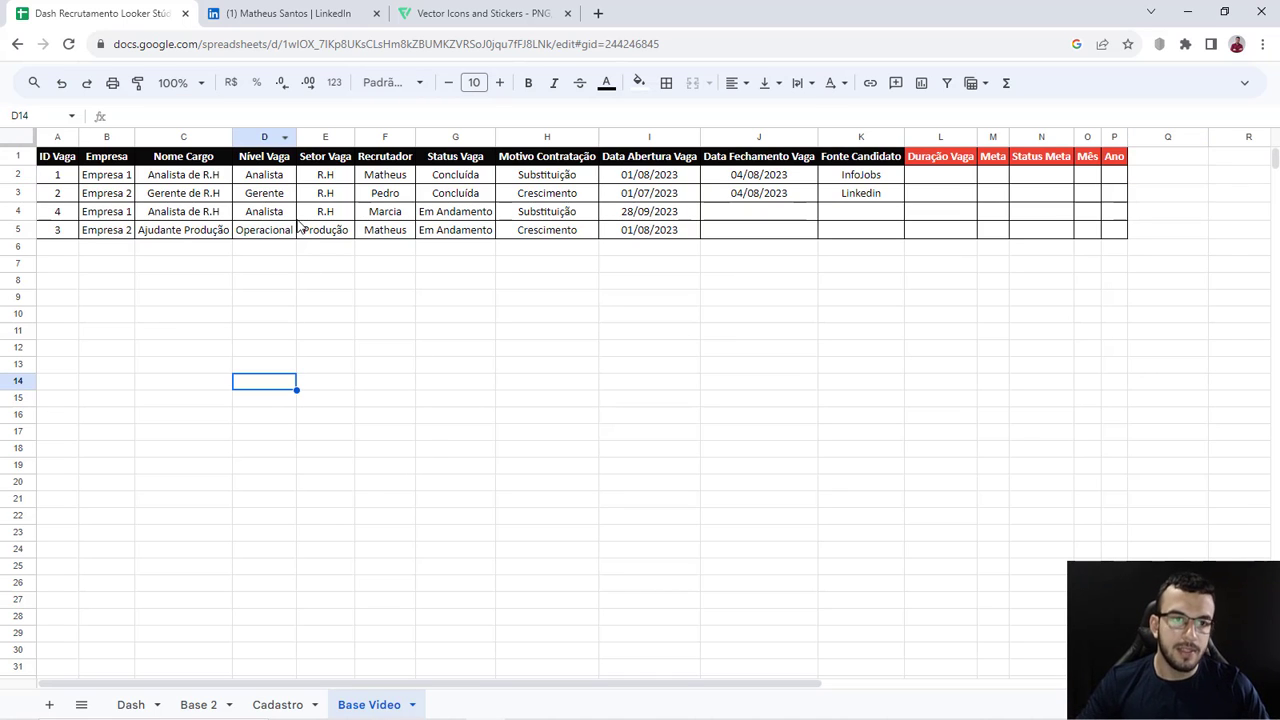
{"action": "type", "text": "Analista"}
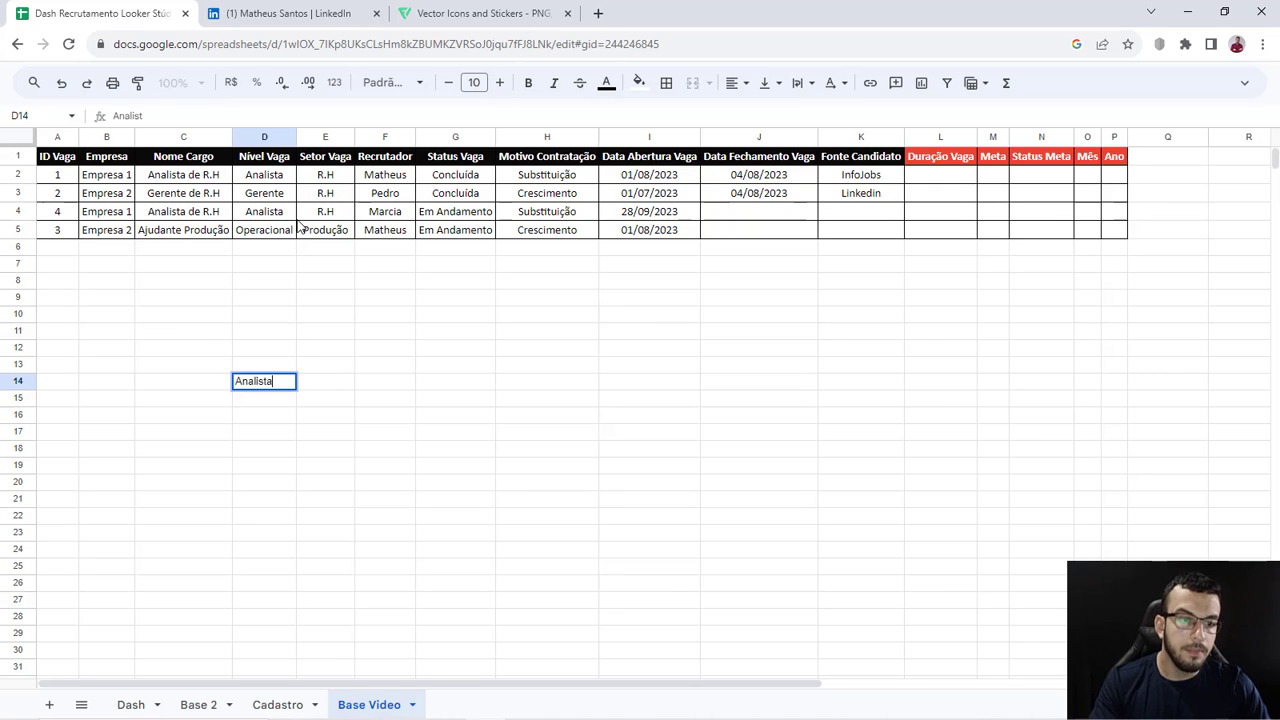
{"action": "key", "text": "Return"}
{"action": "type", "text": "An"}
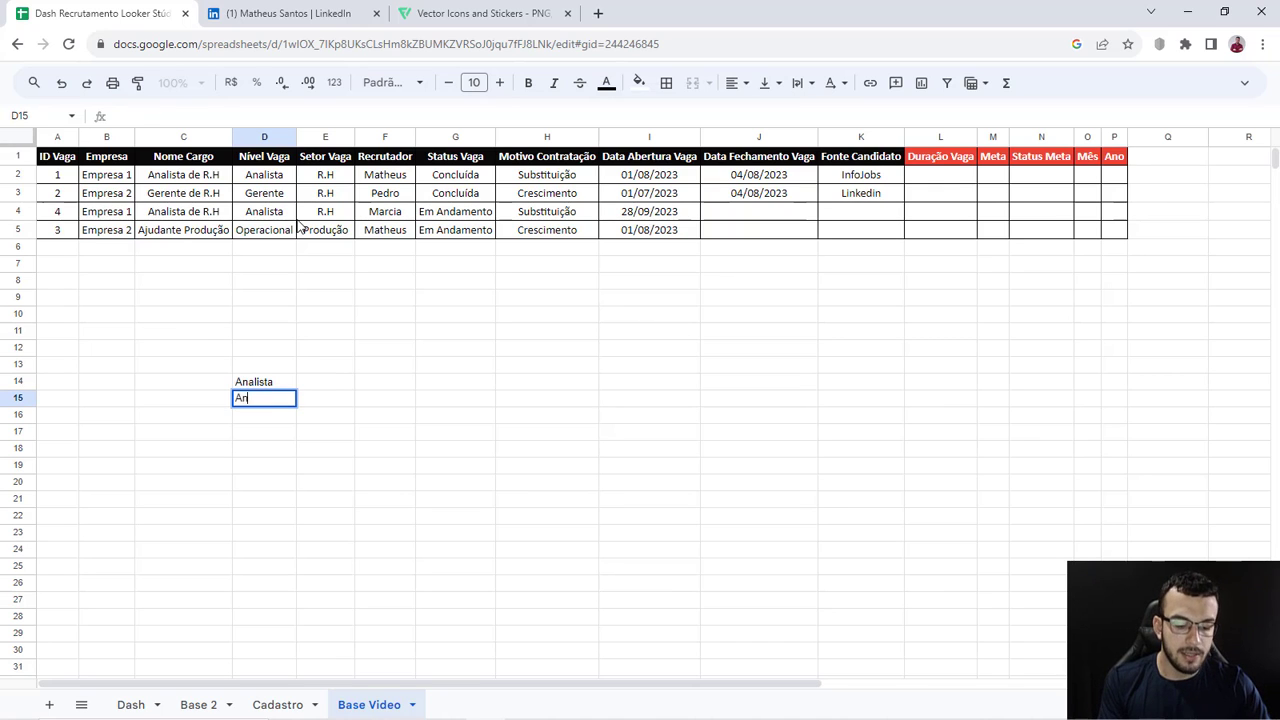
{"action": "type", "text": "ali"}
{"action": "key", "text": "Delete"}
{"action": "key", "text": "Return"}
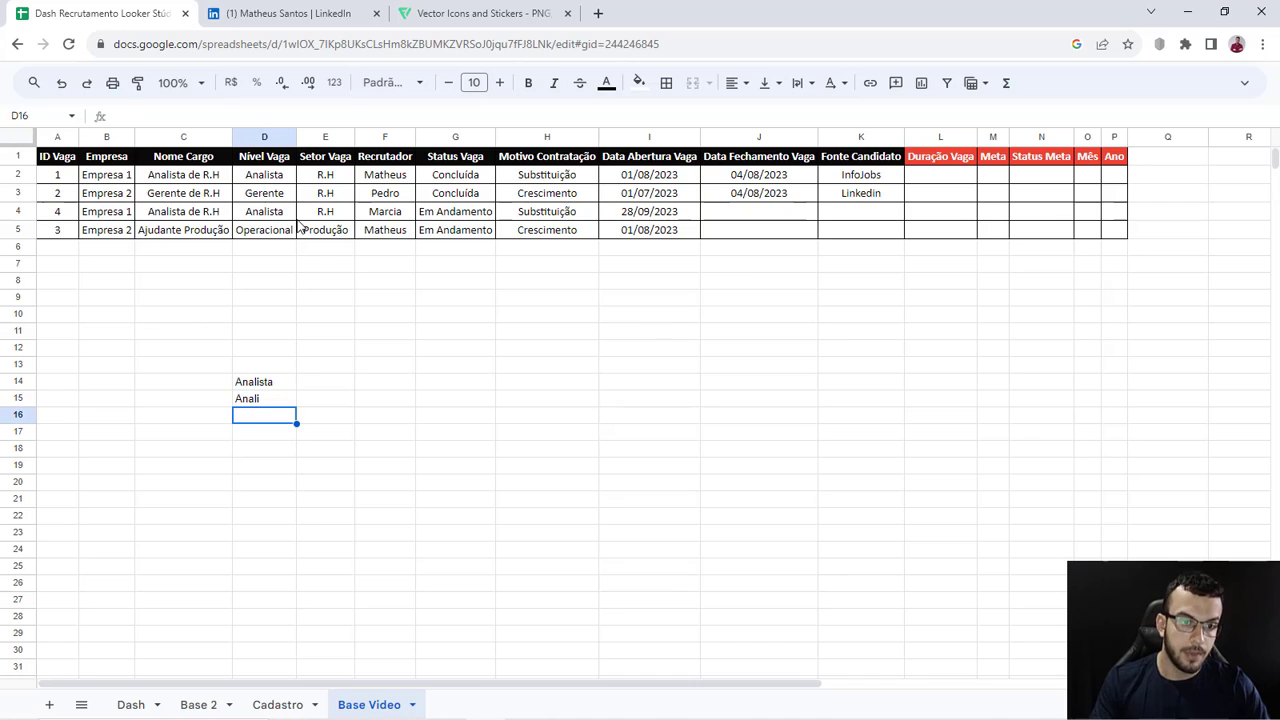
{"action": "left_click_drag", "start_coordinate": [281, 384], "coordinate": [275, 399]}
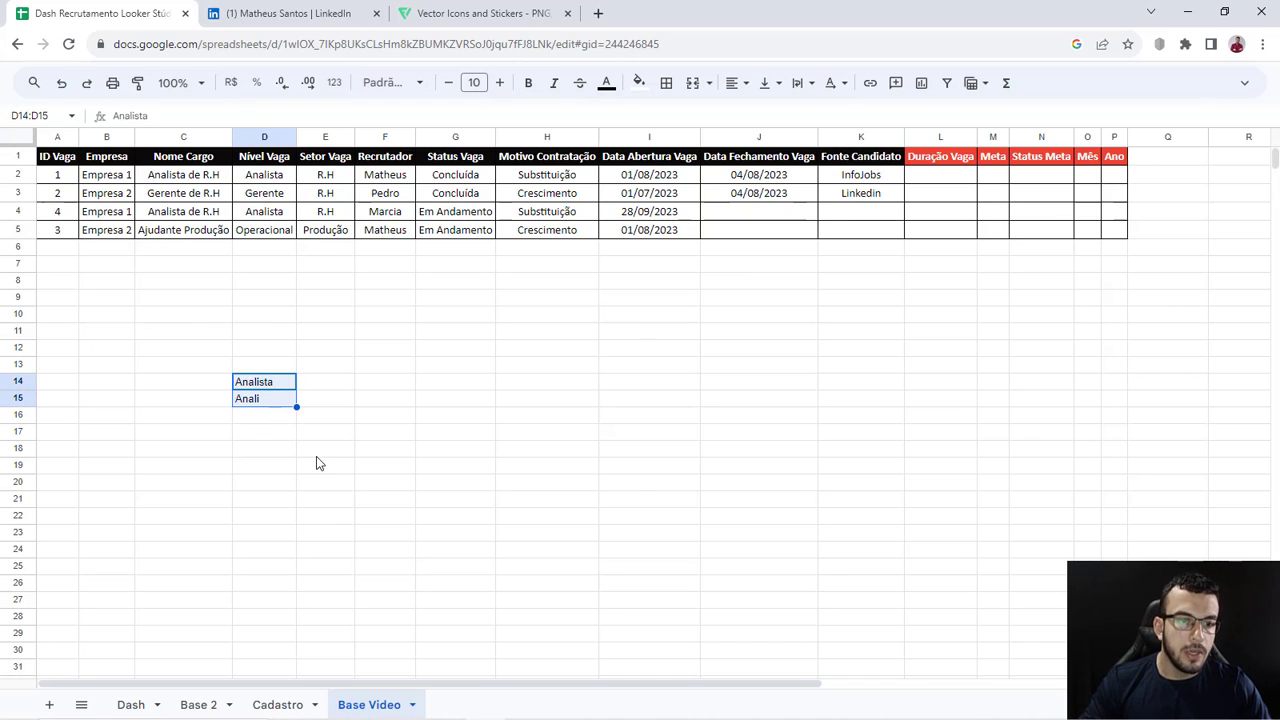
Step: Clear the sample entries from D12:D18 on the Base Video sheet
{"action": "left_click", "coordinate": [280, 391]}
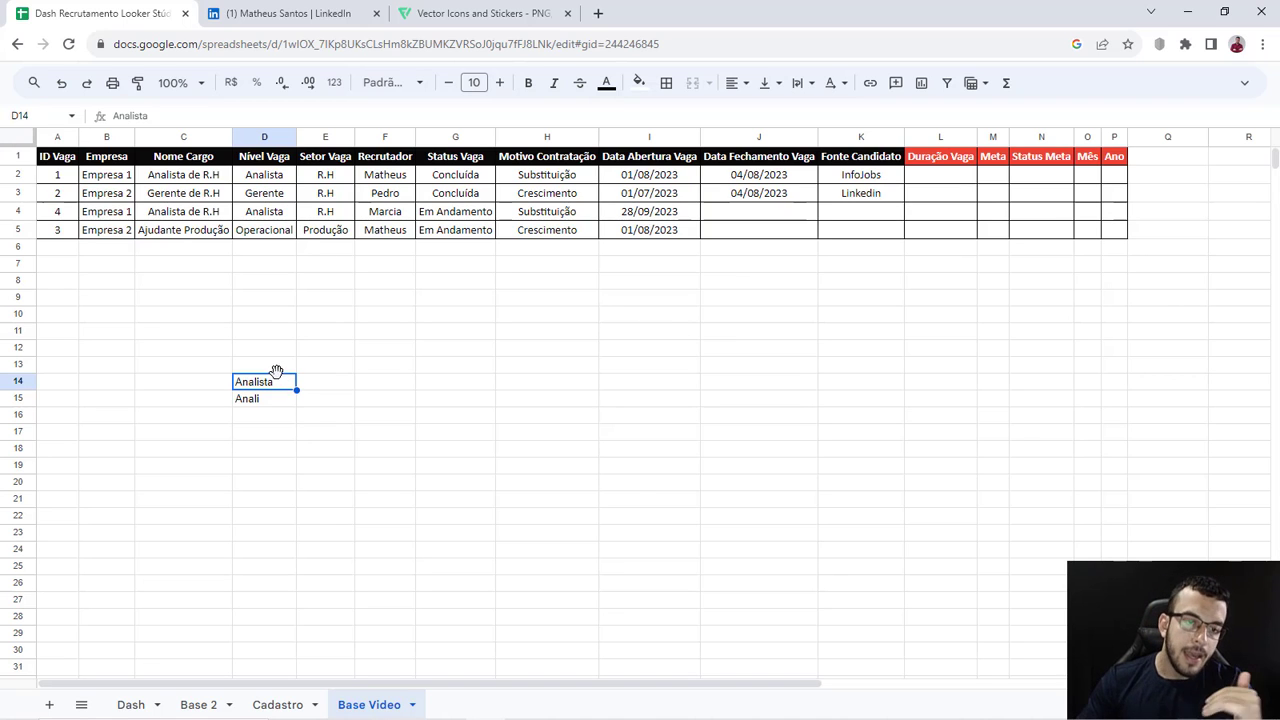
{"action": "left_click_drag", "start_coordinate": [268, 348], "coordinate": [268, 454]}
{"action": "key", "text": "Delete"}
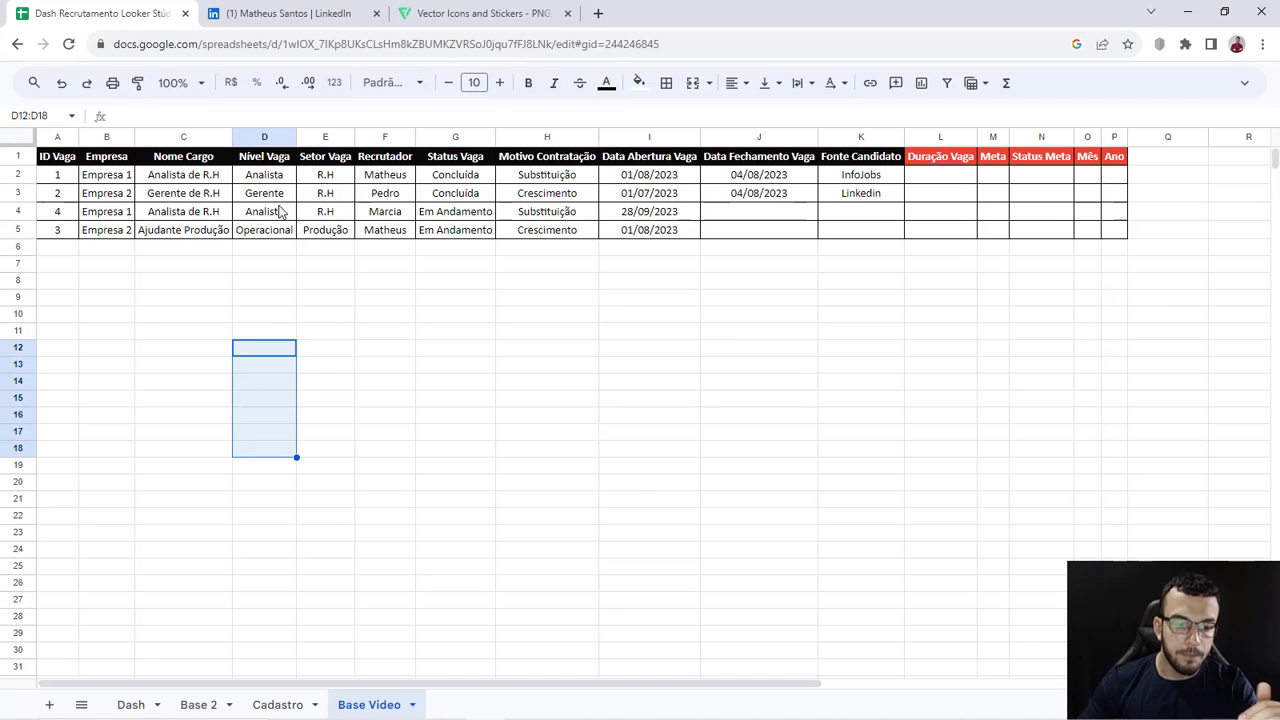
Step: Open the Base 2 sheet and check the dropdown options of the first Nome Cargo cell
{"action": "left_click", "coordinate": [195, 706]}
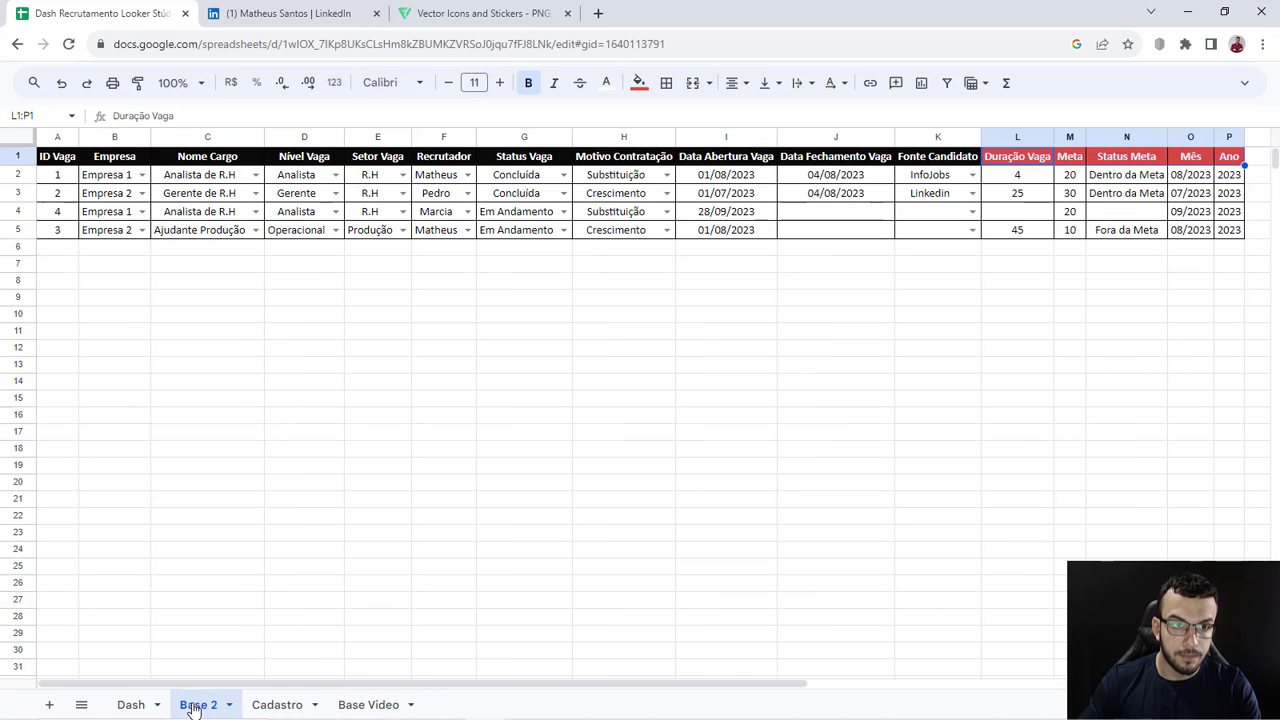
{"action": "left_click", "coordinate": [255, 175]}
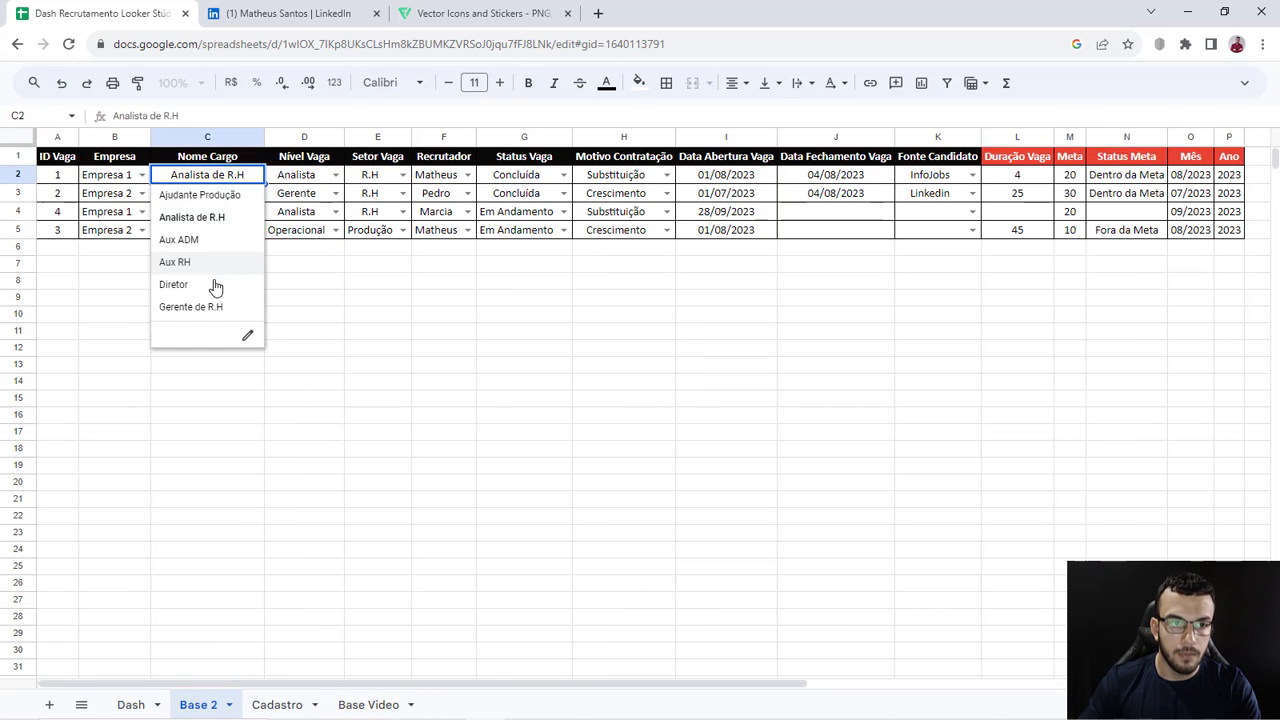
{"action": "left_click", "coordinate": [306, 303]}
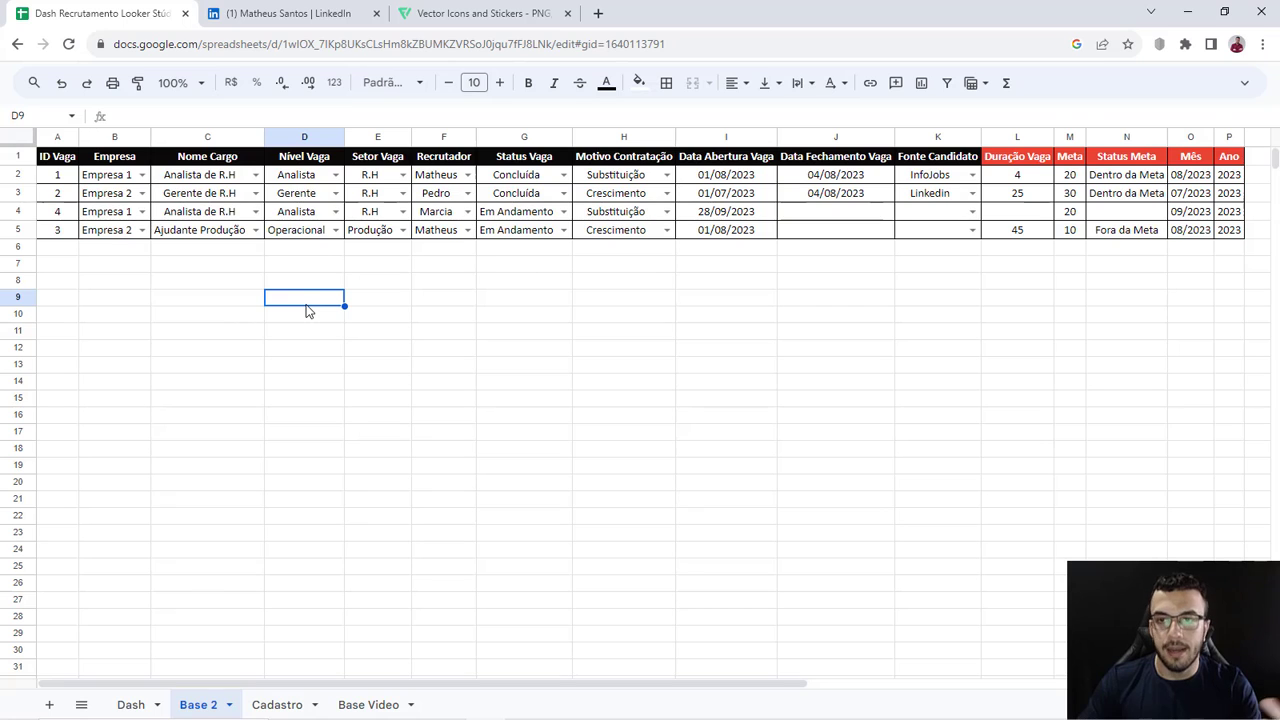
{"action": "left_click", "coordinate": [255, 175]}
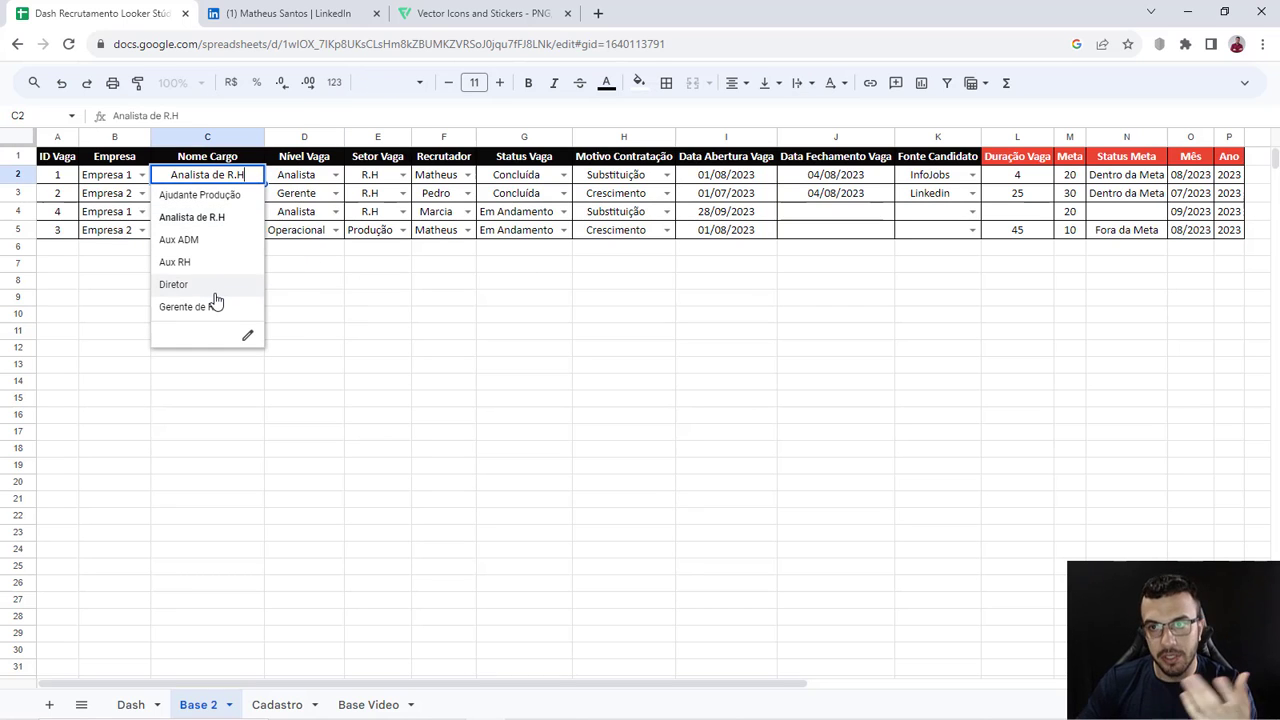
{"action": "left_click", "coordinate": [355, 296]}
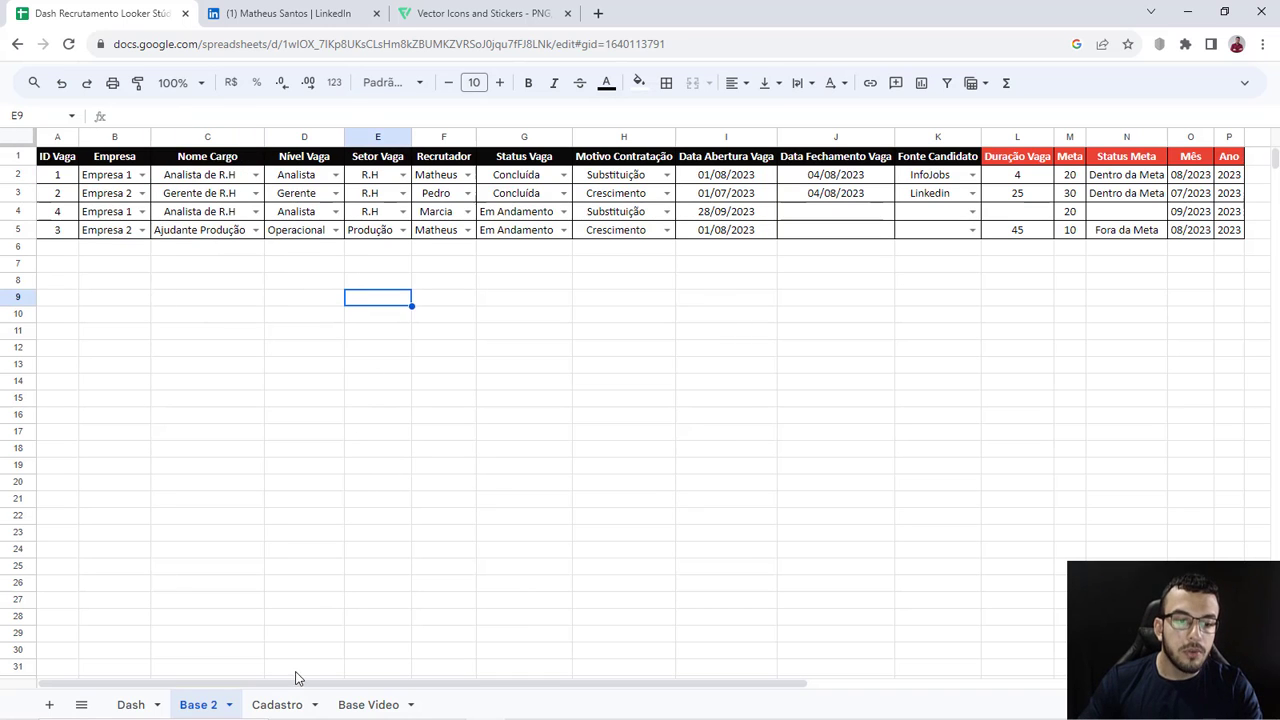
Step: Review the Empresa, Nome Cargo, Setor Vaga and Responsável lists on the Cadastro sheet
{"action": "left_click", "coordinate": [285, 706]}
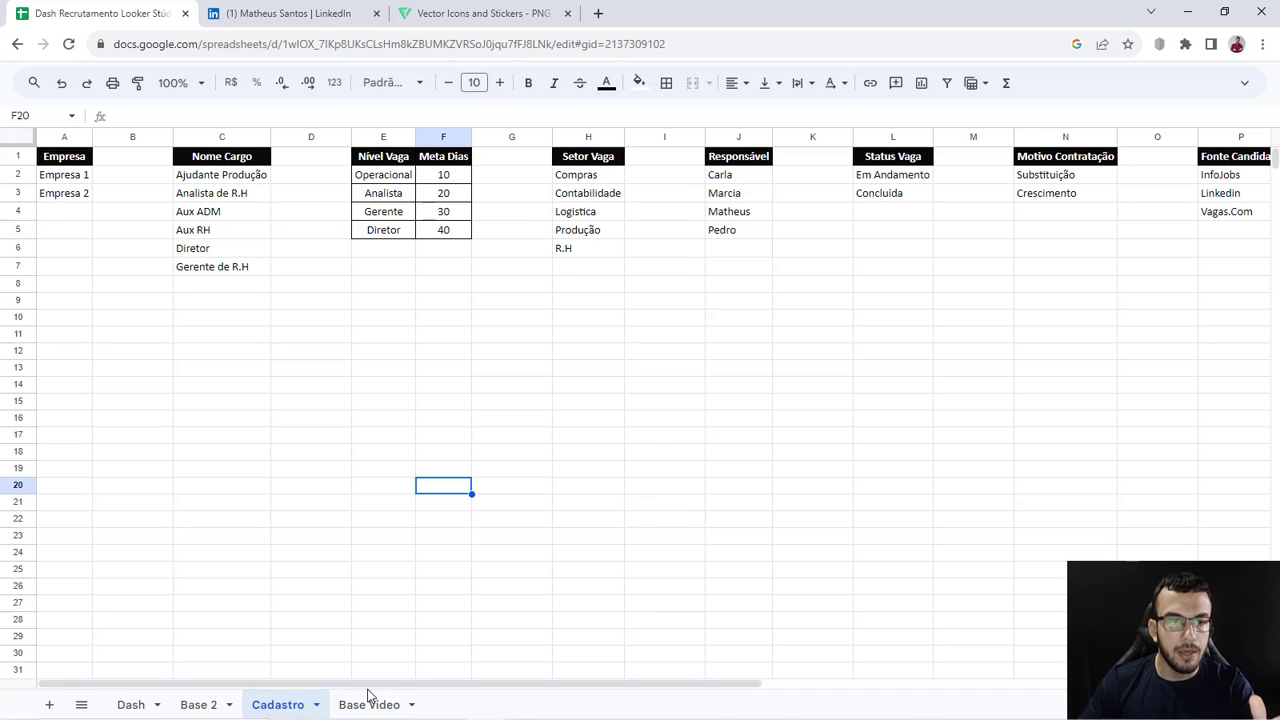
{"action": "left_click", "coordinate": [70, 138]}
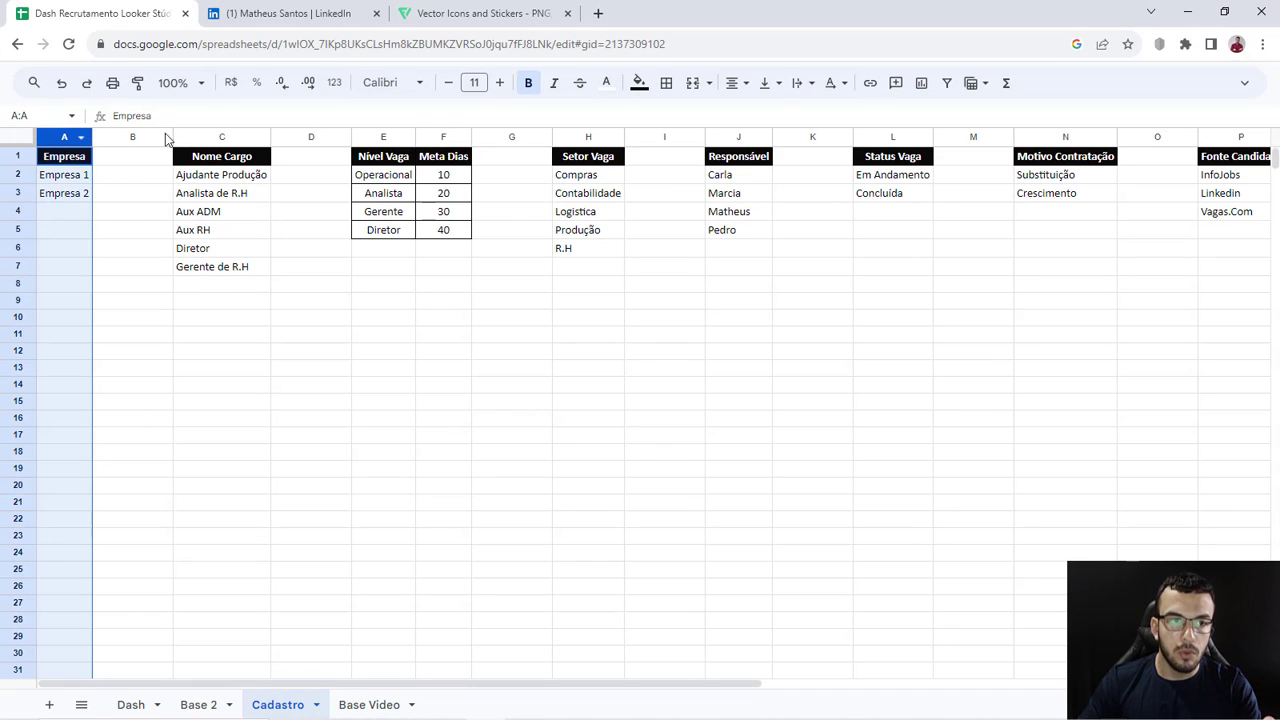
{"action": "left_click", "coordinate": [222, 138]}
{"action": "left_click_drag", "start_coordinate": [80, 180], "coordinate": [68, 352]}
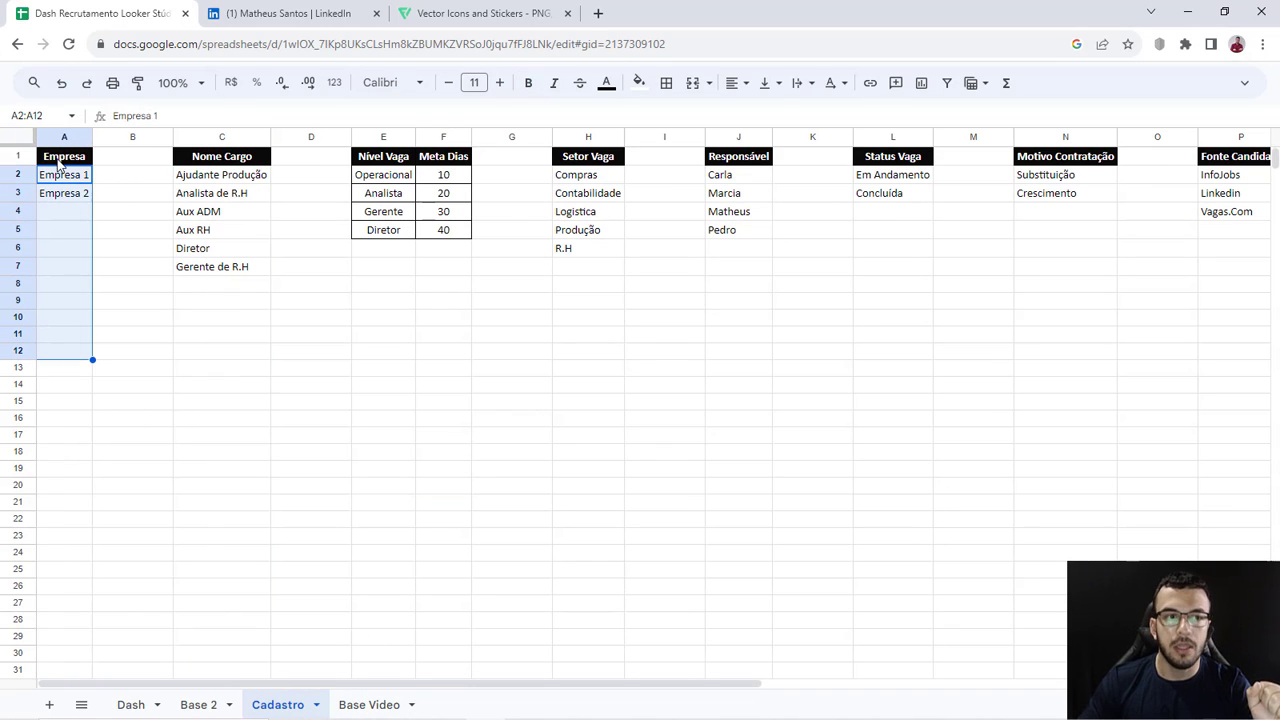
{"action": "left_click_drag", "start_coordinate": [220, 175], "coordinate": [228, 368]}
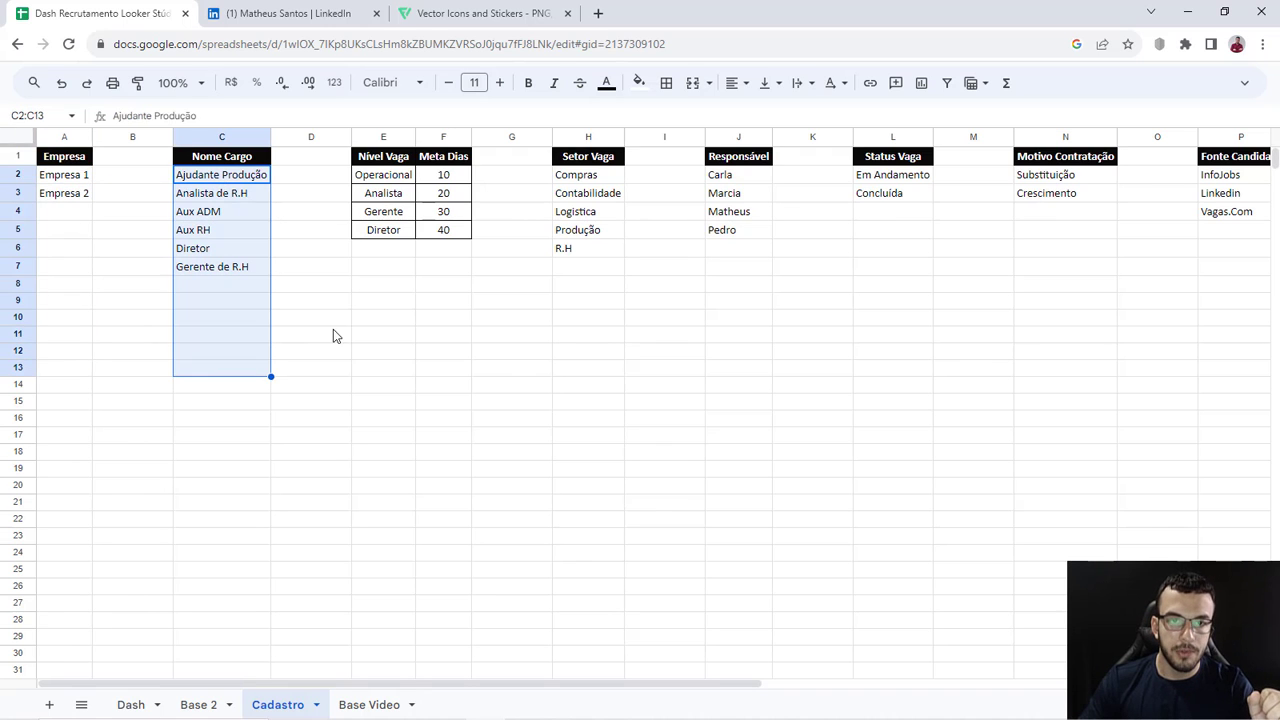
{"action": "left_click_drag", "start_coordinate": [586, 175], "coordinate": [584, 362]}
{"action": "left_click_drag", "start_coordinate": [749, 174], "coordinate": [740, 368]}
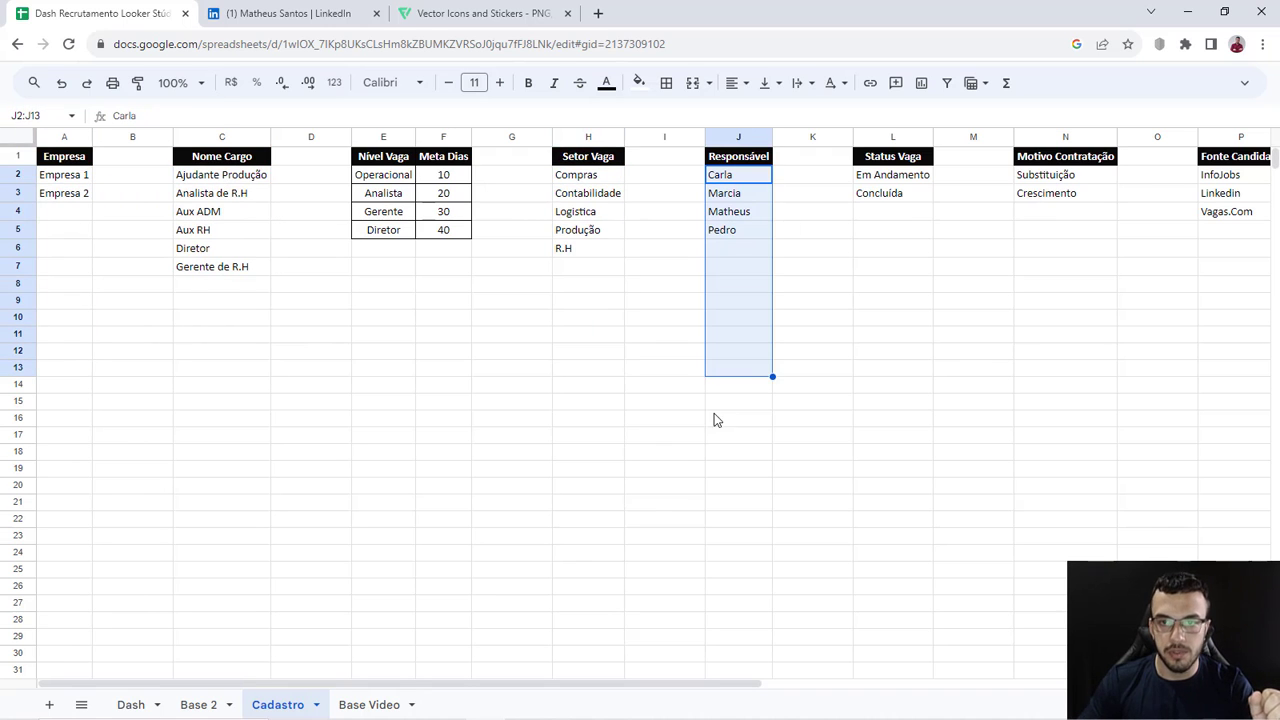
Step: Review the Status Vaga, Motivo Contratação and Fonte Candidato lists on the Cadastro sheet
{"action": "left_click_drag", "start_coordinate": [904, 177], "coordinate": [891, 322]}
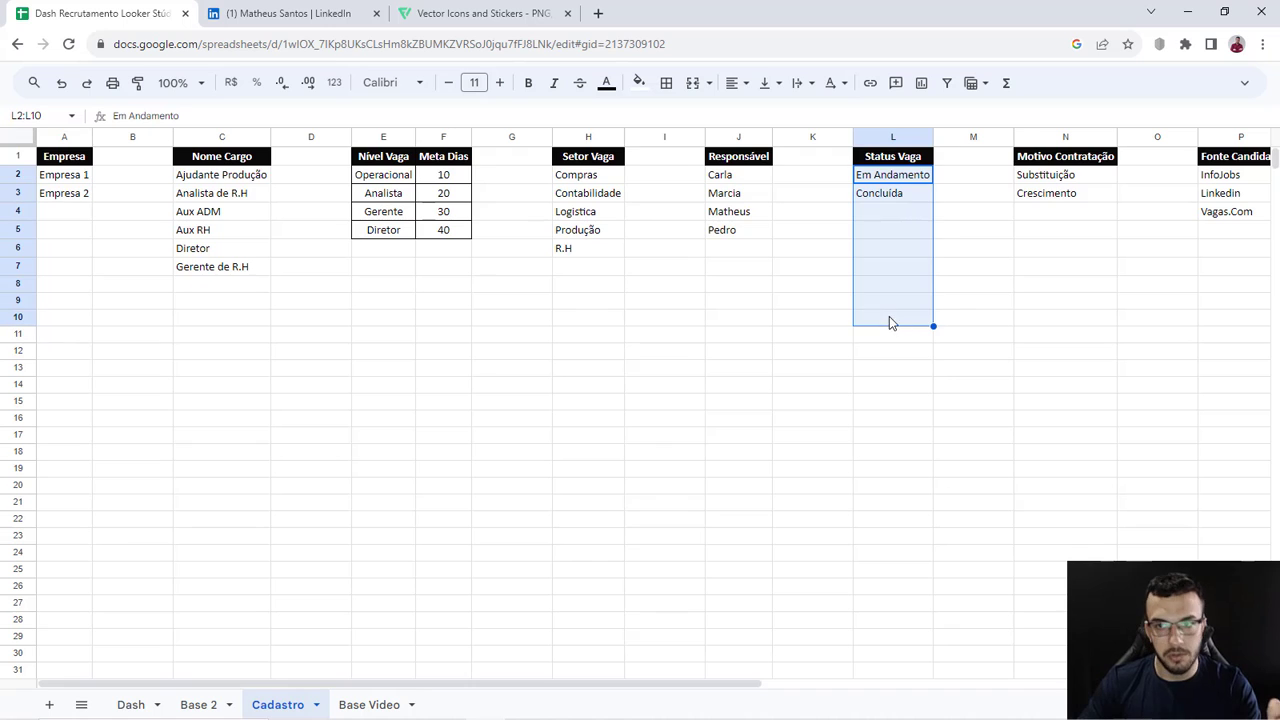
{"action": "left_click_drag", "start_coordinate": [1057, 172], "coordinate": [1058, 318]}
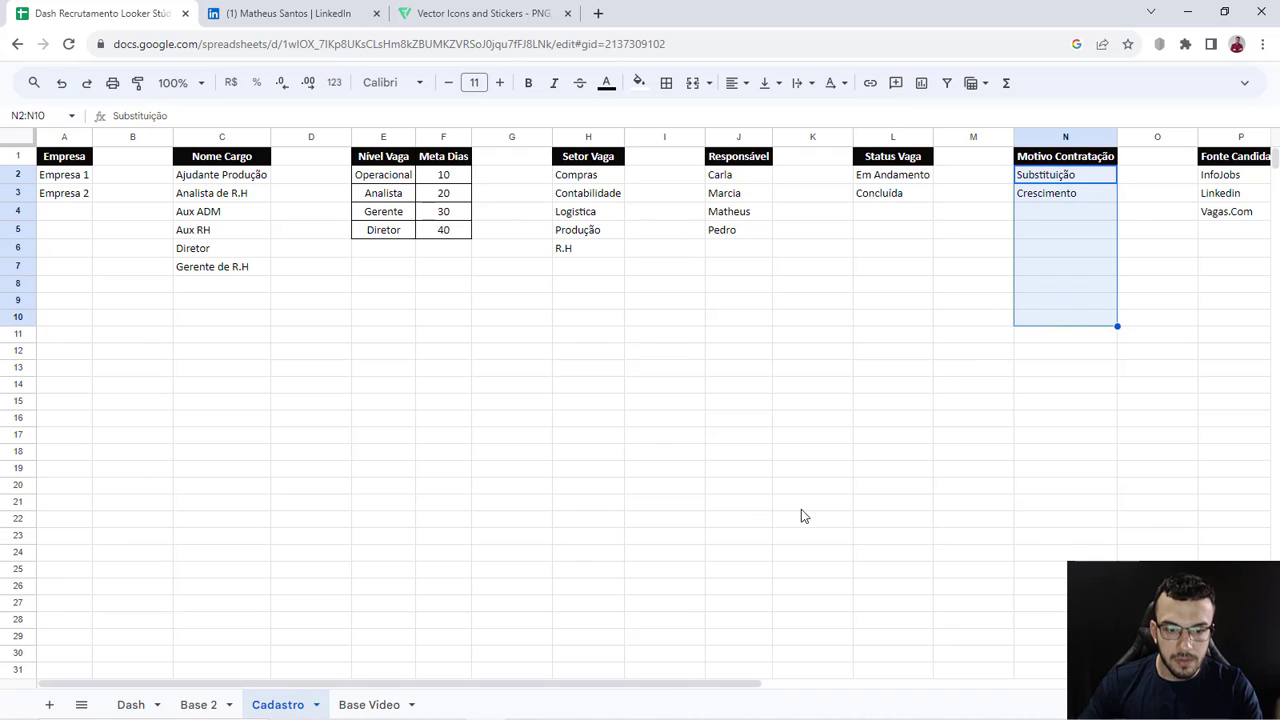
{"action": "left_click_drag", "start_coordinate": [590, 690], "coordinate": [725, 690]}
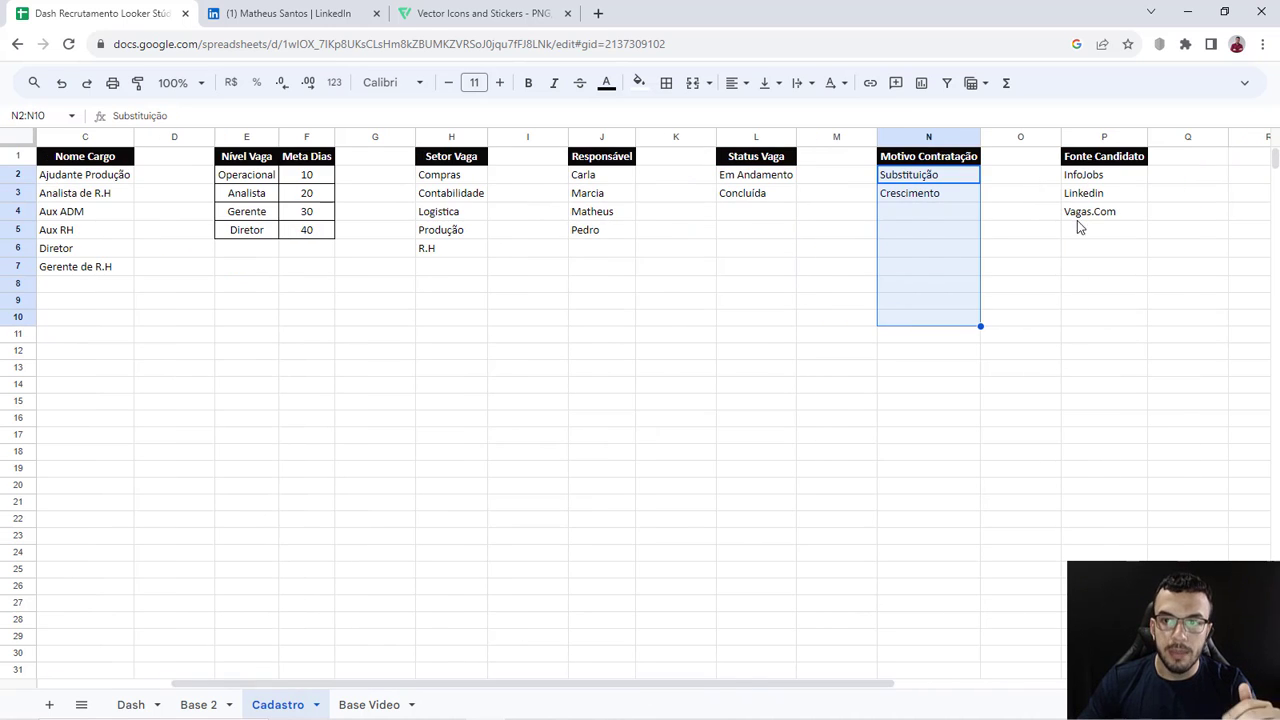
{"action": "left_click_drag", "start_coordinate": [1103, 177], "coordinate": [1101, 294]}
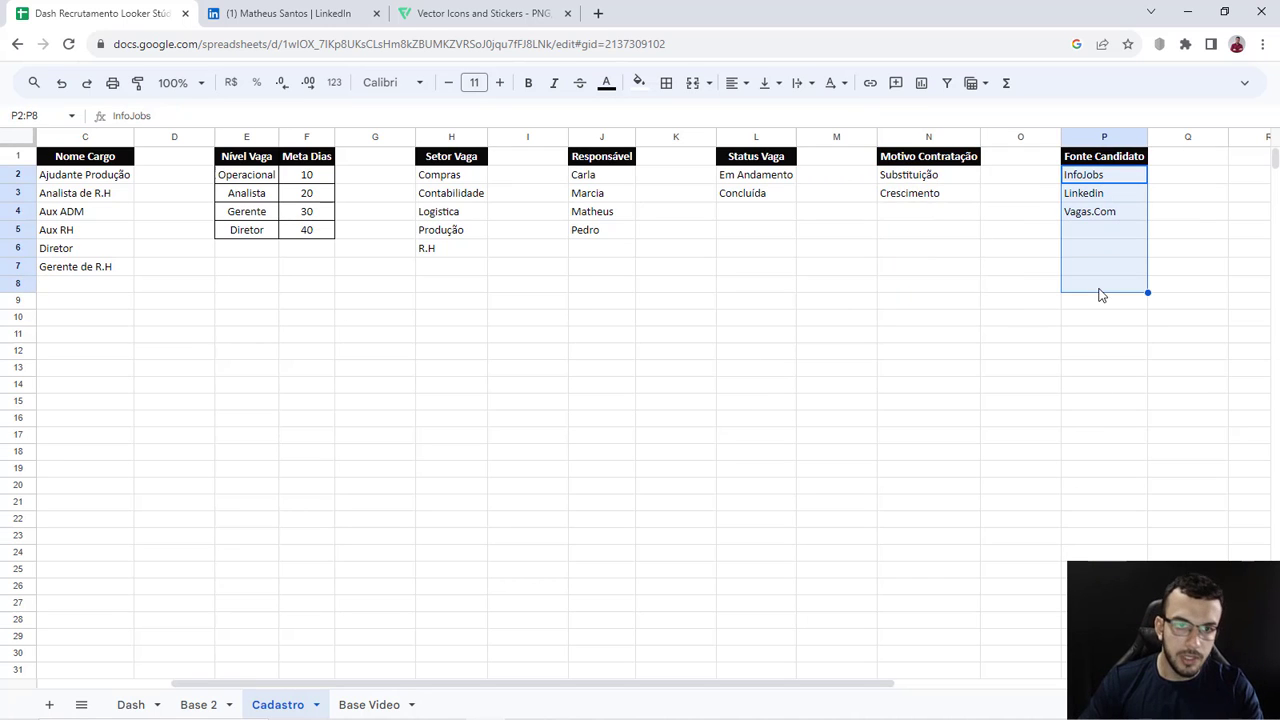
{"action": "left_click", "coordinate": [466, 157]}
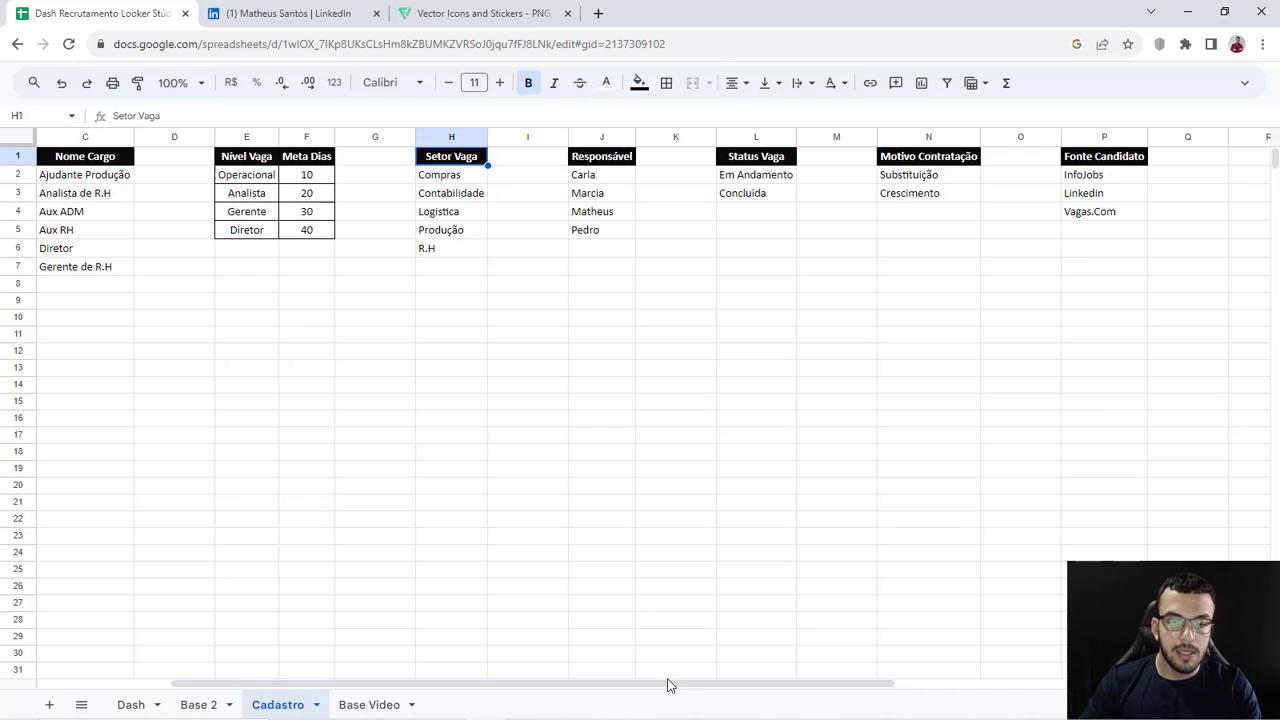
{"action": "left_click_drag", "start_coordinate": [640, 685], "coordinate": [515, 683]}
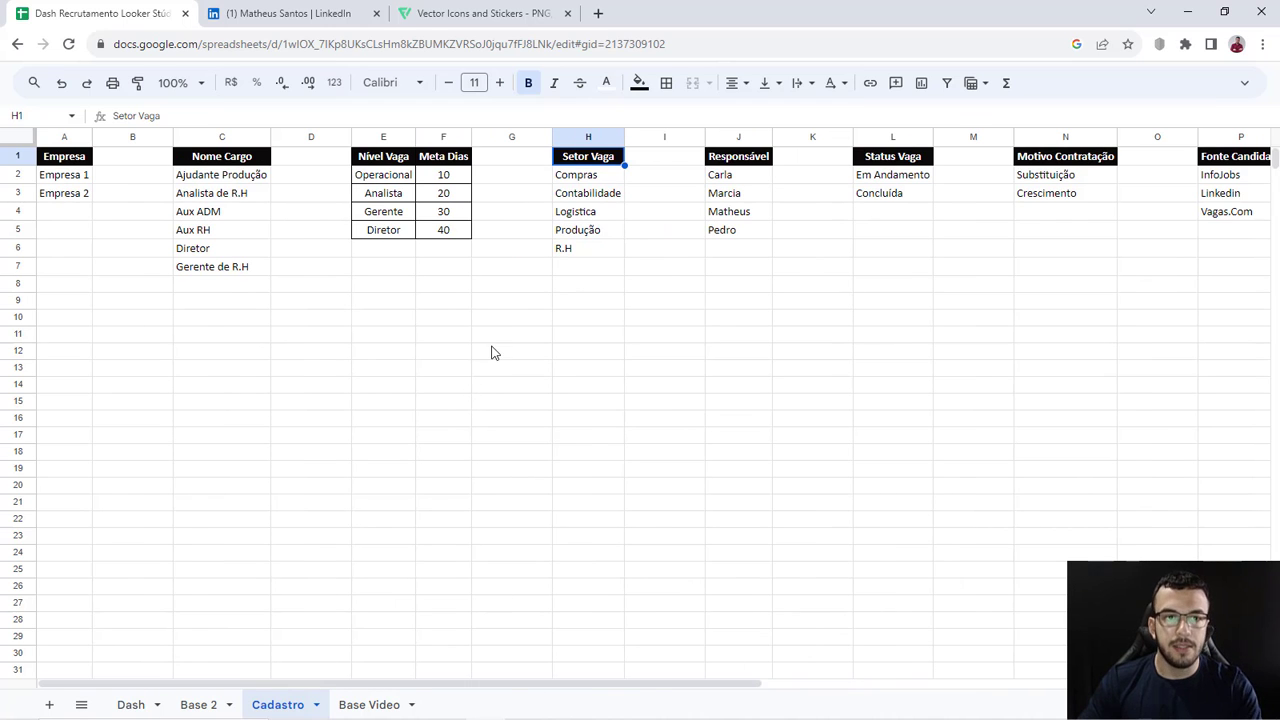
Step: Compare the Nível Vaga and Meta Dias table with the Meta and Nível Vaga columns on the Base Video sheet
{"action": "mouse_move", "coordinate": [390, 157]}
{"action": "left_mouse_down"}
{"action": "mouse_move", "coordinate": [448, 205]}
{"action": "mouse_move", "coordinate": [456, 230]}
{"action": "left_mouse_up"}
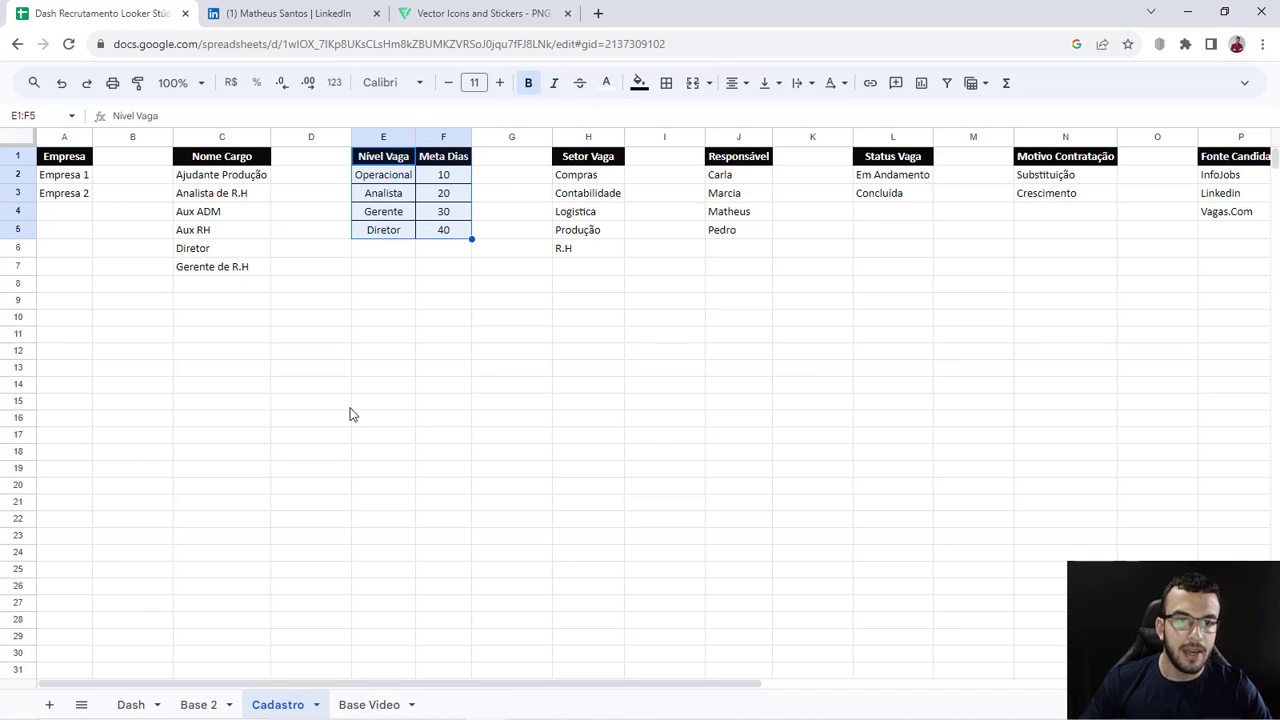
{"action": "left_click", "coordinate": [368, 704]}
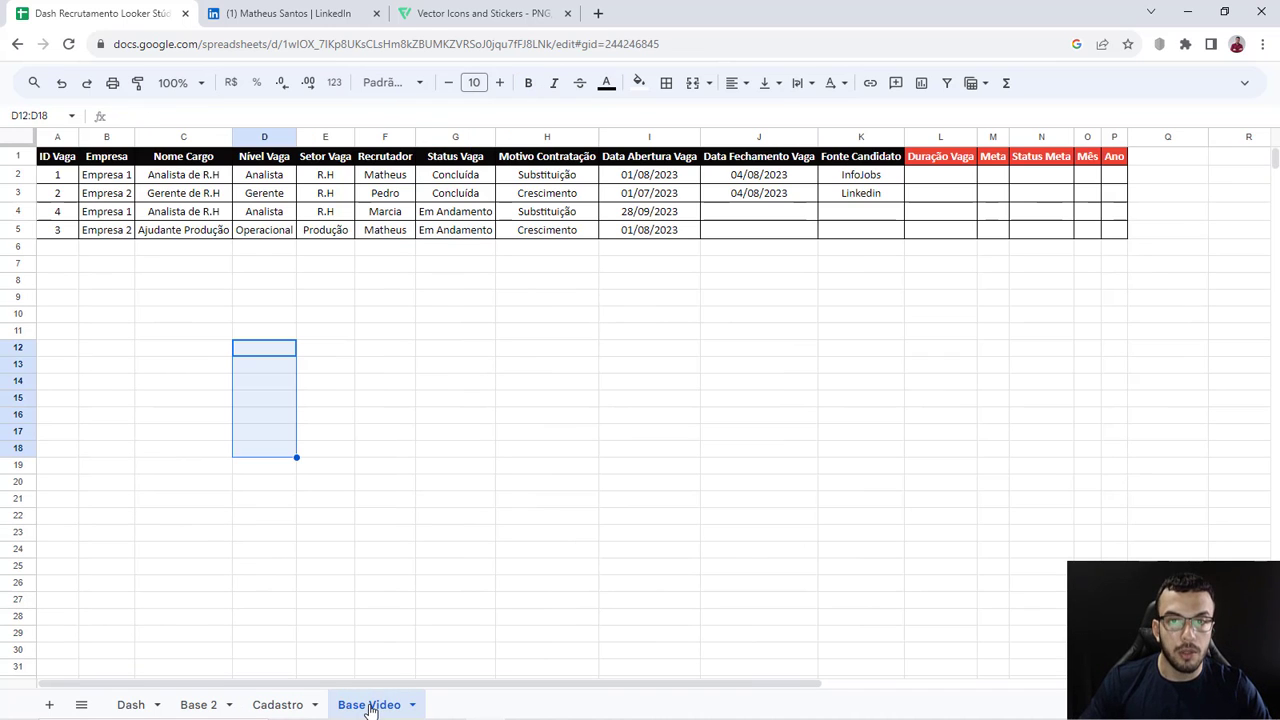
{"action": "left_click", "coordinate": [993, 137]}
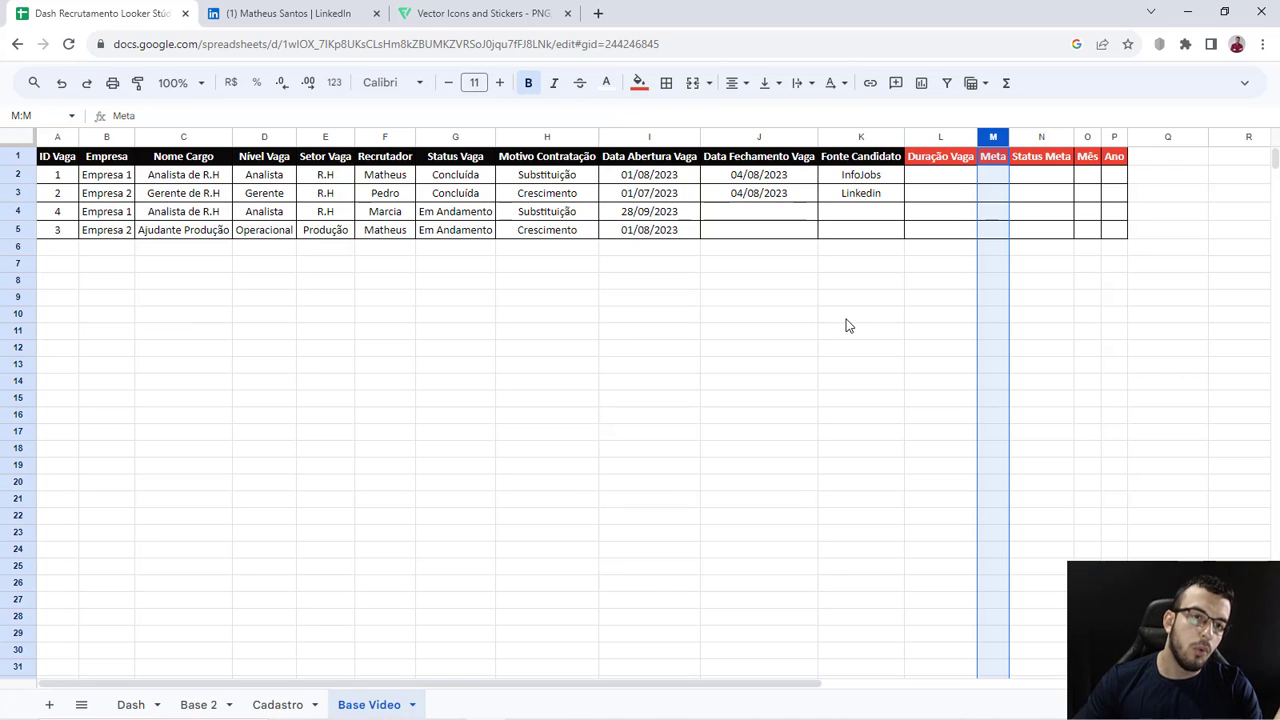
{"action": "left_click", "coordinate": [257, 137]}
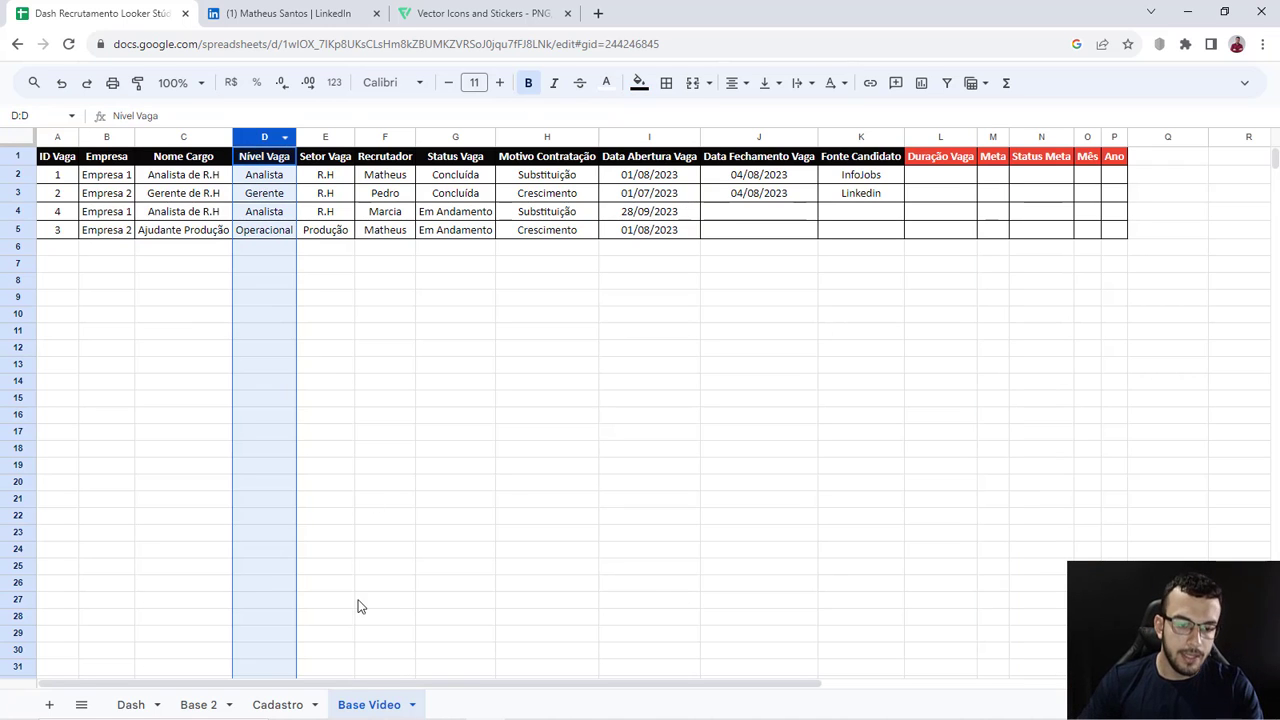
Step: Examine the target days for each job level in the Cadastro sheet's Nível Vaga and Meta Dias table, including the Operacional row
{"action": "left_click", "coordinate": [260, 704]}
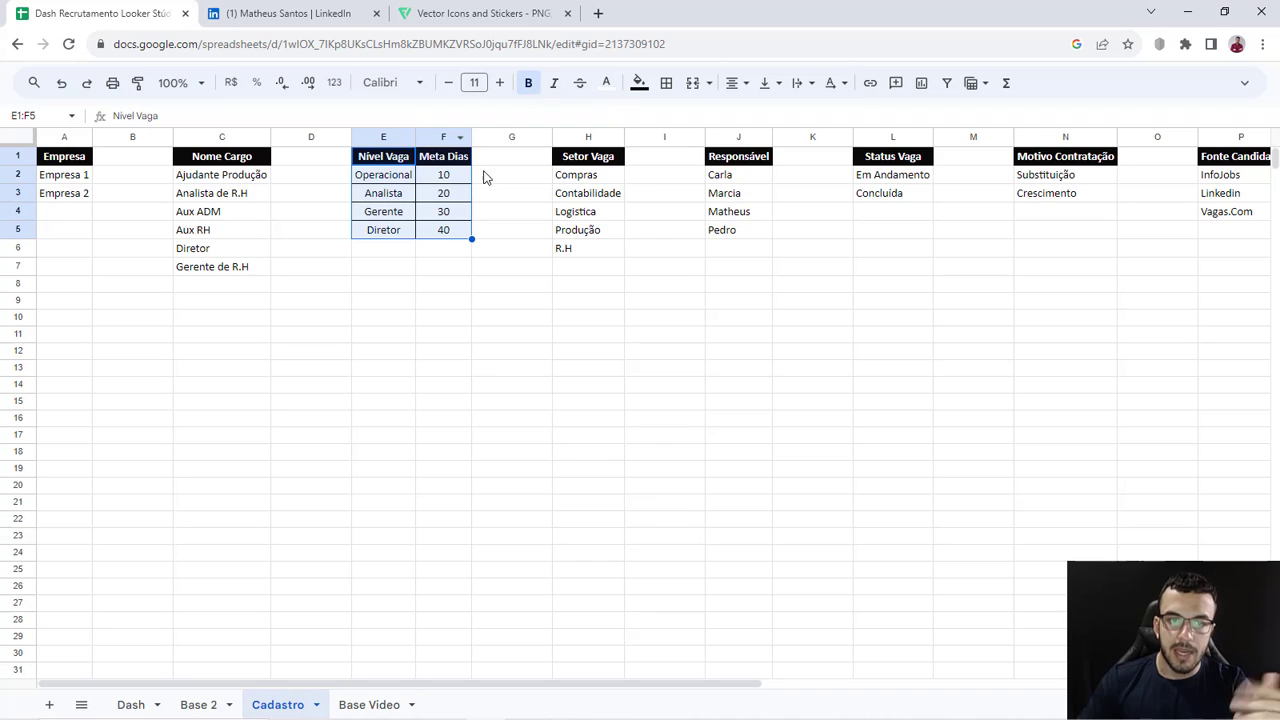
{"action": "left_click_drag", "start_coordinate": [400, 176], "coordinate": [437, 235]}
{"action": "left_click", "coordinate": [434, 302]}
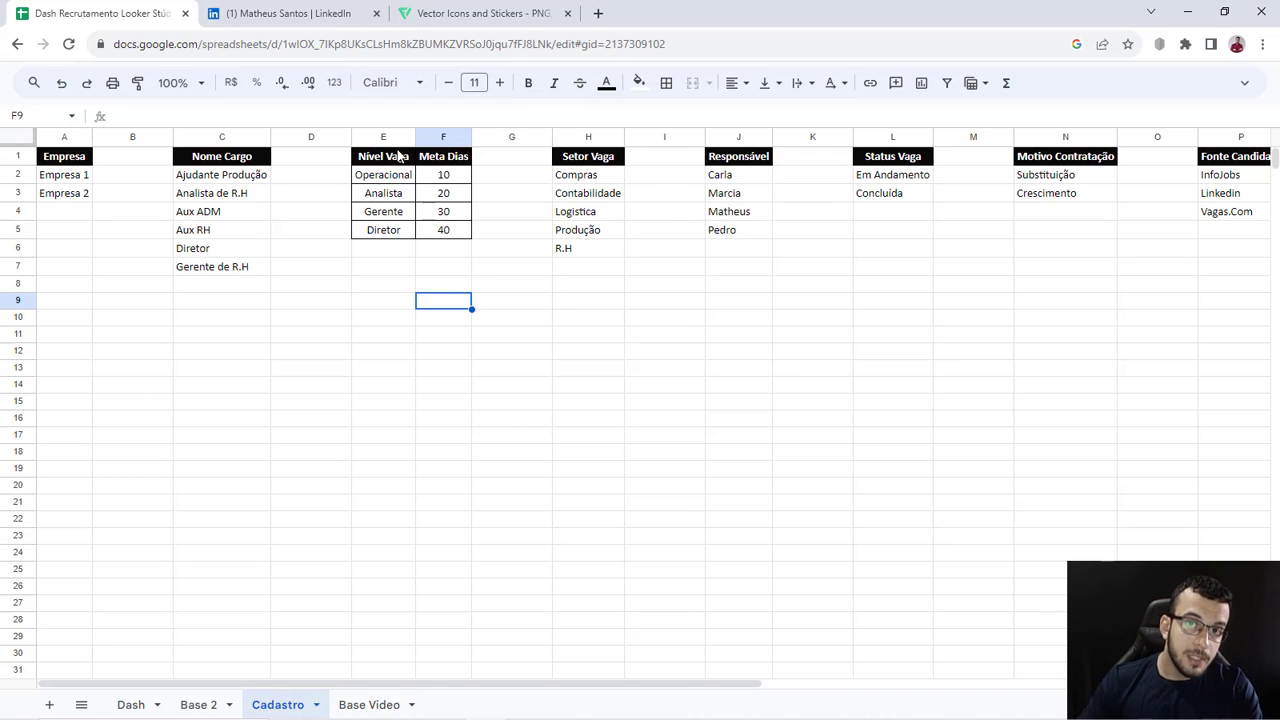
{"action": "left_click", "coordinate": [383, 136]}
{"action": "left_click", "coordinate": [443, 137]}
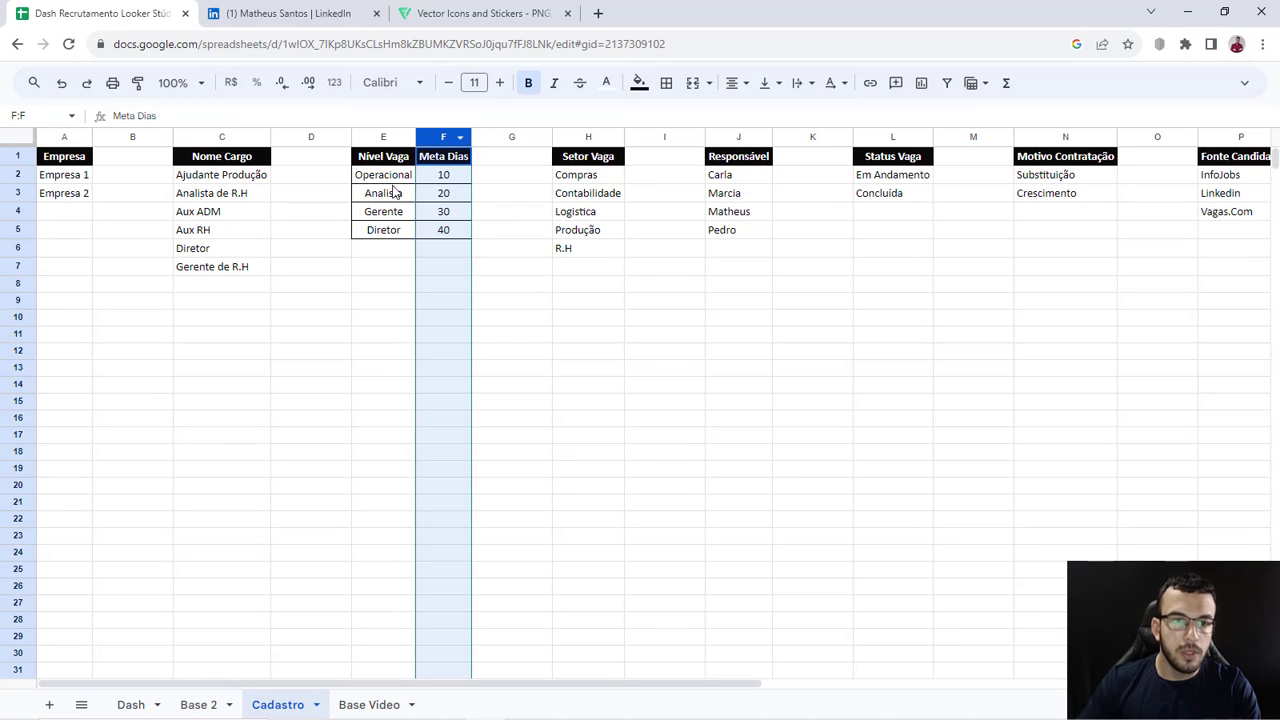
{"action": "left_click_drag", "start_coordinate": [383, 178], "coordinate": [386, 454]}
{"action": "left_click_drag", "start_coordinate": [457, 182], "coordinate": [450, 447]}
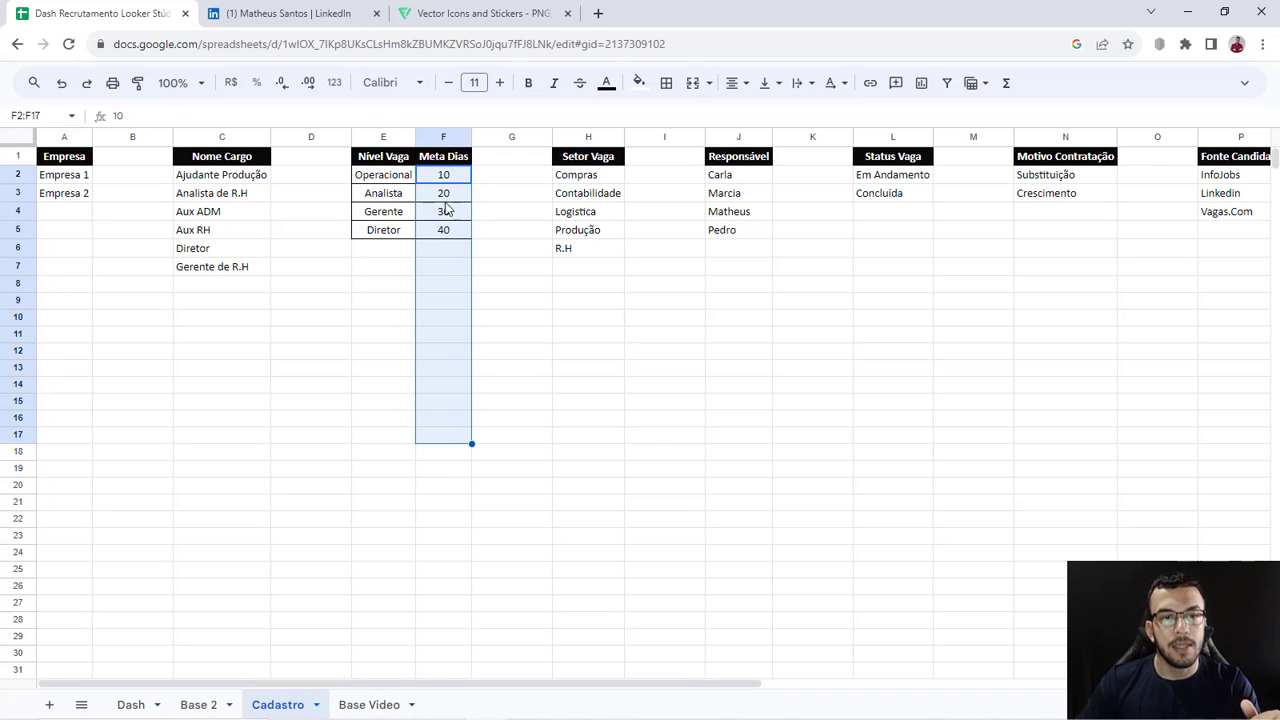
{"action": "left_click", "coordinate": [405, 180]}
{"action": "left_click_drag", "start_coordinate": [405, 183], "coordinate": [452, 184]}
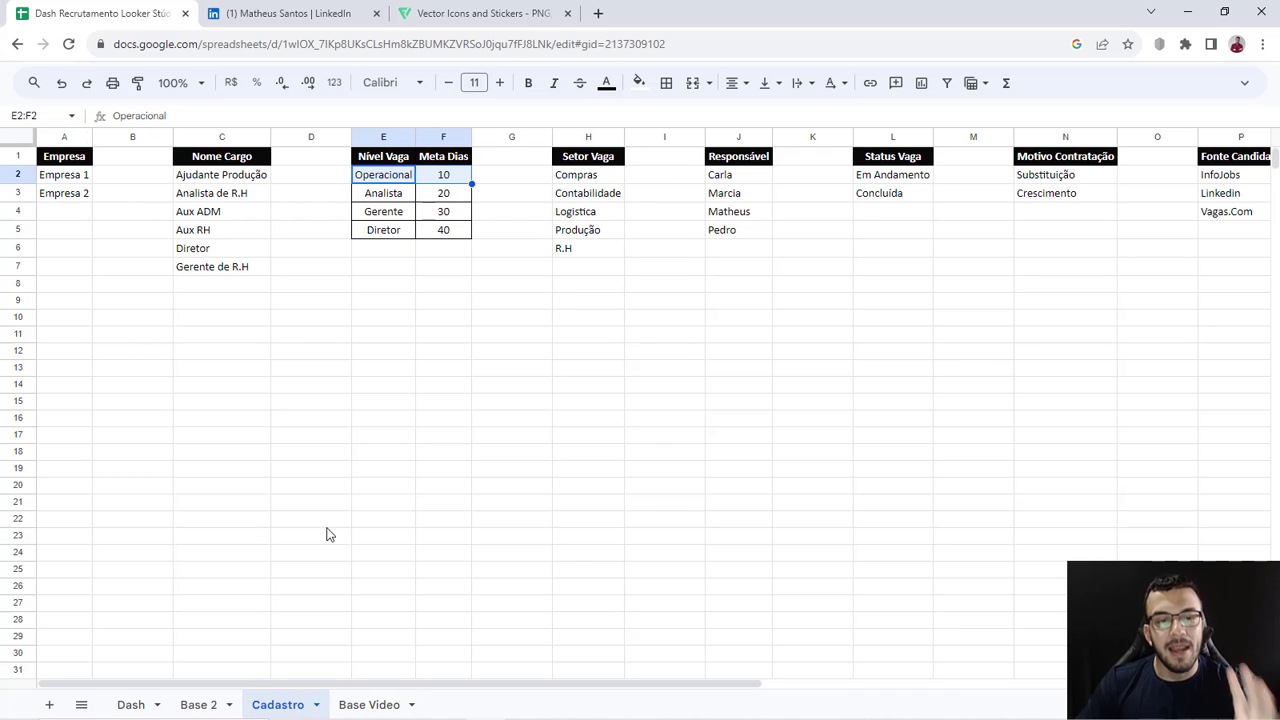
Step: Review the Setor Vaga and Responsável lists on the Cadastro sheet, and return to the Base Video sheet
{"action": "left_click", "coordinate": [589, 137]}
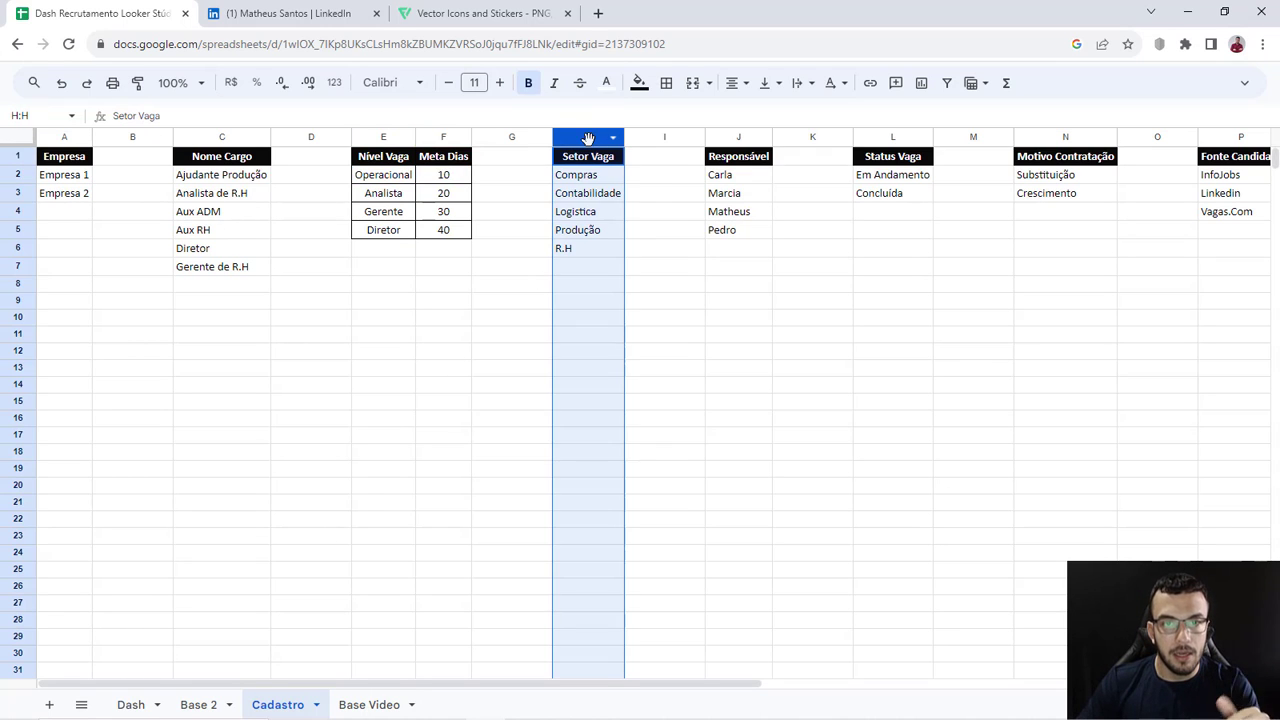
{"action": "left_click", "coordinate": [737, 136]}
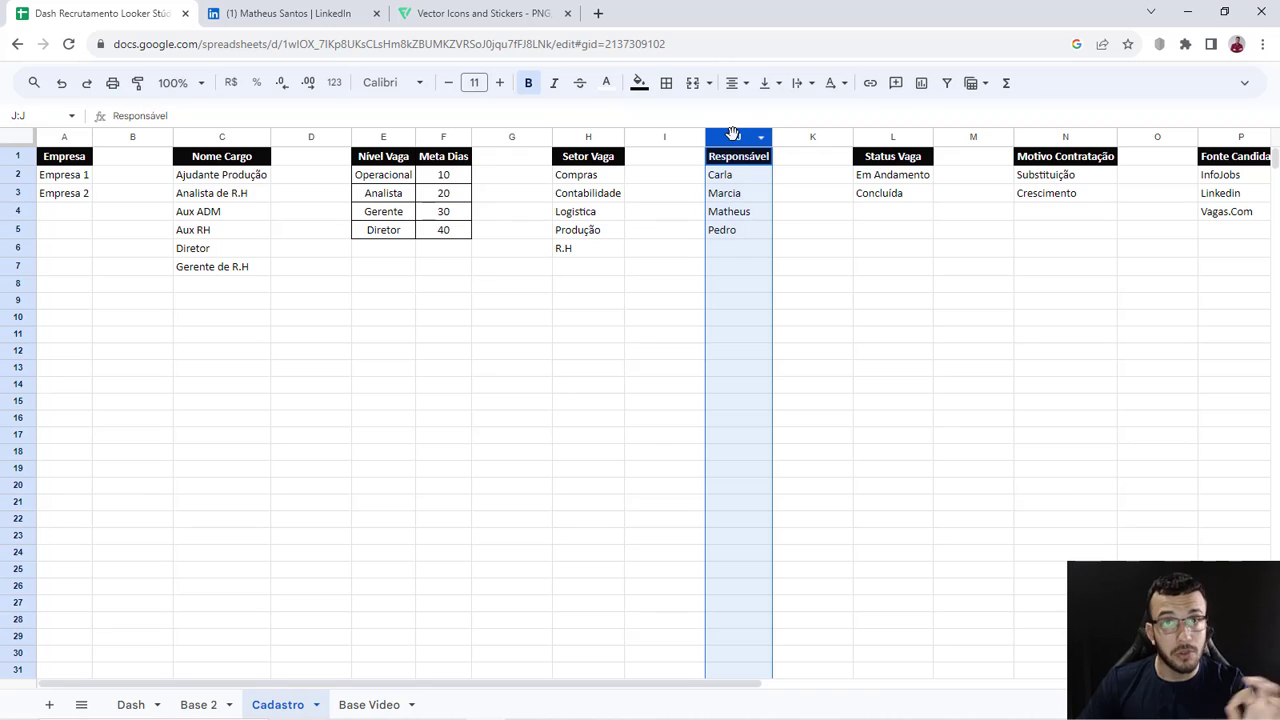
{"action": "left_click", "coordinate": [368, 702]}
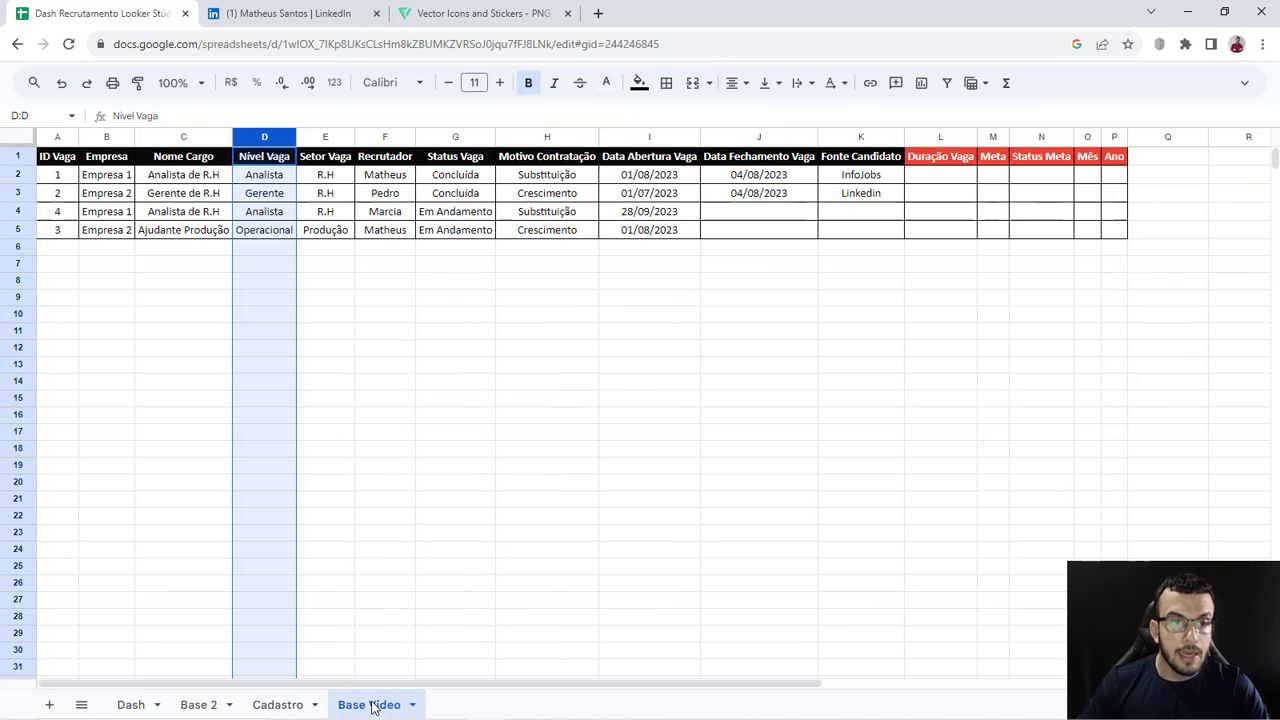
{"action": "left_click", "coordinate": [455, 402]}
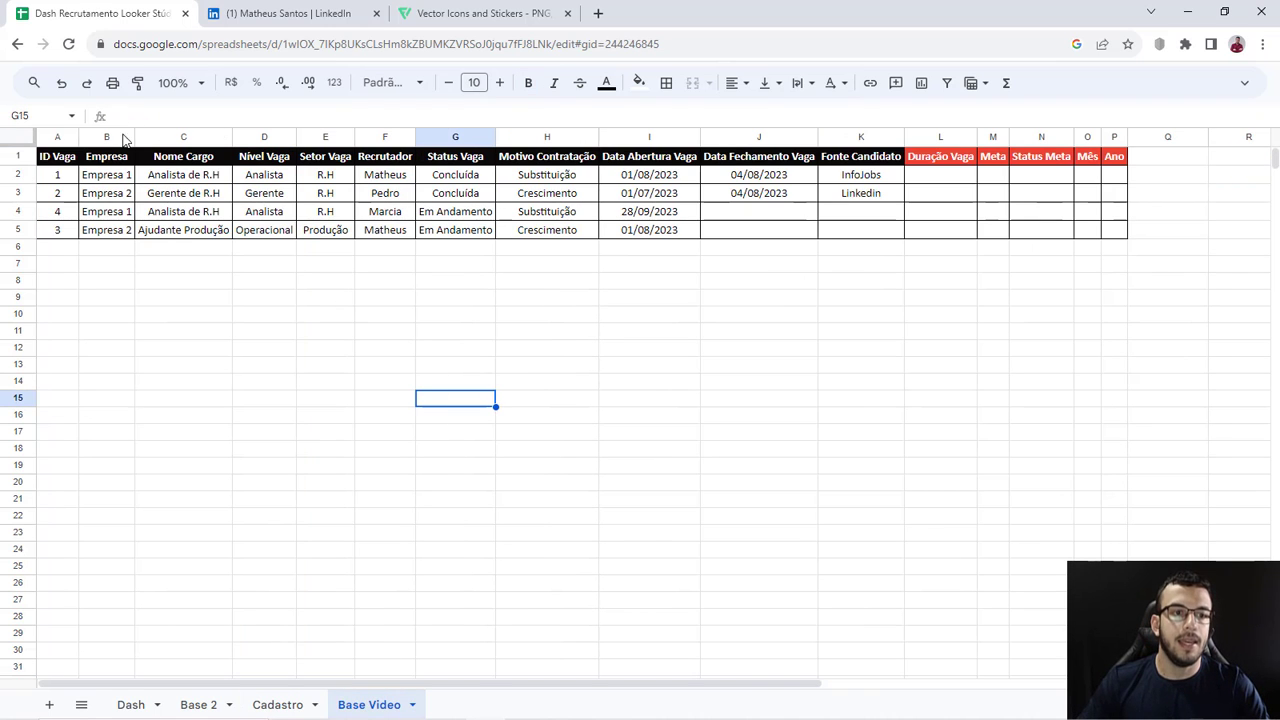
Step: Add a data validation rule to the Empresa cells B2:B5 on the Base Video sheet
{"action": "left_click", "coordinate": [1240, 84]}
{"action": "left_click", "coordinate": [436, 435]}
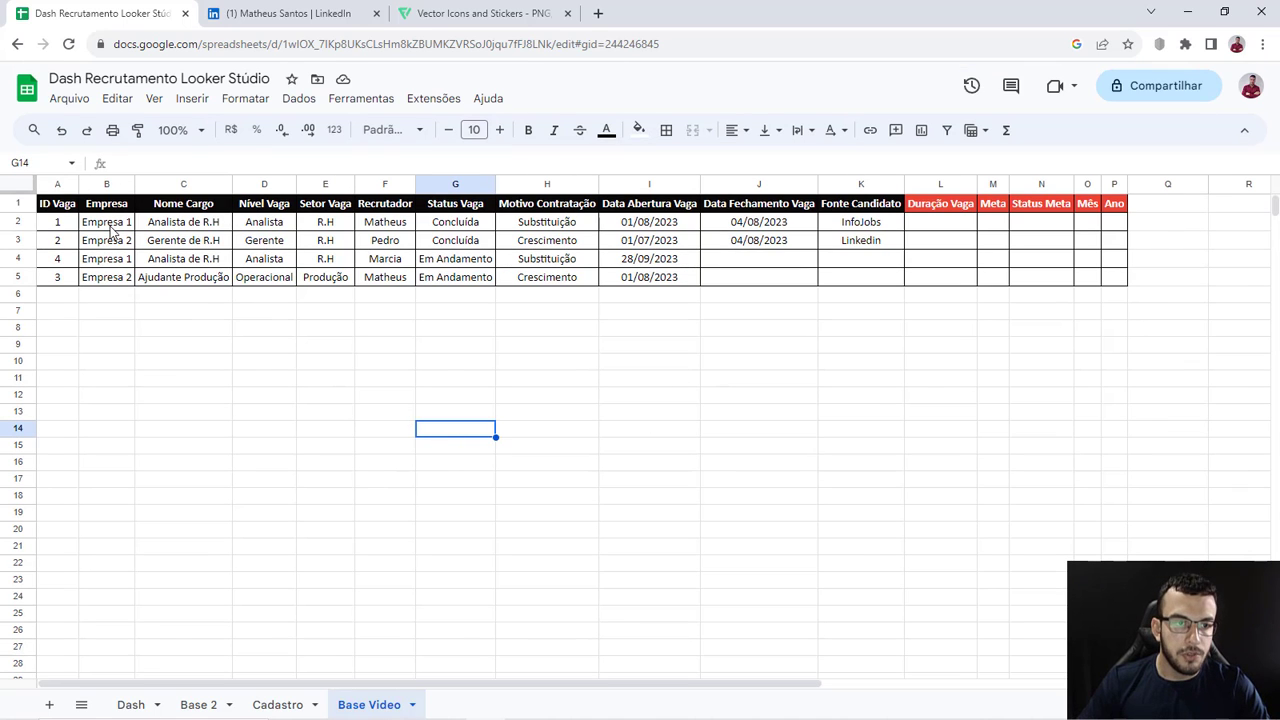
{"action": "left_click_drag", "start_coordinate": [114, 222], "coordinate": [112, 273]}
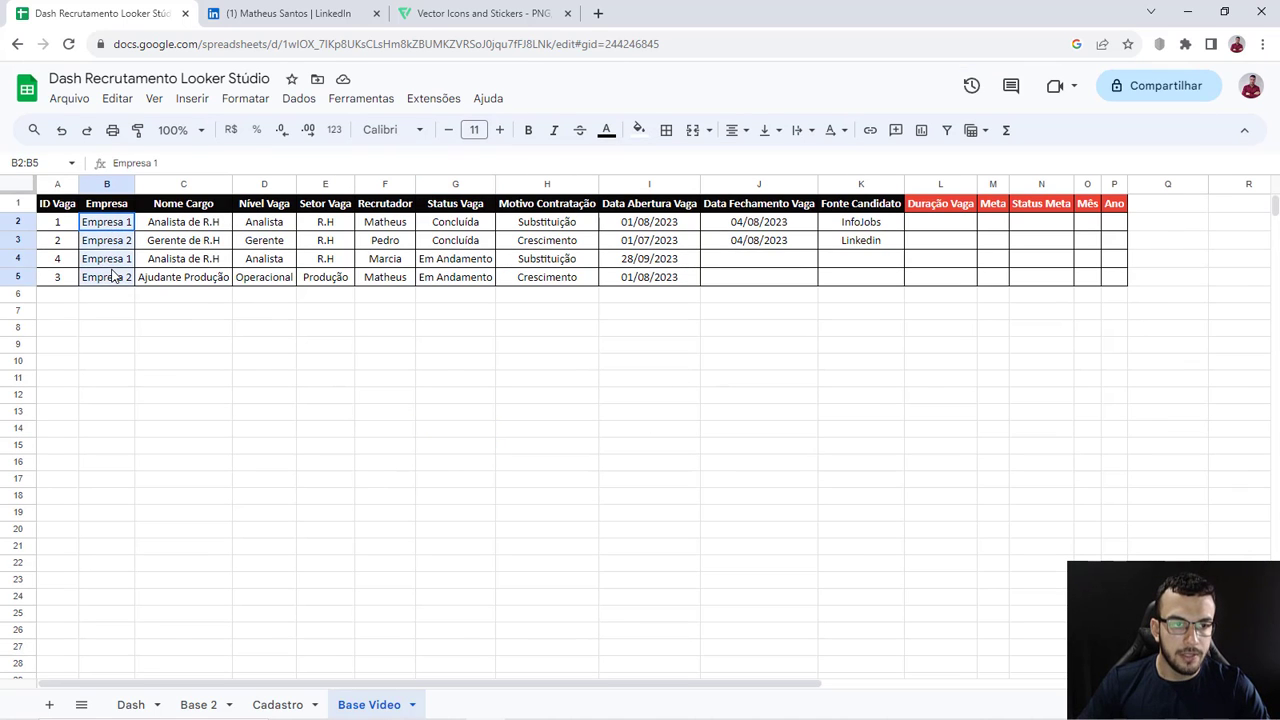
{"action": "left_click", "coordinate": [292, 99]}
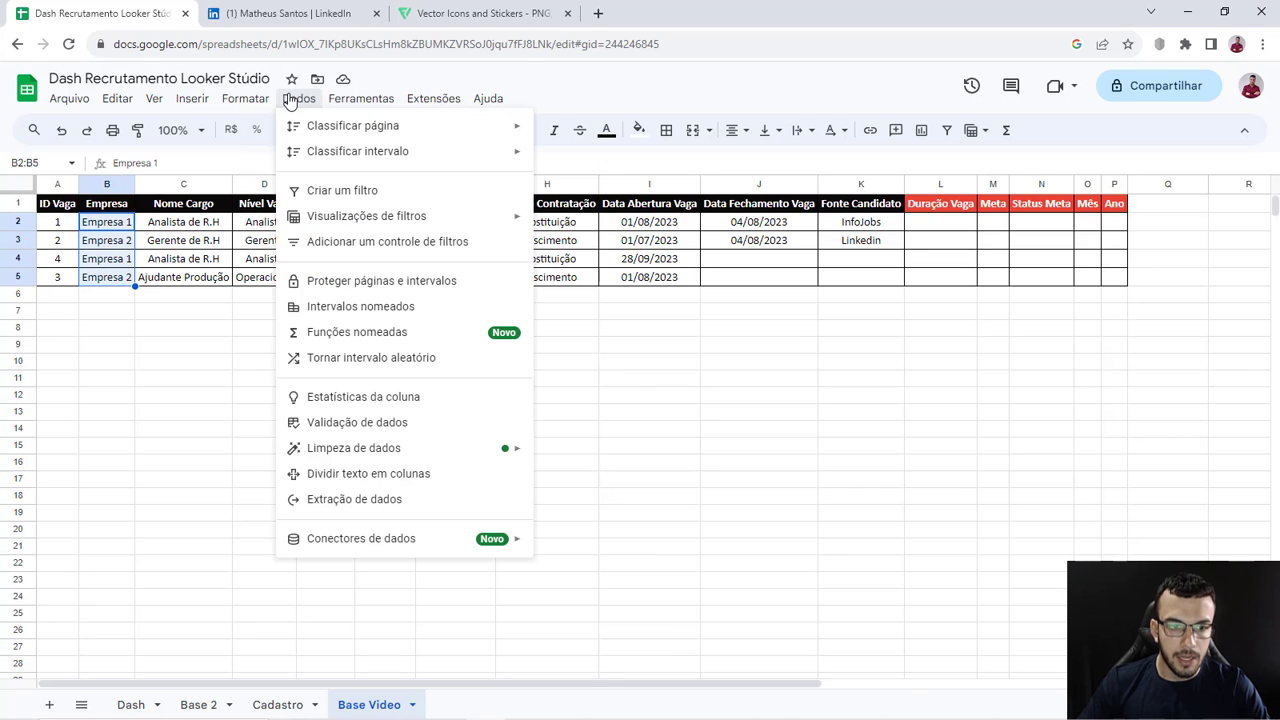
{"action": "left_click", "coordinate": [376, 432]}
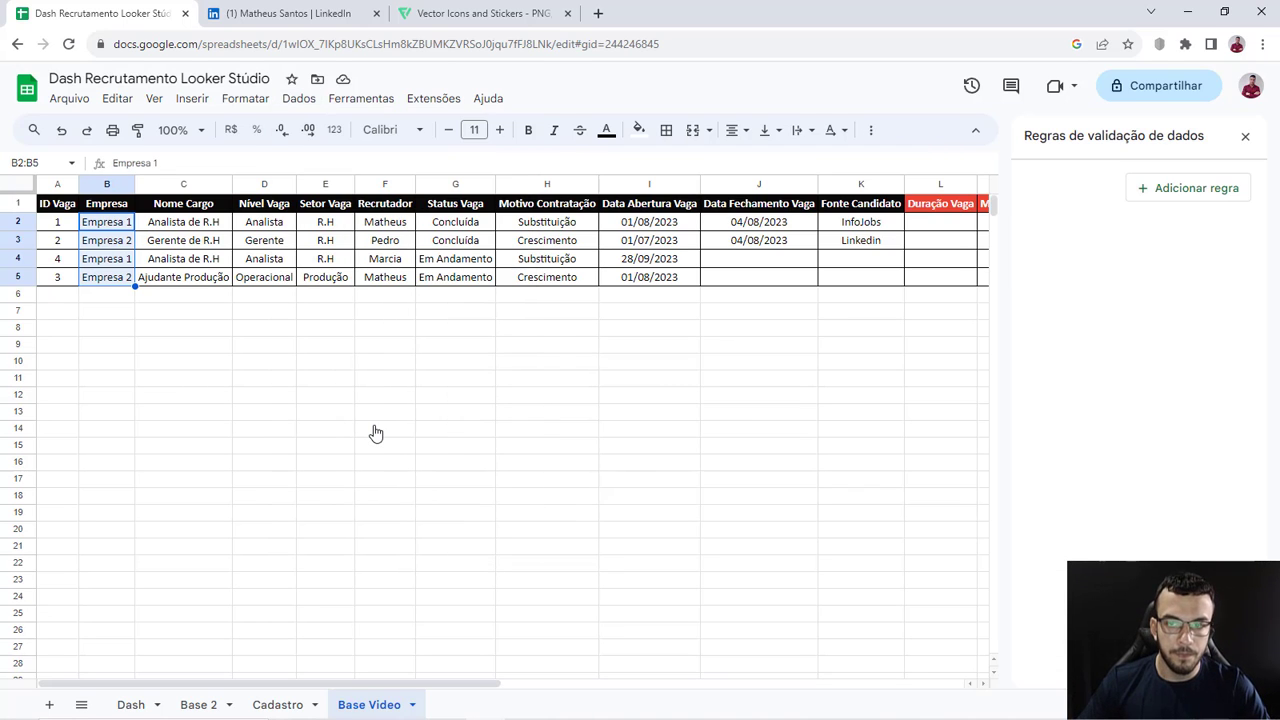
{"action": "left_click", "coordinate": [1168, 189]}
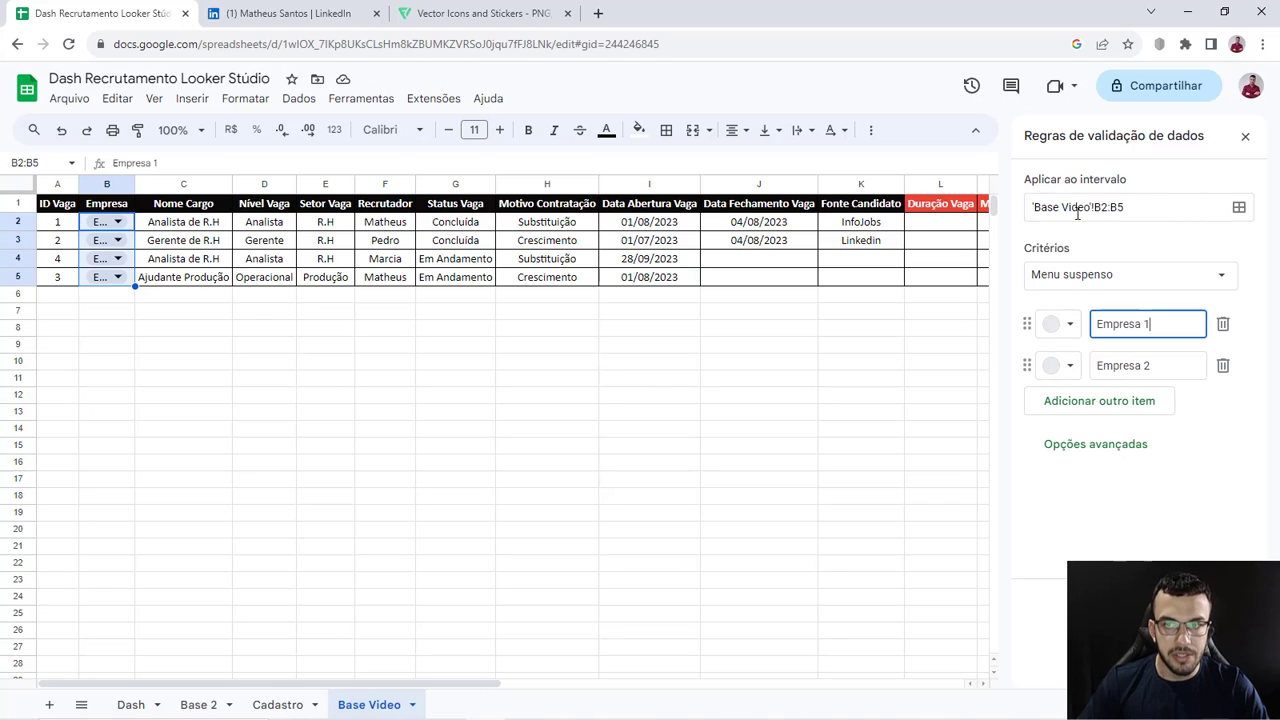
Step: Set the rule's criterion to Menu suspenso (de um intervalo) for the range 'Base Video'!B2:B5
{"action": "left_click", "coordinate": [1030, 206]}
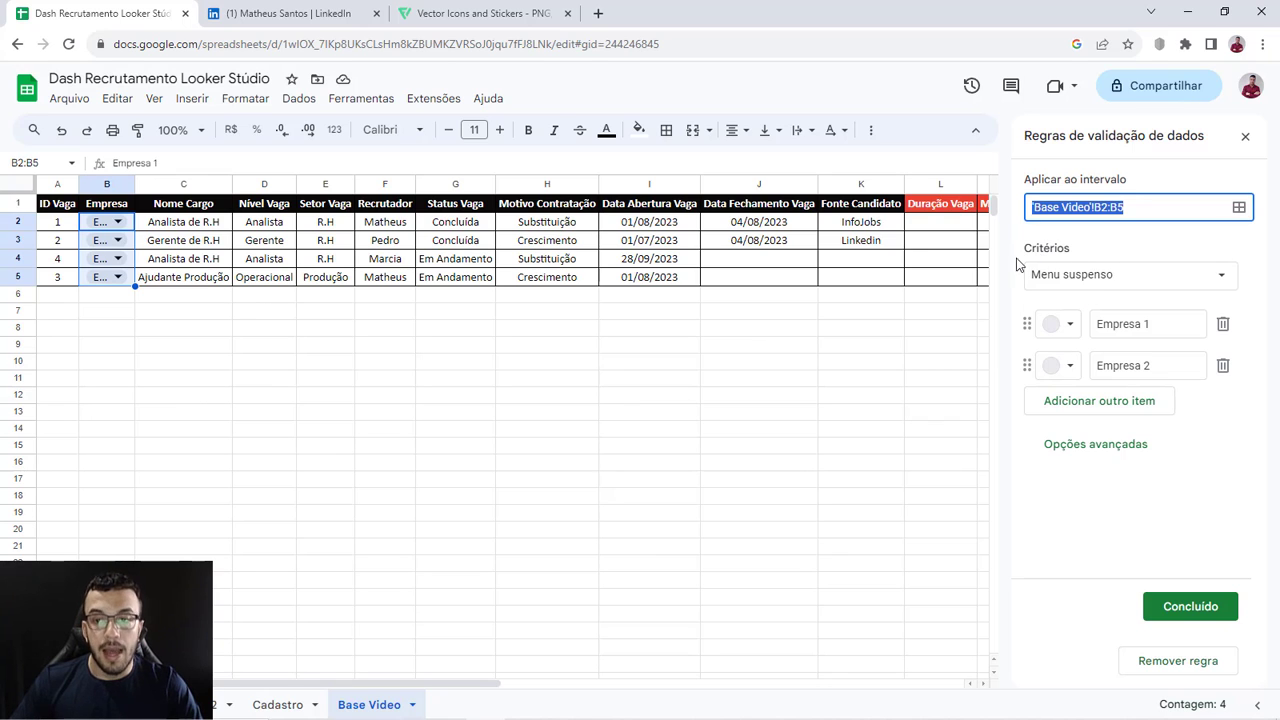
{"action": "left_click", "coordinate": [1224, 277]}
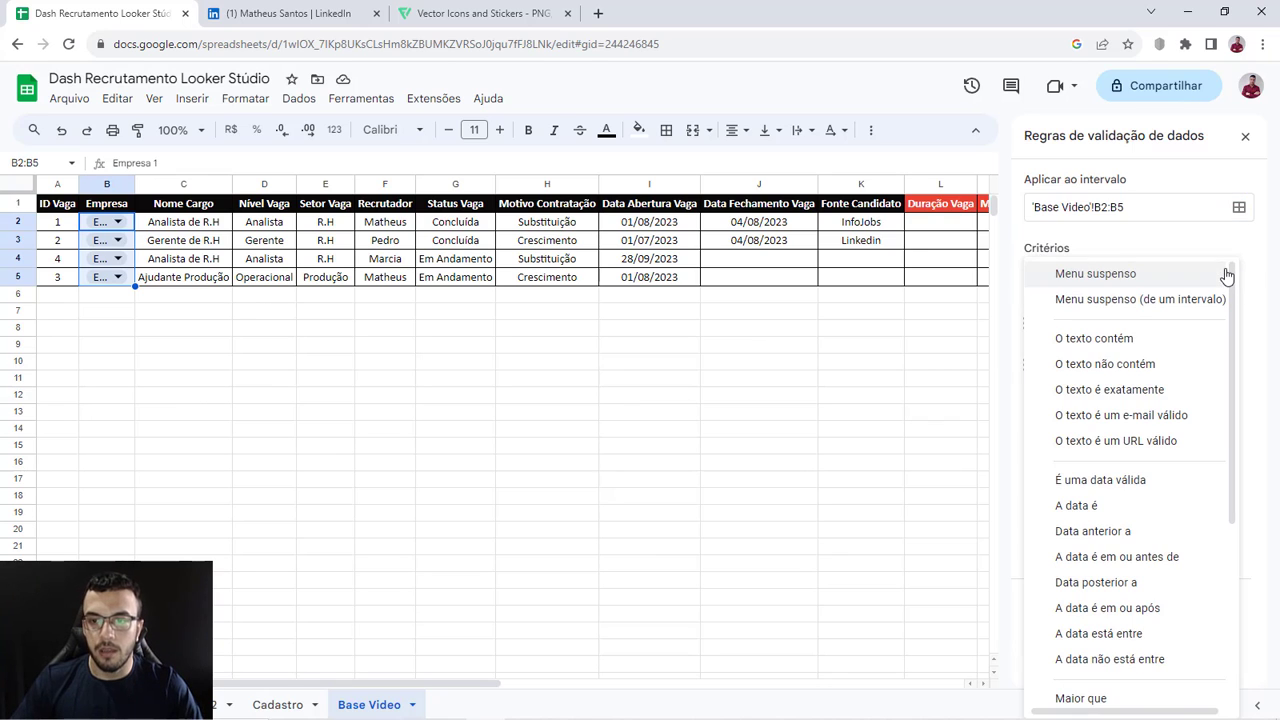
{"action": "left_click", "coordinate": [1152, 302]}
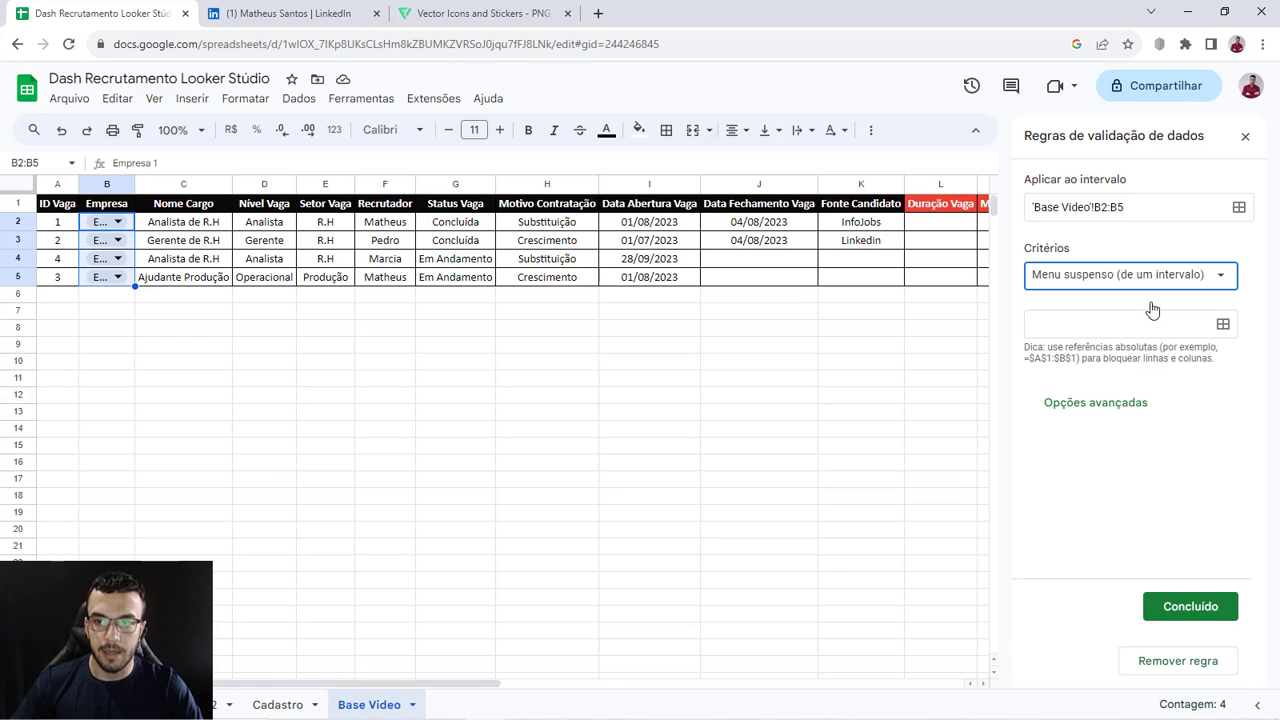
Step: Set the dropdown's source range to Cadastro!A2:A30, leaving spare rows below the Empresa list
{"action": "left_click", "coordinate": [1042, 323]}
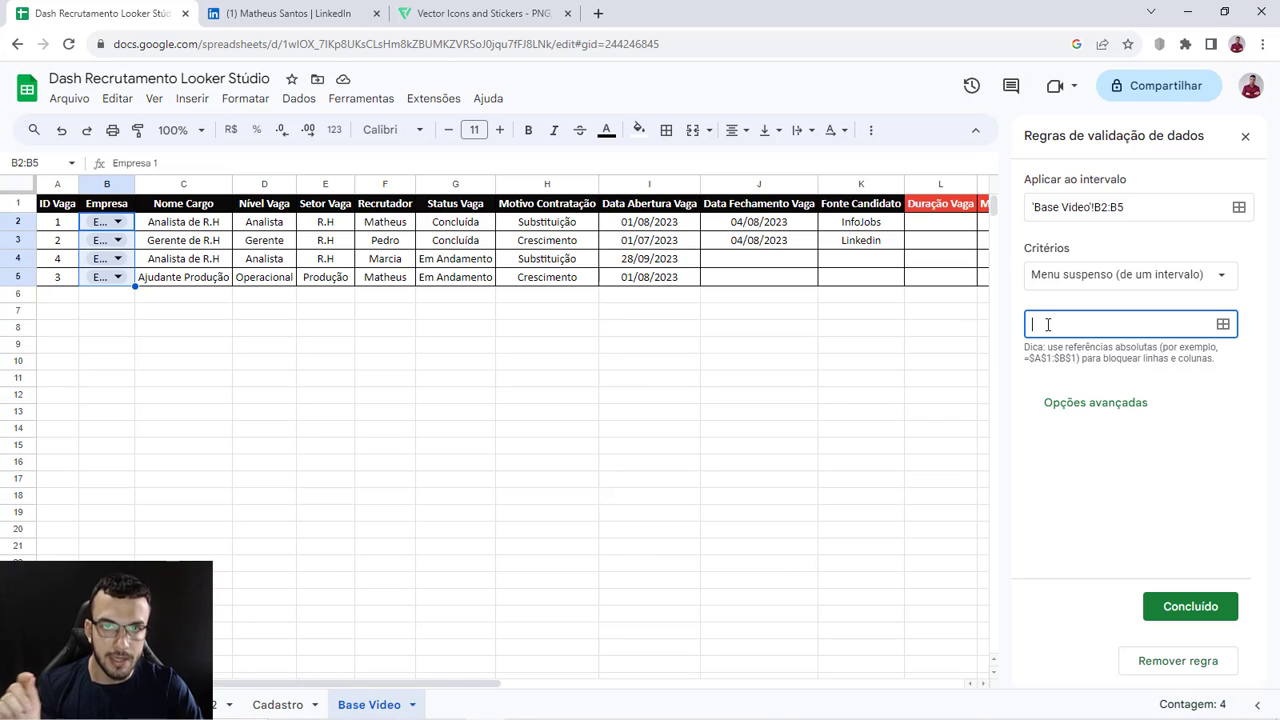
{"action": "left_click", "coordinate": [1224, 325]}
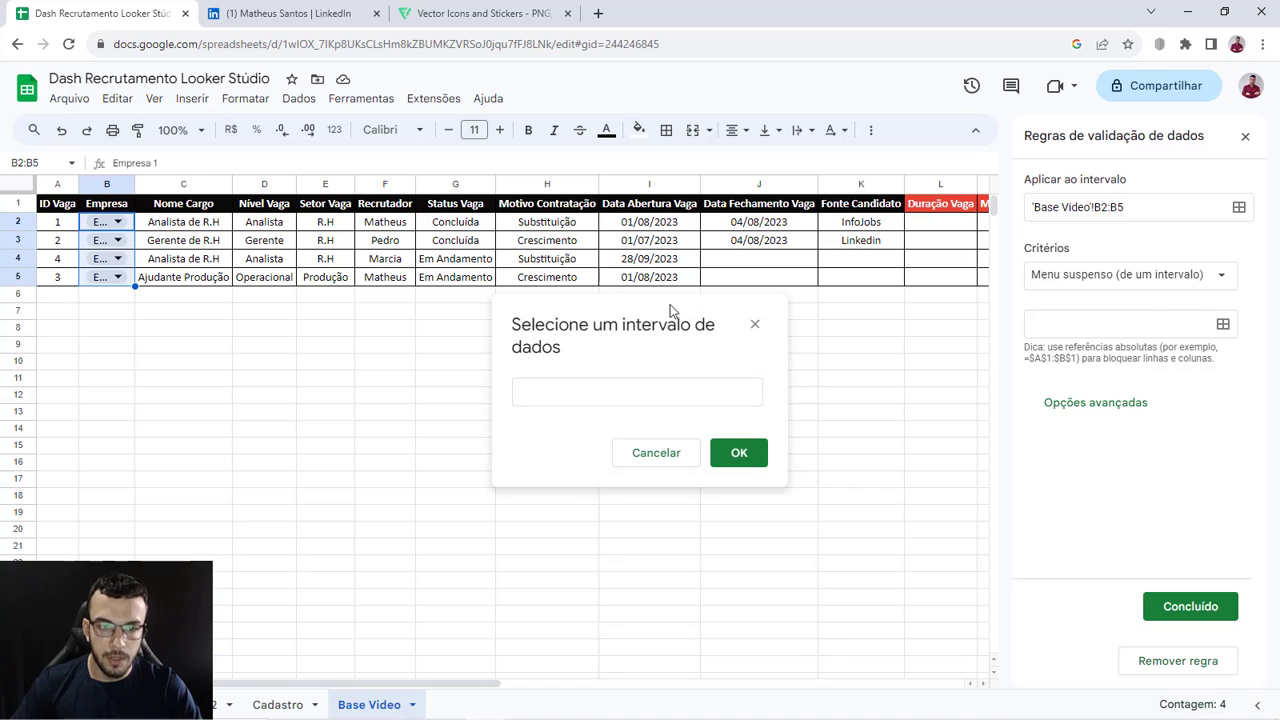
{"action": "left_click", "coordinate": [279, 705]}
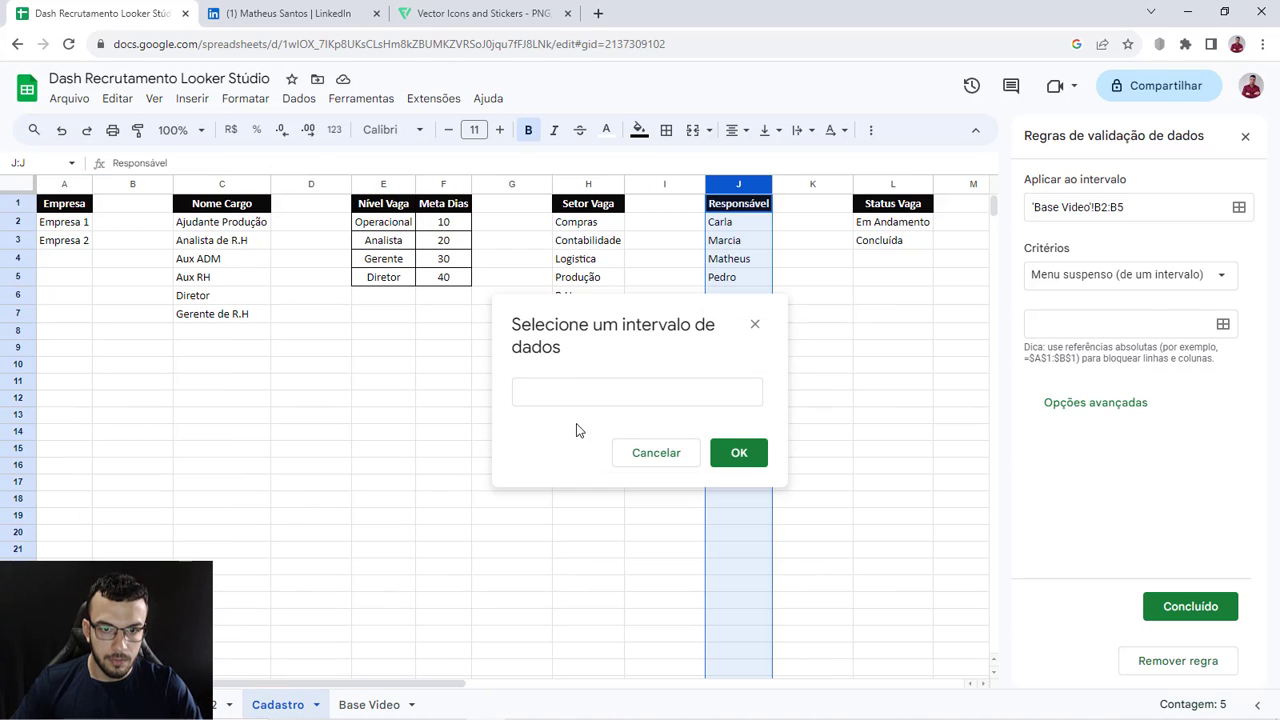
{"action": "left_click_drag", "start_coordinate": [578, 332], "coordinate": [520, 328]}
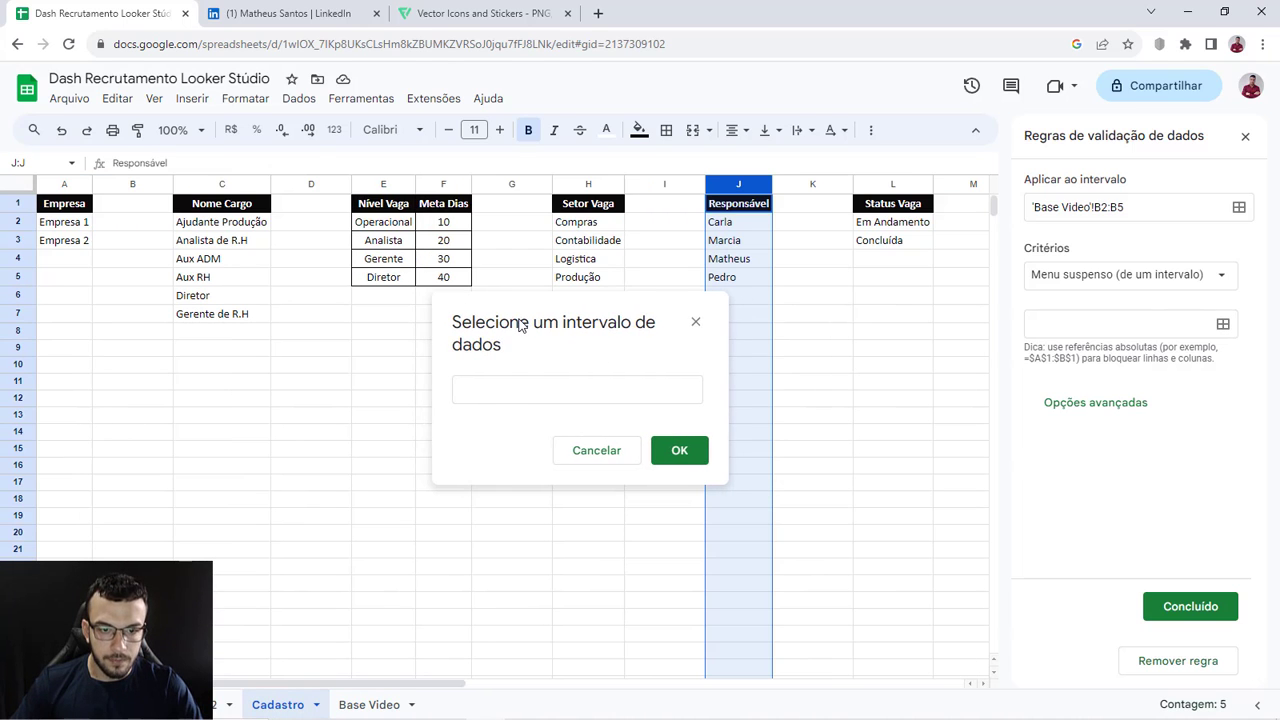
{"action": "left_click", "coordinate": [497, 390]}
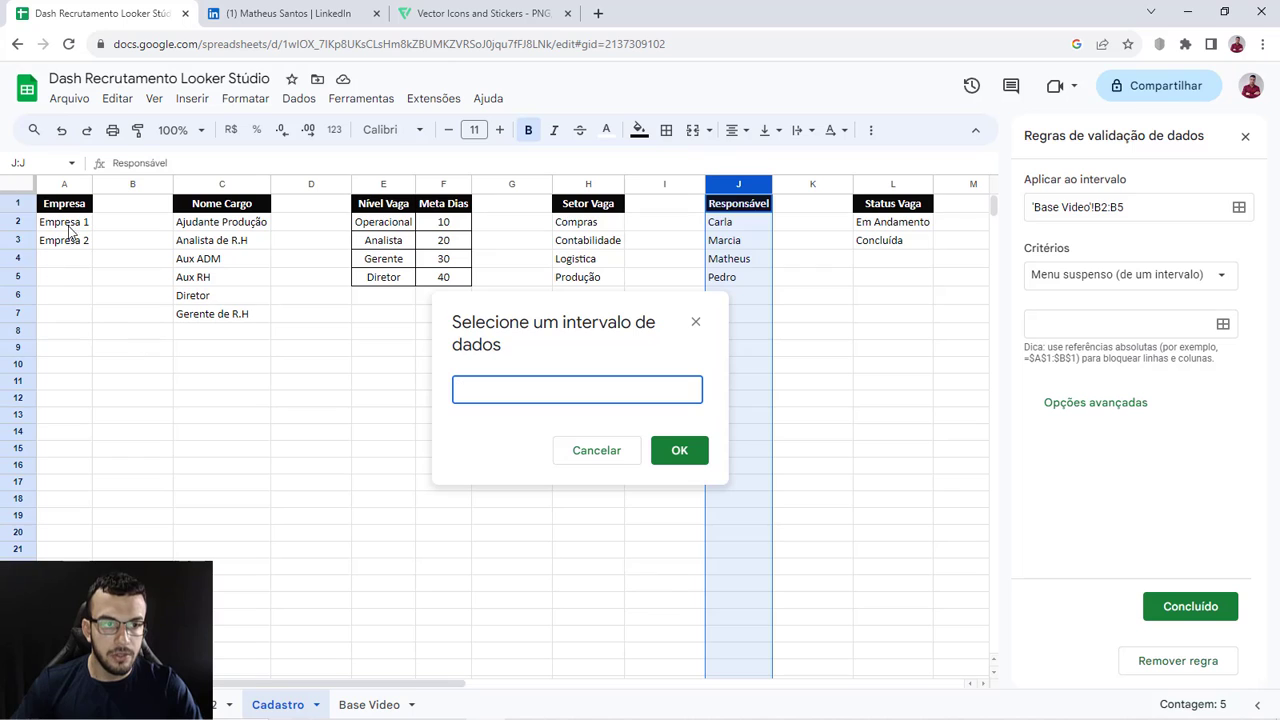
{"action": "left_click_drag", "start_coordinate": [68, 226], "coordinate": [65, 409]}
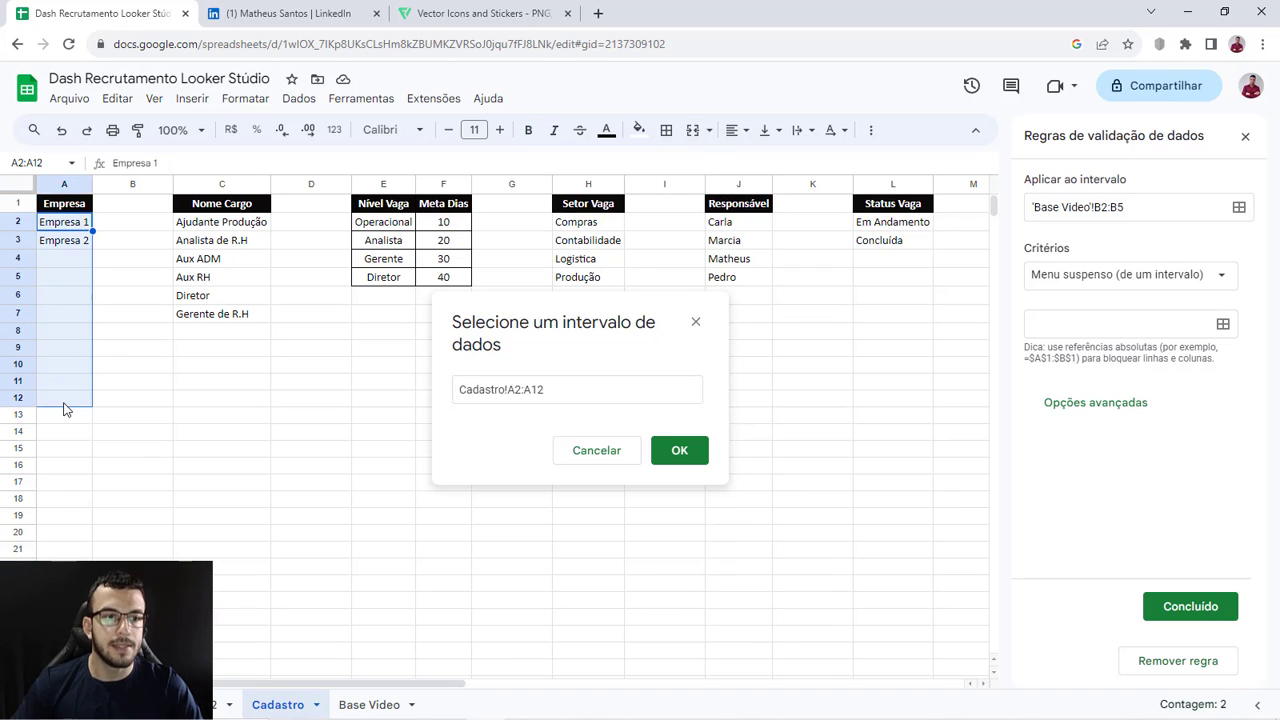
{"action": "left_click_drag", "start_coordinate": [86, 226], "coordinate": [81, 247]}
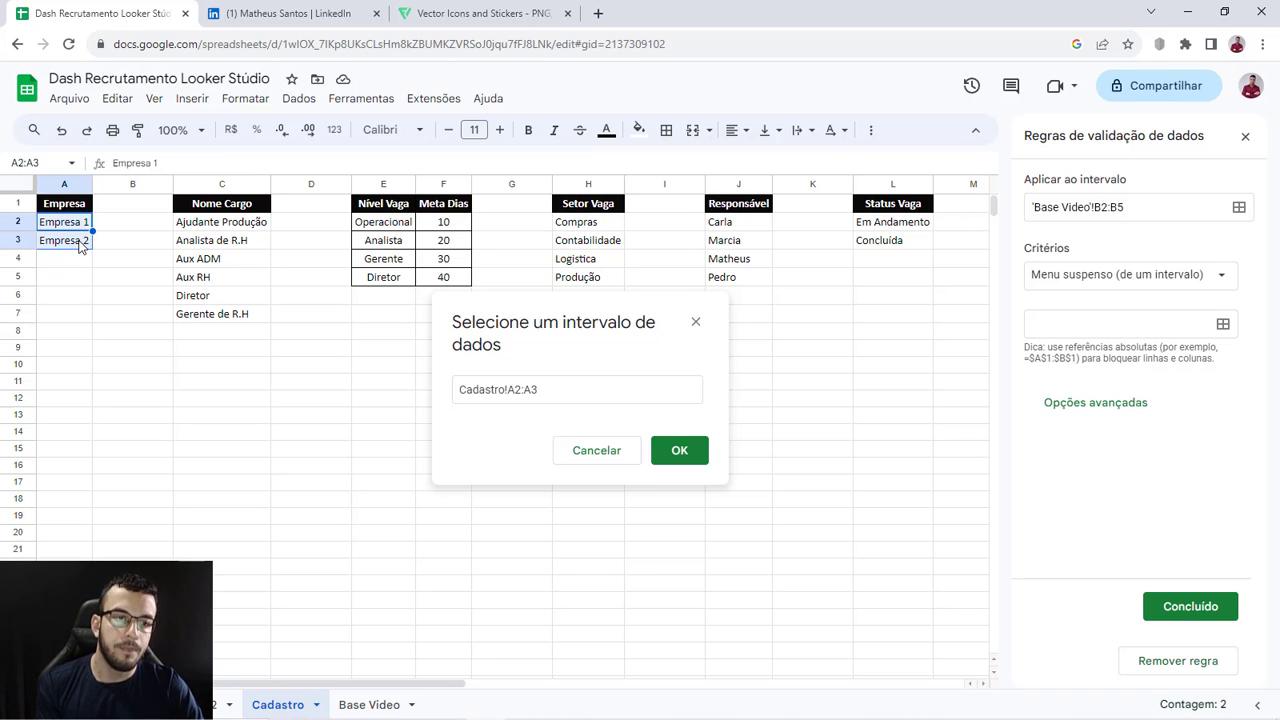
{"action": "left_click_drag", "start_coordinate": [72, 226], "coordinate": [60, 566]}
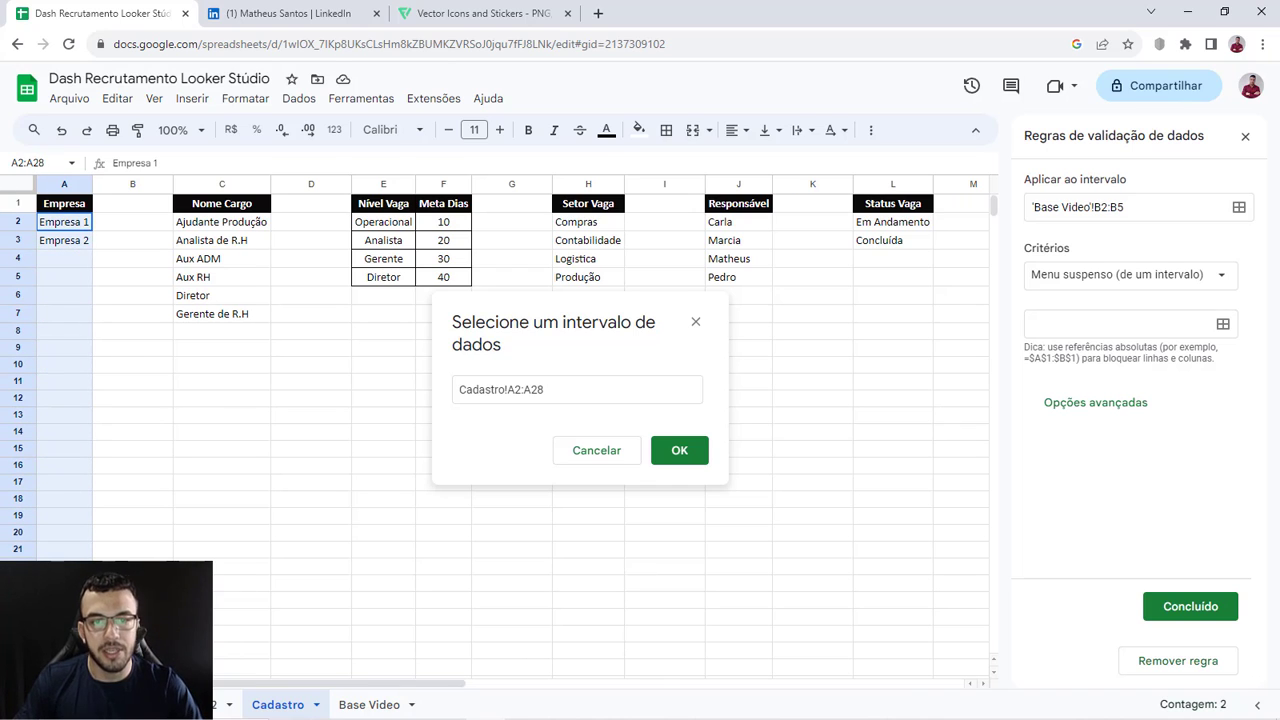
{"action": "left_click_drag", "start_coordinate": [62, 666], "coordinate": [62, 667]}
{"action": "left_click", "coordinate": [546, 392]}
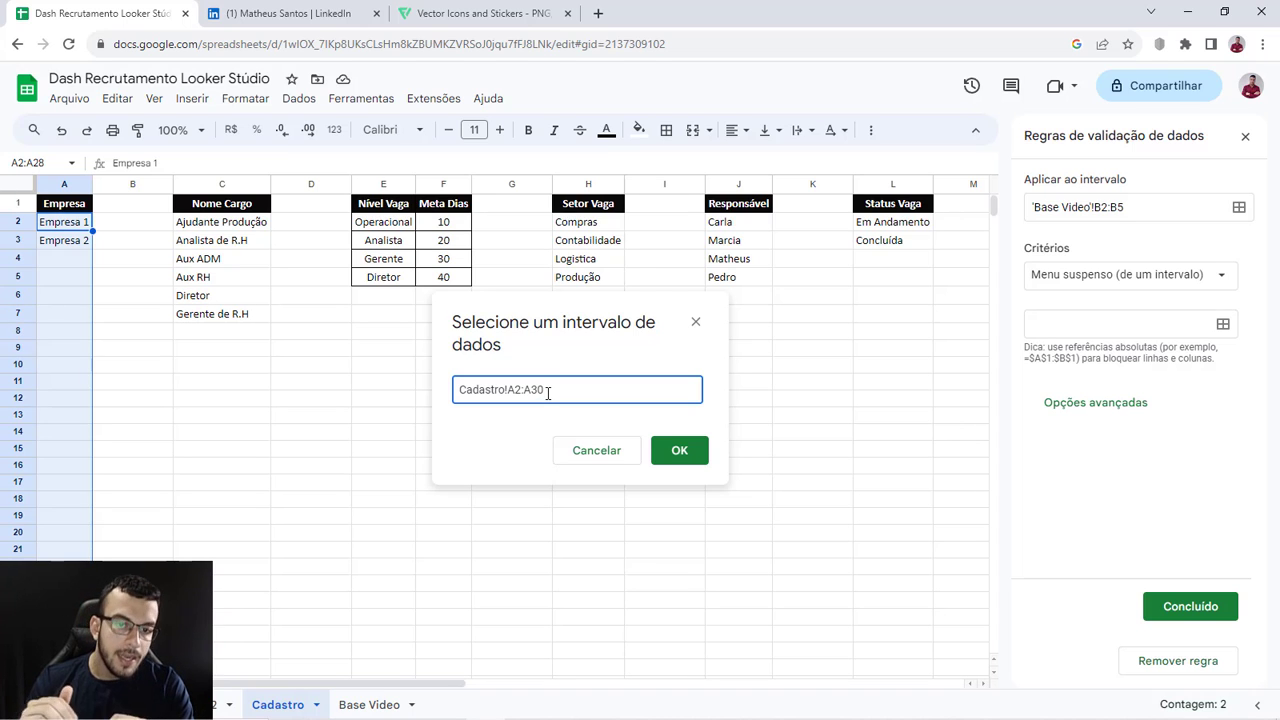
{"action": "left_click", "coordinate": [679, 450]}
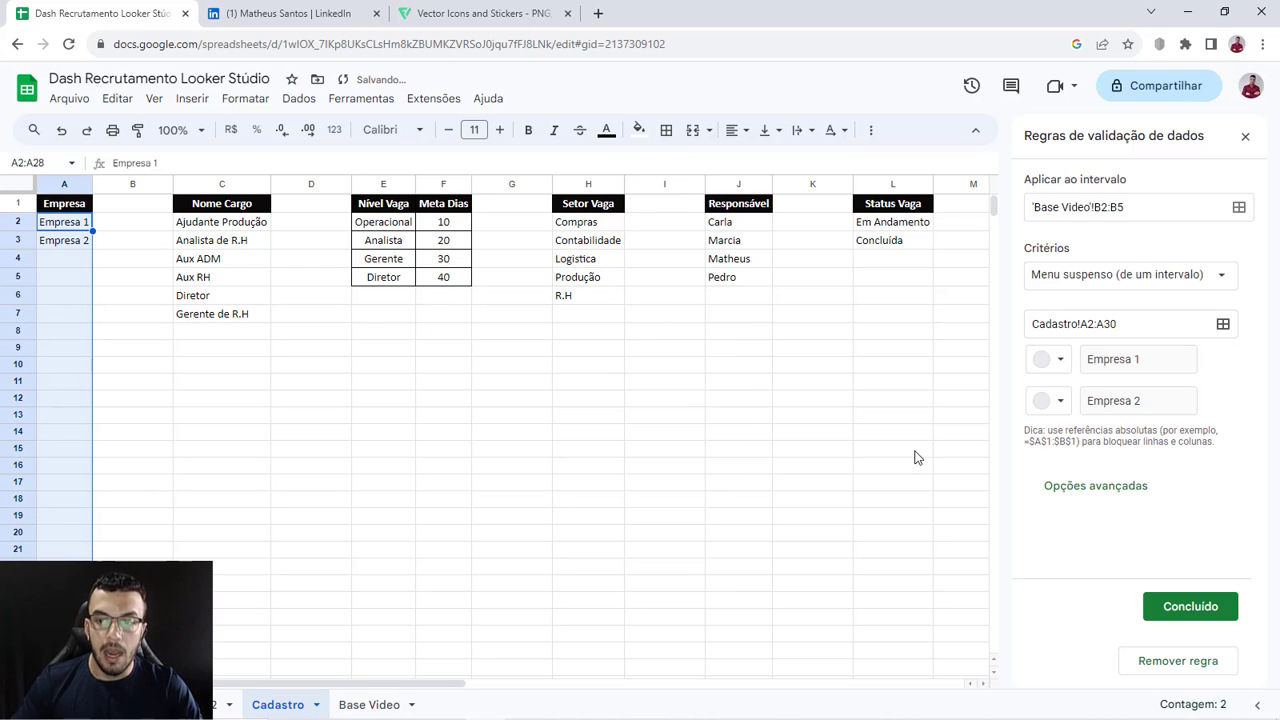
Step: Set the dropdown's display style to Seta in the advanced options and finish the validation rule
{"action": "left_click", "coordinate": [1083, 487]}
{"action": "scroll", "coordinate": [1143, 473], "scroll_direction": "down", "scroll_amount": 2}
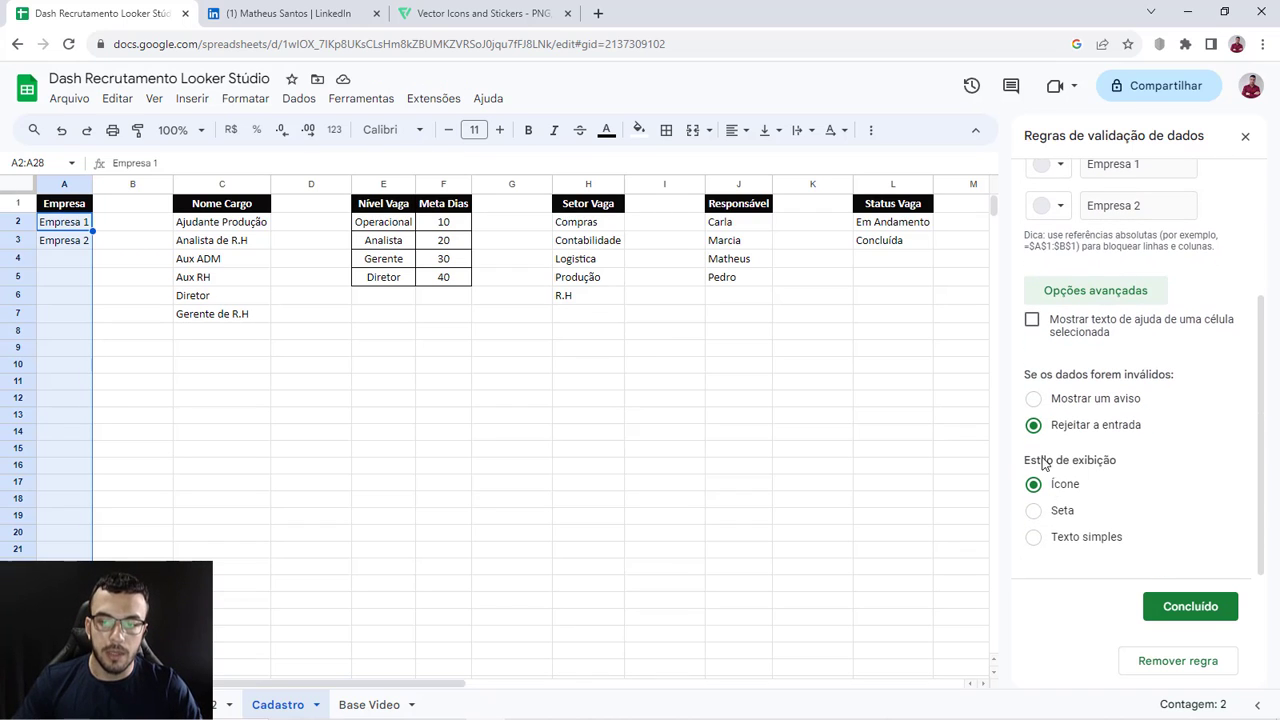
{"action": "left_click", "coordinate": [1034, 512]}
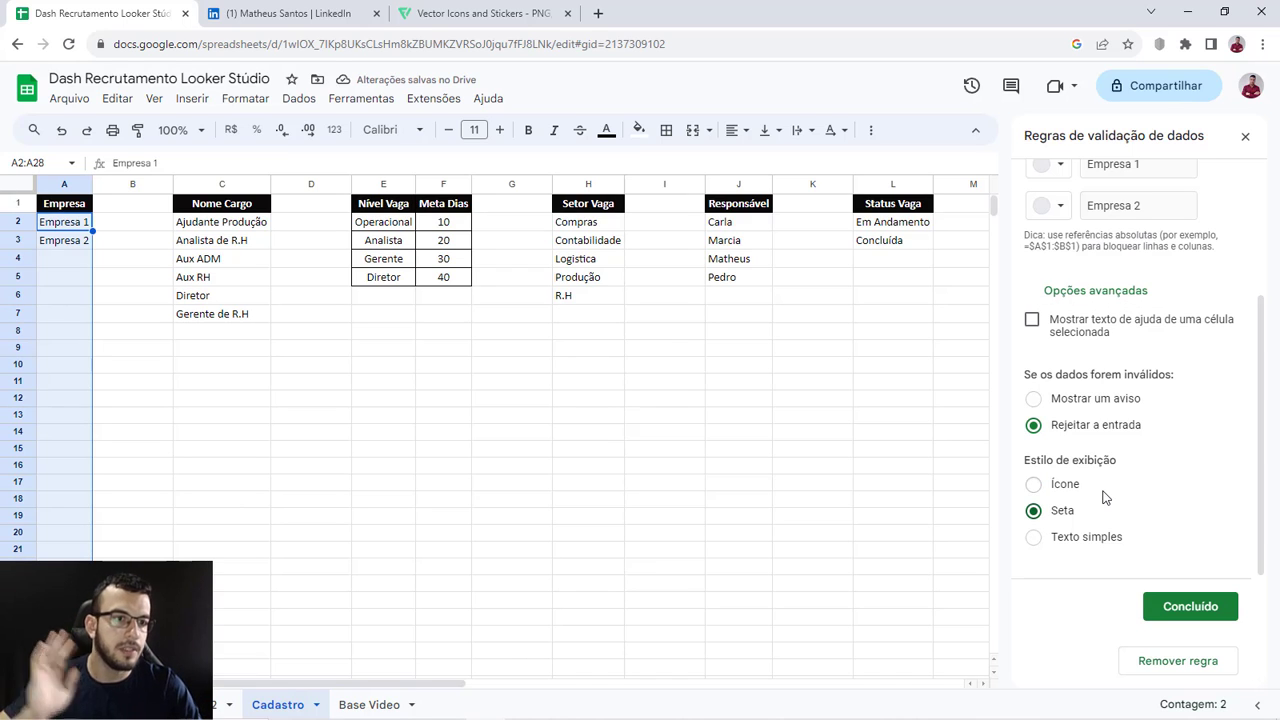
{"action": "left_click", "coordinate": [1180, 604]}
Step: Check the Empresa dropdown in B2 of the Base 2 sheet, and widen the Empresa column on the Base Video sheet
{"action": "left_click", "coordinate": [213, 700]}
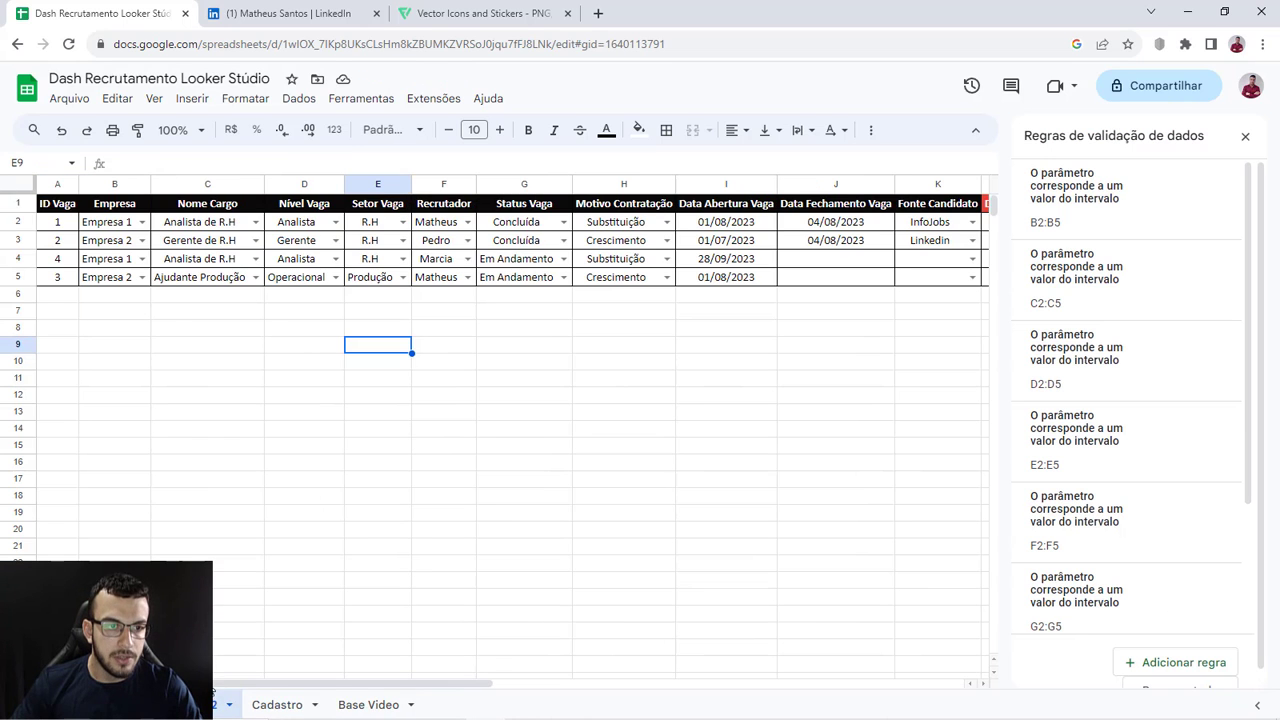
{"action": "left_click", "coordinate": [142, 221]}
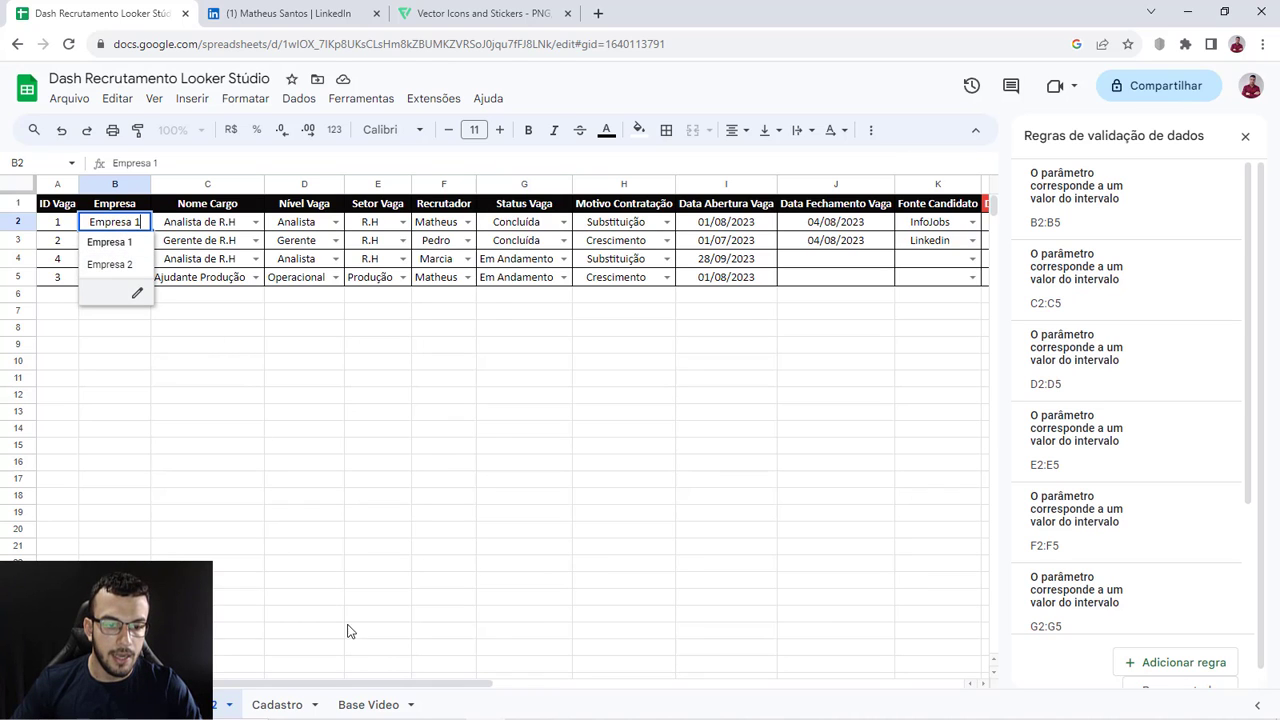
{"action": "left_click", "coordinate": [369, 704]}
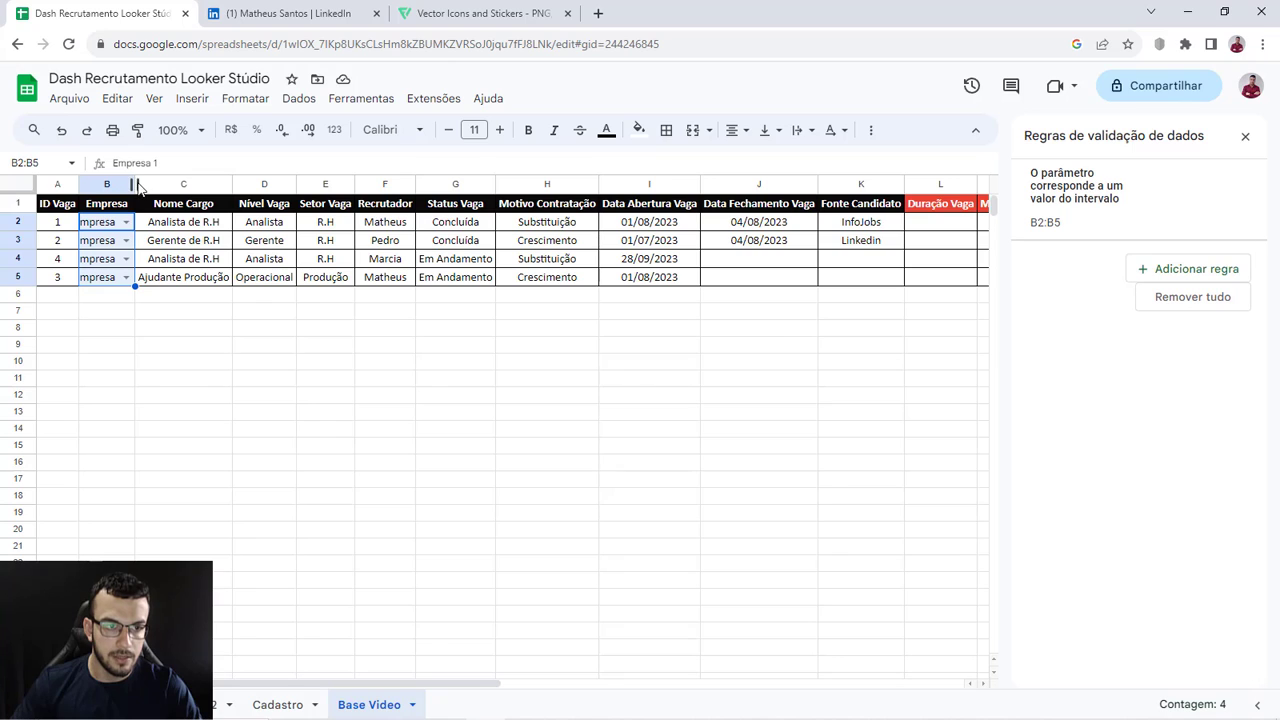
{"action": "left_click_drag", "start_coordinate": [133, 184], "coordinate": [150, 184]}
Step: Examine the choices offered by the Empresa dropdown in B2 of the Base Video sheet
{"action": "left_click", "coordinate": [143, 222]}
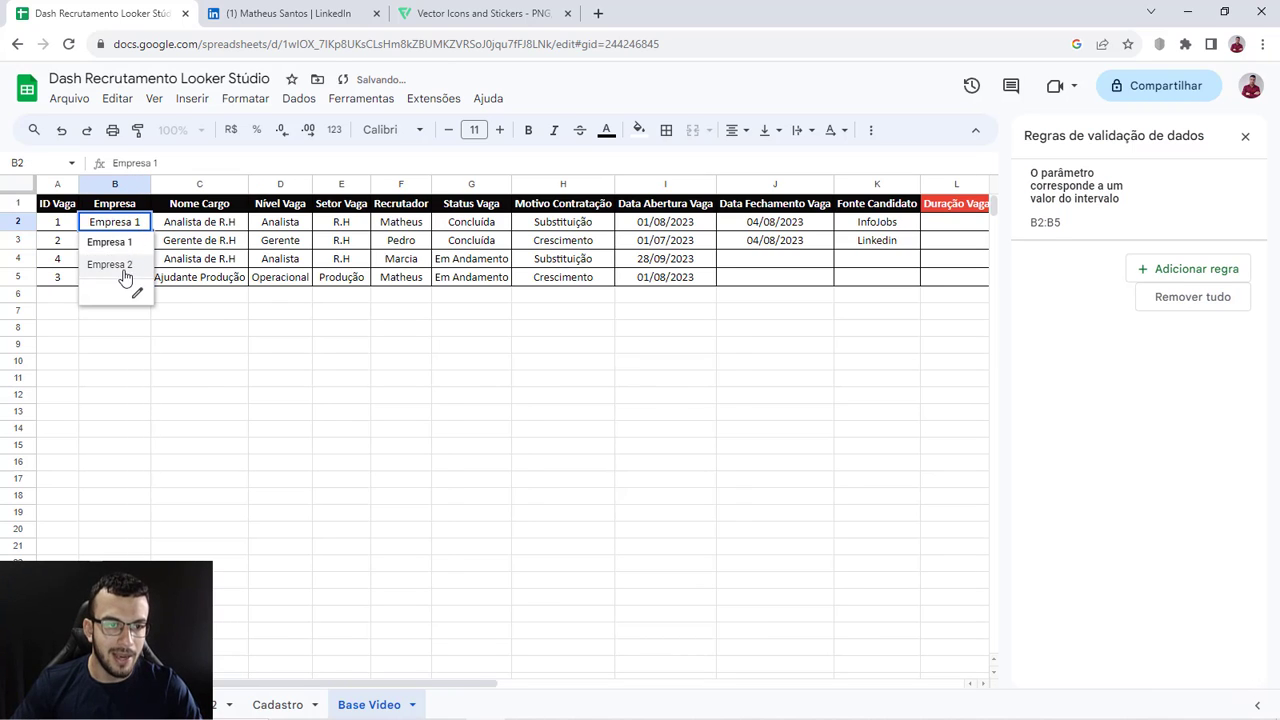
{"action": "left_click", "coordinate": [214, 376]}
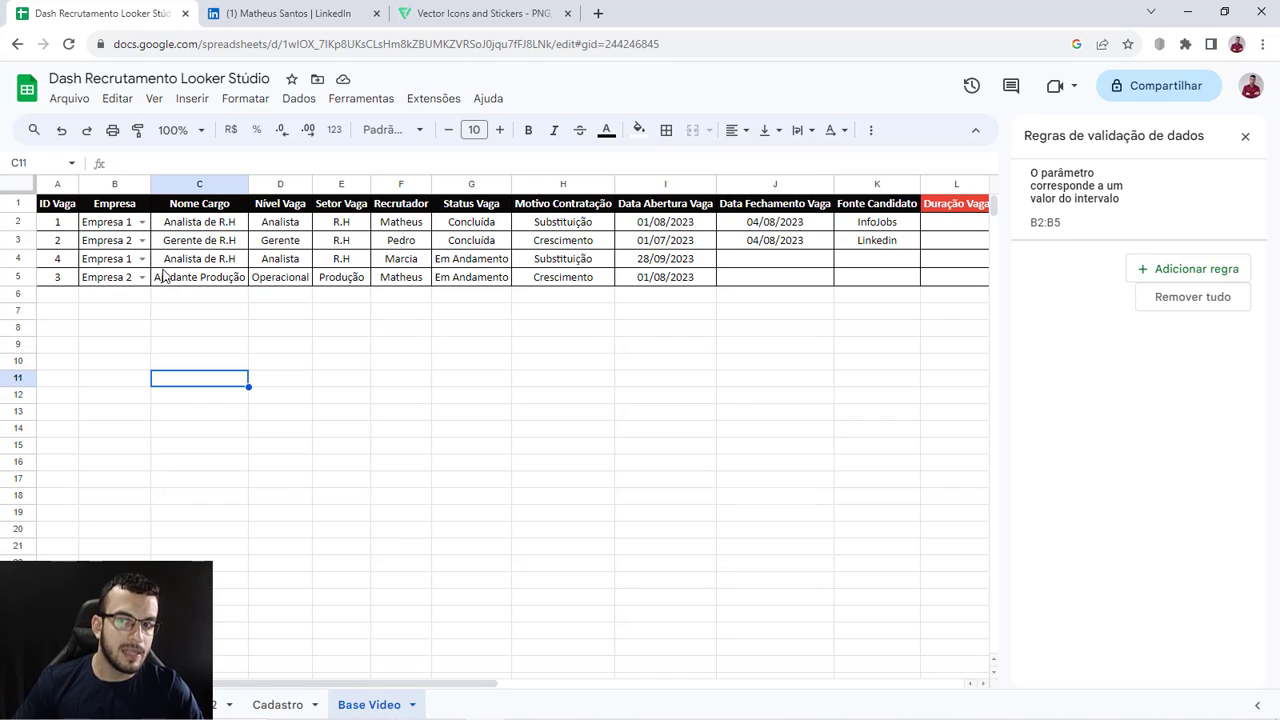
{"action": "left_click", "coordinate": [141, 222]}
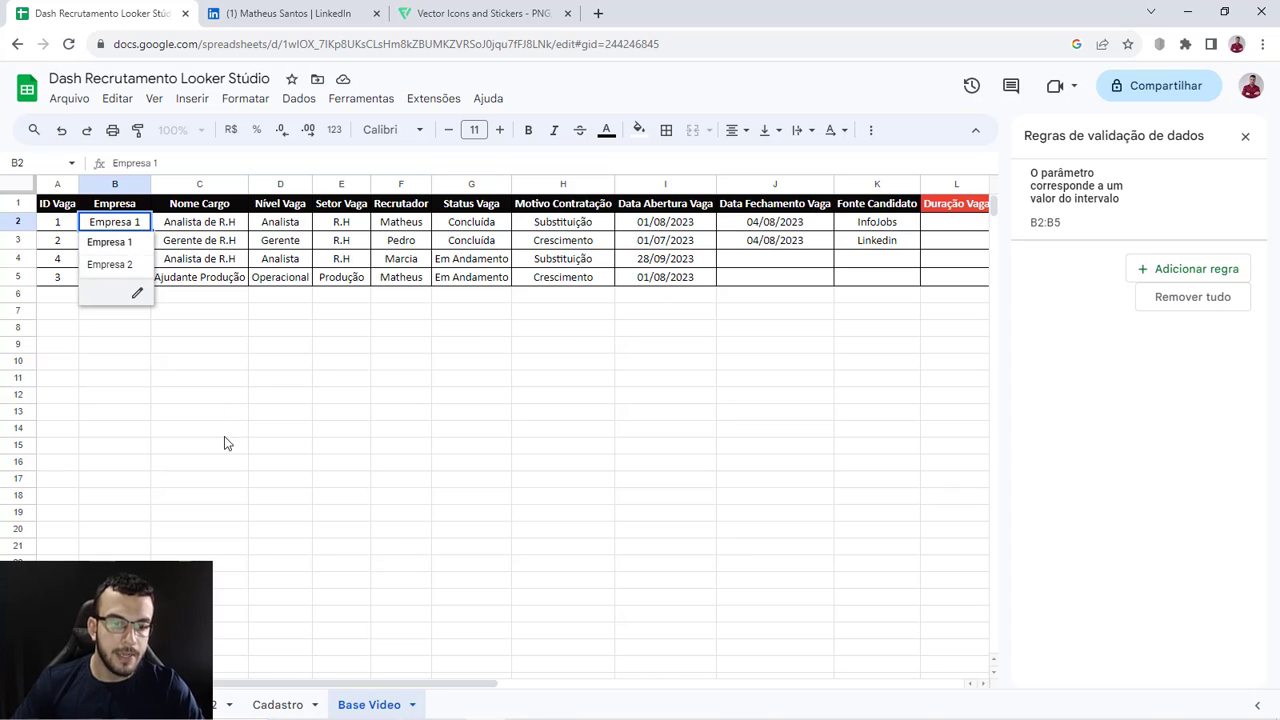
Step: Extend the Empresa list on the Cadastro sheet down to A4 with Empresa 3
{"action": "left_click", "coordinate": [300, 705]}
{"action": "left_click", "coordinate": [73, 262]}
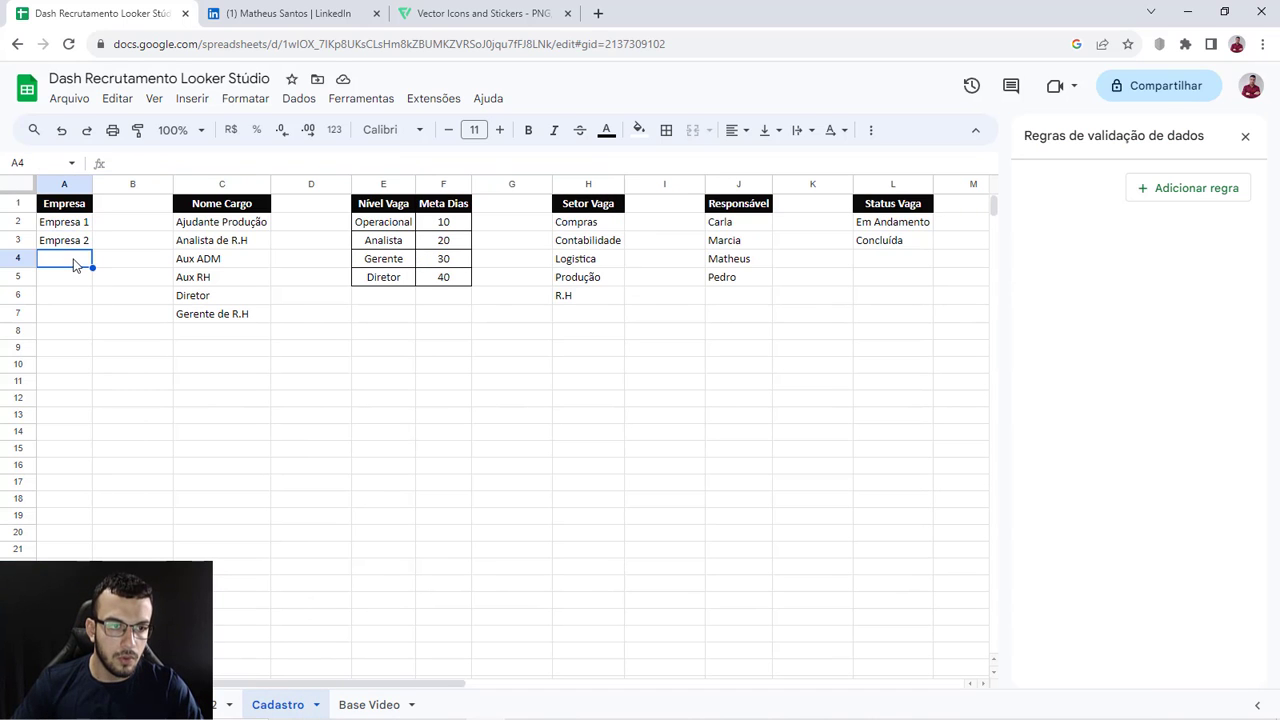
{"action": "left_click_drag", "start_coordinate": [72, 227], "coordinate": [83, 243]}
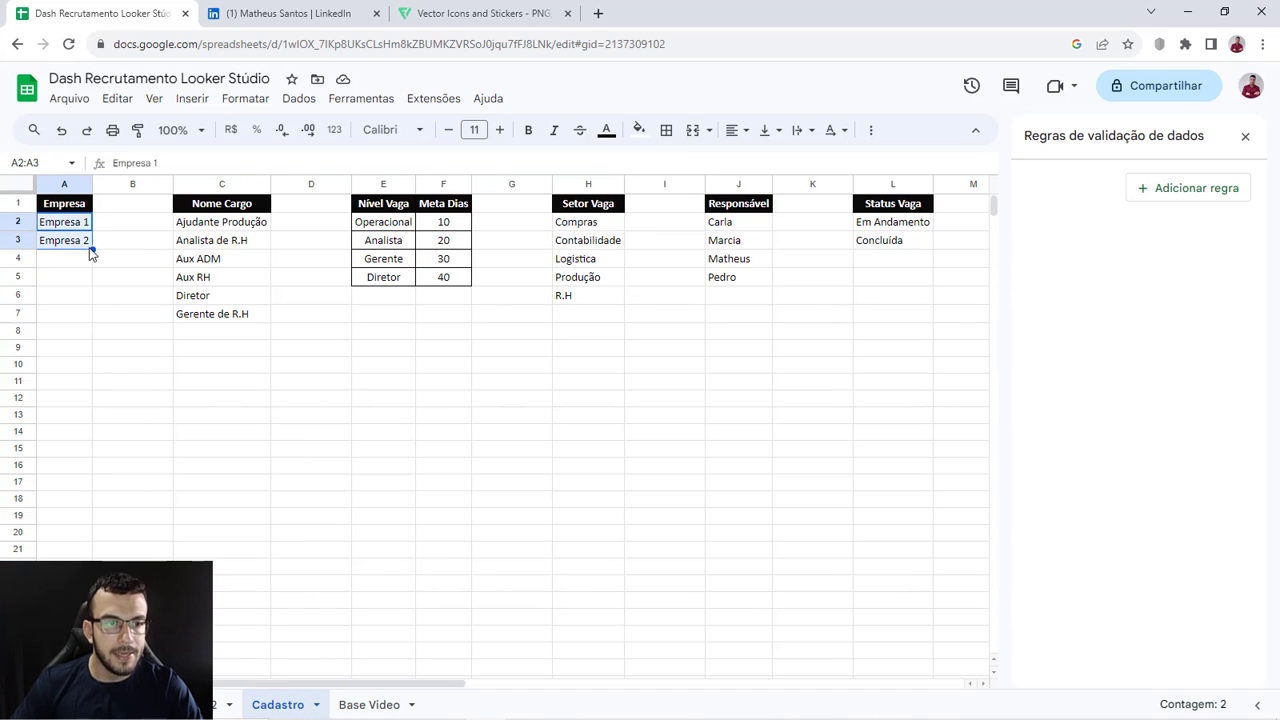
Step: Check the Empresa dropdown in B2 of the Base Video sheet for the added company, without changing the cell
{"action": "left_click", "coordinate": [372, 704]}
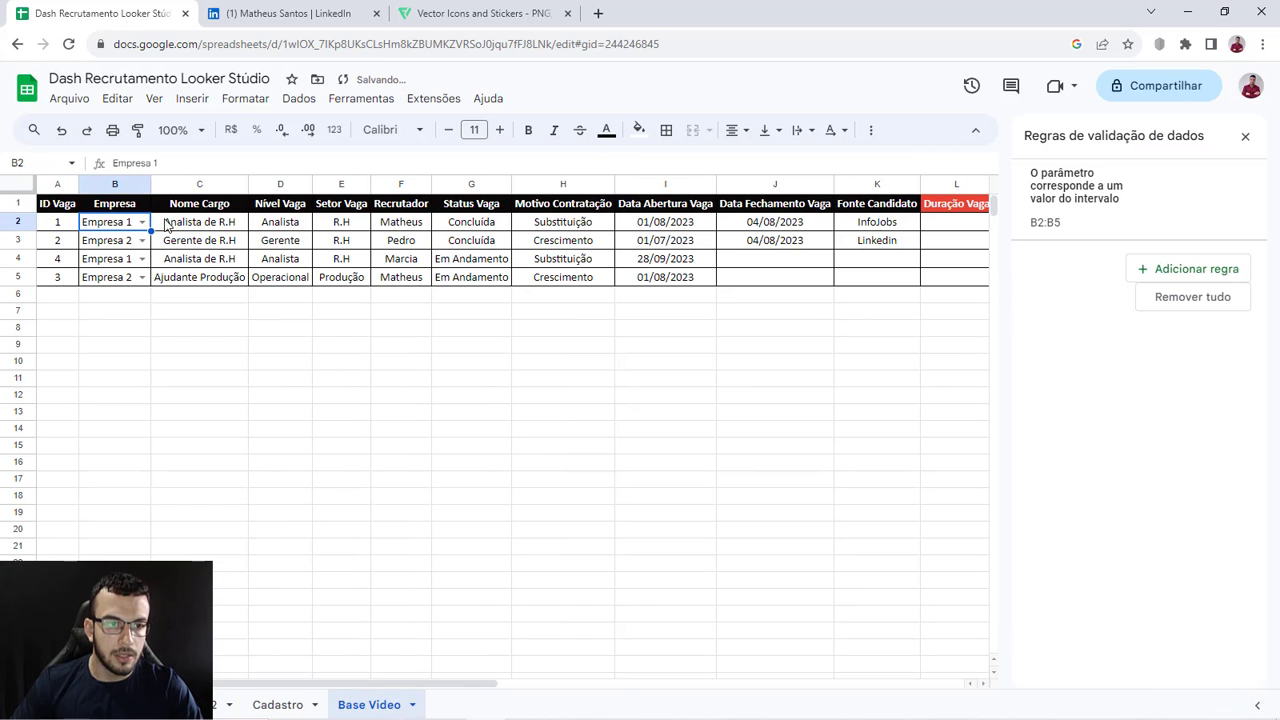
{"action": "left_click", "coordinate": [138, 224]}
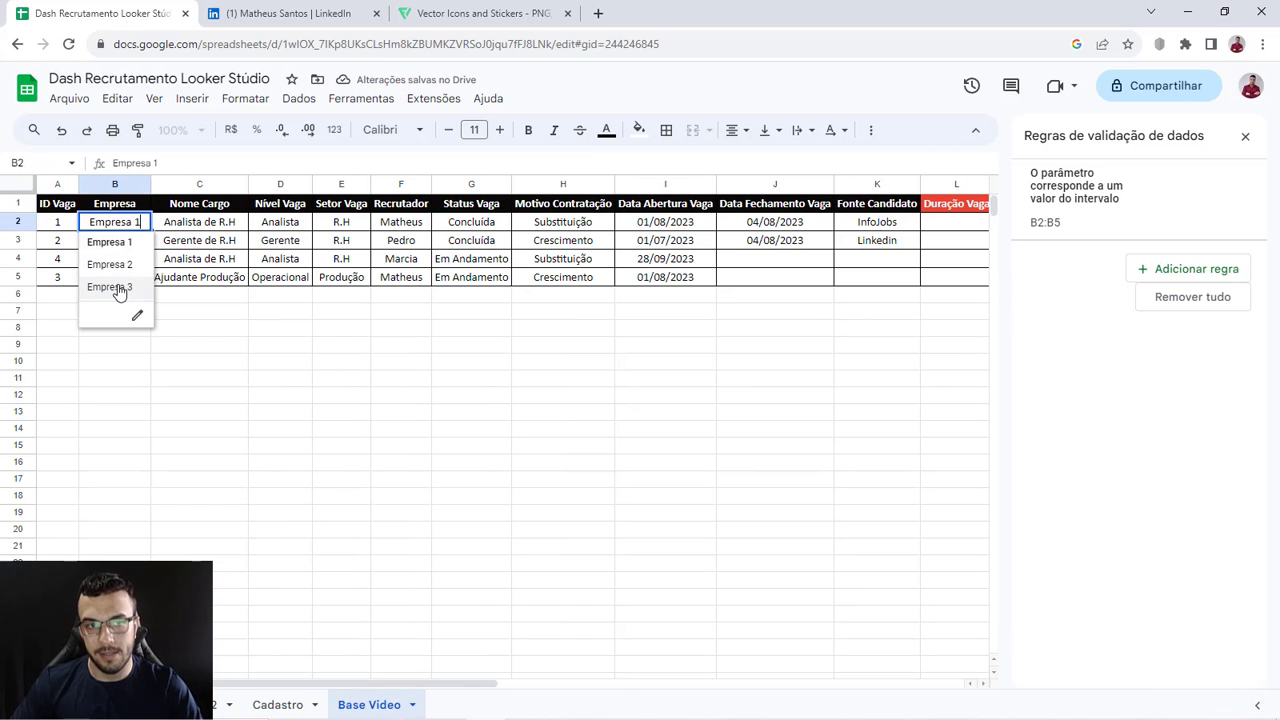
{"action": "left_click", "coordinate": [297, 364]}
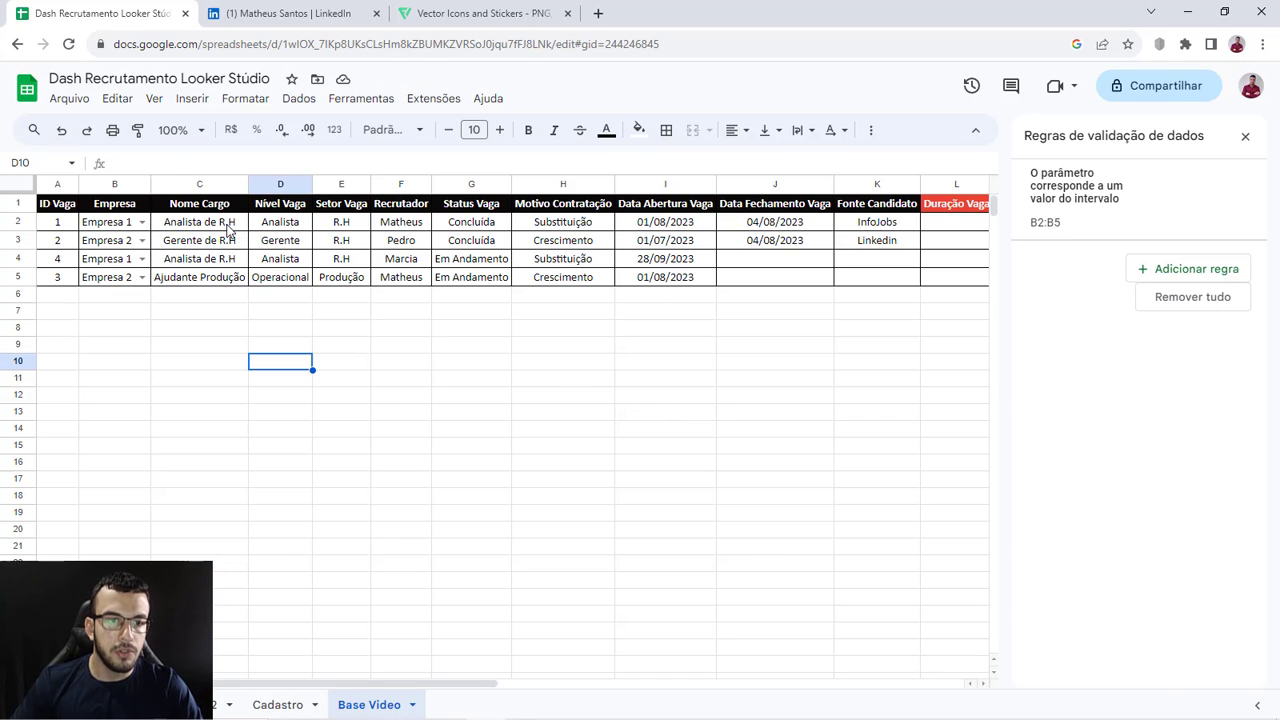
Step: Add a validation rule to the Nome Cargo cells C2:C5 on Base Video using the "Menu suspenso (de um intervalo)" criterion
{"action": "left_click_drag", "start_coordinate": [224, 224], "coordinate": [226, 277]}
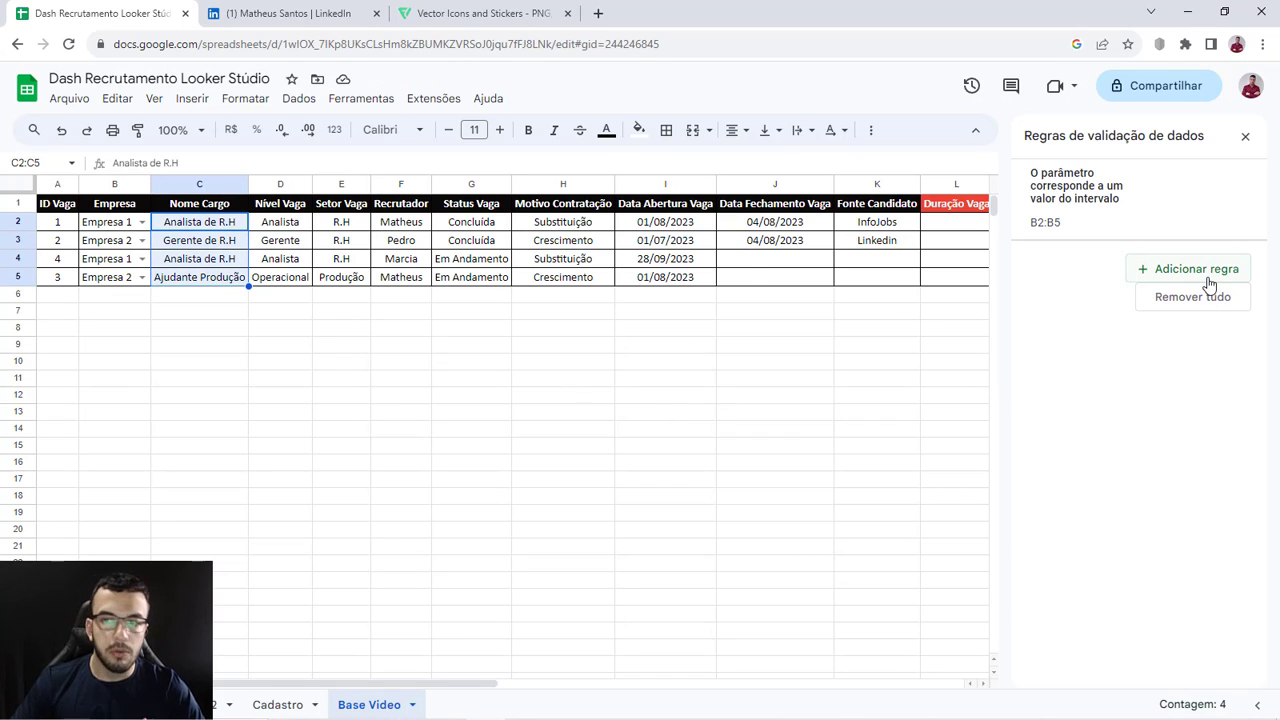
{"action": "left_click", "coordinate": [306, 99]}
{"action": "left_click", "coordinate": [362, 424]}
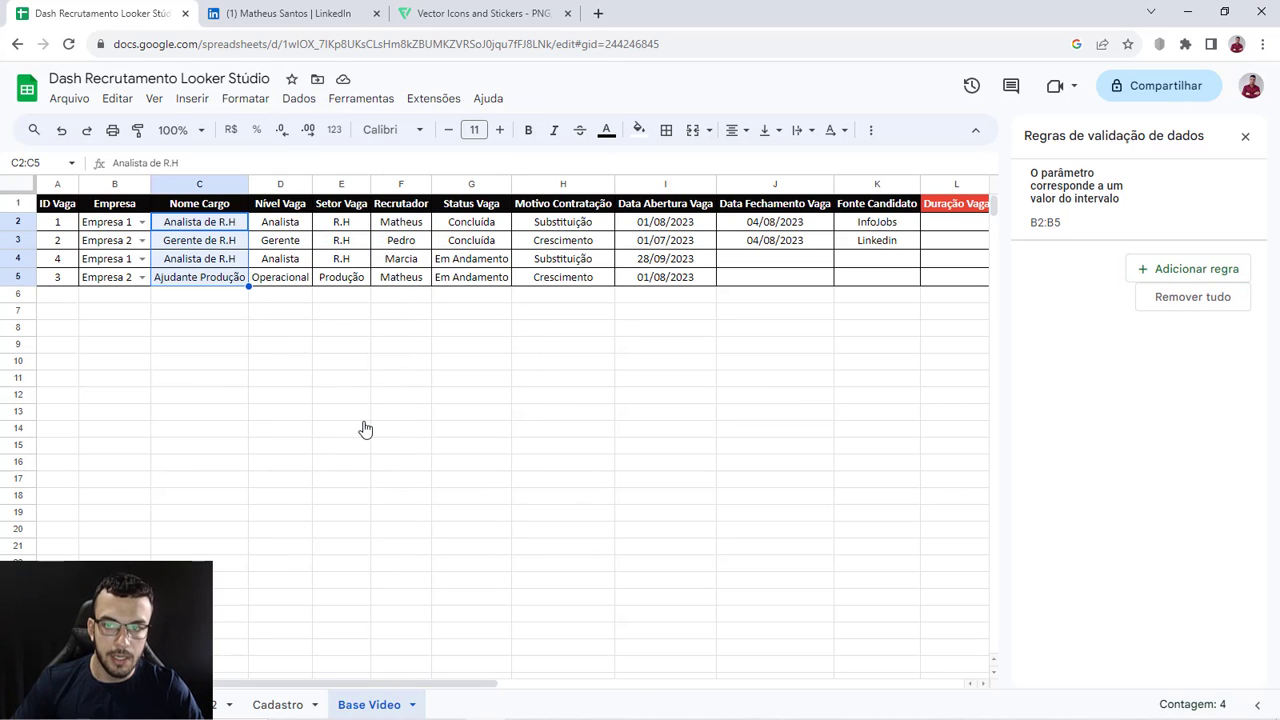
{"action": "left_click", "coordinate": [1217, 275]}
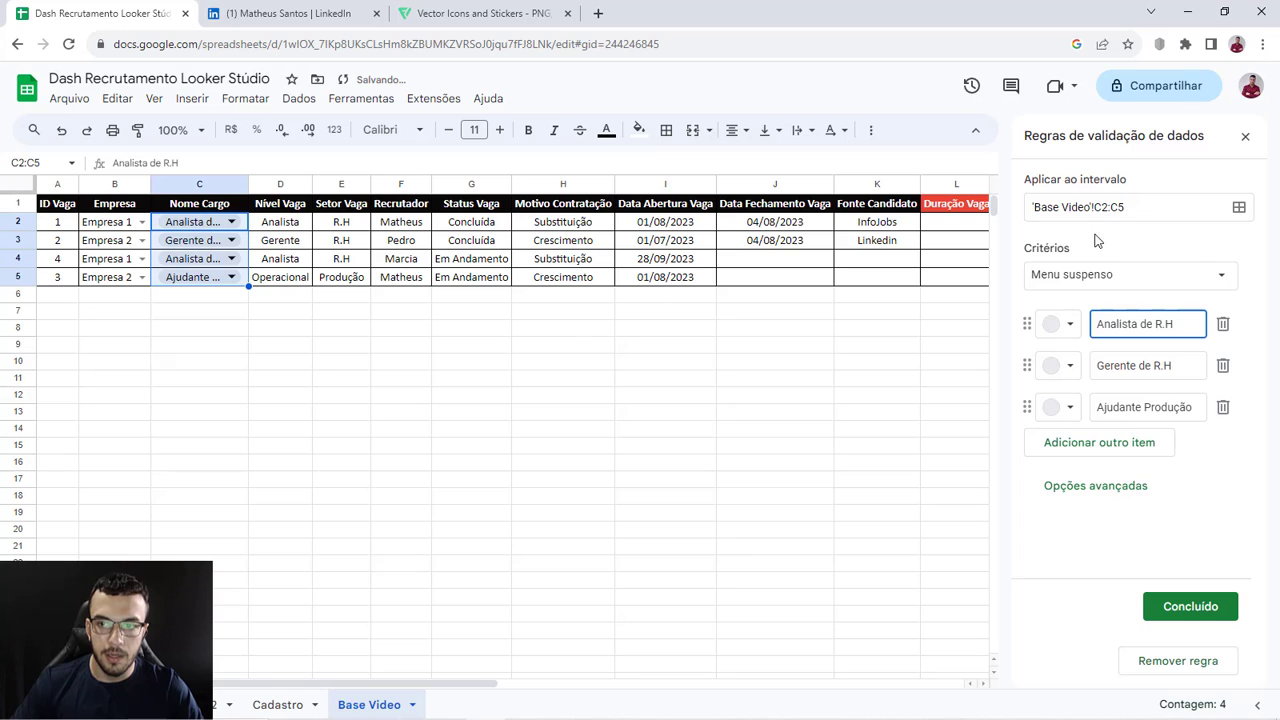
{"action": "left_click", "coordinate": [1125, 273]}
{"action": "left_click", "coordinate": [1070, 299]}
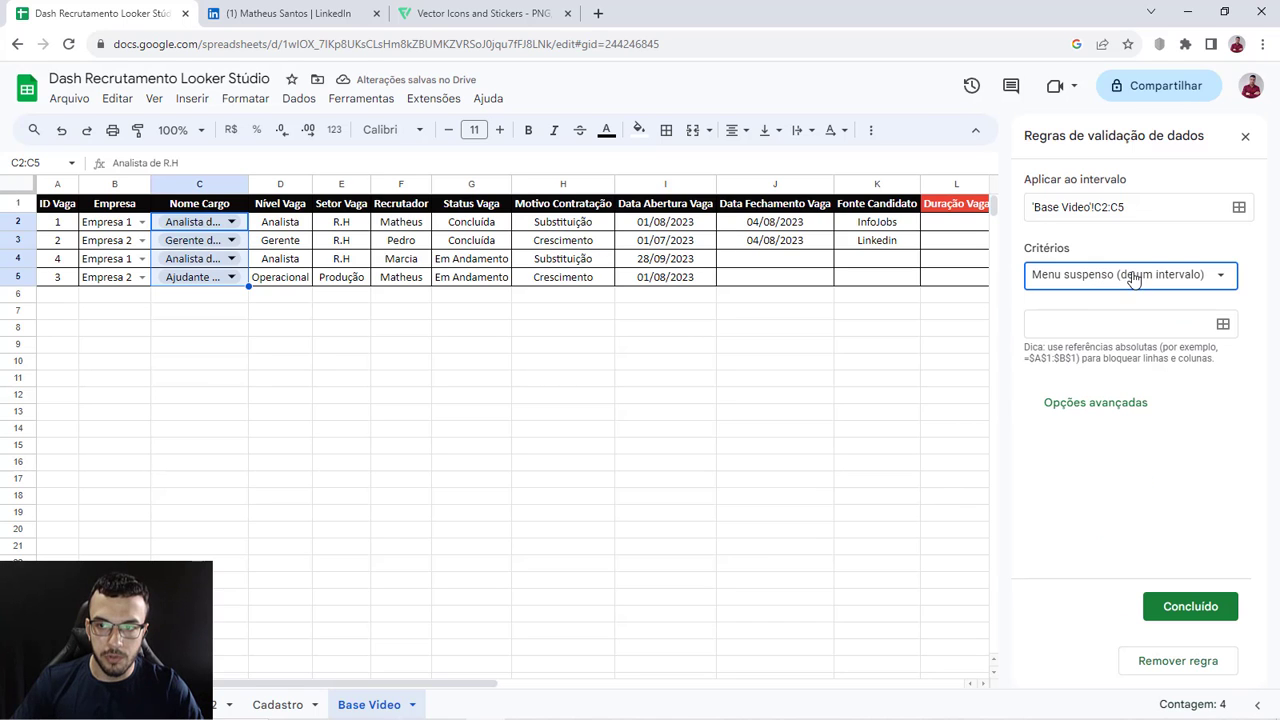
Step: Set the source range of the Nome Cargo dropdown to Cadastro!C2:C30
{"action": "left_click", "coordinate": [1223, 324]}
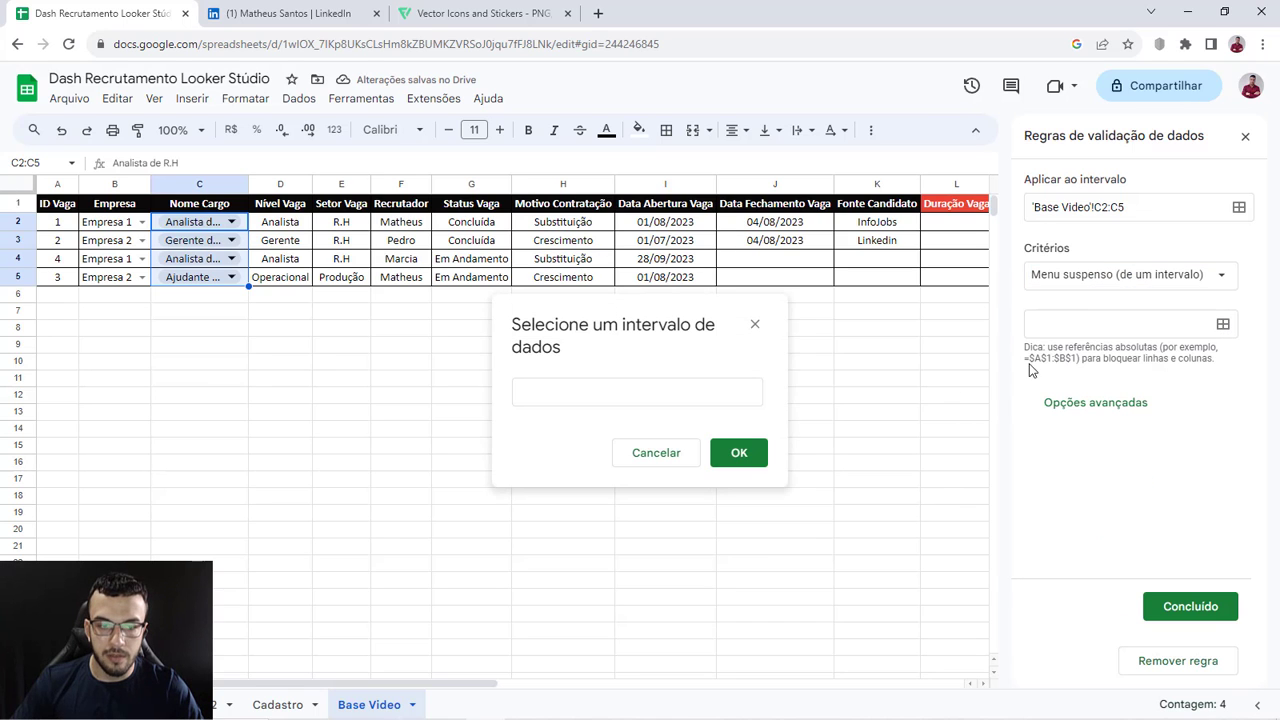
{"action": "left_click", "coordinate": [277, 704]}
{"action": "left_click", "coordinate": [236, 222]}
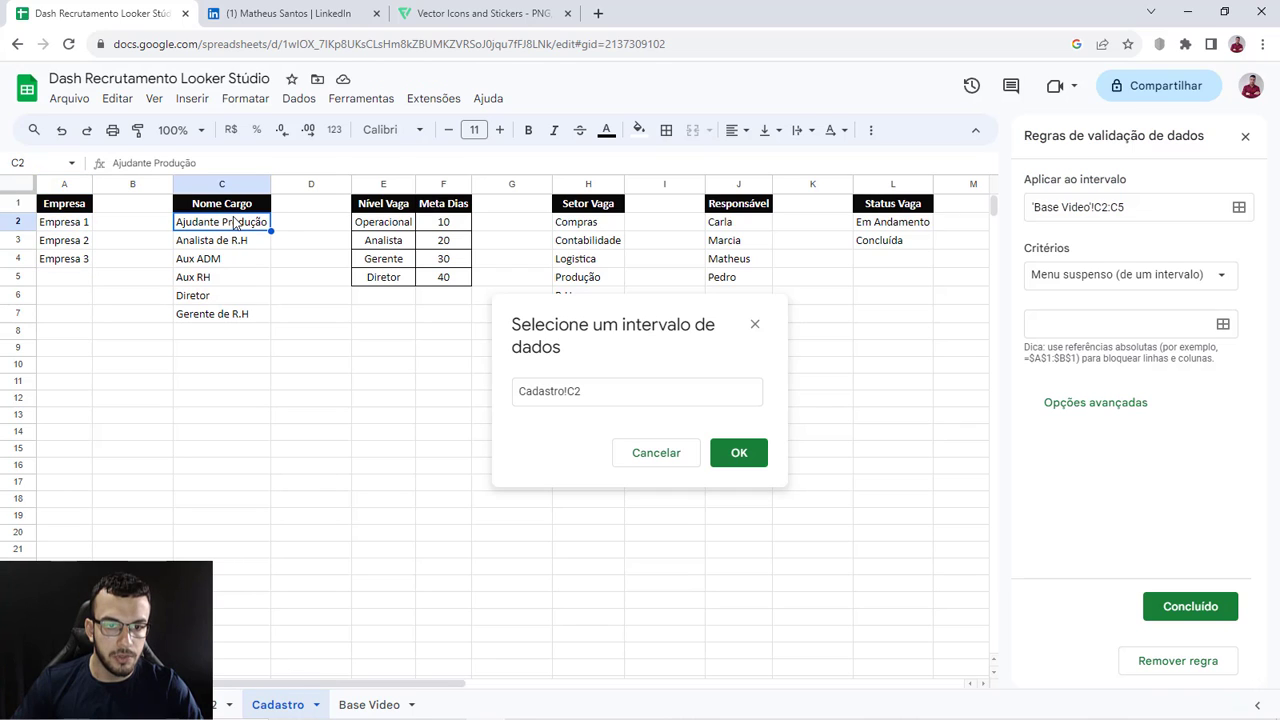
{"action": "left_click_drag", "start_coordinate": [236, 224], "coordinate": [236, 600]}
{"action": "left_click", "coordinate": [624, 391]}
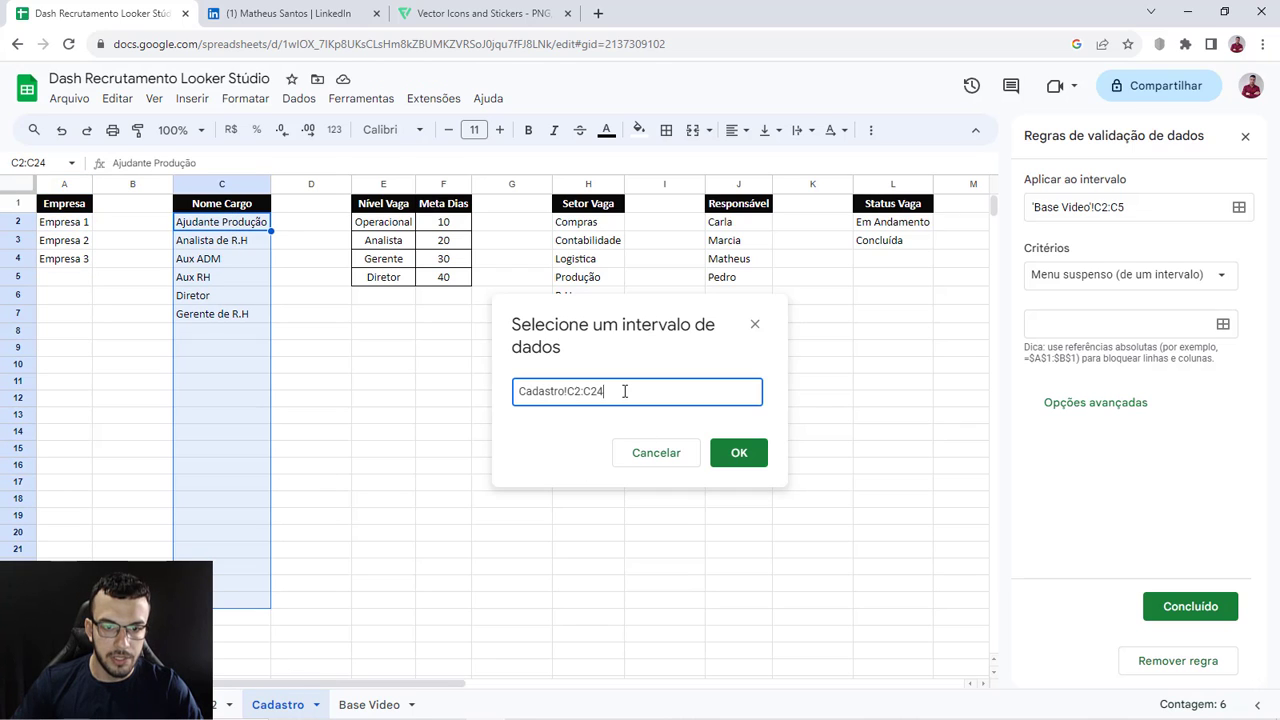
{"action": "key", "text": "BackSpace"}
{"action": "key", "text": "BackSpace"}
{"action": "type", "text": "30"}
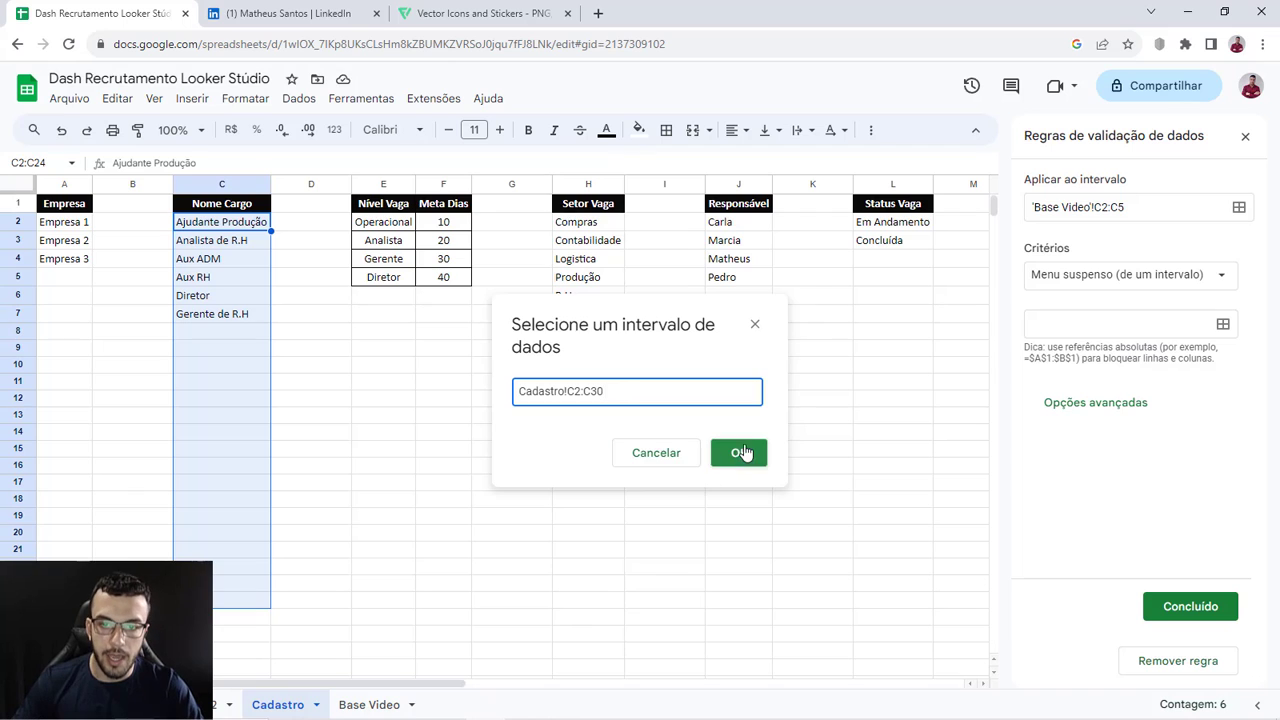
{"action": "left_click", "coordinate": [739, 452]}
Step: Give the Nome Cargo dropdown the Seta display style in the advanced options and save the rule
{"action": "scroll", "coordinate": [1110, 432], "scroll_direction": "down", "scroll_amount": 1}
{"action": "left_click", "coordinate": [1100, 542]}
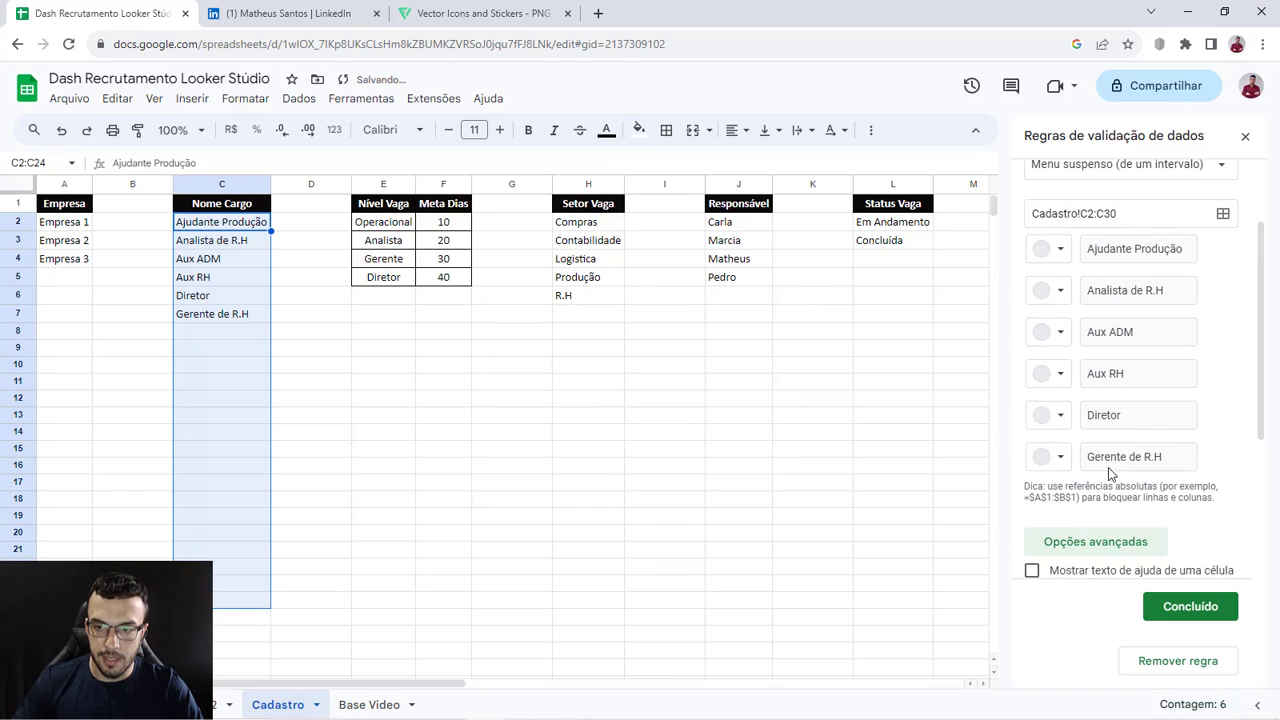
{"action": "scroll", "coordinate": [1110, 474], "scroll_direction": "down", "scroll_amount": 3}
{"action": "left_click", "coordinate": [1062, 510]}
{"action": "left_click", "coordinate": [1183, 606]}
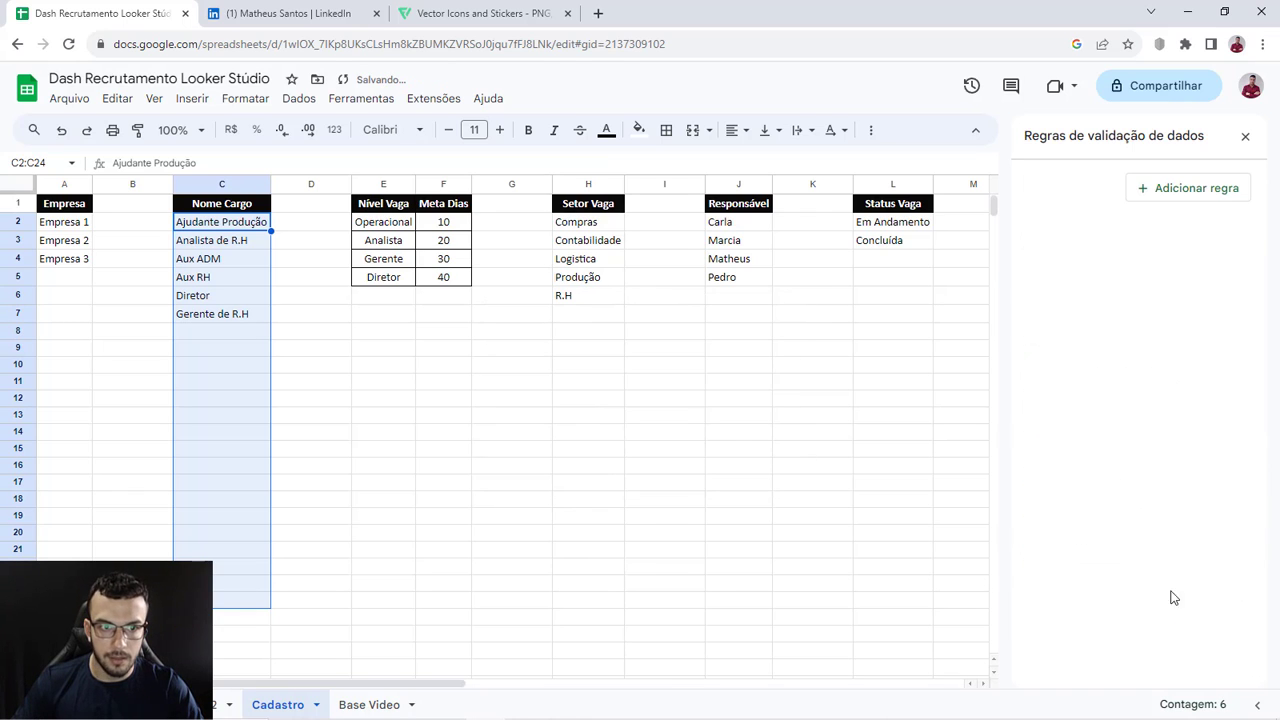
Step: Add a validation rule to the Nível Vaga cells D2:D5 on Base Video using the "Menu suspenso (de um intervalo)" criterion
{"action": "left_click", "coordinate": [369, 704]}
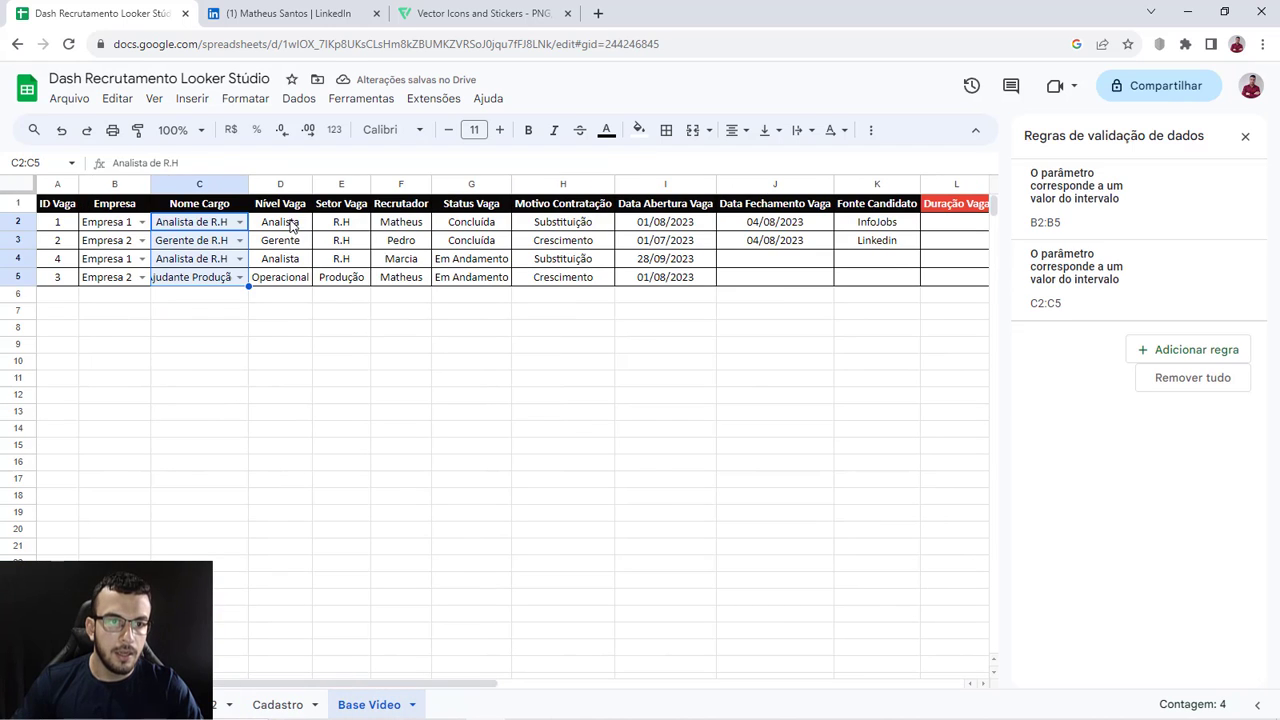
{"action": "left_click_drag", "start_coordinate": [290, 224], "coordinate": [298, 276]}
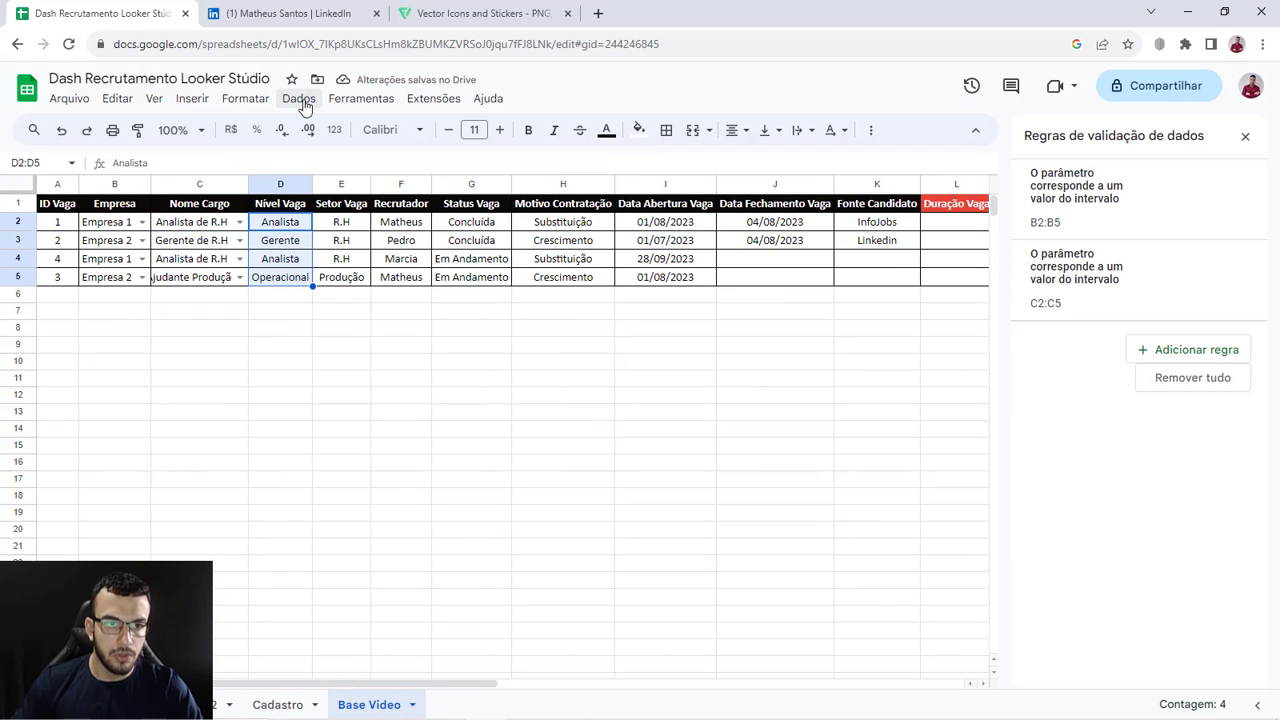
{"action": "left_click", "coordinate": [1187, 350]}
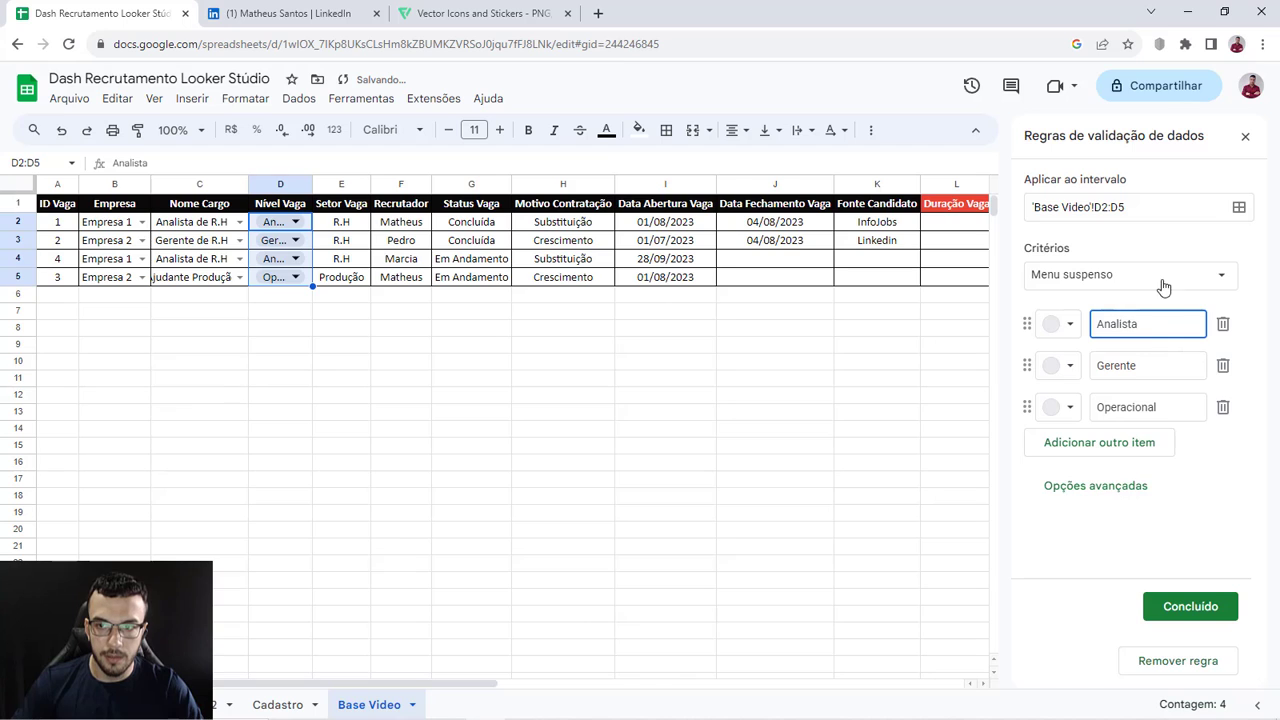
{"action": "left_click", "coordinate": [1163, 286]}
{"action": "left_click", "coordinate": [1110, 299]}
Step: Set the source range of the Nível Vaga dropdown to Cadastro!E2:E30
{"action": "left_click", "coordinate": [1223, 324]}
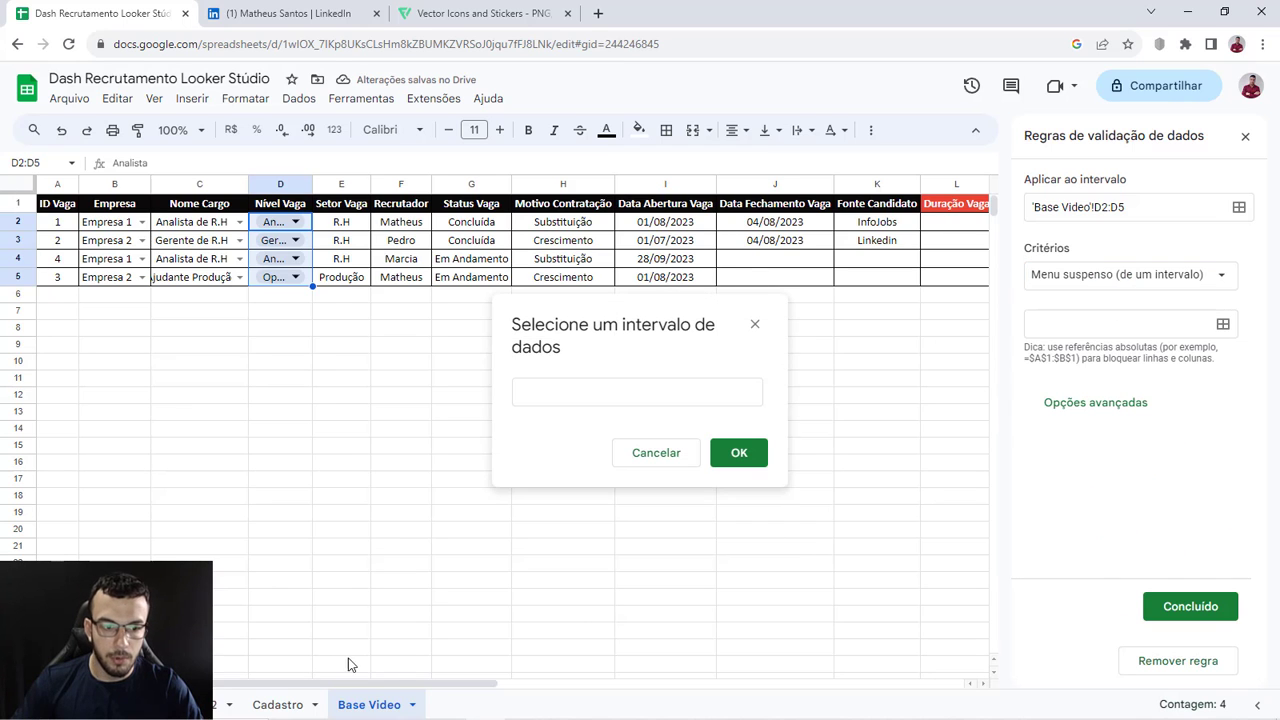
{"action": "left_click", "coordinate": [270, 706]}
{"action": "left_click_drag", "start_coordinate": [395, 225], "coordinate": [389, 520]}
{"action": "left_click_drag", "start_coordinate": [603, 391], "coordinate": [592, 391]}
{"action": "type", "text": "30"}
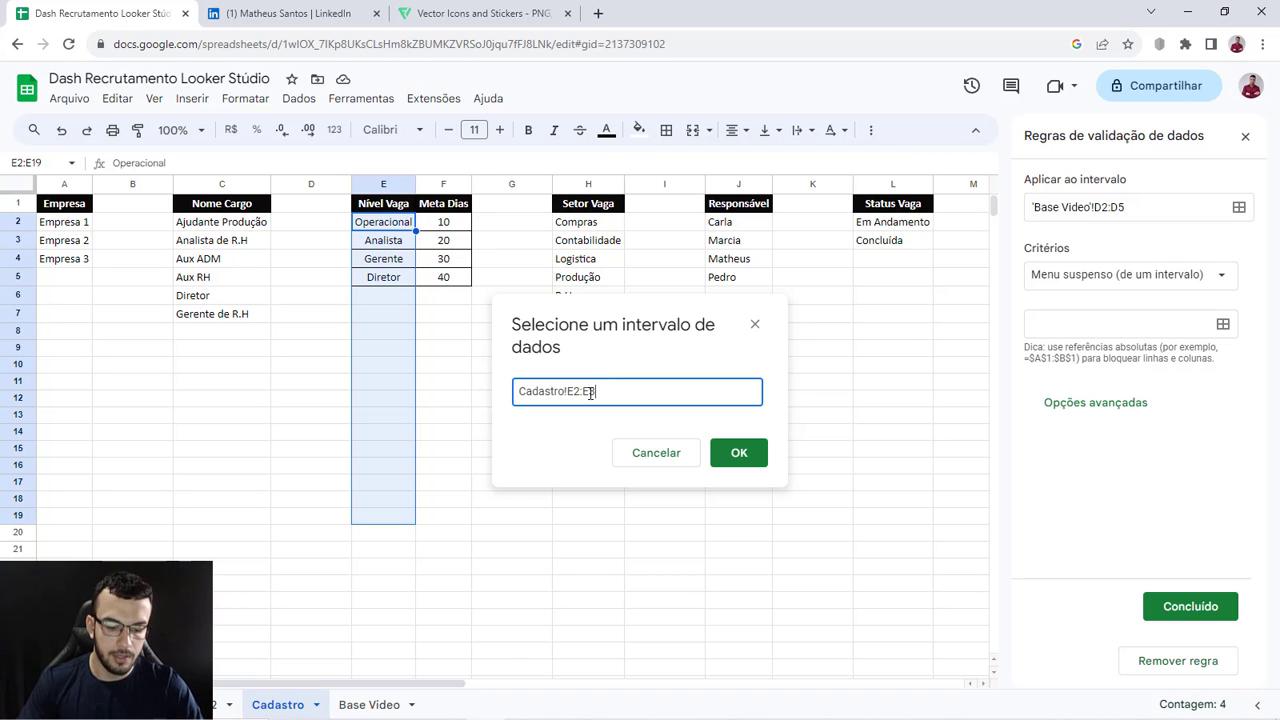
{"action": "left_click", "coordinate": [755, 452]}
Step: Give the Nível Vaga dropdown the Seta display style in the advanced options and save the rule
{"action": "scroll", "coordinate": [1130, 531], "scroll_direction": "down", "scroll_amount": 1}
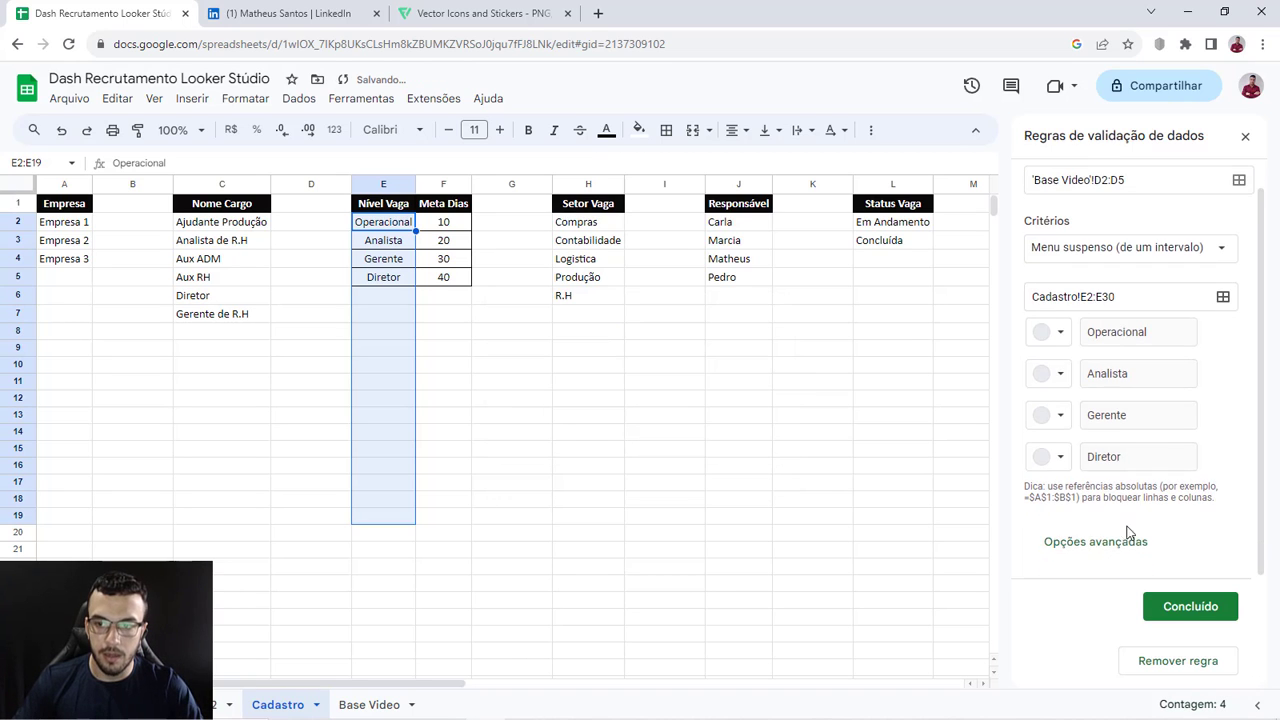
{"action": "left_click", "coordinate": [1100, 545]}
{"action": "left_click", "coordinate": [1189, 606]}
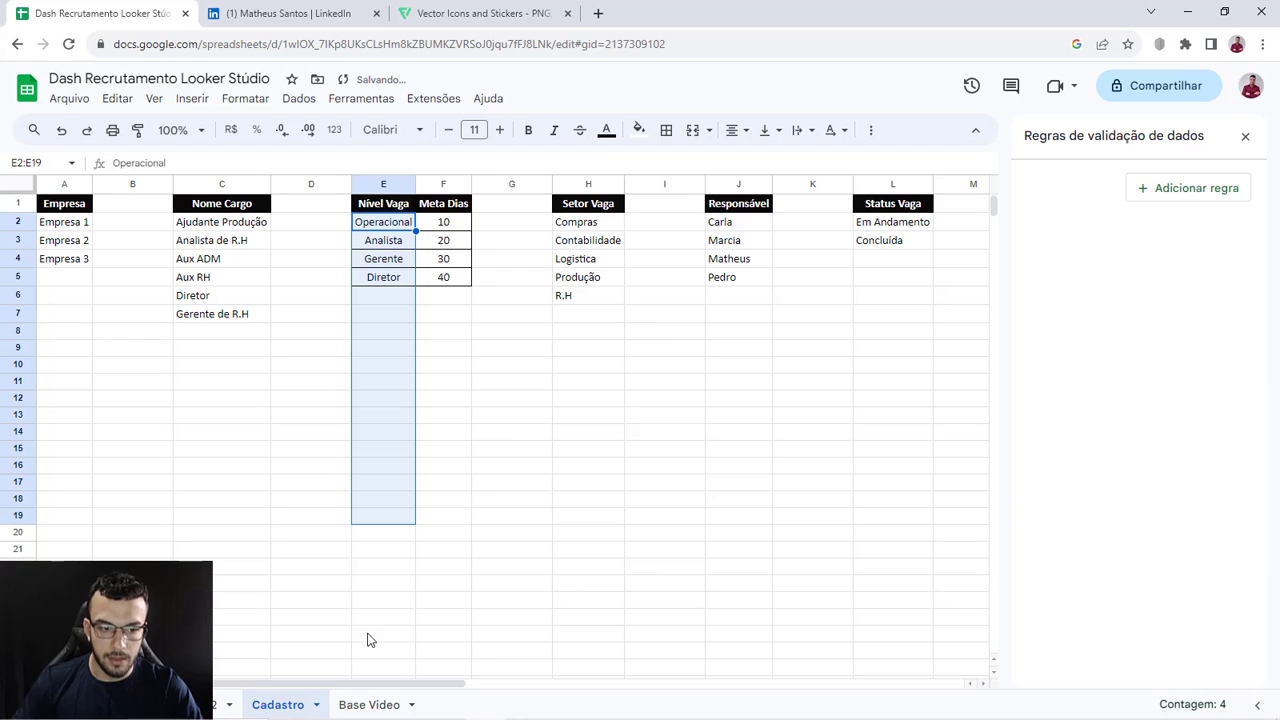
Step: Add a validation rule to the Setor Vaga cells E2:E5 on Base Video using the "Menu suspenso (de um intervalo)" criterion
{"action": "left_click", "coordinate": [365, 704]}
{"action": "left_click_drag", "start_coordinate": [341, 222], "coordinate": [341, 278]}
{"action": "left_click", "coordinate": [1180, 430]}
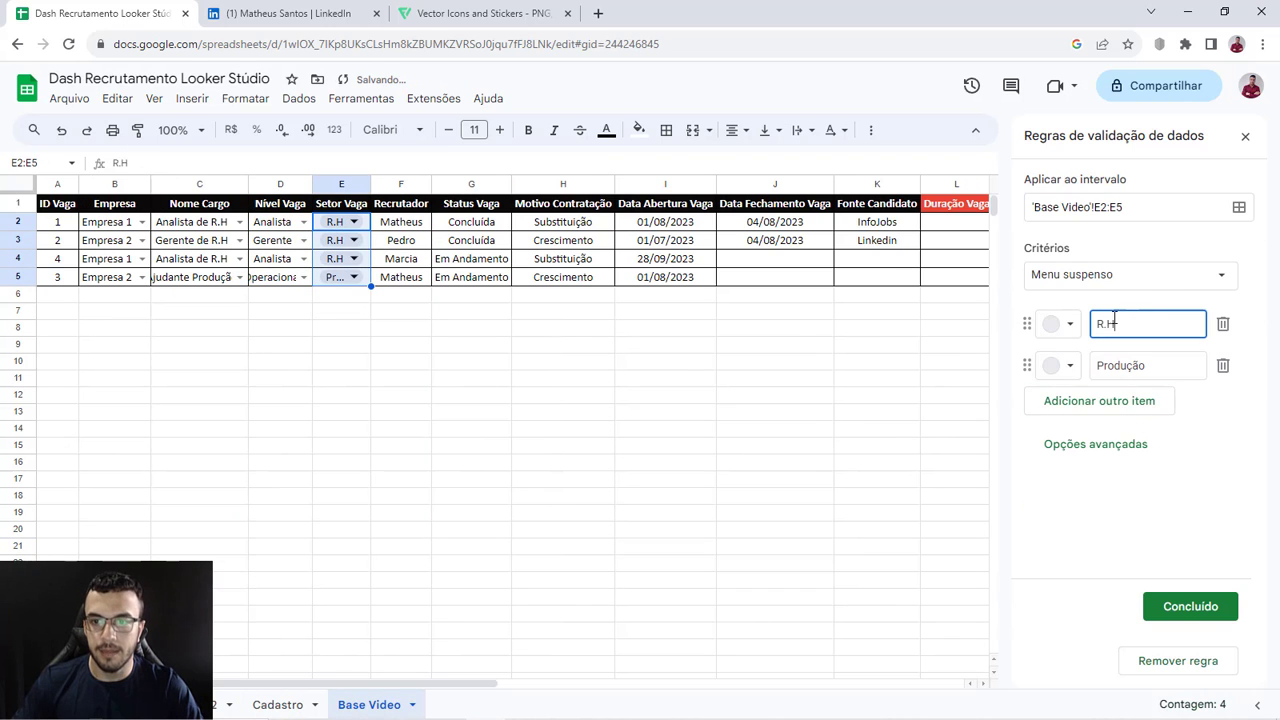
{"action": "left_click", "coordinate": [1150, 280]}
{"action": "left_click", "coordinate": [1125, 305]}
Step: Set the source range of the Setor Vaga dropdown to Cadastro!H2:H30
{"action": "left_click", "coordinate": [1220, 328]}
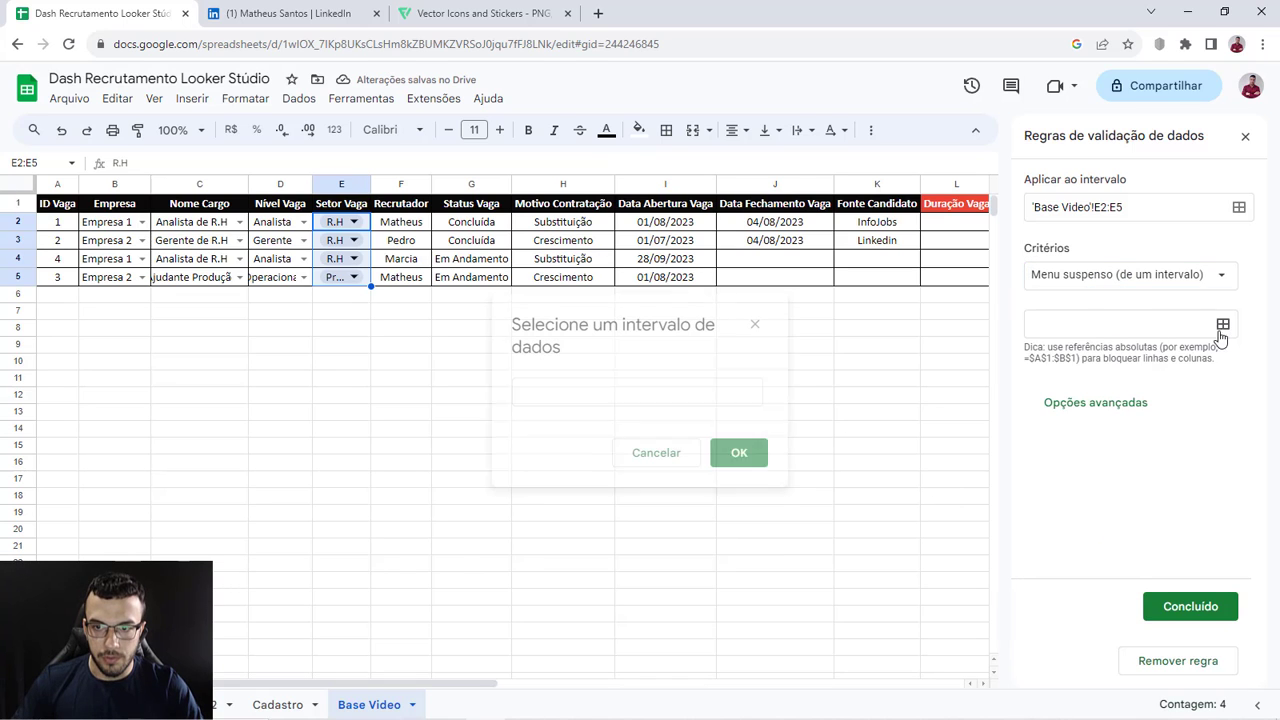
{"action": "left_click", "coordinate": [605, 395]}
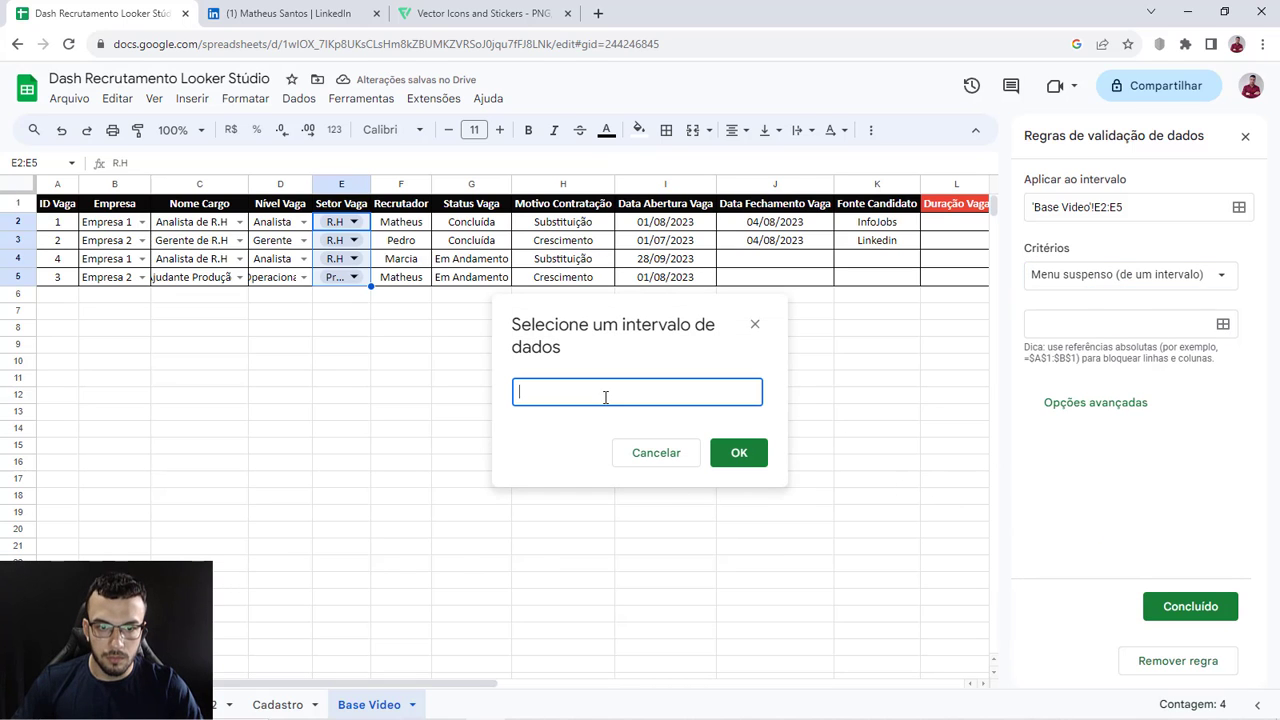
{"action": "left_click", "coordinate": [278, 705]}
{"action": "left_click_drag", "start_coordinate": [635, 306], "coordinate": [219, 269]}
{"action": "left_click_drag", "start_coordinate": [583, 227], "coordinate": [576, 569]}
{"action": "left_click", "coordinate": [237, 354]}
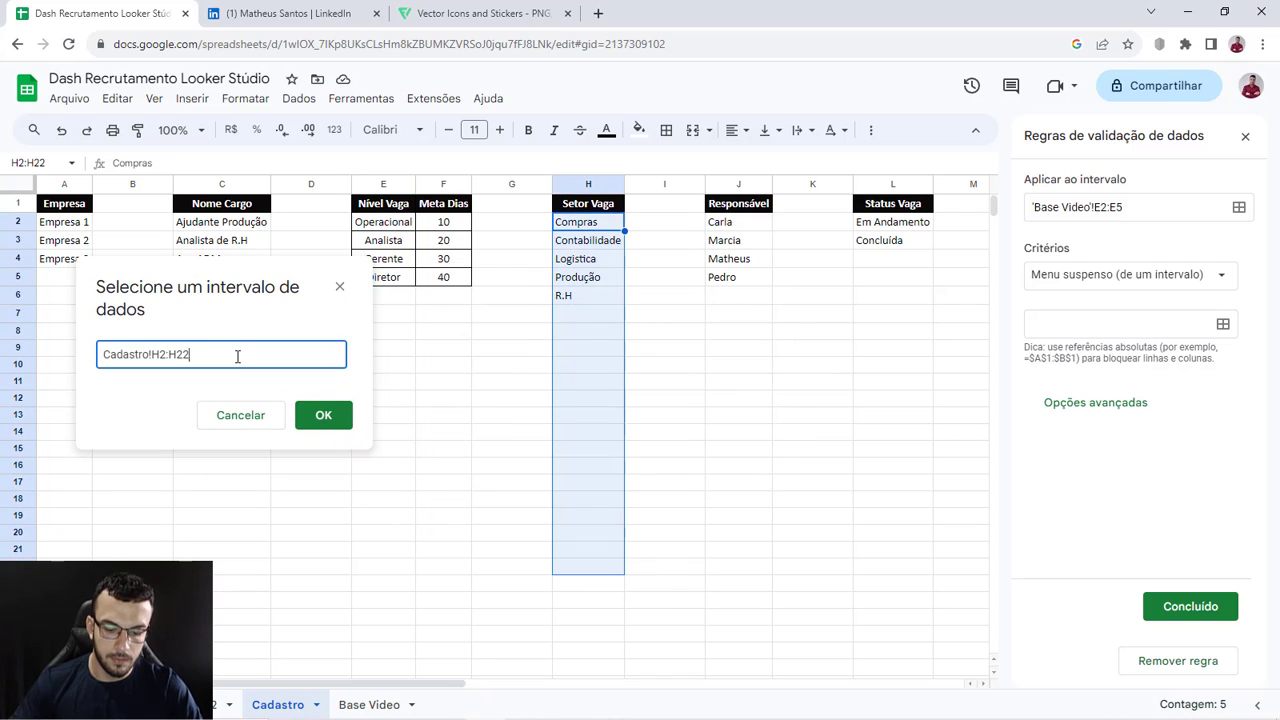
{"action": "key", "text": "BackSpace"}
{"action": "key", "text": "BackSpace"}
{"action": "type", "text": "30"}
{"action": "left_click", "coordinate": [320, 412]}
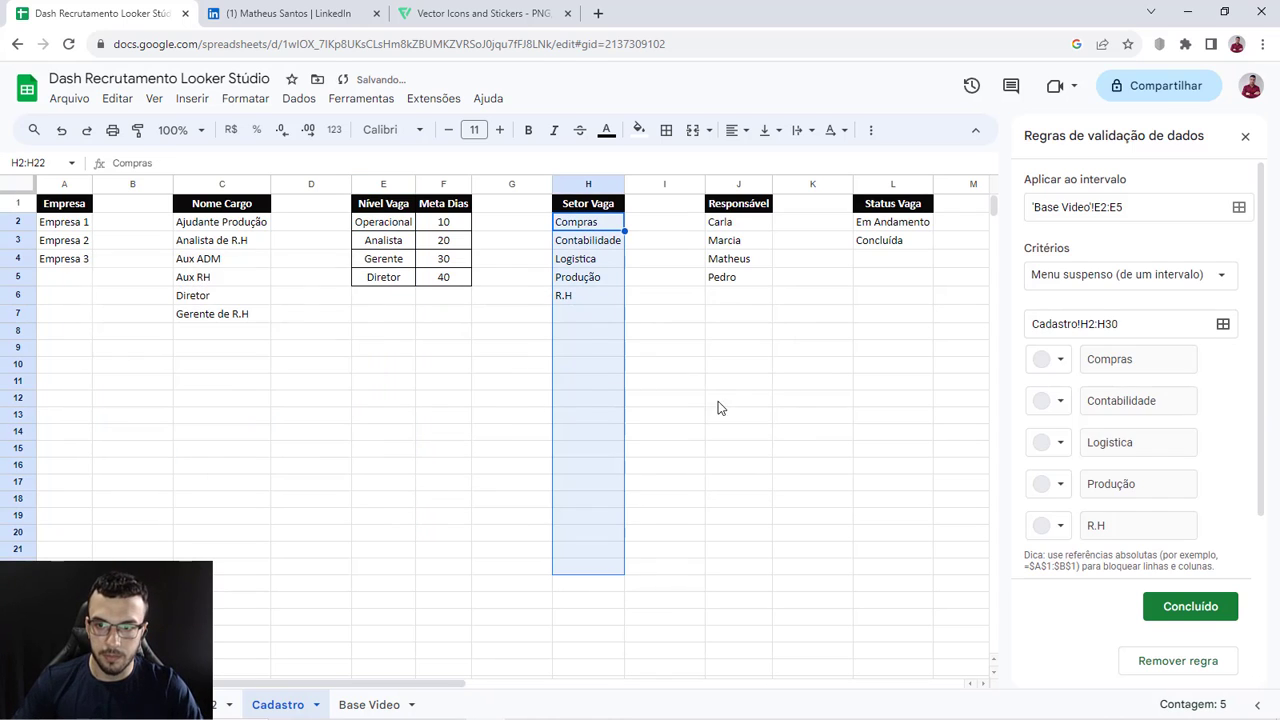
Step: Give the Setor Vaga dropdown the Seta display style in the advanced options and save the rule
{"action": "scroll", "coordinate": [1127, 557], "scroll_direction": "down", "scroll_amount": 1}
{"action": "left_click", "coordinate": [1105, 543]}
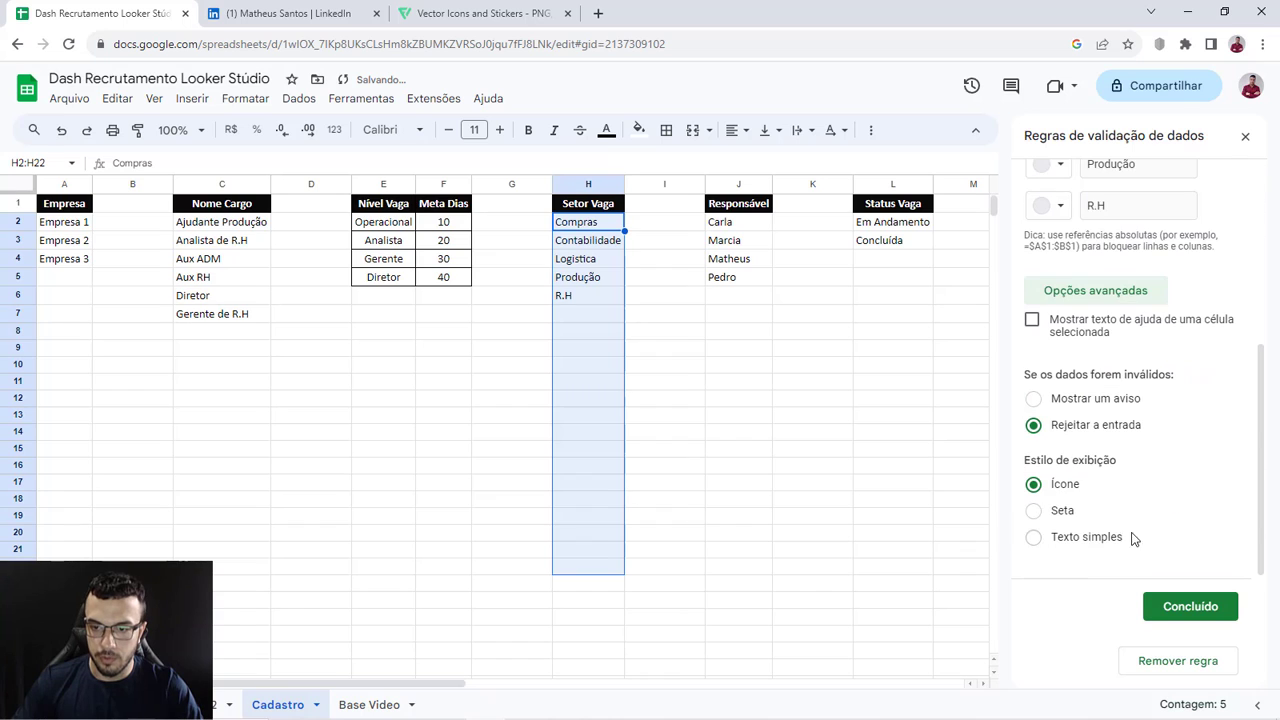
{"action": "left_click", "coordinate": [1055, 512]}
{"action": "left_click", "coordinate": [1188, 606]}
Step: Add a validation rule to the Recrutador cells F2:F5 on Base Video using the "Menu suspenso (de um intervalo)" criterion
{"action": "left_click", "coordinate": [362, 705]}
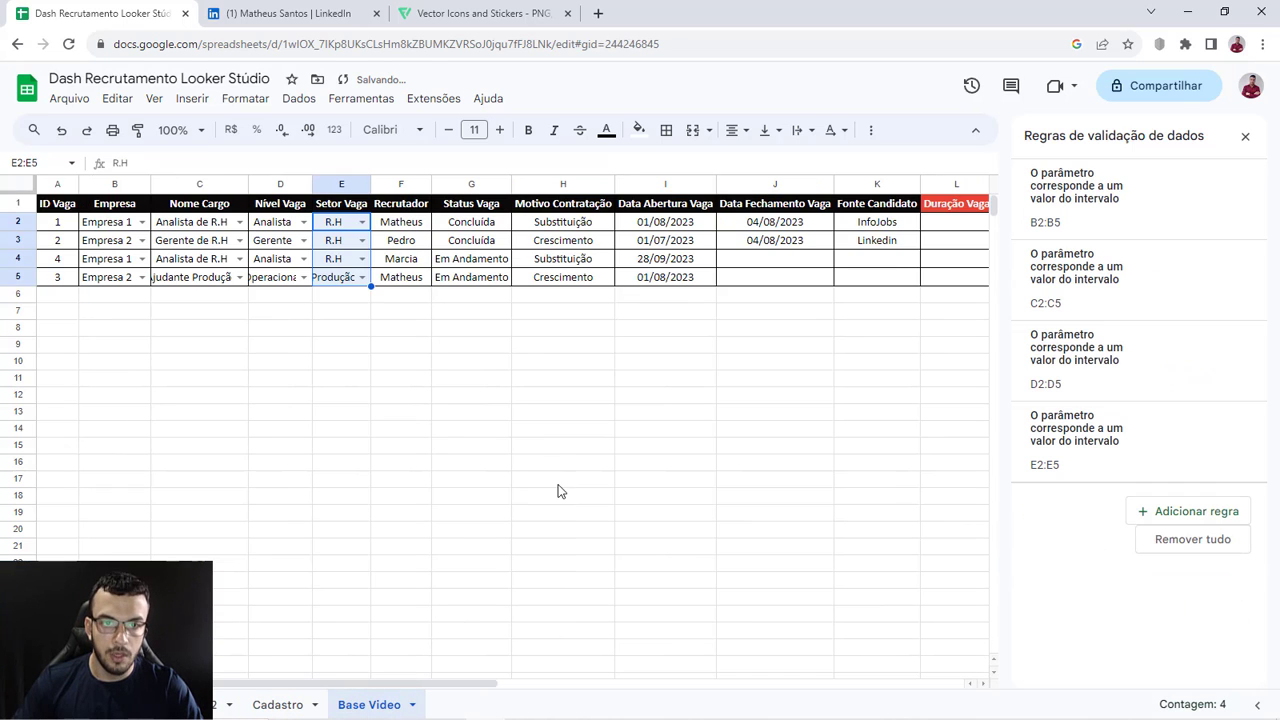
{"action": "left_click_drag", "start_coordinate": [408, 228], "coordinate": [400, 277]}
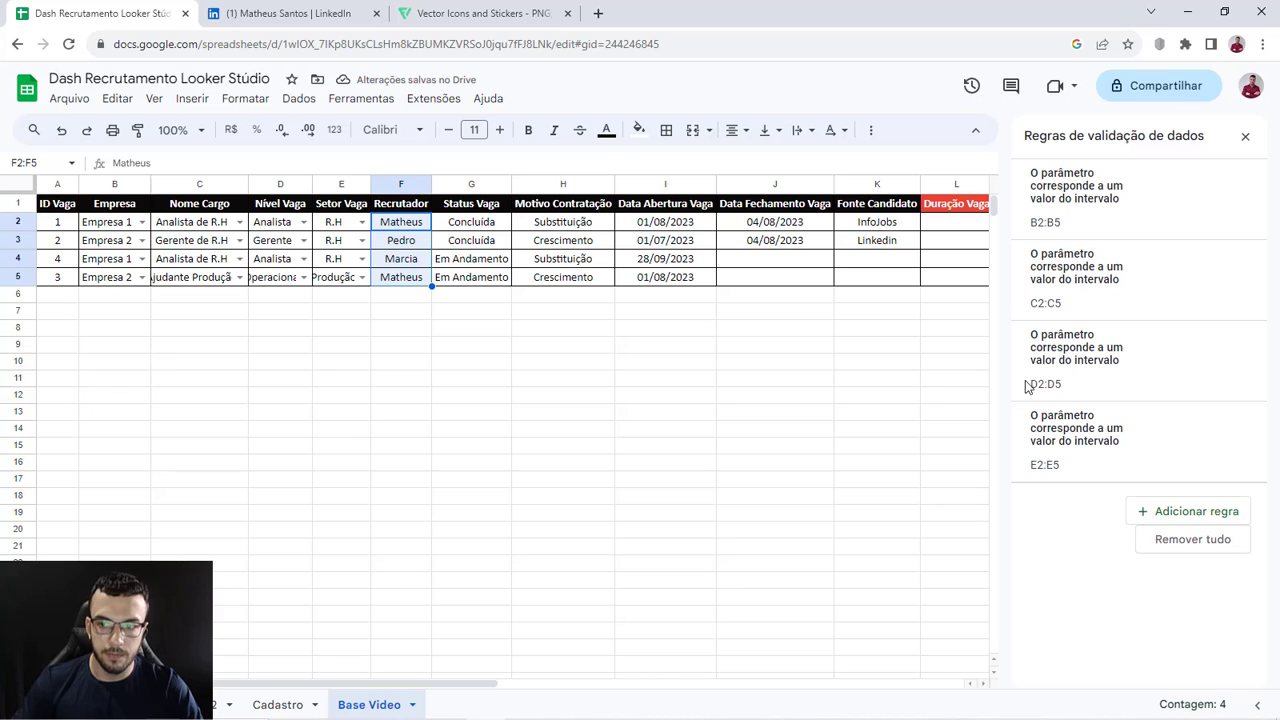
{"action": "left_click", "coordinate": [1155, 511]}
{"action": "left_click", "coordinate": [1106, 289]}
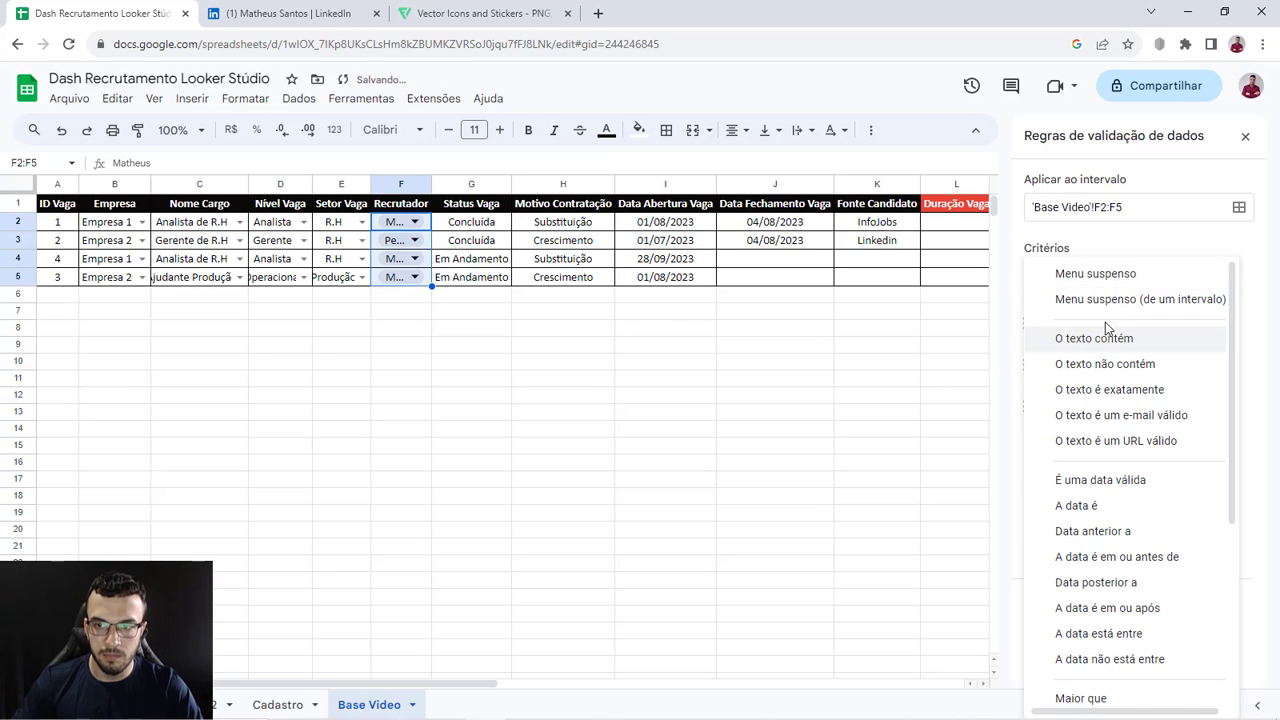
{"action": "left_click", "coordinate": [1105, 328]}
{"action": "left_click", "coordinate": [1164, 328]}
Step: Set the source range of the Recrutador dropdown to the Responsável list, Cadastro!J2:J30
{"action": "left_click", "coordinate": [1222, 324]}
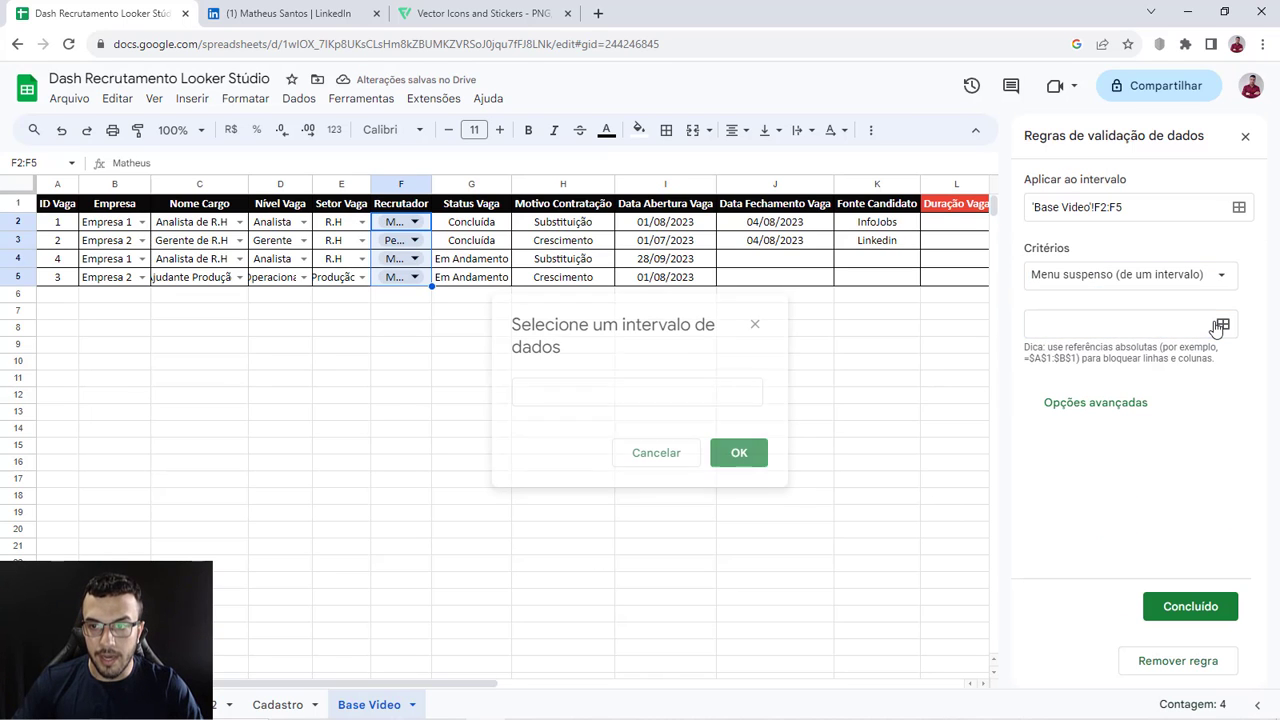
{"action": "left_click", "coordinate": [713, 390]}
{"action": "left_click", "coordinate": [278, 704]}
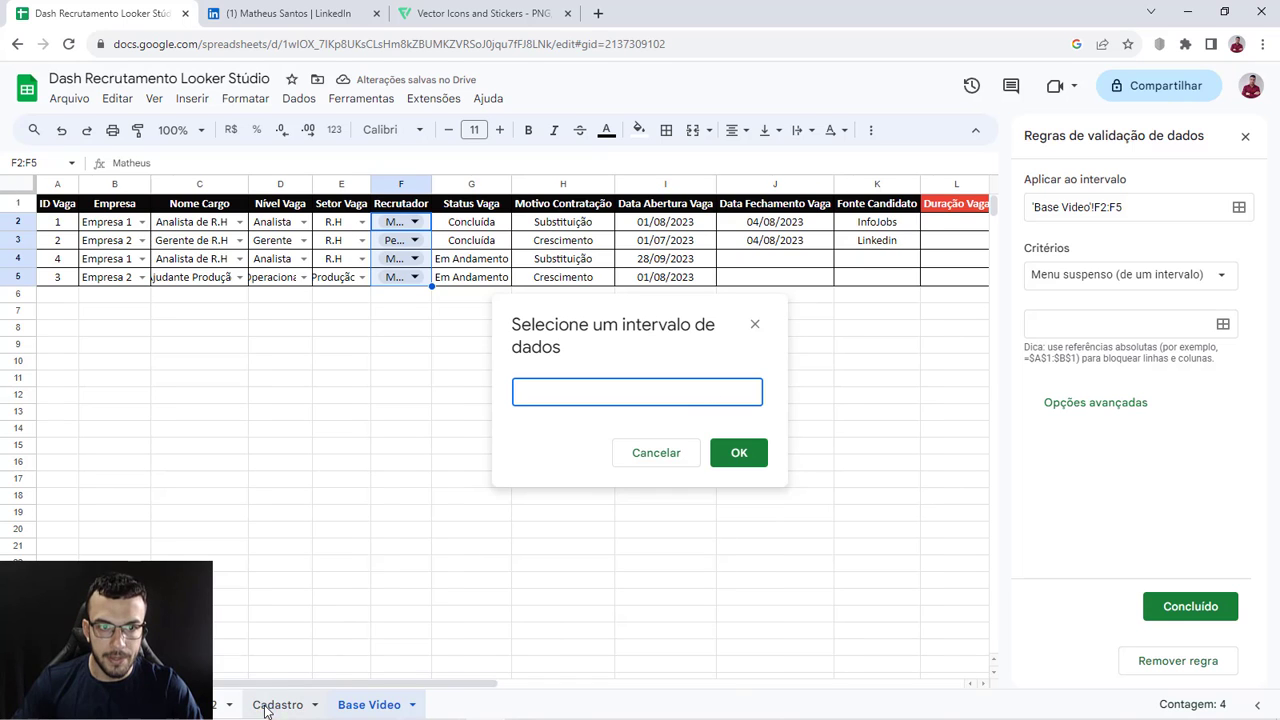
{"action": "left_click_drag", "start_coordinate": [738, 222], "coordinate": [738, 532]}
{"action": "left_click", "coordinate": [336, 383]}
{"action": "key", "text": "BackSpace"}
{"action": "key", "text": "BackSpace"}
{"action": "type", "text": "30"}
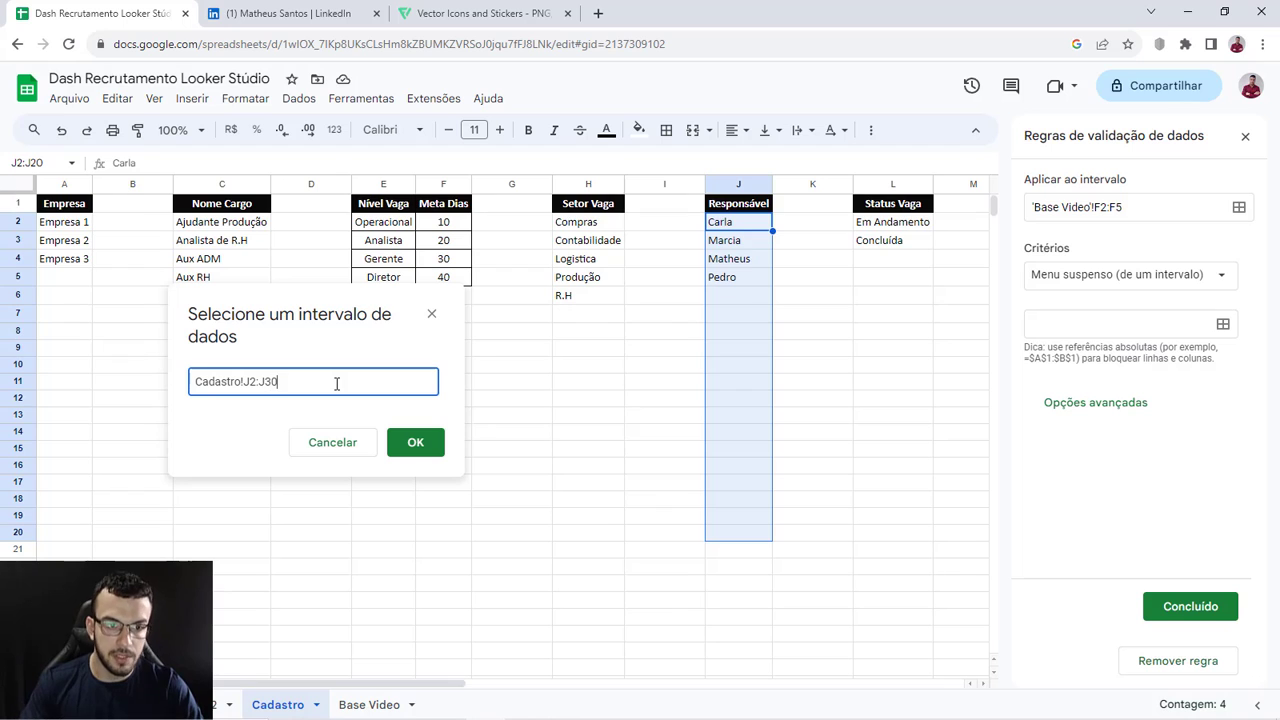
{"action": "left_click", "coordinate": [405, 446]}
Step: Give the Recrutador dropdown the Seta display style in the advanced options and save the rule
{"action": "scroll", "coordinate": [1157, 500], "scroll_direction": "down", "scroll_amount": 1}
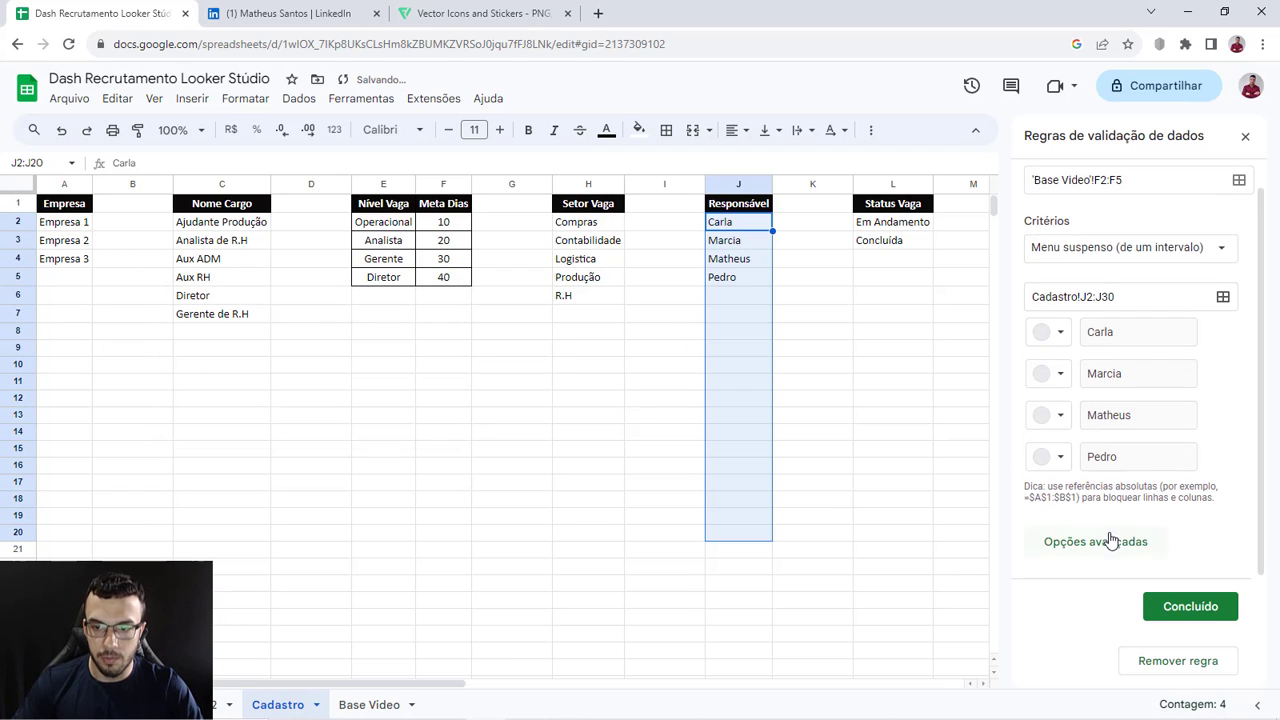
{"action": "left_click", "coordinate": [1109, 537]}
{"action": "scroll", "coordinate": [1129, 485], "scroll_direction": "down", "scroll_amount": 3}
{"action": "left_click", "coordinate": [1113, 511]}
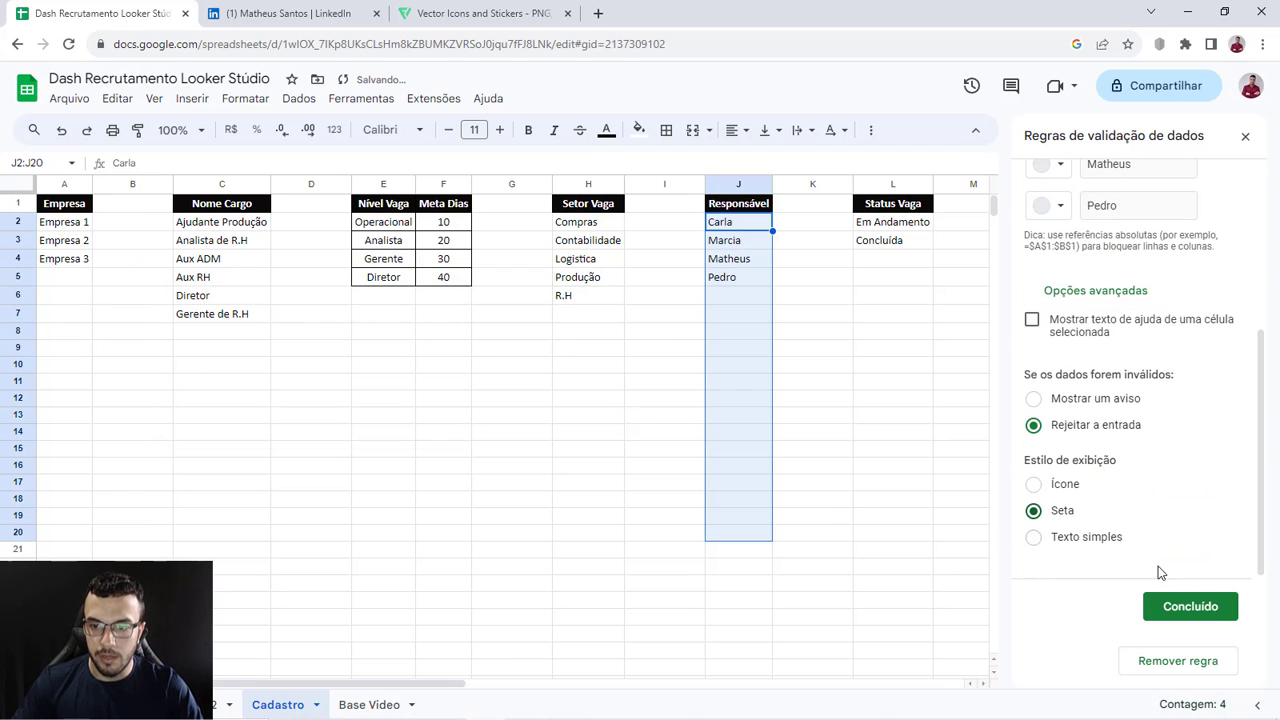
{"action": "left_click", "coordinate": [1190, 606]}
Step: Add a validation rule to the Status Vaga cells G2:G5 on Base Video using the "Menu suspenso (de um intervalo)" criterion
{"action": "left_click", "coordinate": [352, 705]}
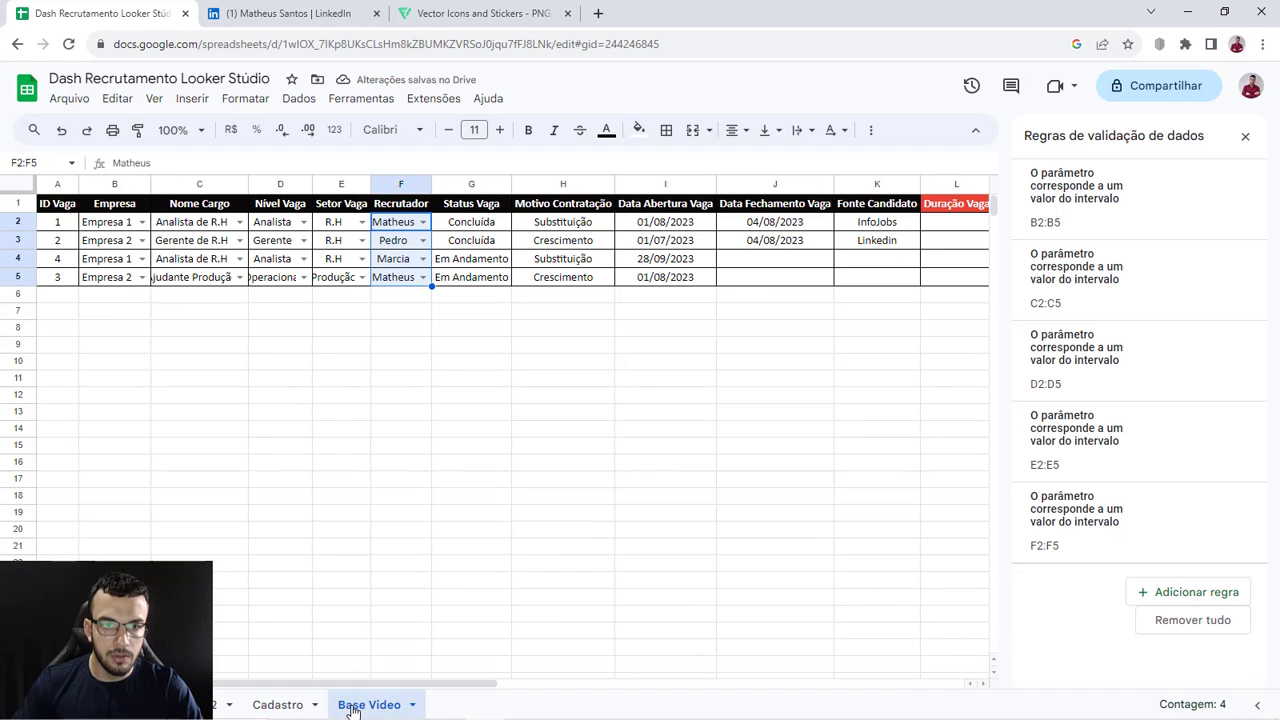
{"action": "left_click_drag", "start_coordinate": [471, 222], "coordinate": [480, 283]}
{"action": "left_click", "coordinate": [1178, 593]}
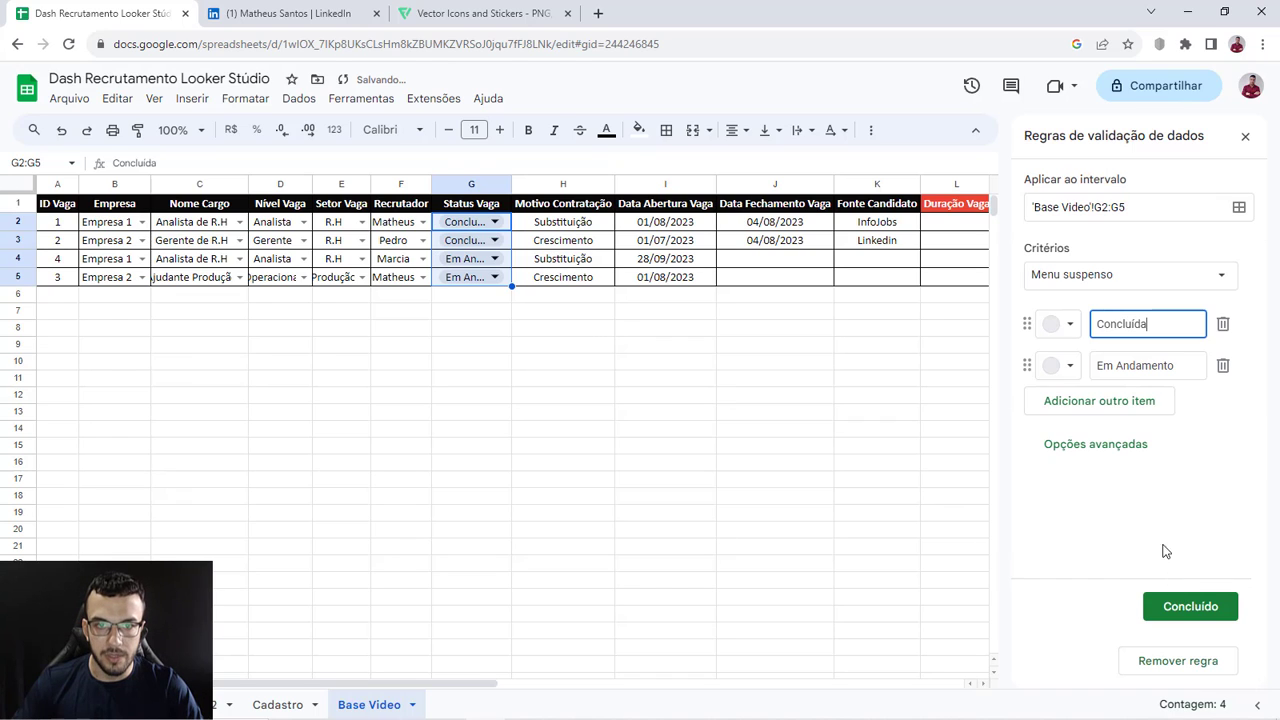
{"action": "left_click", "coordinate": [1129, 286]}
{"action": "left_click", "coordinate": [1116, 312]}
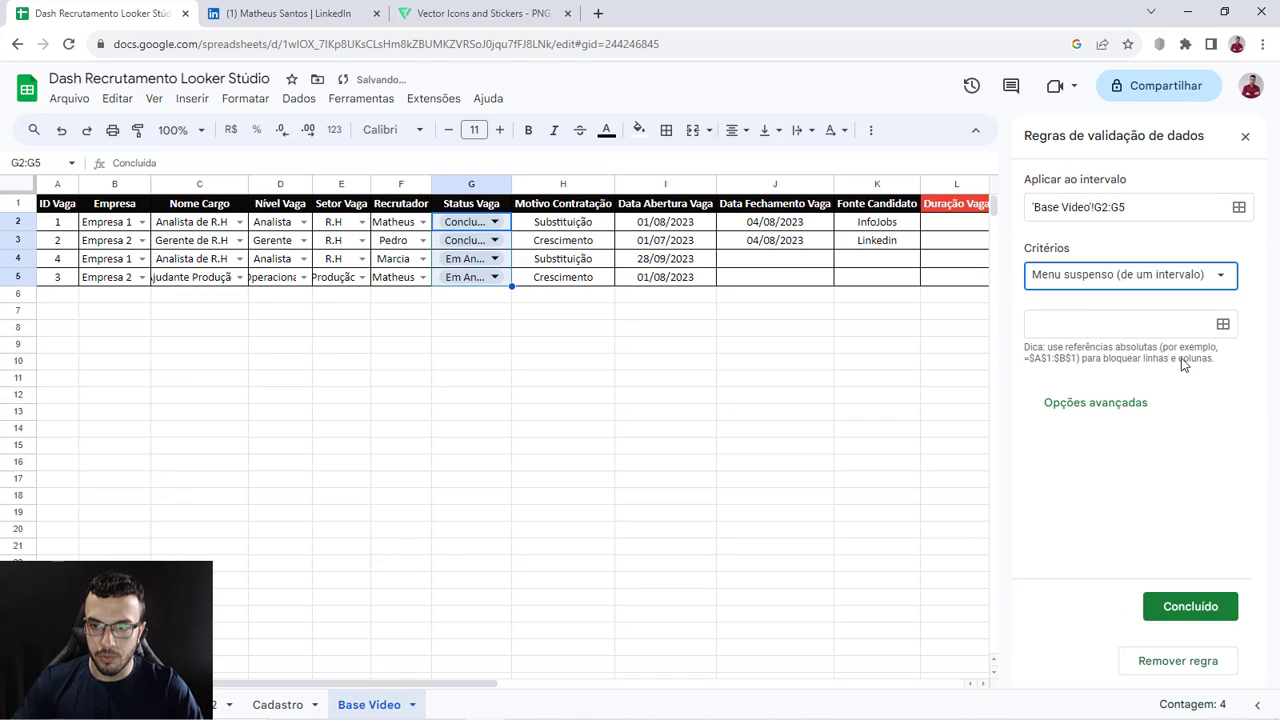
Step: Set the source range of the Status Vaga dropdown to the Cadastro list, Cadastro!L2:L30
{"action": "left_click", "coordinate": [1222, 323]}
{"action": "left_click", "coordinate": [288, 704]}
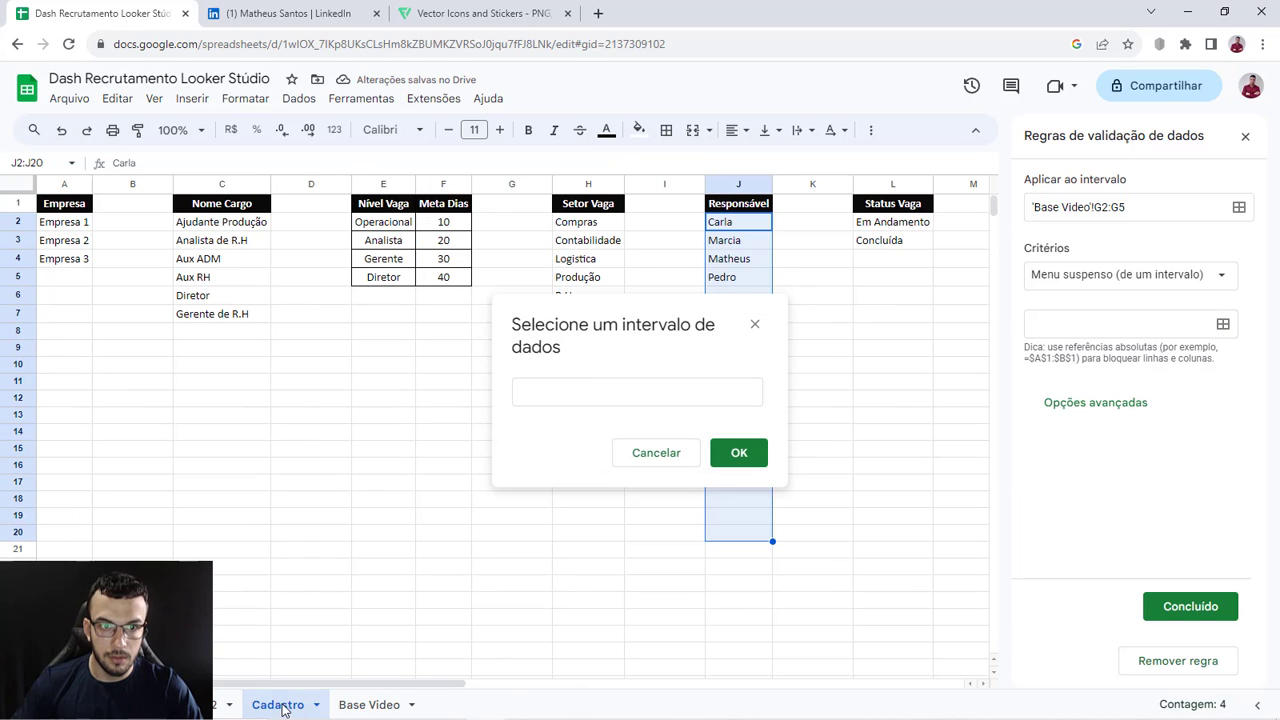
{"action": "left_click_drag", "start_coordinate": [731, 342], "coordinate": [561, 331]}
{"action": "left_click_drag", "start_coordinate": [891, 222], "coordinate": [893, 431]}
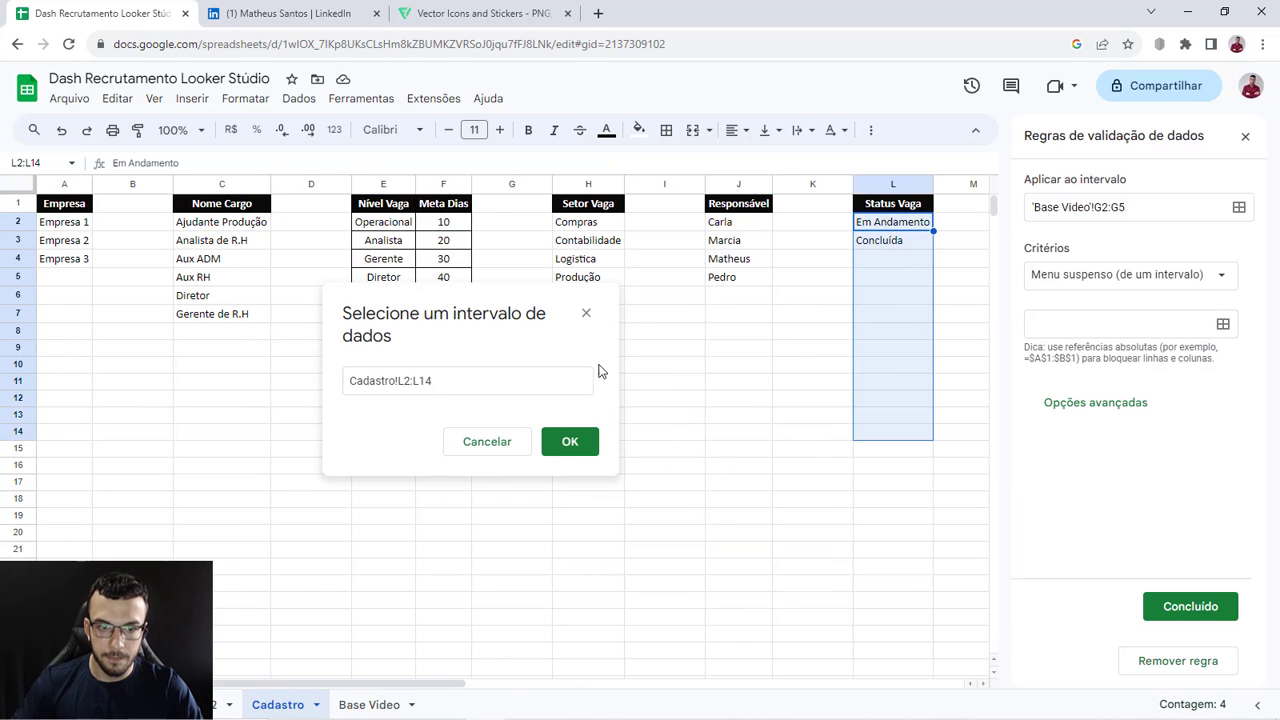
{"action": "left_click", "coordinate": [469, 380]}
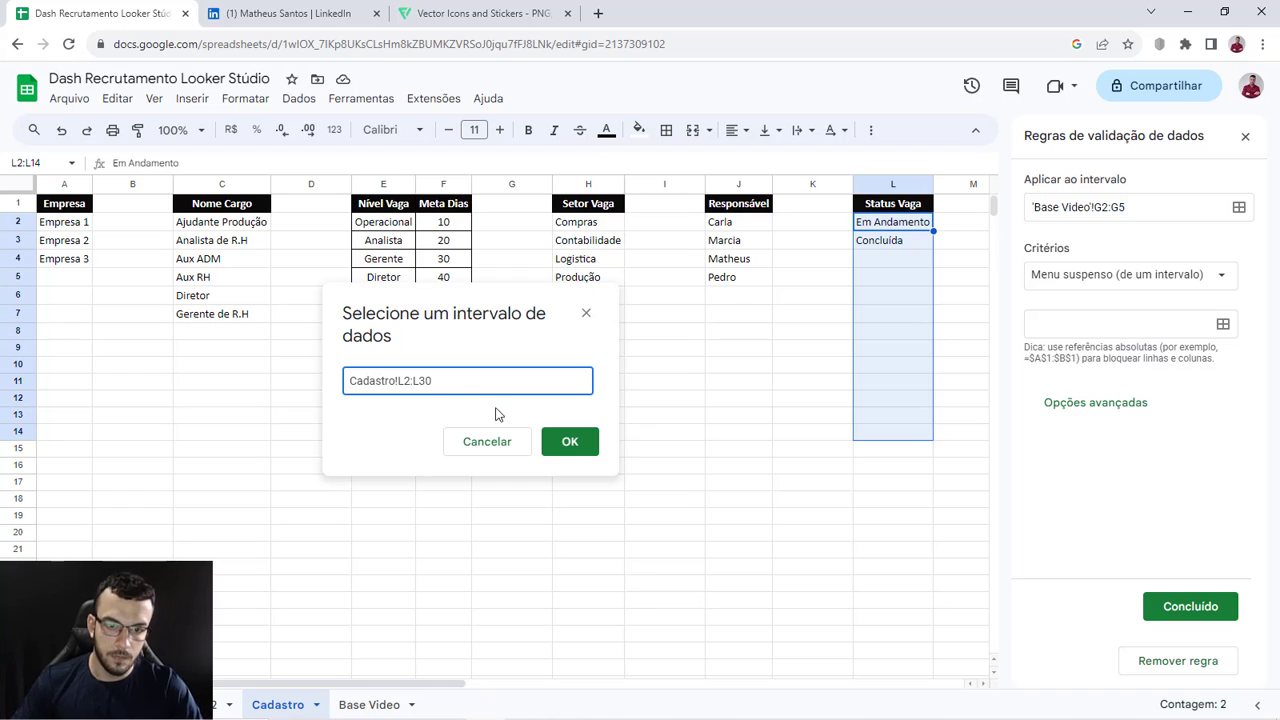
{"action": "left_click", "coordinate": [566, 445]}
Step: Give the Status Vaga dropdown the Seta display style in the advanced options and save the rule
{"action": "left_click", "coordinate": [1094, 489]}
{"action": "scroll", "coordinate": [1148, 498], "scroll_direction": "down", "scroll_amount": 3}
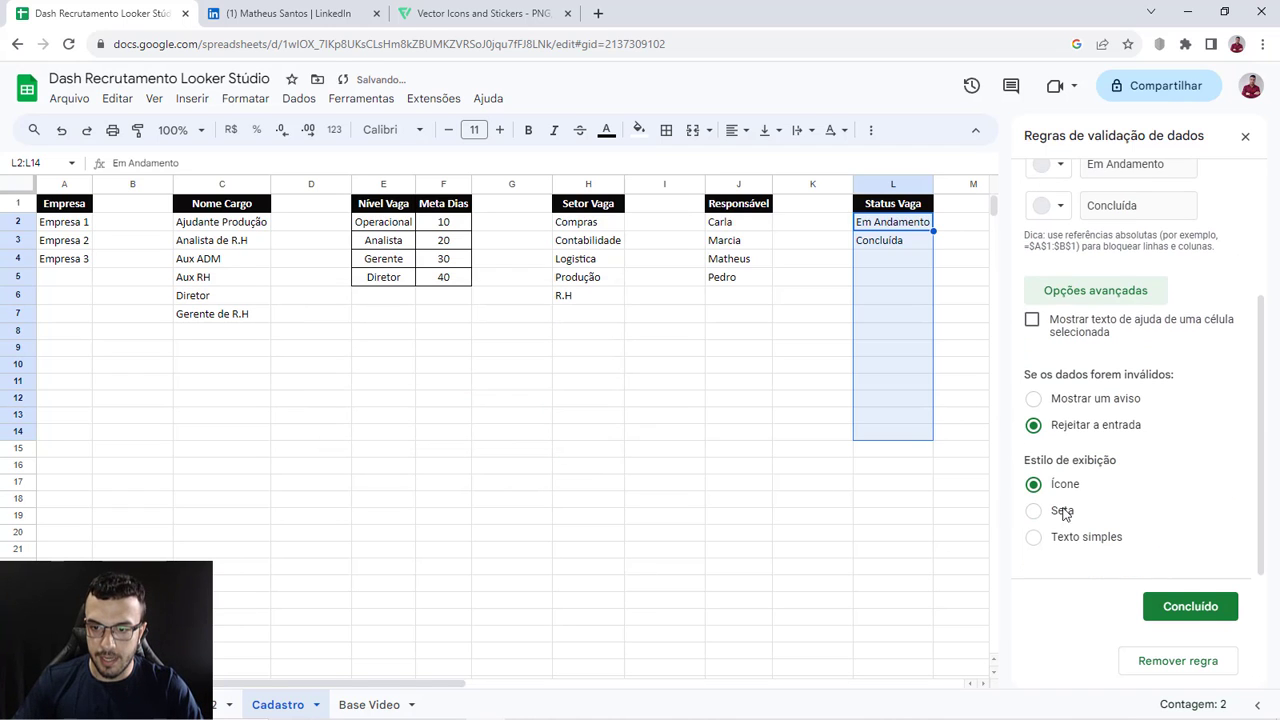
{"action": "left_click", "coordinate": [1066, 512]}
{"action": "left_click", "coordinate": [1188, 606]}
Step: Add a validation rule to the Motivo Contratação cells H2:H5 on Base Video using the "Menu suspenso (de um intervalo)" criterion
{"action": "left_click_drag", "start_coordinate": [432, 688], "coordinate": [654, 703]}
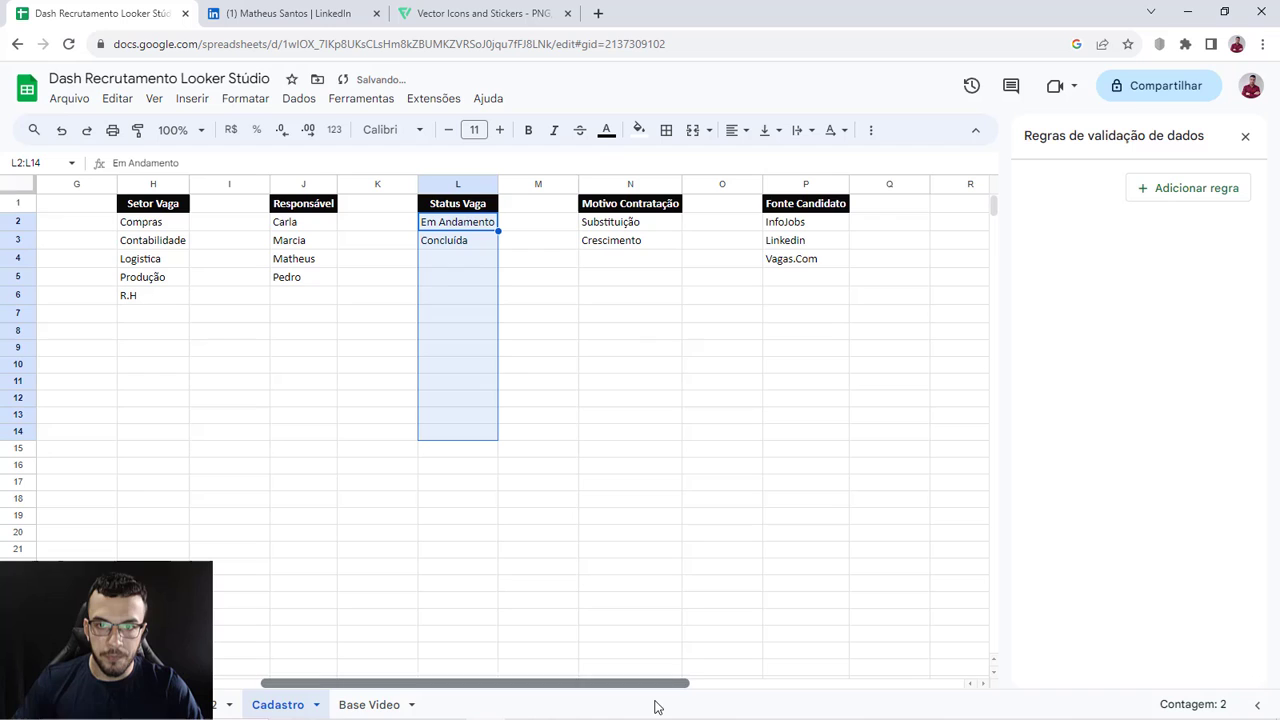
{"action": "left_click", "coordinate": [368, 704]}
{"action": "left_click_drag", "start_coordinate": [561, 220], "coordinate": [563, 277]}
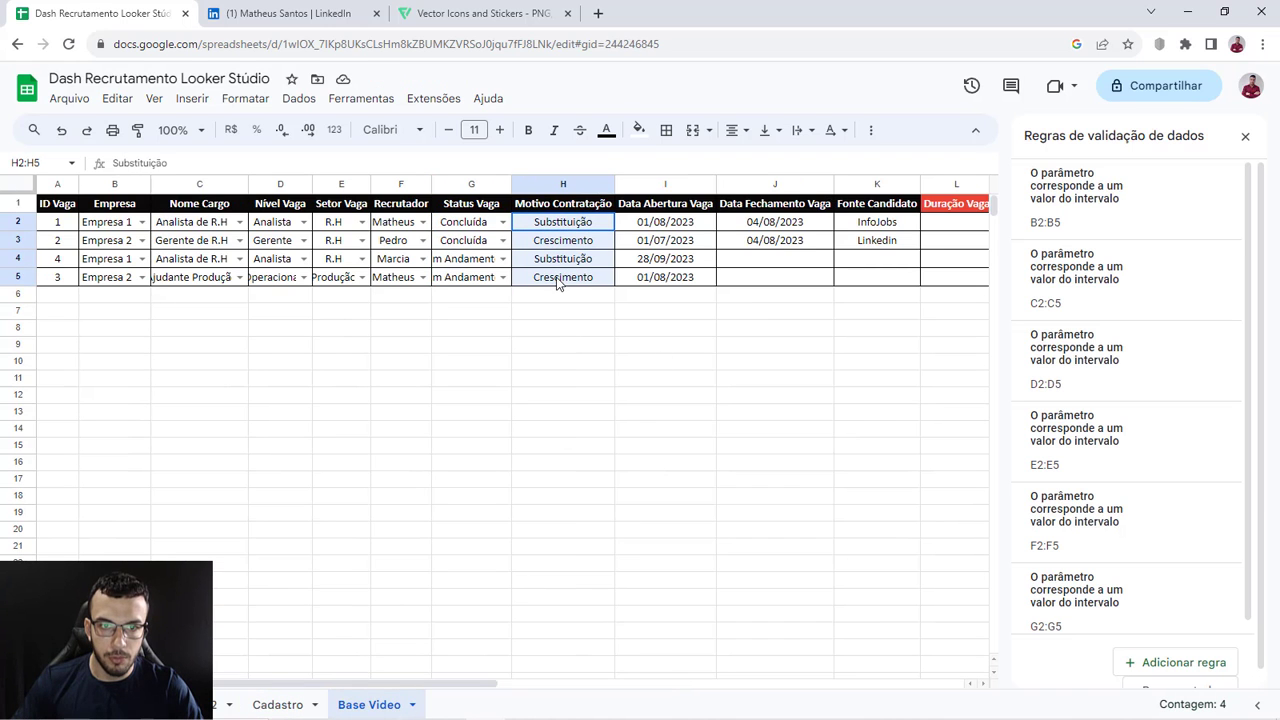
{"action": "scroll", "coordinate": [1171, 491], "scroll_direction": "down", "scroll_amount": 1}
{"action": "left_click", "coordinate": [1184, 662]}
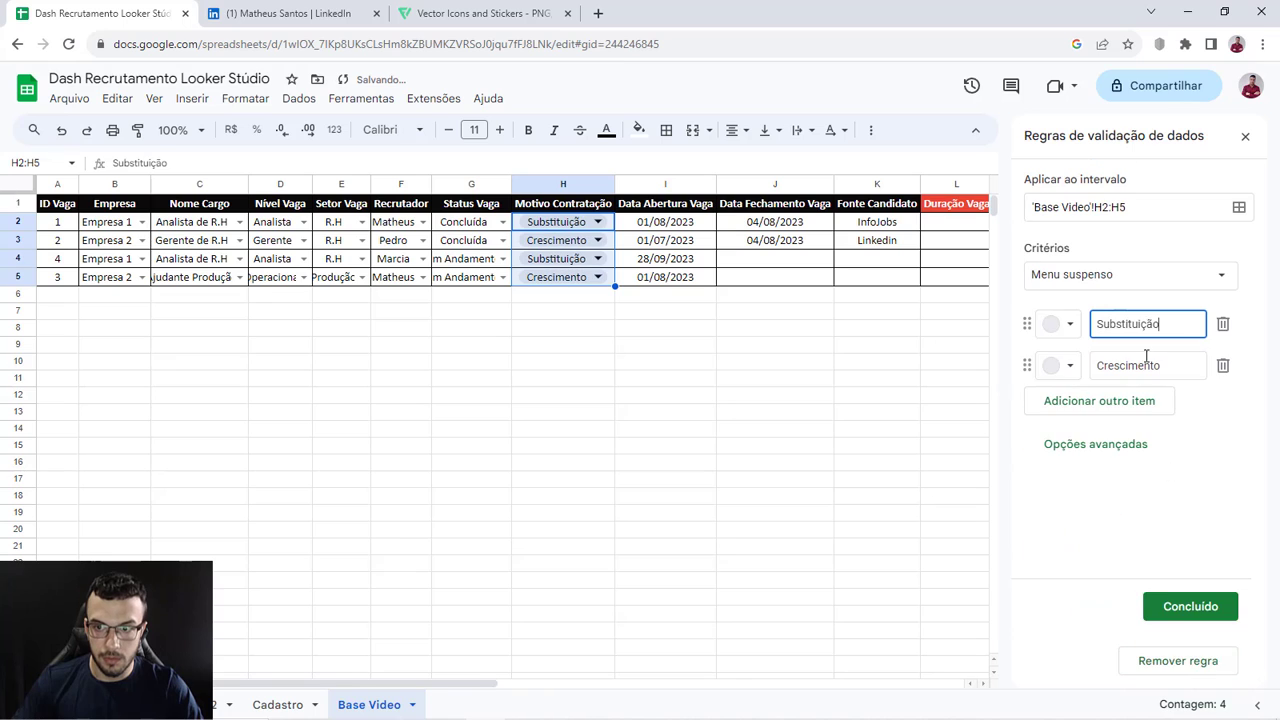
{"action": "left_click", "coordinate": [1132, 278]}
{"action": "left_click", "coordinate": [1152, 302]}
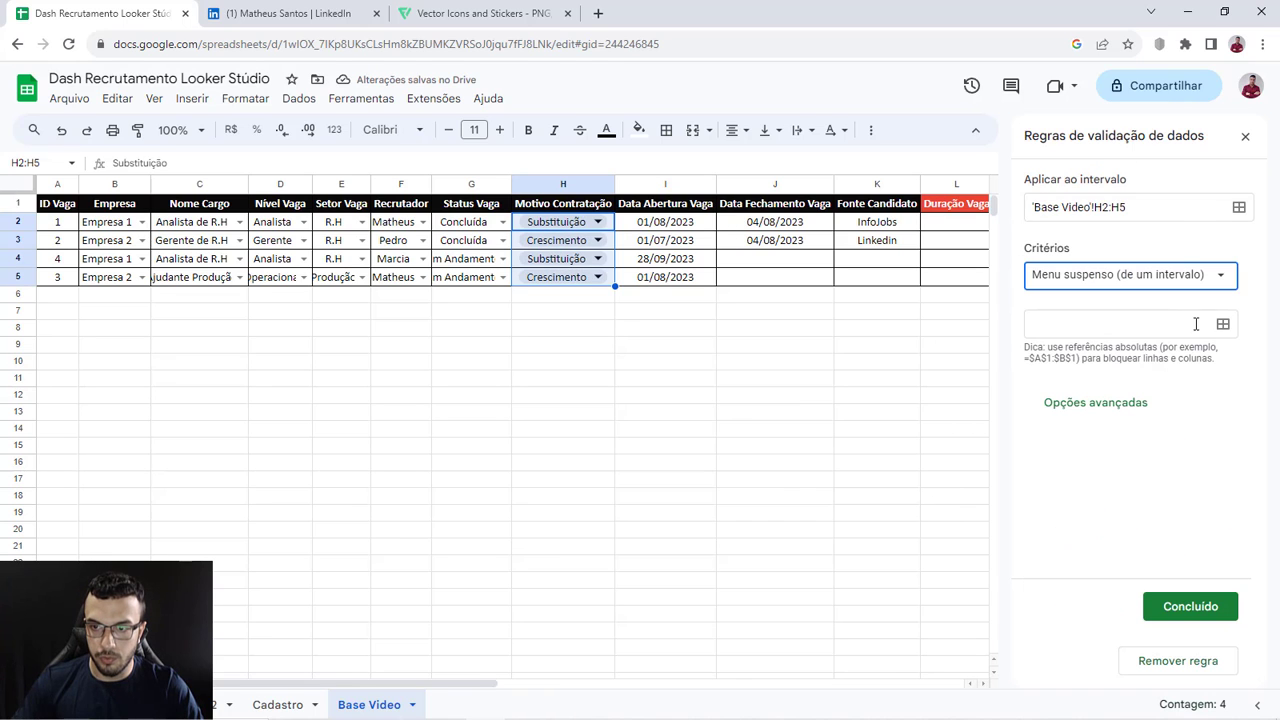
Step: Set the source range of the Motivo Contratação dropdown to the Cadastro list, Cadastro!N2:N30
{"action": "left_click", "coordinate": [1133, 322]}
{"action": "left_click", "coordinate": [277, 705]}
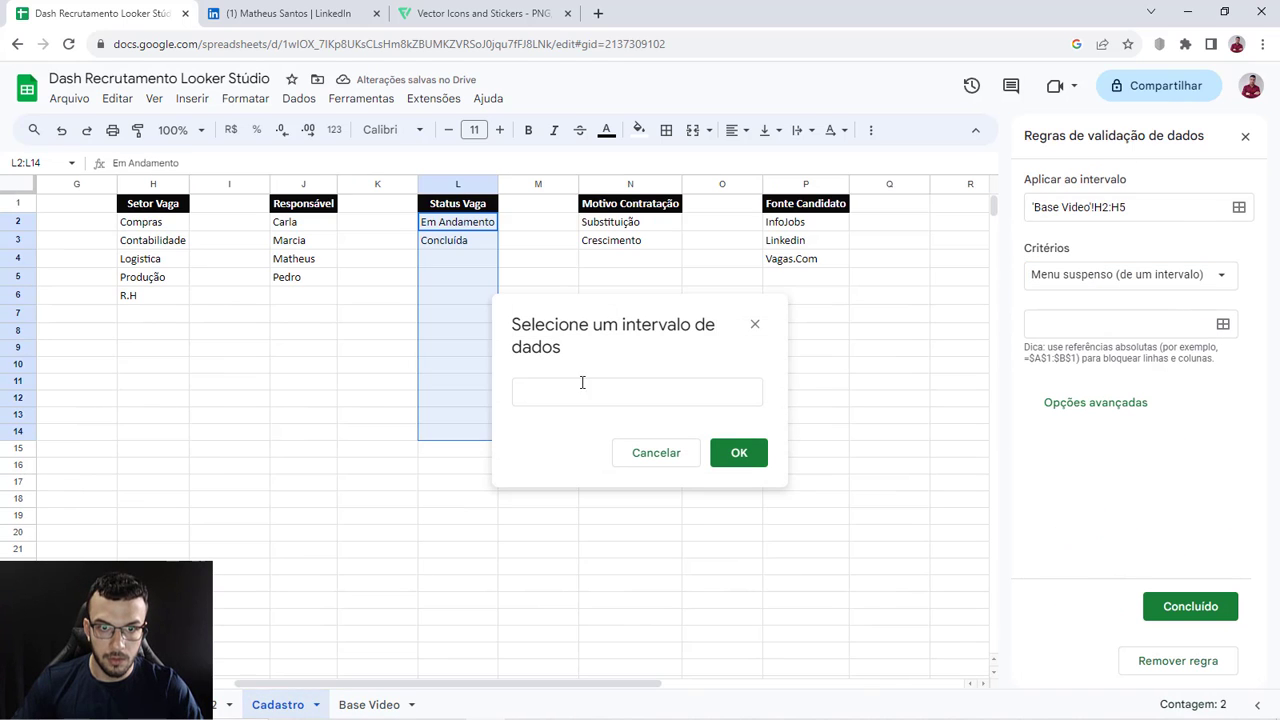
{"action": "left_click_drag", "start_coordinate": [617, 221], "coordinate": [630, 548]}
{"action": "left_click", "coordinate": [651, 398]}
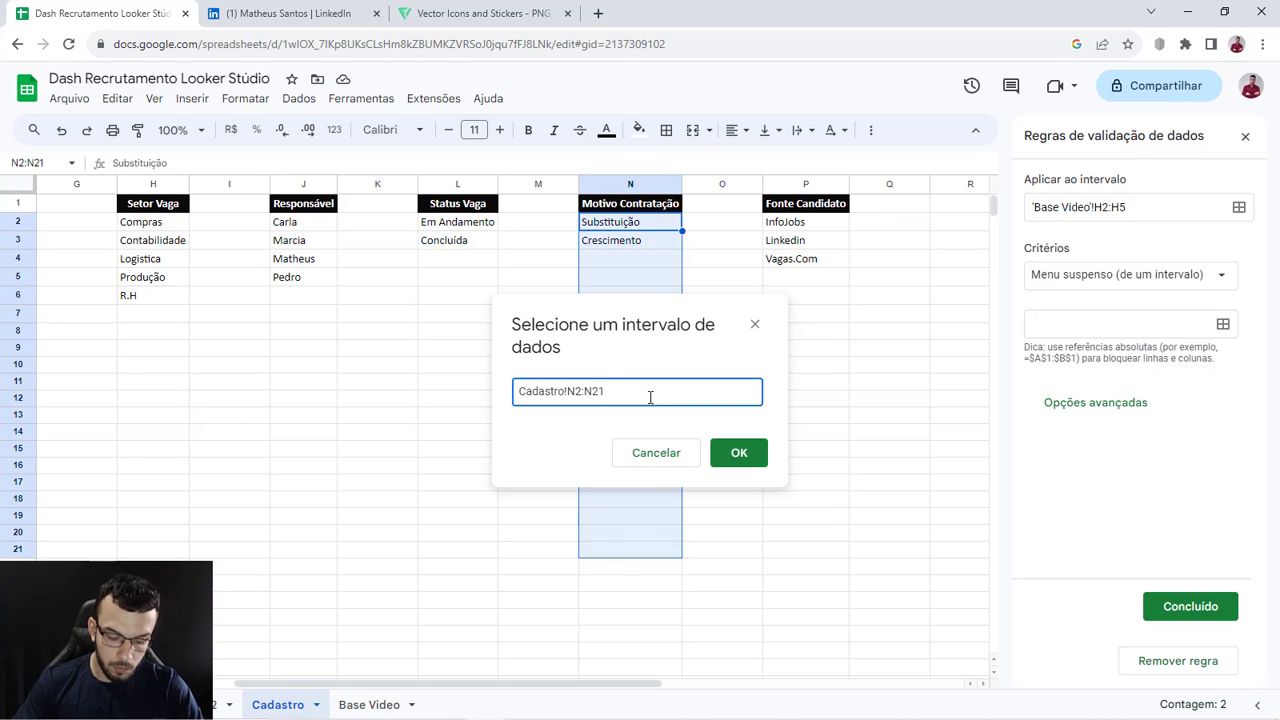
{"action": "key", "text": "BackSpace"}
{"action": "key", "text": "BackSpace"}
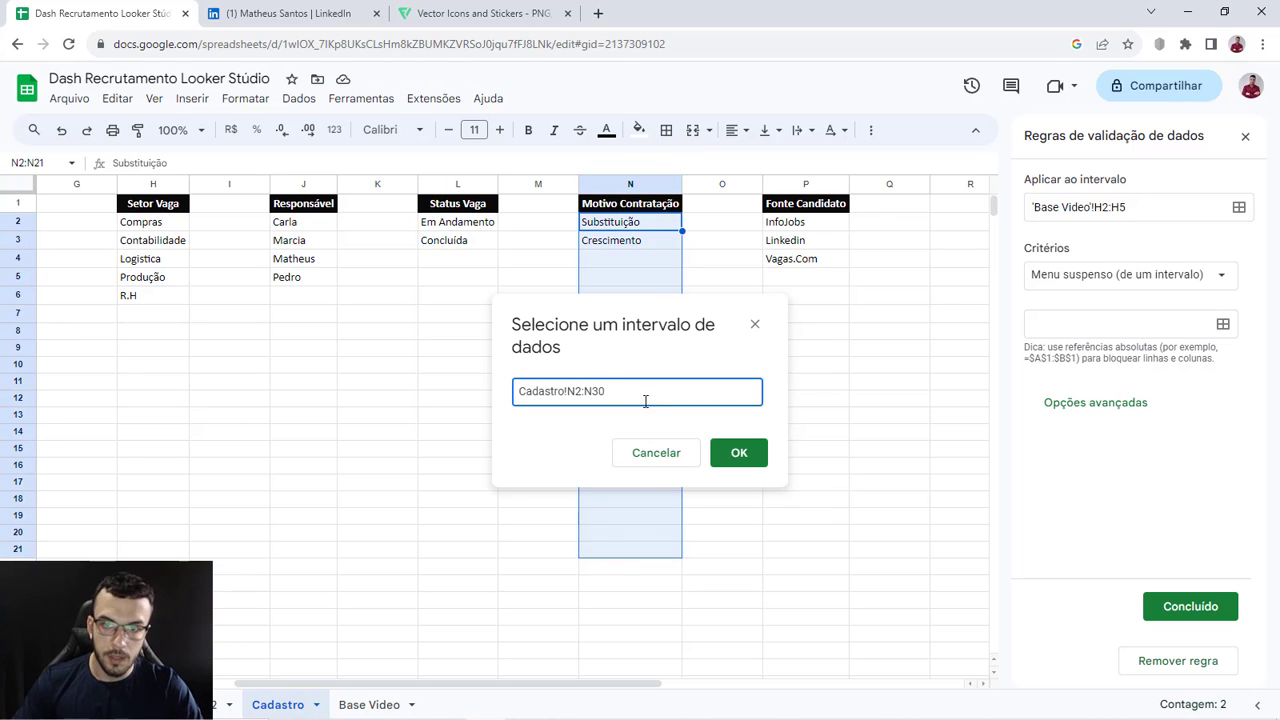
{"action": "left_click", "coordinate": [737, 453]}
Step: Give the Motivo Contratação dropdown the Seta display style in the advanced options and save the rule
{"action": "left_click", "coordinate": [1104, 490]}
{"action": "scroll", "coordinate": [1141, 474], "scroll_direction": "down", "scroll_amount": 1}
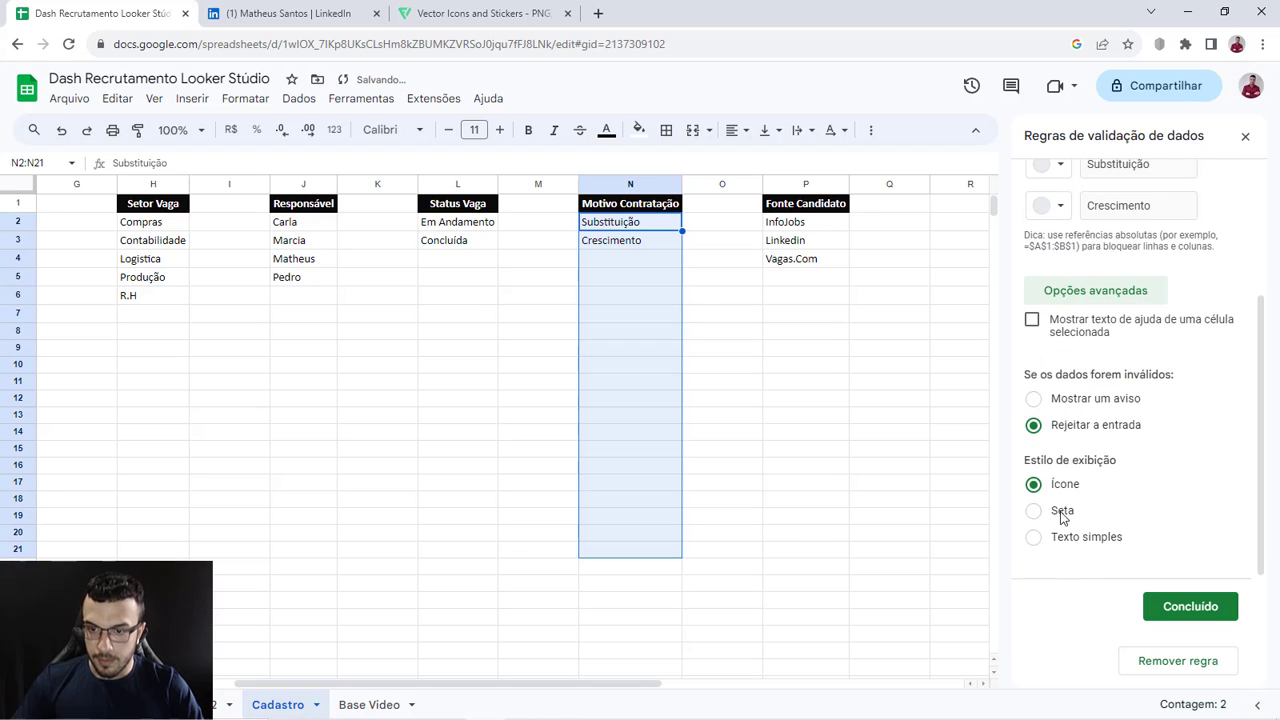
{"action": "left_click", "coordinate": [1062, 511]}
{"action": "left_click", "coordinate": [1196, 598]}
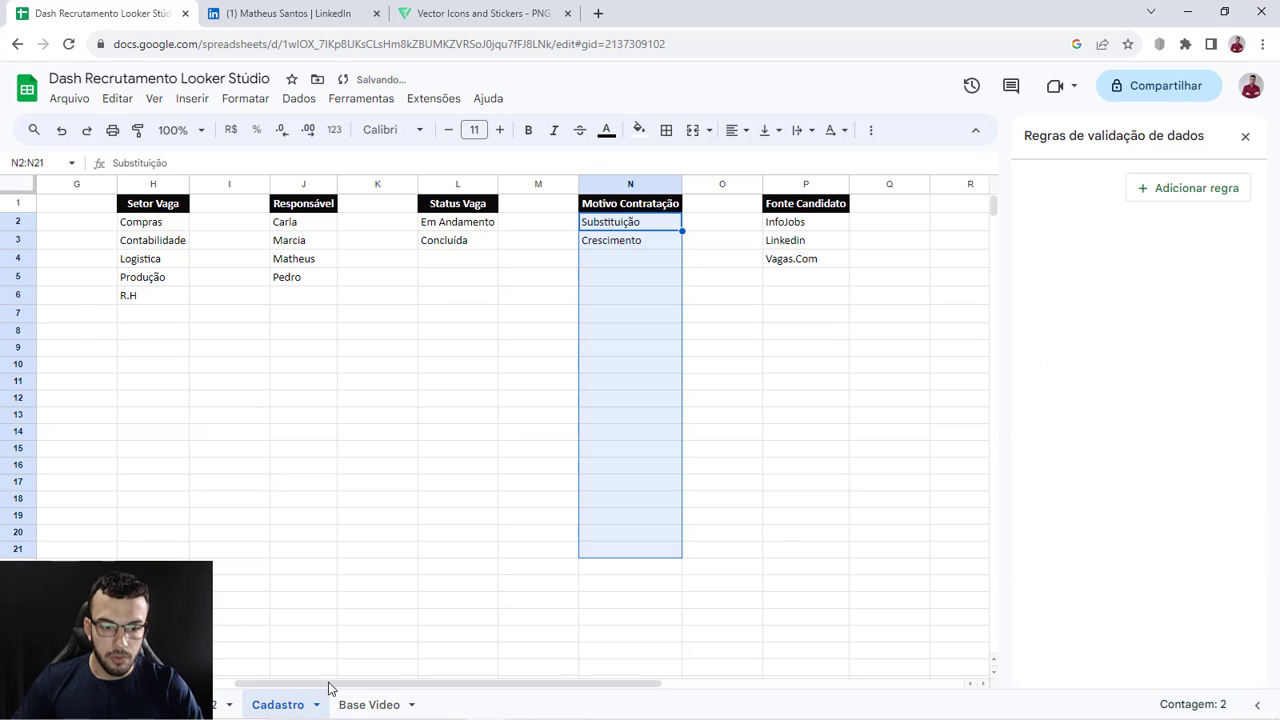
Step: Add a validation rule to the Fonte Candidato cells K2:K5 on Base Video using the "Menu suspenso (de um intervalo)" criterion
{"action": "left_click", "coordinate": [366, 705]}
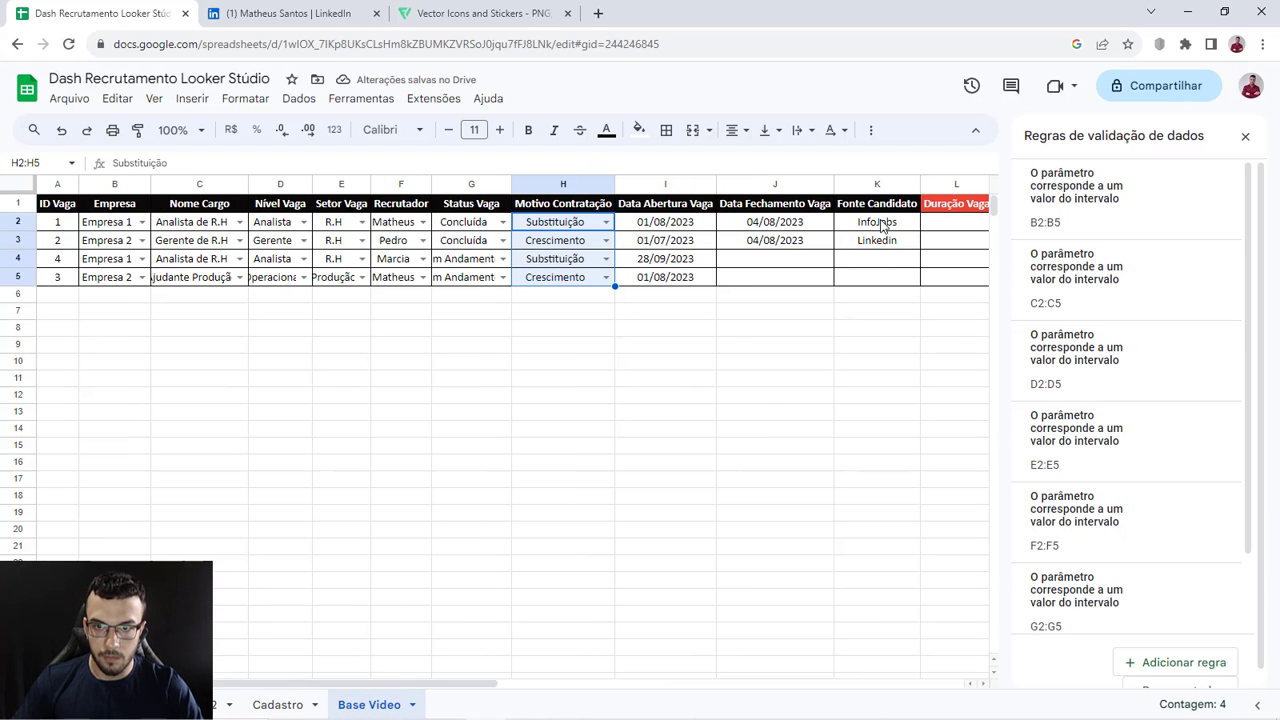
{"action": "left_click_drag", "start_coordinate": [880, 222], "coordinate": [873, 293]}
{"action": "left_click", "coordinate": [873, 293]}
{"action": "left_click_drag", "start_coordinate": [873, 221], "coordinate": [874, 280]}
{"action": "left_click", "coordinate": [1166, 662]}
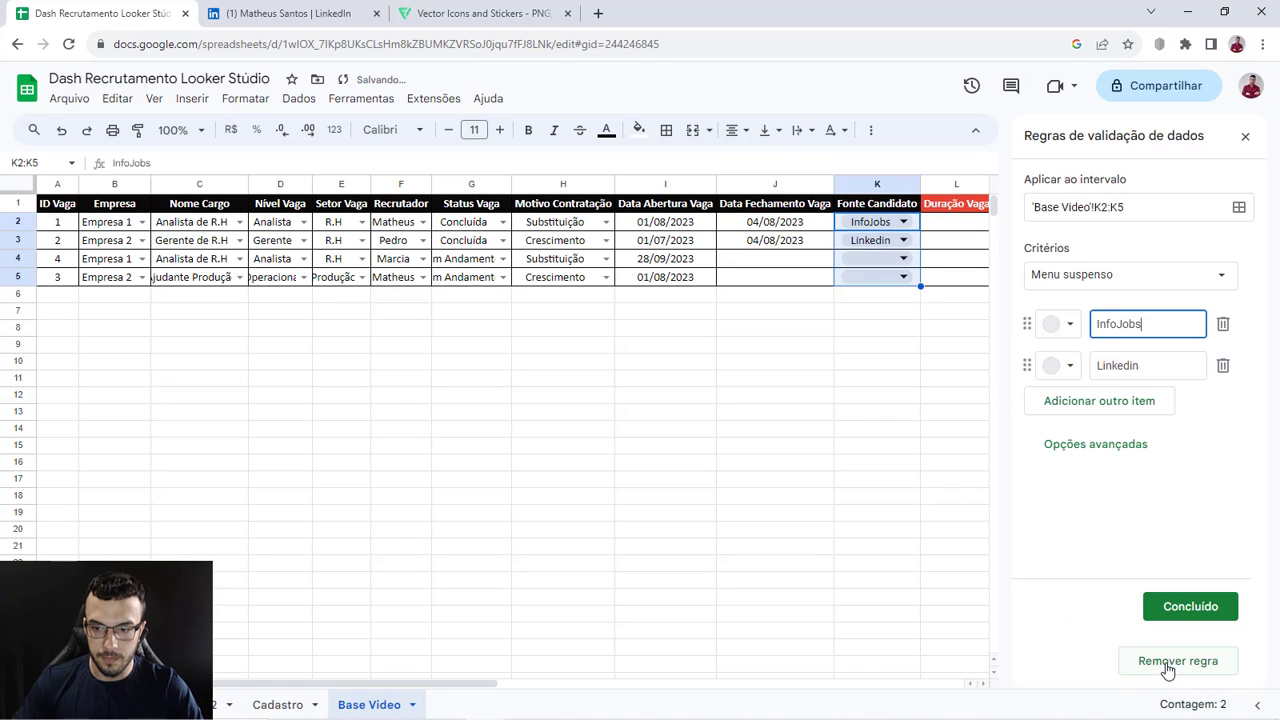
{"action": "left_click", "coordinate": [1093, 280]}
{"action": "left_click", "coordinate": [1100, 298]}
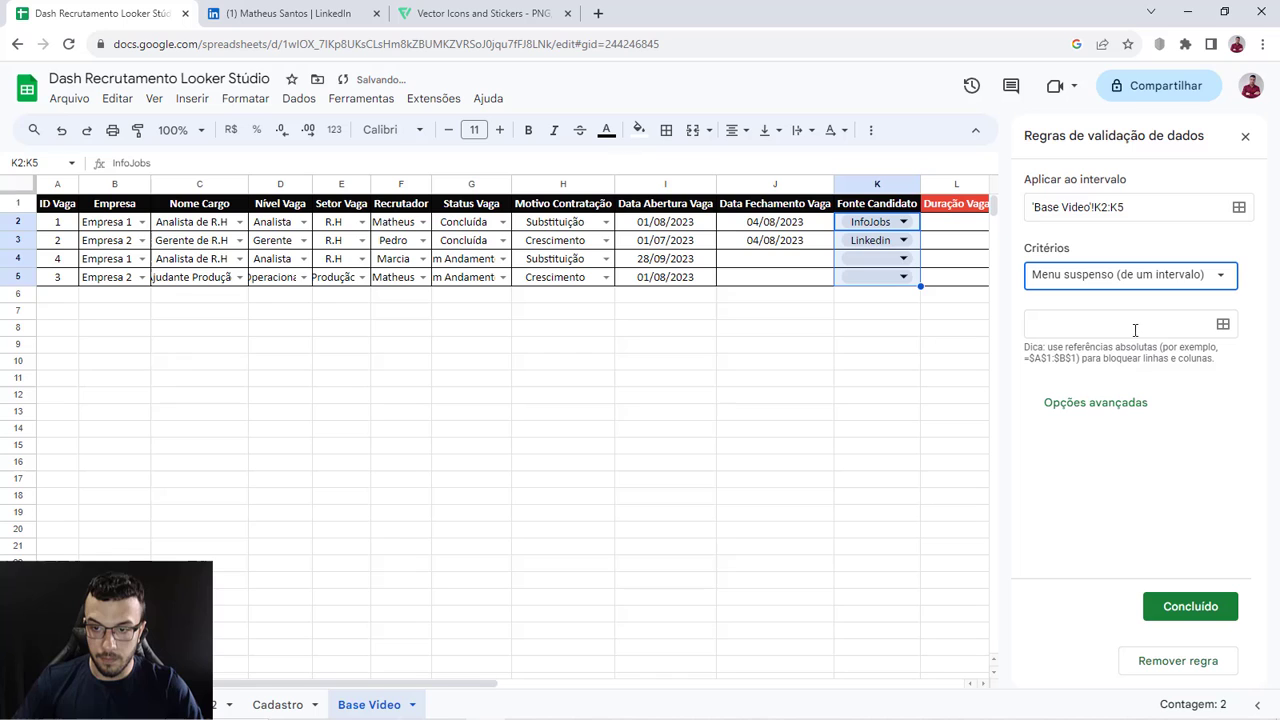
Step: Set the source range of the Fonte Candidato dropdown to the Cadastro list, Cadastro!P2:P30
{"action": "left_click", "coordinate": [1222, 324]}
{"action": "left_click", "coordinate": [280, 704]}
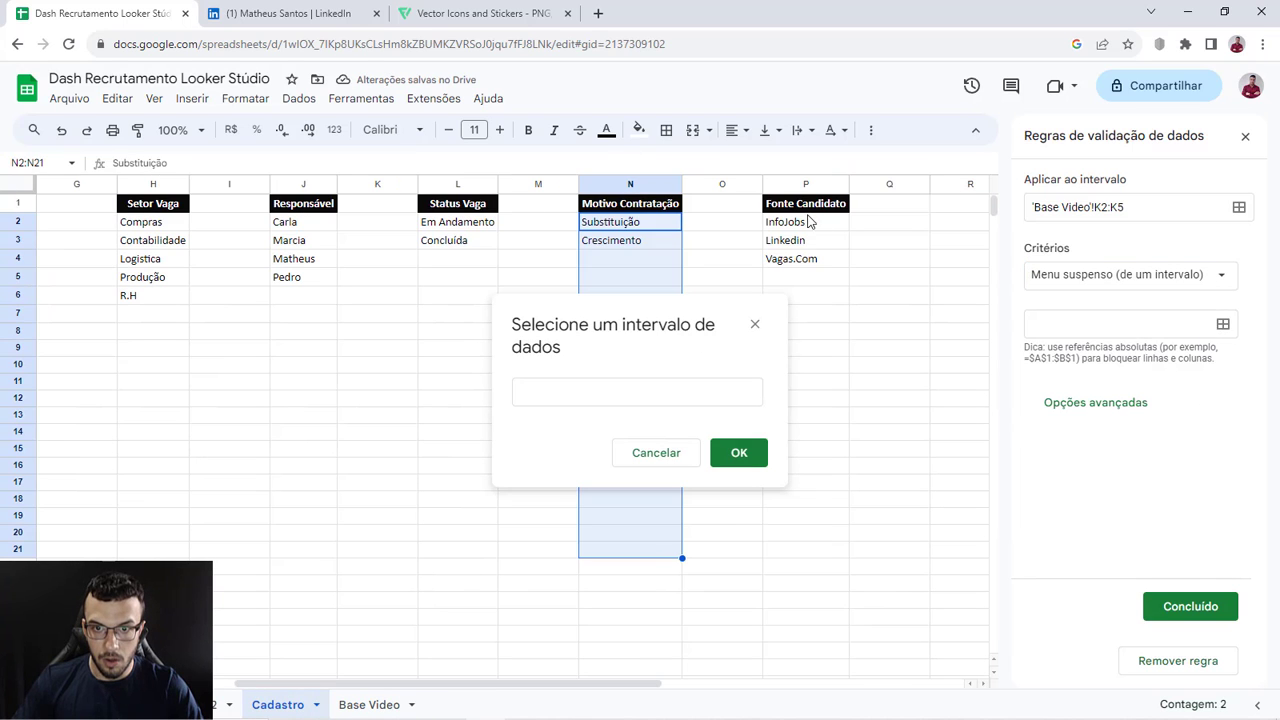
{"action": "left_click_drag", "start_coordinate": [806, 222], "coordinate": [806, 414]}
{"action": "key", "text": "BackSpace"}
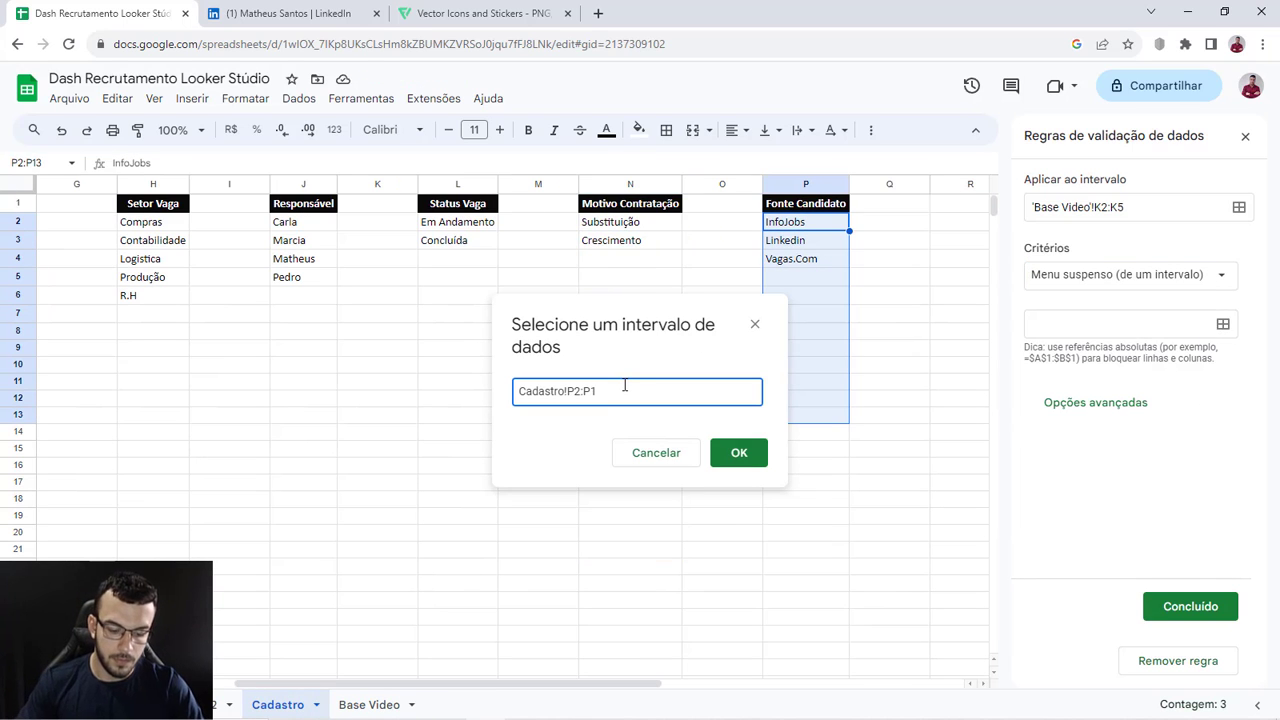
{"action": "type", "text": "0"}
{"action": "left_click", "coordinate": [737, 452]}
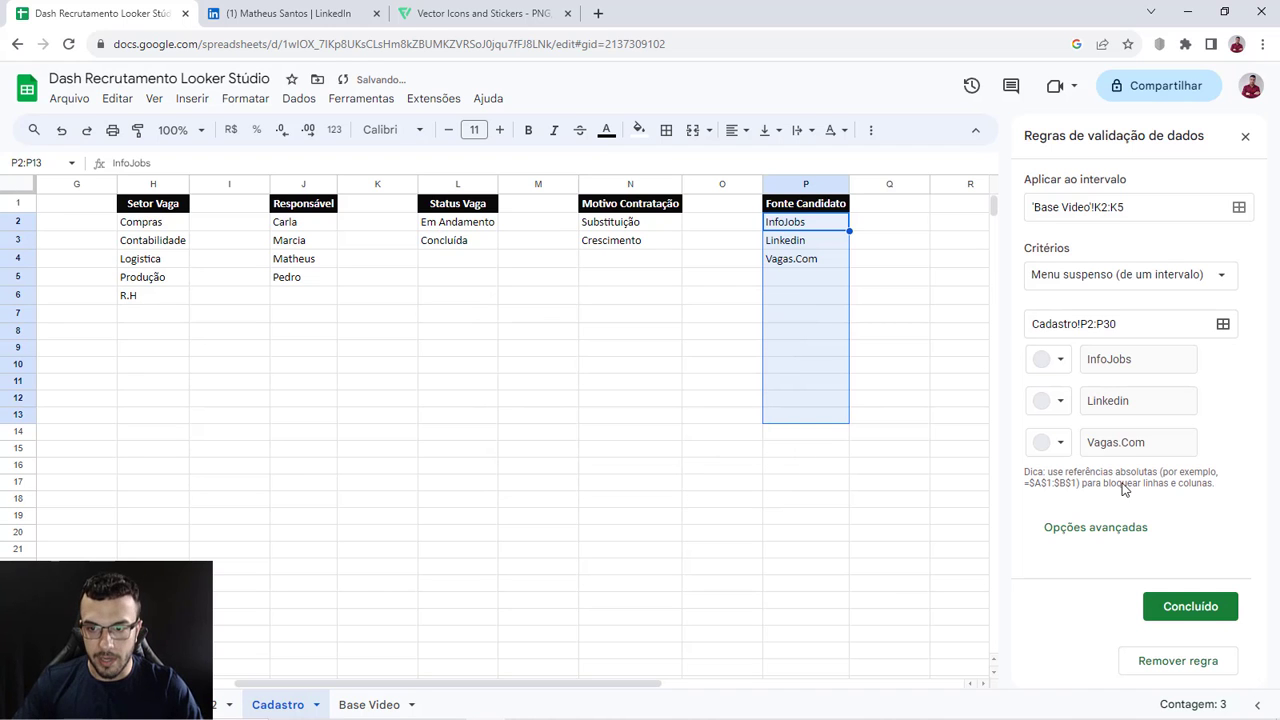
Step: Give the Fonte Candidato dropdown the Seta display style, save the rule, and close the validation rules on Base Video
{"action": "left_click", "coordinate": [1096, 527]}
{"action": "left_click", "coordinate": [1063, 513]}
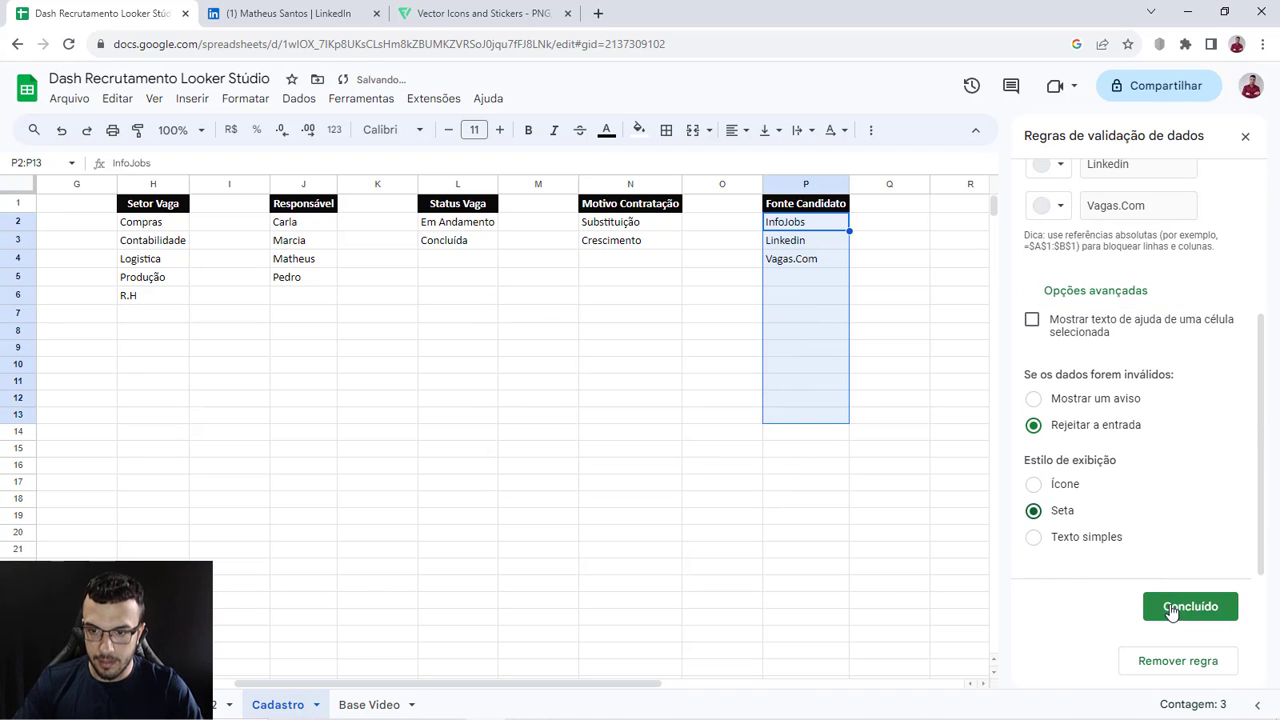
{"action": "left_click", "coordinate": [1190, 606]}
{"action": "left_click", "coordinate": [355, 704]}
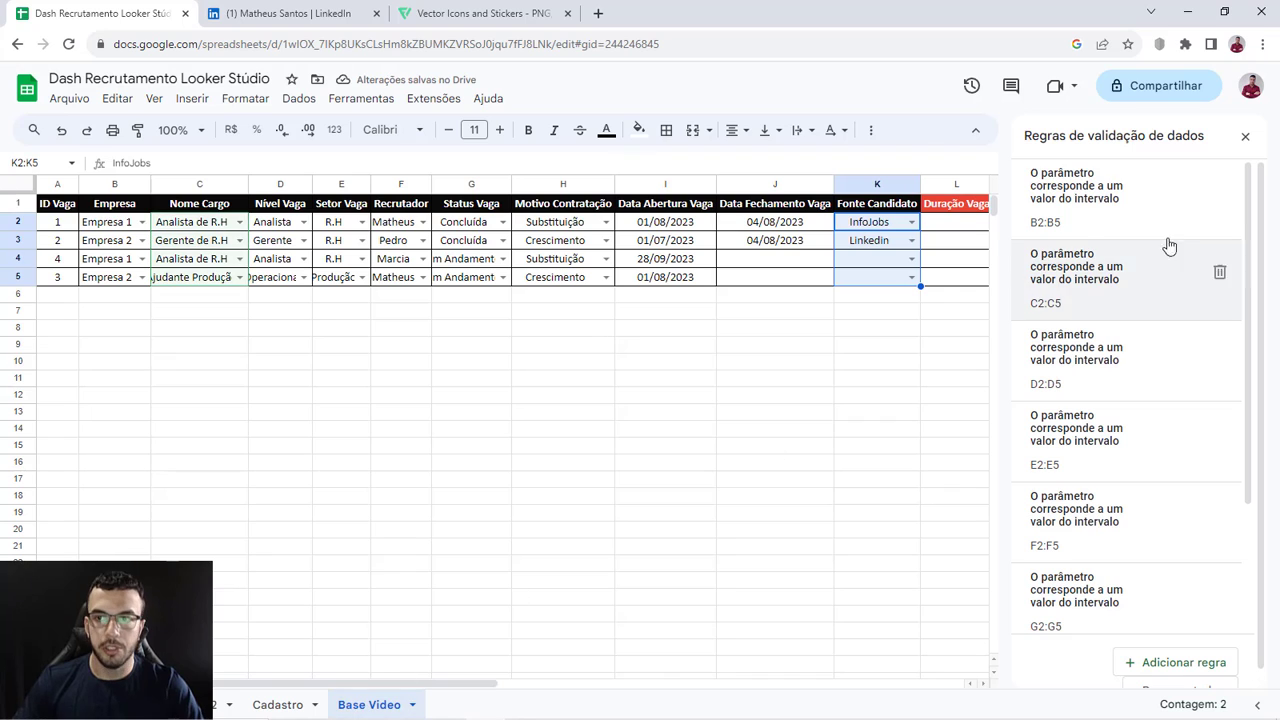
{"action": "left_click", "coordinate": [1244, 138]}
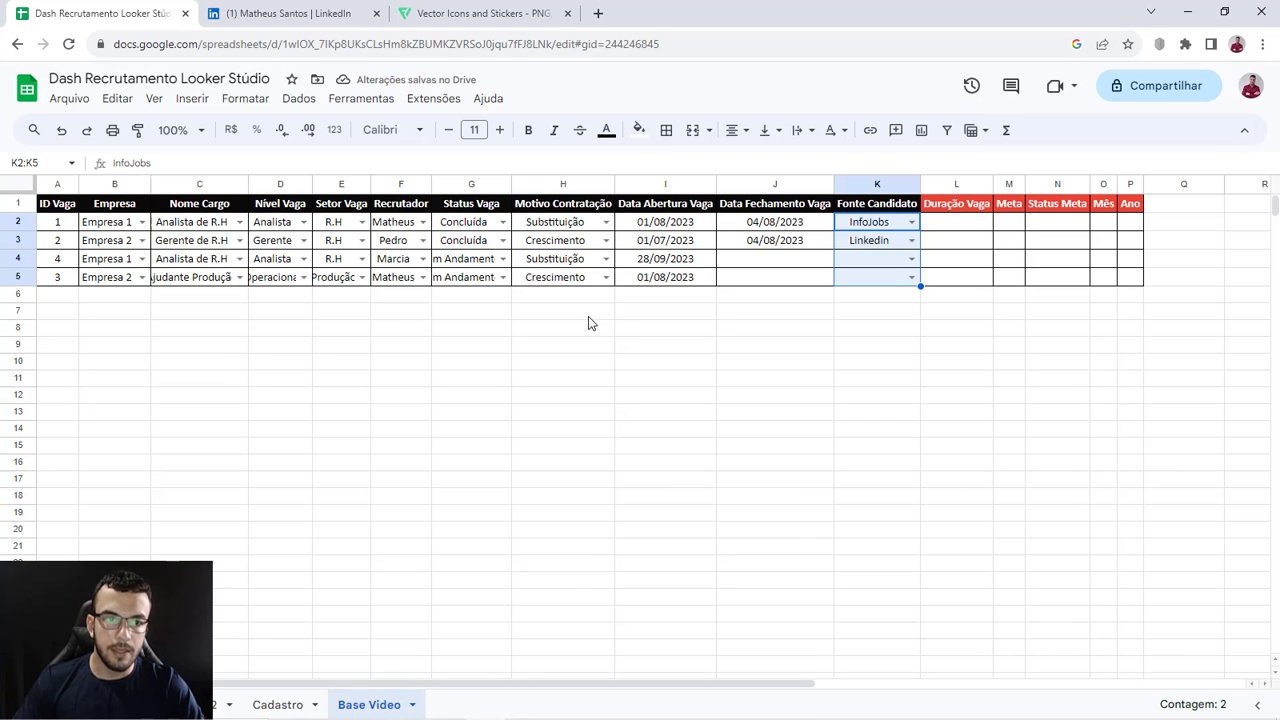
Step: Widen the Empresa column on Base Video slightly
{"action": "left_click", "coordinate": [146, 184]}
{"action": "left_click_drag", "start_coordinate": [150, 182], "coordinate": [166, 184]}
{"action": "left_click", "coordinate": [274, 343]}
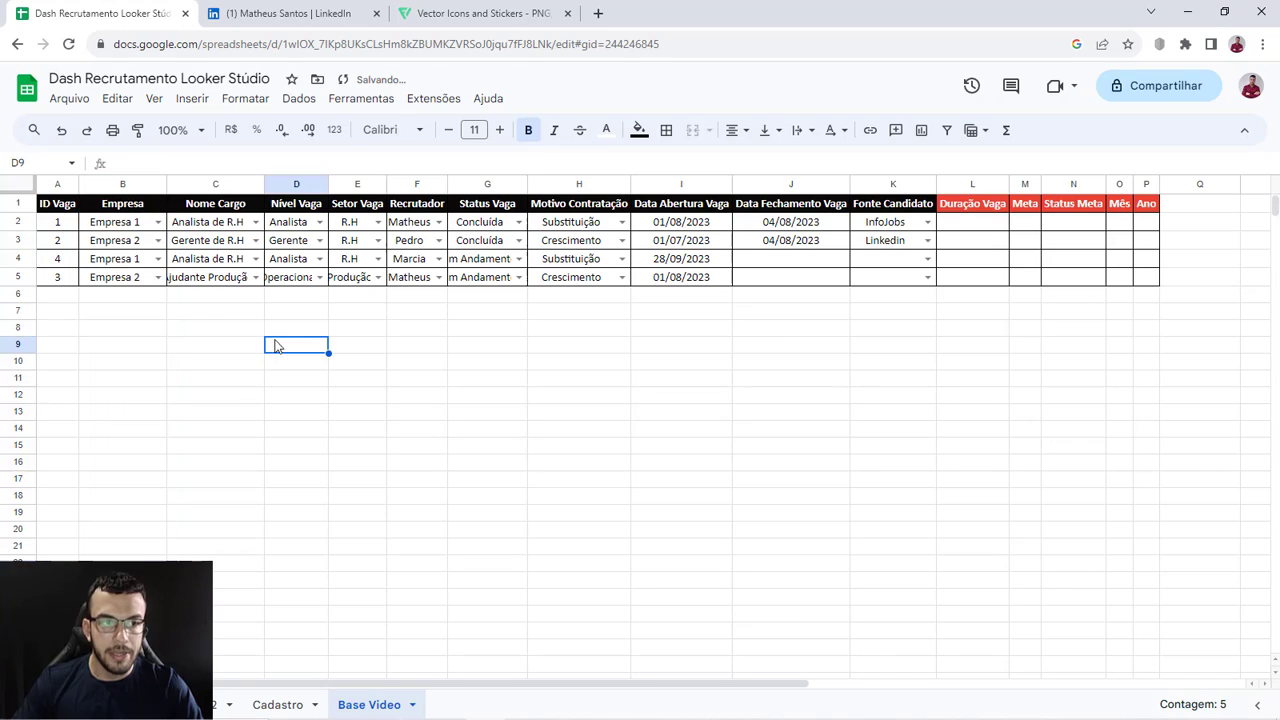
Step: Auto-fit the widths of all columns on Base Video to their contents
{"action": "left_click", "coordinate": [76, 184]}
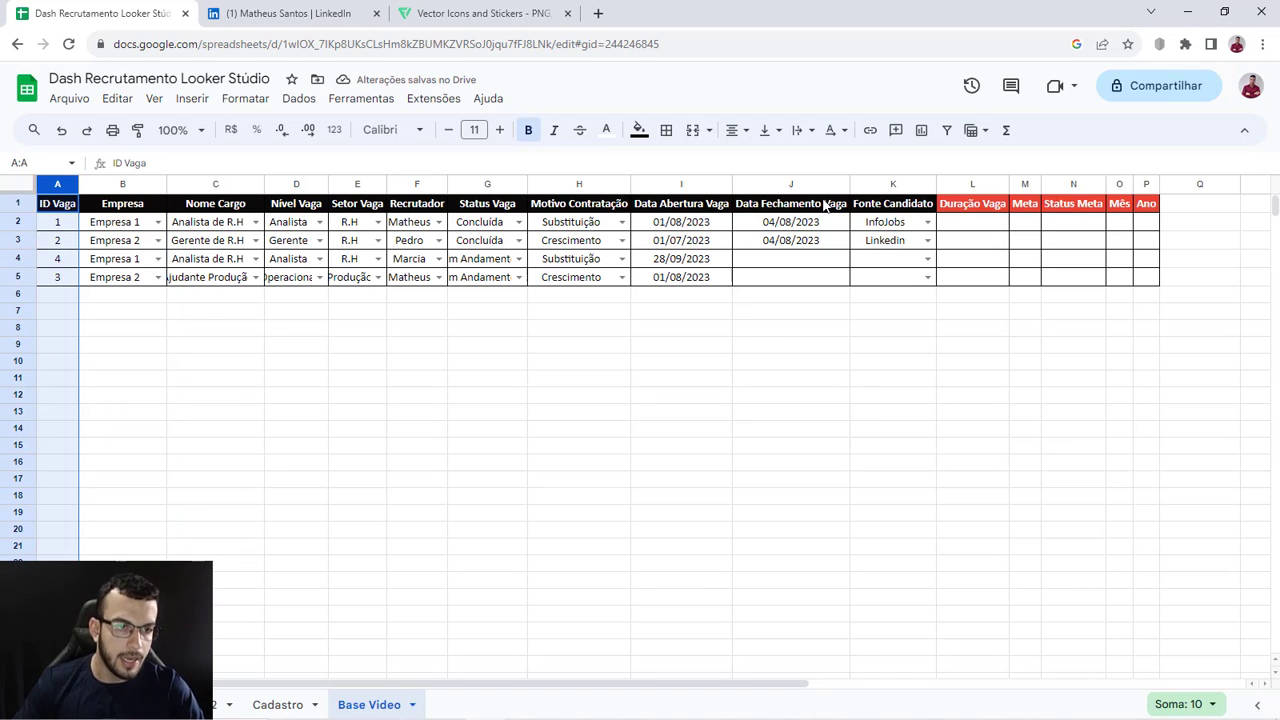
{"action": "left_click", "coordinate": [16, 184]}
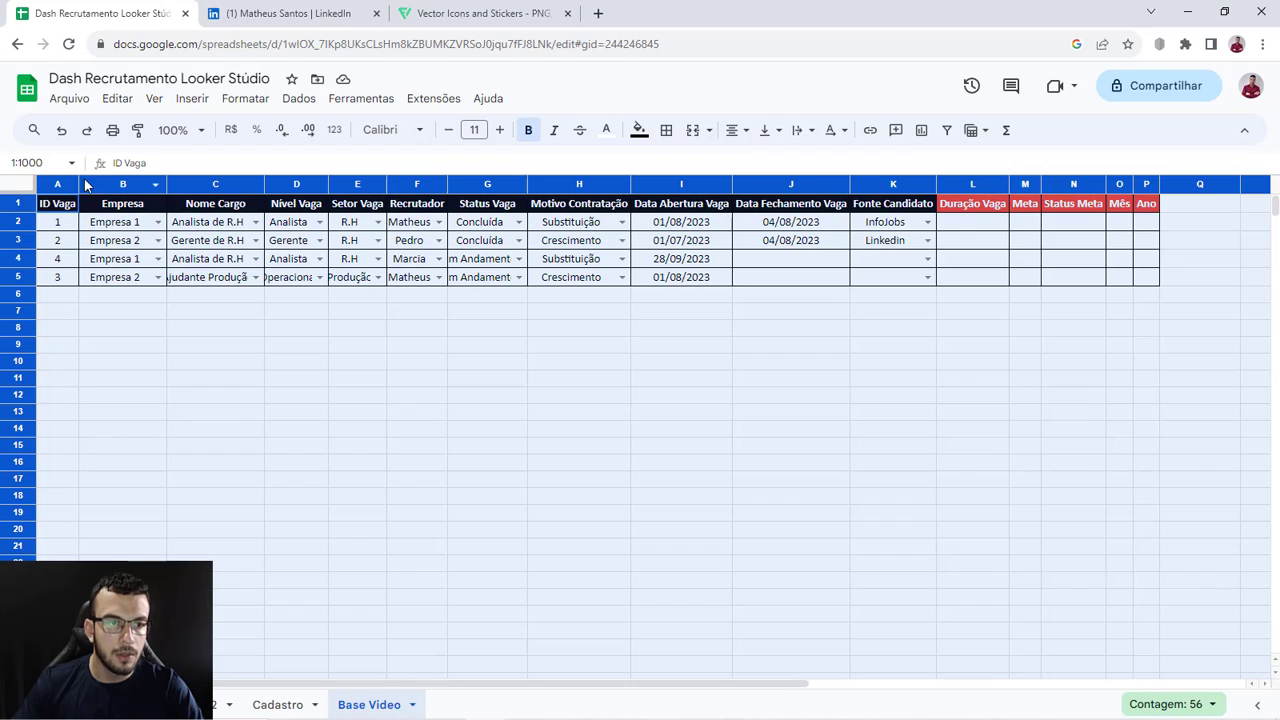
{"action": "double_click", "coordinate": [78, 182]}
{"action": "left_click", "coordinate": [375, 343]}
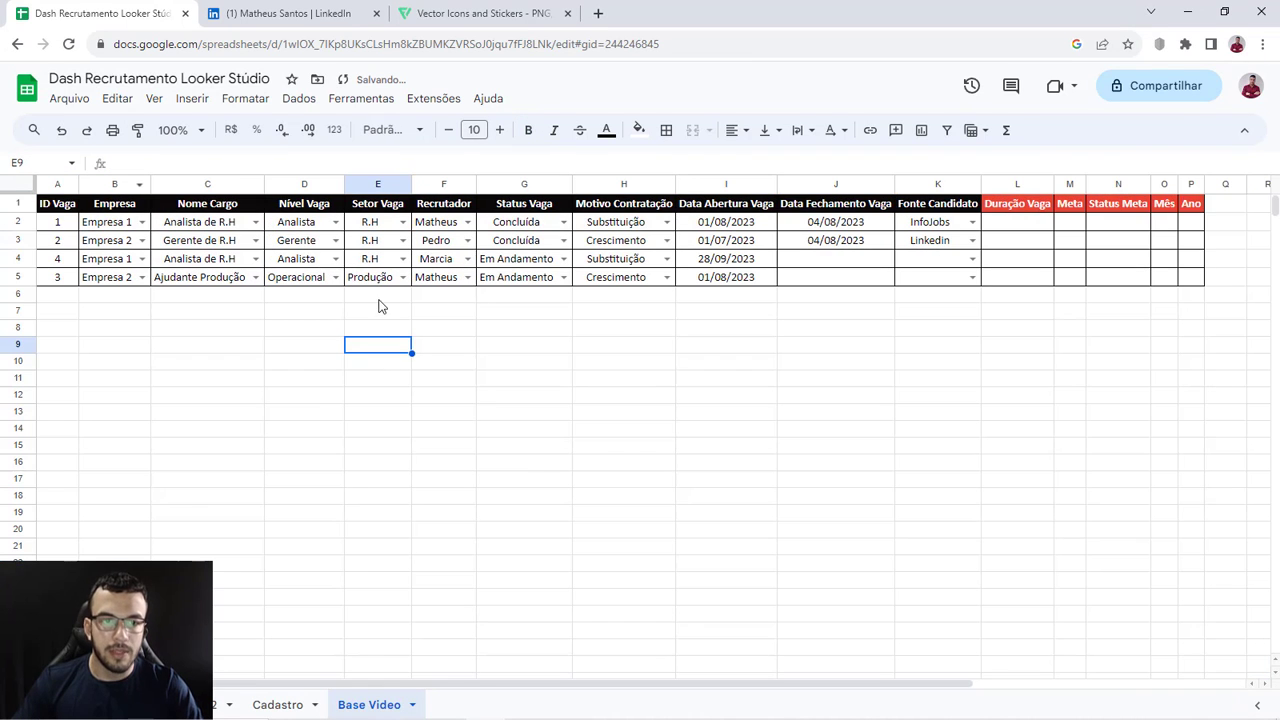
Step: Review the Nível Vaga dropdown options in cell D4 and the available data commands without changing anything
{"action": "left_click", "coordinate": [335, 259]}
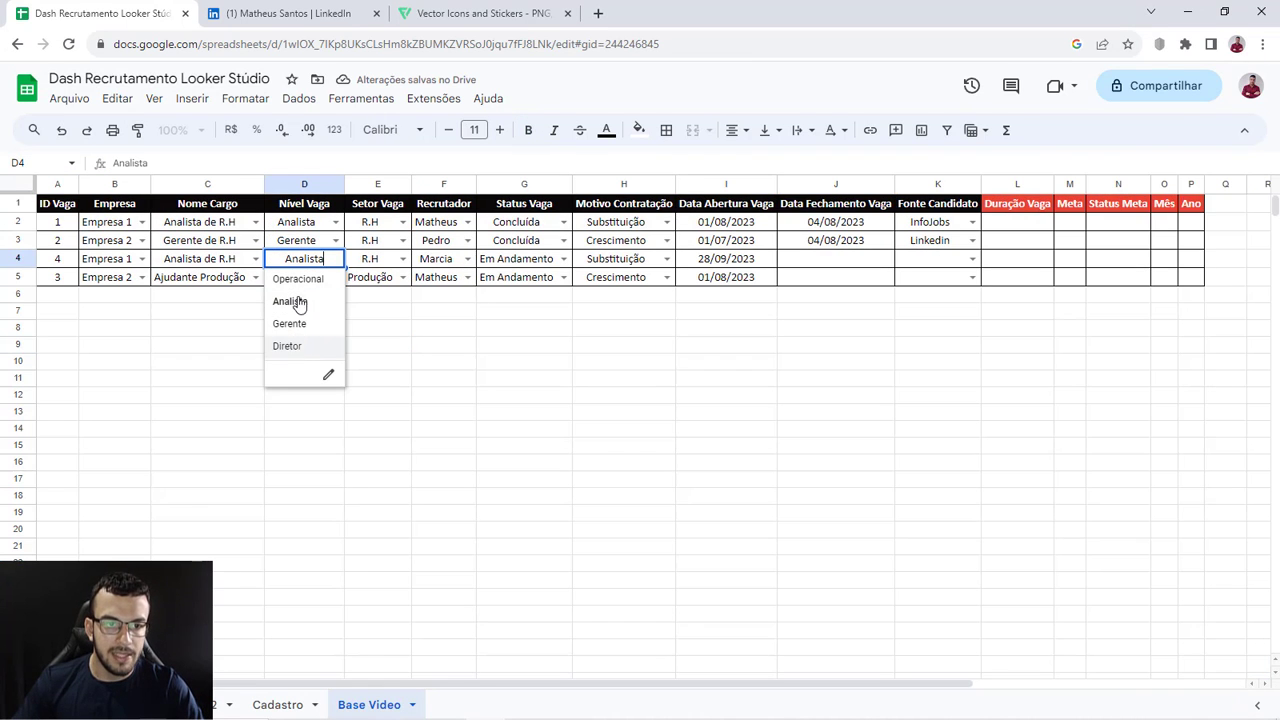
{"action": "left_click", "coordinate": [299, 98]}
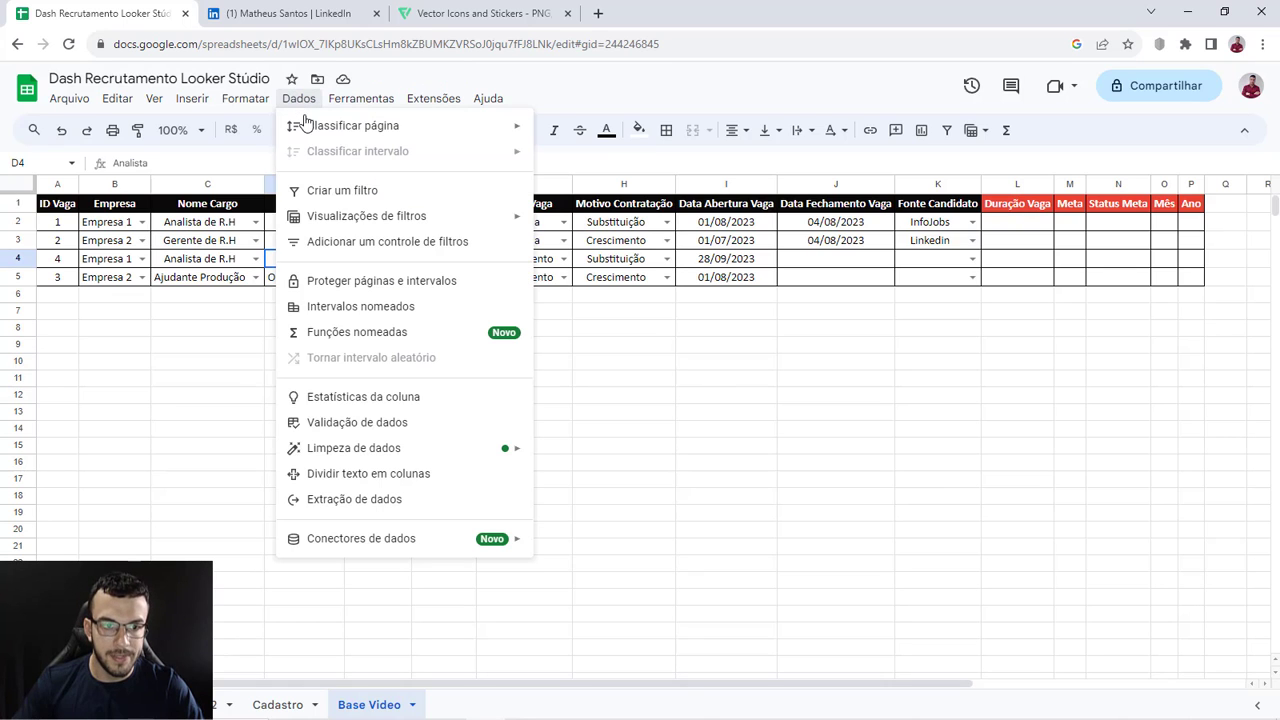
{"action": "left_click", "coordinate": [737, 356]}
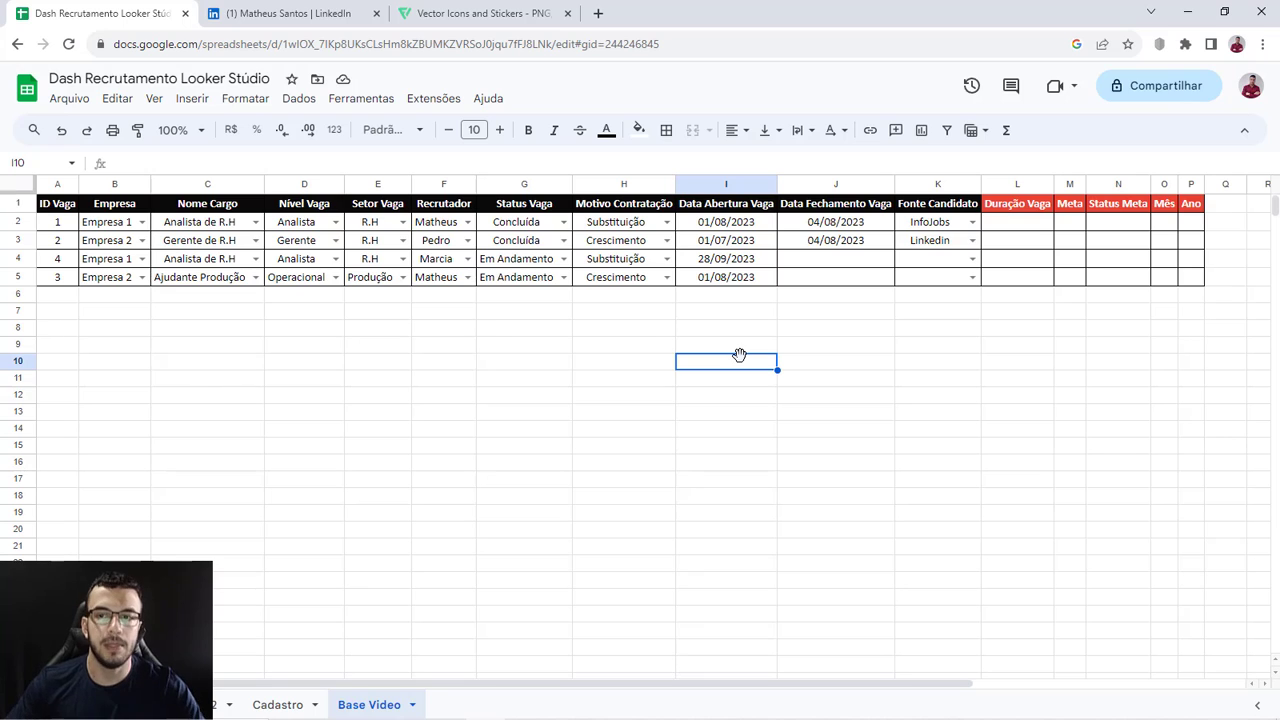
{"action": "left_click", "coordinate": [1166, 184]}
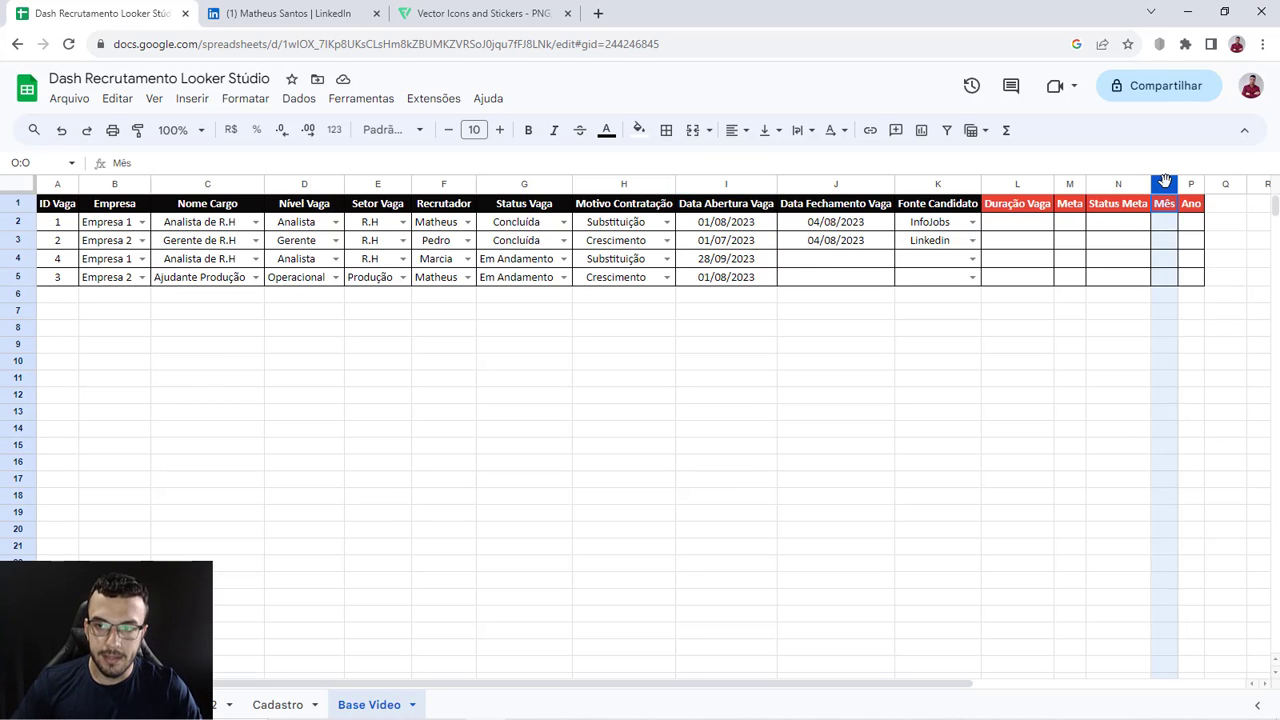
{"action": "left_click", "coordinate": [1191, 184]}
{"action": "left_click", "coordinate": [950, 388]}
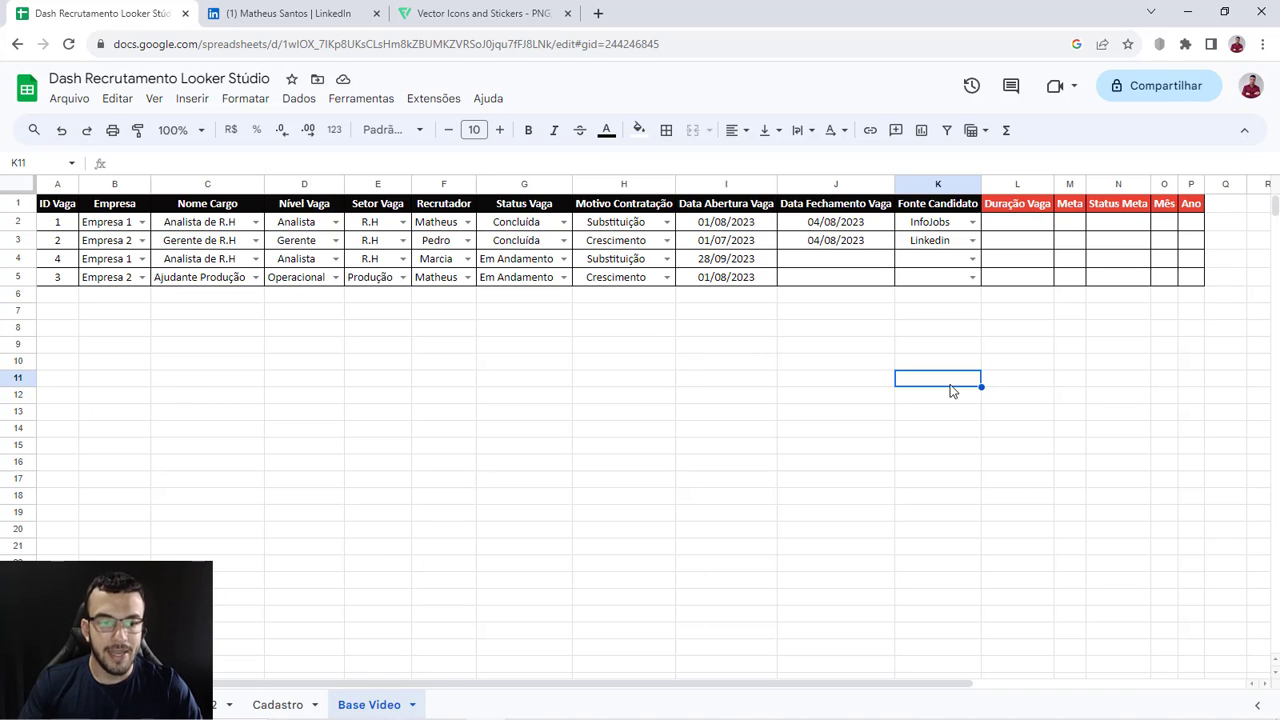
{"action": "left_click", "coordinate": [735, 185]}
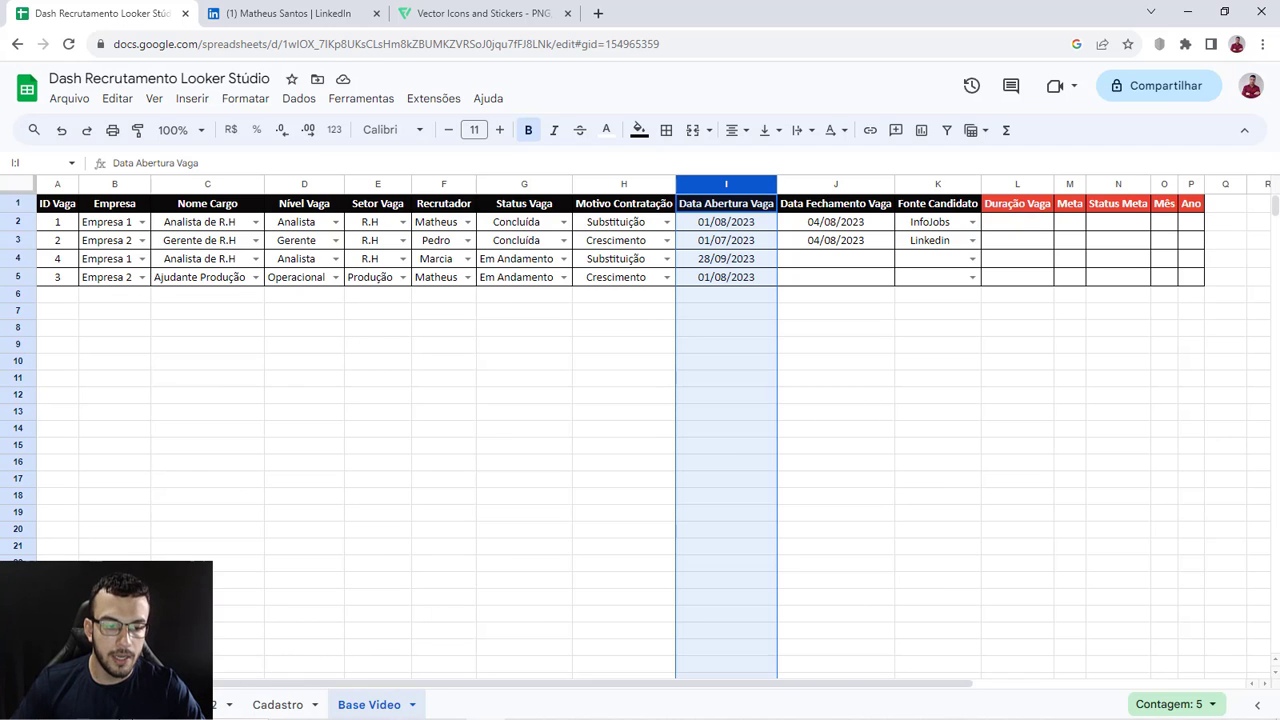
Step: Review the position charts and SLA charts on the dashboard sheet, and return to Base Video
{"action": "left_click", "coordinate": [185, 704]}
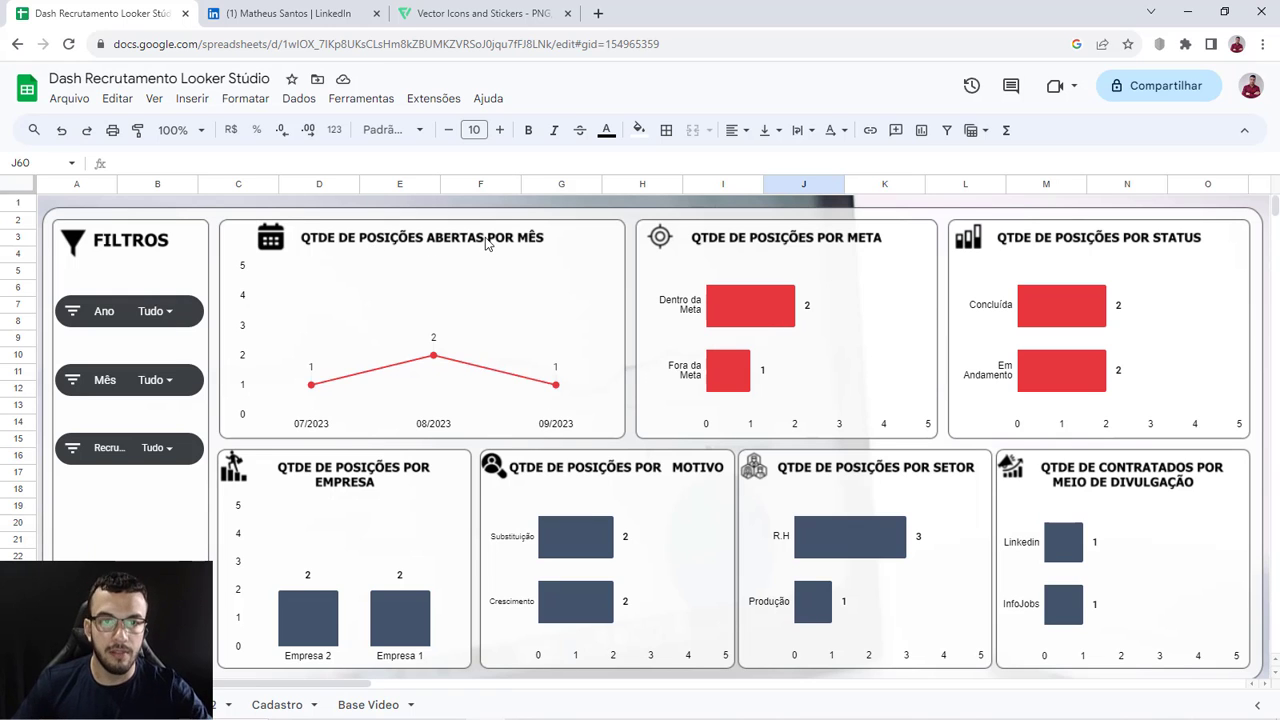
{"action": "scroll", "coordinate": [458, 533], "scroll_direction": "down", "scroll_amount": 5}
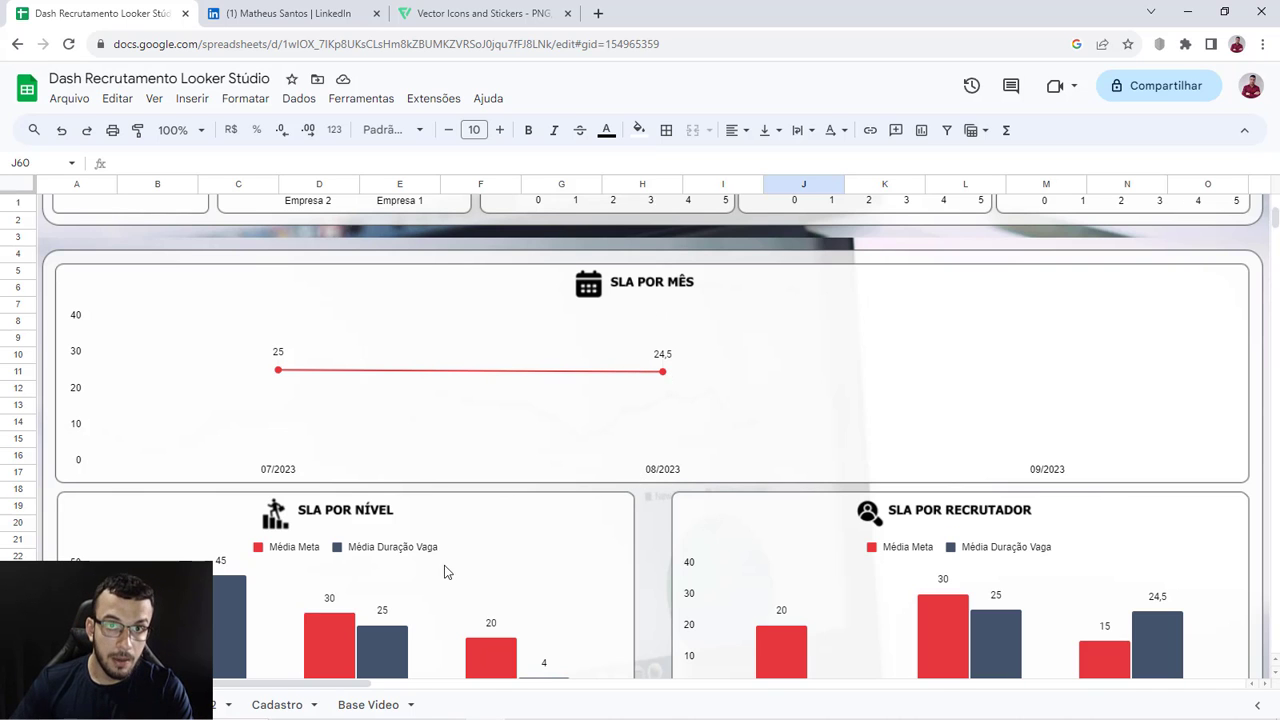
{"action": "left_click", "coordinate": [360, 705]}
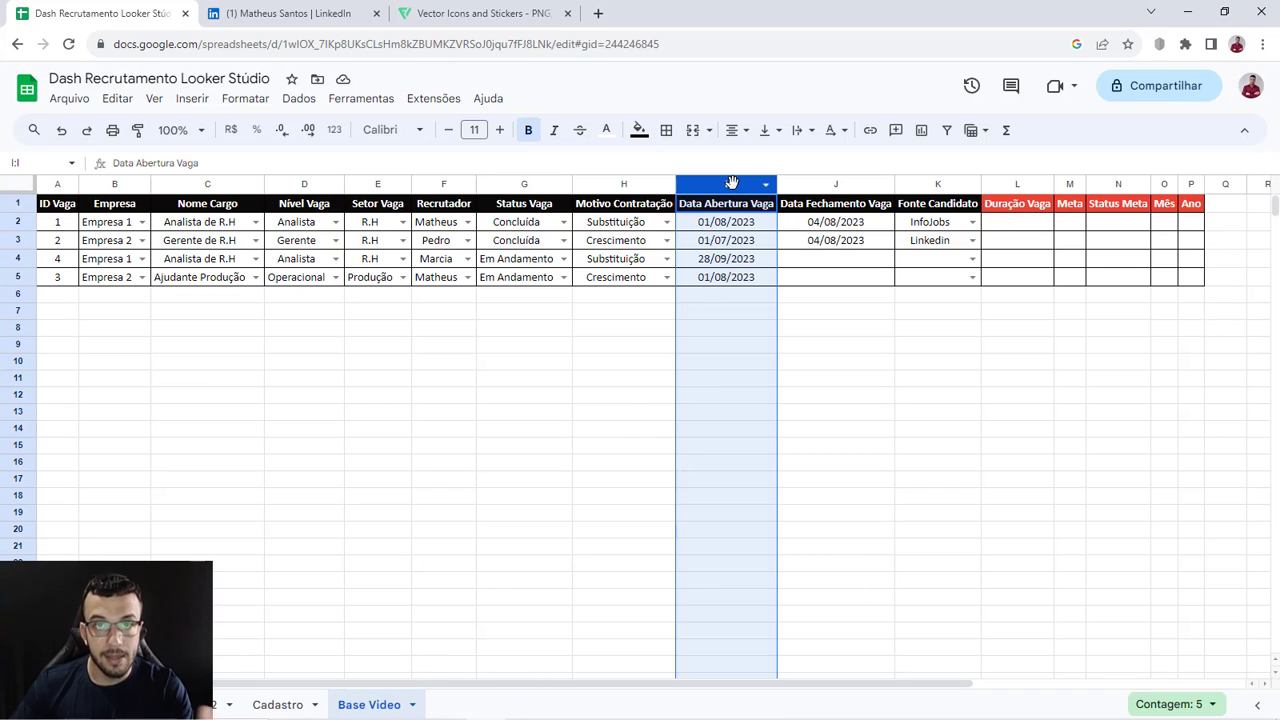
Step: Enter the formula =ANO(I2) in cell P2 to extract the year of Data Abertura Vaga
{"action": "left_click", "coordinate": [1190, 207]}
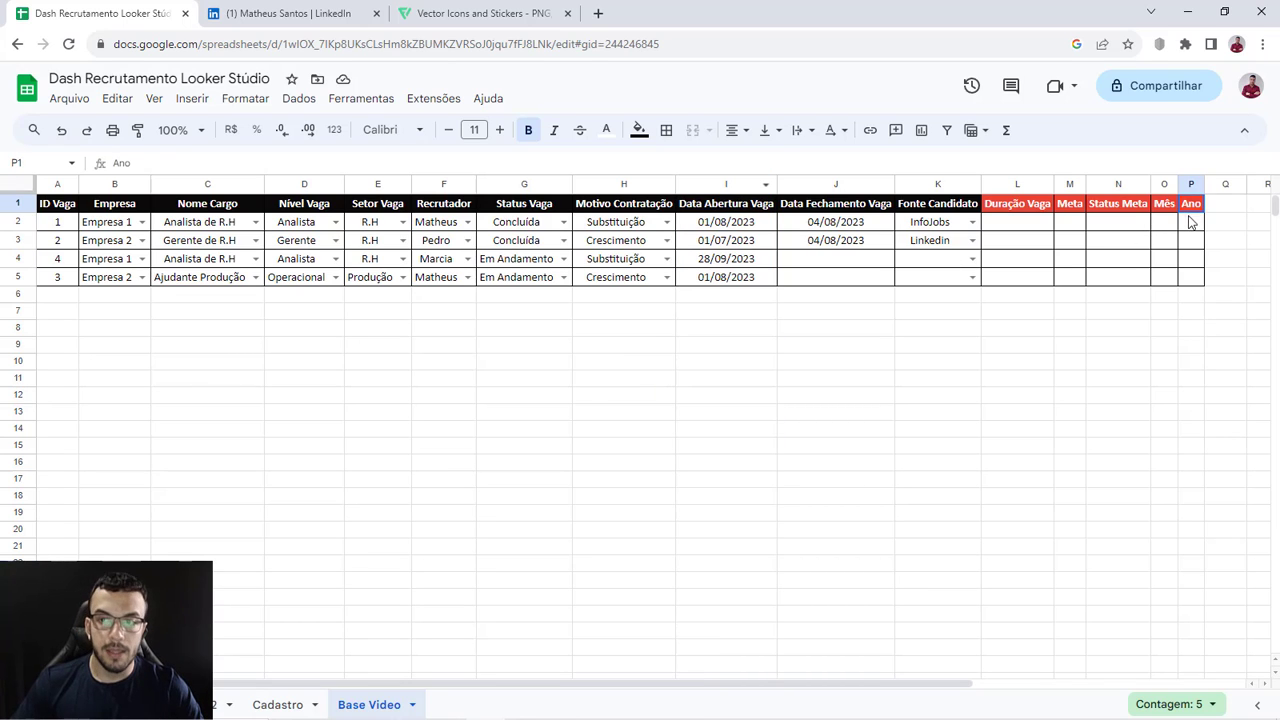
{"action": "left_click", "coordinate": [1191, 225]}
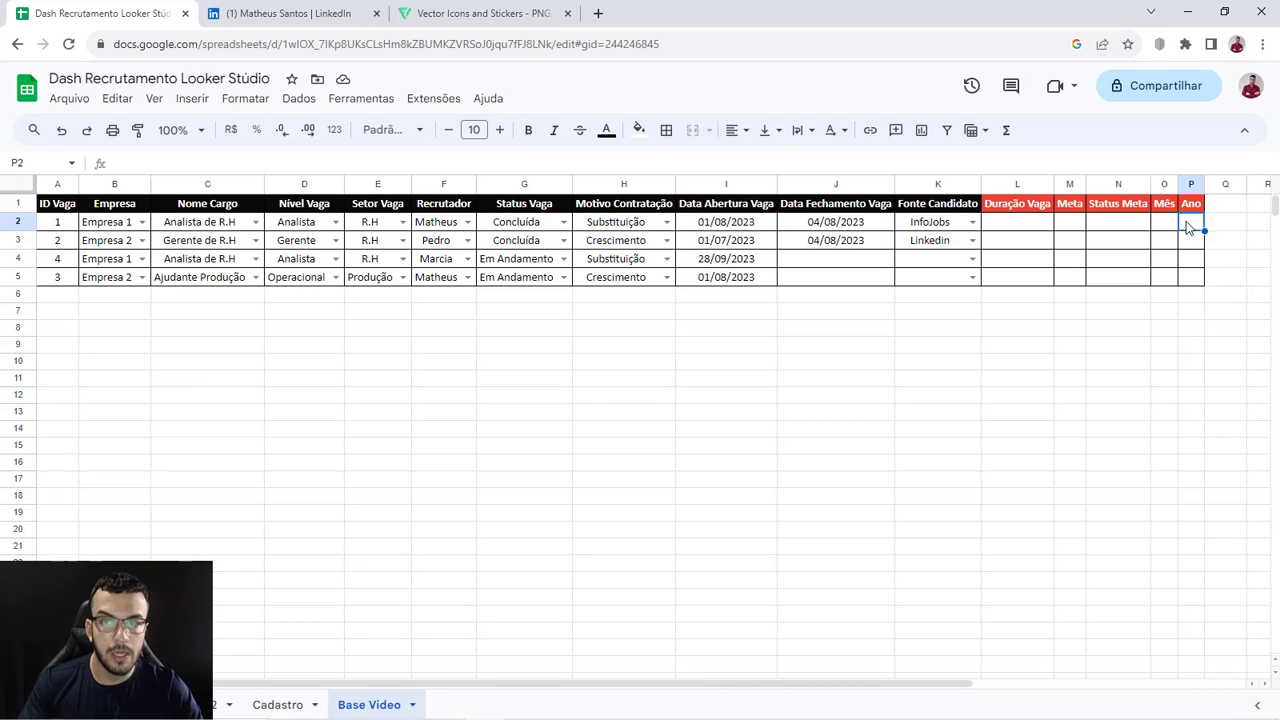
{"action": "type", "text": "=anp"}
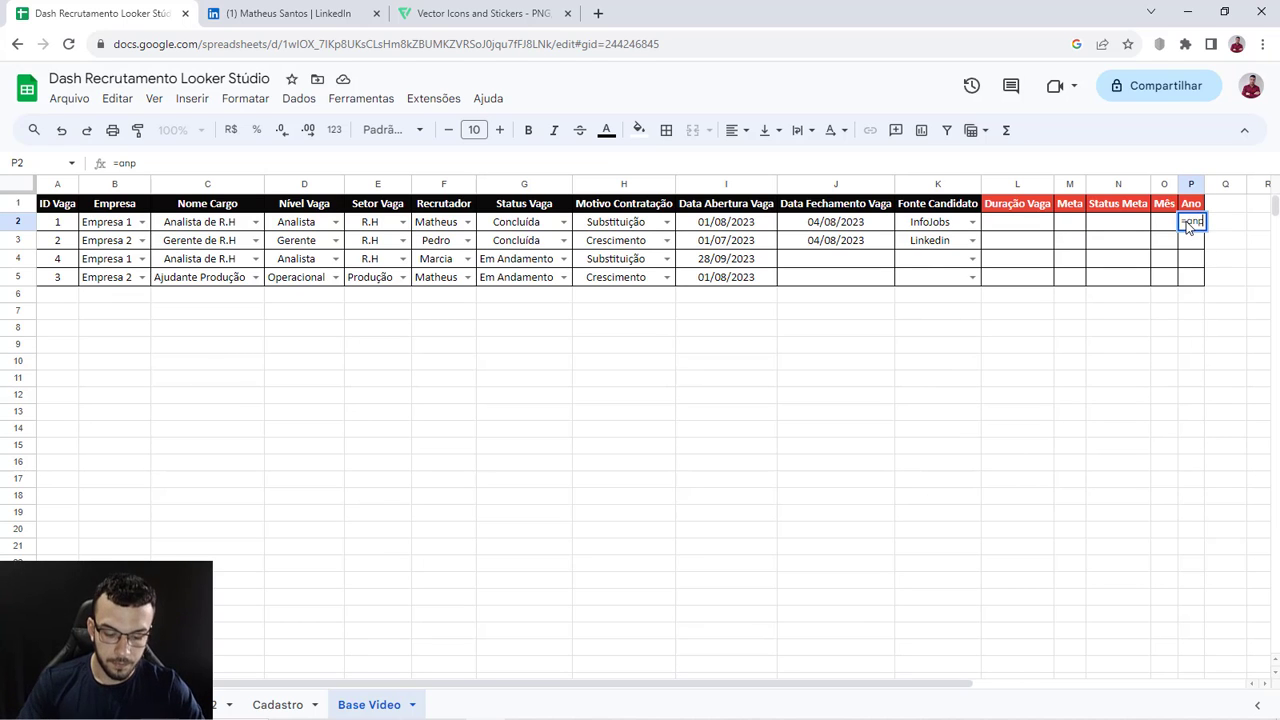
{"action": "key", "text": "BackSpace"}
{"action": "type", "text": "o"}
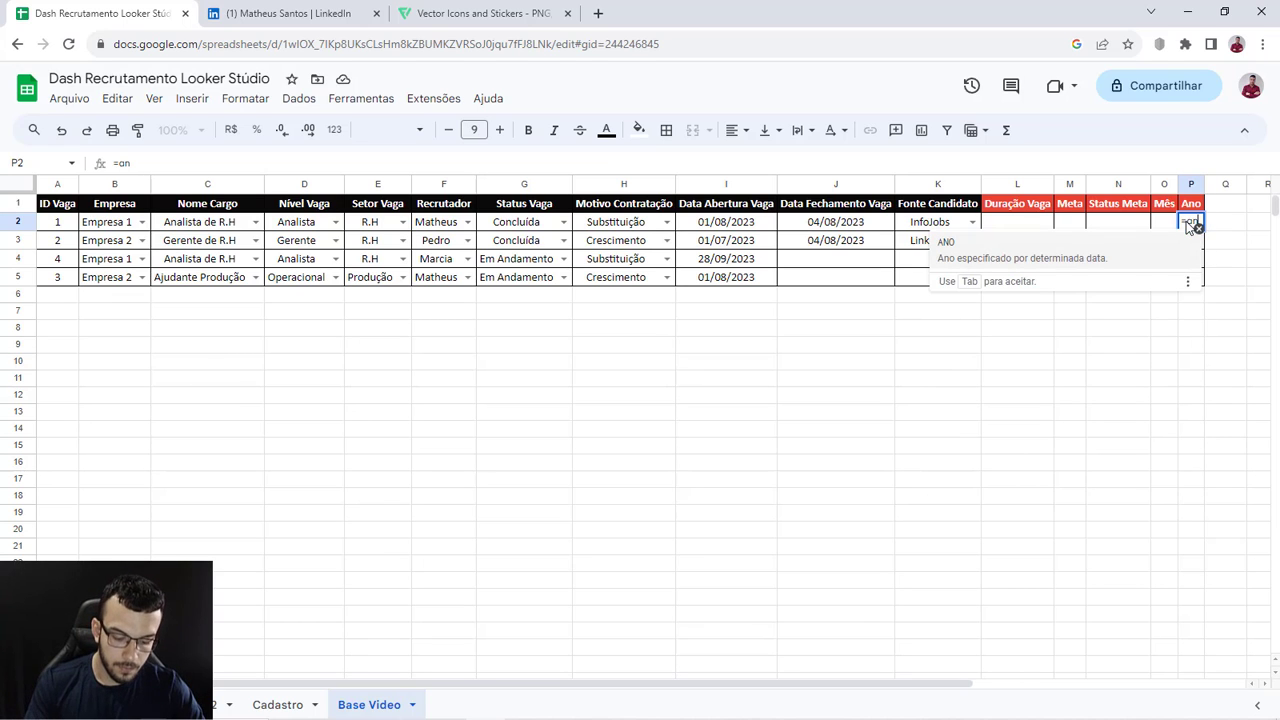
{"action": "type", "text": "("}
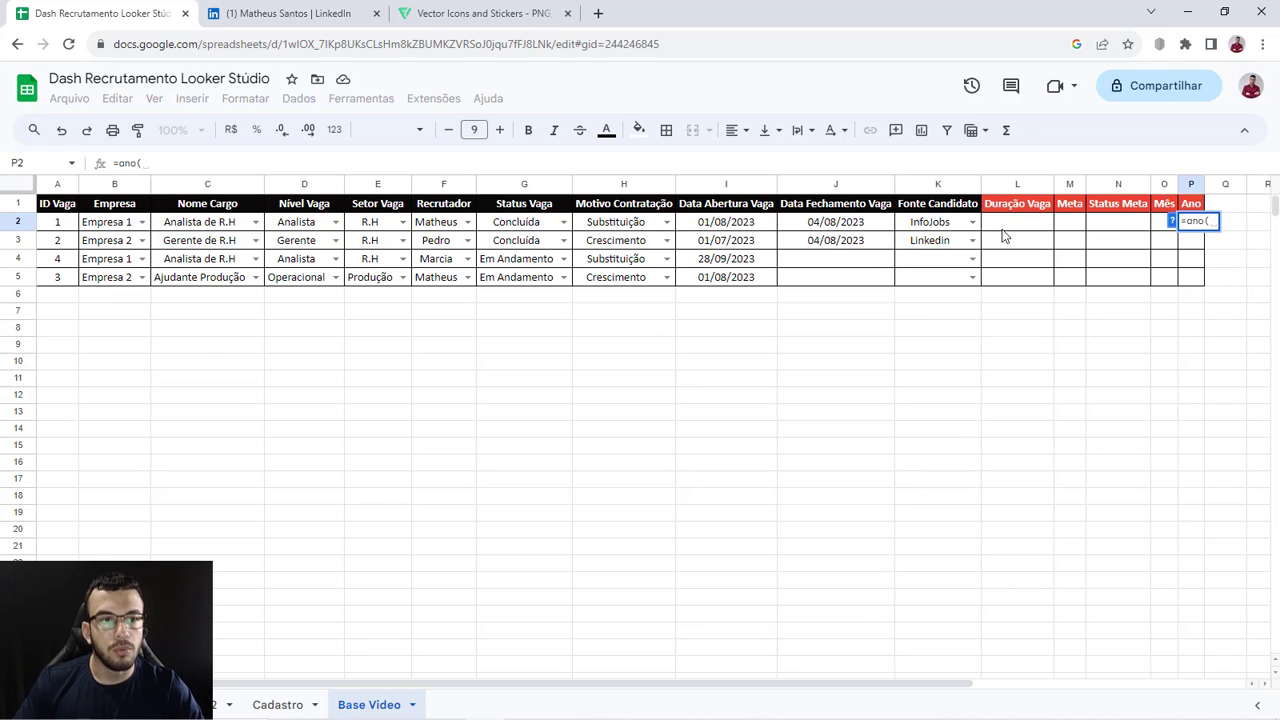
{"action": "left_click", "coordinate": [700, 222]}
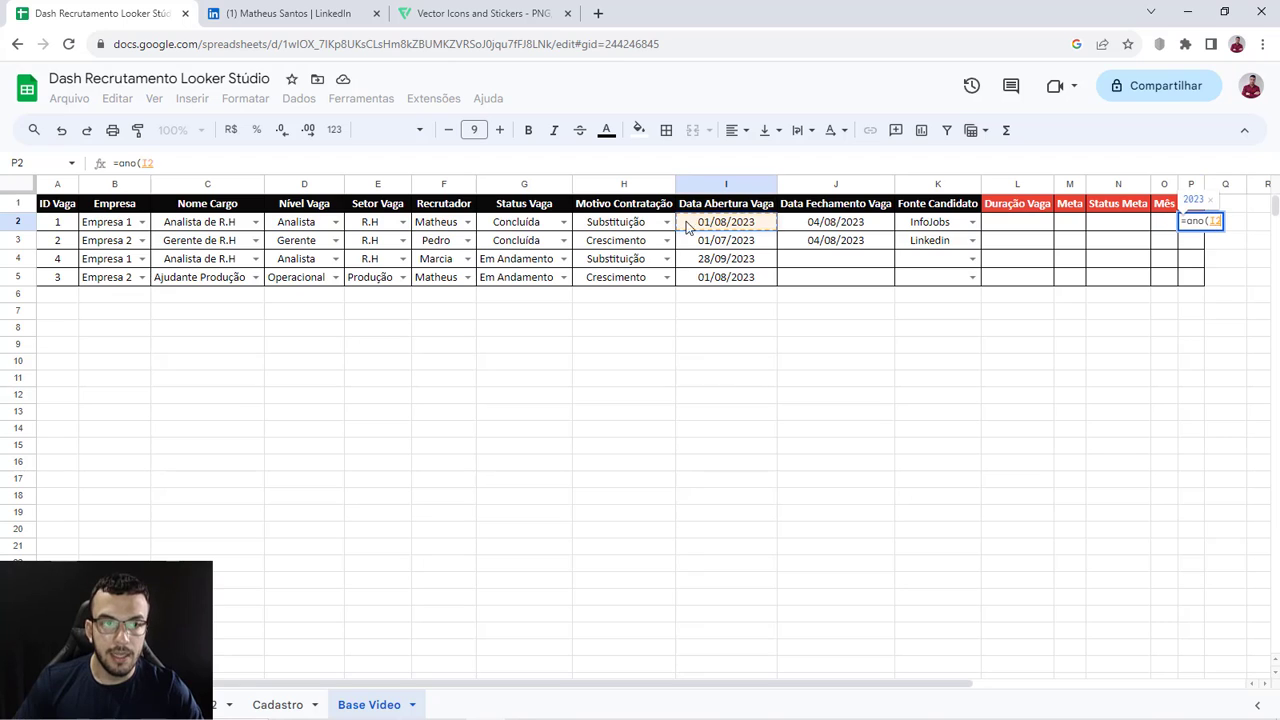
{"action": "left_click", "coordinate": [238, 160]}
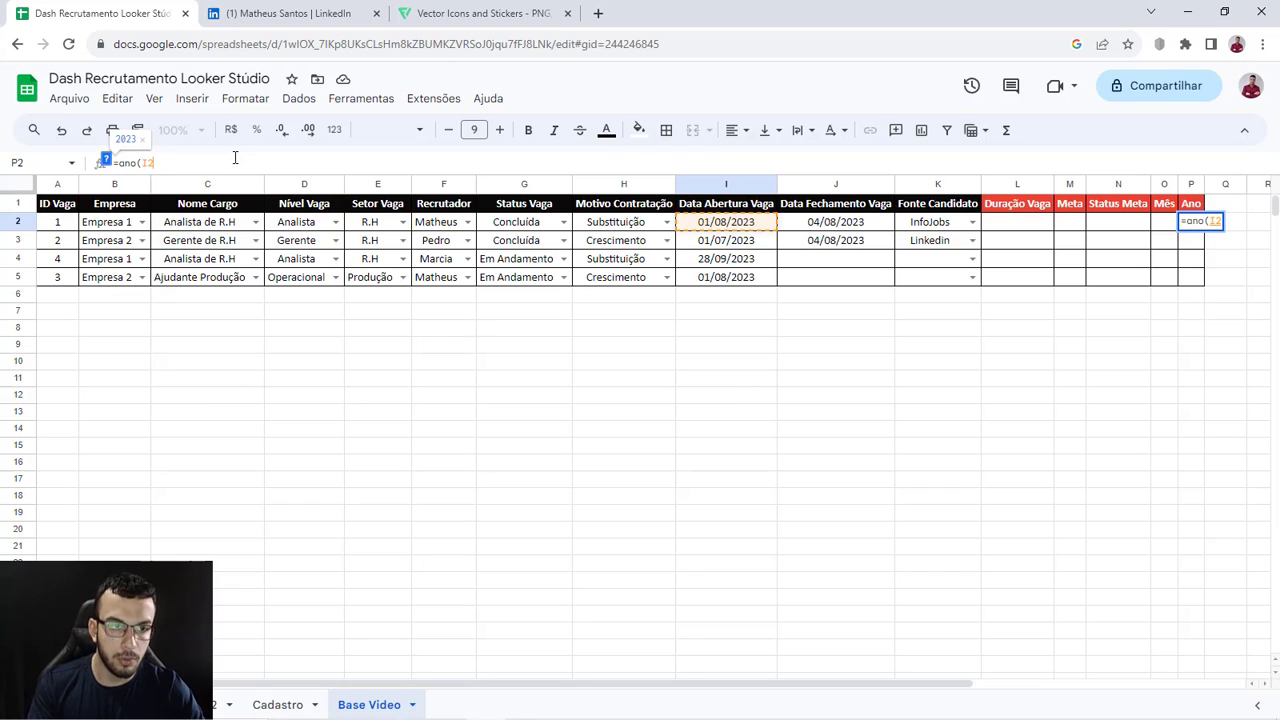
{"action": "key", "text": "Return"}
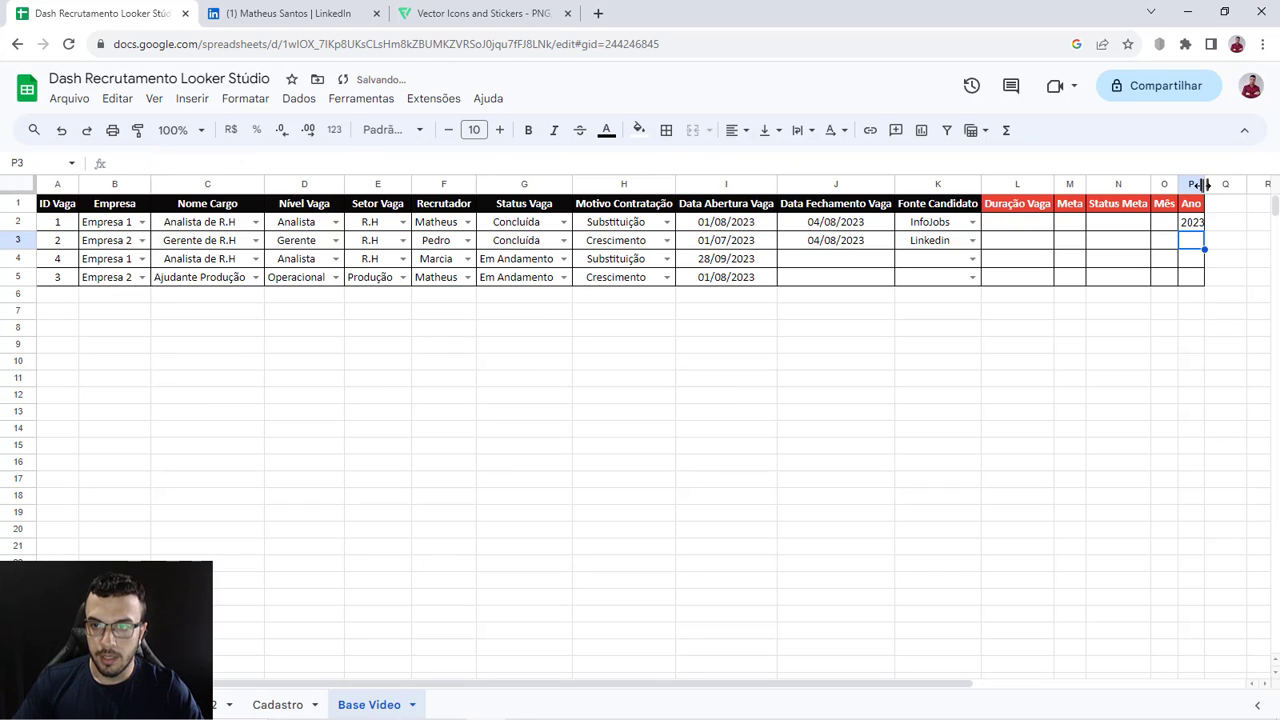
Step: Widen the Ano column slightly and copy the P2 formula down through row 5
{"action": "left_click_drag", "start_coordinate": [1204, 184], "coordinate": [1216, 184]}
{"action": "left_click", "coordinate": [1208, 223]}
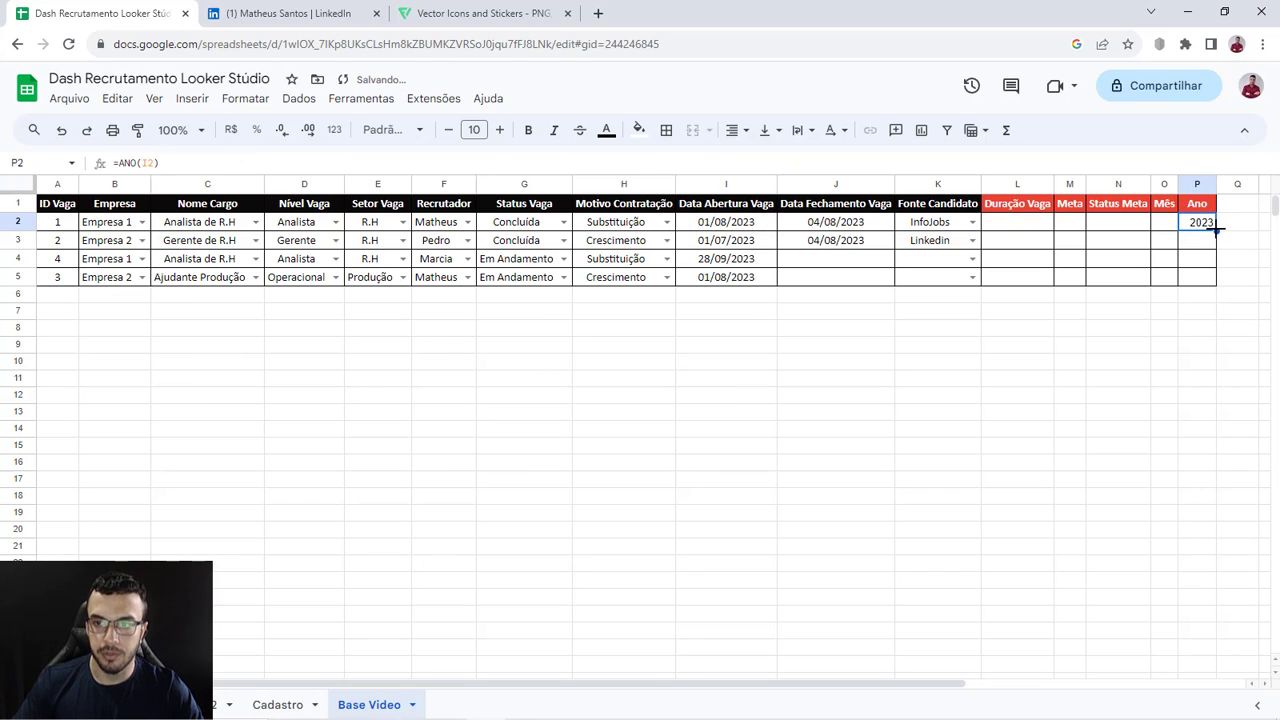
{"action": "left_click_drag", "start_coordinate": [1216, 230], "coordinate": [1212, 280]}
Step: Enter the formula =TEXTO(I2;"mm/yyyy") in cell O2 to give the month and year of Data Abertura Vaga
{"action": "left_click", "coordinate": [1163, 230]}
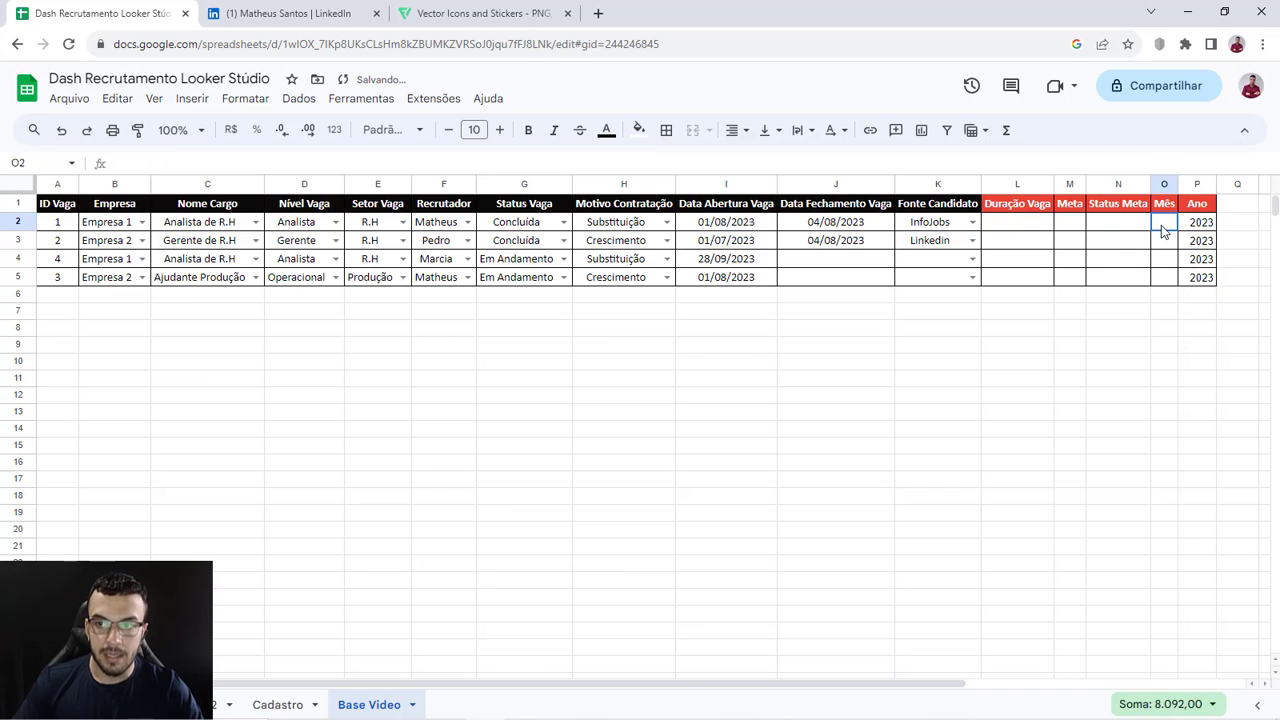
{"action": "left_click", "coordinate": [382, 160]}
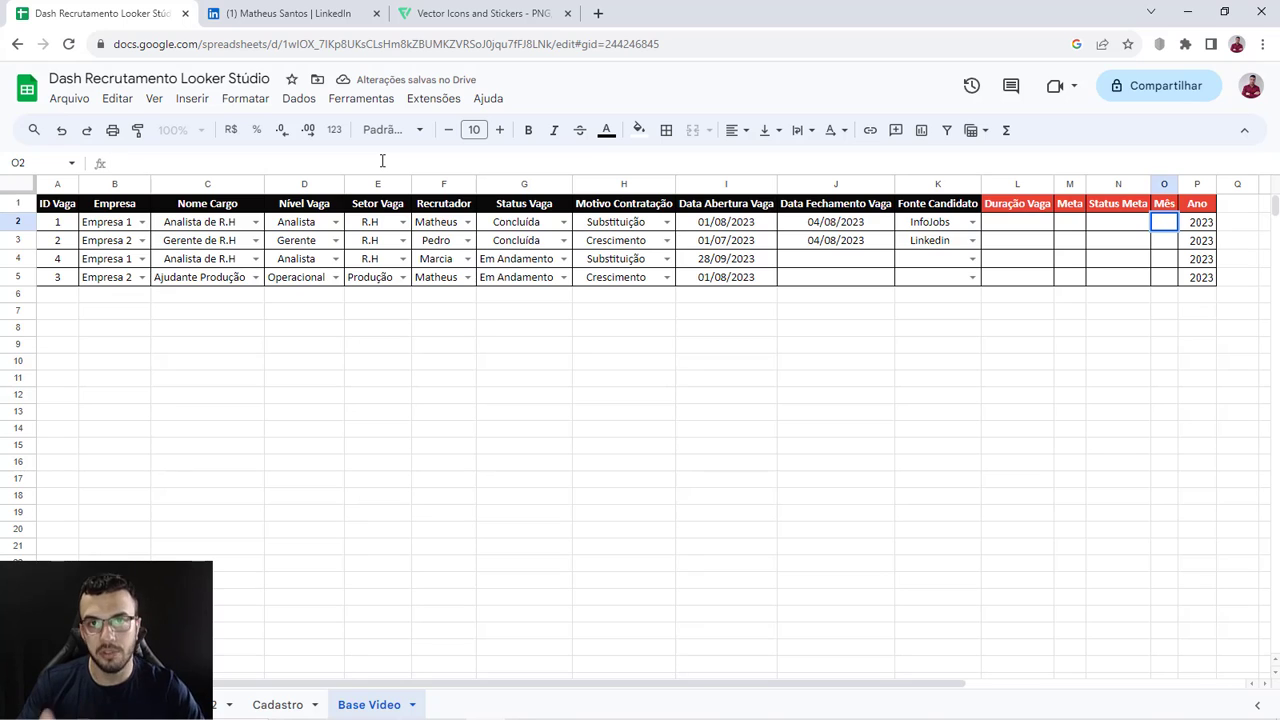
{"action": "type", "text": "=text"}
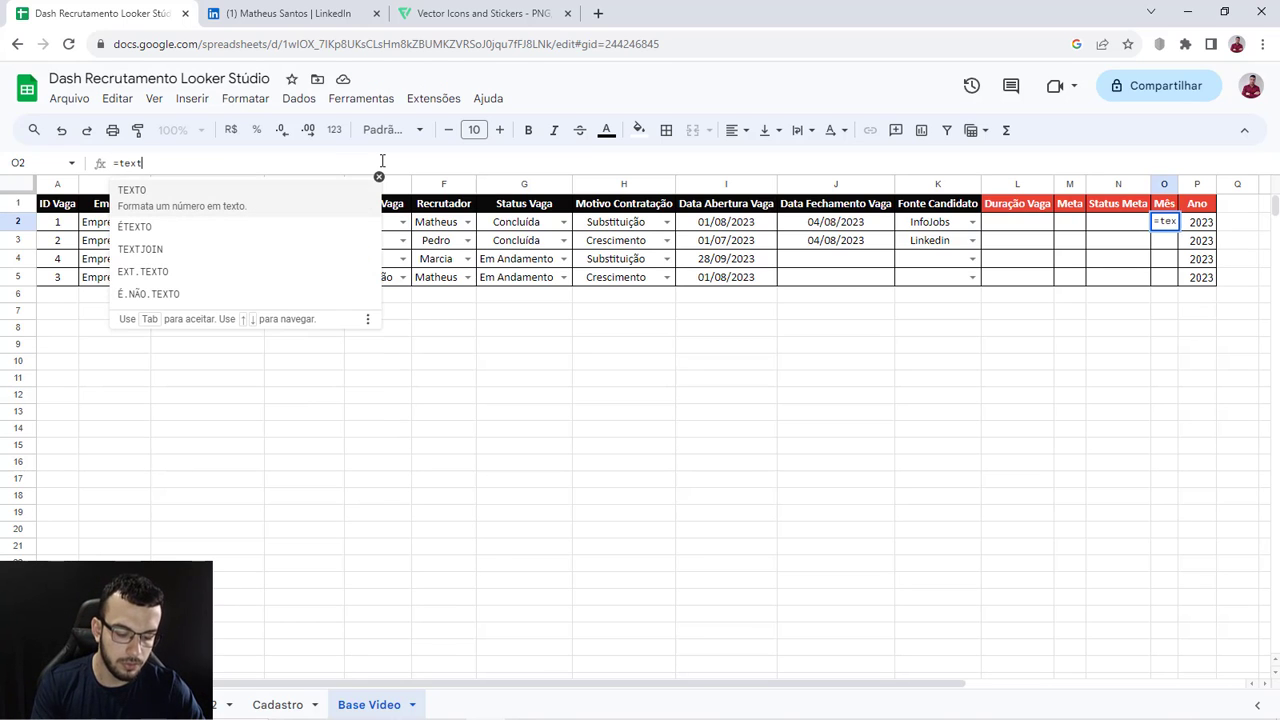
{"action": "type", "text": "o("}
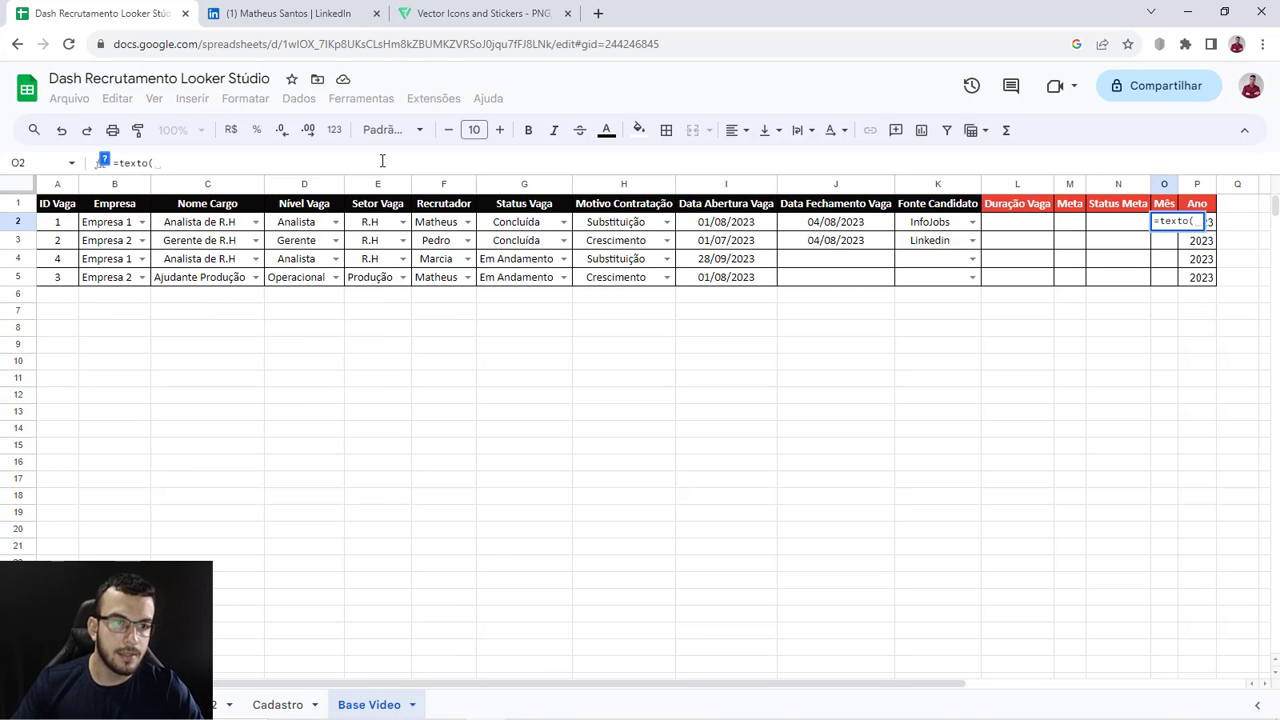
{"action": "left_click", "coordinate": [735, 230]}
{"action": "left_click", "coordinate": [196, 163]}
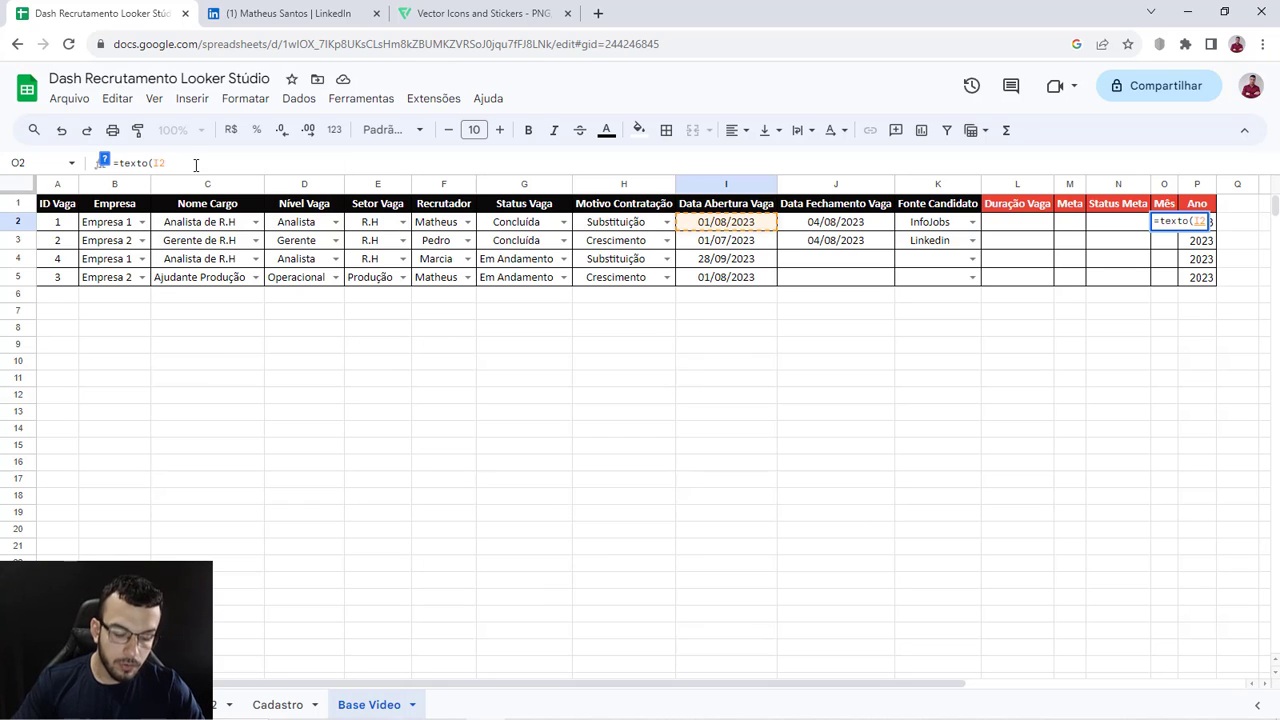
{"action": "type", "text": ";"}
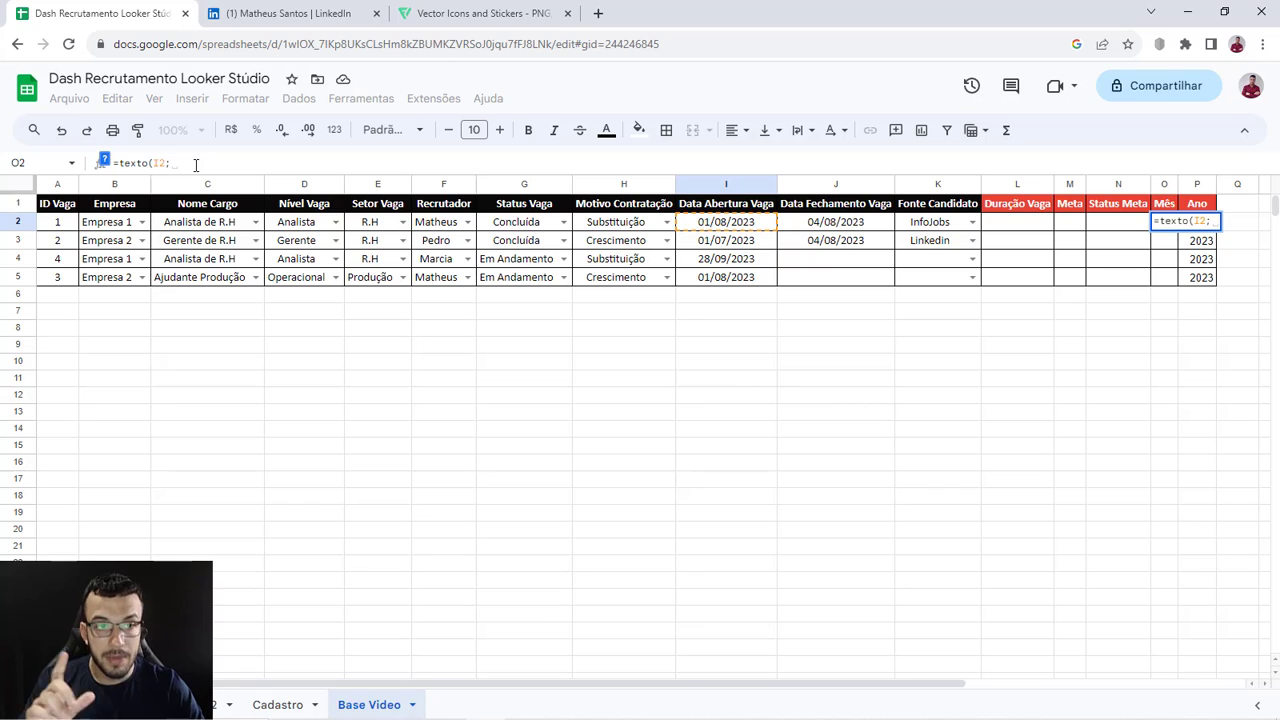
{"action": "type", "text": "\""}
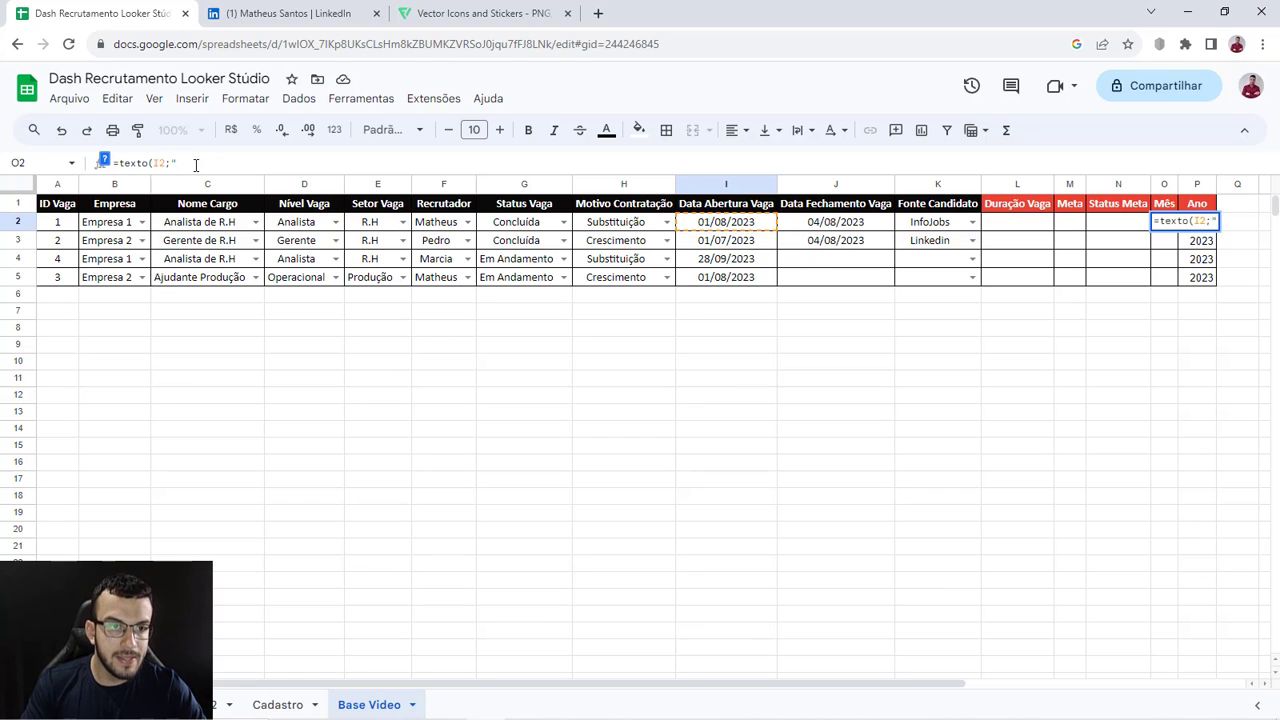
{"action": "type", "text": "mm/"}
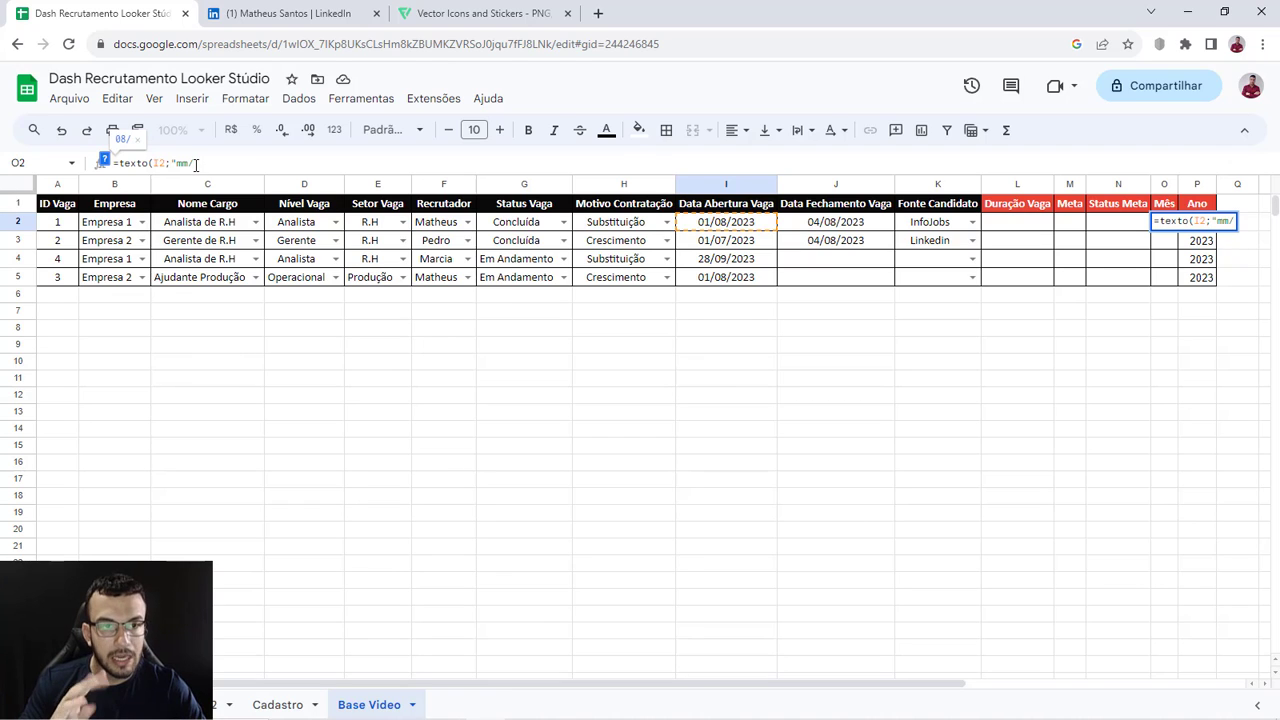
{"action": "type", "text": "y"}
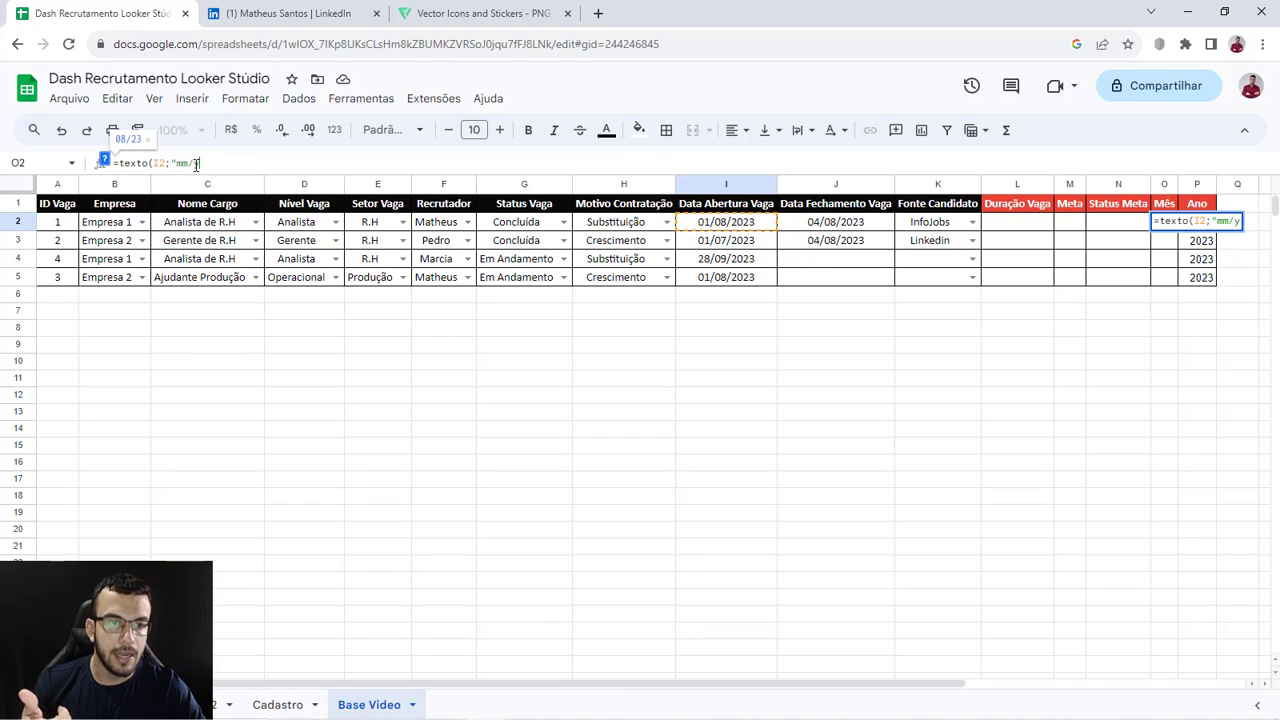
{"action": "type", "text": "yyy"}
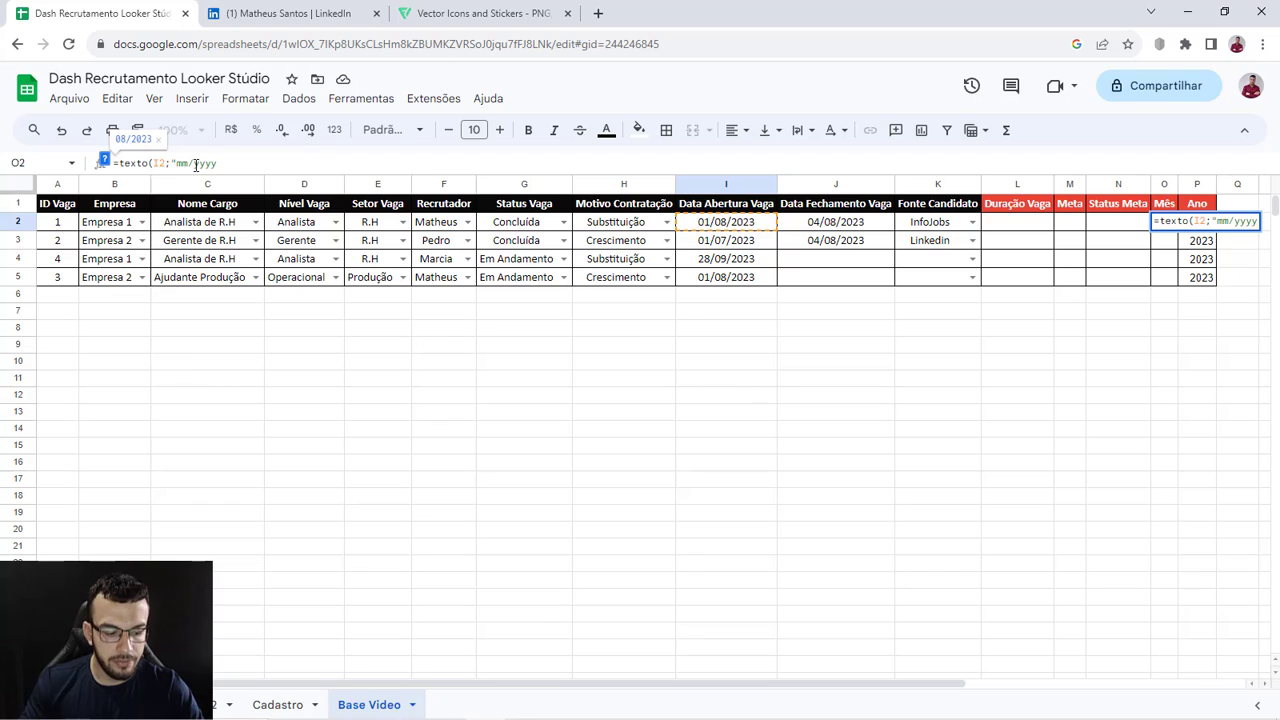
{"action": "type", "text": "\")"}
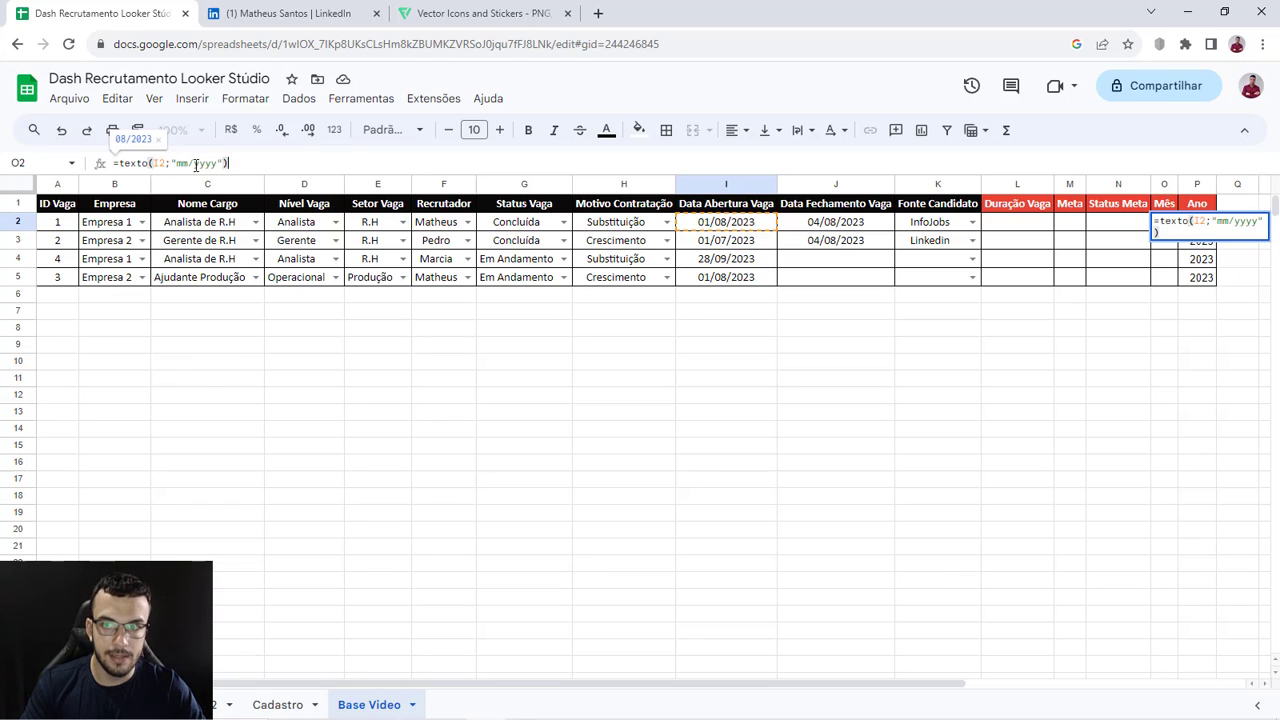
{"action": "key", "text": "Return"}
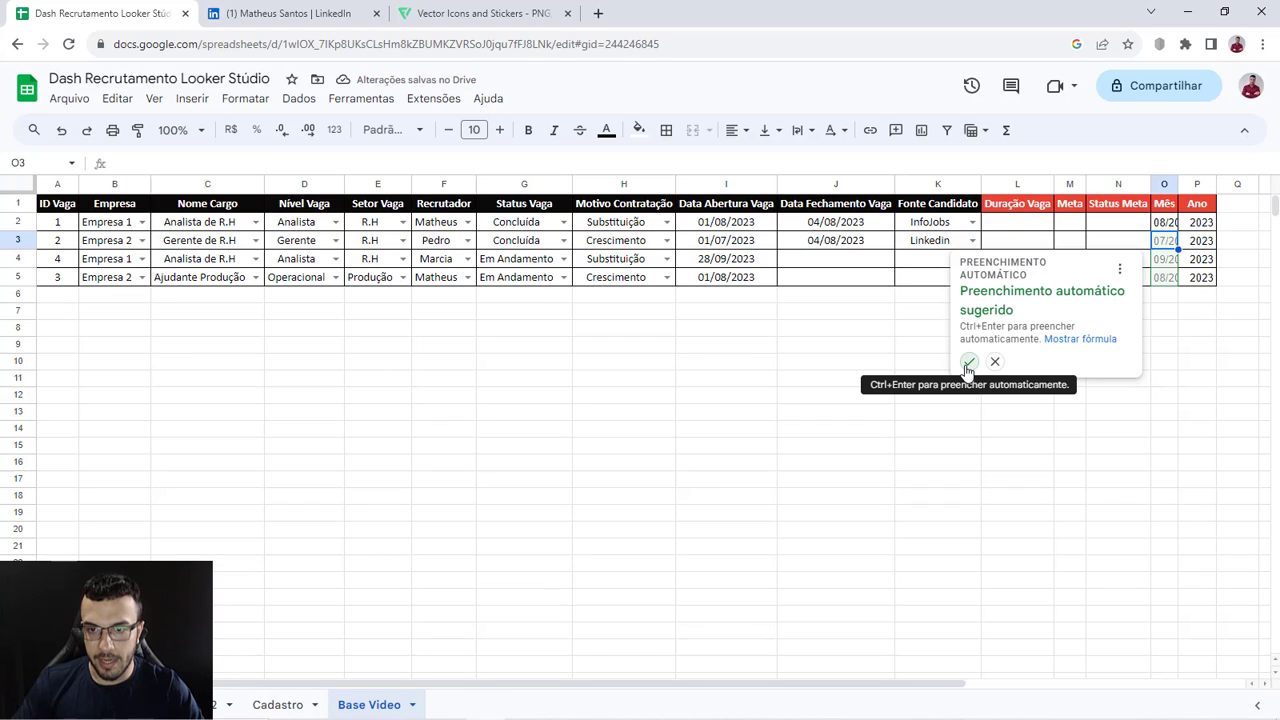
Step: Accept the suggested autofill for the remaining Mês rows and auto-fit the column's width
{"action": "left_click", "coordinate": [968, 363]}
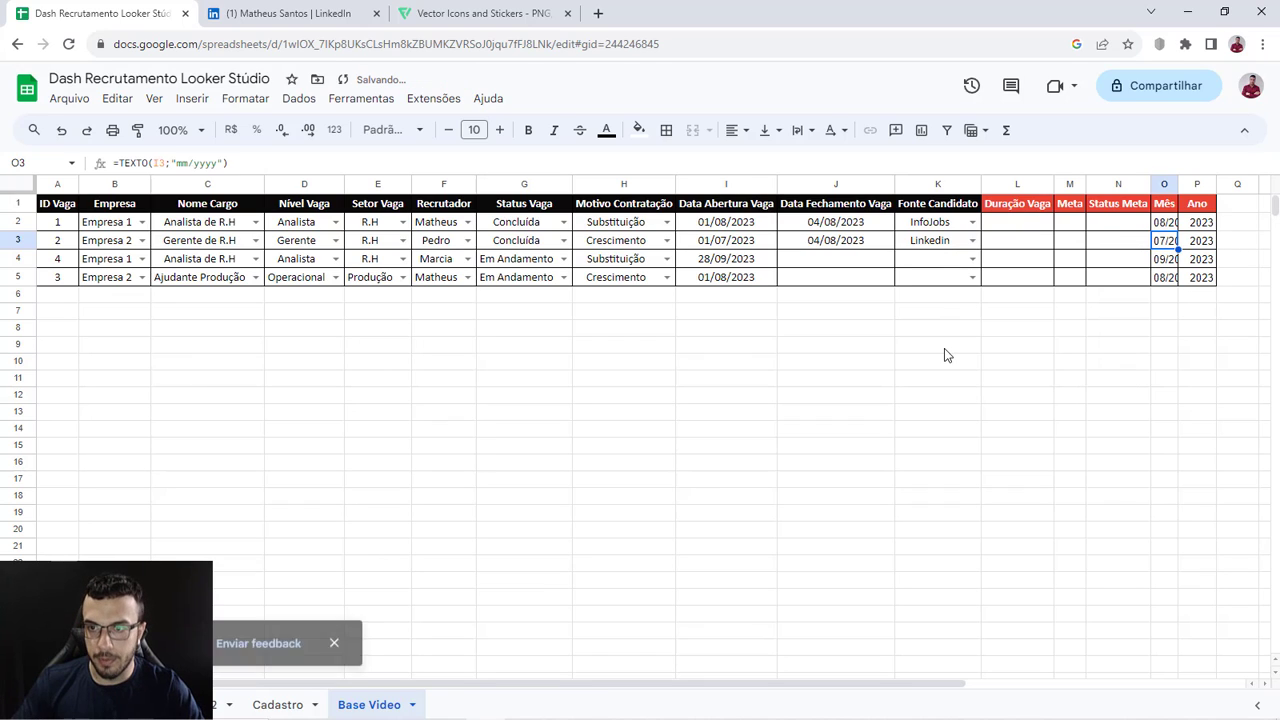
{"action": "left_click_drag", "start_coordinate": [1180, 185], "coordinate": [1180, 185]}
{"action": "double_click", "coordinate": [1180, 185]}
Step: Check the Mês formulas in O2:O5 against the dates in Data Abertura Vaga
{"action": "left_click", "coordinate": [1182, 229]}
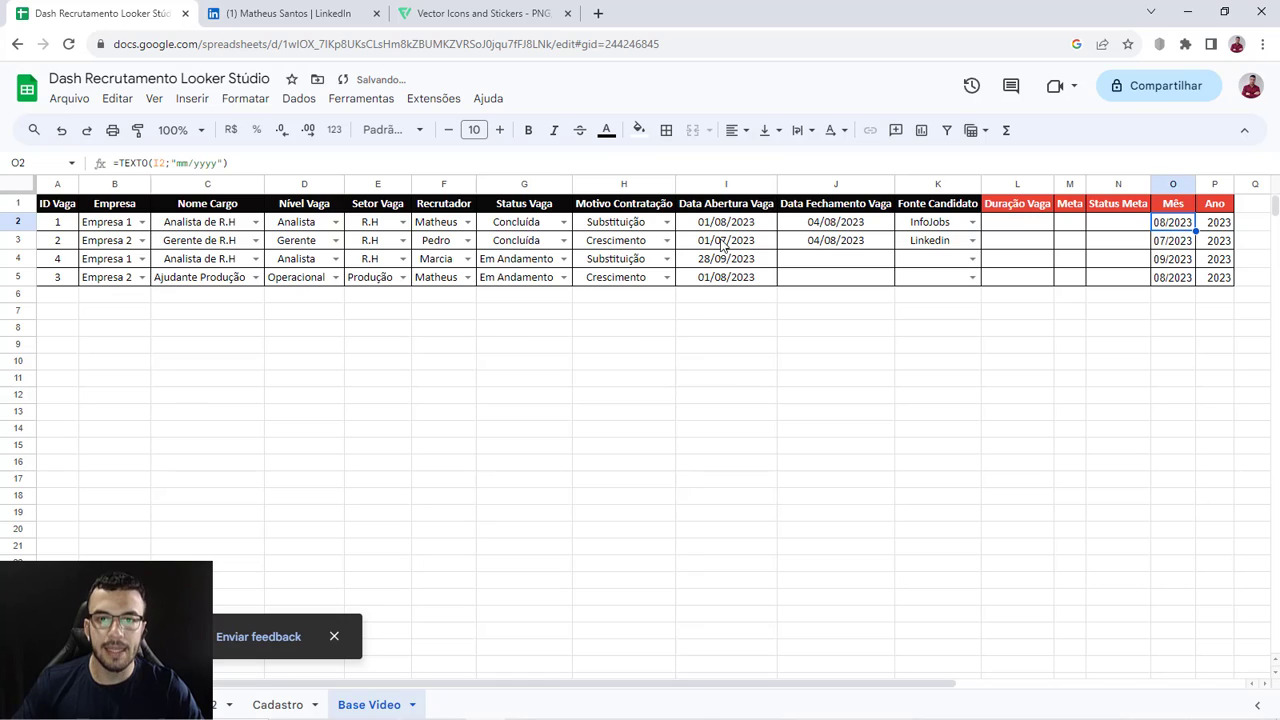
{"action": "left_click", "coordinate": [733, 228]}
{"action": "left_click", "coordinate": [1184, 224]}
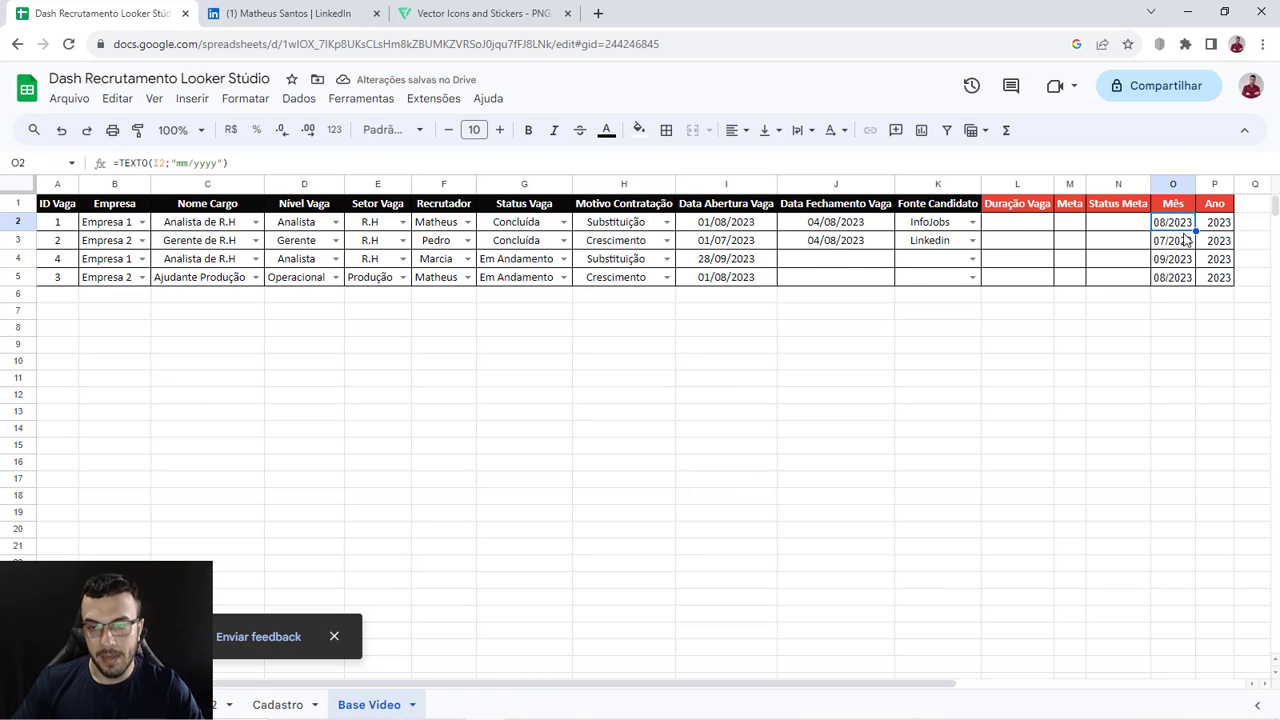
{"action": "left_click", "coordinate": [1186, 243]}
{"action": "left_click", "coordinate": [1186, 259]}
{"action": "left_click", "coordinate": [1184, 280]}
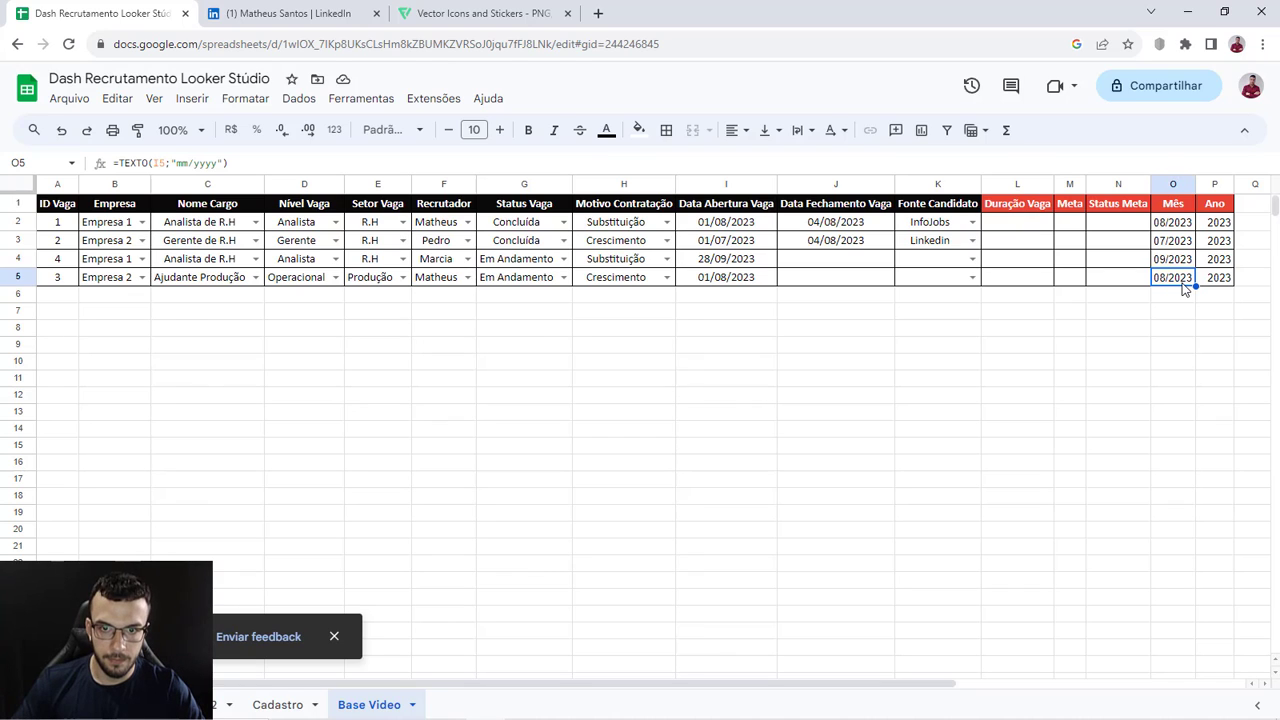
{"action": "left_click_drag", "start_coordinate": [1079, 224], "coordinate": [1074, 285]}
{"action": "left_click", "coordinate": [1072, 224]}
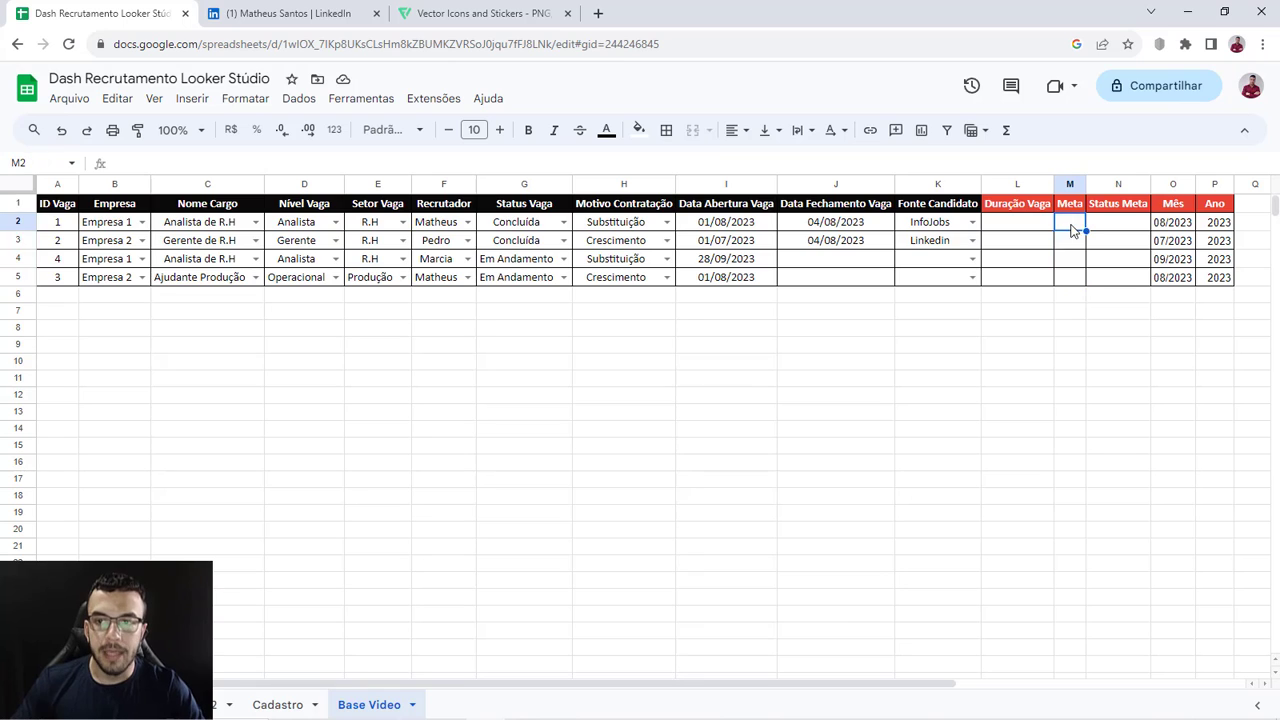
{"action": "left_click", "coordinate": [1072, 241]}
{"action": "left_click", "coordinate": [1072, 259]}
{"action": "left_click", "coordinate": [1070, 278]}
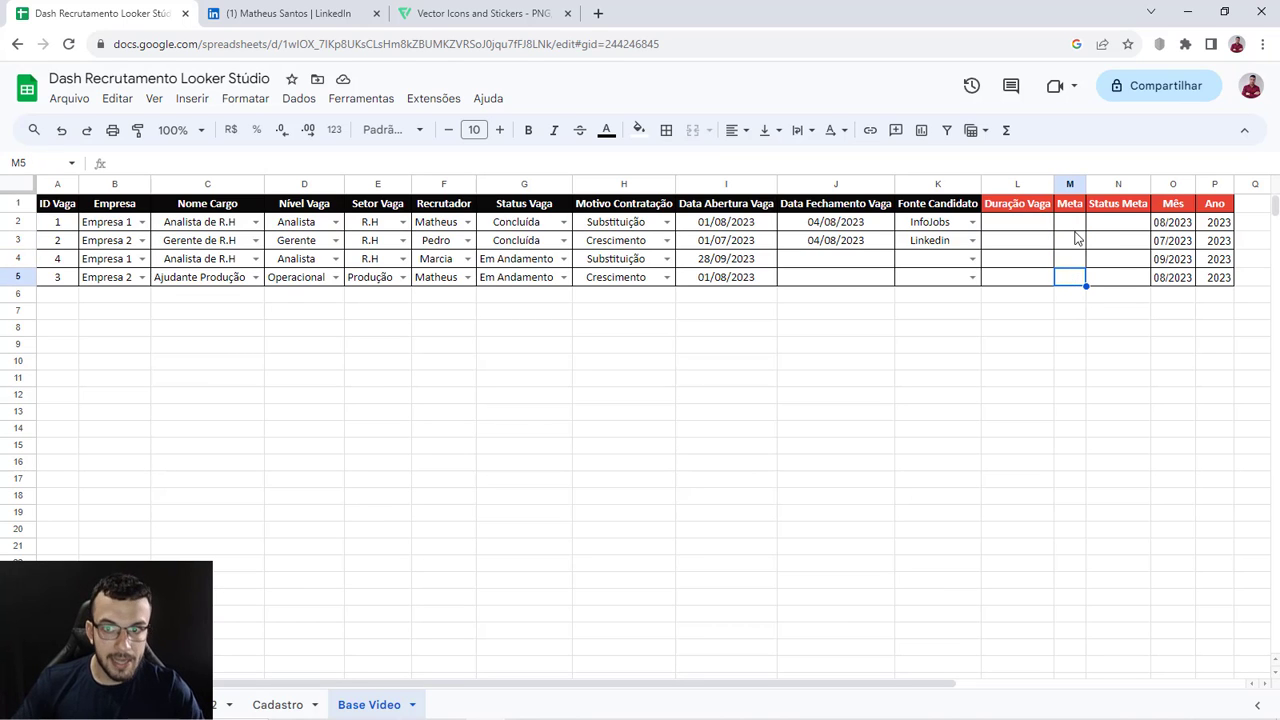
{"action": "right_click", "coordinate": [1070, 185]}
{"action": "left_click", "coordinate": [989, 314]}
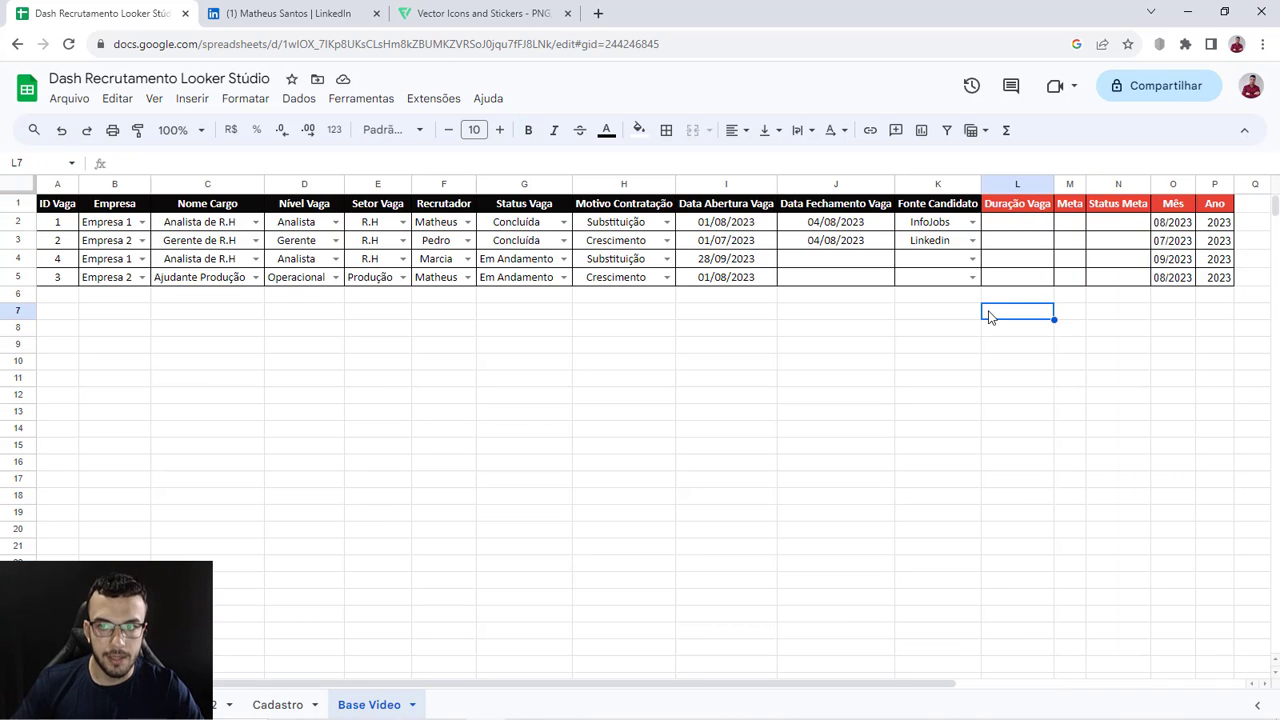
{"action": "right_click", "coordinate": [1062, 183]}
{"action": "left_click", "coordinate": [1072, 188]}
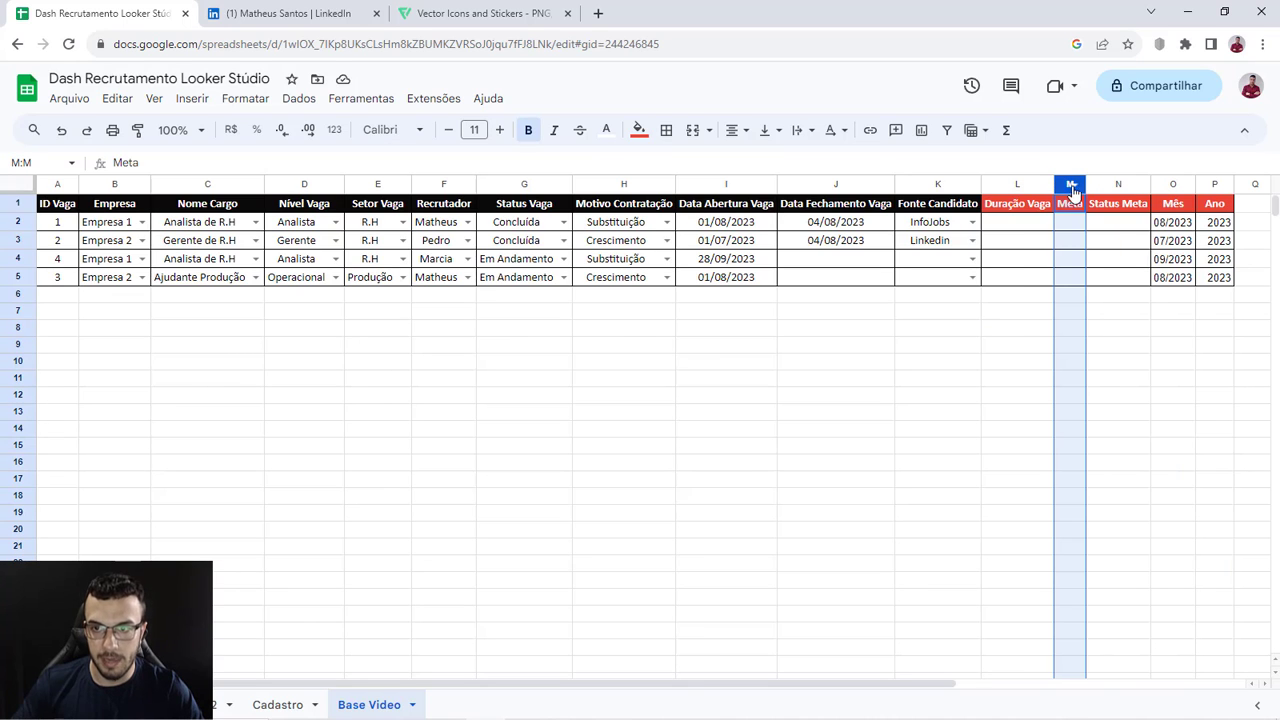
{"action": "left_click", "coordinate": [1094, 186], "text": "ctrl"}
{"action": "left_click", "coordinate": [1012, 345]}
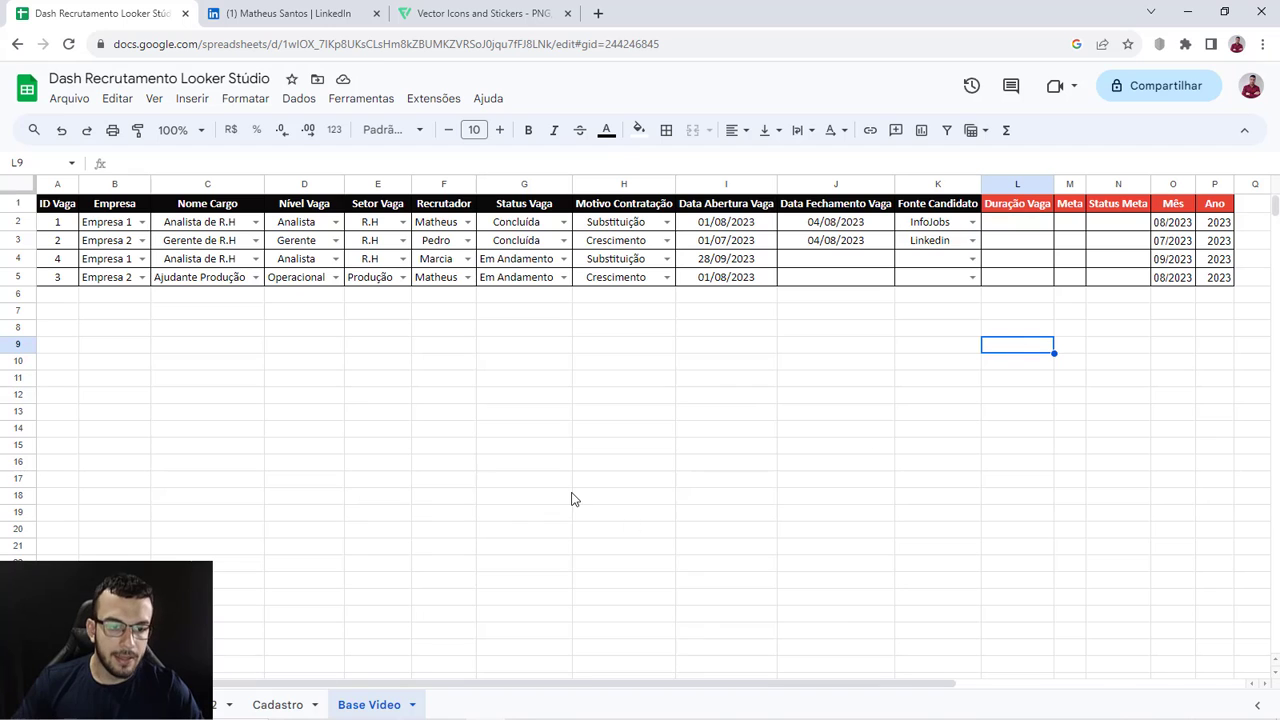
Step: Examine the Nível Vaga and Meta Dias lookup table on the Cadastro sheet and return to Base Video
{"action": "left_click", "coordinate": [279, 706]}
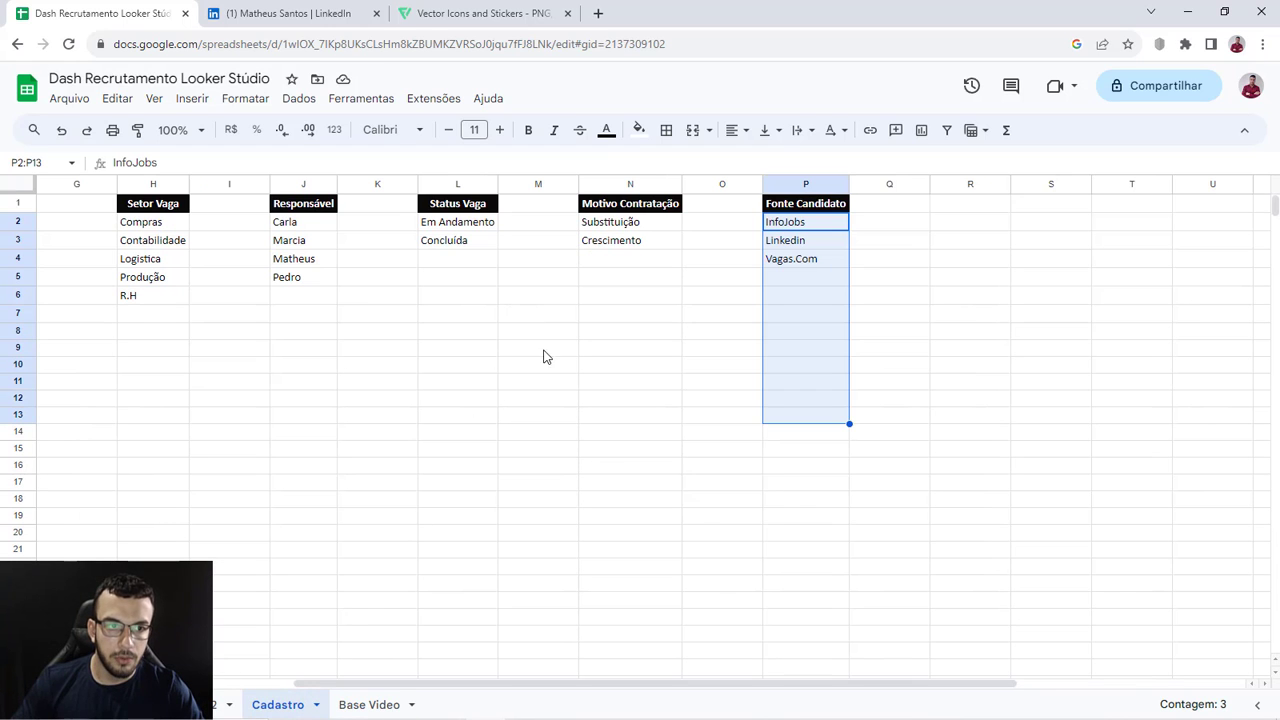
{"action": "left_click_drag", "start_coordinate": [674, 686], "coordinate": [447, 697]}
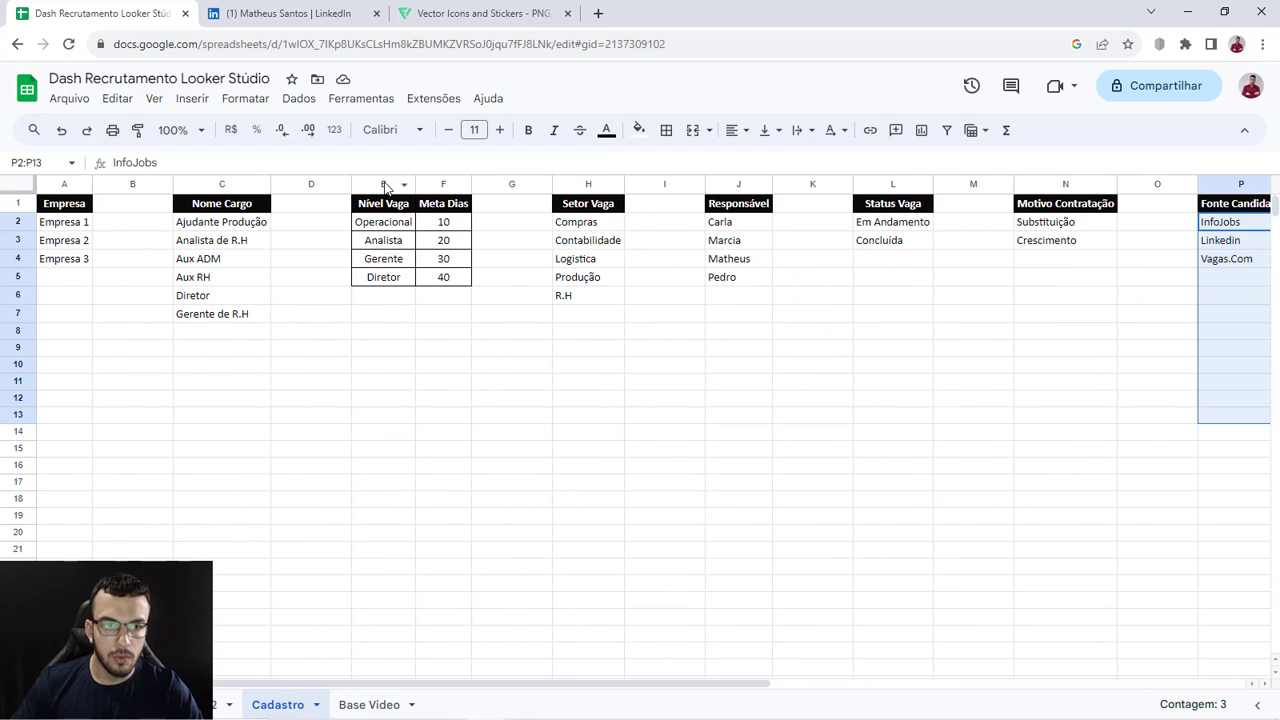
{"action": "left_click", "coordinate": [385, 184]}
{"action": "left_click", "coordinate": [443, 184]}
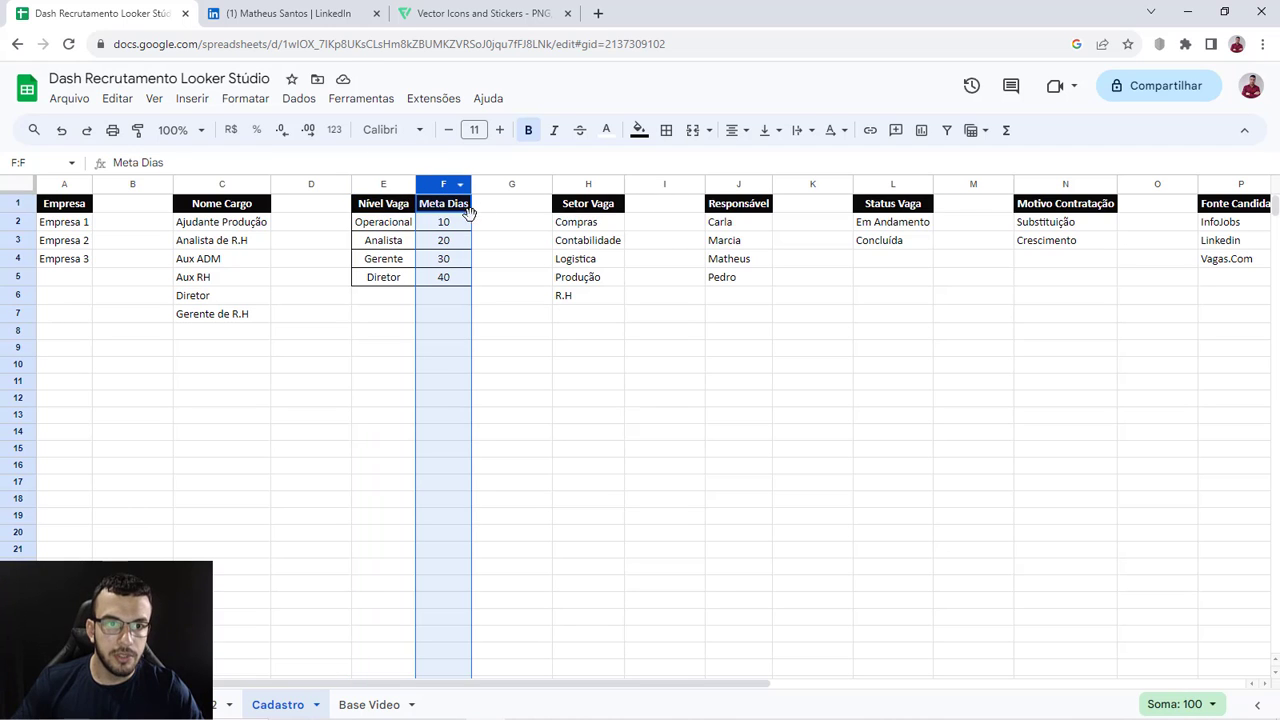
{"action": "left_click_drag", "start_coordinate": [412, 228], "coordinate": [450, 228]}
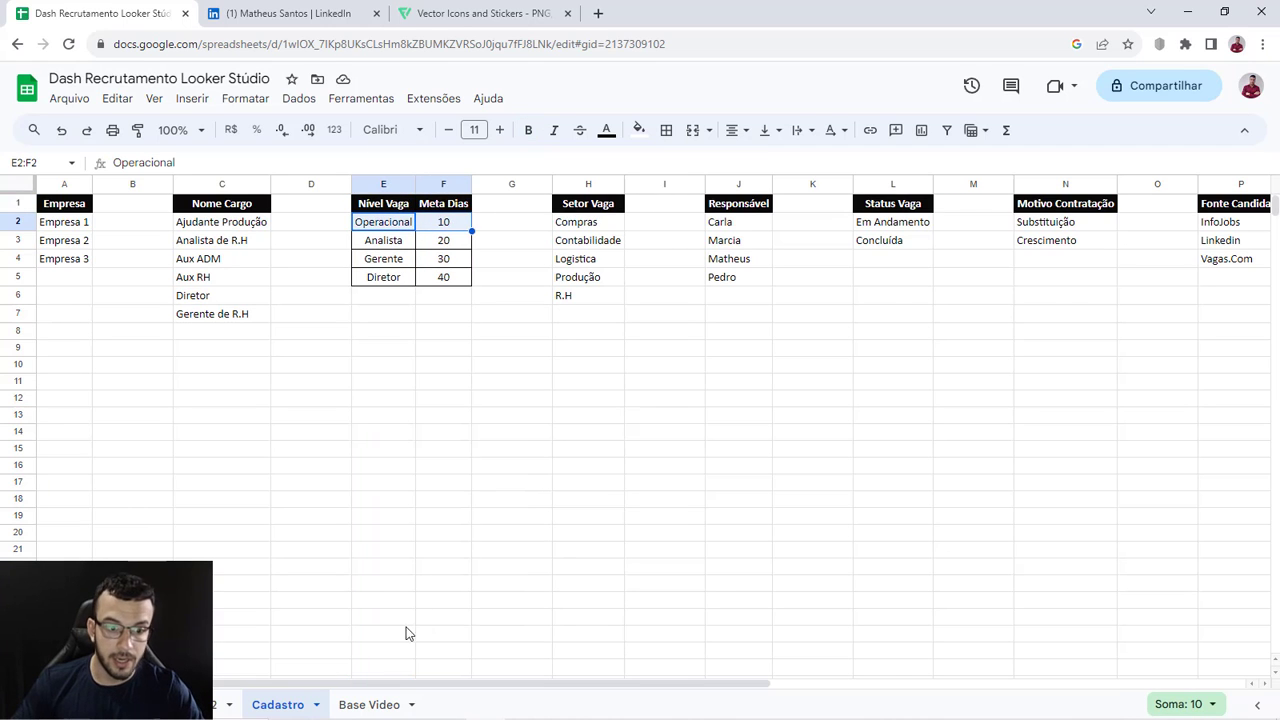
{"action": "left_click", "coordinate": [364, 702]}
{"action": "left_click", "coordinate": [937, 452]}
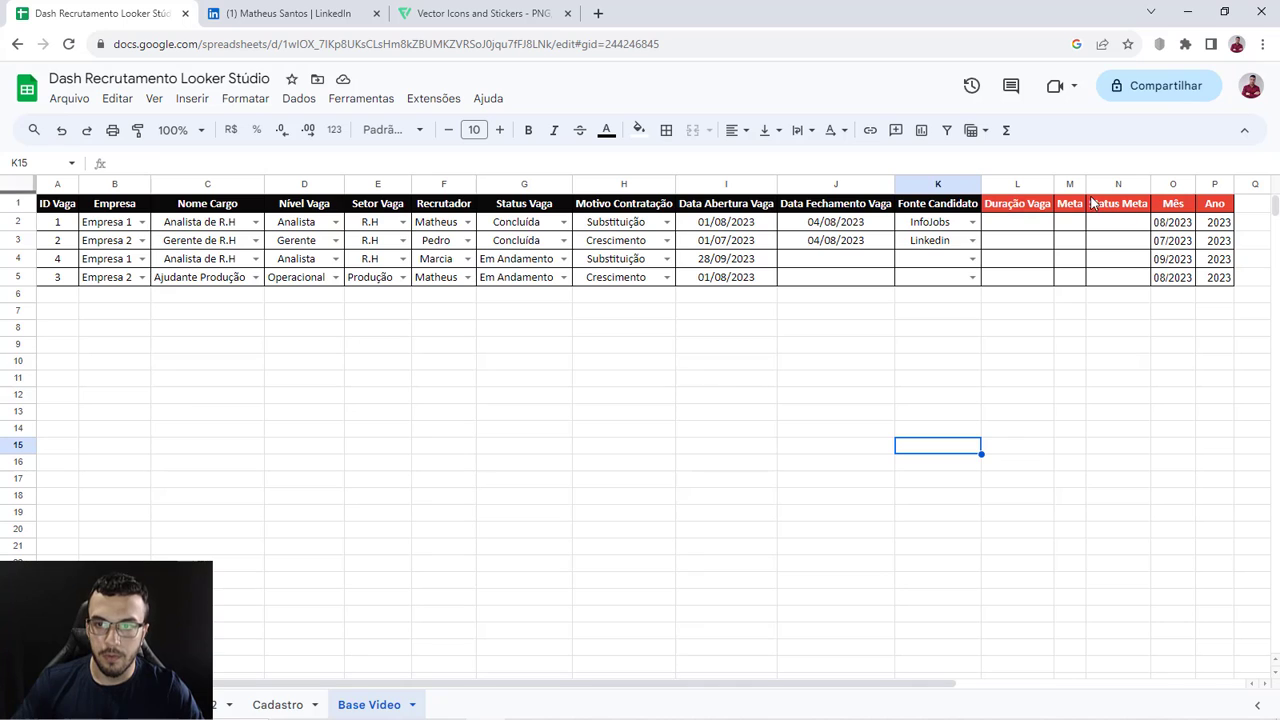
Step: Start a PROCV formula in M2 that looks up D2 in the Cadastro range E1:F12
{"action": "left_click", "coordinate": [1075, 222]}
{"action": "type", "text": "=procv("}
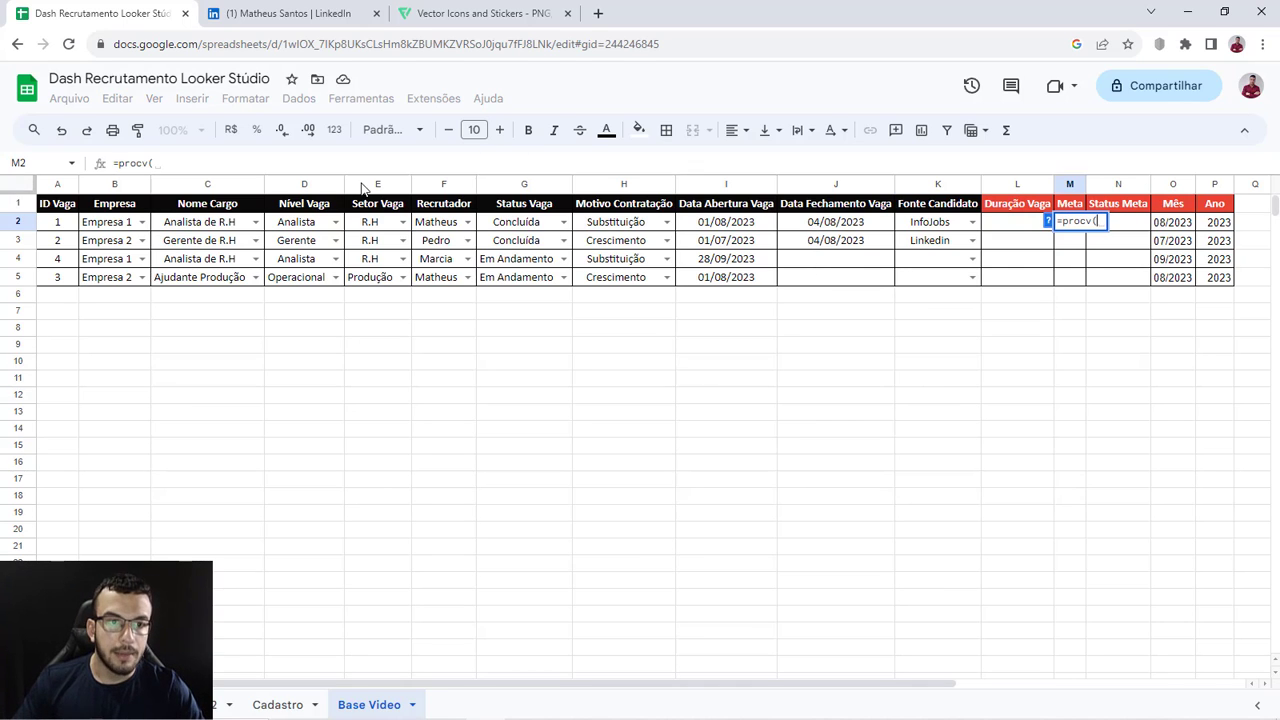
{"action": "left_click", "coordinate": [293, 224]}
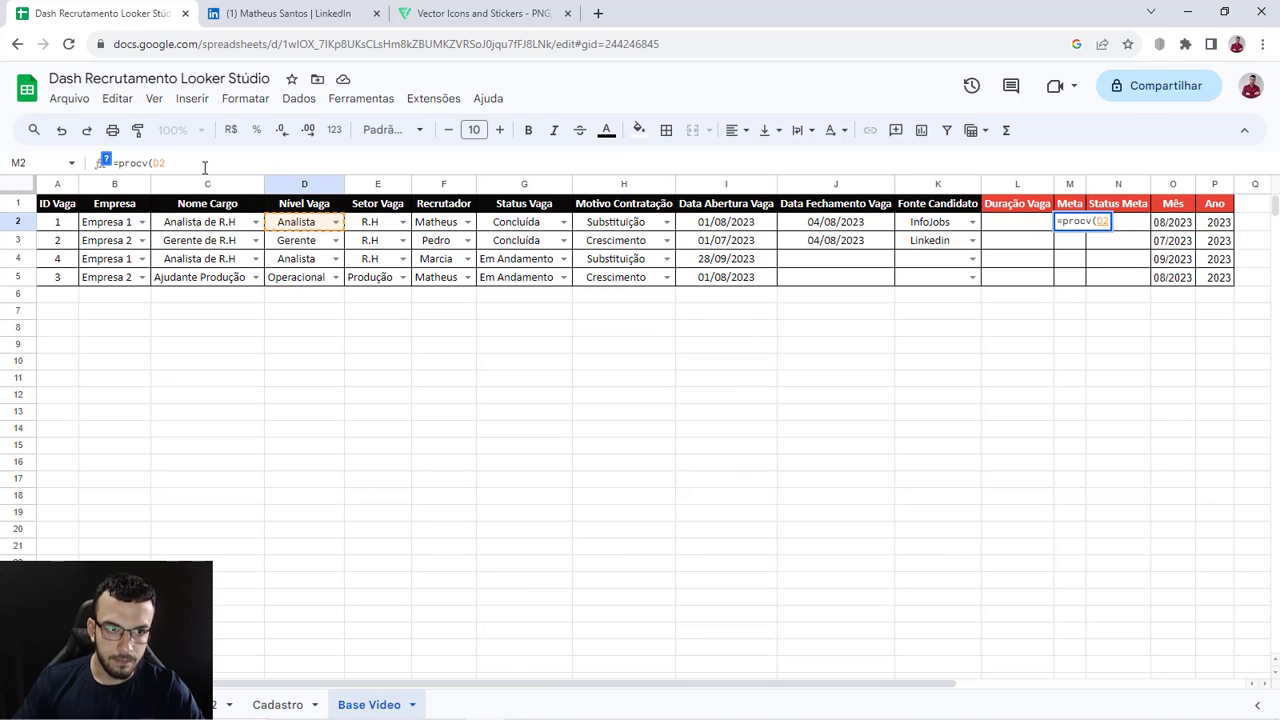
{"action": "type", "text": ";"}
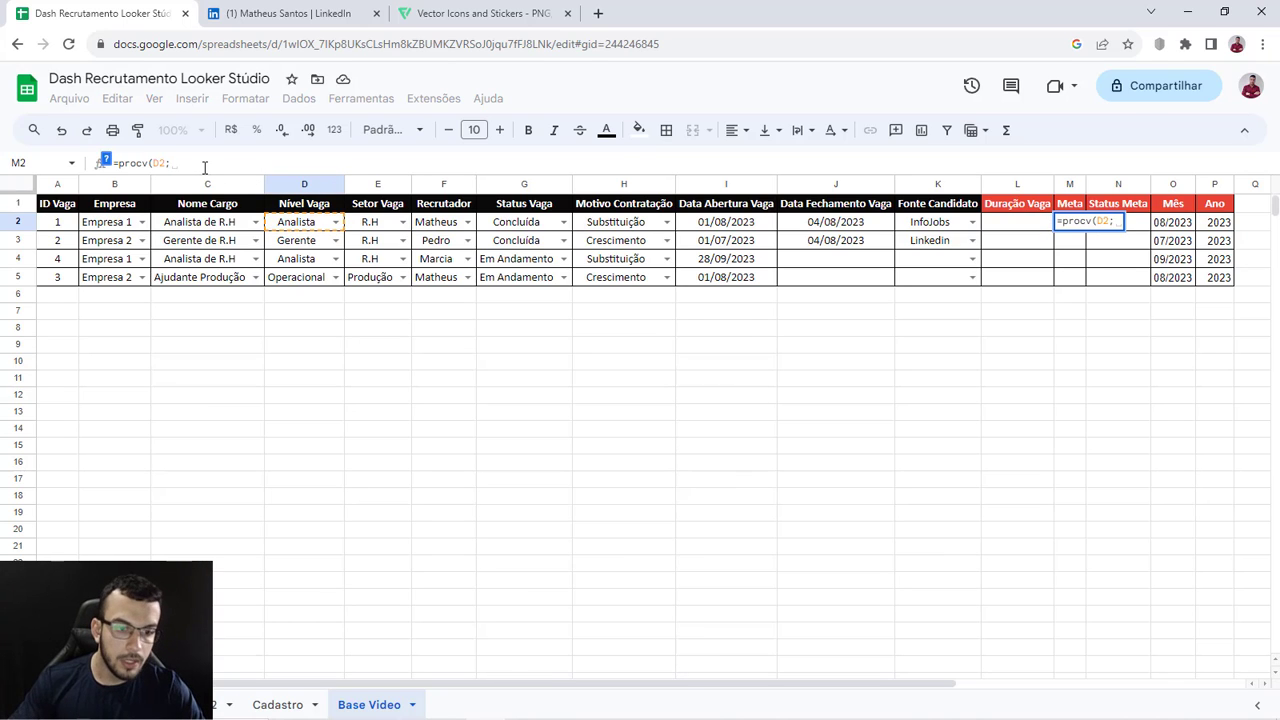
{"action": "left_click", "coordinate": [277, 704]}
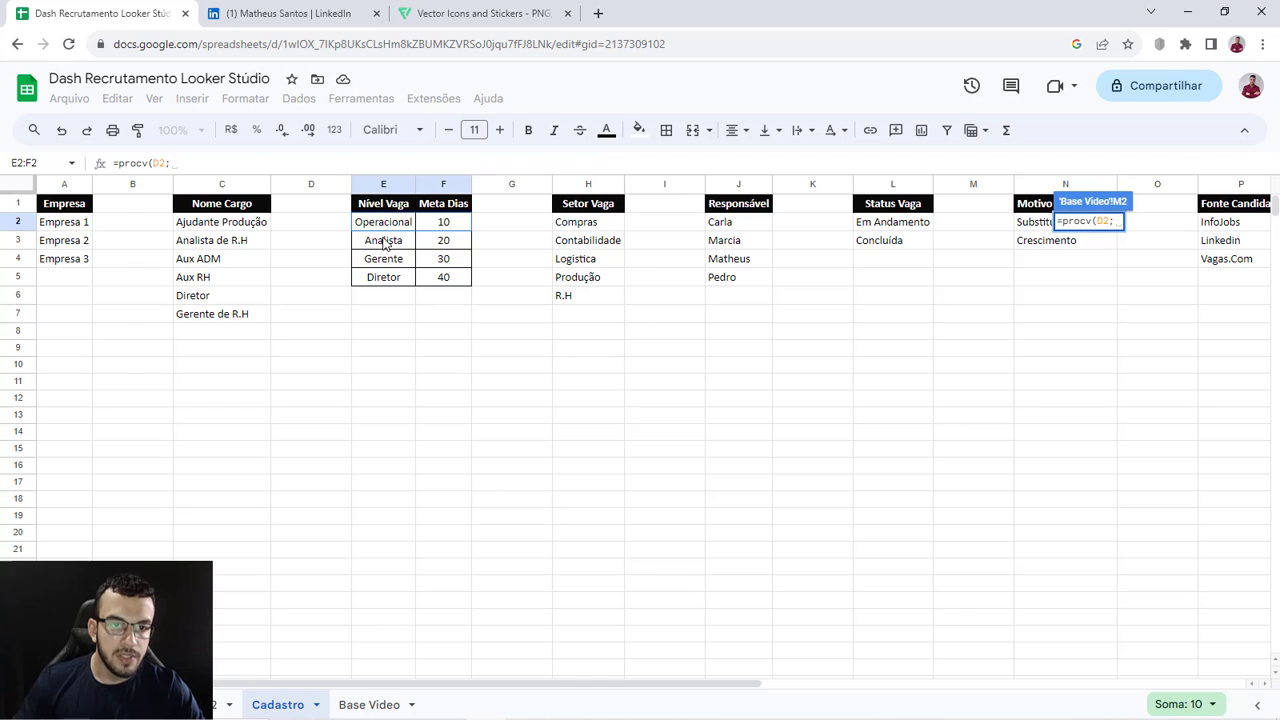
{"action": "left_click_drag", "start_coordinate": [382, 208], "coordinate": [460, 405]}
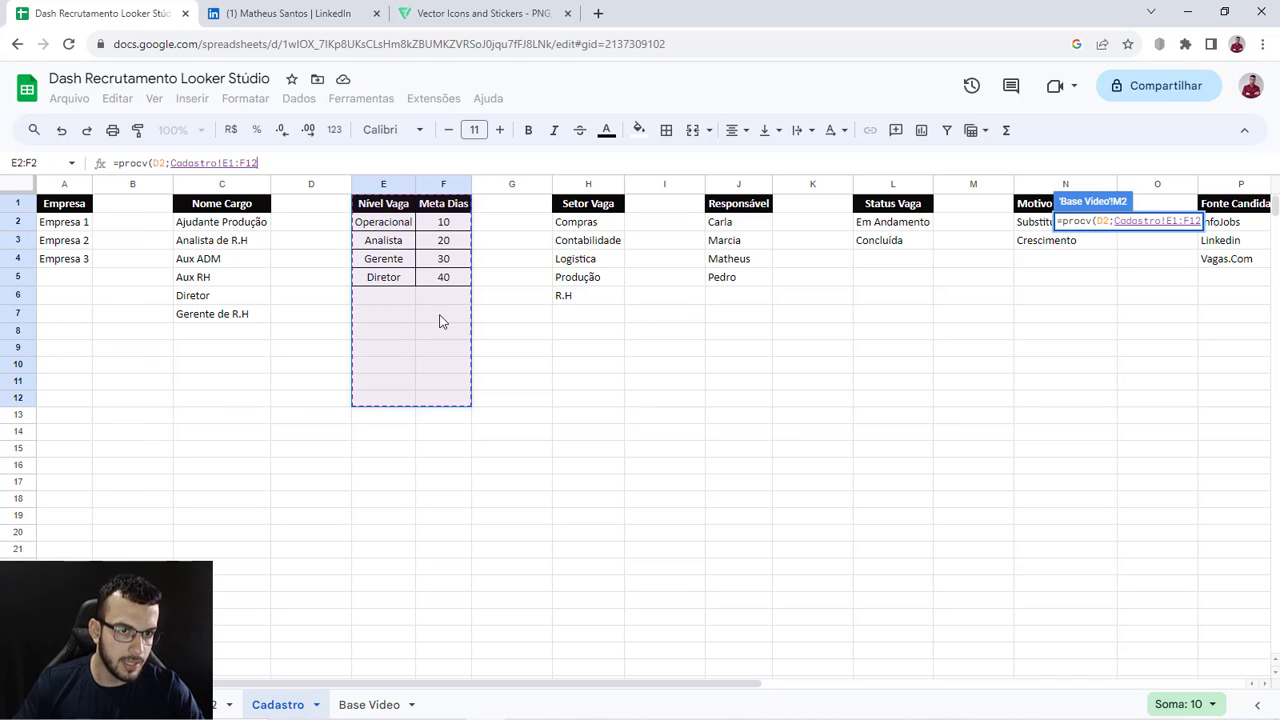
Step: Replace the PROCV lookup range with Cadastro!E1:F5 and make it absolute as $E$1:$F$5
{"action": "left_click", "coordinate": [269, 165]}
{"action": "left_click_drag", "start_coordinate": [269, 165], "coordinate": [174, 168]}
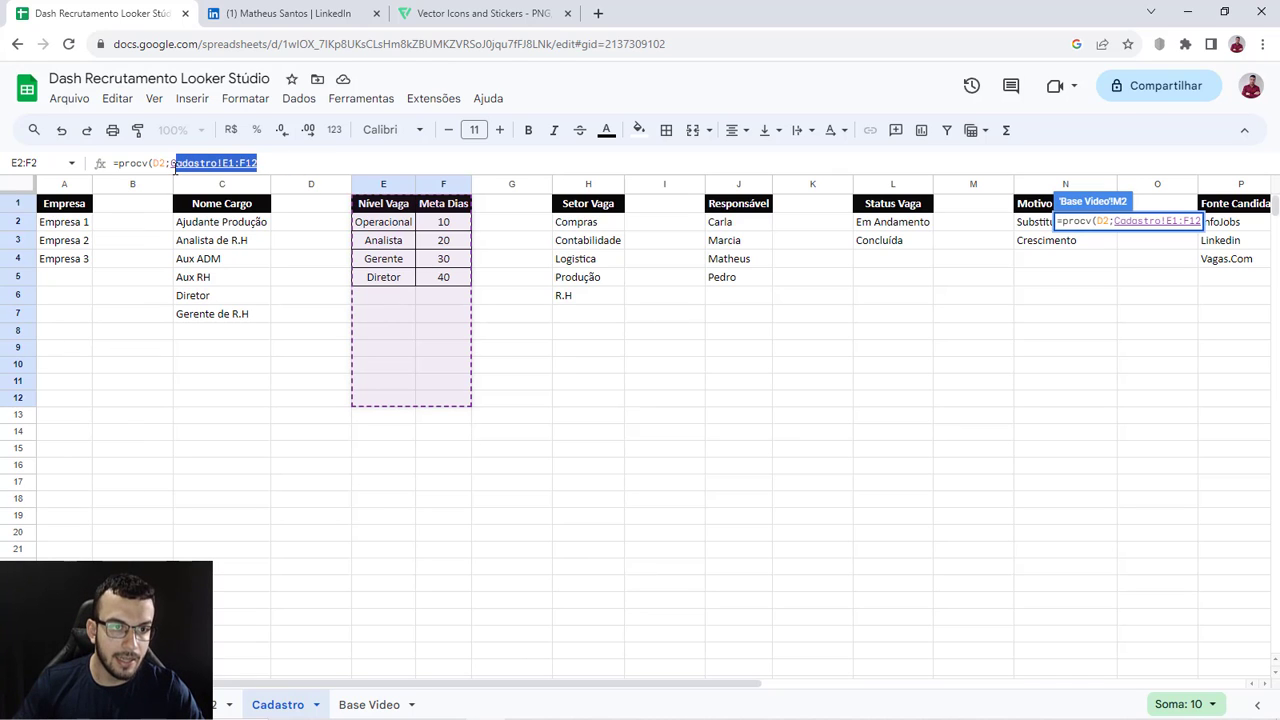
{"action": "key", "text": "BackSpace"}
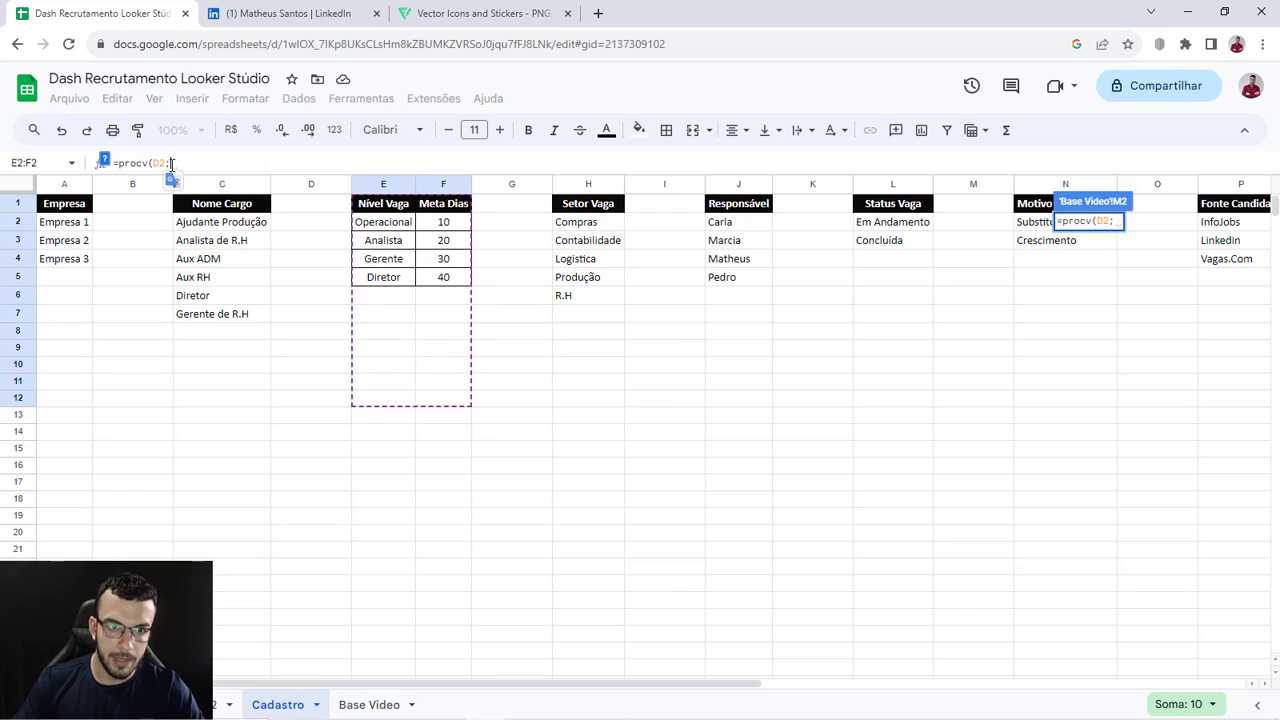
{"action": "left_click_drag", "start_coordinate": [370, 207], "coordinate": [452, 280]}
{"action": "left_click_drag", "start_coordinate": [251, 165], "coordinate": [221, 166]}
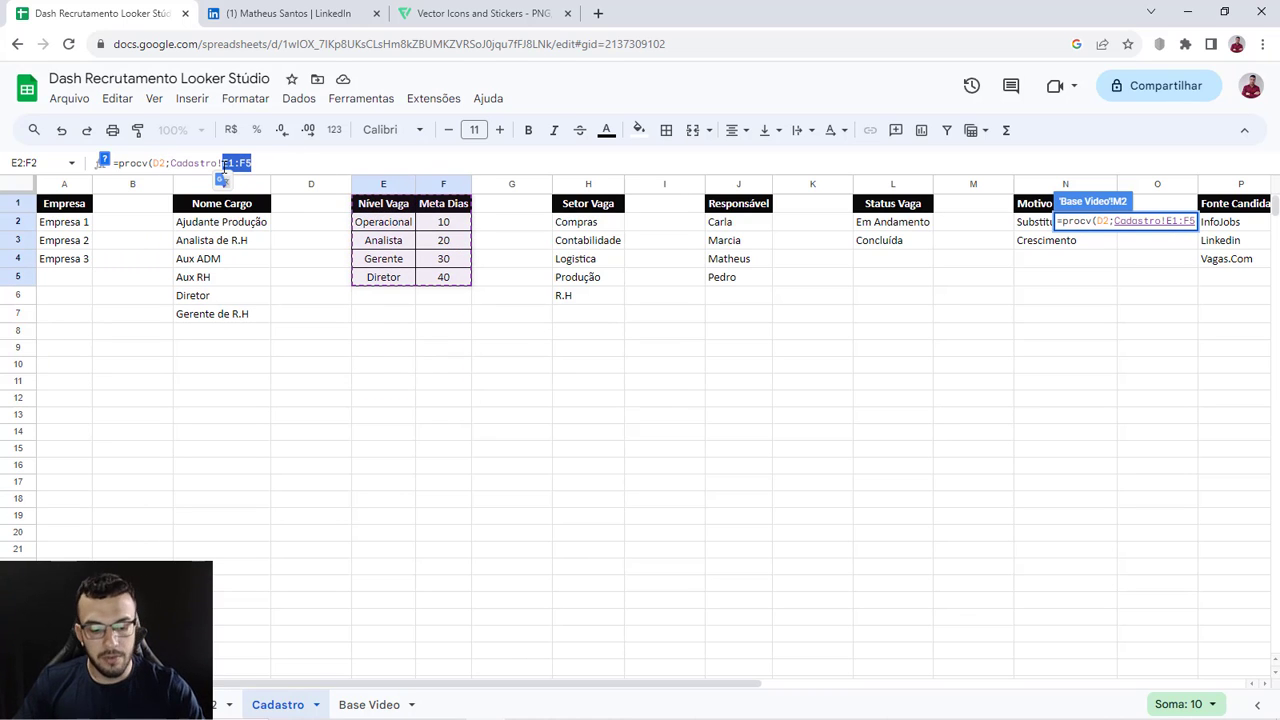
{"action": "key", "text": "F4"}
{"action": "left_click", "coordinate": [289, 157]}
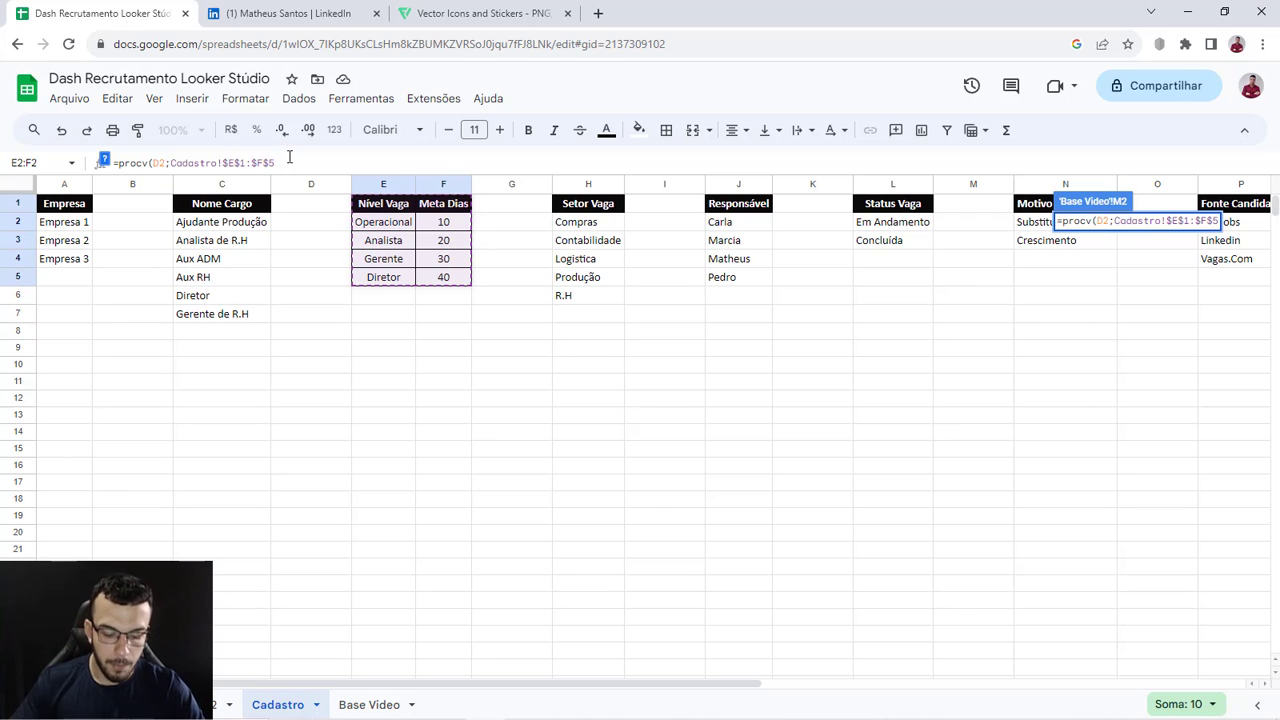
Step: Complete the PROCV formula with column index 2 and FALSO, and copy it down the Meta column through row 5
{"action": "type", "text": ";"}
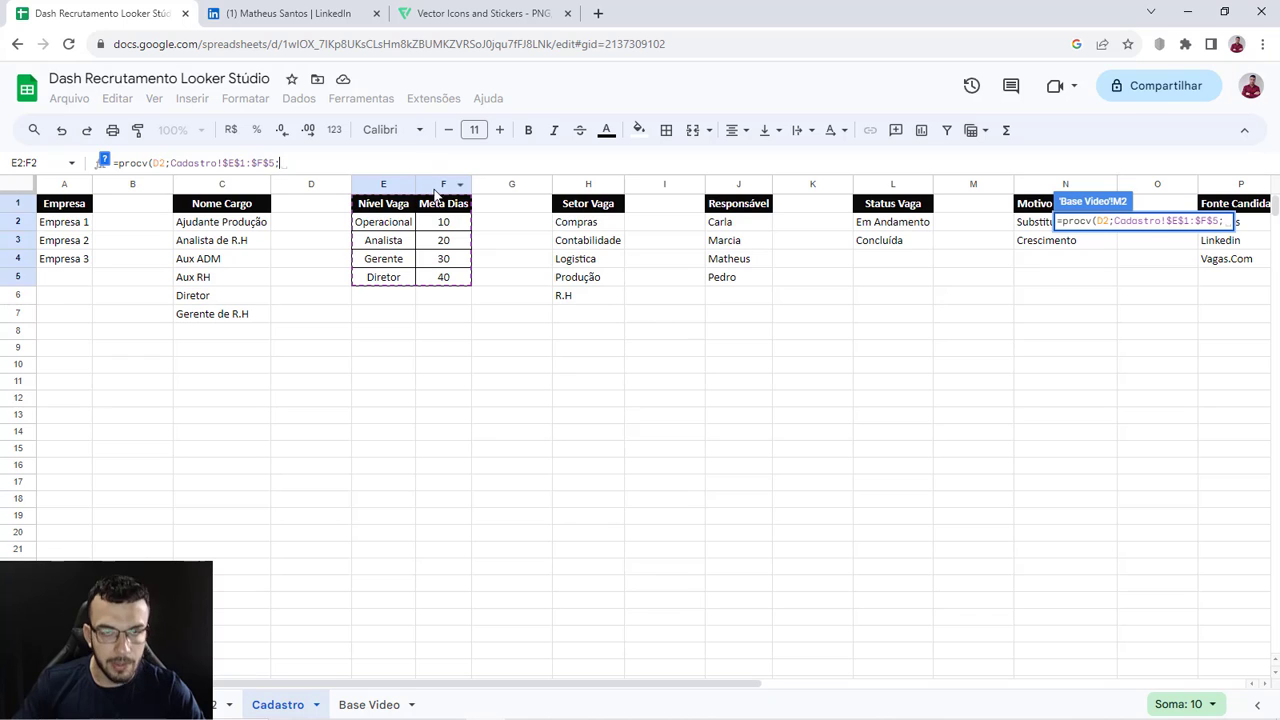
{"action": "type", "text": "2"}
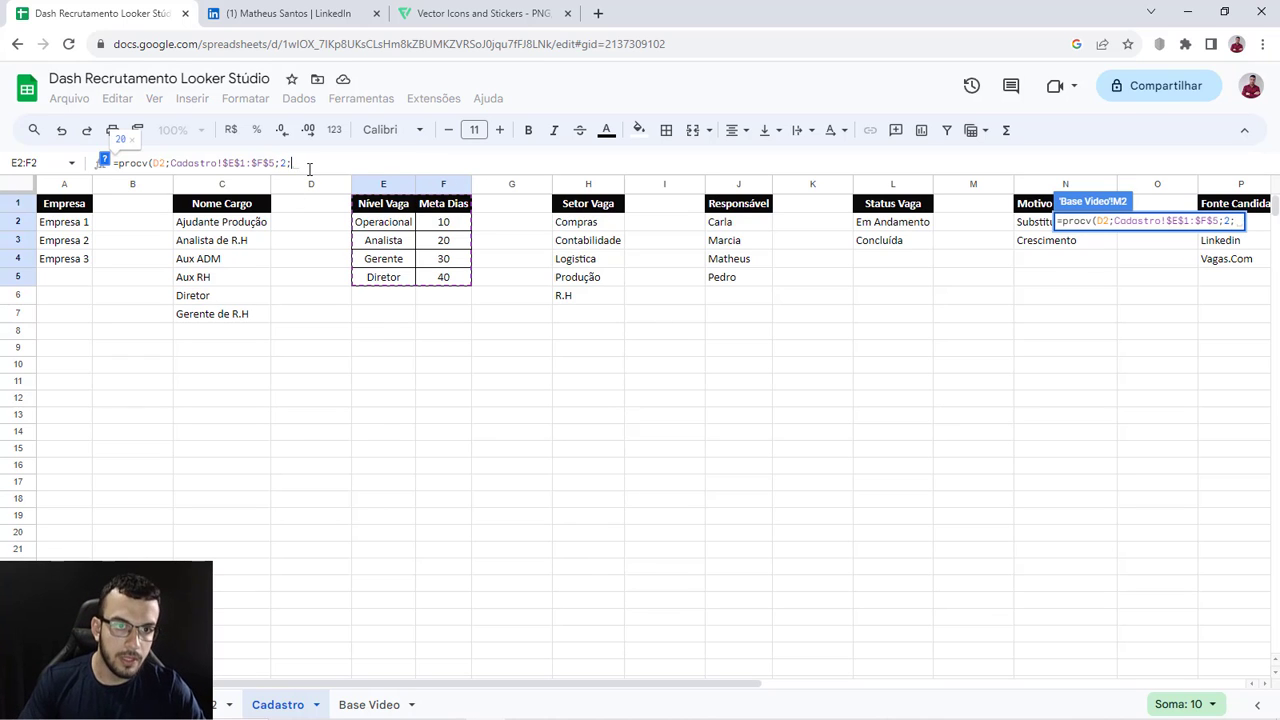
{"action": "type", "text": ";FALSO"}
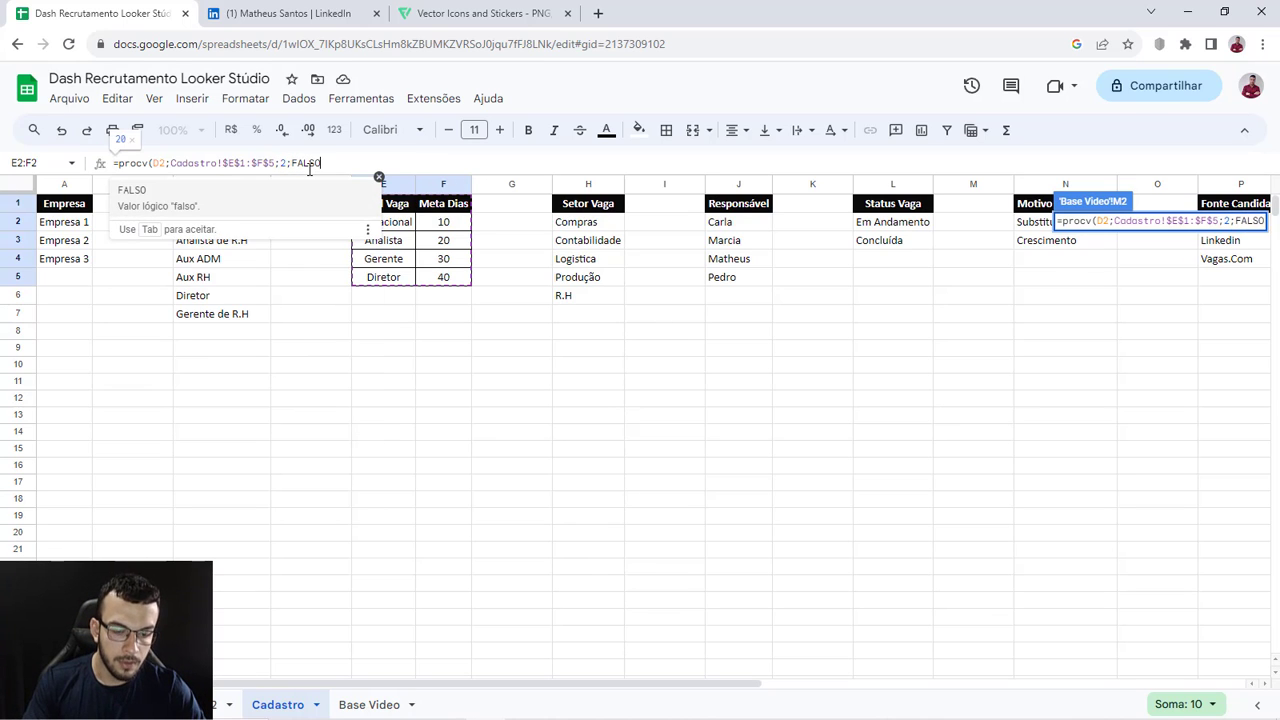
{"action": "key", "text": "Return"}
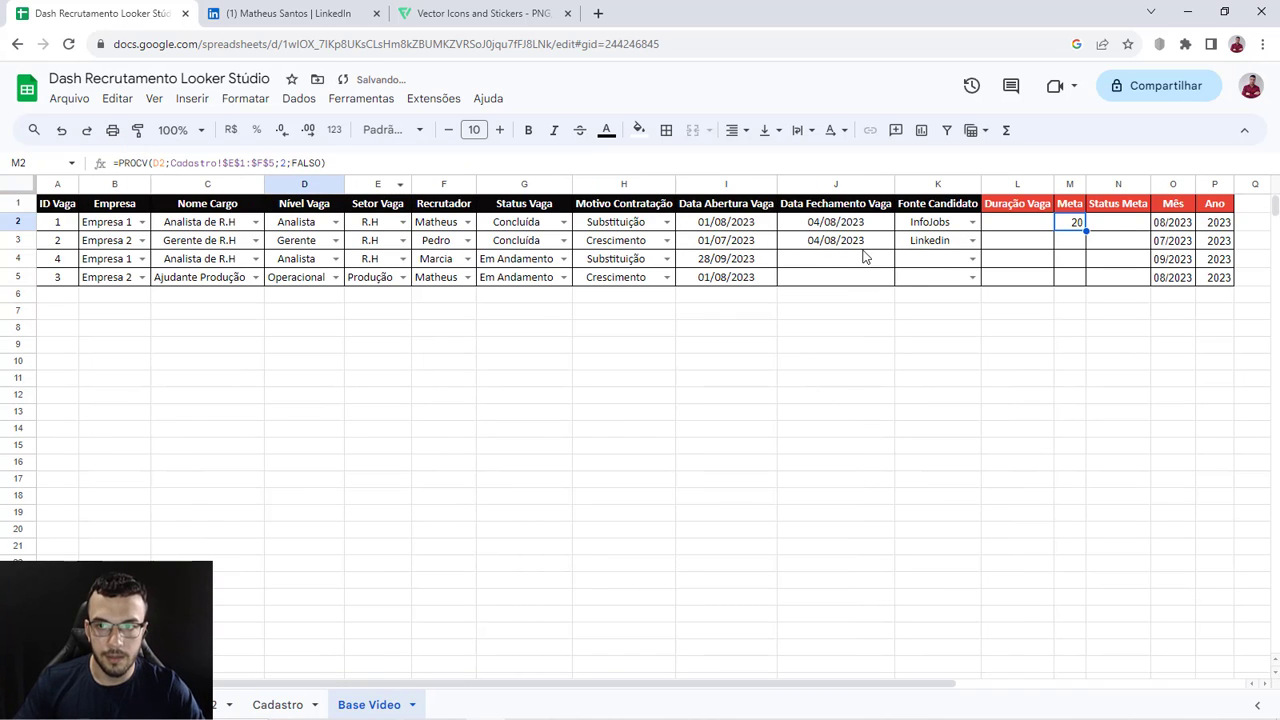
{"action": "left_click_drag", "start_coordinate": [1085, 231], "coordinate": [1076, 281]}
Step: Switch Nível Vaga in D4 to Gerente to test the Meta lookup, and undo the change
{"action": "left_click", "coordinate": [335, 258]}
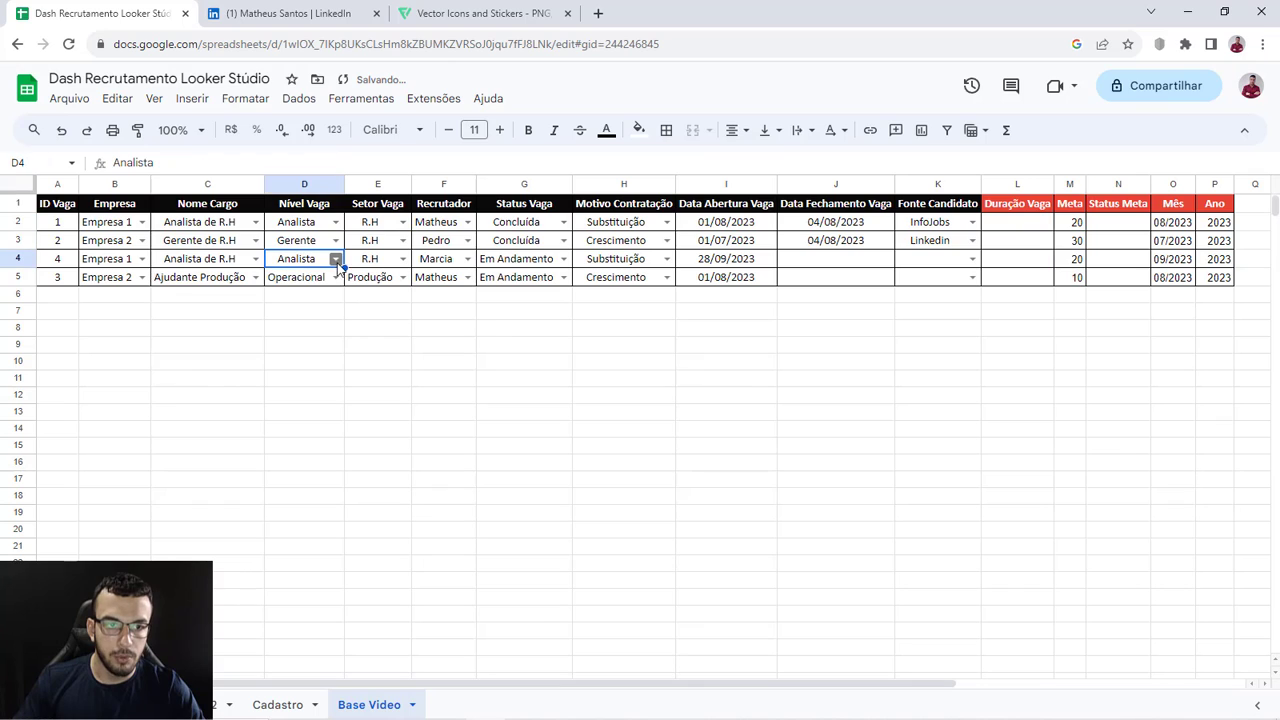
{"action": "left_click", "coordinate": [298, 323]}
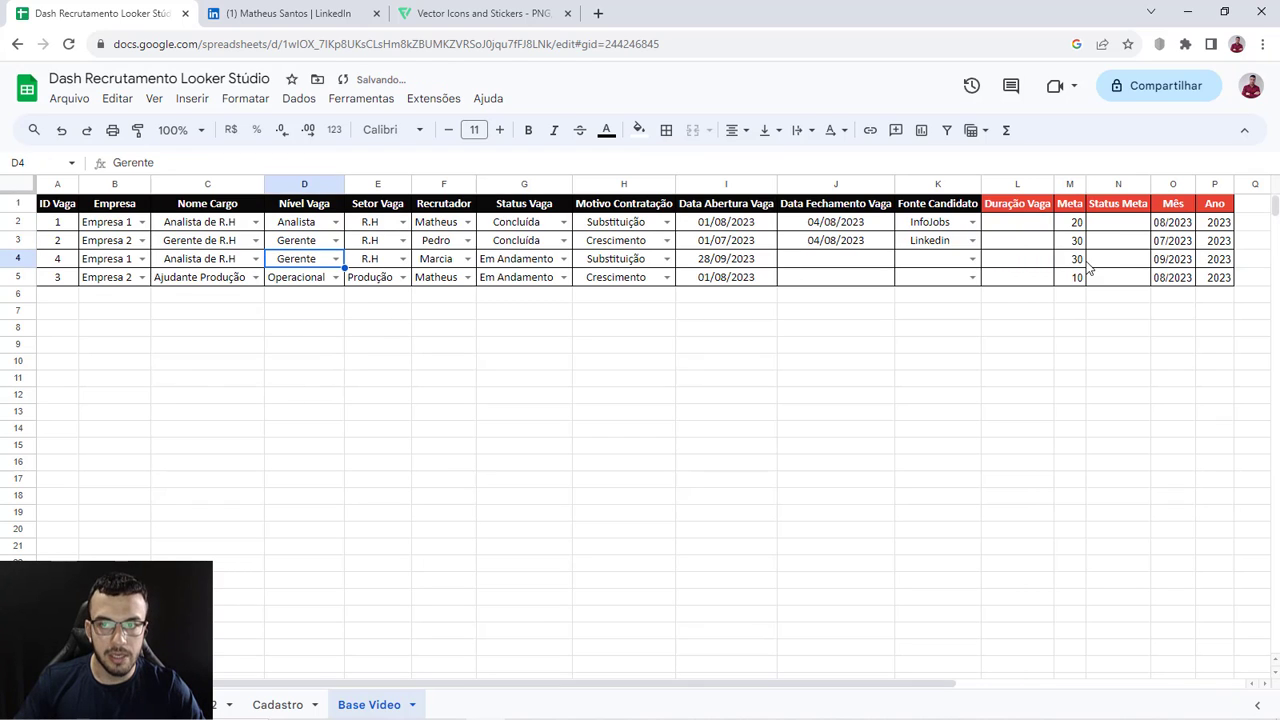
{"action": "key", "text": "ctrl+z"}
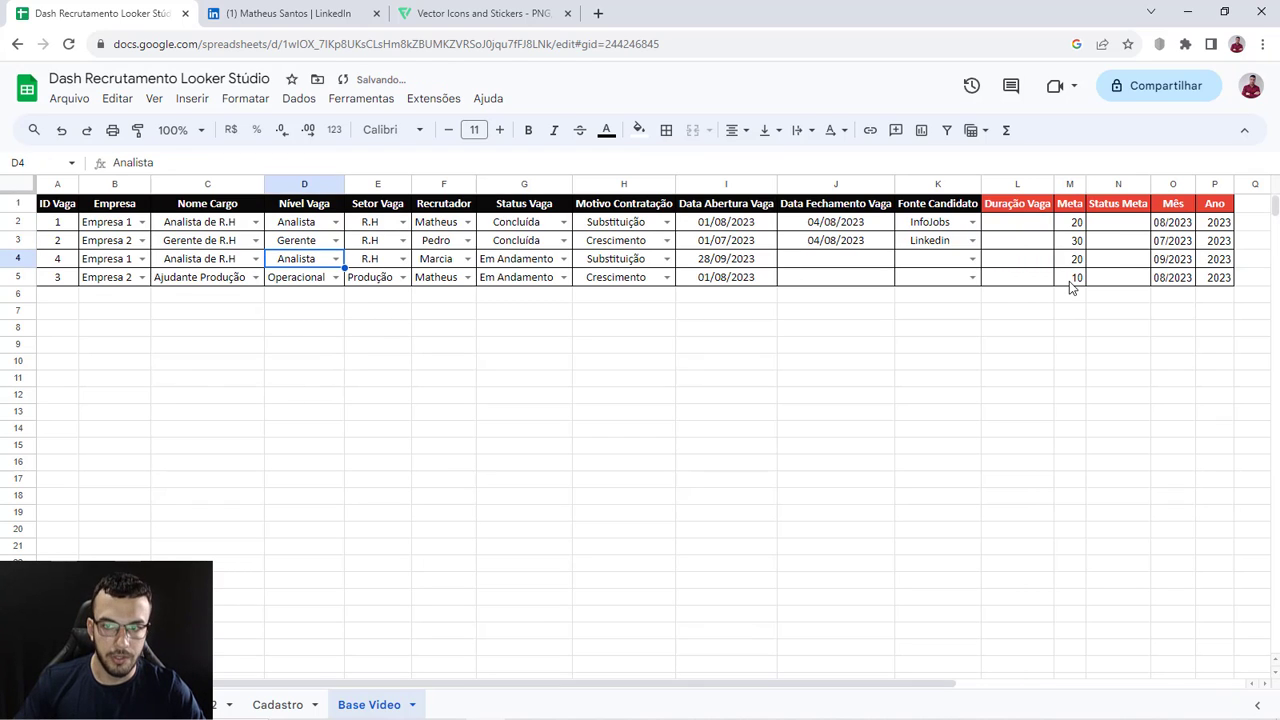
Step: Review the Meta, Mês and Ano columns, and the Duração Vaga and Status Meta columns that still need formulas
{"action": "left_click", "coordinate": [1062, 184]}
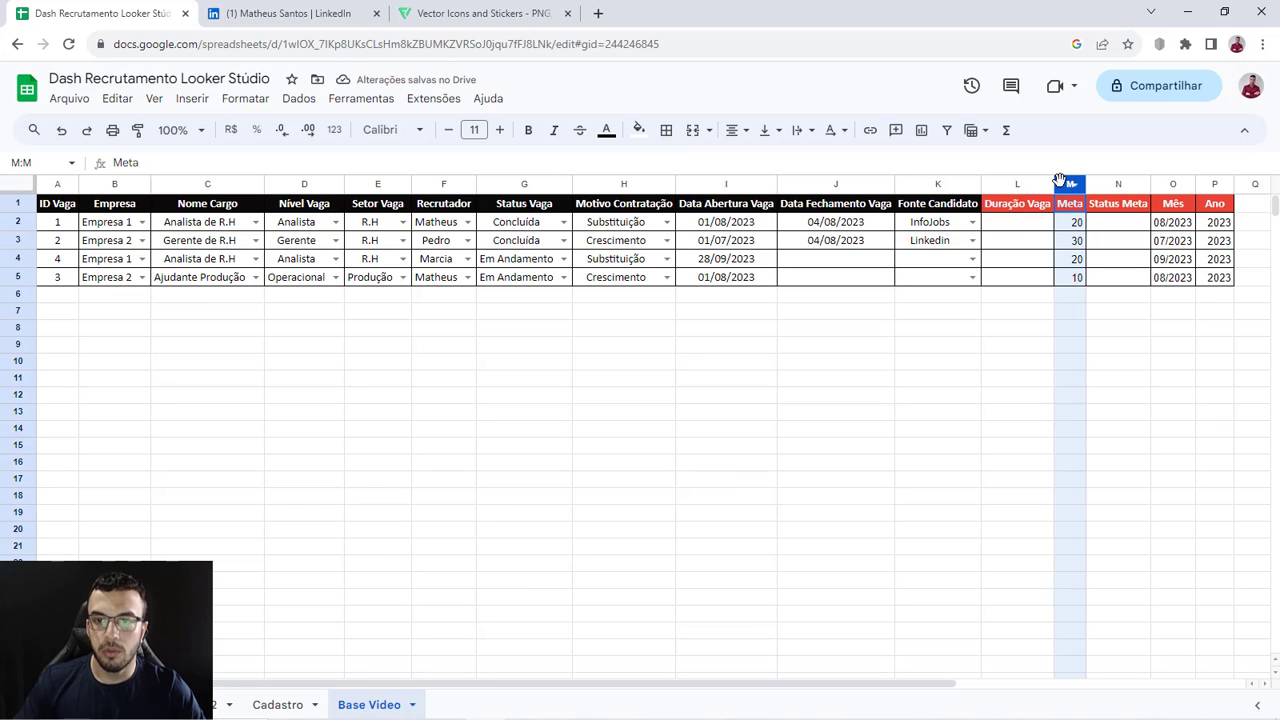
{"action": "left_click", "coordinate": [1165, 184], "text": "ctrl"}
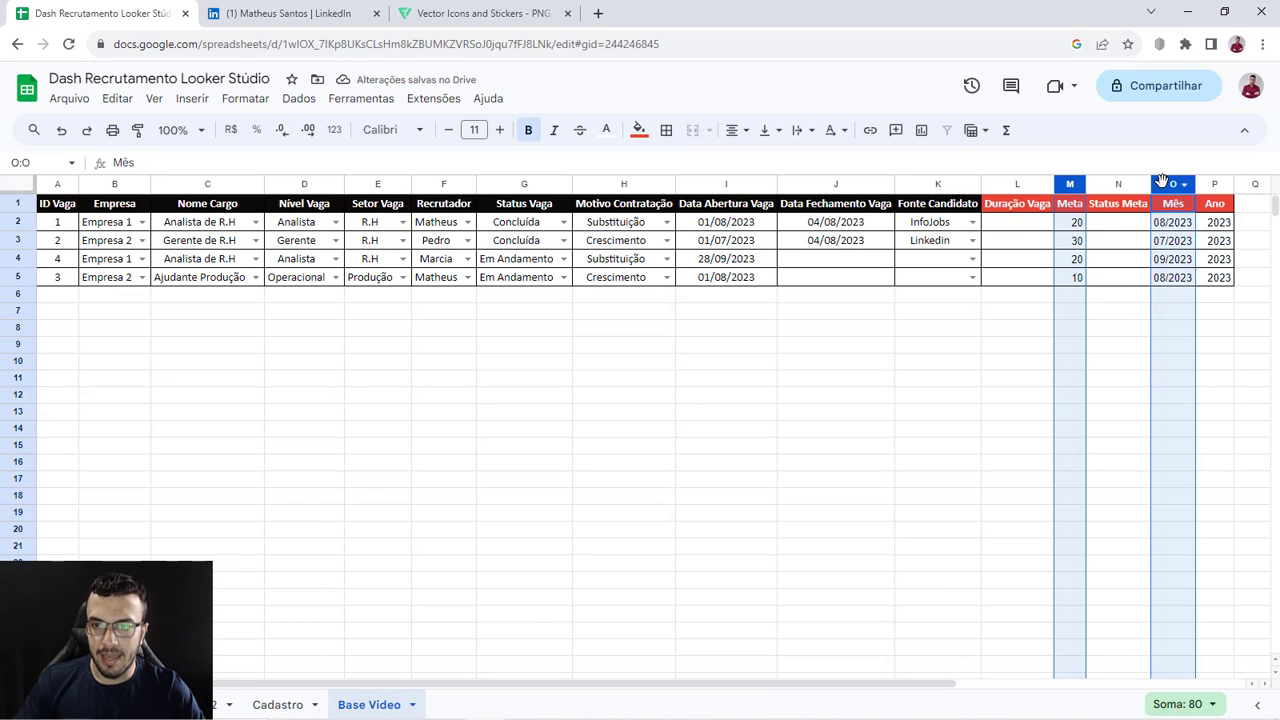
{"action": "left_click", "coordinate": [1213, 184], "text": "ctrl"}
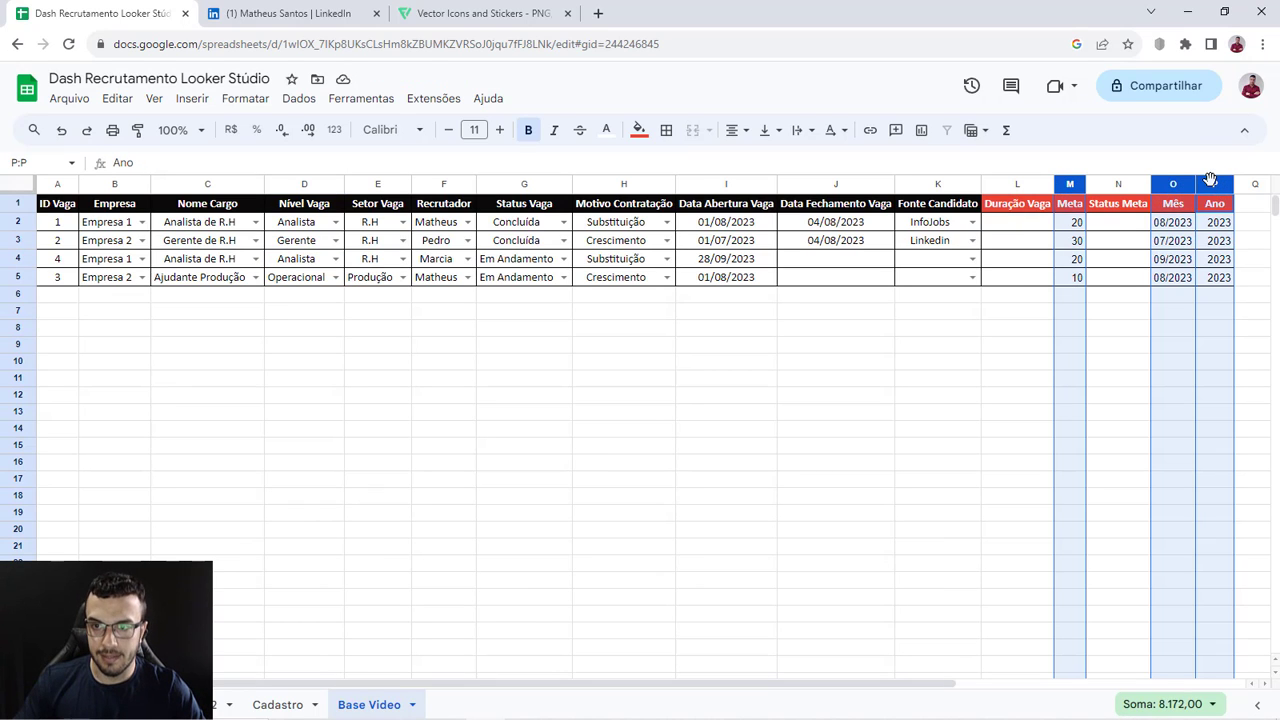
{"action": "left_click", "coordinate": [1013, 184]}
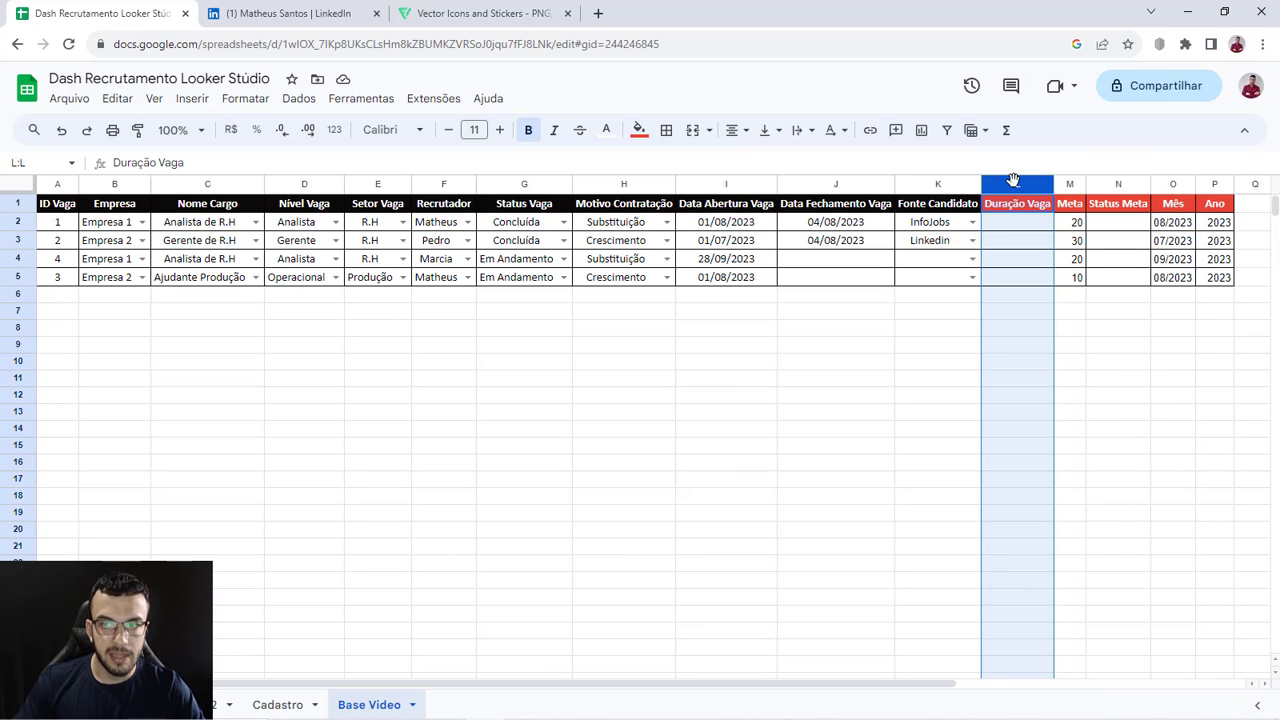
{"action": "left_click", "coordinate": [1118, 184], "text": "ctrl"}
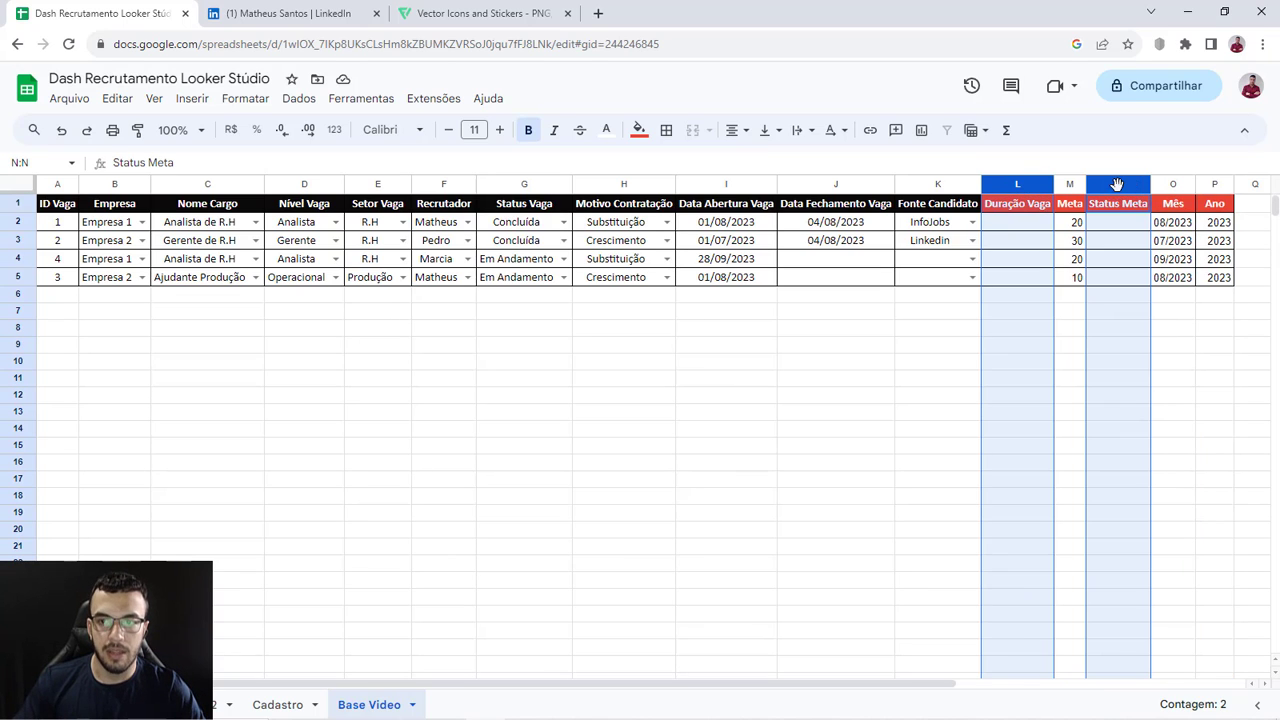
{"action": "left_click", "coordinate": [1046, 327]}
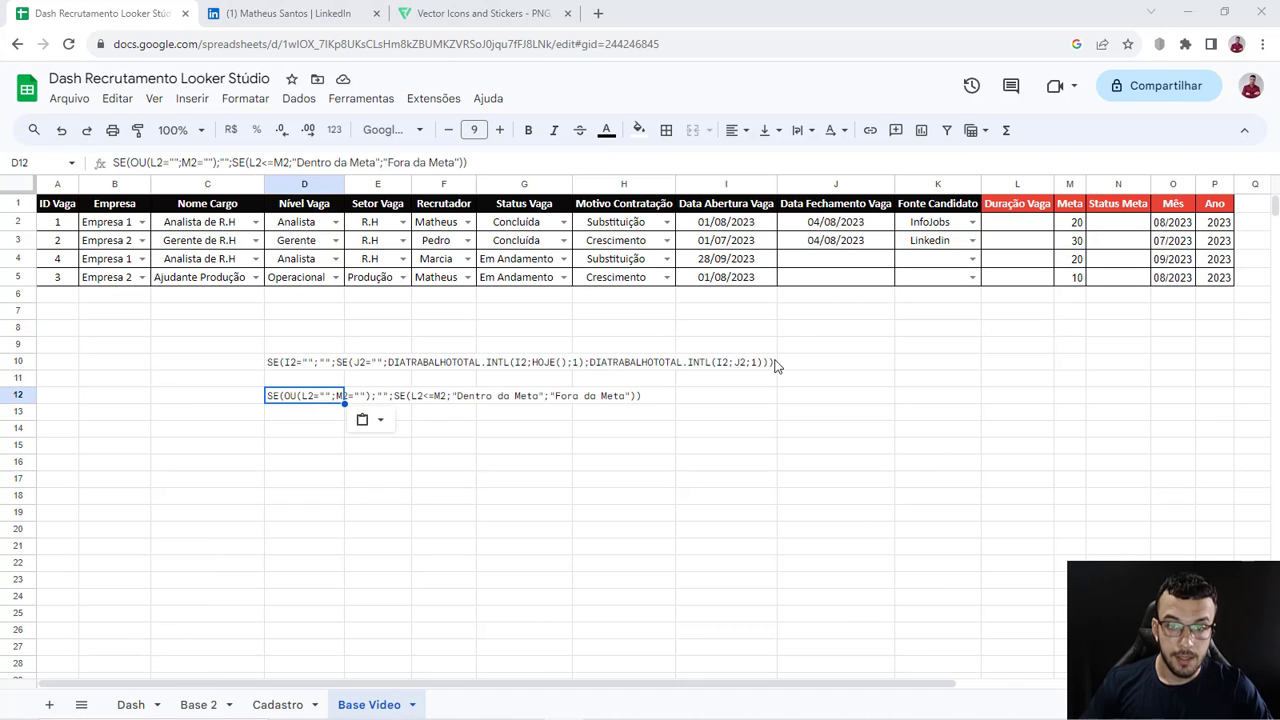
{"action": "left_click", "coordinate": [790, 330]}
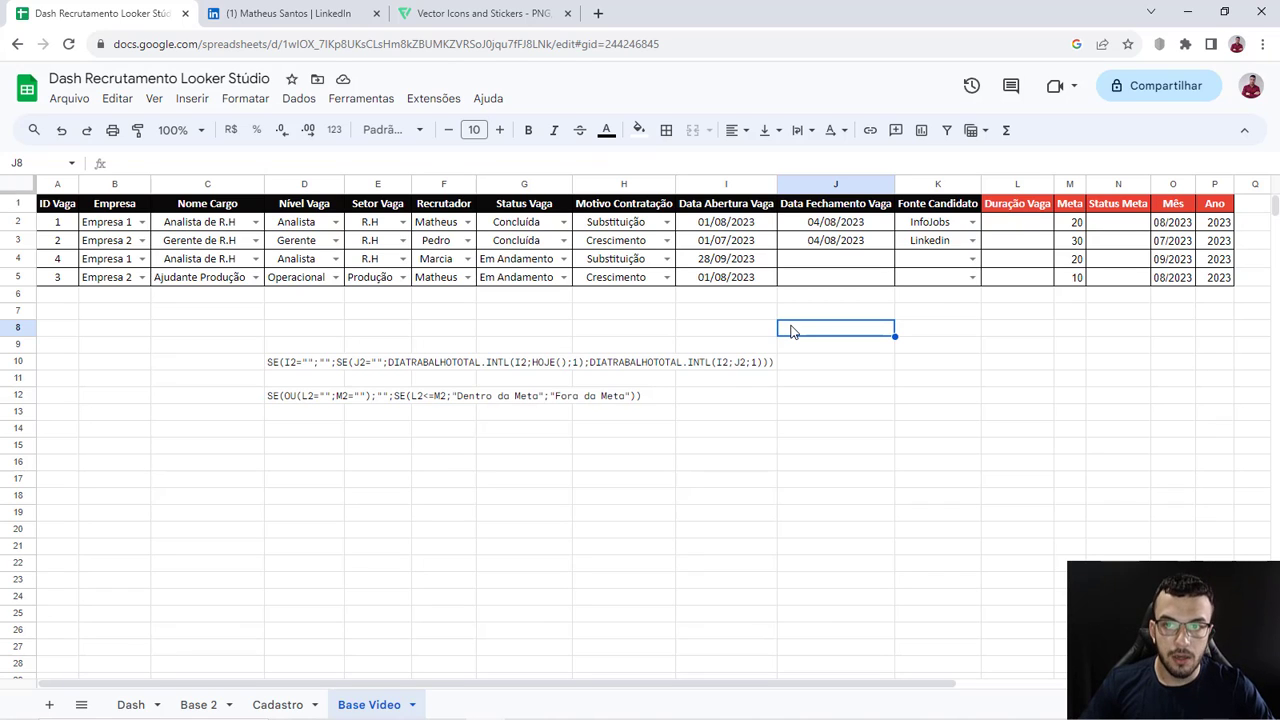
Step: Try the simple date difference =J2-I2 in K9 as a Duração Vaga calculation, and clear the test cell
{"action": "left_click", "coordinate": [1024, 182]}
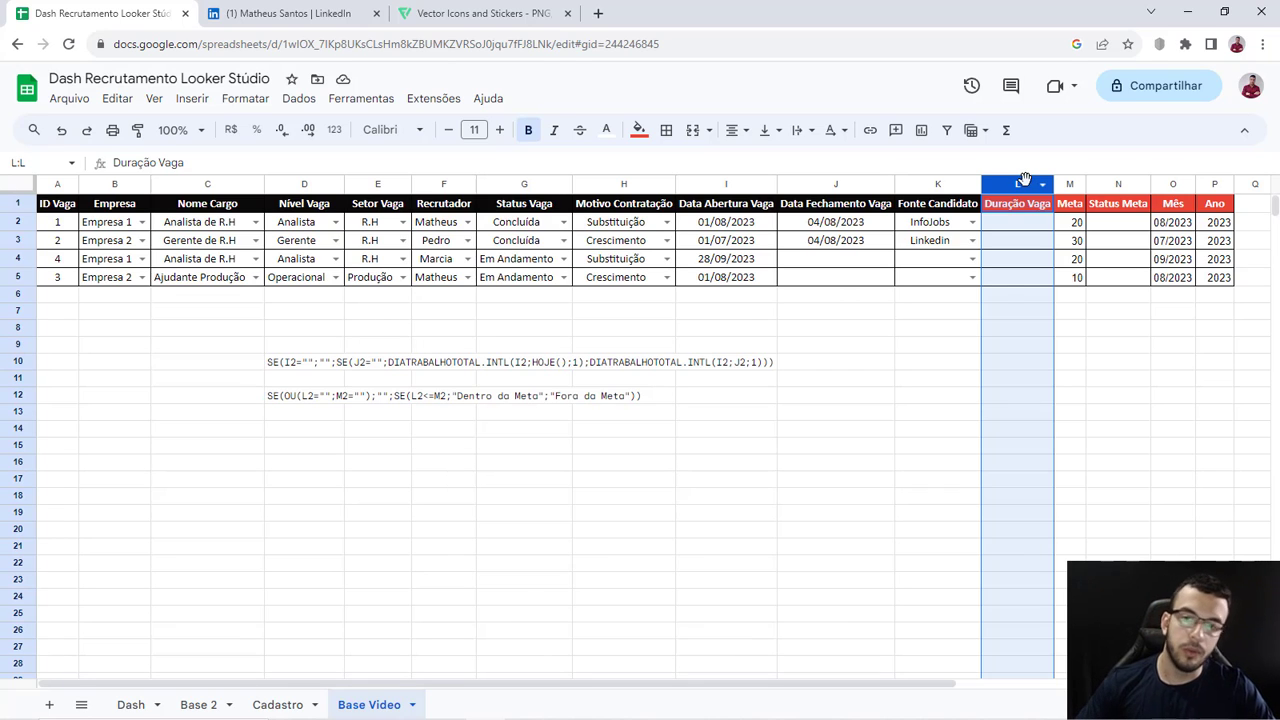
{"action": "left_click", "coordinate": [916, 344]}
{"action": "type", "text": "="}
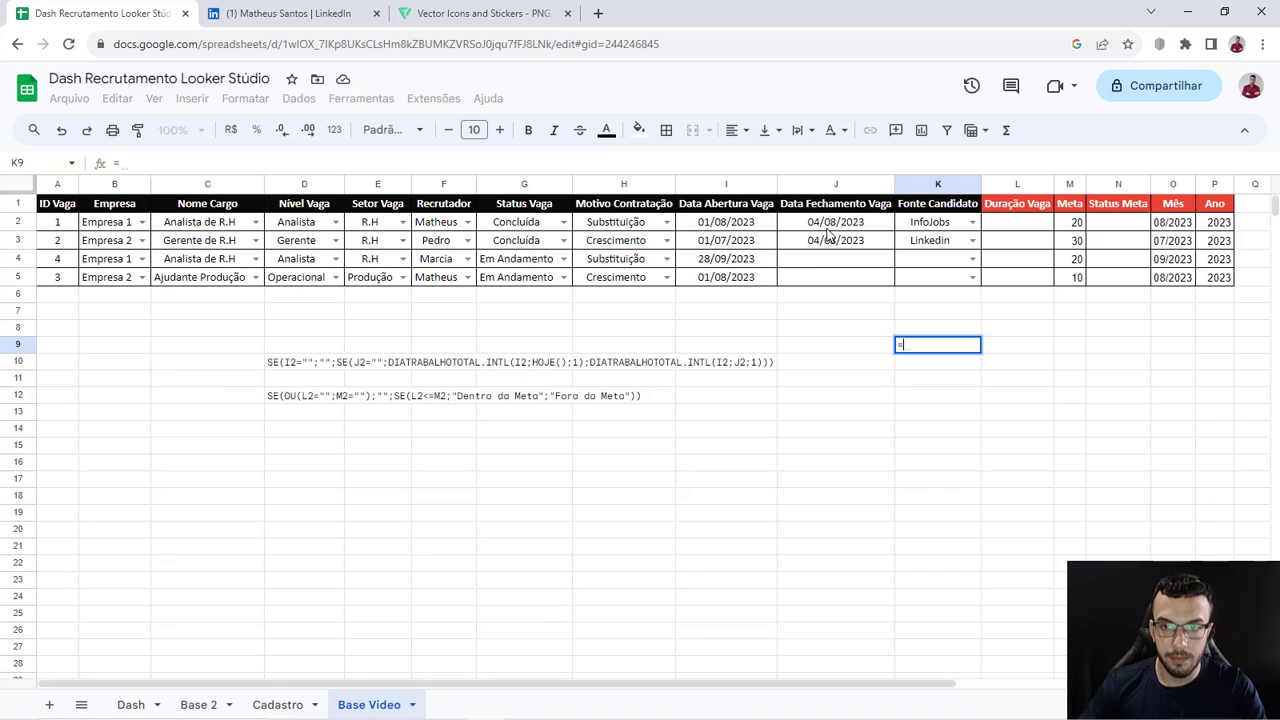
{"action": "left_click", "coordinate": [828, 229]}
{"action": "type", "text": "-"}
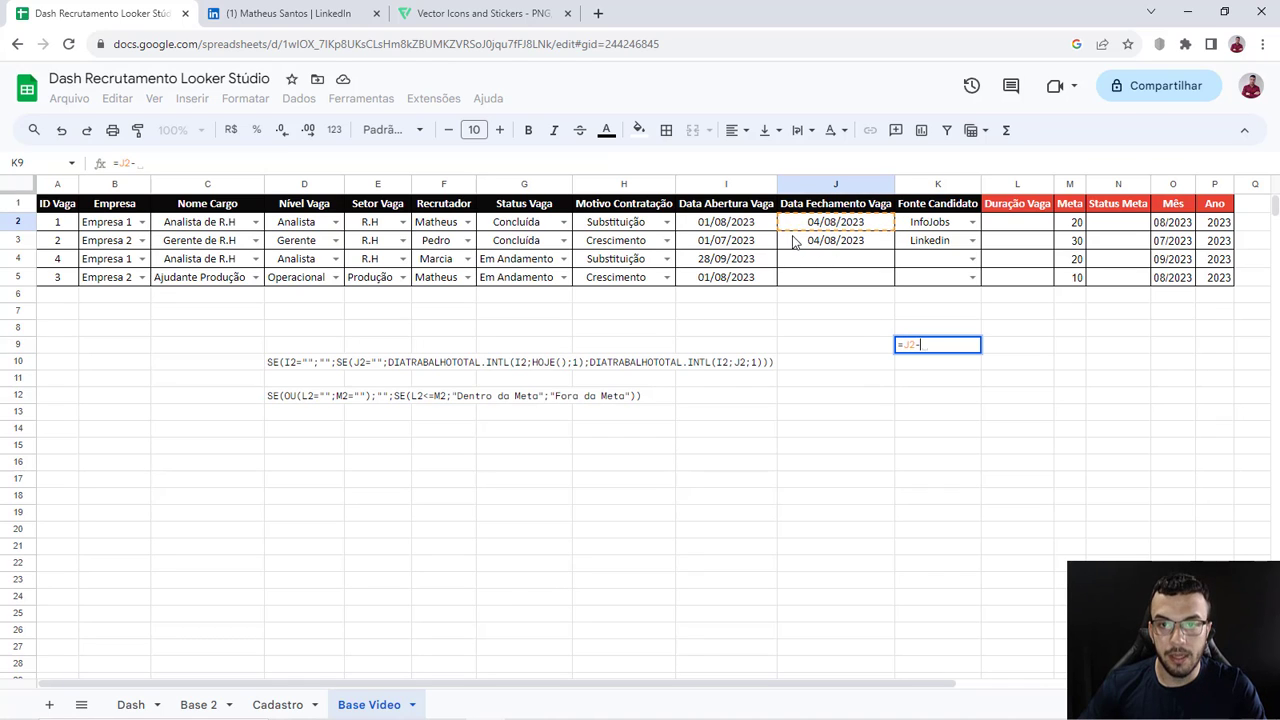
{"action": "left_click", "coordinate": [735, 228]}
{"action": "key", "text": "Return"}
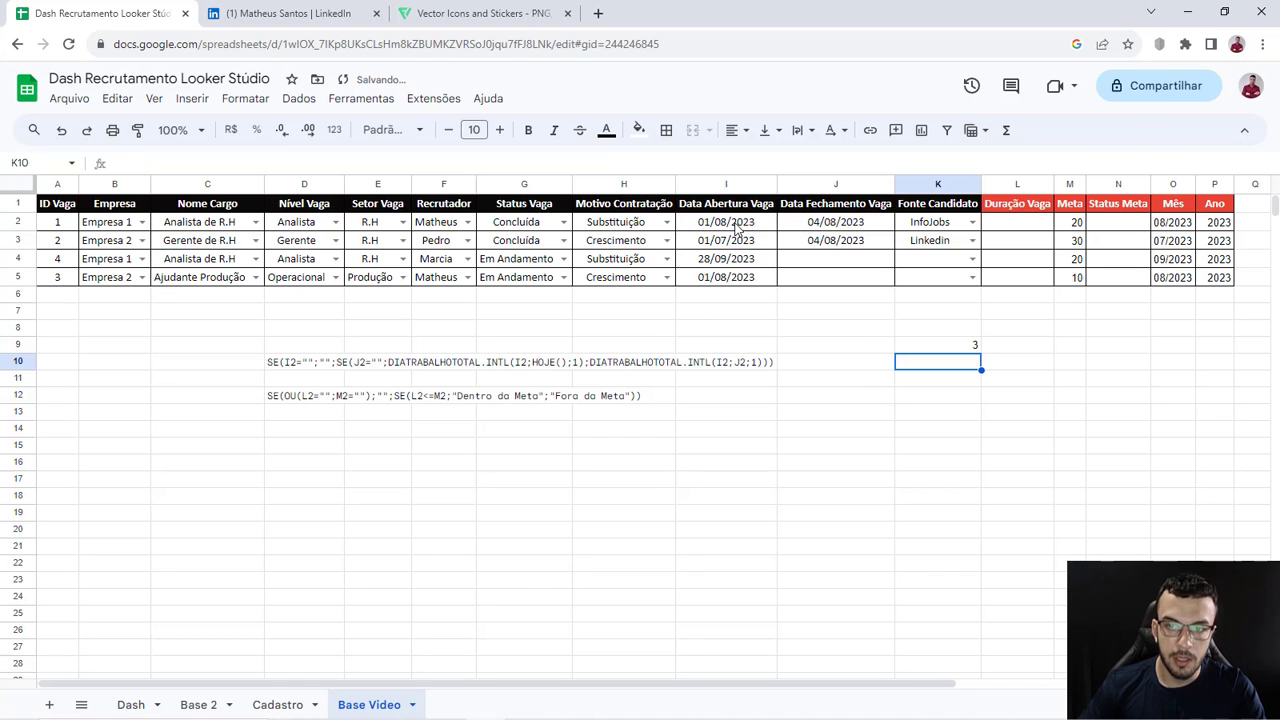
{"action": "left_click", "coordinate": [955, 340]}
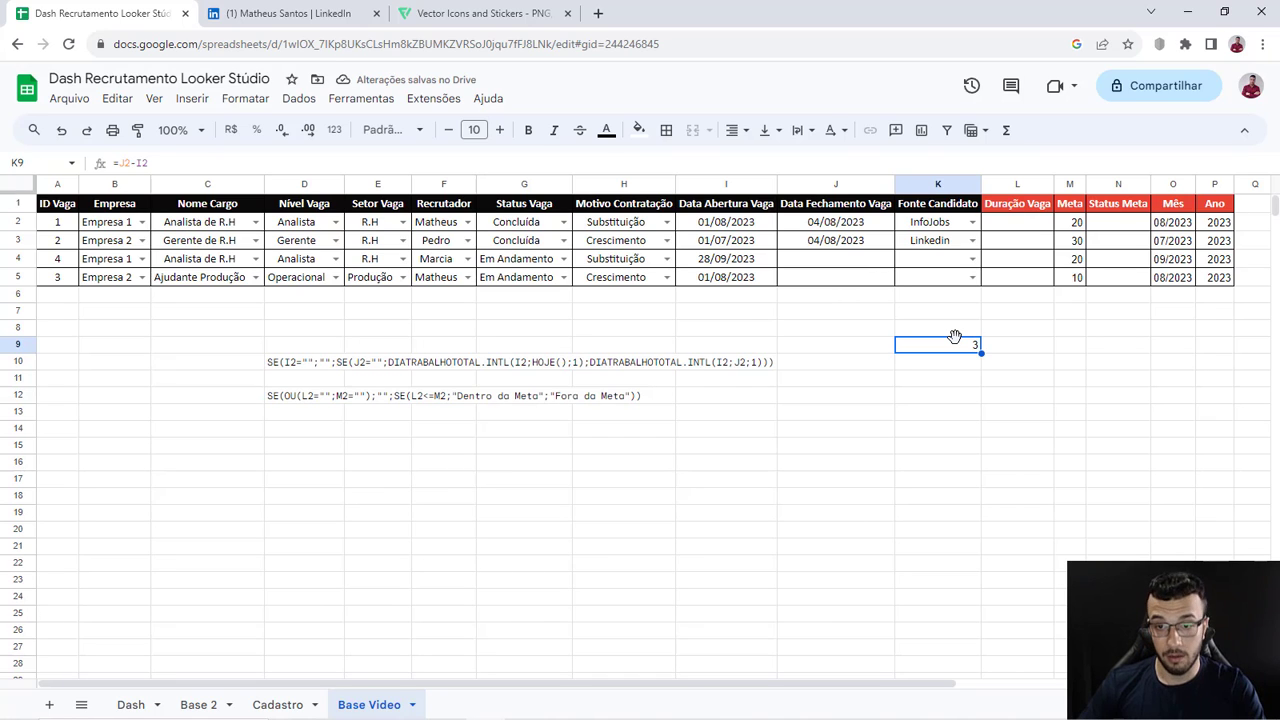
{"action": "key", "text": "Delete"}
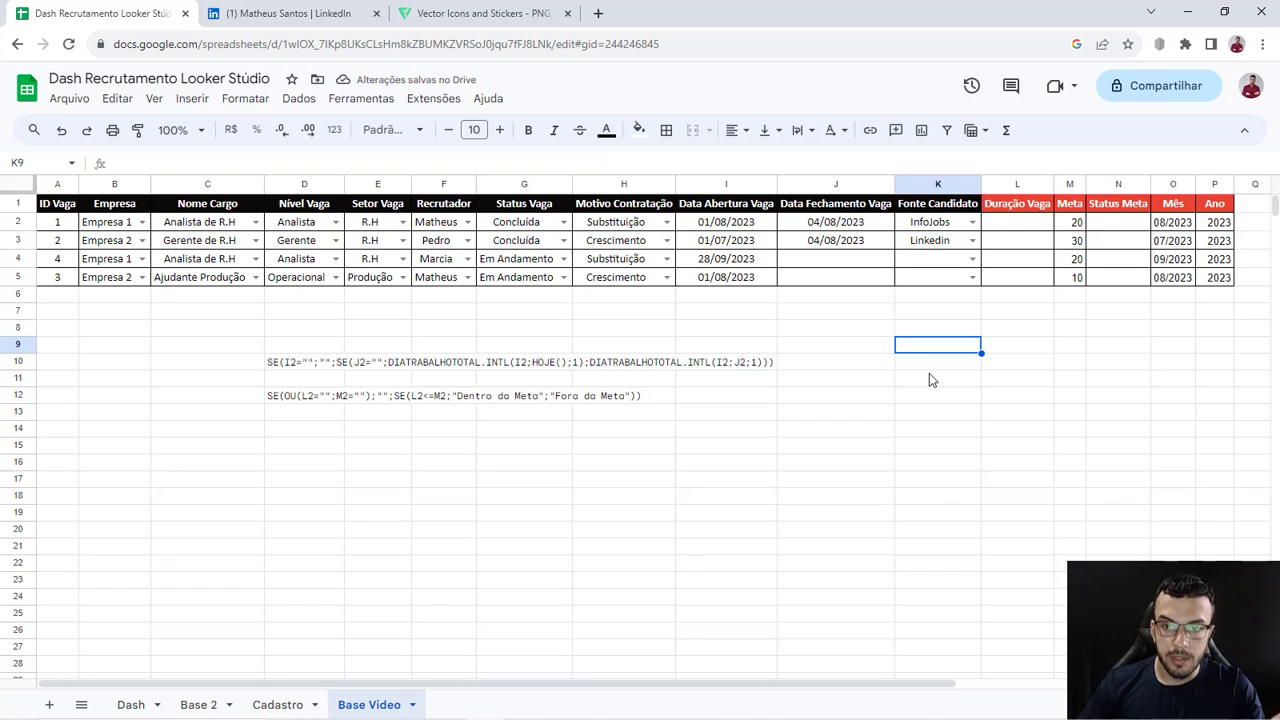
{"action": "left_click", "coordinate": [925, 369]}
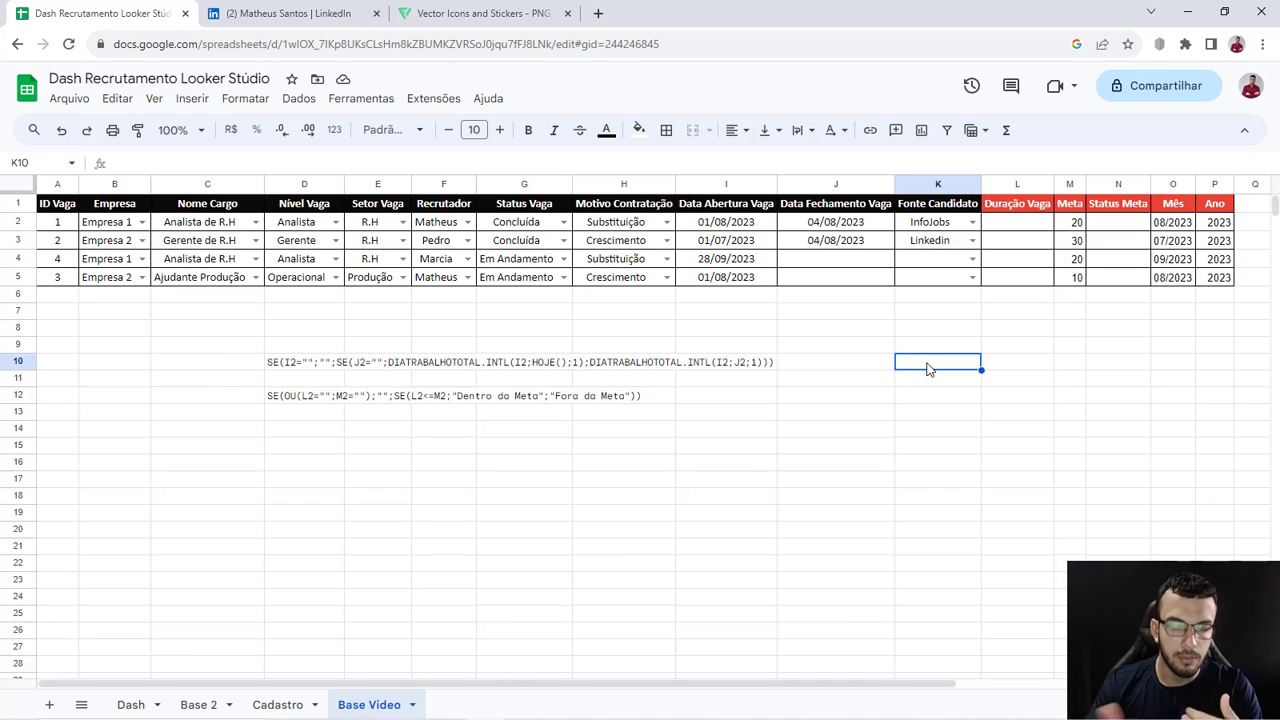
{"action": "type", "text": "=dio"}
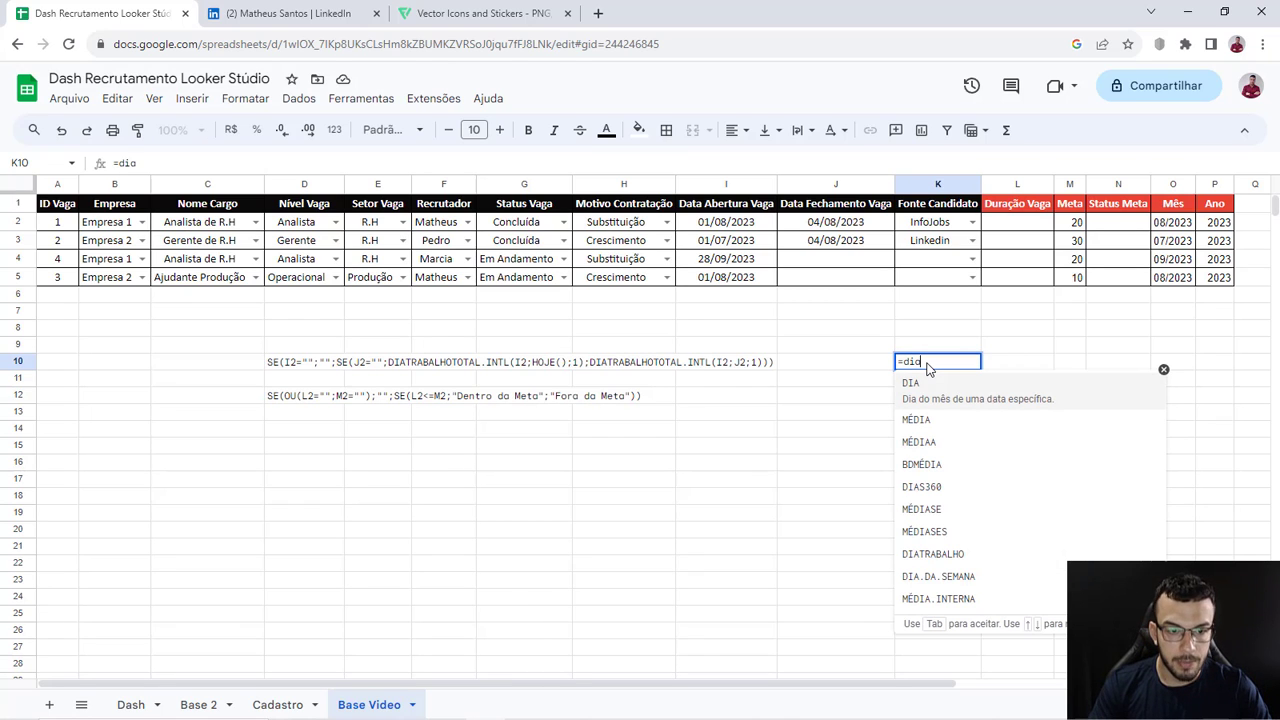
{"action": "type", "text": "tra"}
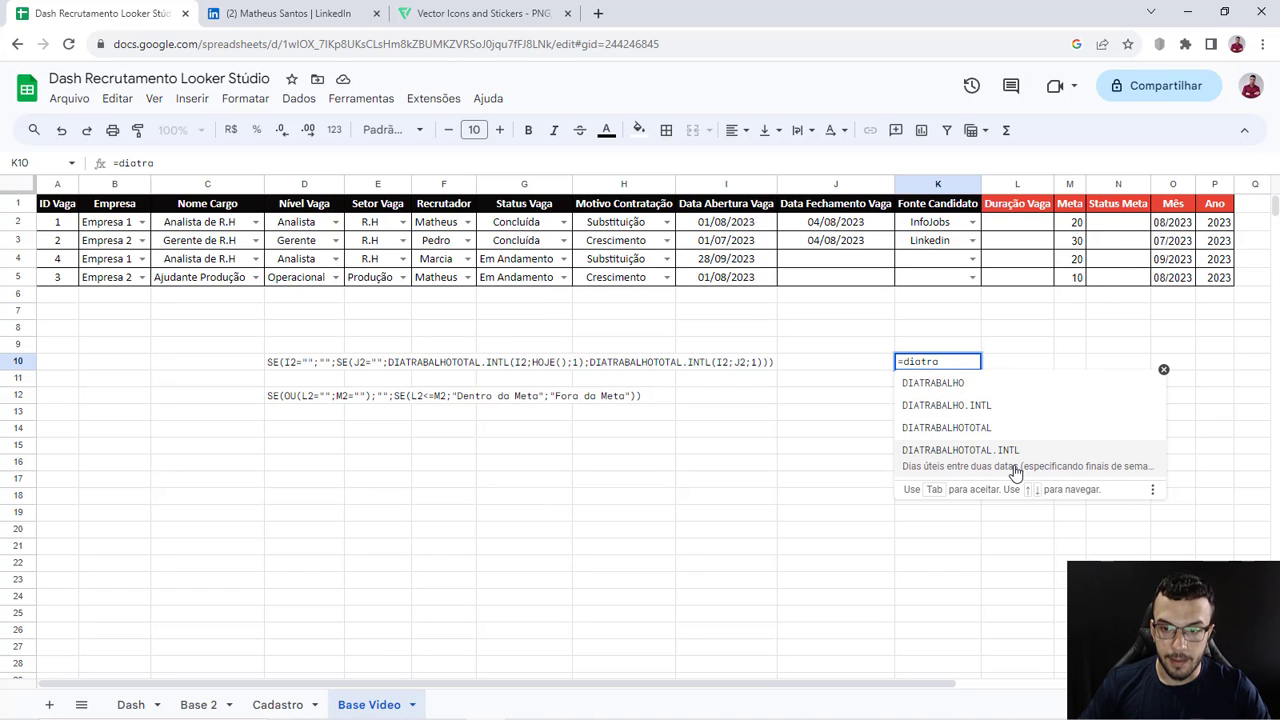
{"action": "left_click", "coordinate": [1010, 470]}
{"action": "left_click", "coordinate": [888, 364]}
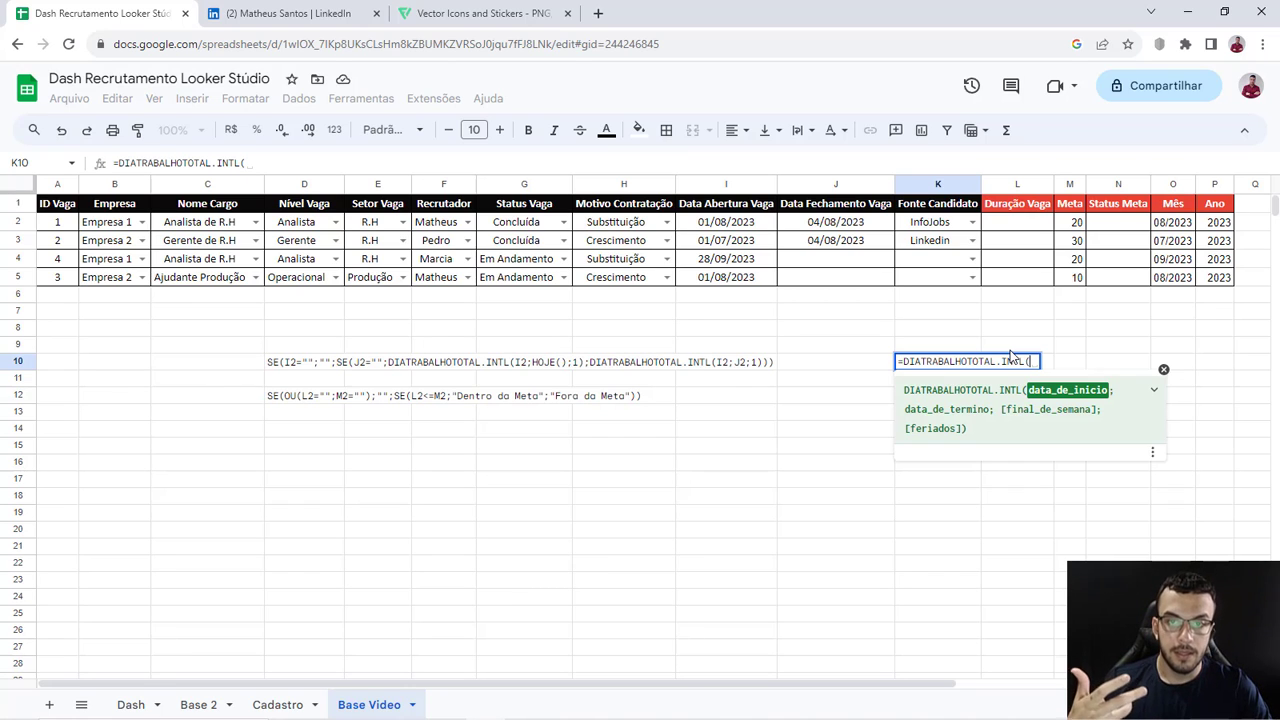
{"action": "key", "text": "Escape"}
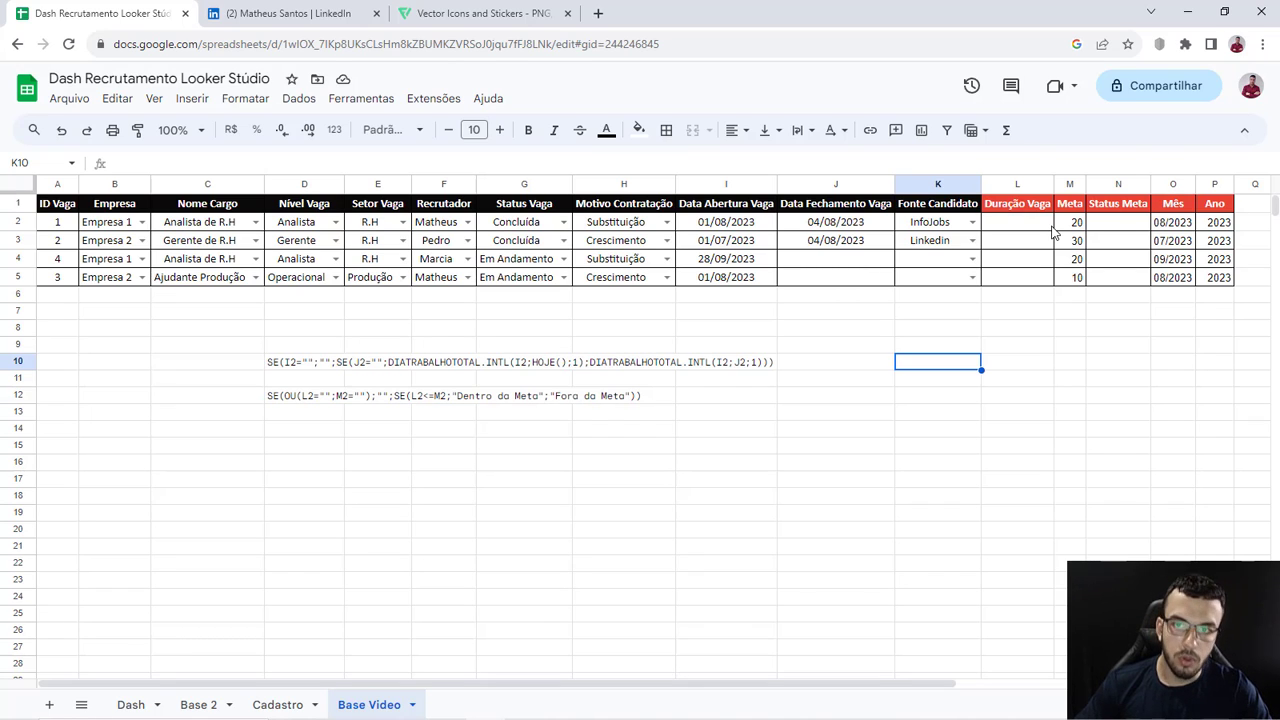
{"action": "left_click", "coordinate": [1046, 297]}
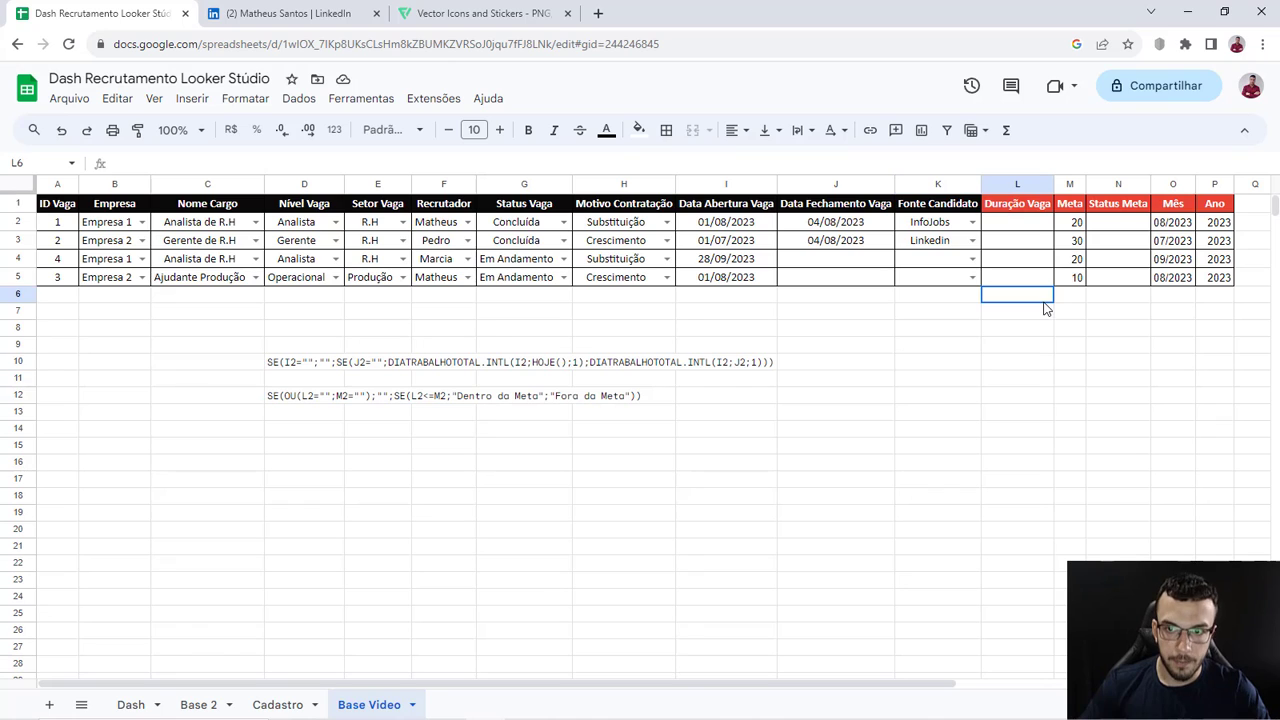
Step: Begin the Duração Vaga formula in L2 with an SE that returns an empty text when the opening date I2 is blank
{"action": "left_click", "coordinate": [1020, 225]}
{"action": "type", "text": "=s"}
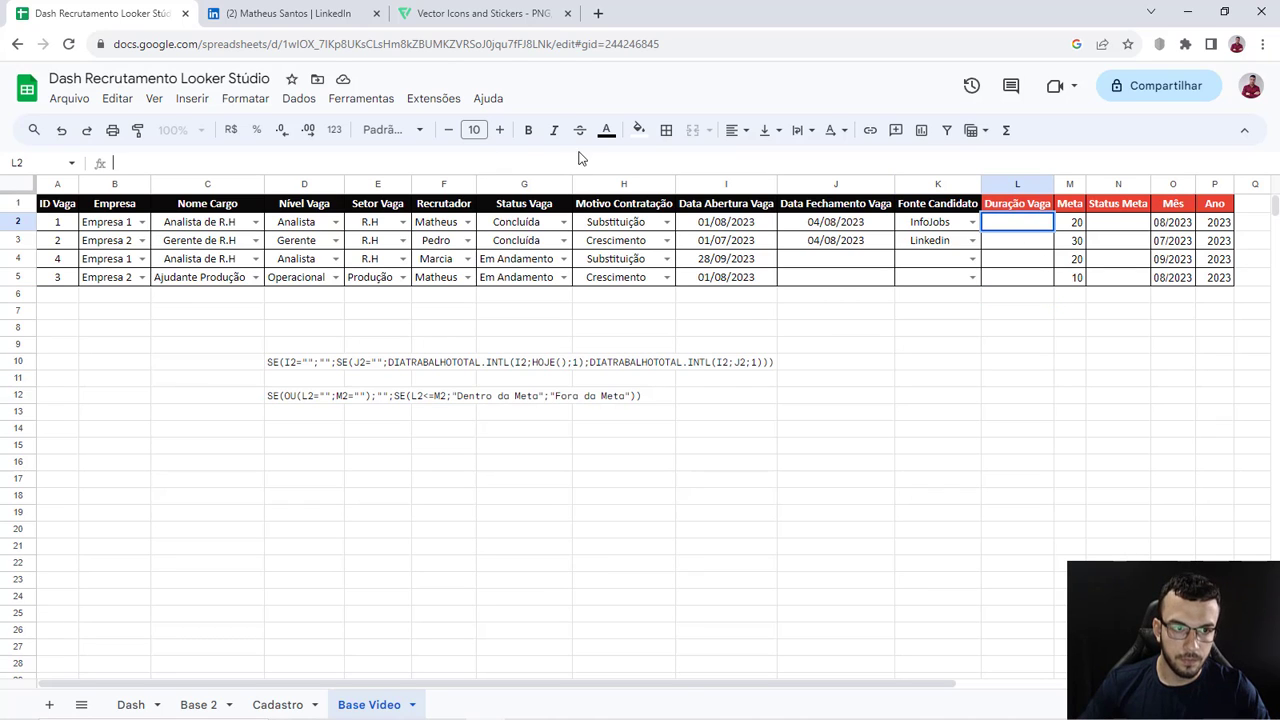
{"action": "type", "text": "e("}
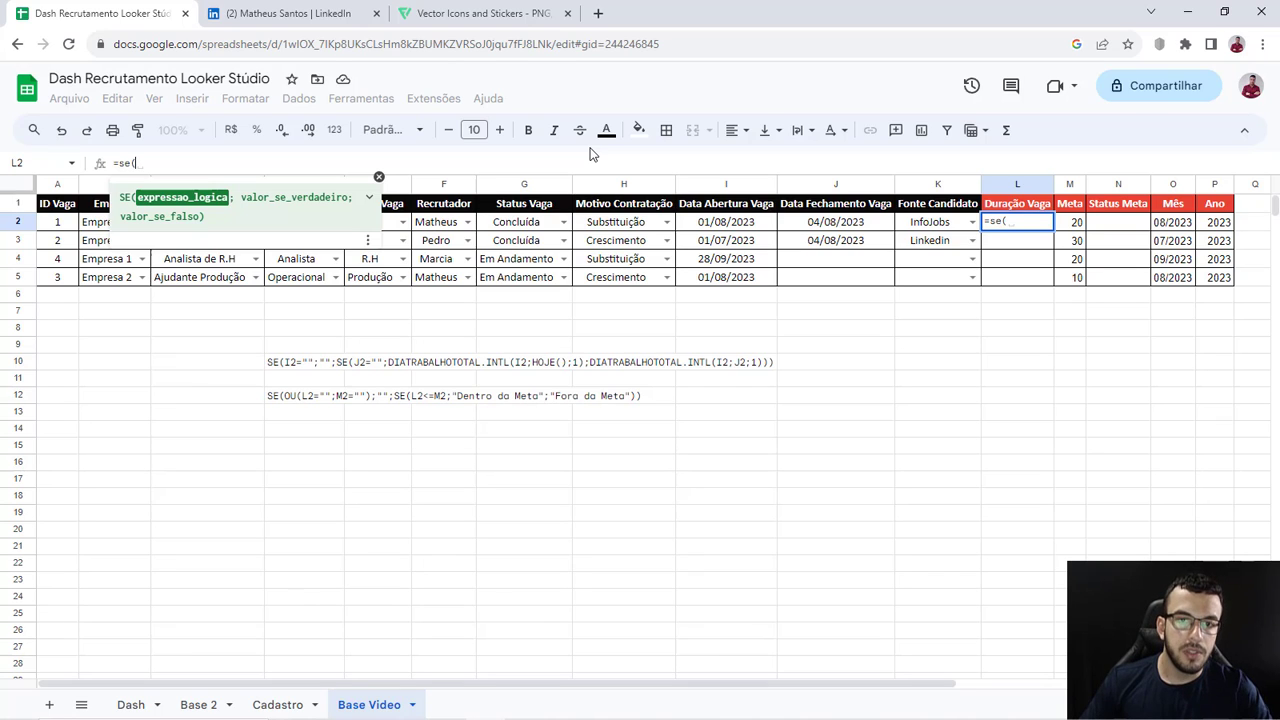
{"action": "left_click", "coordinate": [720, 224]}
{"action": "type", "text": "="}
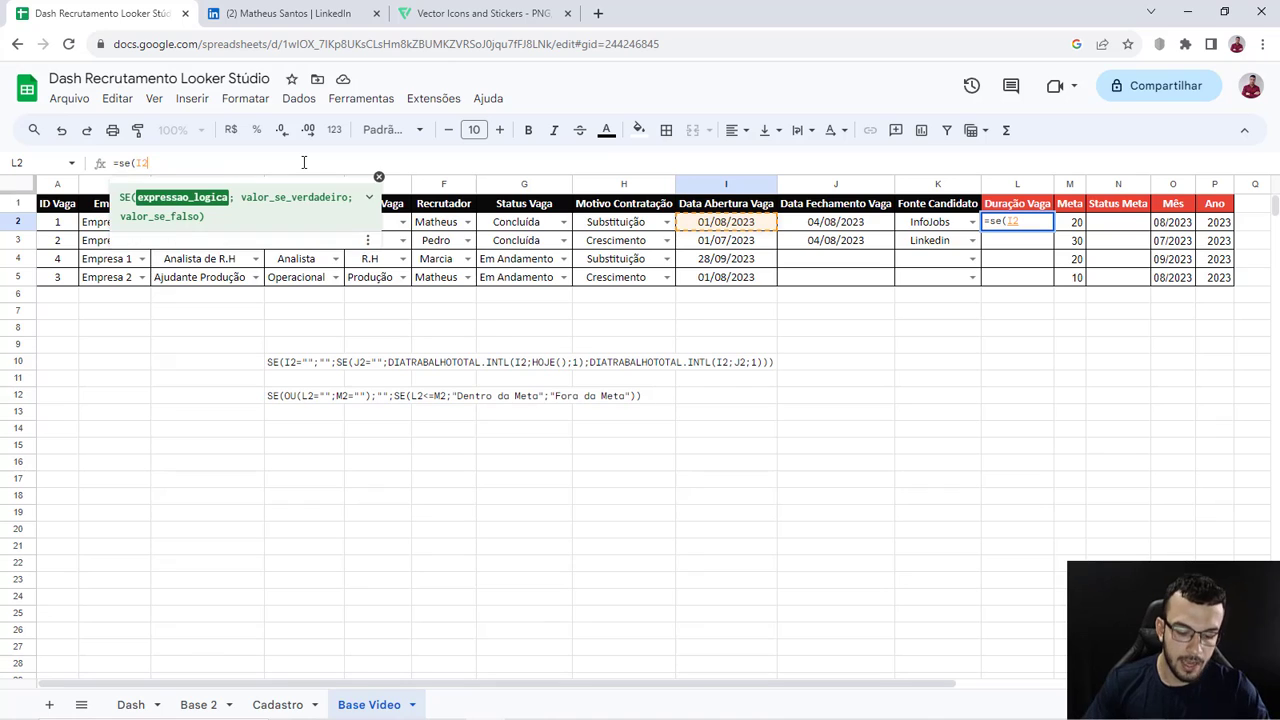
{"action": "type", "text": "\"\""}
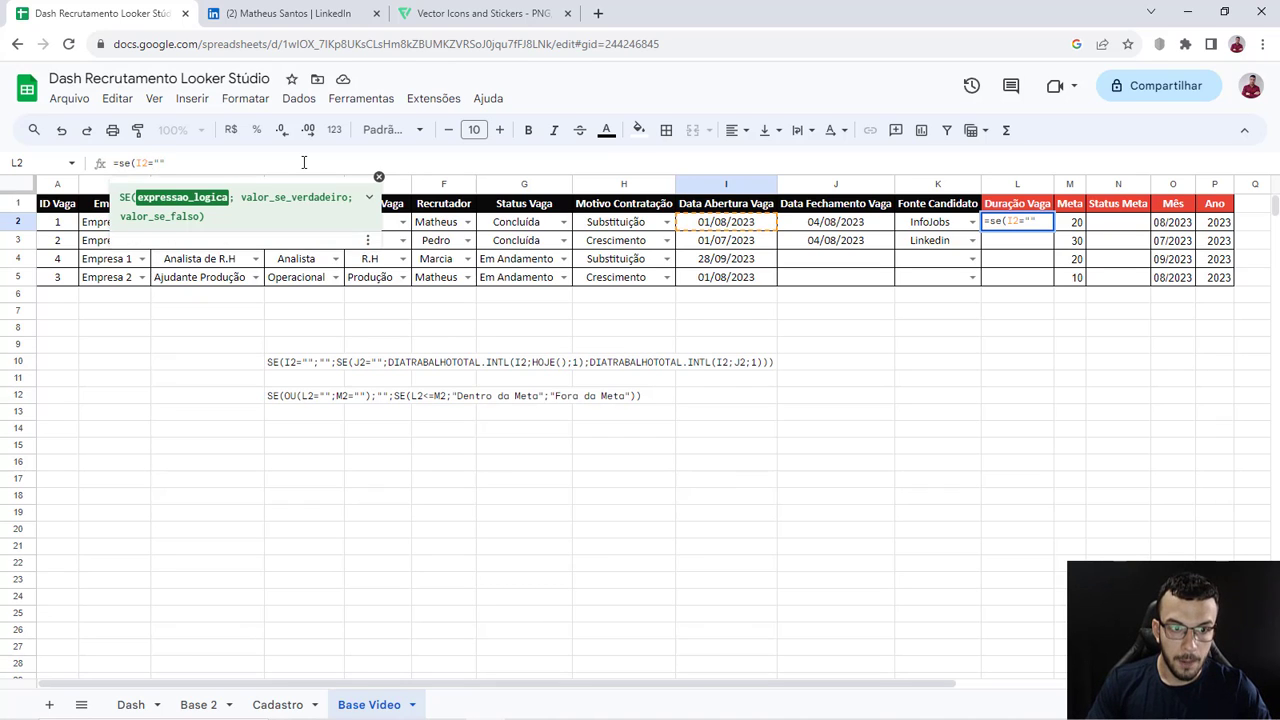
{"action": "type", "text": ";"}
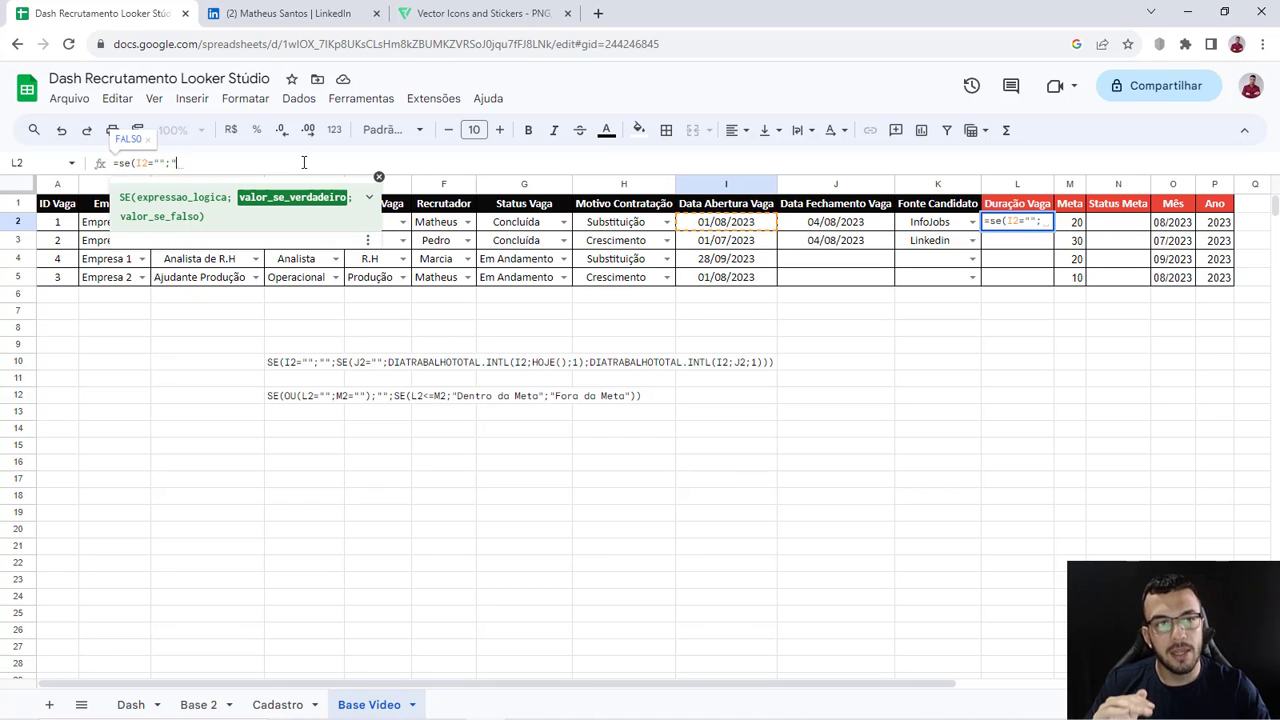
{"action": "type", "text": "\"\""}
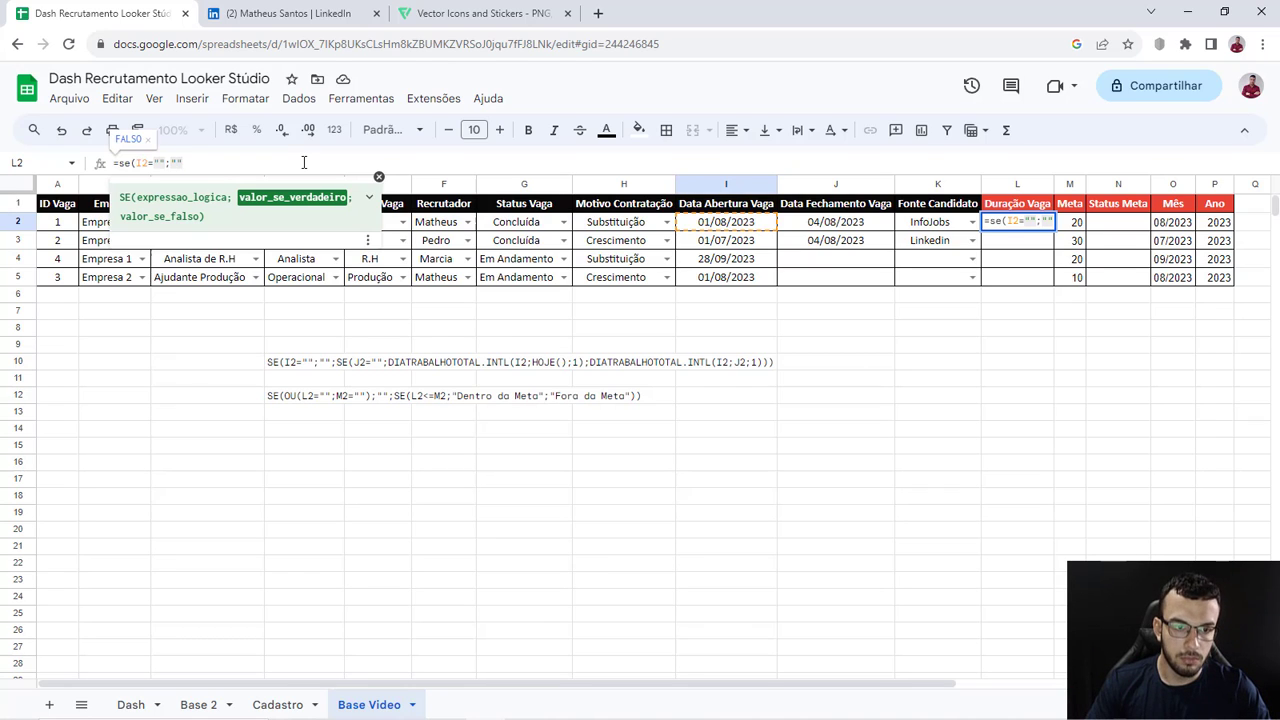
{"action": "type", "text": ";"}
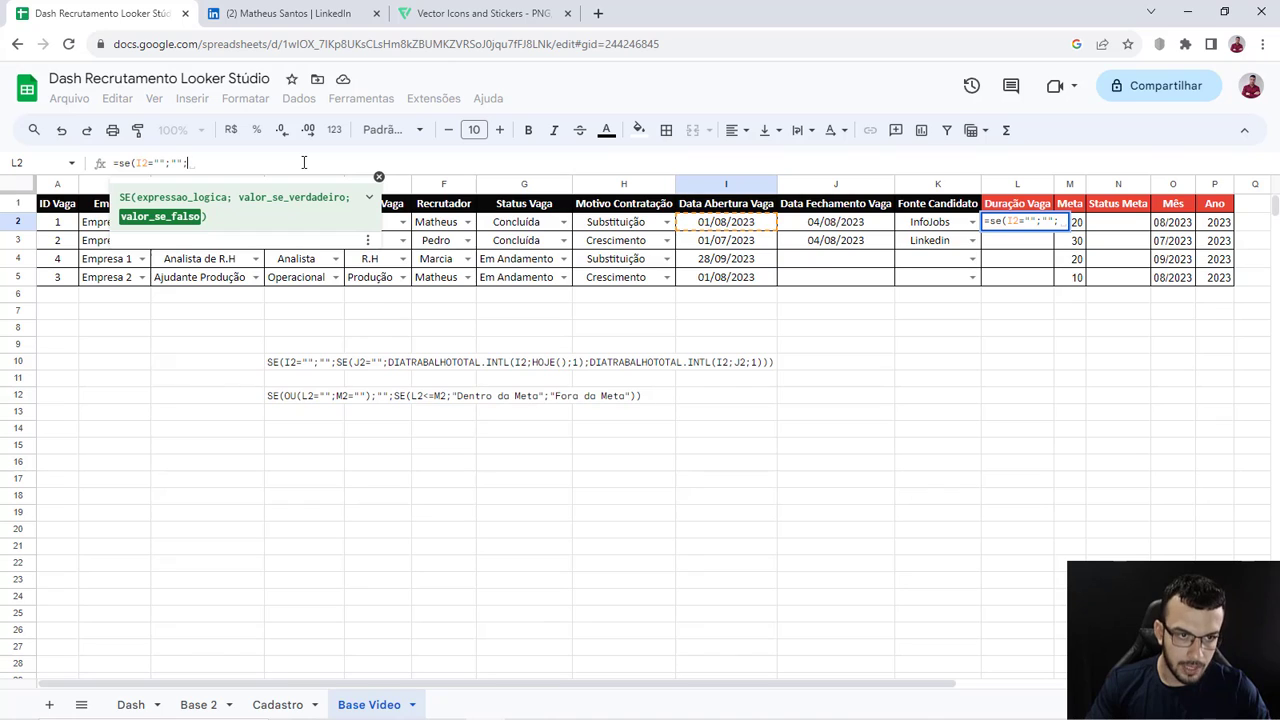
Step: Nest a second SE as the false value in the L2 formula, testing whether the closing date J2 is blank
{"action": "type", "text": "se("}
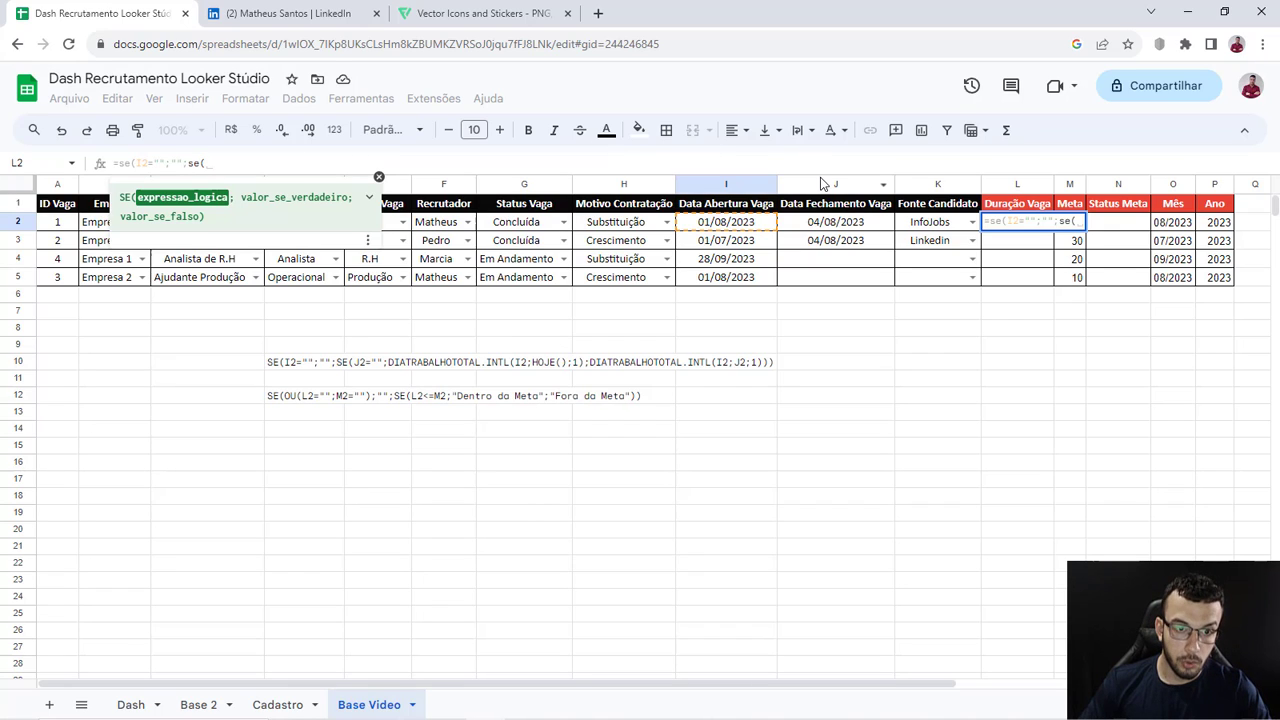
{"action": "left_click", "coordinate": [828, 221]}
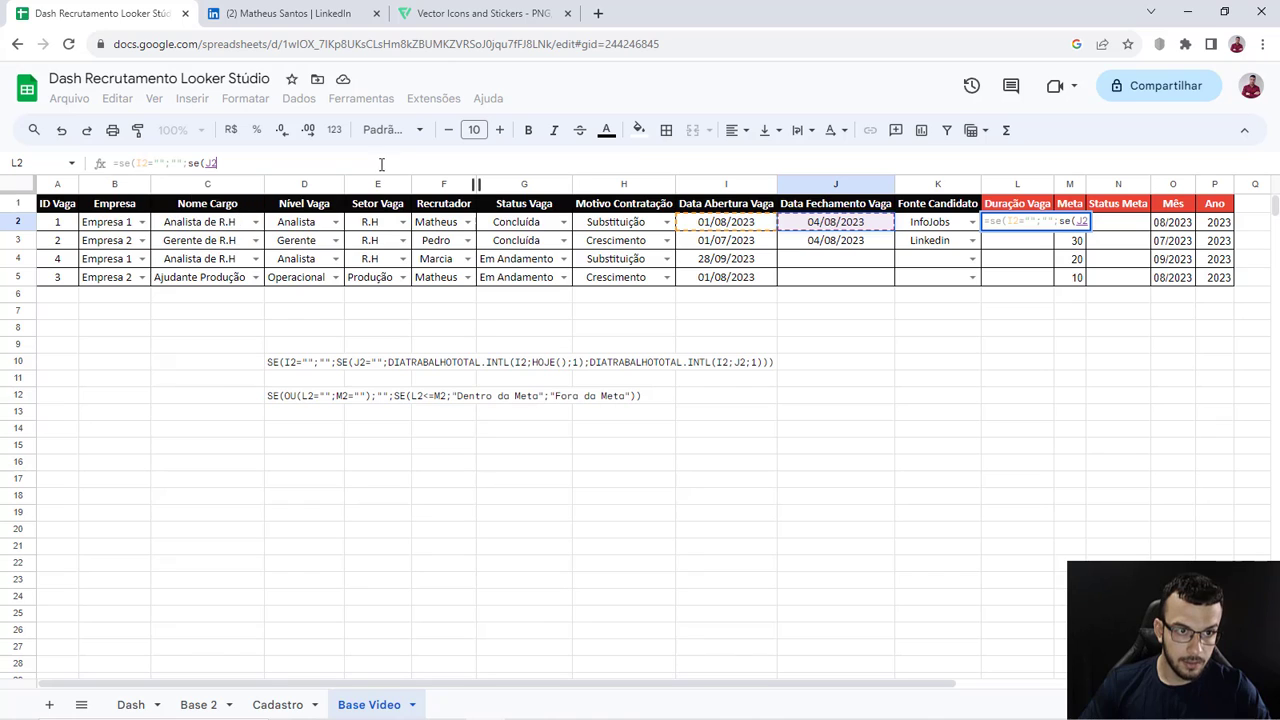
{"action": "type", "text": "=\"\""}
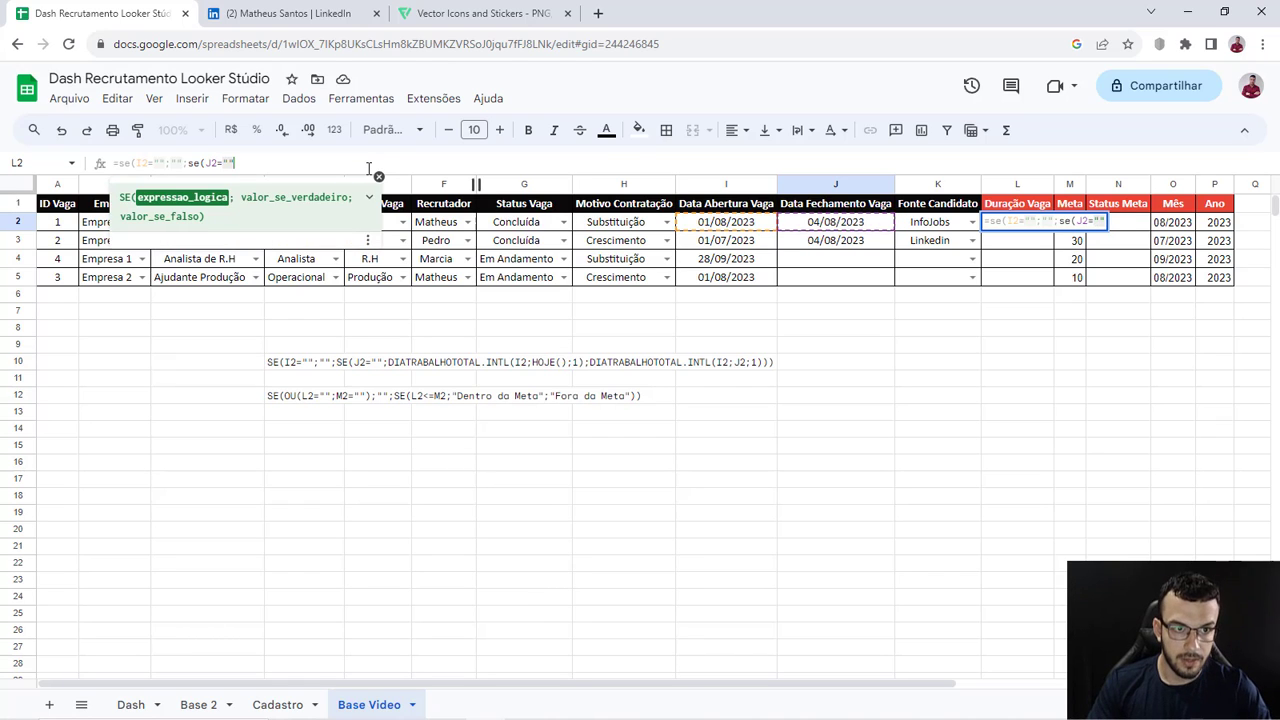
{"action": "type", "text": ";"}
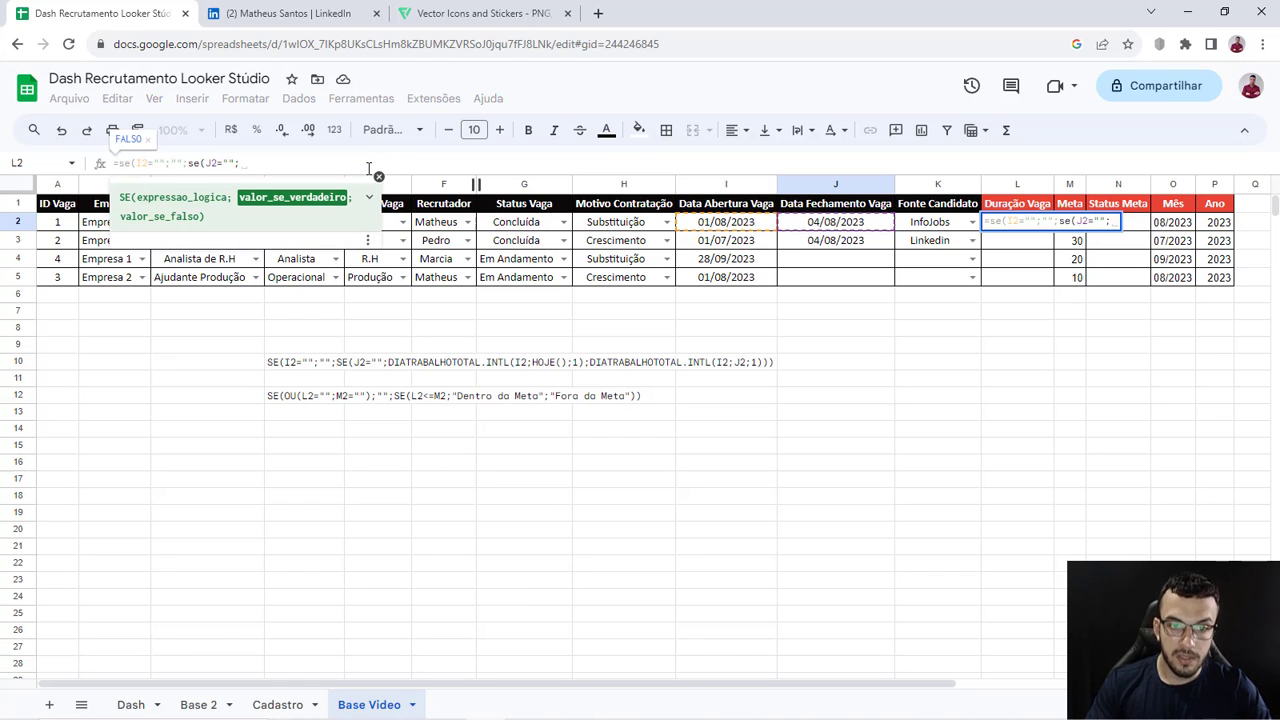
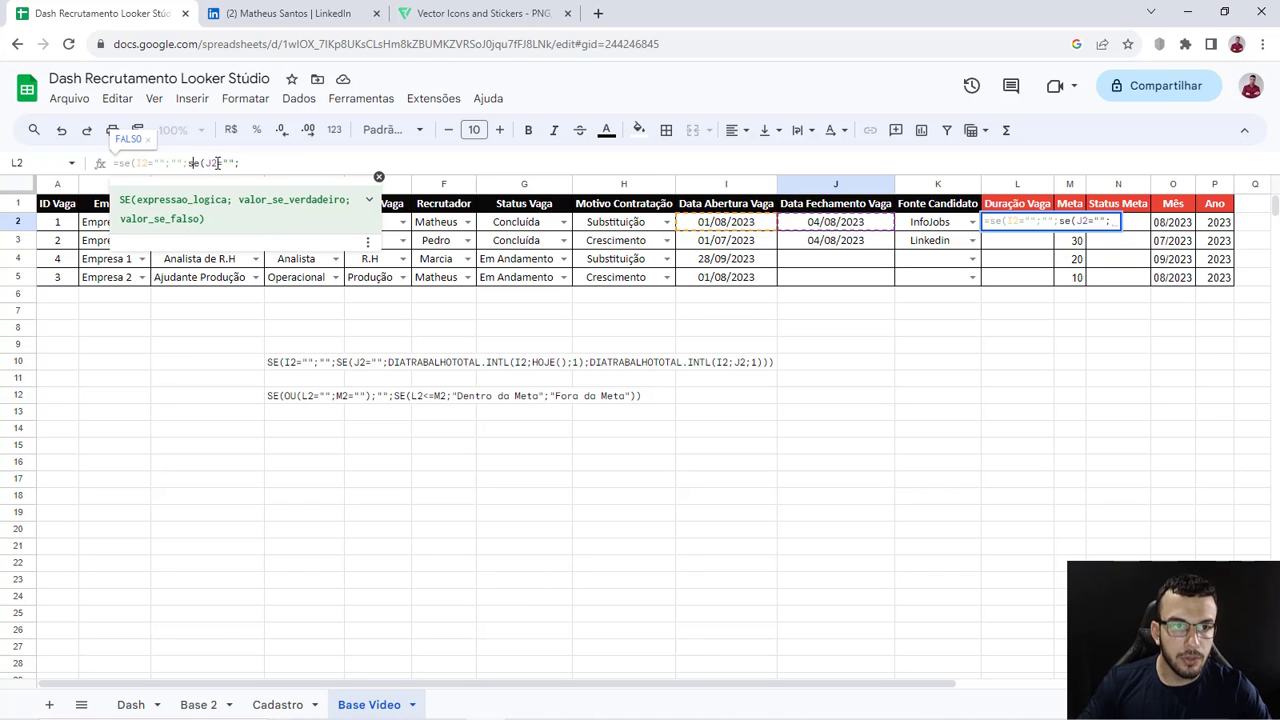
{"action": "left_click", "coordinate": [224, 162]}
{"action": "left_click", "coordinate": [245, 163]}
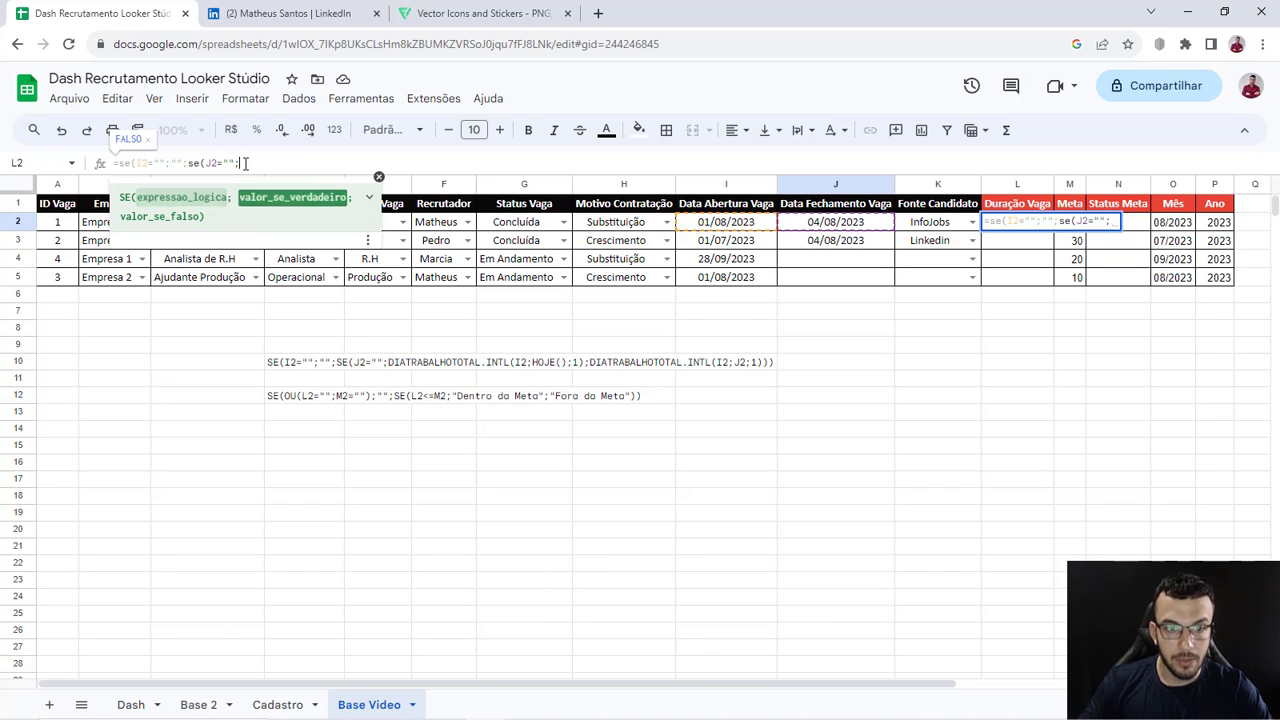
Step: Add DIATRABALHOTOTAL.INTL as the nested SE's true value in L2, with I2 as the start date
{"action": "type", "text": "di"}
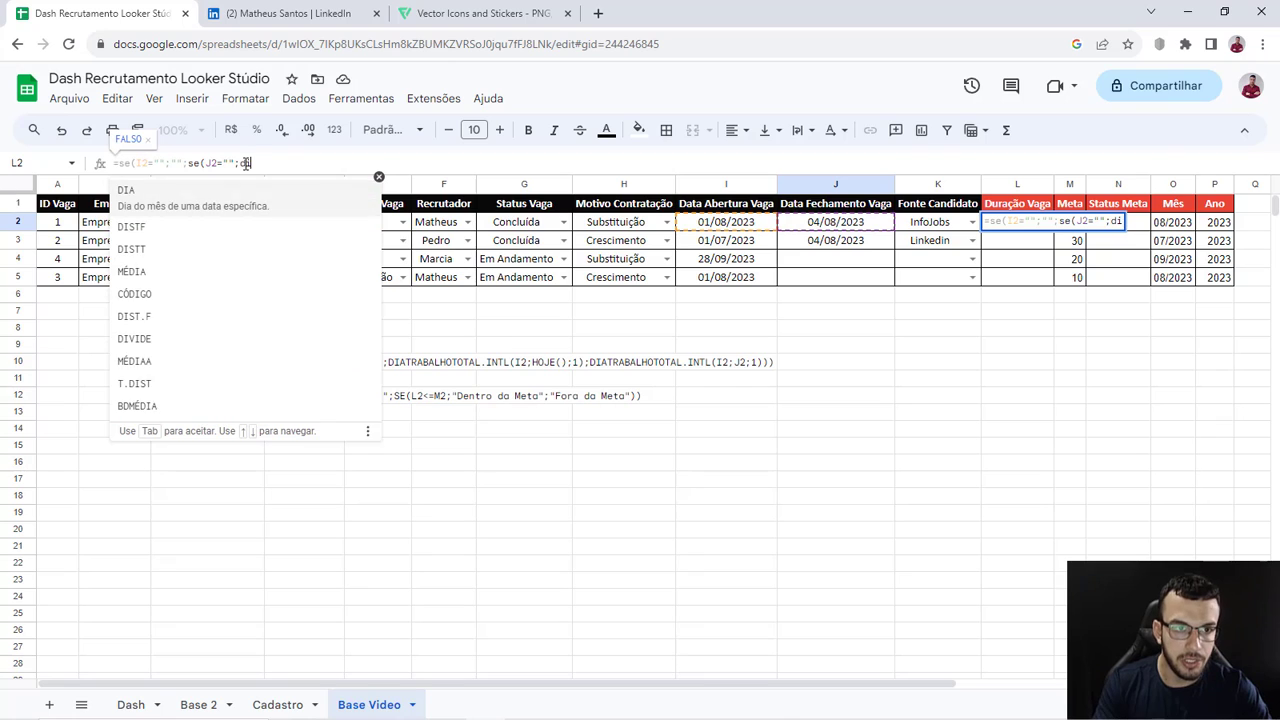
{"action": "type", "text": "atra"}
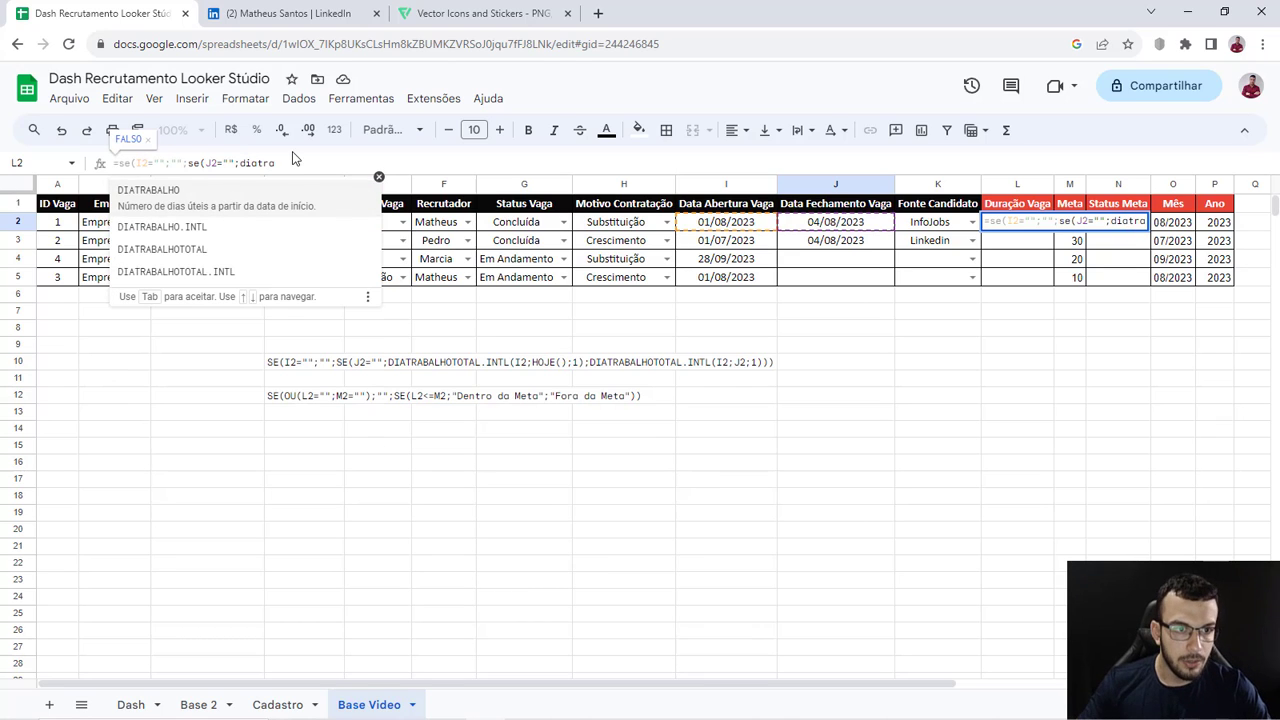
{"action": "left_click", "coordinate": [190, 265]}
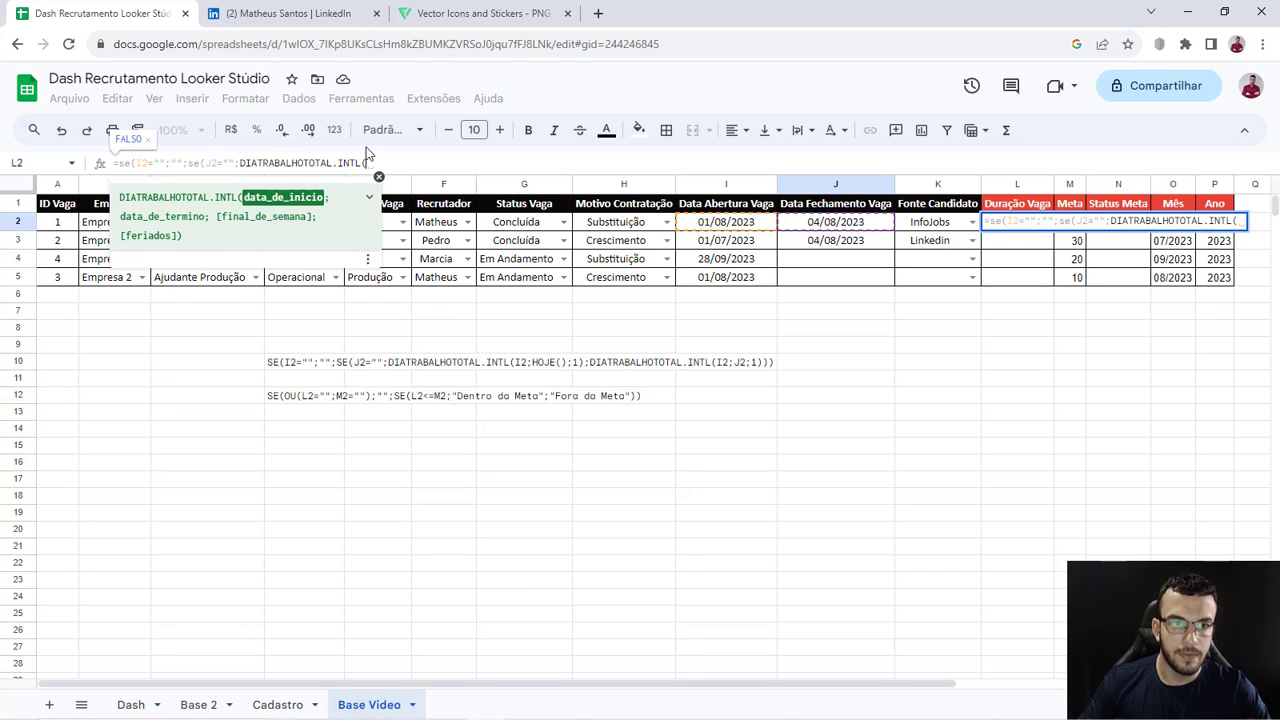
{"action": "left_click", "coordinate": [707, 225]}
{"action": "left_click", "coordinate": [435, 163]}
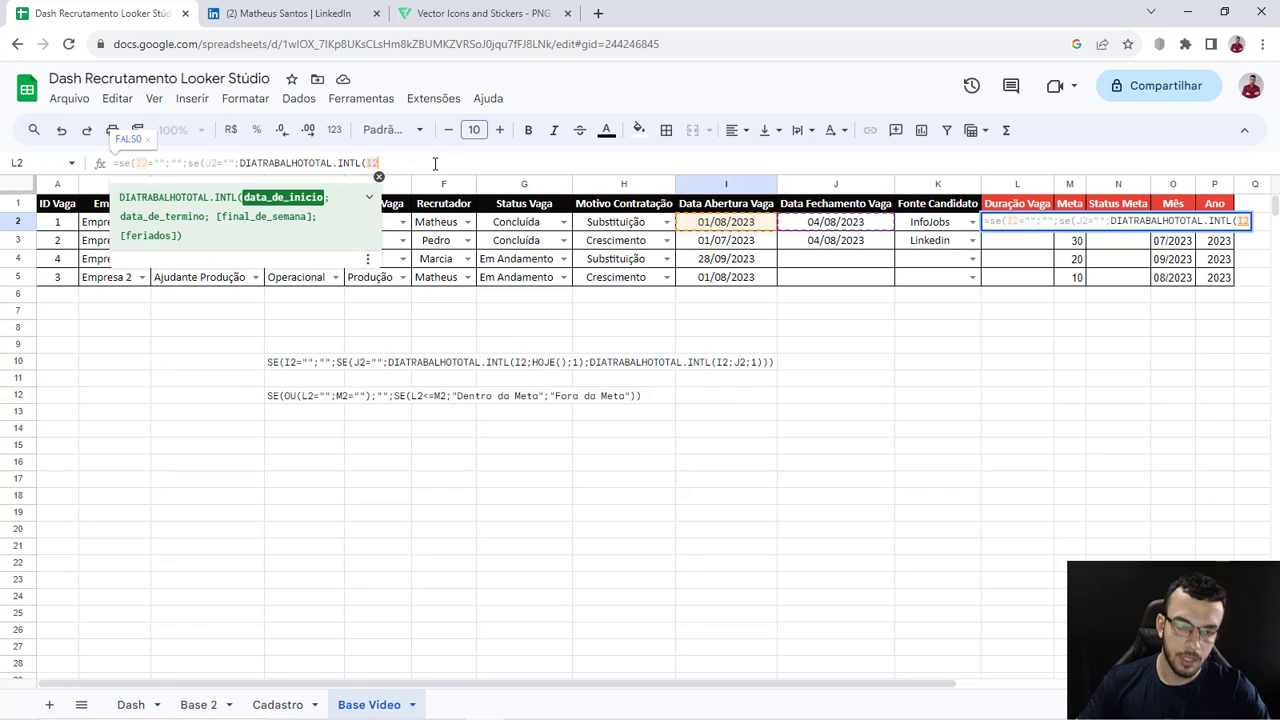
{"action": "type", "text": ";"}
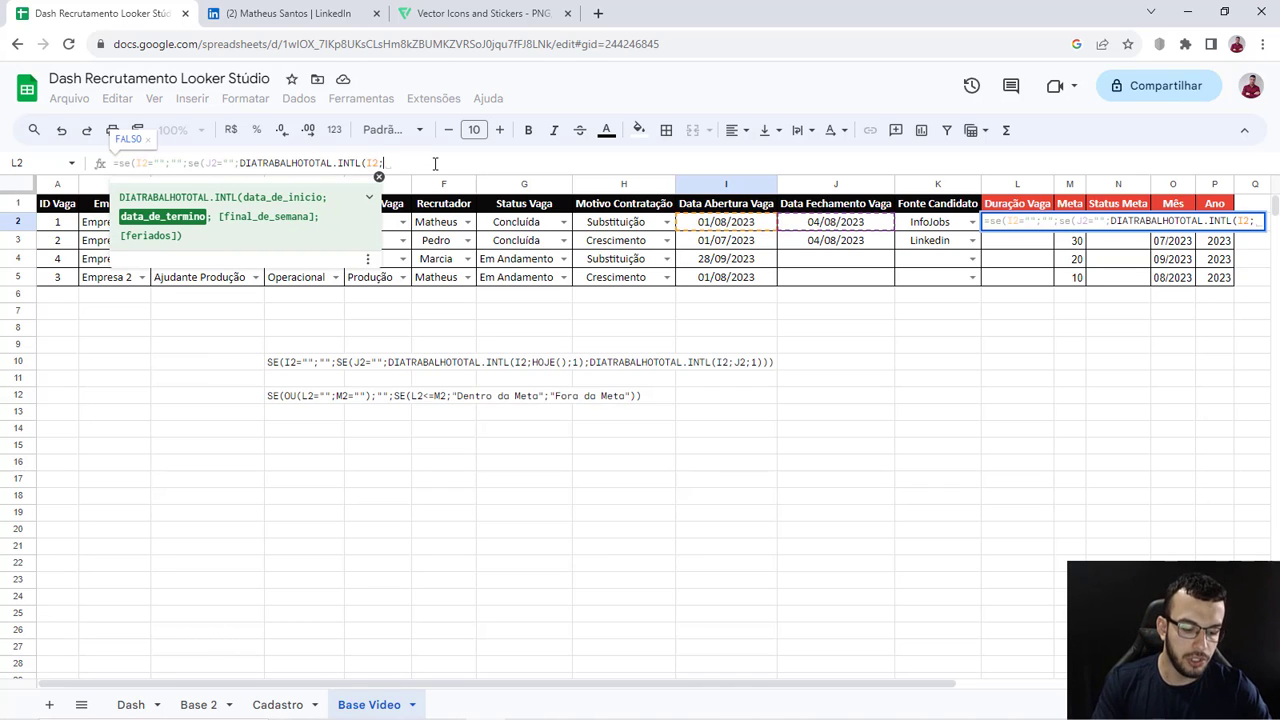
Step: Set HOJE() as the end date and 1 as the weekend code, and close the DIATRABALHOTOTAL.INTL function
{"action": "type", "text": "hhoje"}
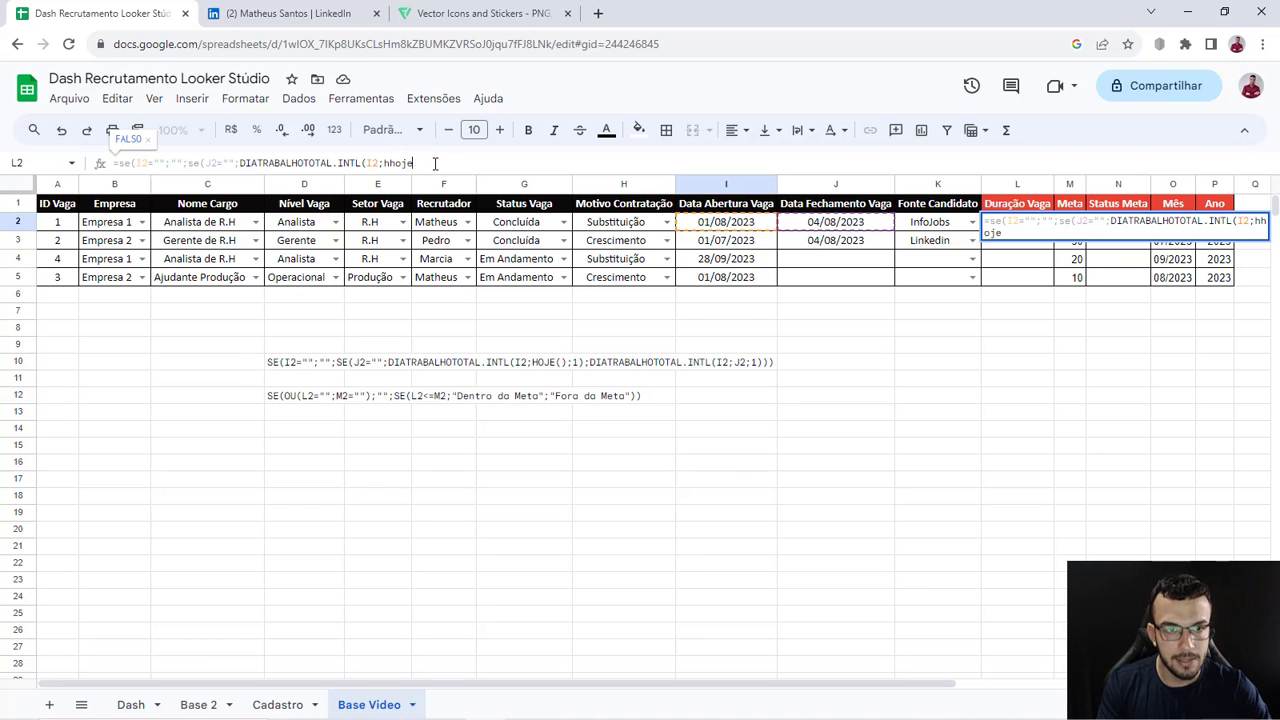
{"action": "key", "text": "BackSpace"}
{"action": "key", "text": "BackSpace"}
{"action": "key", "text": "BackSpace"}
{"action": "key", "text": "BackSpace"}
{"action": "type", "text": "oje("}
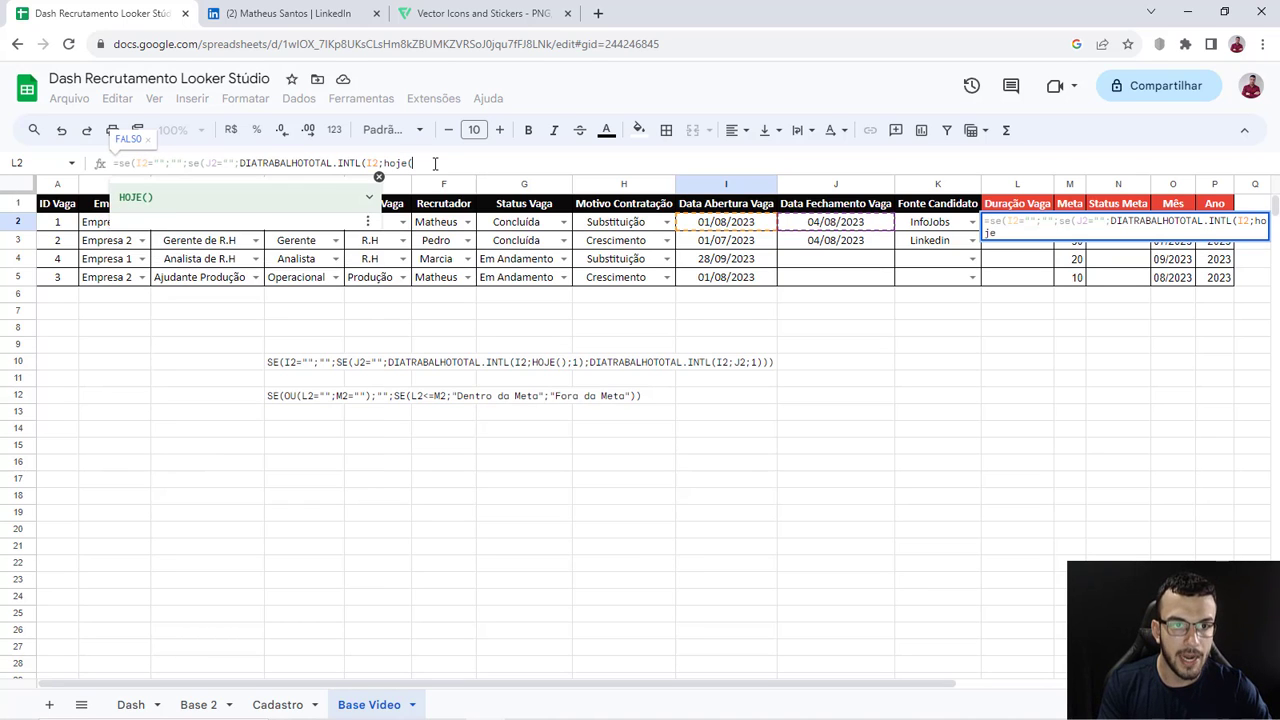
{"action": "type", "text": ")"}
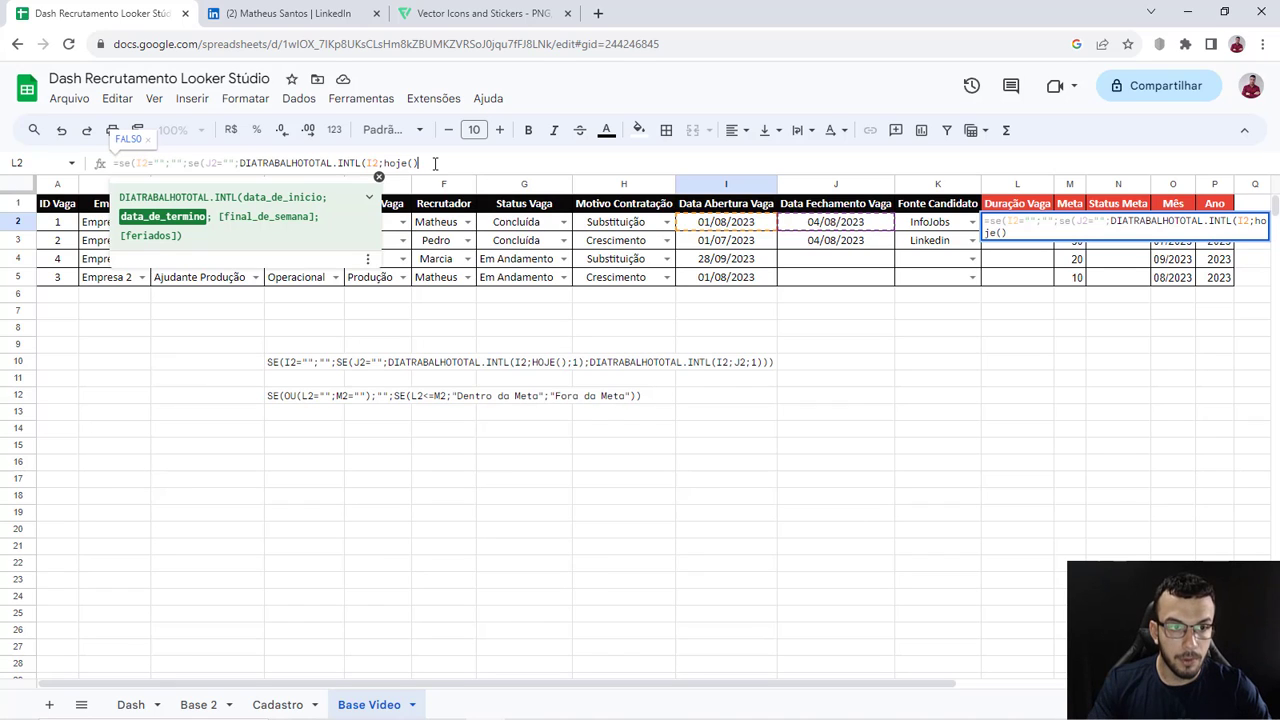
{"action": "type", "text": ";"}
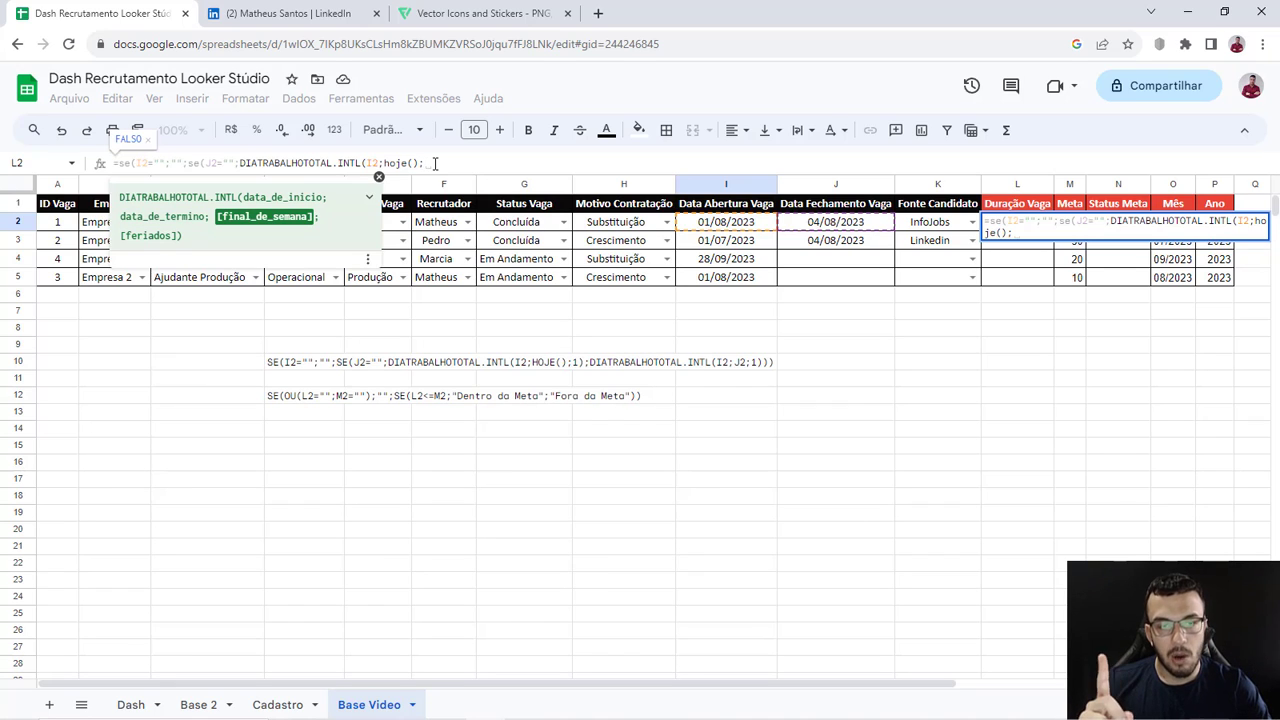
{"action": "type", "text": "1"}
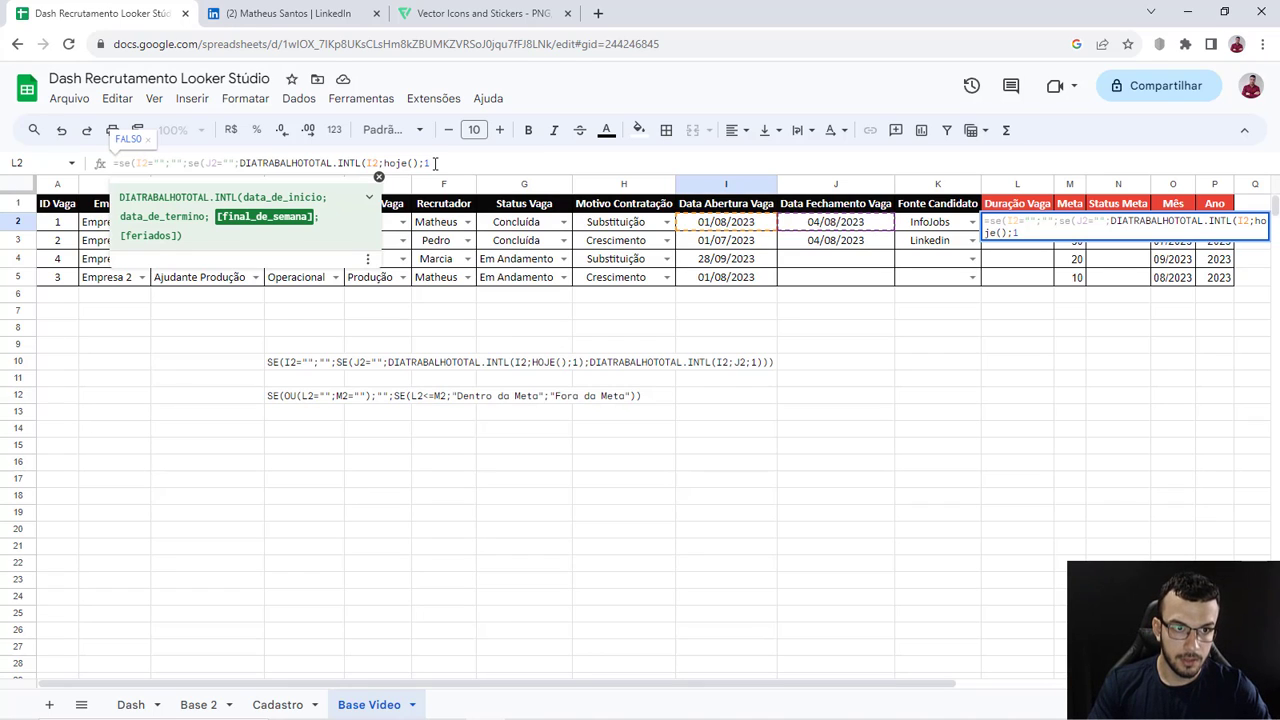
{"action": "type", "text": ")"}
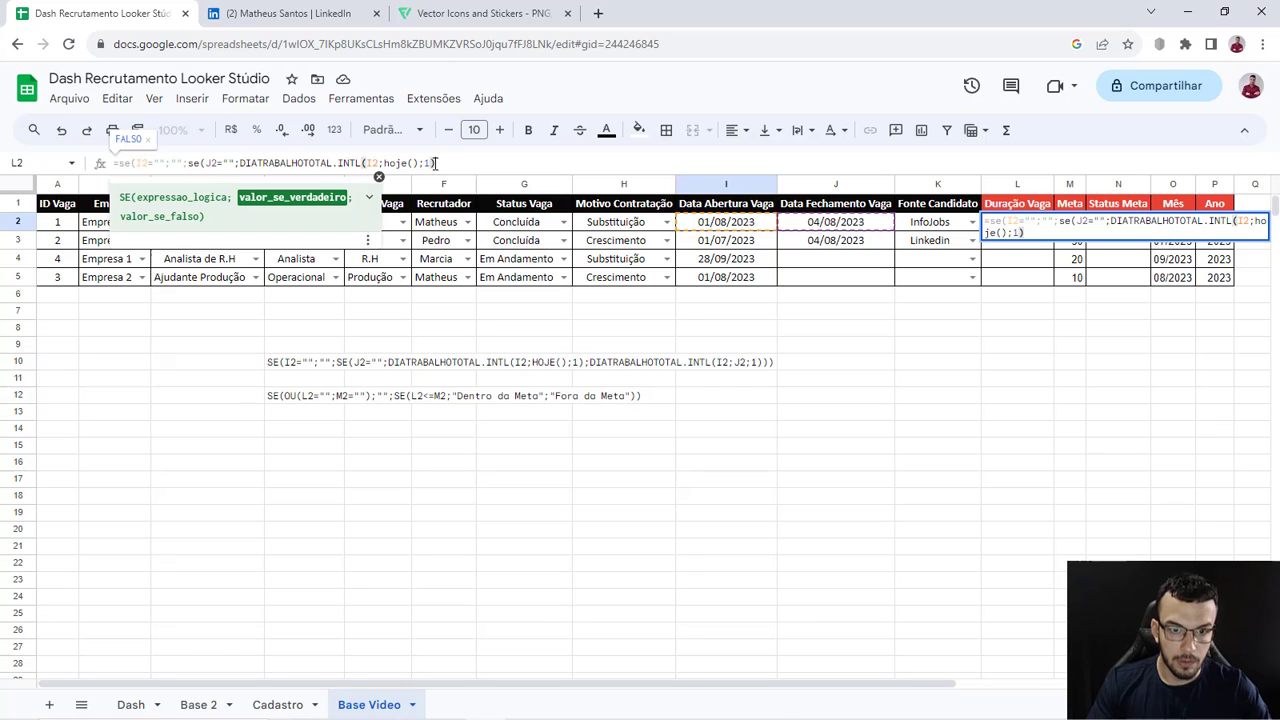
Step: Complete the L2 formula with DIATRABALHOTOTAL.INTL(I2;J2;1) as the nested SE's false value, and autofill the Duração Vaga column through row 5
{"action": "type", "text": ";"}
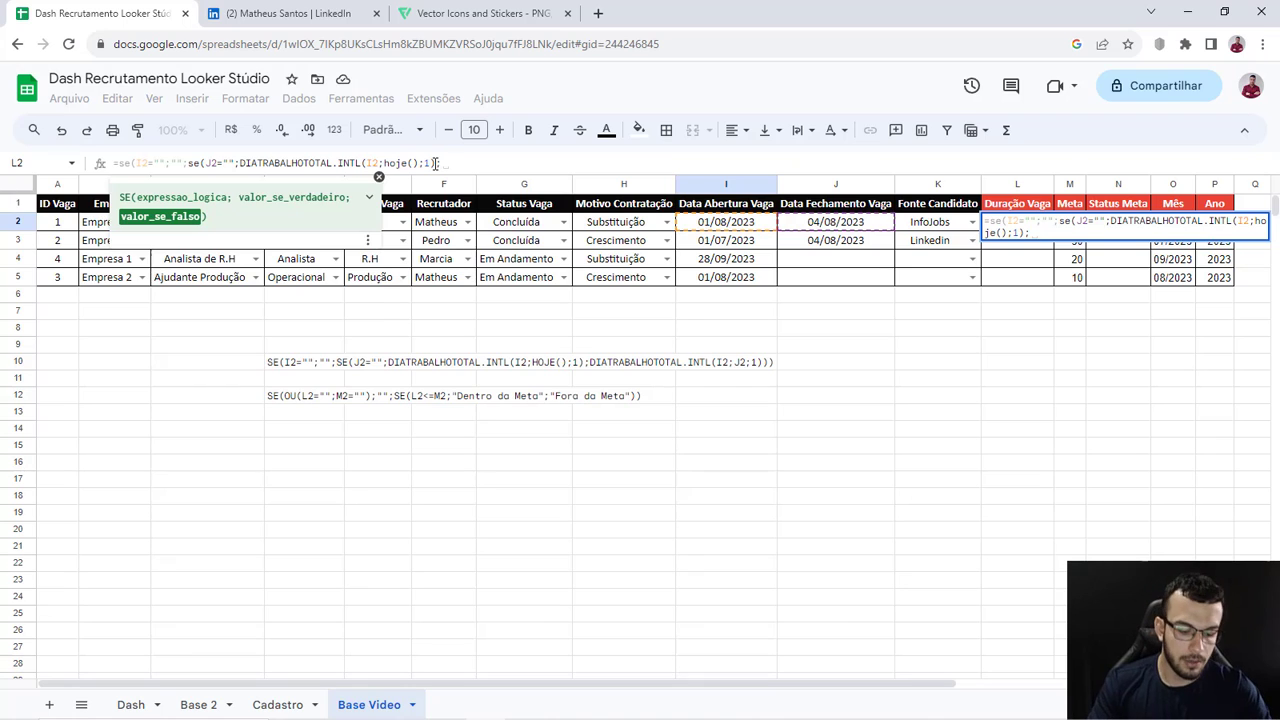
{"action": "type", "text": "diatra"}
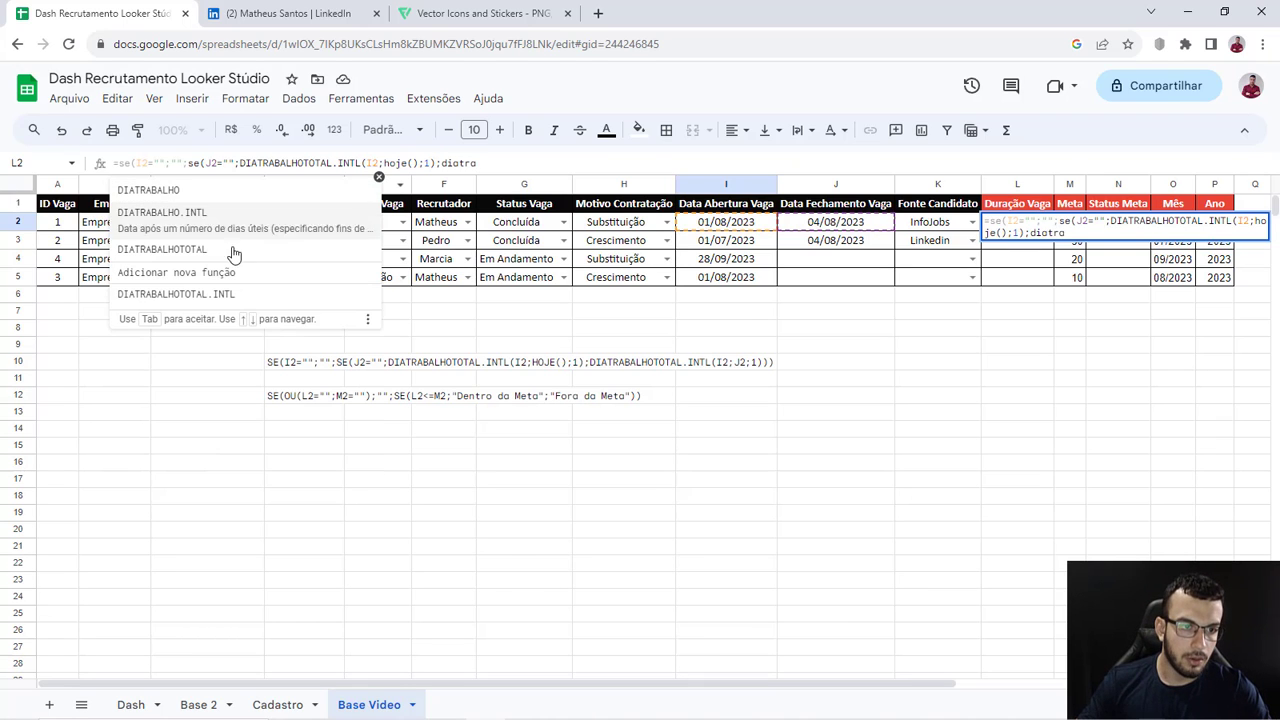
{"action": "left_click", "coordinate": [217, 293]}
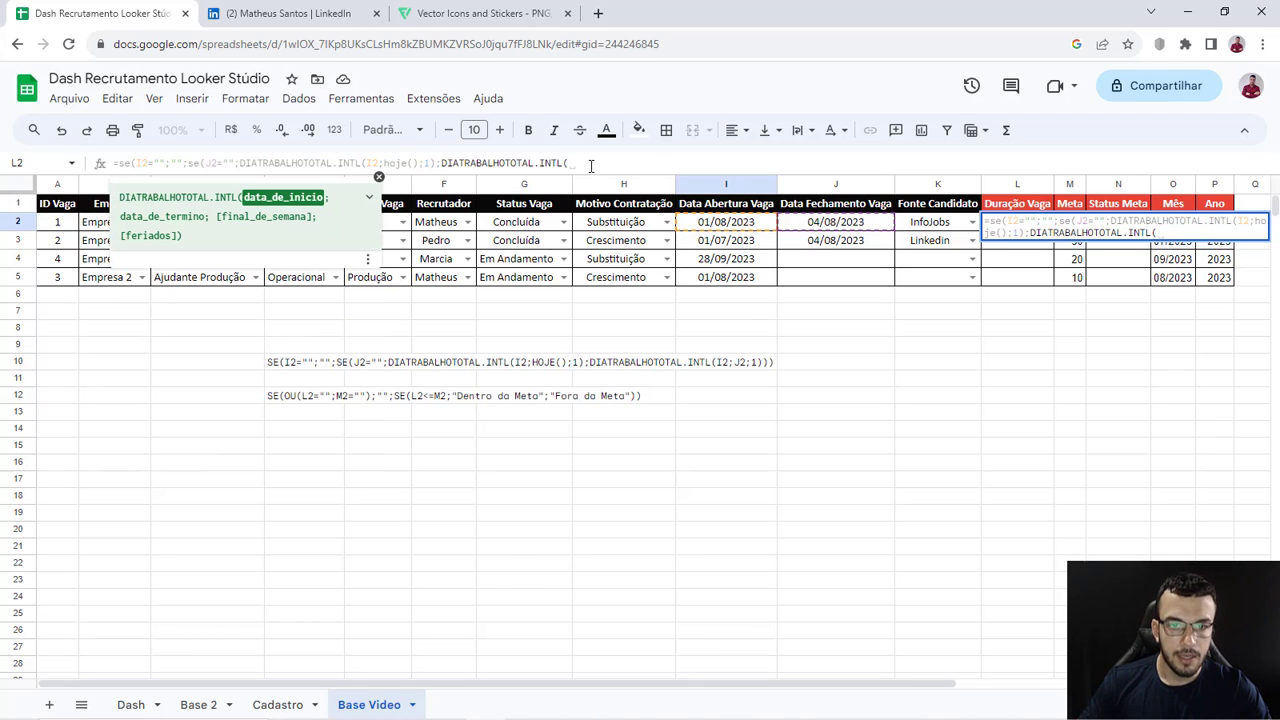
{"action": "left_click", "coordinate": [732, 222]}
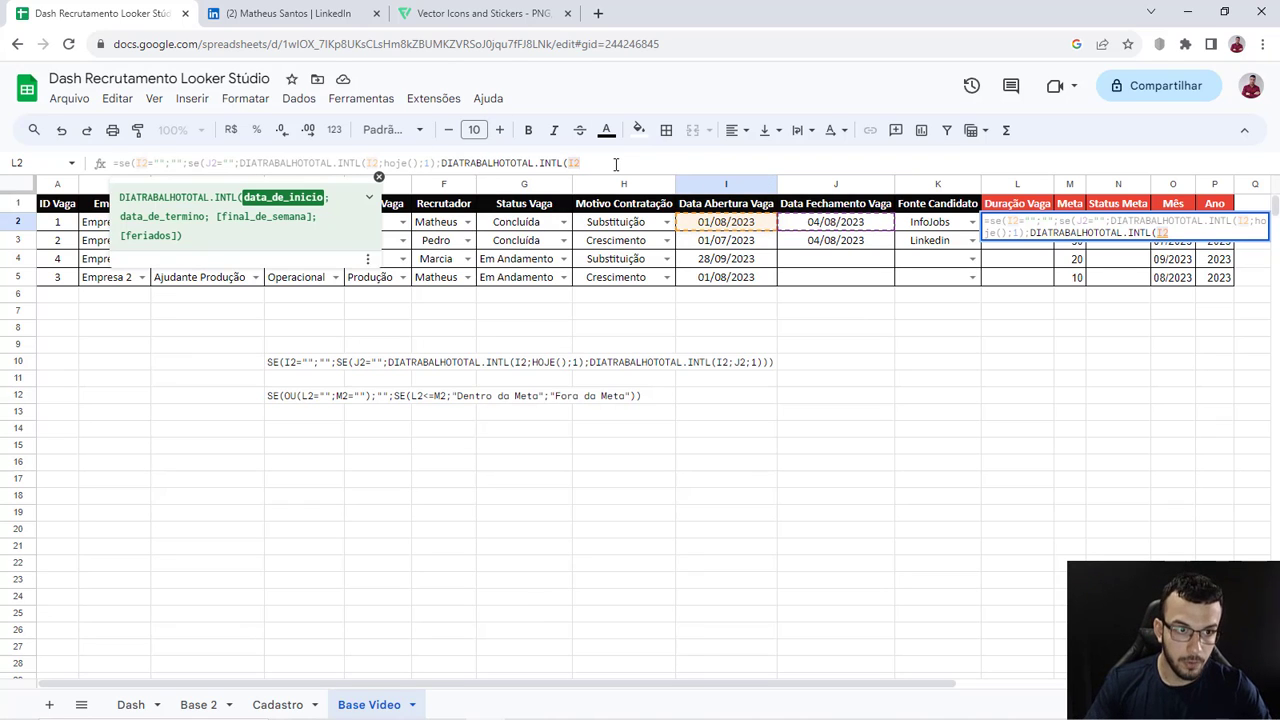
{"action": "type", "text": ";"}
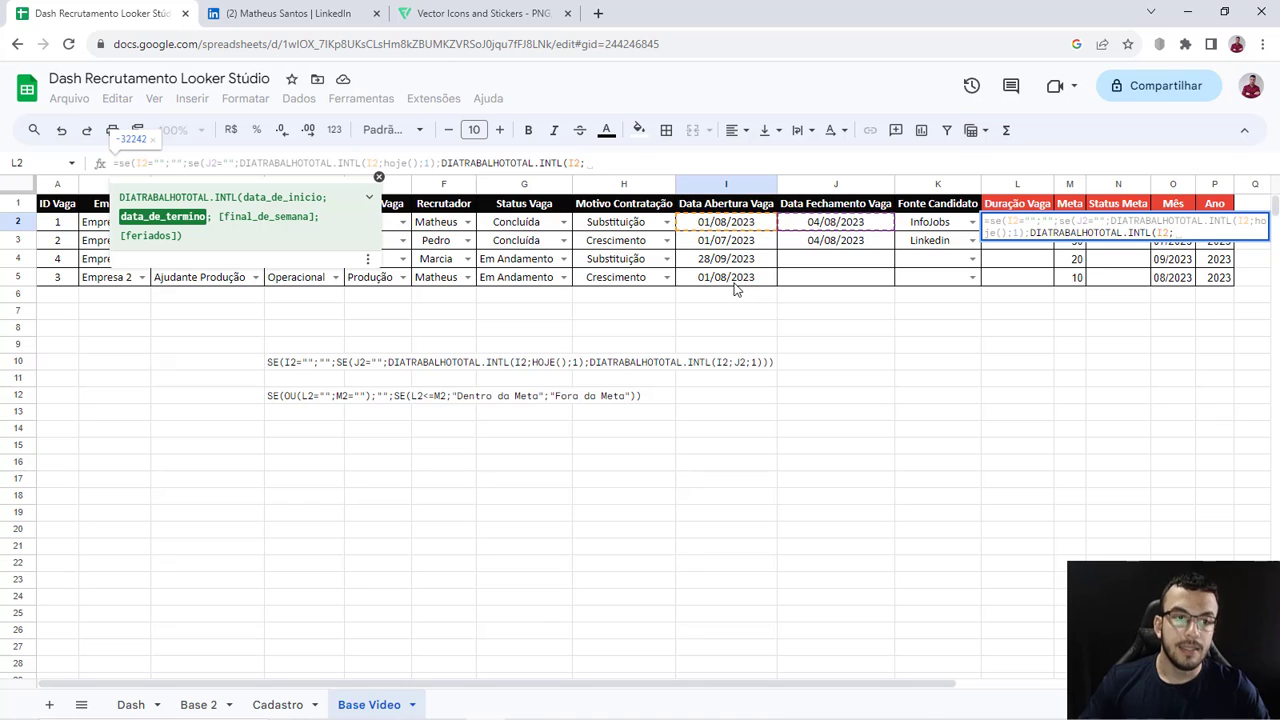
{"action": "left_click", "coordinate": [848, 223]}
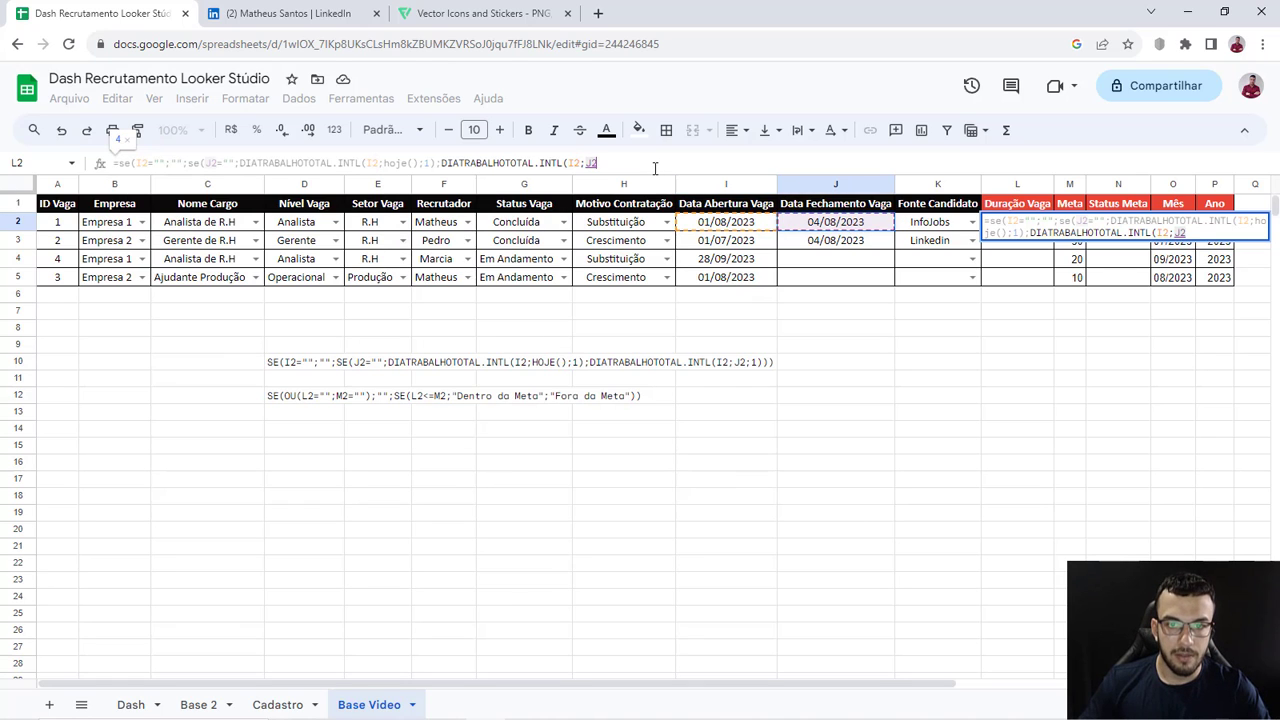
{"action": "type", "text": ";1"}
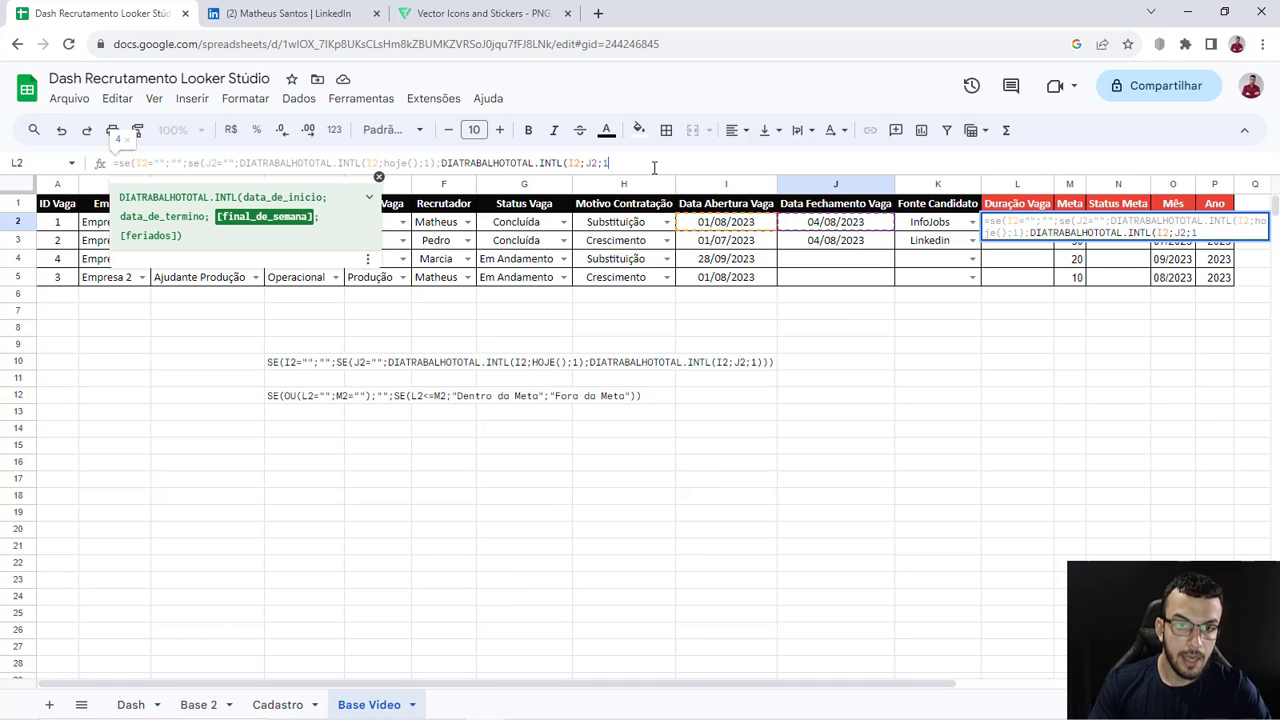
{"action": "type", "text": "))"}
{"action": "key", "text": "Return"}
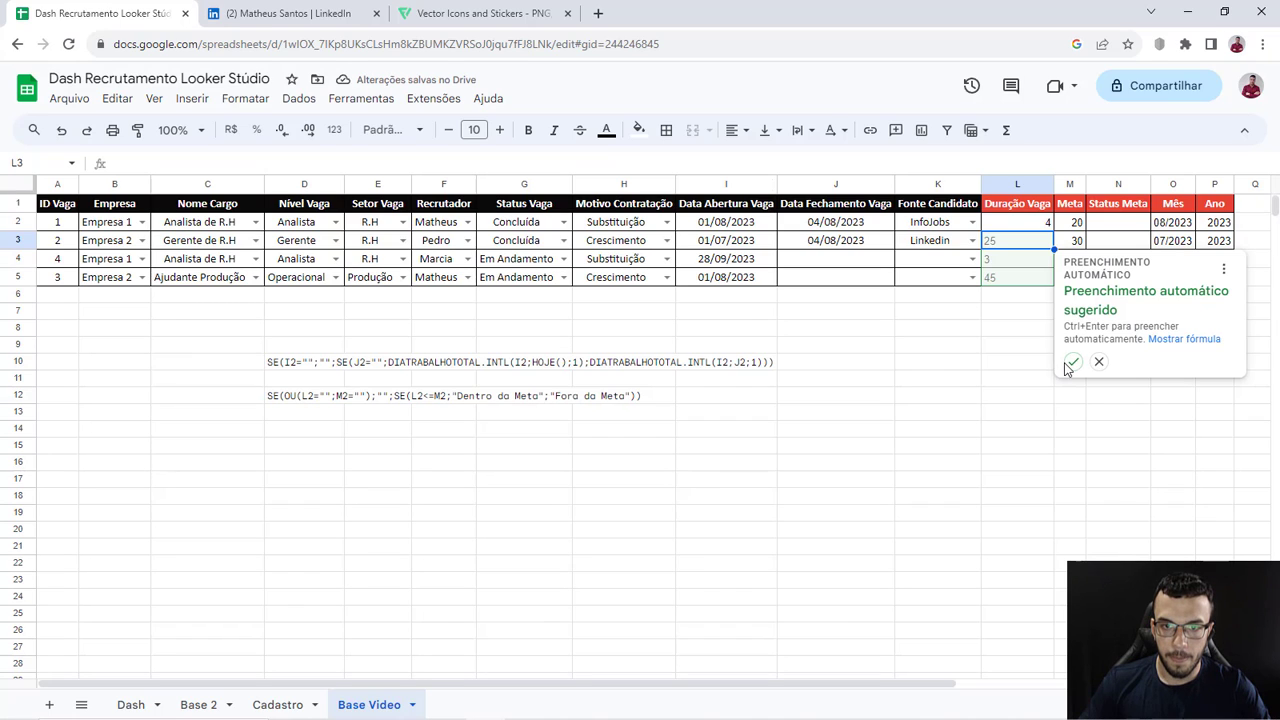
{"action": "left_click", "coordinate": [1071, 362]}
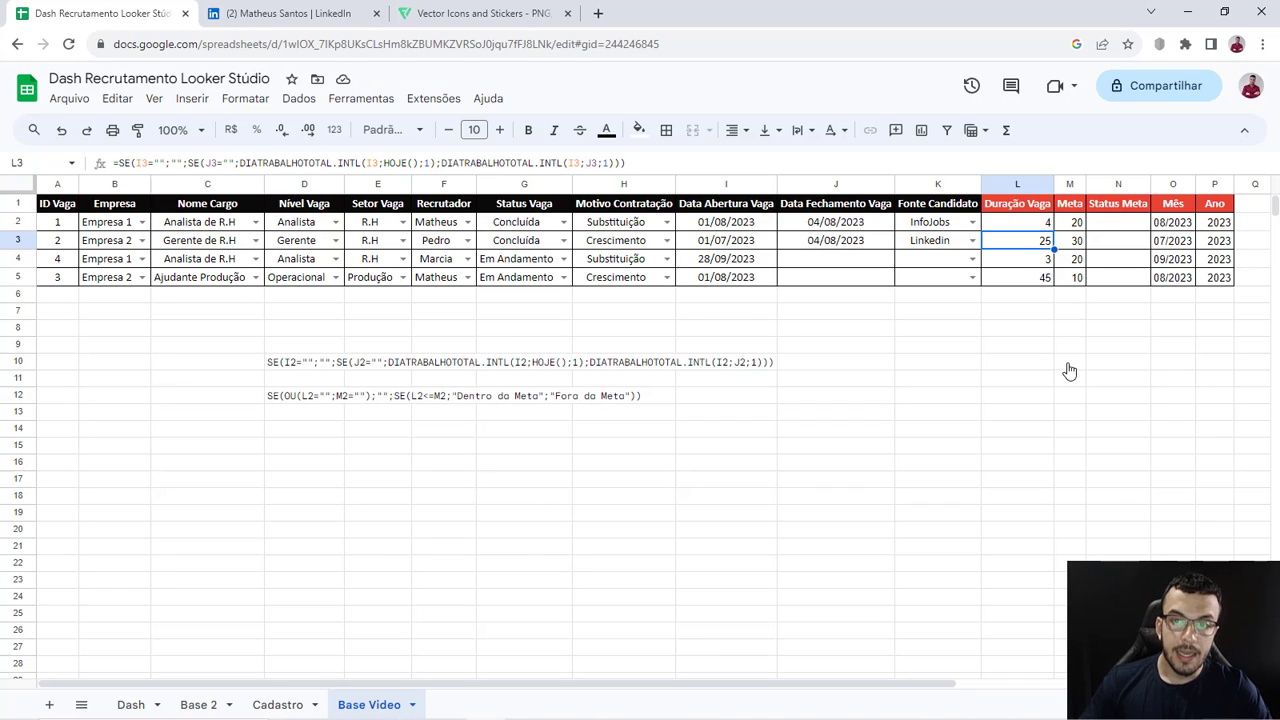
Step: Examine the Duração Vaga formula in row 2 against that row's opening and closing dates
{"action": "left_click", "coordinate": [1033, 229]}
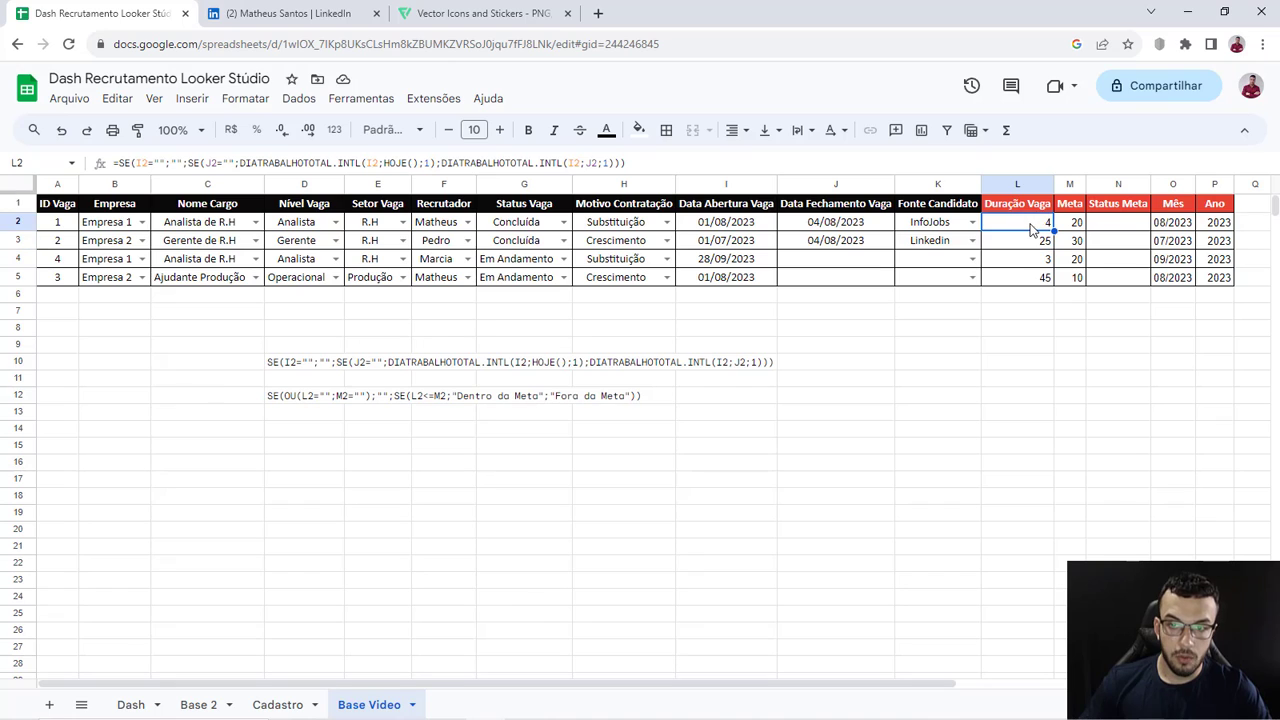
{"action": "left_click", "coordinate": [834, 224]}
{"action": "left_click", "coordinate": [741, 224]}
{"action": "left_click", "coordinate": [797, 224]}
{"action": "left_click", "coordinate": [732, 225]}
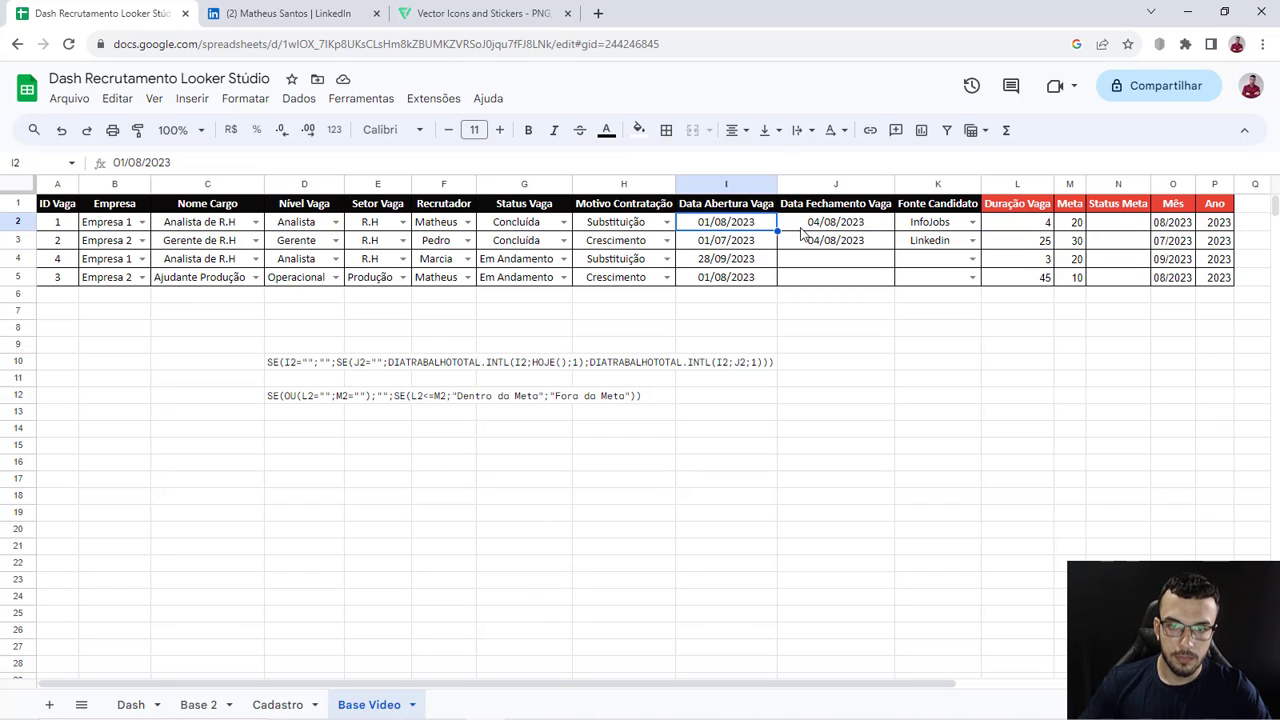
{"action": "left_click", "coordinate": [801, 227]}
{"action": "left_click", "coordinate": [746, 224]}
{"action": "left_click", "coordinate": [800, 226]}
{"action": "left_click", "coordinate": [741, 227]}
{"action": "left_click", "coordinate": [1021, 229]}
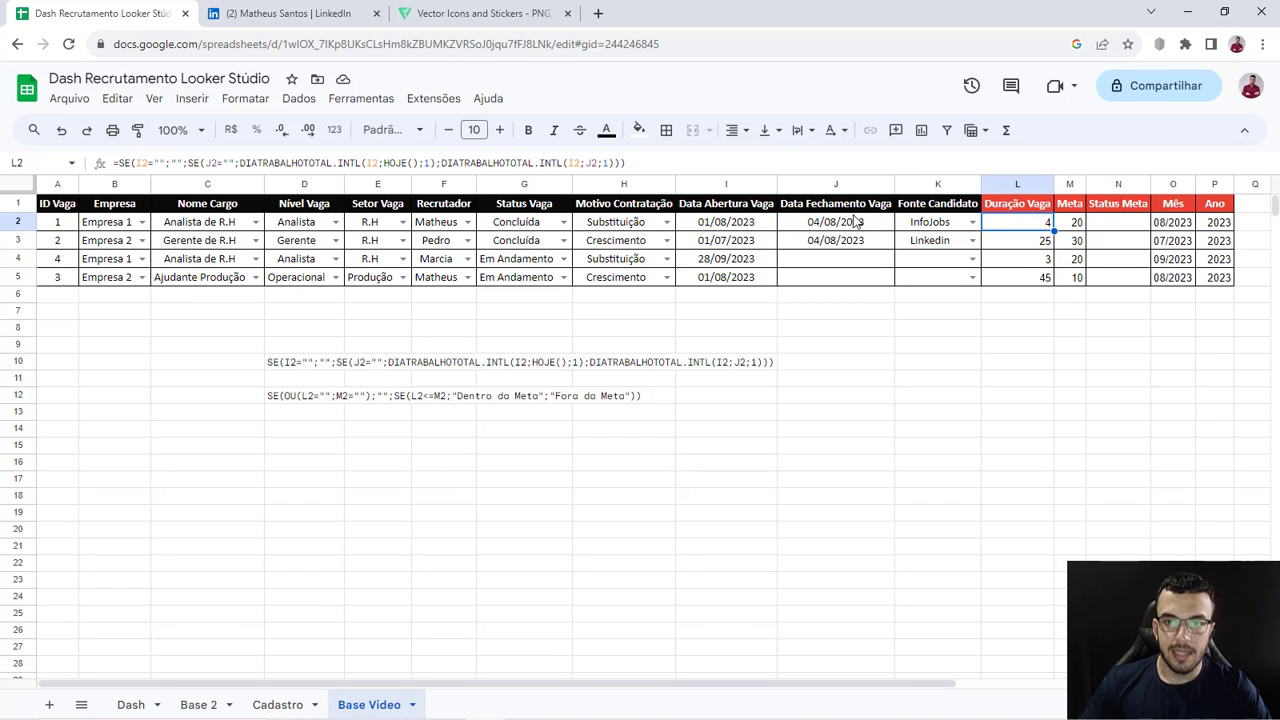
{"action": "left_click", "coordinate": [855, 222]}
{"action": "left_click", "coordinate": [720, 224]}
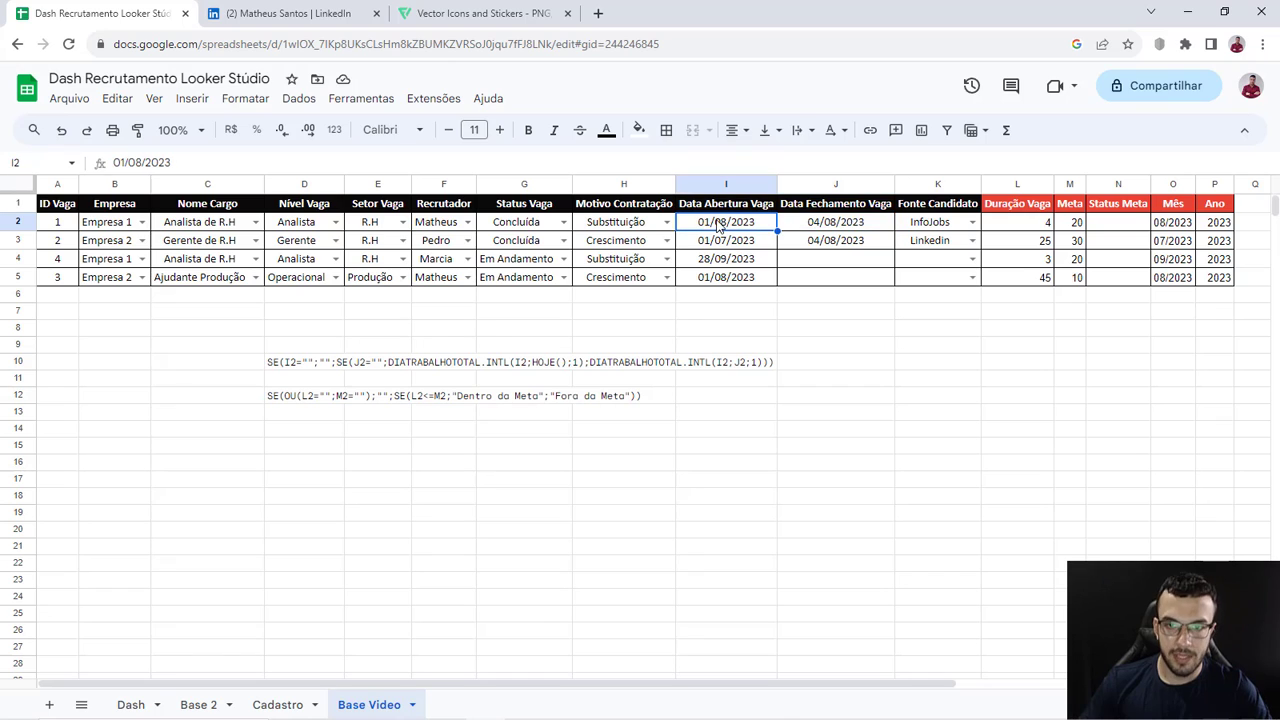
Step: Try clearing the closing date in J2 to test the Duração Vaga formula in L2, and undo the deletion
{"action": "left_click", "coordinate": [830, 228]}
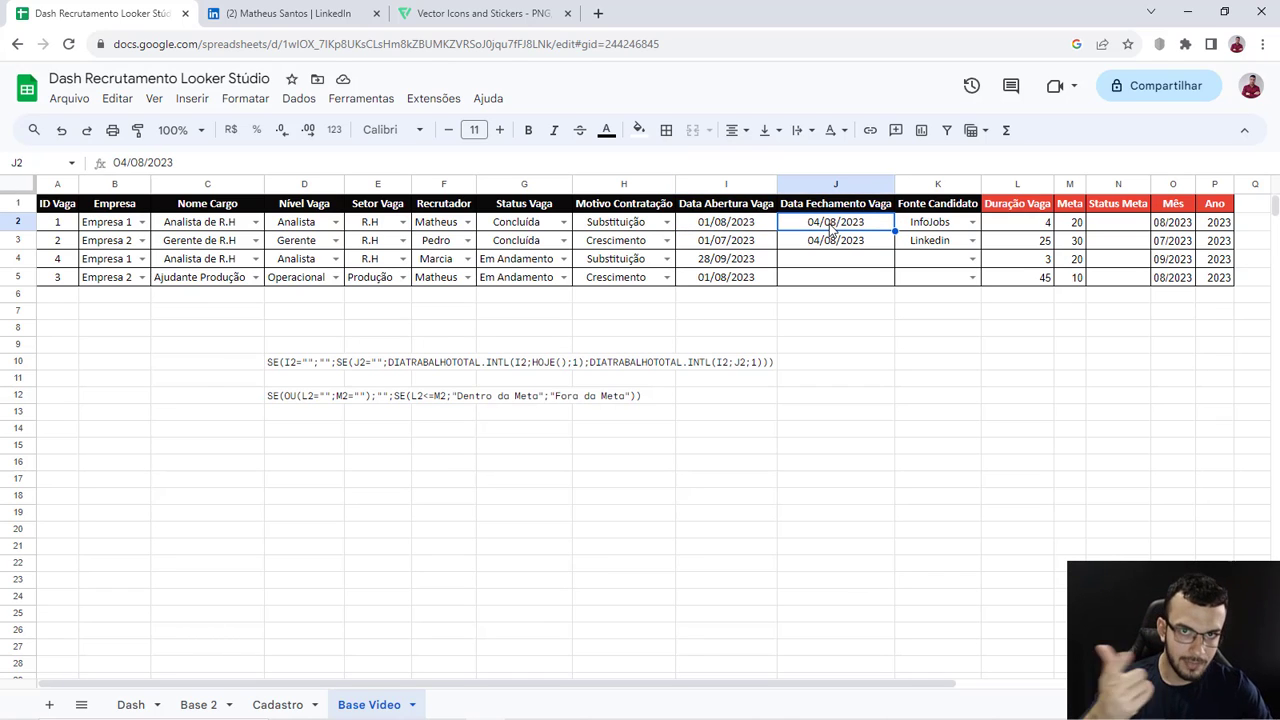
{"action": "key", "text": "Delete"}
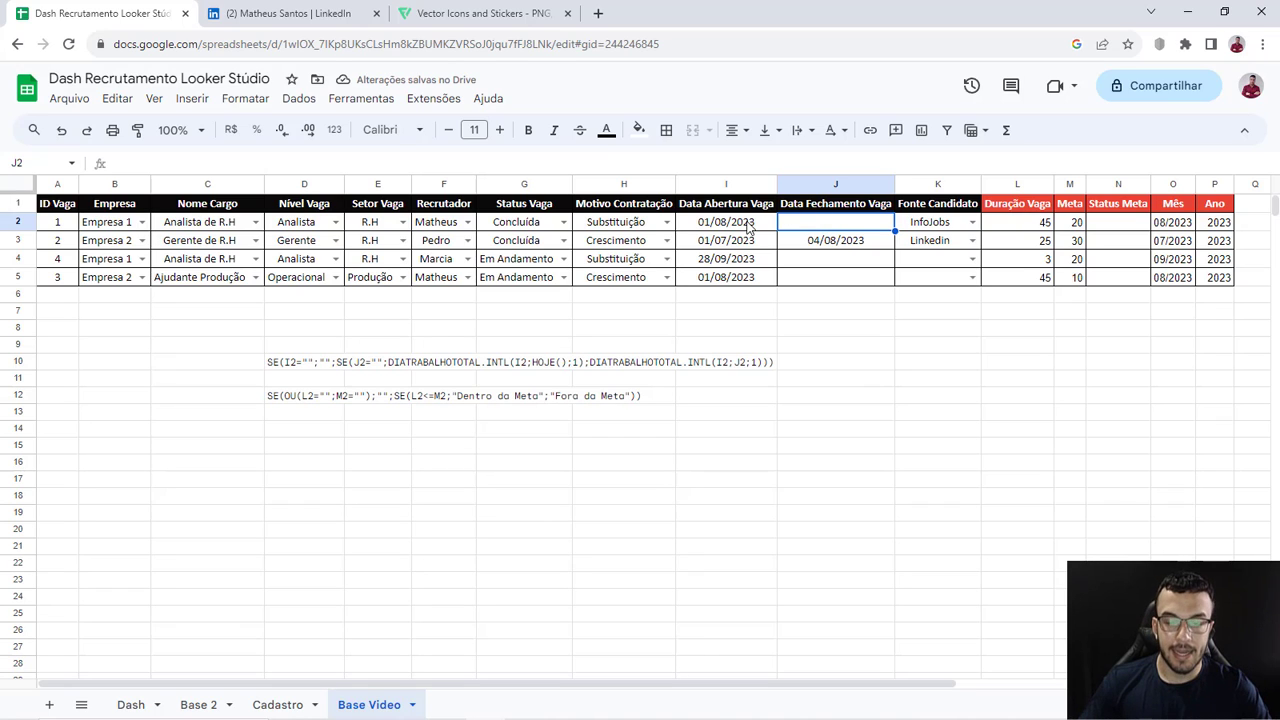
{"action": "key", "text": "Right"}
{"action": "key", "text": "Right"}
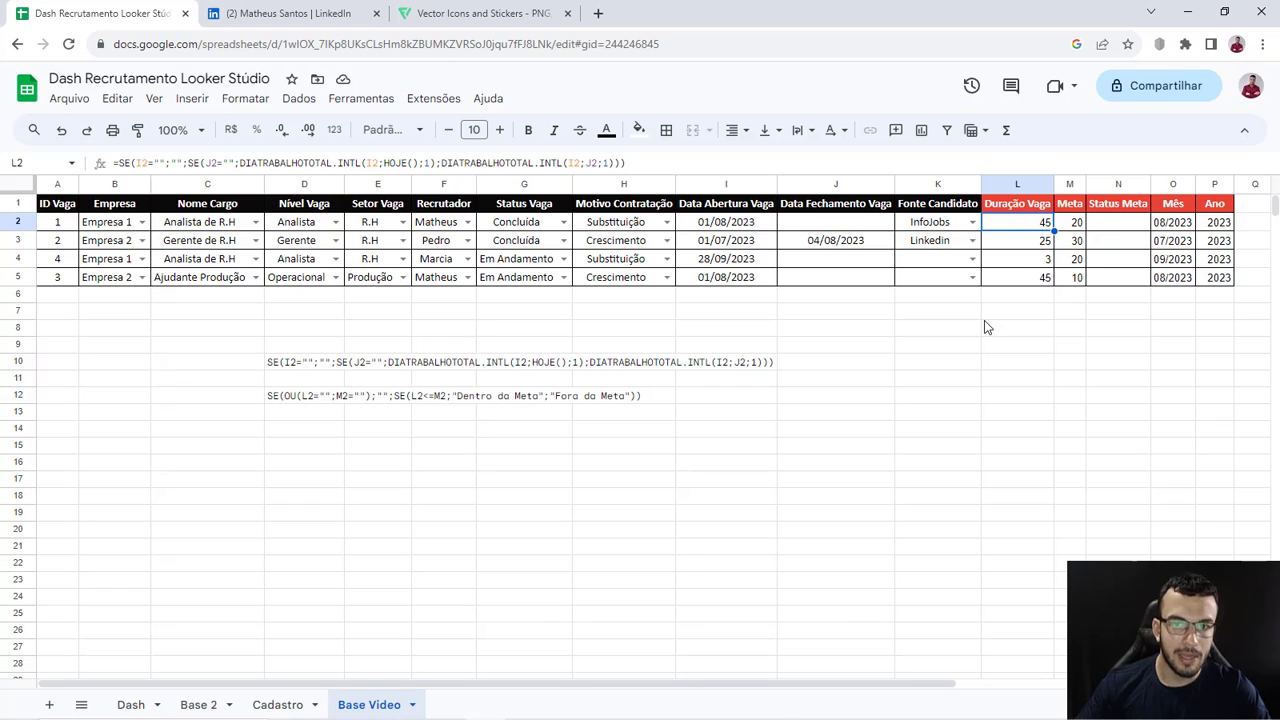
{"action": "key", "text": "ctrl+z"}
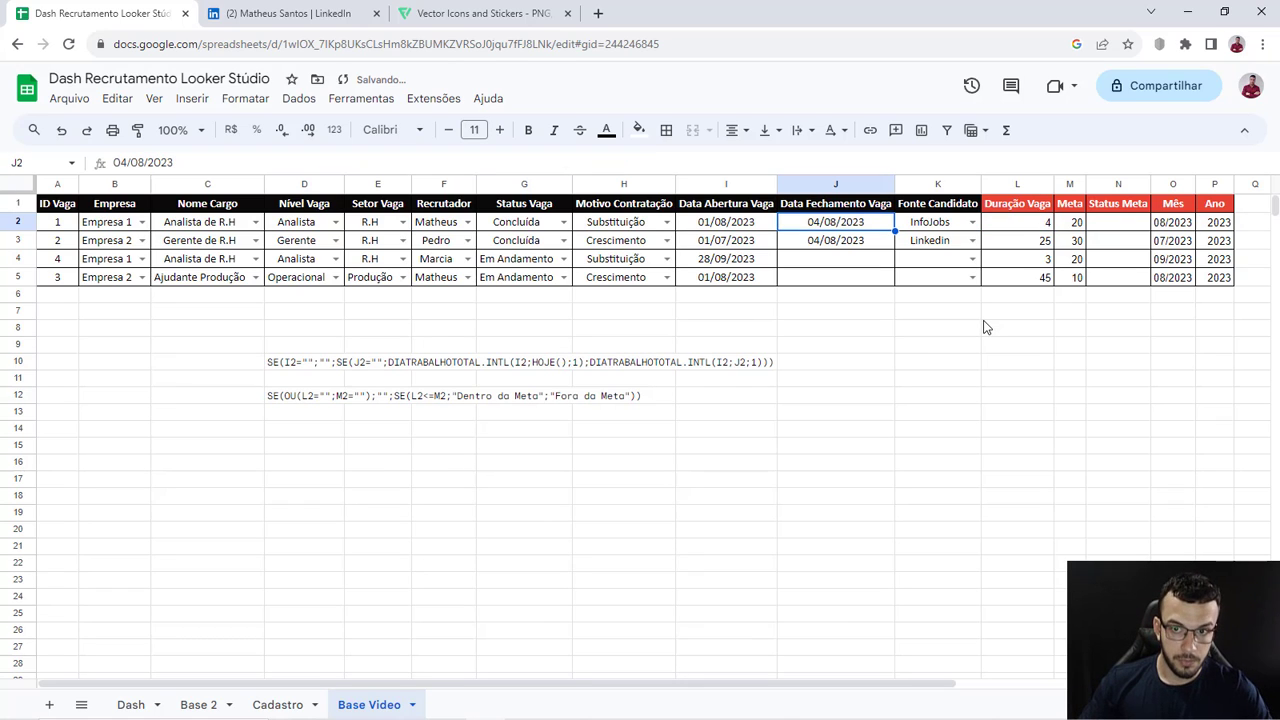
{"action": "left_click", "coordinate": [1022, 224]}
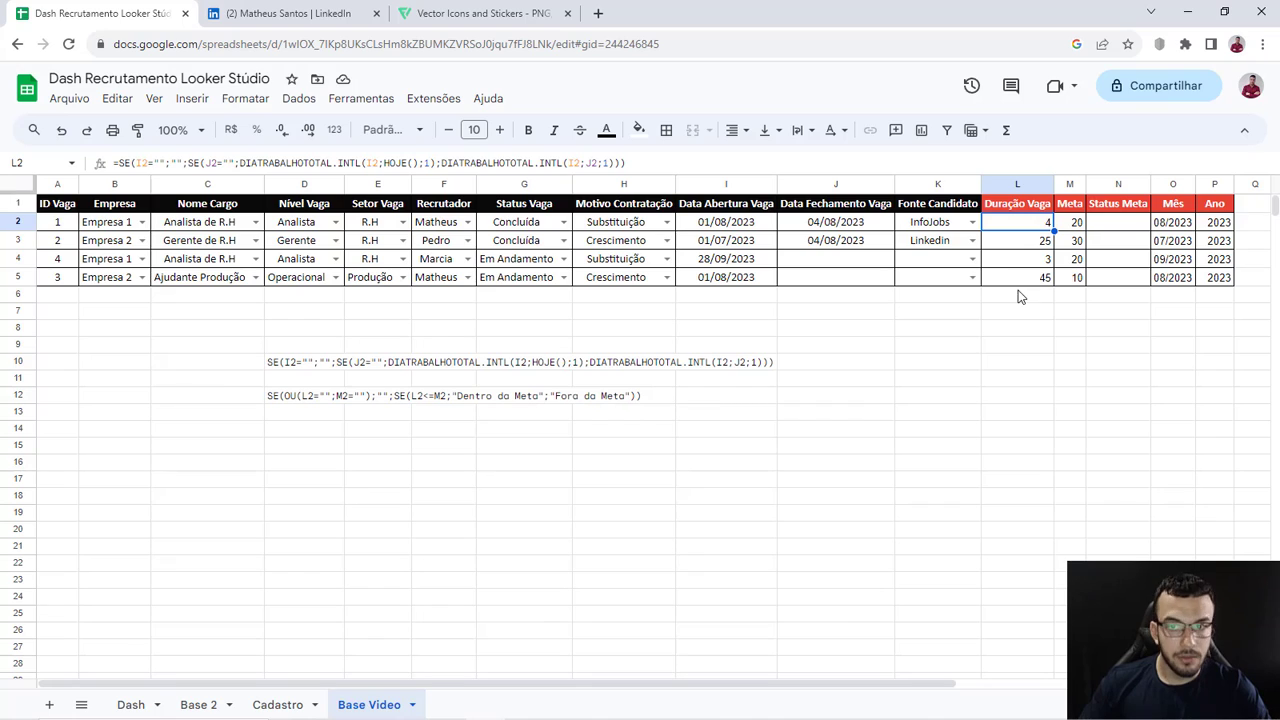
{"action": "left_click", "coordinate": [1018, 296]}
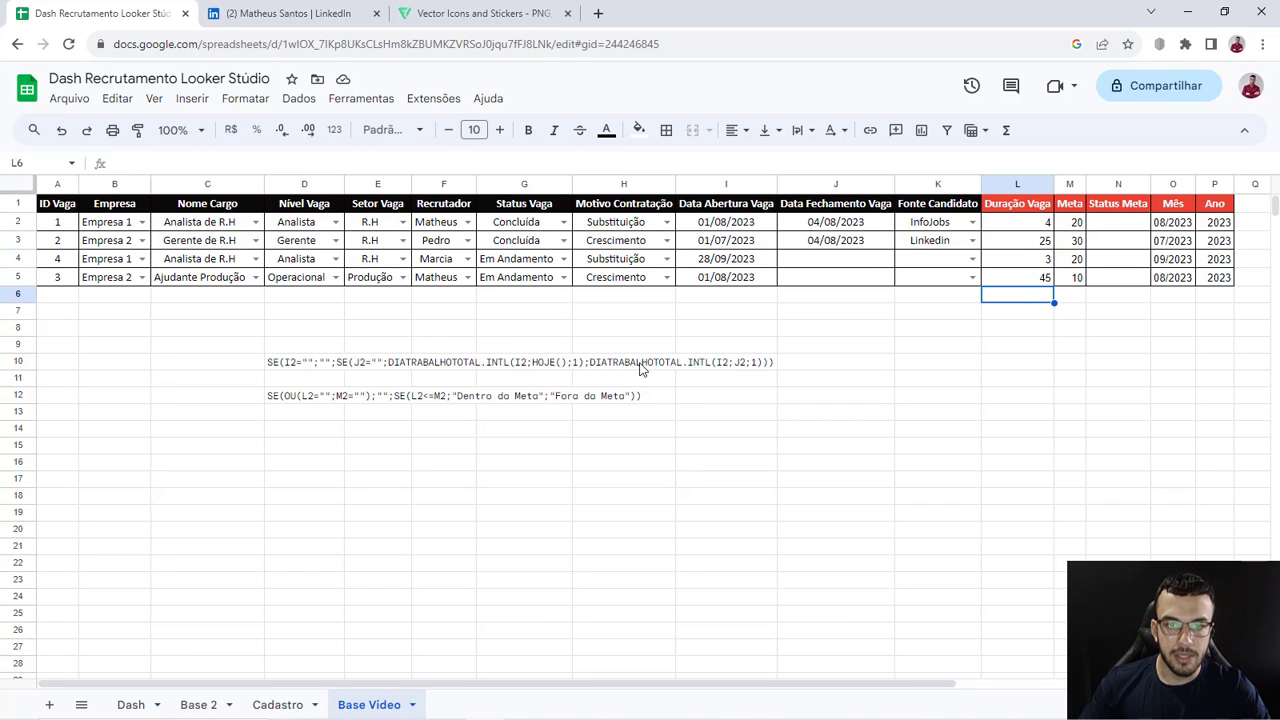
{"action": "left_click", "coordinate": [853, 227]}
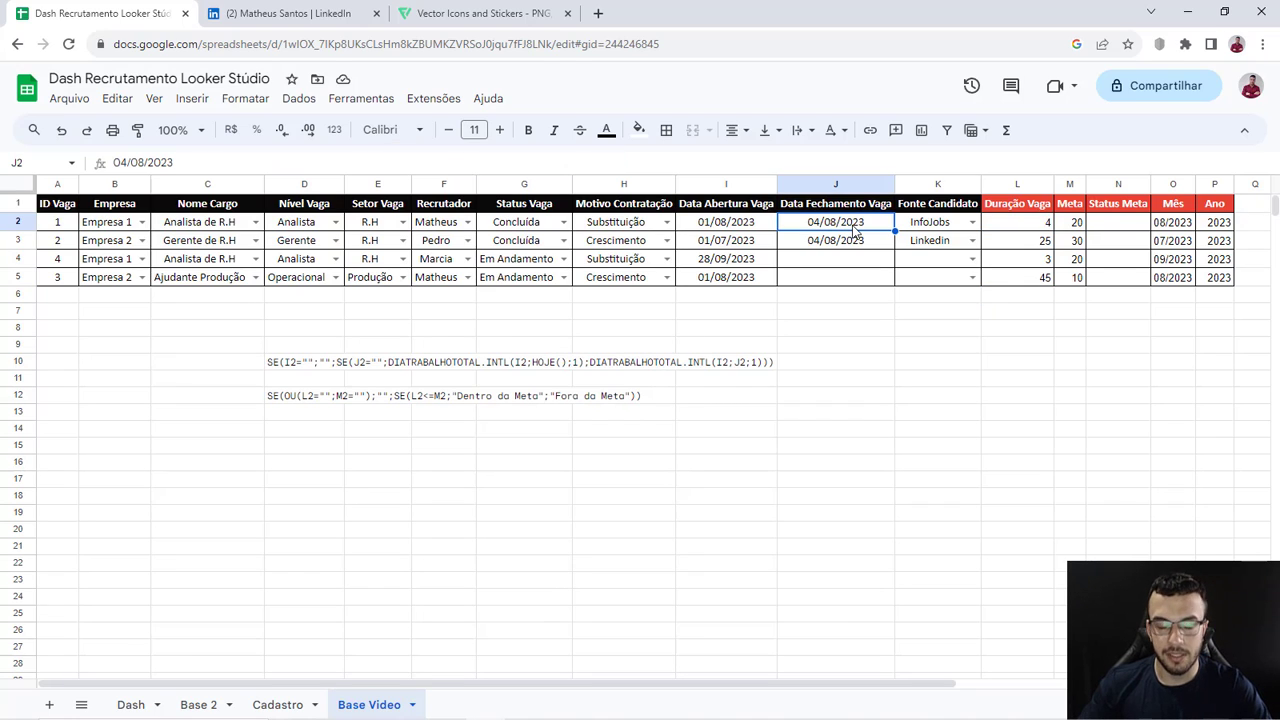
{"action": "left_click", "coordinate": [740, 227]}
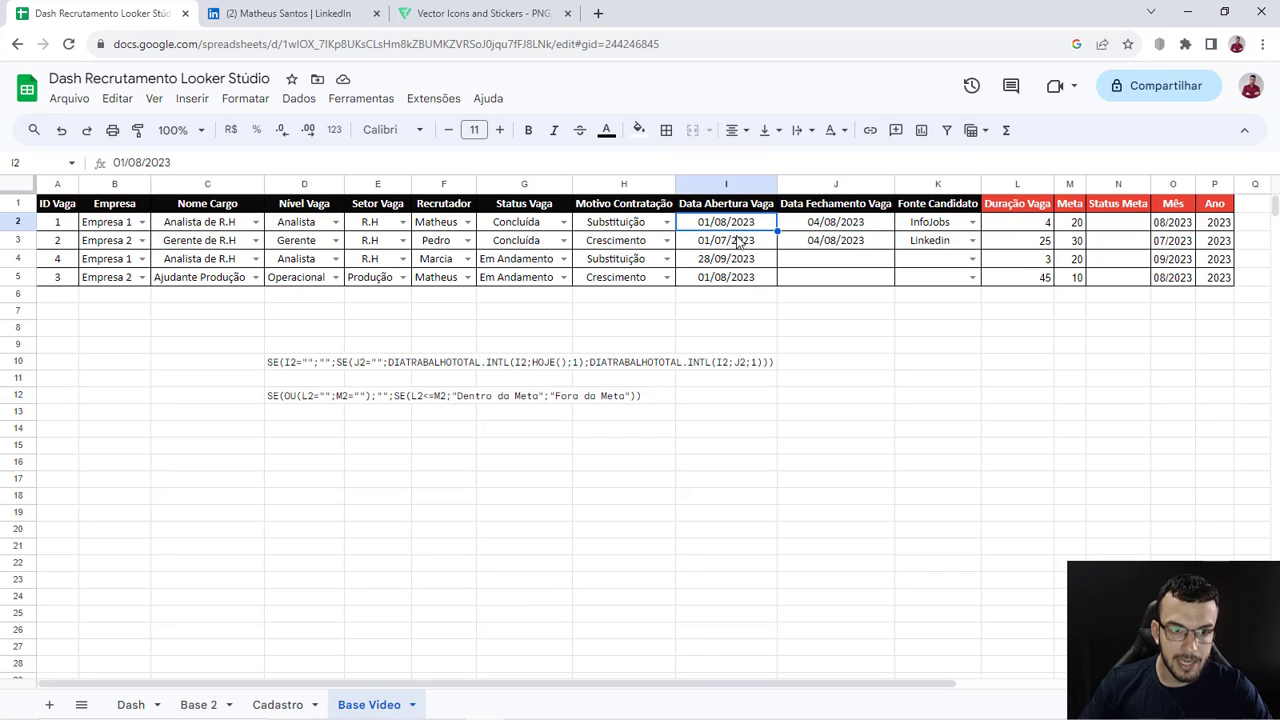
{"action": "left_click", "coordinate": [312, 362]}
{"action": "left_click", "coordinate": [522, 425]}
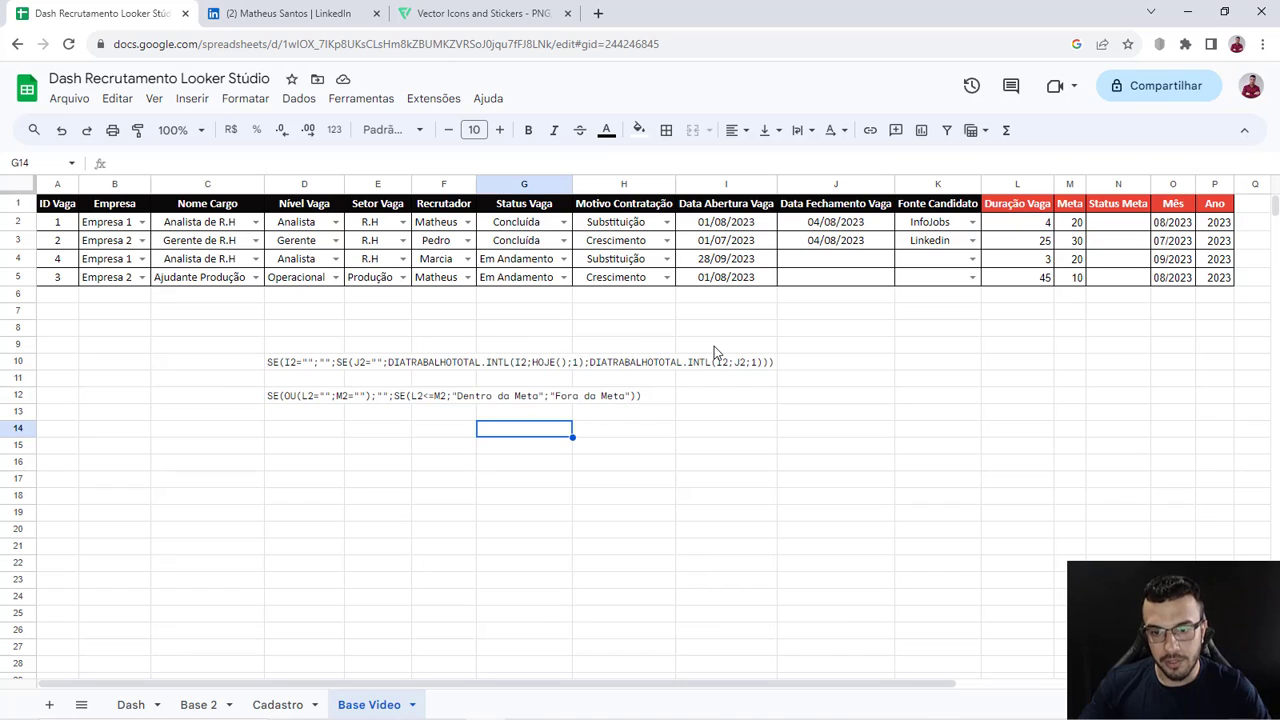
Step: Delete the Duração Vaga reference formula text from cell D10
{"action": "left_click", "coordinate": [308, 368]}
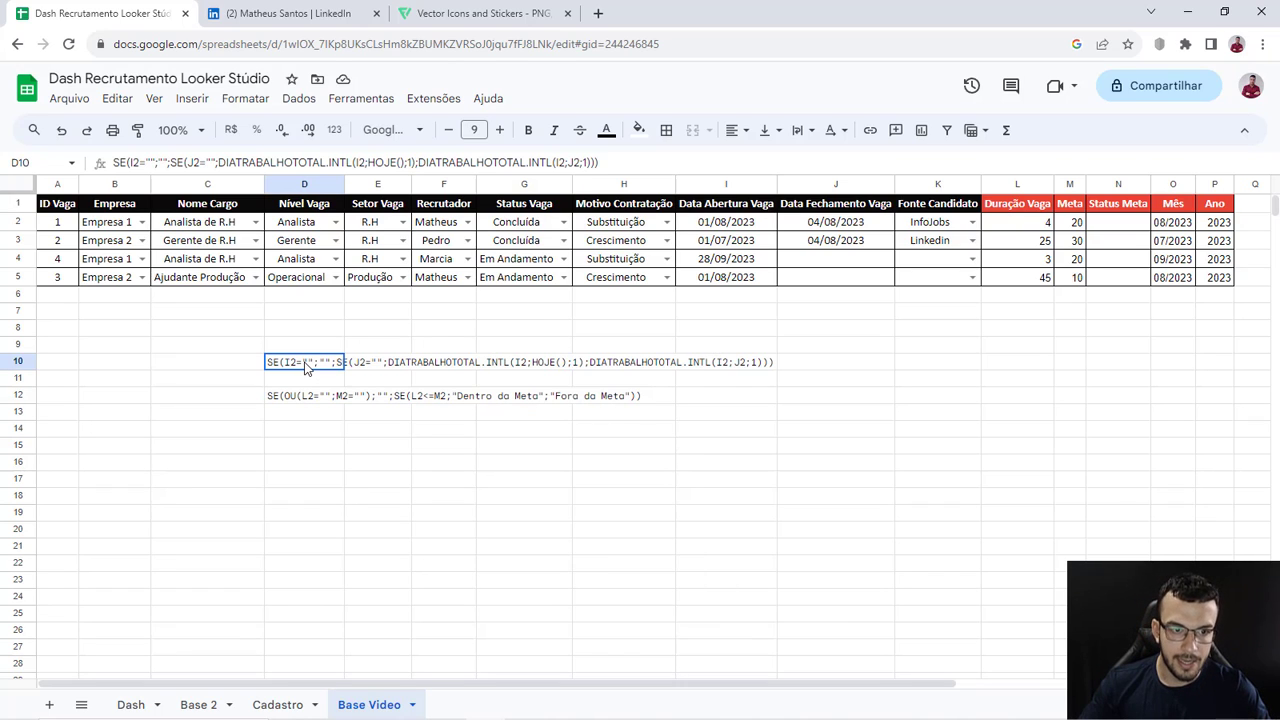
{"action": "left_click", "coordinate": [393, 433]}
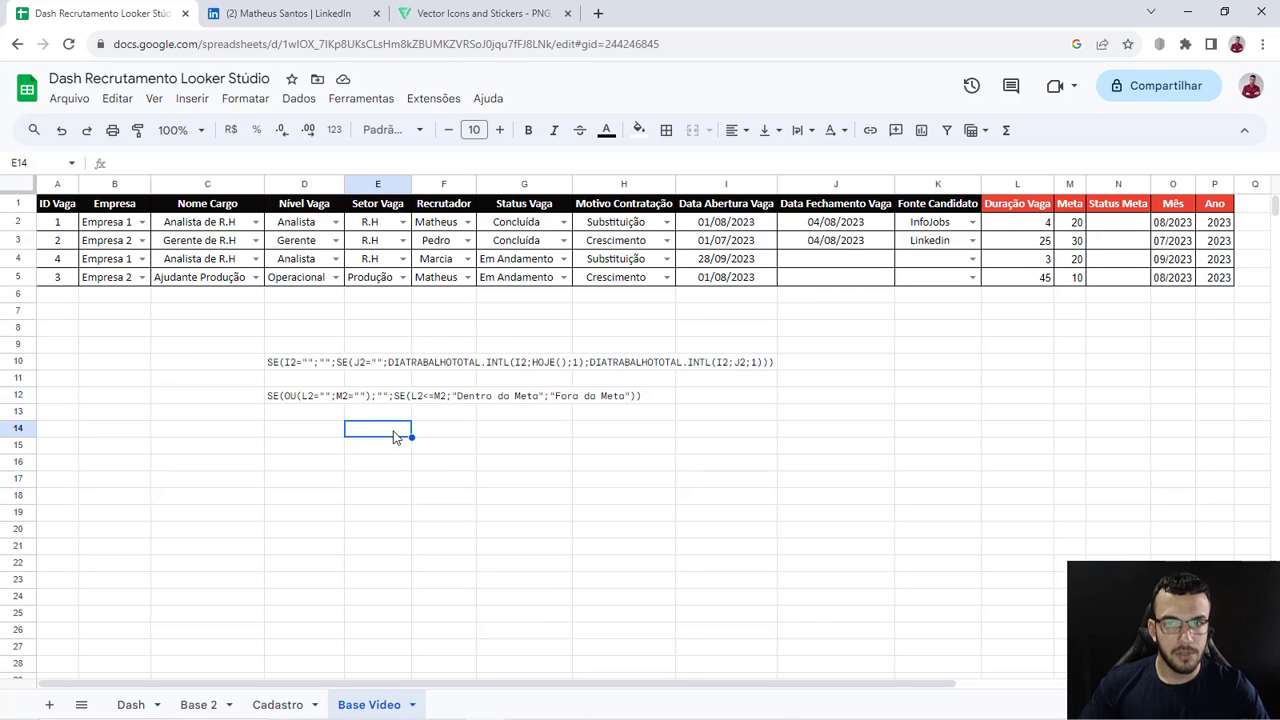
{"action": "left_click", "coordinate": [310, 366]}
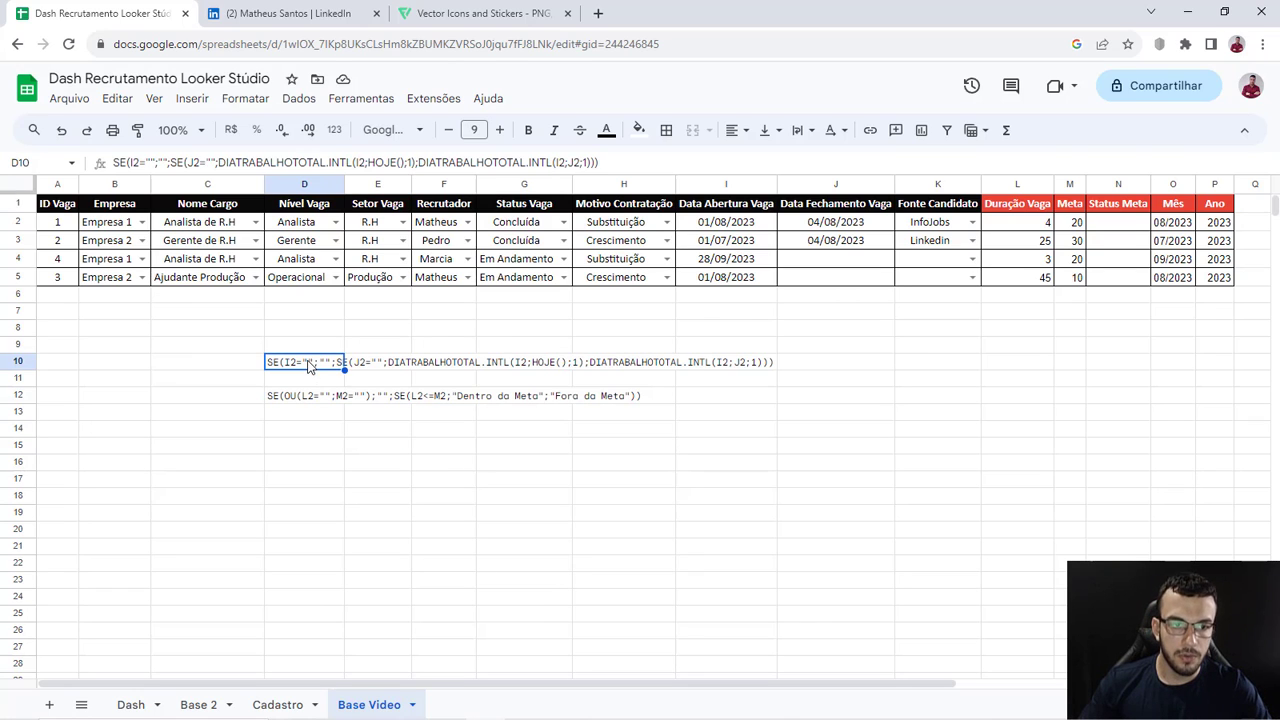
{"action": "key", "text": "Delete"}
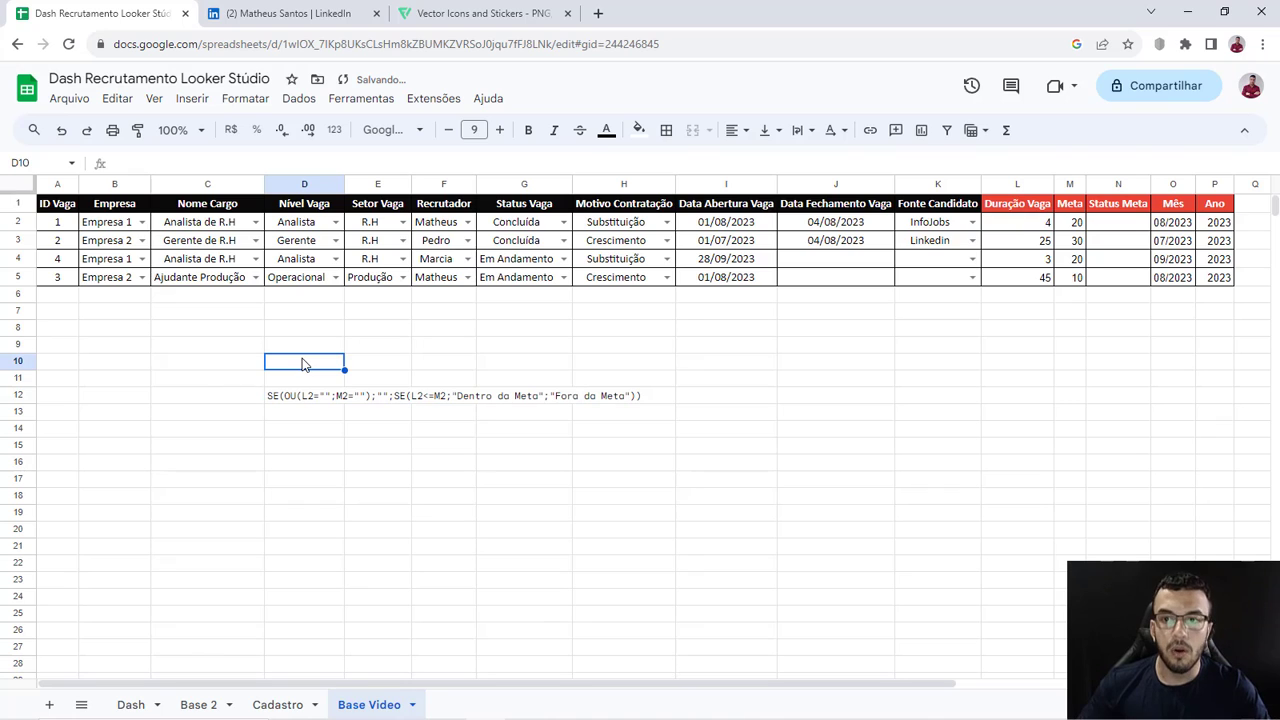
Step: Begin a SE formula in the first Status Meta cell, N2, with the condition OU(L2="";M2="")
{"action": "left_click", "coordinate": [1017, 183]}
{"action": "left_click", "coordinate": [1066, 184]}
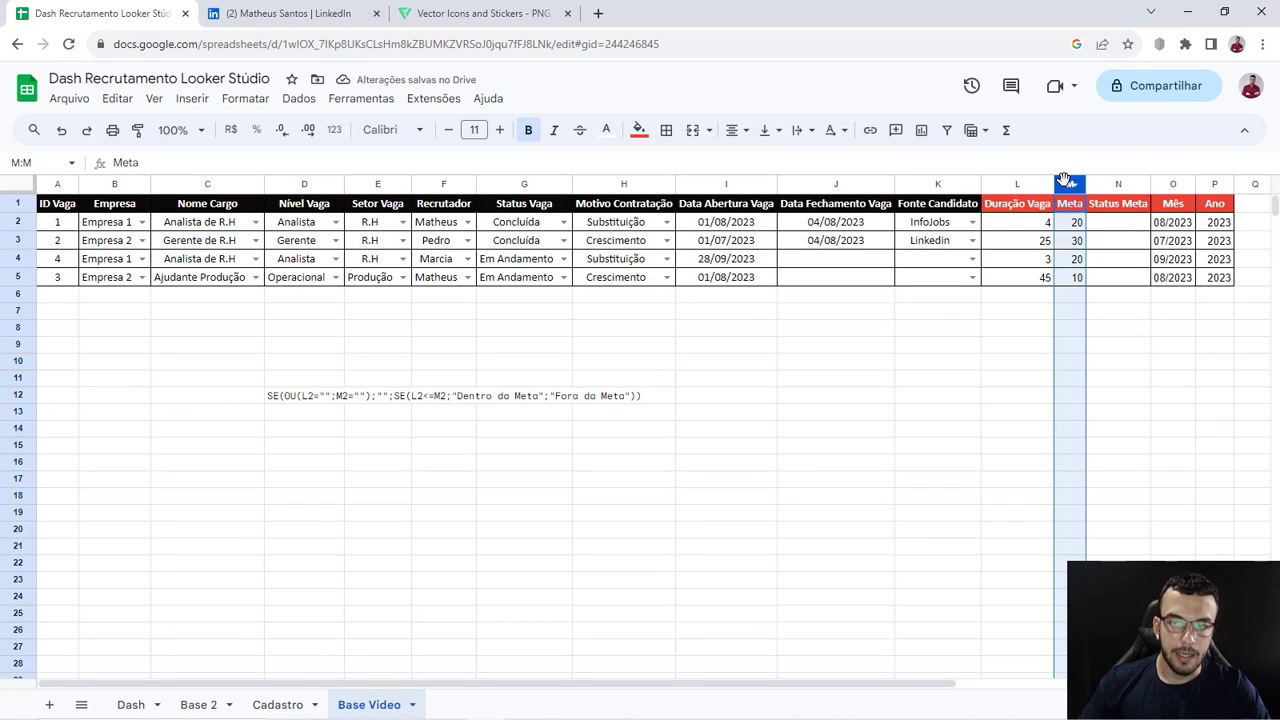
{"action": "left_click", "coordinate": [1130, 222]}
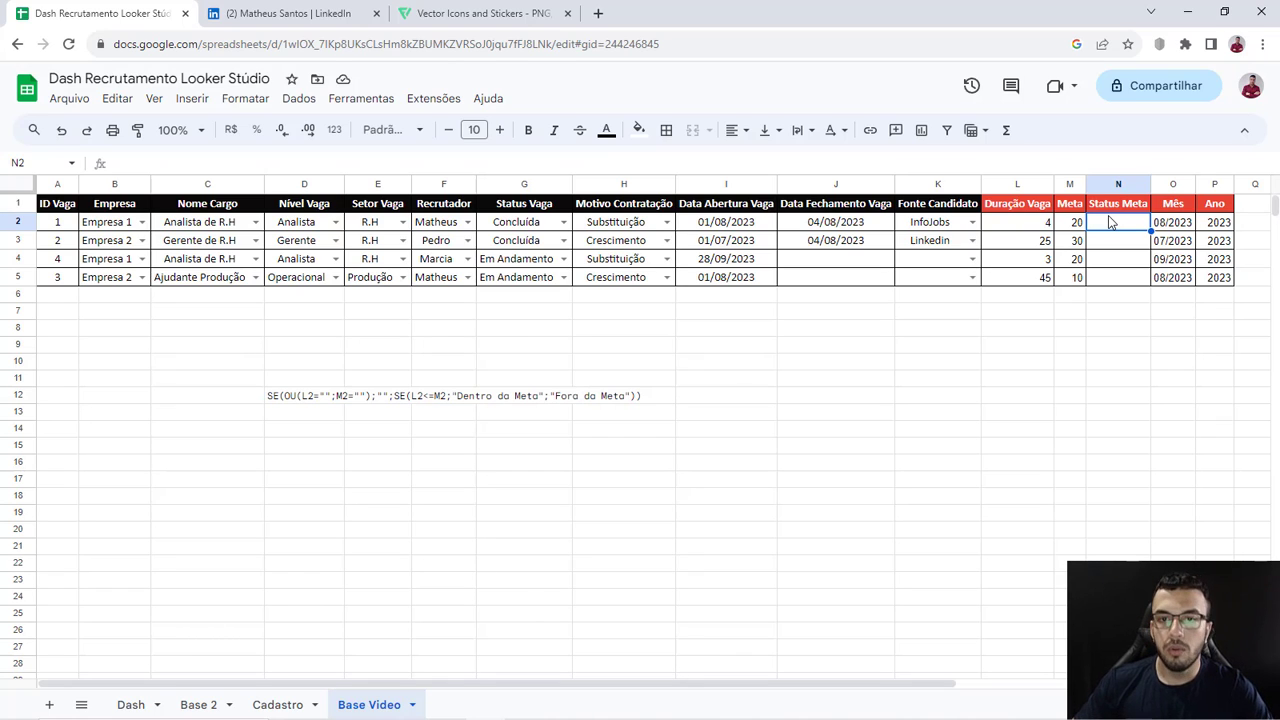
{"action": "type", "text": "=se("}
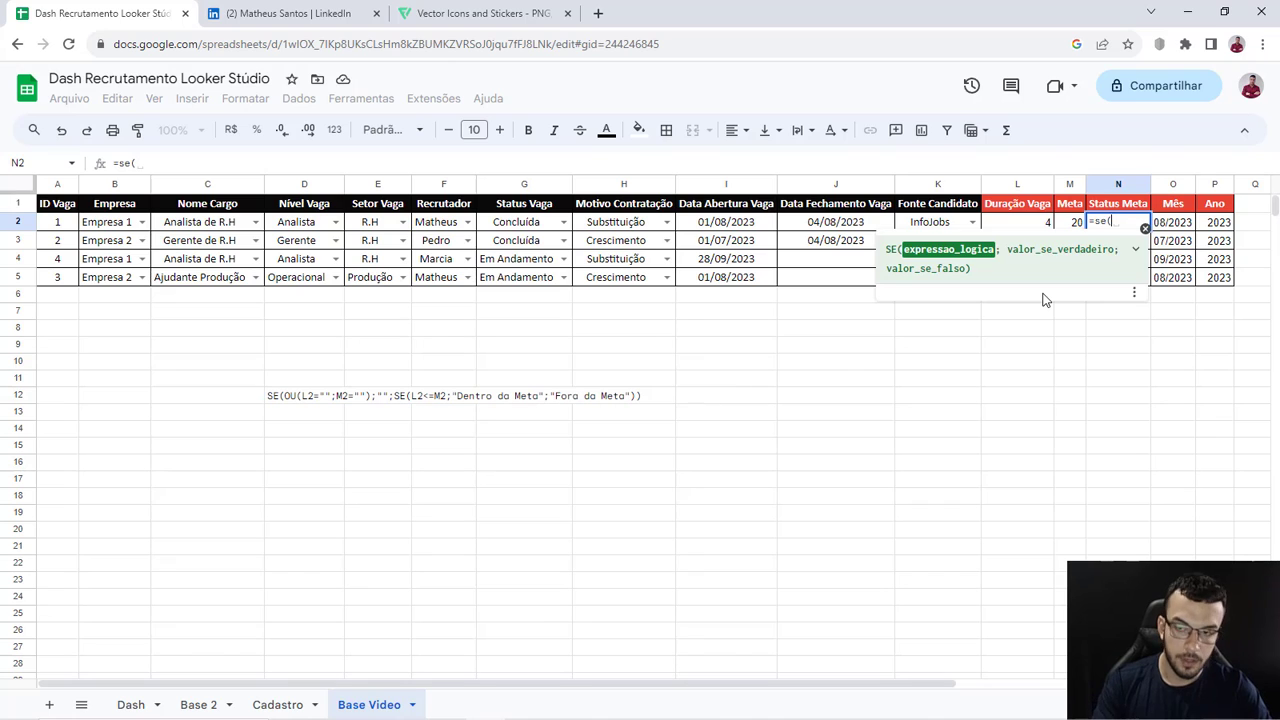
{"action": "type", "text": "ou("}
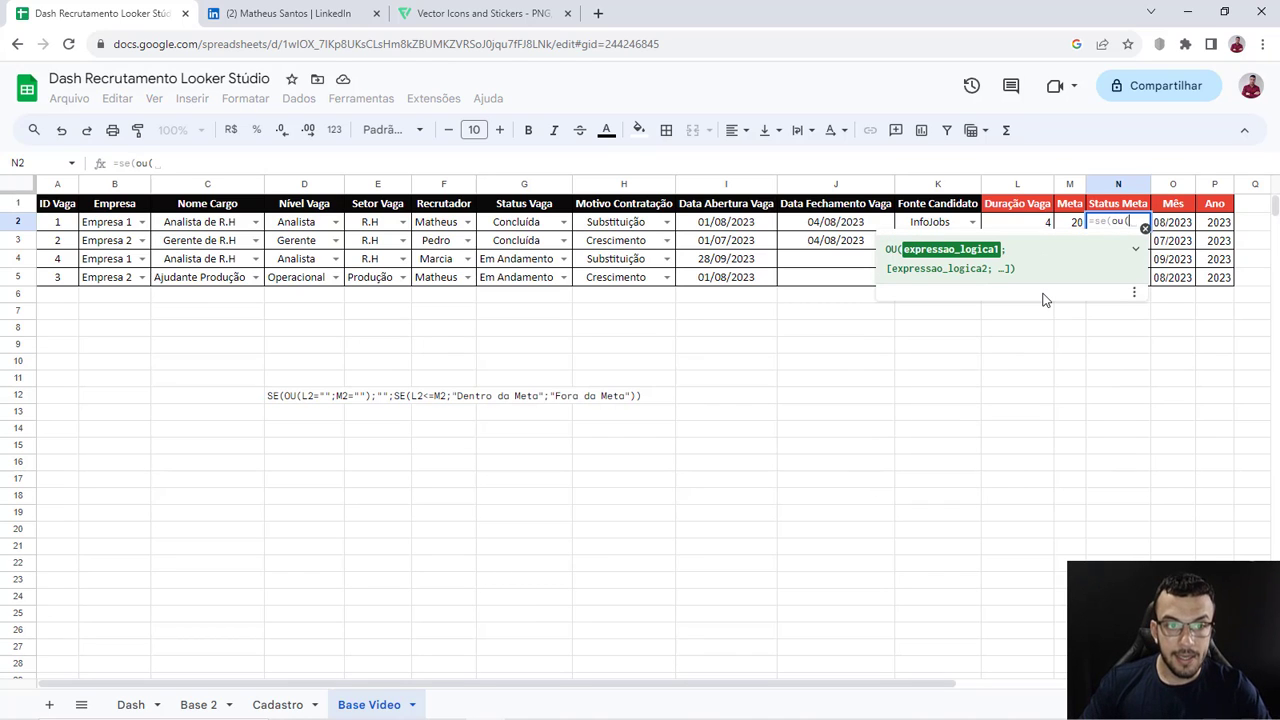
{"action": "left_click", "coordinate": [1008, 221]}
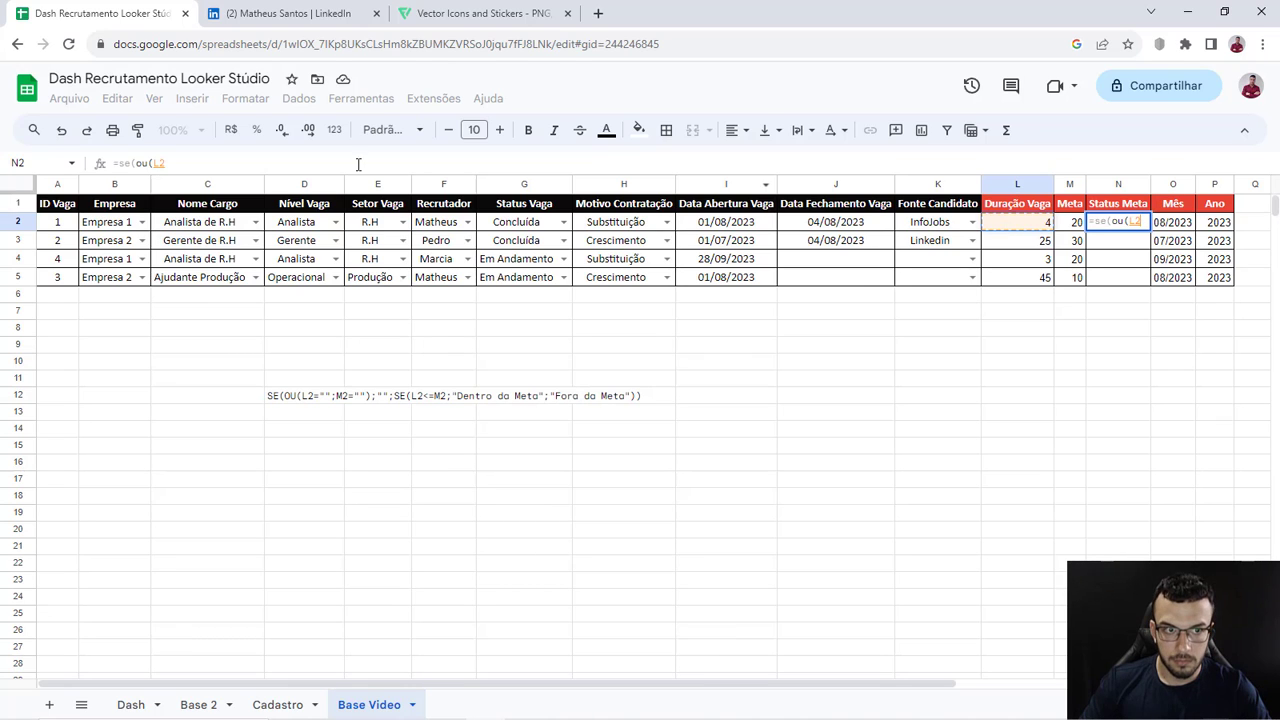
{"action": "left_click", "coordinate": [250, 164]}
{"action": "type", "text": "=\"\""}
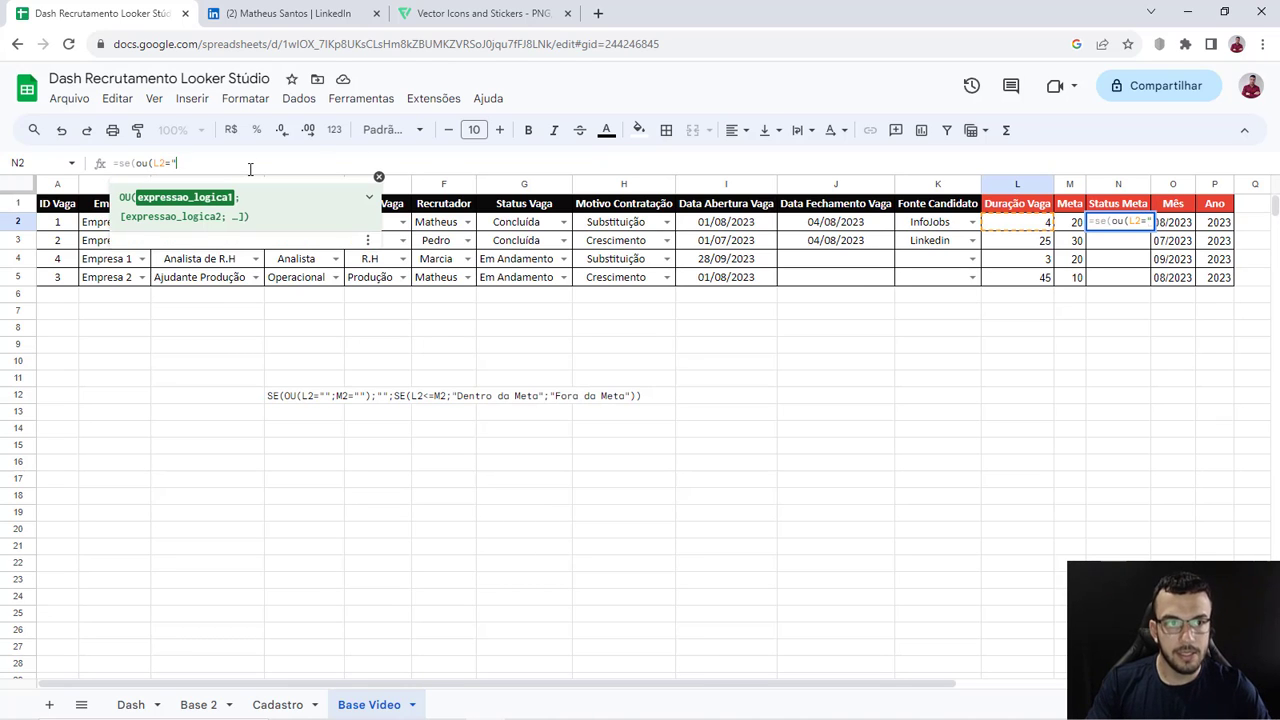
{"action": "type", "text": ";"}
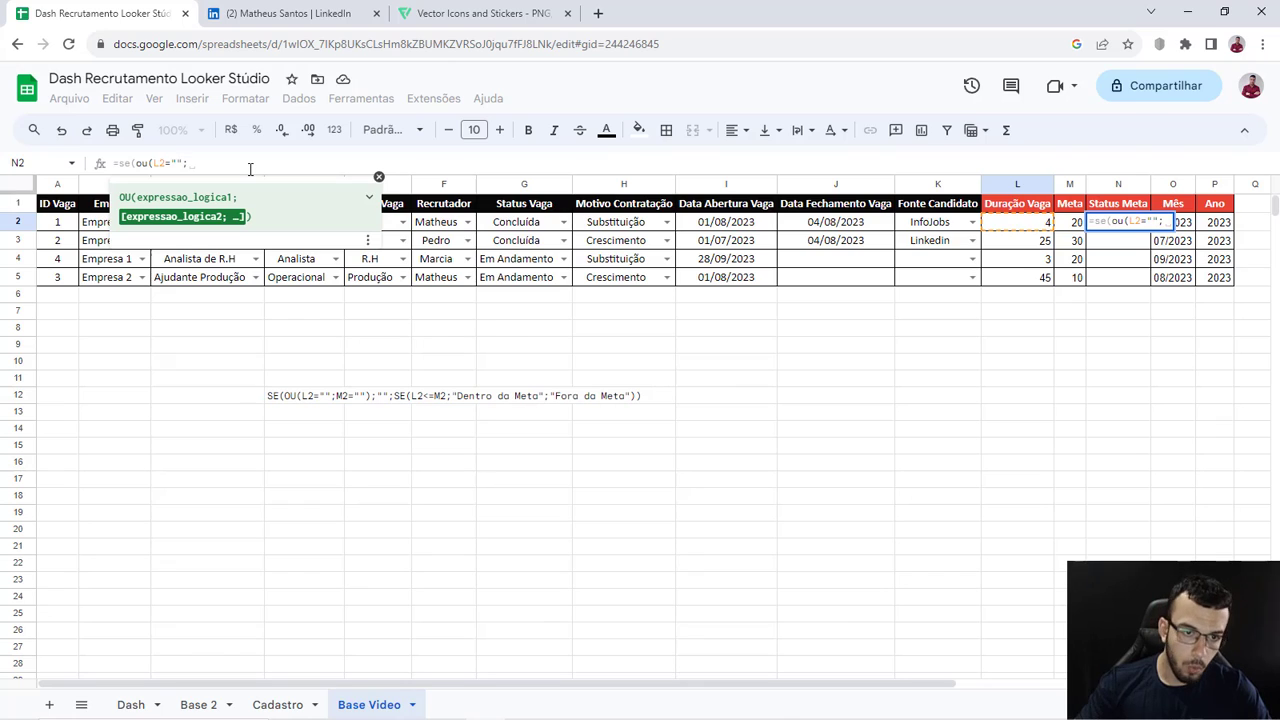
{"action": "left_click", "coordinate": [1076, 224]}
{"action": "type", "text": "=\"\""}
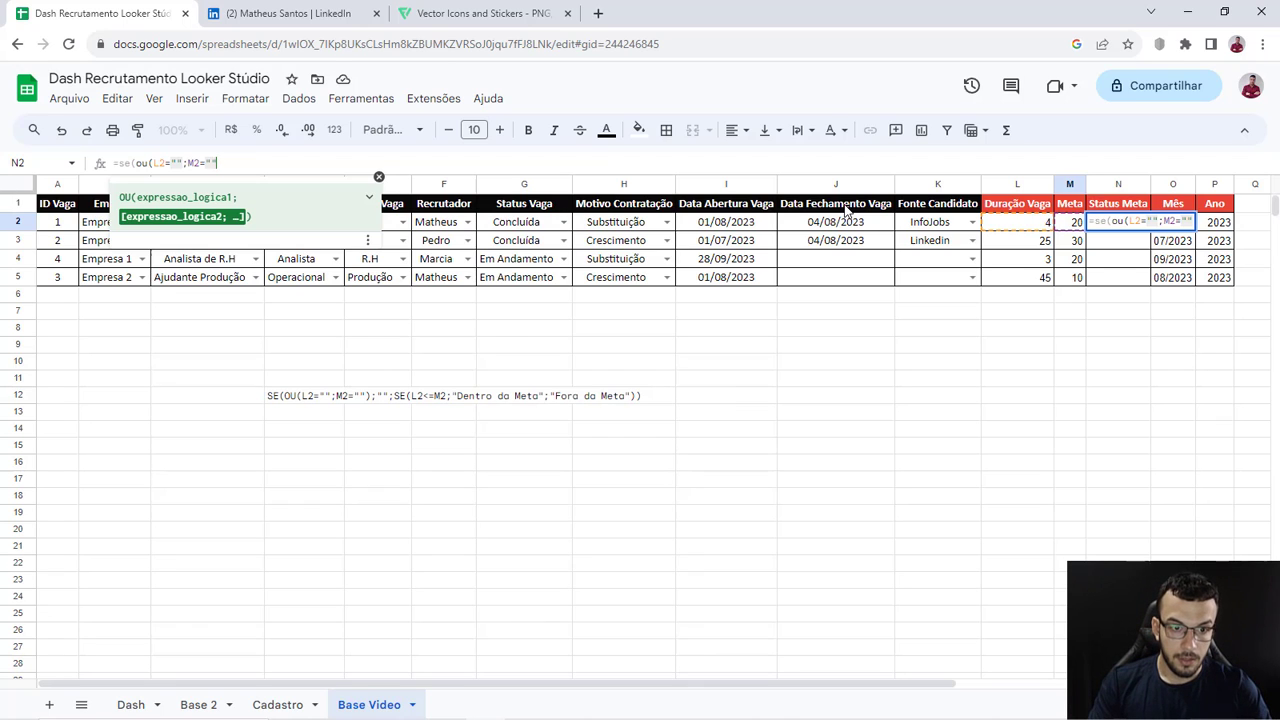
{"action": "type", "text": ")"}
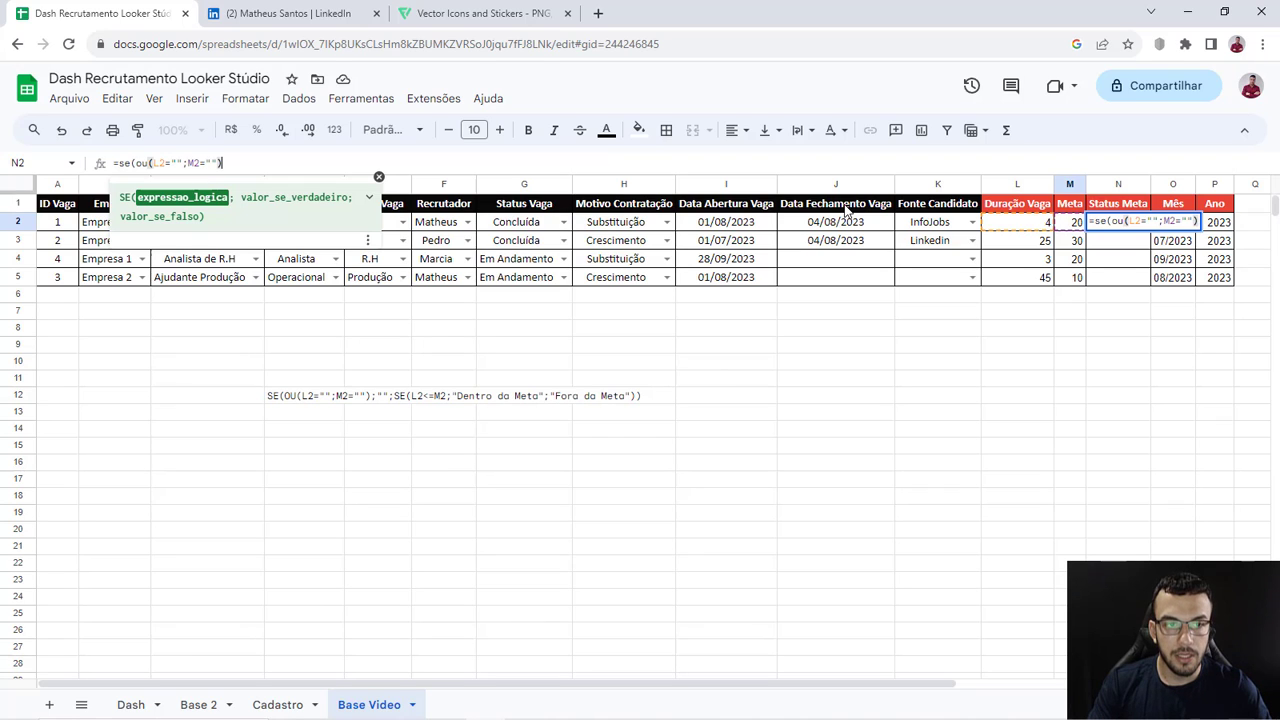
Step: Set the empty text "" as the true result of the SE formula in N2
{"action": "type", "text": ";"}
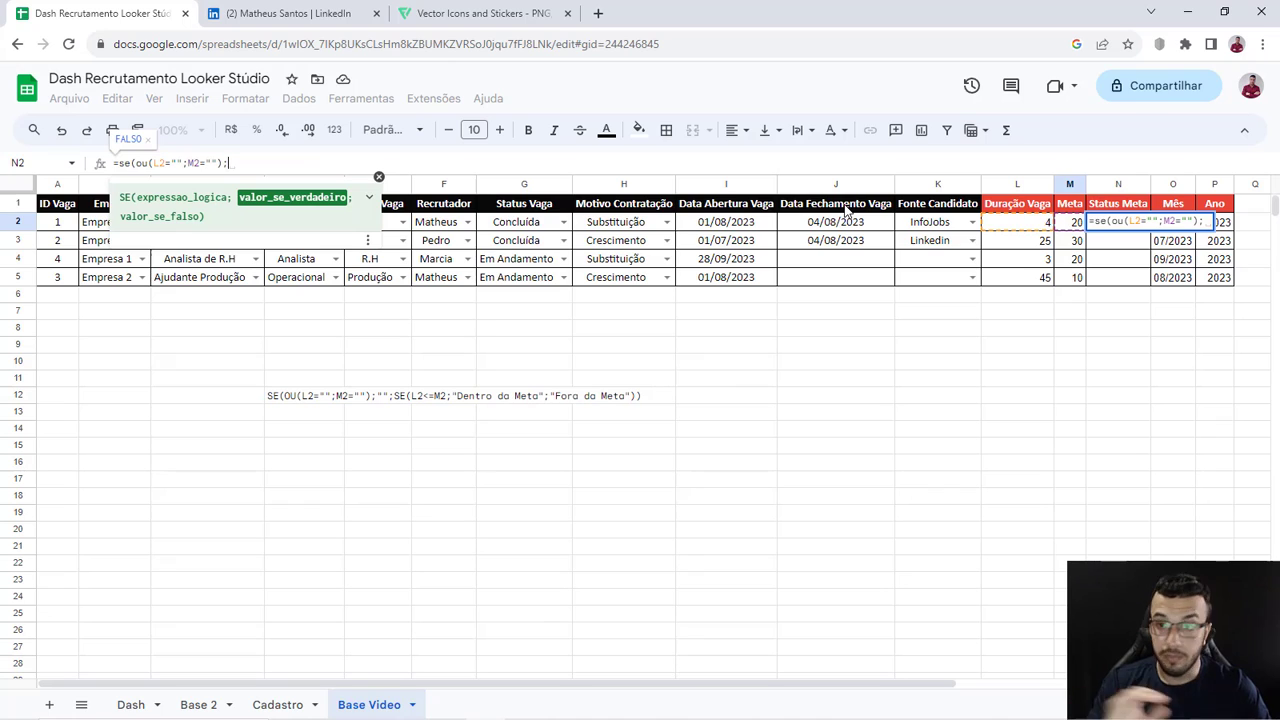
{"action": "type", "text": "\"\""}
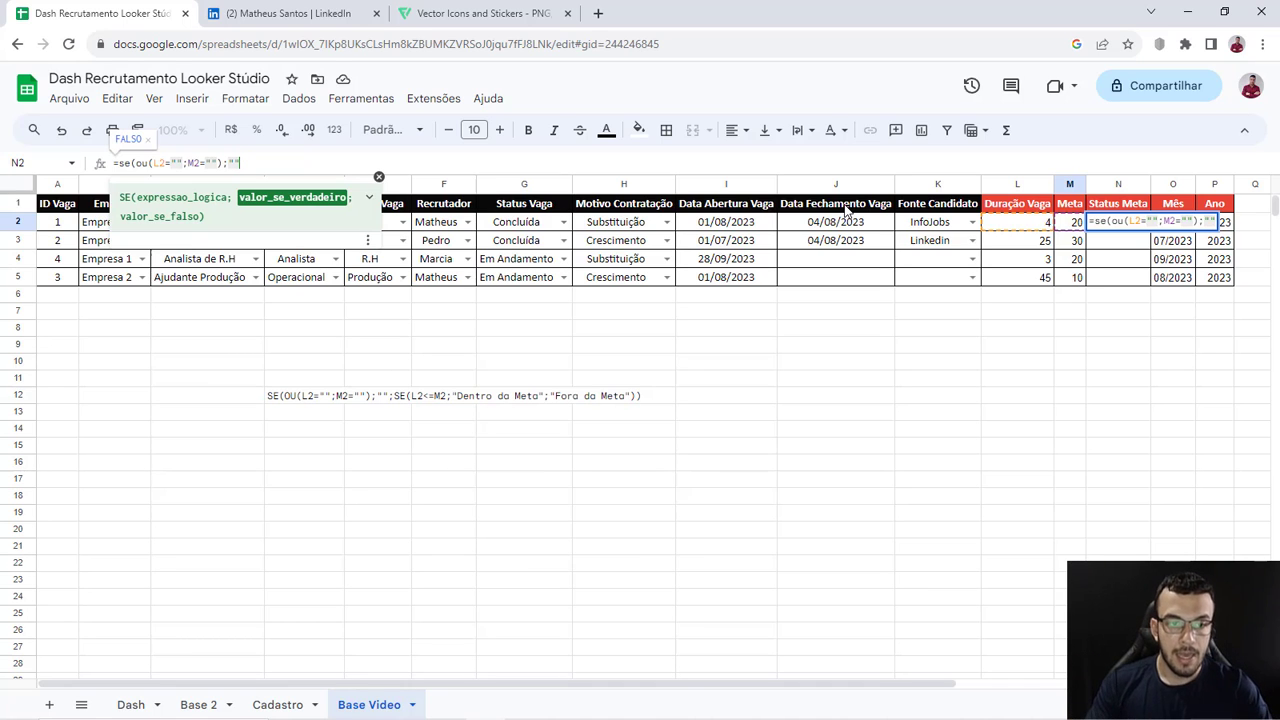
{"action": "type", "text": ";"}
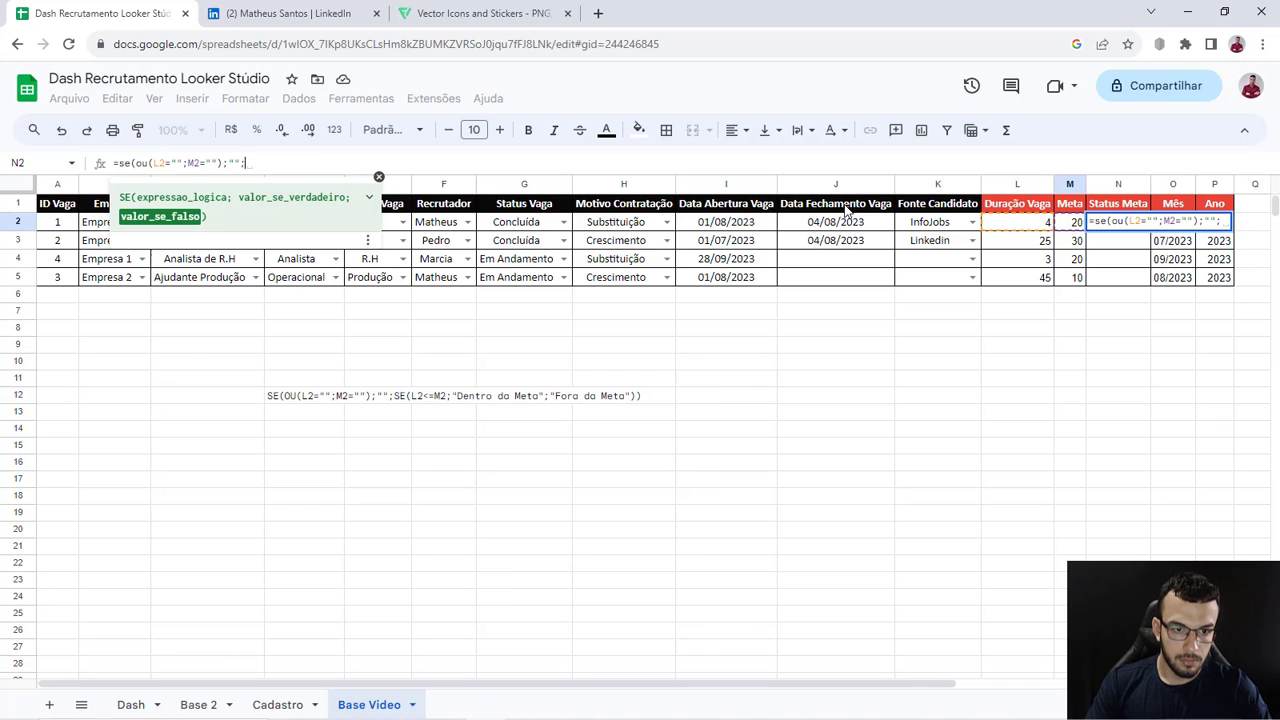
Step: Nest a second SE in the N2 formula as the false result, with the condition L2<=M2
{"action": "type", "text": "sse"}
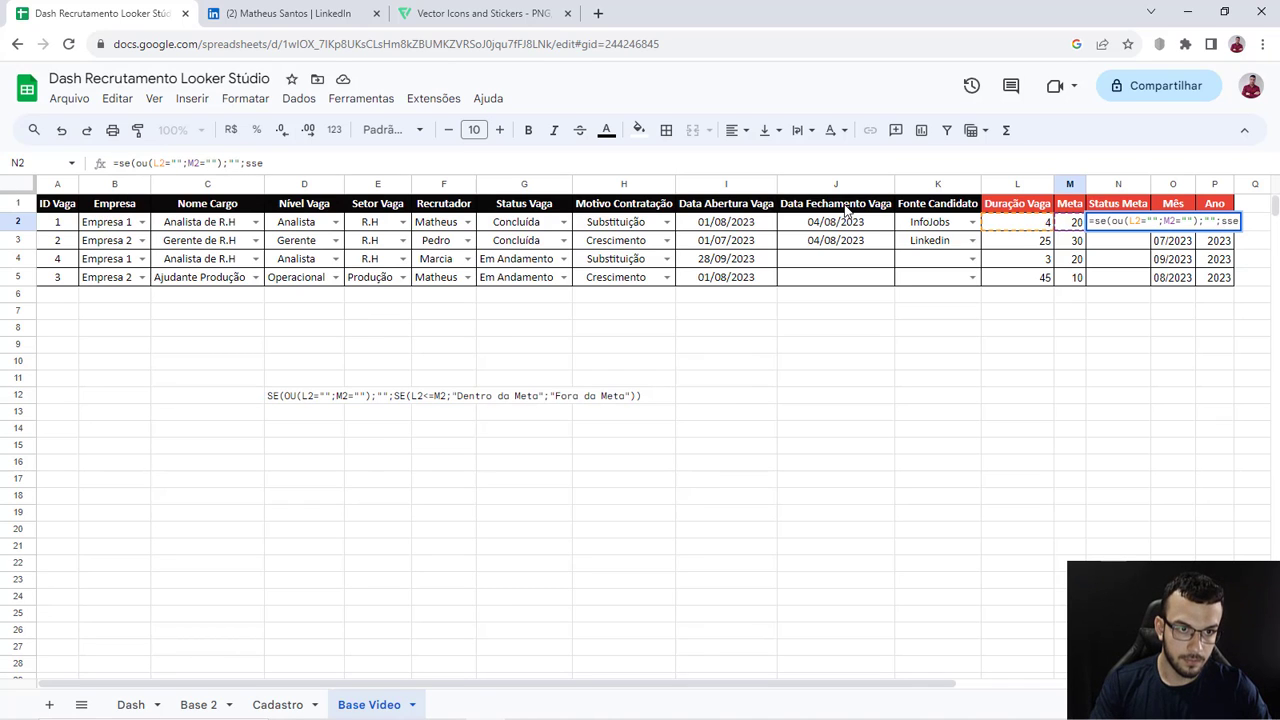
{"action": "key", "text": "BackSpace"}
{"action": "key", "text": "BackSpace"}
{"action": "type", "text": "e("}
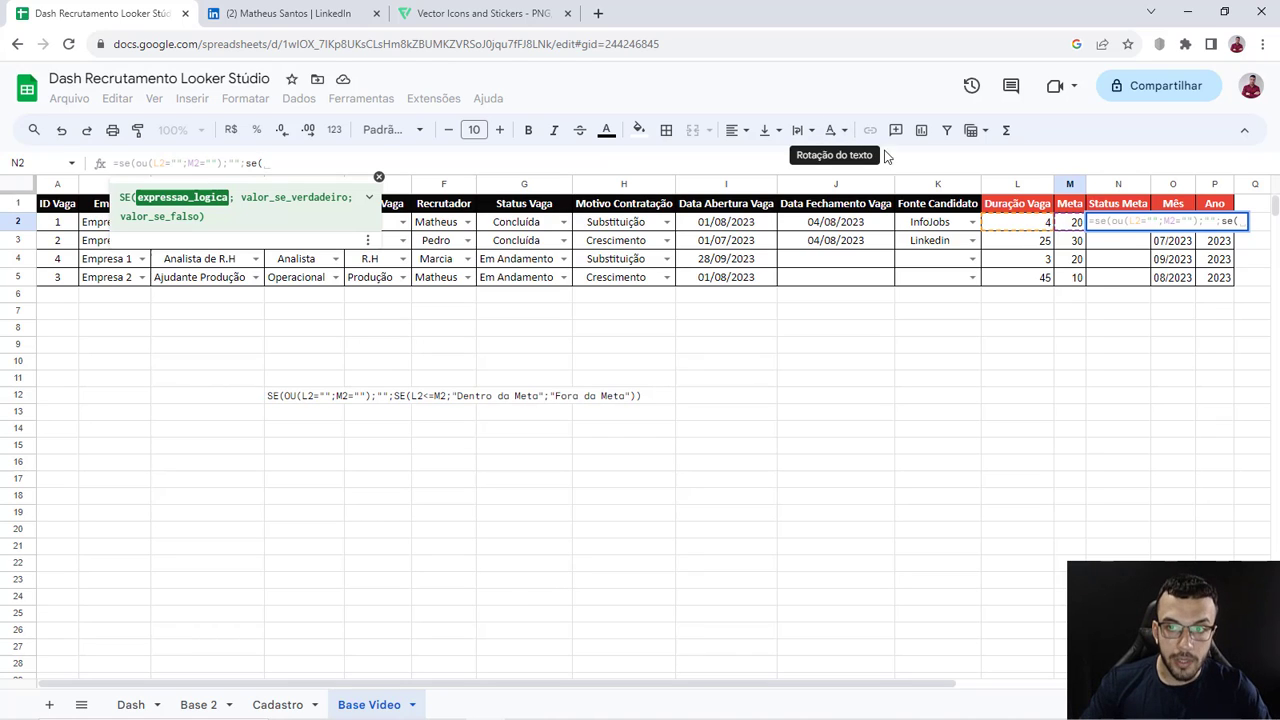
{"action": "left_click", "coordinate": [1035, 227]}
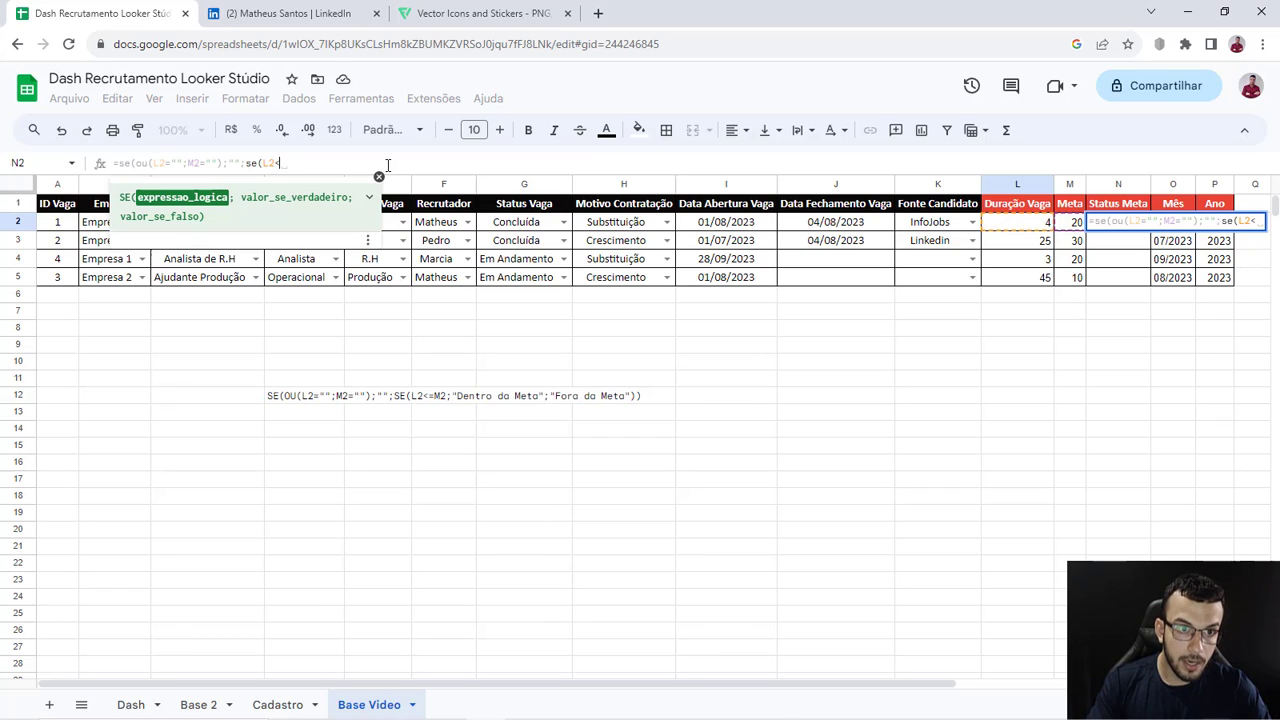
{"action": "type", "text": "<="}
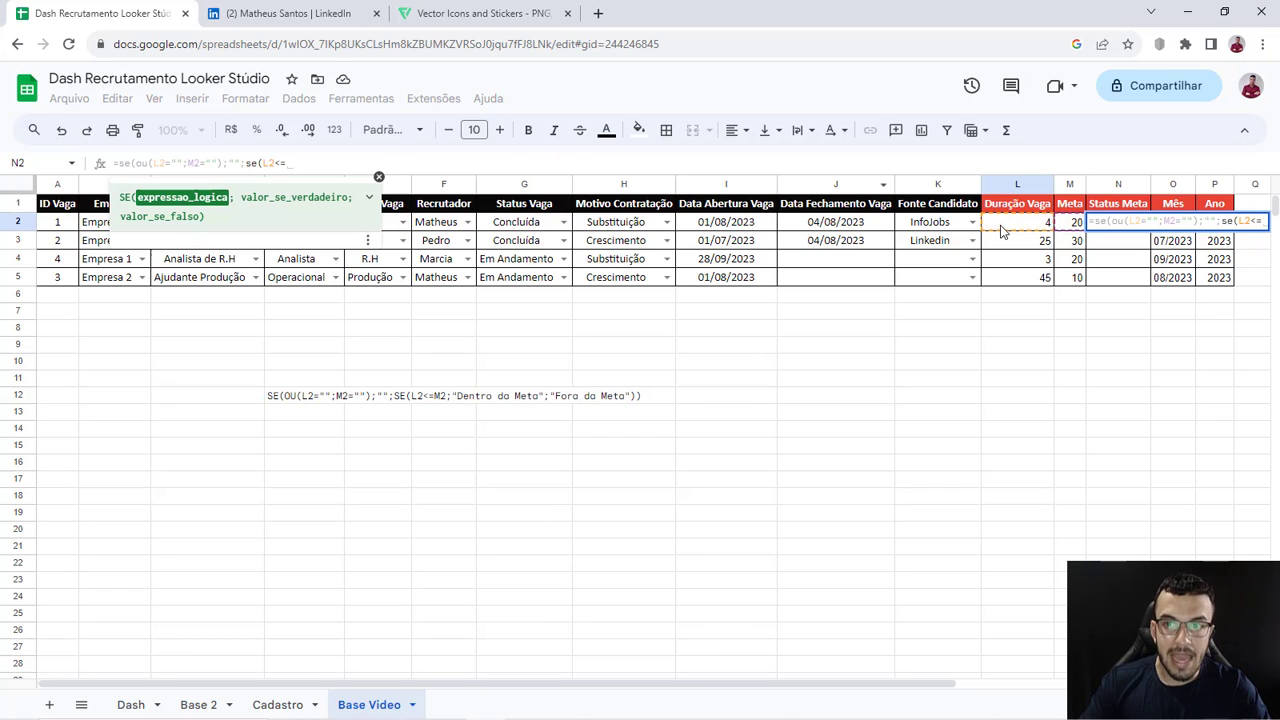
{"action": "left_click", "coordinate": [1066, 225]}
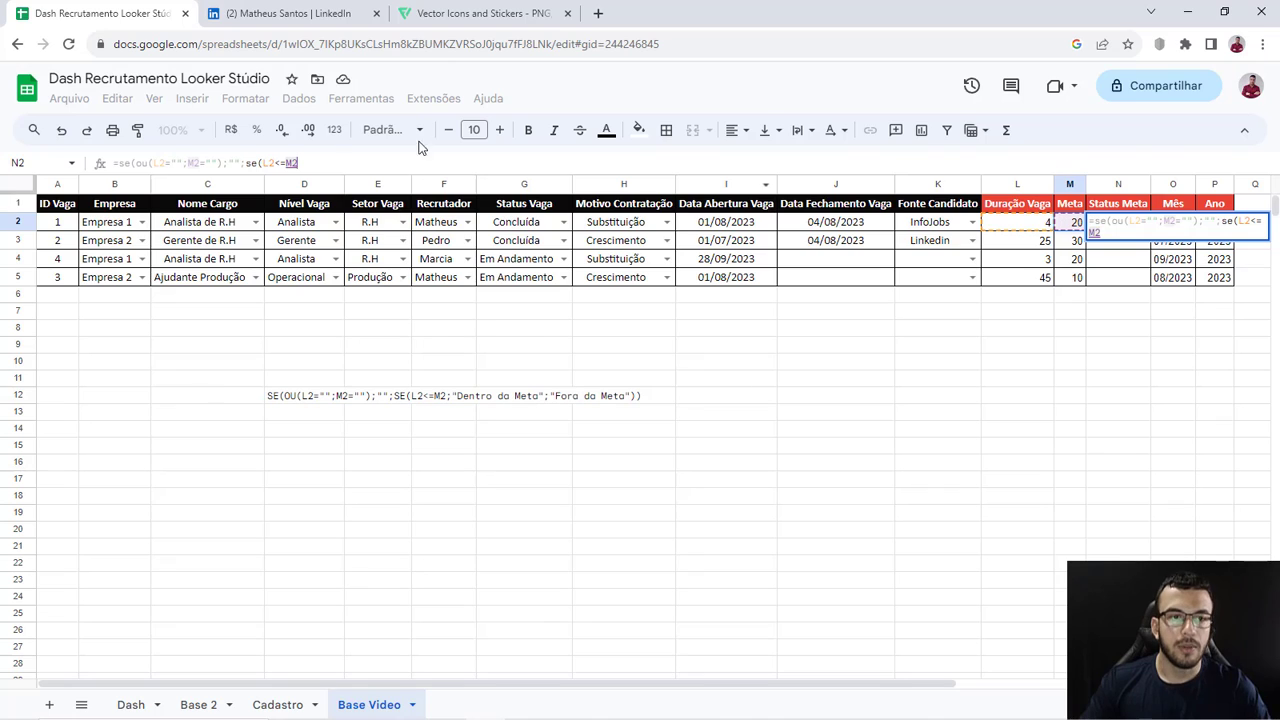
{"action": "left_click", "coordinate": [316, 160]}
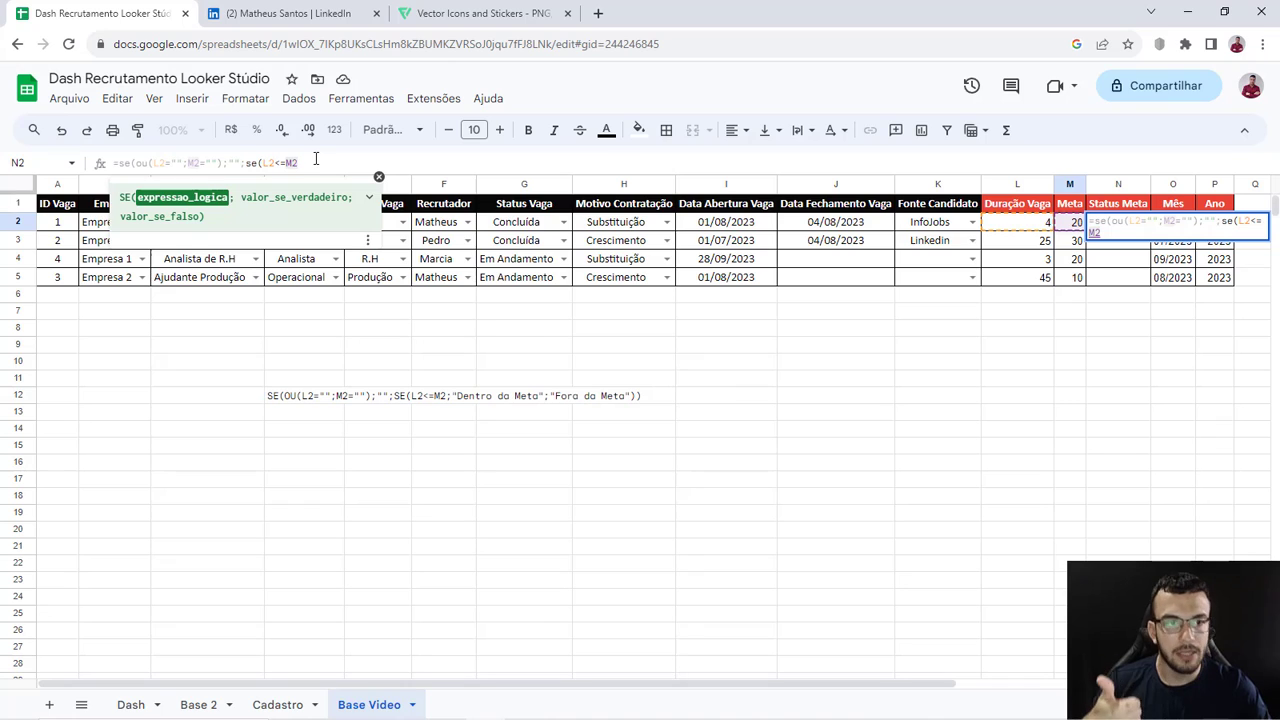
Step: Complete the nested SE with "Dentro da Meta" if true and "Fora da Meta" if false, and commit the N2 formula
{"action": "type", "text": ";"}
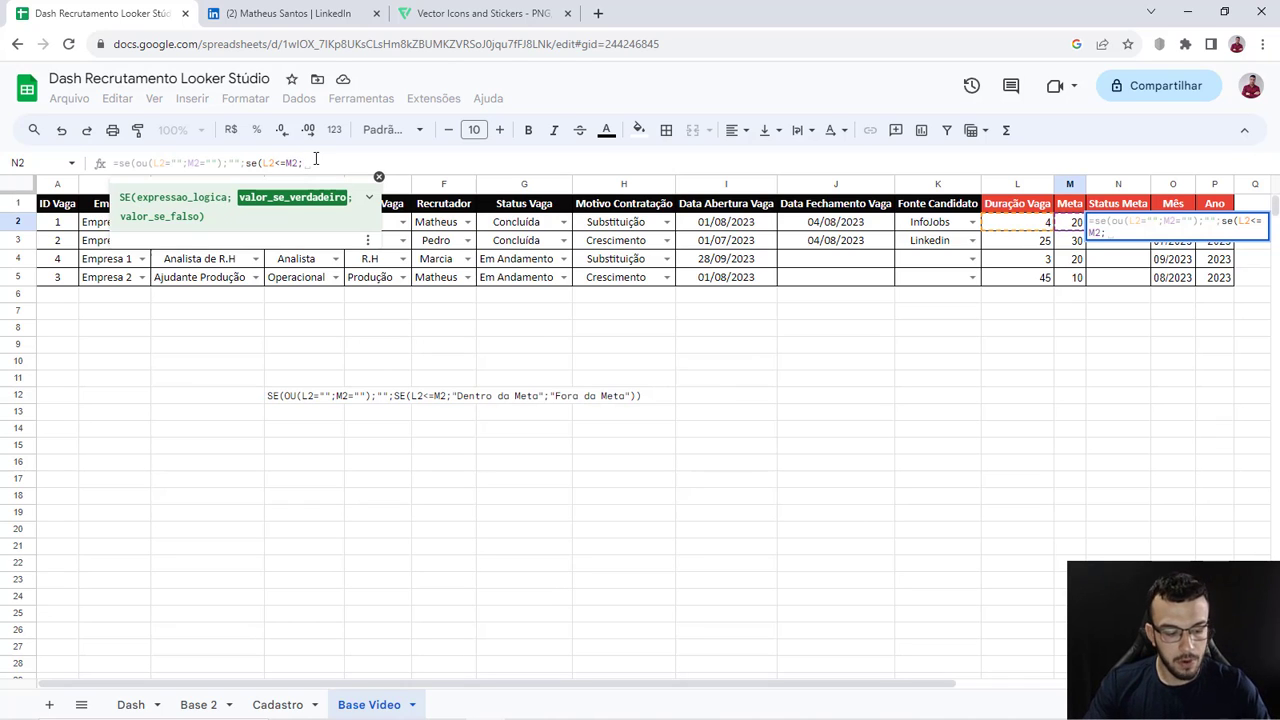
{"action": "type", "text": "\"Den"}
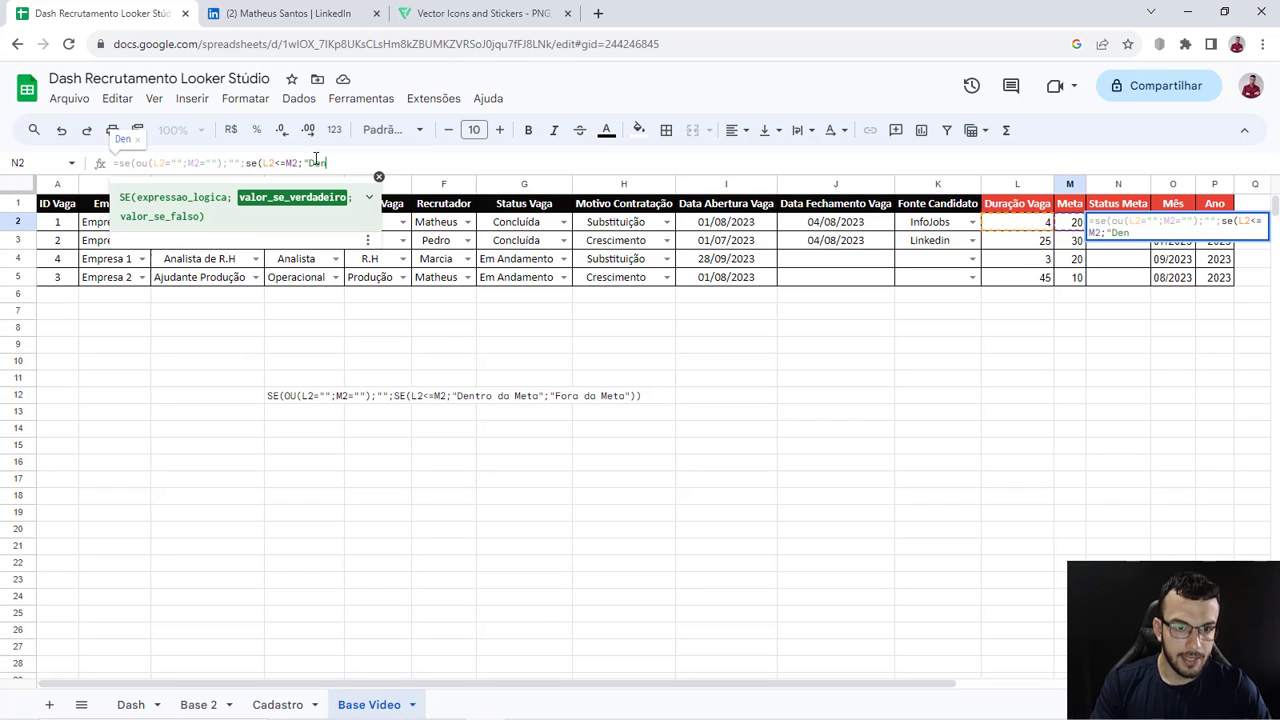
{"action": "type", "text": "tro da Me"}
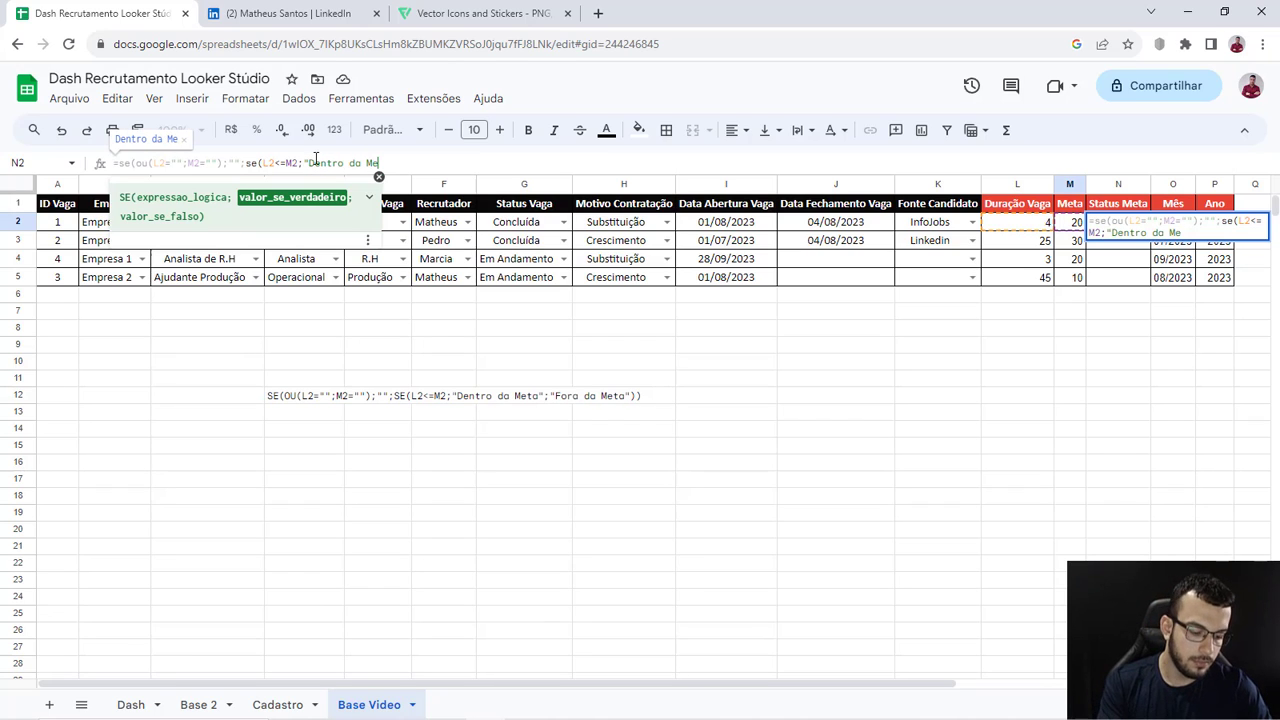
{"action": "type", "text": "ta\""}
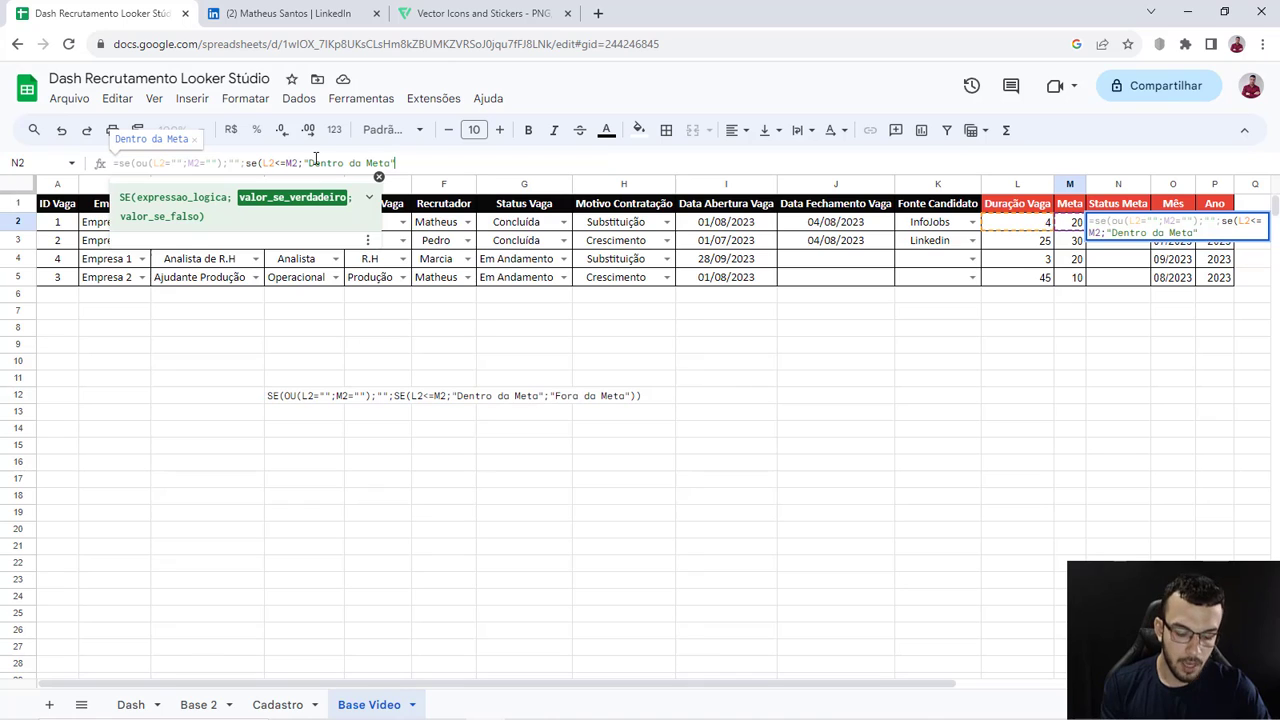
{"action": "type", "text": ";"}
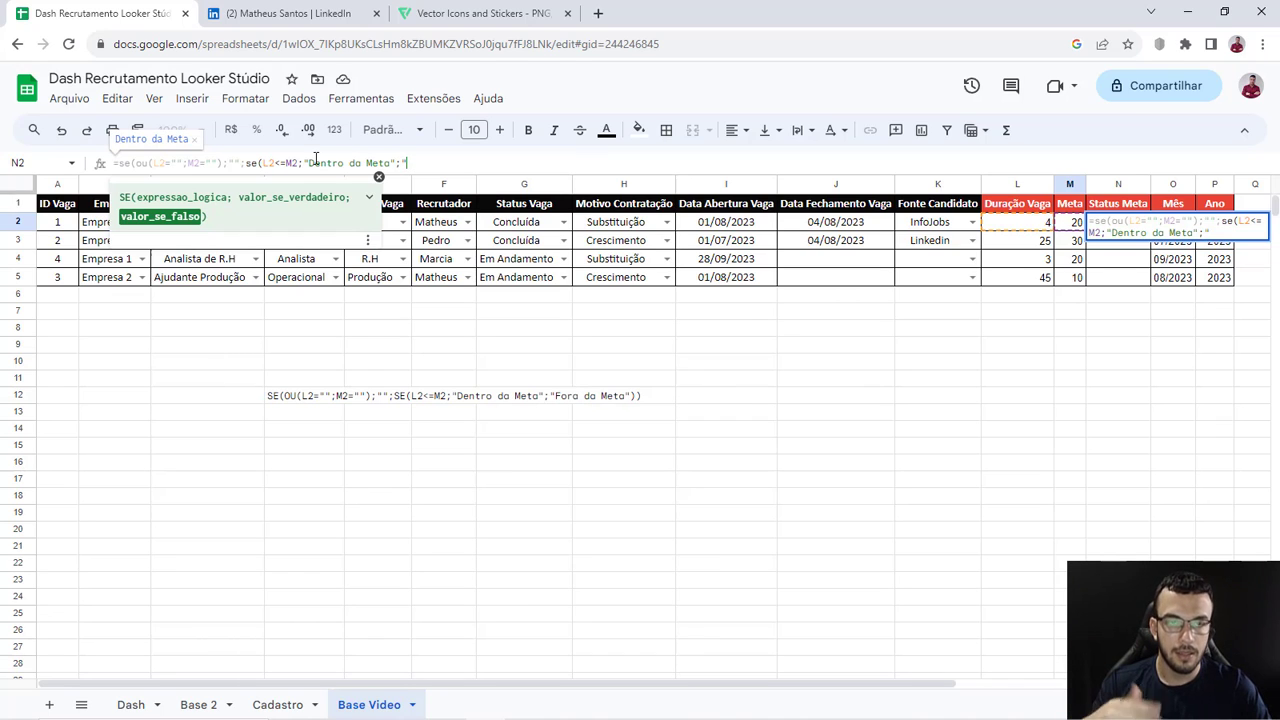
{"action": "type", "text": "\"Fo"}
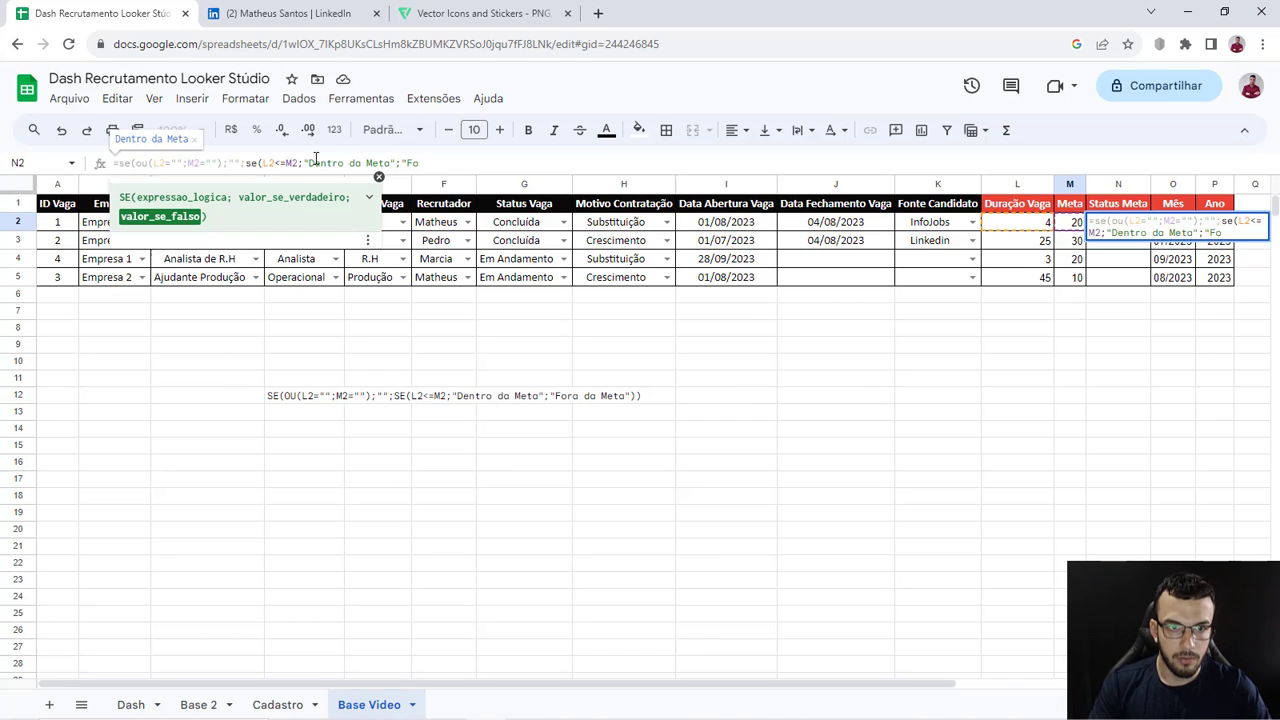
{"action": "type", "text": "ra "}
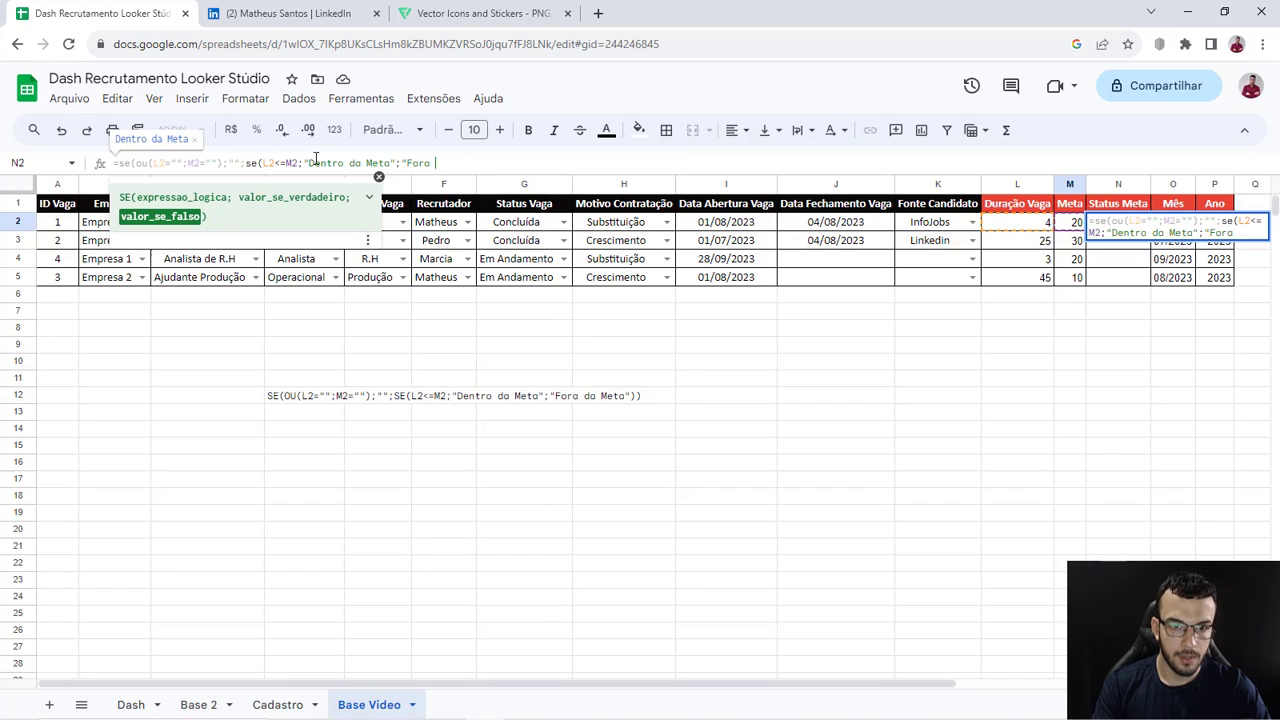
{"action": "type", "text": "da Meta"}
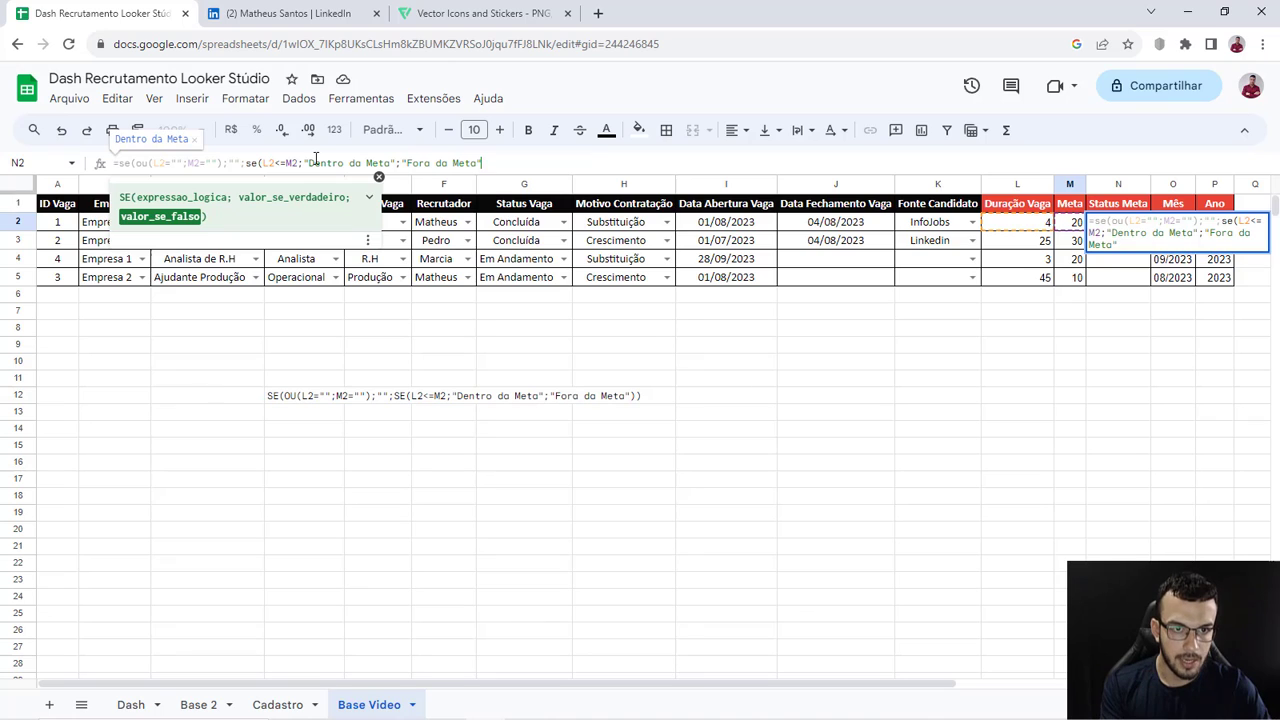
{"action": "type", "text": "\""}
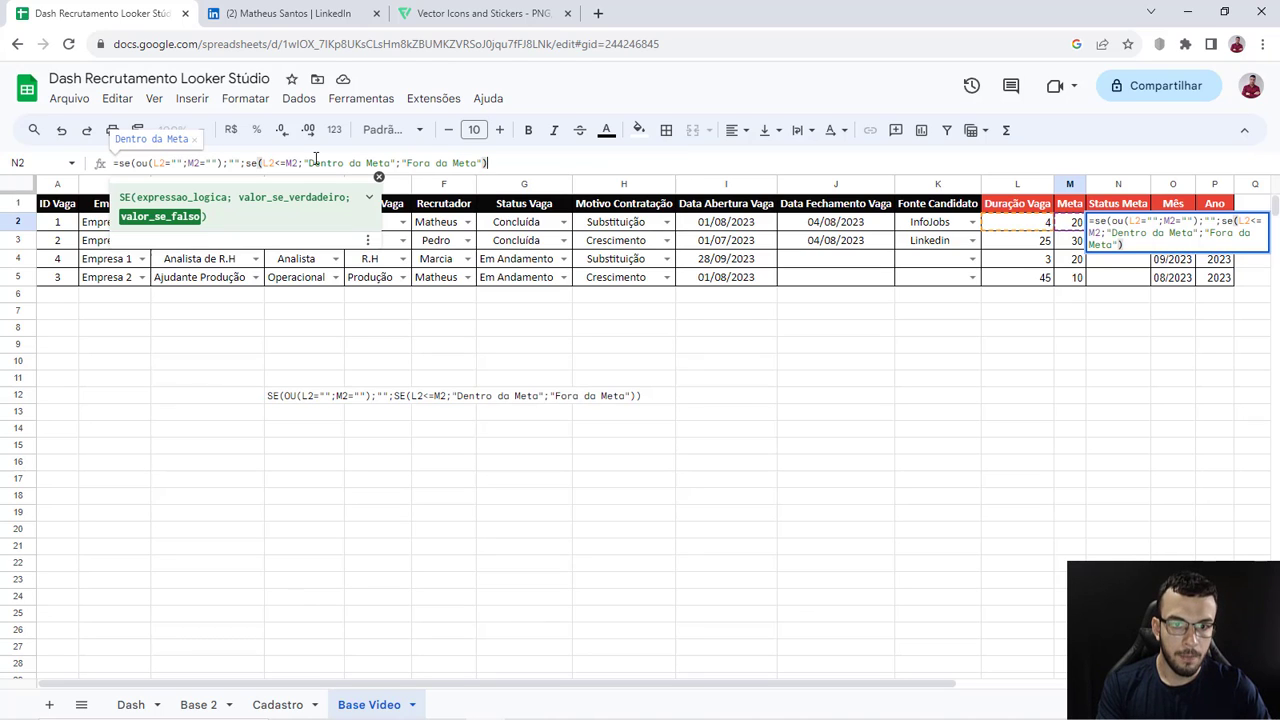
{"action": "key", "text": "Return"}
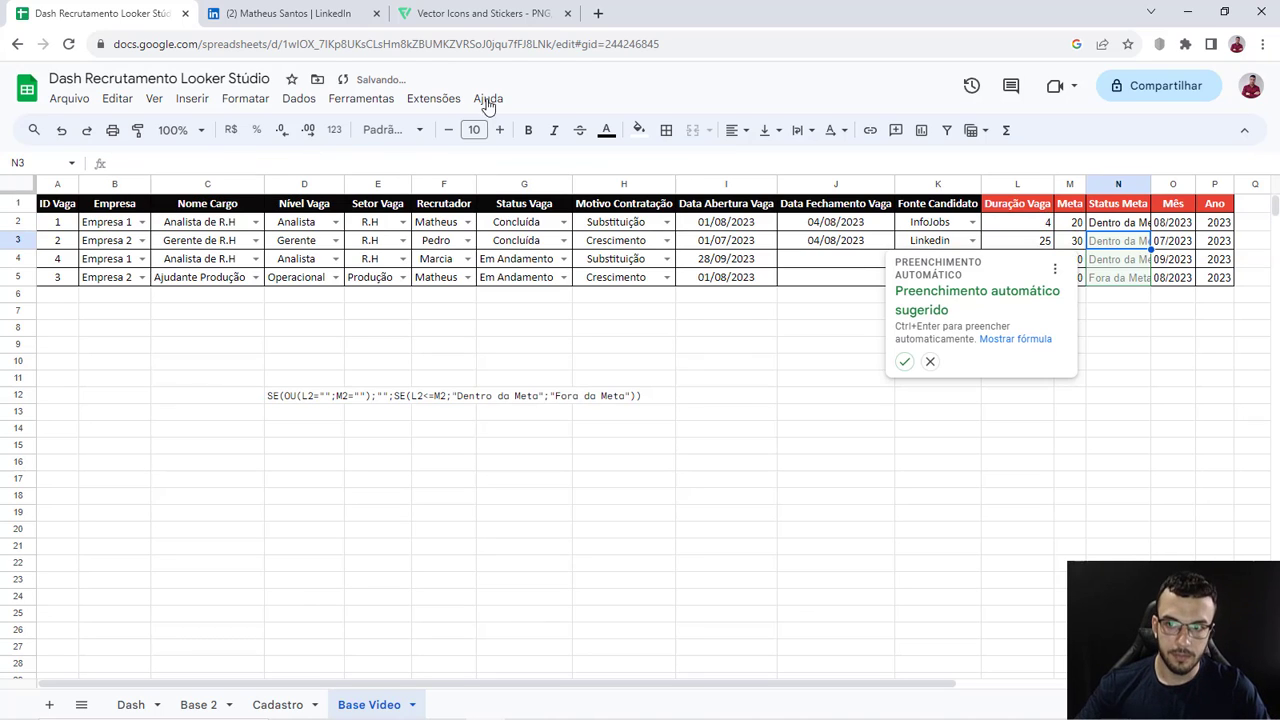
Step: Accept the suggested autofill of the formula for the remaining Status Meta rows and fit column N's width to its contents
{"action": "left_click", "coordinate": [904, 363]}
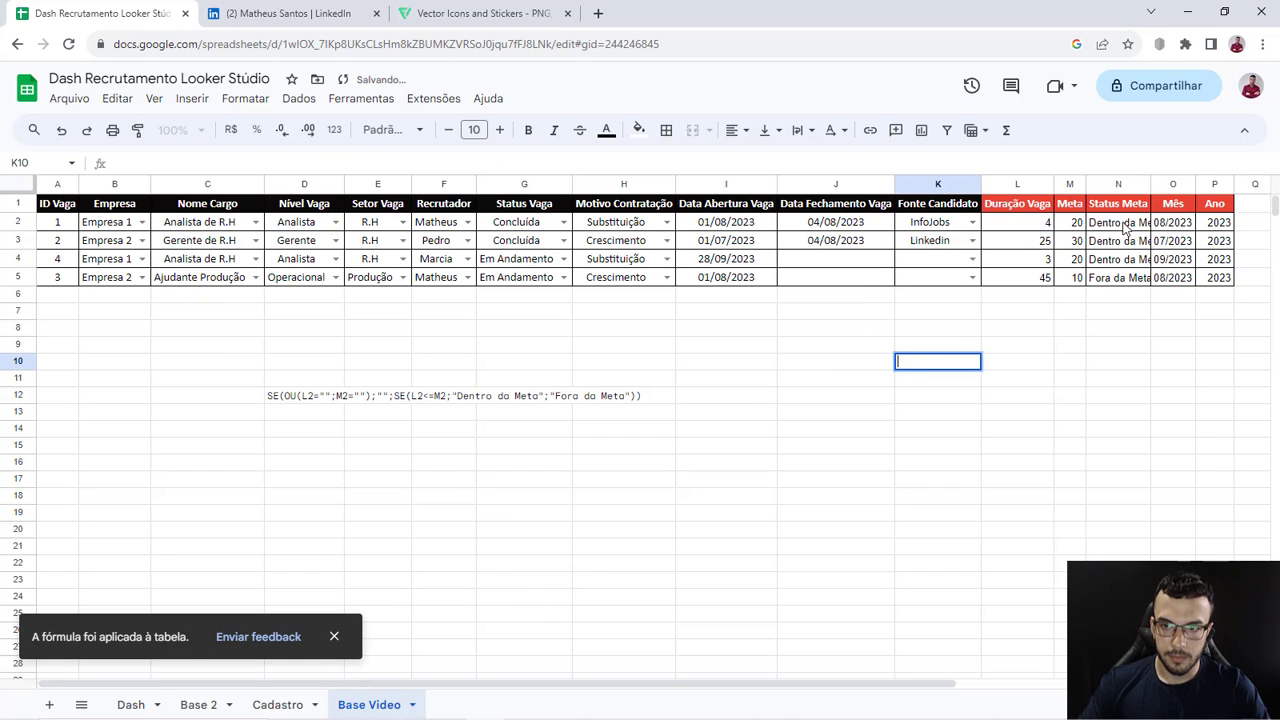
{"action": "double_click", "coordinate": [1152, 184]}
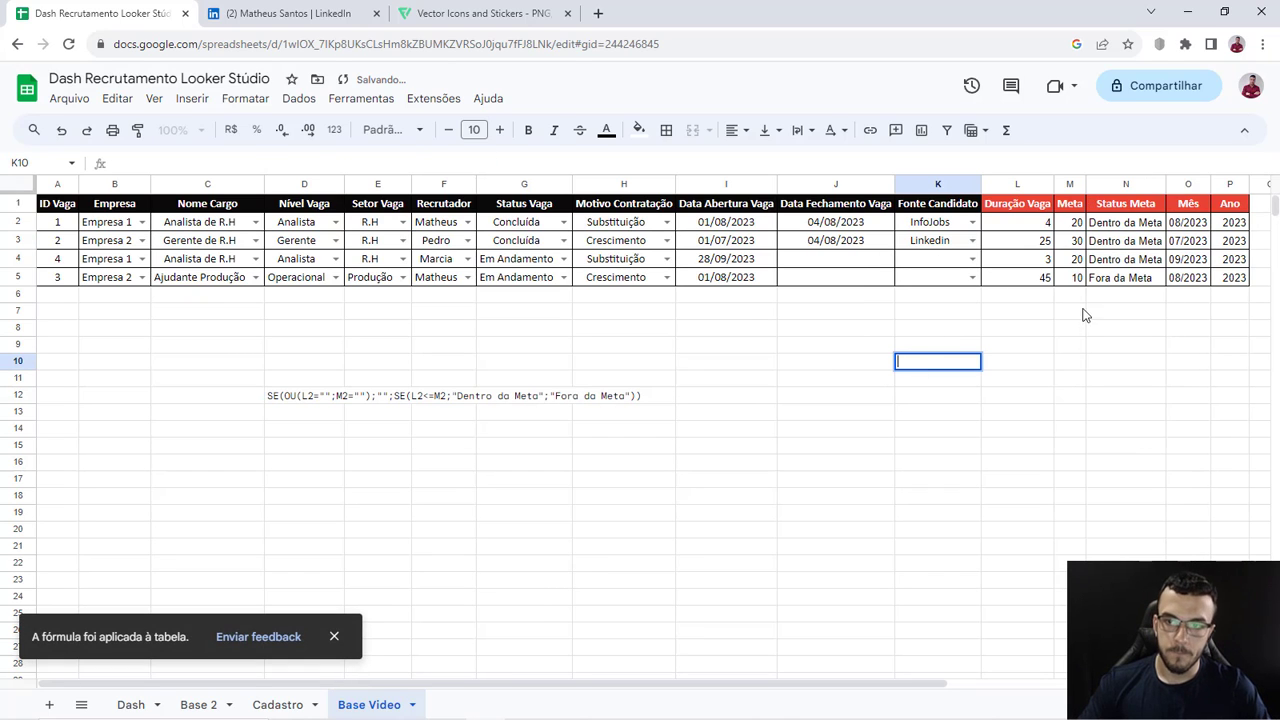
{"action": "left_click", "coordinate": [1070, 327]}
Step: Check Duração Vaga against Meta and the resulting Status Meta row by row in rows 2 to 5
{"action": "left_click", "coordinate": [1043, 225]}
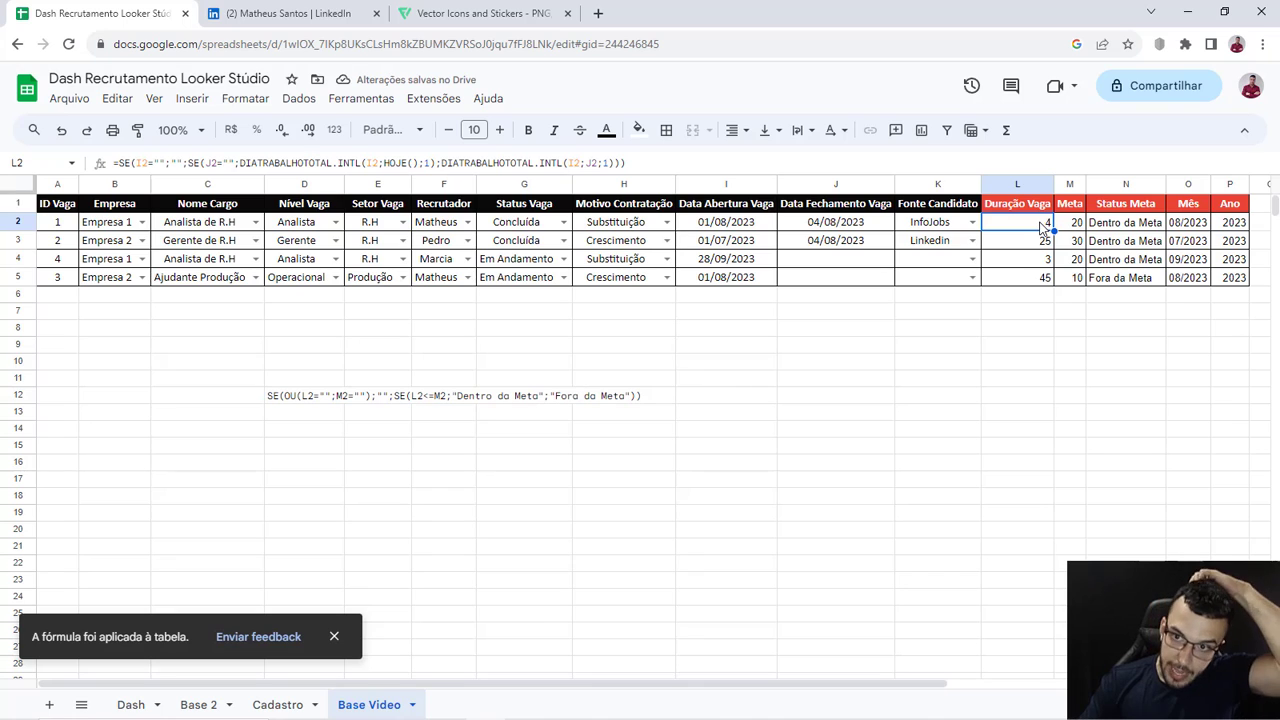
{"action": "key", "text": "Right"}
{"action": "key", "text": "Right"}
{"action": "left_click", "coordinate": [1031, 241]}
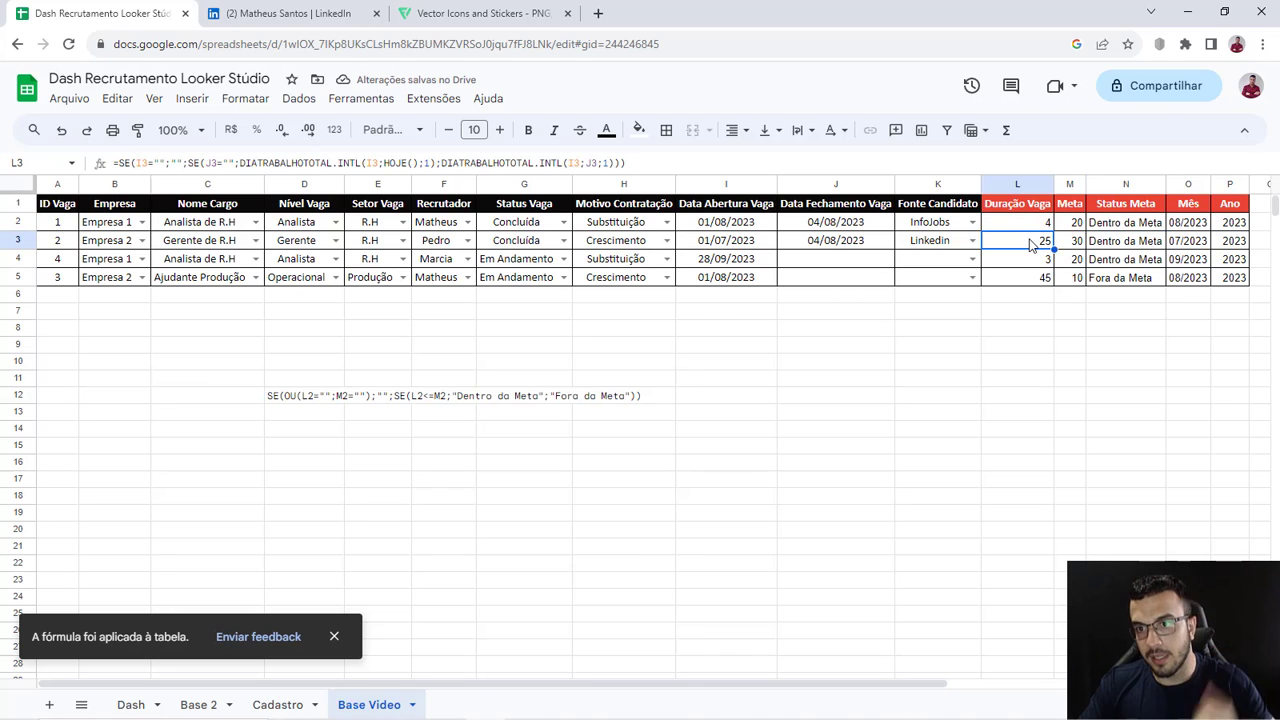
{"action": "left_click", "coordinate": [1074, 241]}
{"action": "left_click", "coordinate": [1110, 238]}
{"action": "left_click", "coordinate": [1041, 258]}
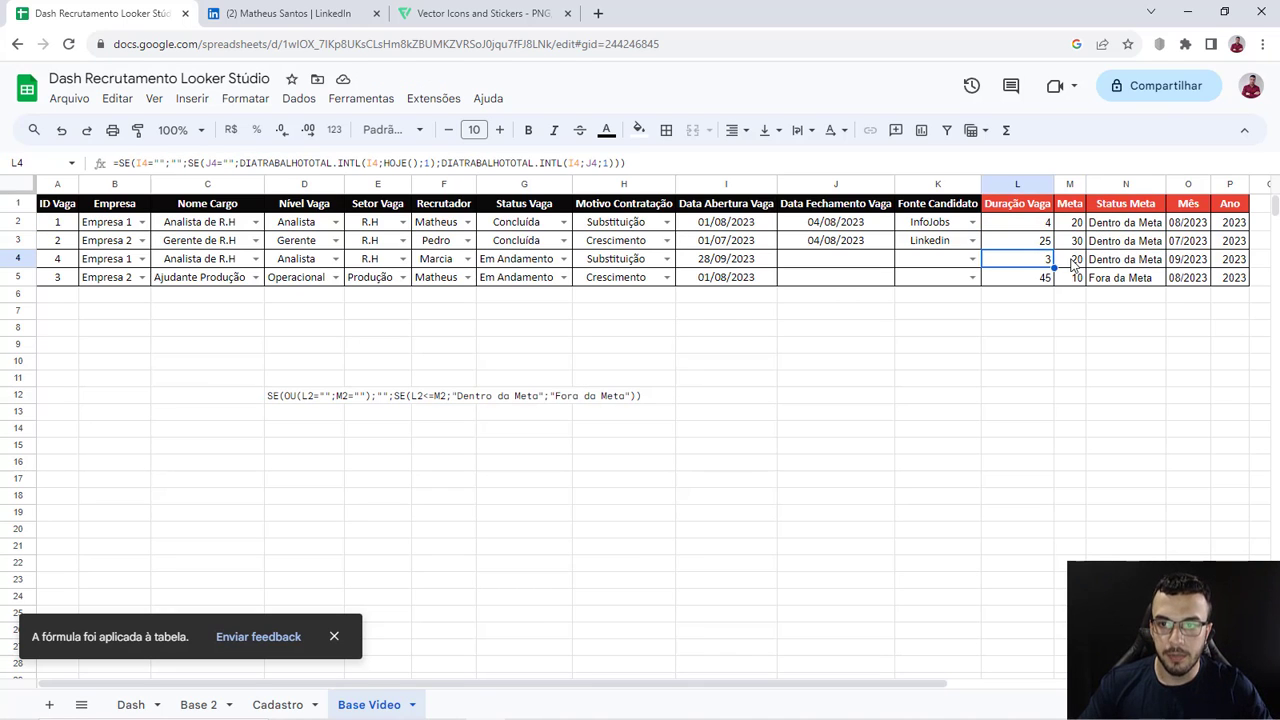
{"action": "left_click", "coordinate": [1074, 262]}
{"action": "left_click", "coordinate": [1108, 264]}
{"action": "left_click", "coordinate": [1041, 281]}
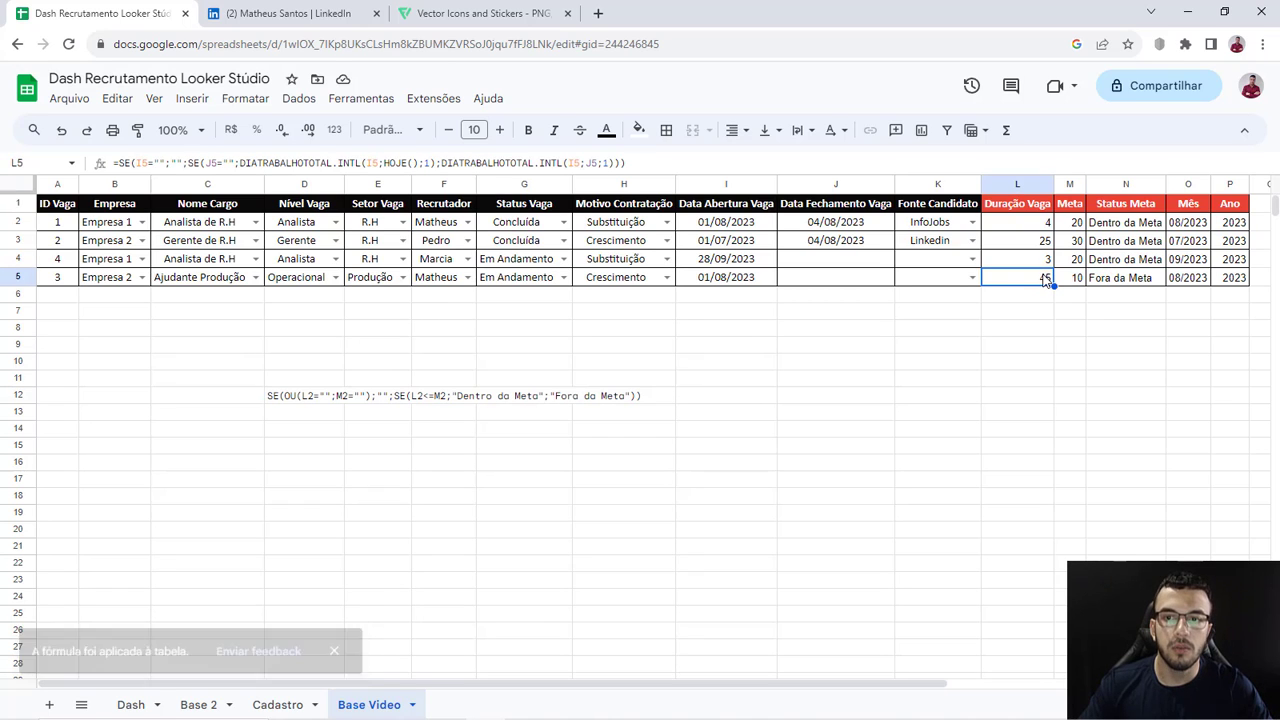
{"action": "left_click", "coordinate": [1076, 285]}
{"action": "left_click", "coordinate": [1118, 285]}
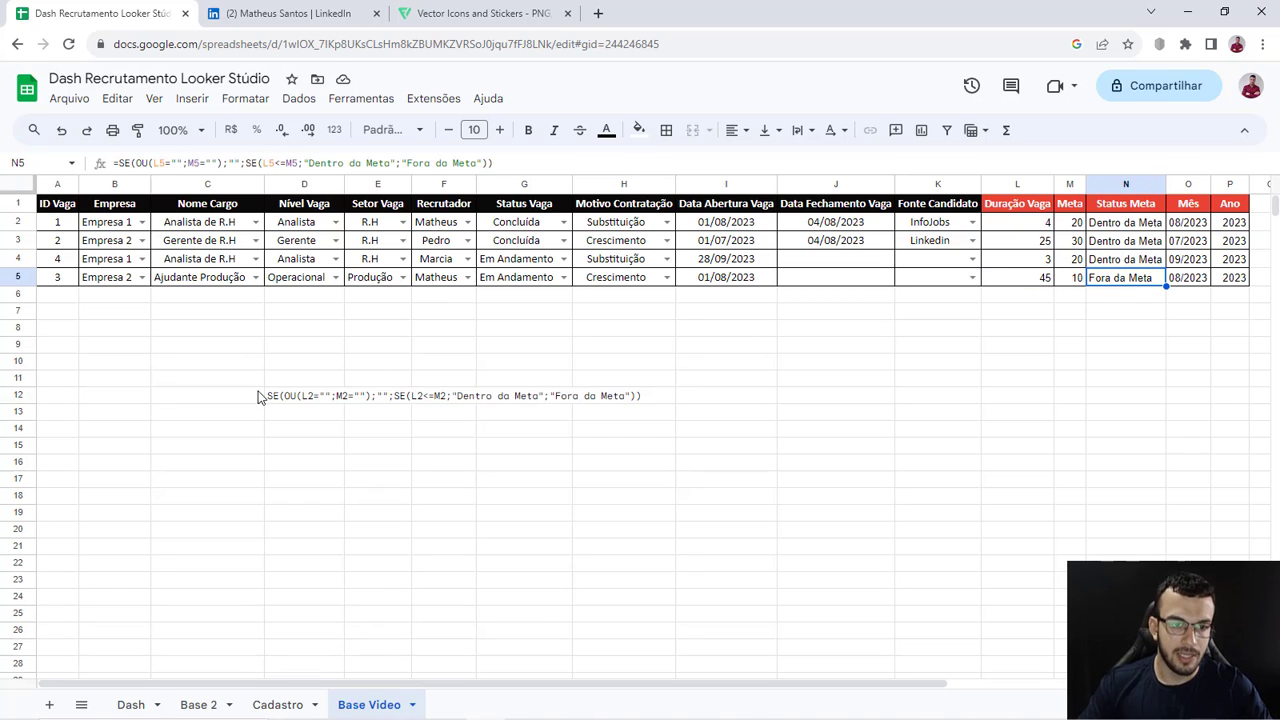
Step: Delete the Status Meta reference formula text from cell D12
{"action": "left_click", "coordinate": [294, 398]}
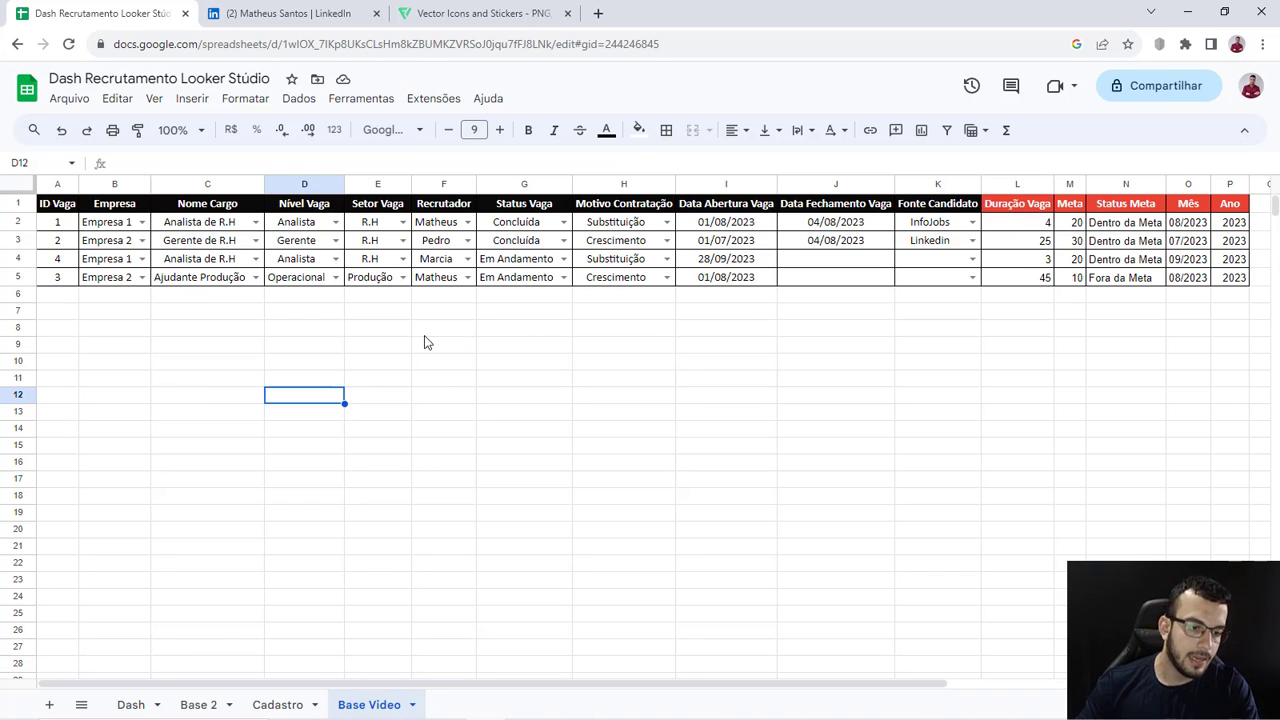
Step: Open the Dash sheet to view the dashboard's charts
{"action": "left_click", "coordinate": [131, 704]}
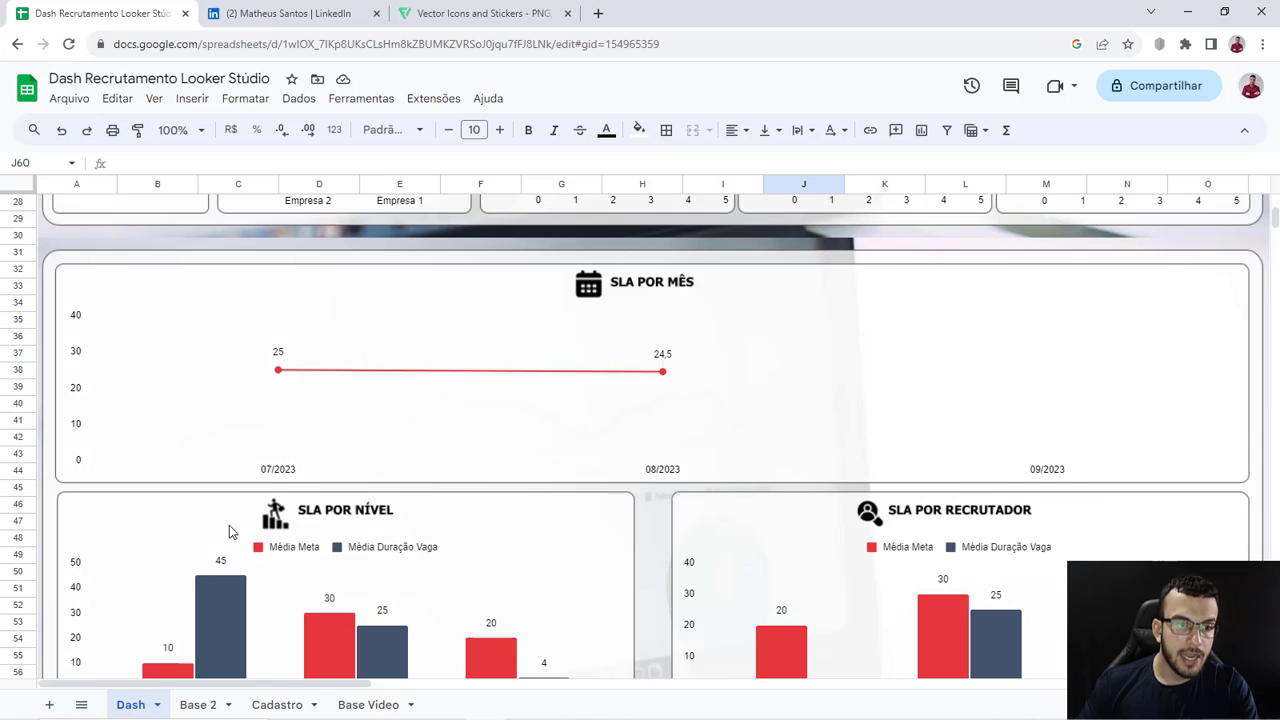
{"action": "scroll", "coordinate": [269, 476], "scroll_direction": "up", "scroll_amount": 5}
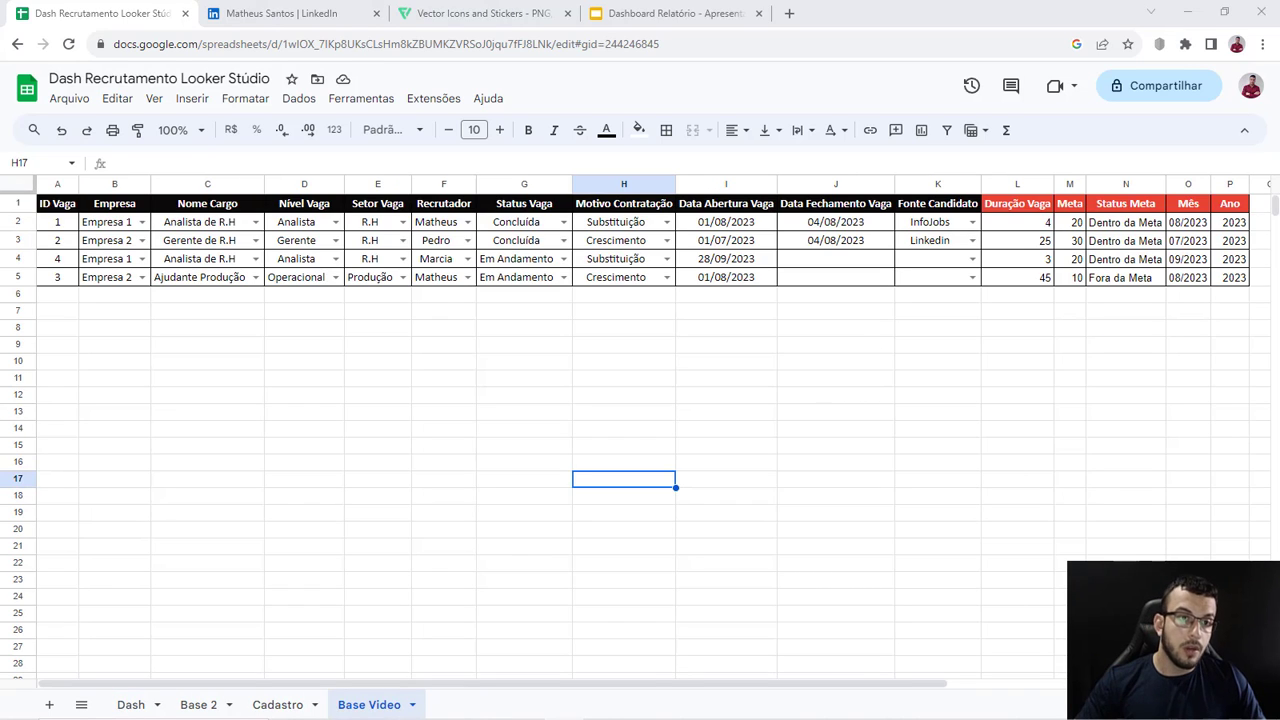
{"action": "key", "text": "Up"}
{"action": "key", "text": "Up"}
{"action": "key", "text": "Up"}
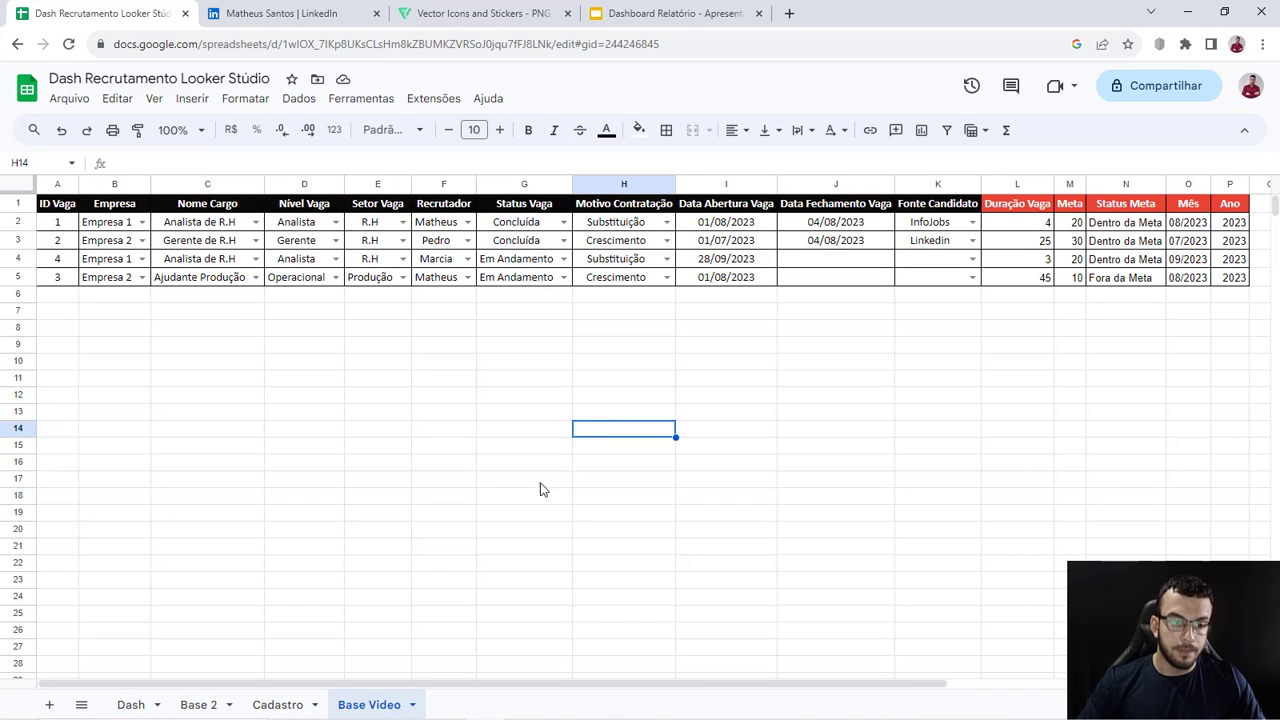
Step: Open the Dash sheet, try deleting the background image behind the charts, and undo the deletion
{"action": "left_click", "coordinate": [135, 703]}
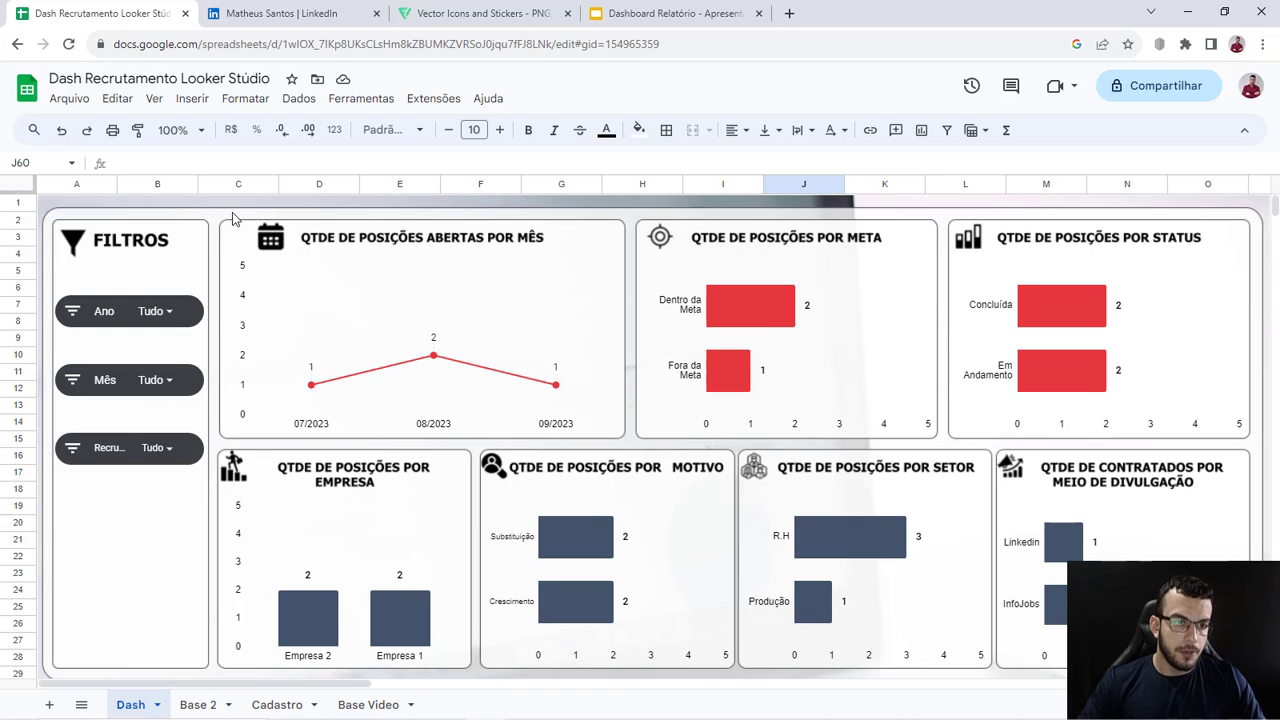
{"action": "left_click", "coordinate": [223, 206]}
{"action": "key", "text": "Delete"}
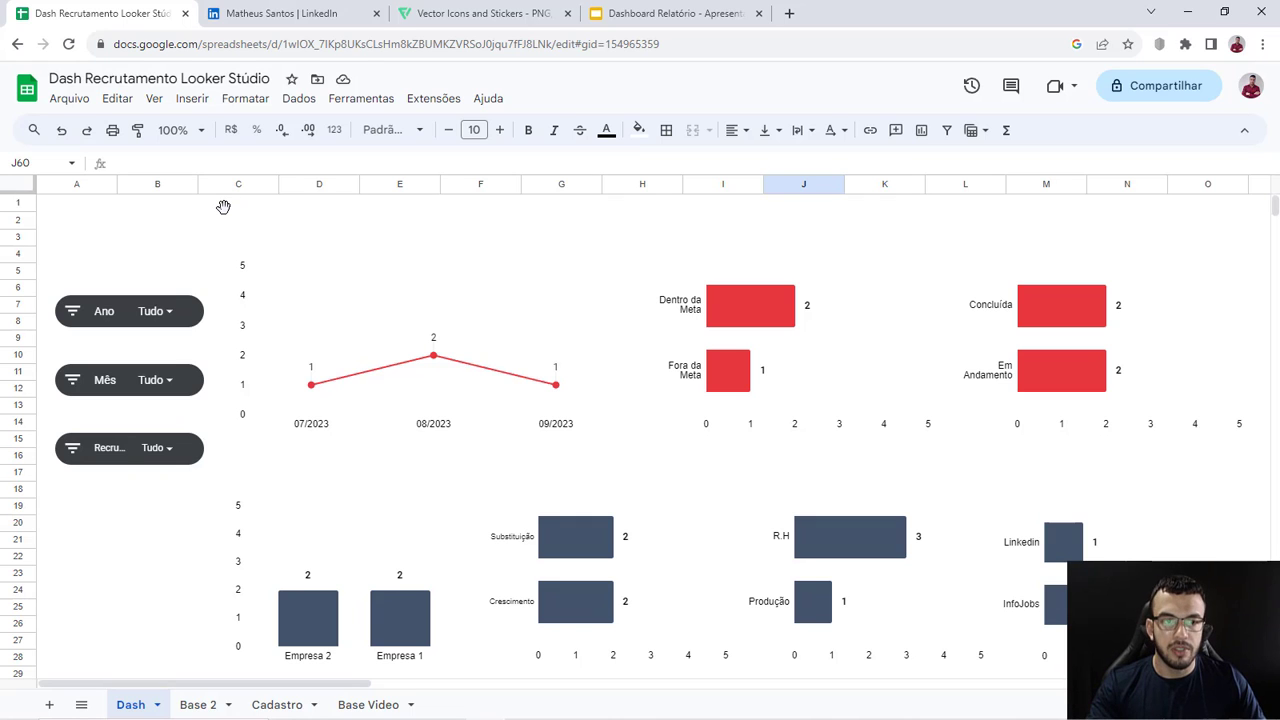
{"action": "key", "text": "ctrl+z"}
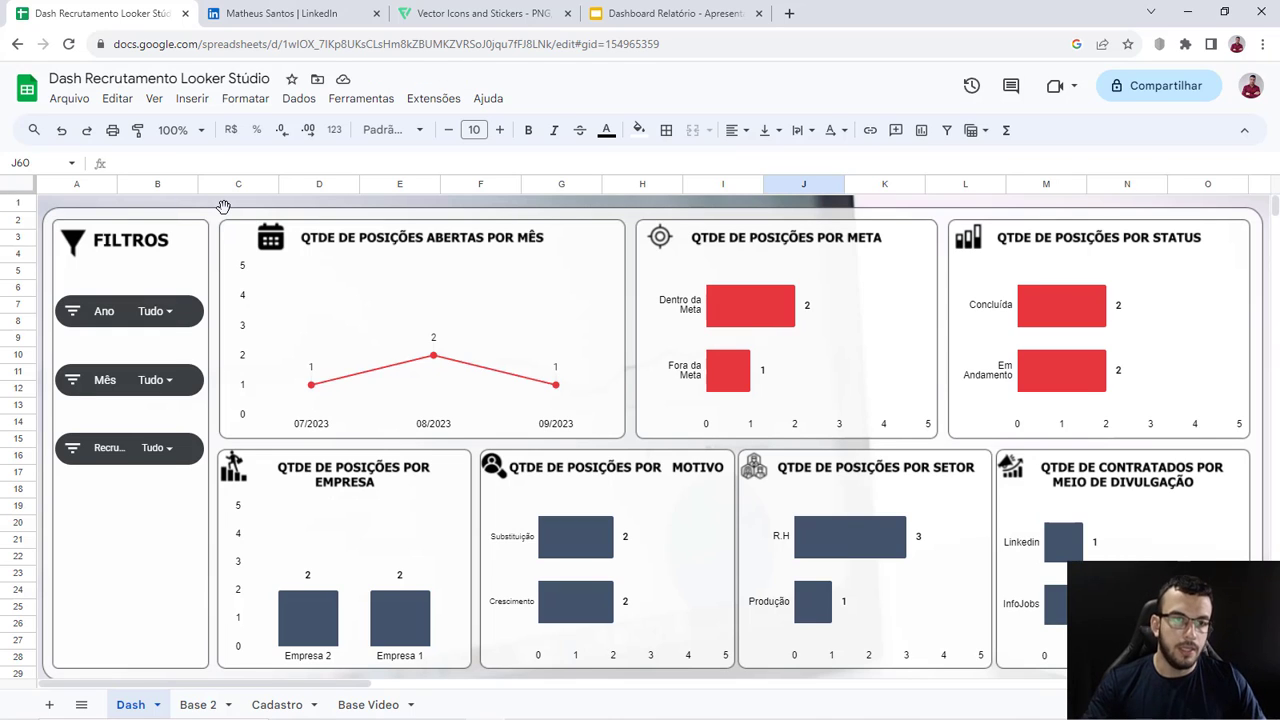
Step: Switch to the Dashboard Relatório presentation in Google Slides to view the dashboard background slide, and return to the recruitment spreadsheet
{"action": "left_click", "coordinate": [643, 12]}
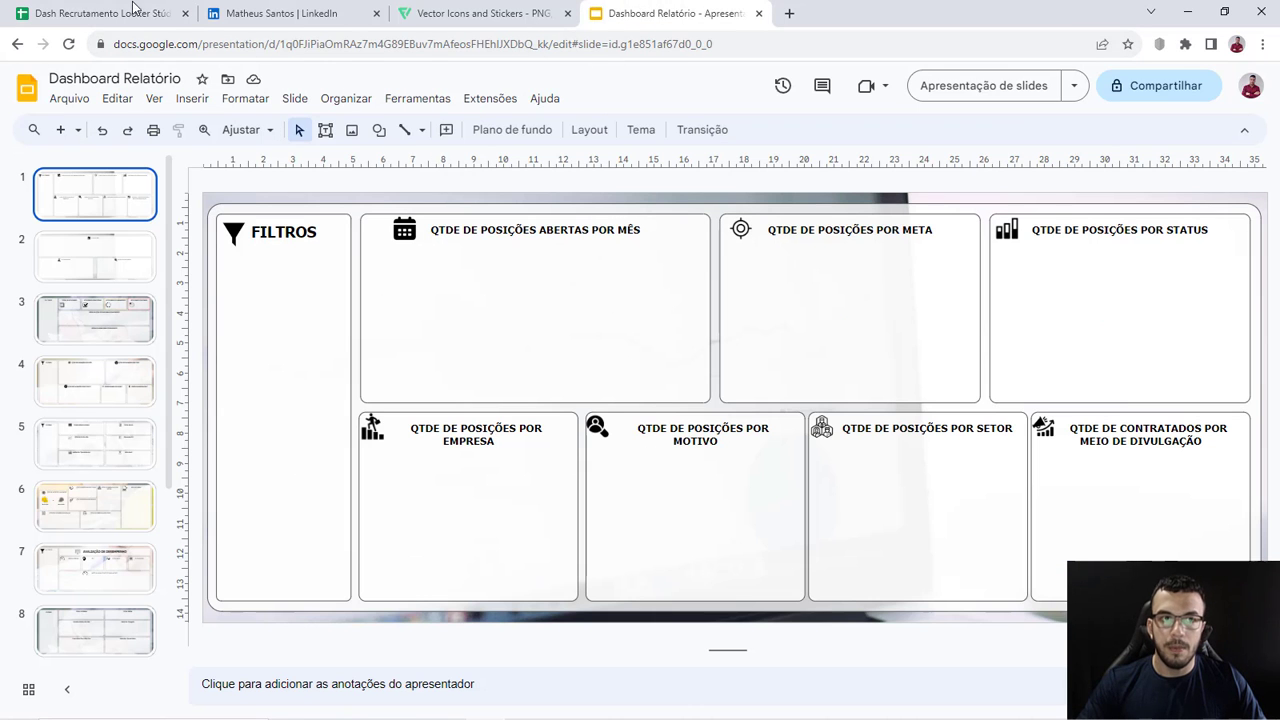
{"action": "left_click", "coordinate": [106, 12]}
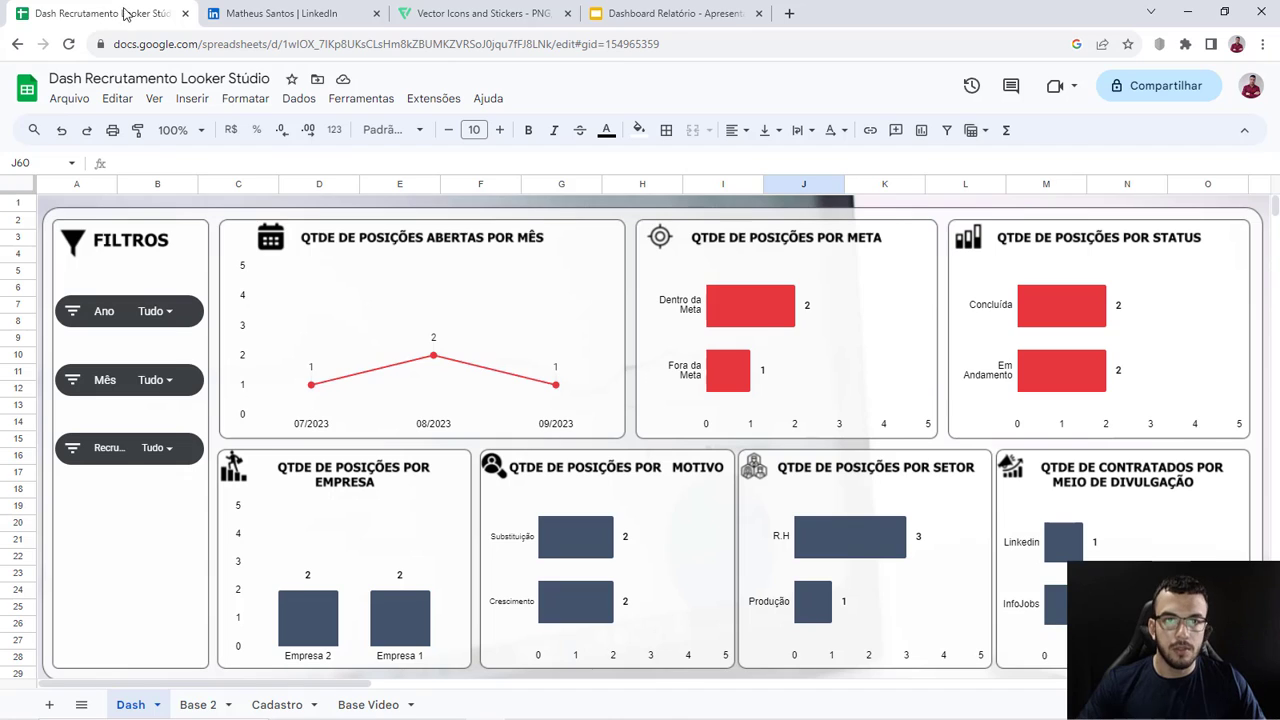
Step: Switch to Flaticon, search the icon library for "rh", and close the pop-up window
{"action": "left_click", "coordinate": [627, 8]}
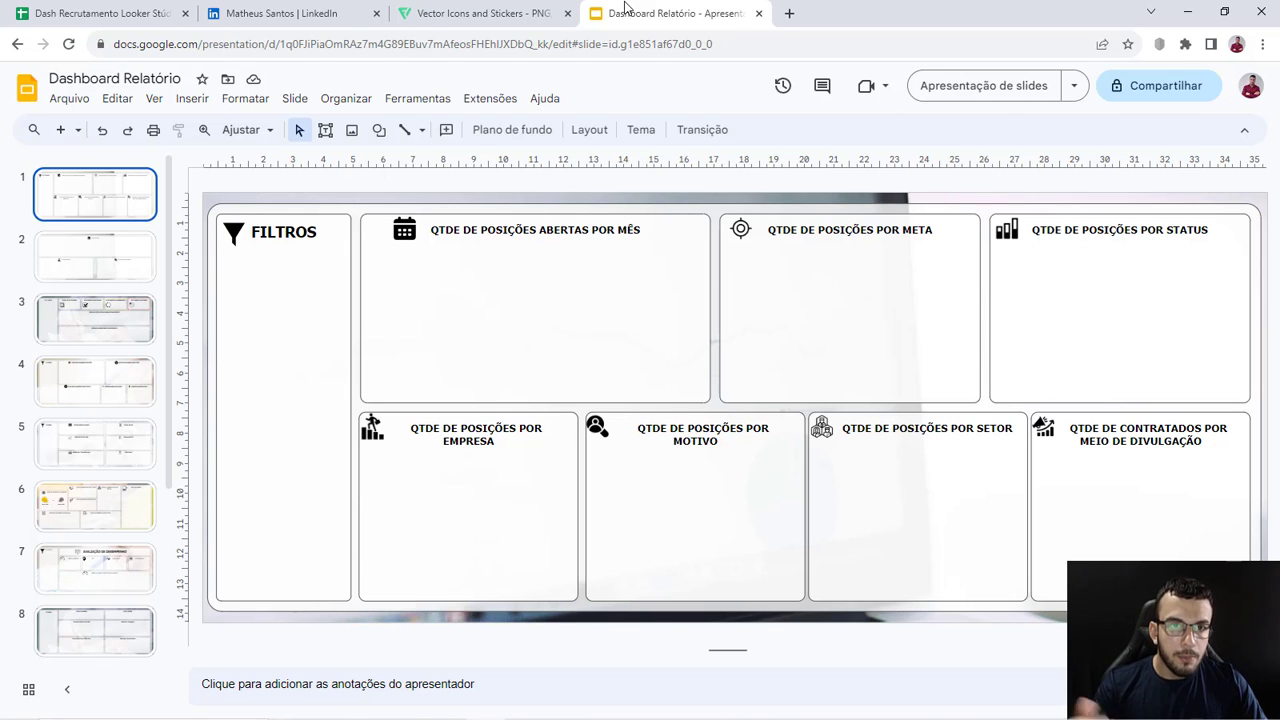
{"action": "left_click", "coordinate": [525, 10]}
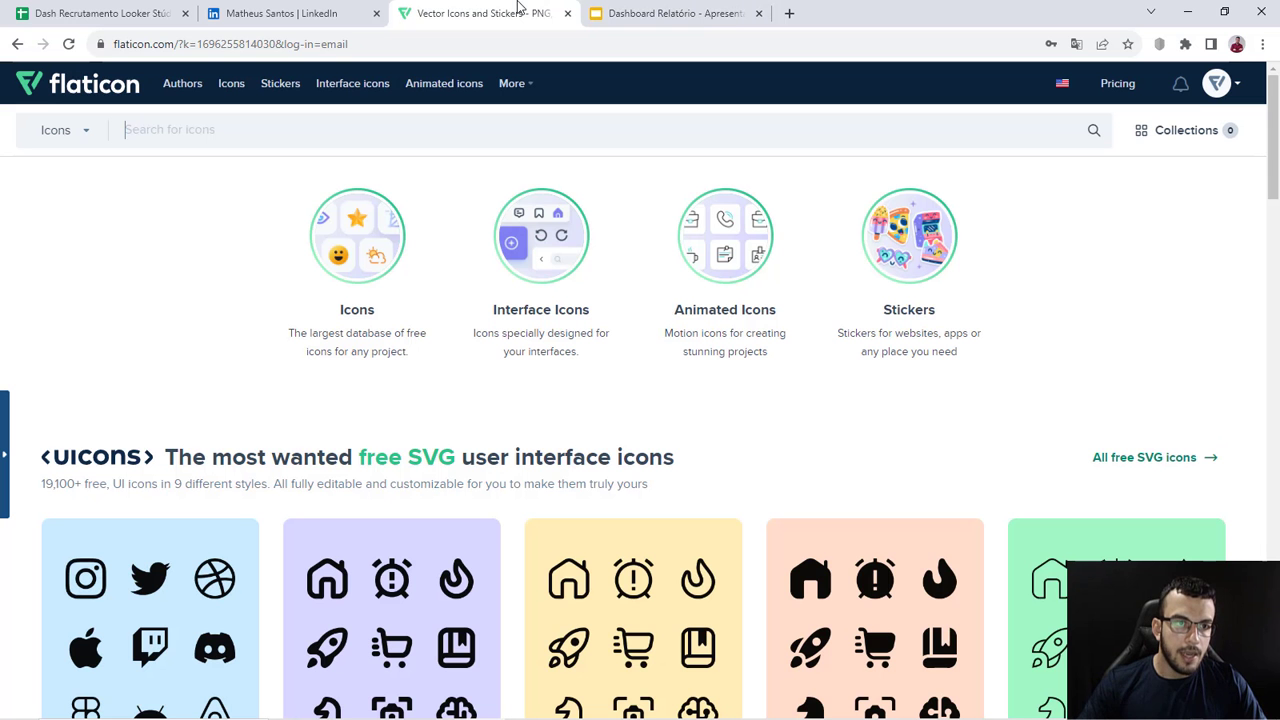
{"action": "left_click", "coordinate": [412, 118]}
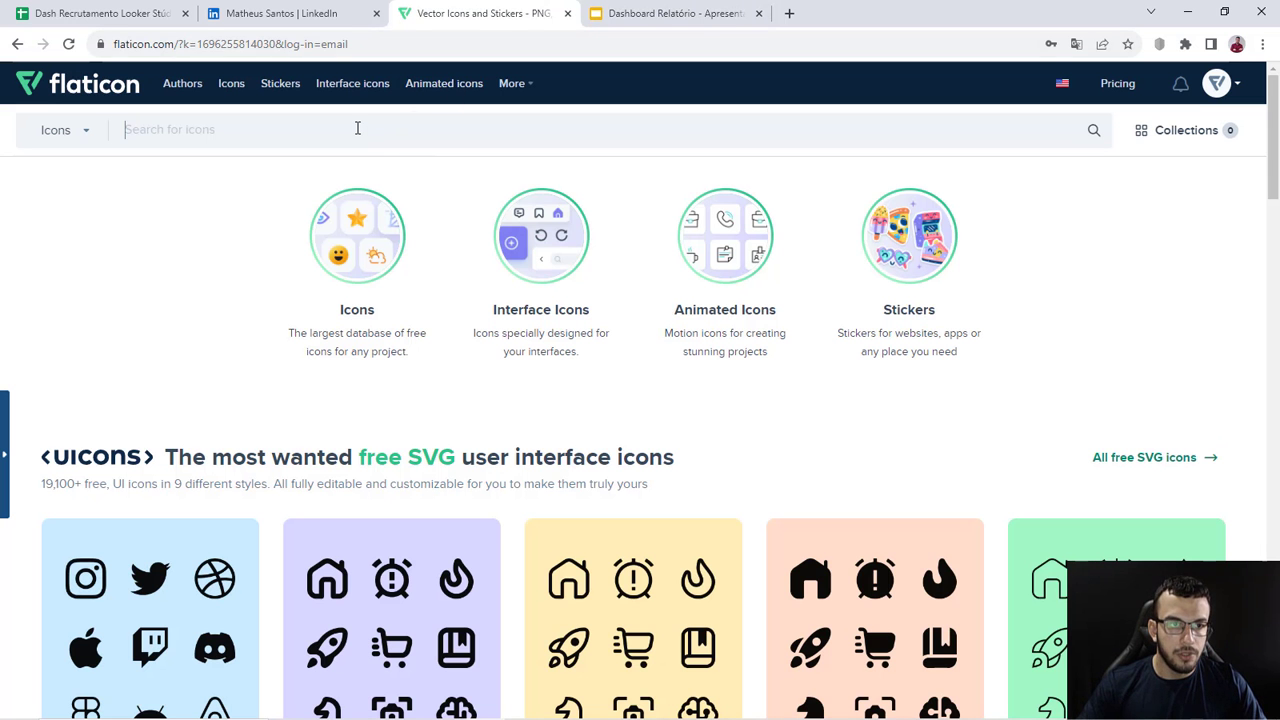
{"action": "type", "text": "h"}
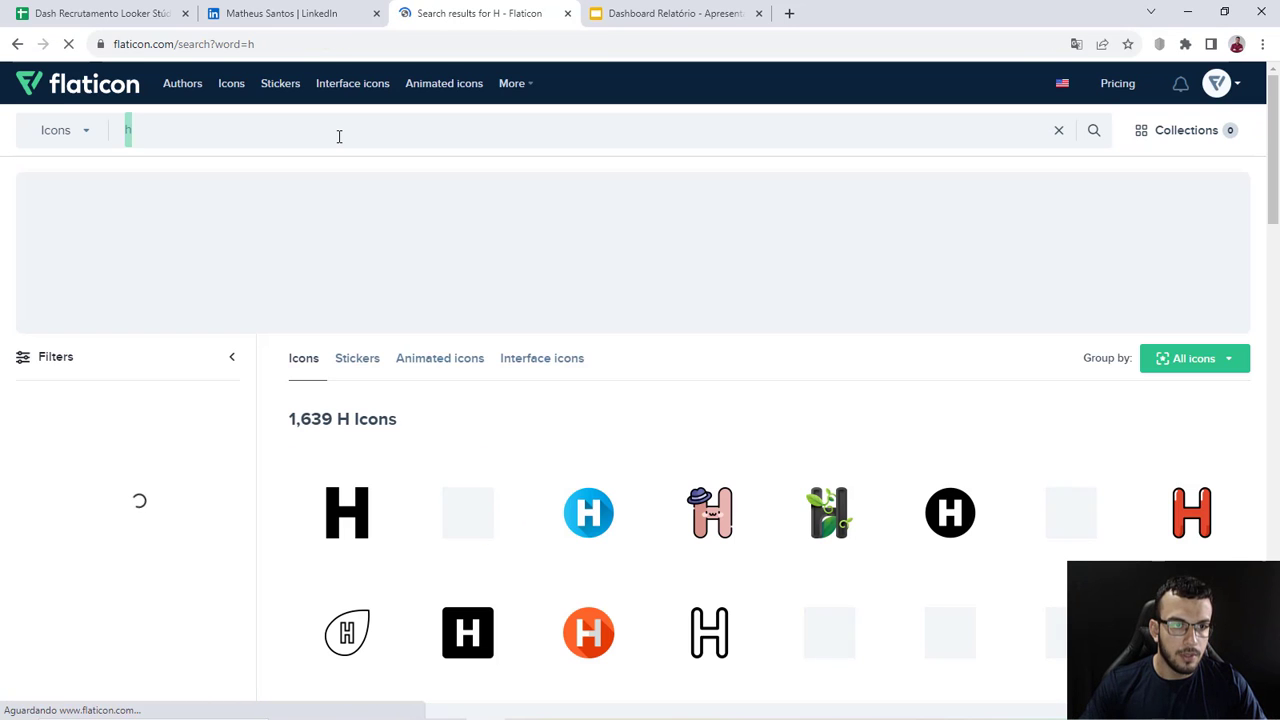
{"action": "type", "text": "rh"}
{"action": "key", "text": "Return"}
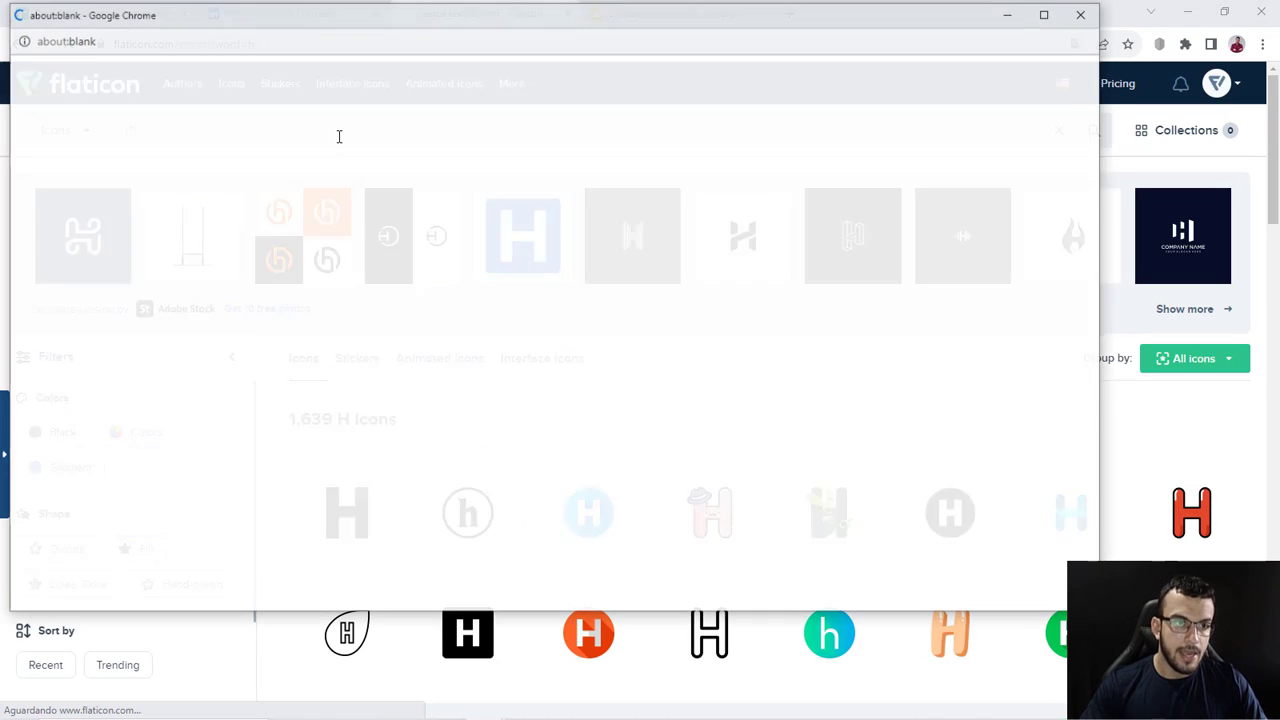
{"action": "left_click", "coordinate": [1082, 13]}
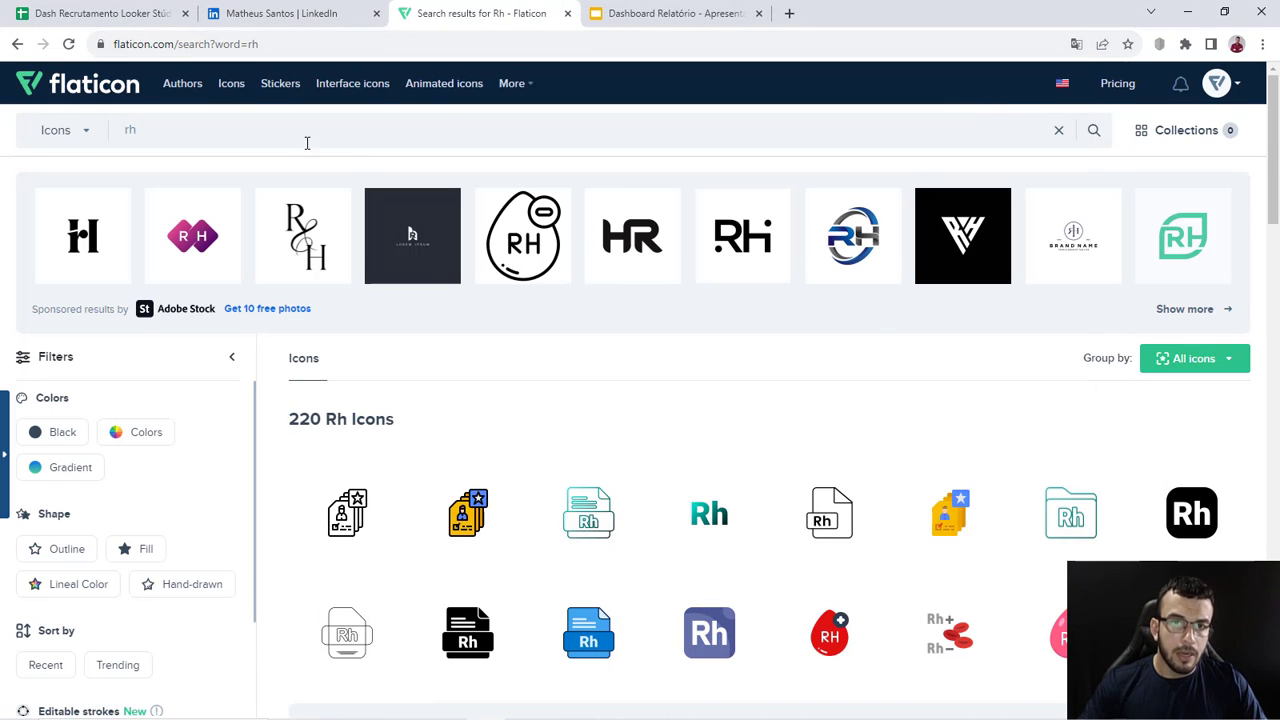
Step: Browse the rh icon results and open the outlined Blood Type drop icon containing the letters RH
{"action": "scroll", "coordinate": [727, 425], "scroll_direction": "down", "scroll_amount": 3}
{"action": "scroll", "coordinate": [727, 423], "scroll_direction": "down", "scroll_amount": 2}
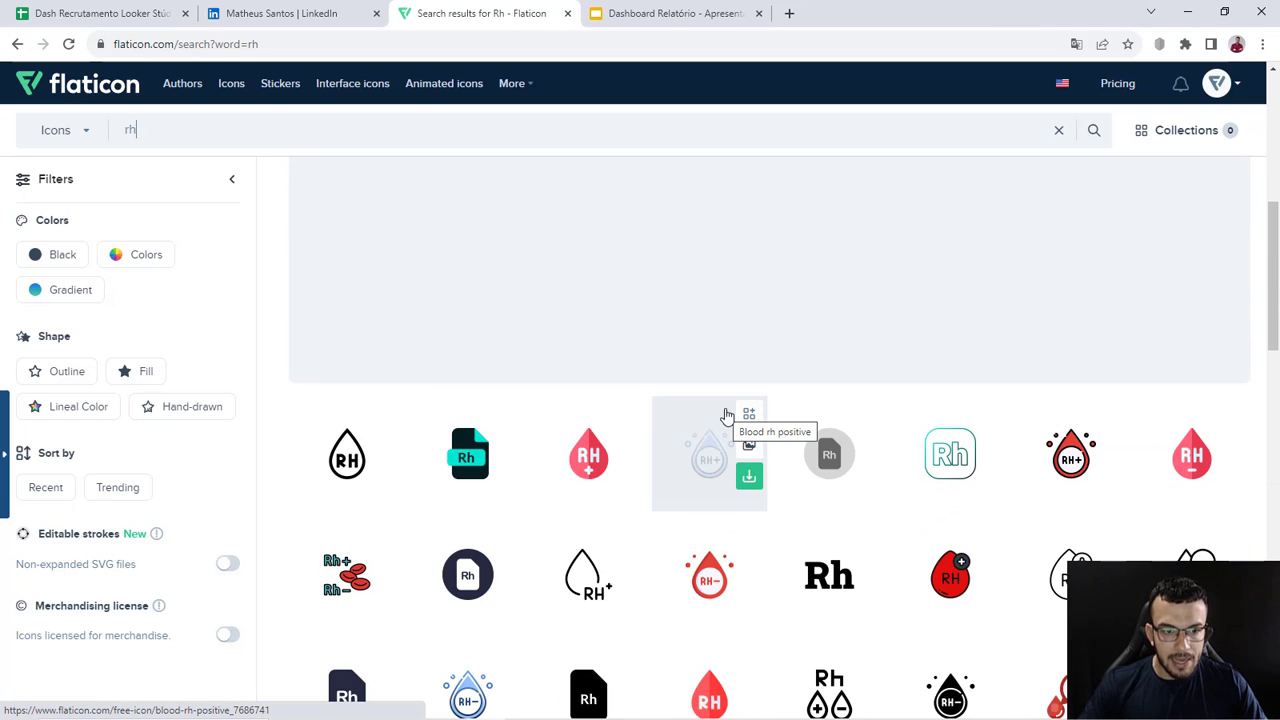
{"action": "scroll", "coordinate": [727, 415], "scroll_direction": "up", "scroll_amount": 5}
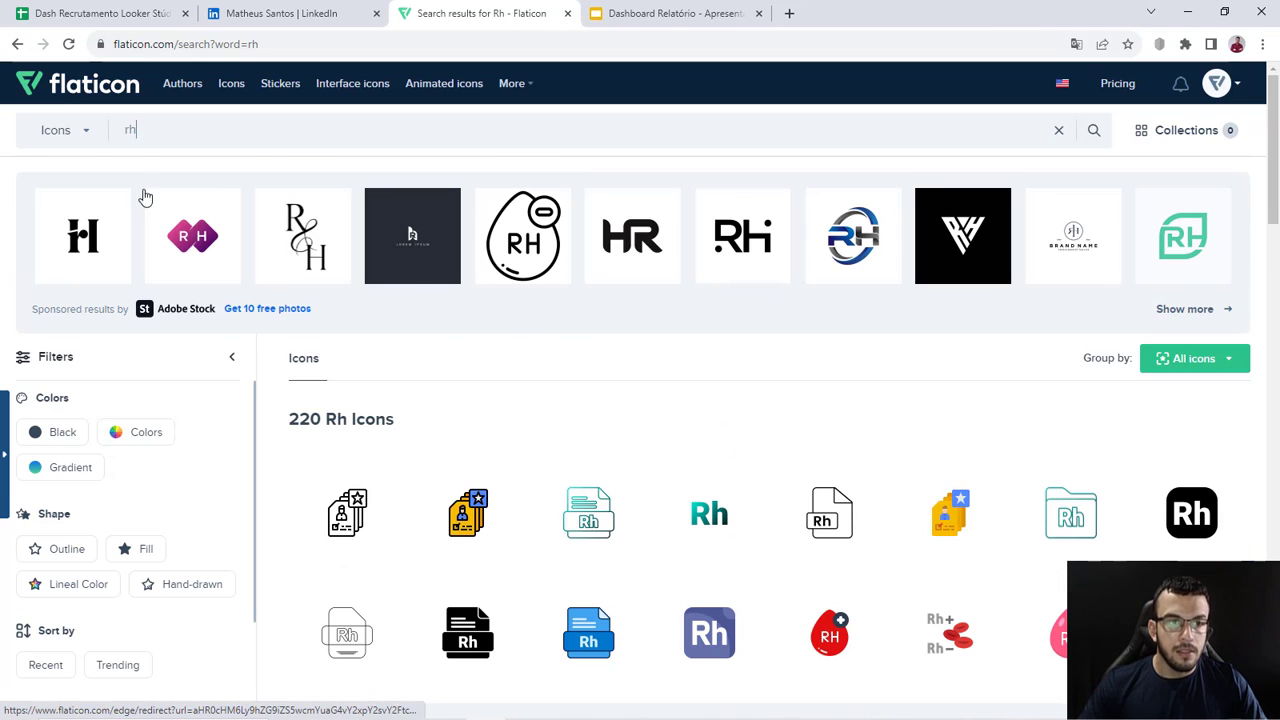
{"action": "scroll", "coordinate": [400, 355], "scroll_direction": "down", "scroll_amount": 1}
{"action": "scroll", "coordinate": [400, 355], "scroll_direction": "down", "scroll_amount": 4}
{"action": "left_click", "coordinate": [345, 376]}
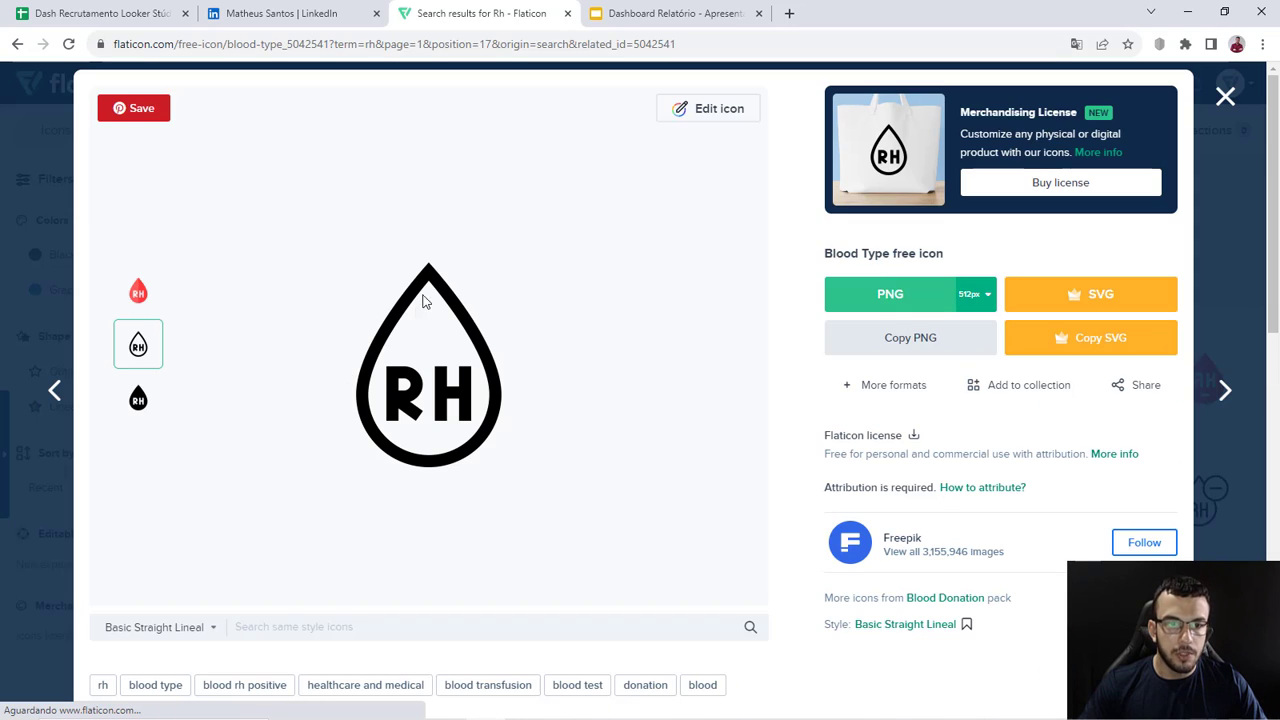
Step: Open the RH drop icon in the icon editor and change its black color to #C76B6B
{"action": "left_click", "coordinate": [706, 118]}
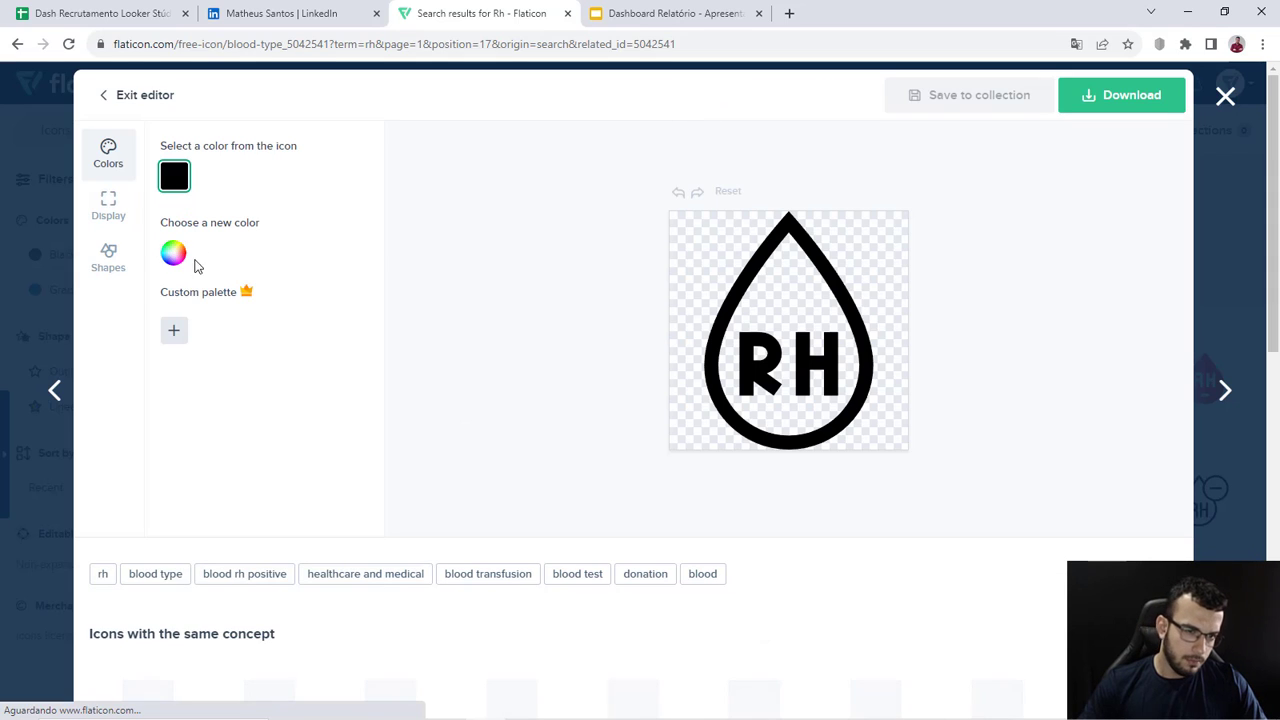
{"action": "left_click", "coordinate": [170, 254]}
{"action": "left_click_drag", "start_coordinate": [203, 285], "coordinate": [241, 305]}
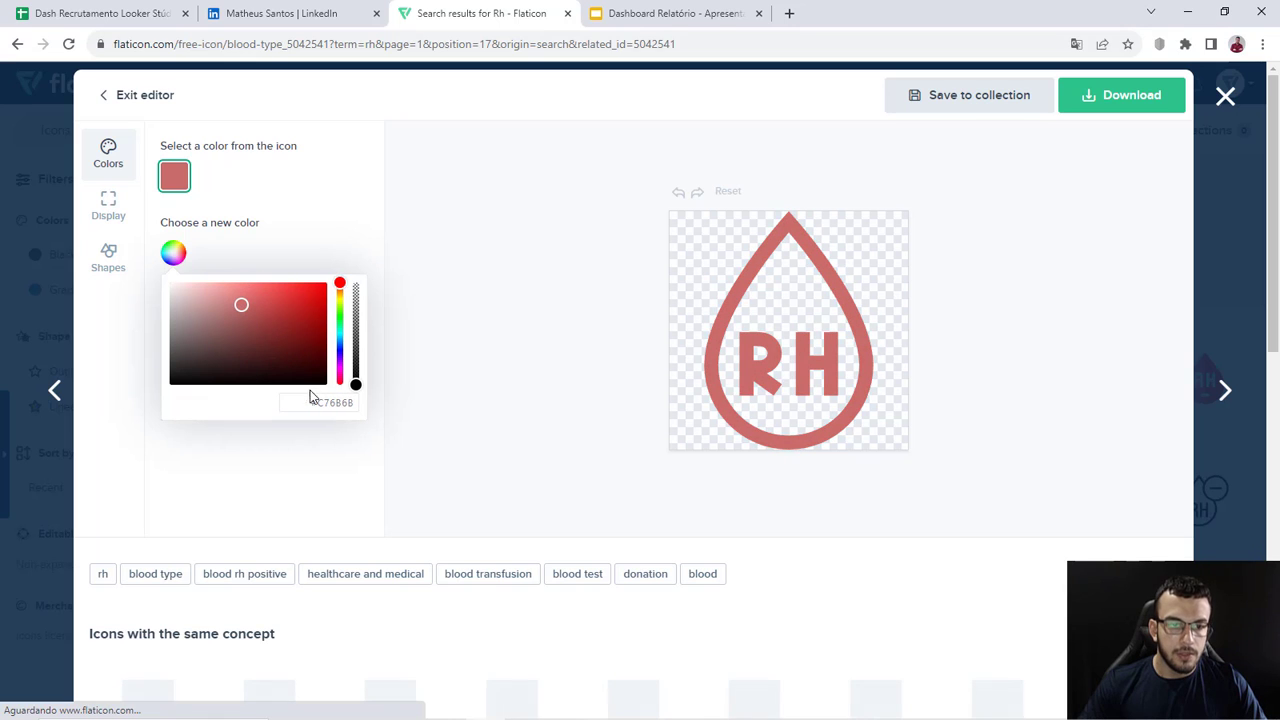
{"action": "left_click_drag", "start_coordinate": [314, 402], "coordinate": [414, 420]}
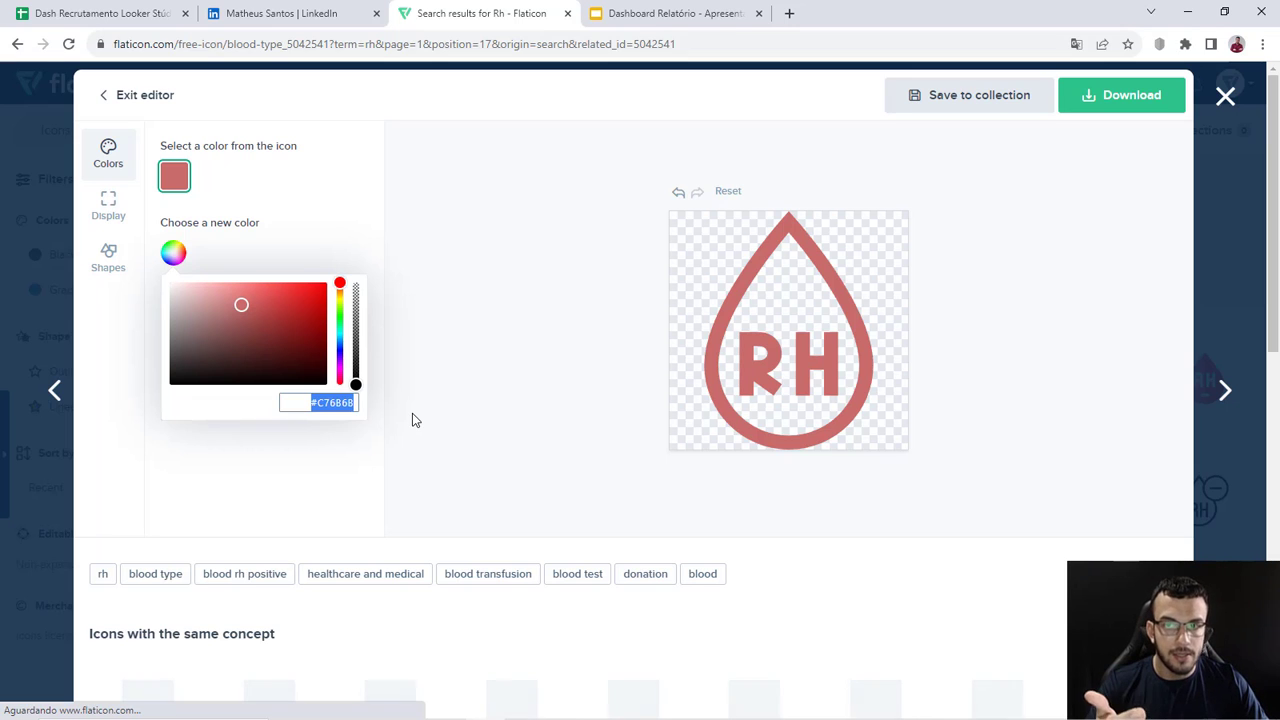
Step: View the PNG download sizes for the recolored RH icon and return to the search results
{"action": "left_click", "coordinate": [1092, 108]}
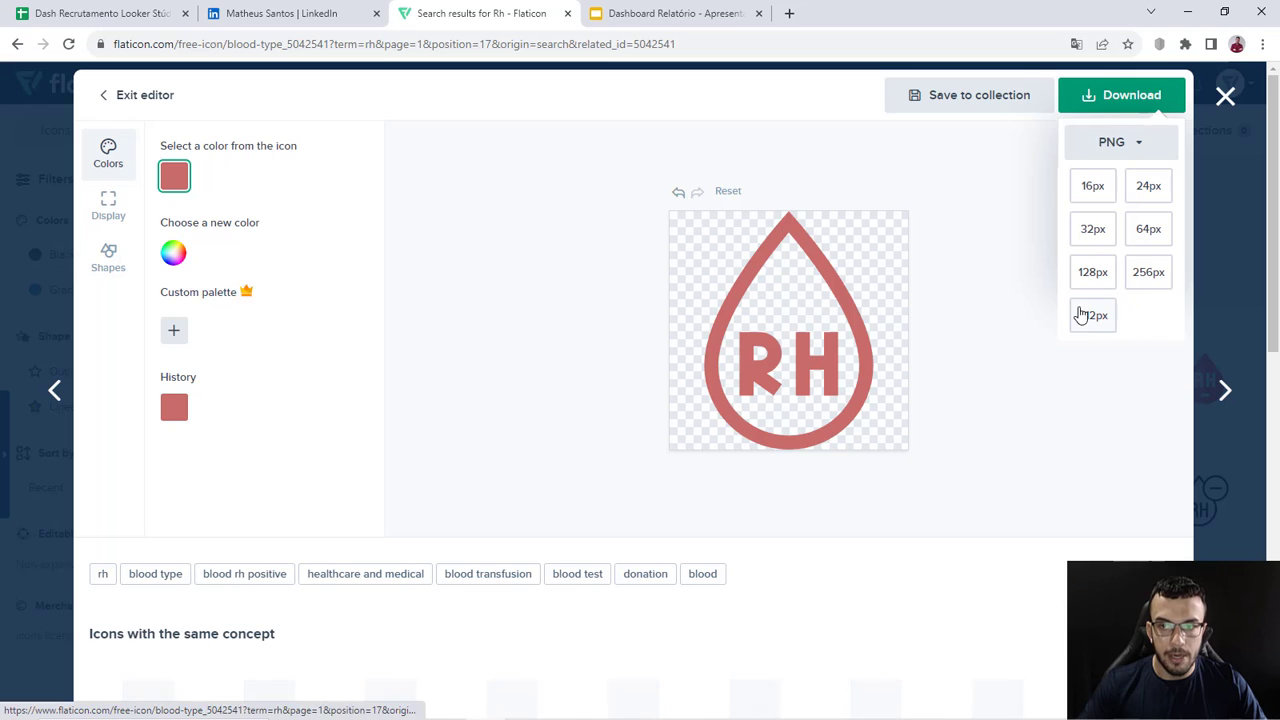
{"action": "left_click", "coordinate": [1082, 315]}
{"action": "left_click", "coordinate": [1225, 98]}
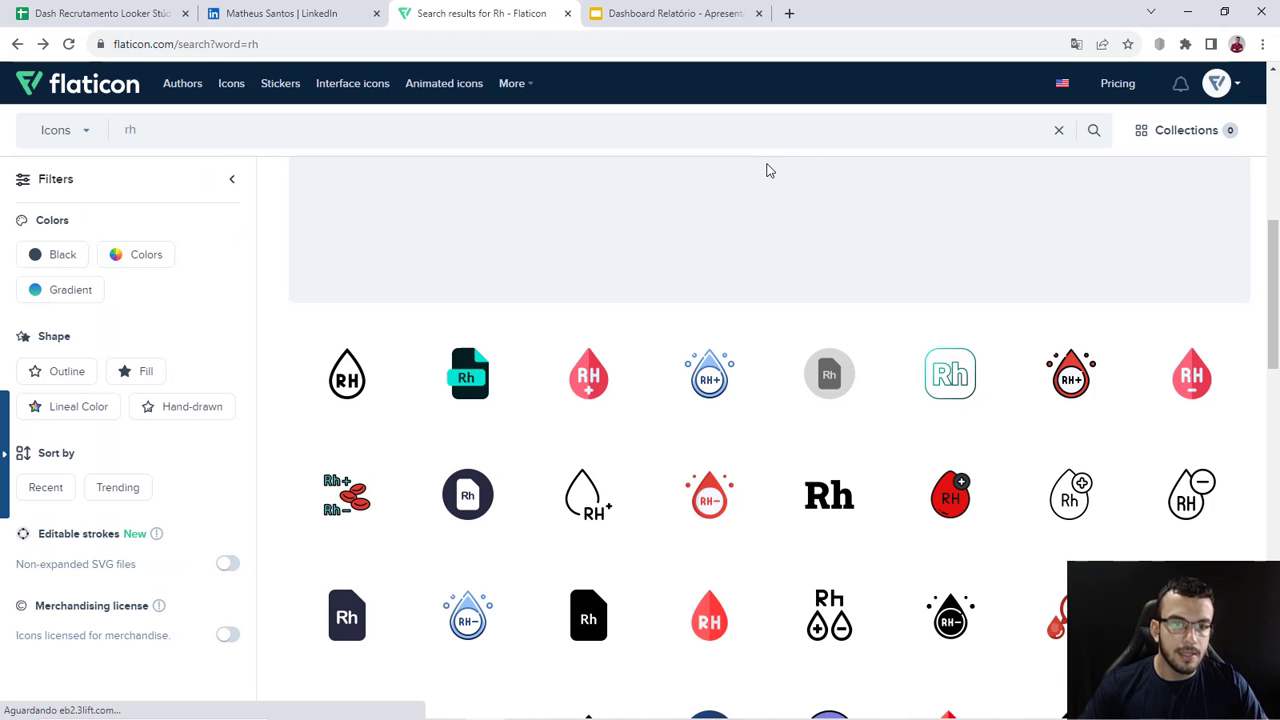
{"action": "scroll", "coordinate": [541, 375], "scroll_direction": "up", "scroll_amount": 2}
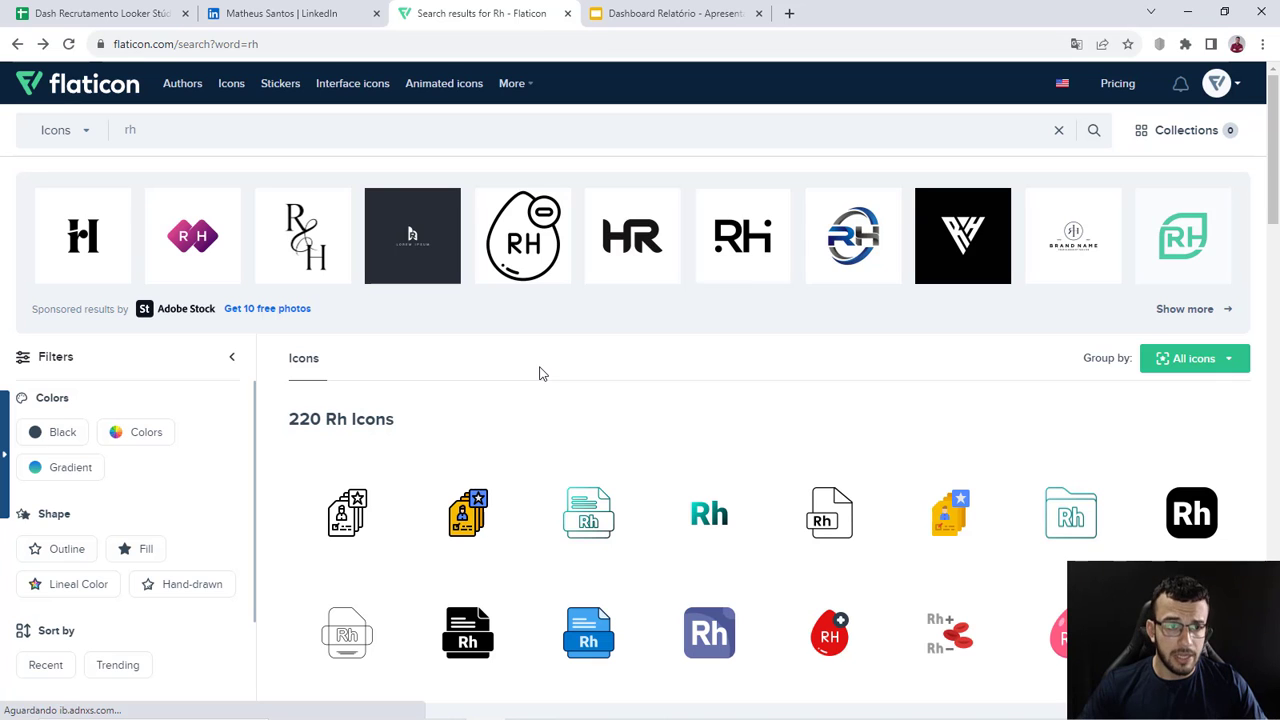
Step: Switch to the Dashboard Relatório presentation in Google Slides and view the page setup's size presets
{"action": "left_click", "coordinate": [674, 10]}
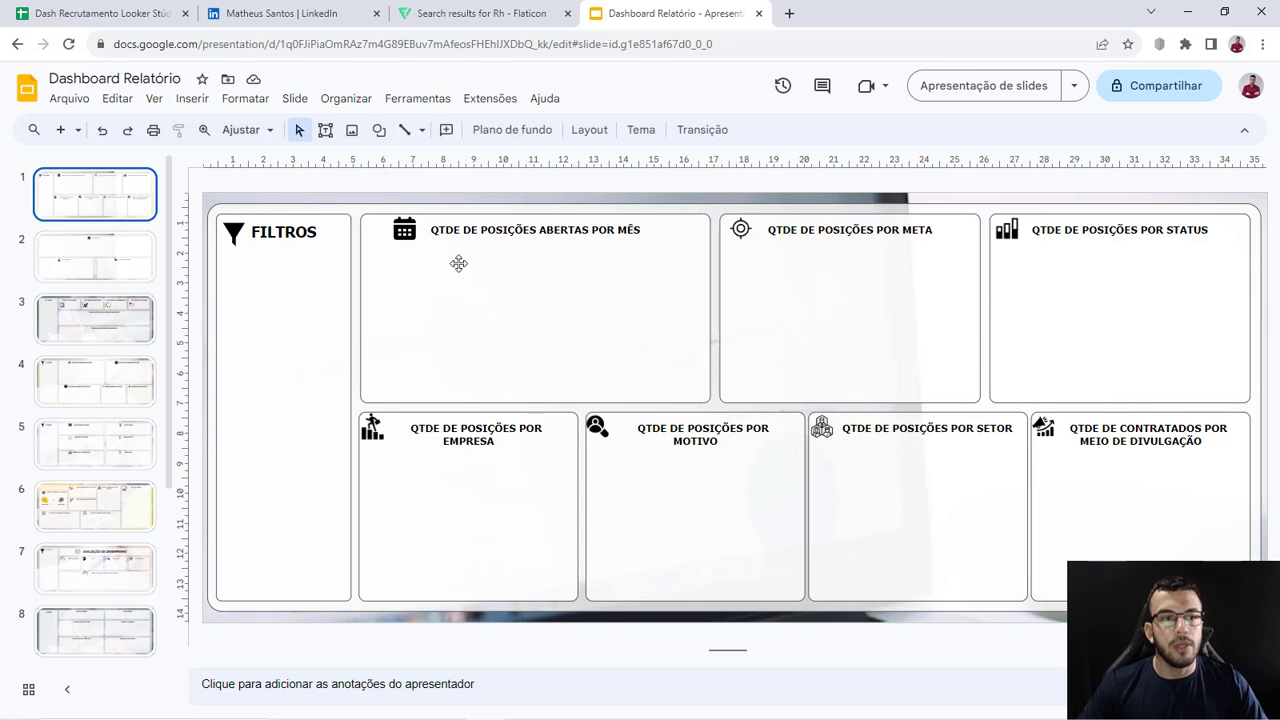
{"action": "left_click", "coordinate": [69, 98]}
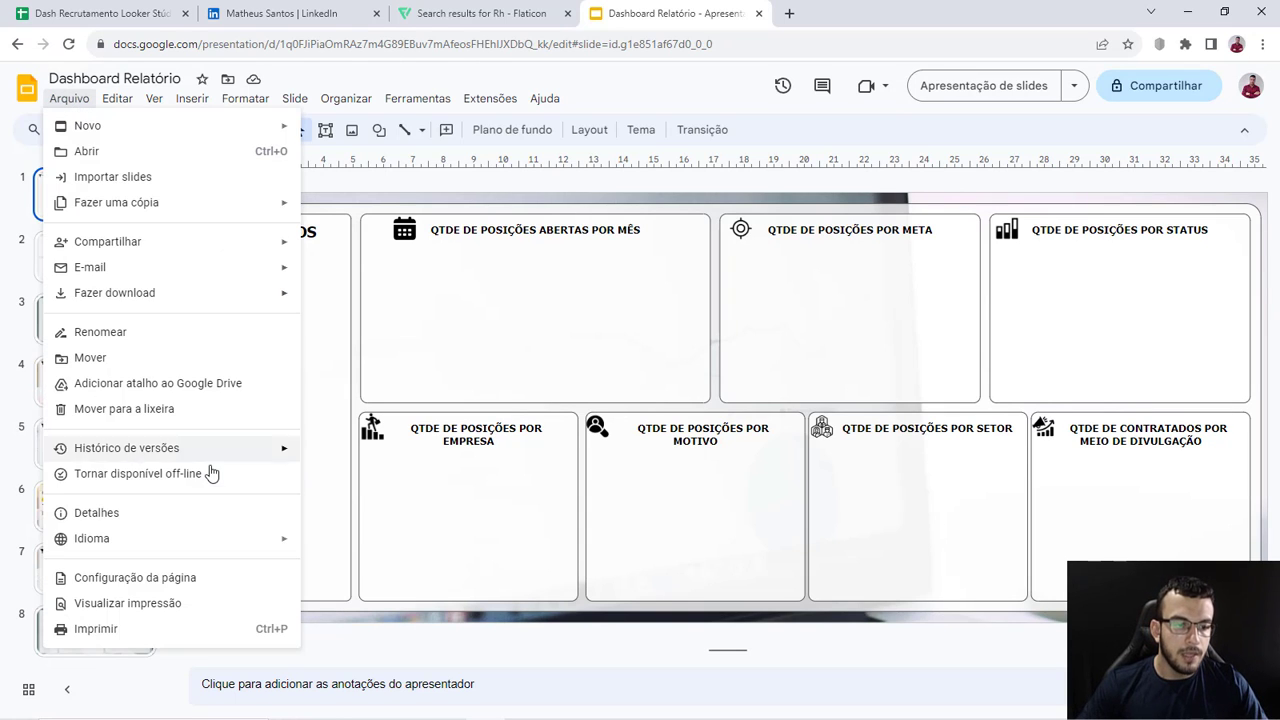
{"action": "left_click", "coordinate": [135, 577]}
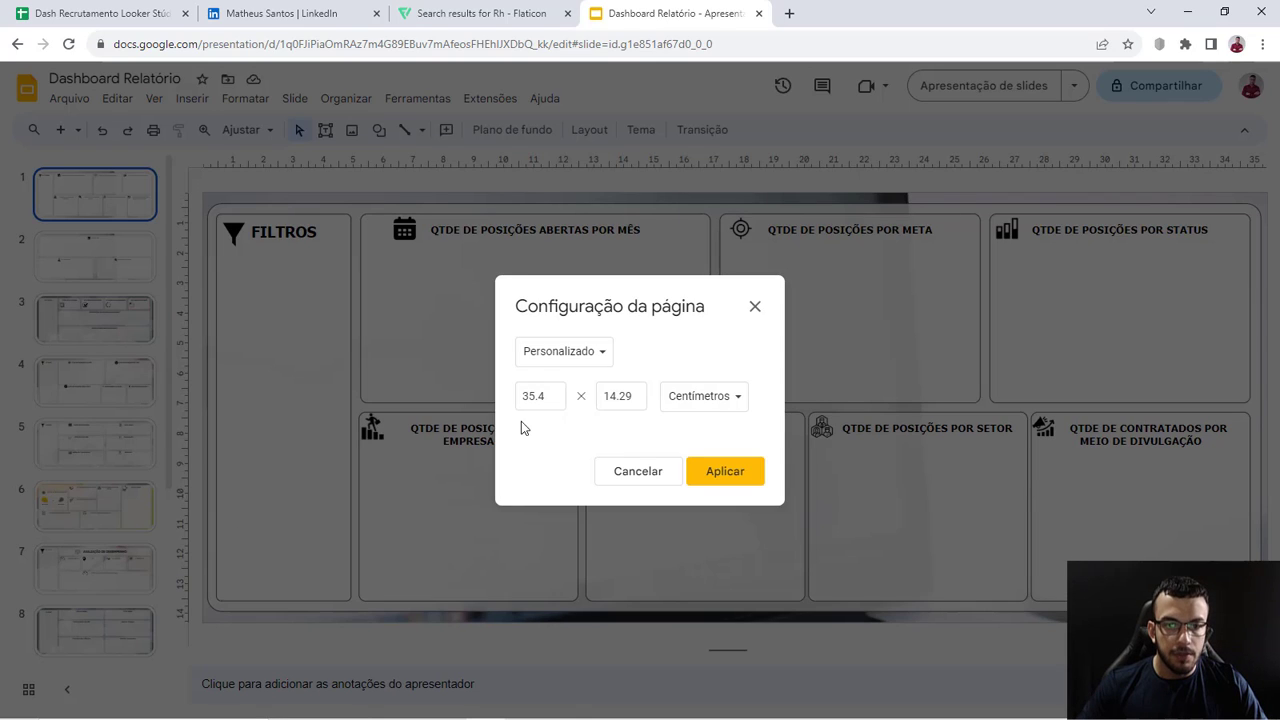
{"action": "left_click", "coordinate": [607, 352]}
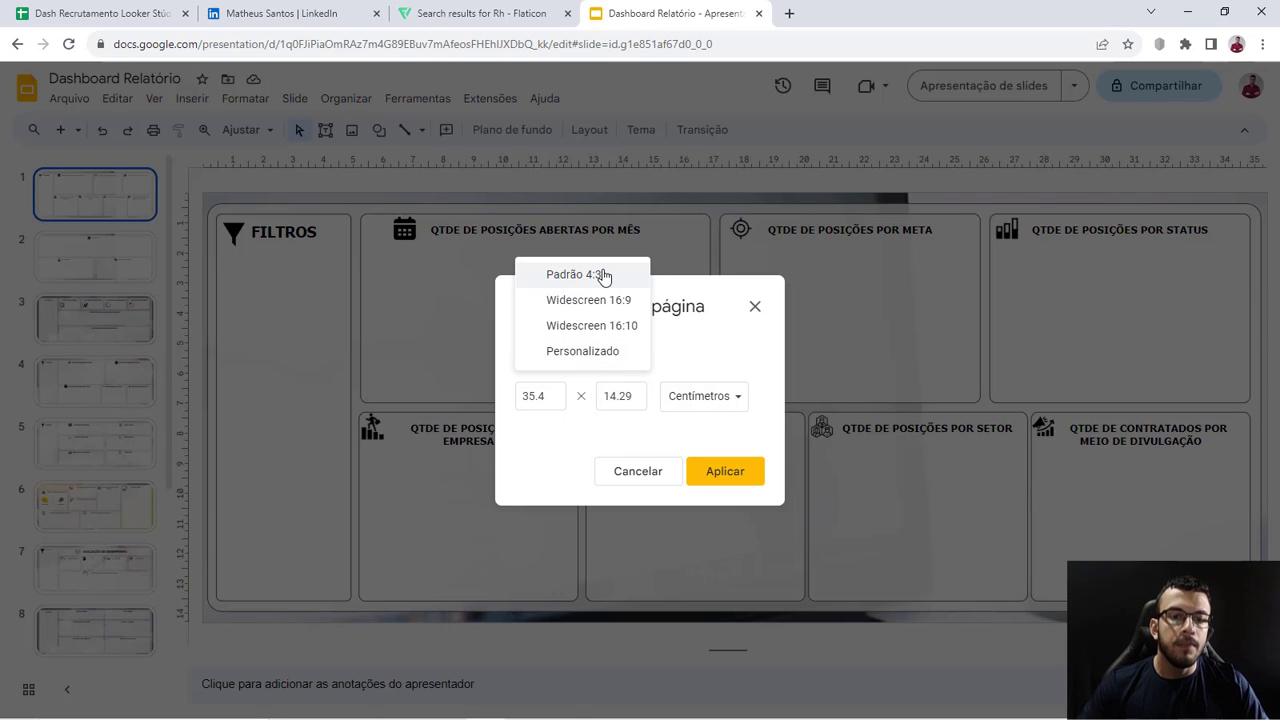
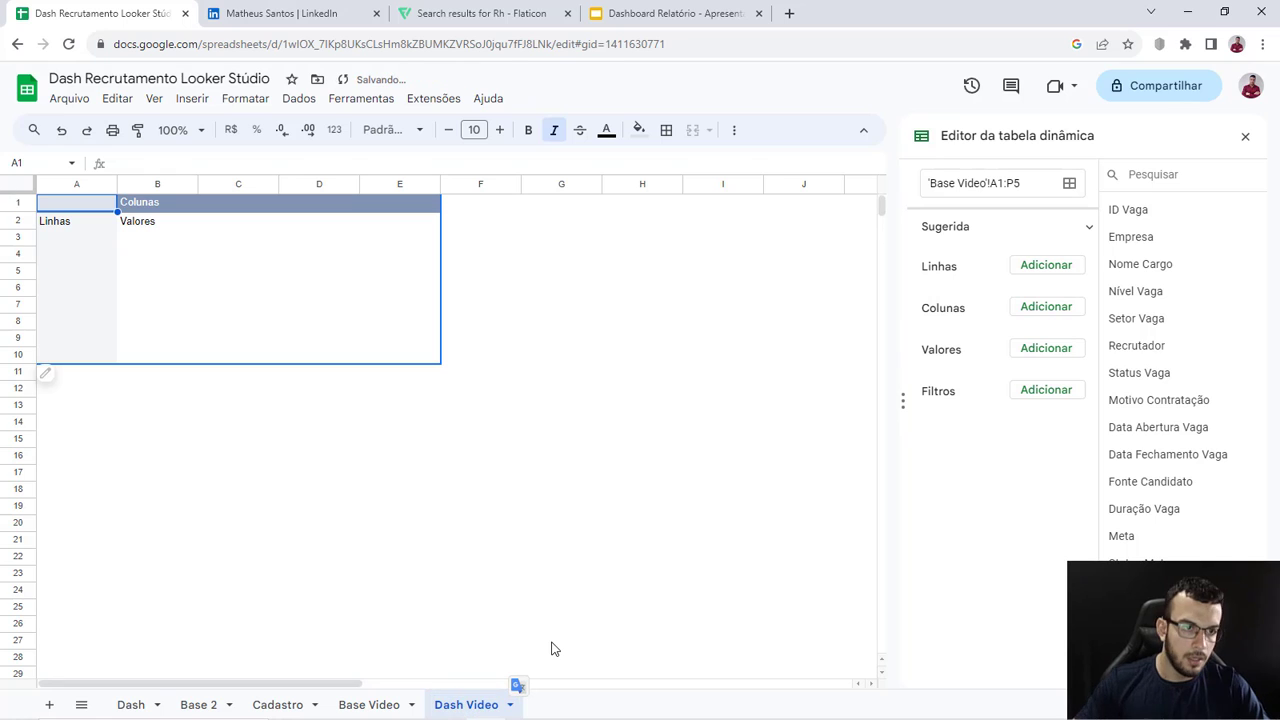
Step: Insert repeated columns before column A of the Dash Video sheet to shift the pivot table away from the dashboard area
{"action": "left_click", "coordinate": [68, 182]}
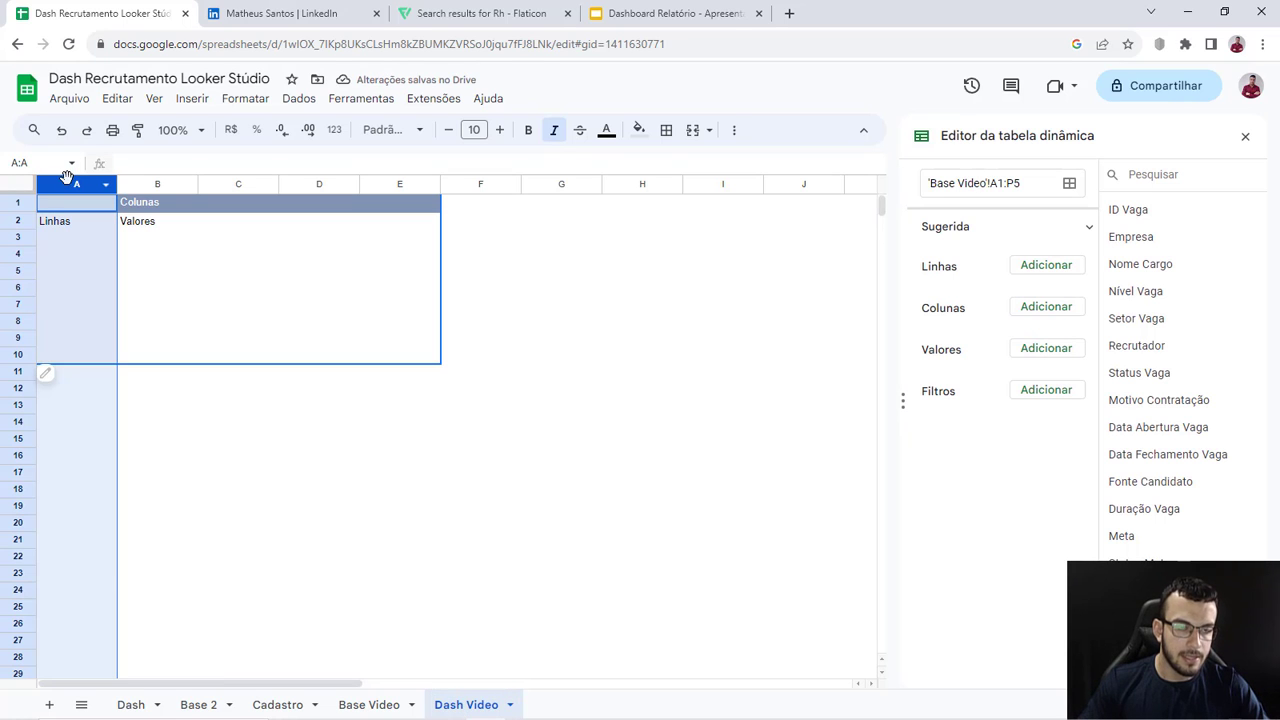
{"action": "right_click", "coordinate": [70, 184]}
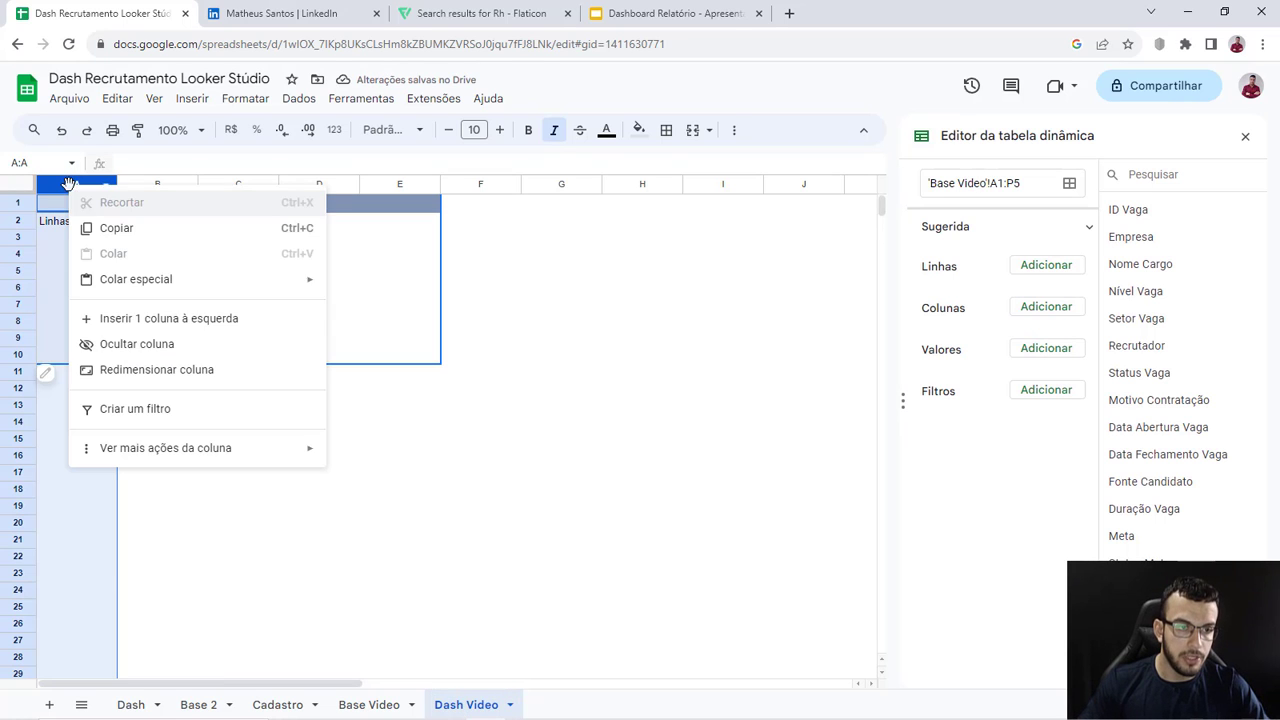
{"action": "left_click", "coordinate": [168, 320]}
{"action": "key", "text": "F4"}
{"action": "key", "text": "F4"}
{"action": "key", "text": "F4"}
{"action": "key", "text": "F4"}
{"action": "key", "text": "F4"}
{"action": "key", "text": "F4"}
{"action": "key", "text": "F4"}
{"action": "key", "text": "F4"}
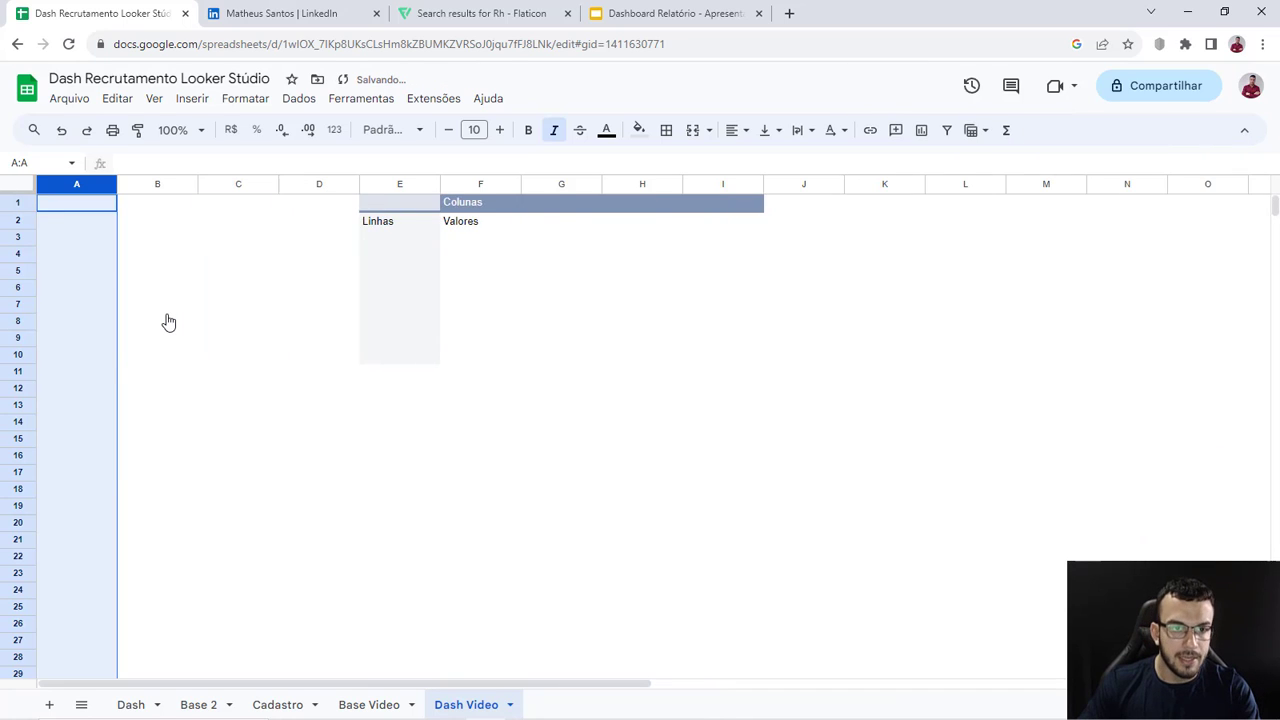
{"action": "key", "text": "F4"}
{"action": "key", "text": "F4"}
{"action": "key", "text": "F4"}
{"action": "key", "text": "F4"}
{"action": "key", "text": "F4"}
{"action": "key", "text": "F4"}
{"action": "key", "text": "F4"}
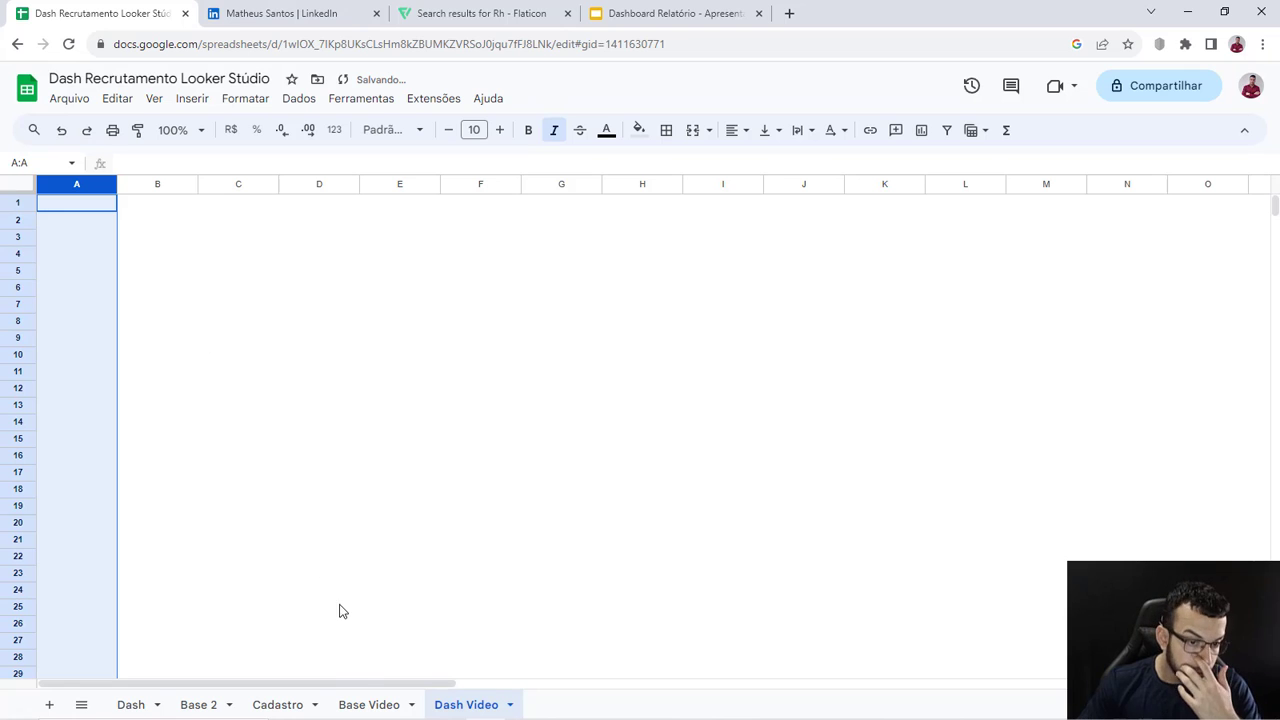
{"action": "left_click_drag", "start_coordinate": [362, 684], "coordinate": [189, 663]}
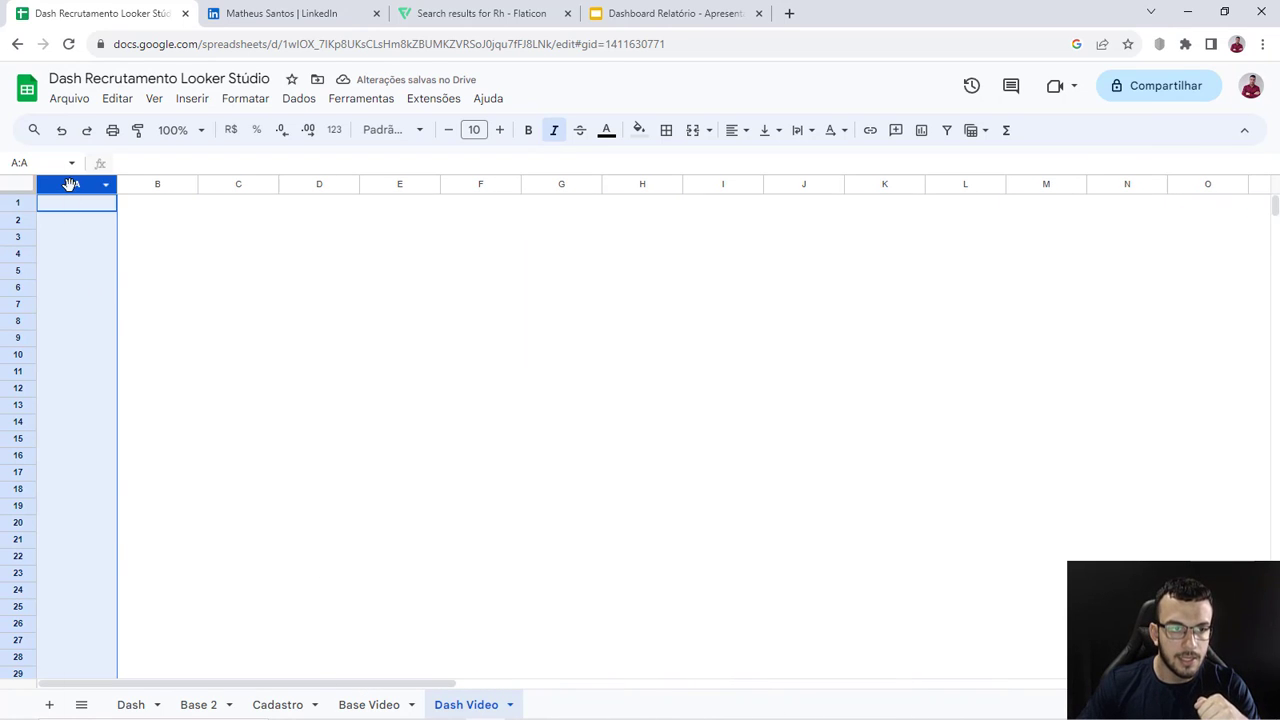
{"action": "right_click", "coordinate": [70, 184]}
{"action": "left_click", "coordinate": [106, 291]}
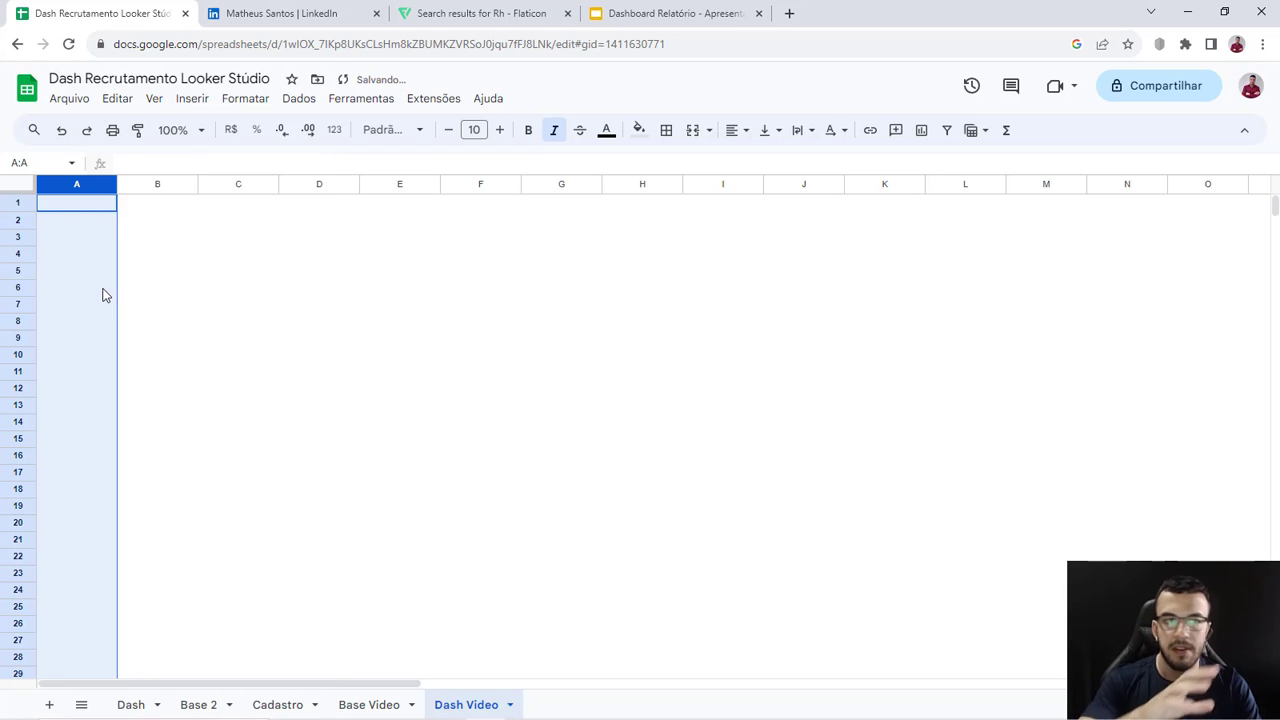
Step: Insert the image Dashboard Relatório (11) from the Downloads folder over the cells of the Dash Video sheet
{"action": "left_click", "coordinate": [148, 209]}
{"action": "left_click", "coordinate": [100, 204]}
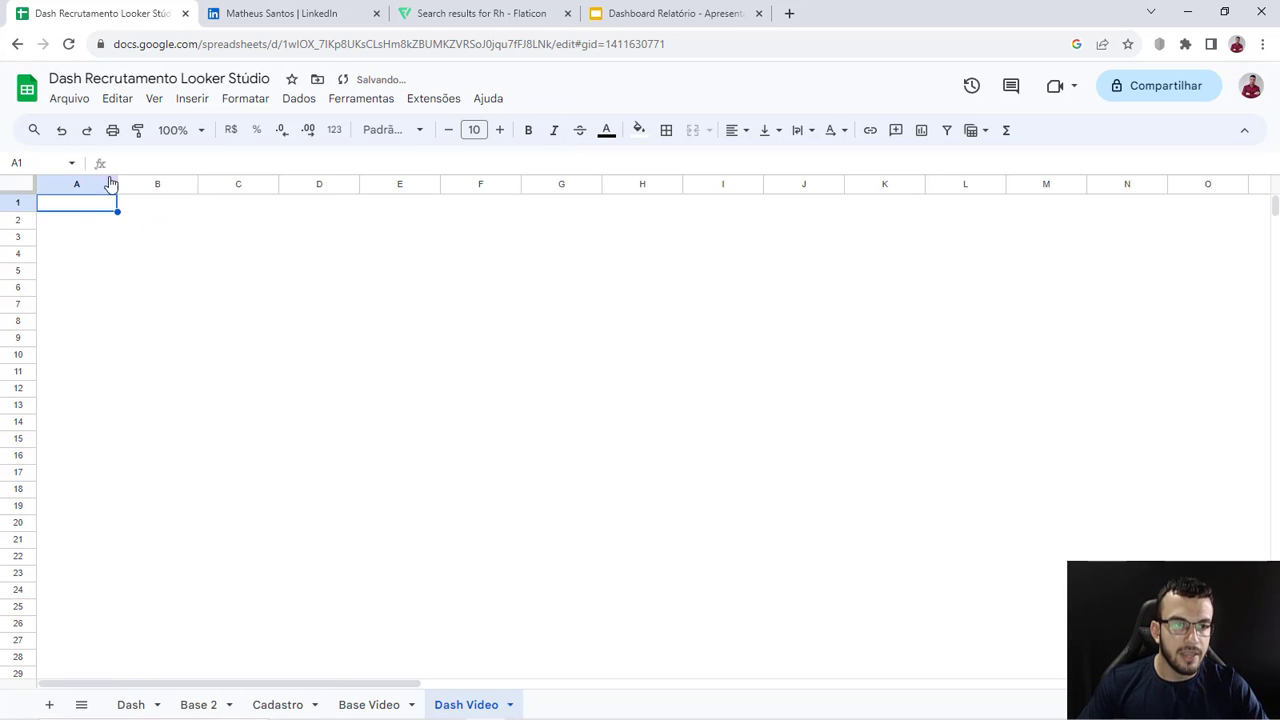
{"action": "left_click", "coordinate": [192, 98]}
{"action": "mouse_move", "coordinate": [231, 296]}
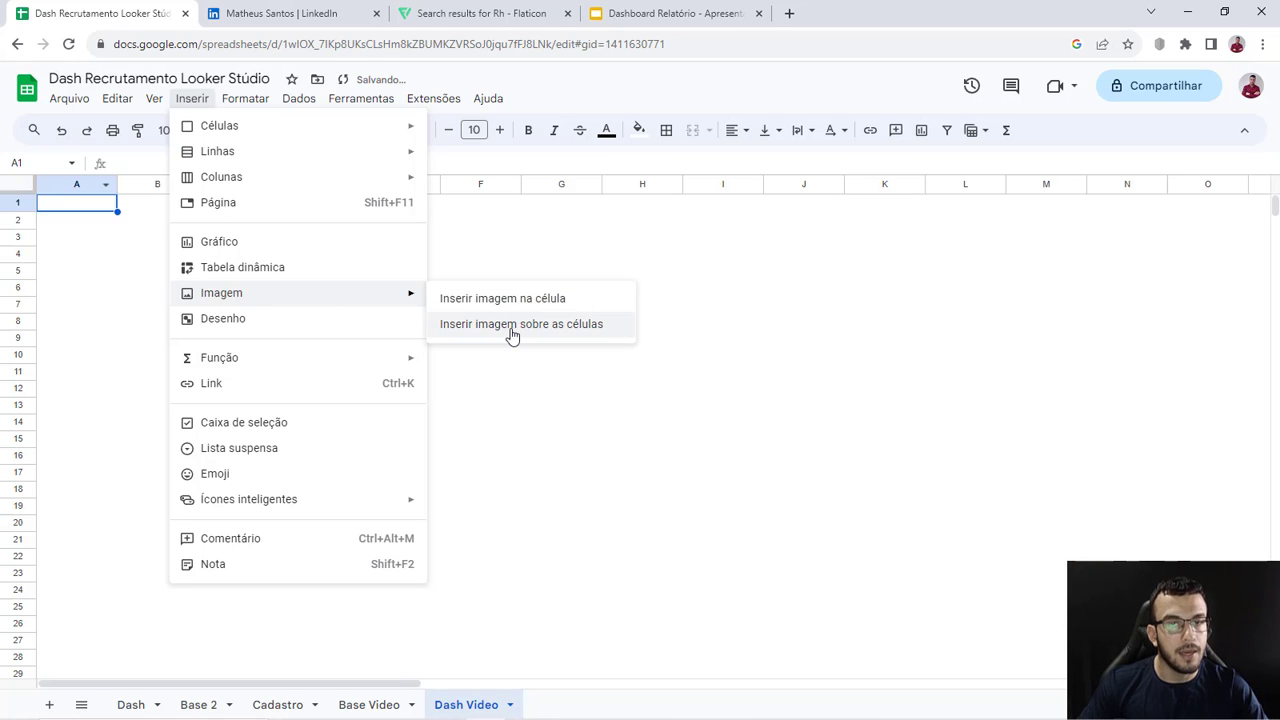
{"action": "left_click", "coordinate": [511, 334]}
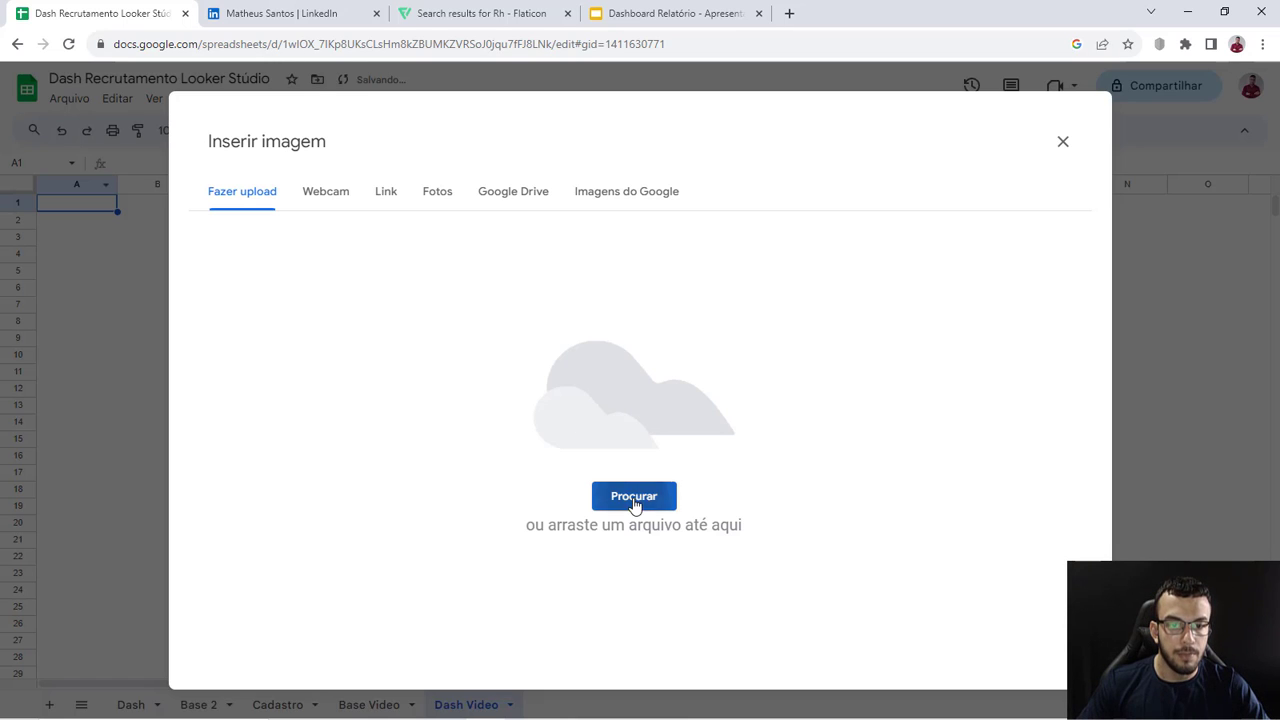
{"action": "left_click", "coordinate": [634, 500]}
{"action": "left_click", "coordinate": [148, 397]}
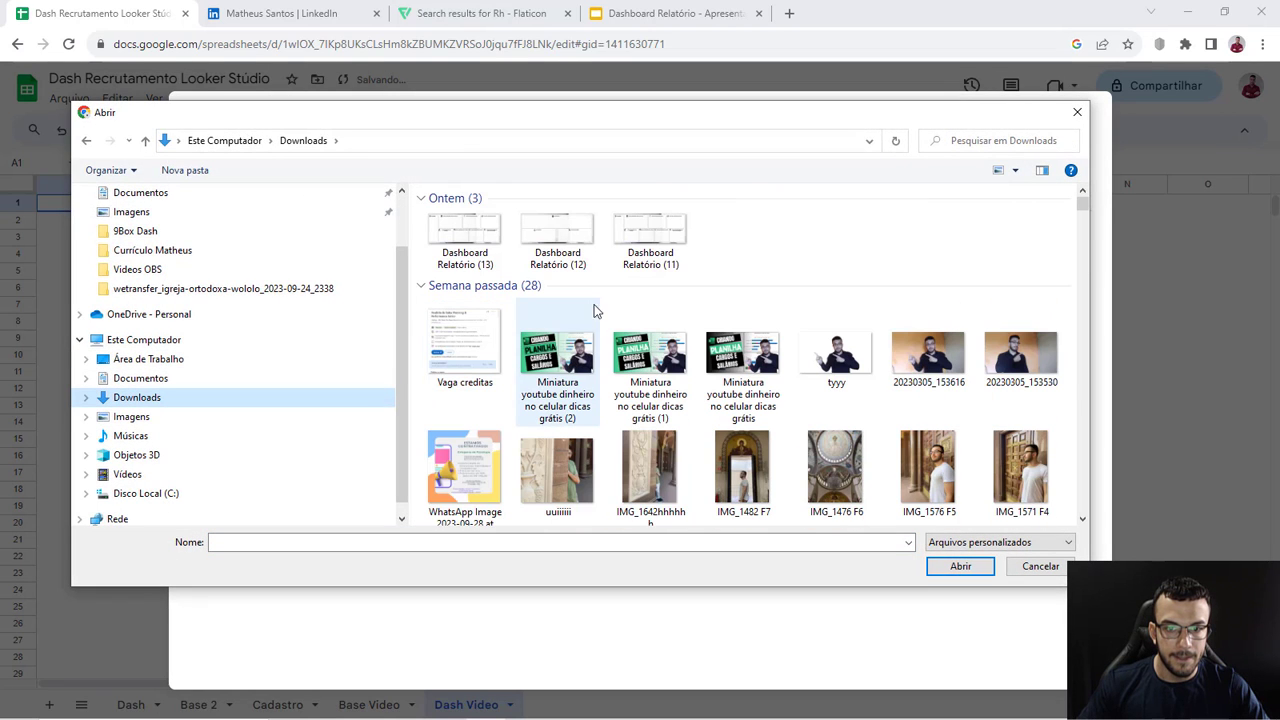
{"action": "double_click", "coordinate": [650, 230]}
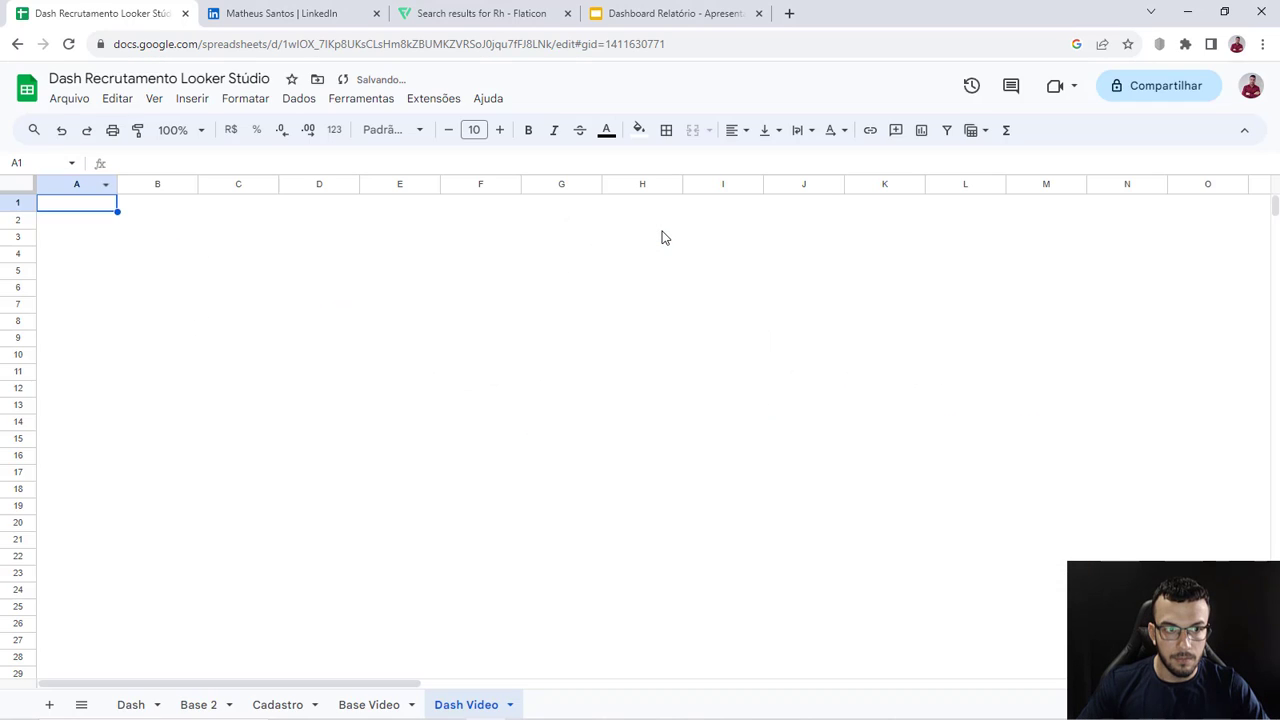
{"action": "left_click", "coordinate": [577, 300]}
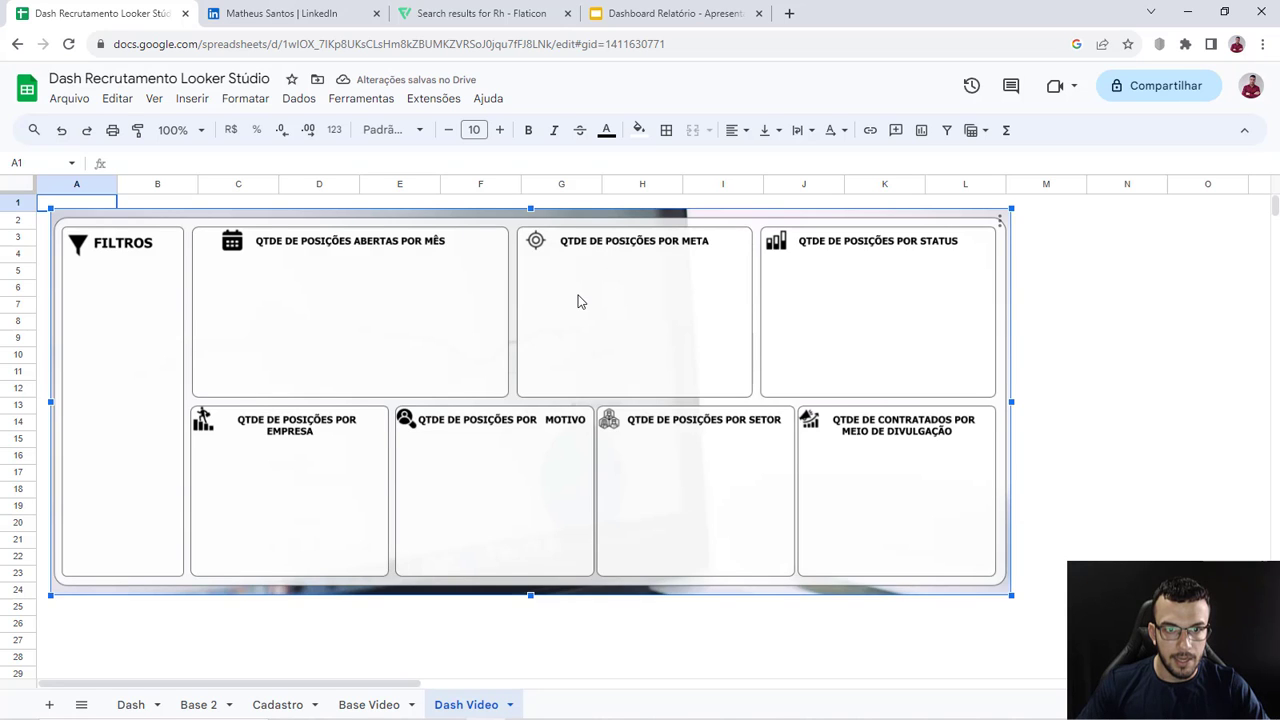
Step: Enlarge the dashboard background image to span about columns A to O and align its corner with cell A1
{"action": "scroll", "coordinate": [773, 480], "scroll_direction": "down", "scroll_amount": 1}
{"action": "scroll", "coordinate": [773, 480], "scroll_direction": "down", "scroll_amount": 1}
{"action": "left_click_drag", "start_coordinate": [1011, 511], "coordinate": [1249, 614]}
{"action": "scroll", "coordinate": [958, 540], "scroll_direction": "up", "scroll_amount": 2}
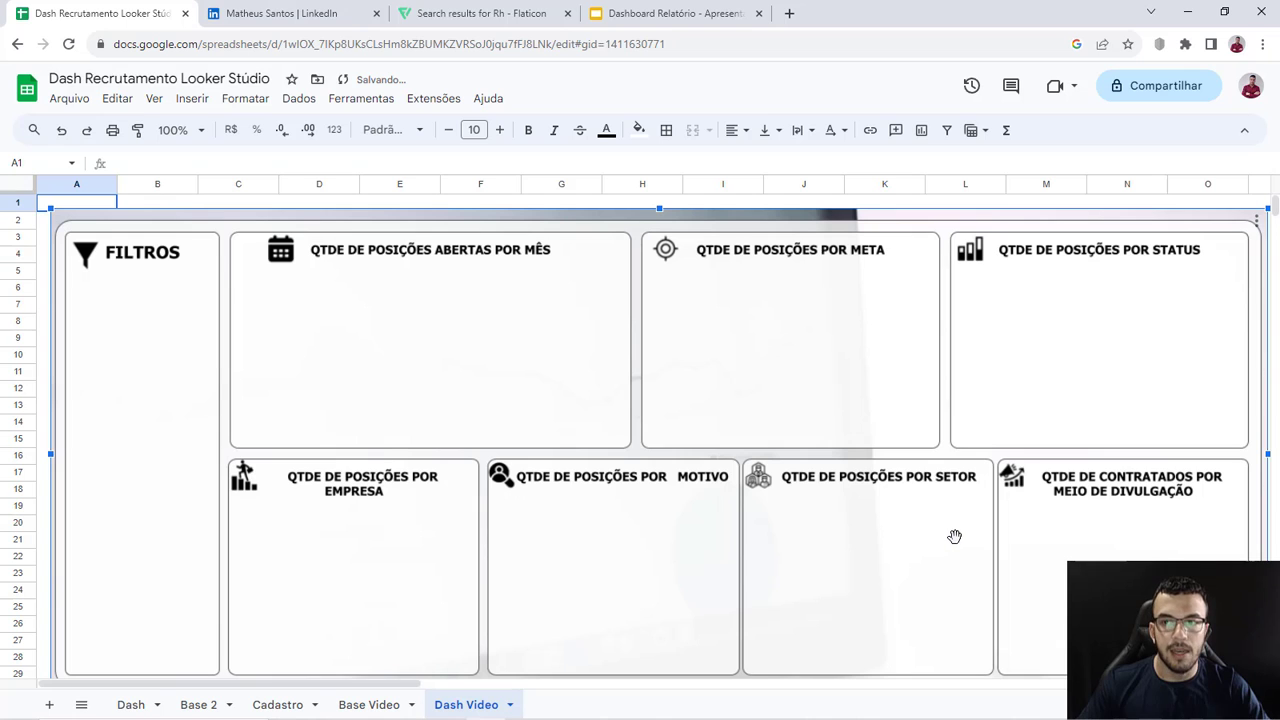
{"action": "left_click_drag", "start_coordinate": [660, 428], "coordinate": [647, 415]}
{"action": "scroll", "coordinate": [570, 428], "scroll_direction": "down", "scroll_amount": 1}
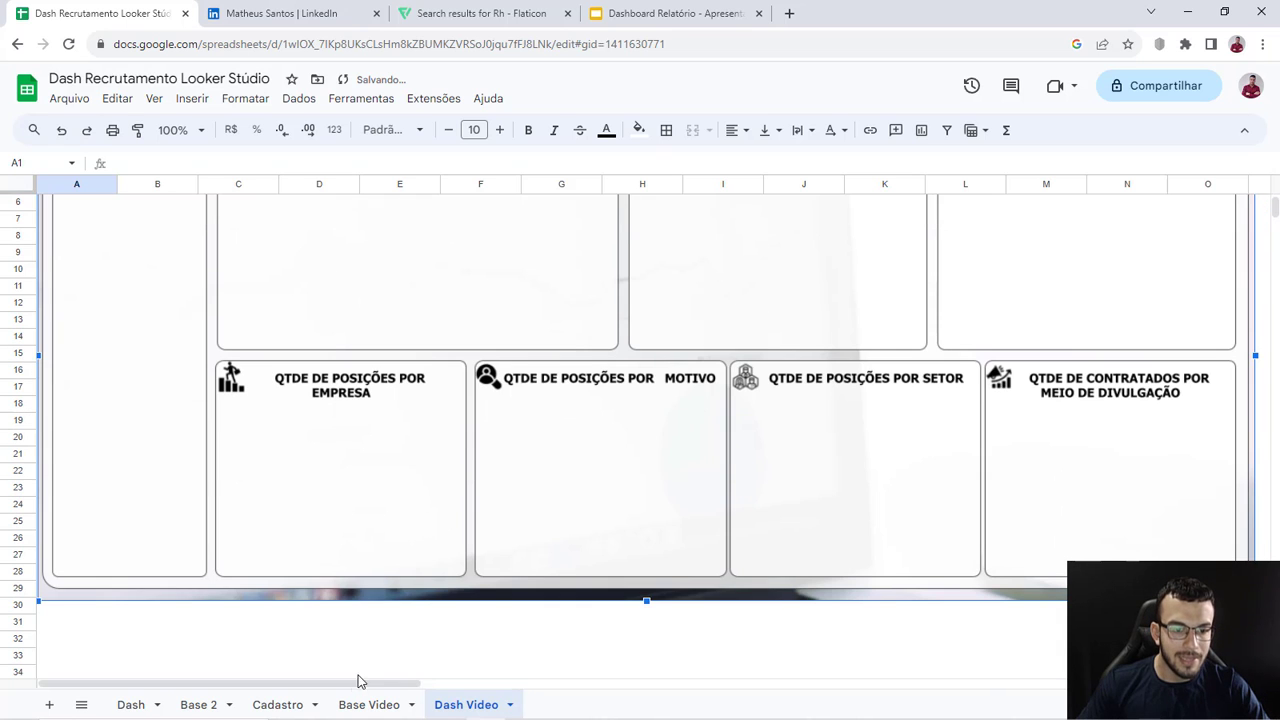
Step: Open the Dash sheet to examine how the SLA por Mês background section follows the main dashboard image
{"action": "left_click", "coordinate": [143, 708]}
{"action": "scroll", "coordinate": [285, 523], "scroll_direction": "down", "scroll_amount": 3}
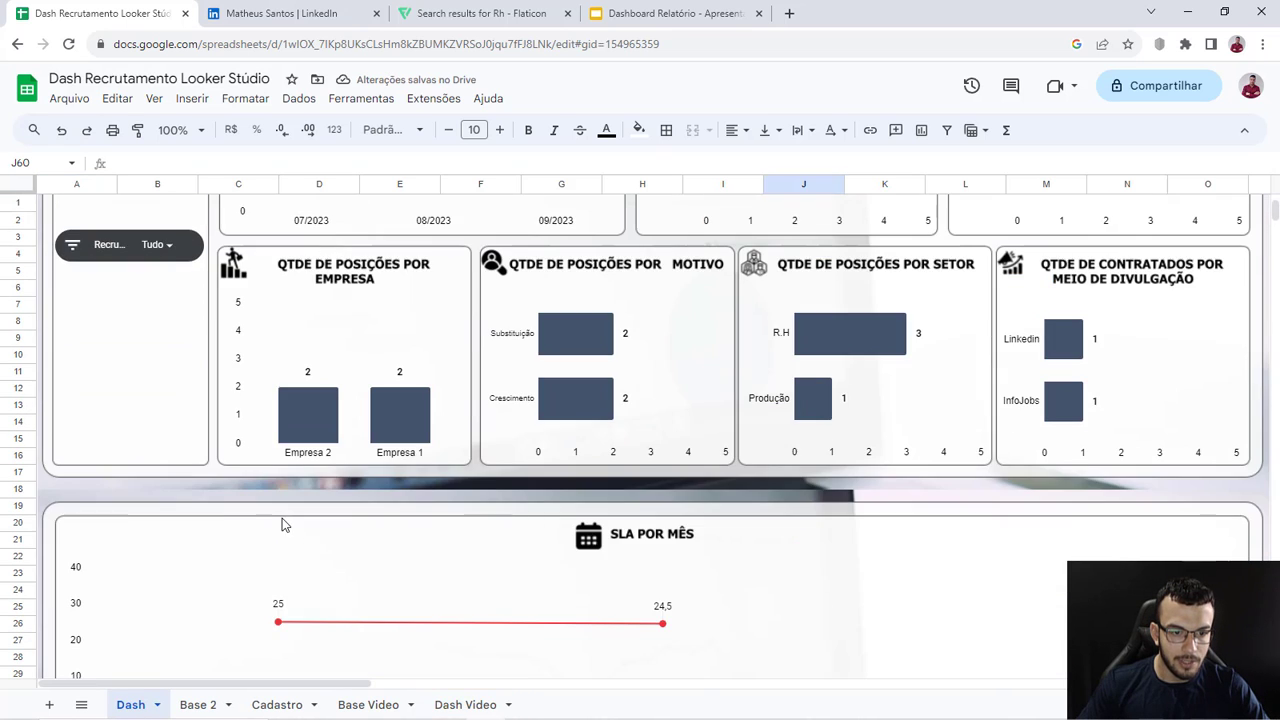
Step: Copy the SLA por Mês background image from the Dash sheet to Dash Video and place it directly below the main background
{"action": "left_click", "coordinate": [159, 528]}
{"action": "key", "text": "Escape"}
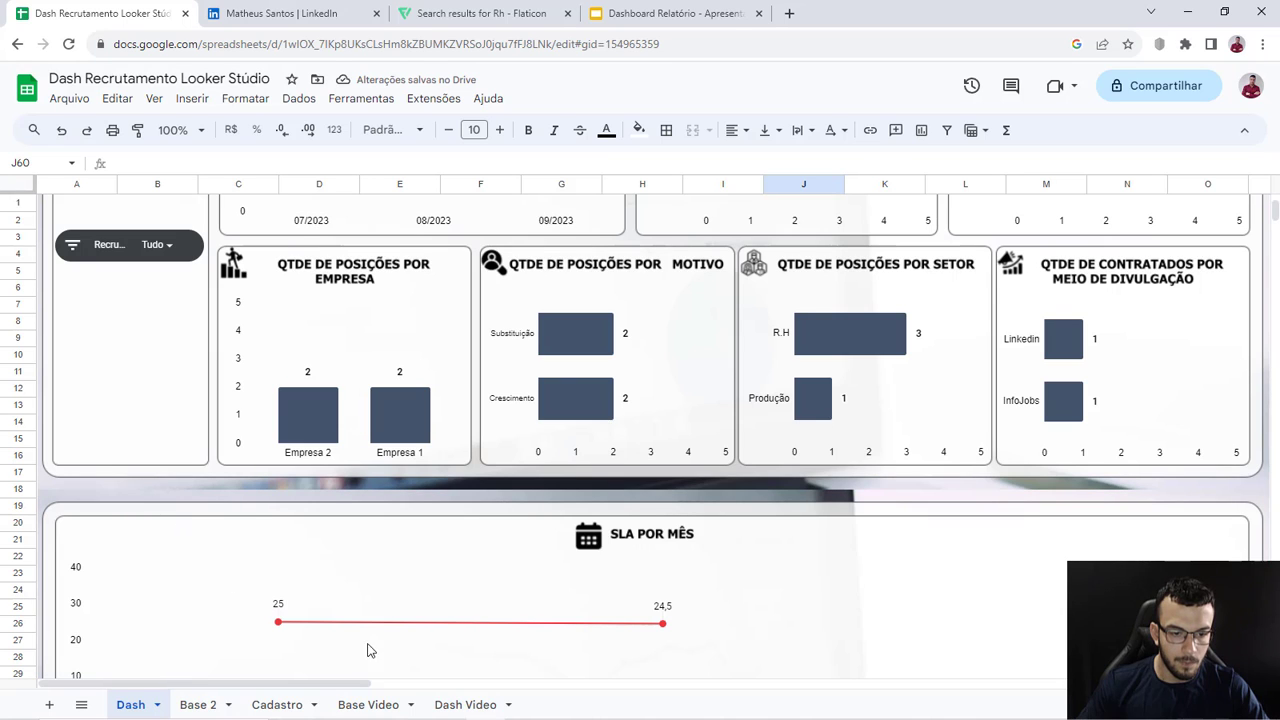
{"action": "left_click", "coordinate": [446, 705]}
{"action": "scroll", "coordinate": [311, 549], "scroll_direction": "down", "scroll_amount": 3}
{"action": "left_click", "coordinate": [318, 505]}
{"action": "key", "text": "ctrl+v"}
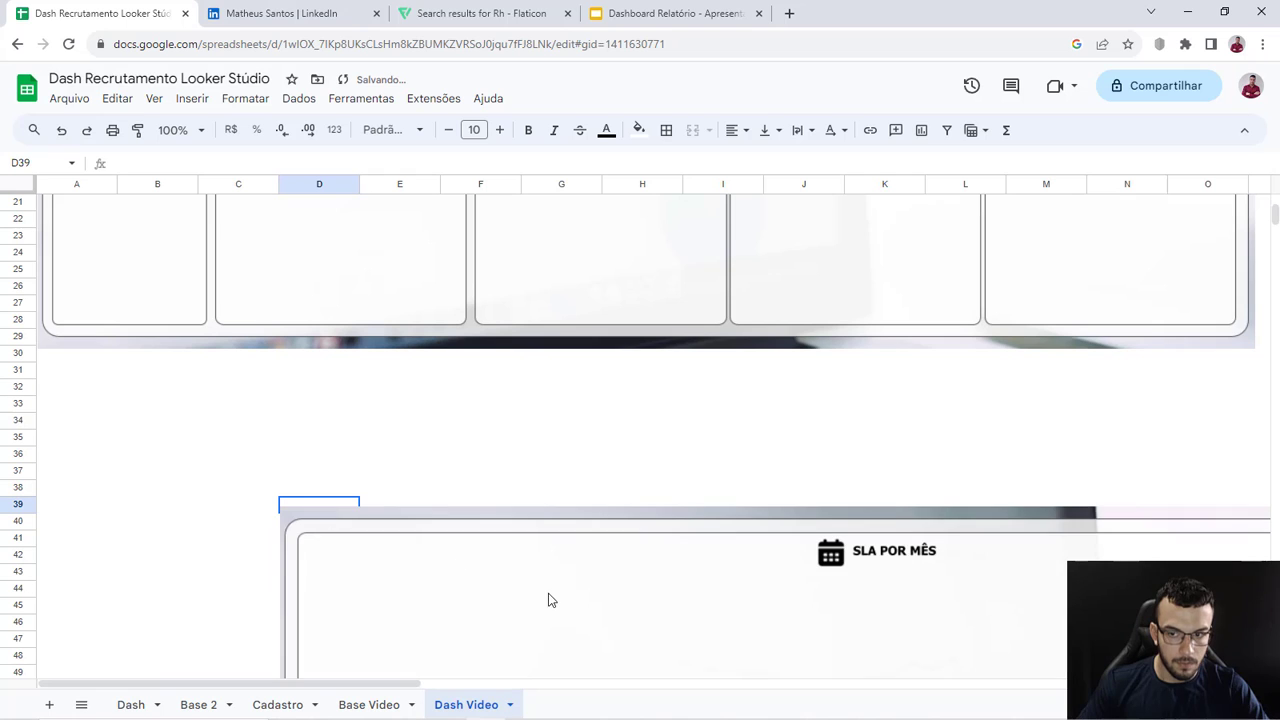
{"action": "left_click_drag", "start_coordinate": [548, 600], "coordinate": [304, 445]}
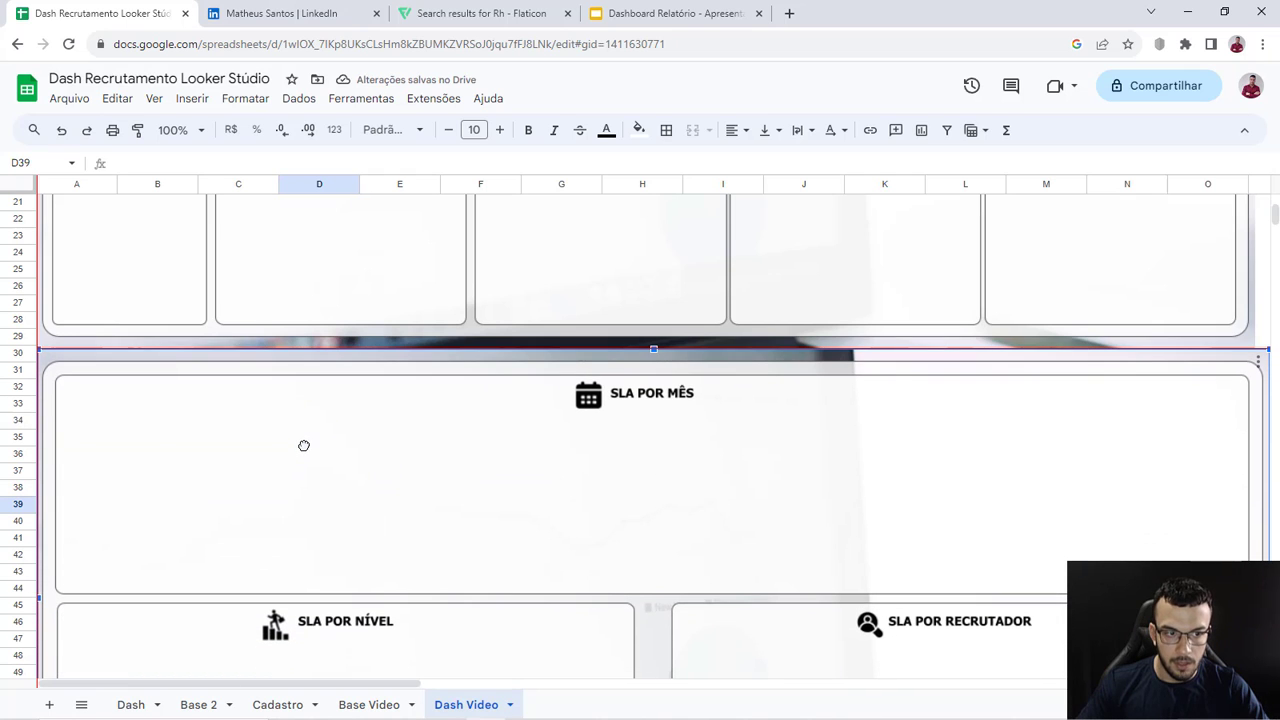
Step: At 50% zoom, enlarge the main background image to the width of the SLA image and align the SLA image directly beneath it
{"action": "left_click", "coordinate": [160, 99]}
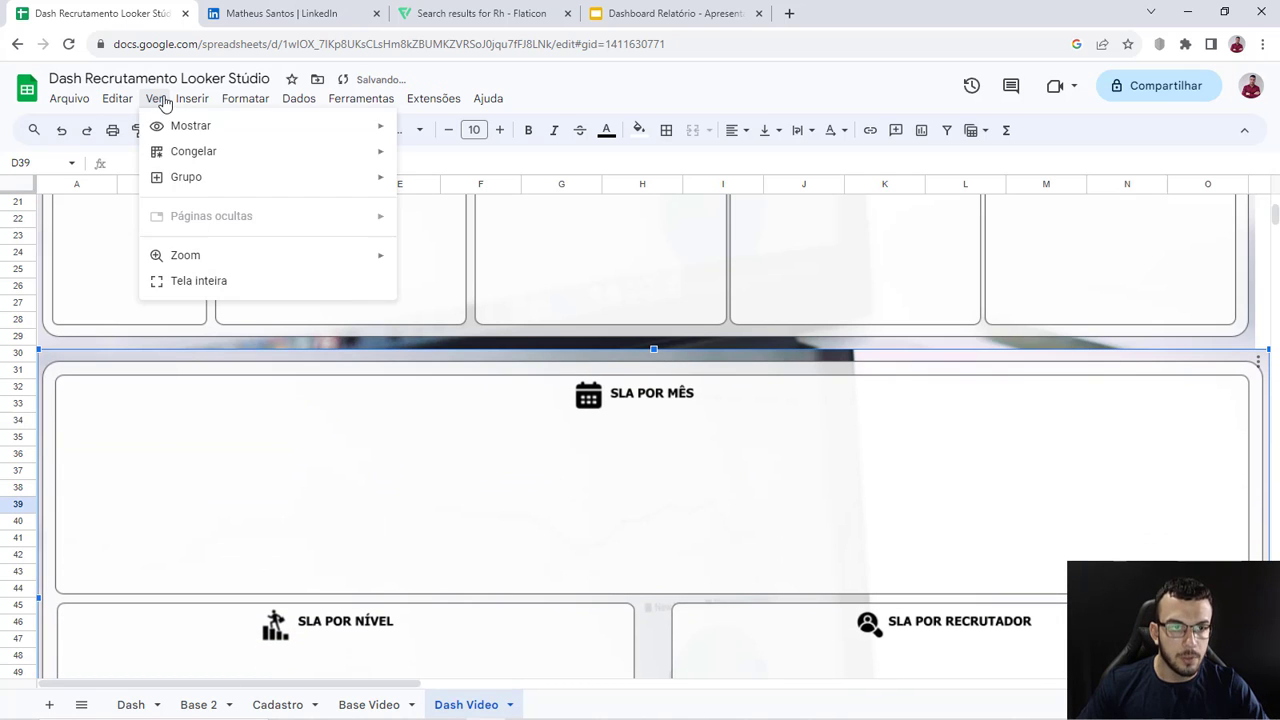
{"action": "mouse_move", "coordinate": [220, 252]}
{"action": "left_click", "coordinate": [440, 262]}
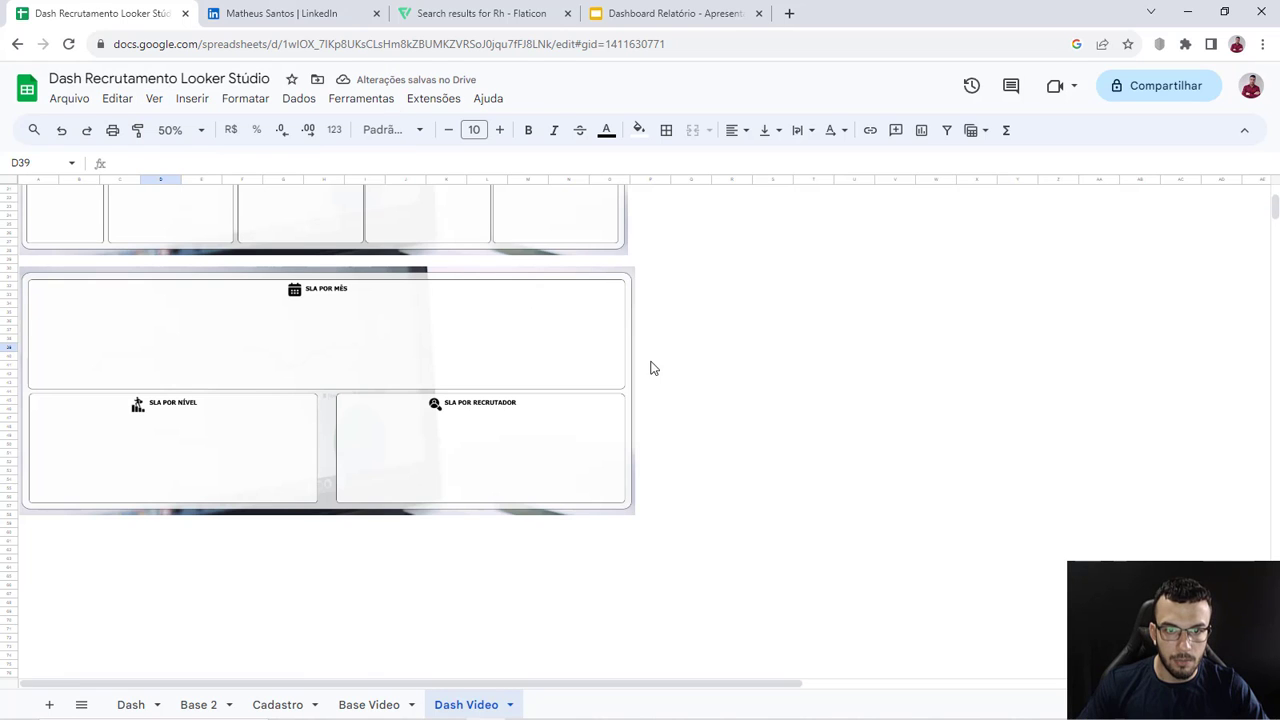
{"action": "left_click_drag", "start_coordinate": [443, 357], "coordinate": [445, 371]}
{"action": "scroll", "coordinate": [460, 370], "scroll_direction": "up", "scroll_amount": 1}
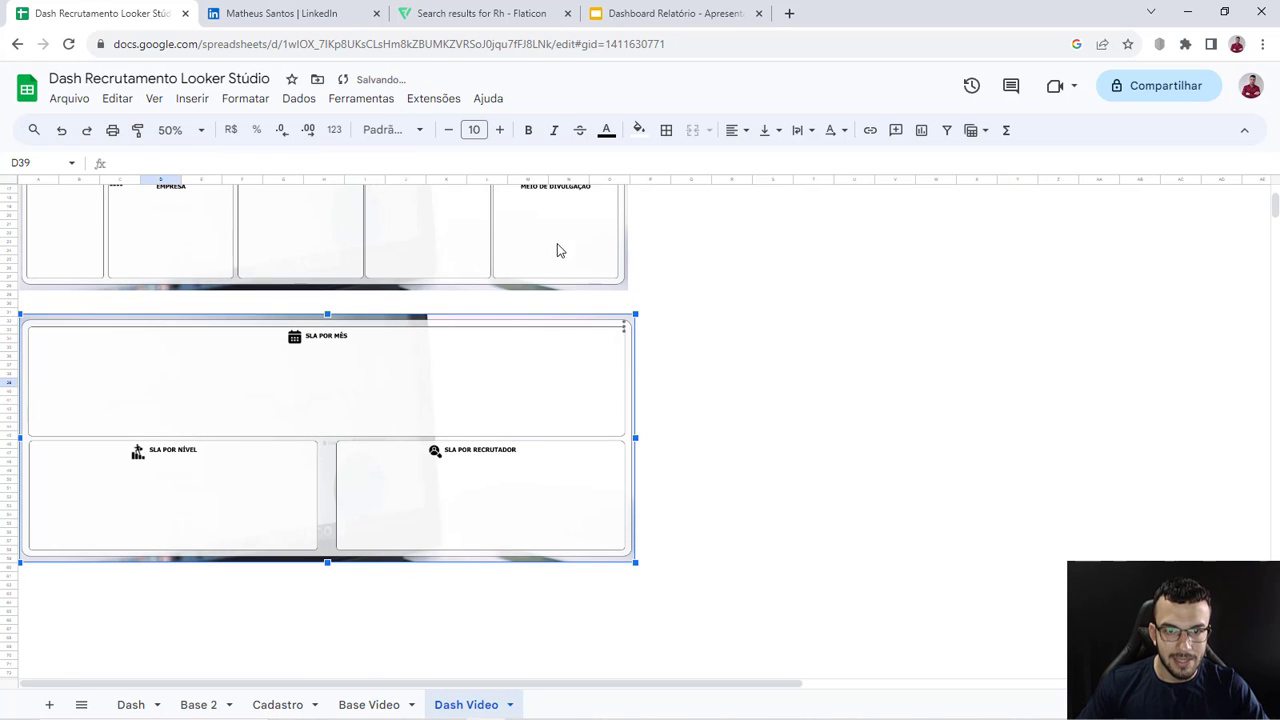
{"action": "left_click", "coordinate": [562, 252]}
{"action": "left_click_drag", "start_coordinate": [627, 291], "coordinate": [628, 300]}
{"action": "left_click_drag", "start_coordinate": [431, 425], "coordinate": [370, 389]}
{"action": "left_click", "coordinate": [395, 417]}
{"action": "left_click", "coordinate": [765, 383]}
{"action": "scroll", "coordinate": [605, 455], "scroll_direction": "up", "scroll_amount": 2}
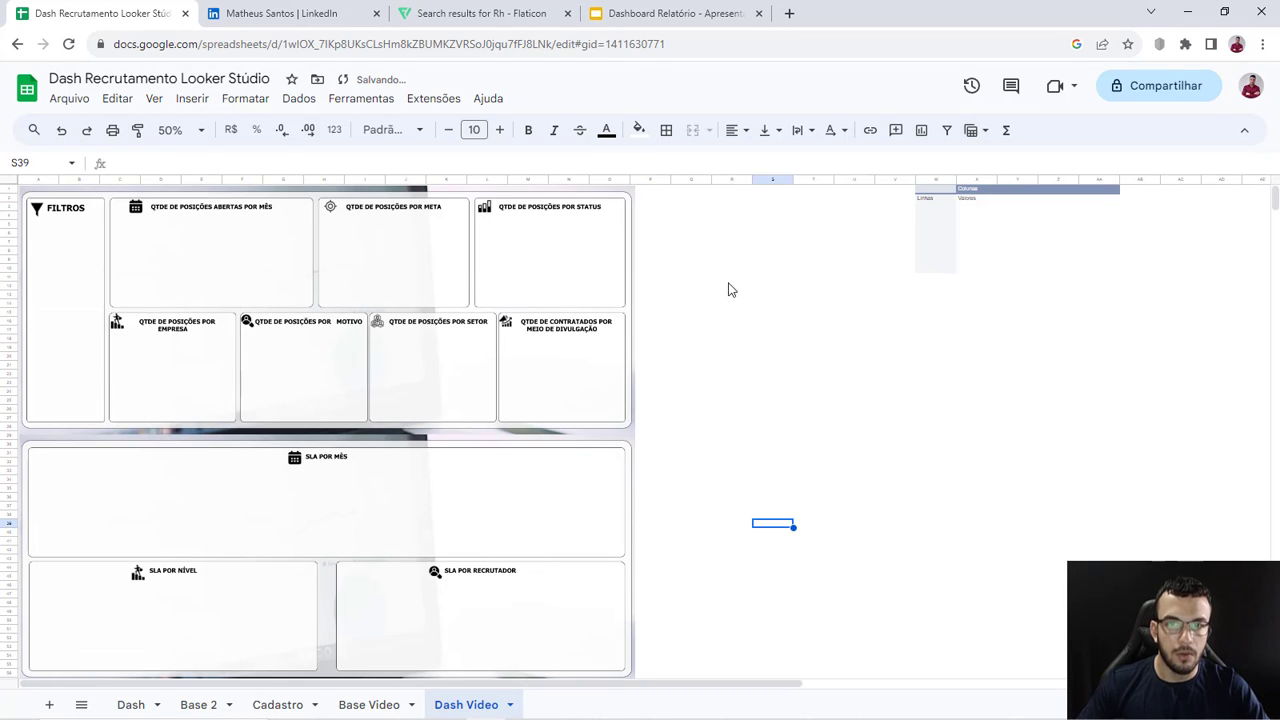
Step: Review the free area around the pivot table and the empty dashboard layout at 100% zoom
{"action": "left_click_drag", "start_coordinate": [883, 210], "coordinate": [1199, 362]}
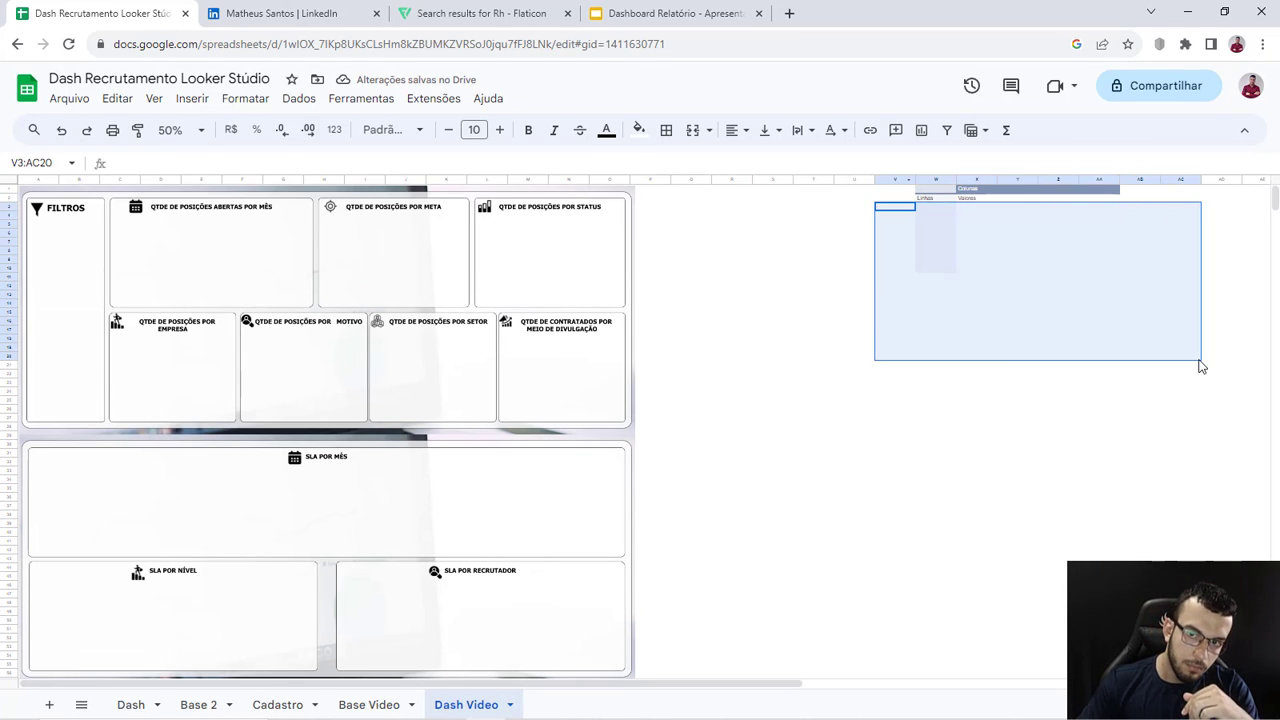
{"action": "left_click", "coordinate": [940, 364]}
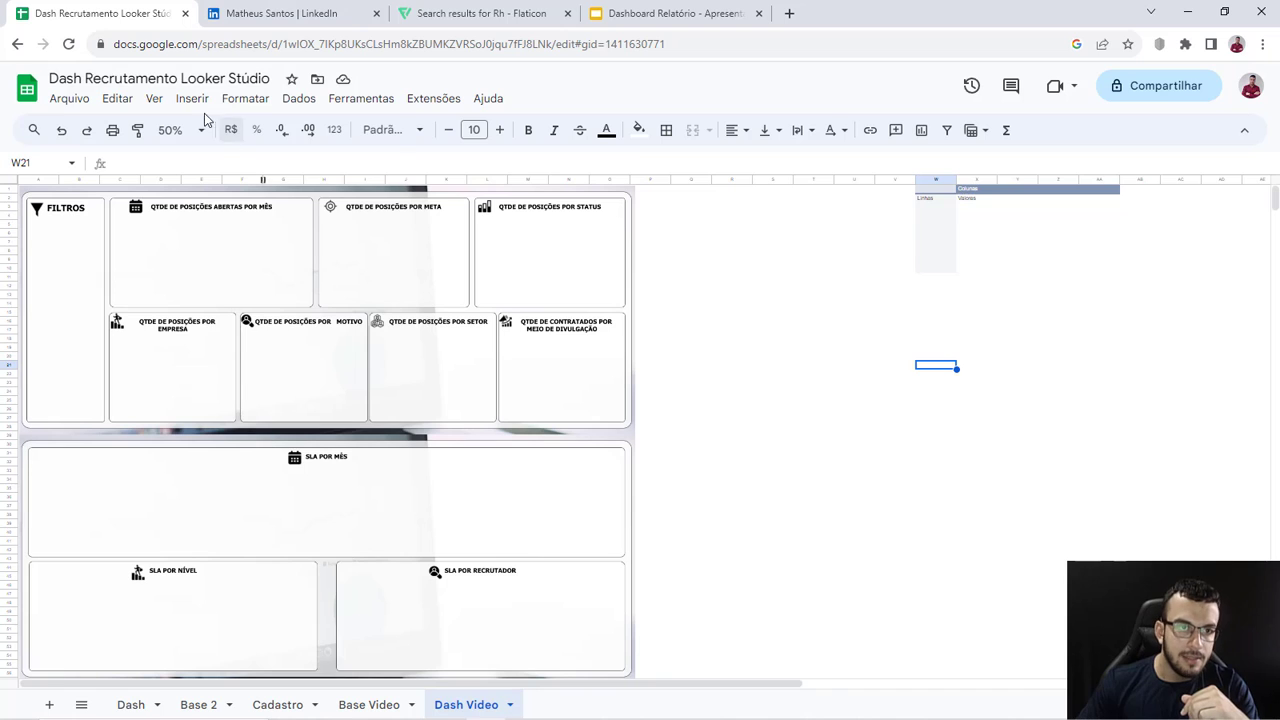
{"action": "left_click", "coordinate": [154, 98]}
{"action": "mouse_move", "coordinate": [209, 265]}
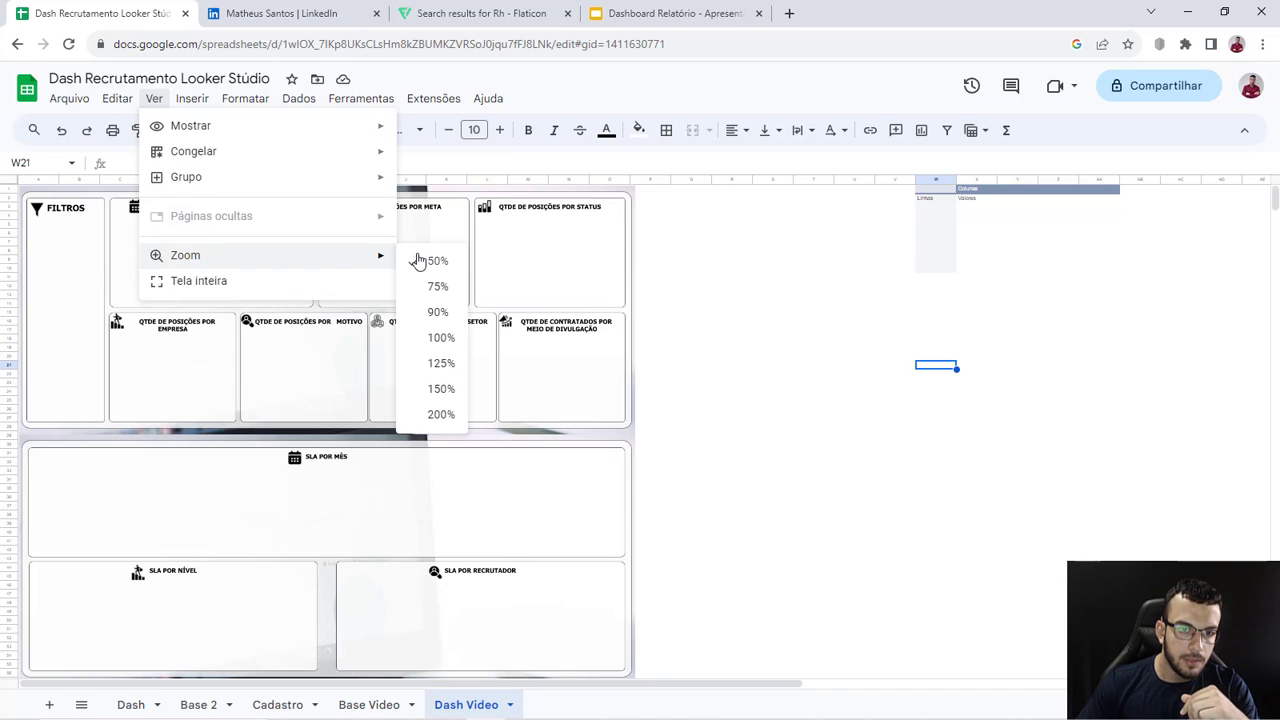
{"action": "left_click", "coordinate": [440, 337]}
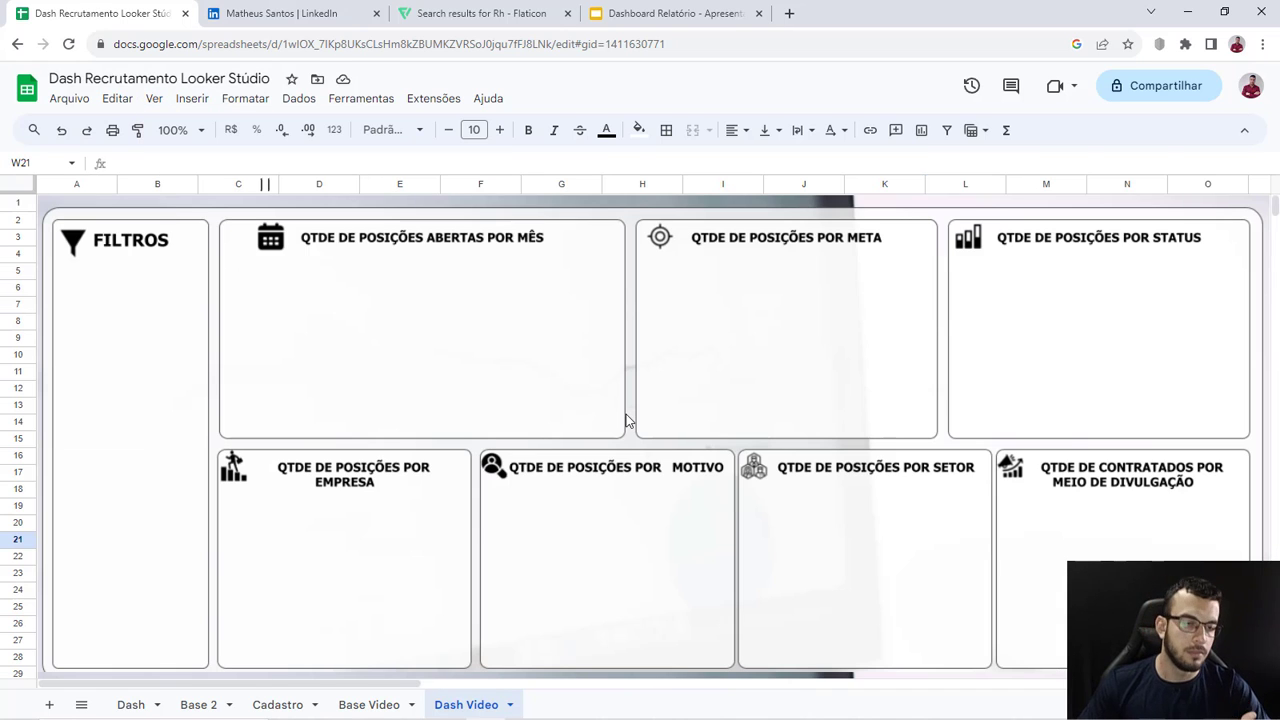
{"action": "scroll", "coordinate": [523, 517], "scroll_direction": "down", "scroll_amount": 2}
{"action": "scroll", "coordinate": [528, 517], "scroll_direction": "up", "scroll_amount": 2}
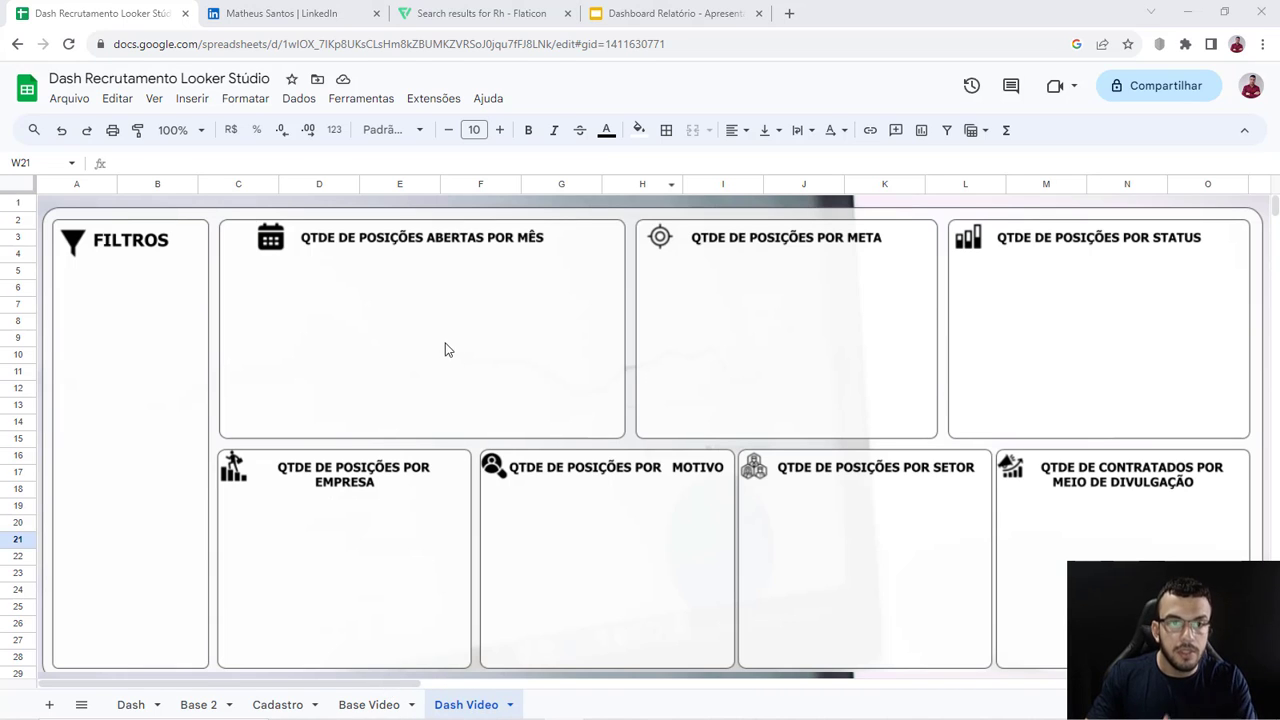
Step: Examine the Mês, ID Vaga and Empresa columns on the Base Video sheet
{"action": "left_click", "coordinate": [367, 705]}
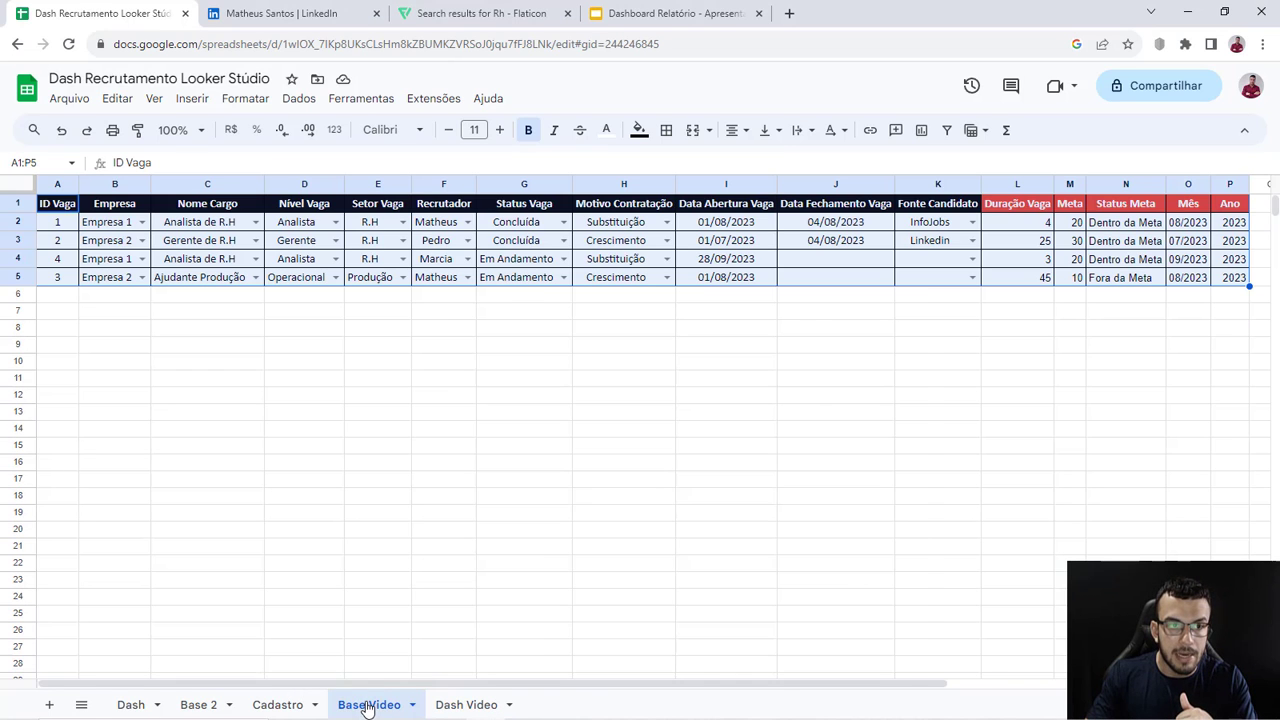
{"action": "left_click", "coordinate": [1183, 188]}
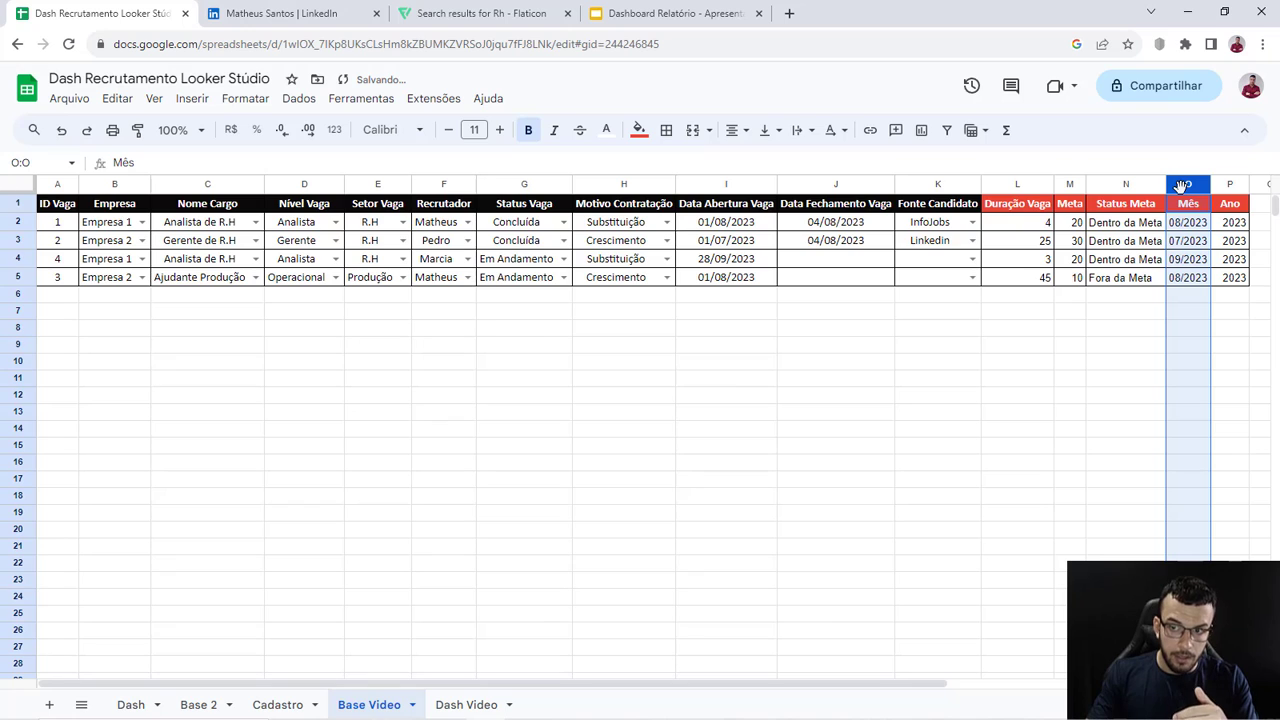
{"action": "left_click", "coordinate": [50, 185]}
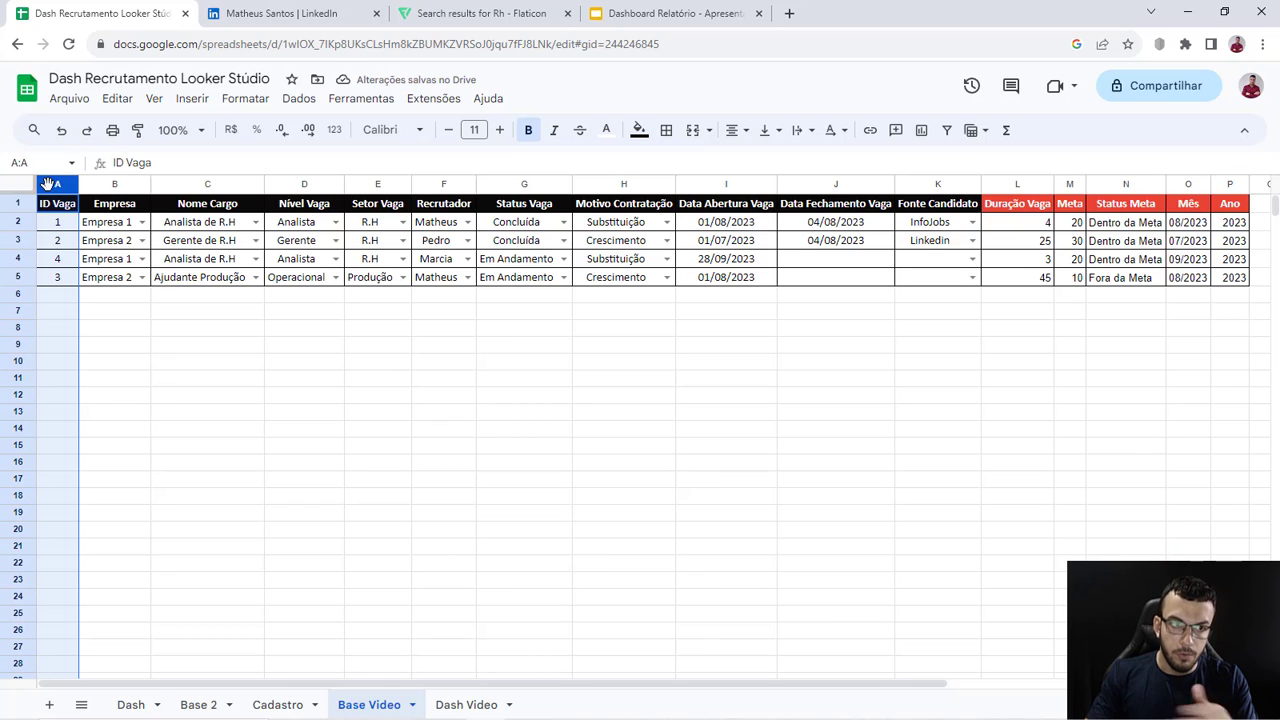
{"action": "left_click", "coordinate": [115, 185]}
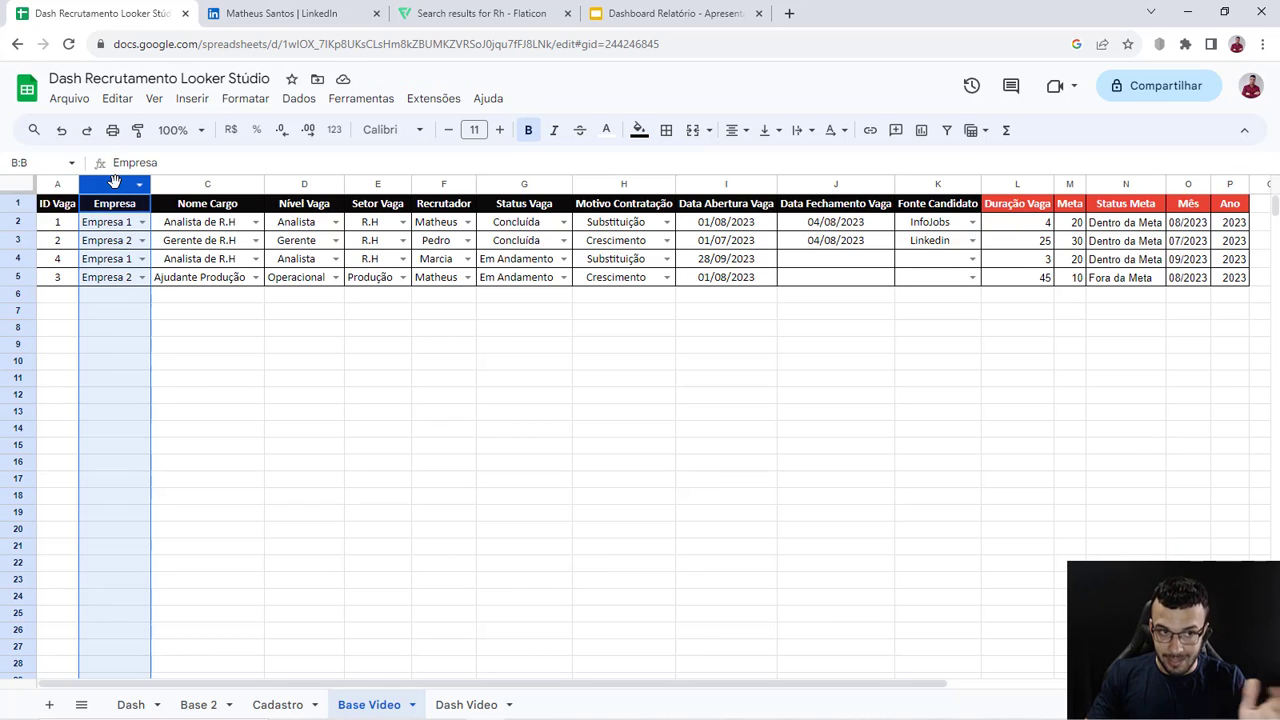
Step: Open the empty pivot table on the Dash Video sheet for editing and add Mês to its rows
{"action": "left_click", "coordinate": [465, 705]}
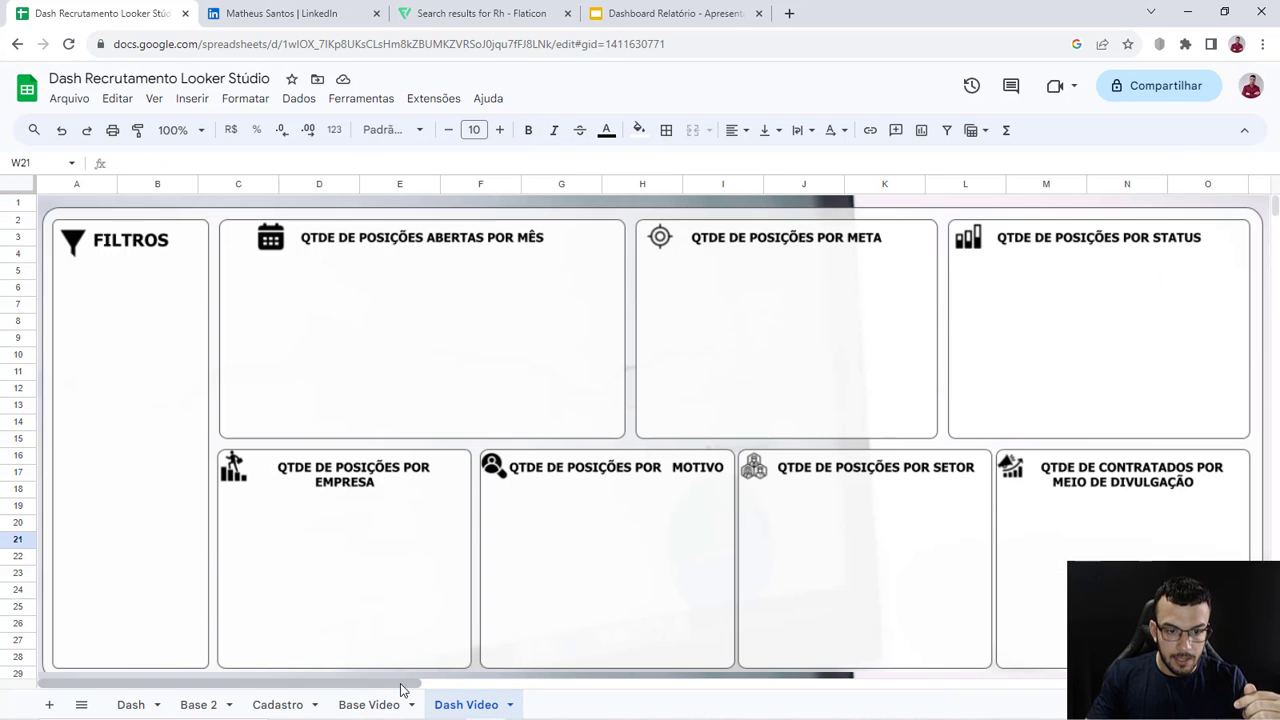
{"action": "scroll", "coordinate": [918, 660], "scroll_direction": "right", "scroll_amount": 10}
{"action": "scroll", "coordinate": [918, 660], "scroll_direction": "right", "scroll_amount": 2}
{"action": "left_click", "coordinate": [262, 220]}
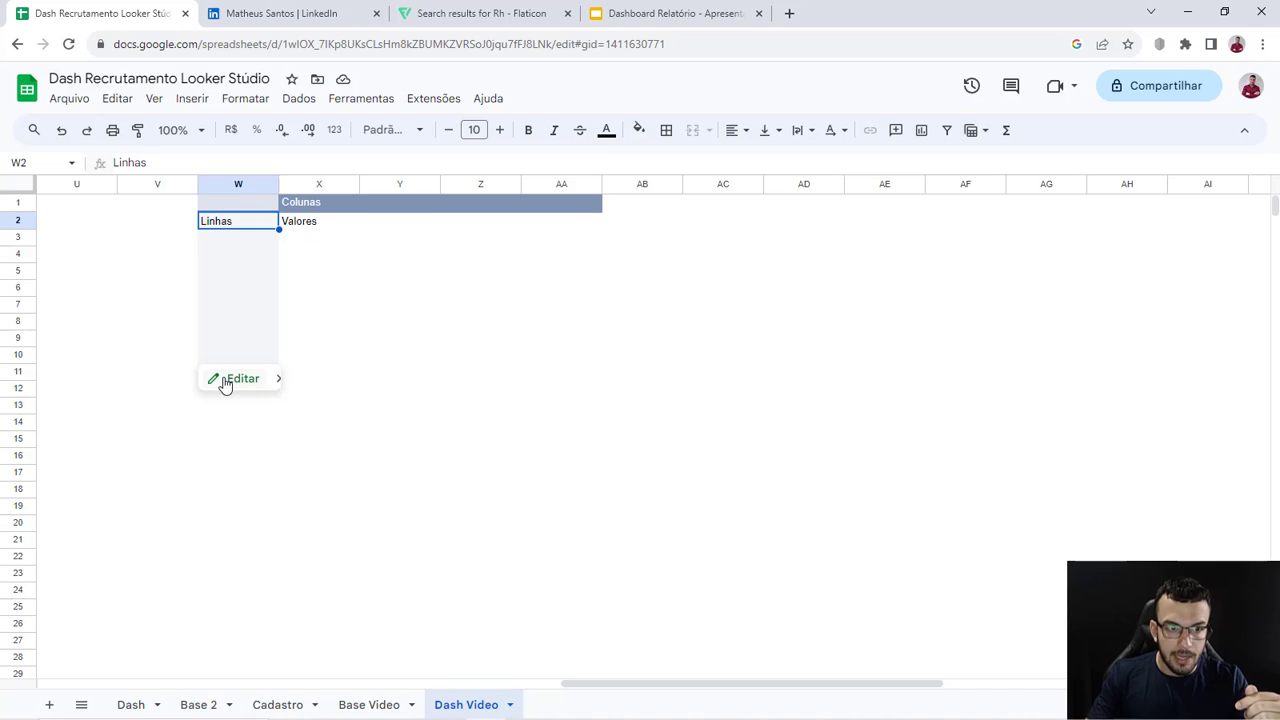
{"action": "left_click", "coordinate": [242, 378]}
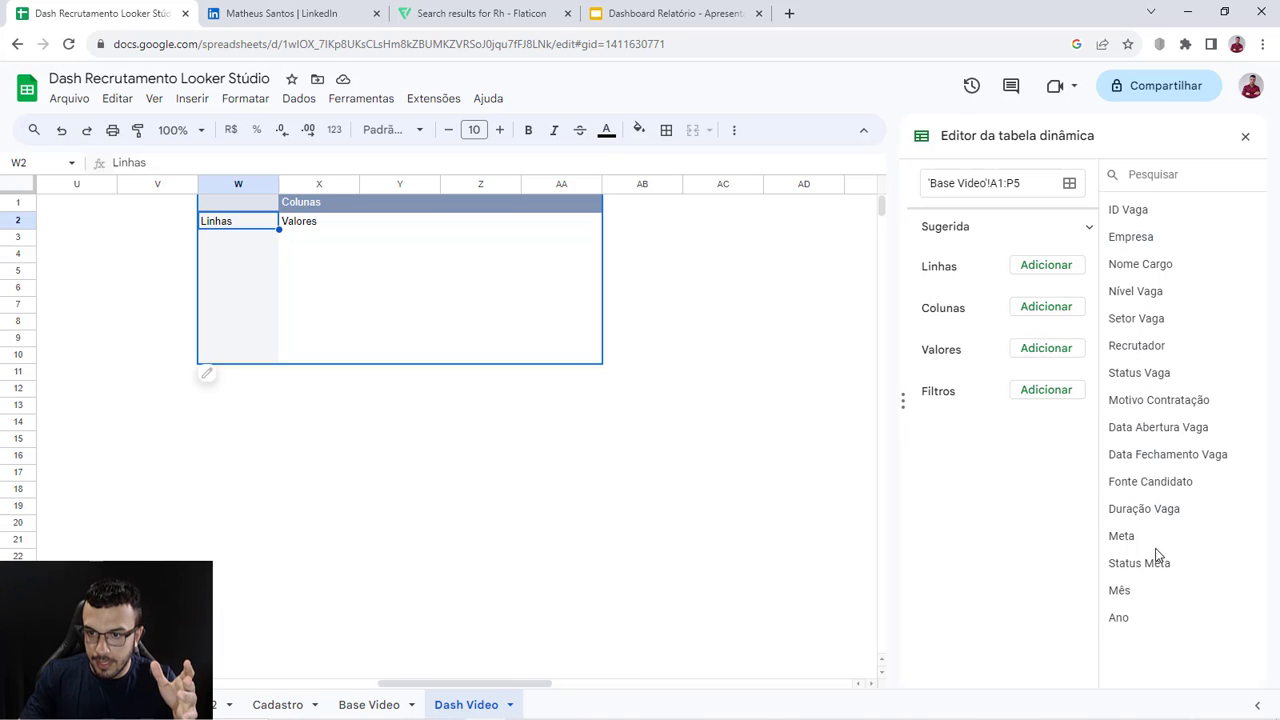
{"action": "left_click_drag", "start_coordinate": [1119, 591], "coordinate": [948, 268]}
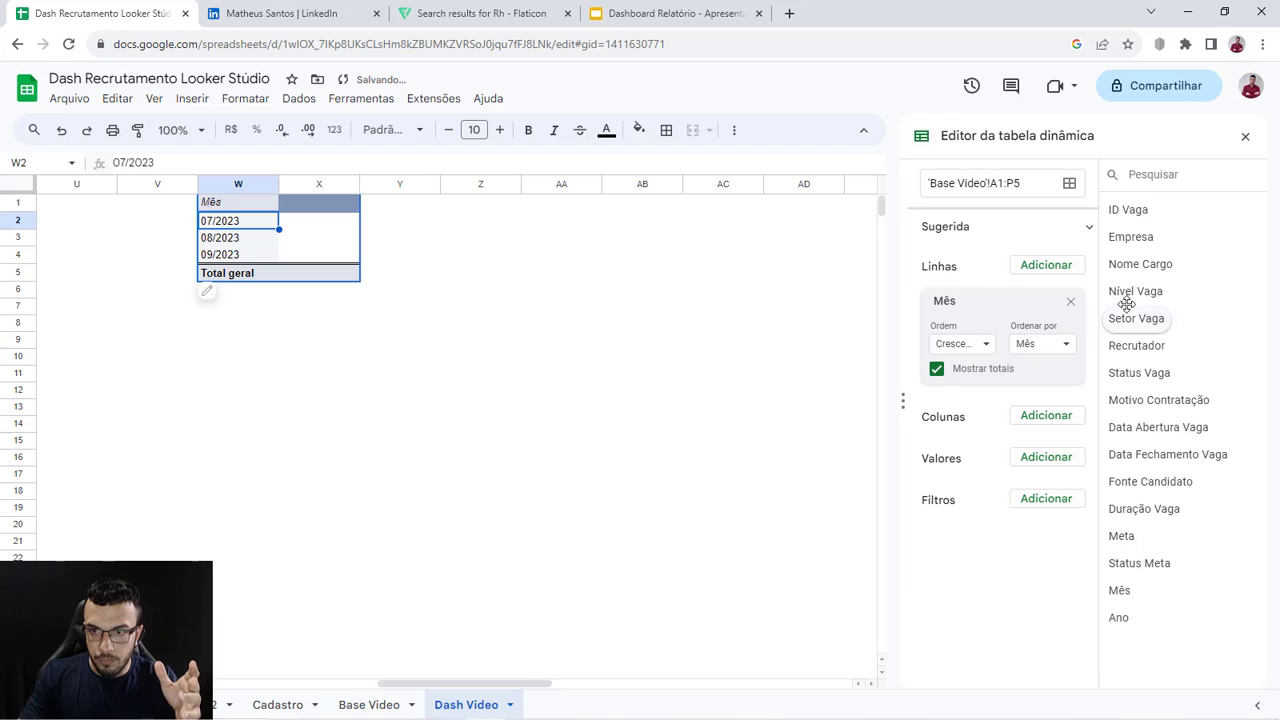
Step: Add ID Vaga to the pivot table values summarized by COUNT, and turn off the totals for Mês
{"action": "left_click_drag", "start_coordinate": [1130, 210], "coordinate": [966, 534]}
{"action": "left_click", "coordinate": [962, 536]}
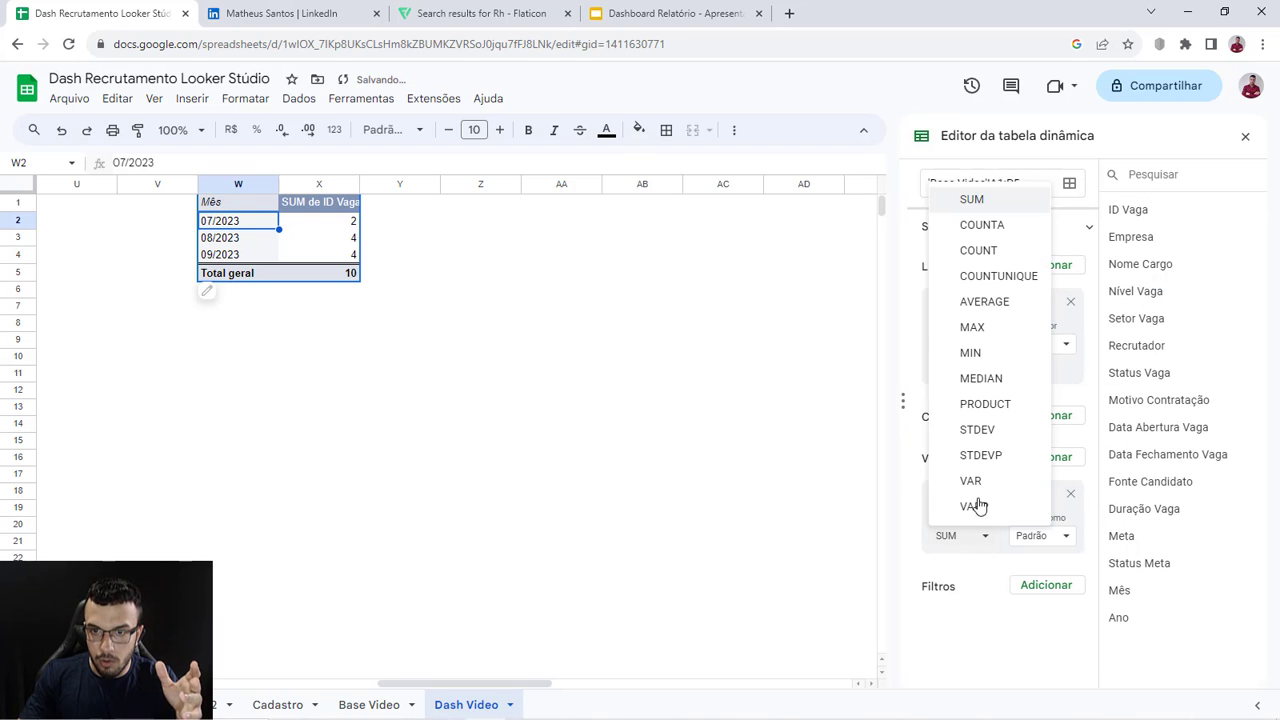
{"action": "left_click", "coordinate": [992, 251]}
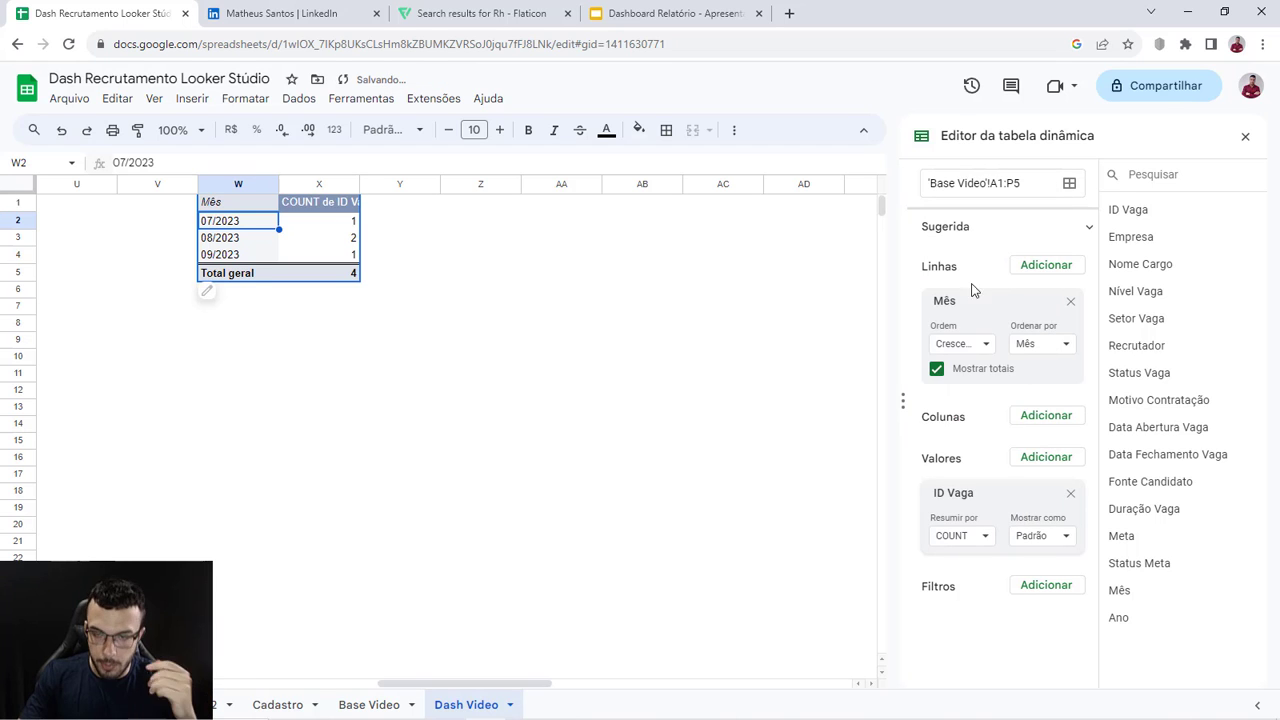
{"action": "left_click", "coordinate": [938, 372]}
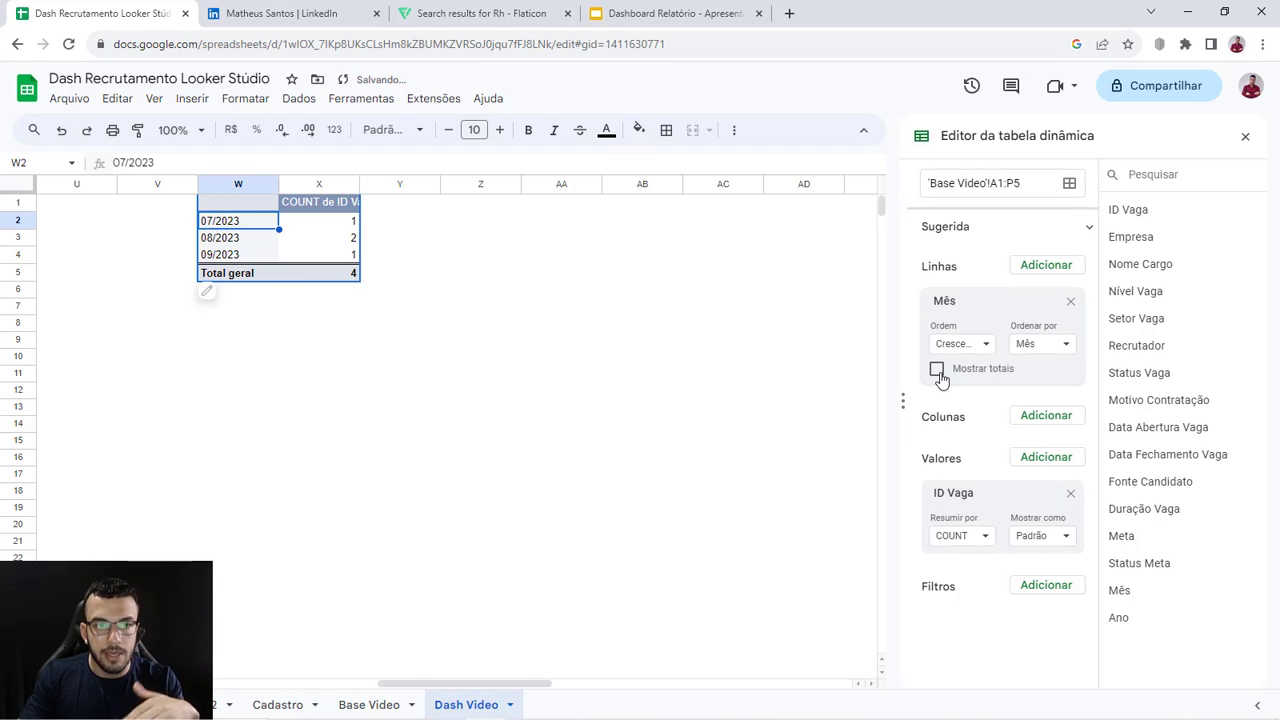
{"action": "left_click", "coordinate": [475, 322]}
Step: Insert a chart from the pivot table in columns W and X and change it to a line chart
{"action": "left_click_drag", "start_coordinate": [233, 190], "coordinate": [299, 188]}
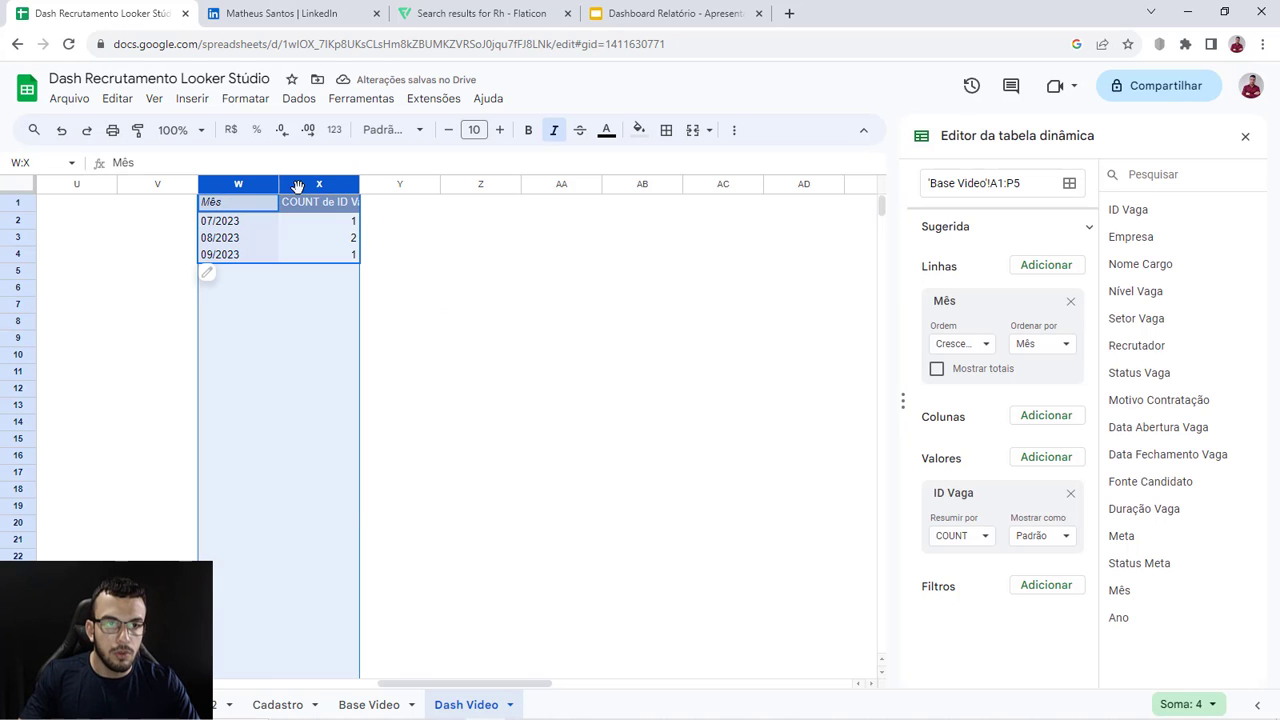
{"action": "left_click", "coordinate": [191, 104]}
{"action": "left_click", "coordinate": [243, 240]}
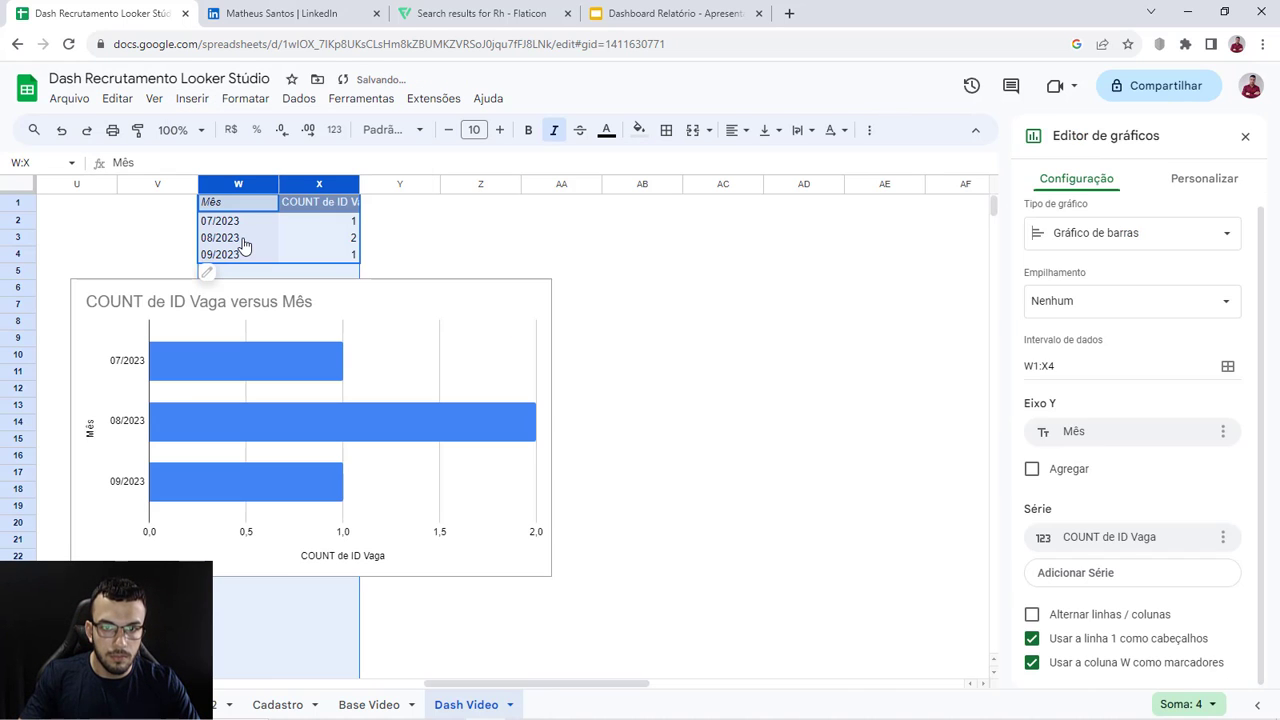
{"action": "left_click", "coordinate": [1078, 242]}
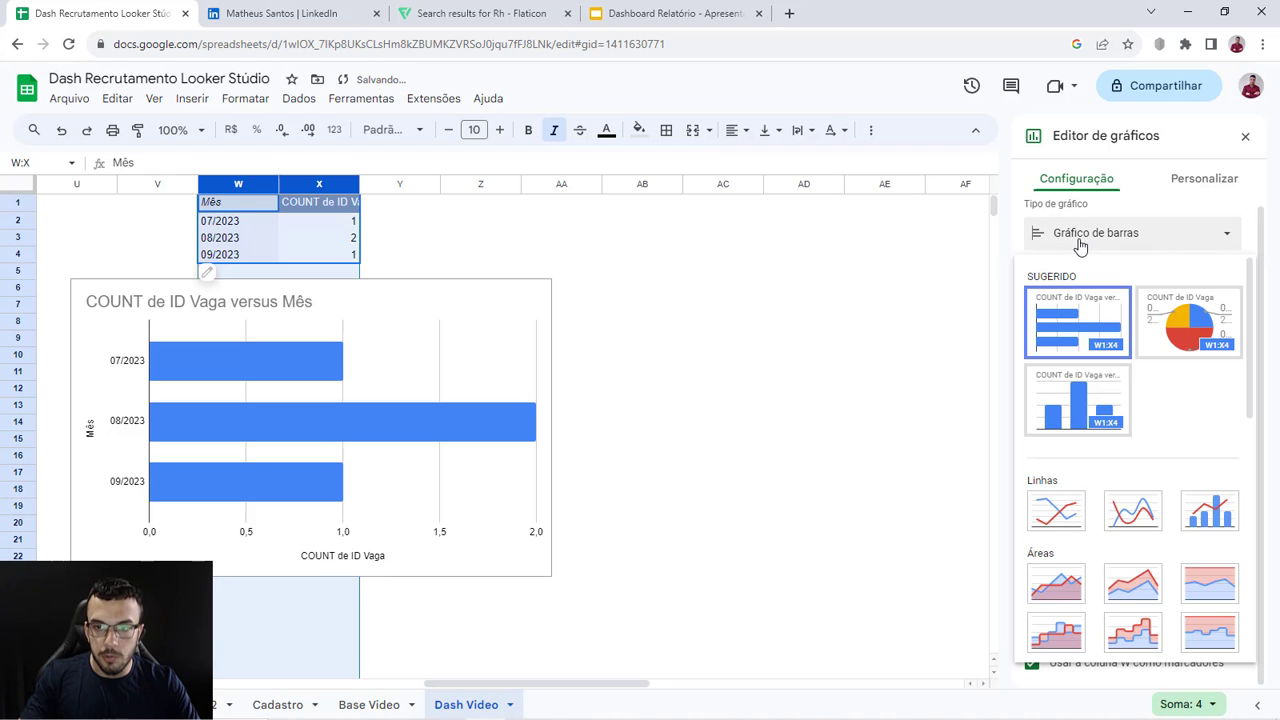
{"action": "scroll", "coordinate": [1108, 405], "scroll_direction": "down", "scroll_amount": 2}
{"action": "scroll", "coordinate": [1108, 405], "scroll_direction": "down", "scroll_amount": 2}
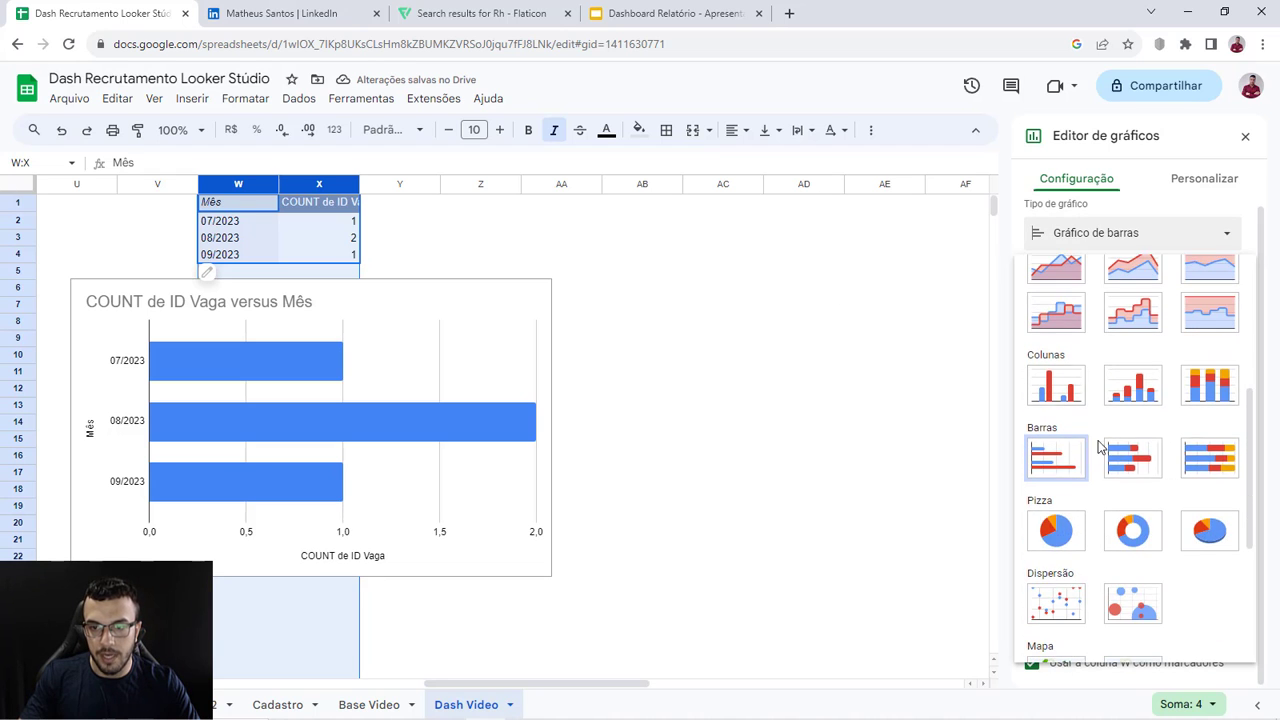
{"action": "scroll", "coordinate": [1125, 463], "scroll_direction": "up", "scroll_amount": 4}
{"action": "left_click", "coordinate": [1048, 425]}
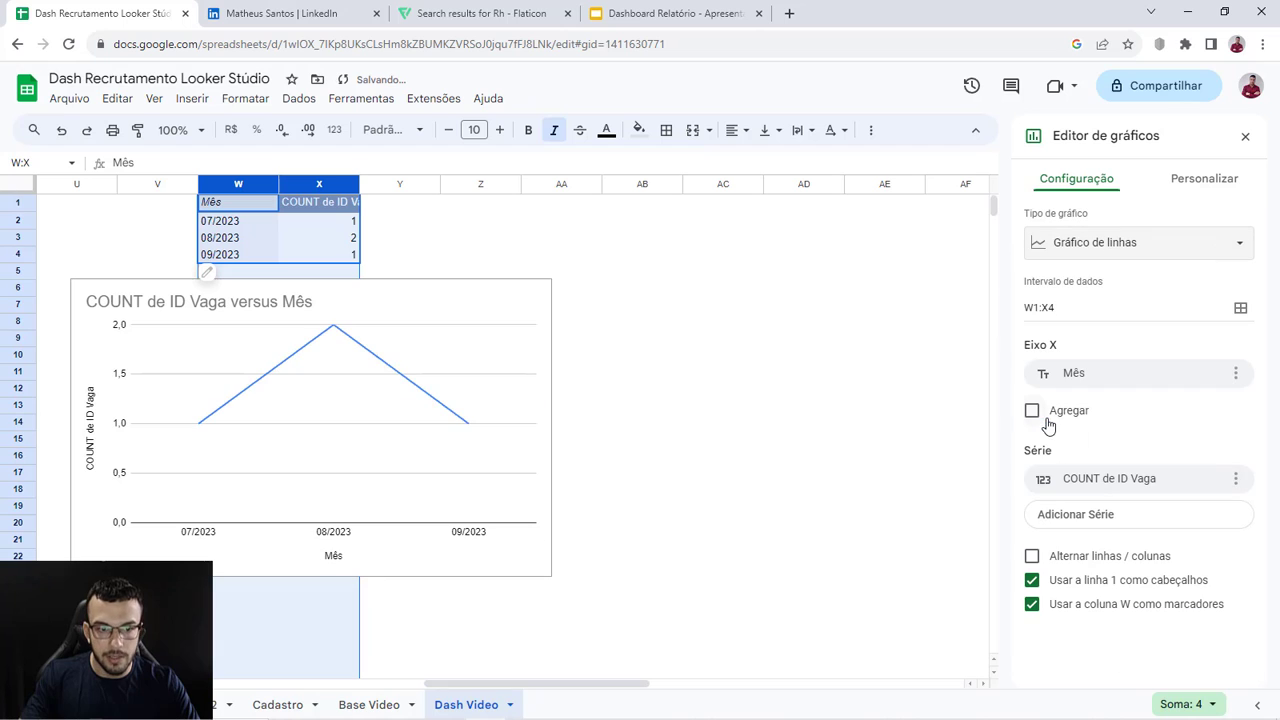
Step: Remove the horizontal axis title, the vertical axis title and the chart title from the line chart
{"action": "left_click", "coordinate": [330, 560]}
{"action": "left_click", "coordinate": [334, 560]}
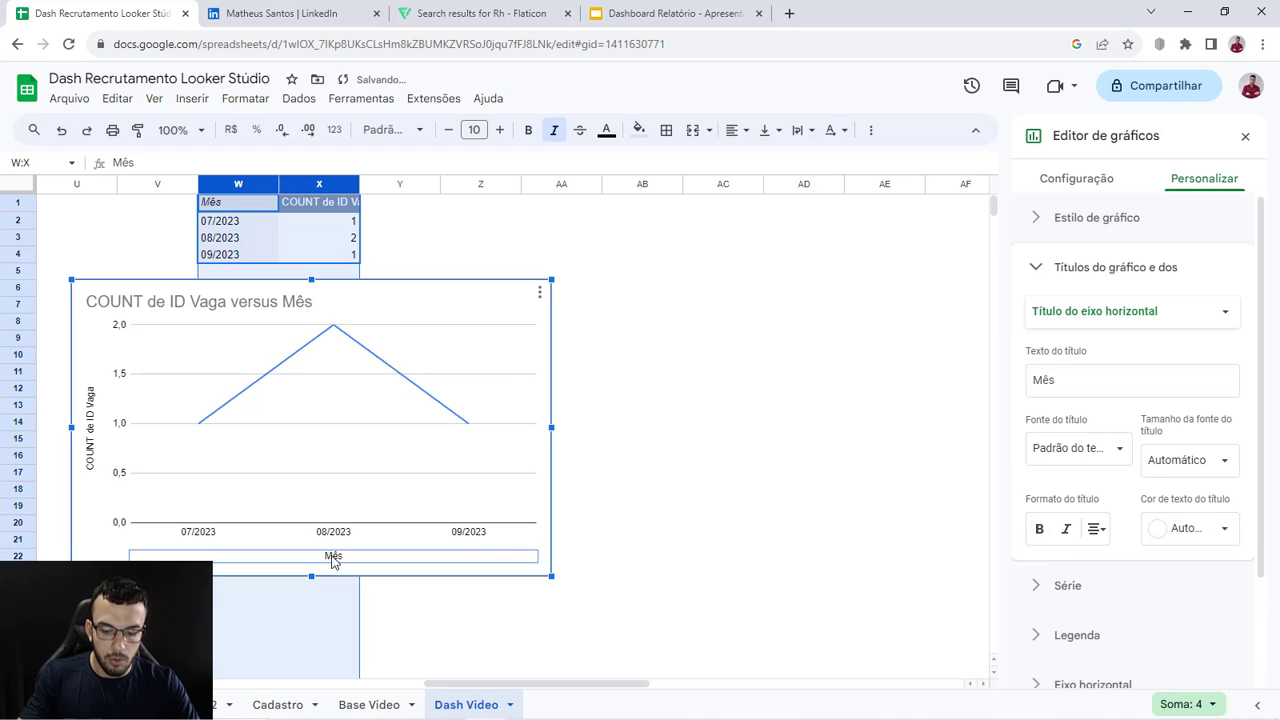
{"action": "left_click", "coordinate": [88, 414]}
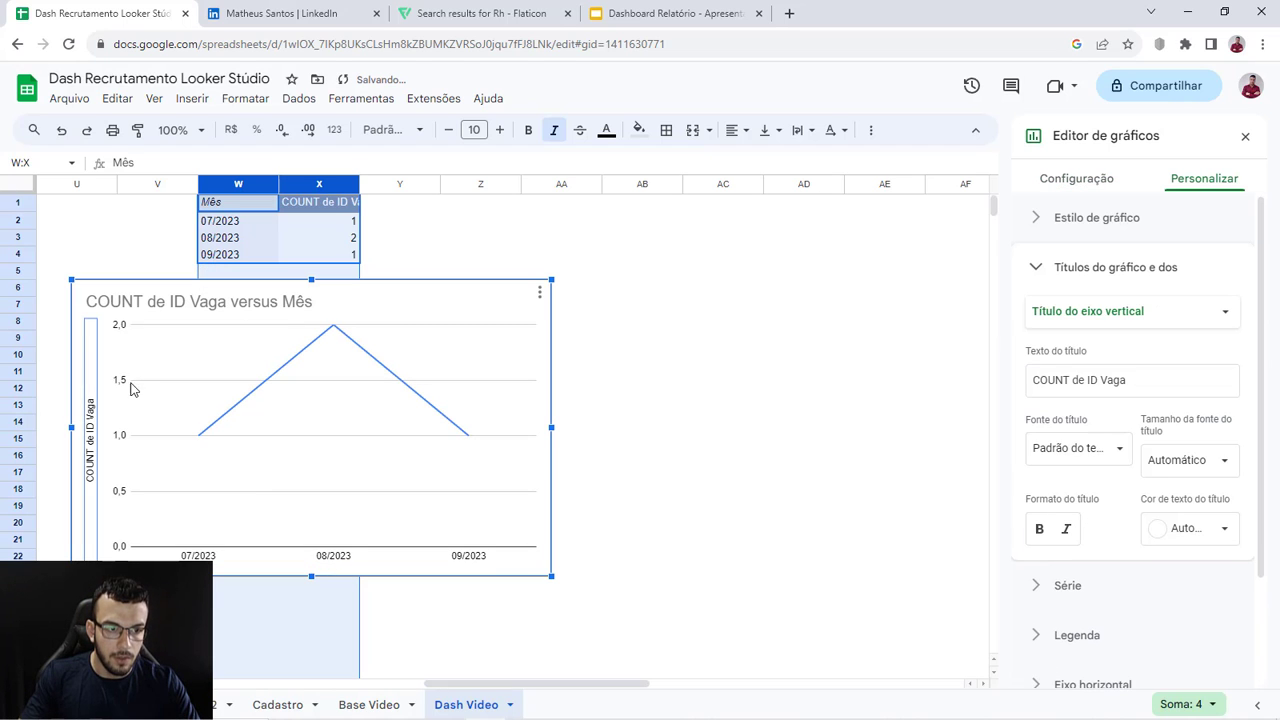
{"action": "key", "text": "Delete"}
{"action": "left_click", "coordinate": [203, 312]}
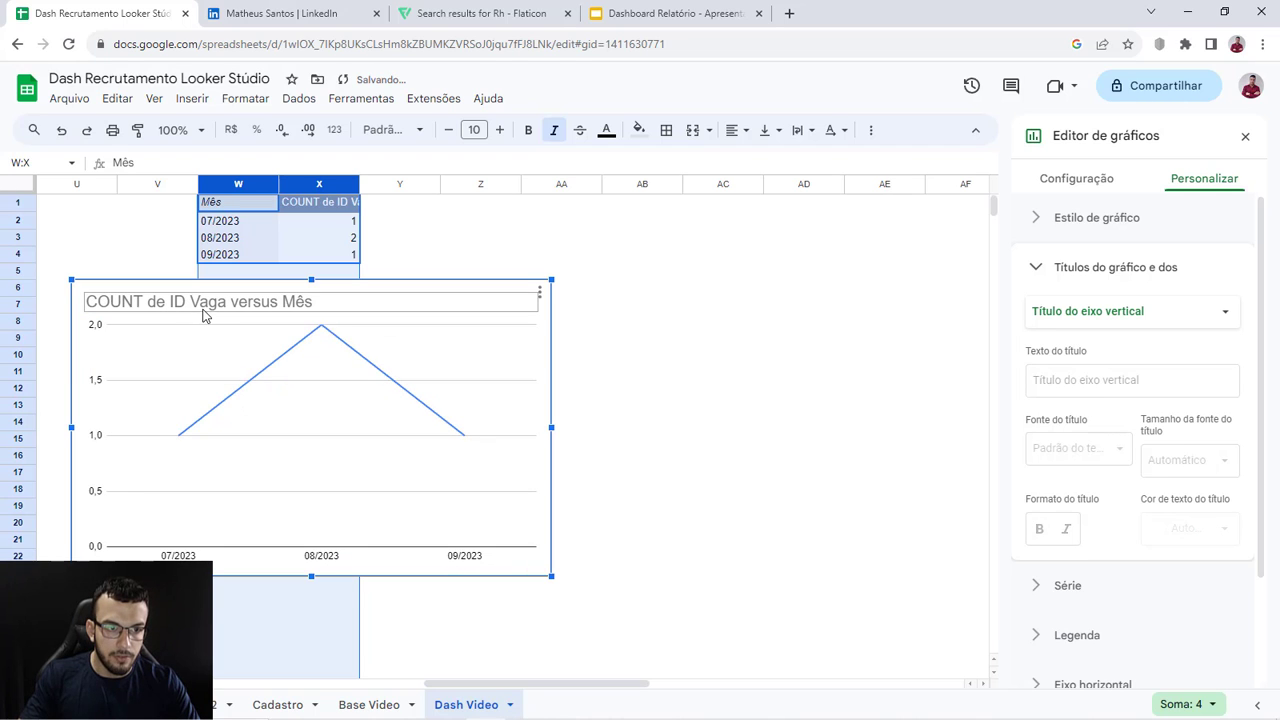
{"action": "key", "text": "Delete"}
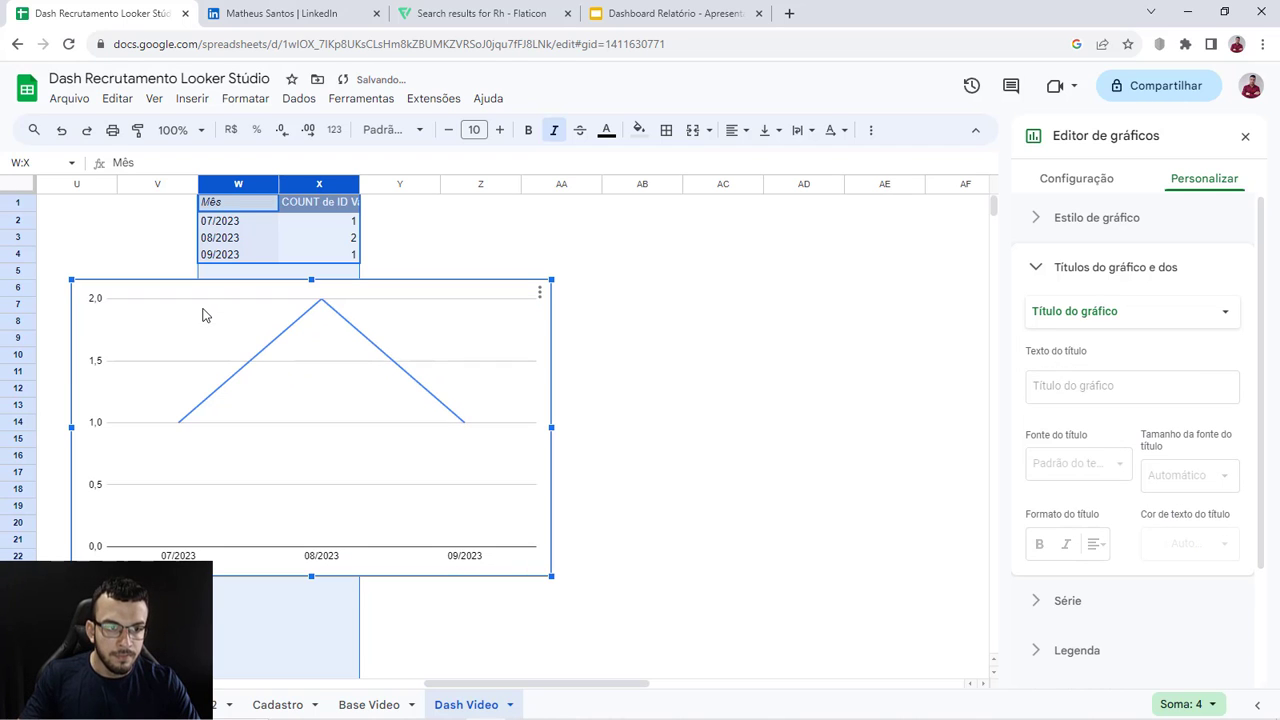
Step: Turn off the major gridlines of the line chart's vertical axis
{"action": "left_click", "coordinate": [266, 426]}
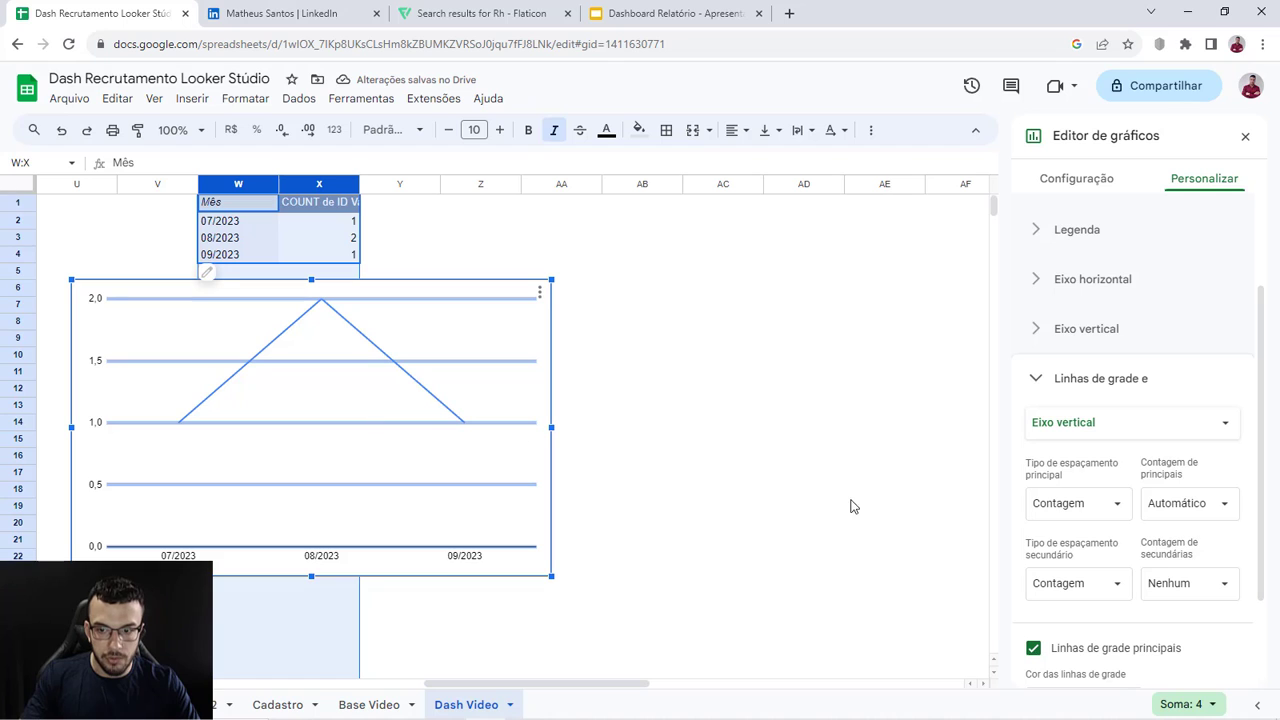
{"action": "scroll", "coordinate": [1166, 543], "scroll_direction": "down", "scroll_amount": 3}
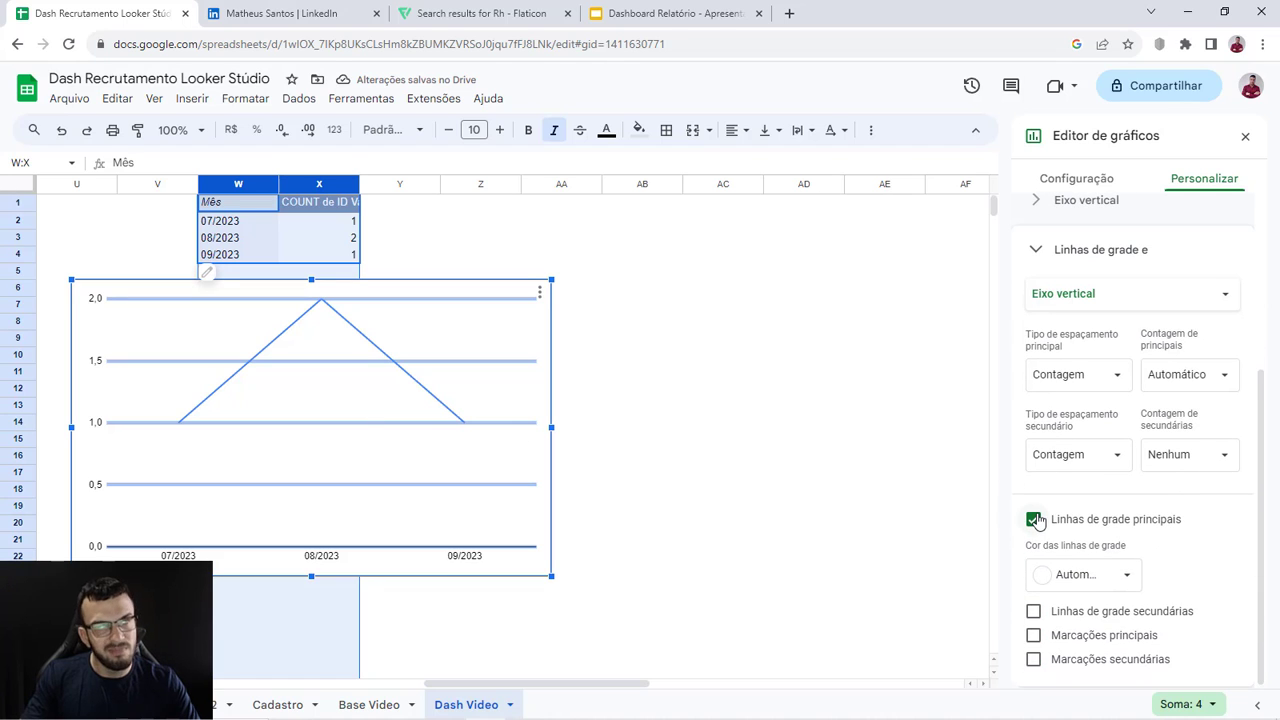
{"action": "scroll", "coordinate": [1092, 303], "scroll_direction": "up", "scroll_amount": 2}
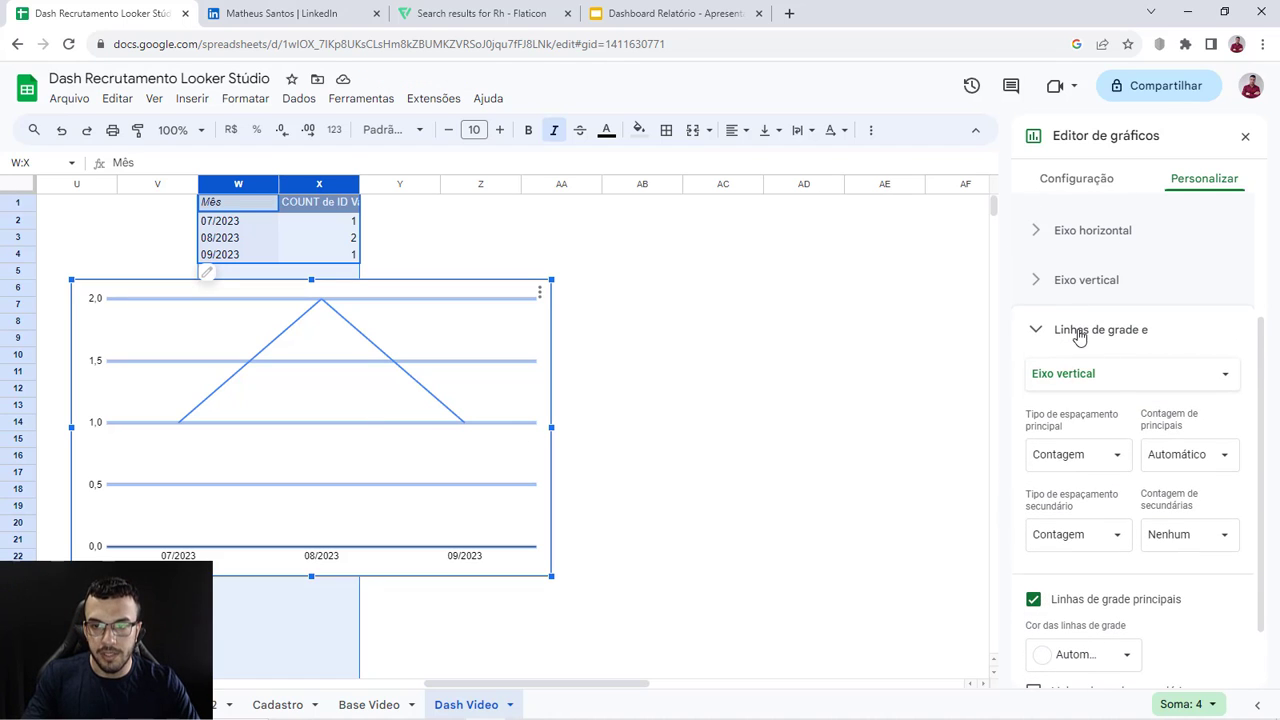
{"action": "scroll", "coordinate": [1132, 401], "scroll_direction": "down", "scroll_amount": 2}
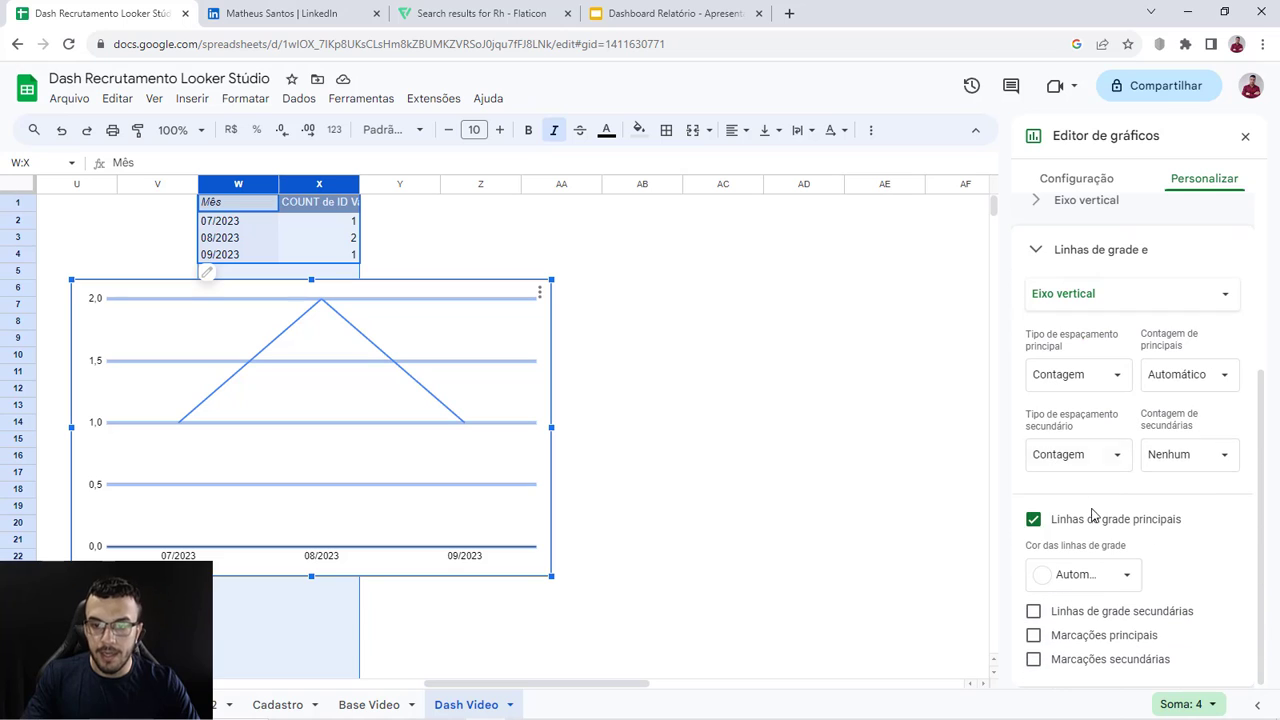
{"action": "left_click", "coordinate": [1034, 521]}
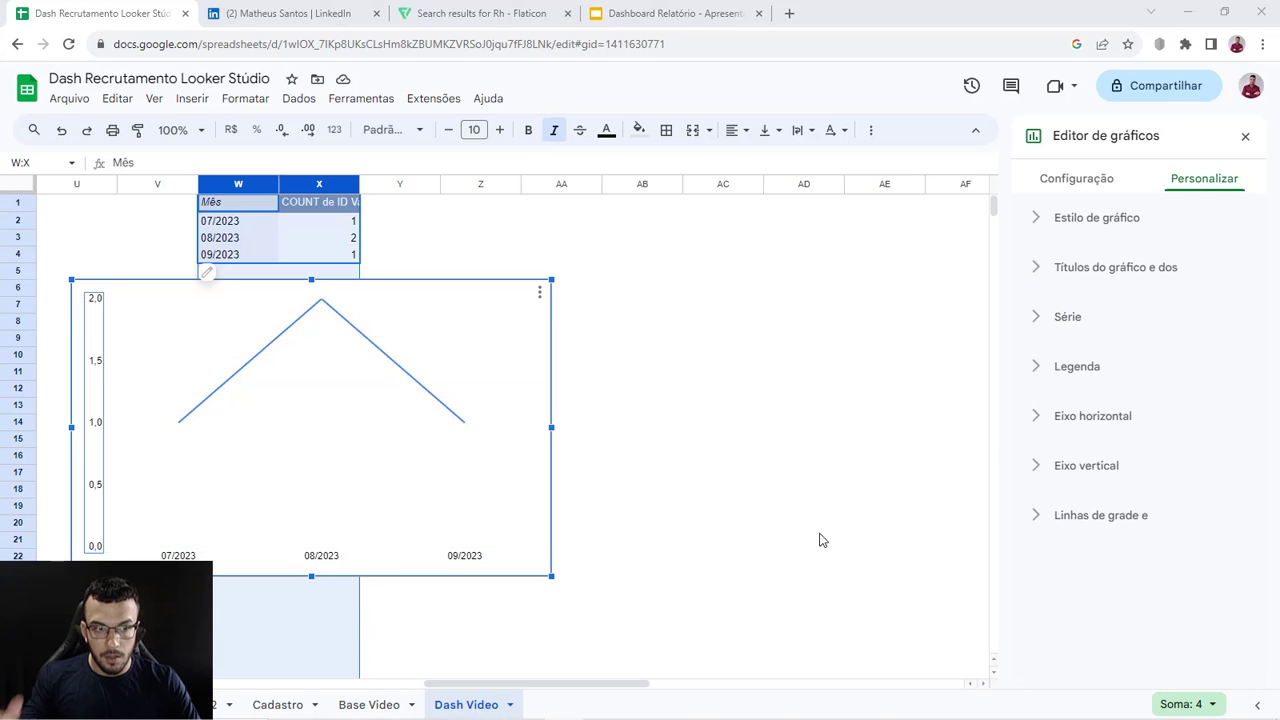
Step: Add data labels to the line chart's series and set their position to Abaixo
{"action": "left_click", "coordinate": [1092, 318]}
{"action": "scroll", "coordinate": [1134, 466], "scroll_direction": "down", "scroll_amount": 5}
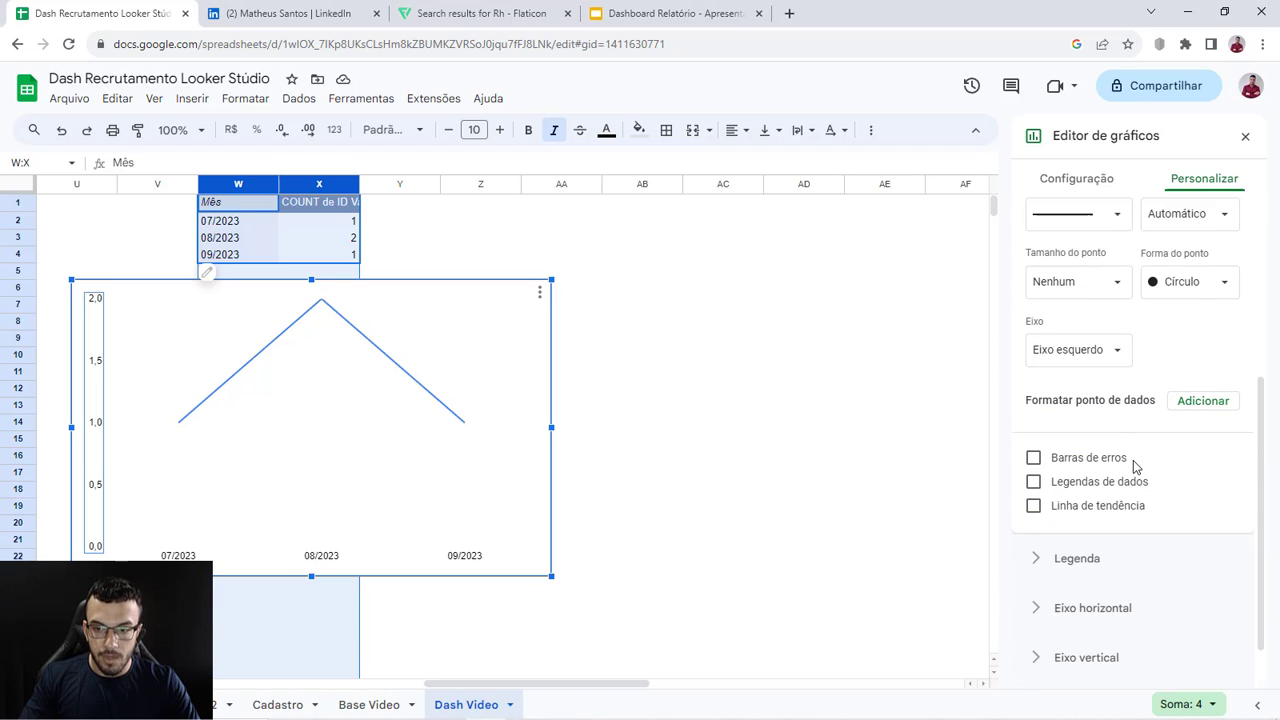
{"action": "left_click", "coordinate": [1122, 486]}
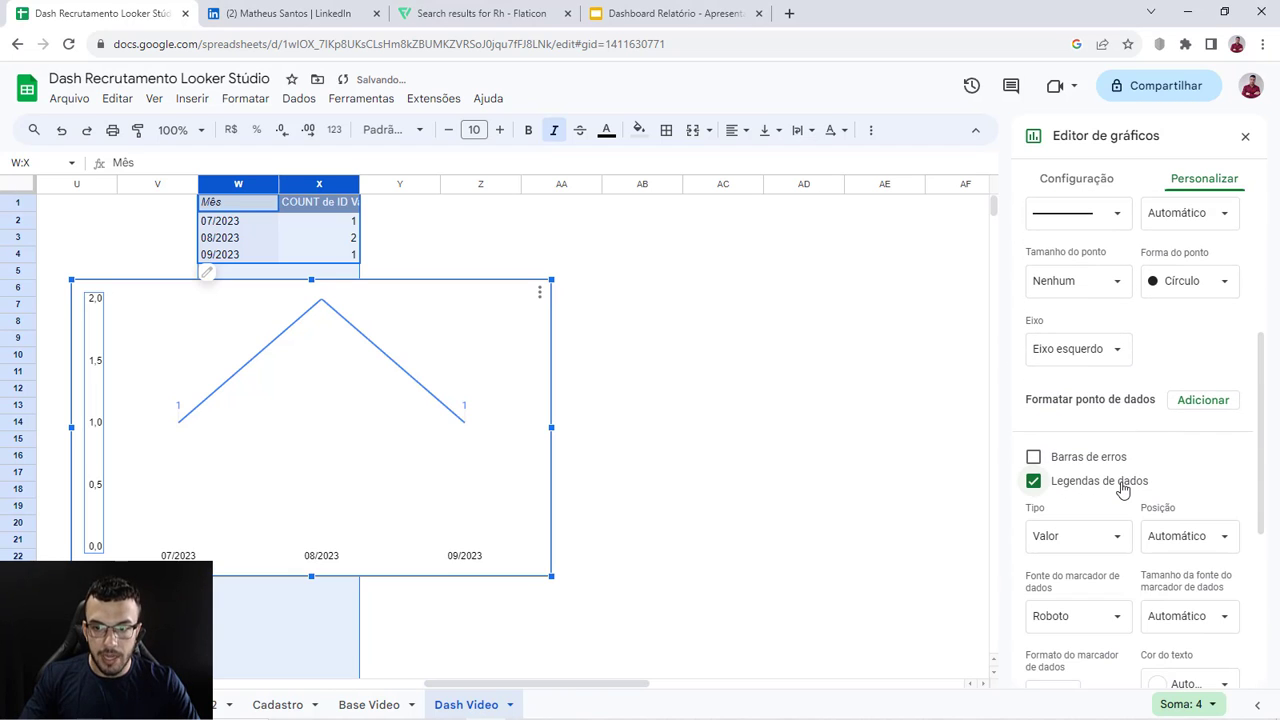
{"action": "left_click", "coordinate": [1208, 537]}
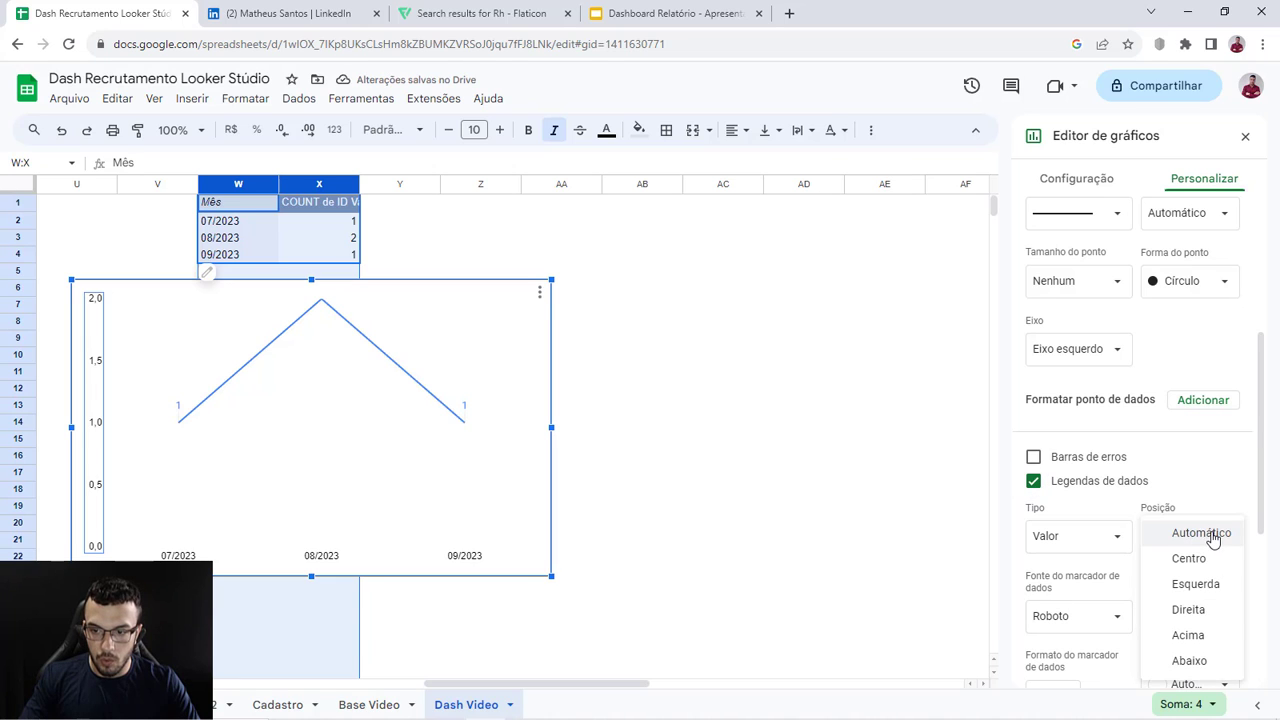
{"action": "left_click", "coordinate": [1198, 661]}
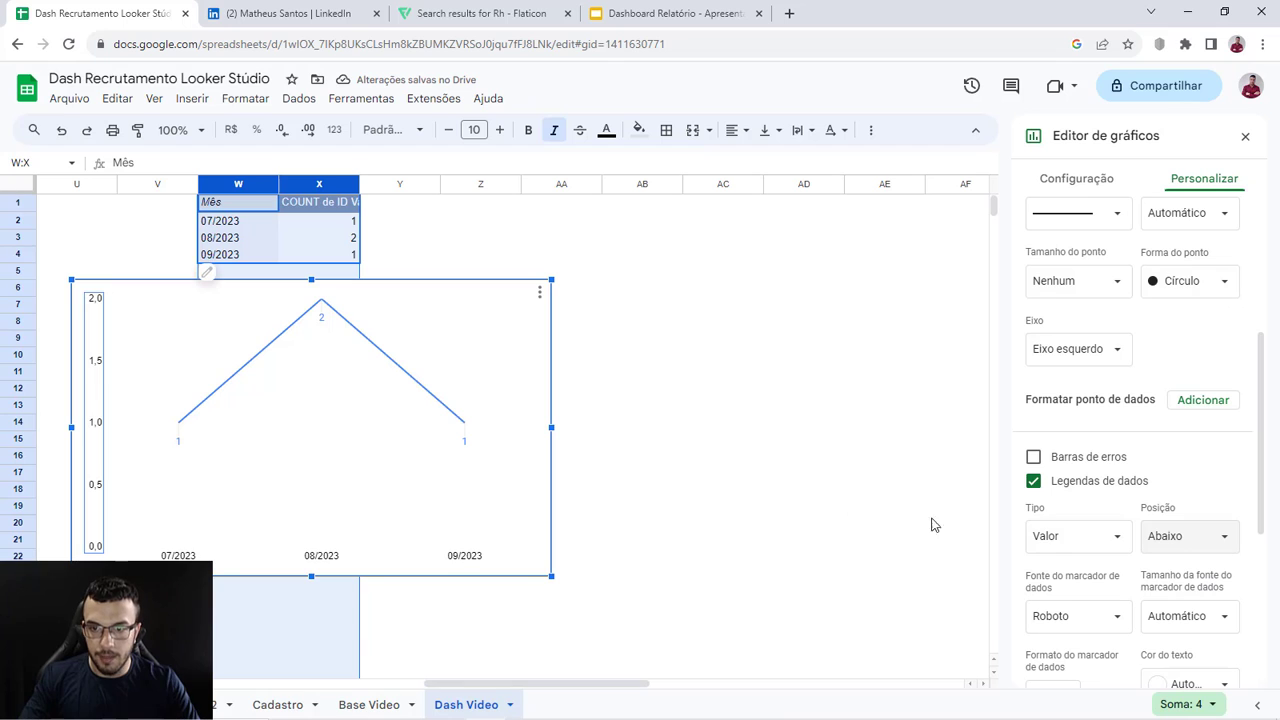
Step: Change the line color of the COUNT de ID Vaga series to red
{"action": "scroll", "coordinate": [1190, 495], "scroll_direction": "up", "scroll_amount": 3}
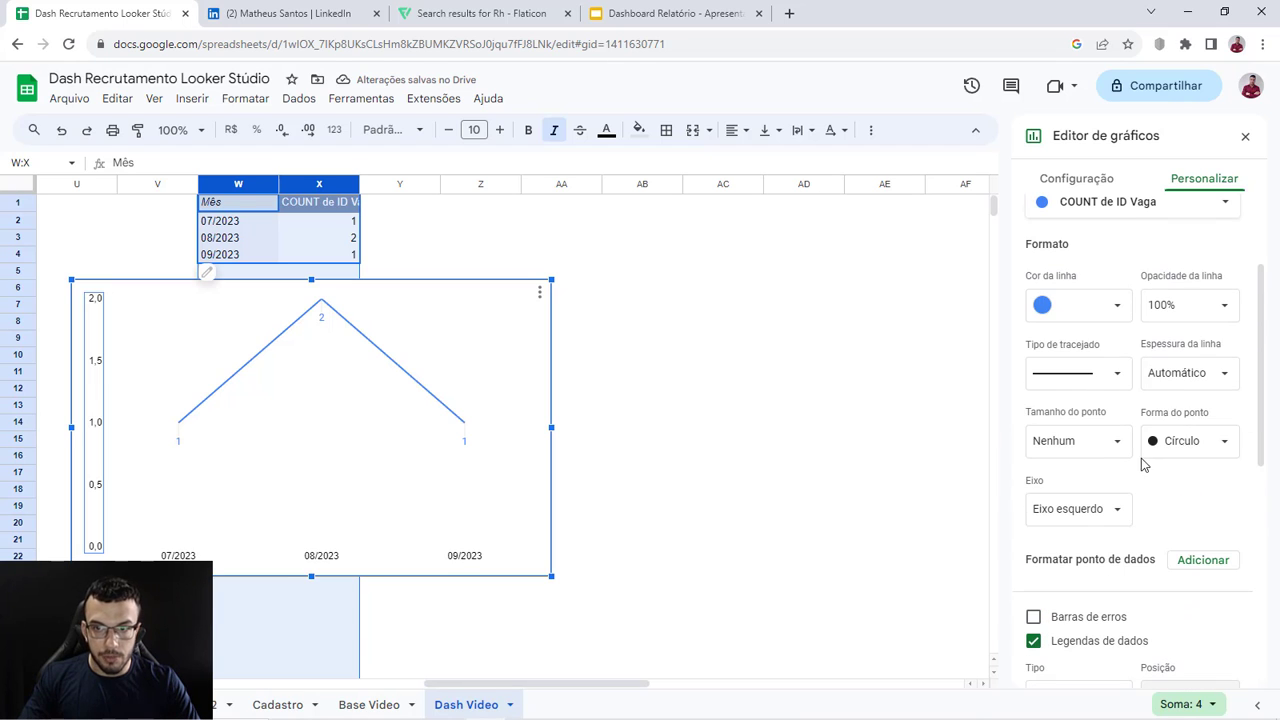
{"action": "left_click", "coordinate": [1106, 305]}
{"action": "left_click", "coordinate": [1096, 527]}
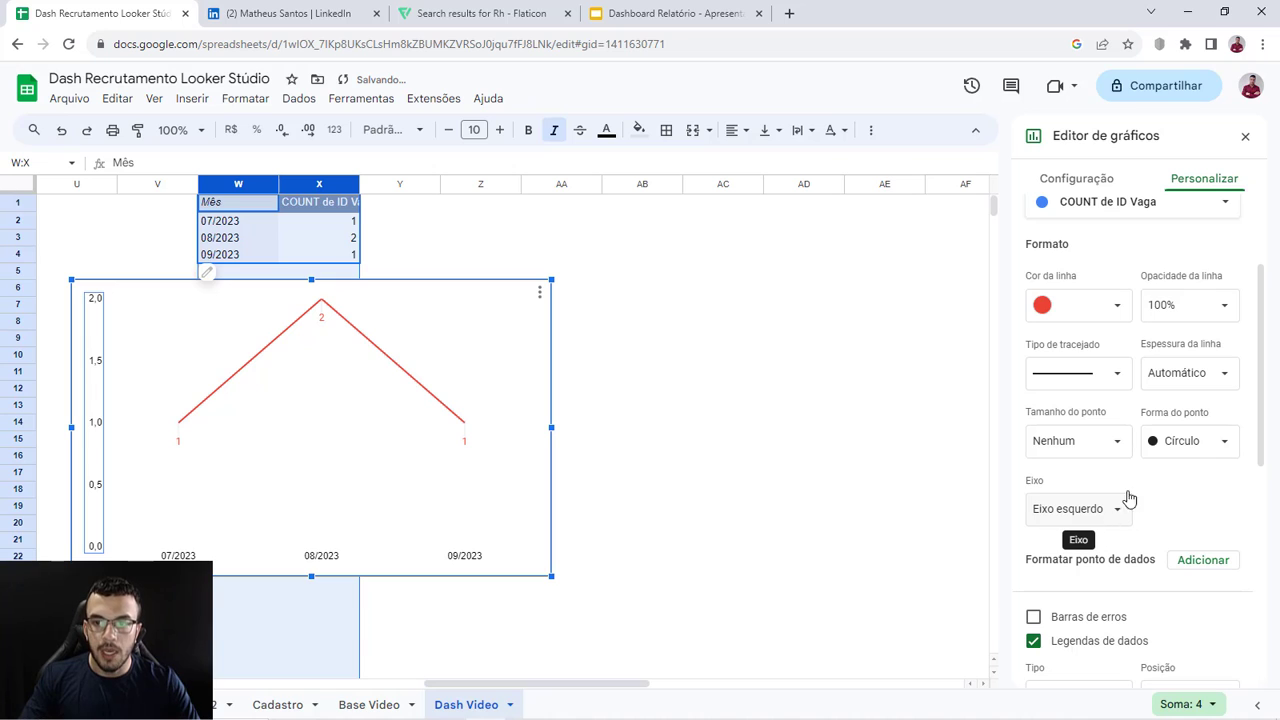
Step: Show the series' data points as circles with a point size of 5px
{"action": "left_click", "coordinate": [1185, 441]}
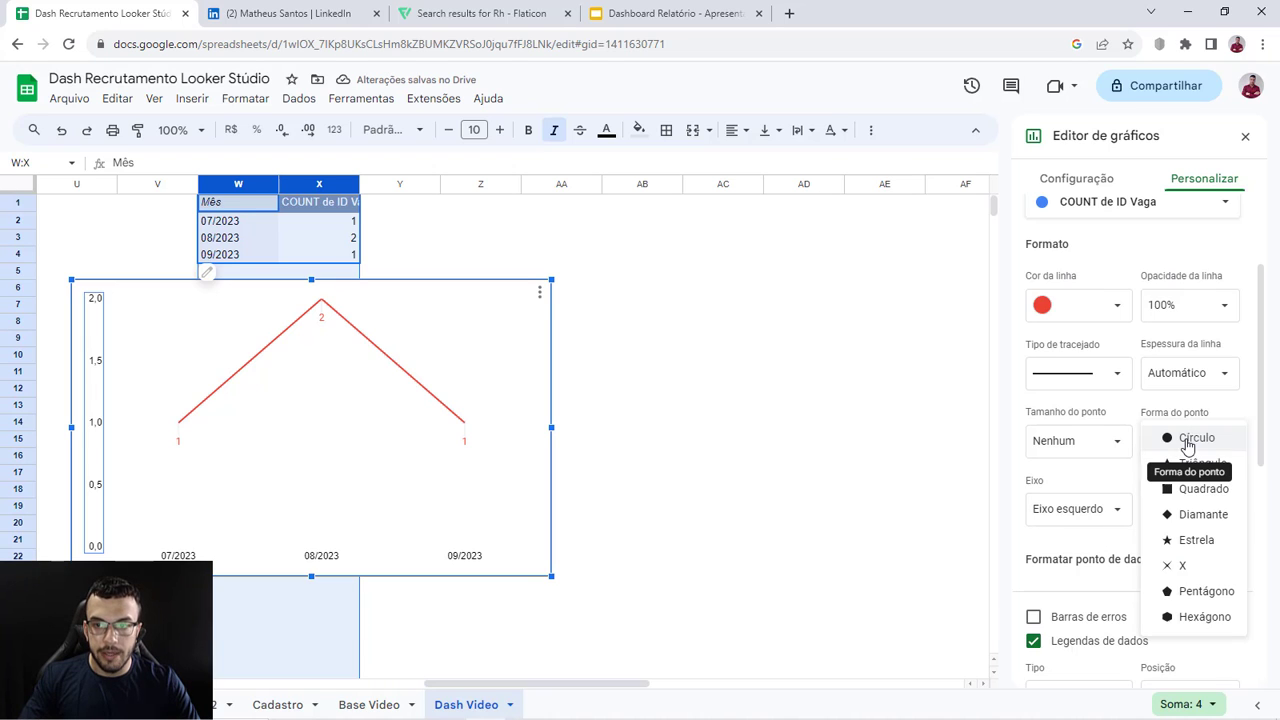
{"action": "left_click", "coordinate": [1131, 481]}
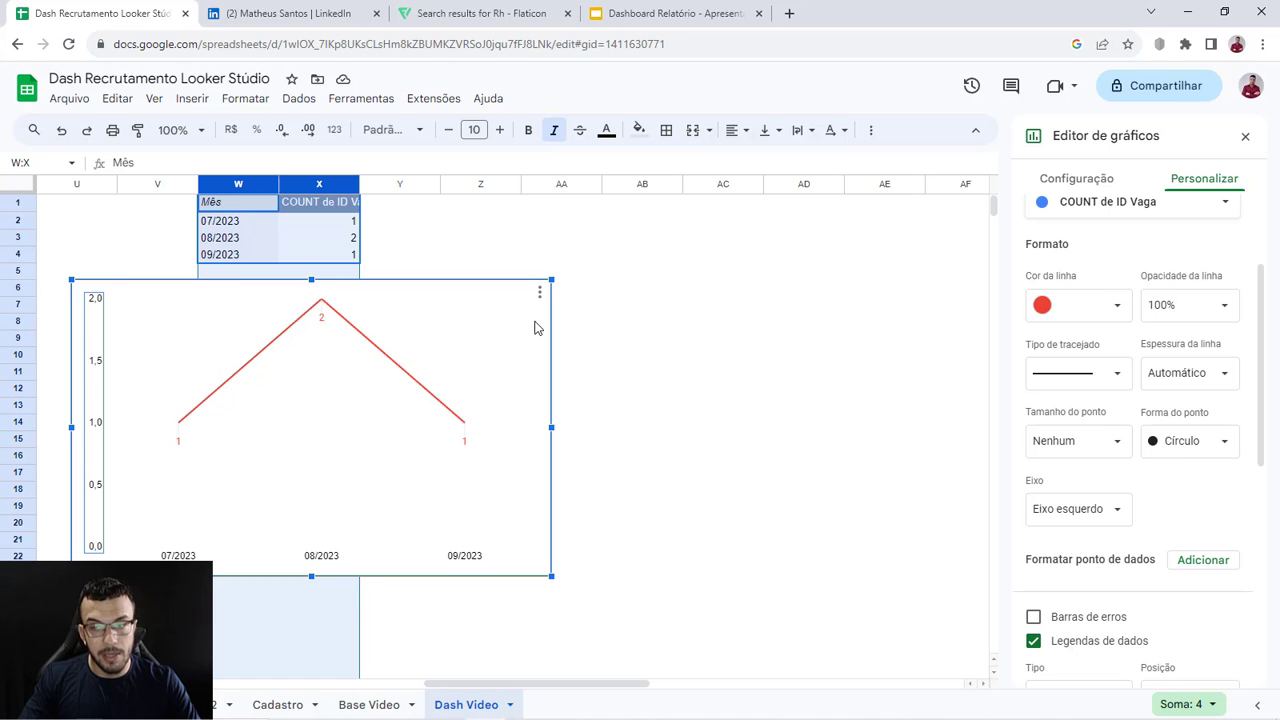
{"action": "left_click", "coordinate": [1197, 442]}
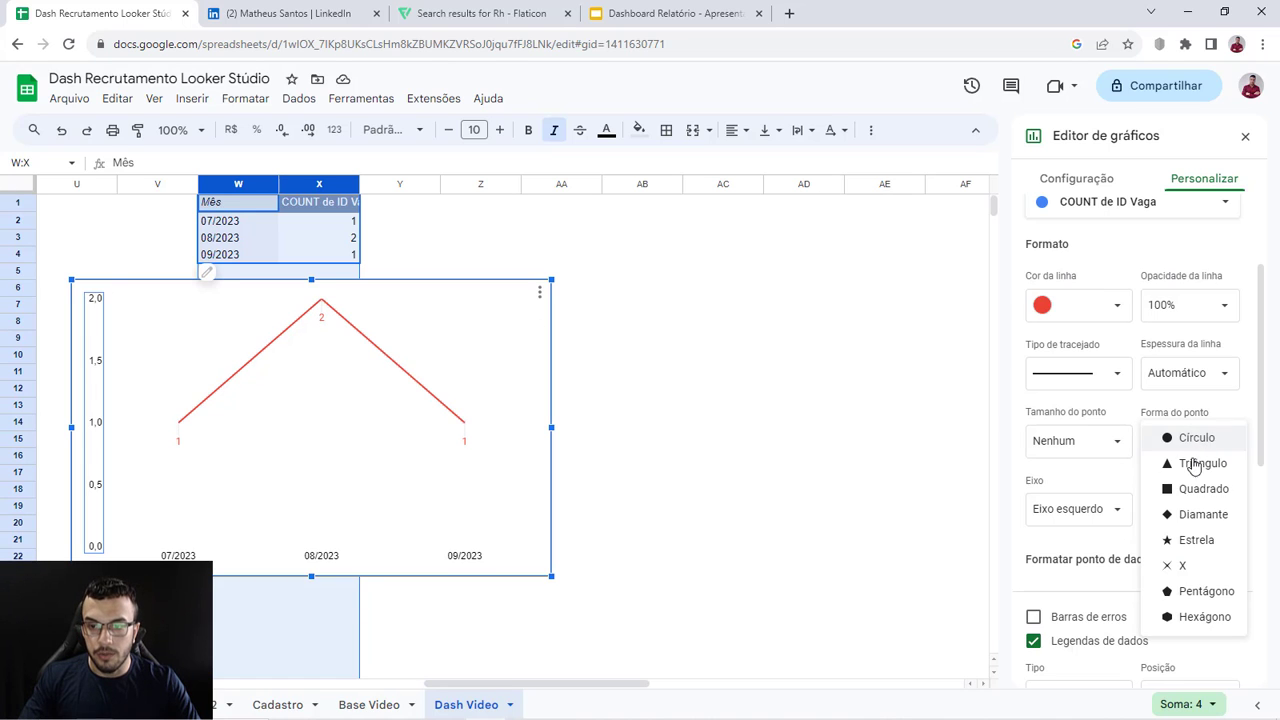
{"action": "left_click", "coordinate": [1122, 478]}
{"action": "left_click", "coordinate": [1104, 441]}
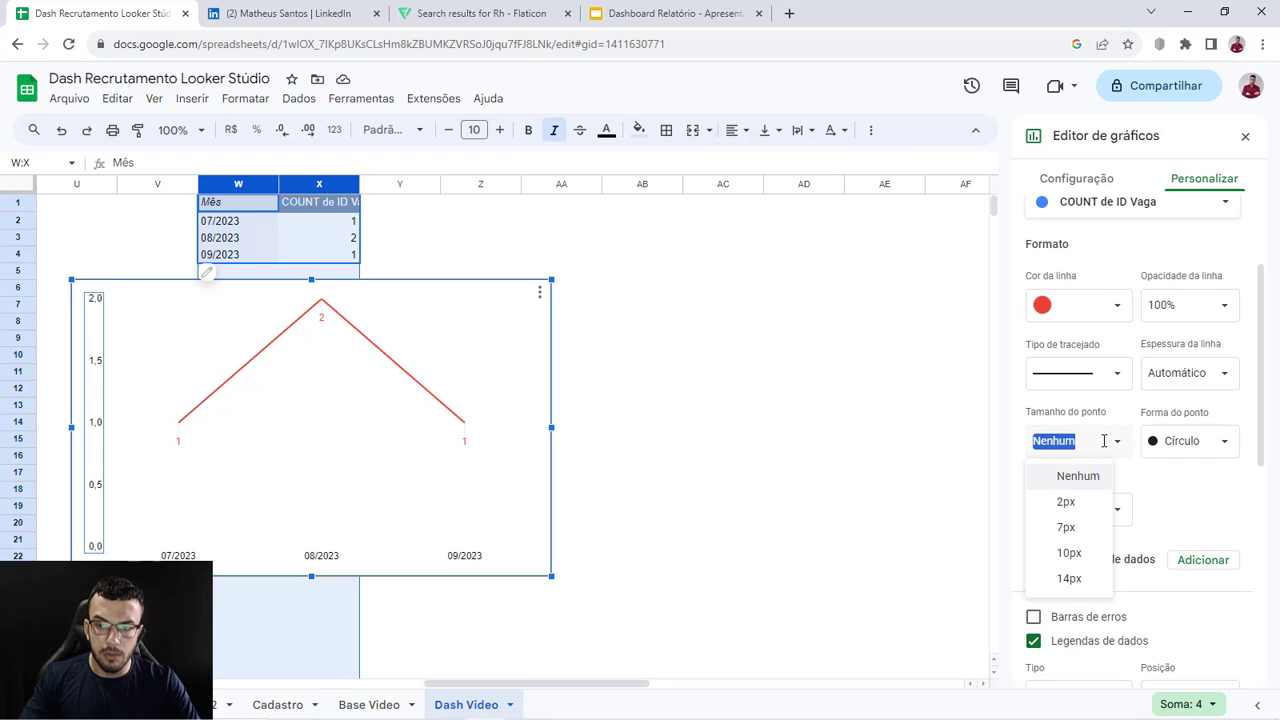
{"action": "left_click", "coordinate": [1075, 527]}
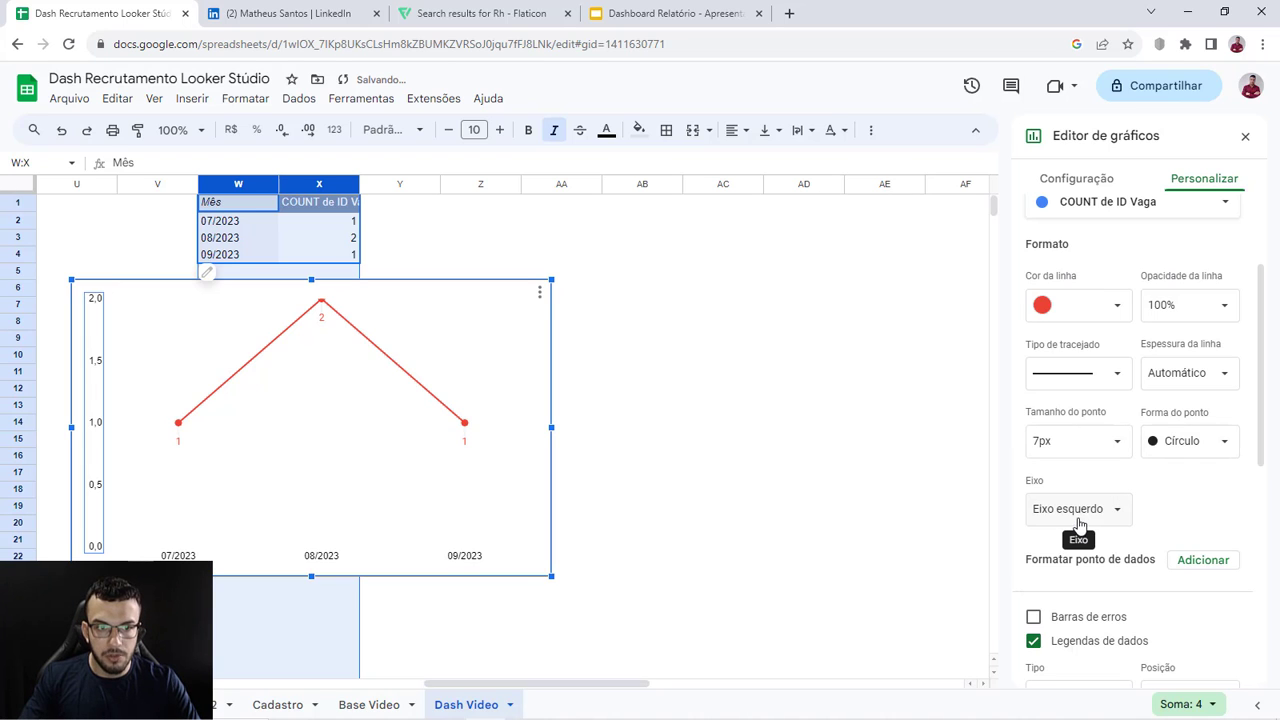
{"action": "left_click", "coordinate": [1092, 443]}
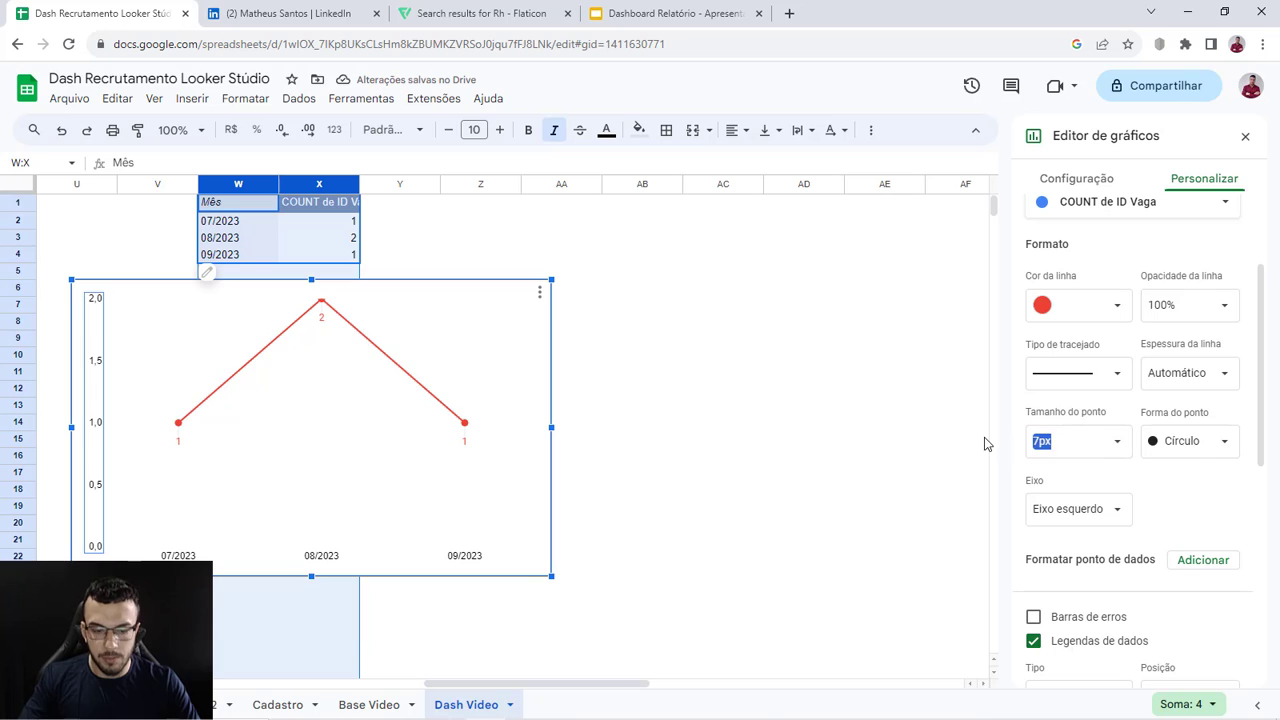
{"action": "type", "text": "5"}
{"action": "key", "text": "Return"}
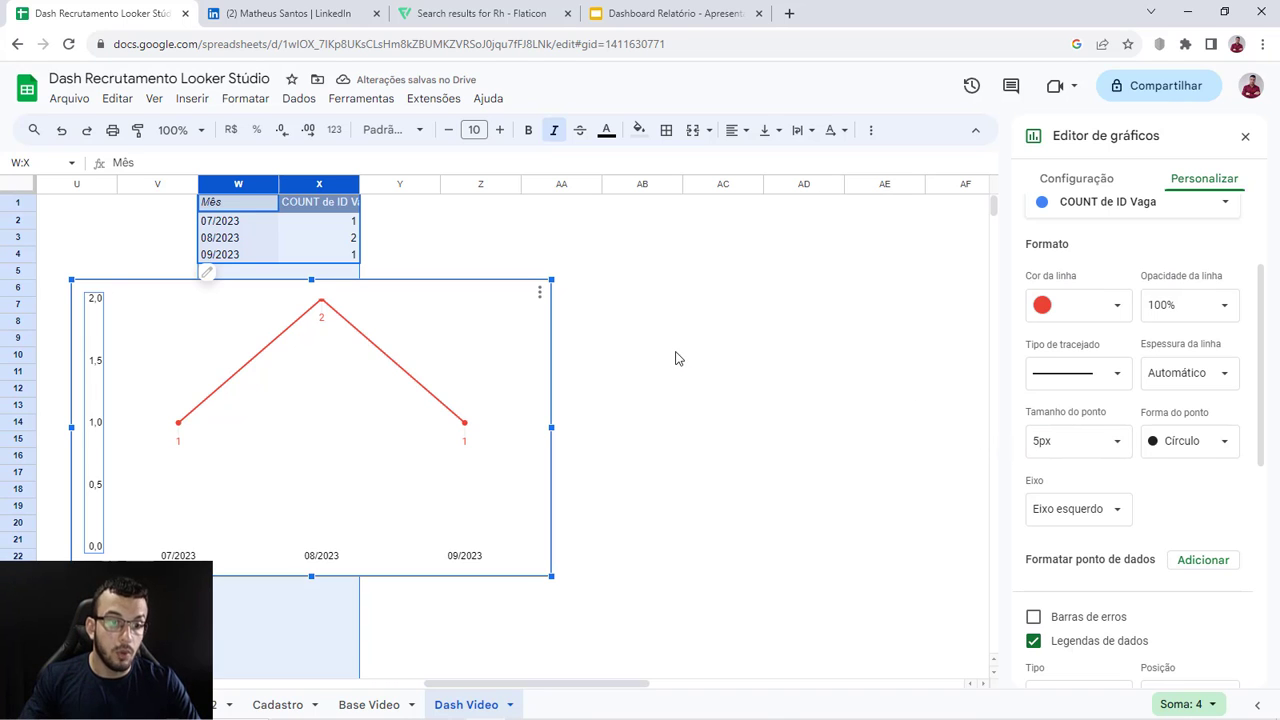
Step: Set the line chart's background color and border color to none
{"action": "left_click", "coordinate": [652, 296]}
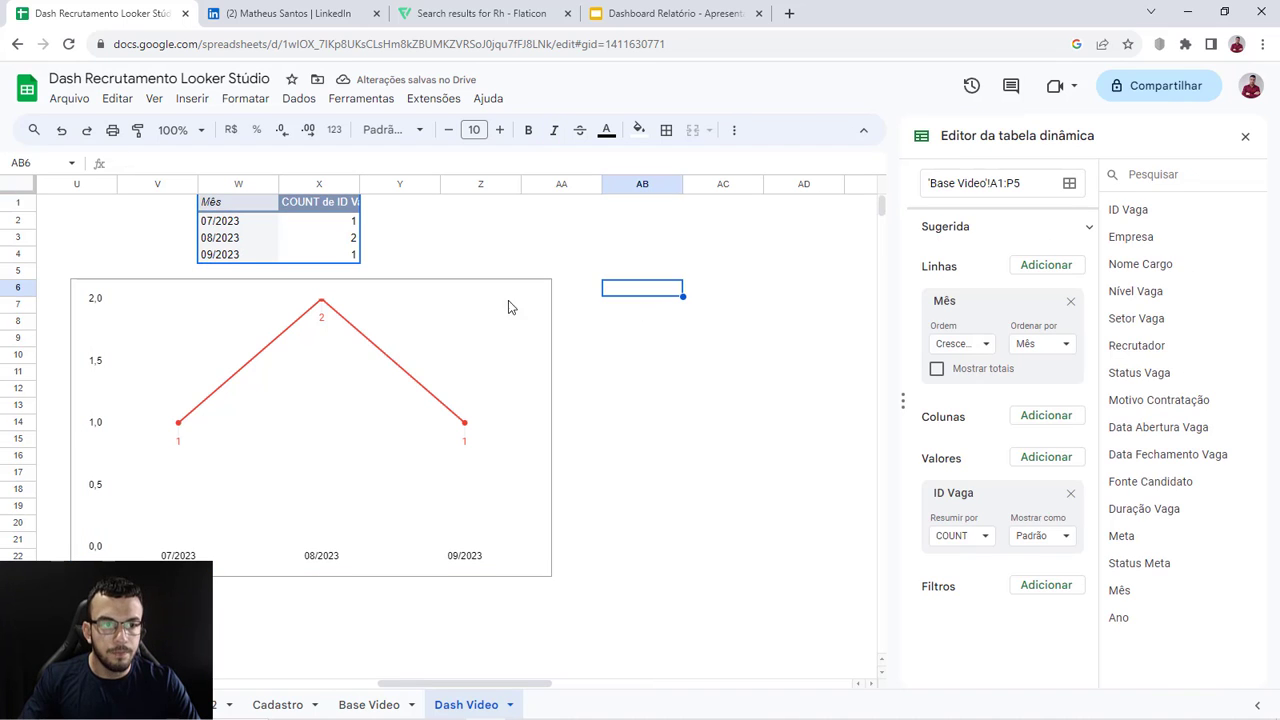
{"action": "left_click", "coordinate": [541, 296]}
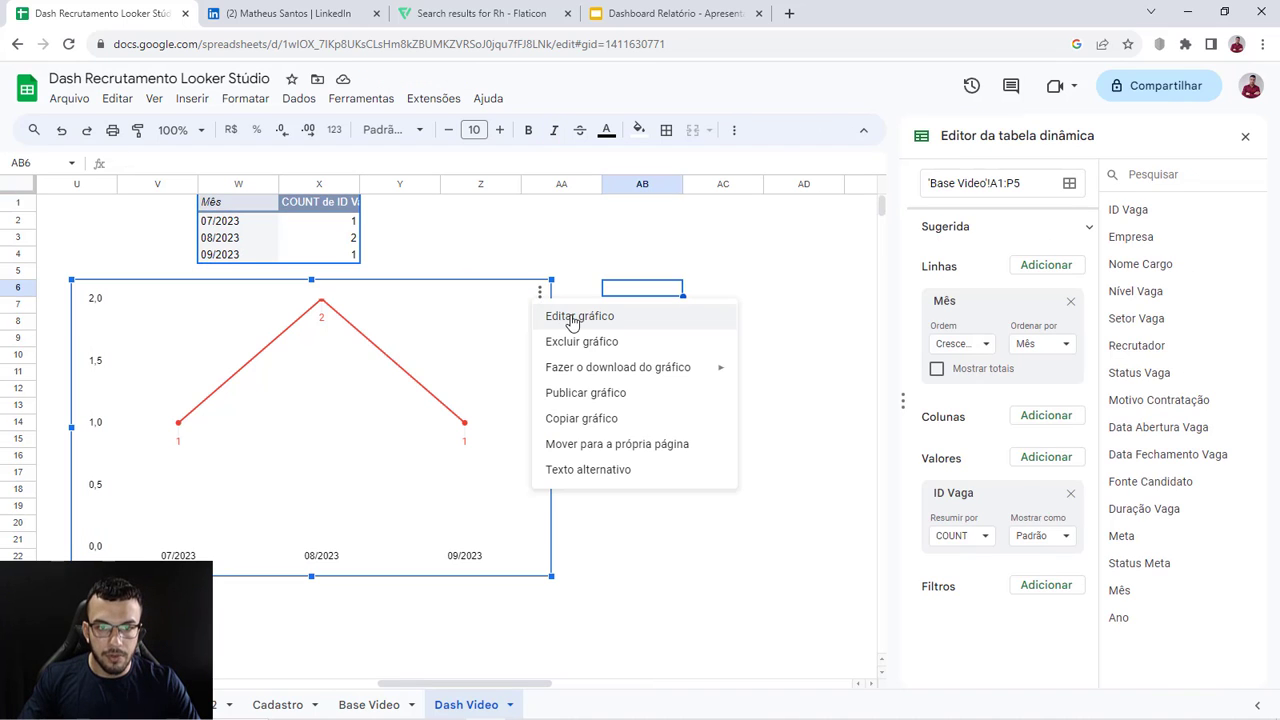
{"action": "left_click", "coordinate": [583, 316]}
{"action": "left_click", "coordinate": [1180, 185]}
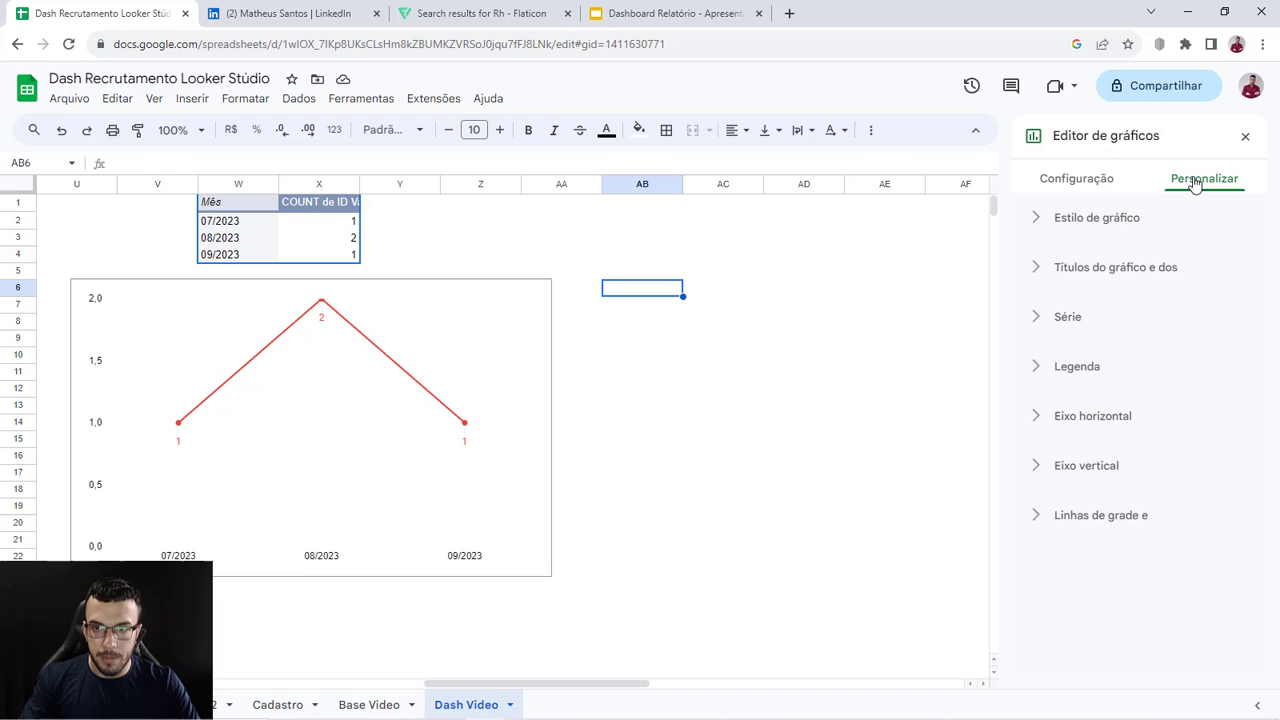
{"action": "left_click", "coordinate": [1103, 222]}
{"action": "left_click", "coordinate": [1066, 285]}
{"action": "left_click", "coordinate": [1085, 320]}
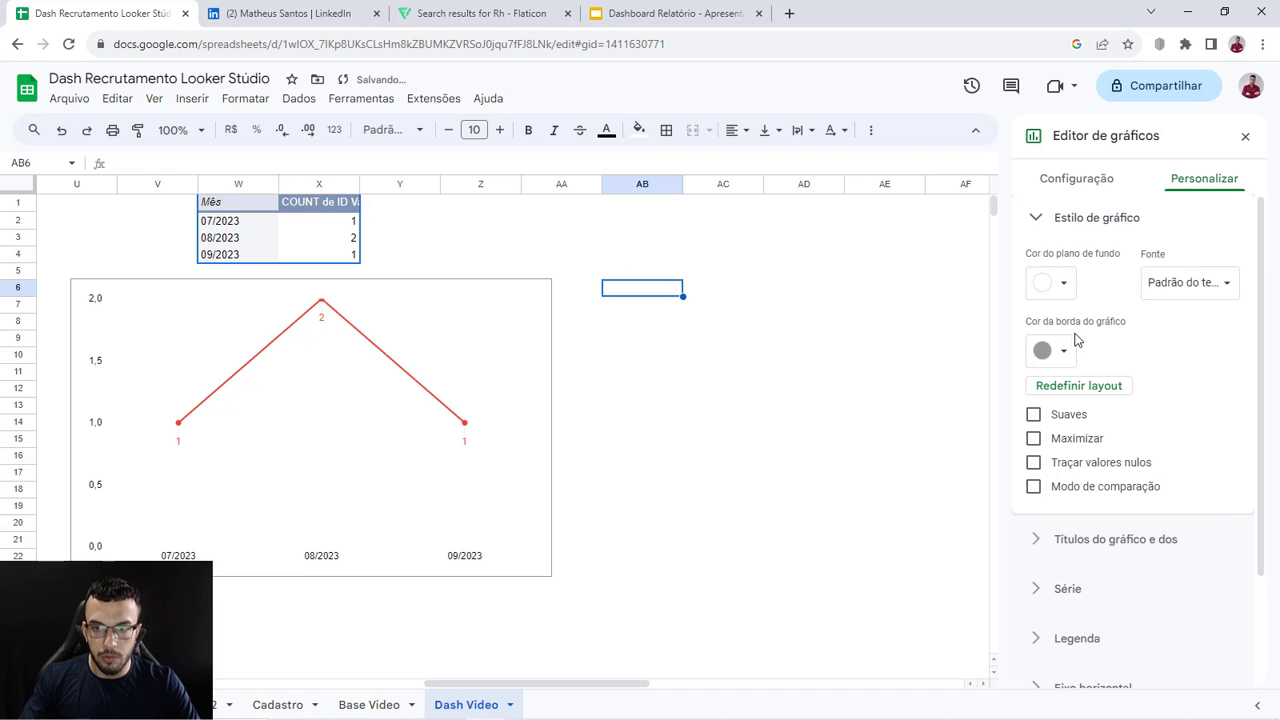
{"action": "left_click", "coordinate": [1063, 350]}
{"action": "left_click", "coordinate": [1075, 395]}
Step: Move the line chart onto the QTDE DE POSIÇÕES ABERTAS POR MÊS card and resize it to fit inside the card
{"action": "left_click", "coordinate": [337, 366]}
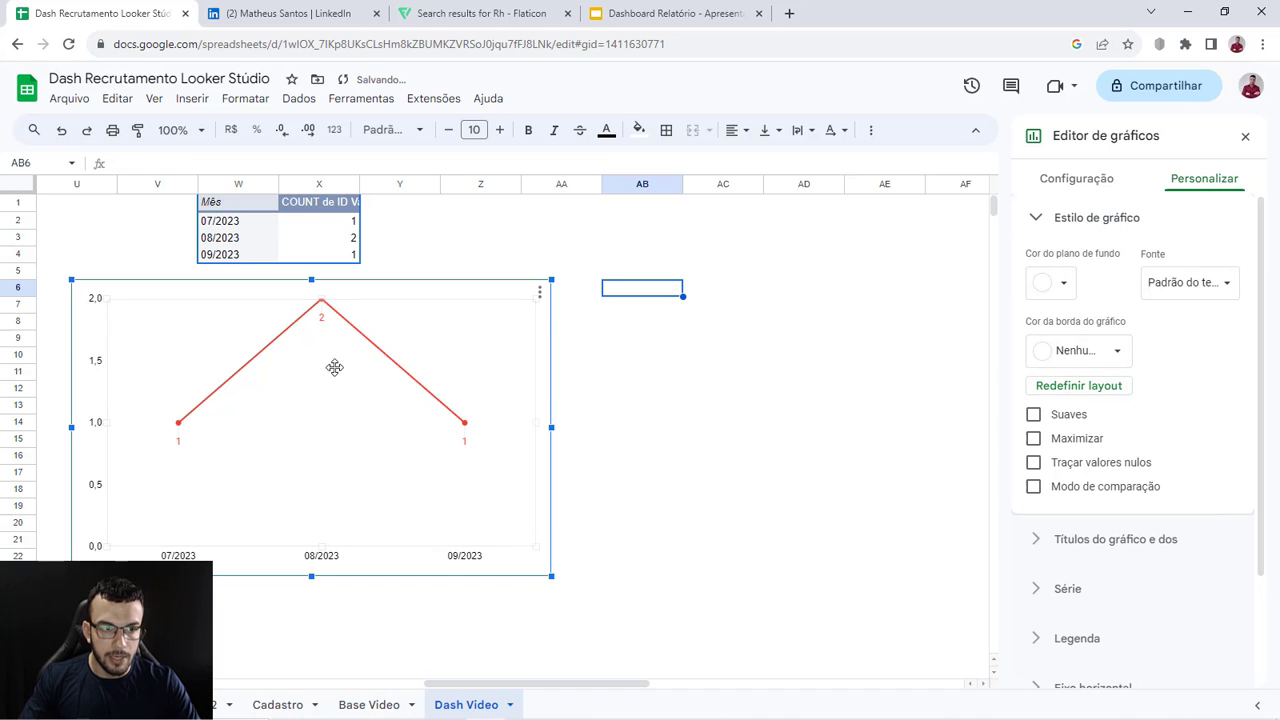
{"action": "left_click_drag", "start_coordinate": [449, 288], "coordinate": [398, 323]}
{"action": "left_click_drag", "start_coordinate": [557, 686], "coordinate": [434, 677]}
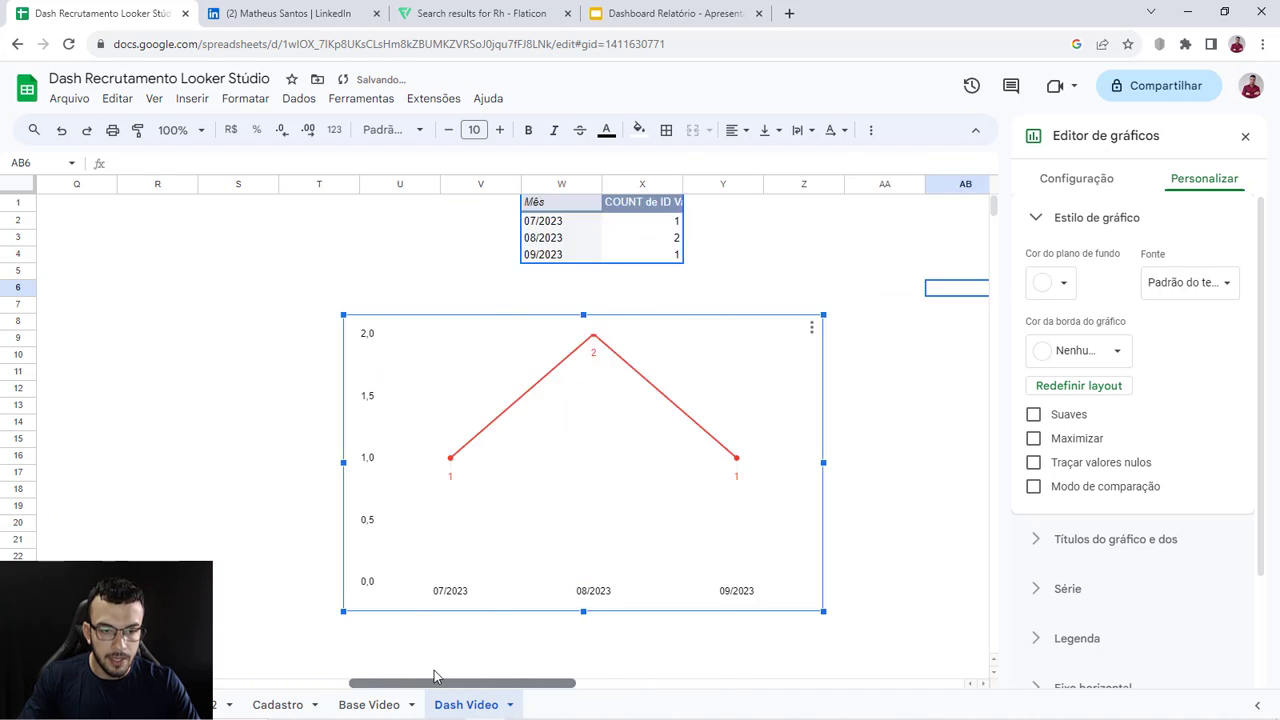
{"action": "left_click_drag", "start_coordinate": [726, 341], "coordinate": [143, 302]}
{"action": "left_click_drag", "start_coordinate": [424, 678], "coordinate": [246, 678]}
{"action": "left_click_drag", "start_coordinate": [884, 340], "coordinate": [184, 329]}
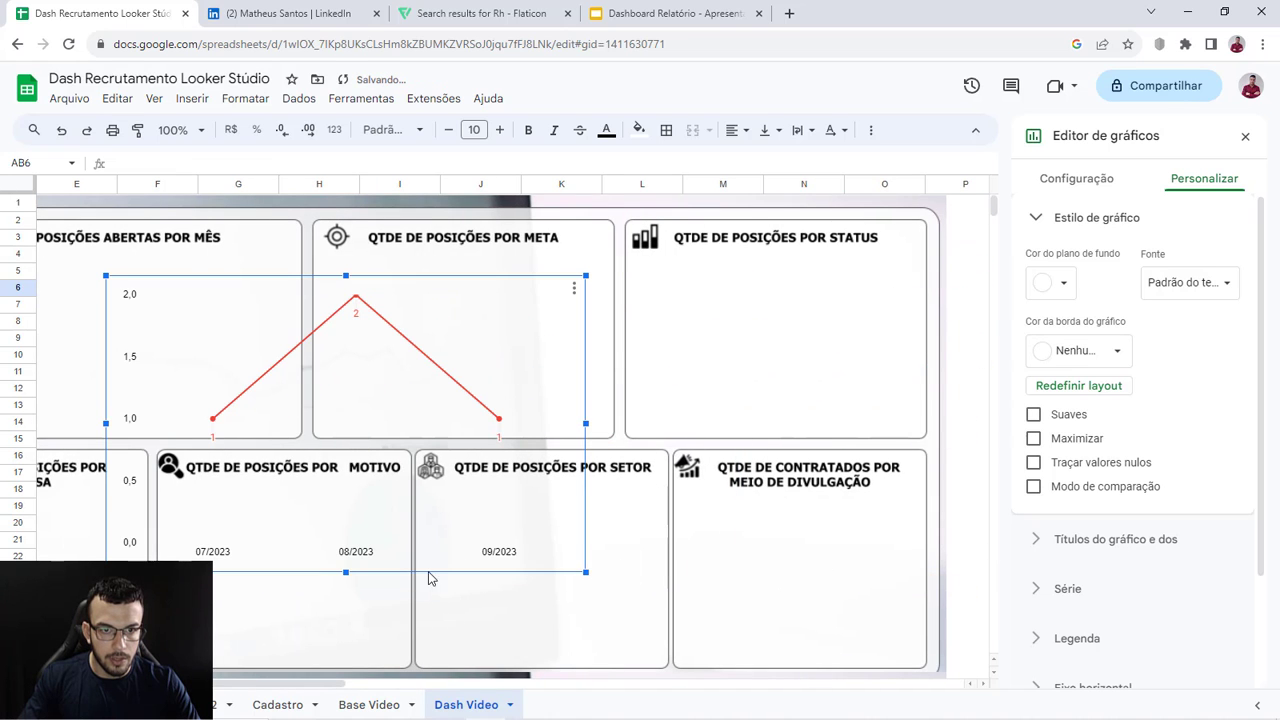
{"action": "left_click_drag", "start_coordinate": [342, 686], "coordinate": [240, 686]}
{"action": "left_click_drag", "start_coordinate": [577, 320], "coordinate": [357, 297]}
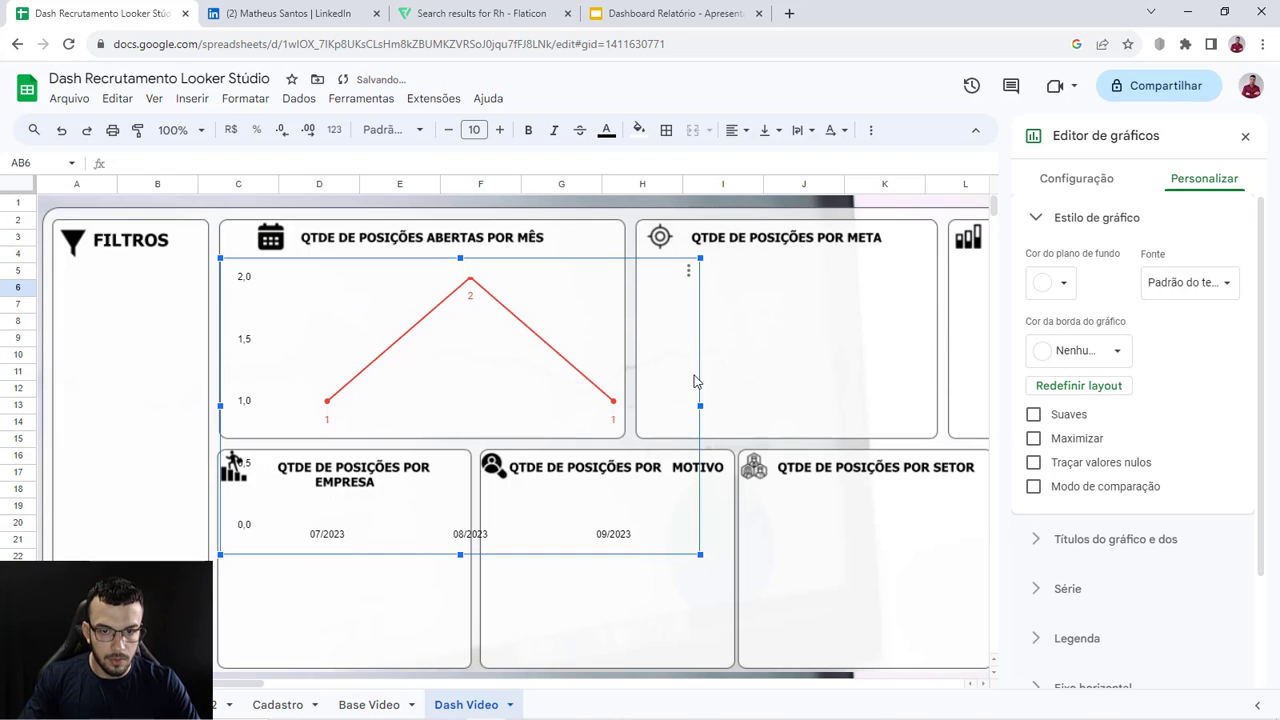
{"action": "left_click_drag", "start_coordinate": [702, 404], "coordinate": [626, 404]}
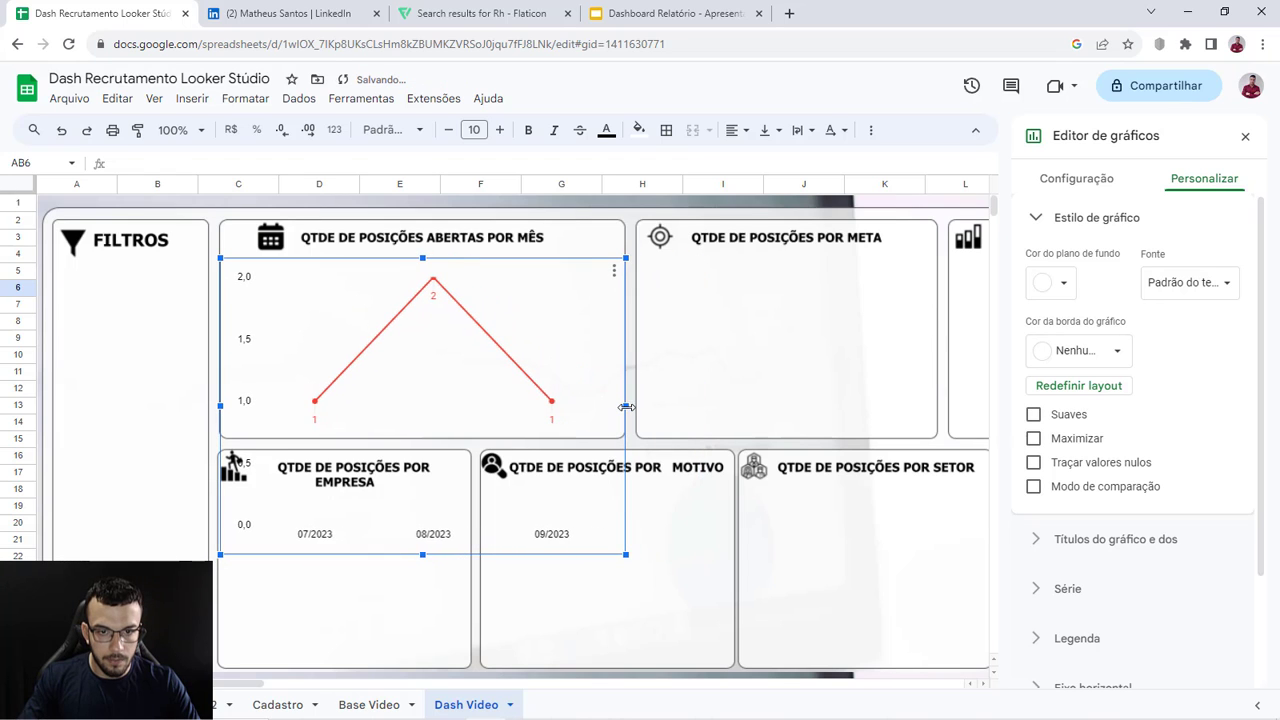
{"action": "left_click_drag", "start_coordinate": [421, 557], "coordinate": [440, 442]}
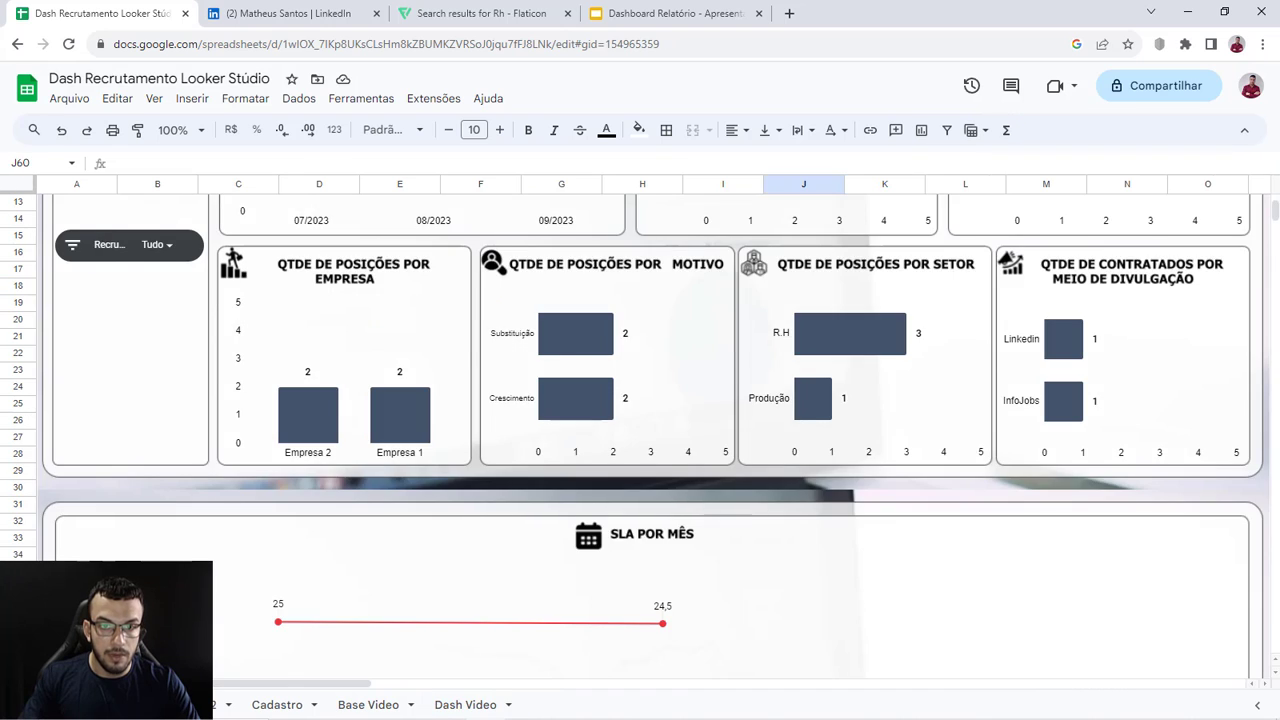
Step: Return to the Dash Video sheet, copy the pivot table in W1:X4 and paste it at Z1
{"action": "scroll", "coordinate": [512, 598], "scroll_direction": "up", "scroll_amount": 3}
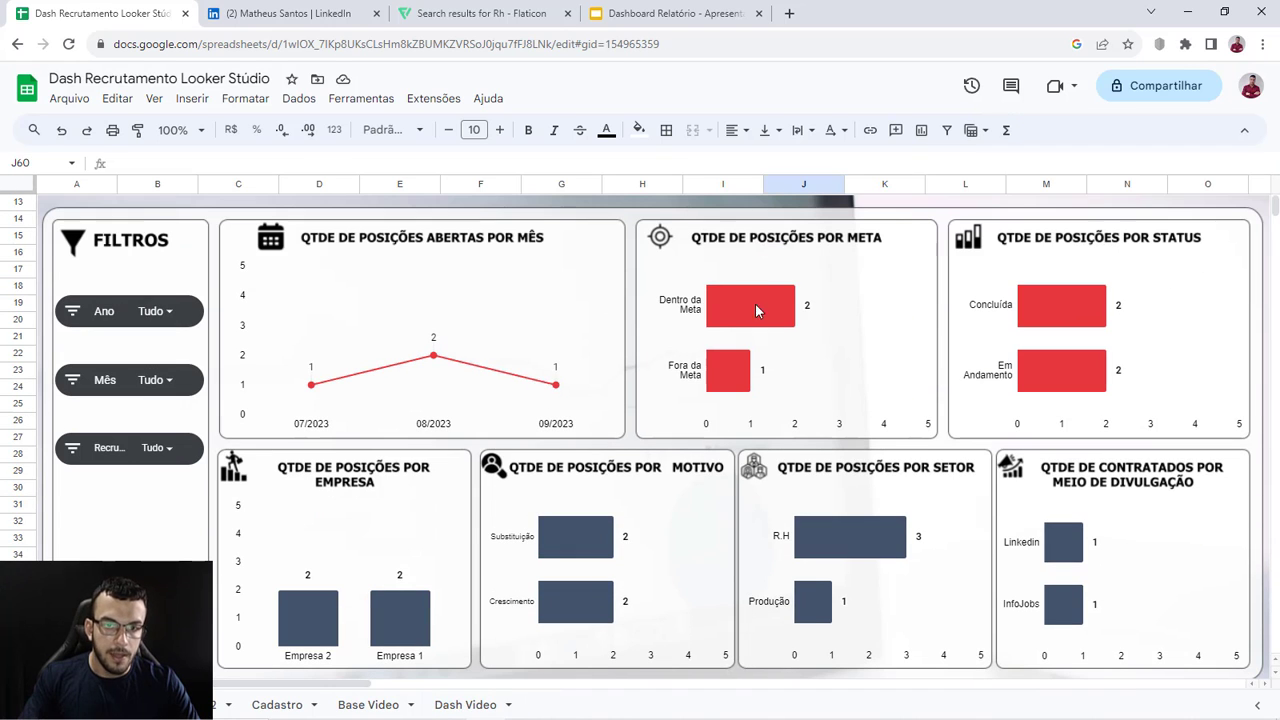
{"action": "left_click", "coordinate": [458, 704]}
{"action": "left_click_drag", "start_coordinate": [191, 684], "coordinate": [565, 668]}
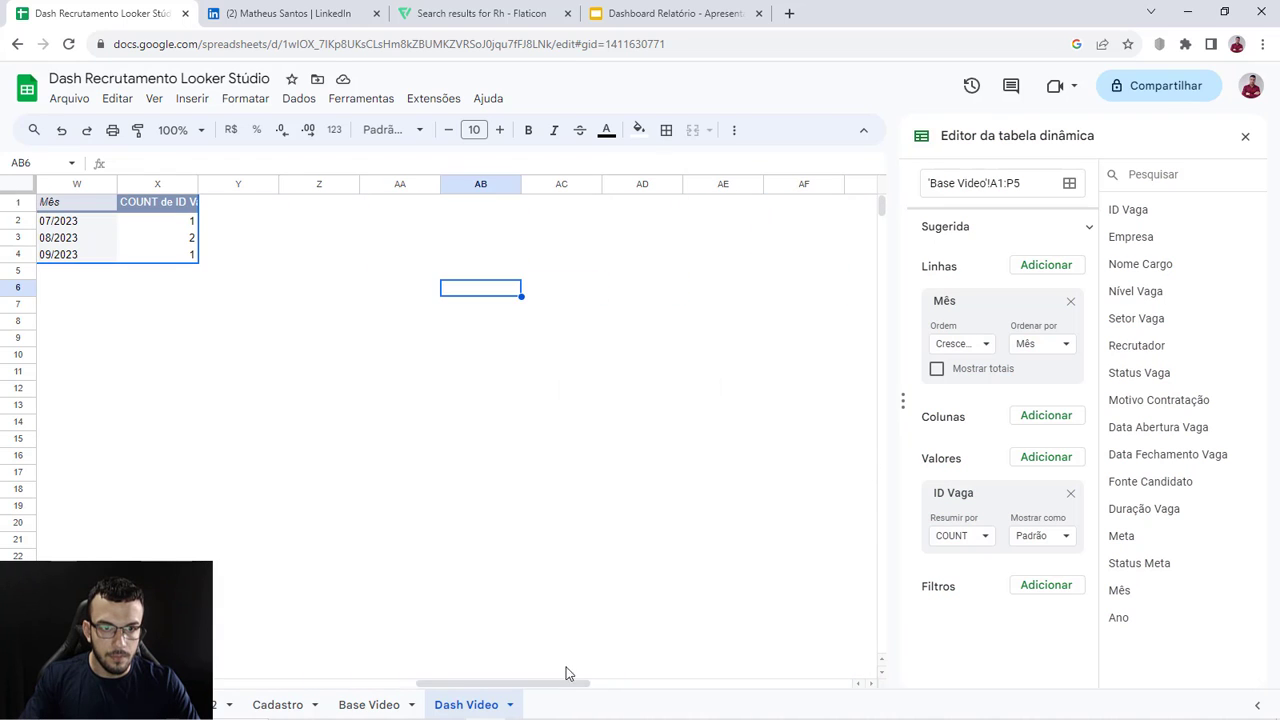
{"action": "left_click", "coordinate": [467, 491]}
{"action": "left_click", "coordinate": [451, 677]}
{"action": "left_click_drag", "start_coordinate": [451, 682], "coordinate": [386, 682]}
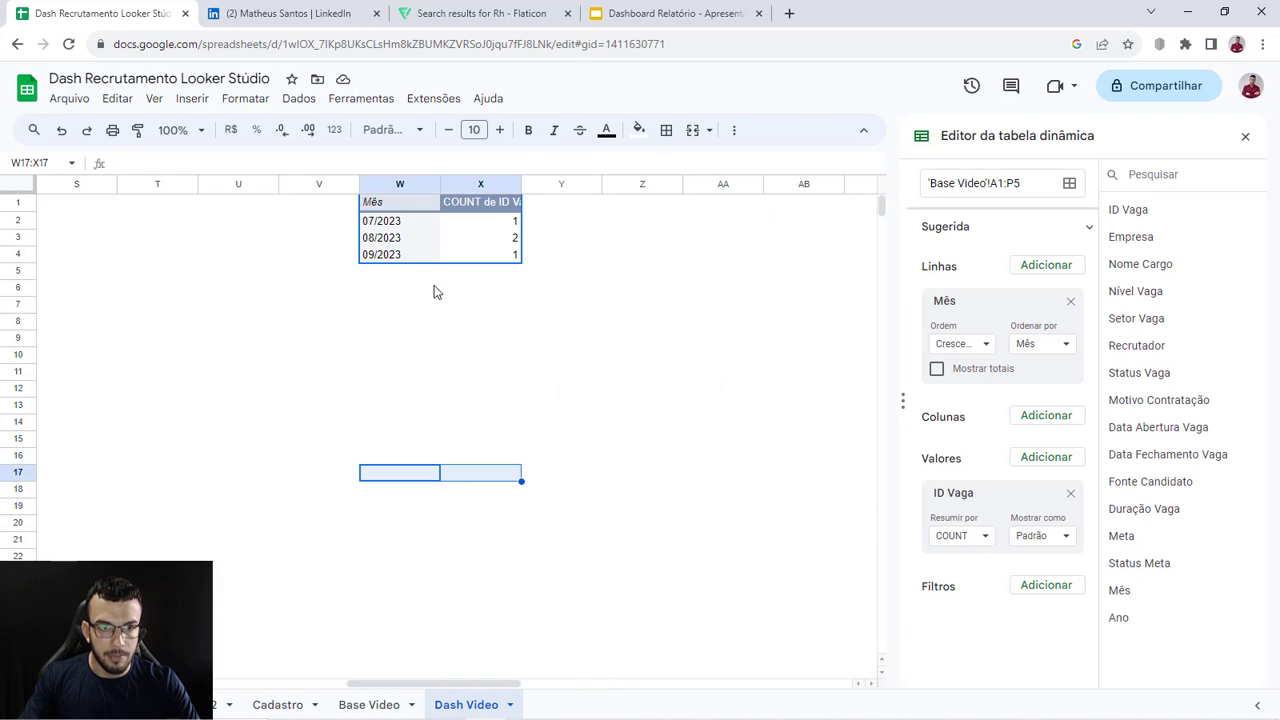
{"action": "left_click_drag", "start_coordinate": [400, 202], "coordinate": [497, 255]}
{"action": "key", "text": "ctrl+c"}
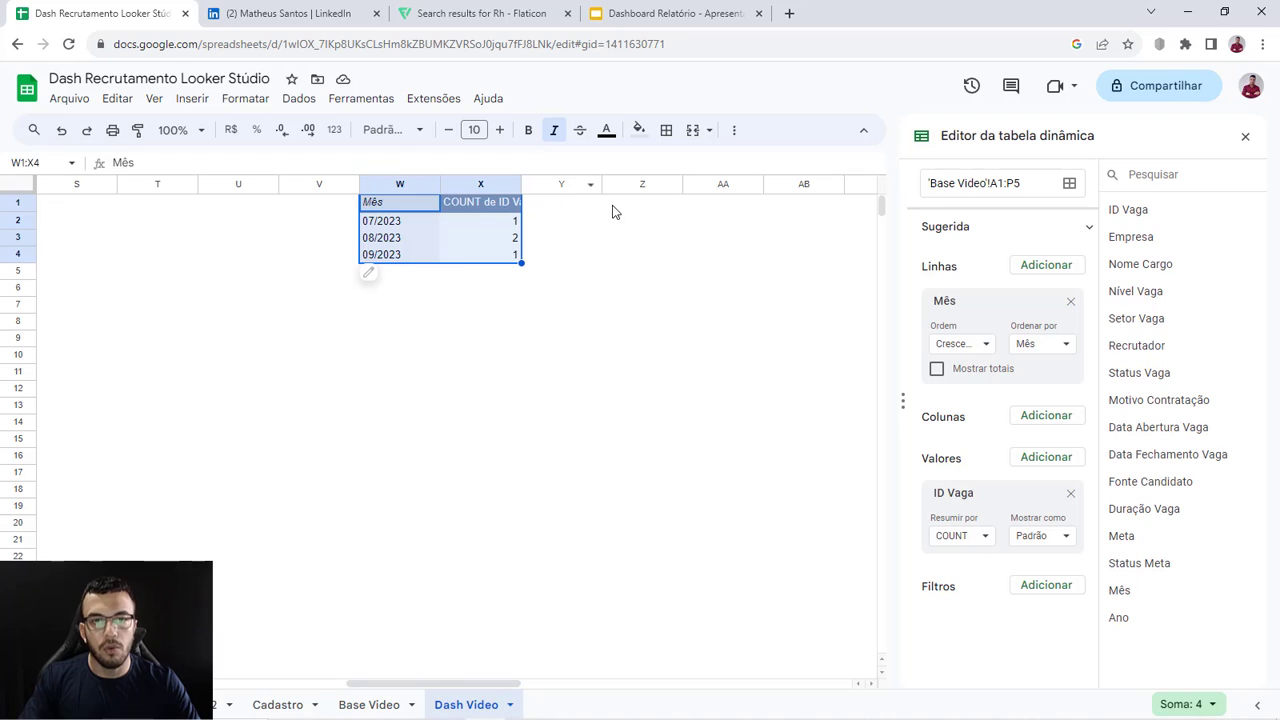
{"action": "left_click", "coordinate": [615, 205]}
{"action": "key", "text": "ctrl+v"}
Step: Open the pasted pivot table in columns Z and AA for editing
{"action": "left_click", "coordinate": [678, 357]}
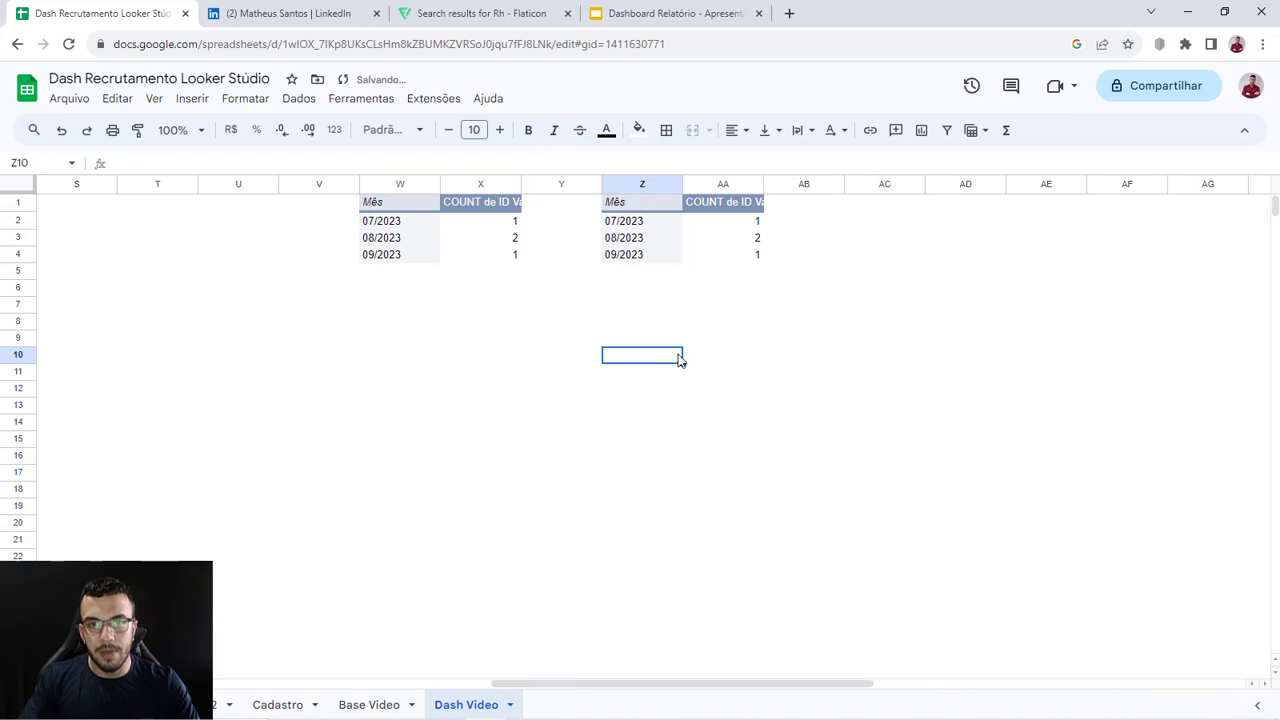
{"action": "left_click", "coordinate": [660, 237]}
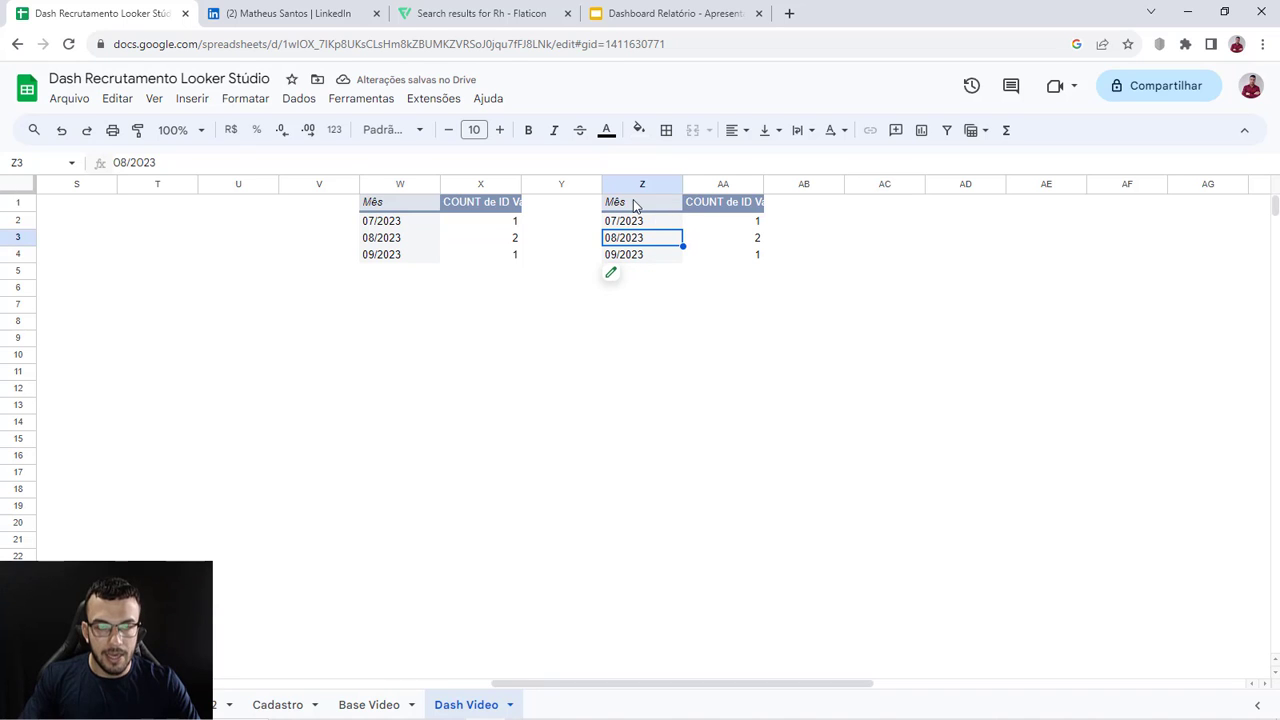
{"action": "left_click", "coordinate": [640, 278]}
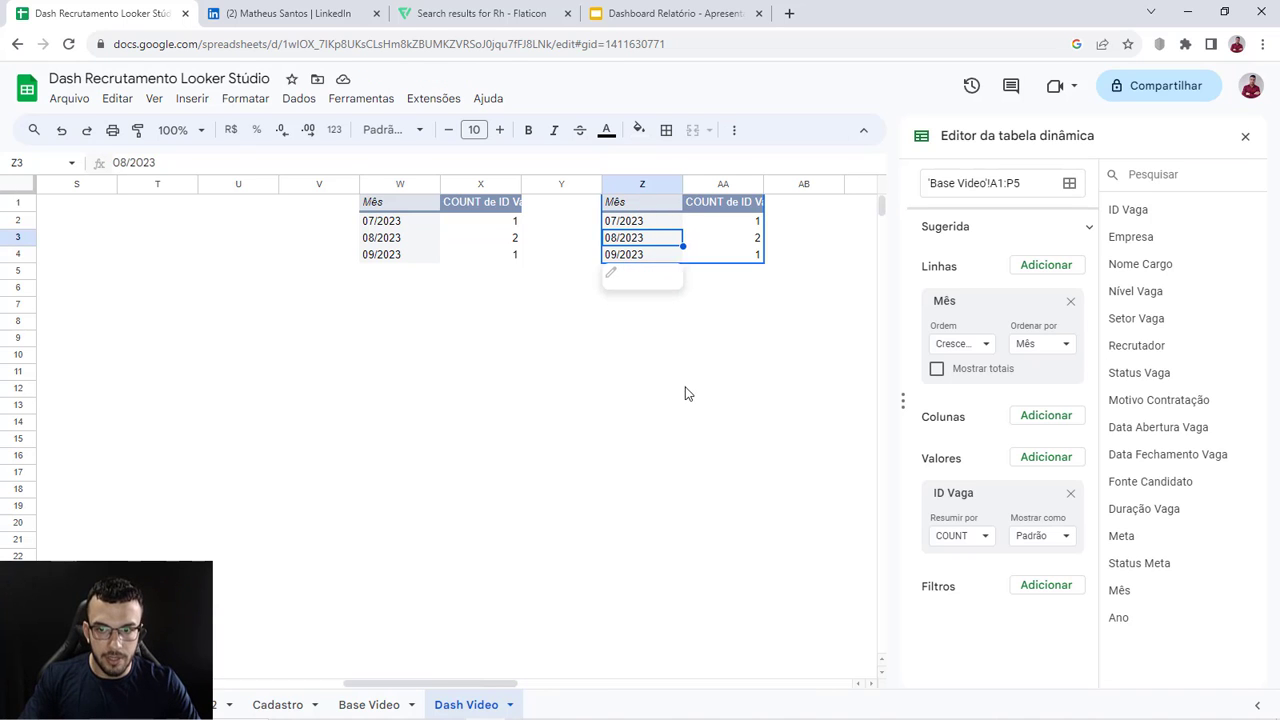
Step: Replace Mês and ID Vaga in the pivot table at Z1 with Status Meta as both the row and the COUNTA value, without totals
{"action": "left_click", "coordinate": [1068, 302]}
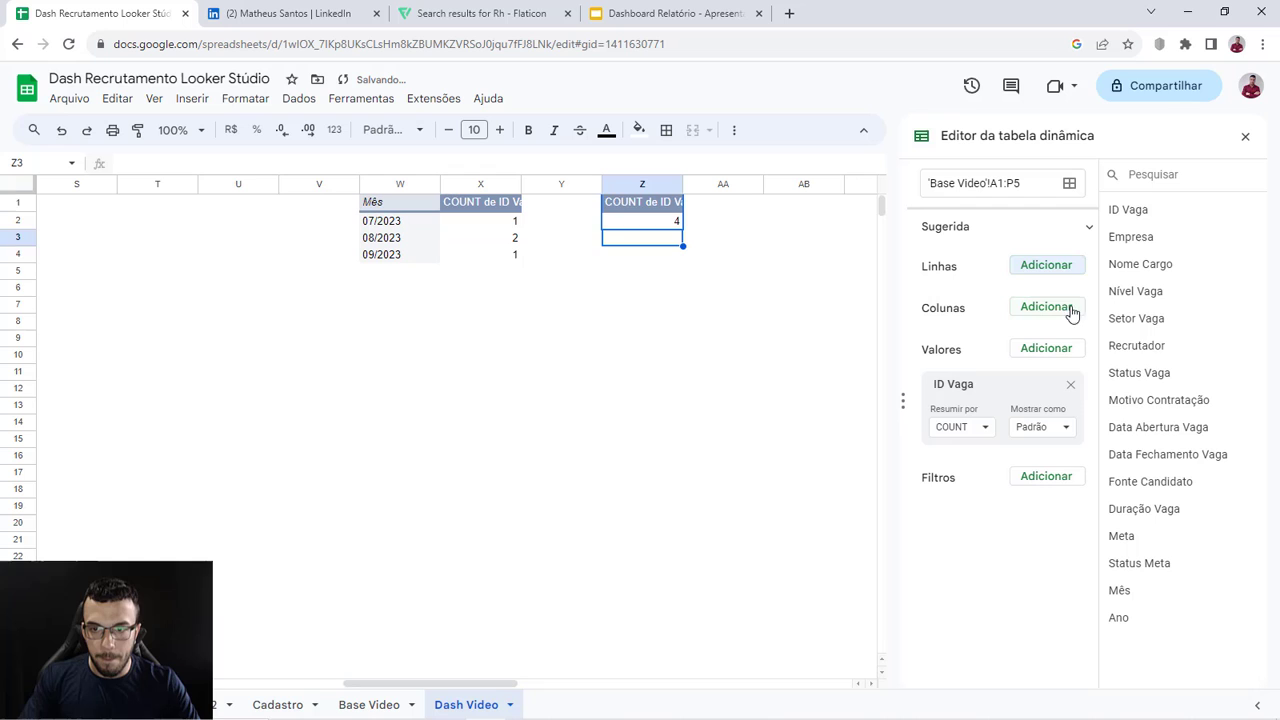
{"action": "left_click", "coordinate": [1071, 385]}
{"action": "left_click_drag", "start_coordinate": [1170, 563], "coordinate": [978, 265]}
{"action": "left_click_drag", "start_coordinate": [1157, 563], "coordinate": [988, 481]}
{"action": "left_click", "coordinate": [937, 370]}
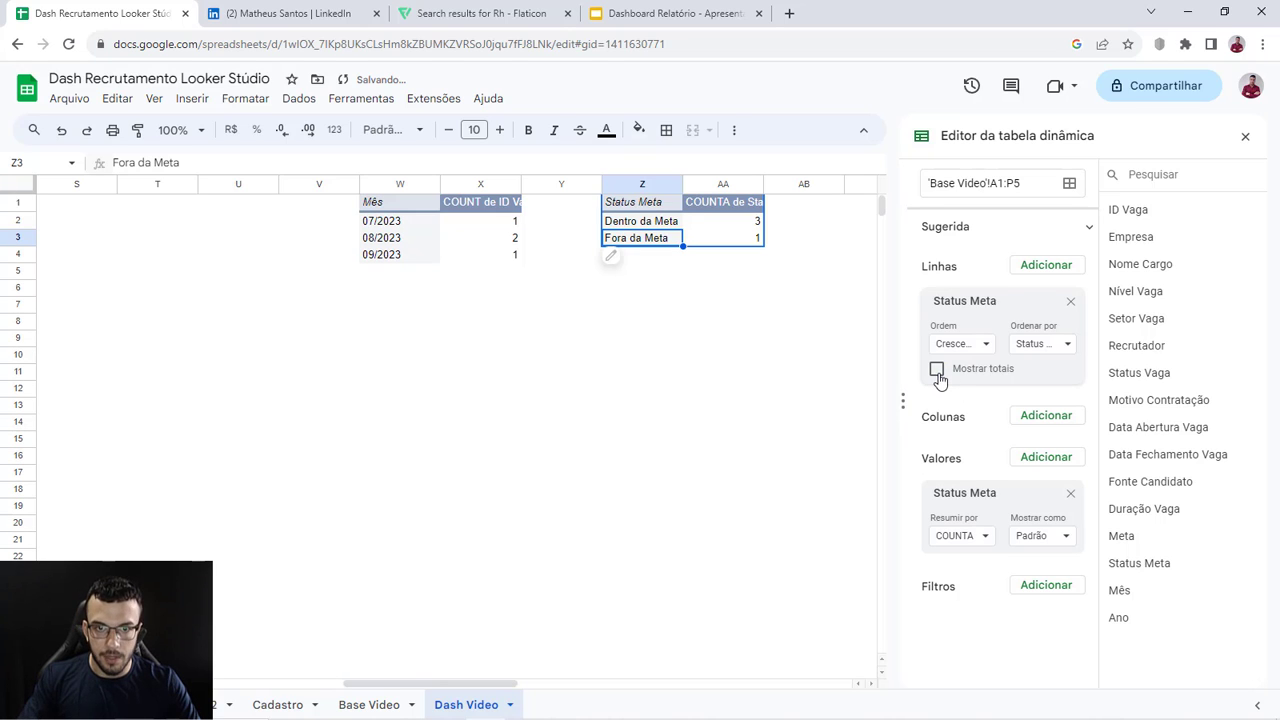
Step: Insert a chart from columns Z and AA and set its type to a bar chart (Gráfico de barras)
{"action": "left_click_drag", "start_coordinate": [646, 183], "coordinate": [732, 177]}
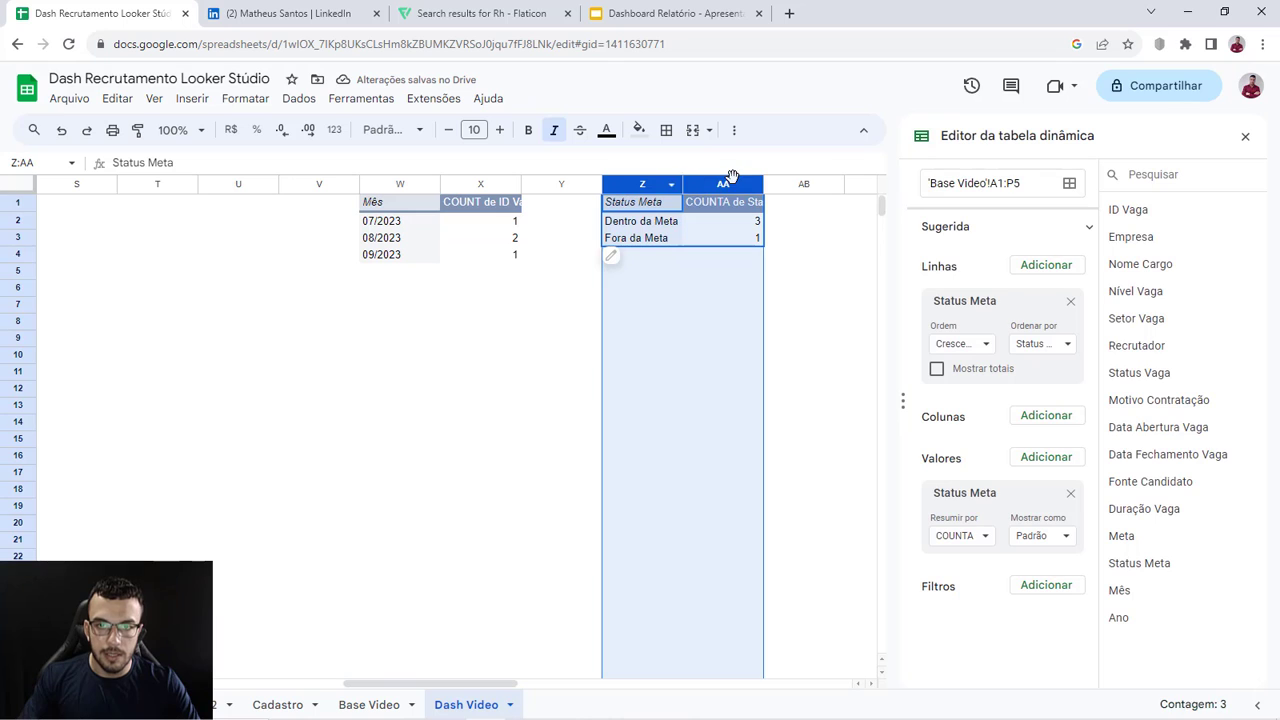
{"action": "left_click", "coordinate": [192, 98]}
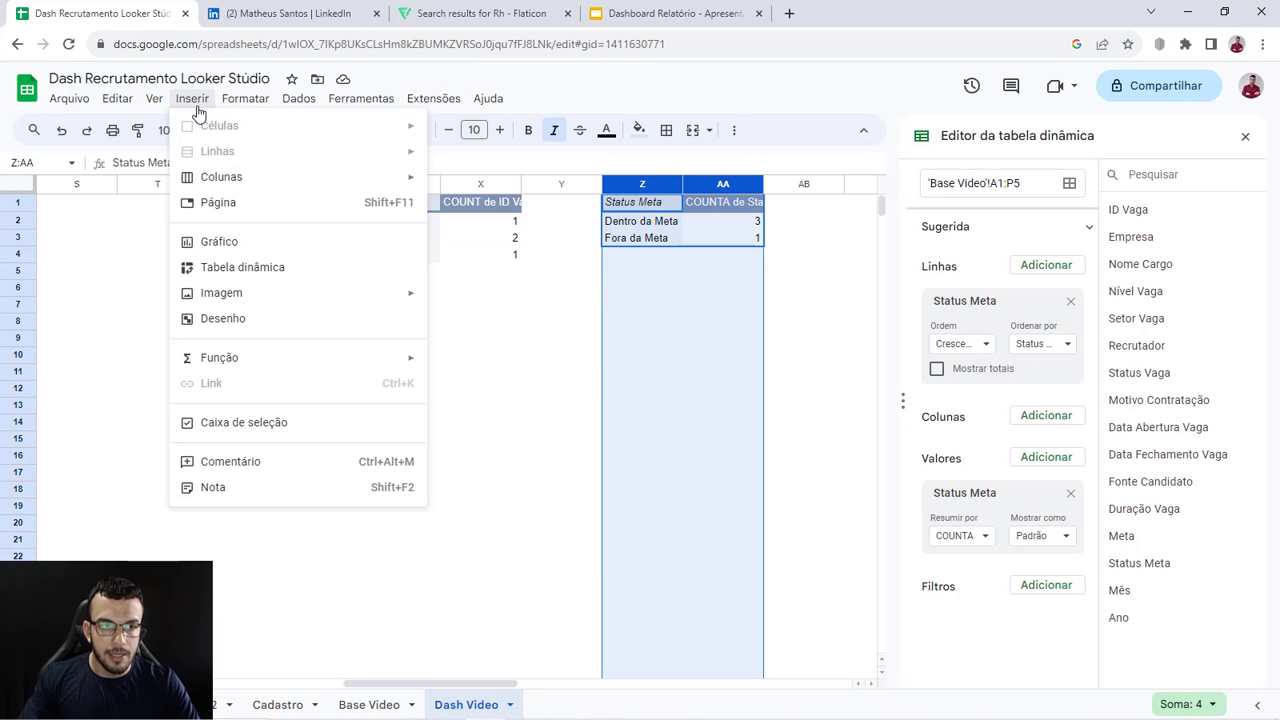
{"action": "left_click", "coordinate": [220, 242]}
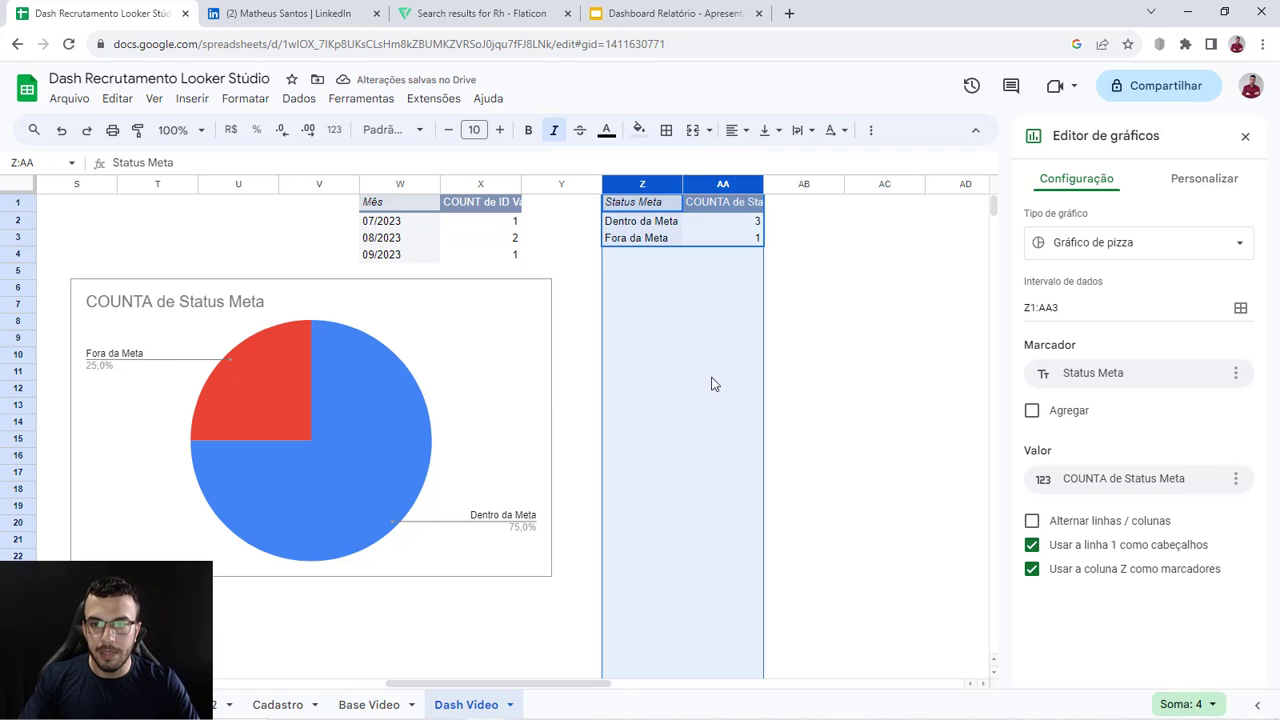
{"action": "left_click", "coordinate": [1080, 252]}
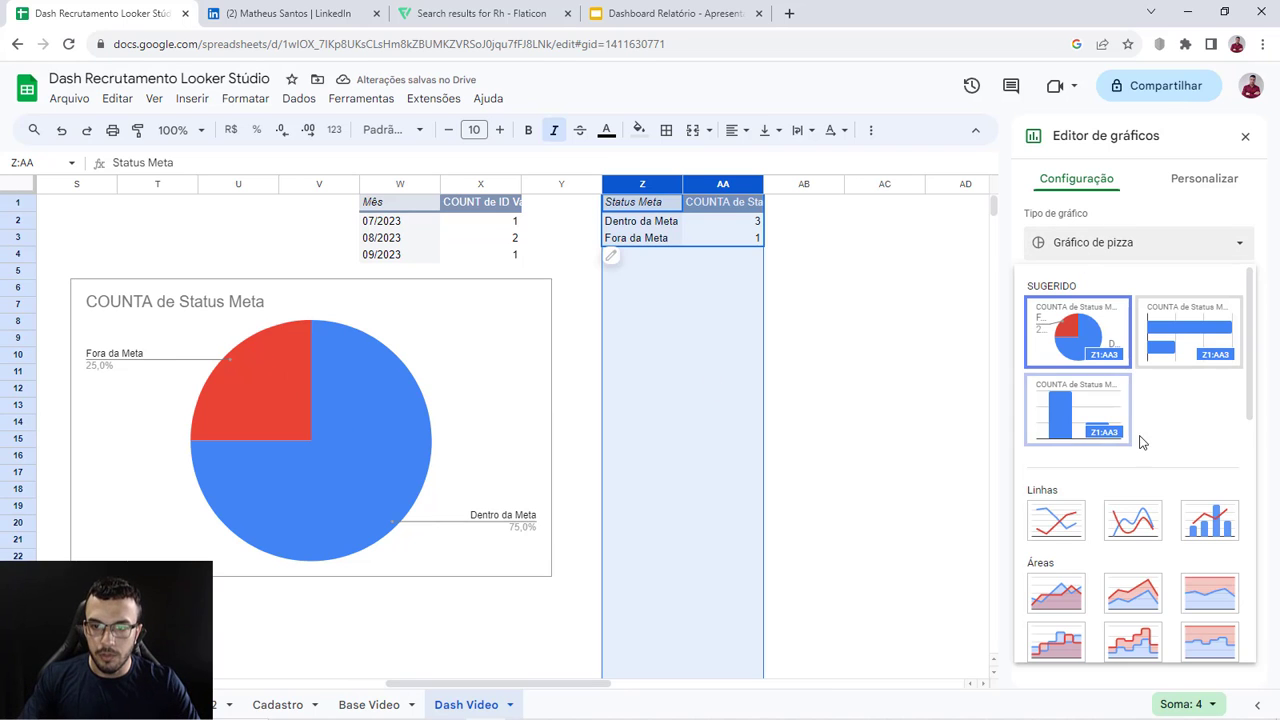
{"action": "left_click", "coordinate": [1199, 352]}
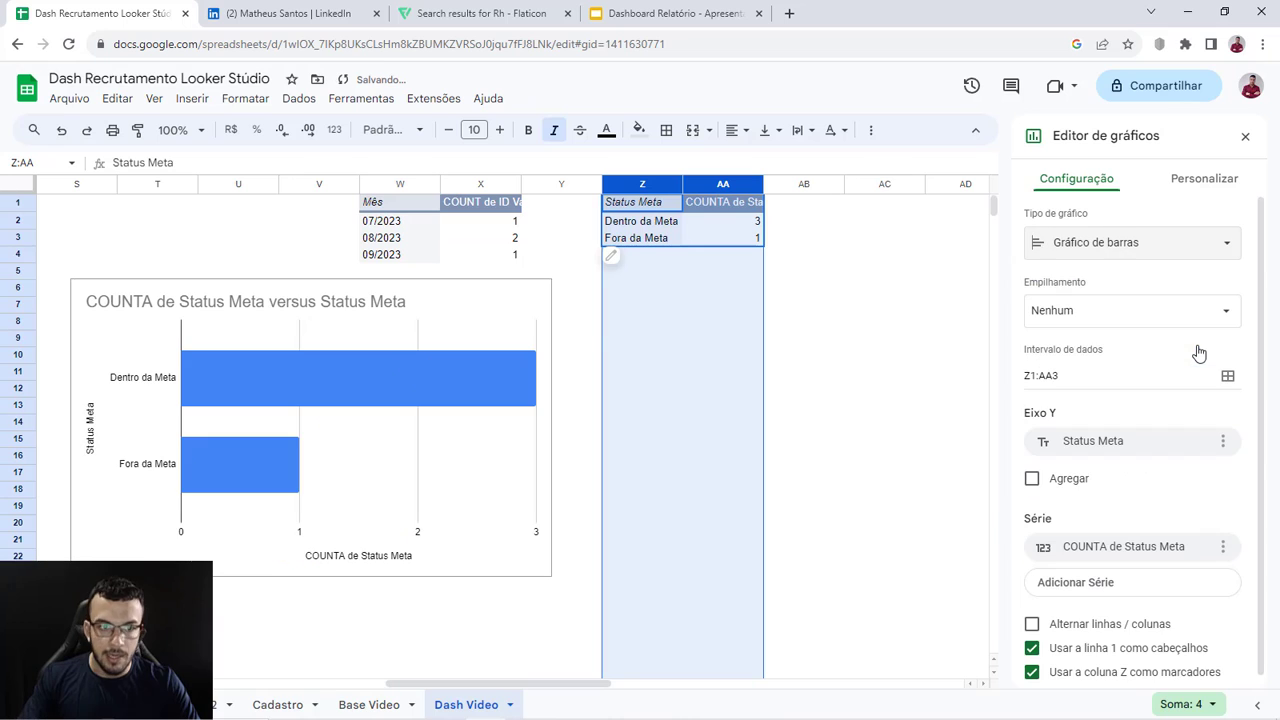
Step: Delete the horizontal axis title, vertical axis title and chart title from the Status Meta bar chart
{"action": "left_click", "coordinate": [390, 553]}
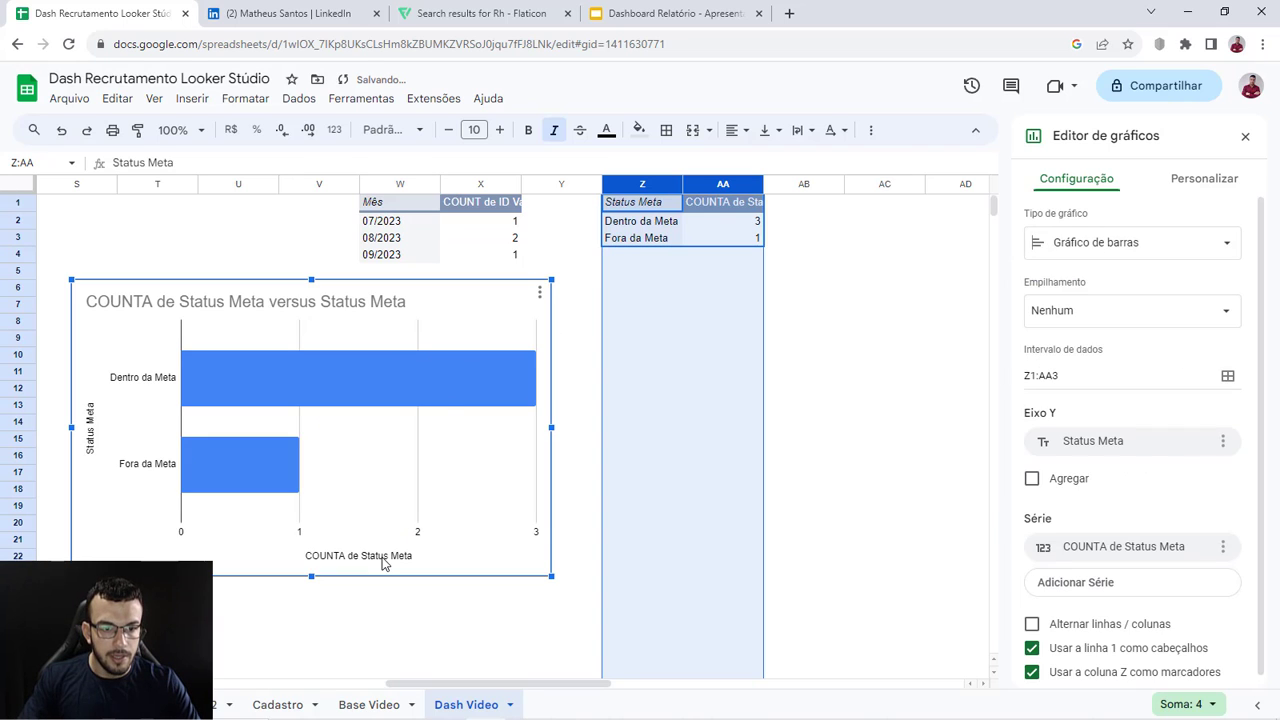
{"action": "left_click", "coordinate": [383, 560]}
{"action": "key", "text": "Delete"}
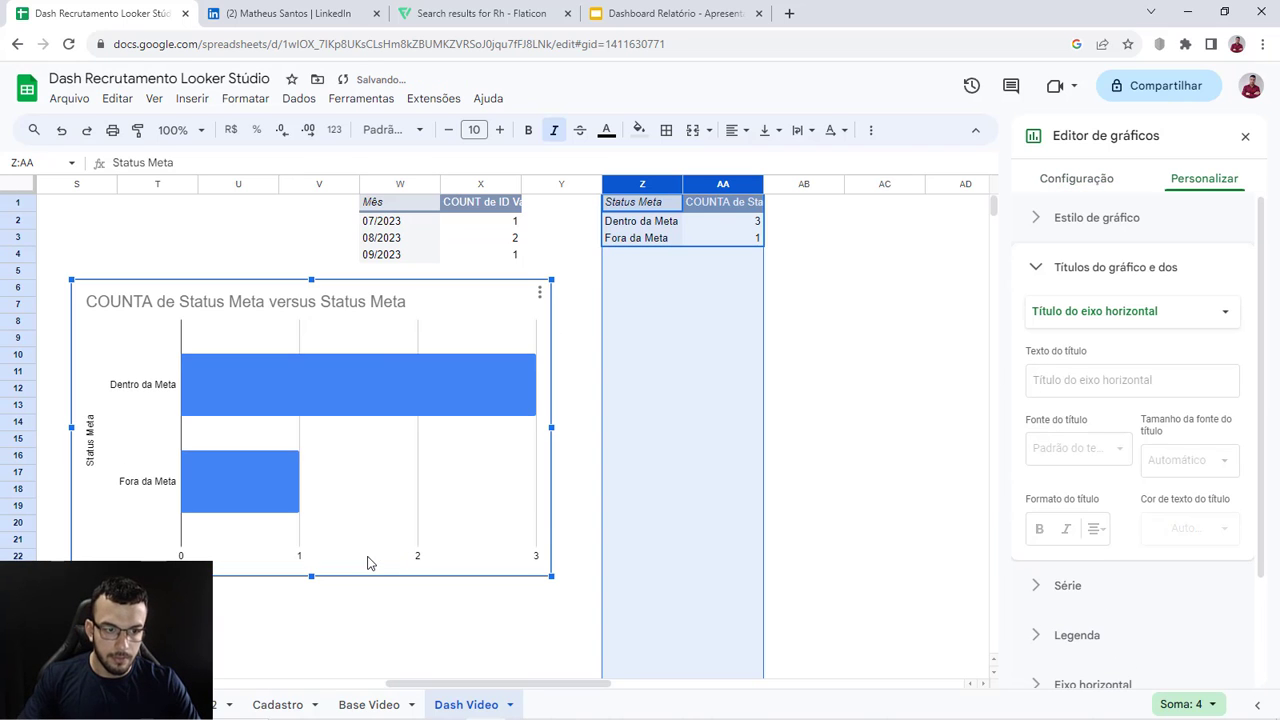
{"action": "left_click", "coordinate": [91, 440]}
{"action": "key", "text": "Delete"}
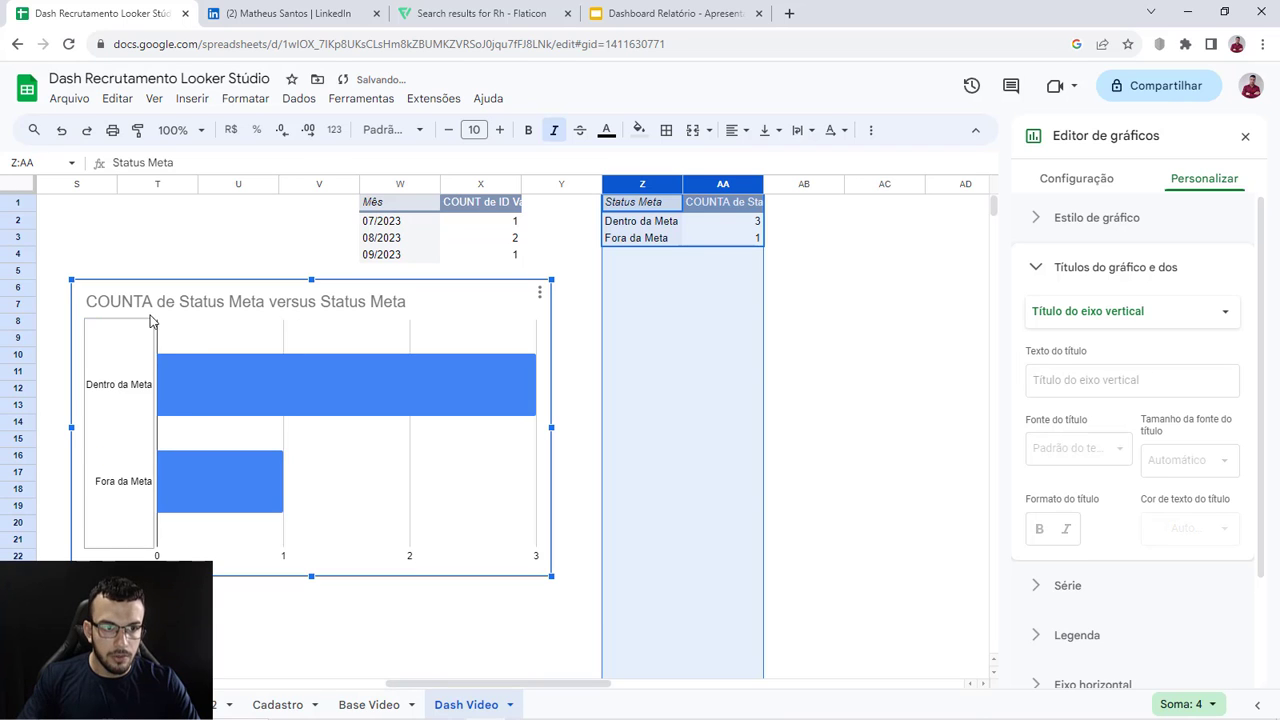
{"action": "left_click", "coordinate": [166, 308]}
{"action": "key", "text": "Delete"}
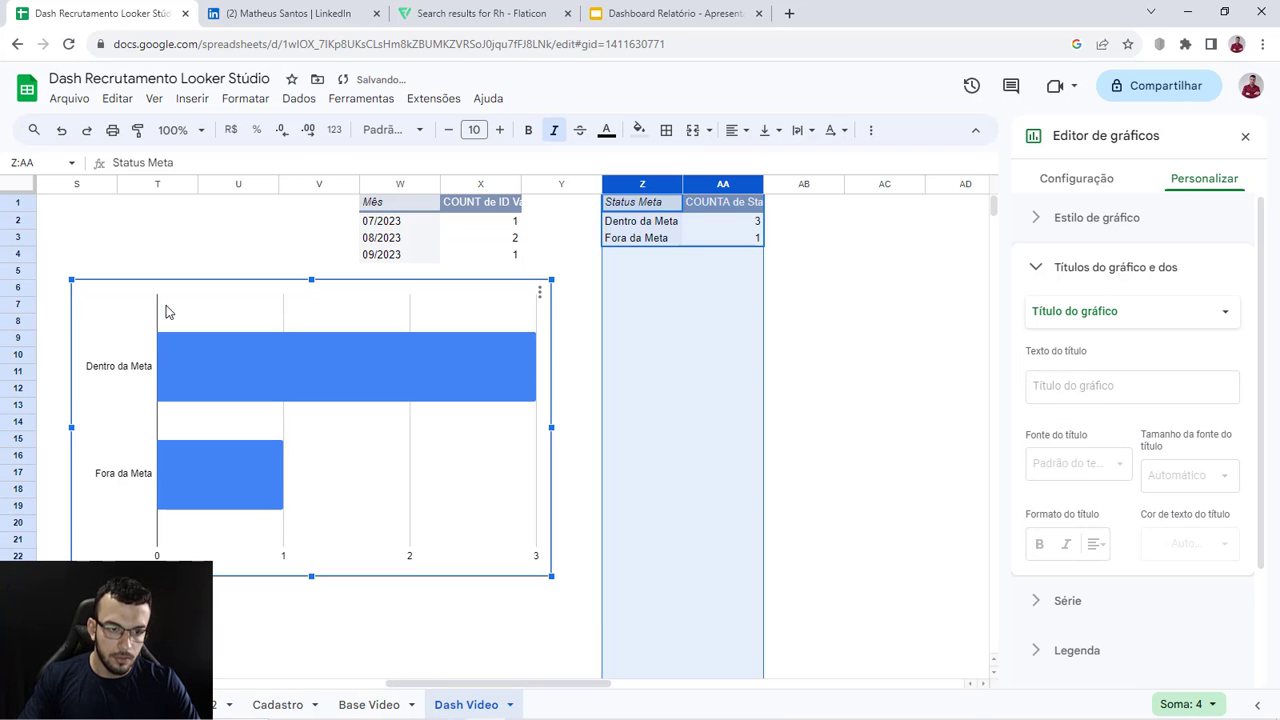
Step: Turn off the main gridlines of the Status Meta bar chart's horizontal axis
{"action": "left_click", "coordinate": [285, 432]}
{"action": "left_click", "coordinate": [1033, 648]}
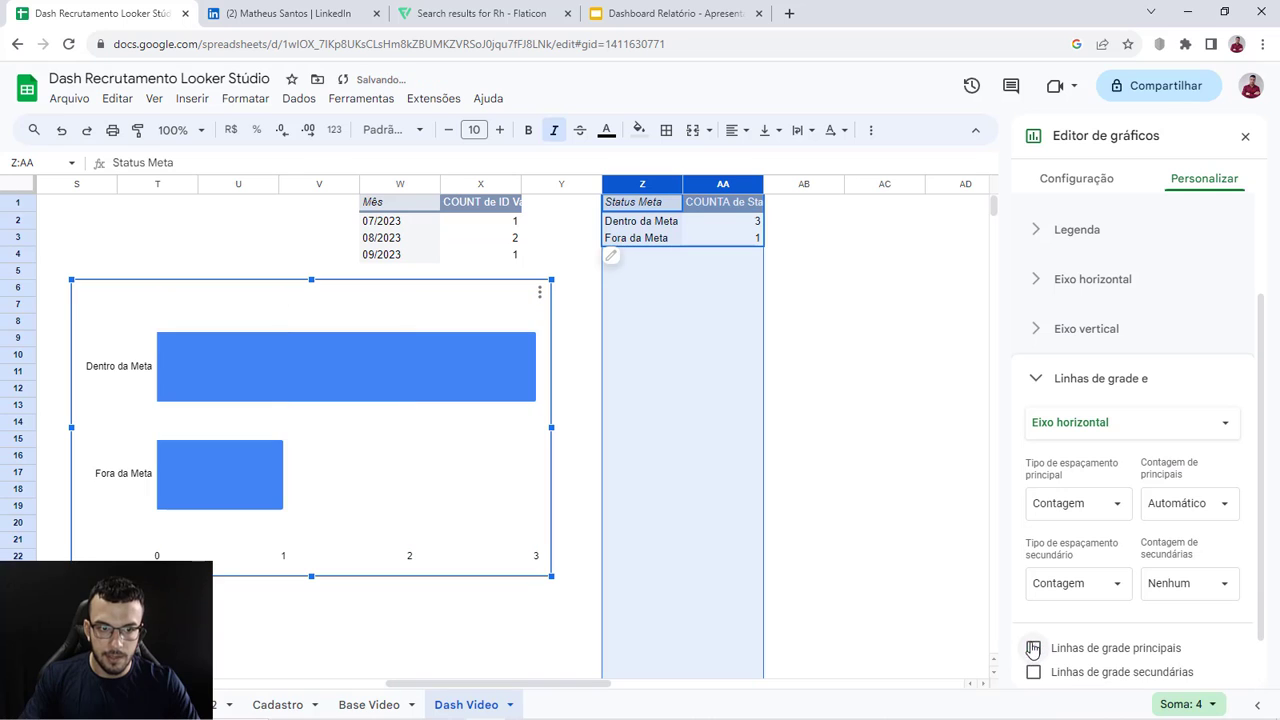
{"action": "left_click", "coordinate": [1122, 396]}
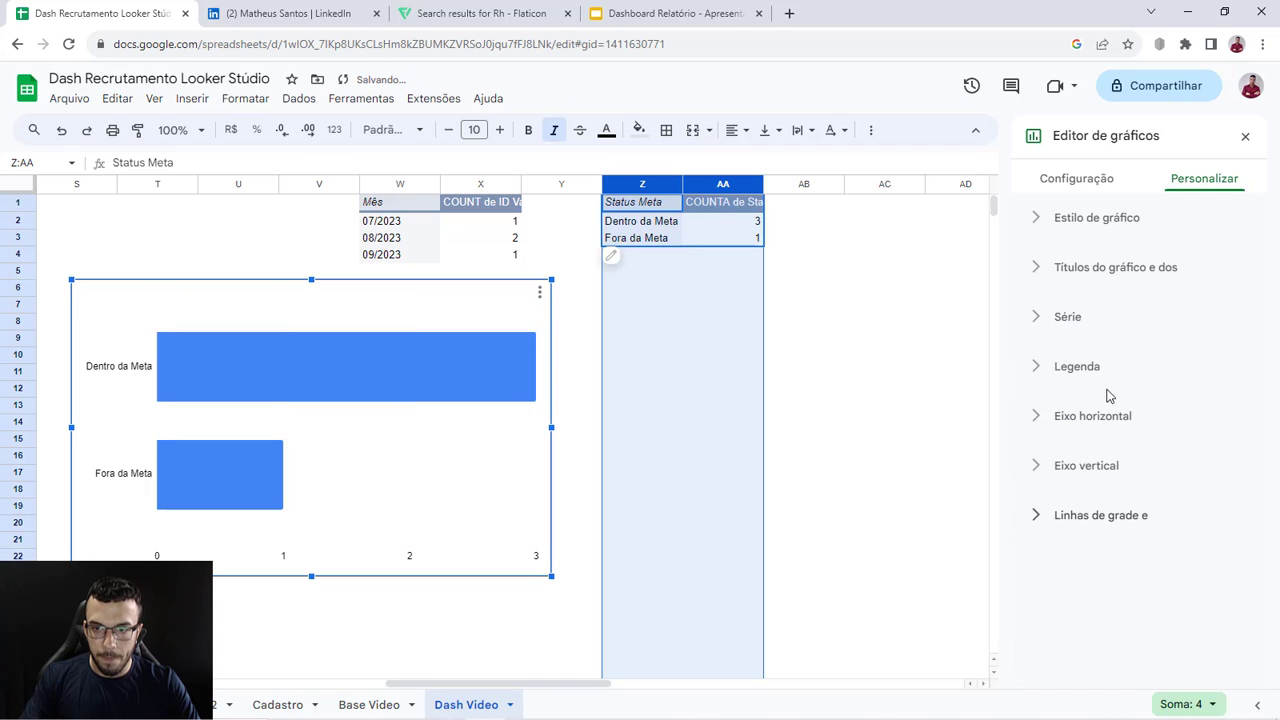
Step: Show data labels on the COUNTA de Status Meta series and set its fill color to red
{"action": "left_click", "coordinate": [1078, 317]}
{"action": "scroll", "coordinate": [1160, 462], "scroll_direction": "down", "scroll_amount": 3}
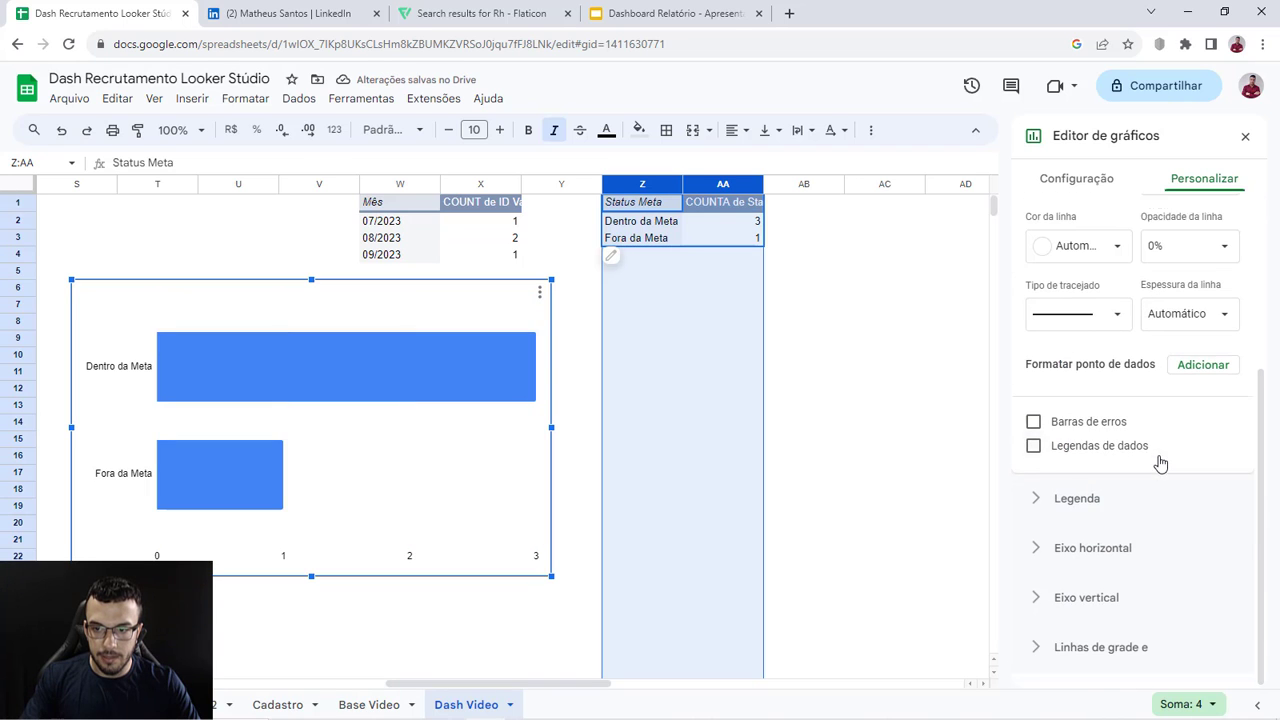
{"action": "left_click", "coordinate": [1061, 450]}
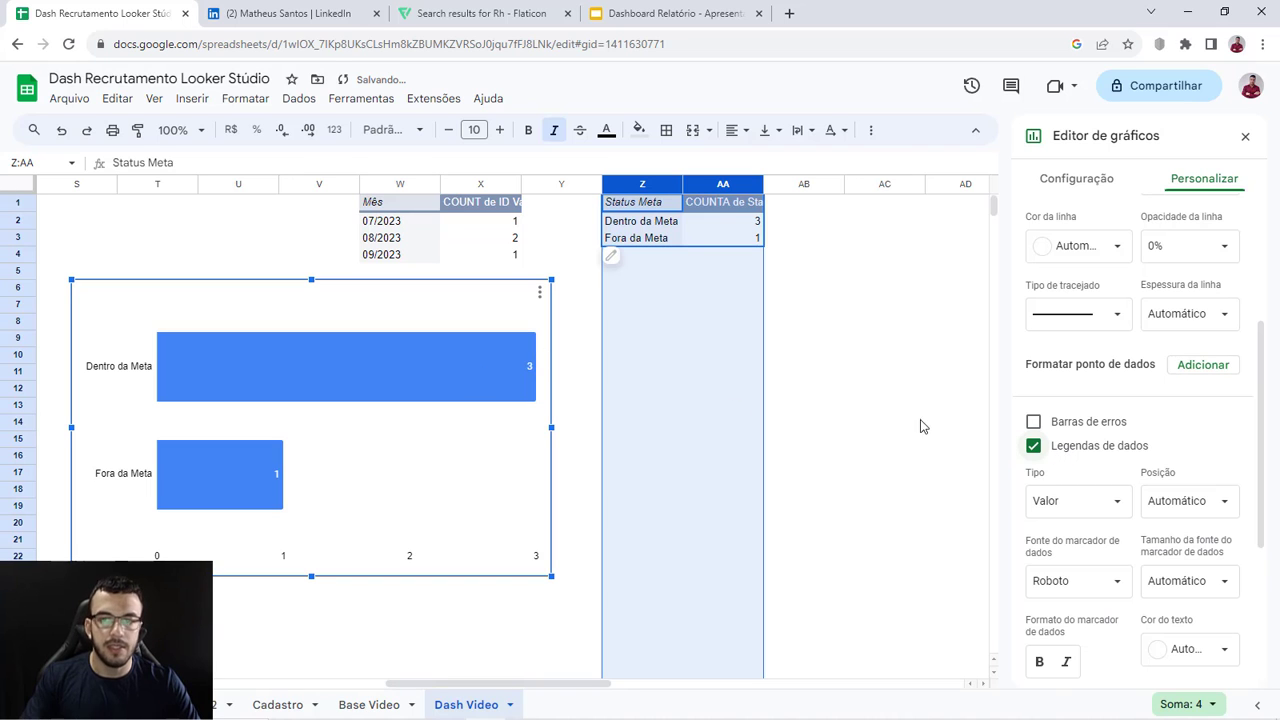
{"action": "scroll", "coordinate": [1143, 489], "scroll_direction": "up", "scroll_amount": 3}
{"action": "left_click", "coordinate": [1094, 407]}
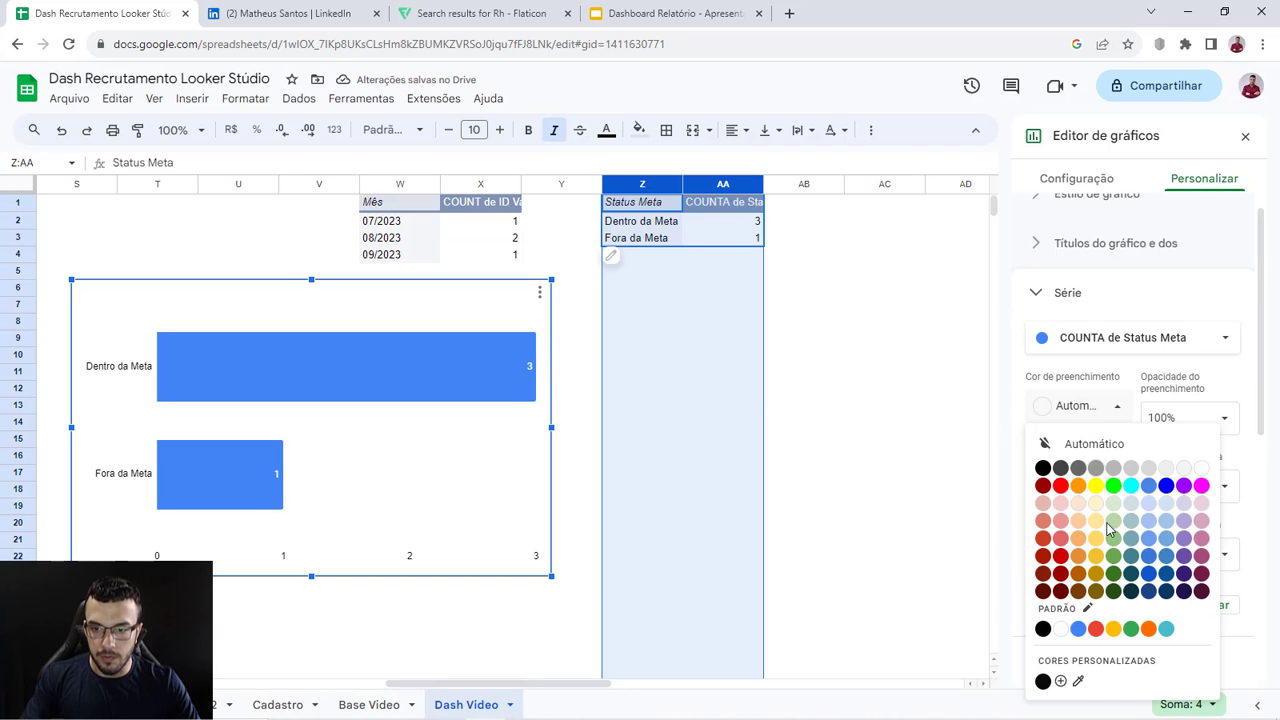
{"action": "left_click", "coordinate": [1096, 630]}
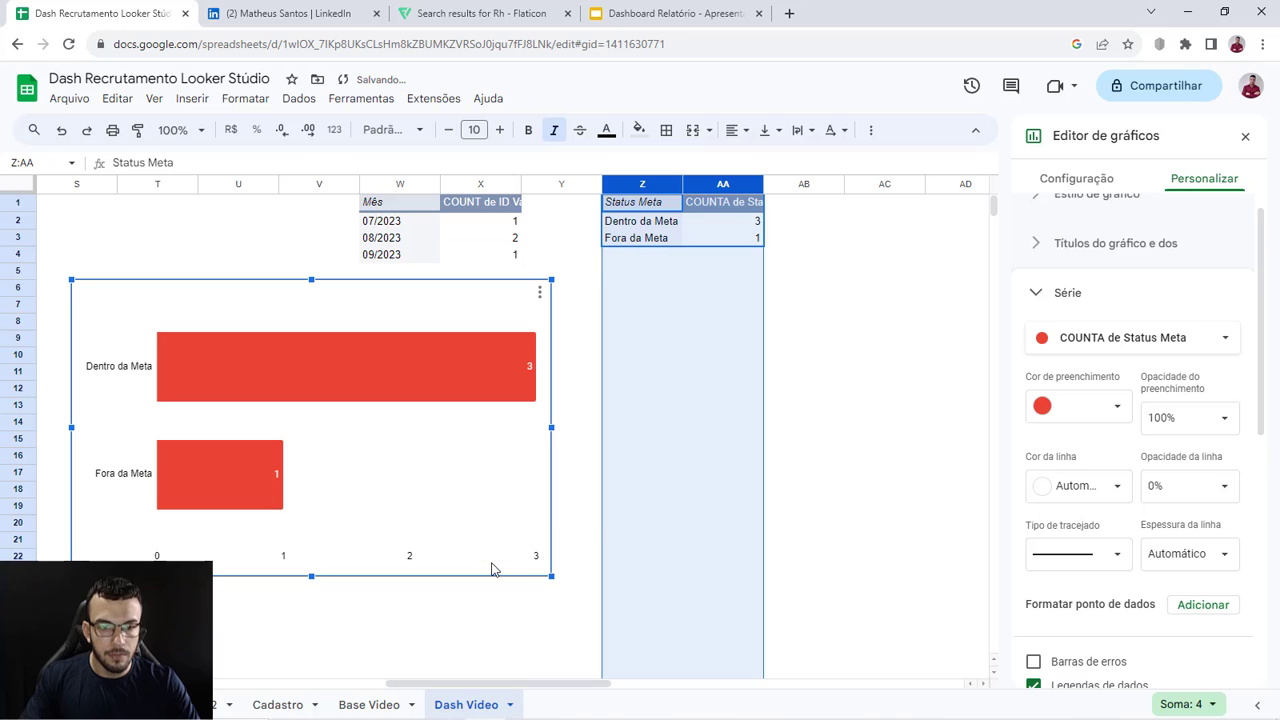
{"action": "scroll", "coordinate": [1151, 306], "scroll_direction": "up", "scroll_amount": 1}
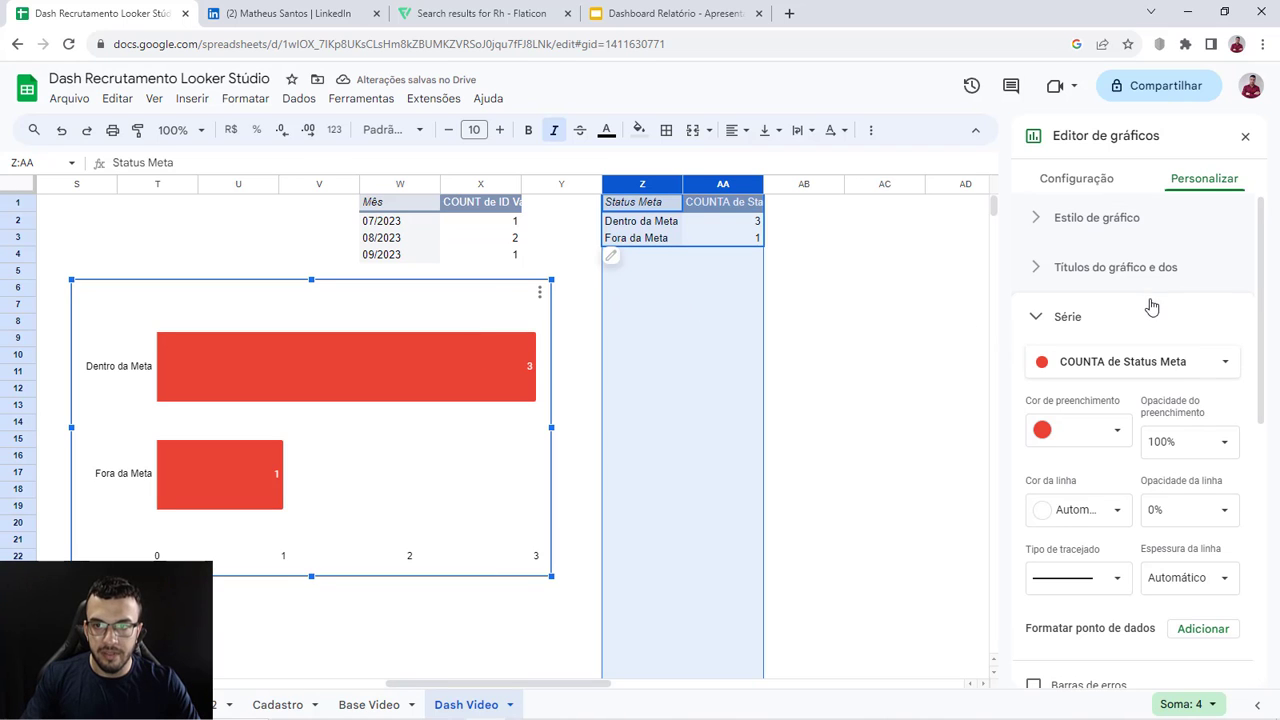
Step: Set the Status Meta bar chart's background color and border color to none
{"action": "left_click", "coordinate": [1110, 220]}
{"action": "left_click", "coordinate": [1055, 283]}
{"action": "left_click", "coordinate": [1085, 320]}
{"action": "left_click", "coordinate": [1052, 351]}
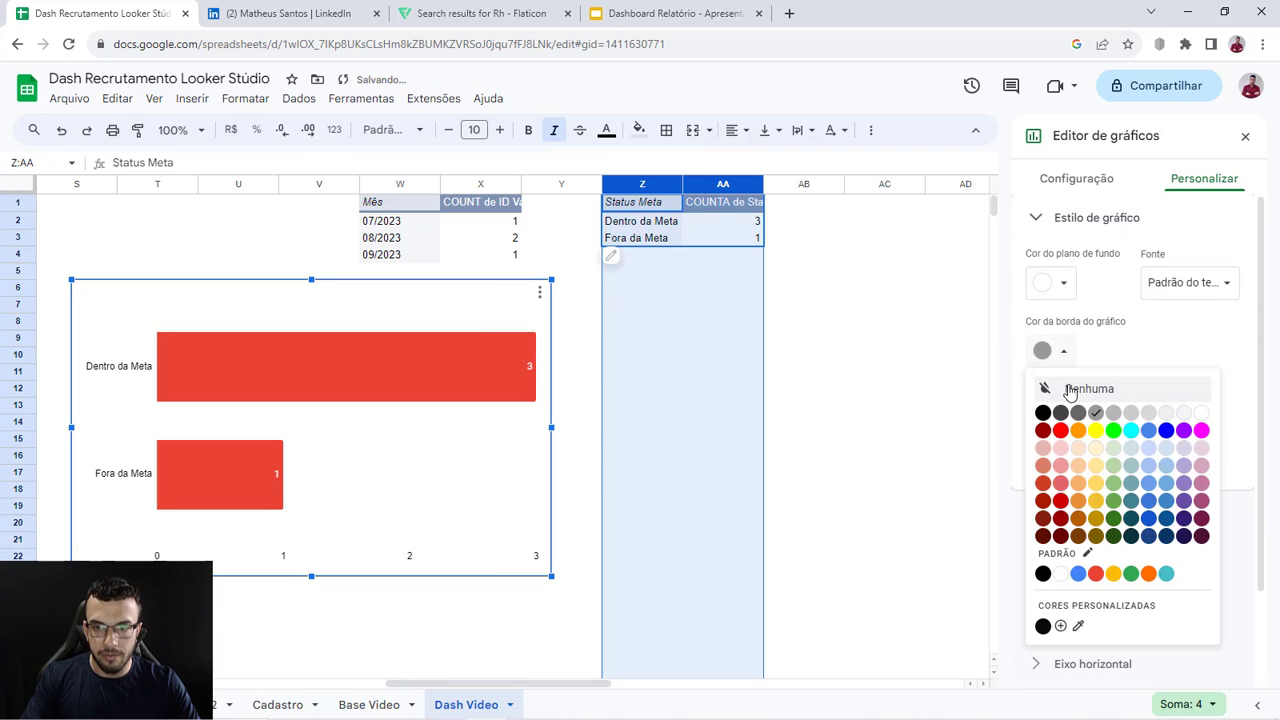
{"action": "left_click", "coordinate": [1070, 390]}
Step: Move the Status Meta bar chart onto the QTDE DE POSIÇÕES POR META card and resize it to fit inside the card
{"action": "left_click_drag", "start_coordinate": [386, 323], "coordinate": [266, 318]}
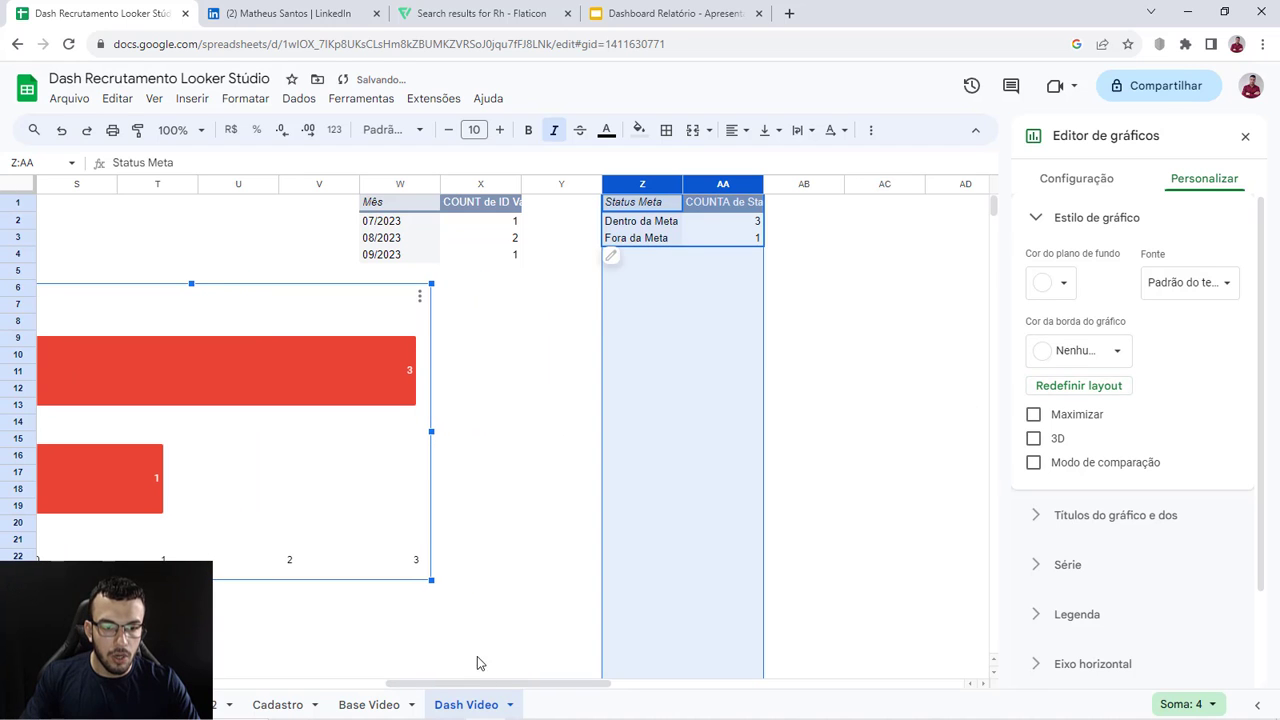
{"action": "left_click_drag", "start_coordinate": [478, 686], "coordinate": [348, 686]}
{"action": "left_click_drag", "start_coordinate": [754, 446], "coordinate": [254, 441]}
{"action": "left_click_drag", "start_coordinate": [270, 686], "coordinate": [165, 686]}
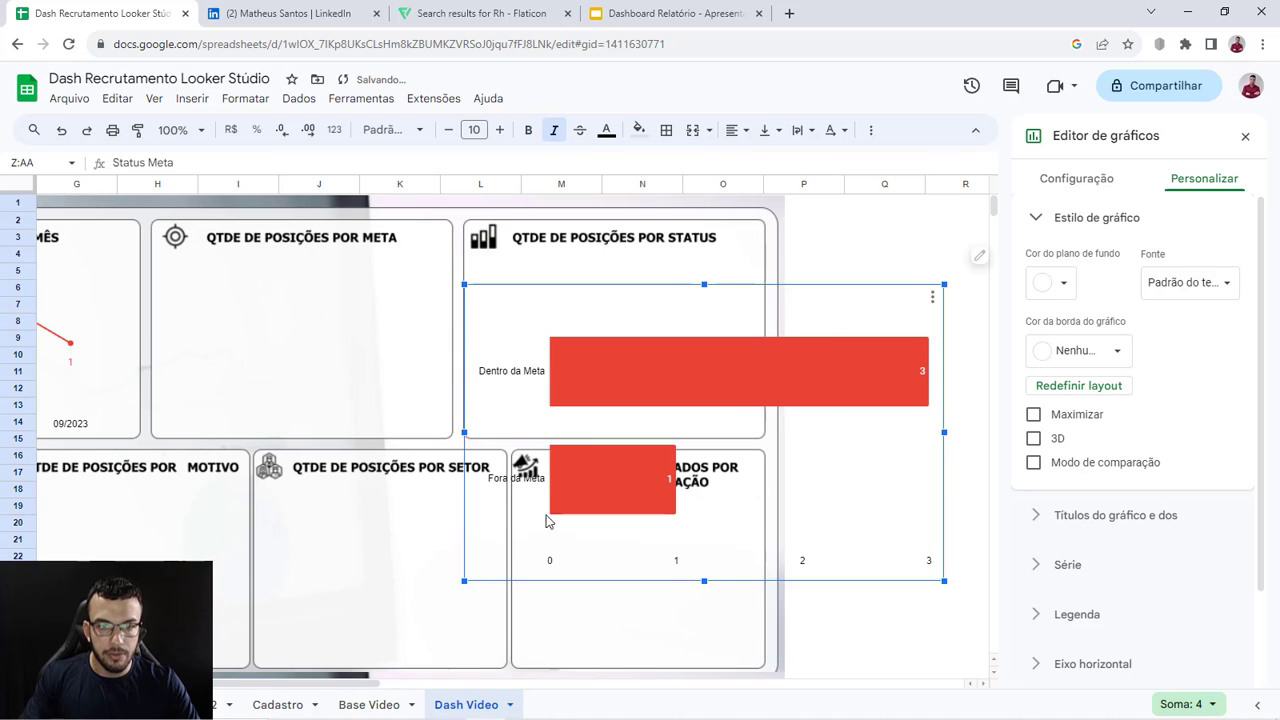
{"action": "left_click_drag", "start_coordinate": [630, 432], "coordinate": [315, 399]}
{"action": "left_click_drag", "start_coordinate": [630, 402], "coordinate": [452, 401]}
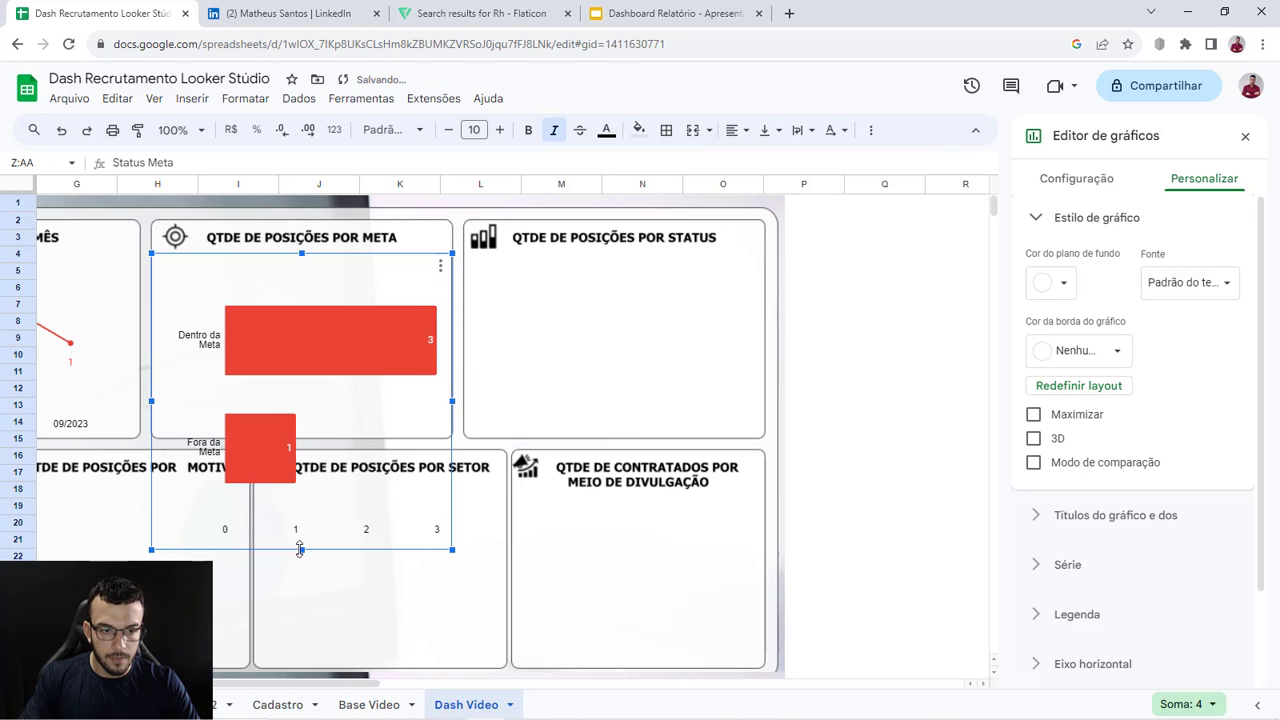
{"action": "left_click_drag", "start_coordinate": [301, 549], "coordinate": [304, 439]}
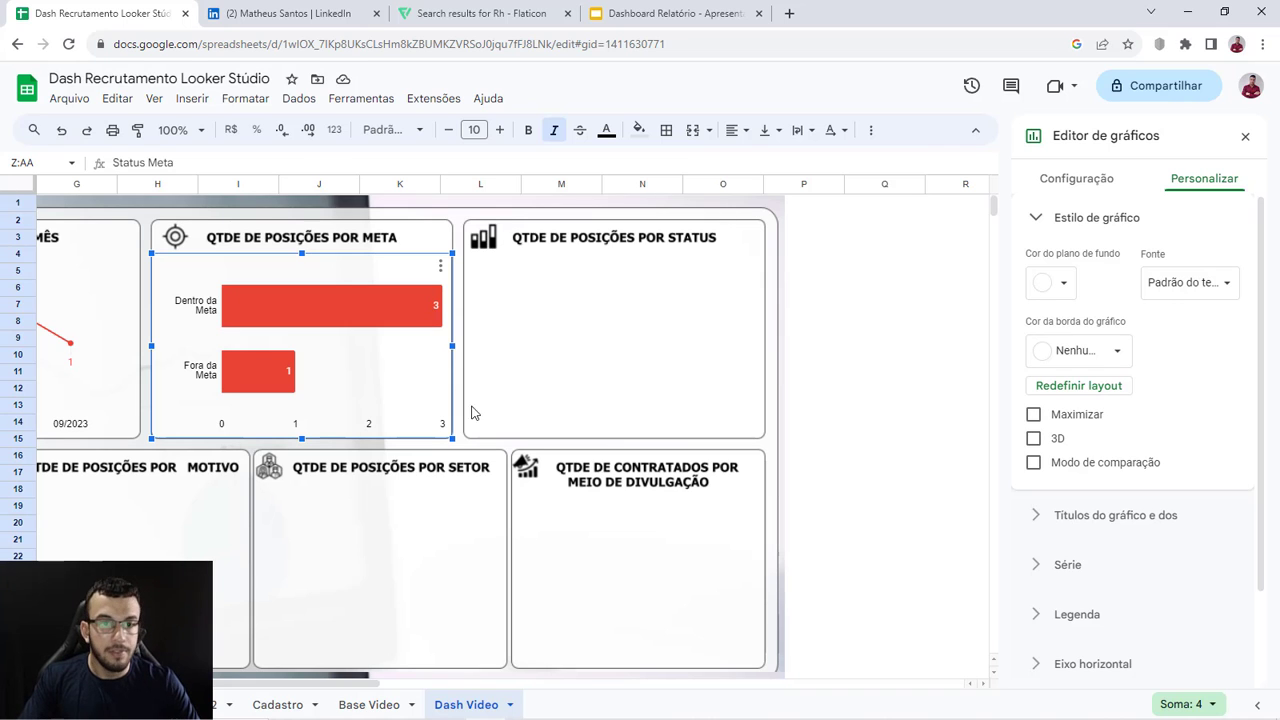
Step: Duplicate the Status Meta bar chart and place the copy on the QTDE DE POSIÇÕES POR STATUS card
{"action": "left_click", "coordinate": [858, 306]}
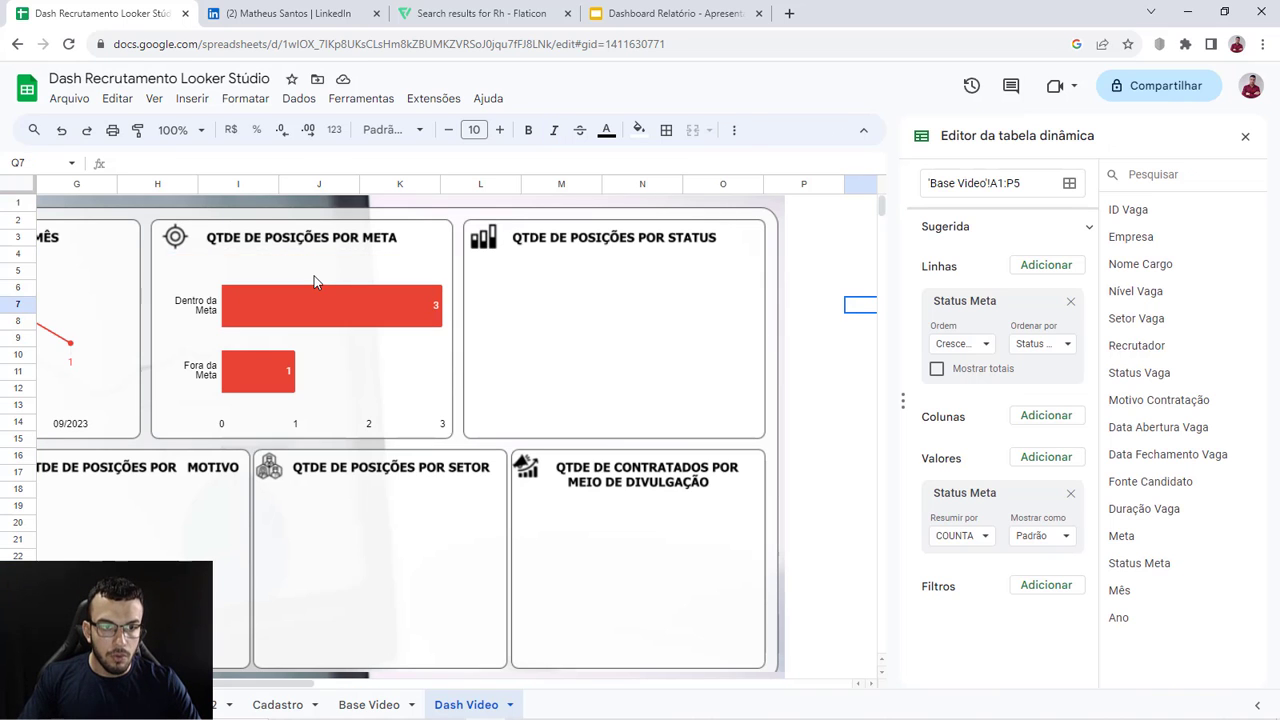
{"action": "key", "text": "ctrl+v"}
{"action": "left_click_drag", "start_coordinate": [469, 320], "coordinate": [322, 304]}
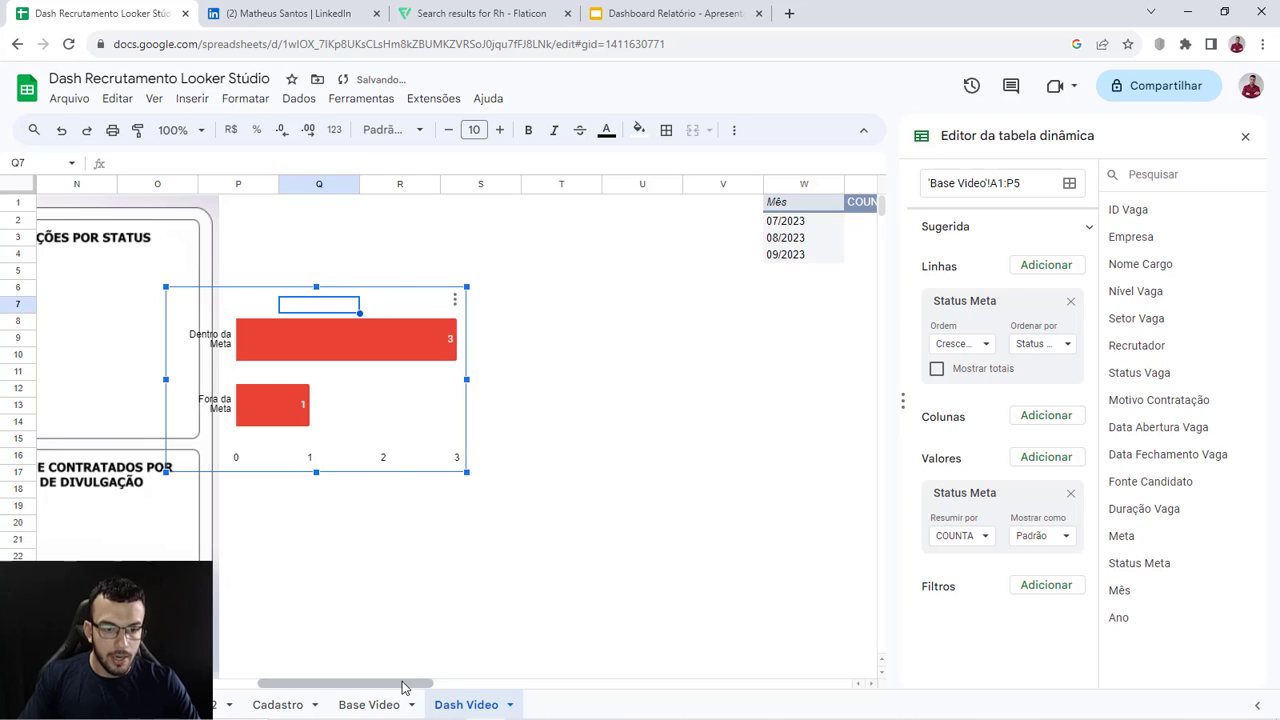
{"action": "left_click_drag", "start_coordinate": [403, 684], "coordinate": [289, 684]}
{"action": "left_click_drag", "start_coordinate": [848, 420], "coordinate": [569, 372]}
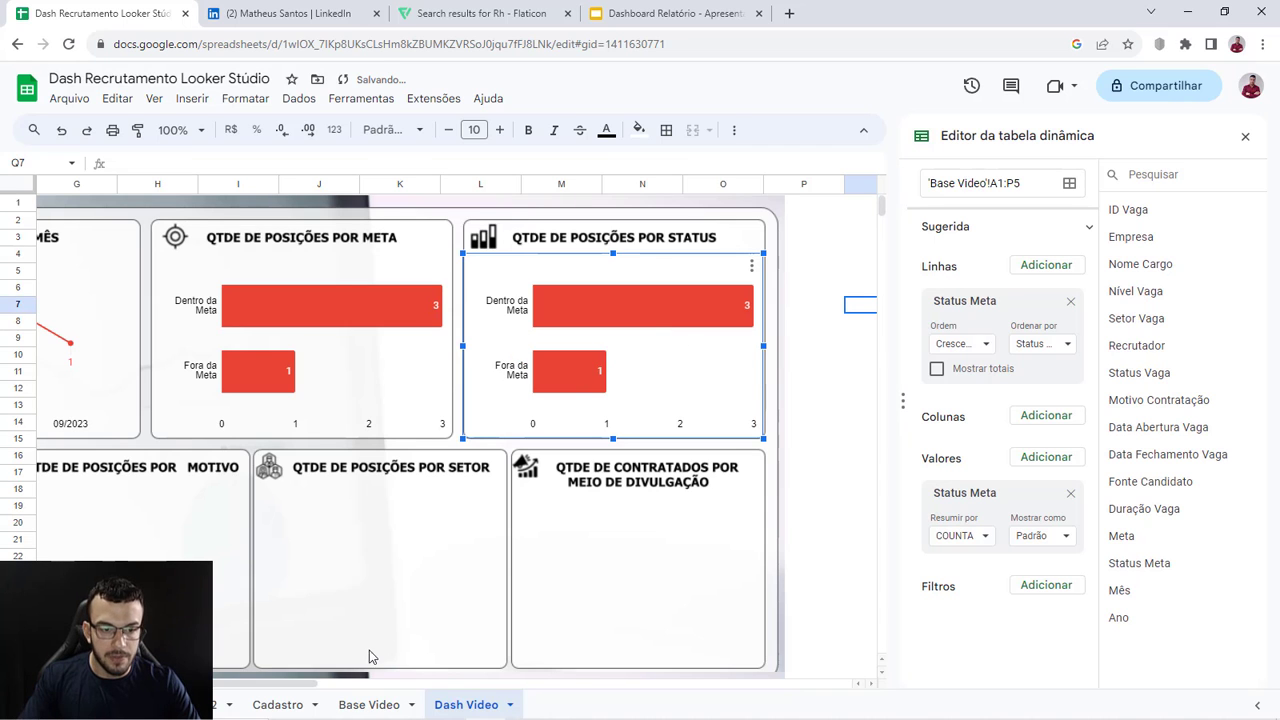
Step: Return to the Dash Video sheet, copy the Status Meta pivot table in Z1:AA3 and paste it at AC1
{"action": "left_click_drag", "start_coordinate": [303, 685], "coordinate": [438, 684]}
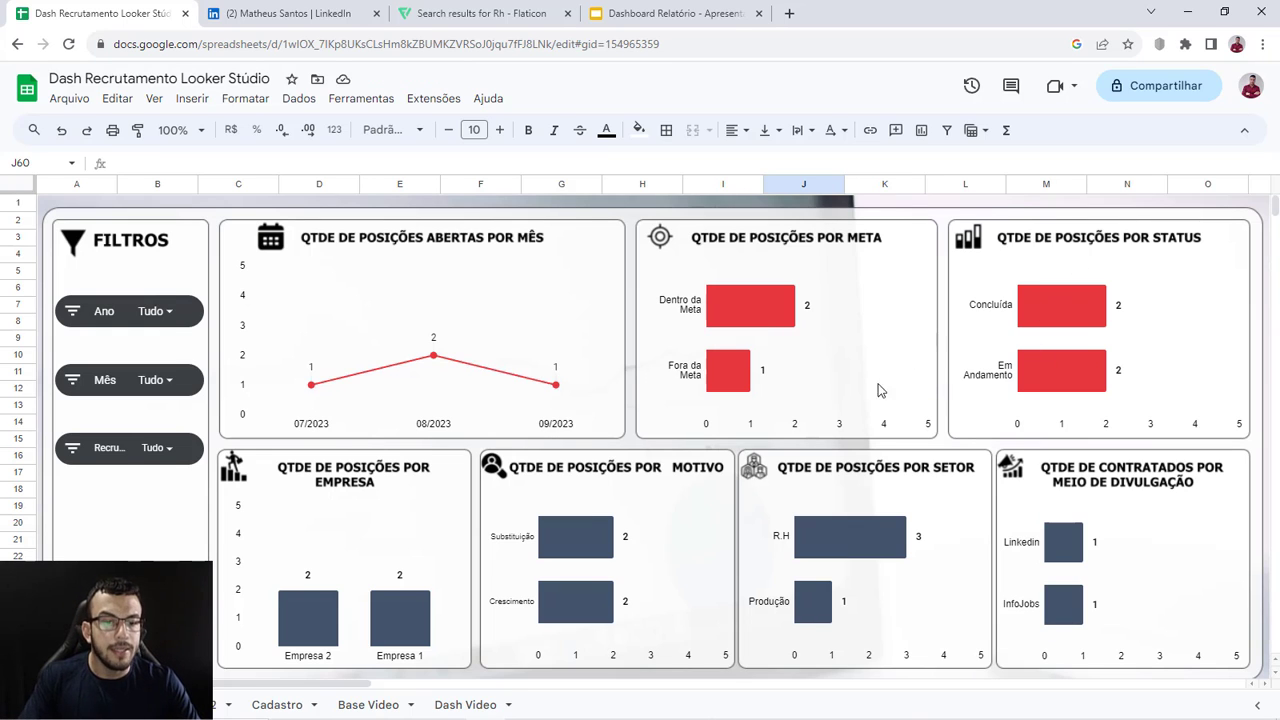
{"action": "left_click", "coordinate": [445, 705]}
{"action": "left_click_drag", "start_coordinate": [396, 677], "coordinate": [462, 675]}
{"action": "left_click", "coordinate": [561, 456]}
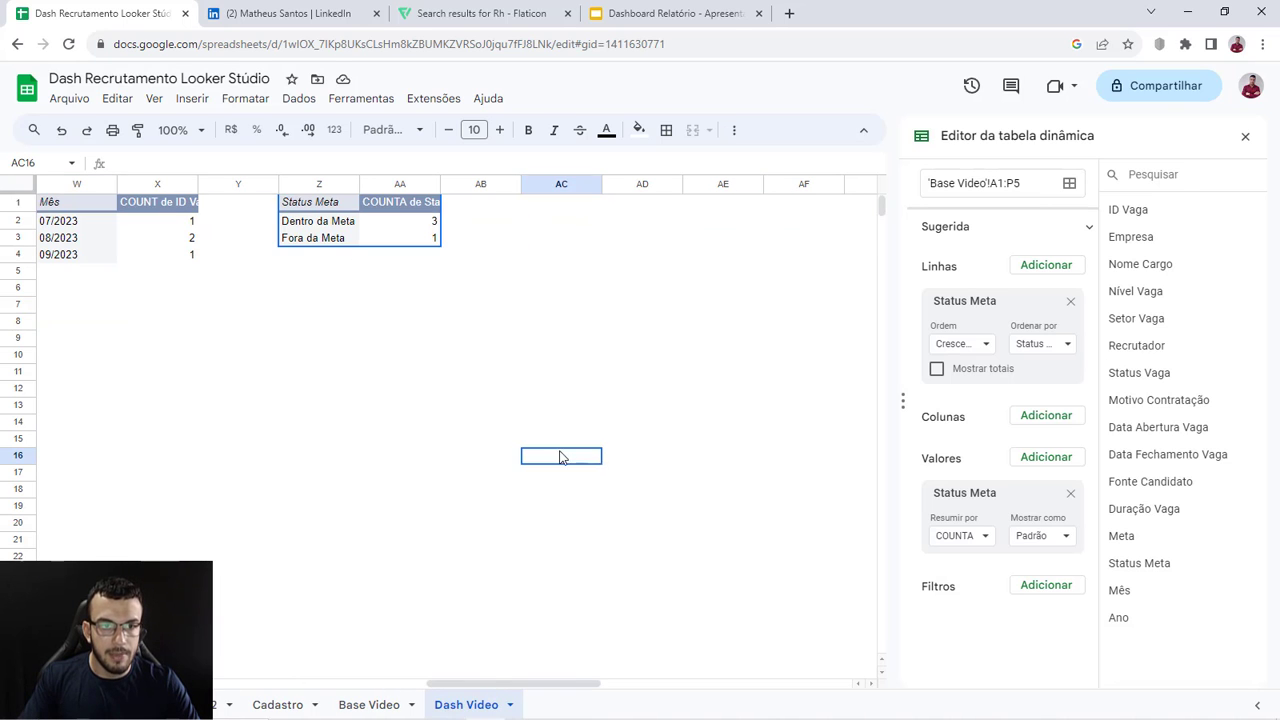
{"action": "left_click_drag", "start_coordinate": [332, 206], "coordinate": [418, 237]}
{"action": "key", "text": "ctrl+c"}
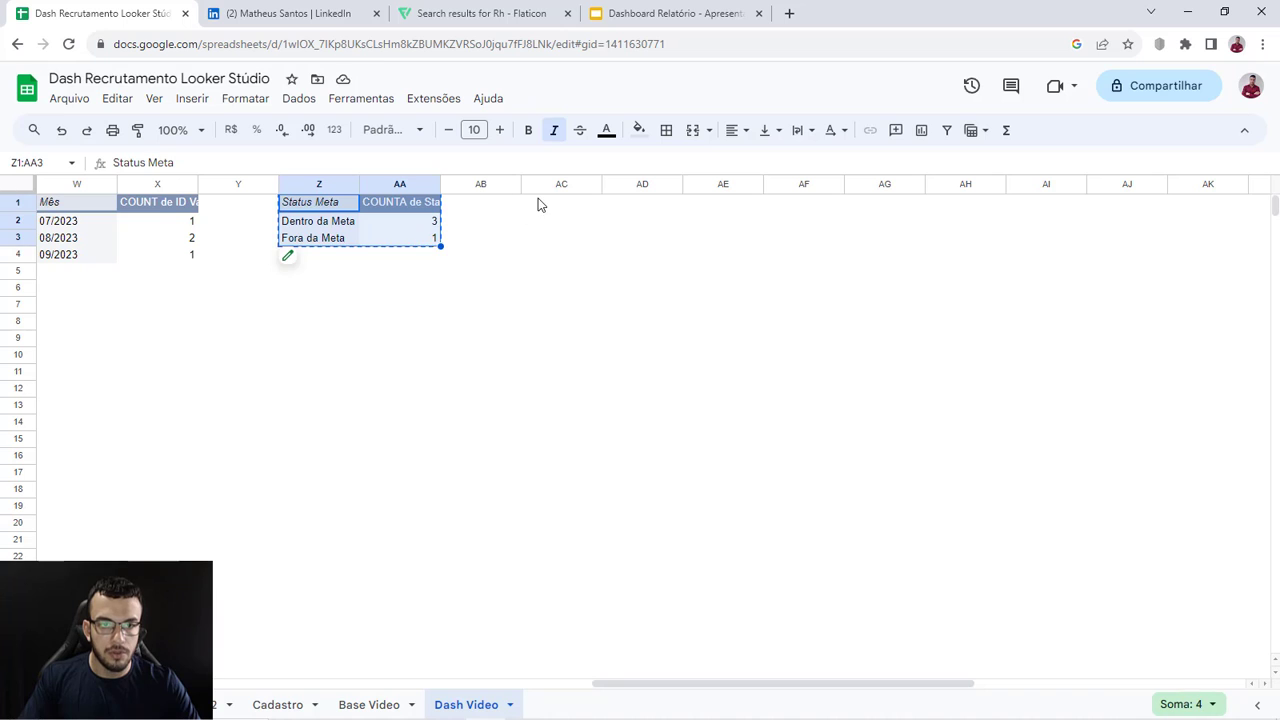
{"action": "left_click", "coordinate": [537, 201]}
{"action": "key", "text": "ctrl+v"}
{"action": "left_click", "coordinate": [585, 338]}
Step: Change the pasted pivot table at AC1 to use Status Vaga as both the row and the COUNTA value, without totals
{"action": "left_click", "coordinate": [624, 238]}
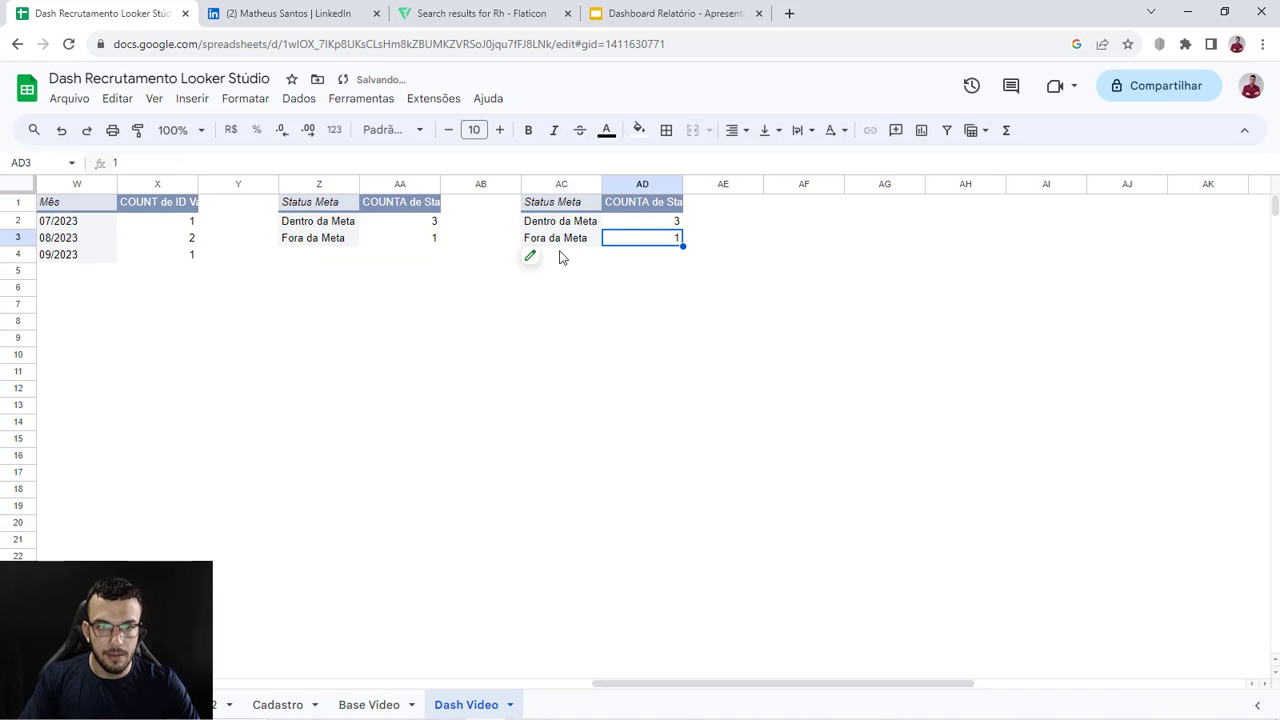
{"action": "left_click", "coordinate": [530, 256]}
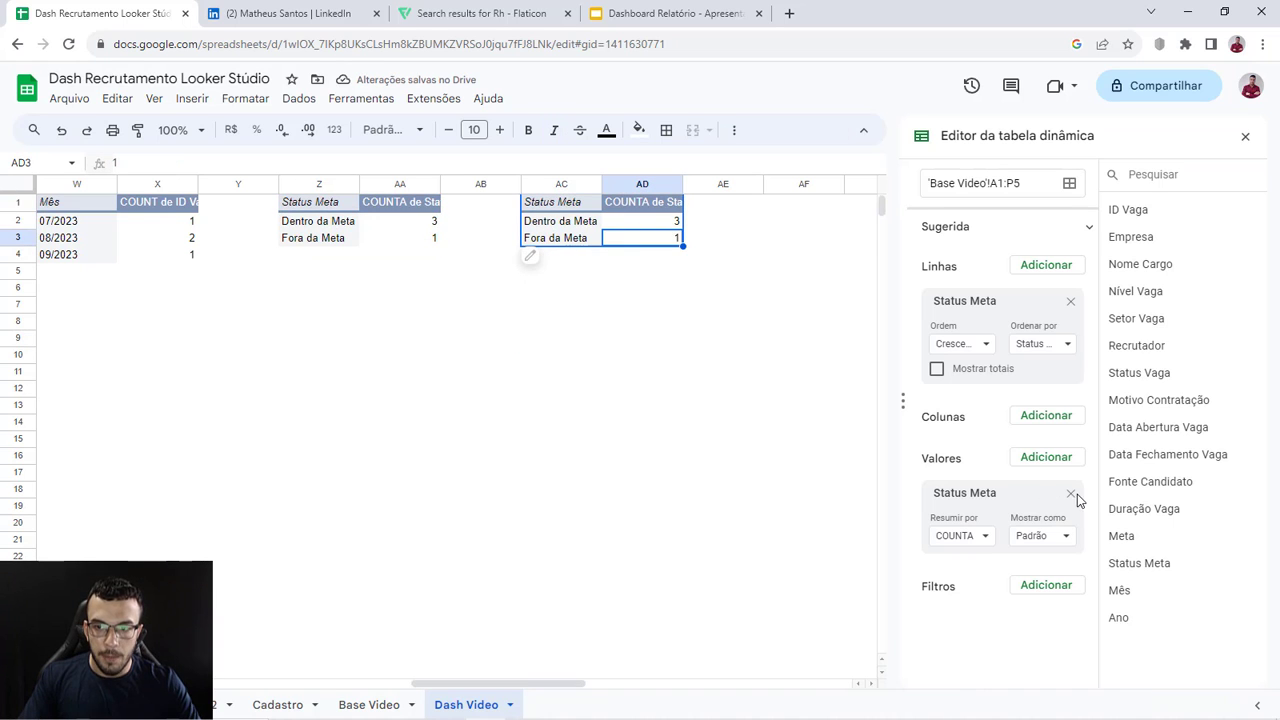
{"action": "left_click_drag", "start_coordinate": [1141, 372], "coordinate": [980, 323]}
{"action": "left_click_drag", "start_coordinate": [1136, 372], "coordinate": [970, 505]}
{"action": "left_click", "coordinate": [936, 369]}
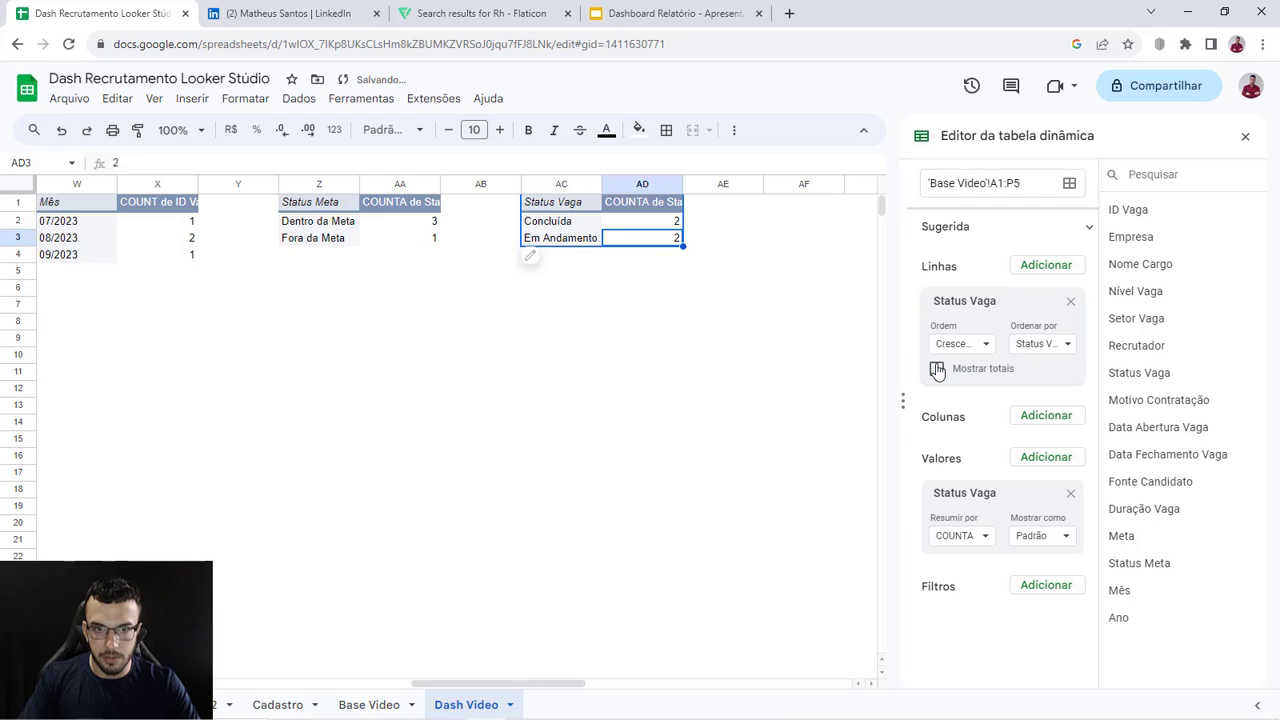
Step: Open the duplicated bar chart on the QTDE DE POSIÇÕES POR STATUS card for editing
{"action": "left_click_drag", "start_coordinate": [491, 686], "coordinate": [268, 685]}
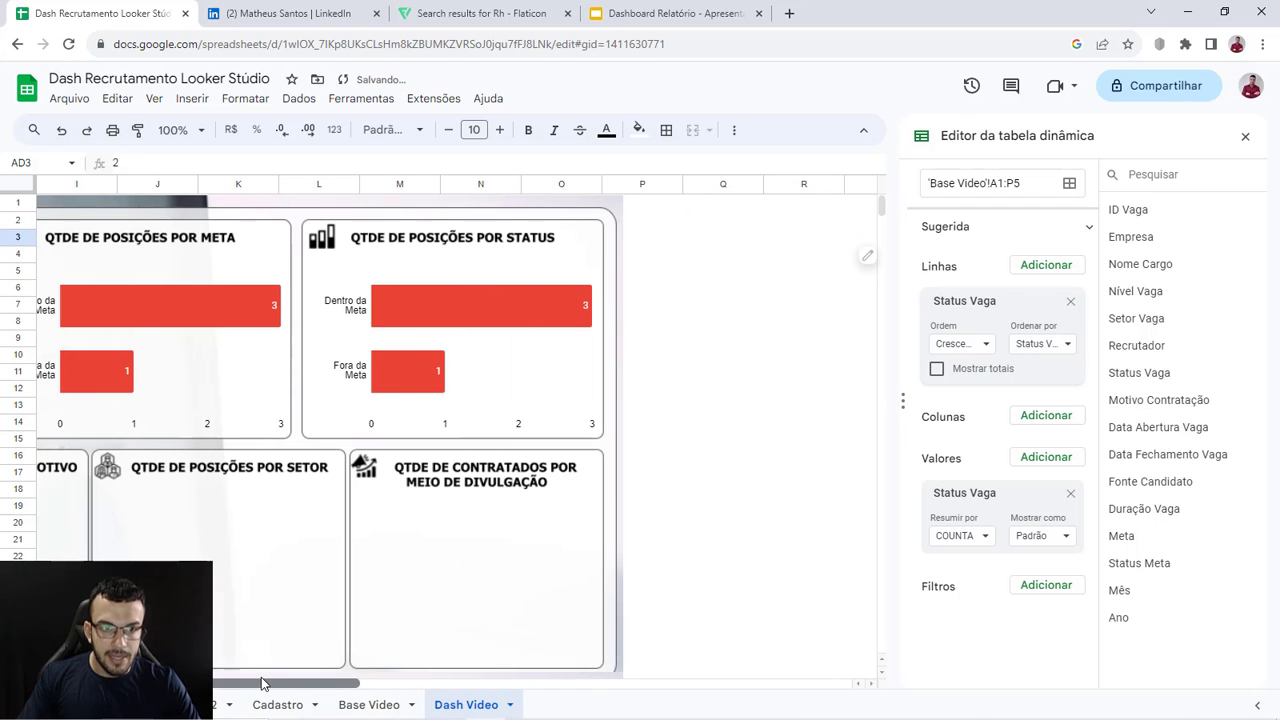
{"action": "left_click", "coordinate": [500, 378]}
{"action": "left_click", "coordinate": [708, 325]}
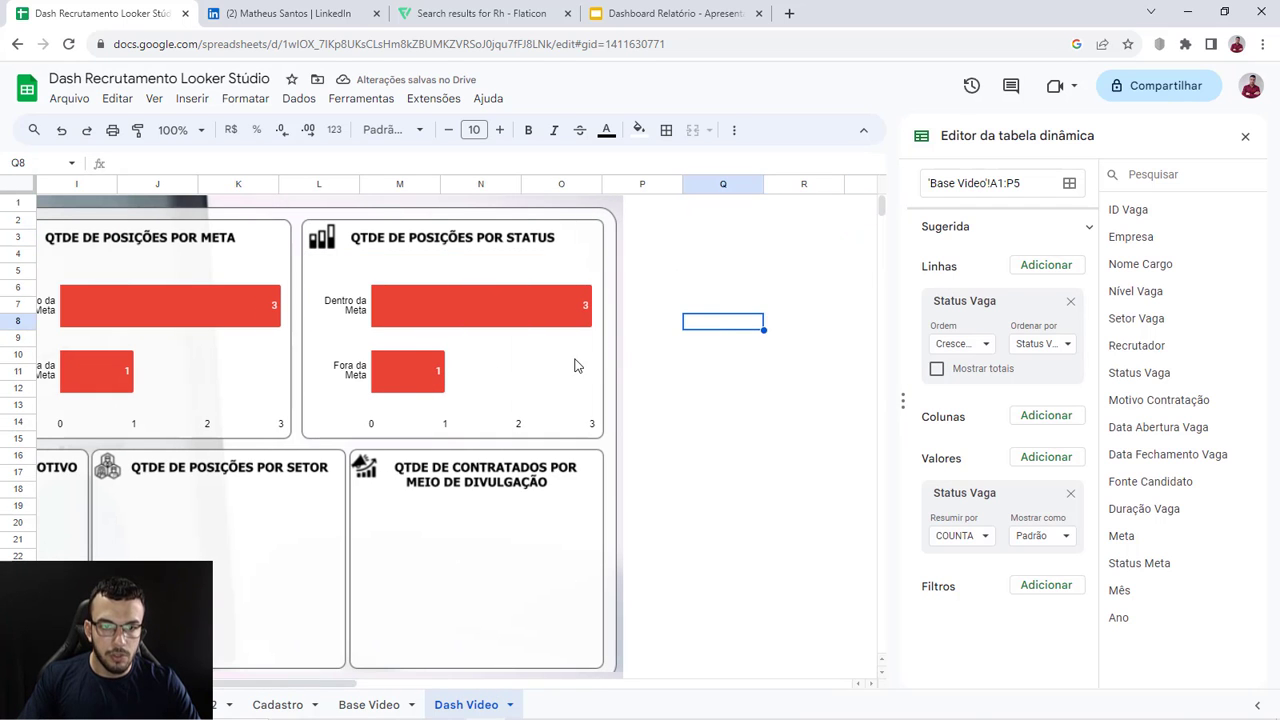
{"action": "left_click", "coordinate": [590, 265]}
{"action": "left_click", "coordinate": [614, 290]}
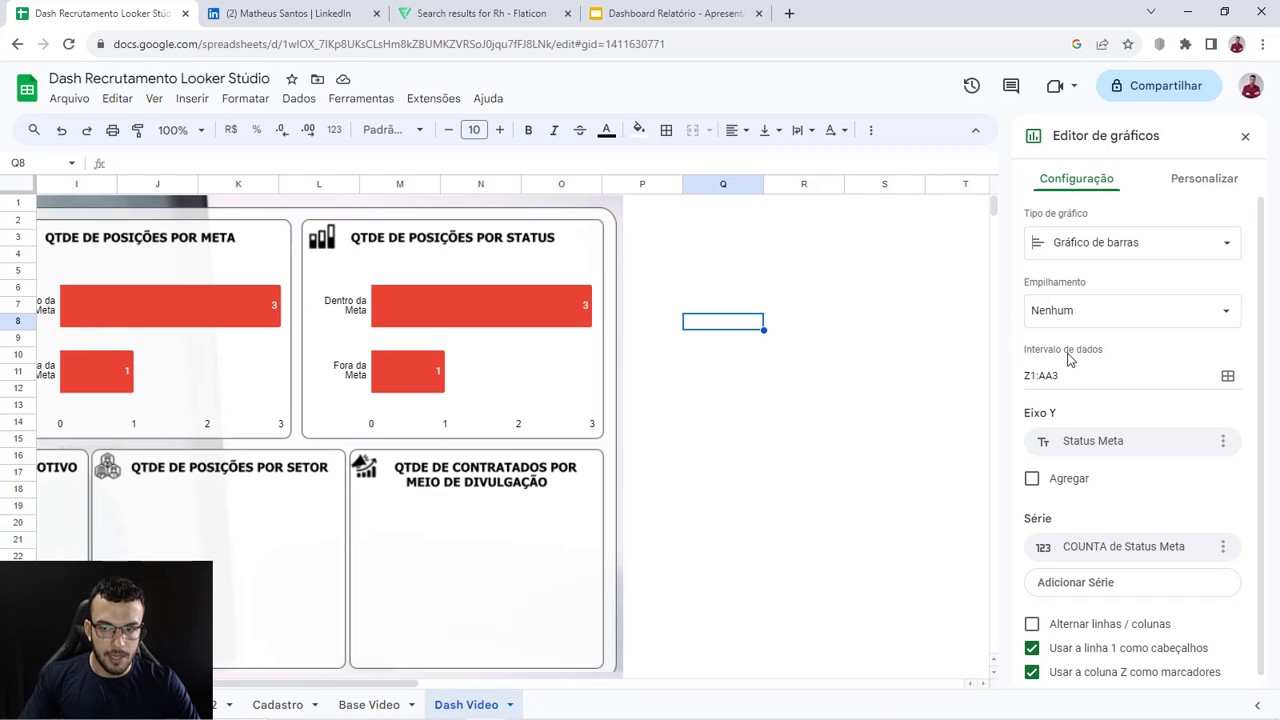
Step: Change the data range of the chart on the QTDE DE POSIÇÕES POR STATUS card to columns AC:AD
{"action": "left_click", "coordinate": [1228, 377]}
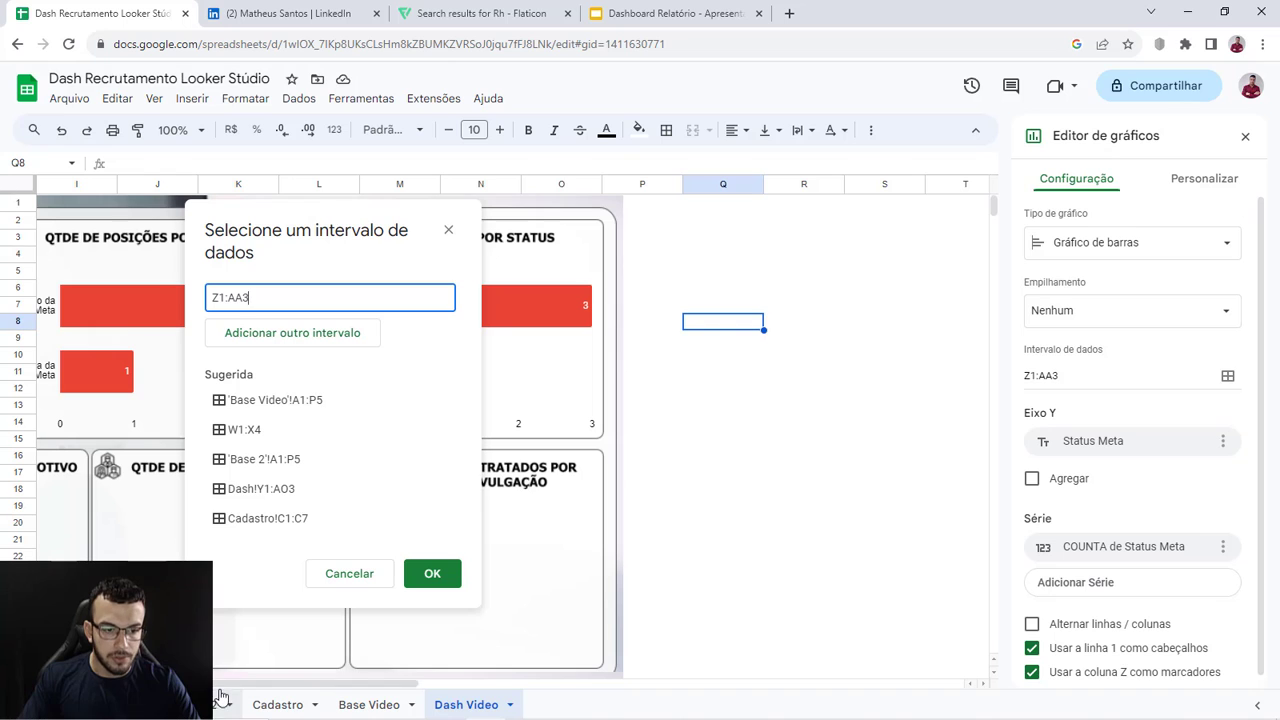
{"action": "left_click_drag", "start_coordinate": [226, 688], "coordinate": [505, 688]}
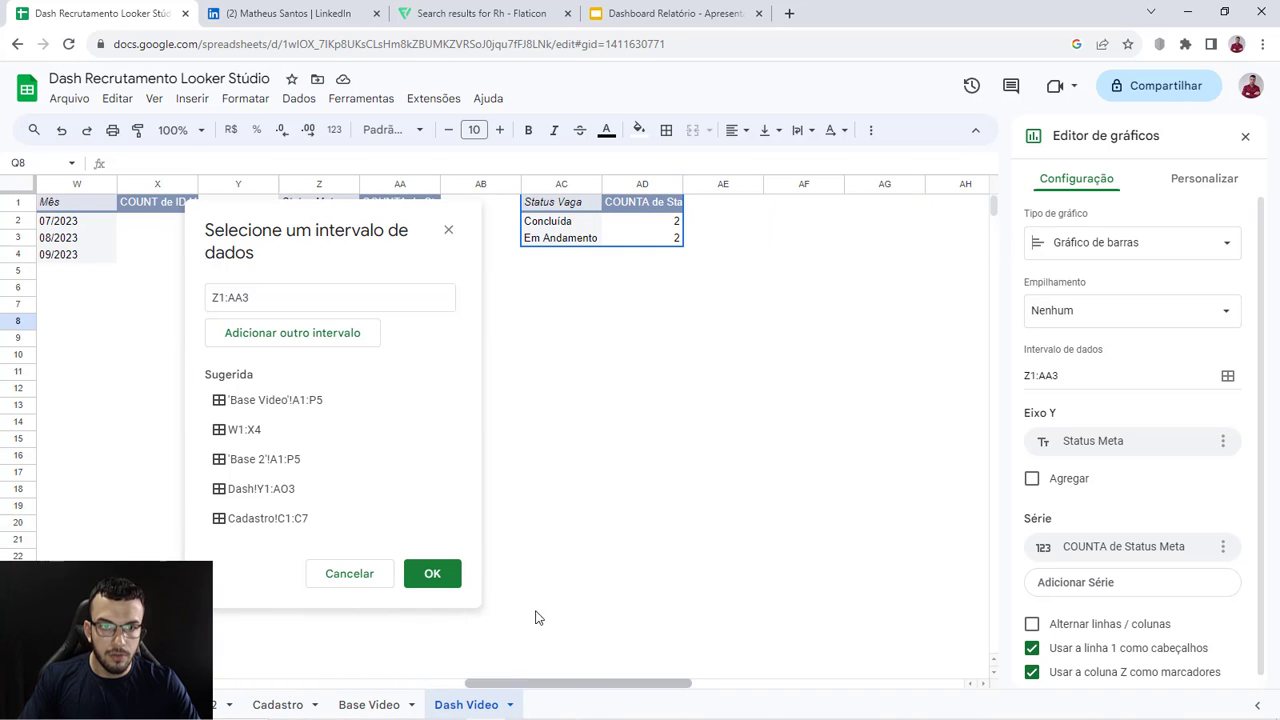
{"action": "left_click_drag", "start_coordinate": [365, 218], "coordinate": [332, 218]}
{"action": "left_click_drag", "start_coordinate": [225, 297], "coordinate": [145, 300]}
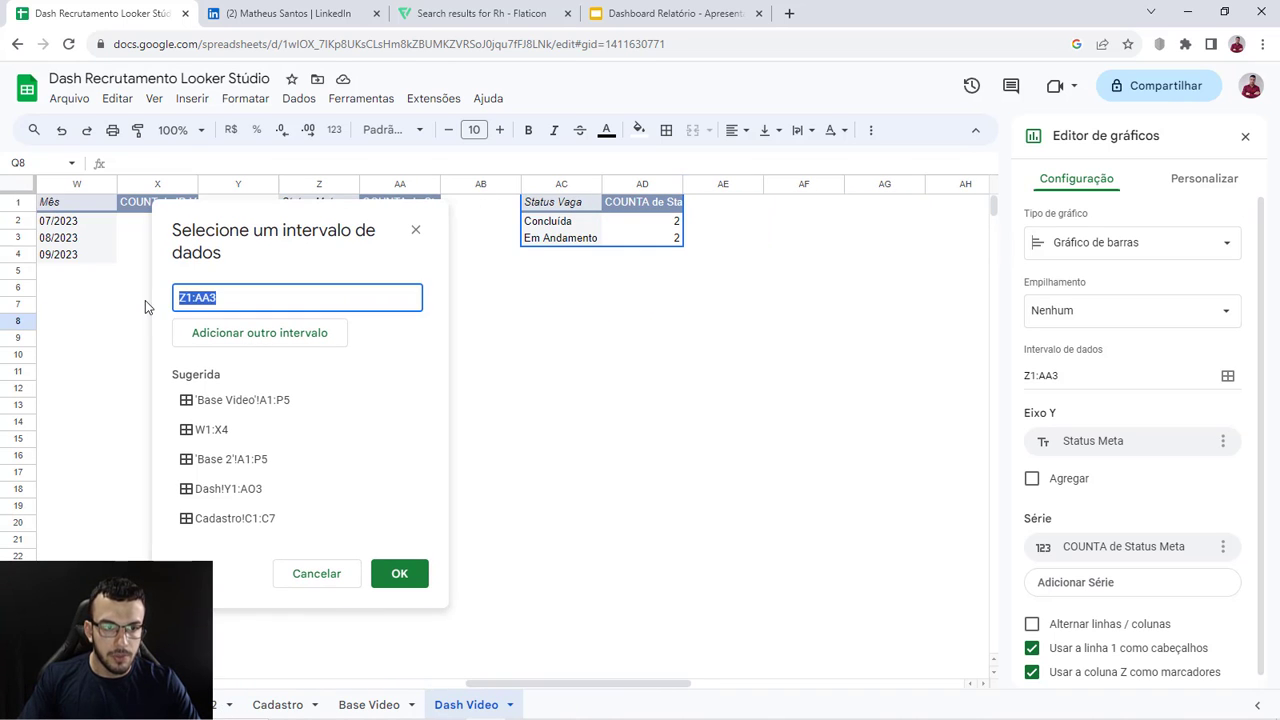
{"action": "key", "text": "BackSpace"}
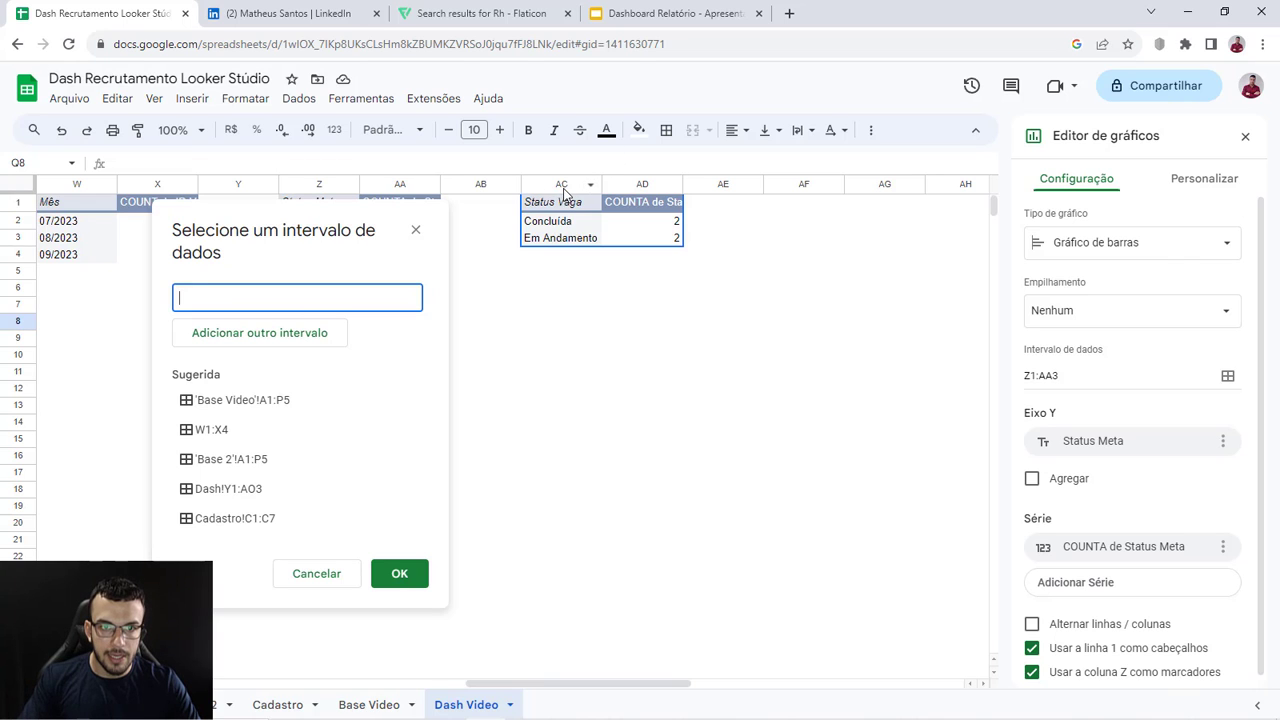
{"action": "left_click_drag", "start_coordinate": [563, 190], "coordinate": [633, 183]}
{"action": "left_click", "coordinate": [412, 576]}
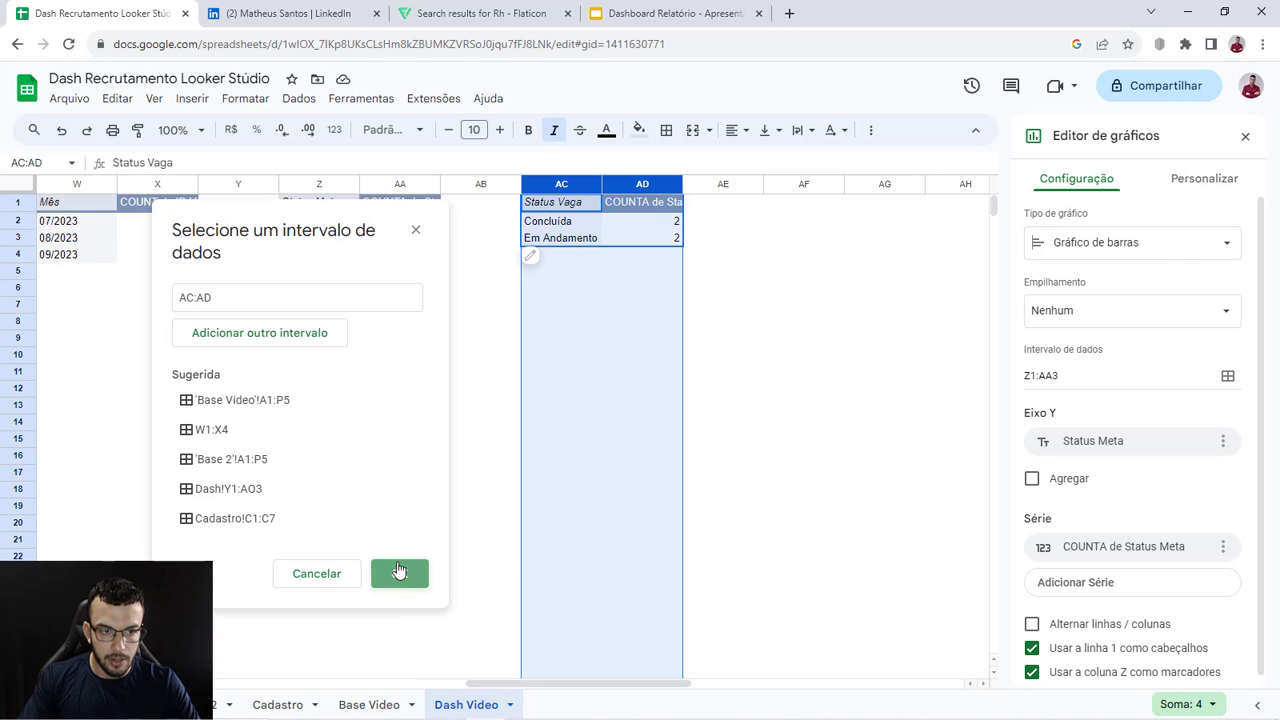
{"action": "left_click_drag", "start_coordinate": [560, 686], "coordinate": [270, 684]}
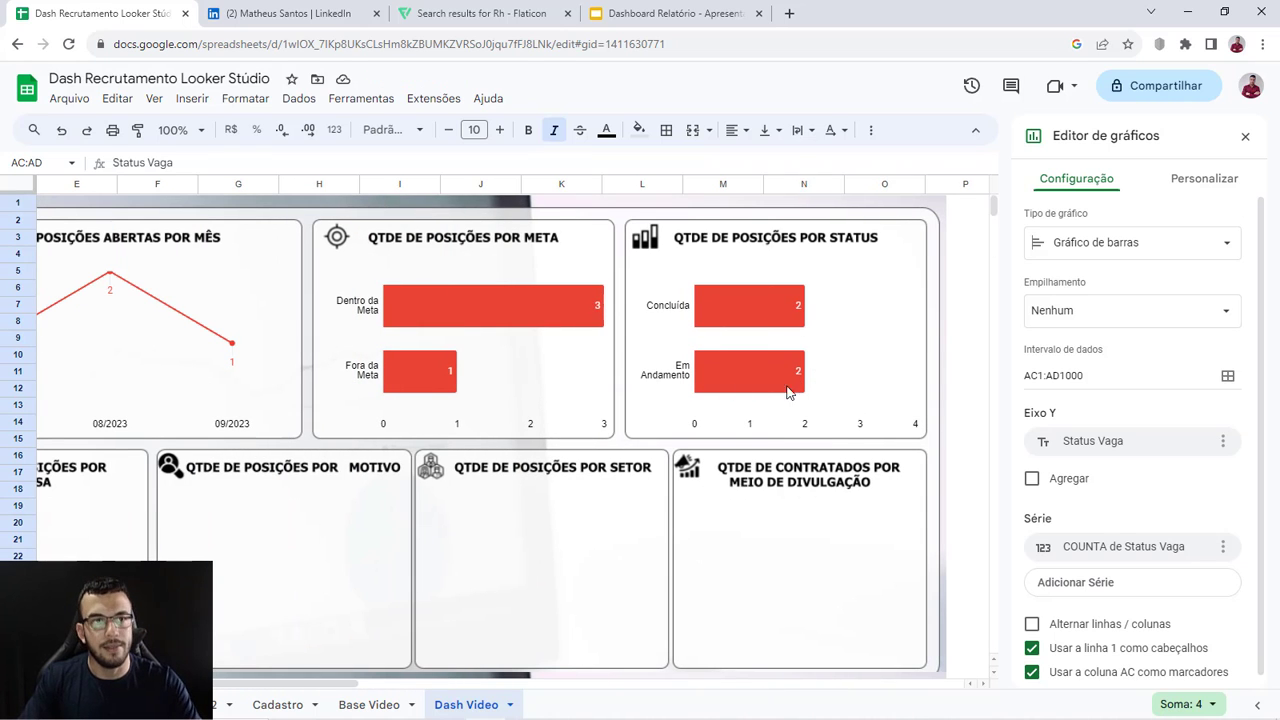
Step: Copy the Status Vaga pivot table in AC1:AD3 and paste it at AF1
{"action": "scroll", "coordinate": [657, 486], "scroll_direction": "down", "scroll_amount": 2}
{"action": "left_click_drag", "start_coordinate": [307, 689], "coordinate": [588, 688]}
{"action": "scroll", "coordinate": [318, 688], "scroll_direction": "up", "scroll_amount": 2}
{"action": "left_click", "coordinate": [480, 440]}
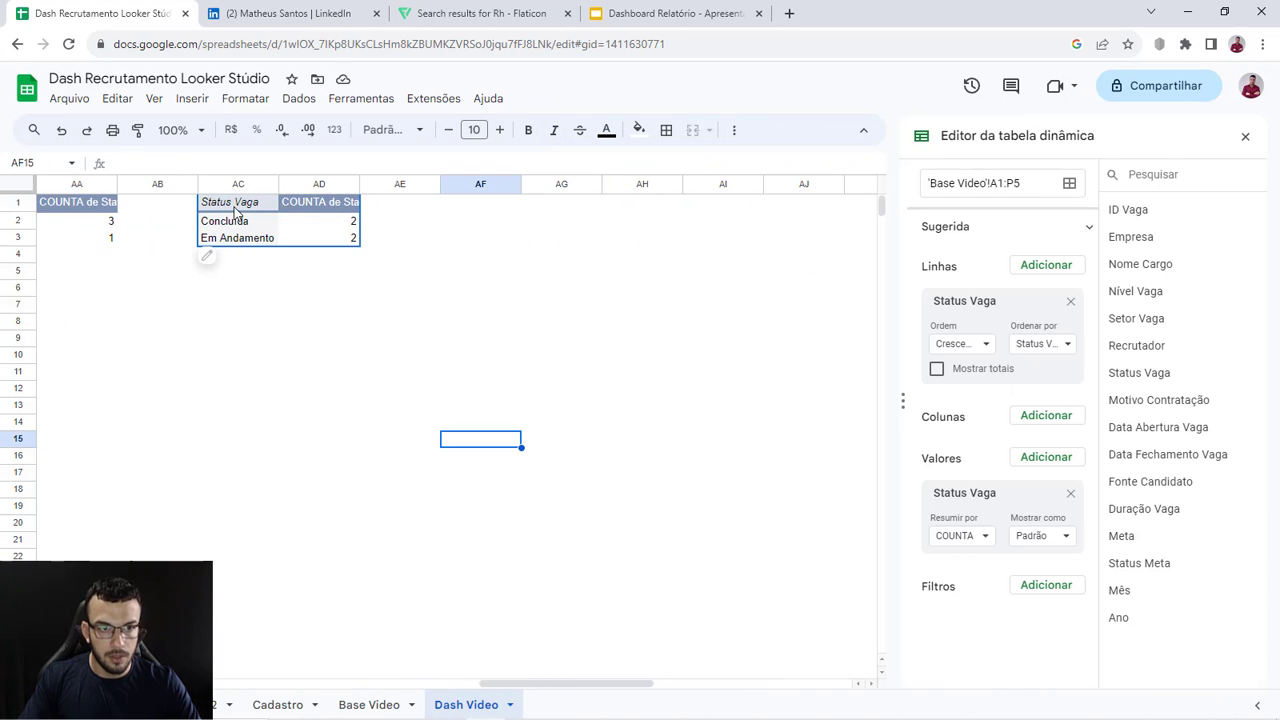
{"action": "left_click_drag", "start_coordinate": [235, 205], "coordinate": [334, 240]}
{"action": "key", "text": "ctrl+c"}
{"action": "left_click", "coordinate": [468, 204]}
{"action": "key", "text": "ctrl+v"}
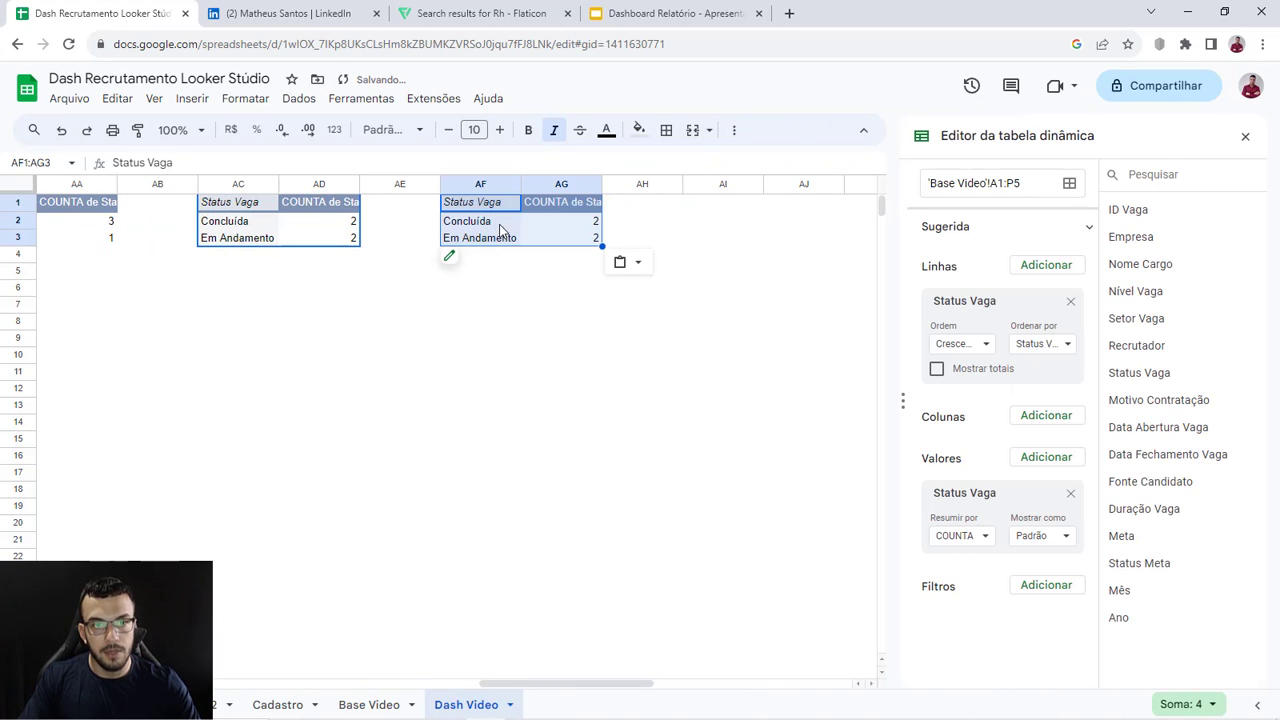
Step: Change the pasted pivot table at AF1 to use Empresa as both the row and the COUNTA value, without totals
{"action": "left_click", "coordinate": [478, 285]}
{"action": "left_click", "coordinate": [480, 240]}
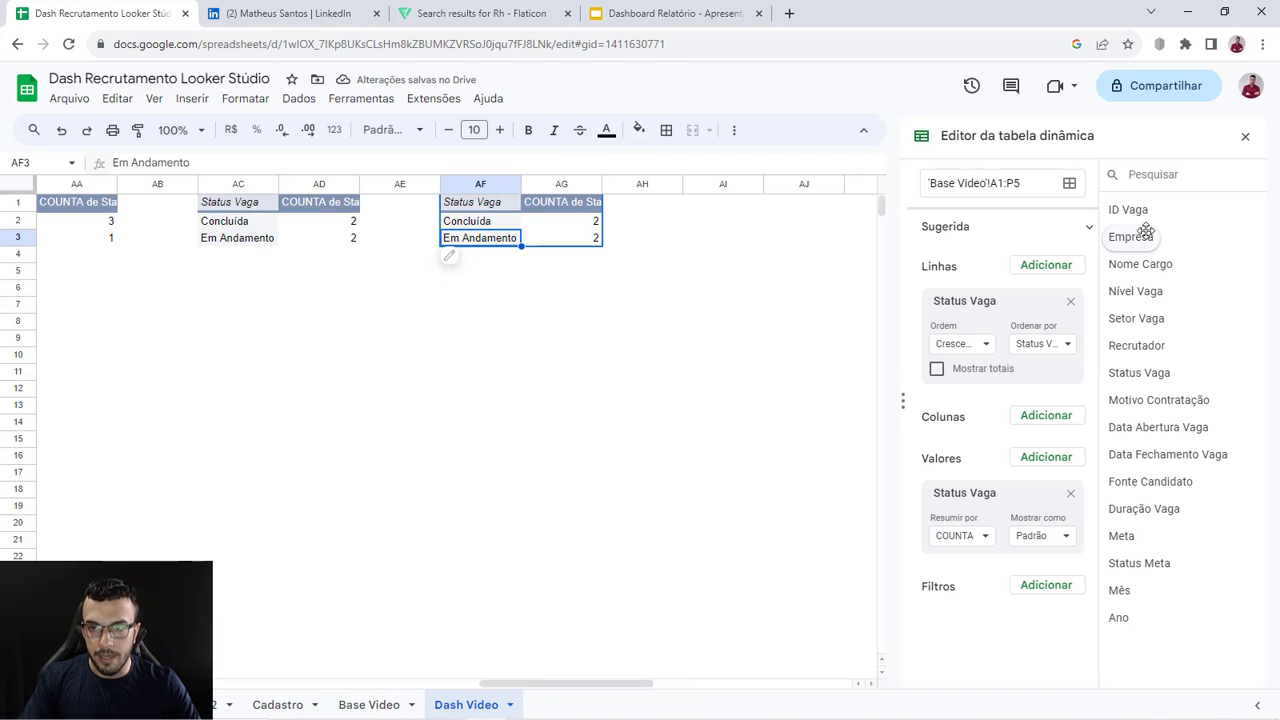
{"action": "left_click_drag", "start_coordinate": [1145, 232], "coordinate": [962, 502]}
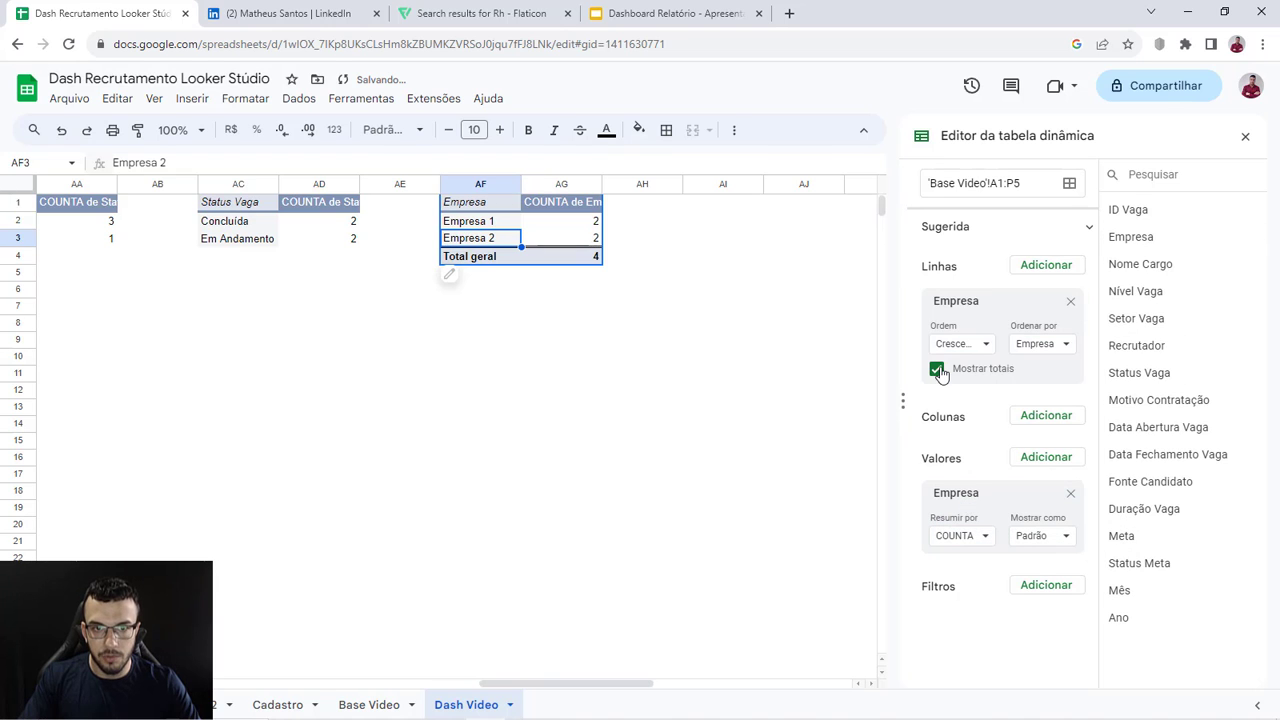
{"action": "left_click", "coordinate": [937, 370]}
Step: Duplicate the Status Vaga bar chart and move the copy onto the QTDE DE POSIÇÕES POR EMPRESA card
{"action": "left_click_drag", "start_coordinate": [557, 688], "coordinate": [167, 688]}
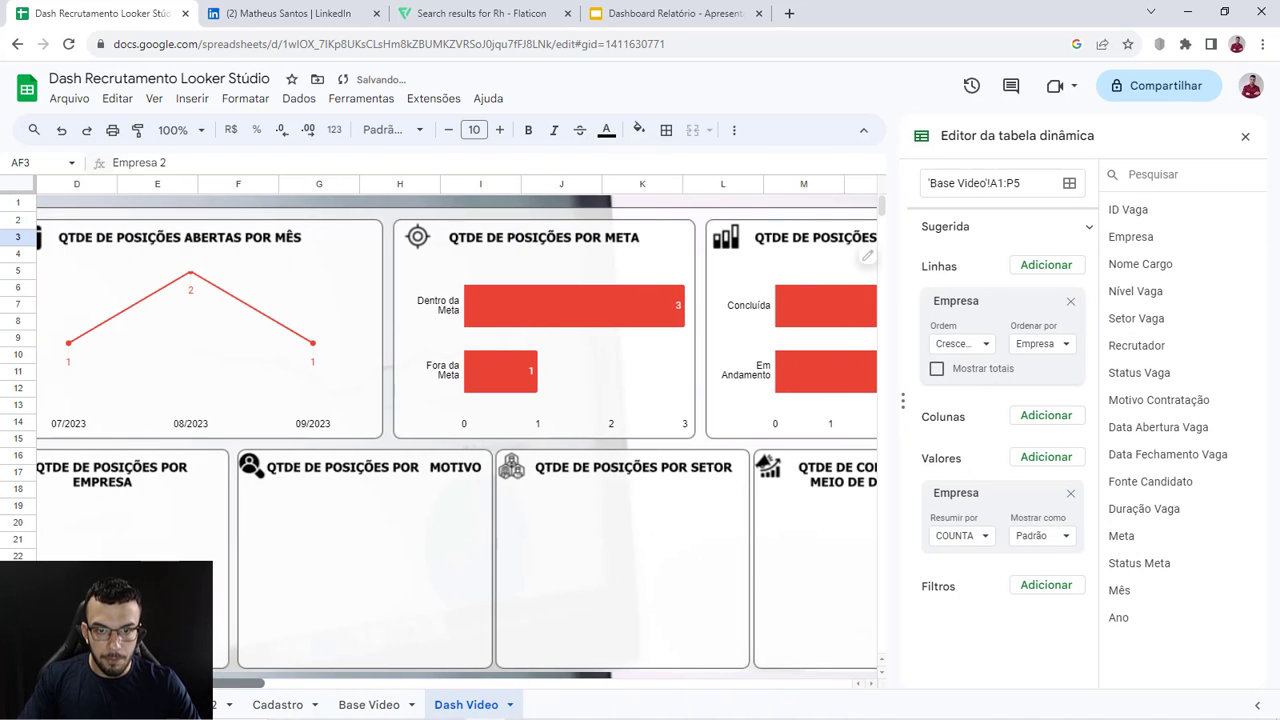
{"action": "left_click", "coordinate": [757, 352]}
{"action": "key", "text": "ctrl+c"}
{"action": "key", "text": "ctrl+v"}
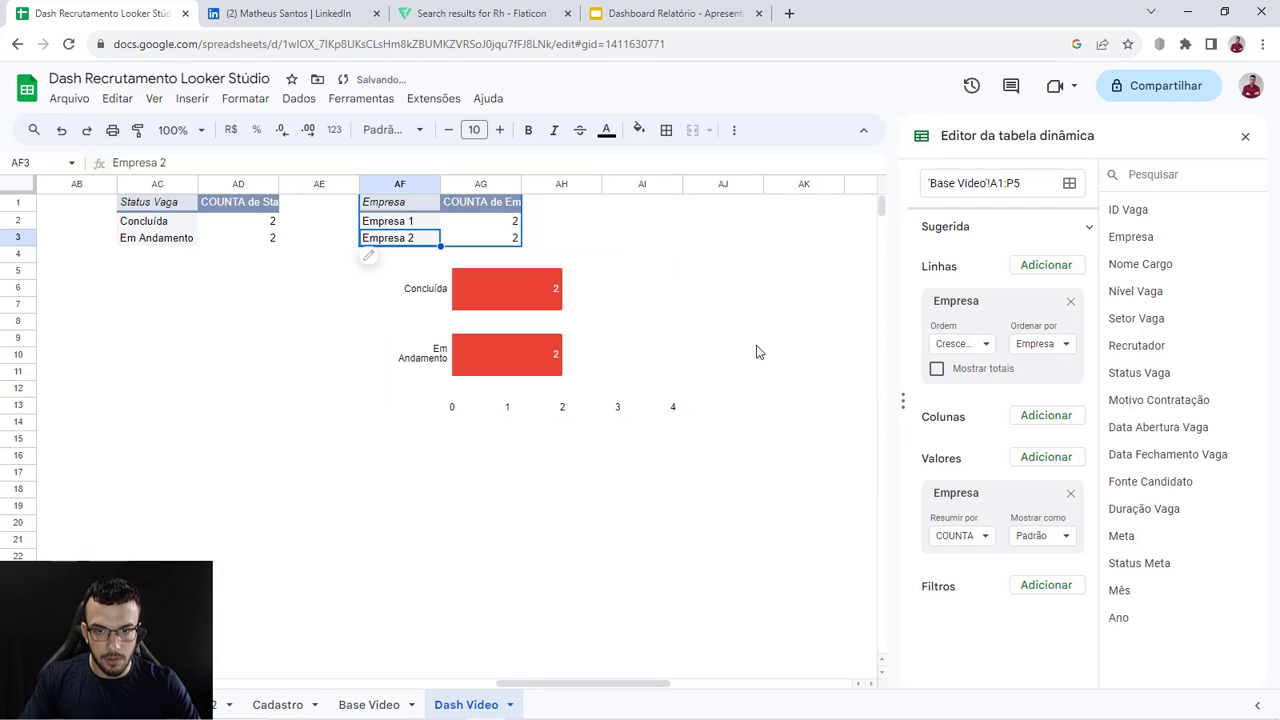
{"action": "left_click_drag", "start_coordinate": [620, 312], "coordinate": [230, 416]}
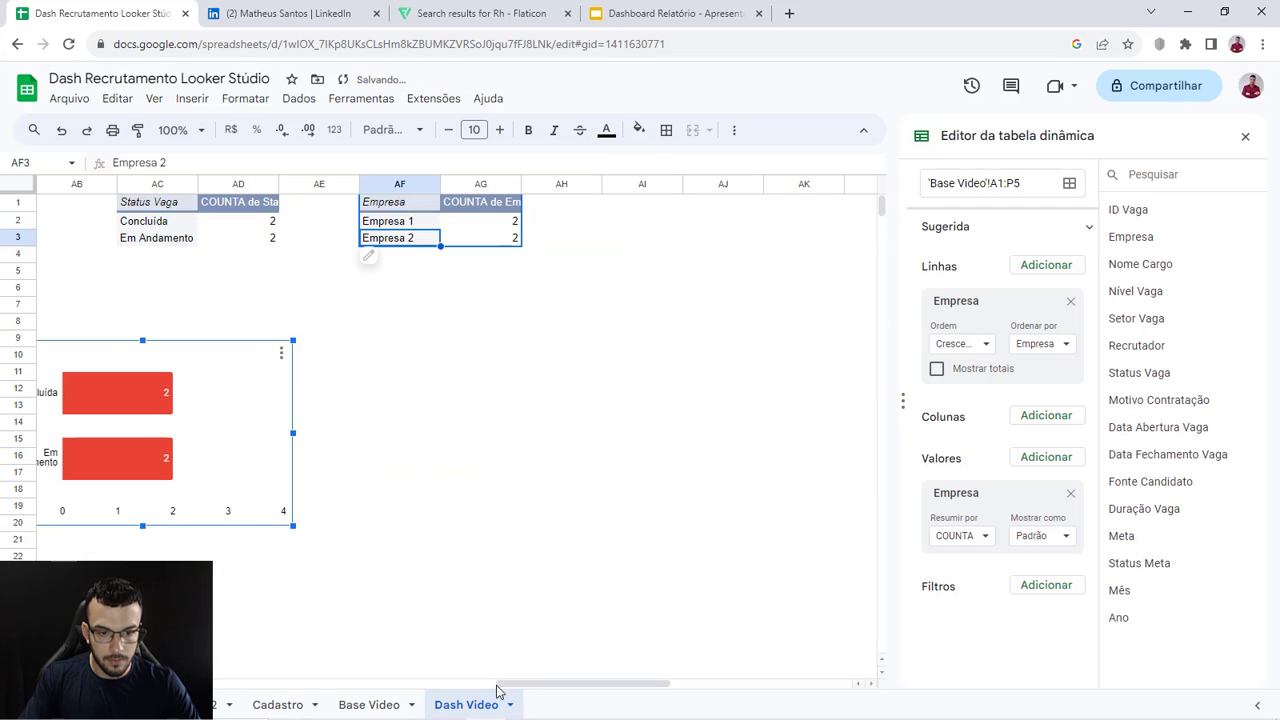
{"action": "left_click_drag", "start_coordinate": [497, 688], "coordinate": [328, 688]}
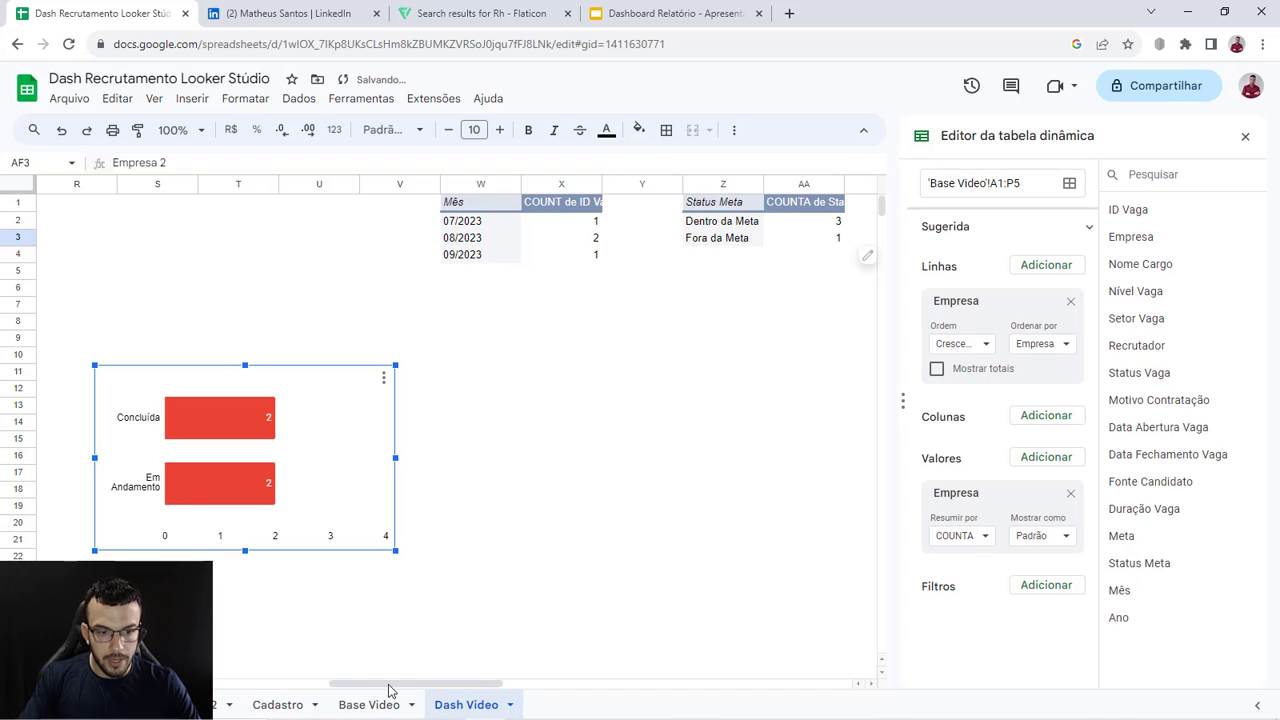
{"action": "left_click_drag", "start_coordinate": [389, 685], "coordinate": [257, 685]}
{"action": "left_click_drag", "start_coordinate": [766, 428], "coordinate": [183, 494]}
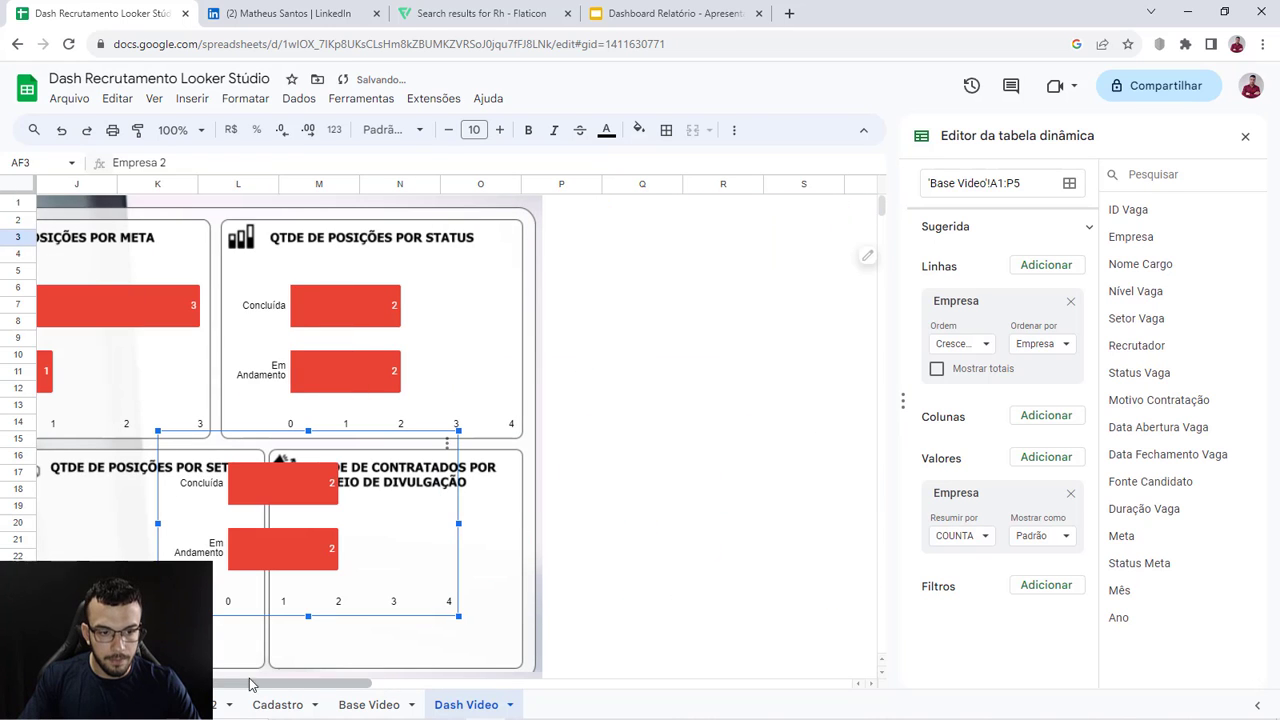
{"action": "left_click_drag", "start_coordinate": [251, 685], "coordinate": [136, 685]}
{"action": "left_click_drag", "start_coordinate": [701, 564], "coordinate": [184, 522]}
Step: Shrink the duplicated chart's width and height to fit inside the QTDE DE POSIÇÕES POR EMPRESA card
{"action": "scroll", "coordinate": [184, 522], "scroll_direction": "left", "scroll_amount": 1}
{"action": "scroll", "coordinate": [184, 522], "scroll_direction": "down", "scroll_amount": 1}
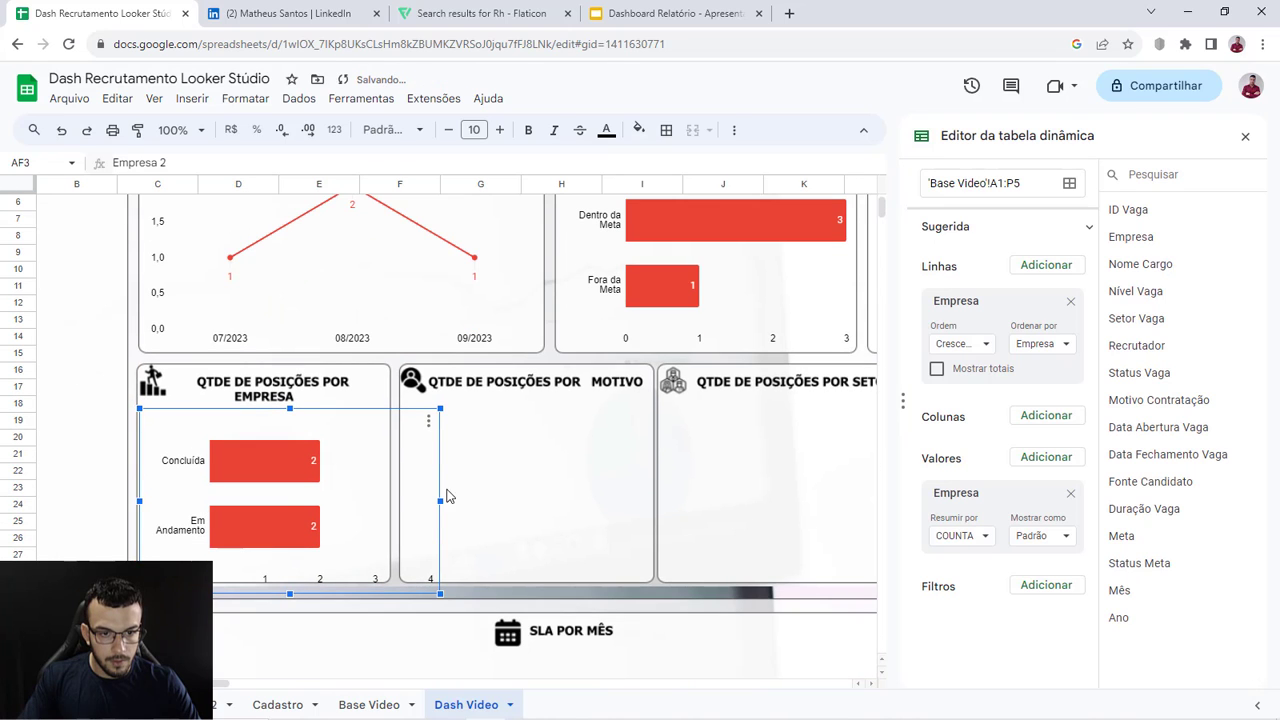
{"action": "left_click_drag", "start_coordinate": [427, 511], "coordinate": [388, 525]}
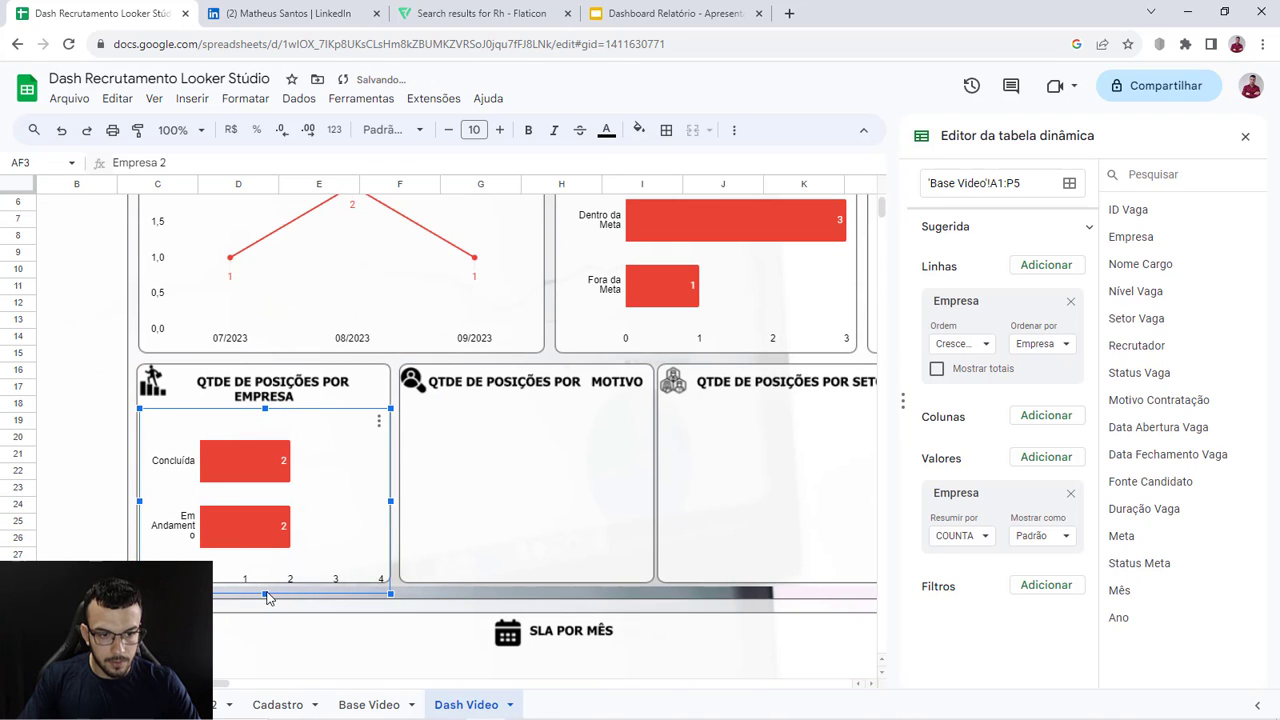
{"action": "left_click_drag", "start_coordinate": [267, 597], "coordinate": [266, 581]}
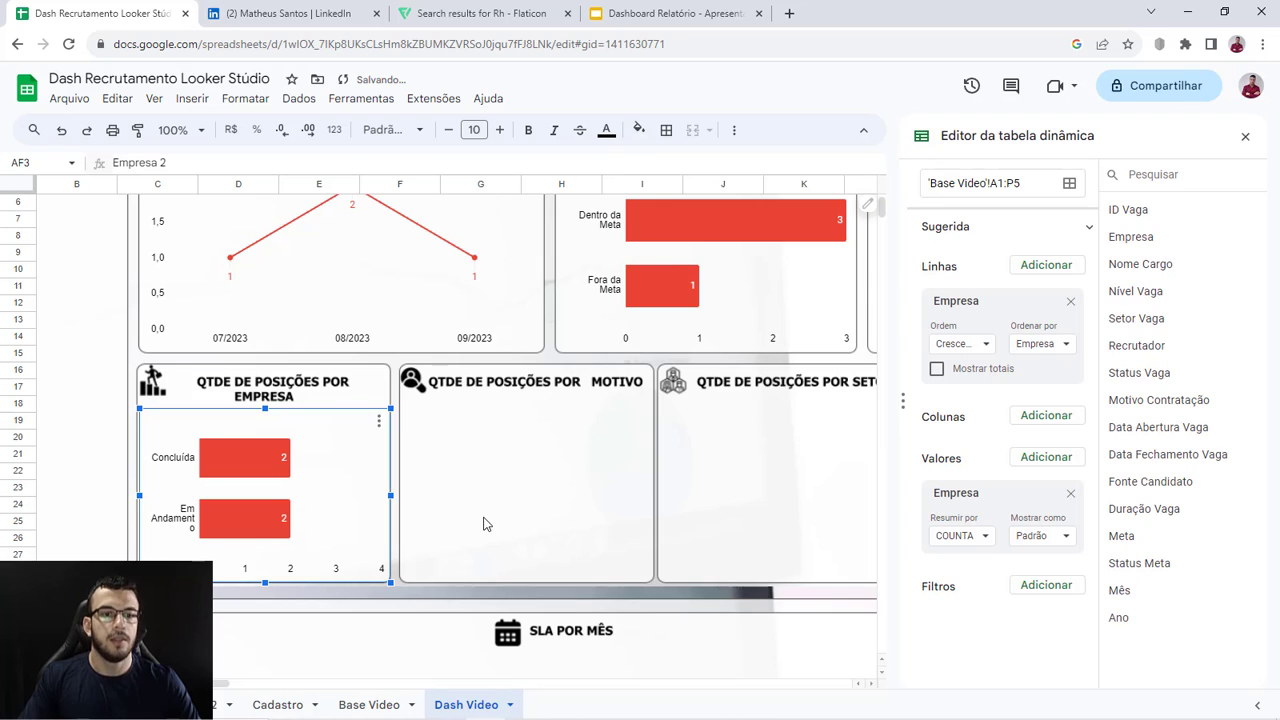
Step: Change the data range of the chart on the QTDE DE POSIÇÕES POR EMPRESA card to columns AF:AG
{"action": "scroll", "coordinate": [483, 525], "scroll_direction": "up", "scroll_amount": 1}
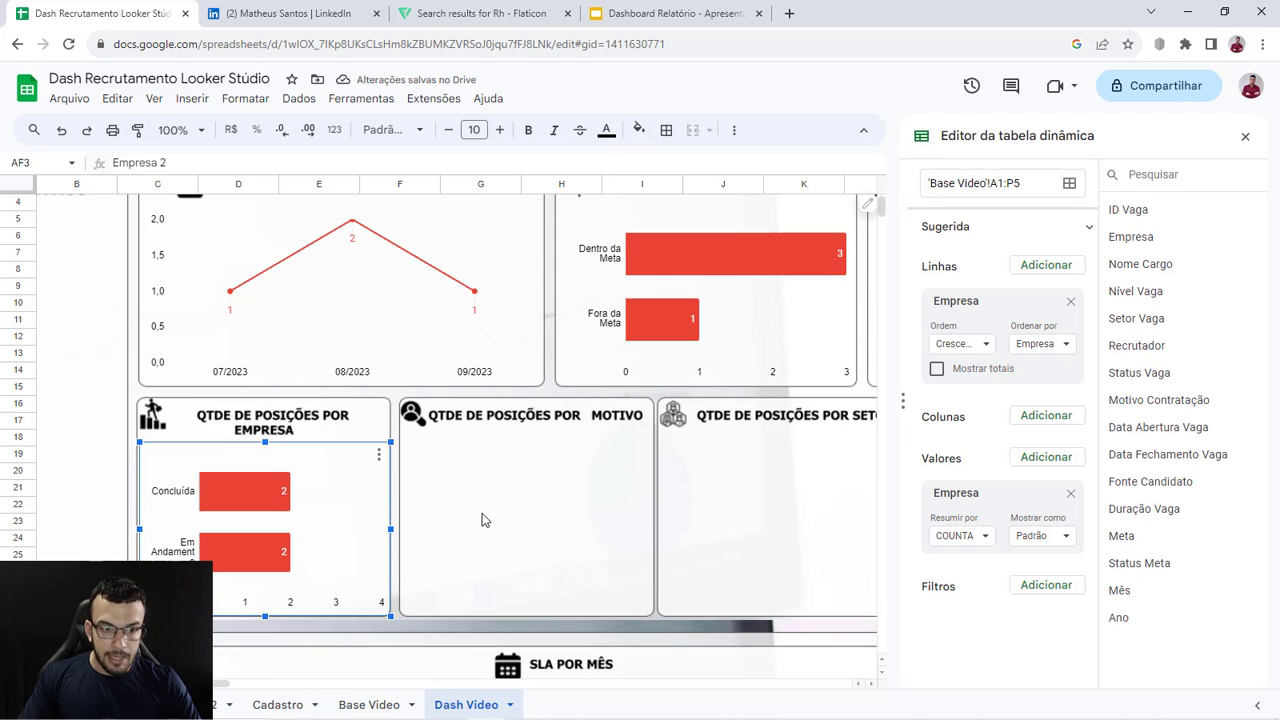
{"action": "left_click", "coordinate": [383, 457]}
{"action": "left_click", "coordinate": [405, 487]}
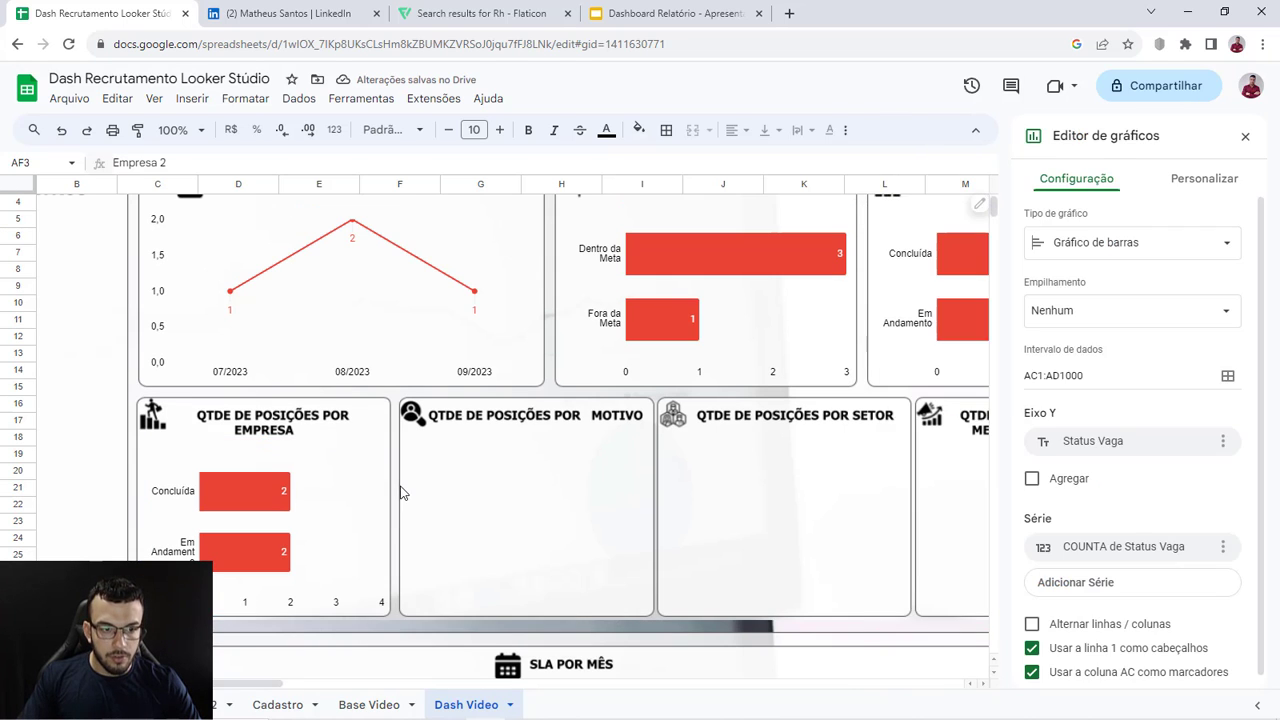
{"action": "left_click_drag", "start_coordinate": [262, 686], "coordinate": [752, 687]}
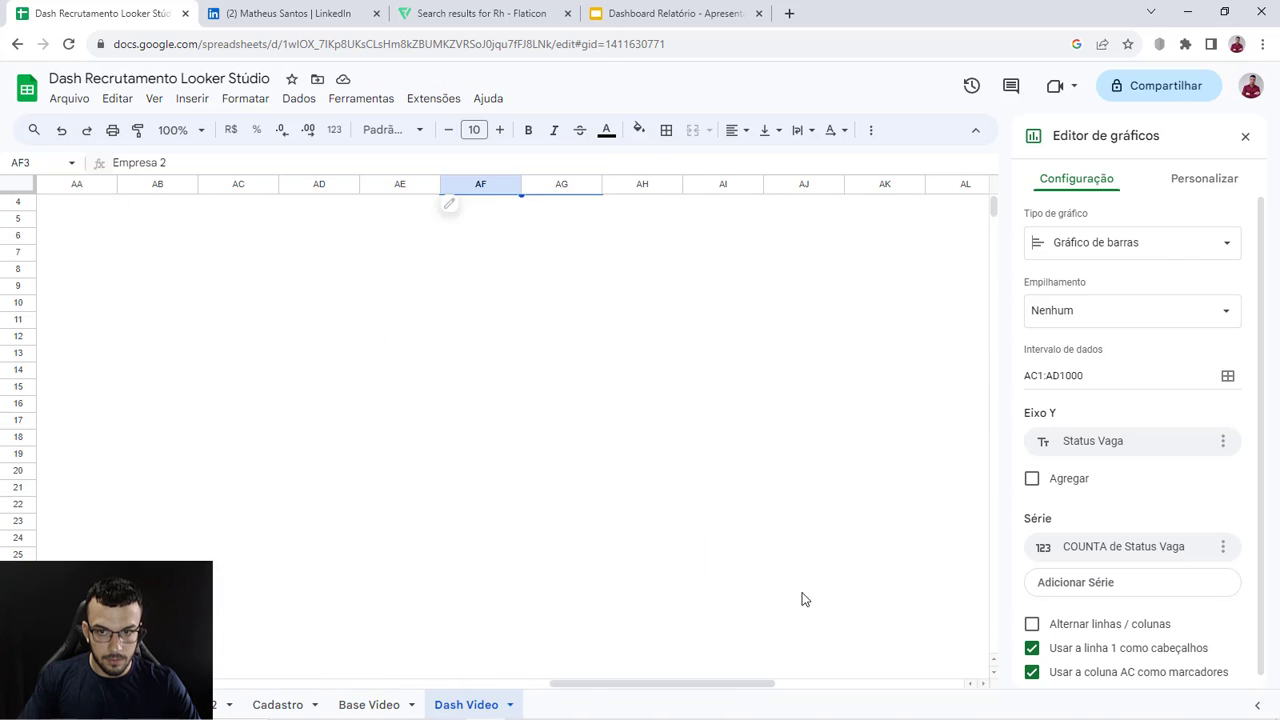
{"action": "scroll", "coordinate": [803, 600], "scroll_direction": "up", "scroll_amount": 2}
{"action": "left_click", "coordinate": [1041, 371]}
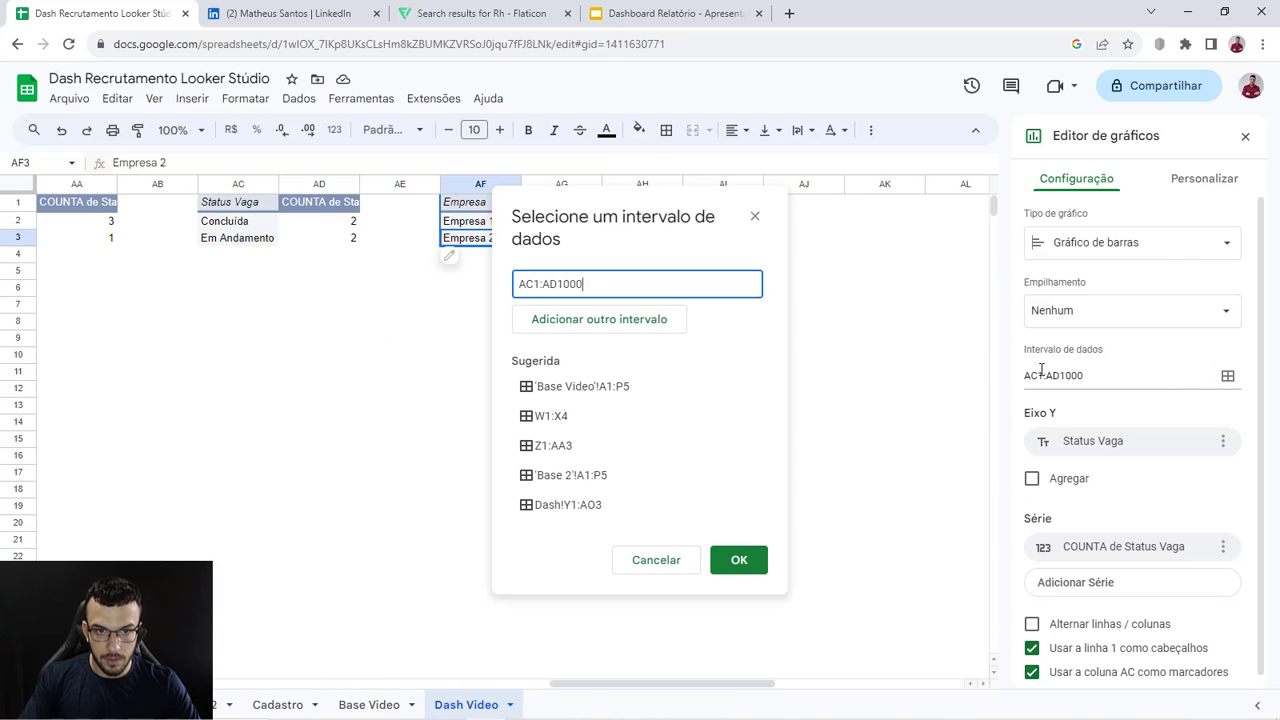
{"action": "triple_click", "coordinate": [599, 281]}
{"action": "key", "text": "BackSpace"}
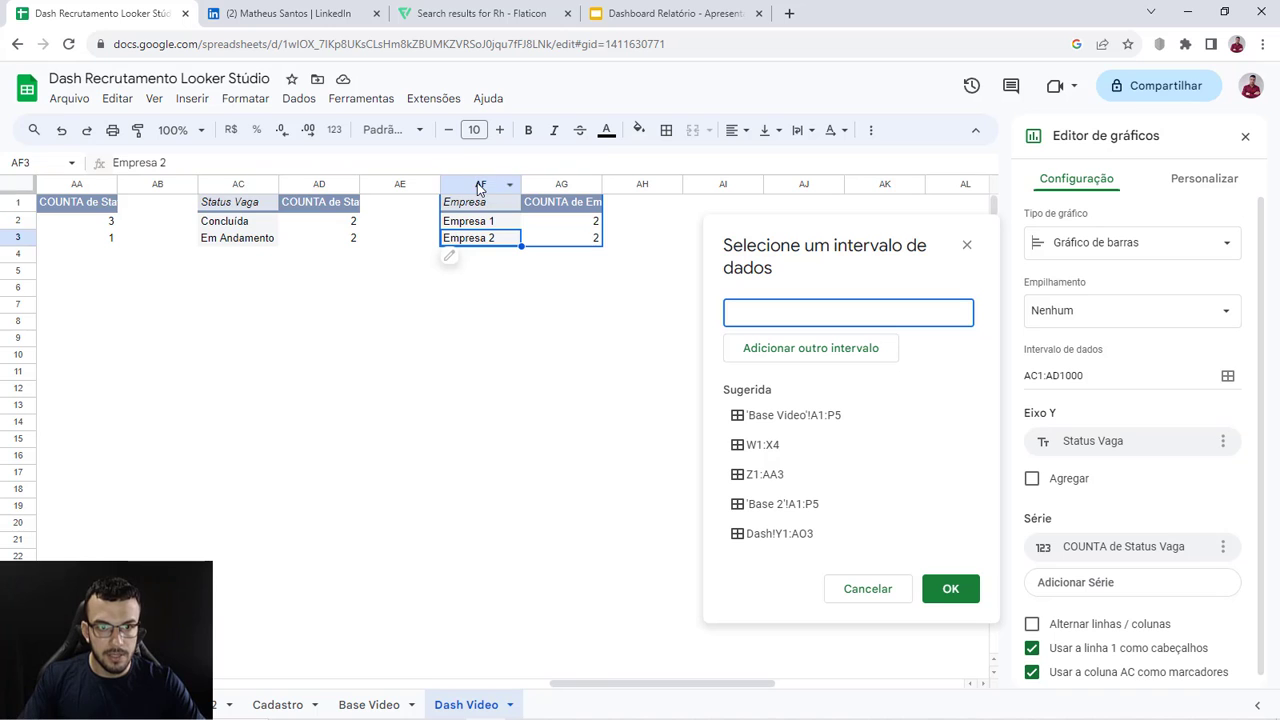
{"action": "left_click_drag", "start_coordinate": [480, 190], "coordinate": [551, 184]}
{"action": "left_click", "coordinate": [950, 588]}
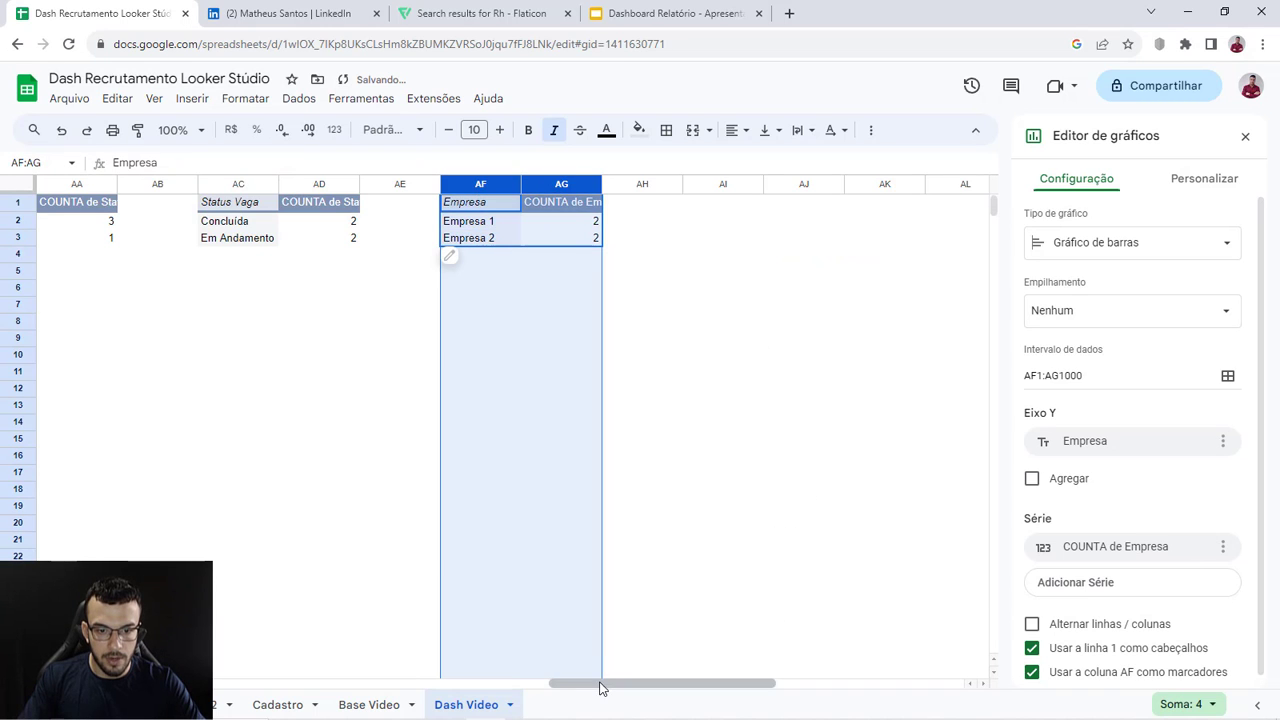
{"action": "left_click_drag", "start_coordinate": [600, 686], "coordinate": [90, 686]}
{"action": "scroll", "coordinate": [300, 578], "scroll_direction": "down", "scroll_amount": 1}
{"action": "left_click", "coordinate": [406, 482]}
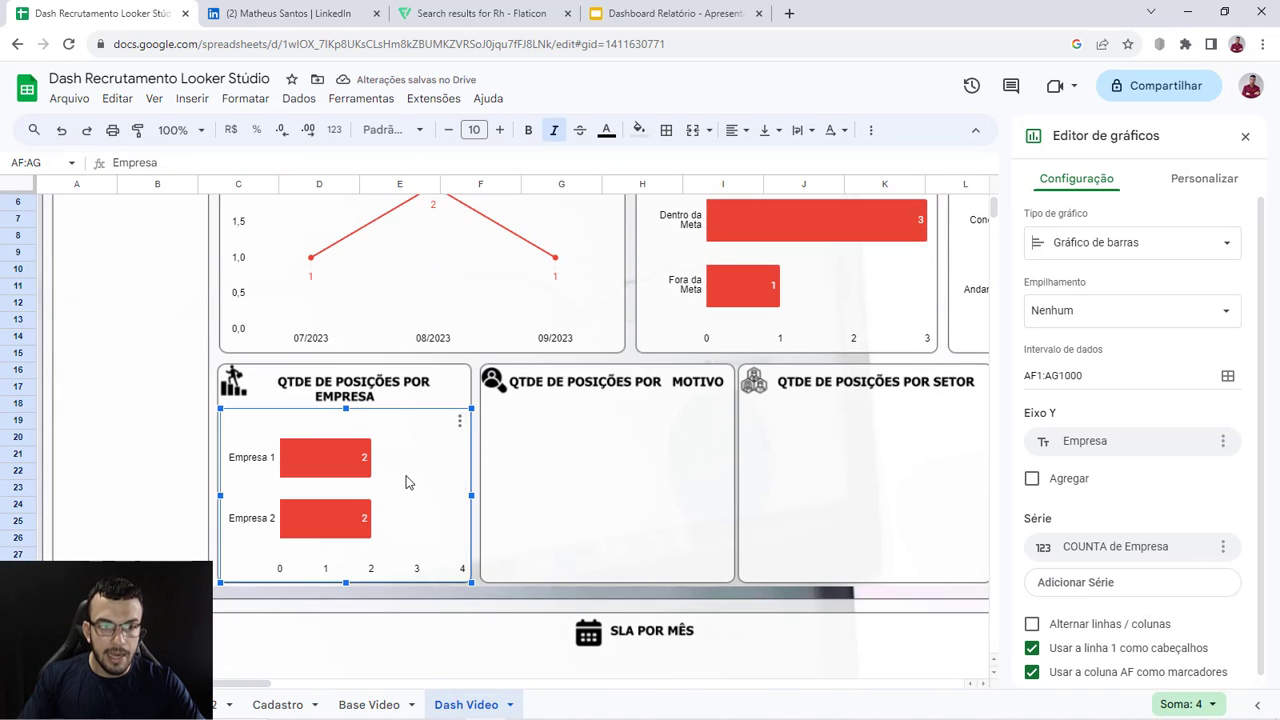
Step: Convert the chart on the QTDE DE POSIÇÕES POR EMPRESA card to a column chart
{"action": "left_click", "coordinate": [460, 421]}
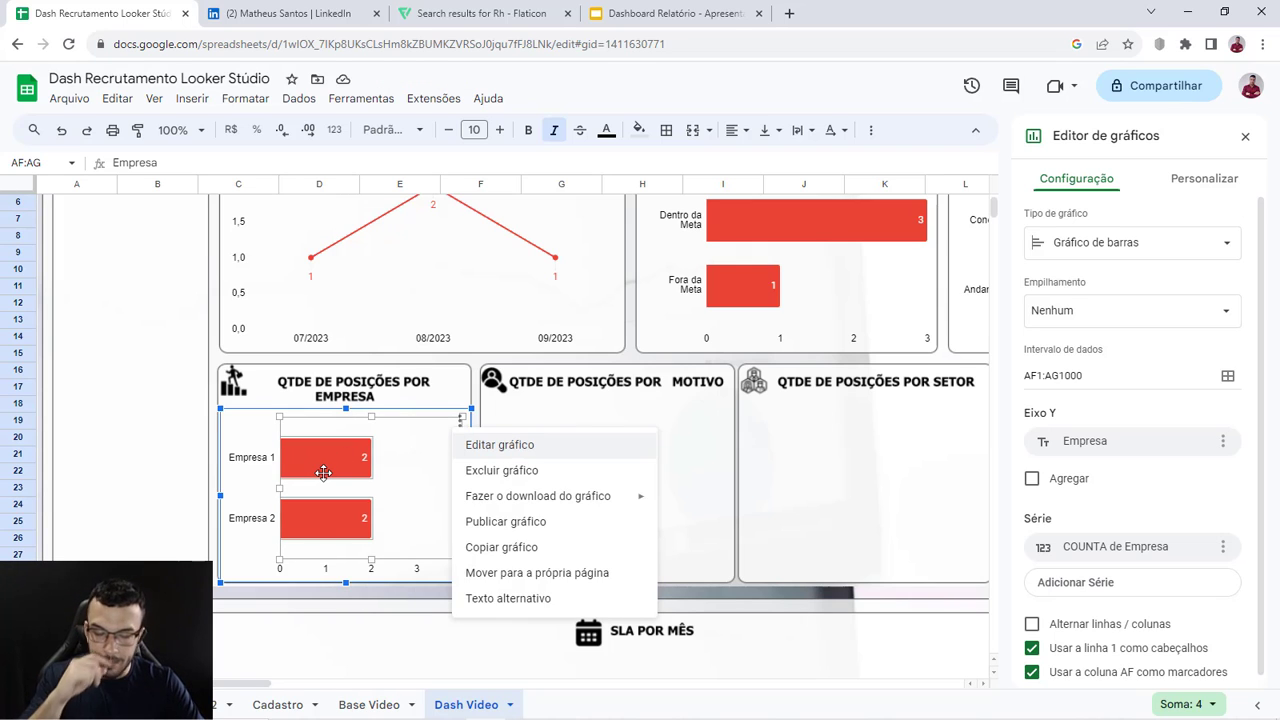
{"action": "left_click", "coordinate": [1086, 245]}
{"action": "scroll", "coordinate": [1078, 420], "scroll_direction": "down", "scroll_amount": 3}
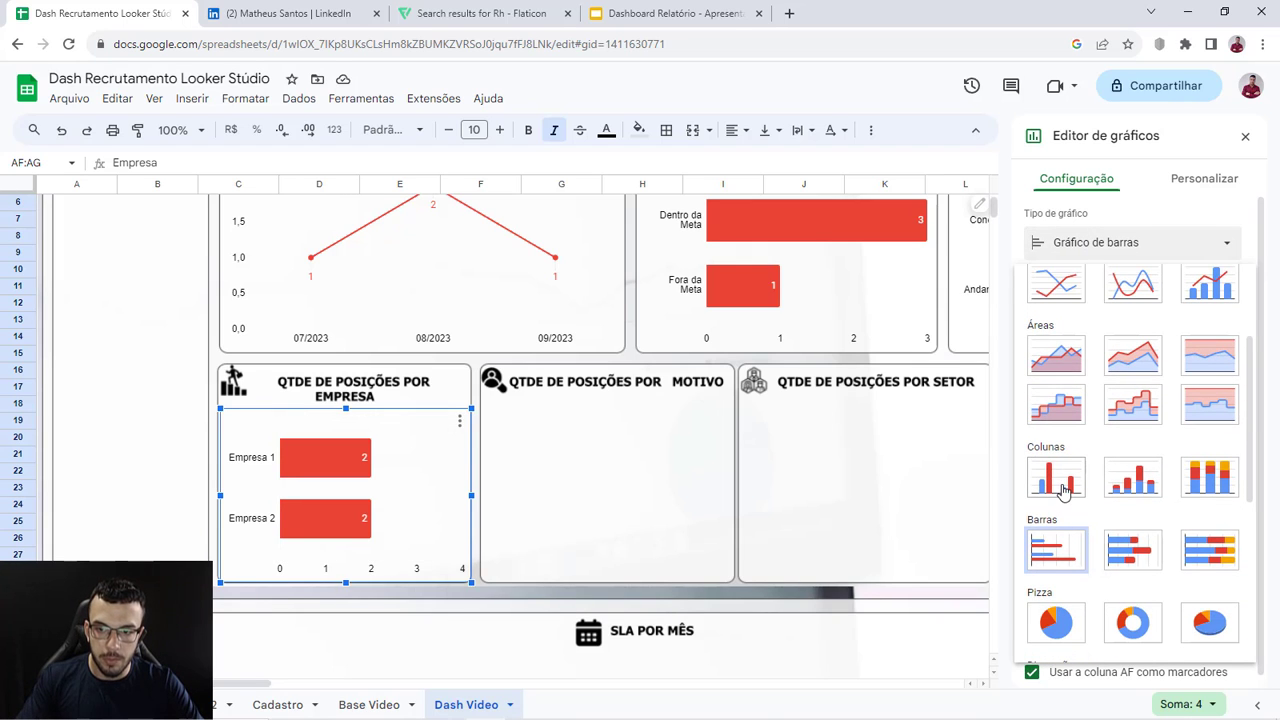
{"action": "left_click", "coordinate": [1063, 485]}
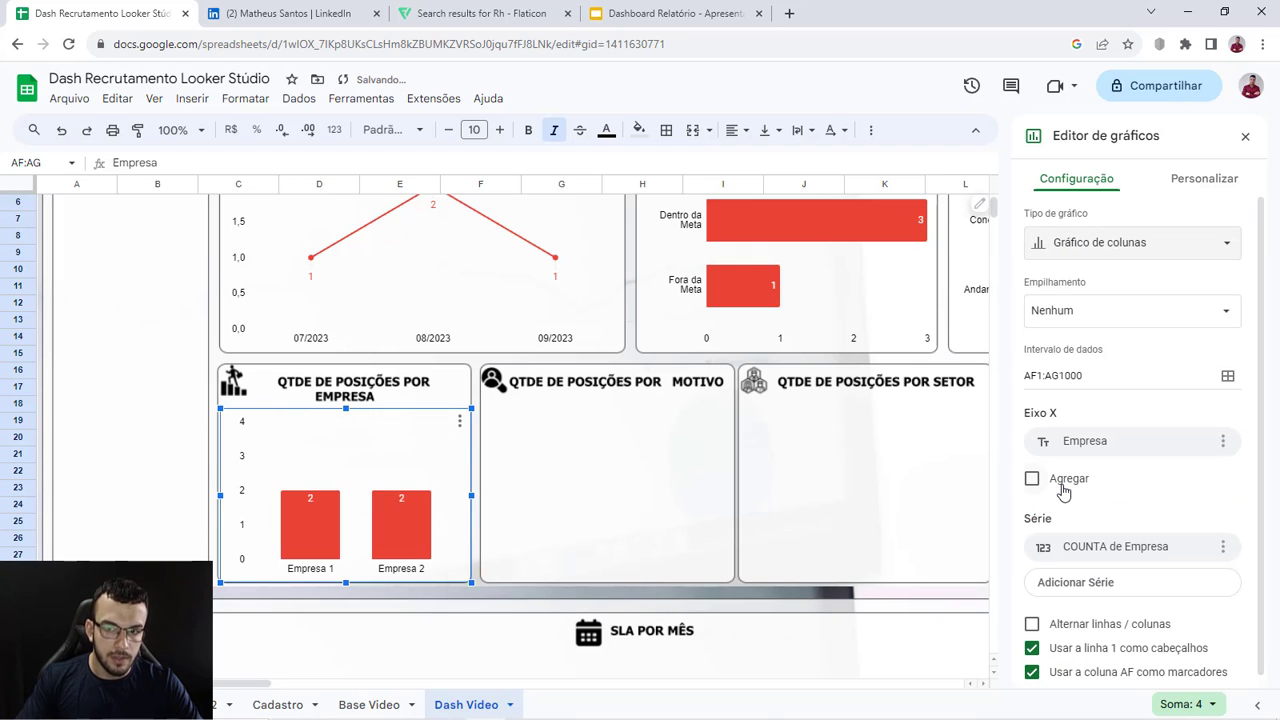
{"action": "left_click", "coordinate": [1108, 242]}
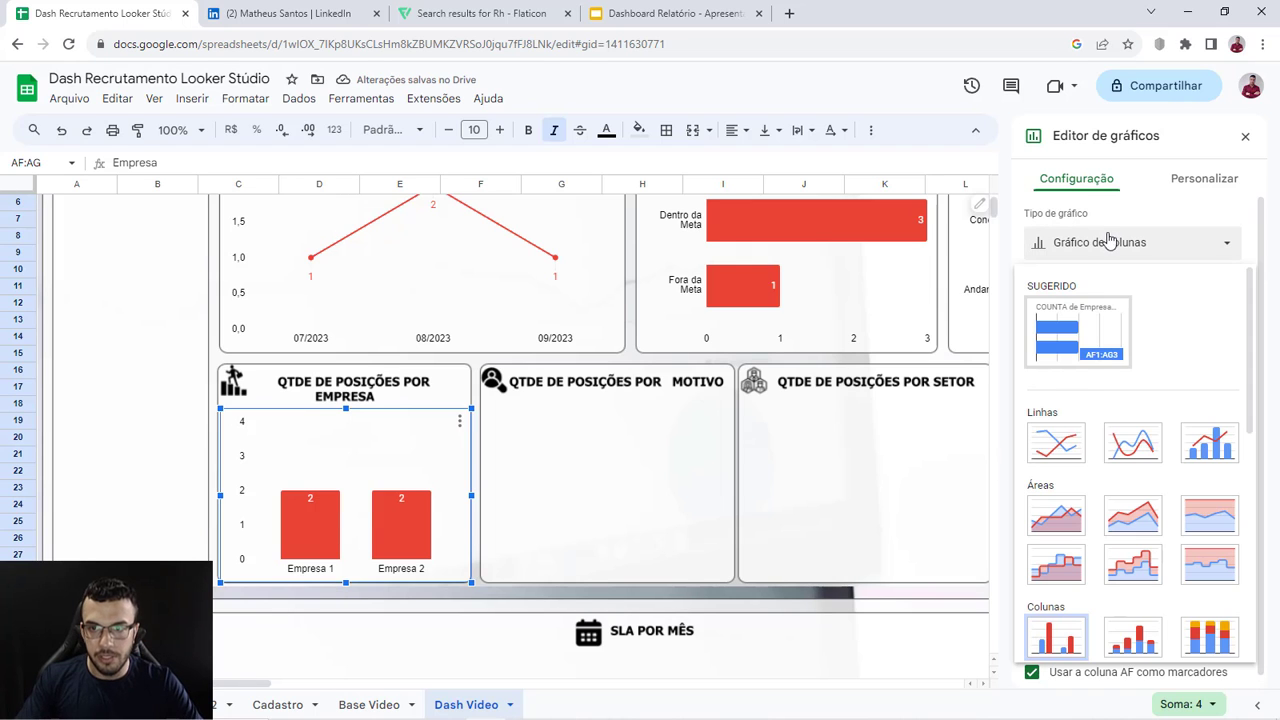
{"action": "left_click", "coordinate": [1080, 242]}
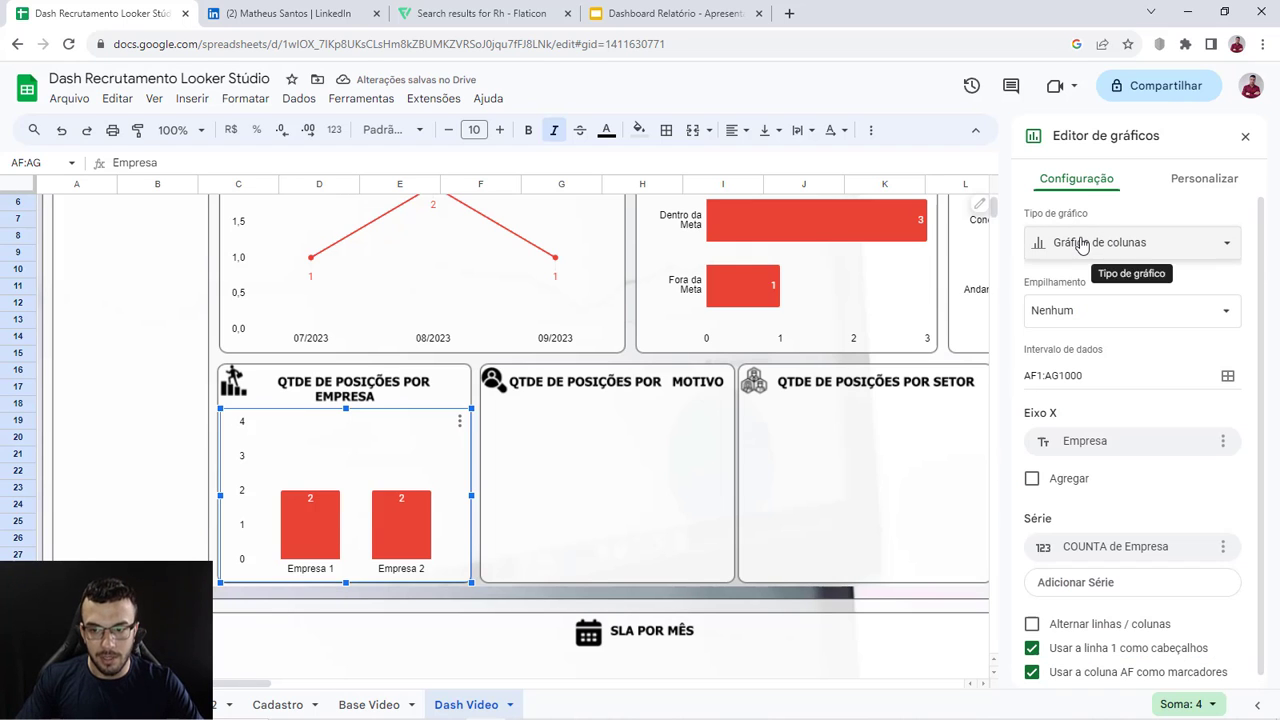
Step: Copy the Empresa pivot table in AF1:AG3 and paste it at AI1
{"action": "scroll", "coordinate": [616, 493], "scroll_direction": "up", "scroll_amount": 1}
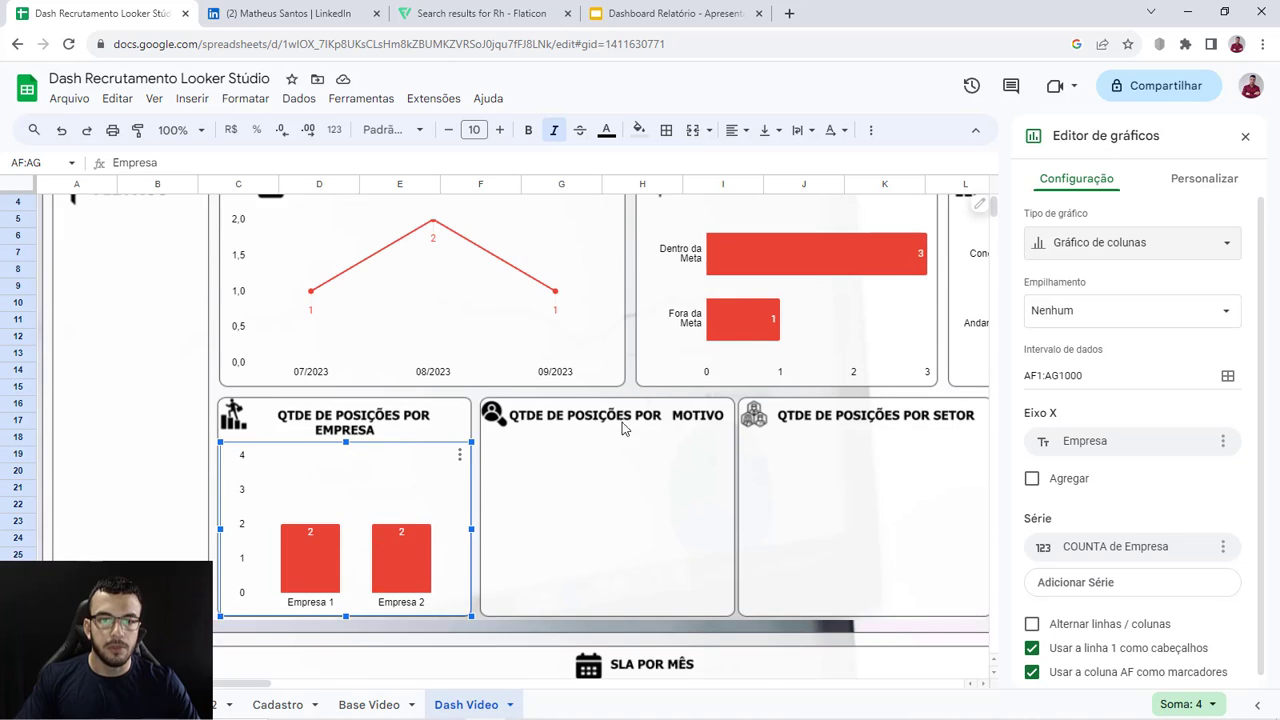
{"action": "left_click_drag", "start_coordinate": [224, 685], "coordinate": [660, 672]}
{"action": "scroll", "coordinate": [709, 552], "scroll_direction": "up", "scroll_amount": 1}
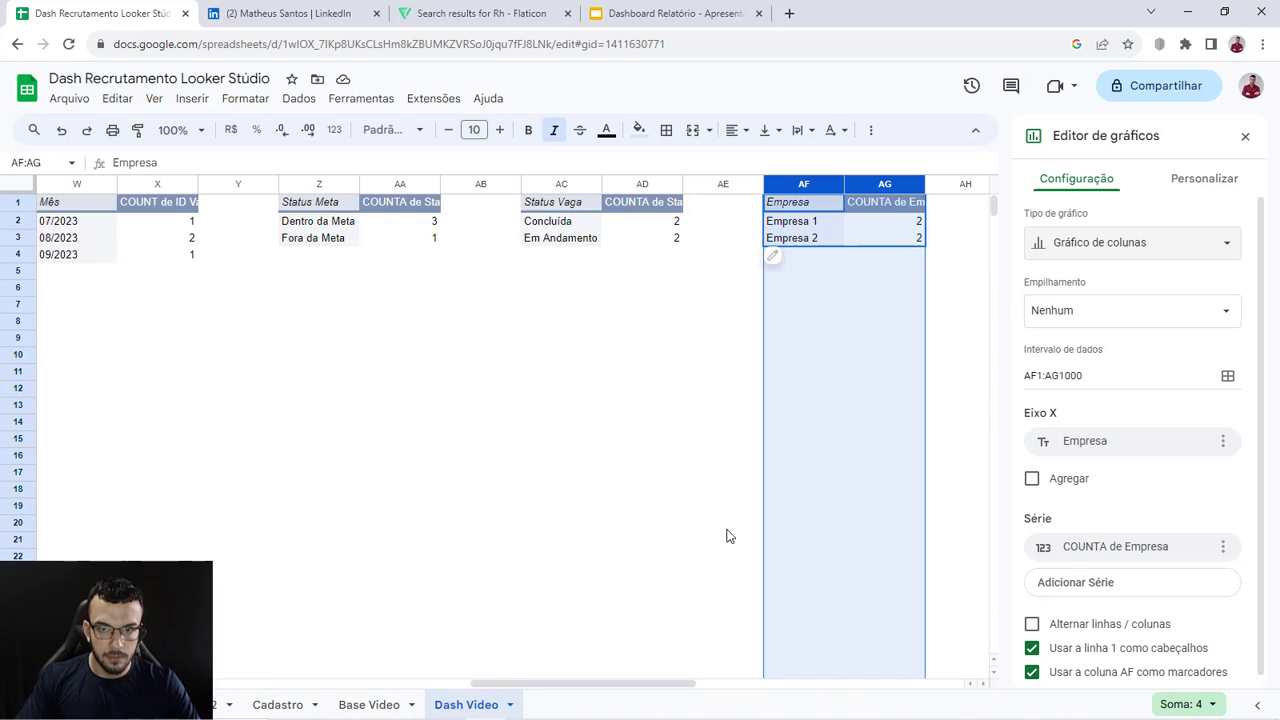
{"action": "left_click", "coordinate": [837, 420]}
{"action": "left_click", "coordinate": [813, 204]}
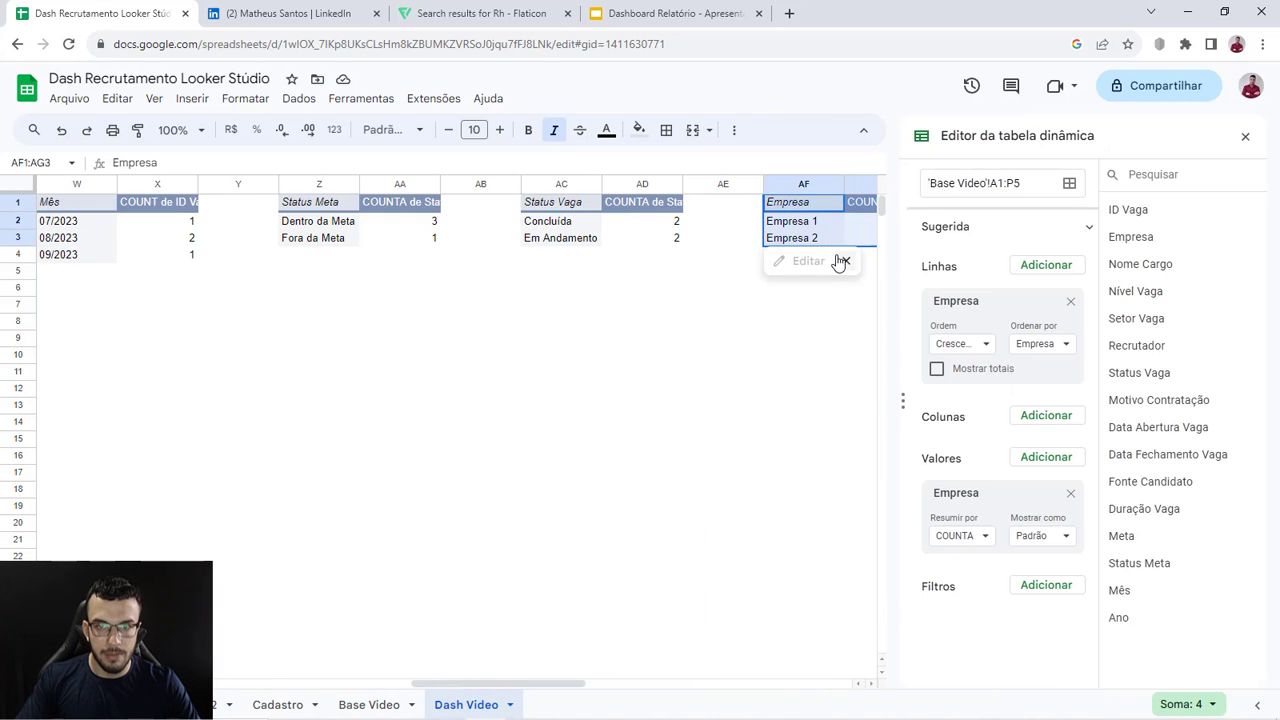
{"action": "left_click", "coordinate": [726, 258]}
{"action": "left_click", "coordinate": [785, 258]}
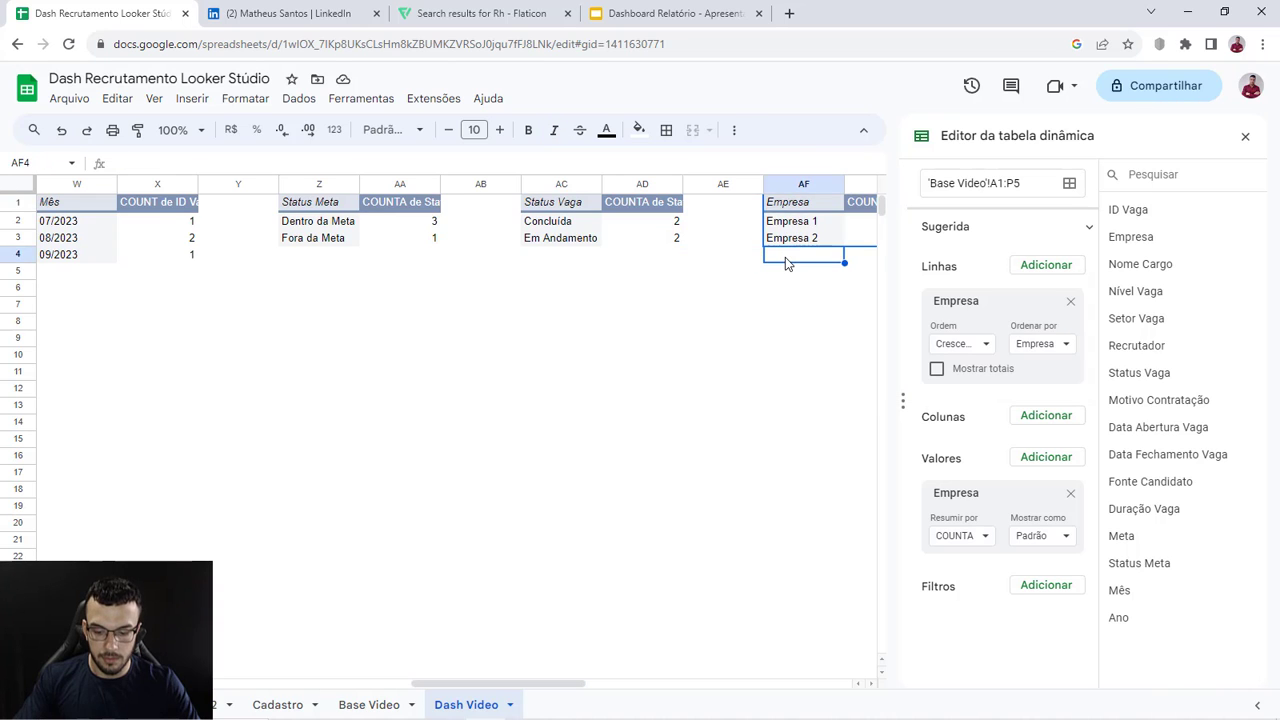
{"action": "key", "text": "Right"}
{"action": "key", "text": "Right"}
{"action": "key", "text": "Right"}
{"action": "key", "text": "Right"}
{"action": "key", "text": "Right"}
{"action": "left_click", "coordinate": [651, 206]}
{"action": "type", "text": "Empresa\tCOUNTA de Empresa Empresa 1\t2 Empresa 2\t2"}
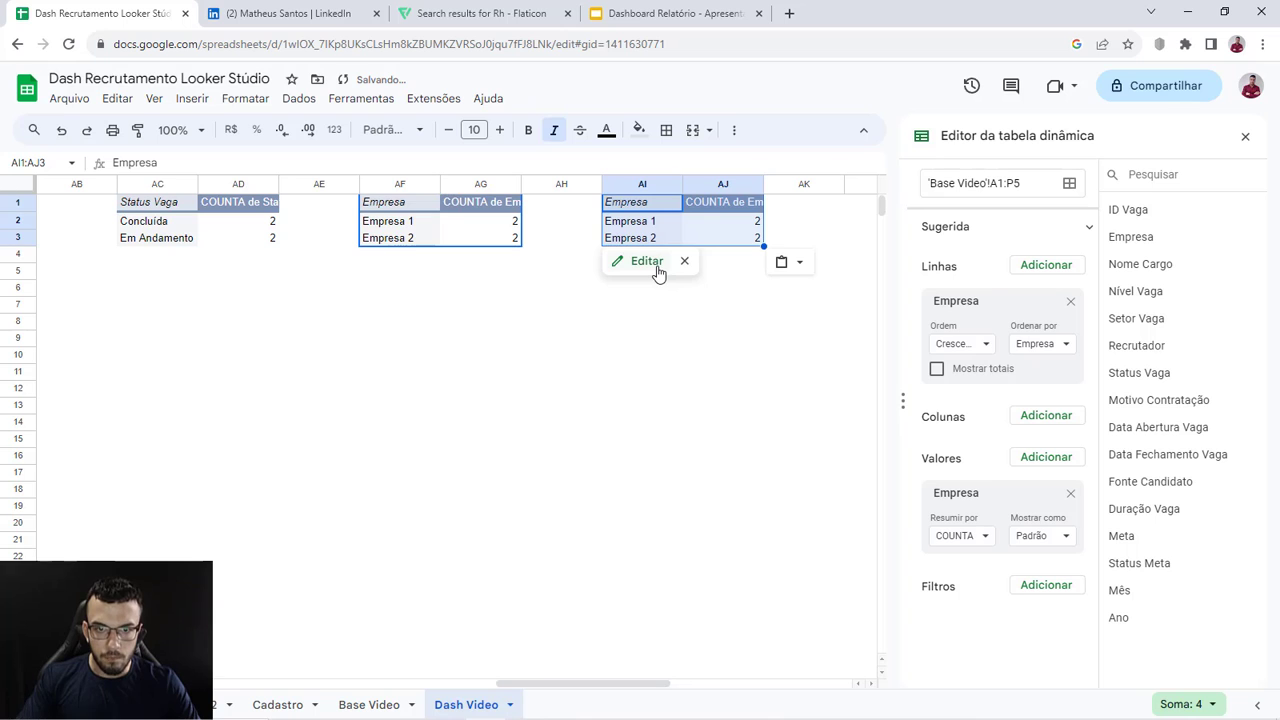
Step: Change the pivot table at AI1 to list Motivo Contratação as rows and its count as values, without totals
{"action": "left_click", "coordinate": [777, 314]}
{"action": "left_click", "coordinate": [725, 238]}
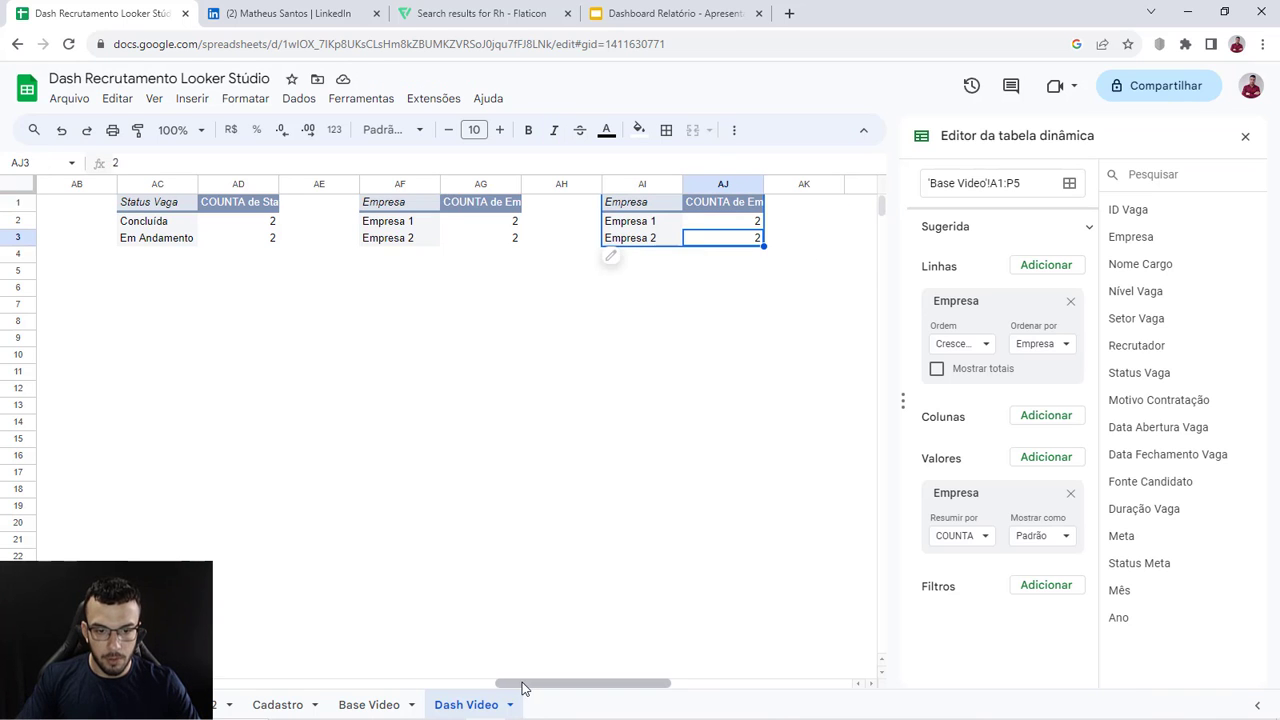
{"action": "left_click_drag", "start_coordinate": [523, 687], "coordinate": [554, 691]}
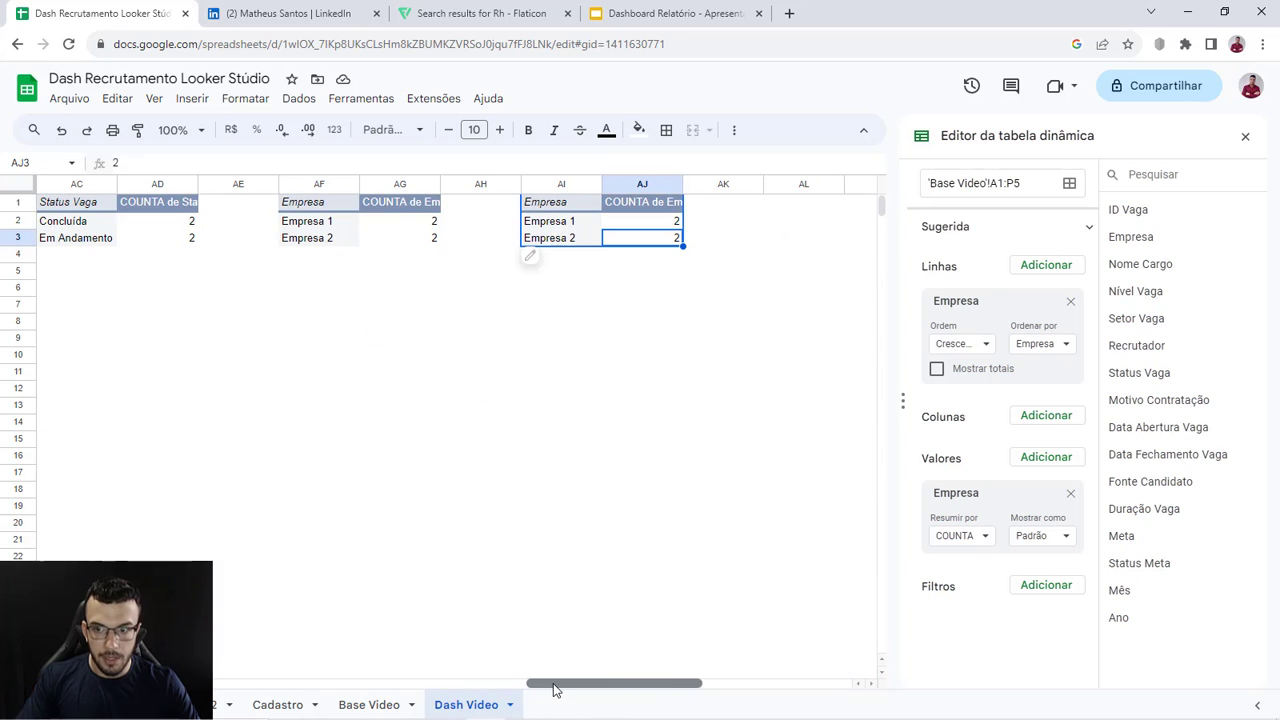
{"action": "left_click_drag", "start_coordinate": [1141, 402], "coordinate": [1003, 328]}
{"action": "left_click_drag", "start_coordinate": [1178, 400], "coordinate": [971, 523]}
{"action": "left_click", "coordinate": [937, 369]}
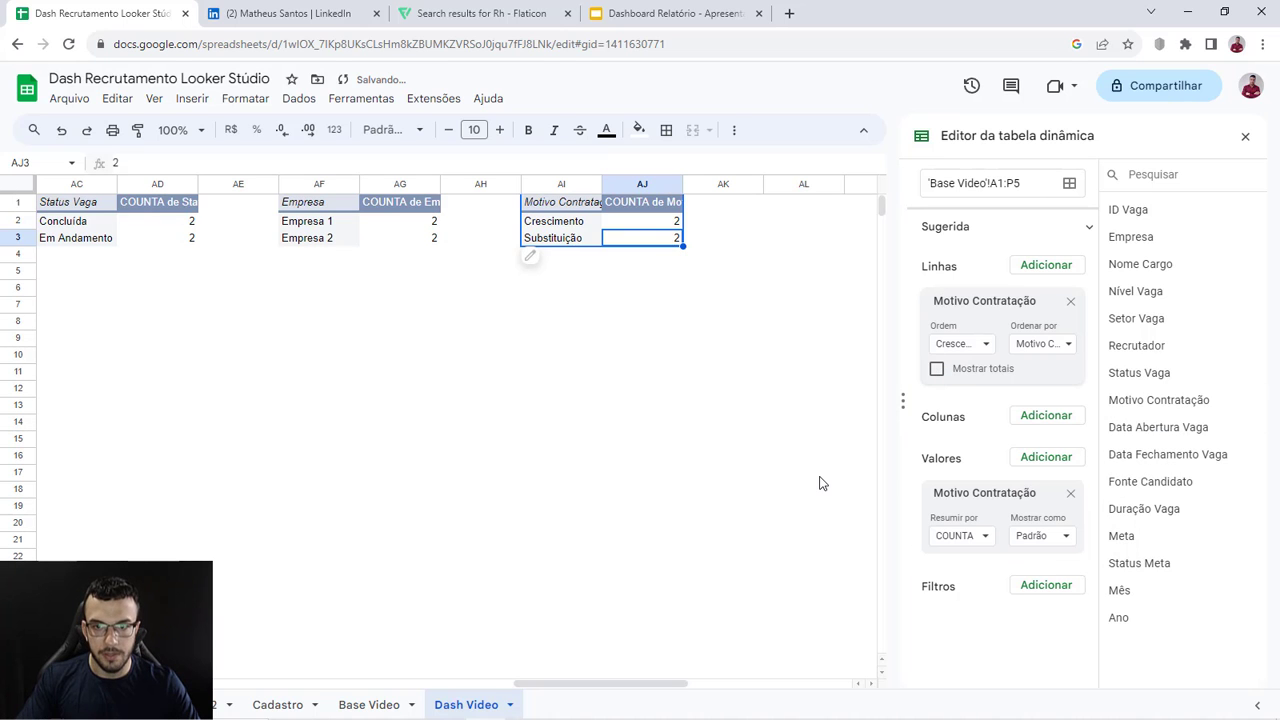
Step: Copy the QTDE DE POSIÇÕES POR META chart and paste a duplicate into the sheet
{"action": "left_click_drag", "start_coordinate": [640, 690], "coordinate": [190, 691]}
{"action": "scroll", "coordinate": [432, 569], "scroll_direction": "down", "scroll_amount": 1}
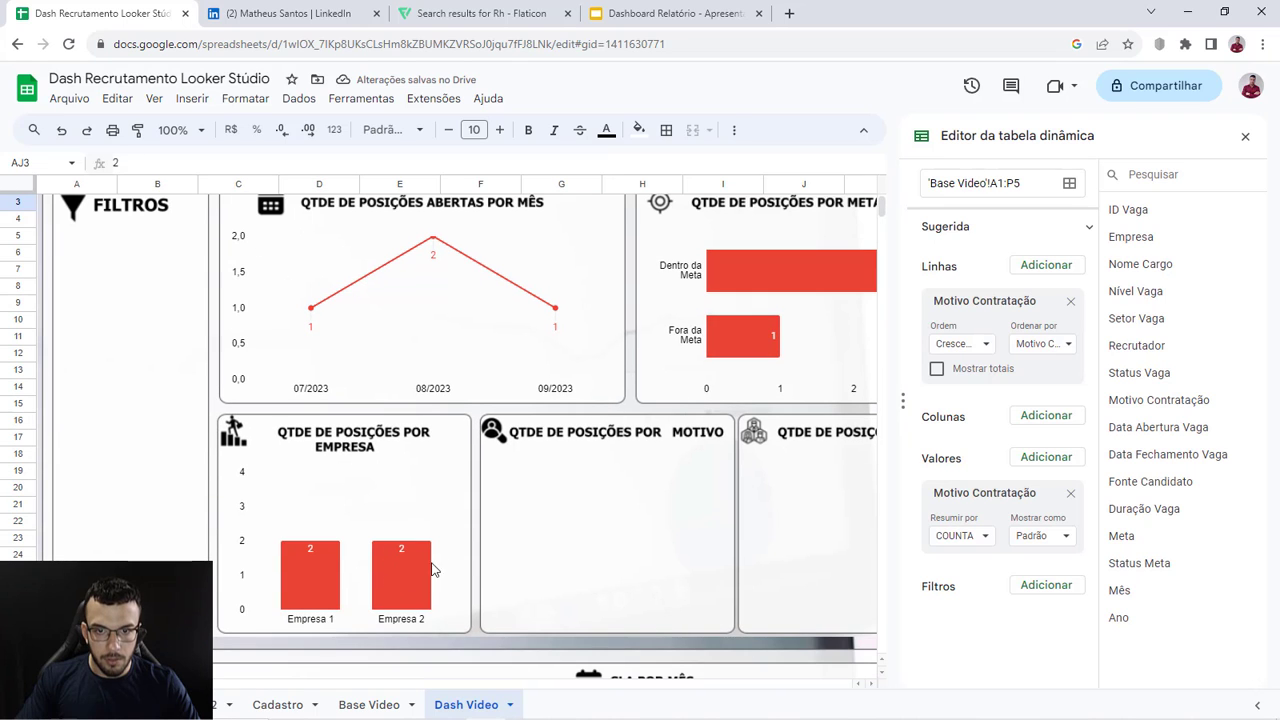
{"action": "left_click", "coordinate": [785, 309]}
{"action": "key", "text": "ctrl+c"}
{"action": "key", "text": "ctrl+v"}
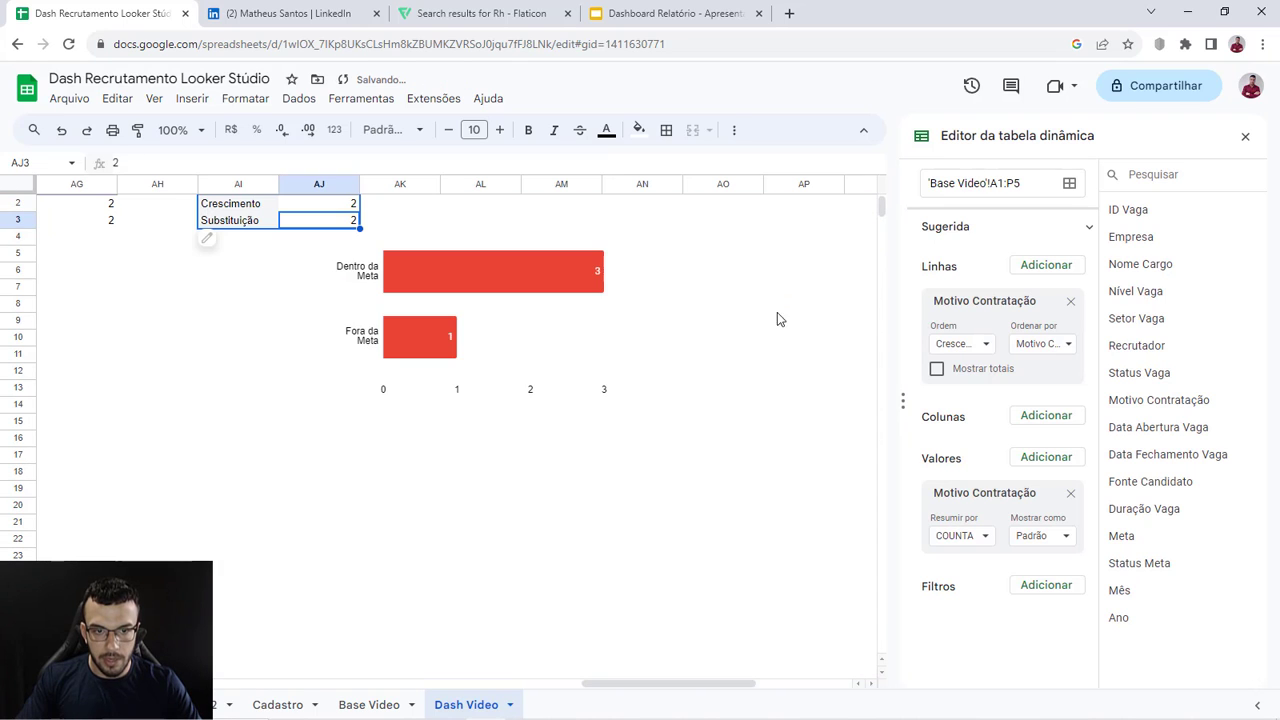
Step: Move the duplicated chart onto the QTDE DE POSIÇÕES POR MOTIVO card and narrow it to the card's width
{"action": "left_click", "coordinate": [567, 340]}
{"action": "left_click_drag", "start_coordinate": [567, 344], "coordinate": [289, 430]}
{"action": "left_click_drag", "start_coordinate": [594, 686], "coordinate": [364, 686]}
{"action": "left_click_drag", "start_coordinate": [694, 443], "coordinate": [0, 457]}
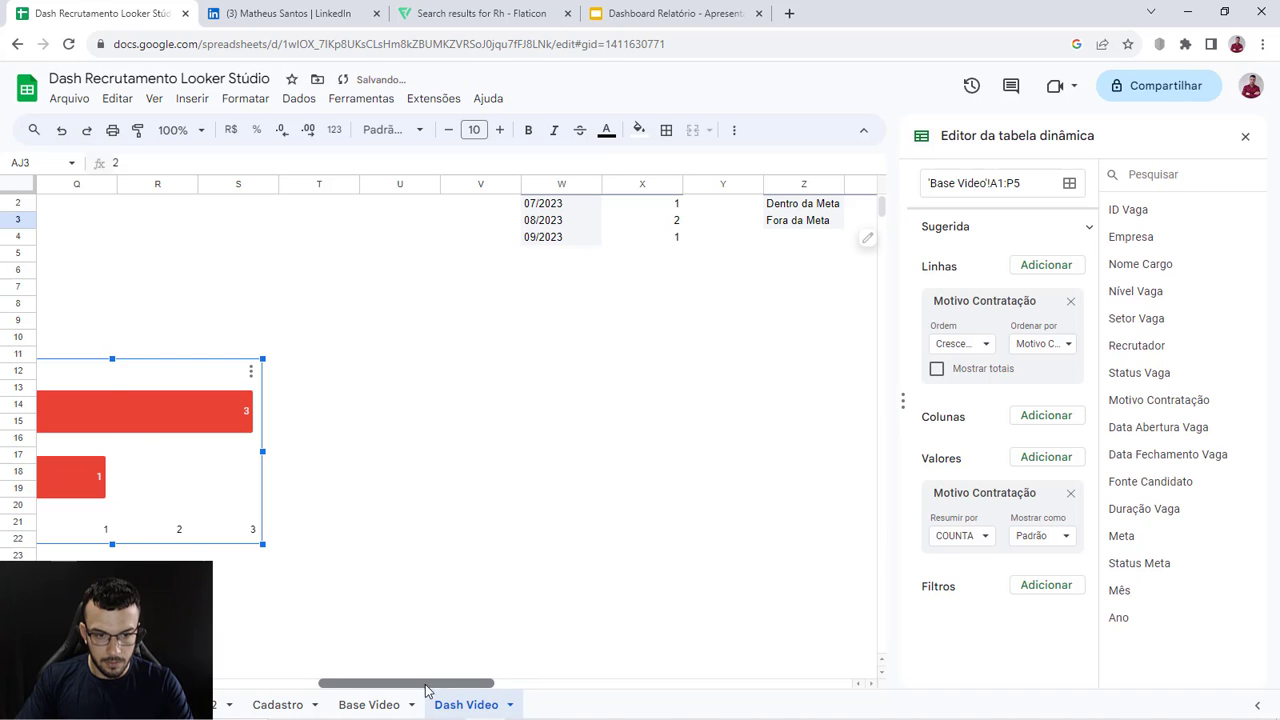
{"action": "scroll", "coordinate": [430, 692], "scroll_direction": "left", "scroll_amount": 5}
{"action": "left_click_drag", "start_coordinate": [501, 486], "coordinate": [128, 540]}
{"action": "left_click_drag", "start_coordinate": [320, 686], "coordinate": [187, 686]}
{"action": "left_click_drag", "start_coordinate": [715, 560], "coordinate": [360, 575]}
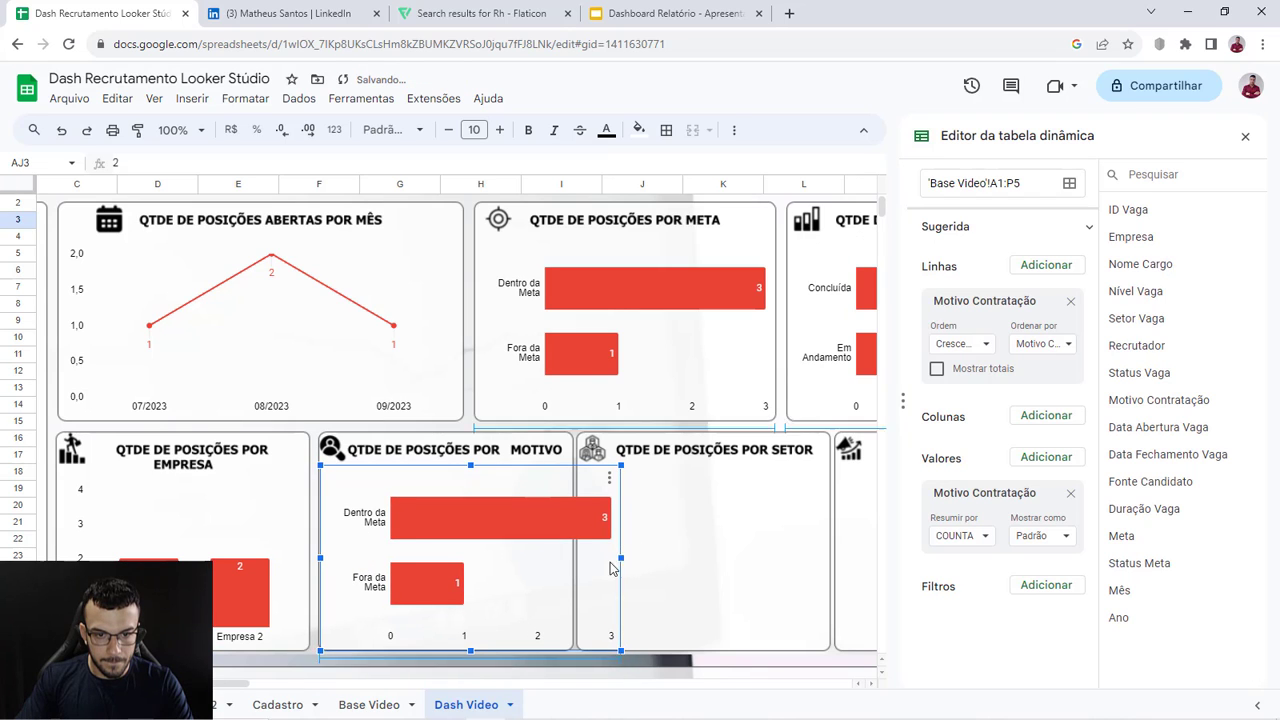
{"action": "left_click_drag", "start_coordinate": [621, 557], "coordinate": [571, 560]}
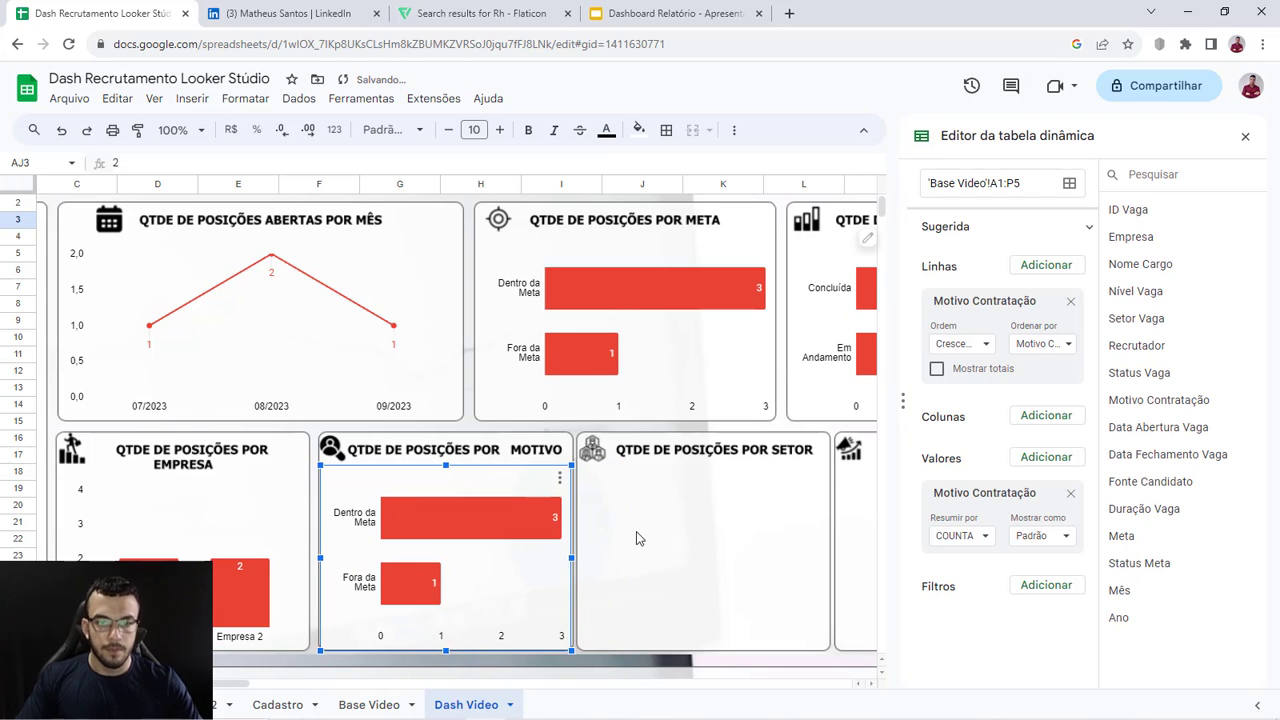
Step: Paste another copy of the META chart and fit it inside the QTDE DE POSIÇÕES POR SETOR card
{"action": "scroll", "coordinate": [636, 539], "scroll_direction": "down", "scroll_amount": 3}
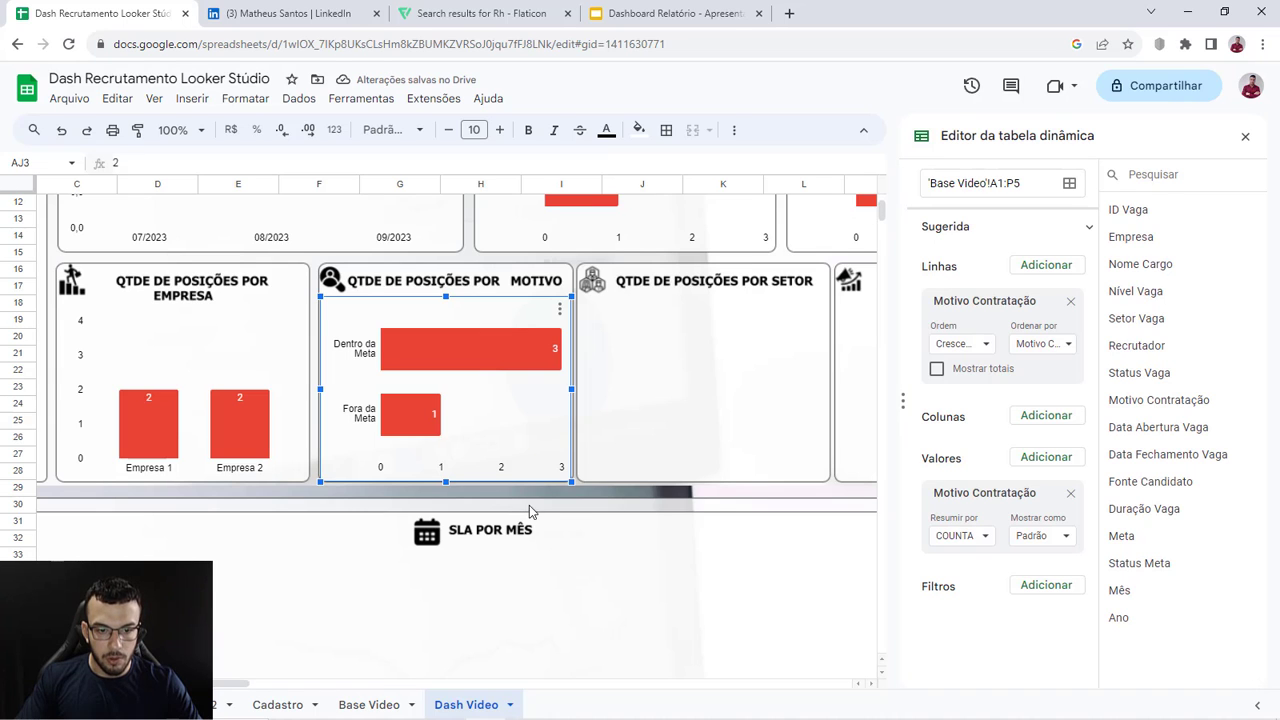
{"action": "scroll", "coordinate": [450, 430], "scroll_direction": "right", "scroll_amount": 5}
{"action": "left_click", "coordinate": [571, 440]}
{"action": "key", "text": "ctrl+v"}
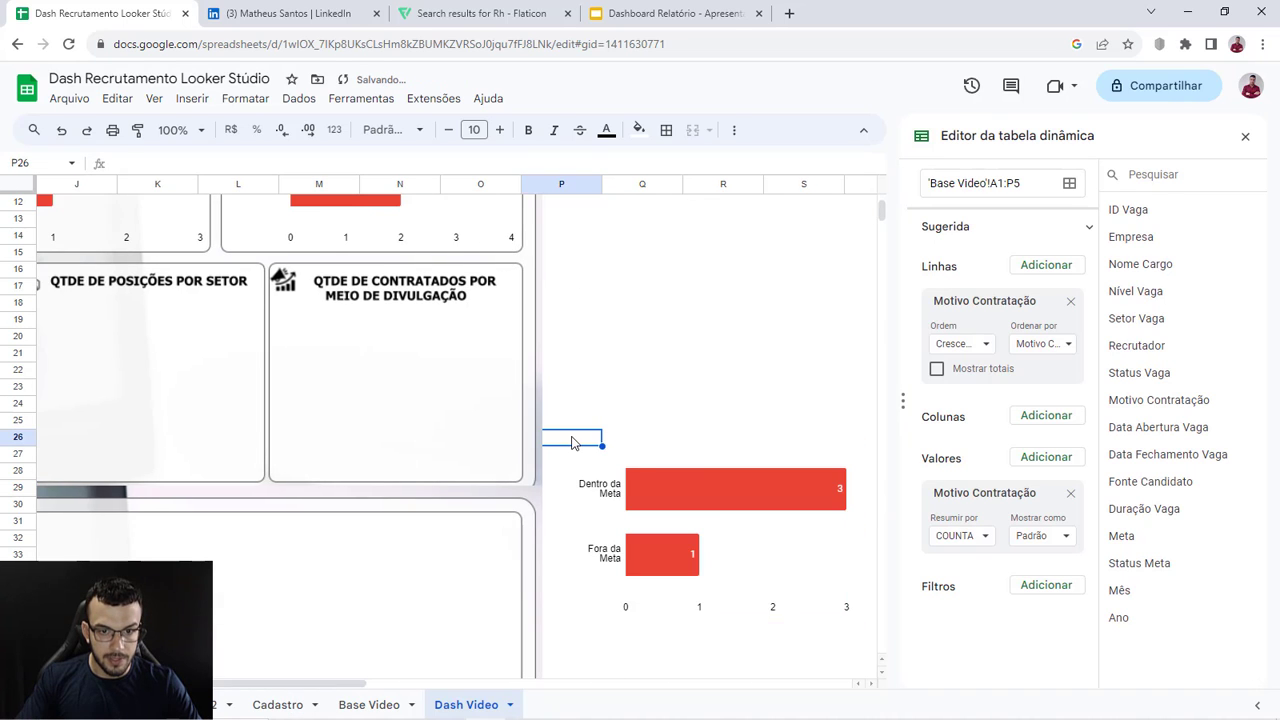
{"action": "left_click_drag", "start_coordinate": [703, 502], "coordinate": [205, 386]}
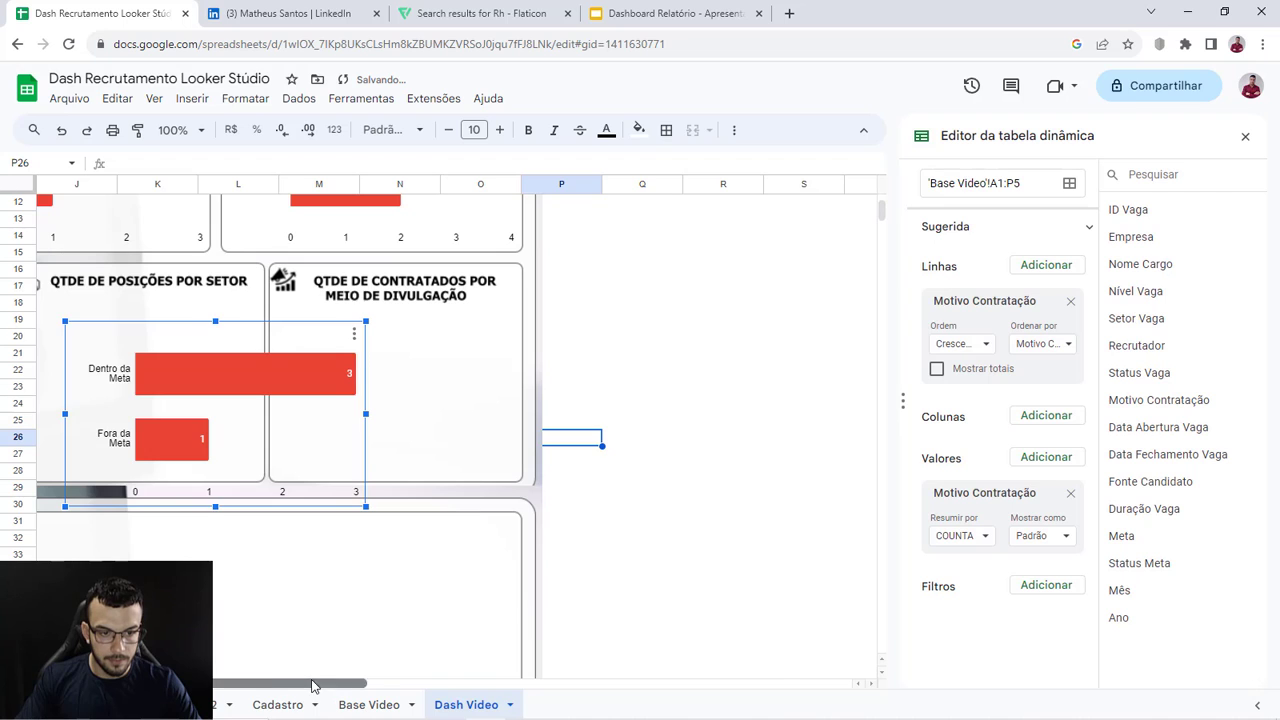
{"action": "scroll", "coordinate": [529, 472], "scroll_direction": "left", "scroll_amount": 2}
{"action": "left_click_drag", "start_coordinate": [529, 472], "coordinate": [486, 431]}
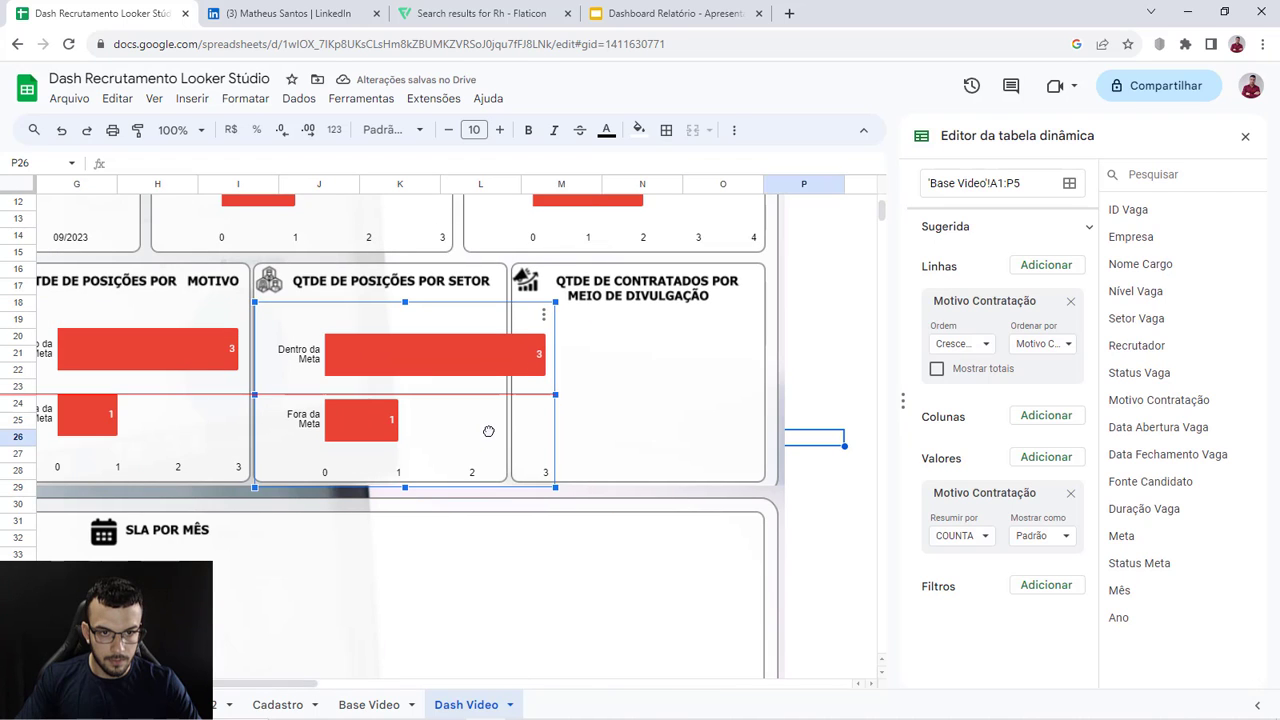
{"action": "left_click_drag", "start_coordinate": [557, 397], "coordinate": [507, 396]}
{"action": "left_click_drag", "start_coordinate": [380, 487], "coordinate": [380, 482]}
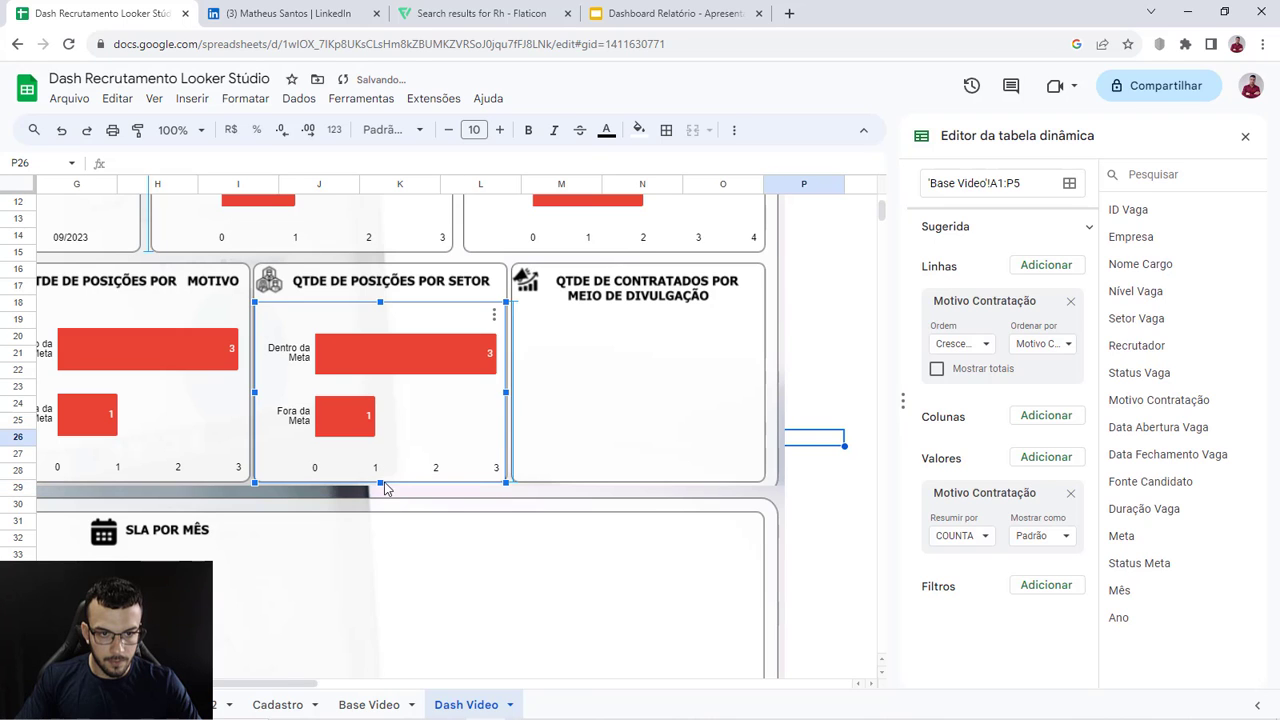
Step: Place a further copy of the chart inside the QTDE DE CONTRATADOS POR MEIO DE DIVULGAÇÃO card
{"action": "left_click", "coordinate": [818, 373]}
{"action": "left_click_drag", "start_coordinate": [849, 430], "coordinate": [541, 370]}
{"action": "left_click_drag", "start_coordinate": [637, 488], "coordinate": [640, 486]}
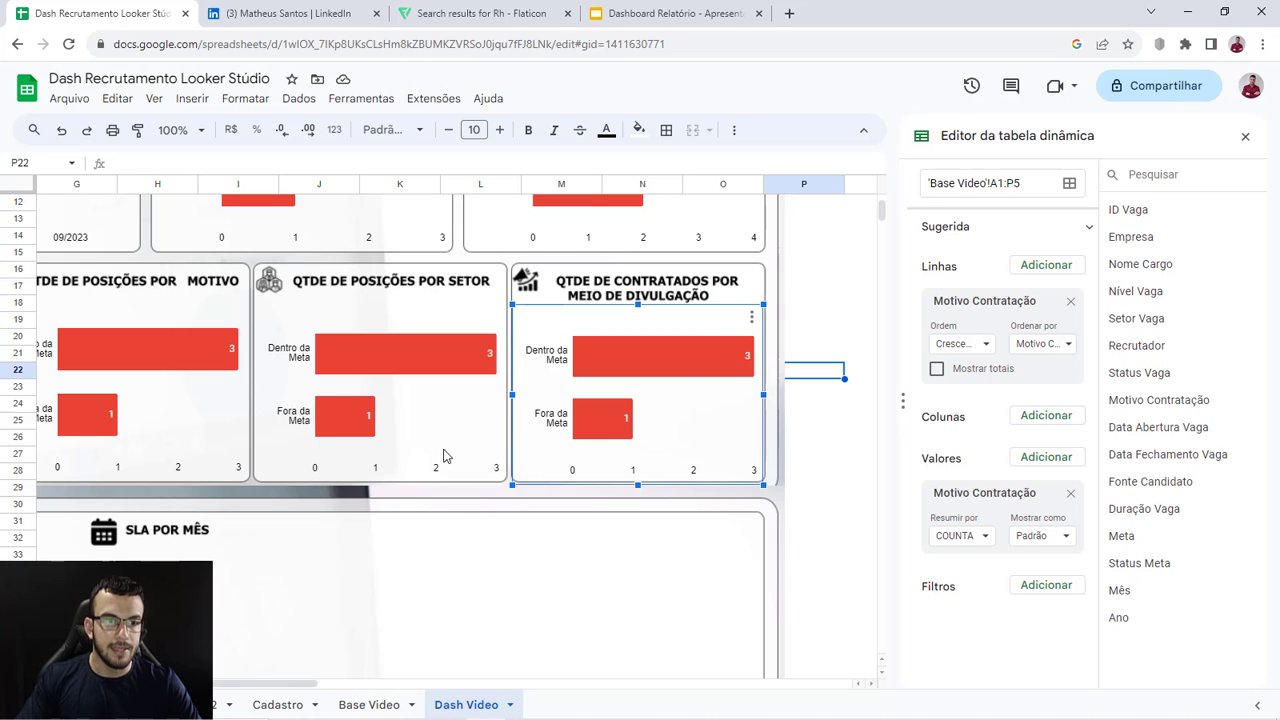
Step: Change the data range of the chart on the QTDE DE POSIÇÕES POR MOTIVO card to columns AI:AJ
{"action": "left_click_drag", "start_coordinate": [306, 684], "coordinate": [273, 685]}
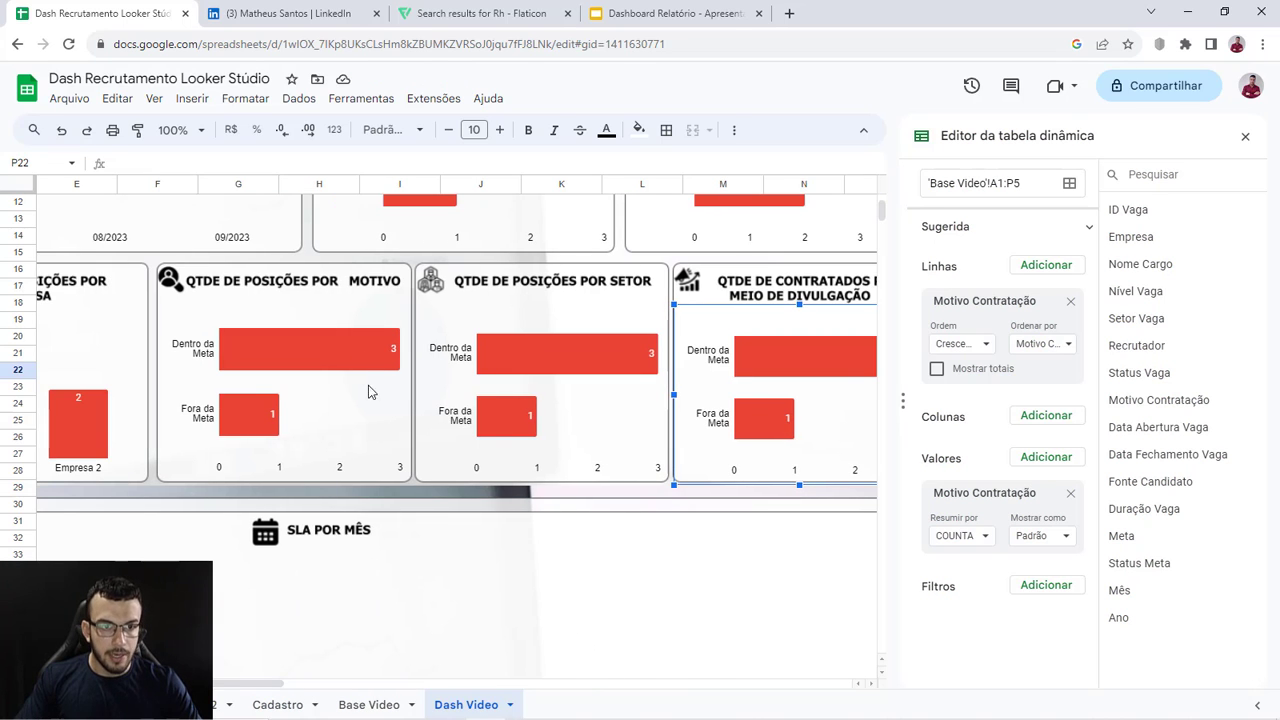
{"action": "left_click", "coordinate": [330, 358]}
{"action": "left_click", "coordinate": [398, 310]}
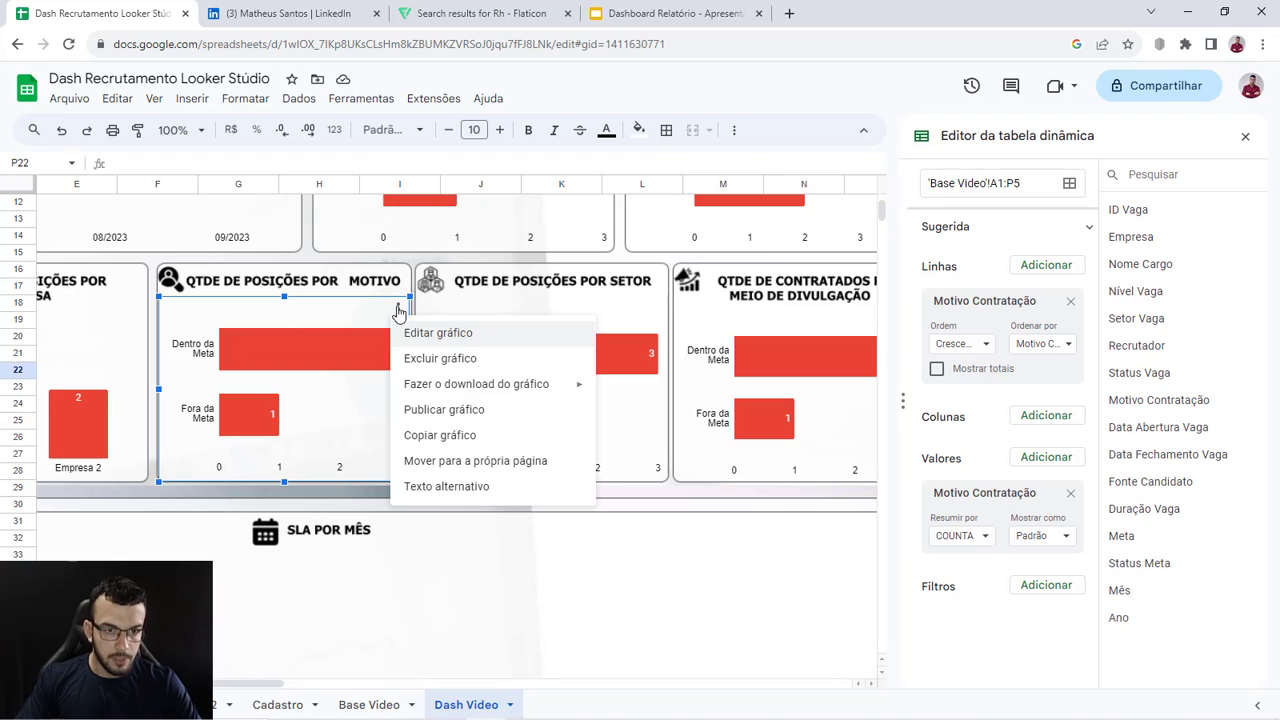
{"action": "left_click", "coordinate": [457, 336]}
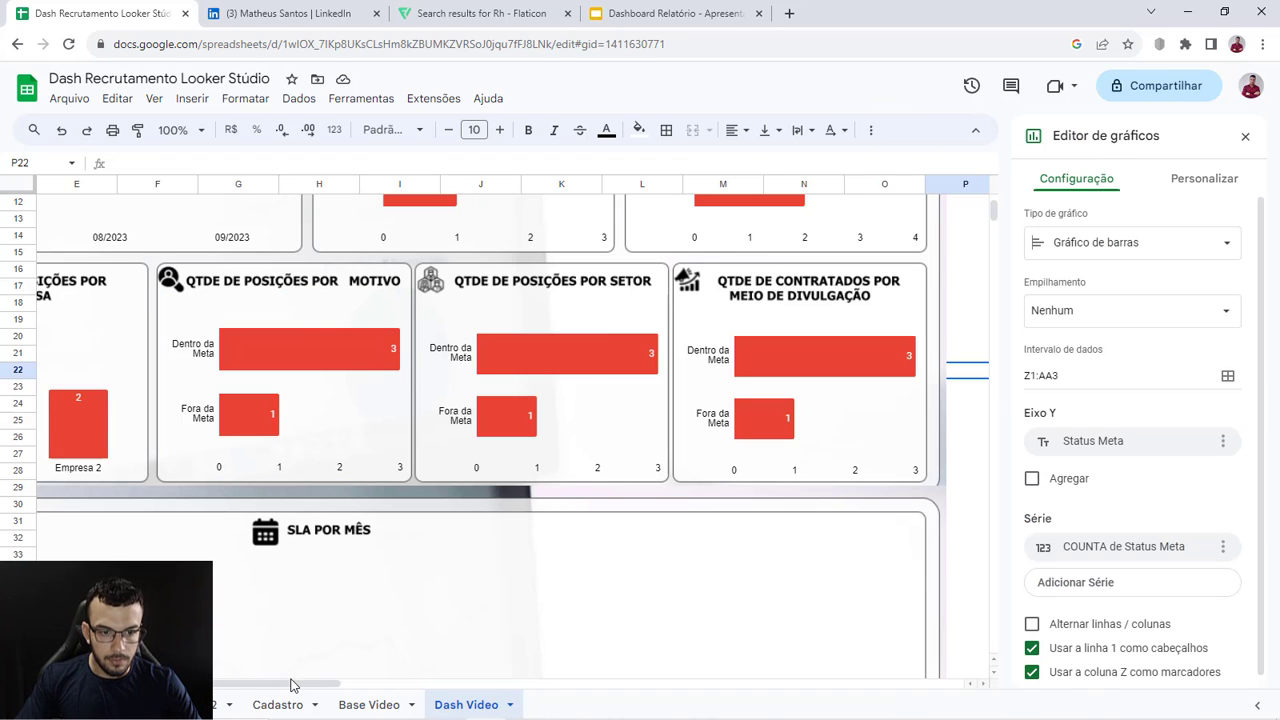
{"action": "left_click_drag", "start_coordinate": [292, 684], "coordinate": [594, 686]}
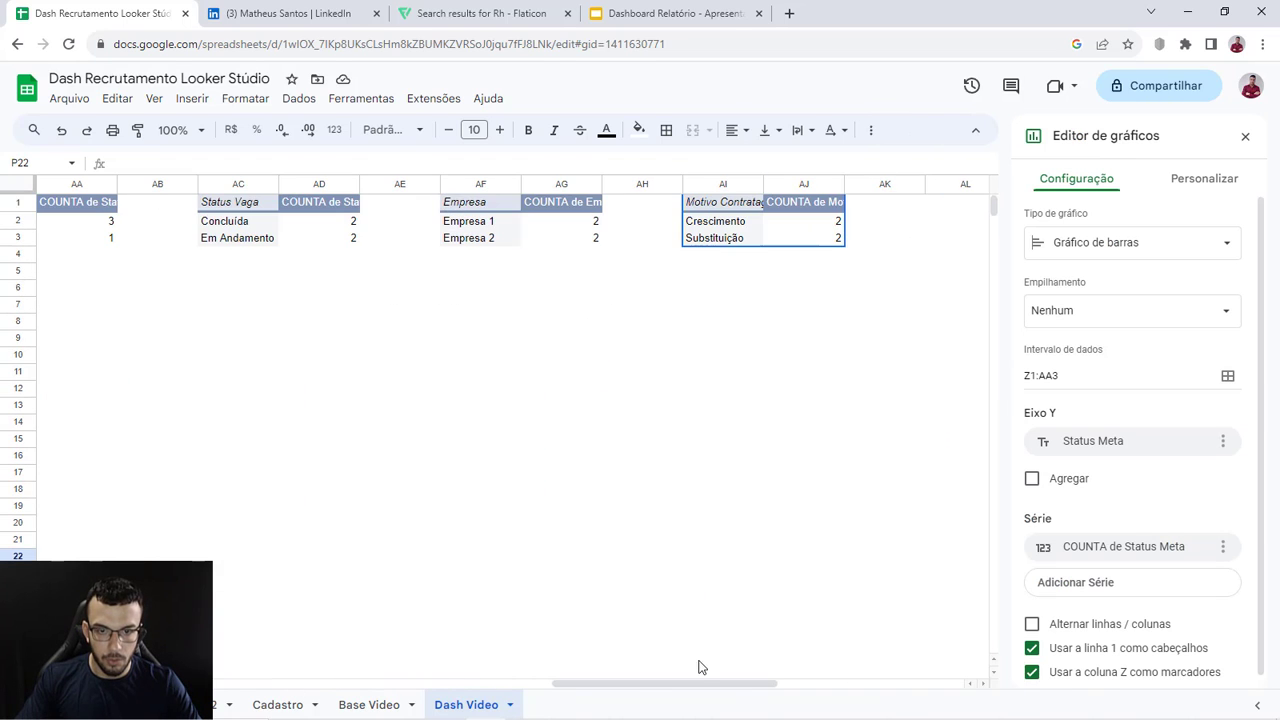
{"action": "left_click_drag", "start_coordinate": [700, 684], "coordinate": [753, 684]}
{"action": "left_click", "coordinate": [1227, 380]}
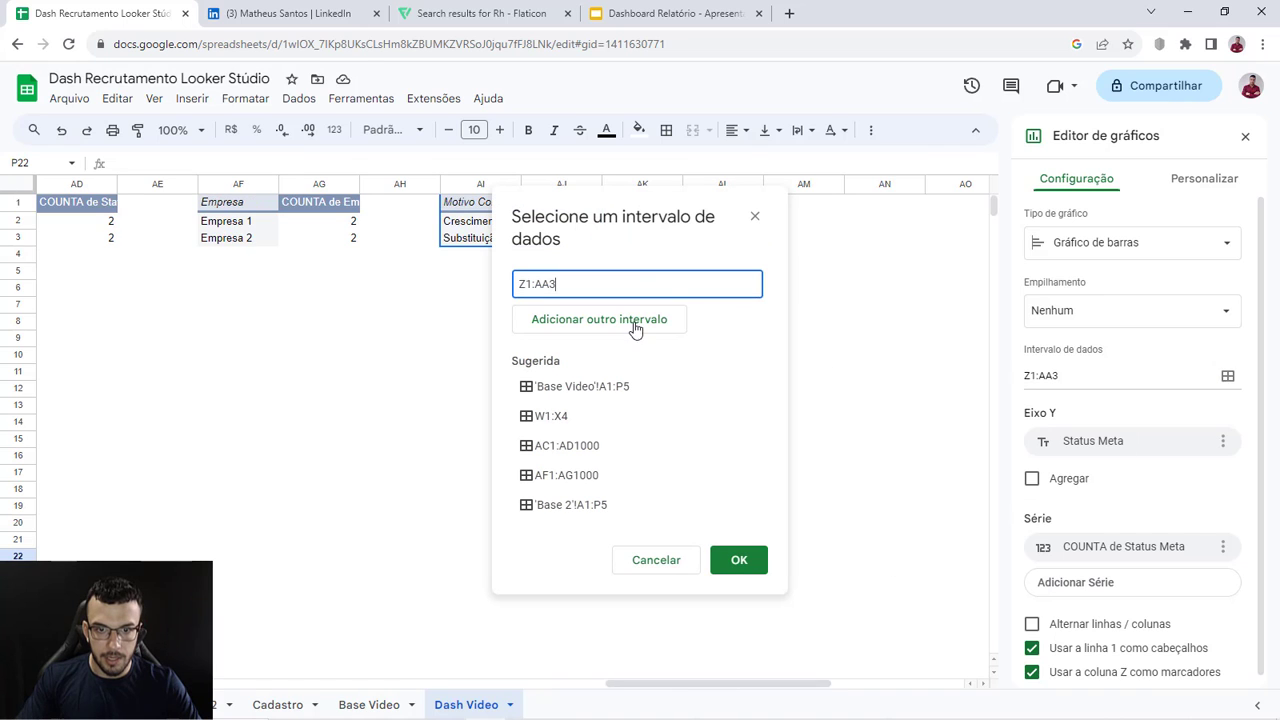
{"action": "key", "text": "ctrl+a"}
{"action": "key", "text": "BackSpace"}
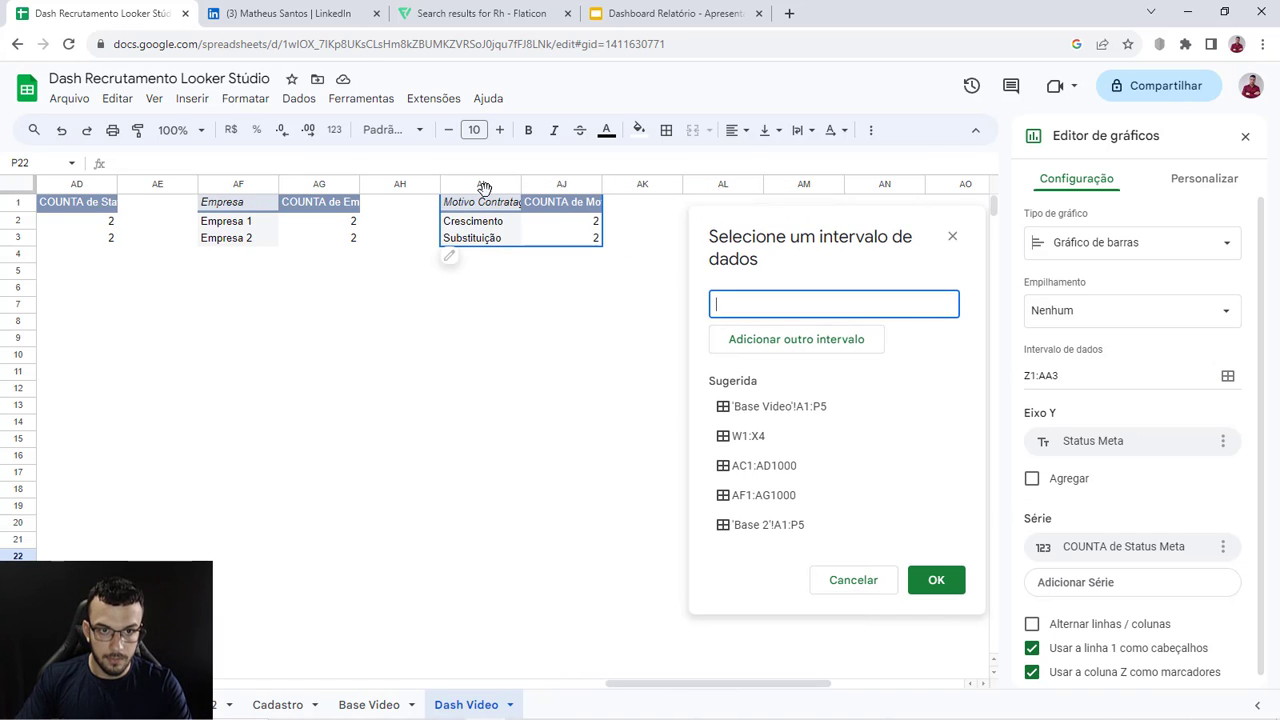
{"action": "left_click_drag", "start_coordinate": [478, 192], "coordinate": [558, 186]}
{"action": "left_click", "coordinate": [915, 584]}
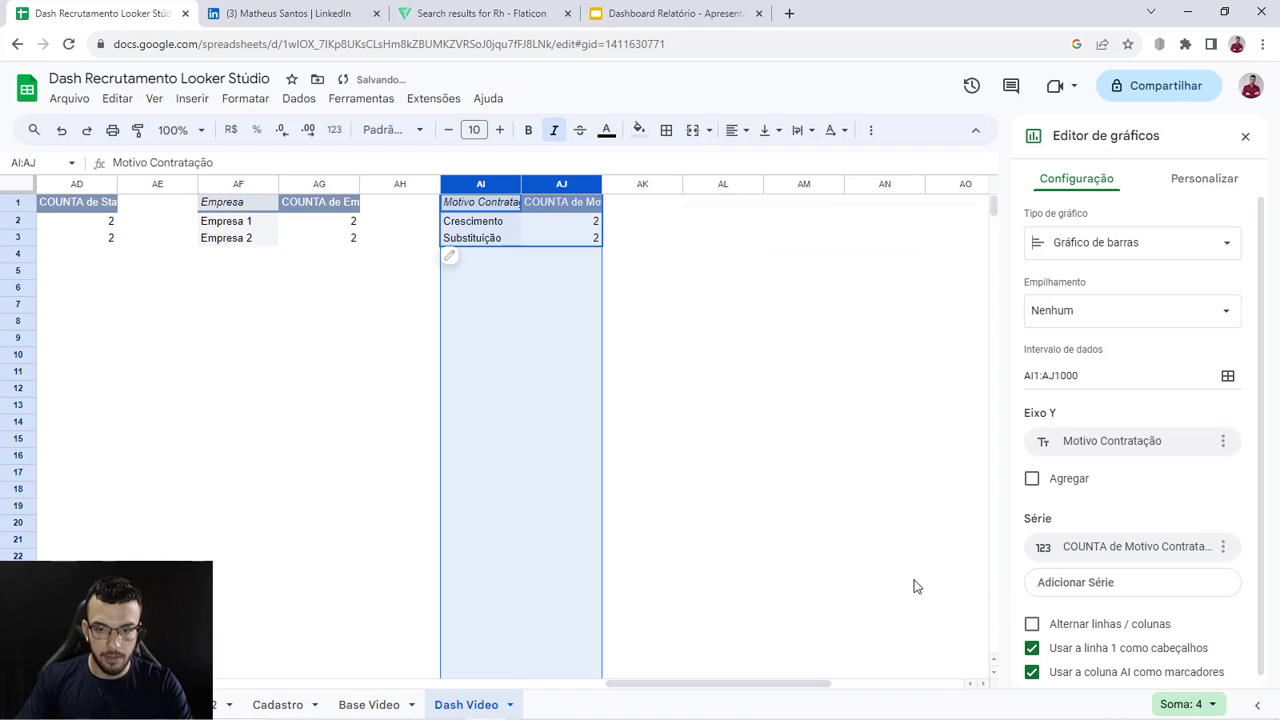
{"action": "left_click_drag", "start_coordinate": [636, 685], "coordinate": [134, 688]}
{"action": "scroll", "coordinate": [320, 578], "scroll_direction": "down", "scroll_amount": 1}
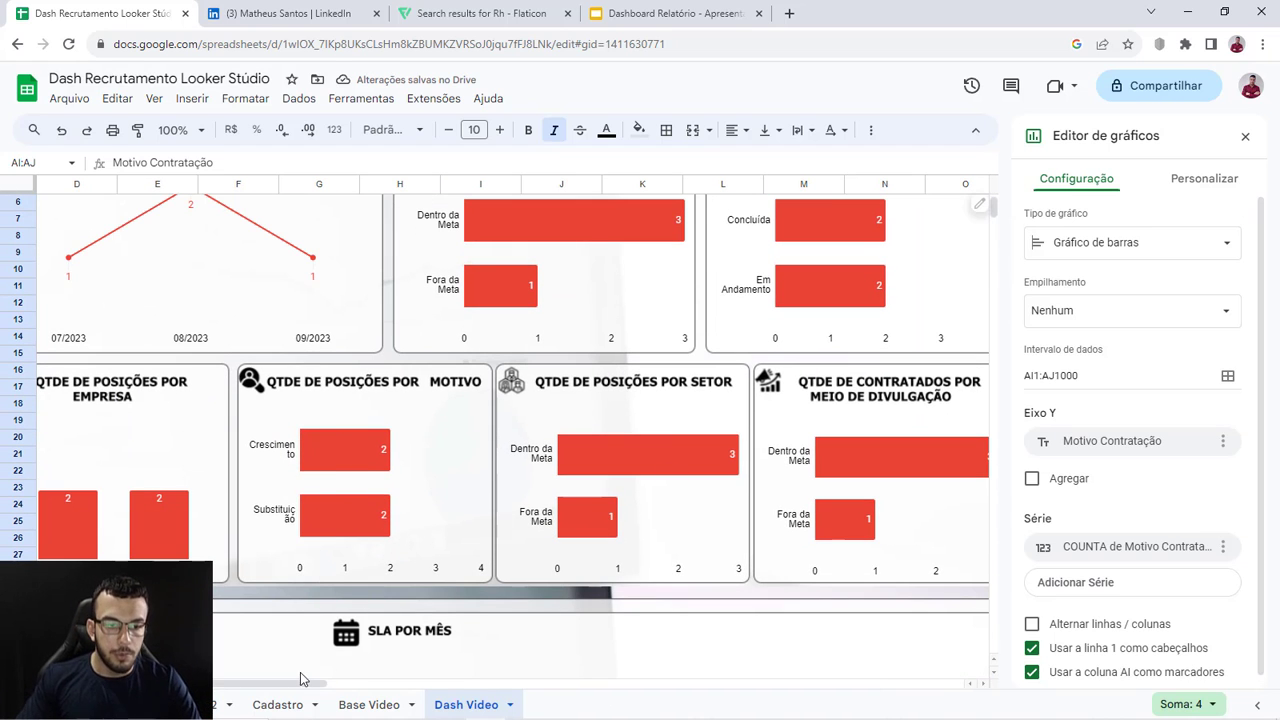
Step: Copy the Motivo Contratação pivot table in AI1:AJ3 and paste it at AL1
{"action": "left_click_drag", "start_coordinate": [298, 685], "coordinate": [778, 686]}
{"action": "scroll", "coordinate": [704, 567], "scroll_direction": "up", "scroll_amount": 1}
{"action": "left_click", "coordinate": [894, 474]}
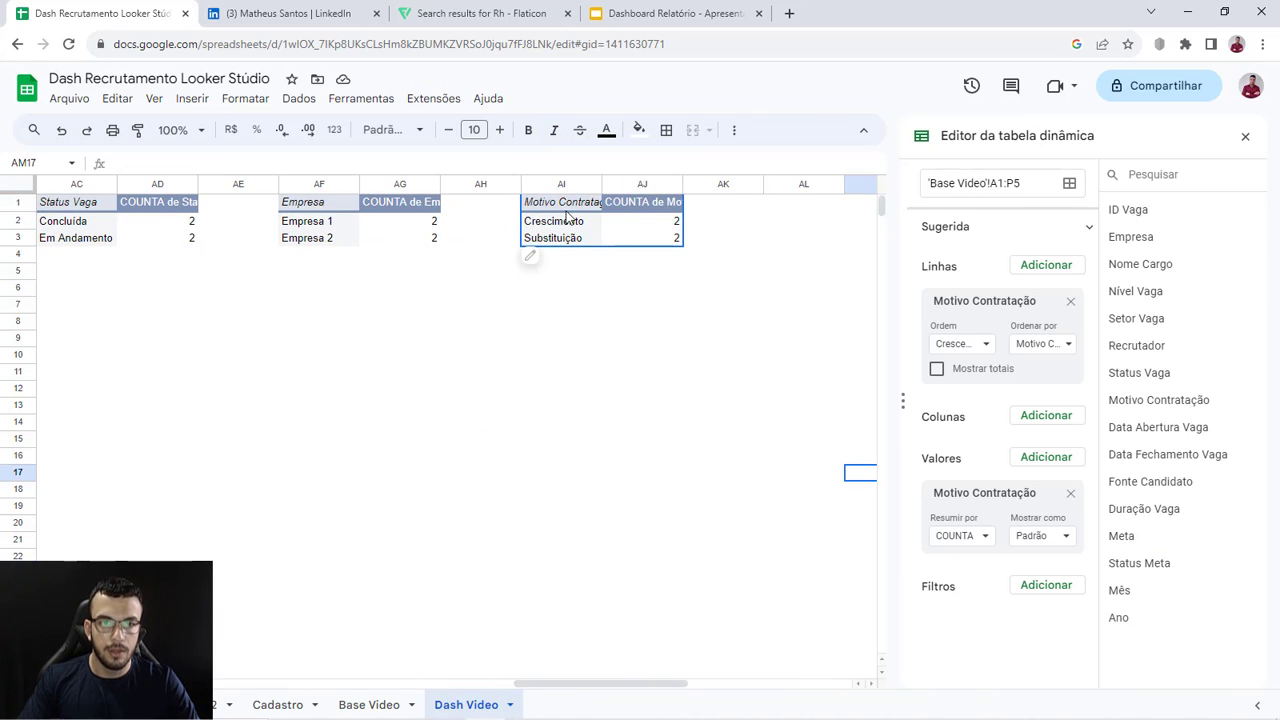
{"action": "left_click_drag", "start_coordinate": [566, 206], "coordinate": [685, 245]}
{"action": "key", "text": "ctrl+c"}
{"action": "left_click", "coordinate": [776, 208]}
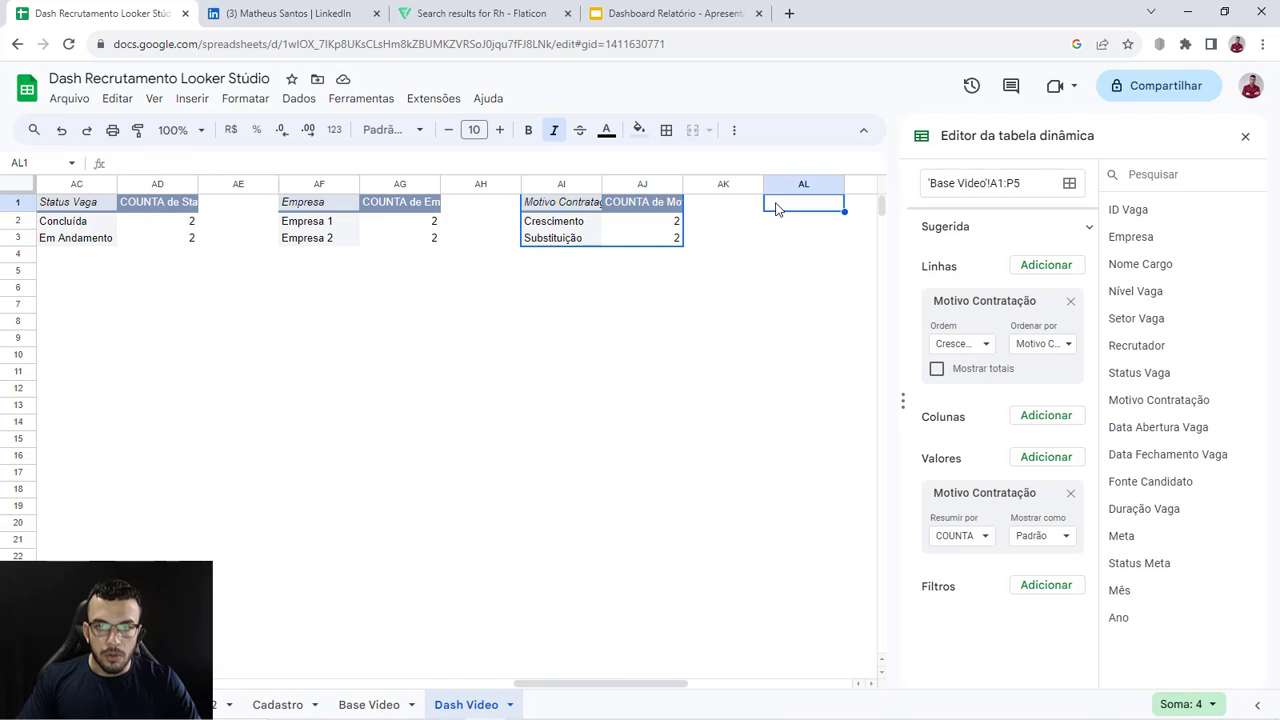
{"action": "key", "text": "ctrl+v"}
{"action": "left_click_drag", "start_coordinate": [603, 683], "coordinate": [698, 685]}
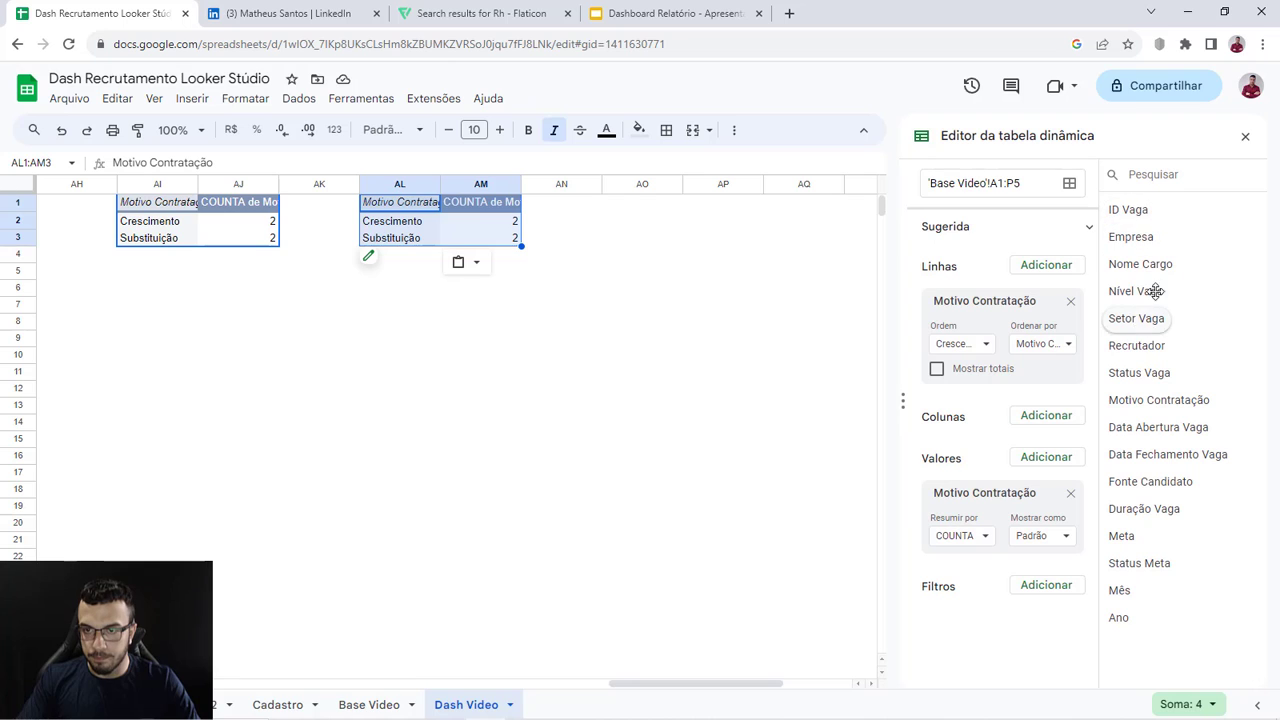
{"action": "type", "text": "setor"}
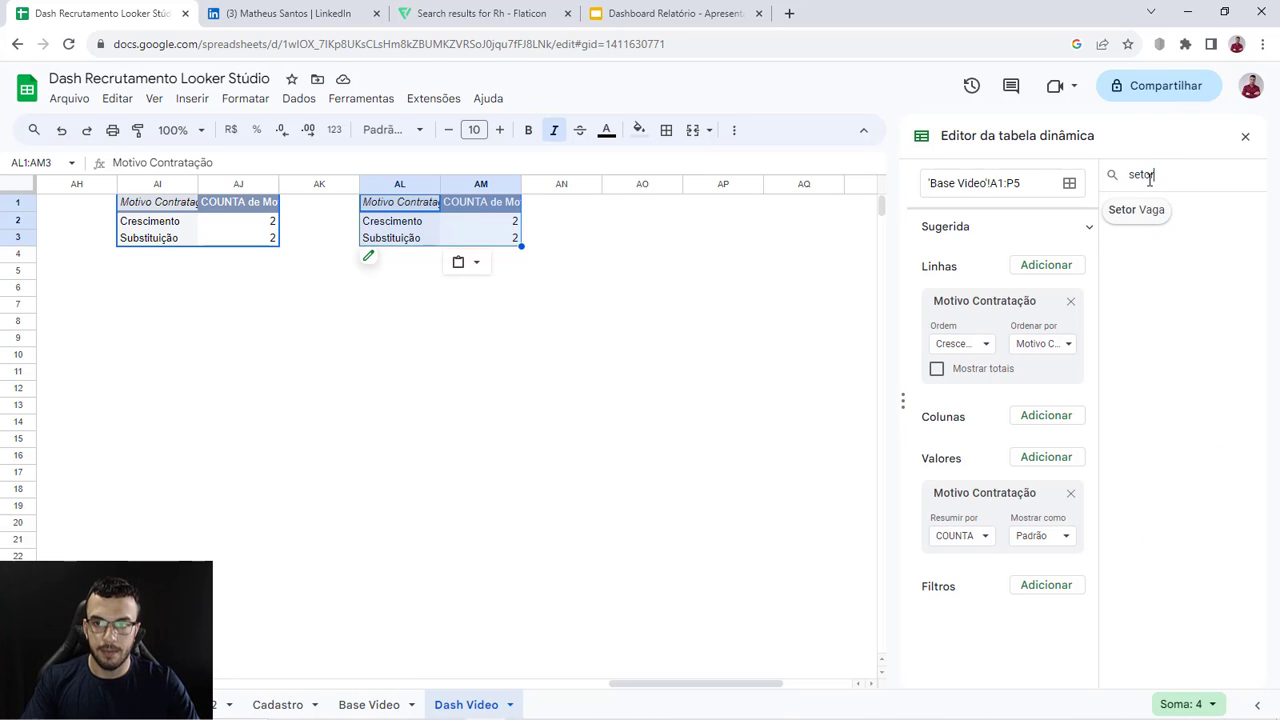
{"action": "left_click_drag", "start_coordinate": [1137, 214], "coordinate": [957, 334]}
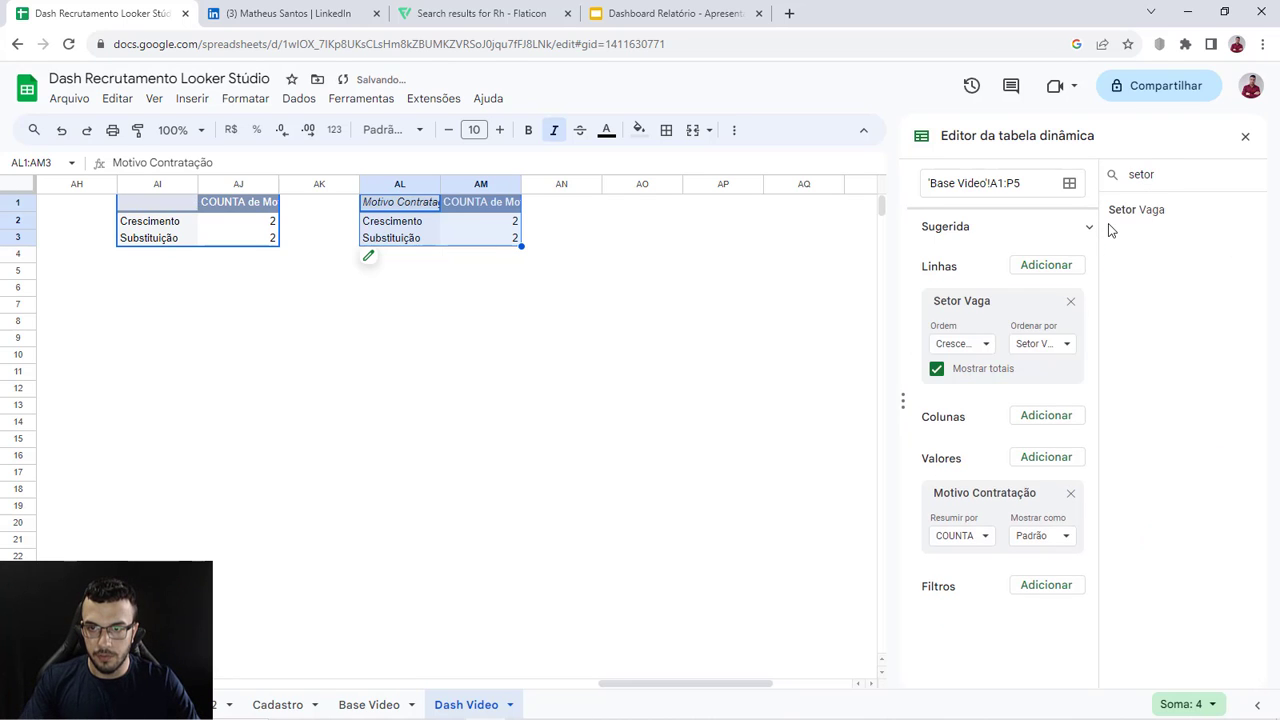
{"action": "left_click_drag", "start_coordinate": [1136, 209], "coordinate": [976, 505]}
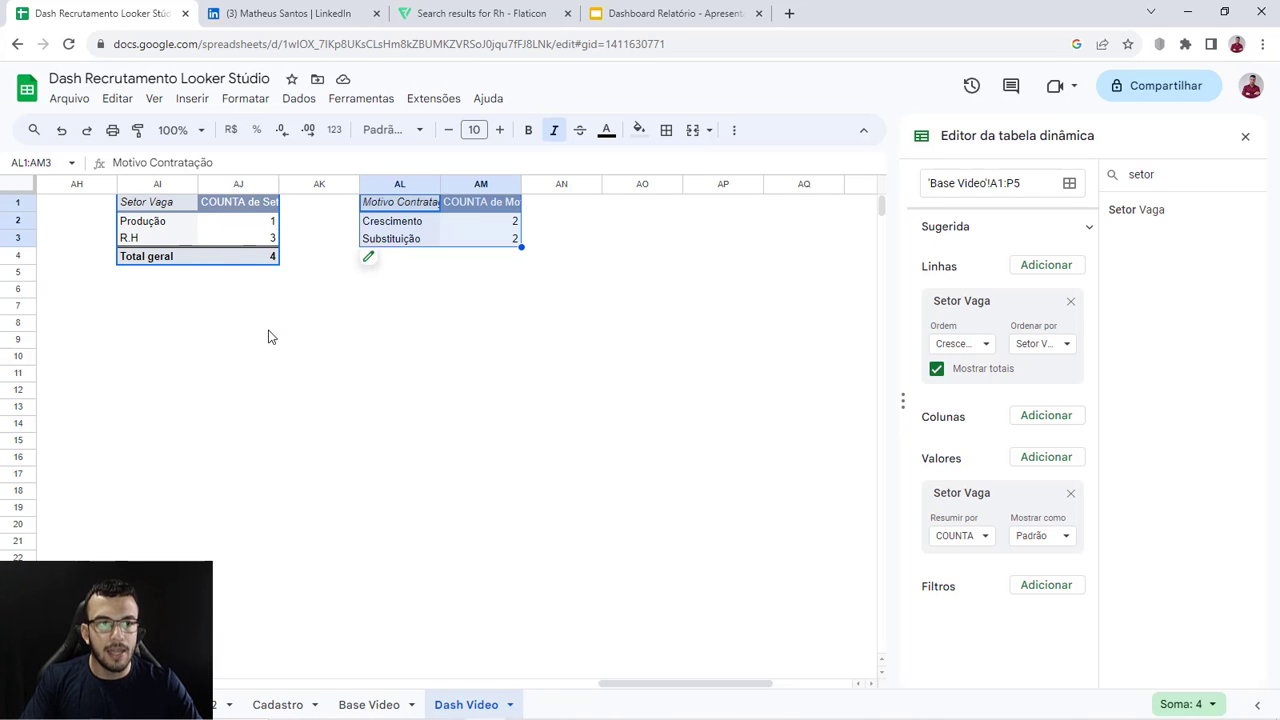
{"action": "key", "text": "ctrl+z"}
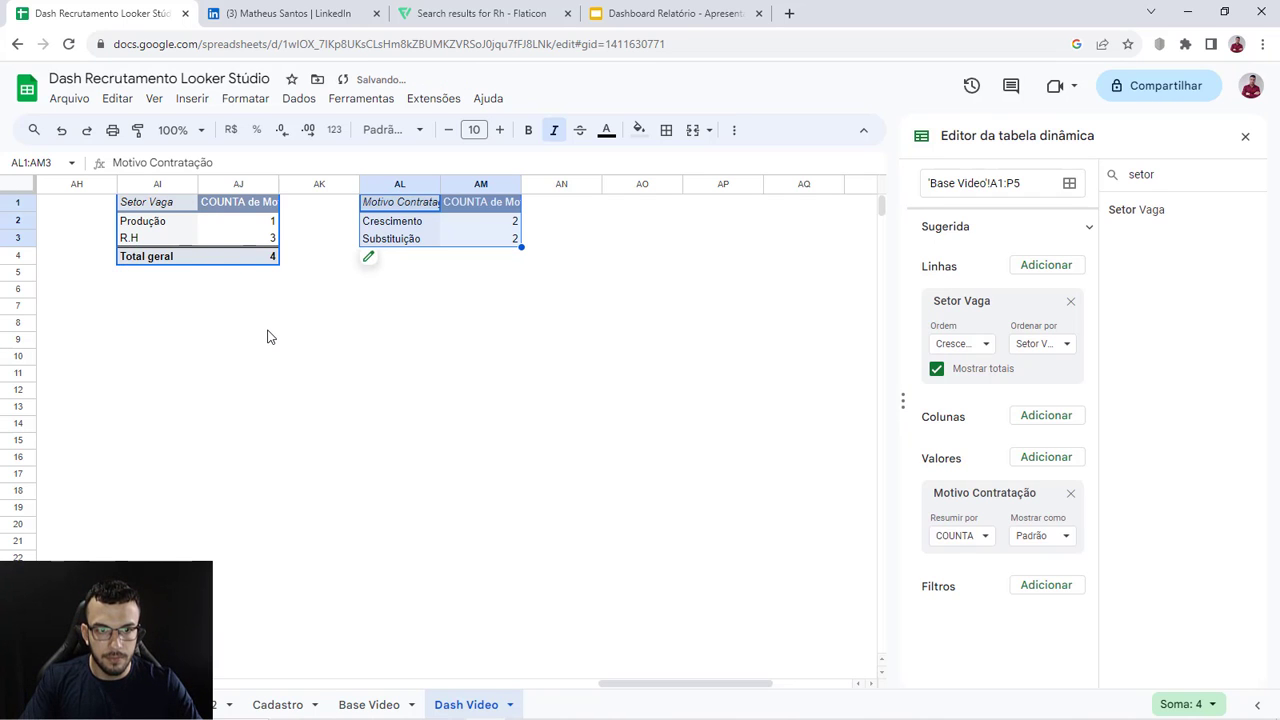
{"action": "key", "text": "ctrl+z"}
Step: Change the pivot table at AL1 to list Setor Vaga as rows and its count as values, without totals
{"action": "left_click", "coordinate": [428, 337]}
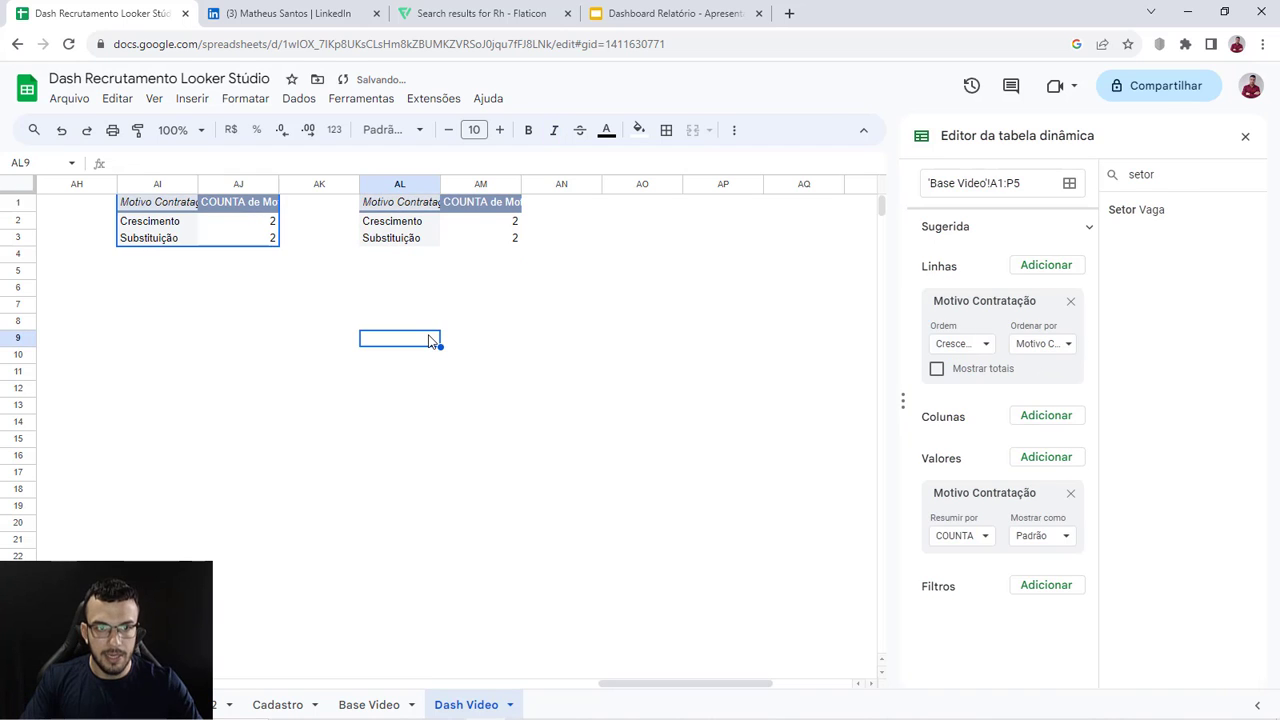
{"action": "left_click", "coordinate": [490, 237]}
{"action": "left_click", "coordinate": [393, 261]}
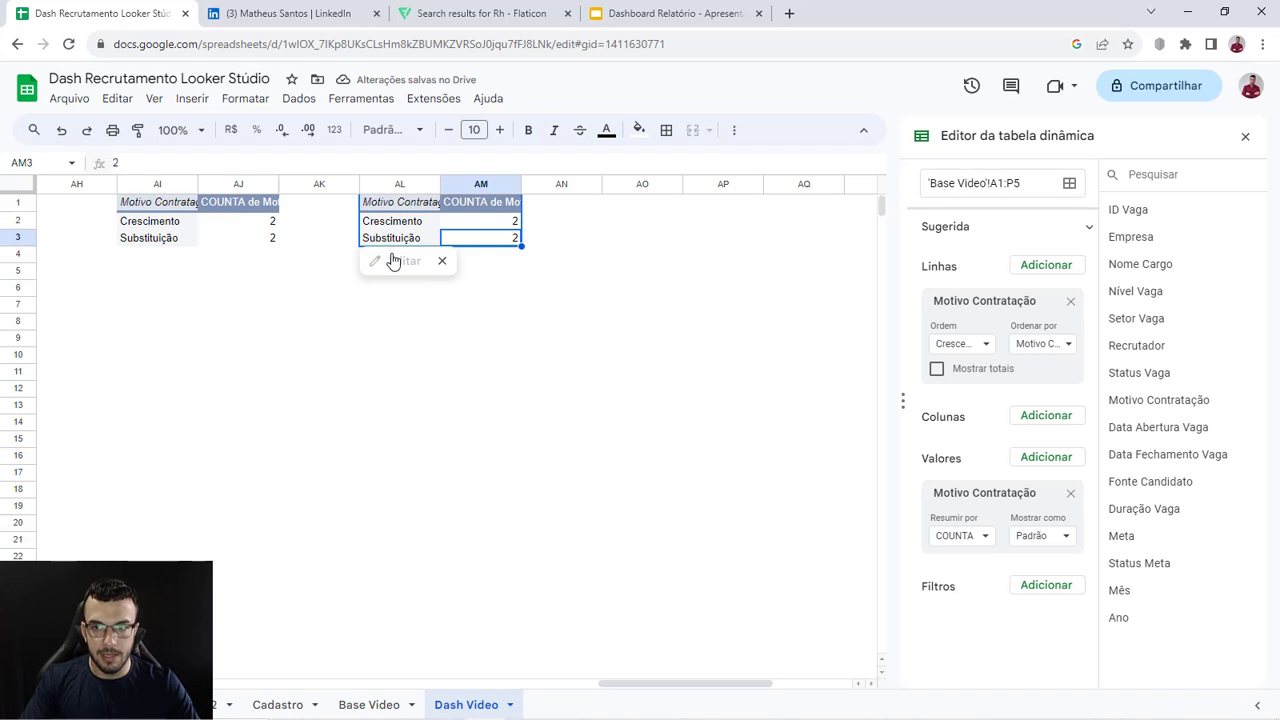
{"action": "left_click_drag", "start_coordinate": [1138, 318], "coordinate": [972, 528]}
{"action": "left_click", "coordinate": [936, 371]}
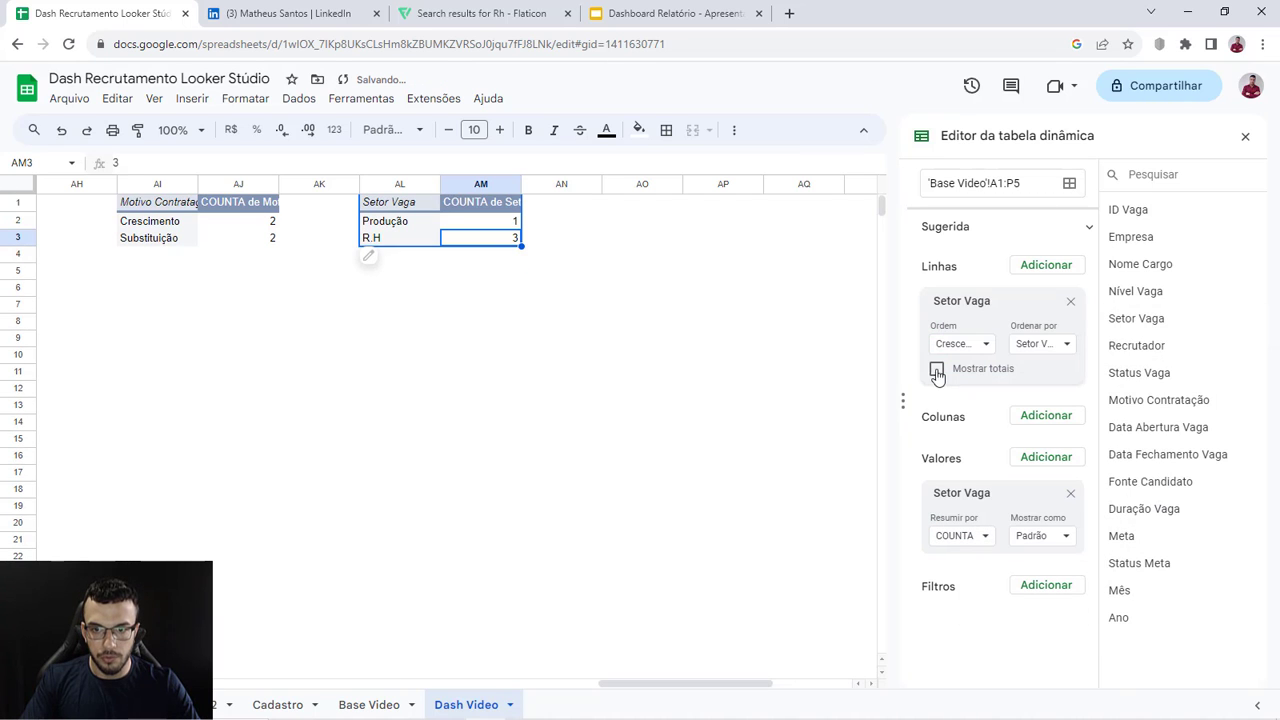
Step: Open the chart on the QTDE DE POSIÇÕES POR SETOR card for editing and select its data range entry
{"action": "left_click_drag", "start_coordinate": [621, 686], "coordinate": [223, 684]}
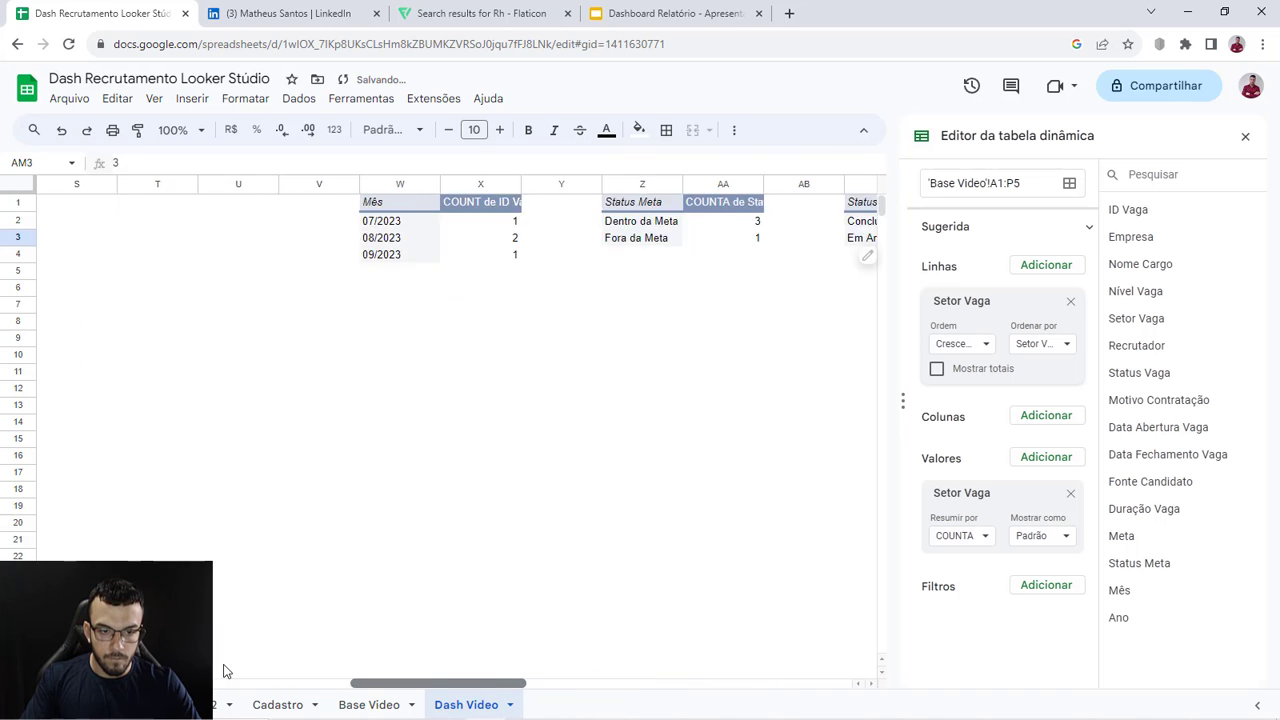
{"action": "scroll", "coordinate": [397, 490], "scroll_direction": "down", "scroll_amount": 1}
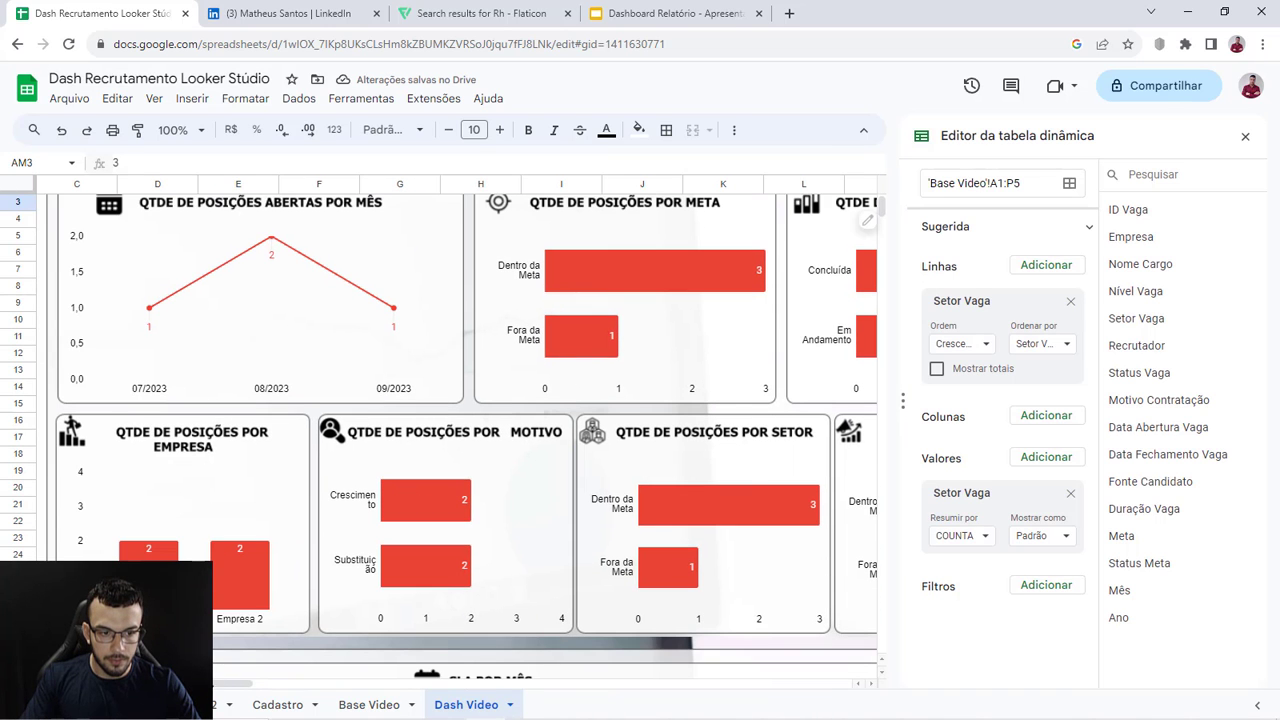
{"action": "left_click_drag", "start_coordinate": [249, 688], "coordinate": [333, 688]}
{"action": "left_click", "coordinate": [383, 586]}
{"action": "left_click", "coordinate": [413, 467]}
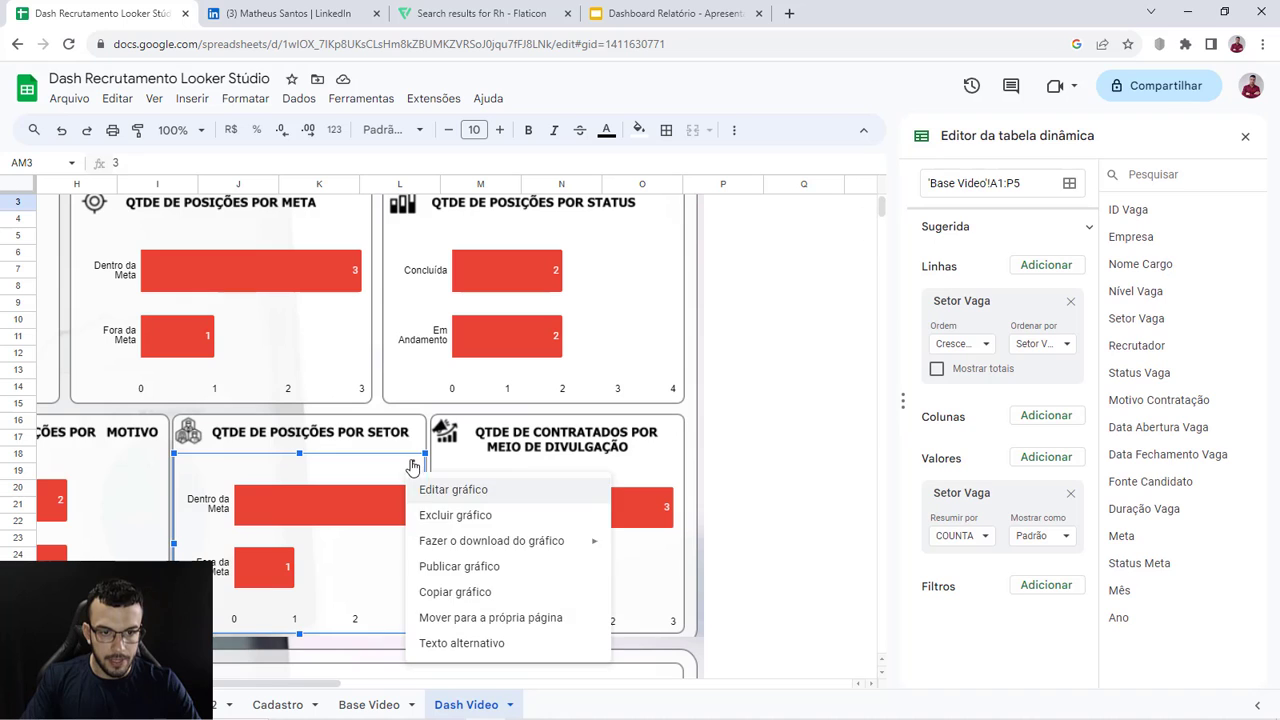
{"action": "left_click", "coordinate": [433, 489]}
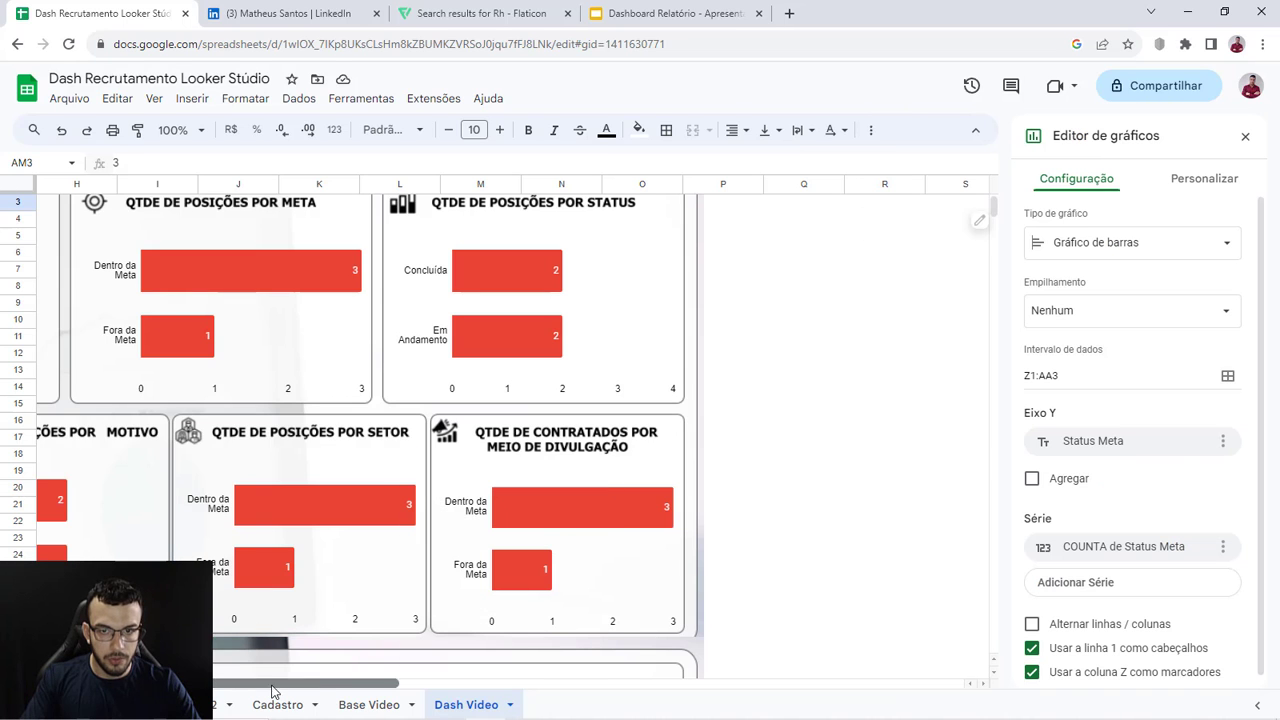
{"action": "left_click_drag", "start_coordinate": [271, 686], "coordinate": [672, 574]}
{"action": "left_click_drag", "start_coordinate": [590, 688], "coordinate": [723, 689]}
{"action": "left_click_drag", "start_coordinate": [1070, 376], "coordinate": [973, 374]}
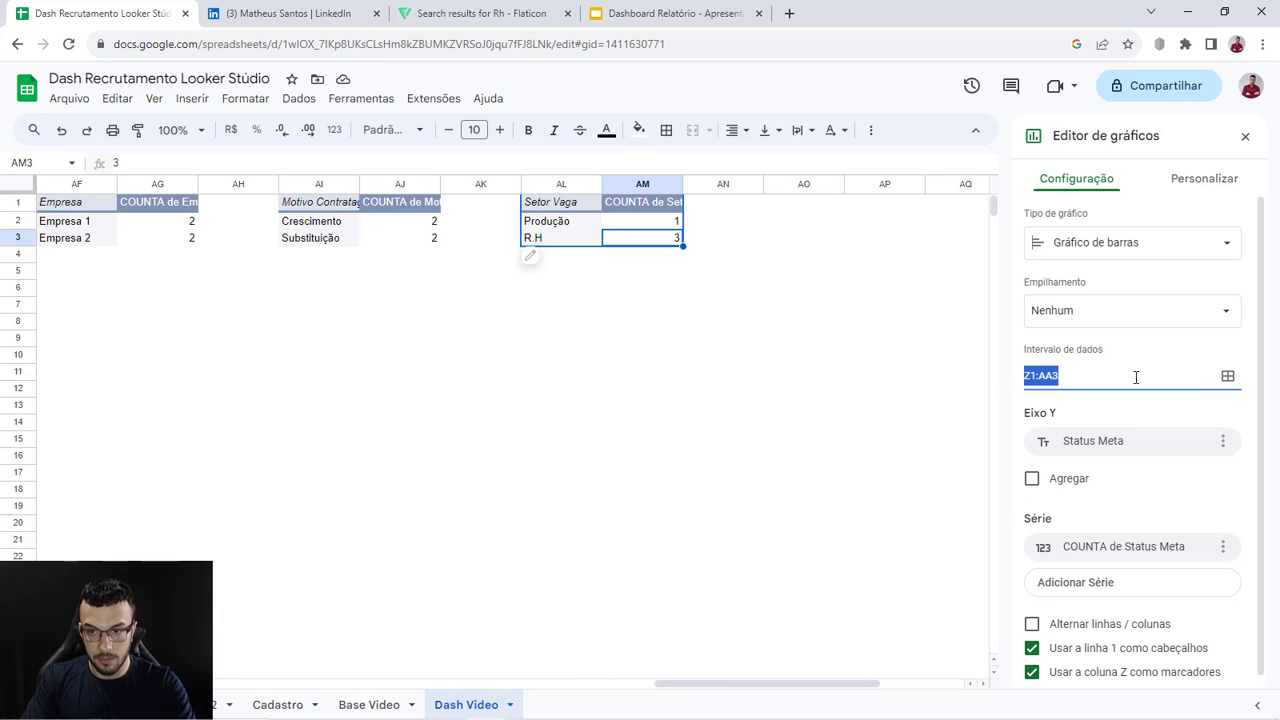
Step: Change the data range of the positions-by-sector chart to columns AL and AM, rows 1 to 1000
{"action": "key", "text": "BackSpace"}
{"action": "left_click", "coordinate": [1228, 375]}
{"action": "left_click_drag", "start_coordinate": [631, 222], "coordinate": [174, 204]}
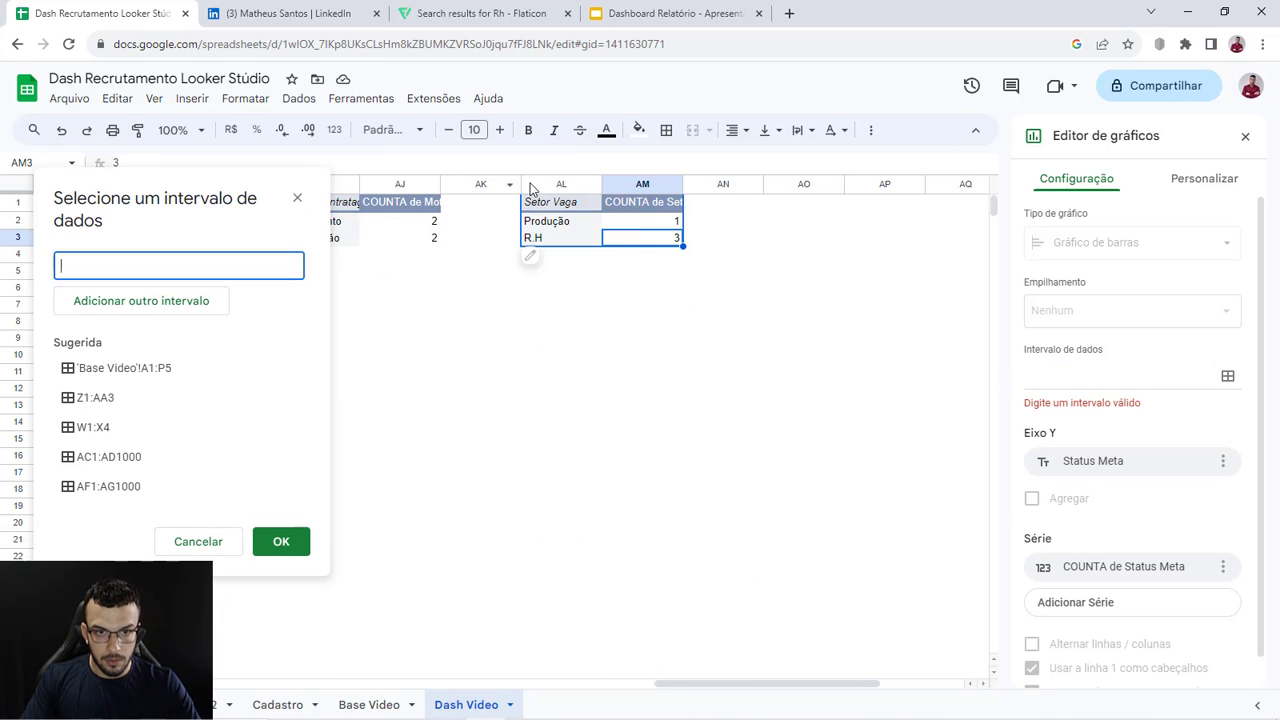
{"action": "left_click_drag", "start_coordinate": [534, 184], "coordinate": [642, 184]}
{"action": "left_click", "coordinate": [280, 539]}
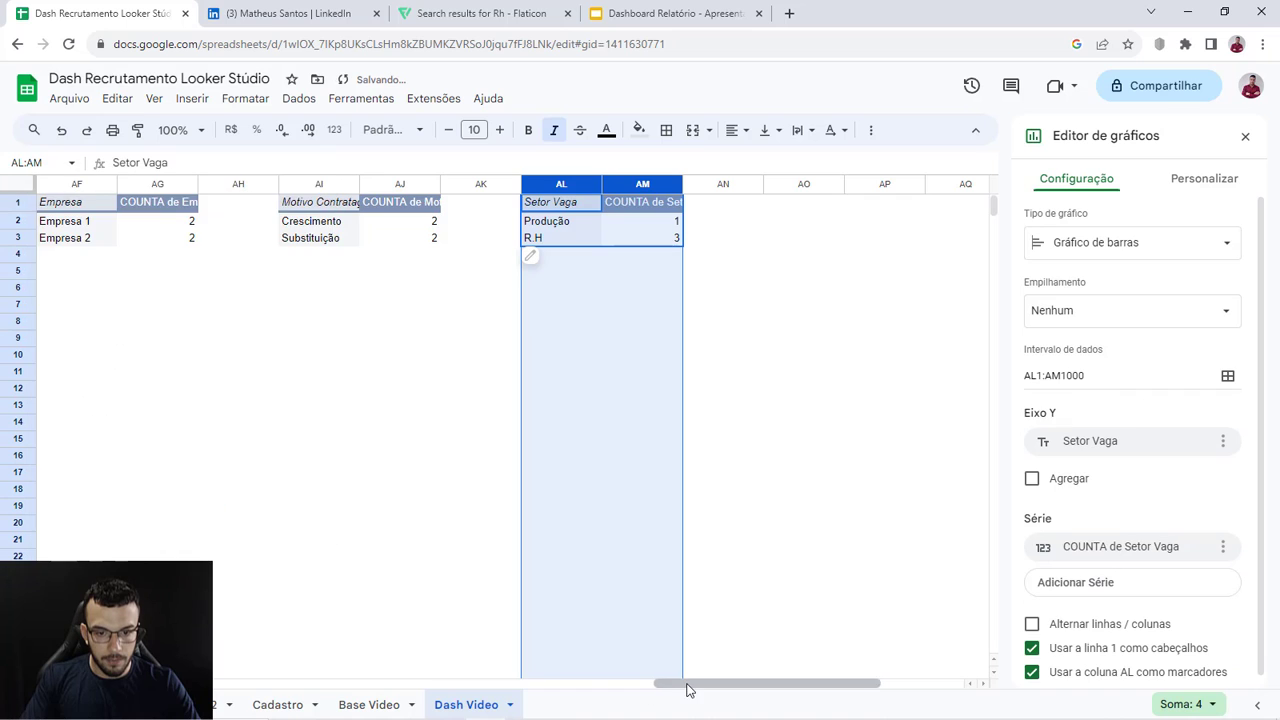
{"action": "left_click_drag", "start_coordinate": [686, 688], "coordinate": [164, 688]}
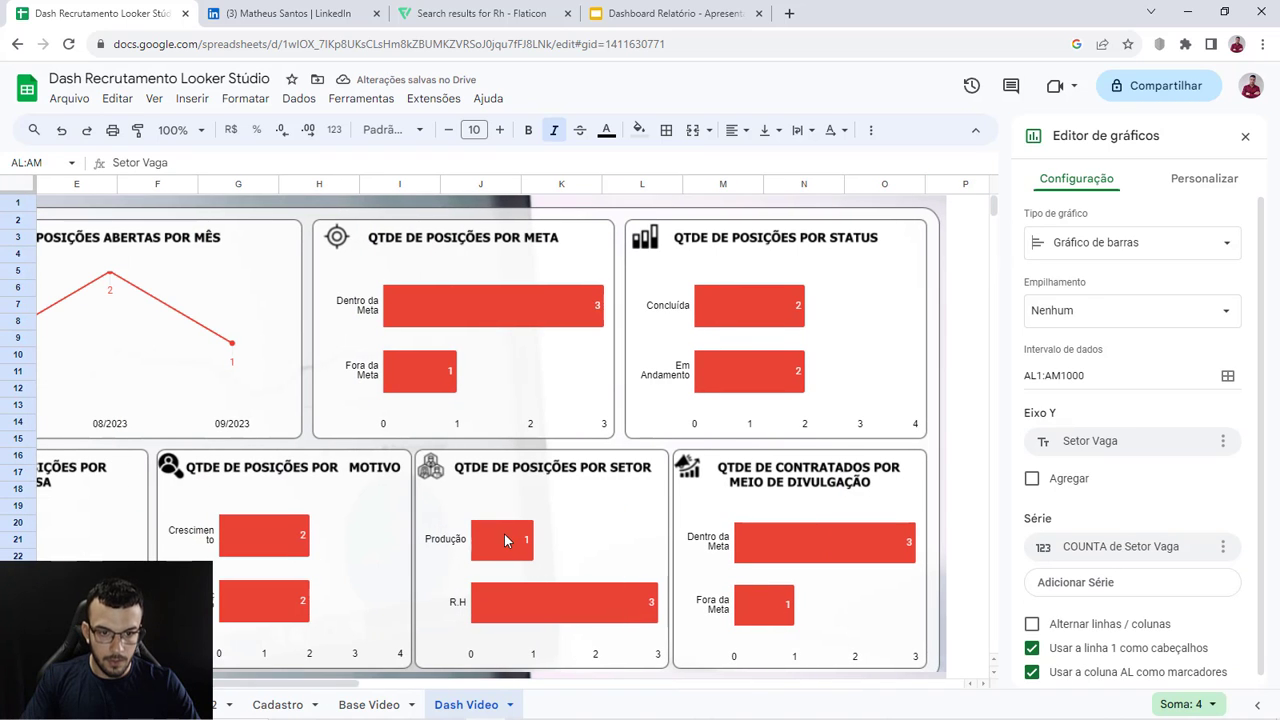
{"action": "scroll", "coordinate": [545, 518], "scroll_direction": "down", "scroll_amount": 1}
Step: Copy the Setor Vaga pivot table from AL1:AM3 and paste the duplicate at cell AO1
{"action": "left_click", "coordinate": [815, 565]}
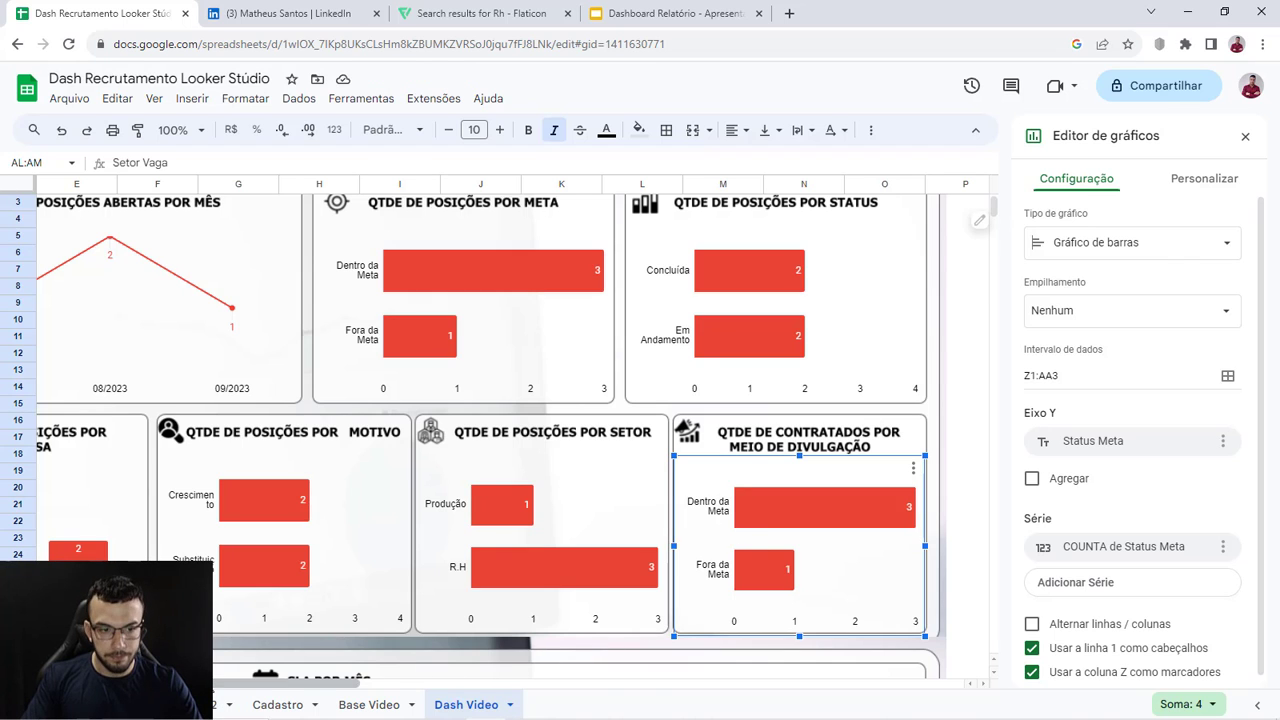
{"action": "left_click_drag", "start_coordinate": [314, 683], "coordinate": [760, 686]}
{"action": "scroll", "coordinate": [728, 596], "scroll_direction": "up", "scroll_amount": 1}
{"action": "left_click", "coordinate": [625, 472]}
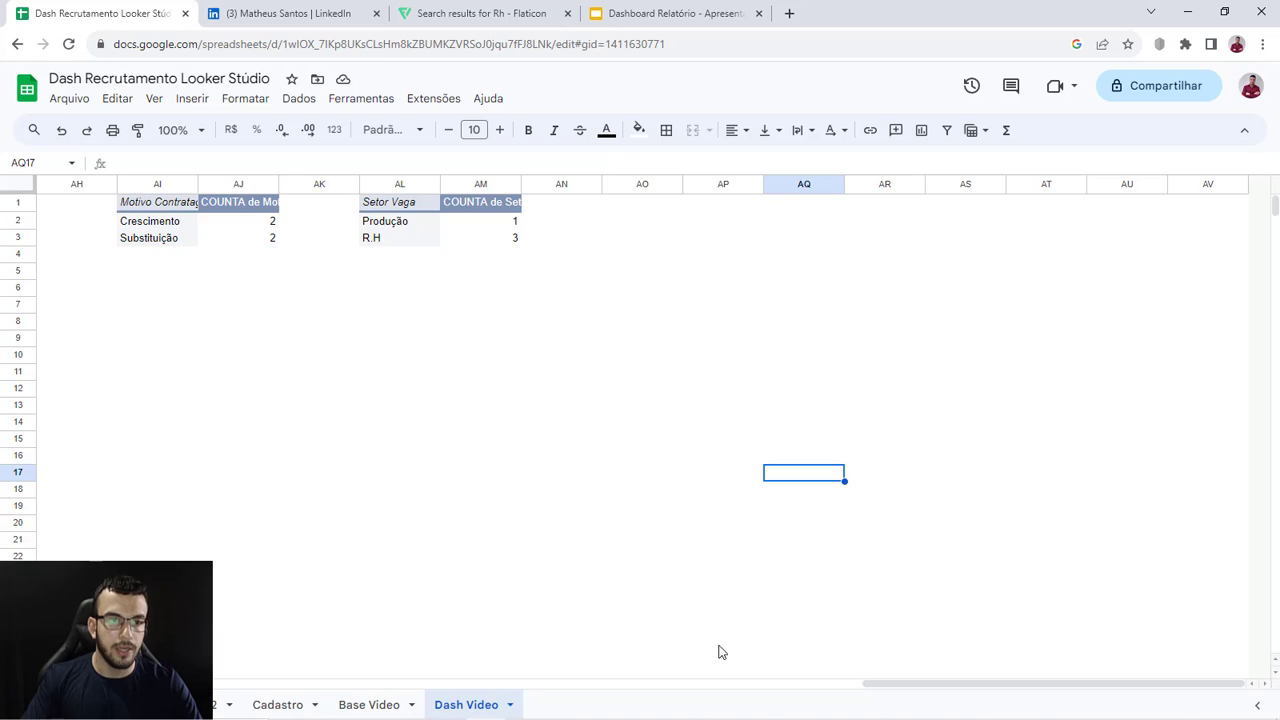
{"action": "left_click_drag", "start_coordinate": [399, 202], "coordinate": [497, 246]}
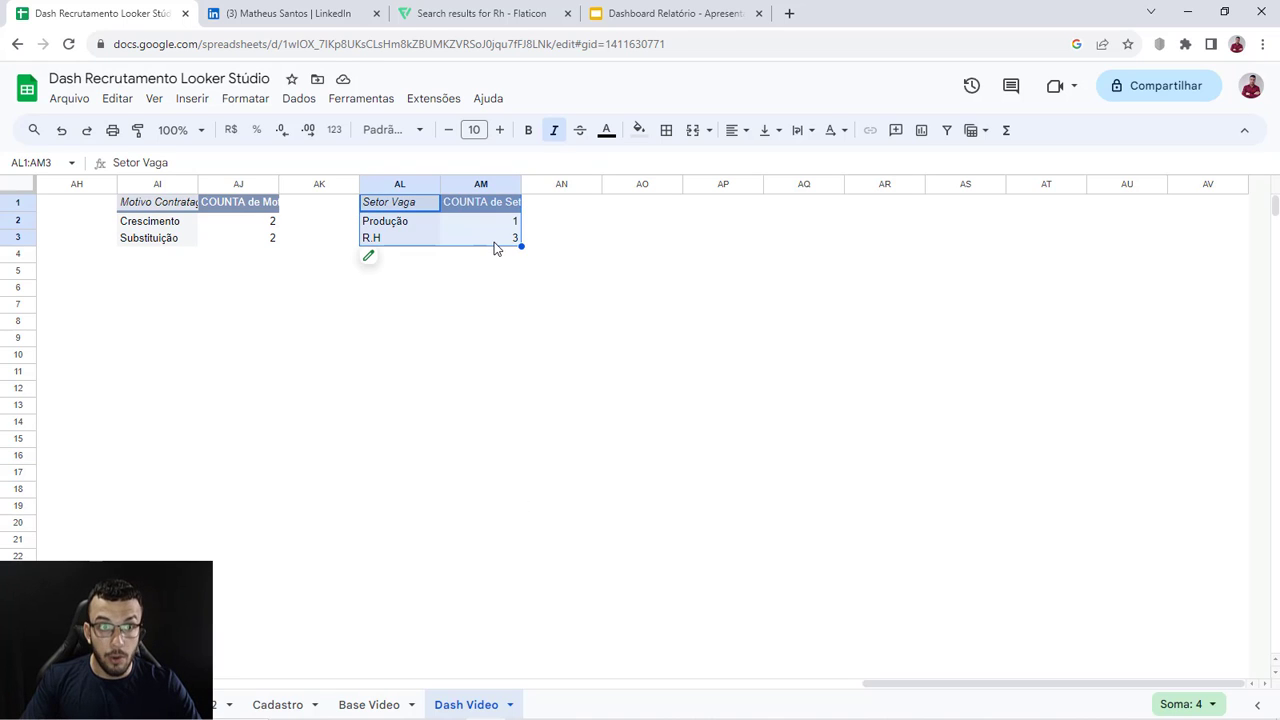
{"action": "left_click", "coordinate": [634, 206]}
{"action": "key", "text": "ctrl+v"}
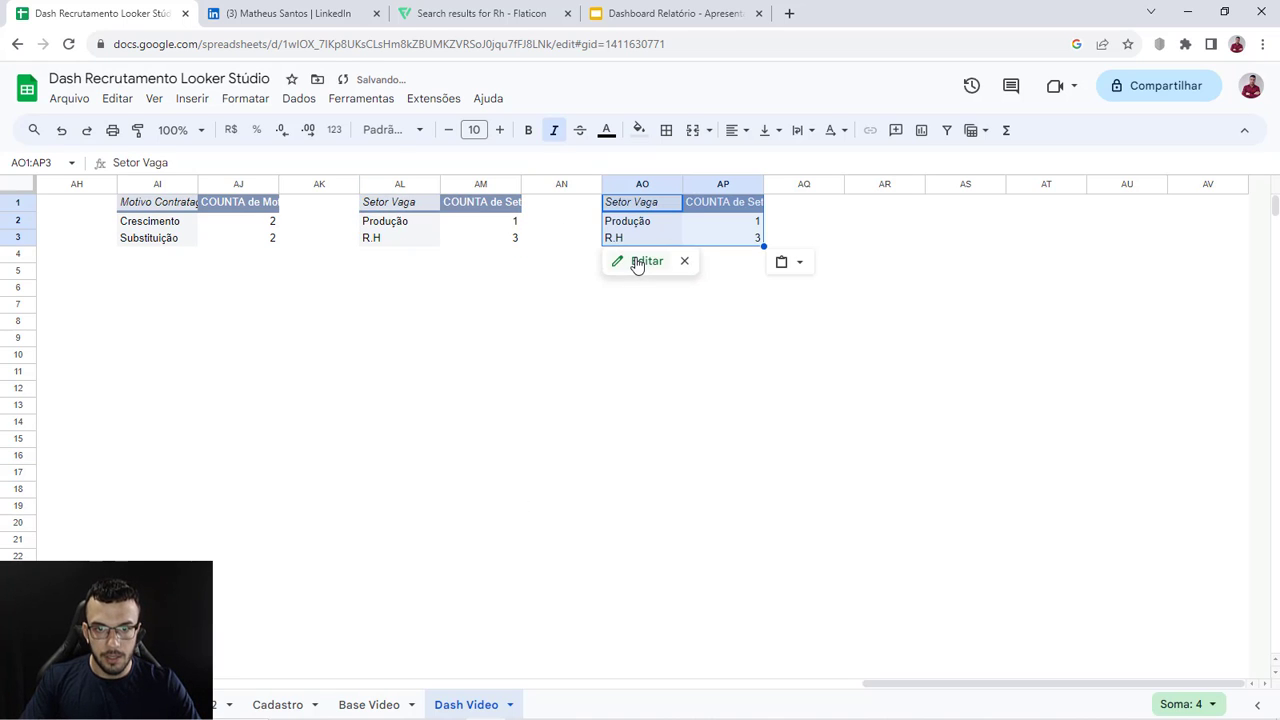
Step: Change the copied pivot table at AO1 to use Fonte Candidato for rows and counted values, without totals
{"action": "left_click", "coordinate": [640, 261]}
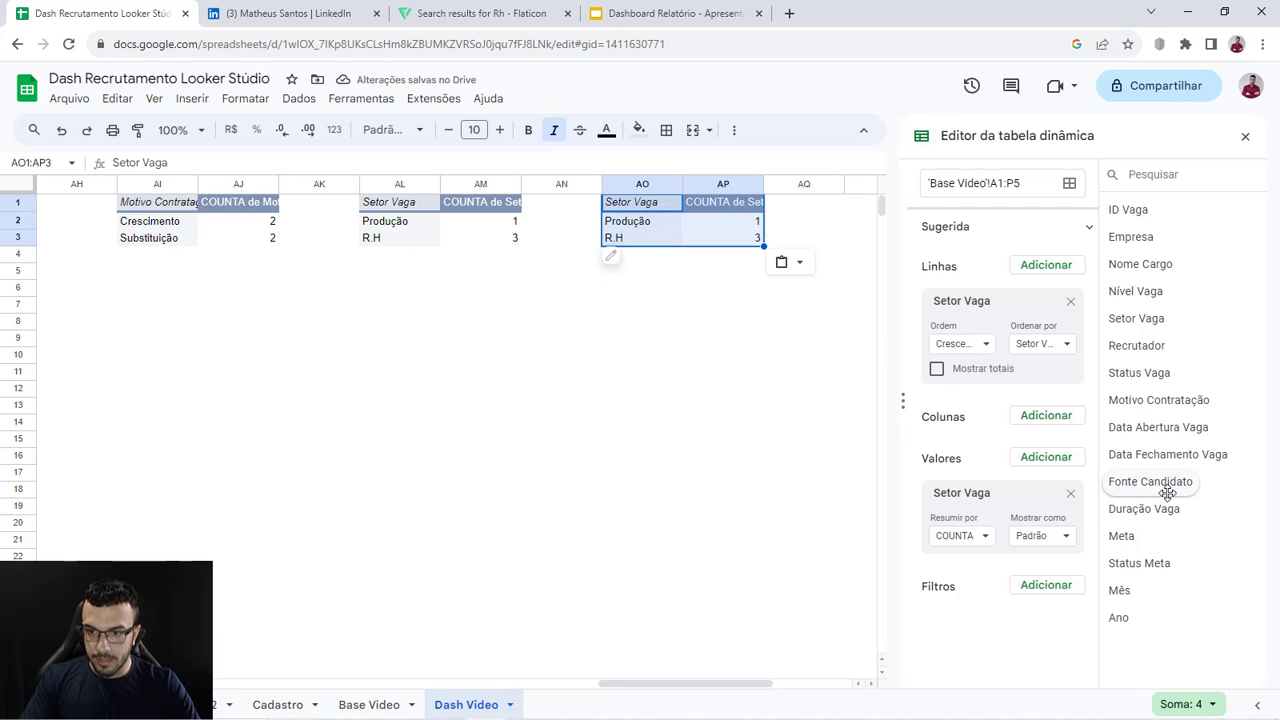
{"action": "left_click_drag", "start_coordinate": [1160, 483], "coordinate": [986, 336]}
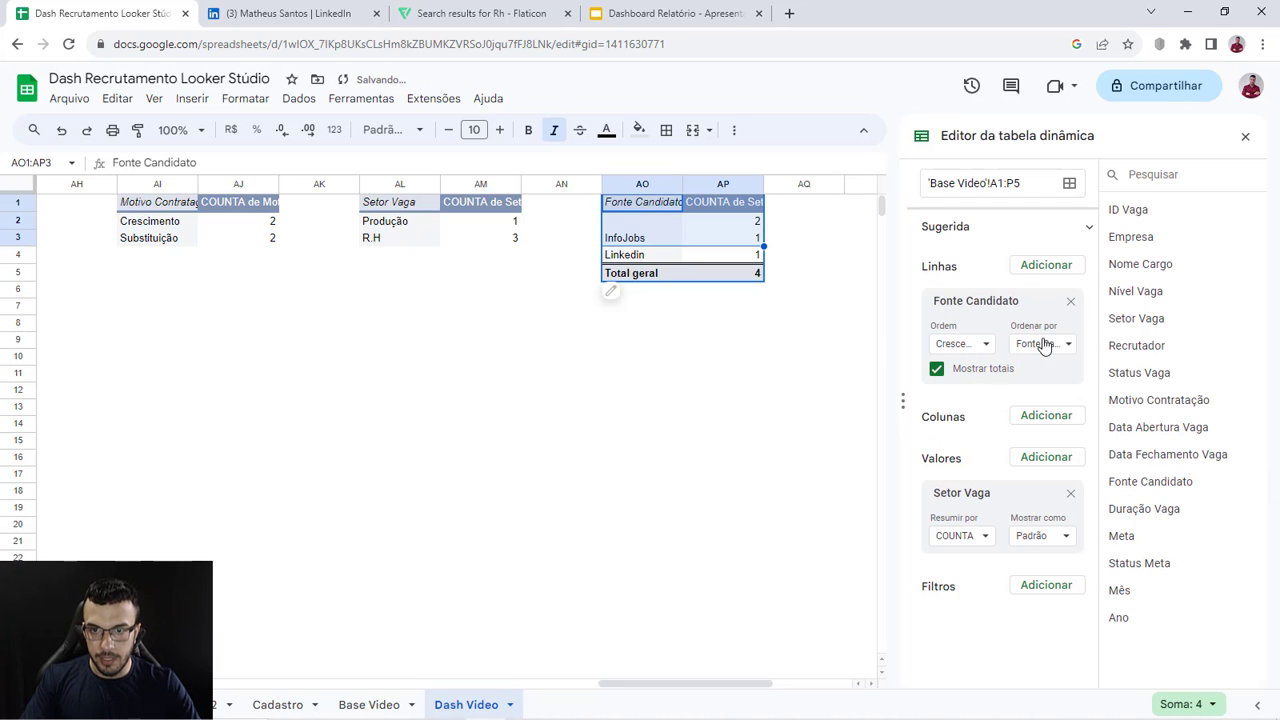
{"action": "left_click_drag", "start_coordinate": [1160, 481], "coordinate": [1065, 484]}
{"action": "left_click_drag", "start_coordinate": [990, 518], "coordinate": [990, 516]}
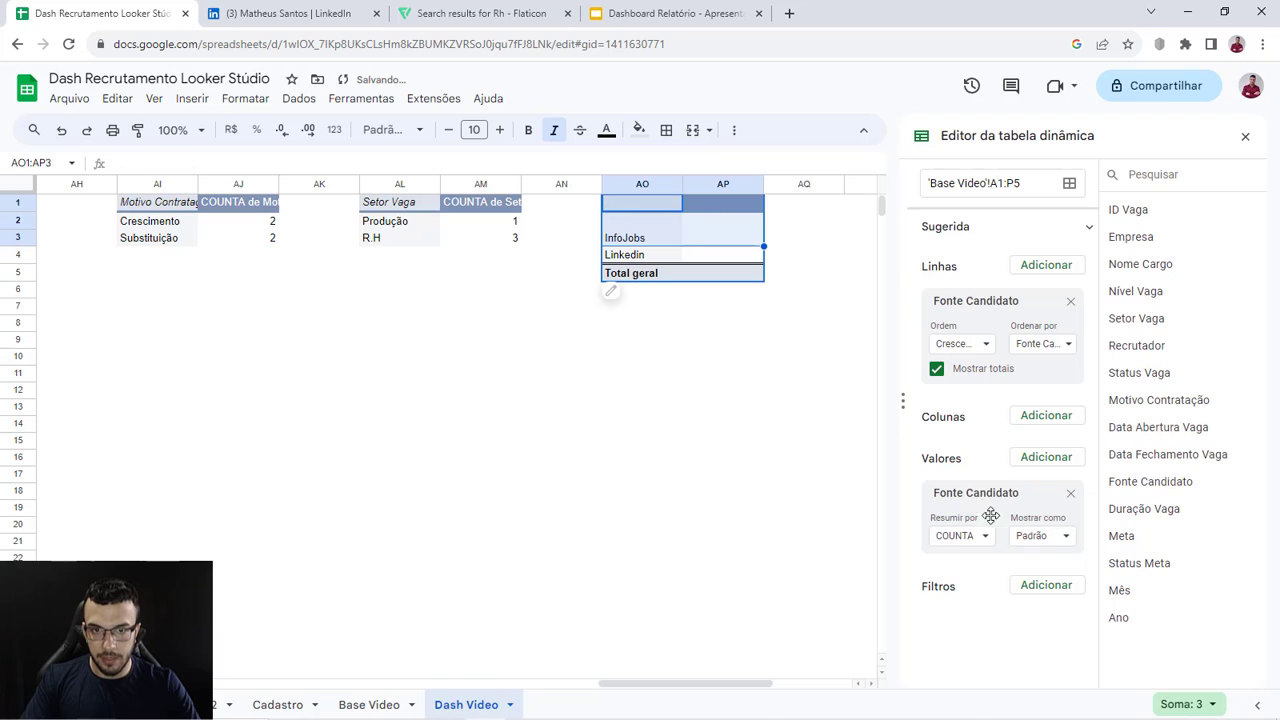
{"action": "left_click", "coordinate": [937, 370]}
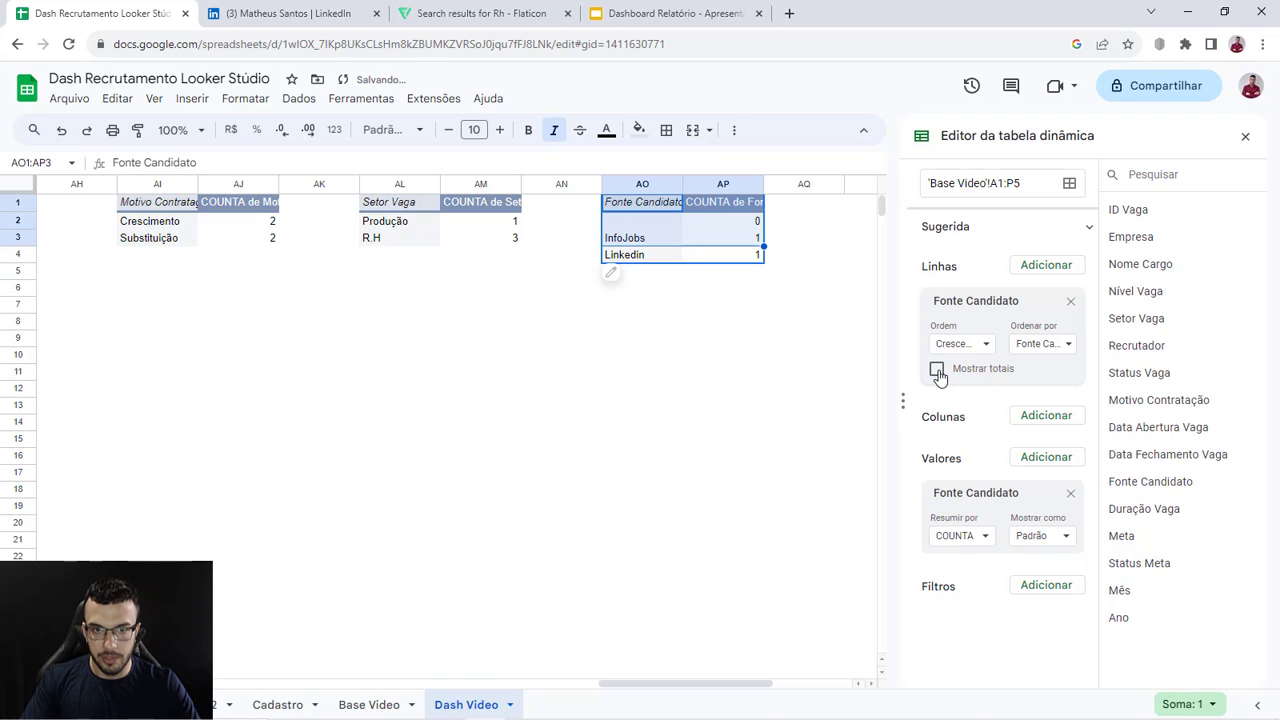
{"action": "left_click", "coordinate": [805, 356]}
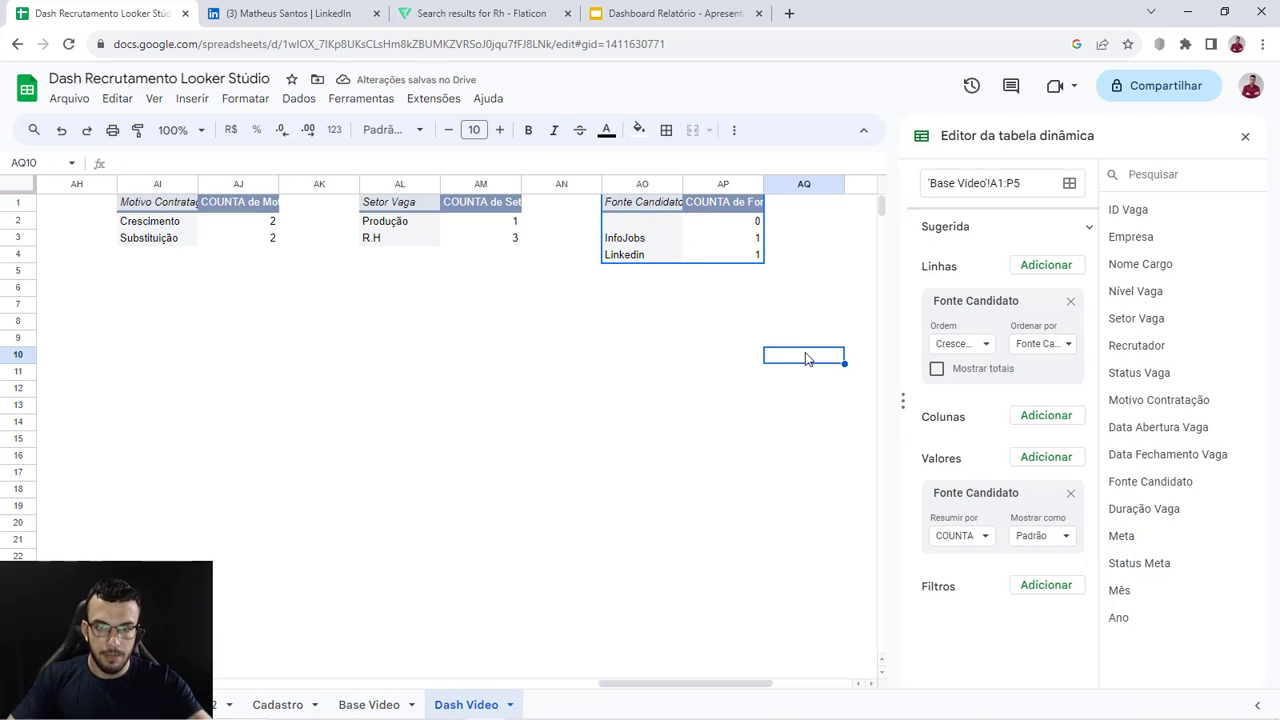
Step: Change the data range of the "Qtde de contratados por meio de divulgação" chart to AO1:AP1000
{"action": "left_click_drag", "start_coordinate": [648, 683], "coordinate": [262, 686]}
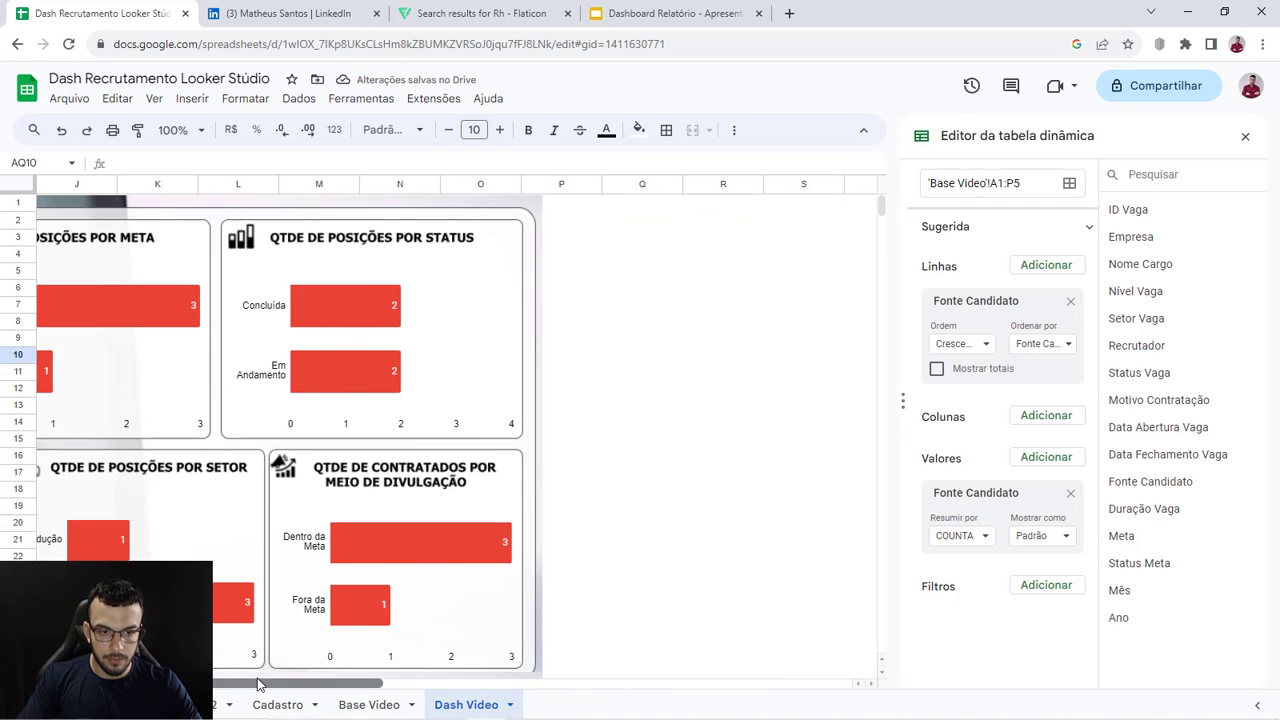
{"action": "left_click", "coordinate": [493, 512]}
{"action": "left_click", "coordinate": [509, 504]}
{"action": "left_click", "coordinate": [530, 526]}
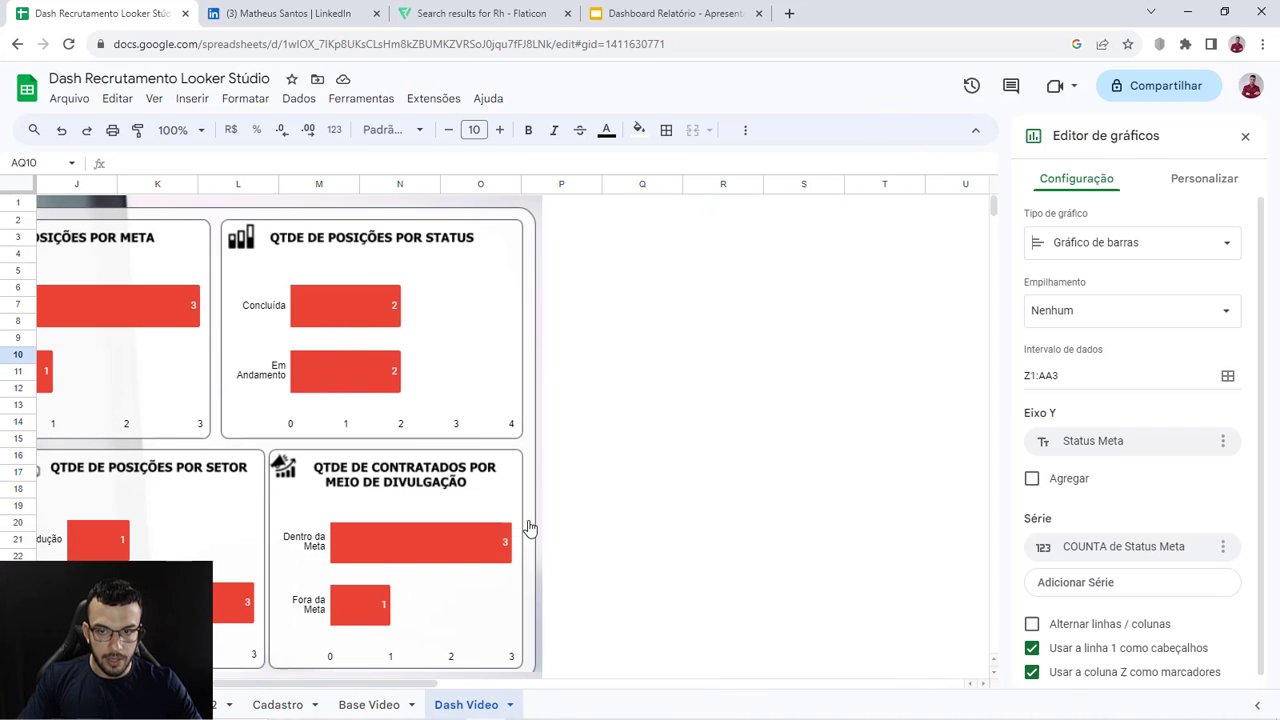
{"action": "left_click_drag", "start_coordinate": [345, 683], "coordinate": [808, 630]}
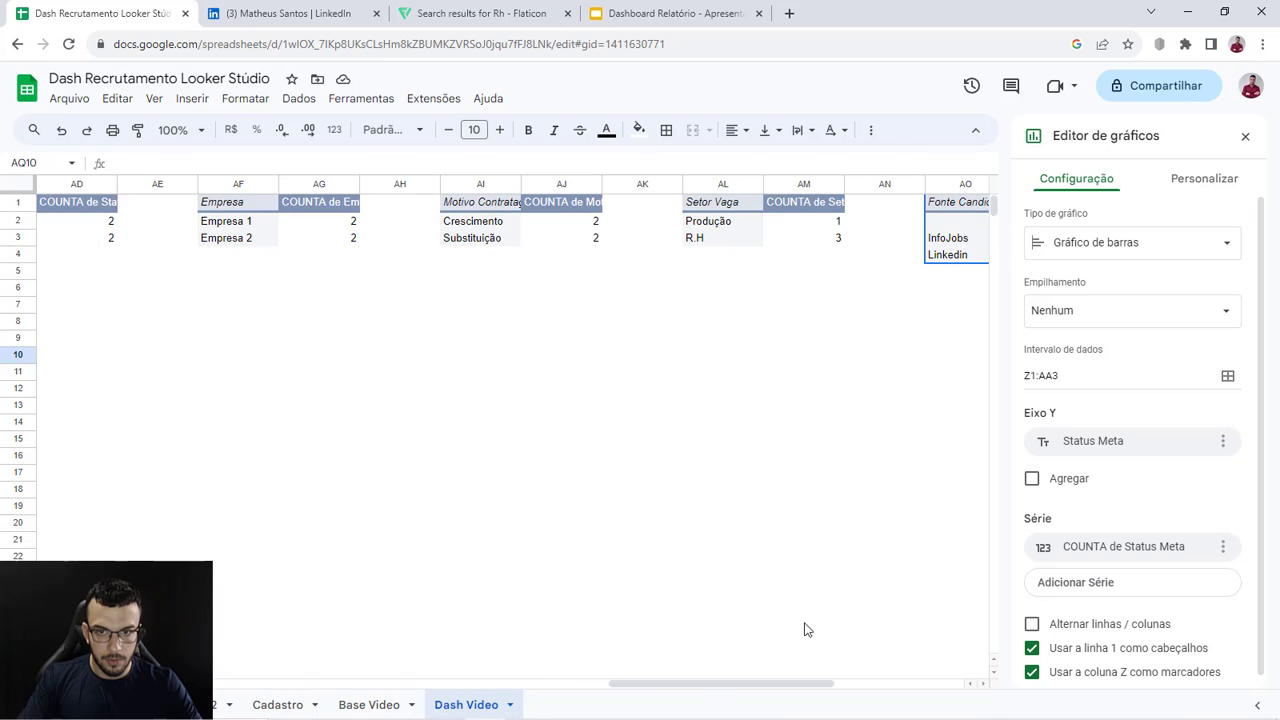
{"action": "left_click_drag", "start_coordinate": [733, 681], "coordinate": [824, 677]}
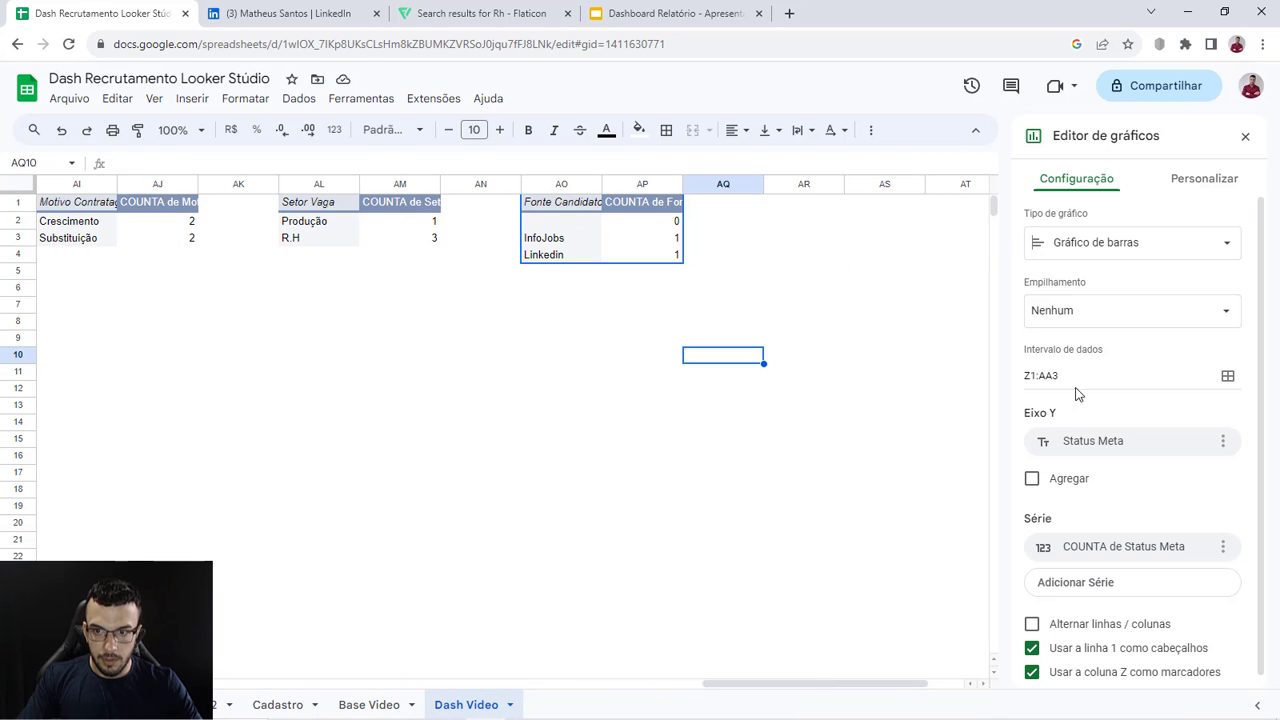
{"action": "left_click", "coordinate": [1227, 378]}
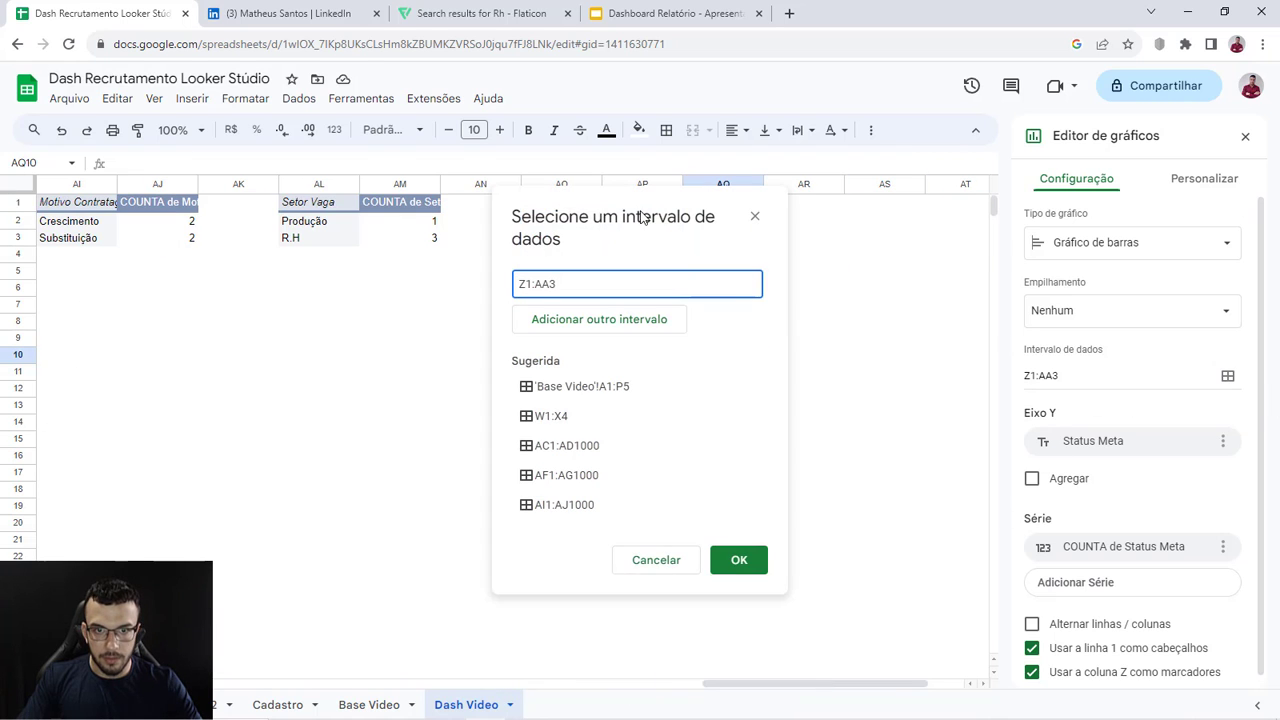
{"action": "left_click_drag", "start_coordinate": [643, 218], "coordinate": [351, 212]}
{"action": "left_click_drag", "start_coordinate": [296, 277], "coordinate": [190, 276]}
{"action": "key", "text": "BackSpace"}
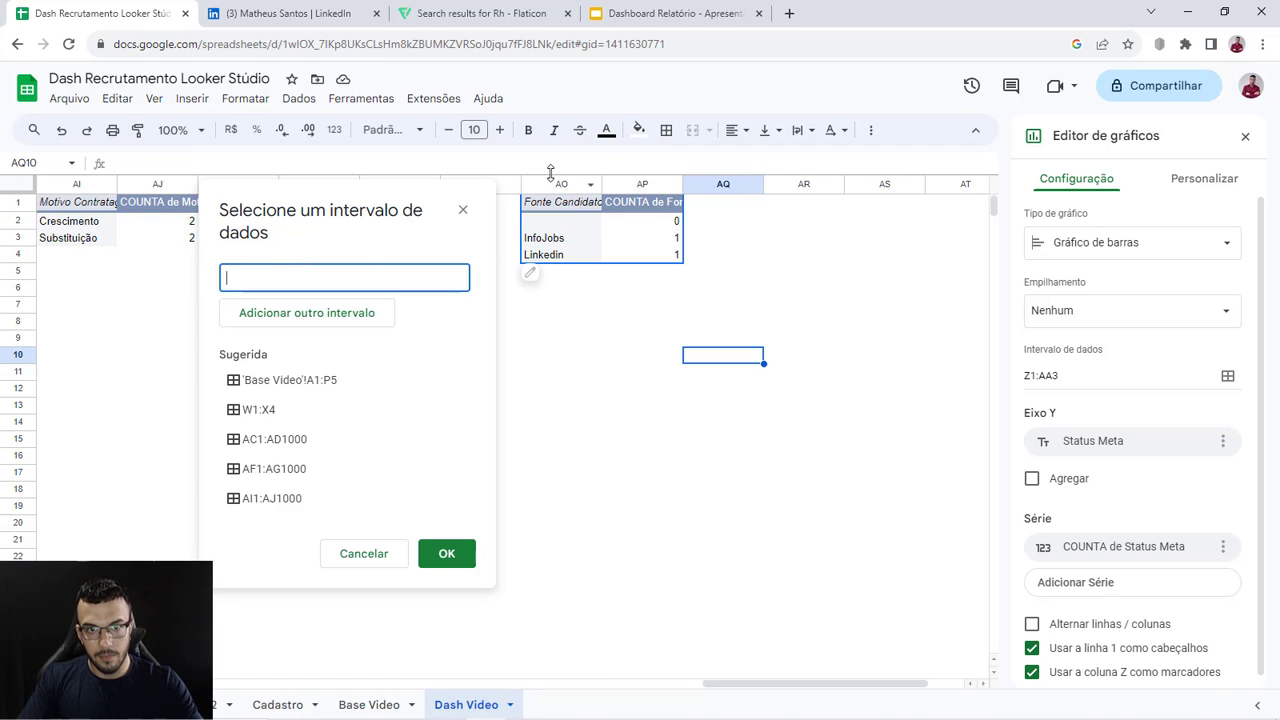
{"action": "left_click_drag", "start_coordinate": [550, 180], "coordinate": [638, 178]}
{"action": "left_click", "coordinate": [468, 548]}
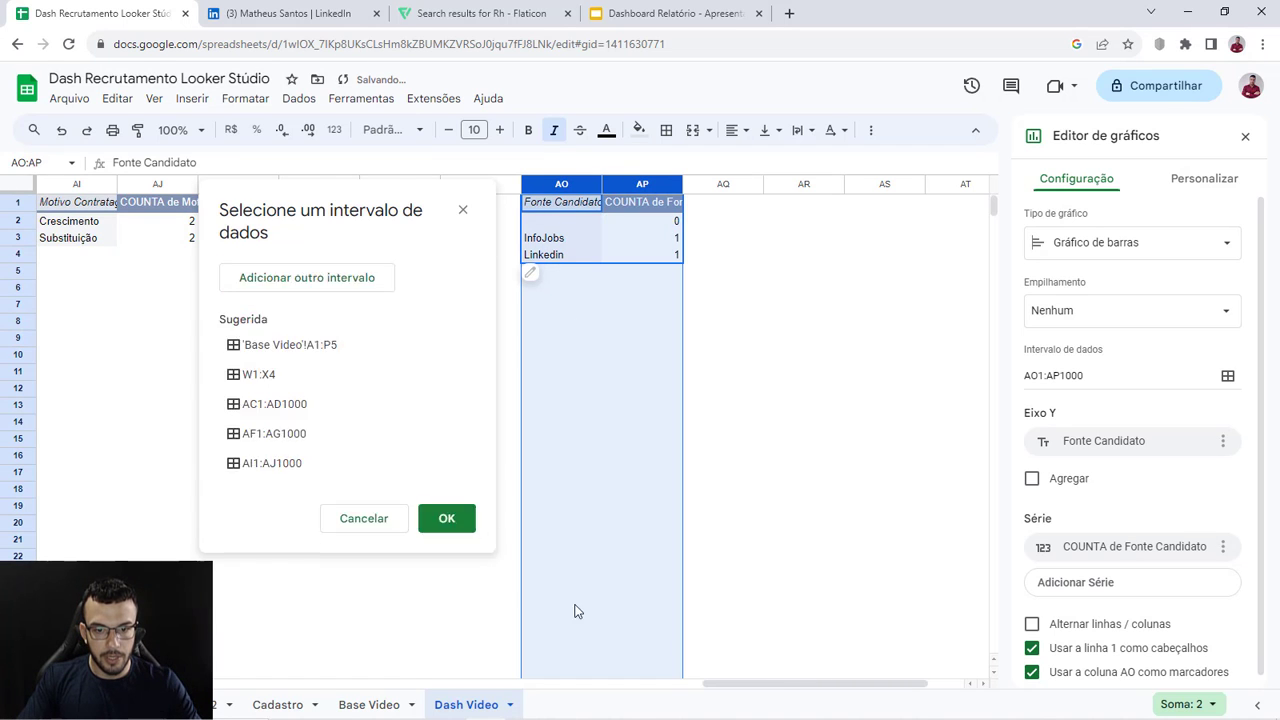
{"action": "left_click_drag", "start_coordinate": [775, 685], "coordinate": [292, 688]}
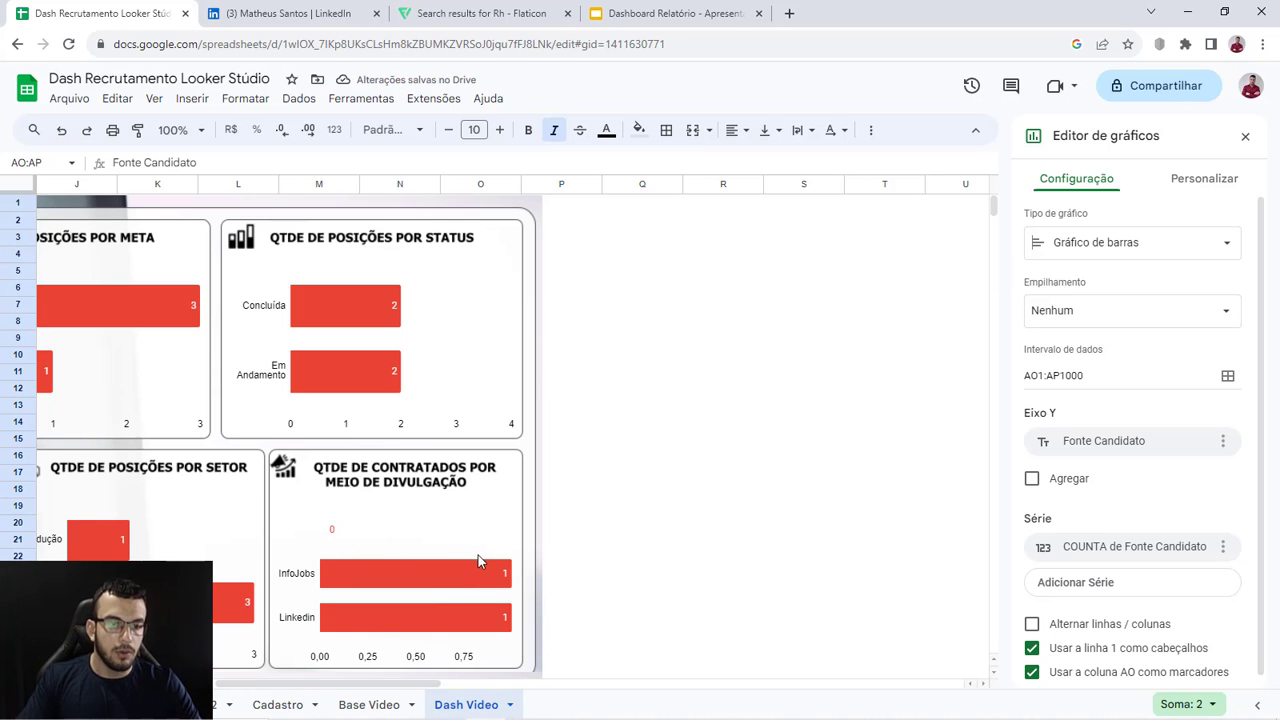
Step: Check the source records in Base Video and filter the Fonte Candidato pivot table by Fonte Candidato to exclude blanks
{"action": "left_click", "coordinate": [368, 705]}
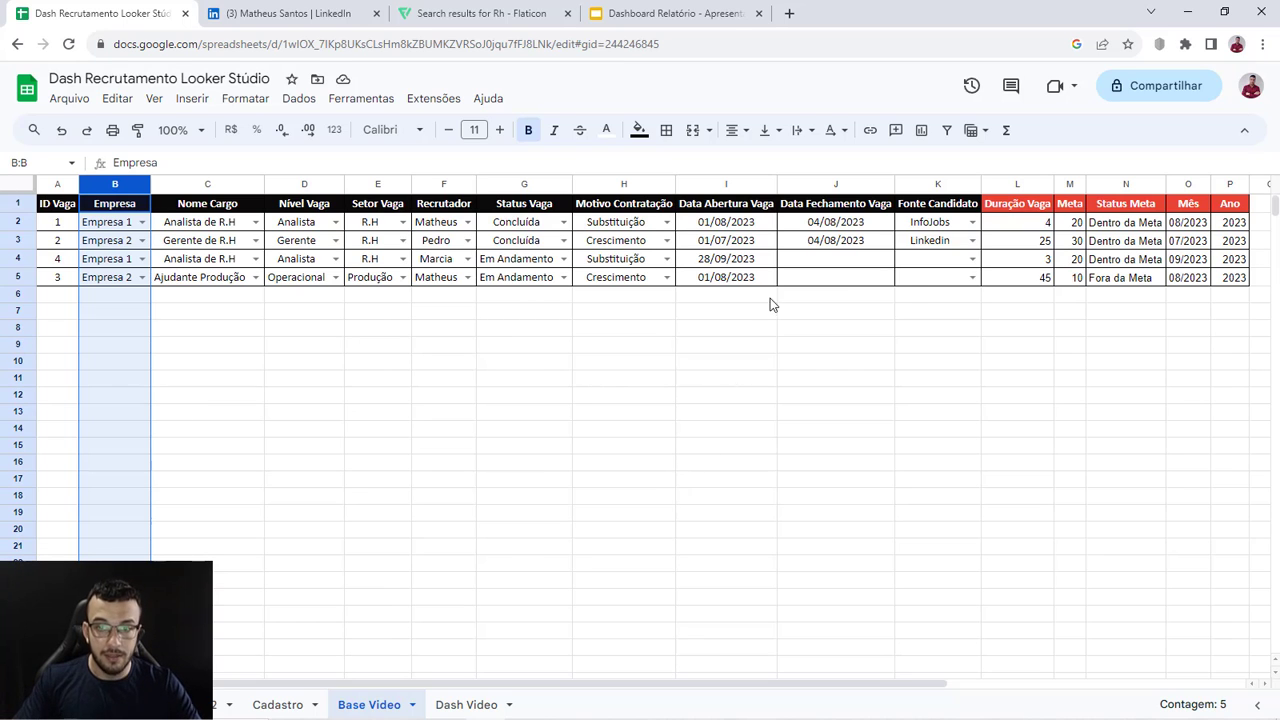
{"action": "left_click", "coordinate": [455, 704]}
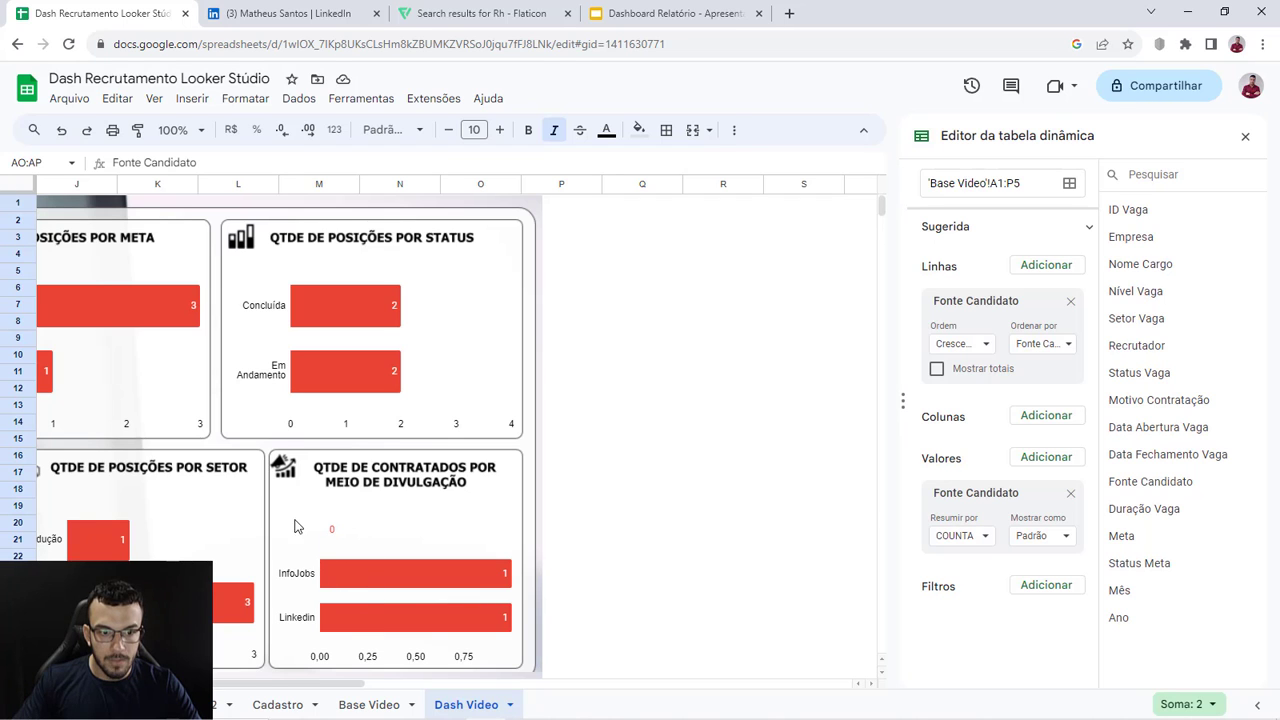
{"action": "left_click_drag", "start_coordinate": [277, 684], "coordinate": [711, 686]}
{"action": "left_click", "coordinate": [740, 420]}
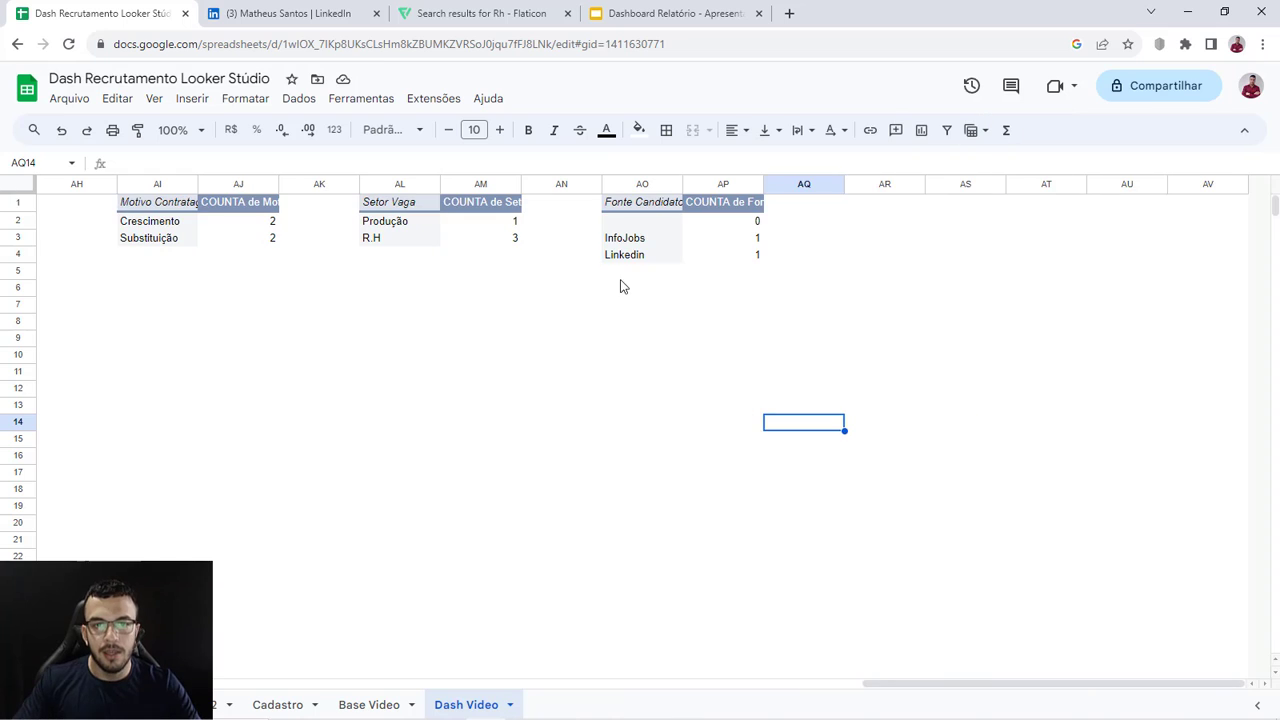
{"action": "left_click", "coordinate": [638, 254]}
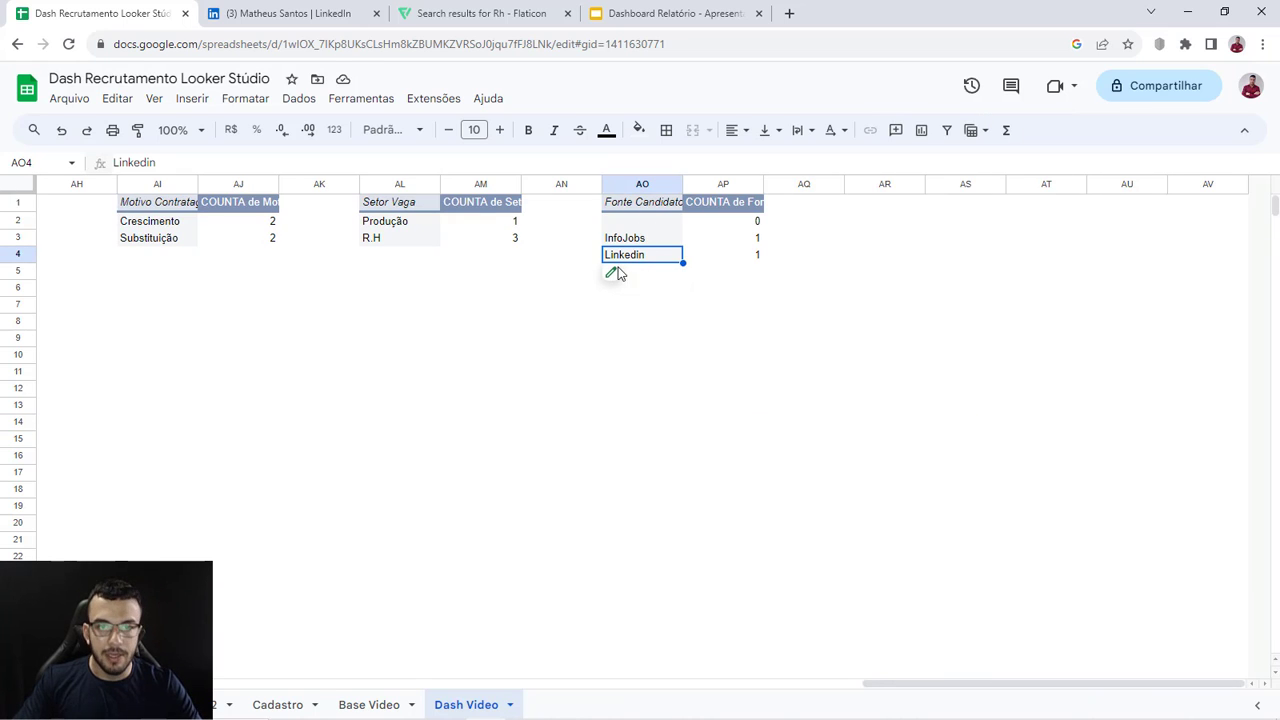
{"action": "left_click", "coordinate": [640, 278]}
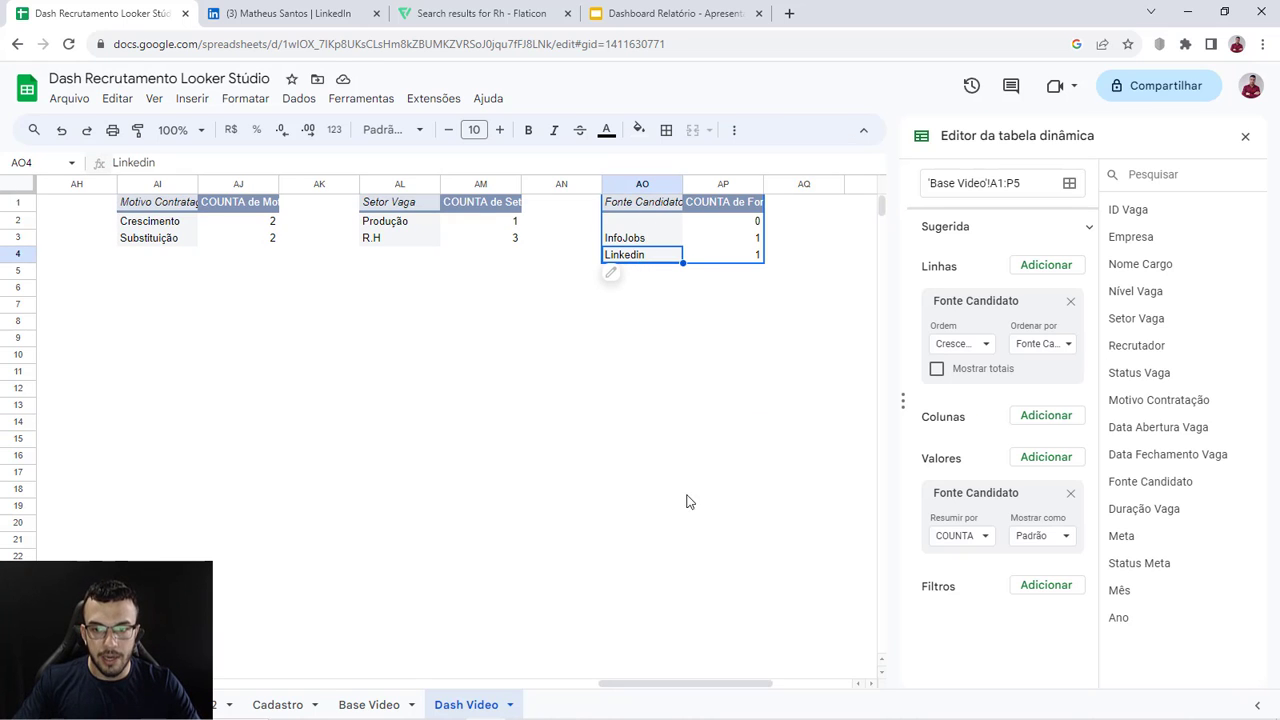
{"action": "left_click", "coordinate": [1062, 586]}
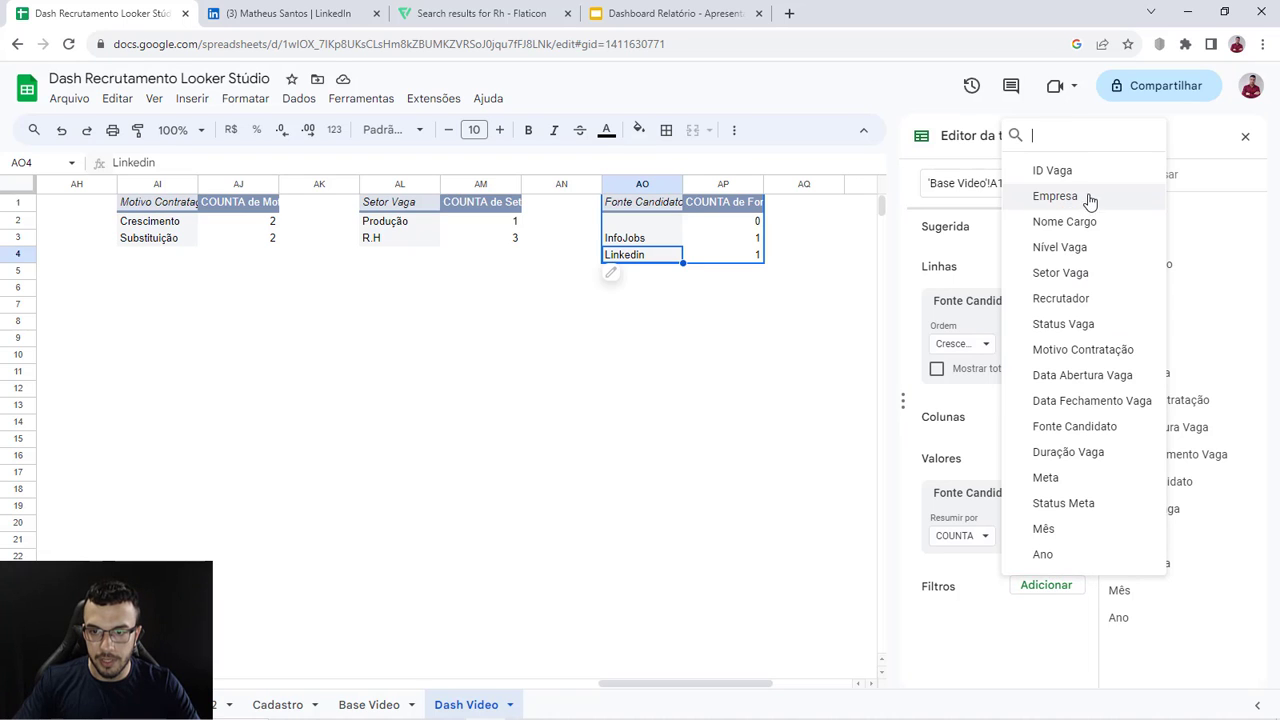
{"action": "left_click", "coordinate": [1092, 426]}
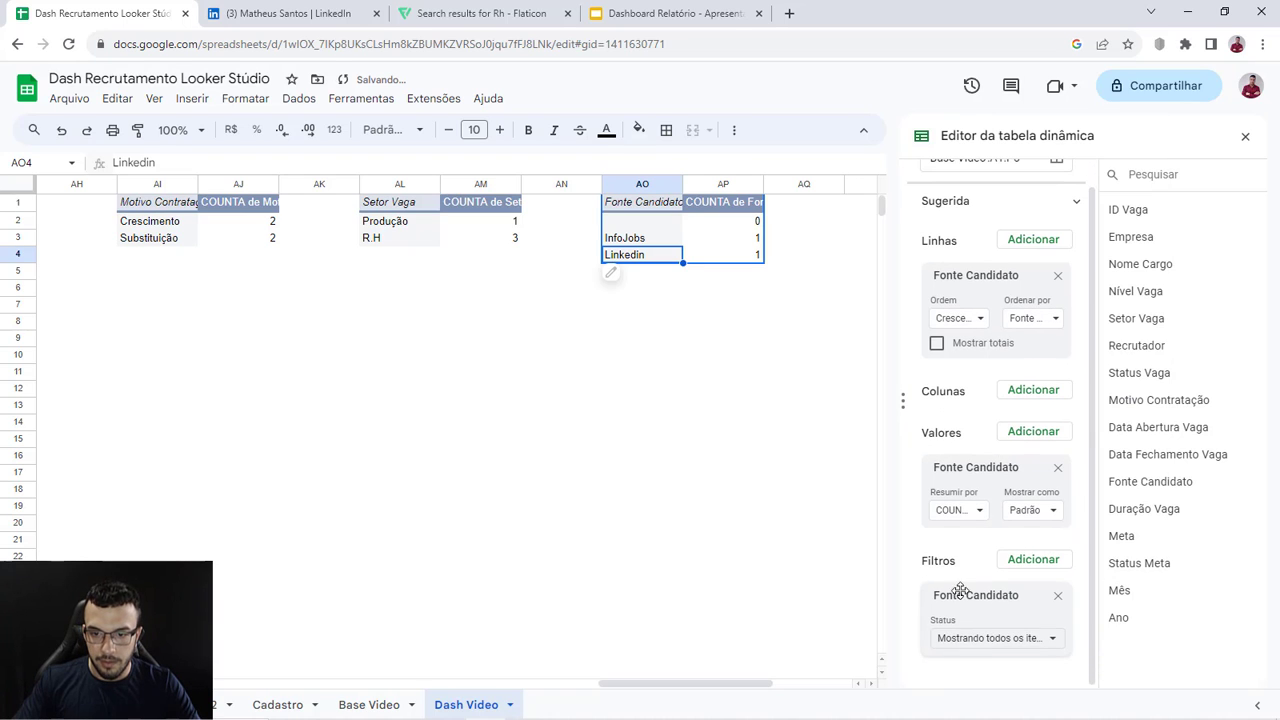
{"action": "left_click", "coordinate": [981, 638]}
{"action": "left_click", "coordinate": [1000, 562]}
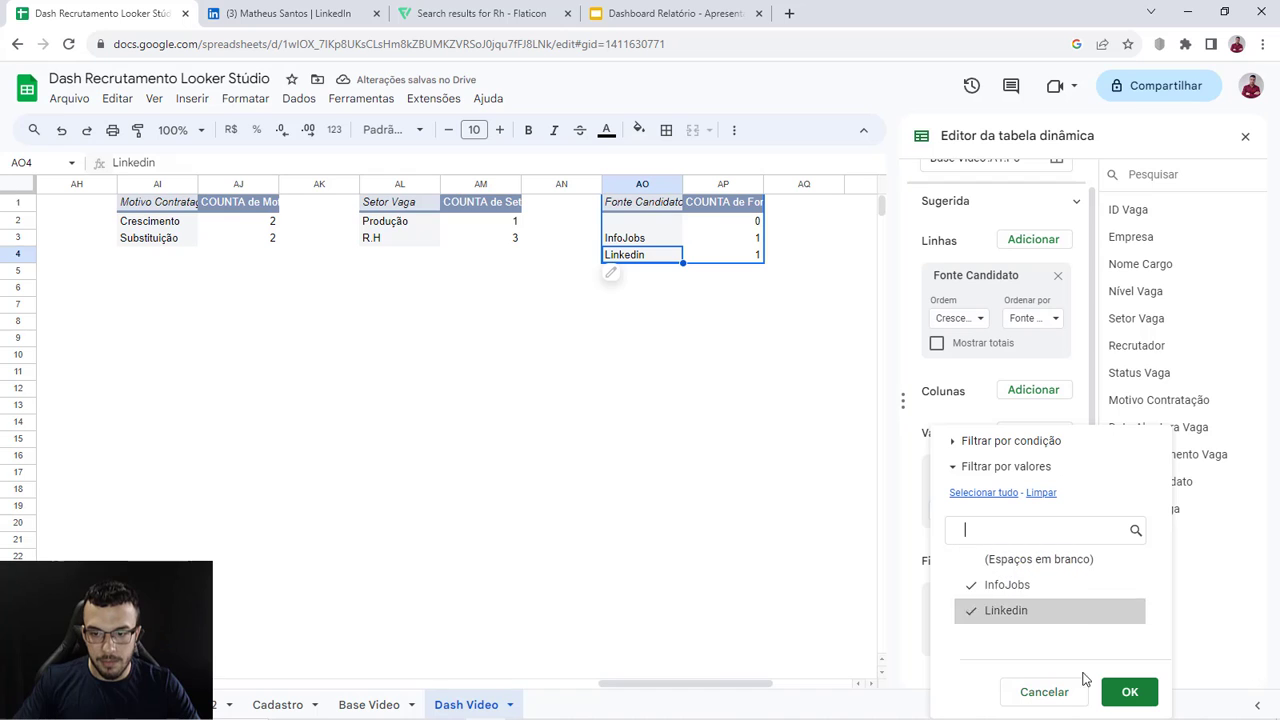
{"action": "left_click", "coordinate": [1112, 692]}
{"action": "left_click_drag", "start_coordinate": [724, 682], "coordinate": [365, 645]}
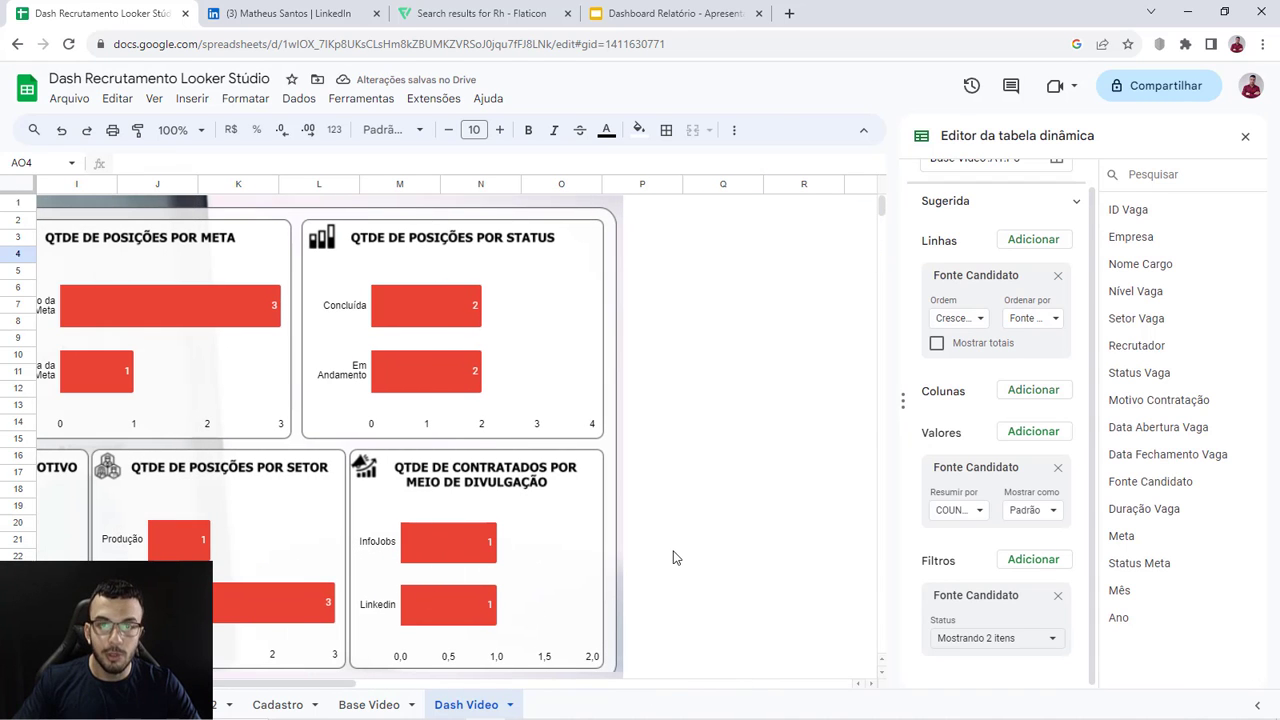
Step: Set the fill colour of the COUNTA de Empresa series in the positions-by-company chart to green and close the chart editor
{"action": "left_click_drag", "start_coordinate": [245, 686], "coordinate": [171, 686]}
{"action": "left_click", "coordinate": [257, 568]}
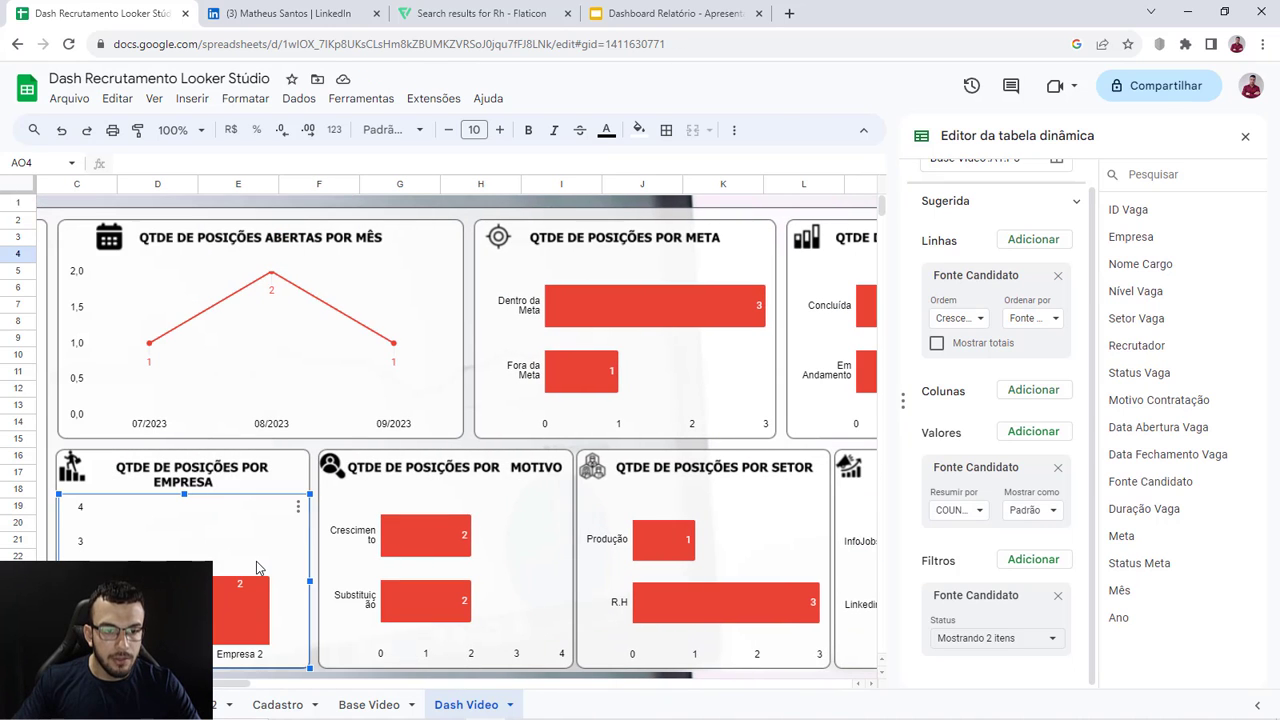
{"action": "left_click", "coordinate": [299, 512]}
{"action": "left_click", "coordinate": [337, 529]}
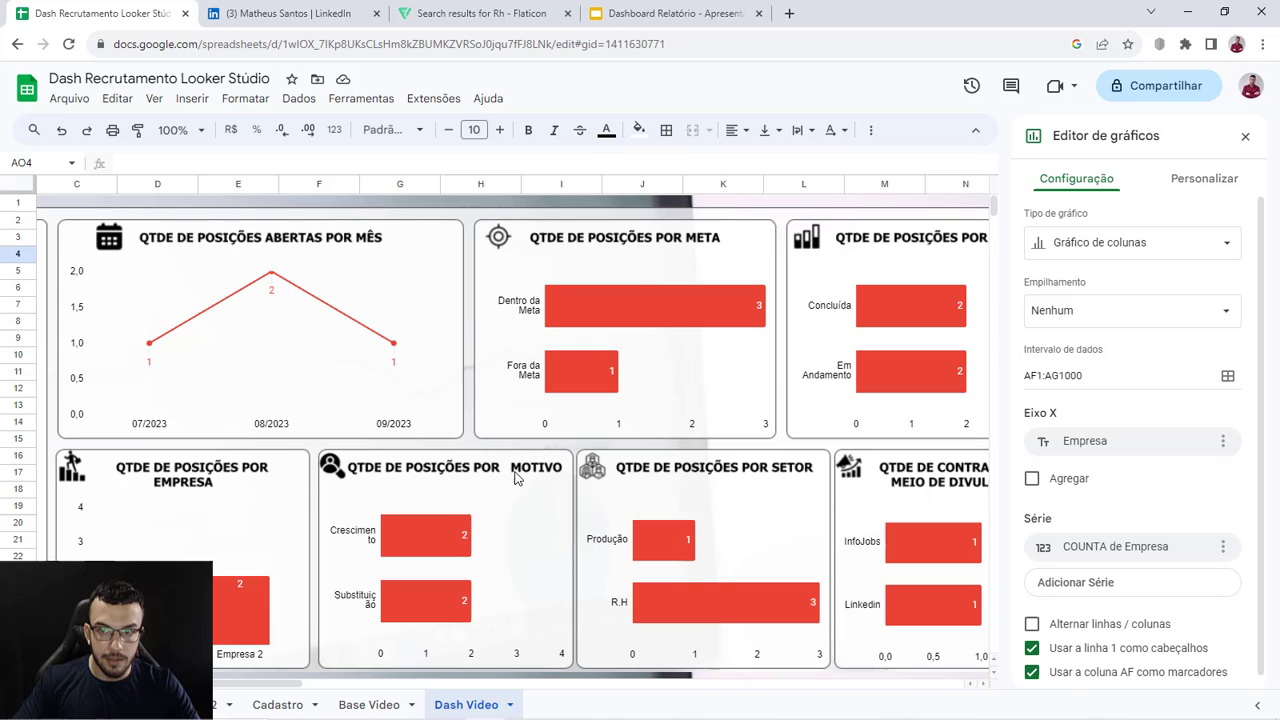
{"action": "left_click", "coordinate": [1153, 195]}
{"action": "left_click", "coordinate": [1068, 316]}
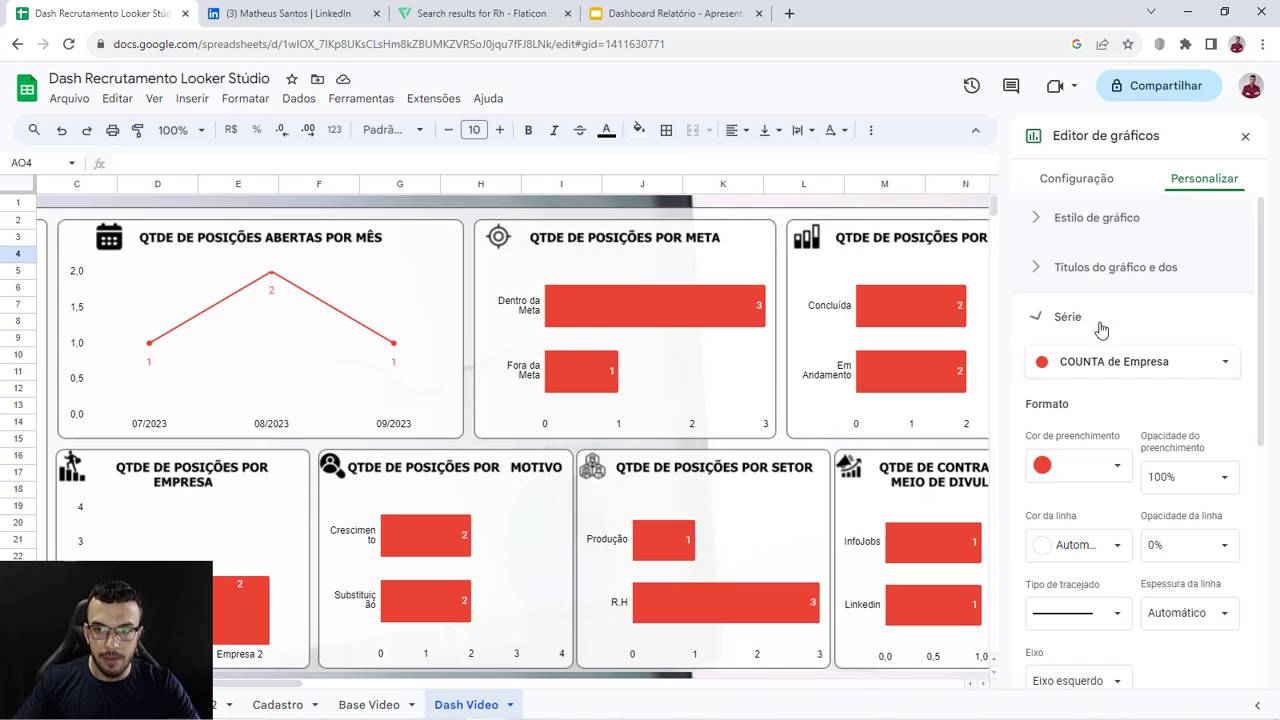
{"action": "left_click", "coordinate": [1096, 467]}
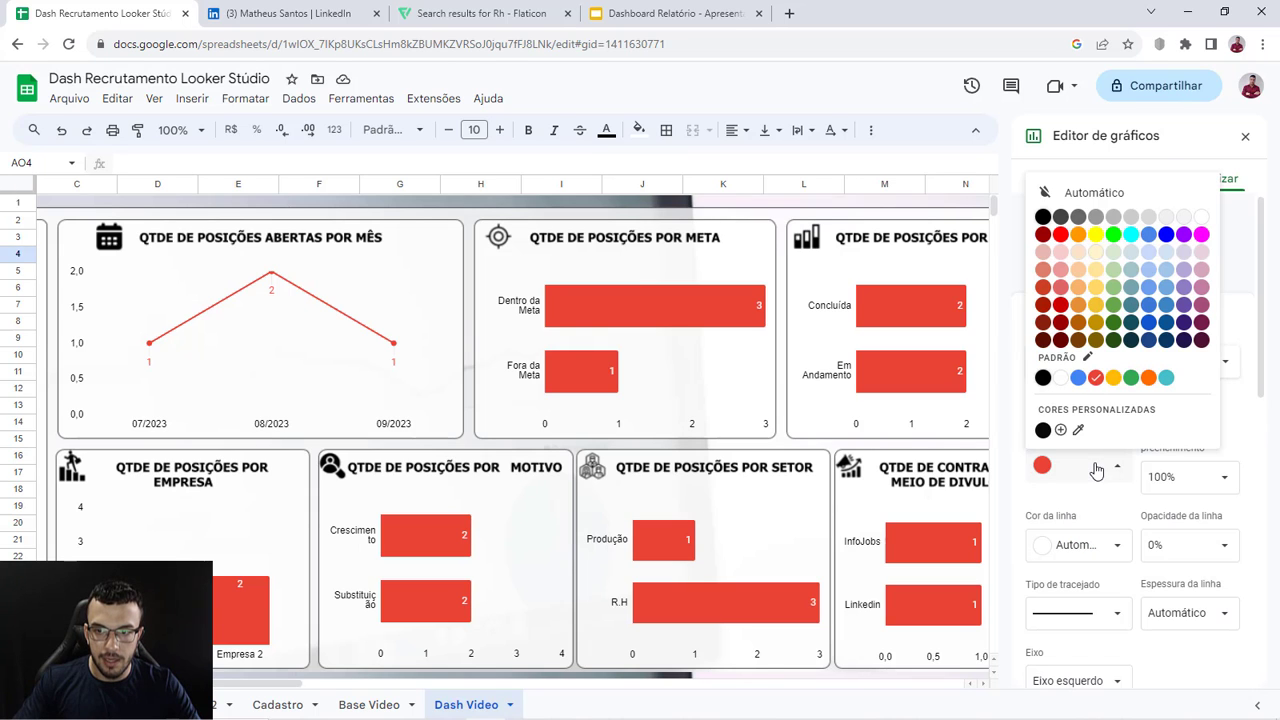
{"action": "left_click", "coordinate": [1131, 377]}
{"action": "scroll", "coordinate": [475, 573], "scroll_direction": "down", "scroll_amount": 4}
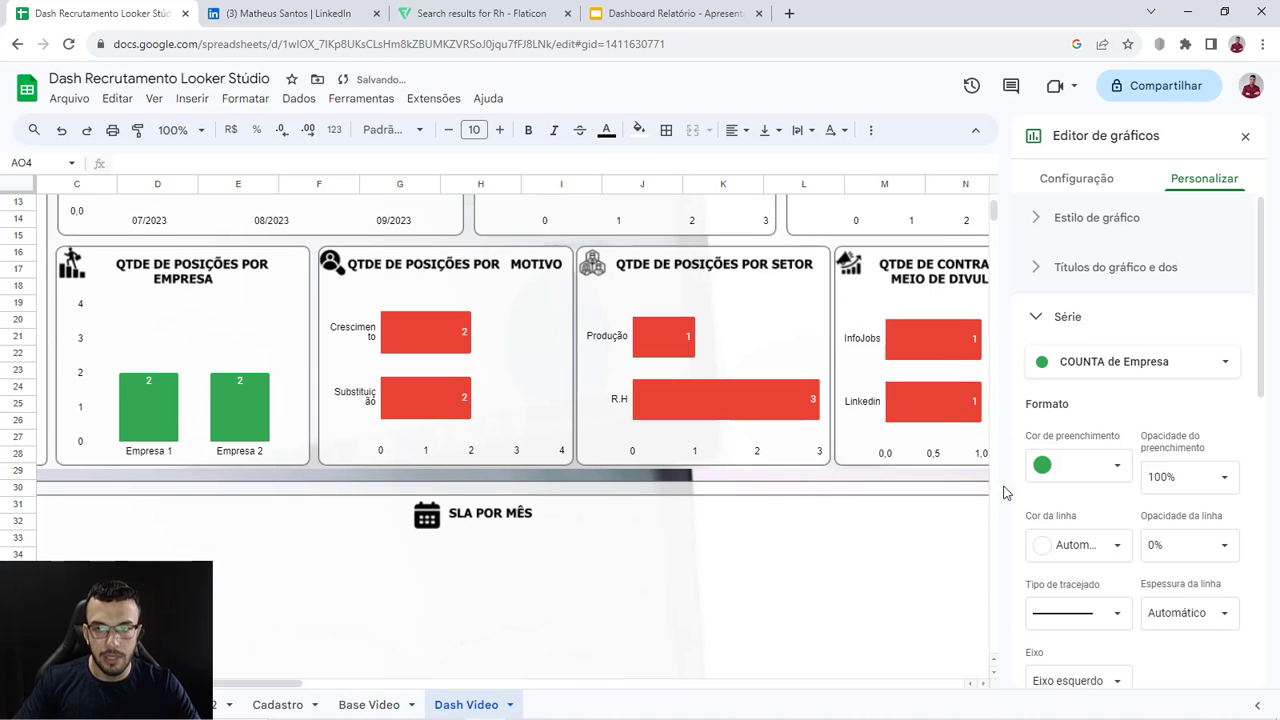
{"action": "left_click", "coordinate": [1245, 135]}
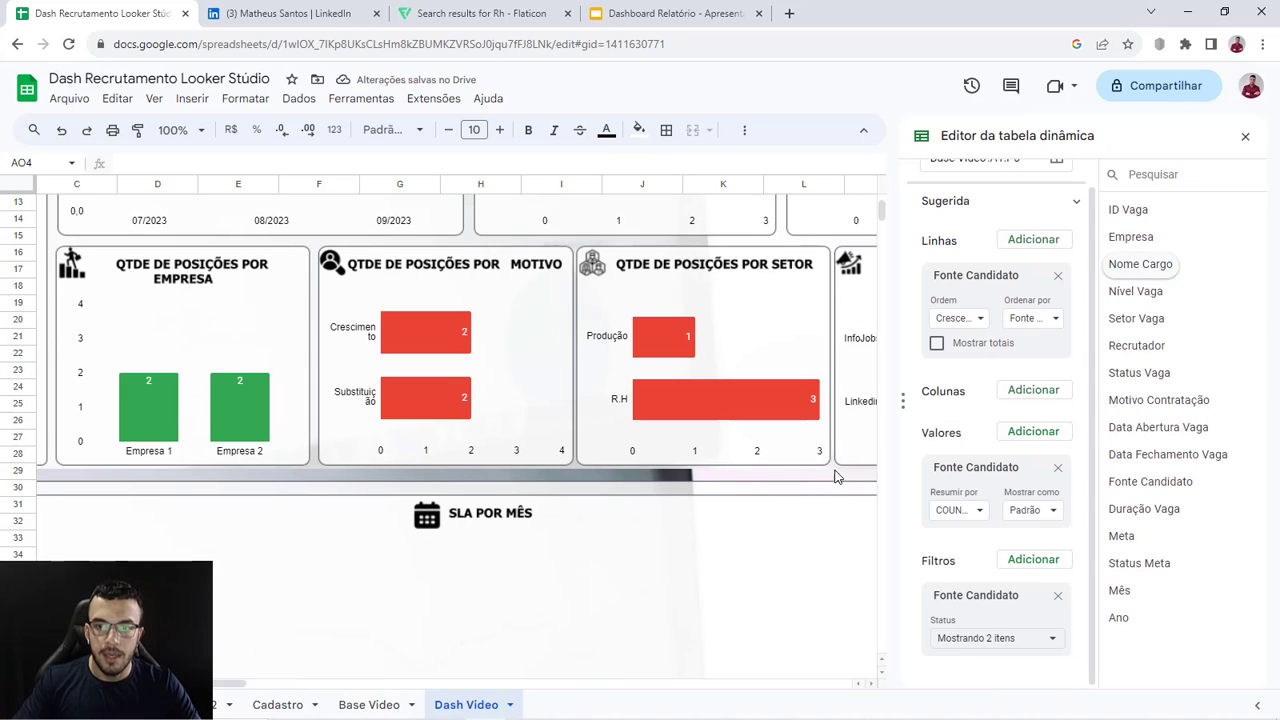
Step: Copy the Fonte Candidato pivot table at AO1:AP3 and paste it at AR1
{"action": "left_click", "coordinate": [1244, 137]}
{"action": "scroll", "coordinate": [491, 360], "scroll_direction": "down", "scroll_amount": 3}
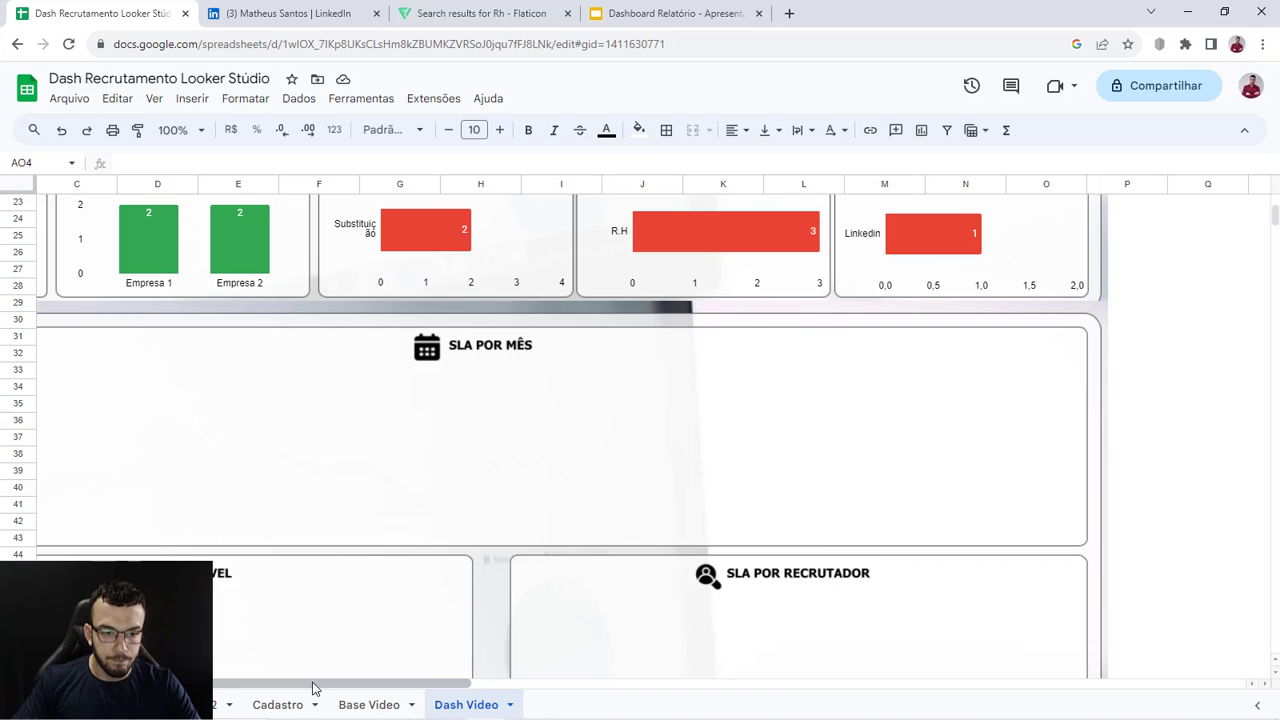
{"action": "left_click_drag", "start_coordinate": [313, 688], "coordinate": [213, 690]}
{"action": "scroll", "coordinate": [394, 560], "scroll_direction": "up", "scroll_amount": 3}
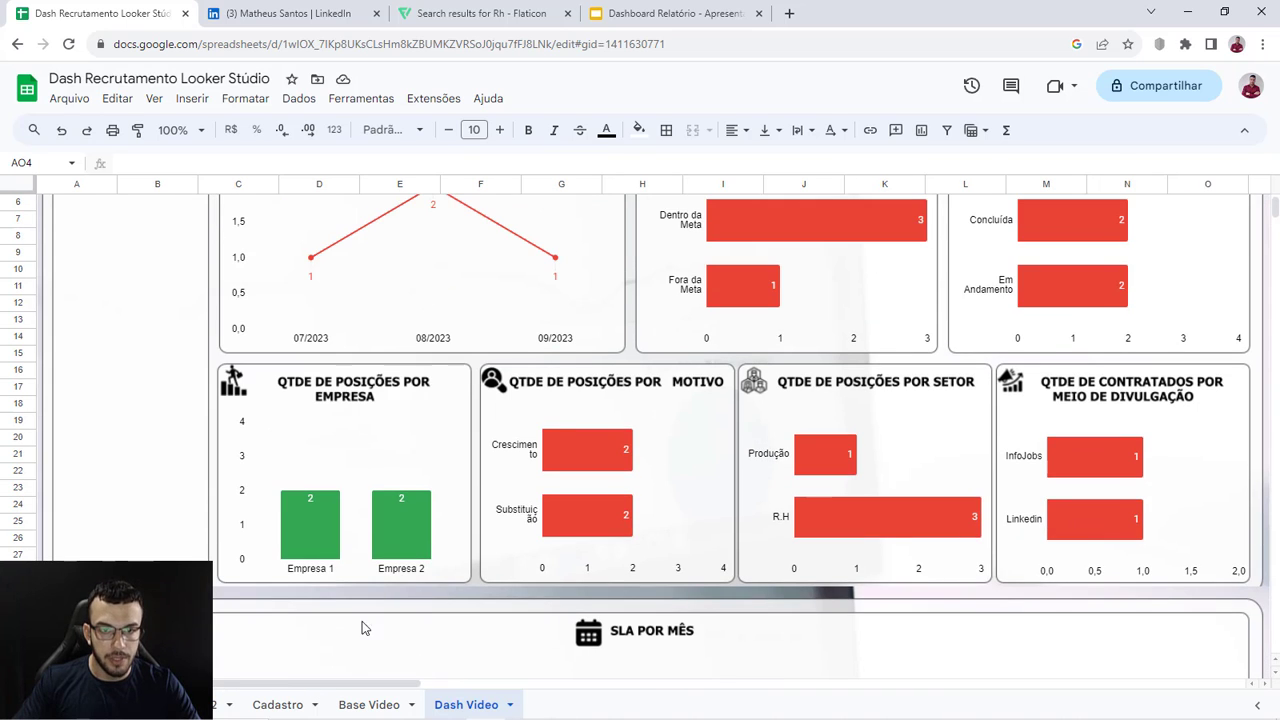
{"action": "left_click_drag", "start_coordinate": [312, 686], "coordinate": [832, 682]}
{"action": "scroll", "coordinate": [925, 593], "scroll_direction": "up", "scroll_amount": 2}
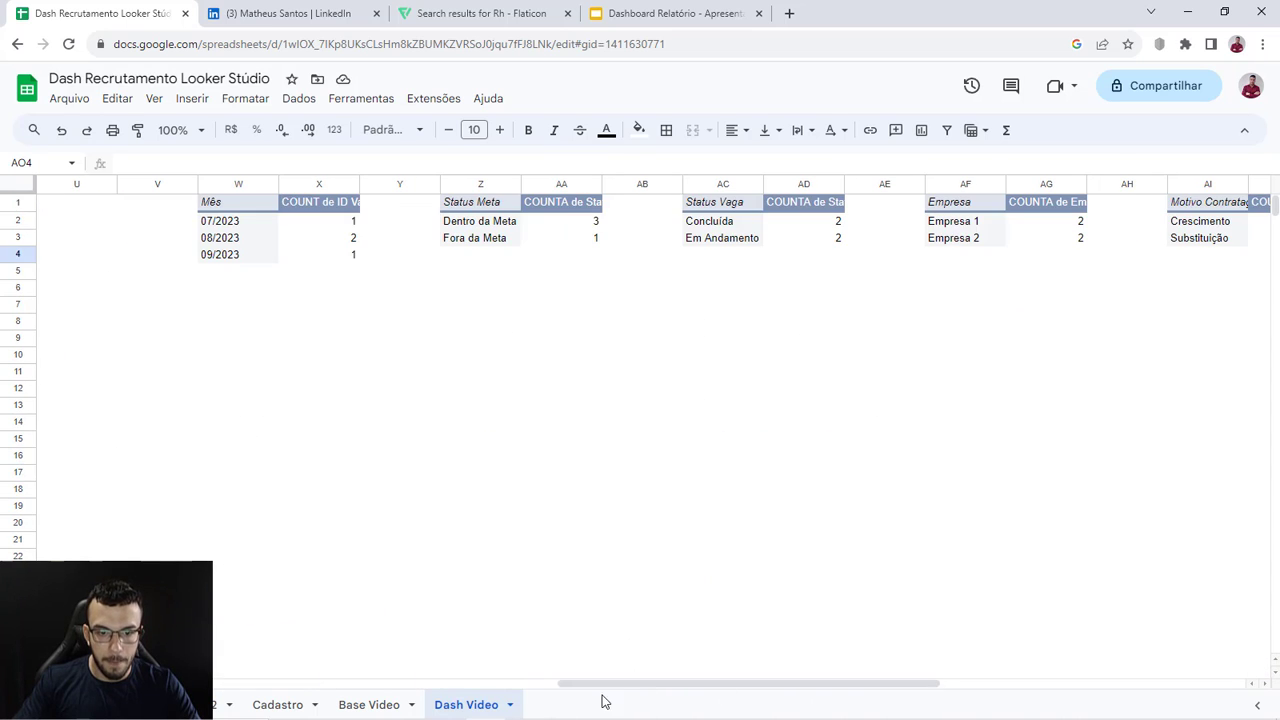
{"action": "left_click_drag", "start_coordinate": [617, 686], "coordinate": [966, 686]}
{"action": "left_click", "coordinate": [808, 428]}
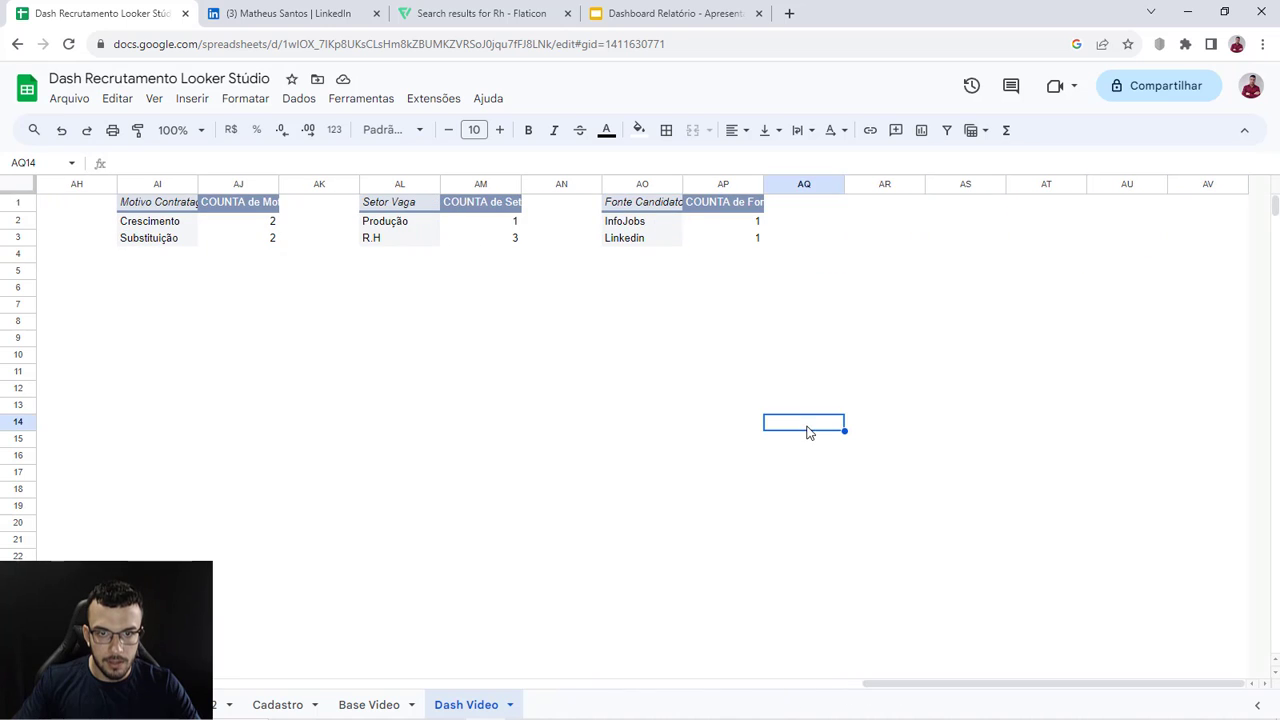
{"action": "left_click_drag", "start_coordinate": [624, 205], "coordinate": [763, 237]}
{"action": "key", "text": "ctrl+c"}
{"action": "left_click", "coordinate": [884, 203]}
{"action": "key", "text": "ctrl+v"}
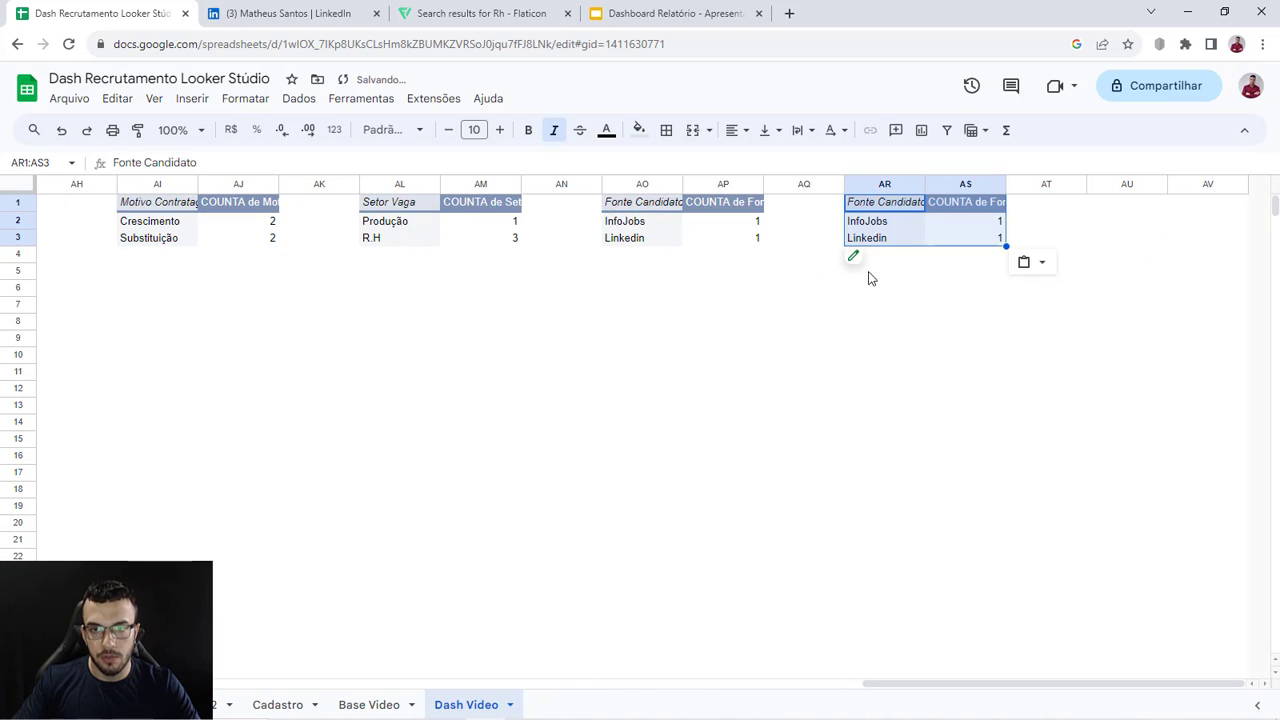
Step: Clear the Fonte Candidato row, value and filter from the pivot table at AR1 and group its rows by Mês without totals
{"action": "left_click", "coordinate": [880, 318]}
{"action": "left_click", "coordinate": [855, 256]}
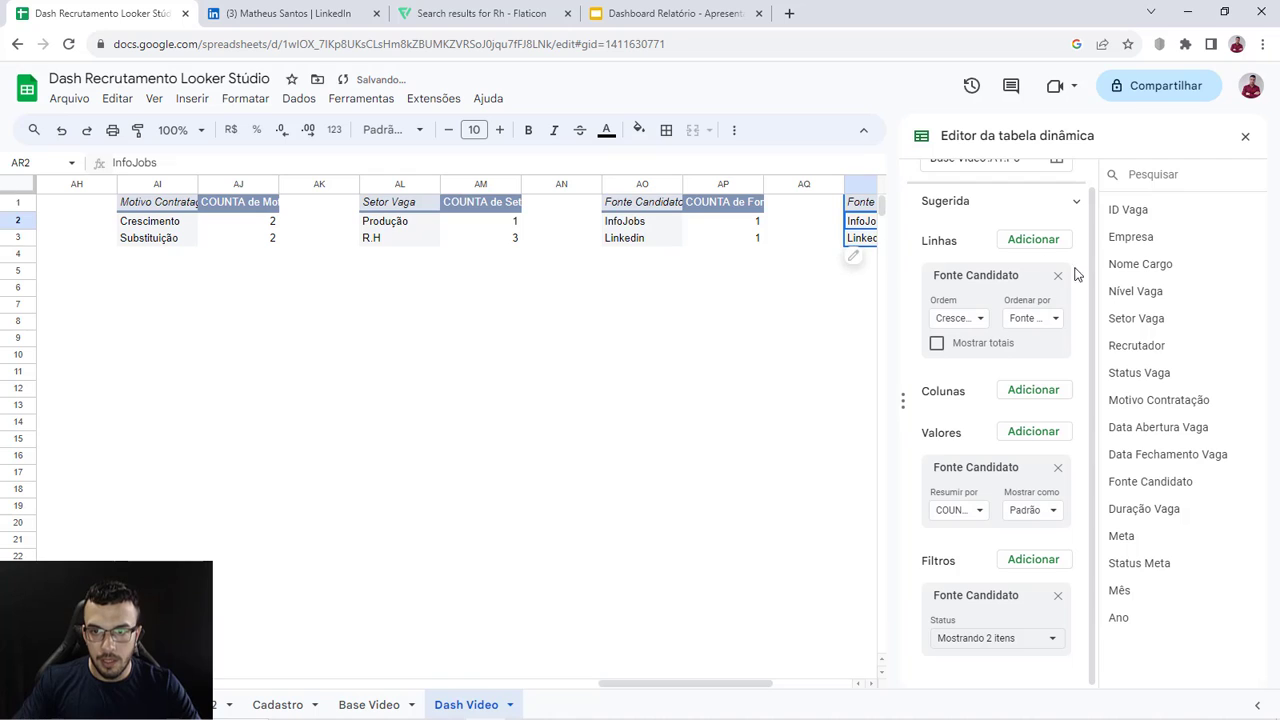
{"action": "left_click", "coordinate": [1058, 275]}
{"action": "left_click", "coordinate": [1070, 379]}
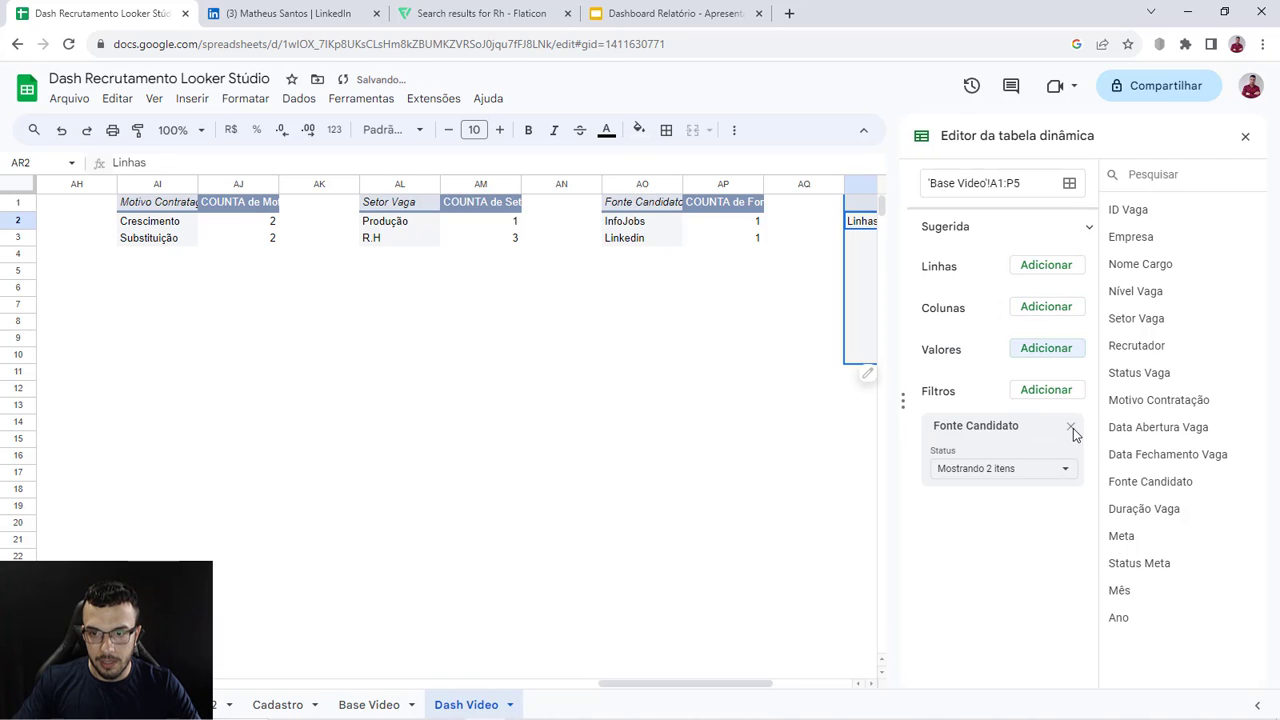
{"action": "left_click", "coordinate": [1071, 427]}
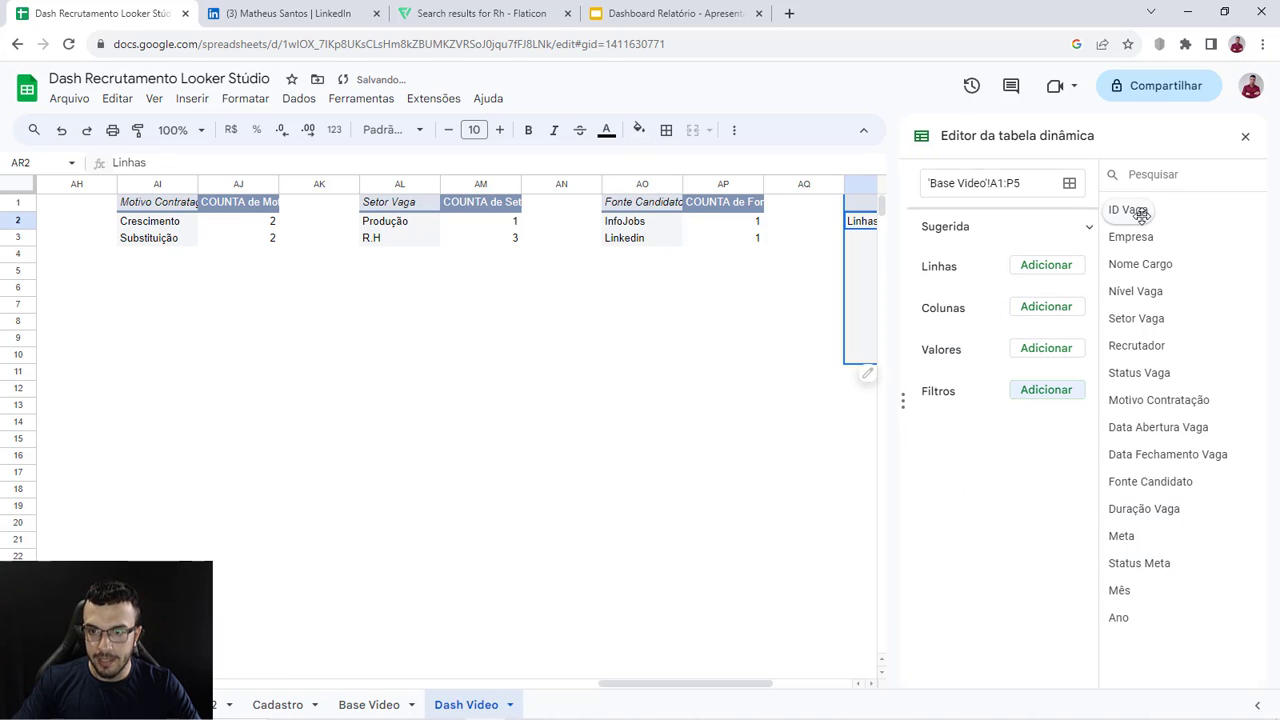
{"action": "left_click_drag", "start_coordinate": [1119, 590], "coordinate": [950, 276]}
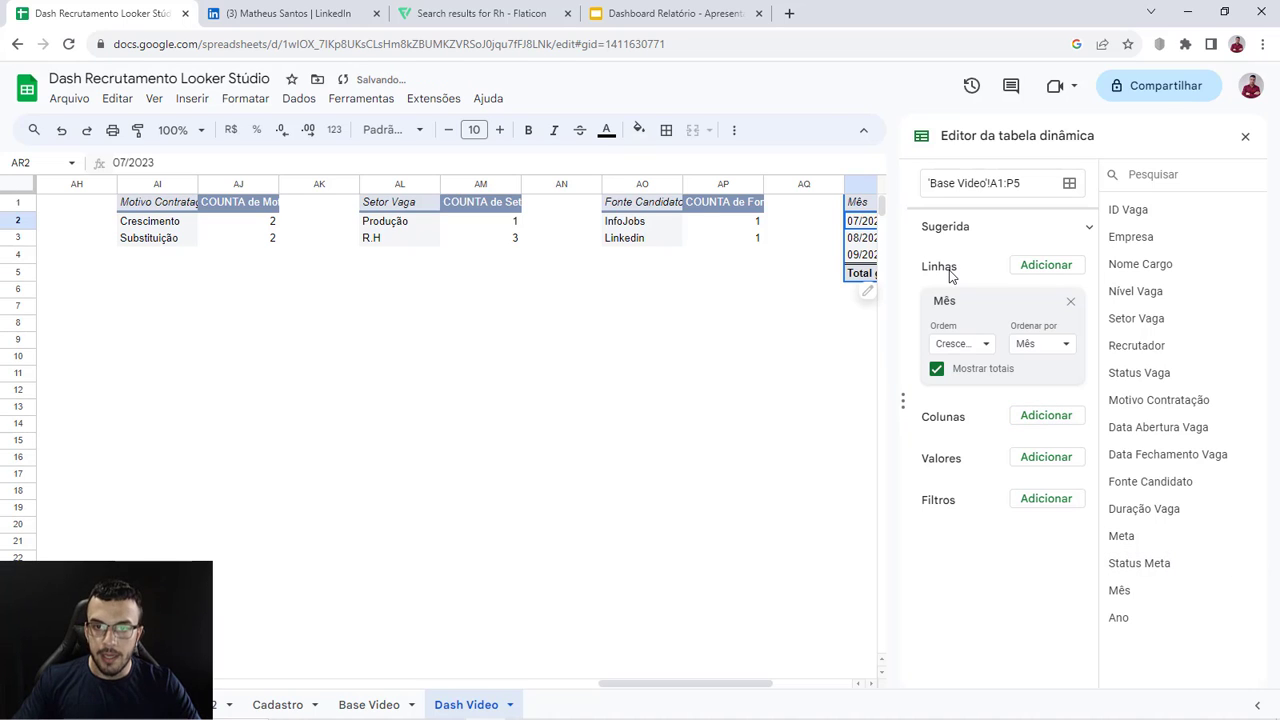
{"action": "left_click", "coordinate": [937, 371]}
Step: Add Duração Vaga as the value of the Mês pivot table at AR1, summarized by AVERAGE
{"action": "left_click_drag", "start_coordinate": [726, 683], "coordinate": [810, 688]}
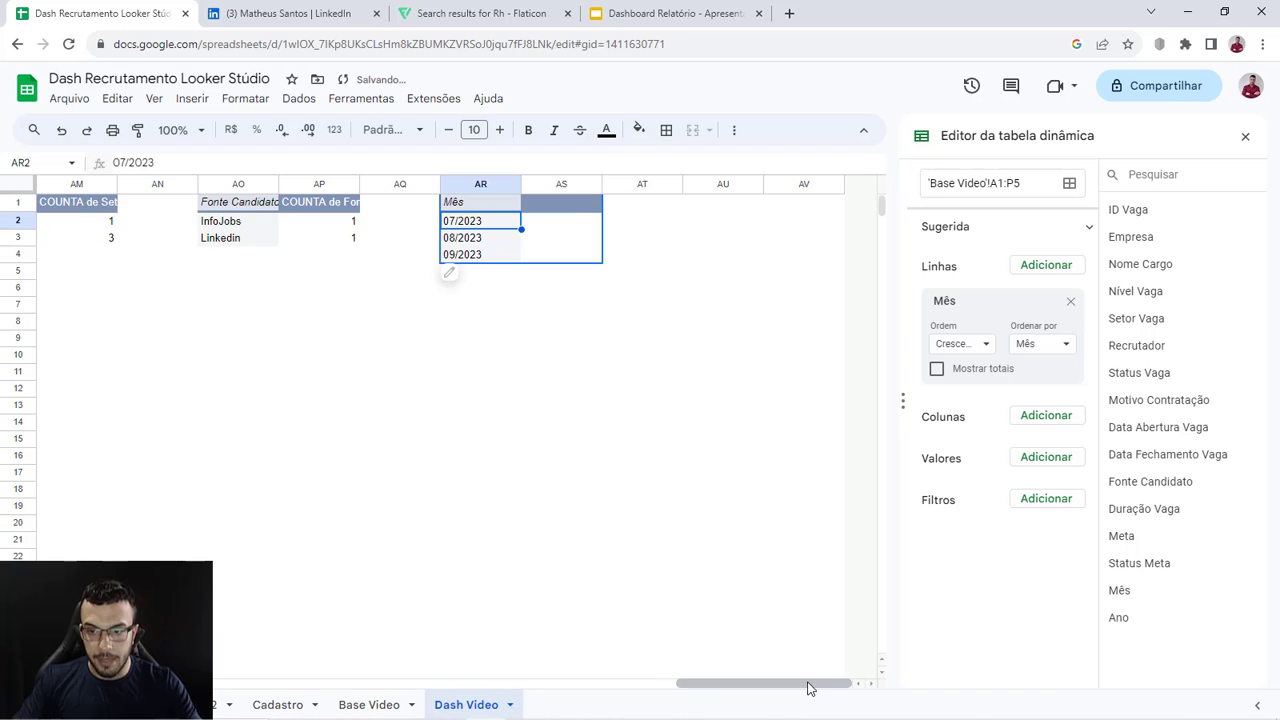
{"action": "left_click_drag", "start_coordinate": [1140, 508], "coordinate": [966, 478]}
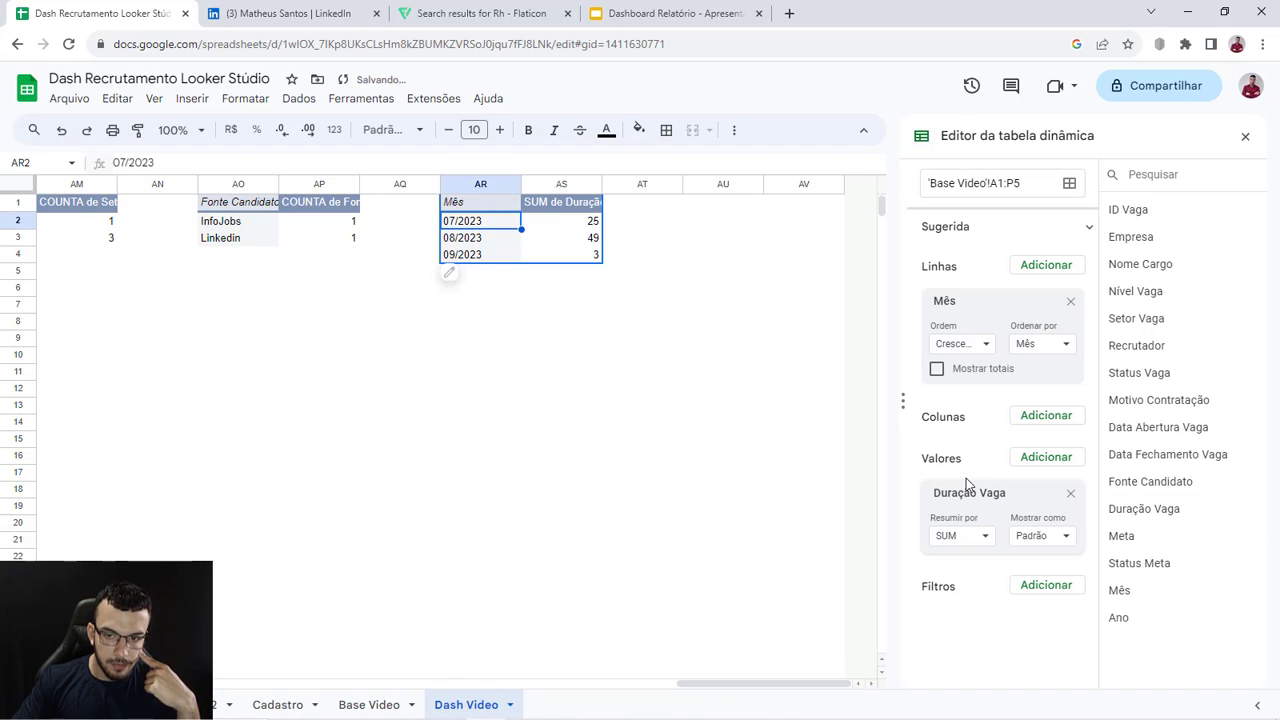
{"action": "left_click", "coordinate": [977, 535]}
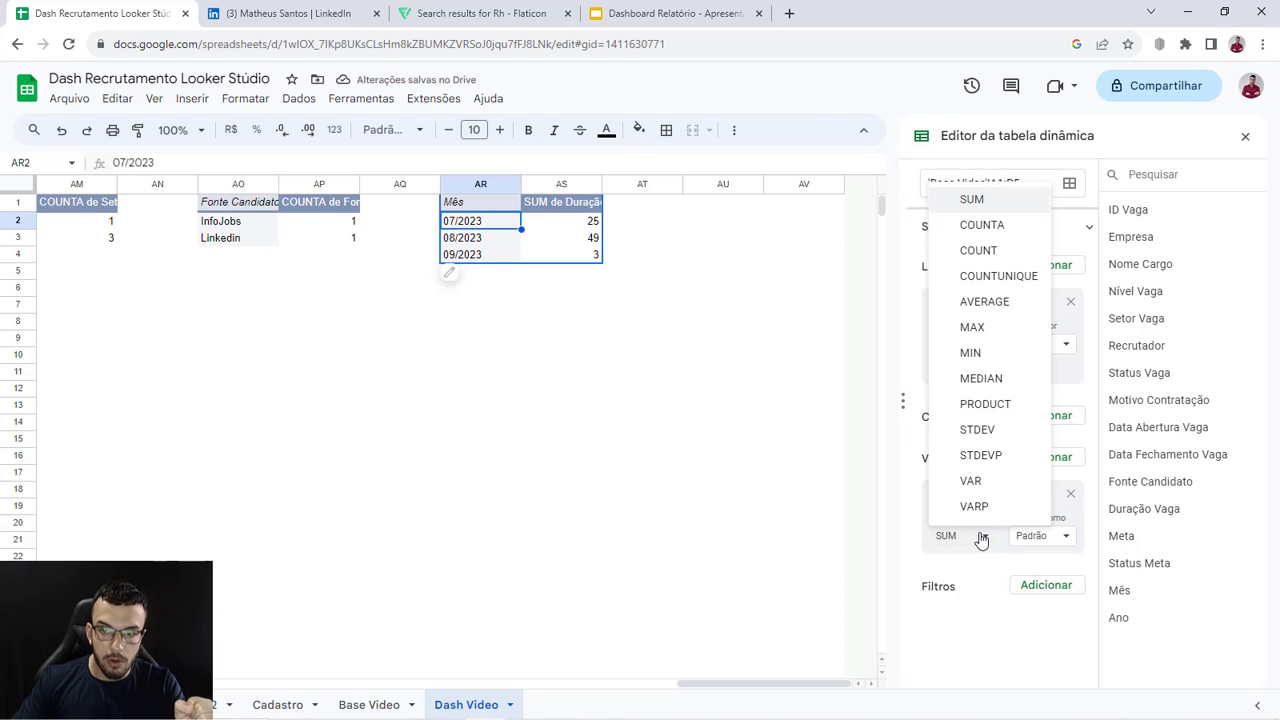
{"action": "left_click", "coordinate": [1000, 303]}
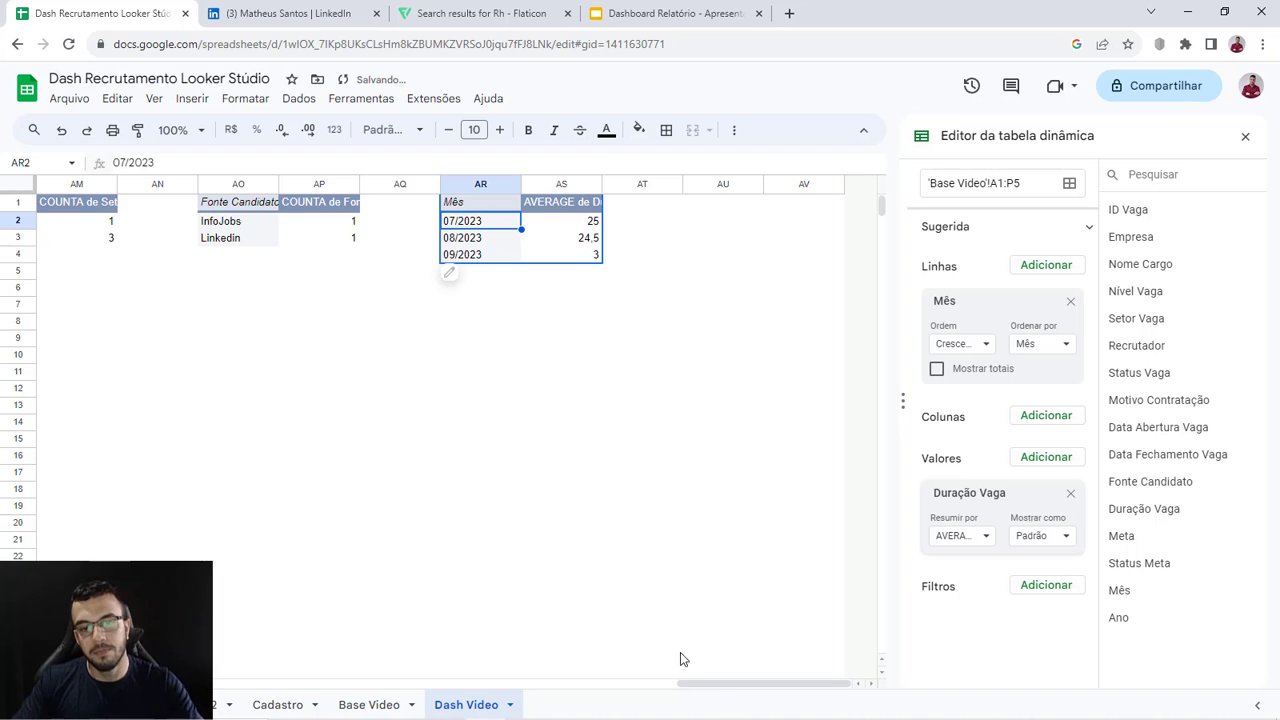
Step: Move the spare monthly line chart from beside the dashboard into the SLA POR MÊS panel
{"action": "left_click_drag", "start_coordinate": [711, 686], "coordinate": [240, 686]}
{"action": "scroll", "coordinate": [440, 600], "scroll_direction": "down", "scroll_amount": 4}
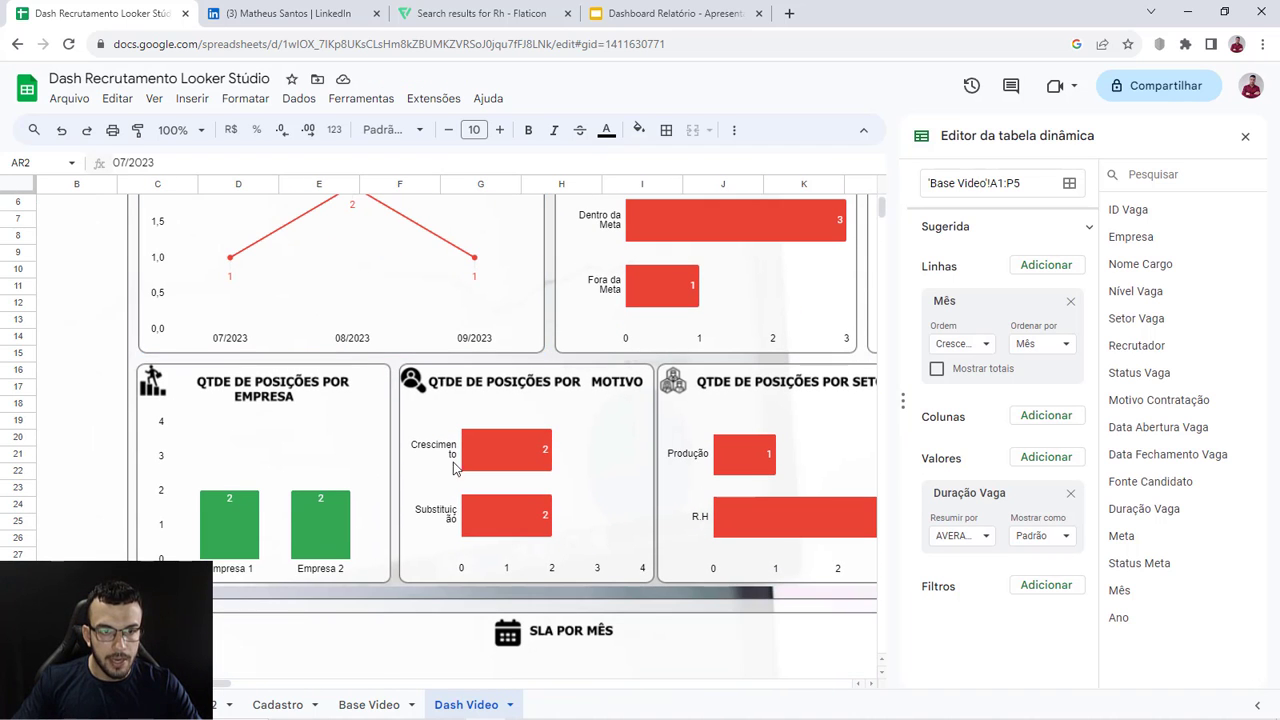
{"action": "left_click_drag", "start_coordinate": [222, 686], "coordinate": [402, 686]}
{"action": "left_click", "coordinate": [561, 488]}
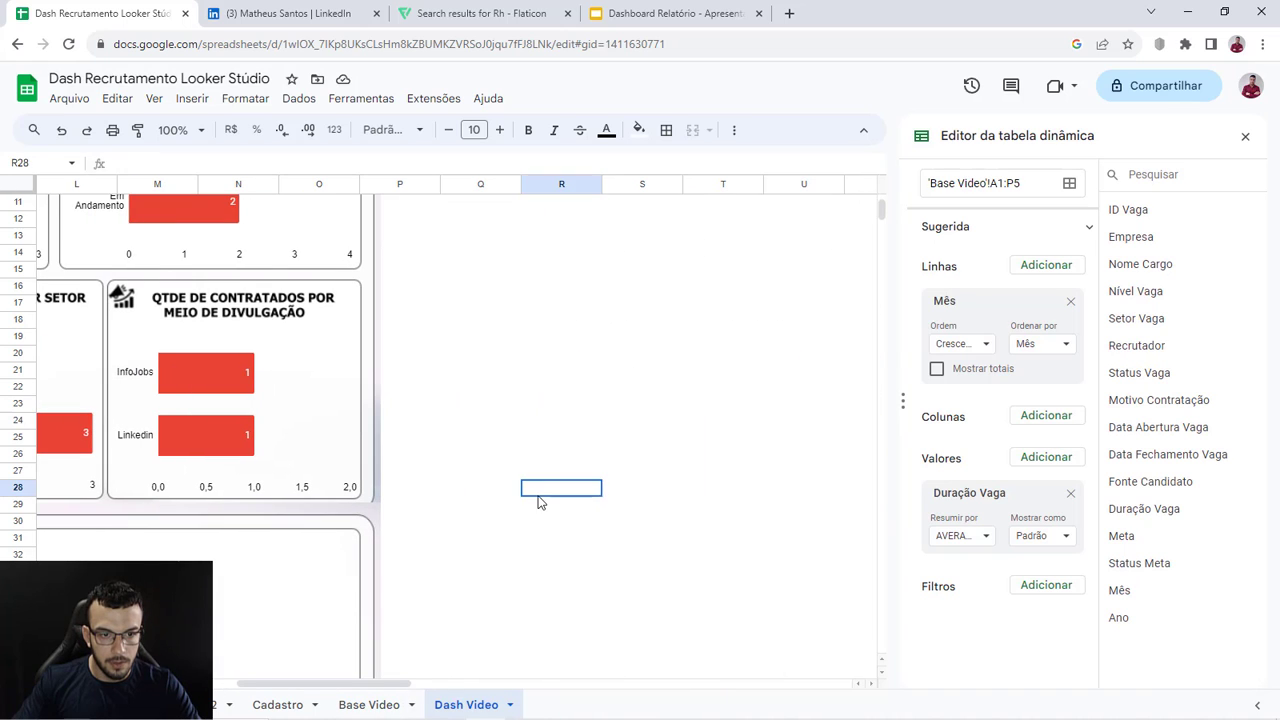
{"action": "scroll", "coordinate": [575, 566], "scroll_direction": "down", "scroll_amount": 3}
{"action": "left_click", "coordinate": [729, 480]}
{"action": "left_click_drag", "start_coordinate": [729, 480], "coordinate": [305, 547]}
{"action": "left_click_drag", "start_coordinate": [305, 686], "coordinate": [197, 686]}
{"action": "left_click_drag", "start_coordinate": [686, 535], "coordinate": [259, 549]}
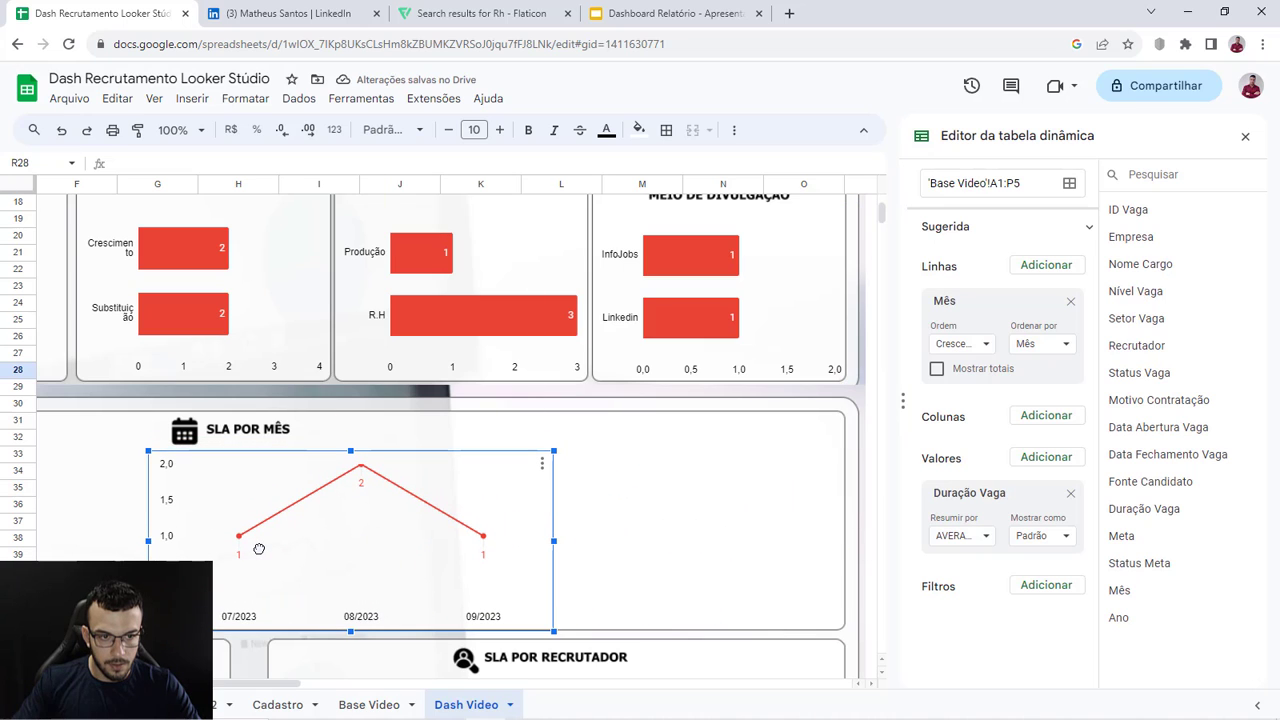
Step: Widen the line chart to span the full width of the SLA POR MÊS panel
{"action": "left_click", "coordinate": [267, 678]}
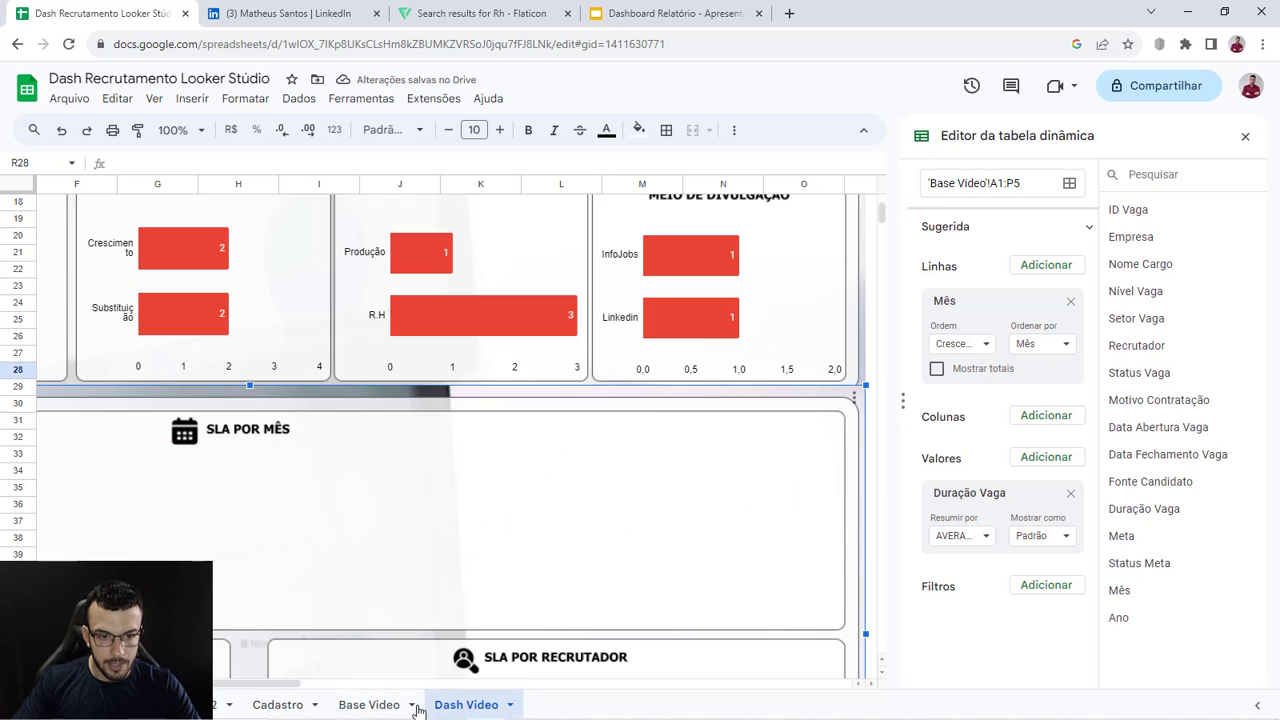
{"action": "left_click_drag", "start_coordinate": [291, 686], "coordinate": [332, 686]}
{"action": "left_click", "coordinate": [666, 601]}
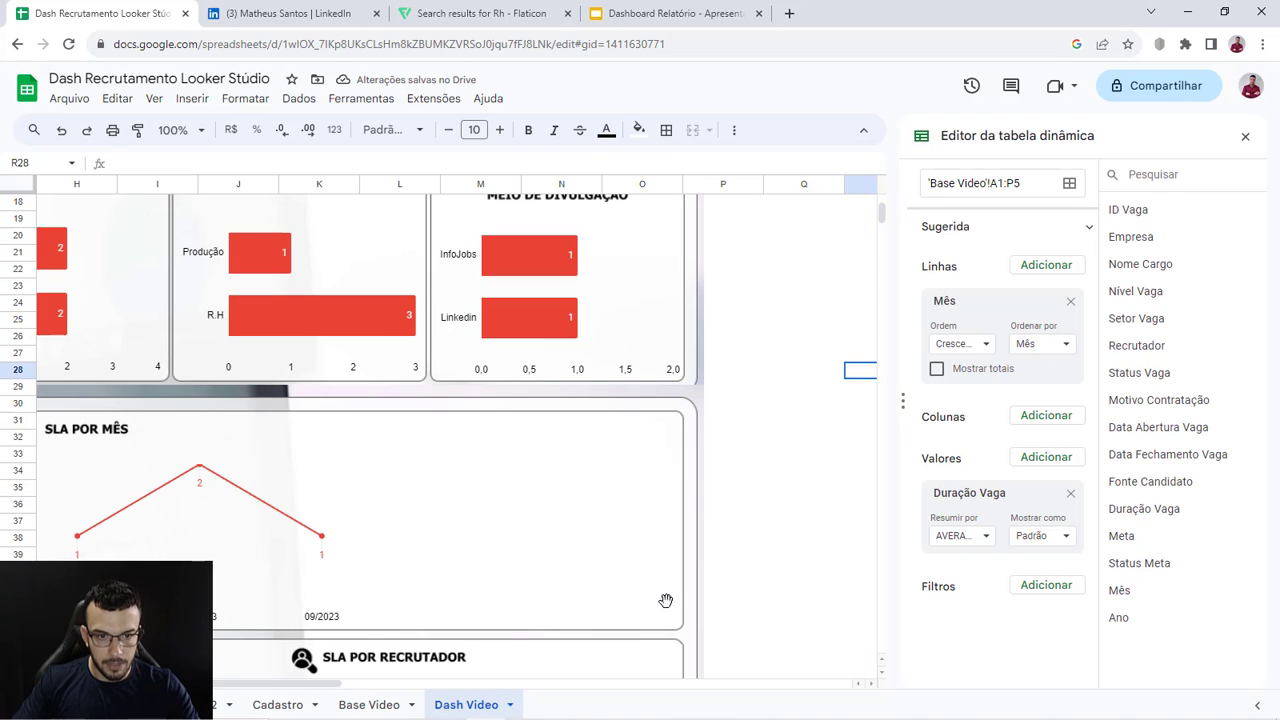
{"action": "left_click", "coordinate": [330, 536]}
{"action": "left_click_drag", "start_coordinate": [391, 542], "coordinate": [683, 541]}
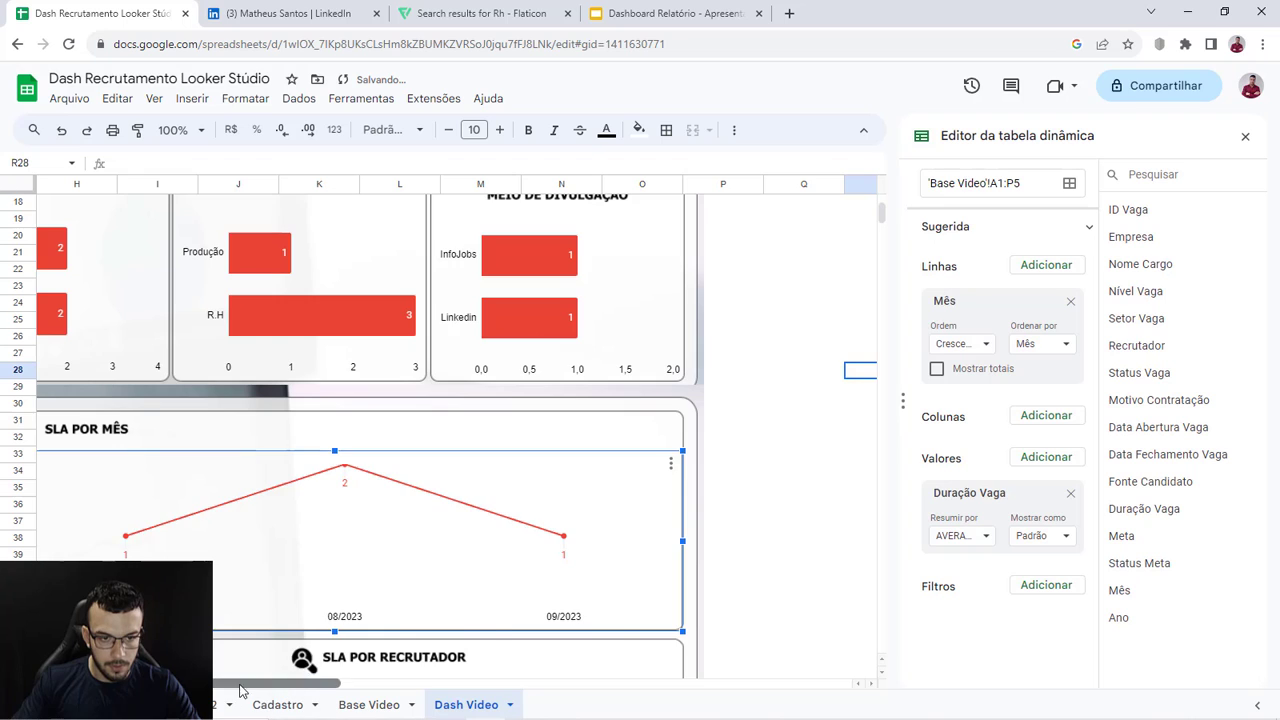
{"action": "left_click_drag", "start_coordinate": [241, 685], "coordinate": [98, 685]}
{"action": "left_click_drag", "start_coordinate": [551, 541], "coordinate": [56, 540]}
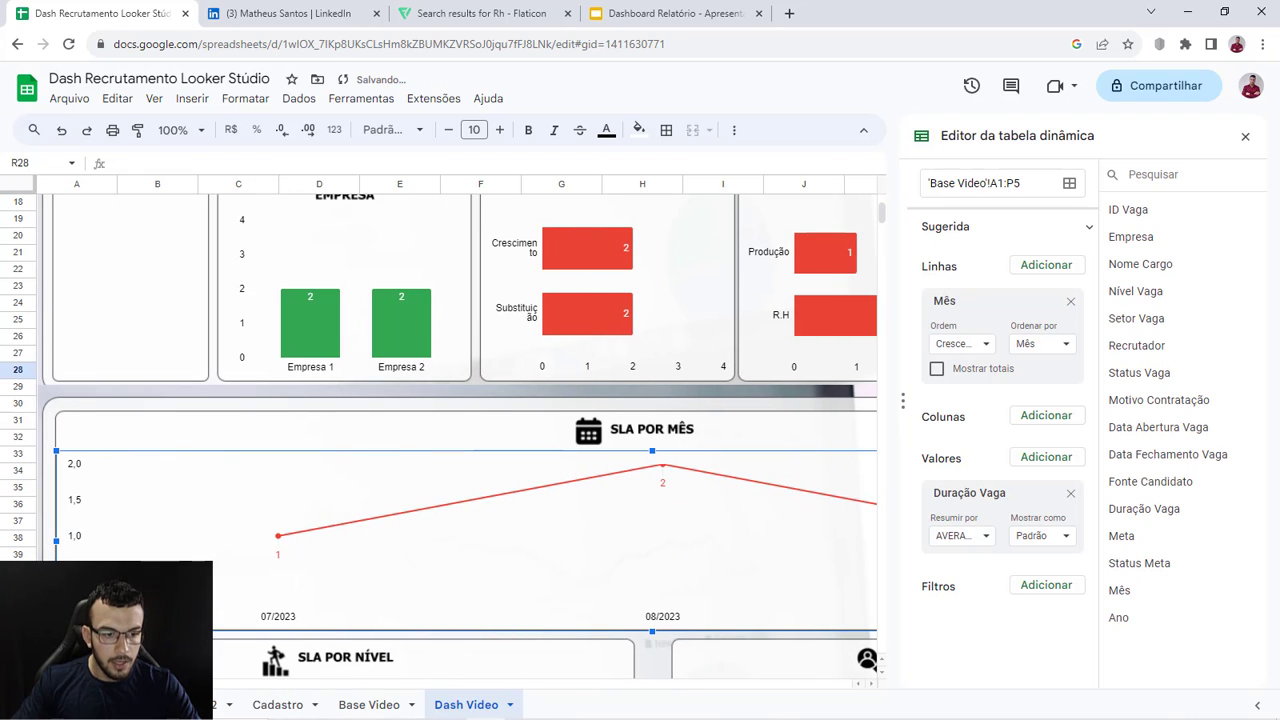
Step: Change the data range of the SLA POR MÊS line chart to columns AR:AS
{"action": "left_click_drag", "start_coordinate": [114, 685], "coordinate": [314, 685]}
{"action": "left_click", "coordinate": [429, 463]}
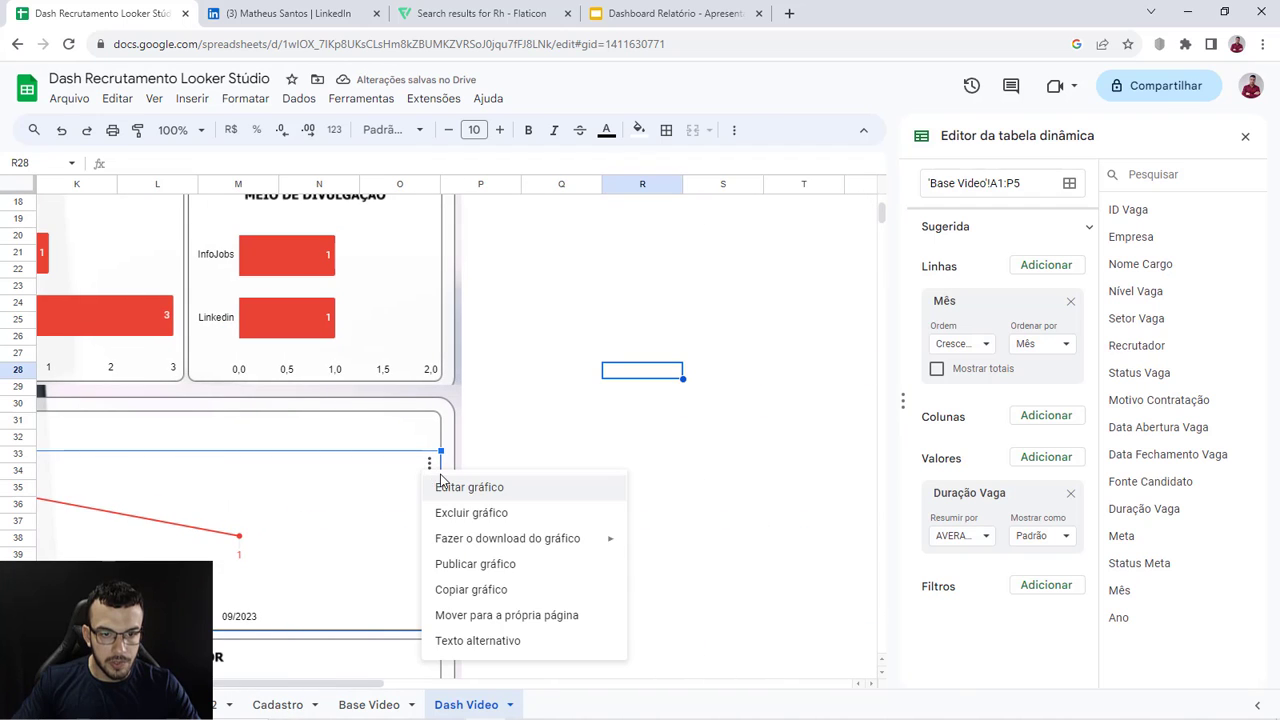
{"action": "left_click", "coordinate": [446, 486]}
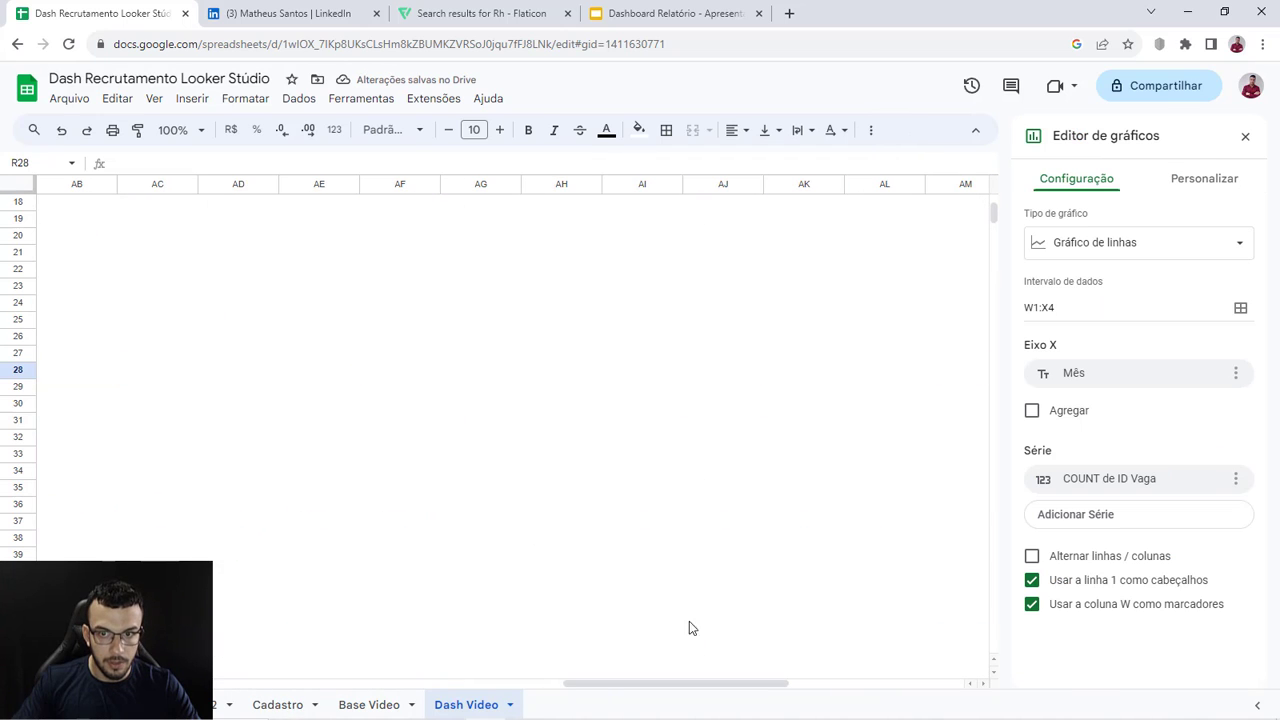
{"action": "left_click_drag", "start_coordinate": [257, 686], "coordinate": [697, 626]}
{"action": "left_click_drag", "start_coordinate": [603, 683], "coordinate": [815, 685]}
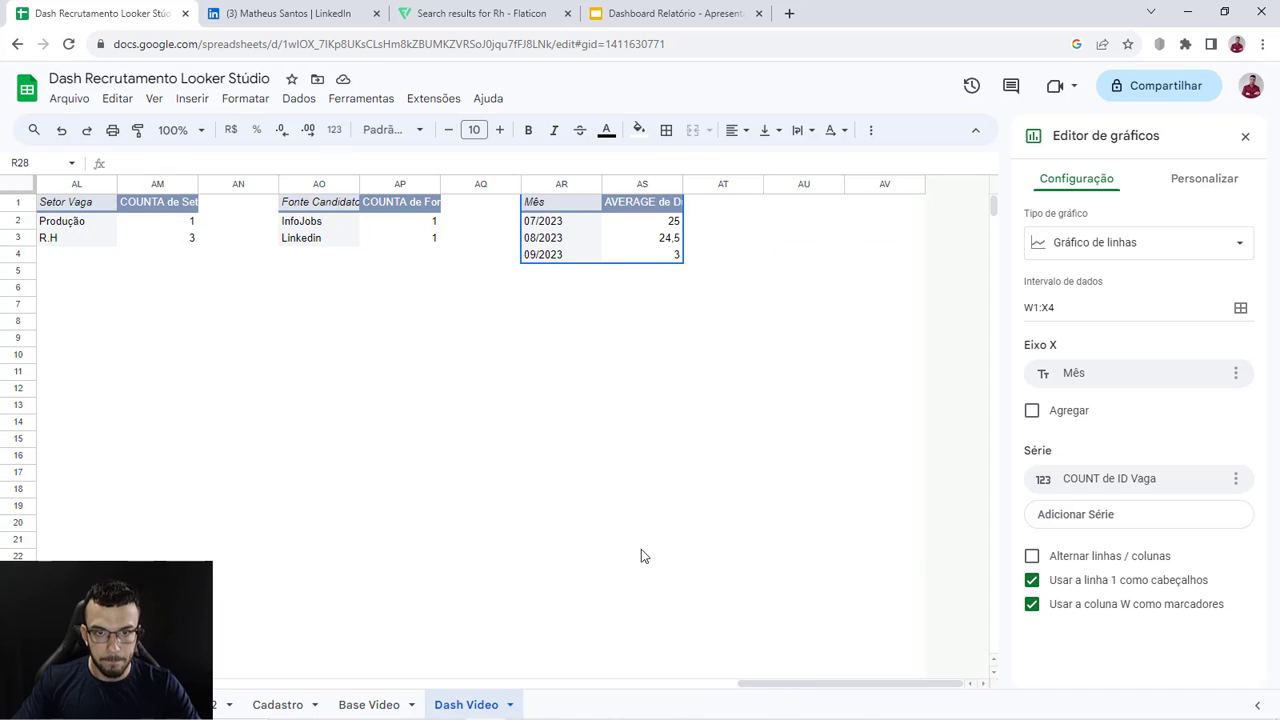
{"action": "left_click", "coordinate": [1241, 308]}
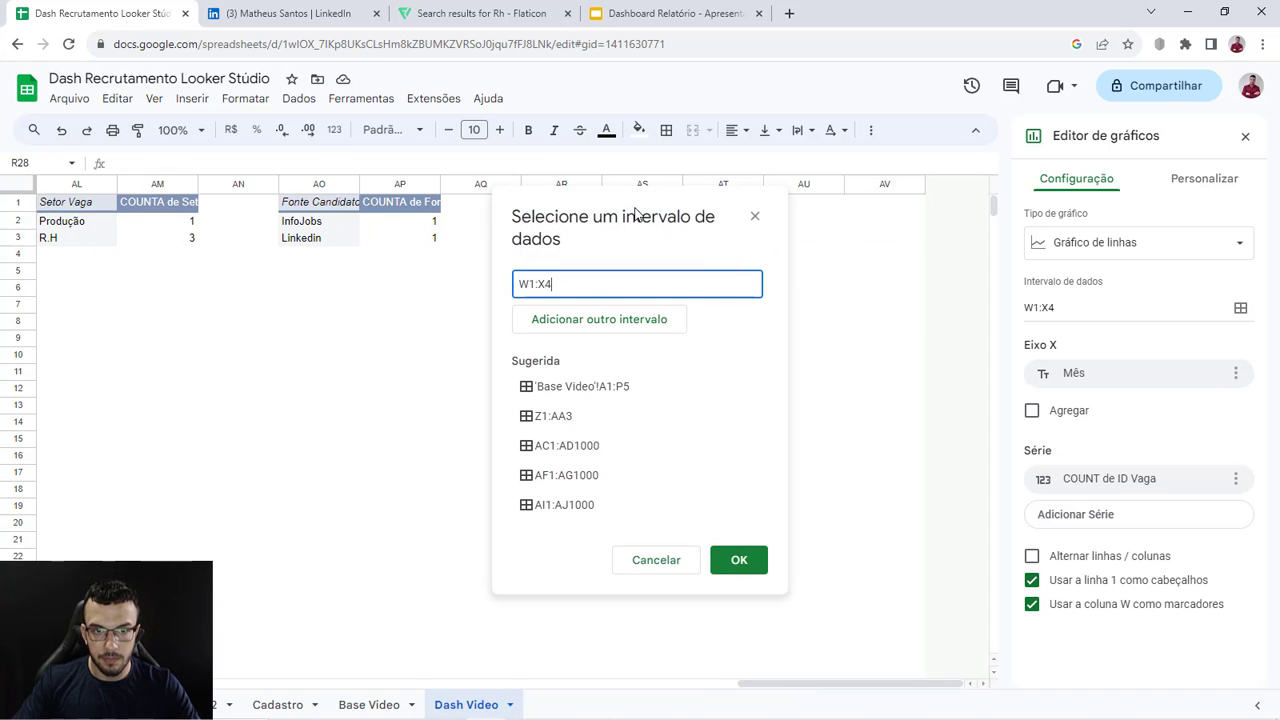
{"action": "left_click_drag", "start_coordinate": [630, 193], "coordinate": [355, 198]}
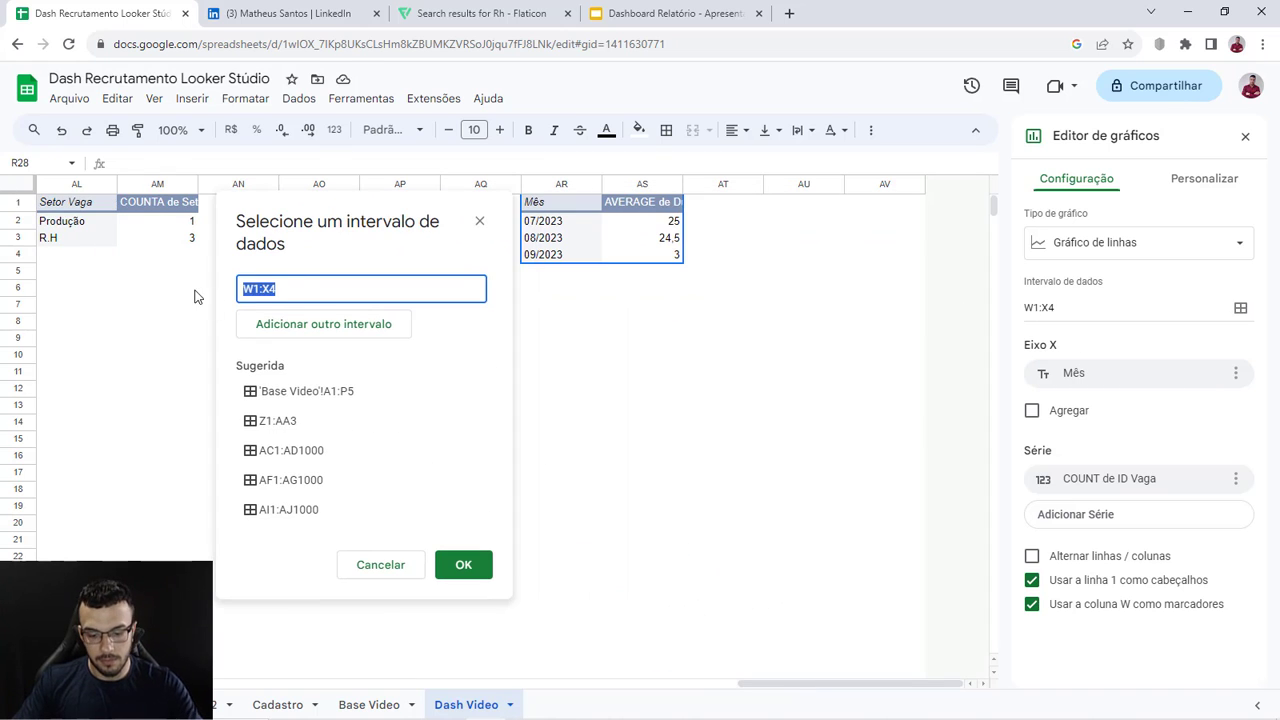
{"action": "key", "text": "BackSpace"}
{"action": "left_click_drag", "start_coordinate": [541, 190], "coordinate": [641, 184]}
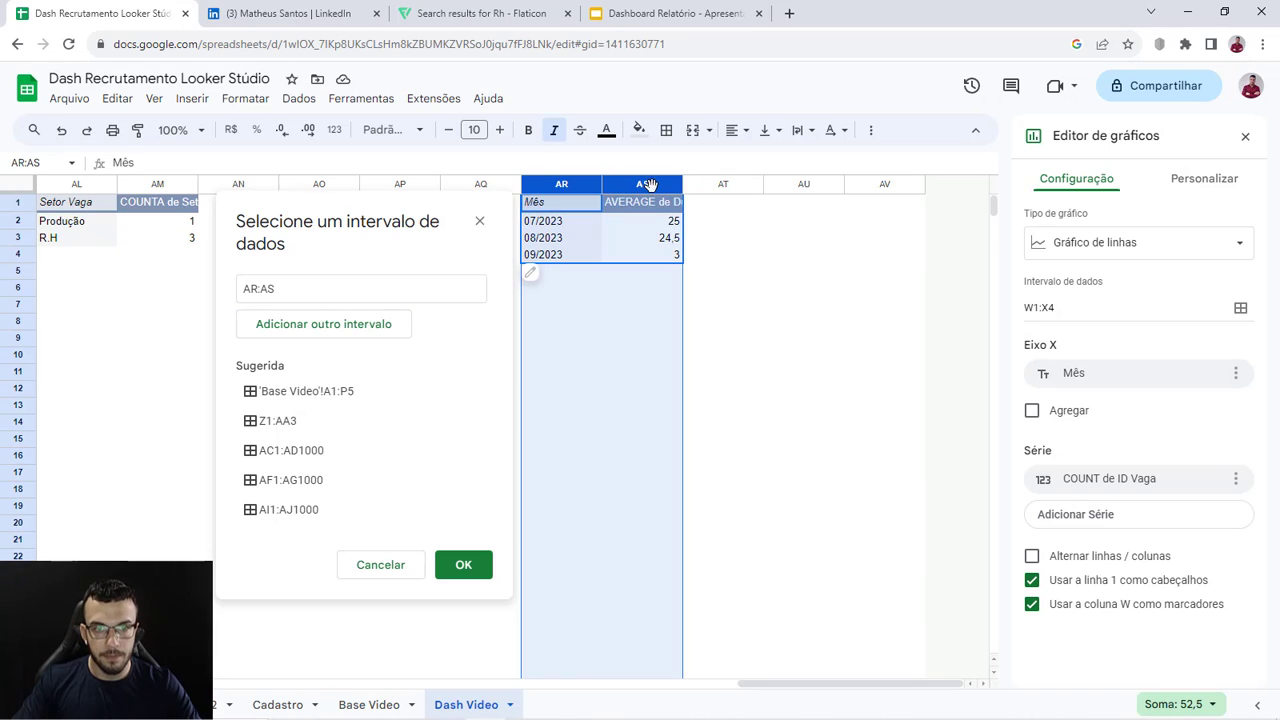
{"action": "left_click", "coordinate": [463, 564]}
{"action": "left_click_drag", "start_coordinate": [778, 685], "coordinate": [92, 685]}
{"action": "scroll", "coordinate": [366, 564], "scroll_direction": "down", "scroll_amount": 4}
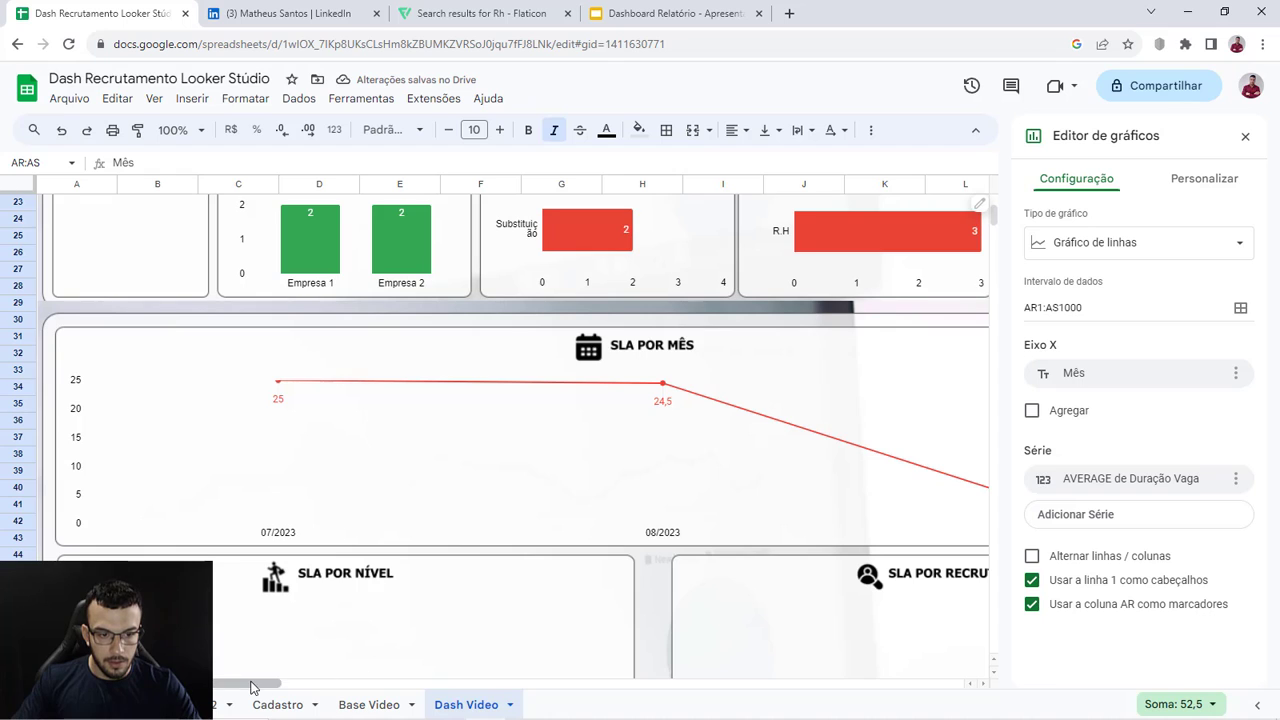
{"action": "left_click_drag", "start_coordinate": [285, 686], "coordinate": [219, 696]}
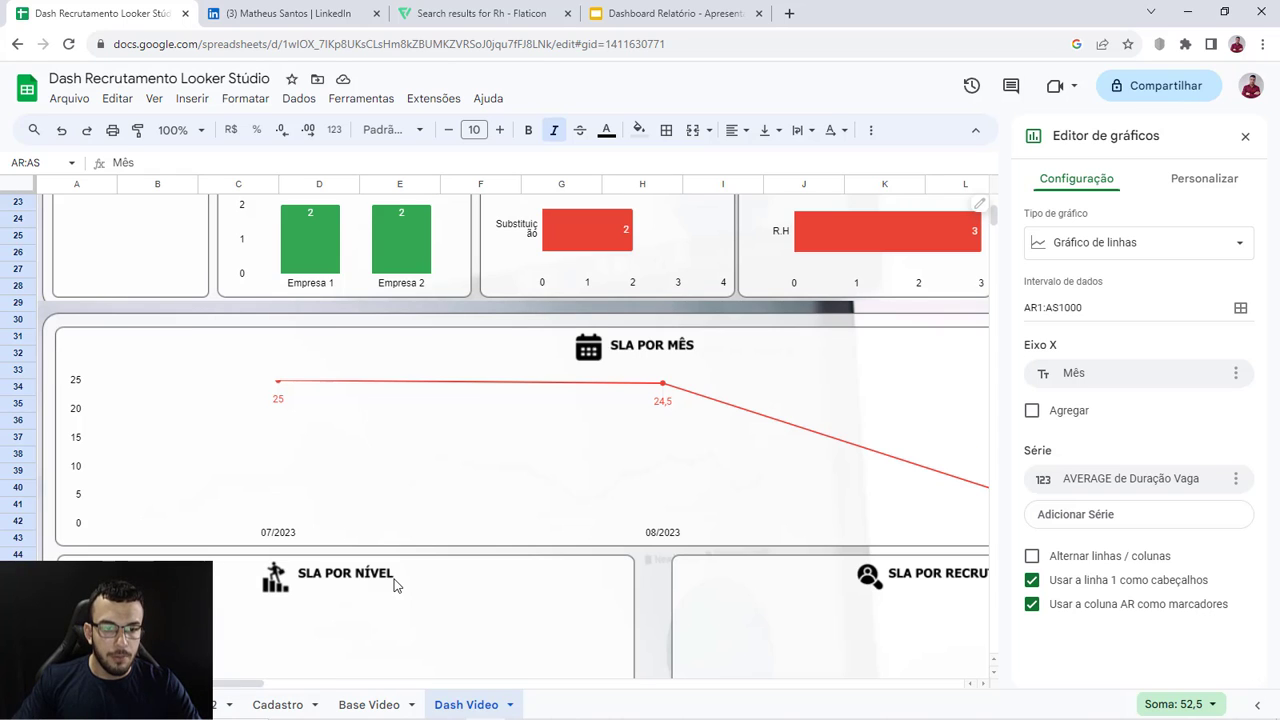
Step: Copy the Mês pivot table at AR1:AS4 and paste it at AU1 as the base for the next SLA chart
{"action": "scroll", "coordinate": [395, 585], "scroll_direction": "down", "scroll_amount": 1}
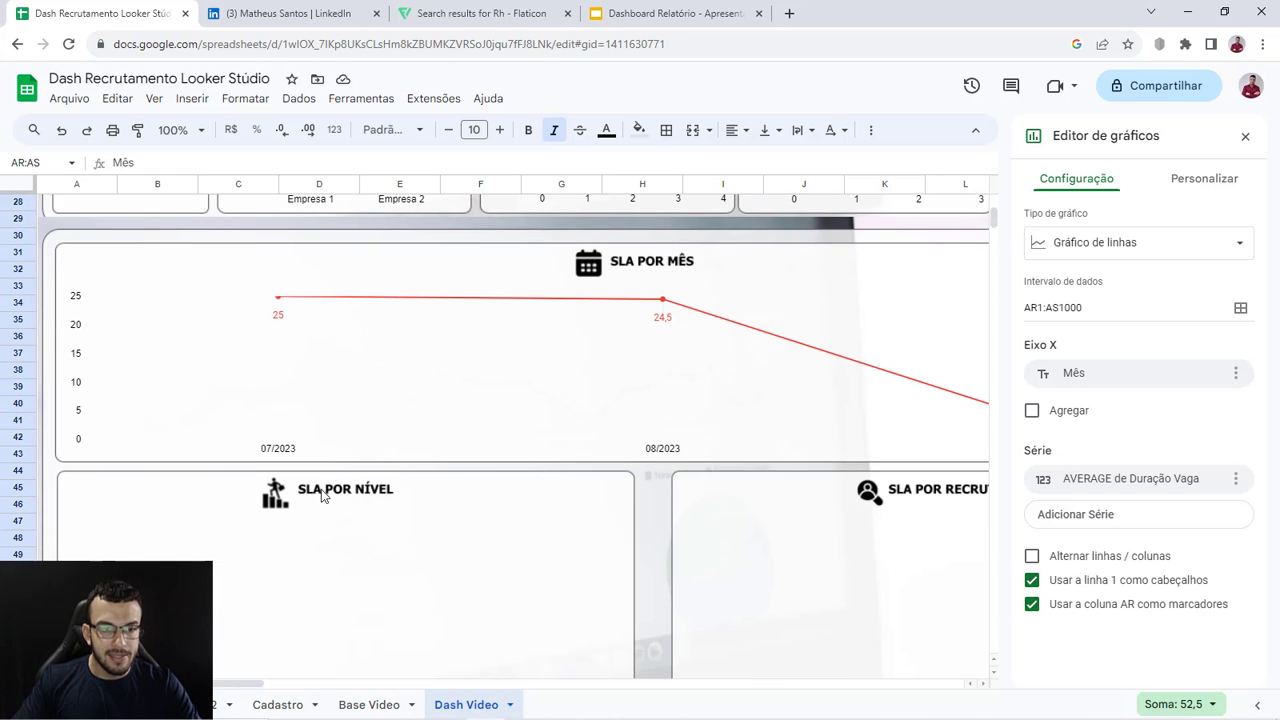
{"action": "scroll", "coordinate": [329, 577], "scroll_direction": "down", "scroll_amount": 1}
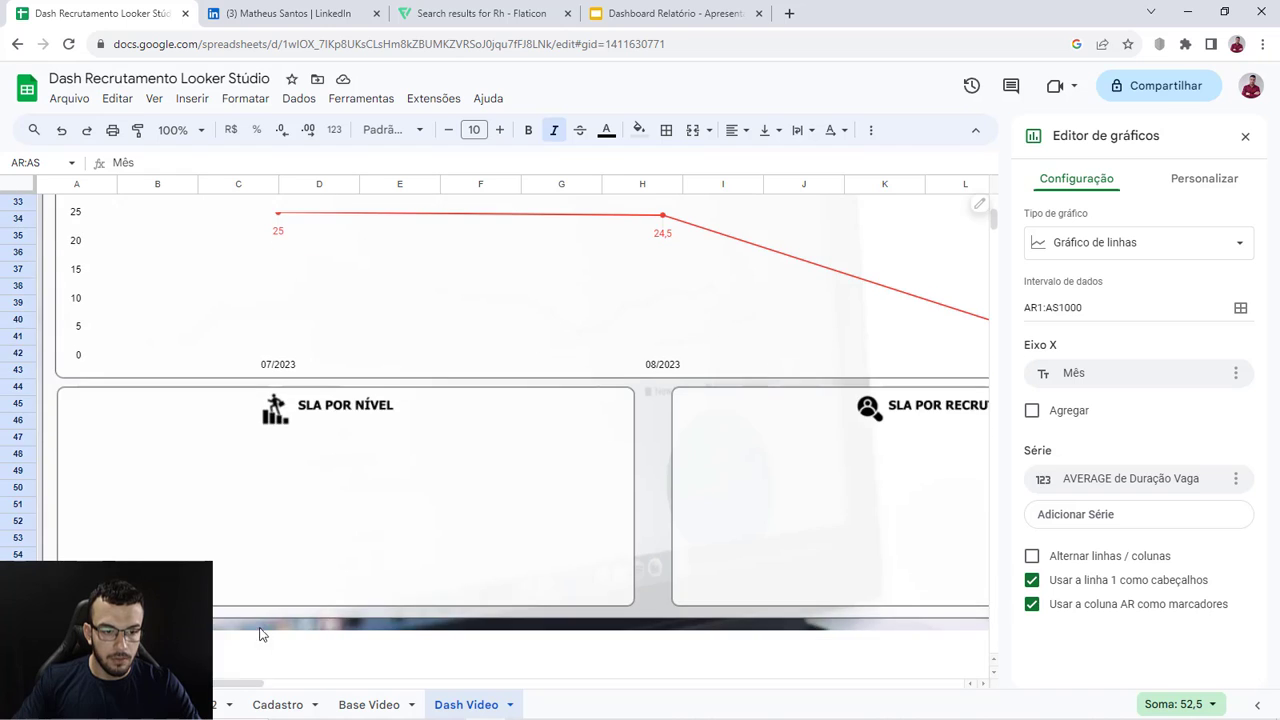
{"action": "scroll", "coordinate": [259, 633], "scroll_direction": "up", "scroll_amount": 1}
{"action": "left_click_drag", "start_coordinate": [242, 685], "coordinate": [716, 686]}
{"action": "scroll", "coordinate": [754, 603], "scroll_direction": "up", "scroll_amount": 4}
{"action": "scroll", "coordinate": [762, 590], "scroll_direction": "up", "scroll_amount": 2}
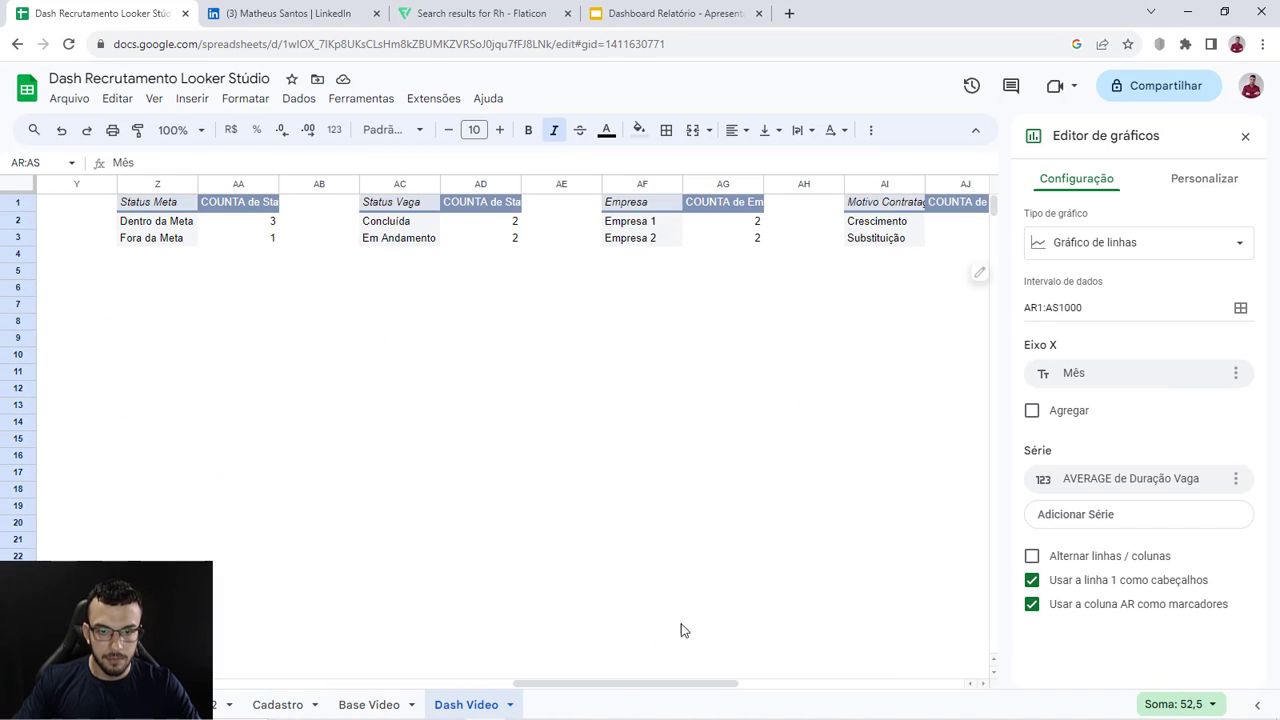
{"action": "left_click_drag", "start_coordinate": [621, 686], "coordinate": [860, 679]}
{"action": "left_click", "coordinate": [810, 430]}
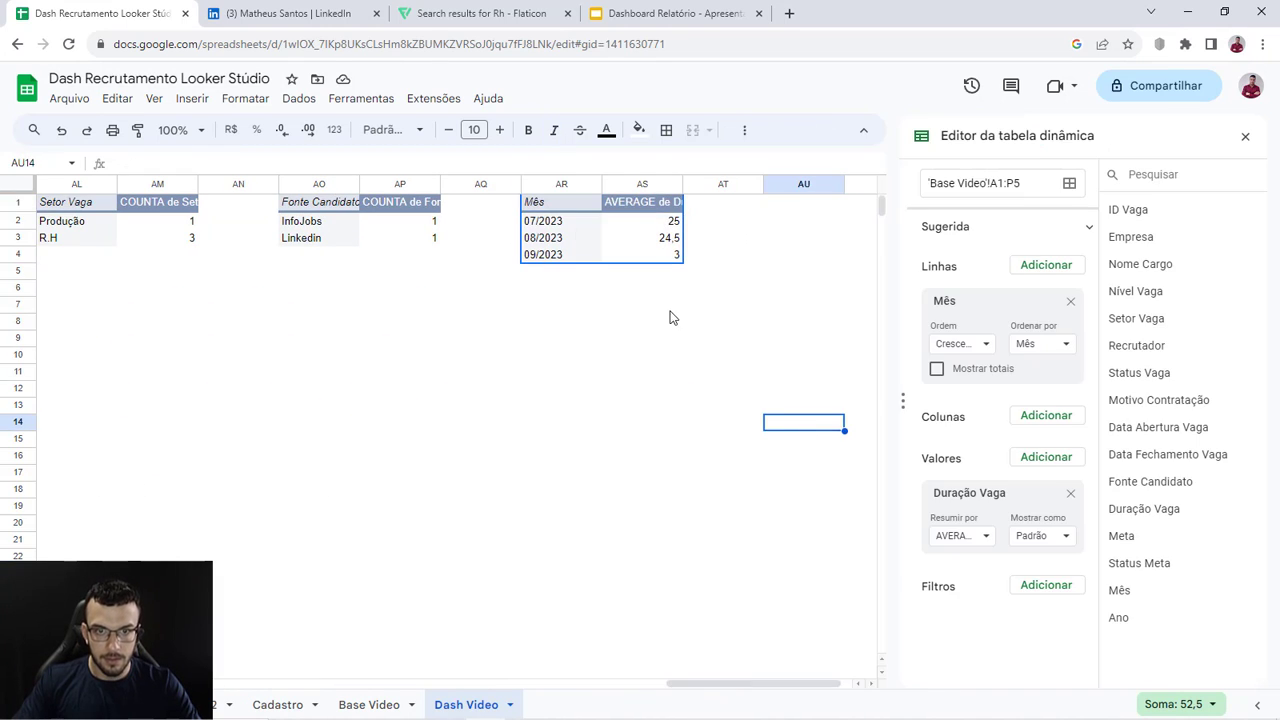
{"action": "left_click", "coordinate": [558, 211]}
{"action": "left_click_drag", "start_coordinate": [558, 211], "coordinate": [634, 242]}
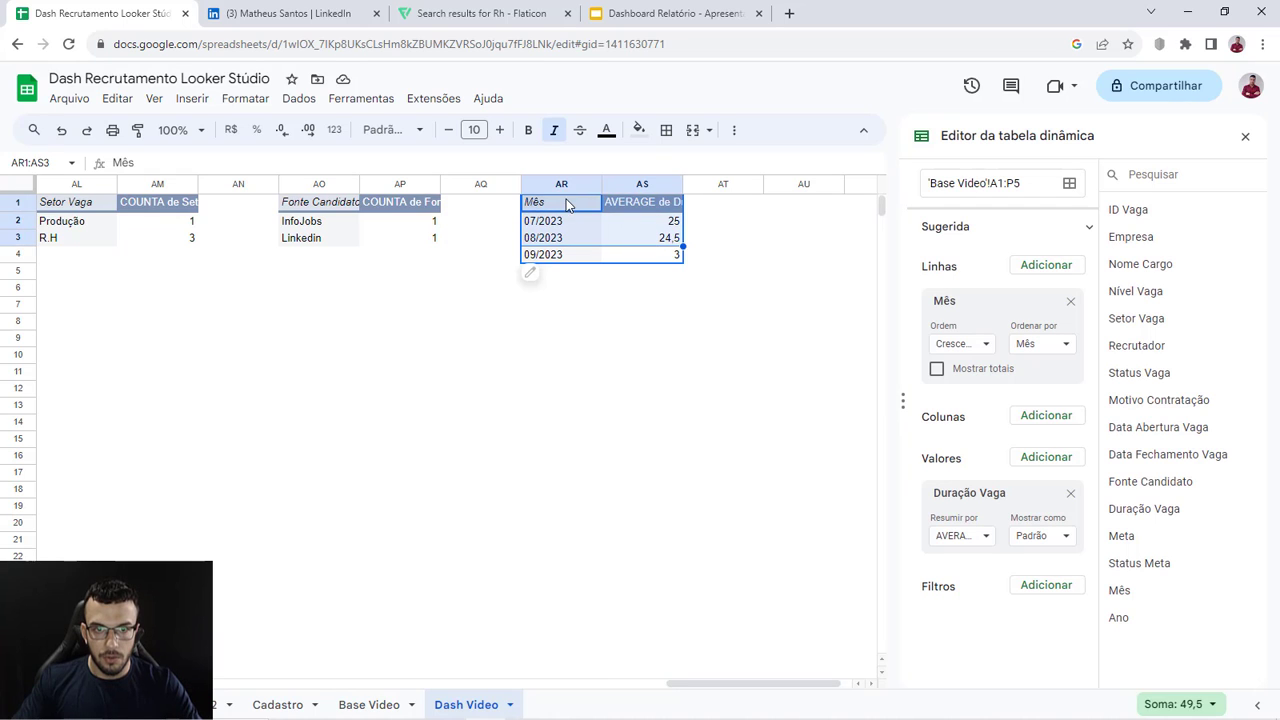
{"action": "left_click_drag", "start_coordinate": [567, 204], "coordinate": [686, 258]}
{"action": "key", "text": "ctrl+c"}
{"action": "left_click", "coordinate": [795, 203]}
{"action": "key", "text": "ctrl+v"}
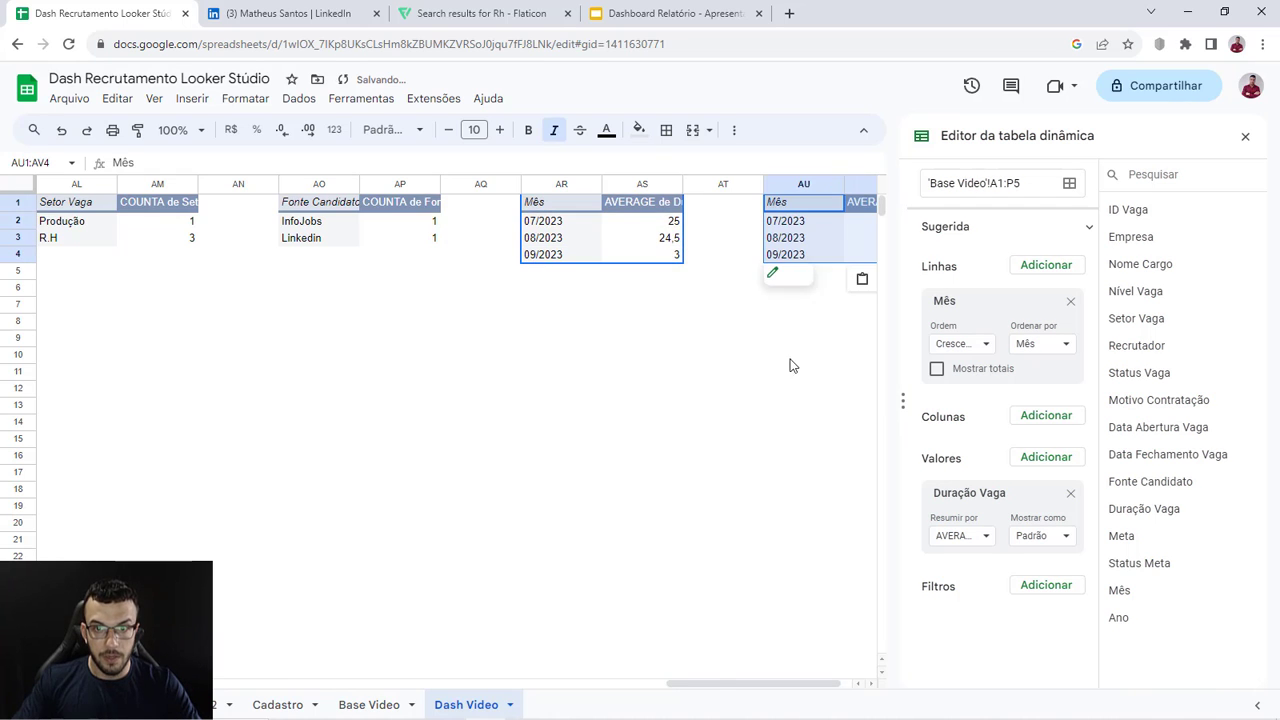
{"action": "left_click_drag", "start_coordinate": [718, 685], "coordinate": [846, 676]}
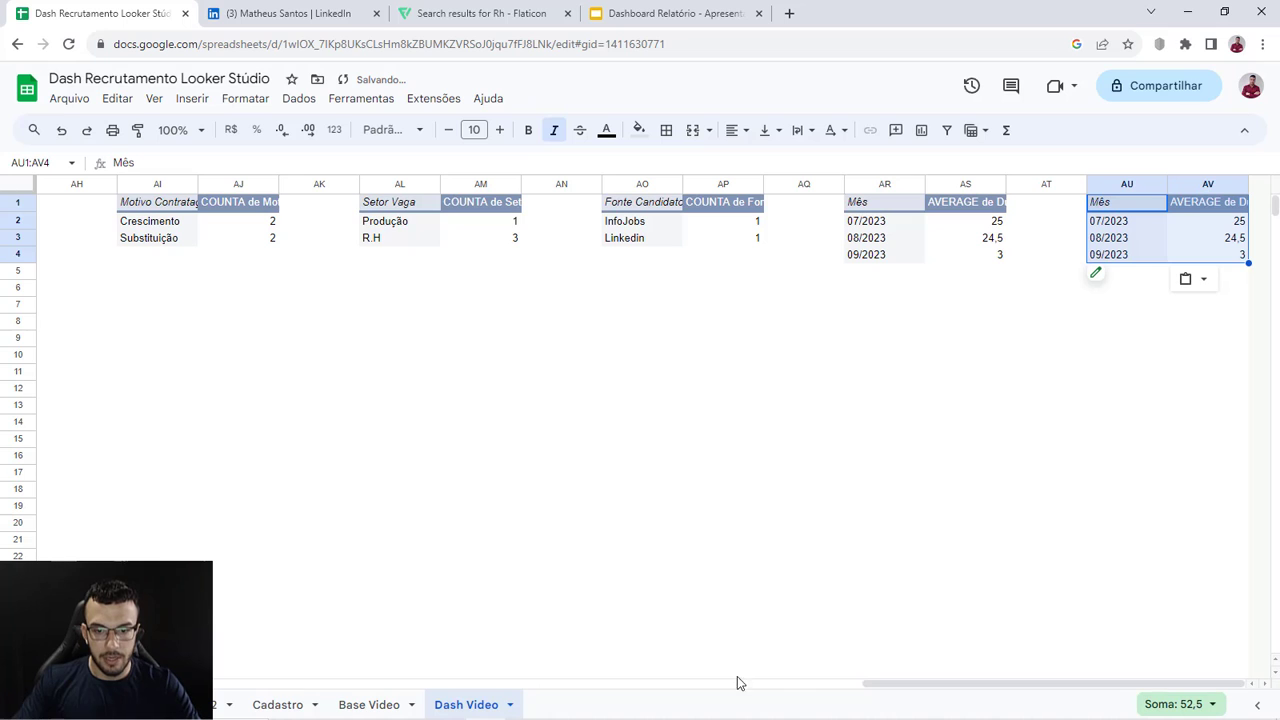
Step: Insert blank columns after column AV, extending the sheet to column BA
{"action": "left_click", "coordinate": [1208, 185]}
{"action": "right_click", "coordinate": [1208, 185]}
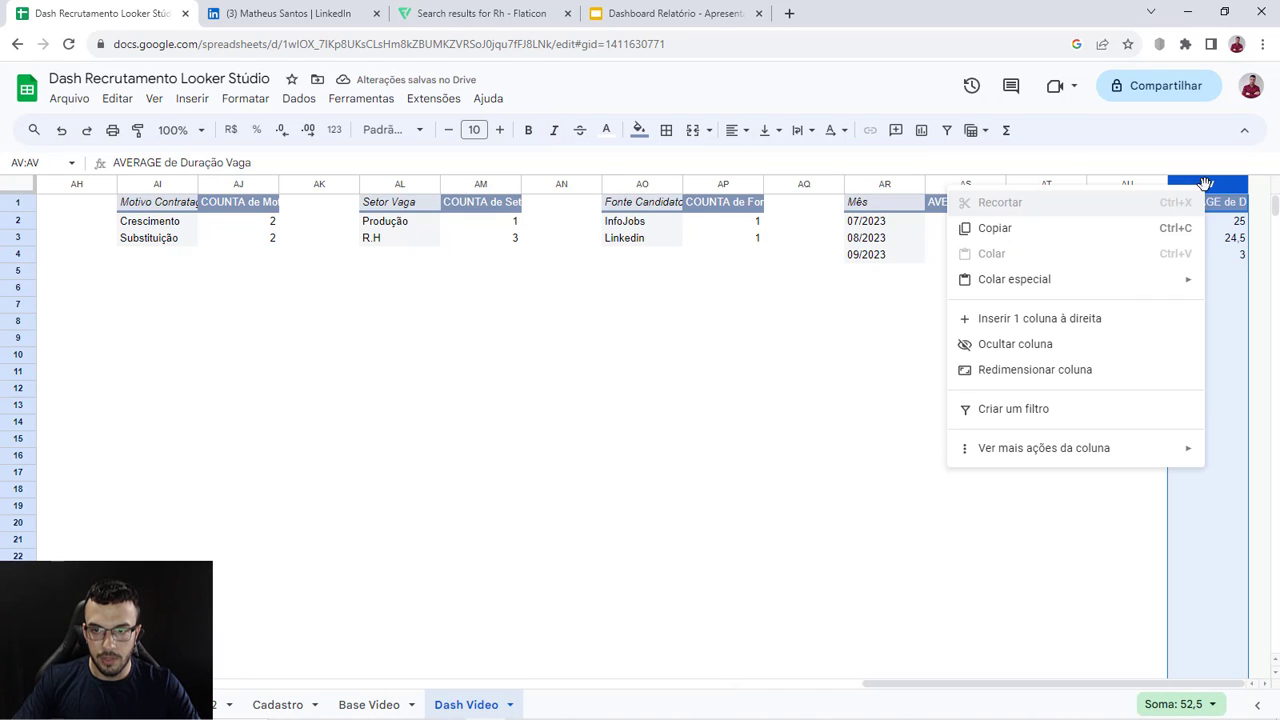
{"action": "left_click", "coordinate": [1075, 321]}
{"action": "key", "text": "F4"}
{"action": "key", "text": "F4"}
{"action": "key", "text": "F4"}
{"action": "key", "text": "F4"}
{"action": "key", "text": "F4"}
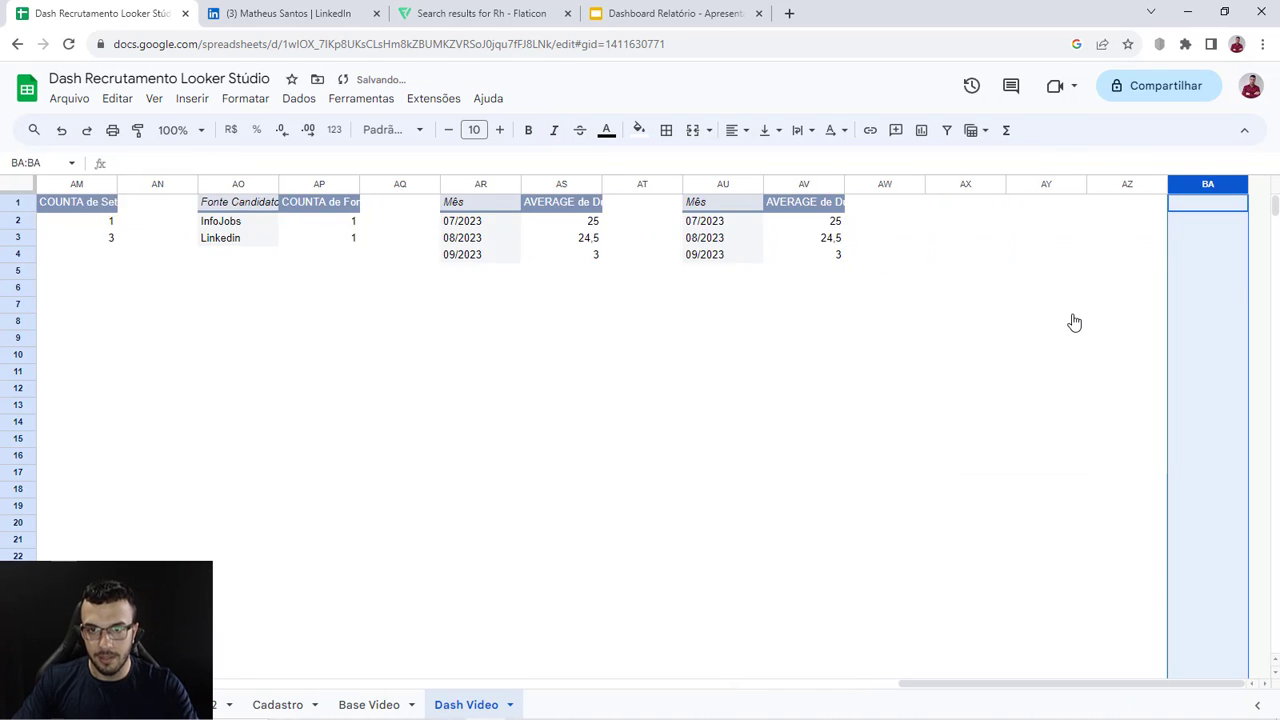
Step: Replace Mês with Nível Vaga as the row field of the pivot table at AU1
{"action": "left_click", "coordinate": [714, 241]}
{"action": "left_click", "coordinate": [647, 280]}
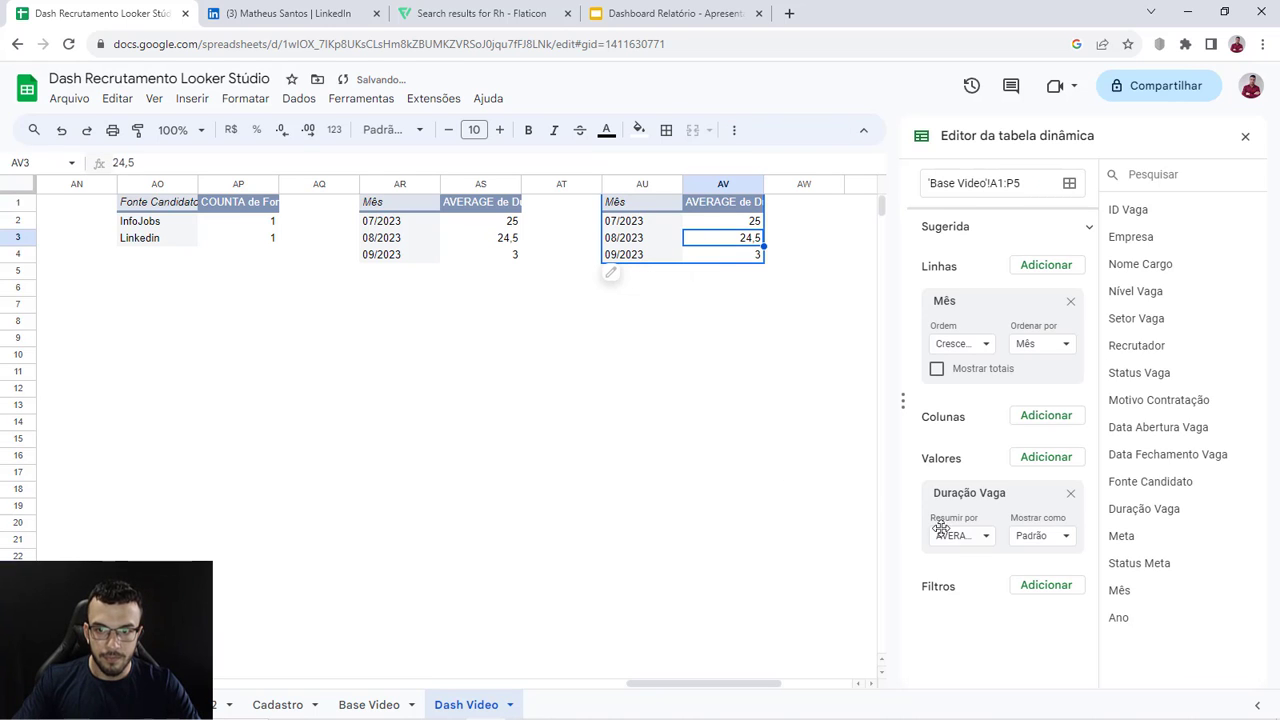
{"action": "left_click", "coordinate": [1069, 303]}
{"action": "left_click_drag", "start_coordinate": [1135, 291], "coordinate": [943, 270]}
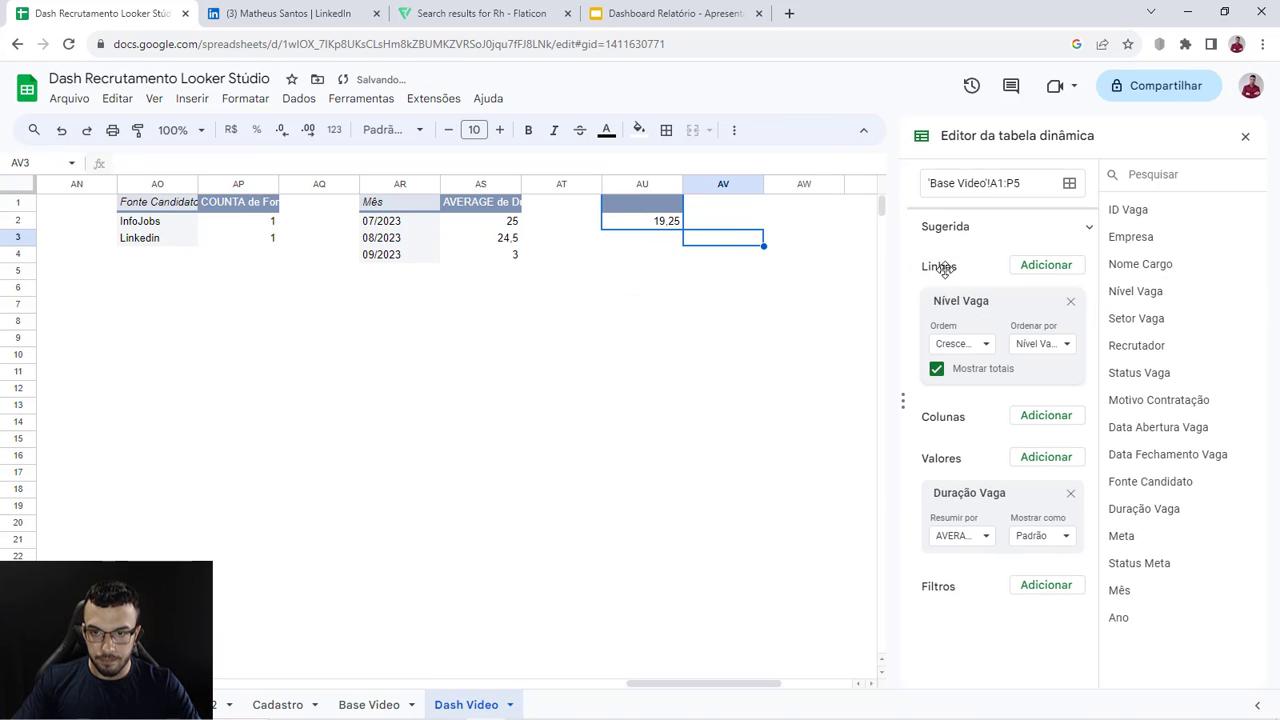
Step: Set the values of the Nível Vaga pivot table to Meta followed by Duração Vaga
{"action": "left_click", "coordinate": [1070, 493]}
{"action": "left_click_drag", "start_coordinate": [1110, 533], "coordinate": [960, 471]}
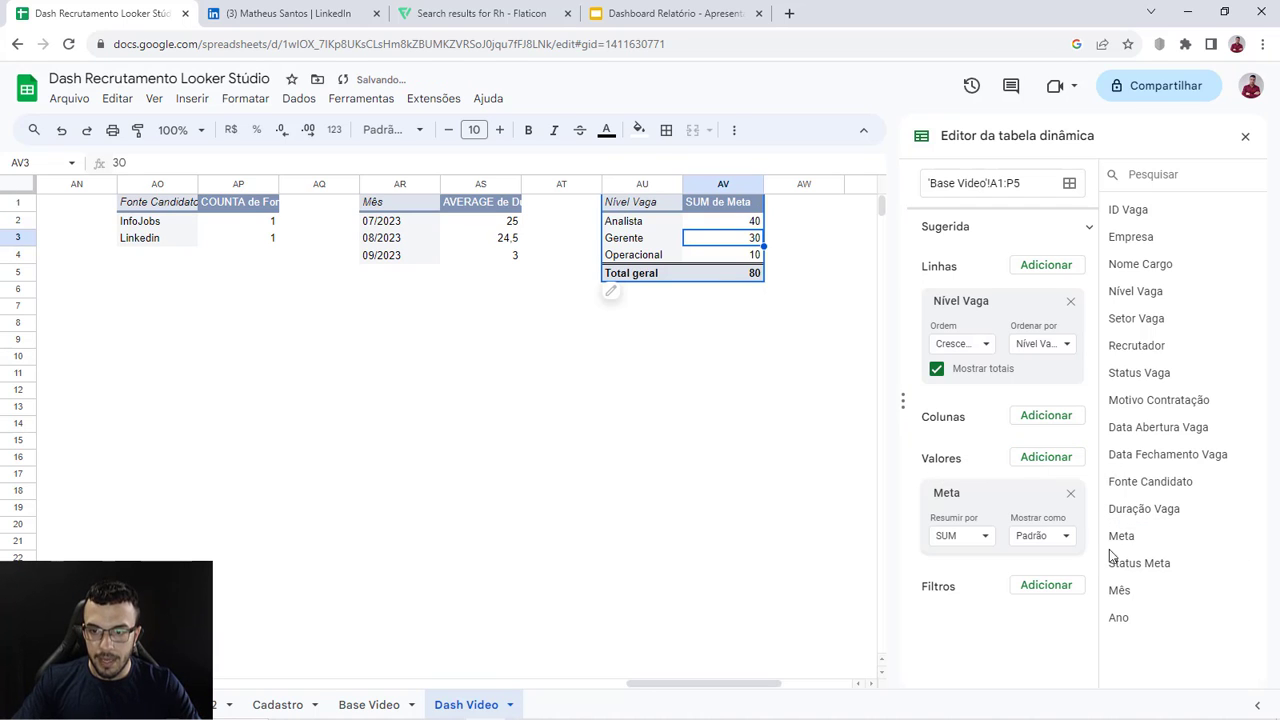
{"action": "left_click_drag", "start_coordinate": [1158, 512], "coordinate": [925, 569]}
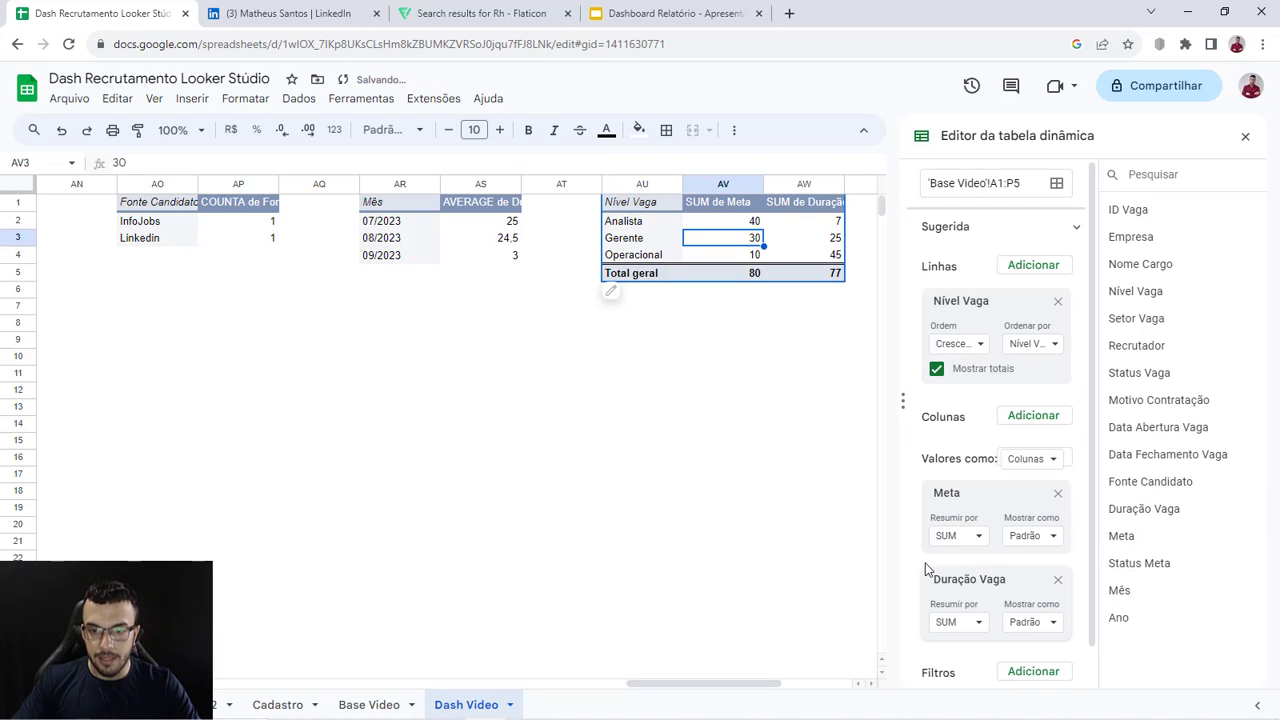
Step: Summarize both Meta and Duração Vaga by AVERAGE and turn off the Nível Vaga totals
{"action": "left_click", "coordinate": [975, 540]}
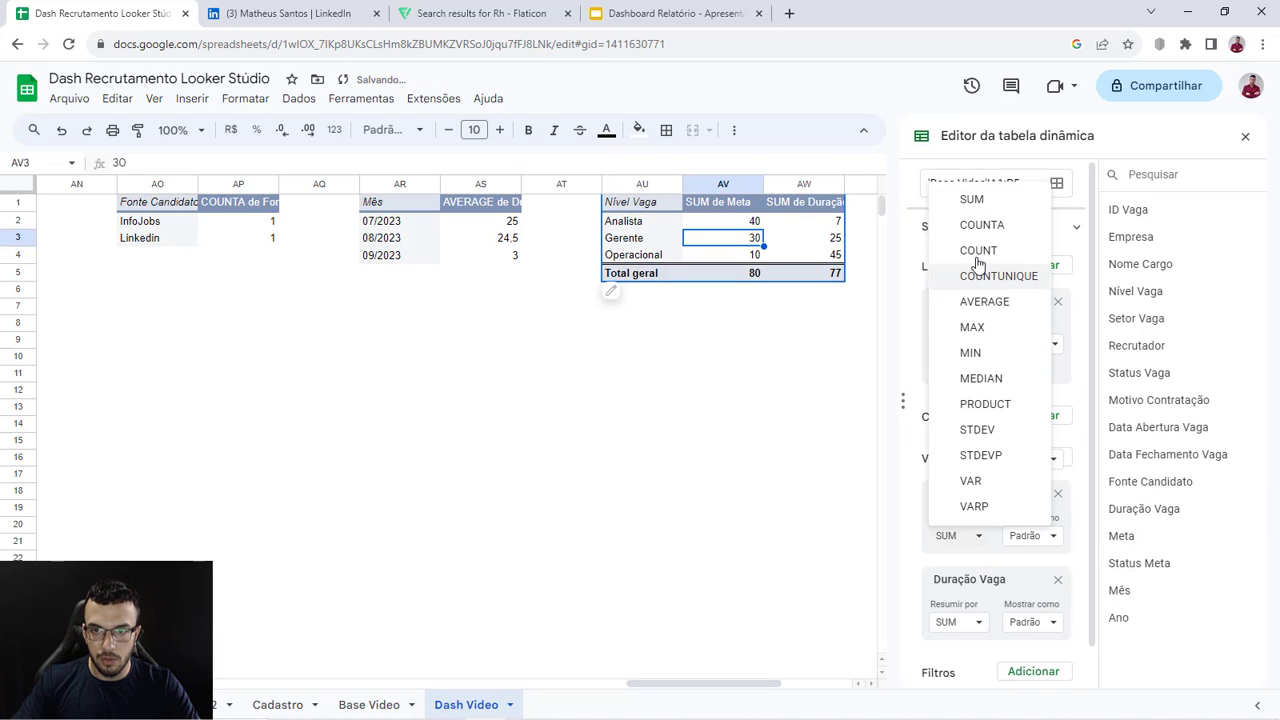
{"action": "left_click", "coordinate": [984, 303]}
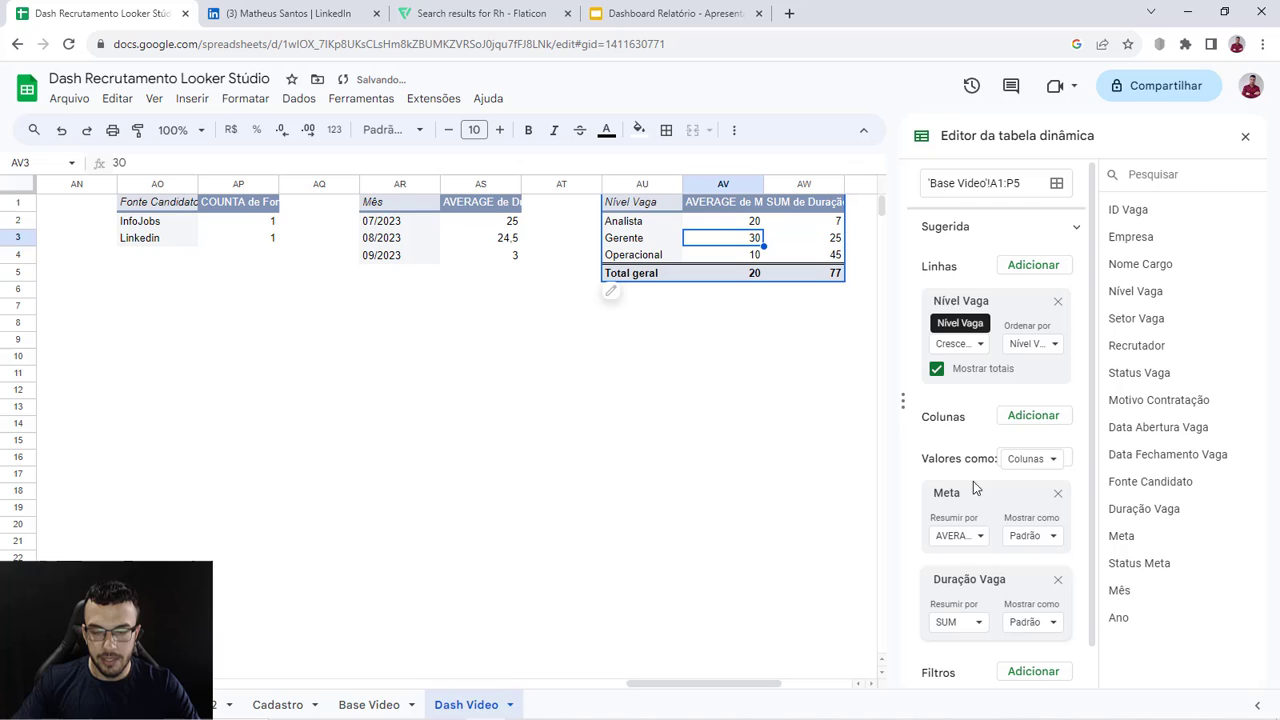
{"action": "left_click", "coordinate": [978, 624]}
{"action": "left_click", "coordinate": [965, 388]}
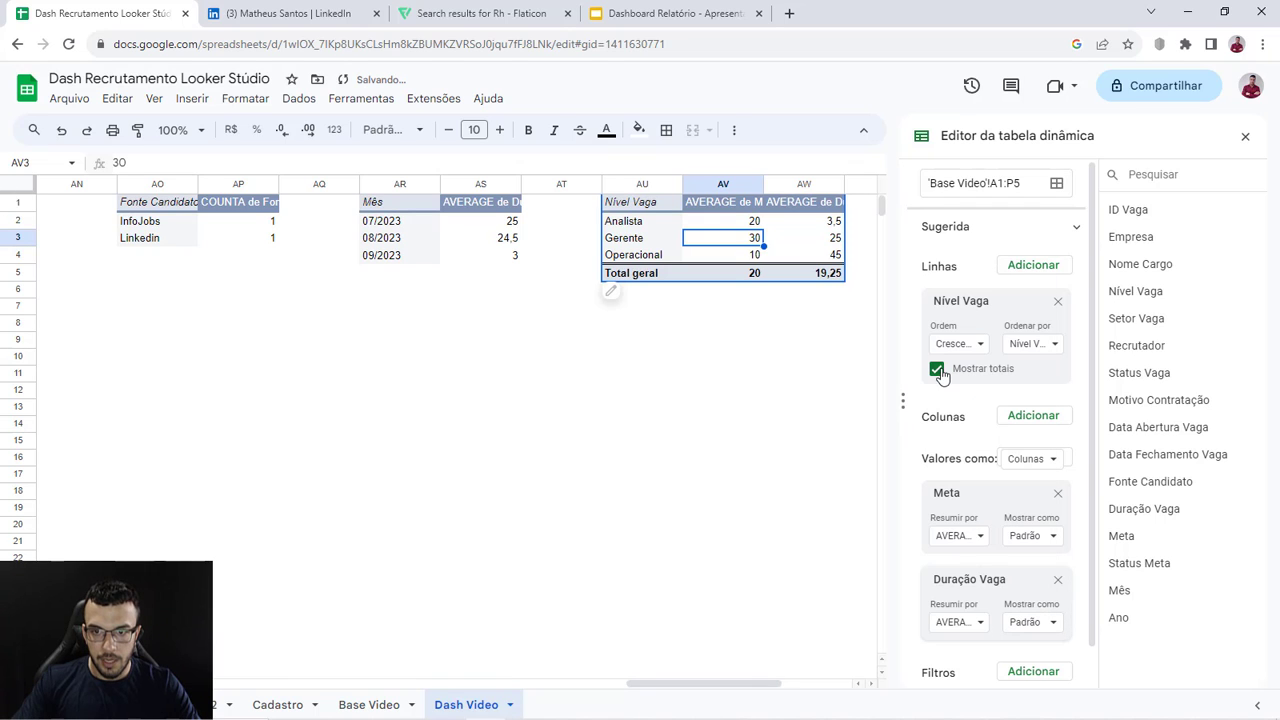
{"action": "left_click", "coordinate": [936, 370]}
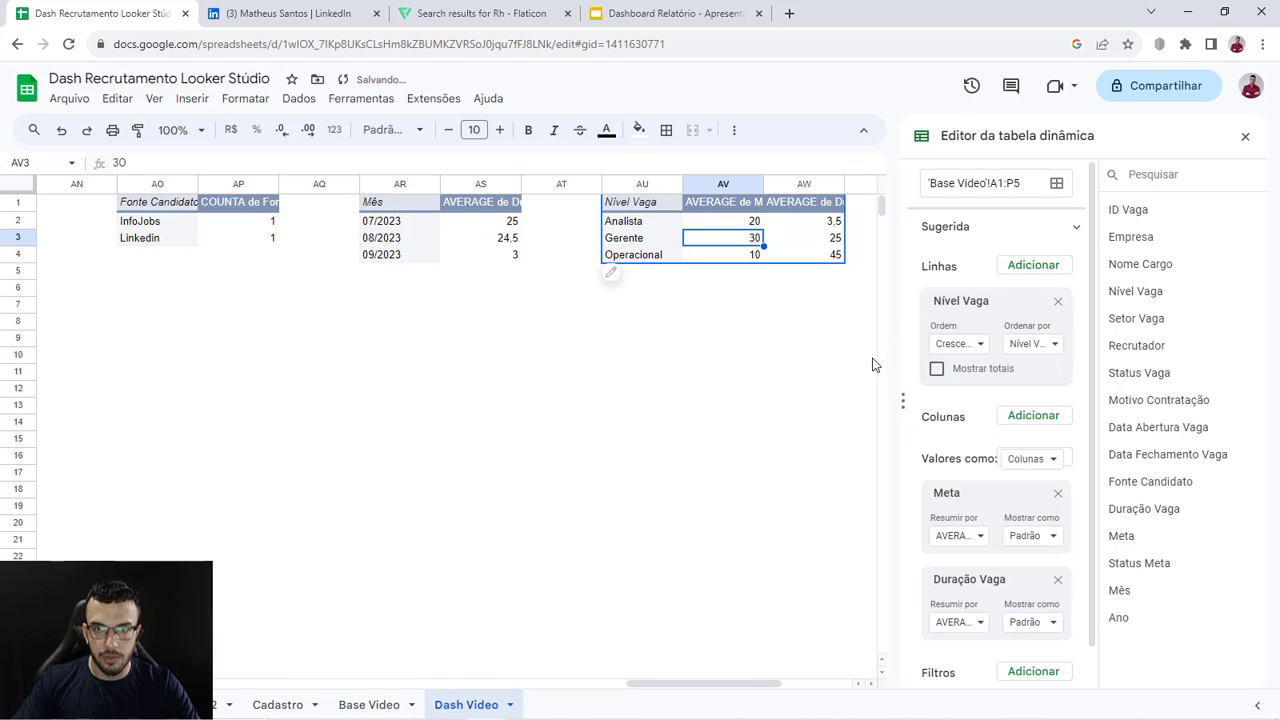
Step: Rename the pivot value headers Média Meta and Média Duração Vaga, and fit column AW to its content
{"action": "left_click", "coordinate": [716, 204]}
{"action": "left_click_drag", "start_coordinate": [183, 163], "coordinate": [79, 168]}
{"action": "type", "text": "Média Meta"}
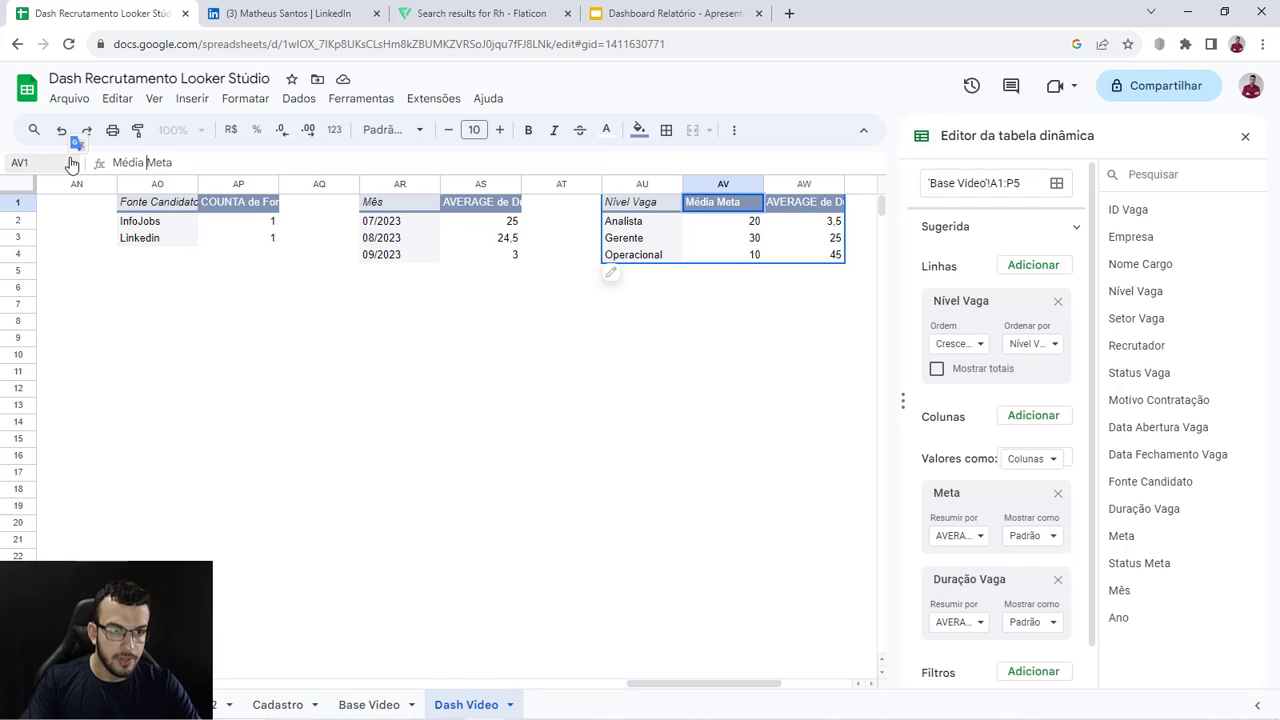
{"action": "left_click", "coordinate": [792, 206]}
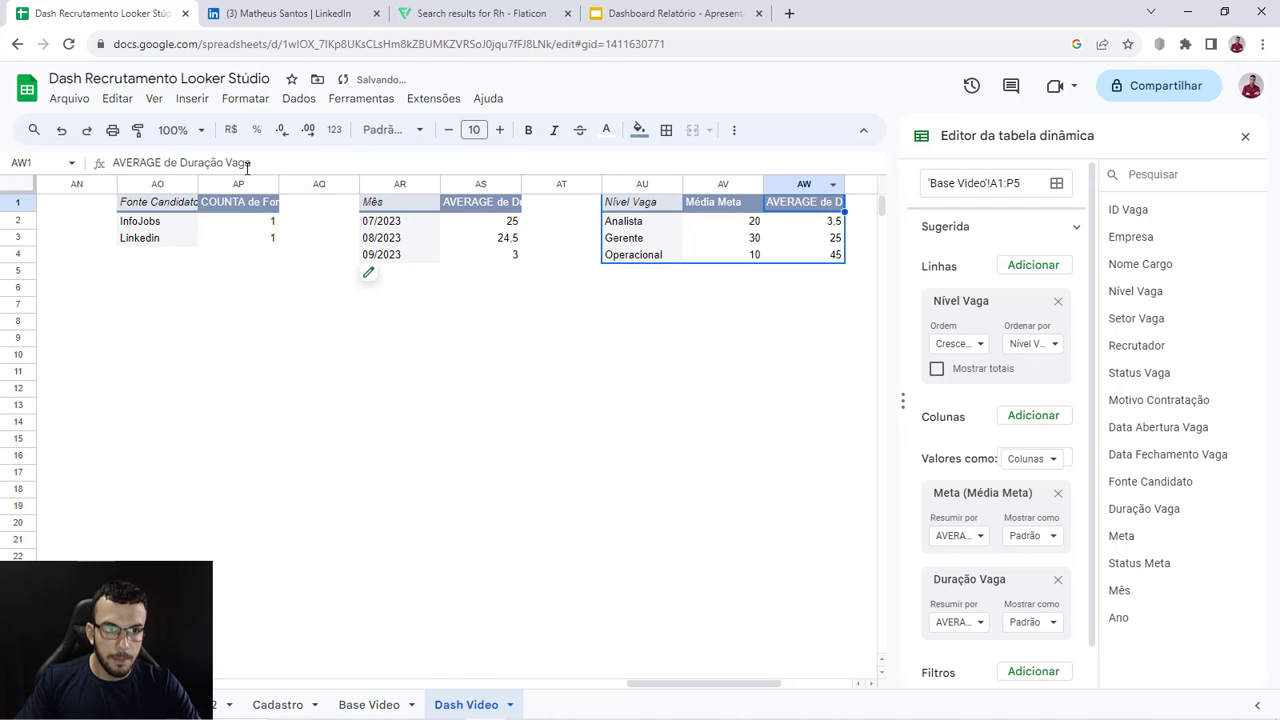
{"action": "left_click_drag", "start_coordinate": [180, 162], "coordinate": [40, 160]}
{"action": "type", "text": "Méd"}
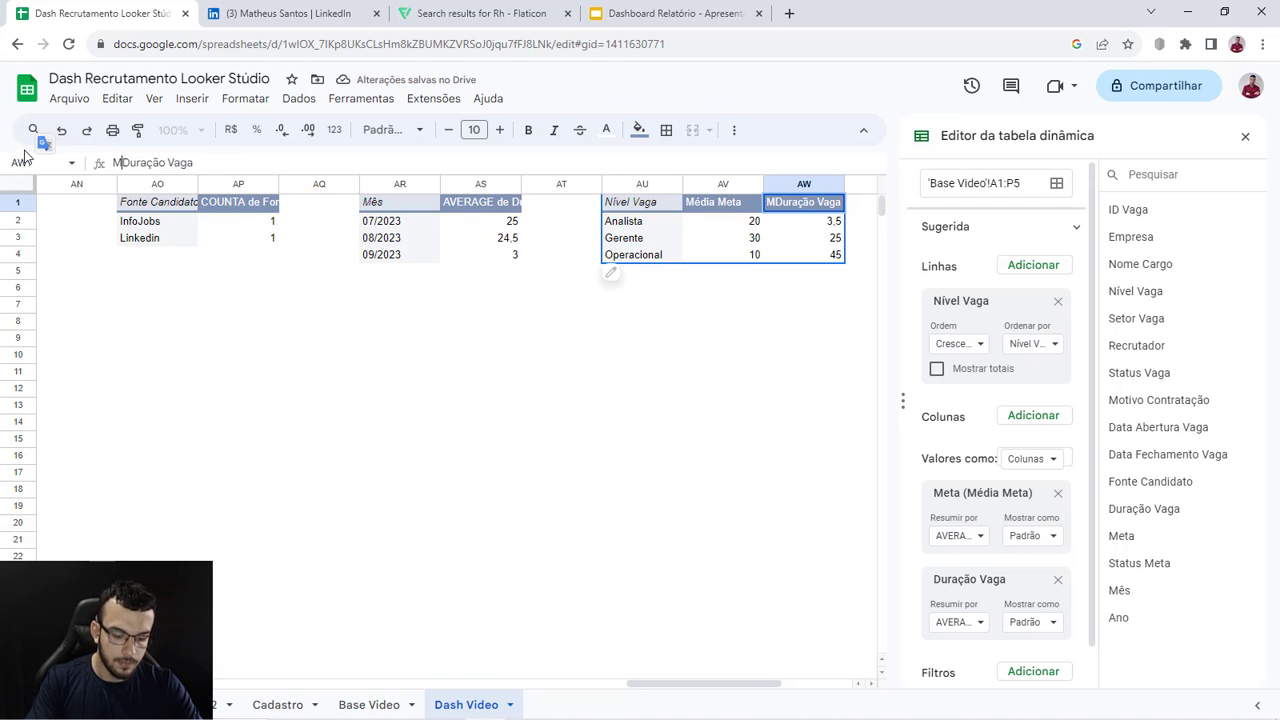
{"action": "type", "text": "ia"}
{"action": "key", "text": "Return"}
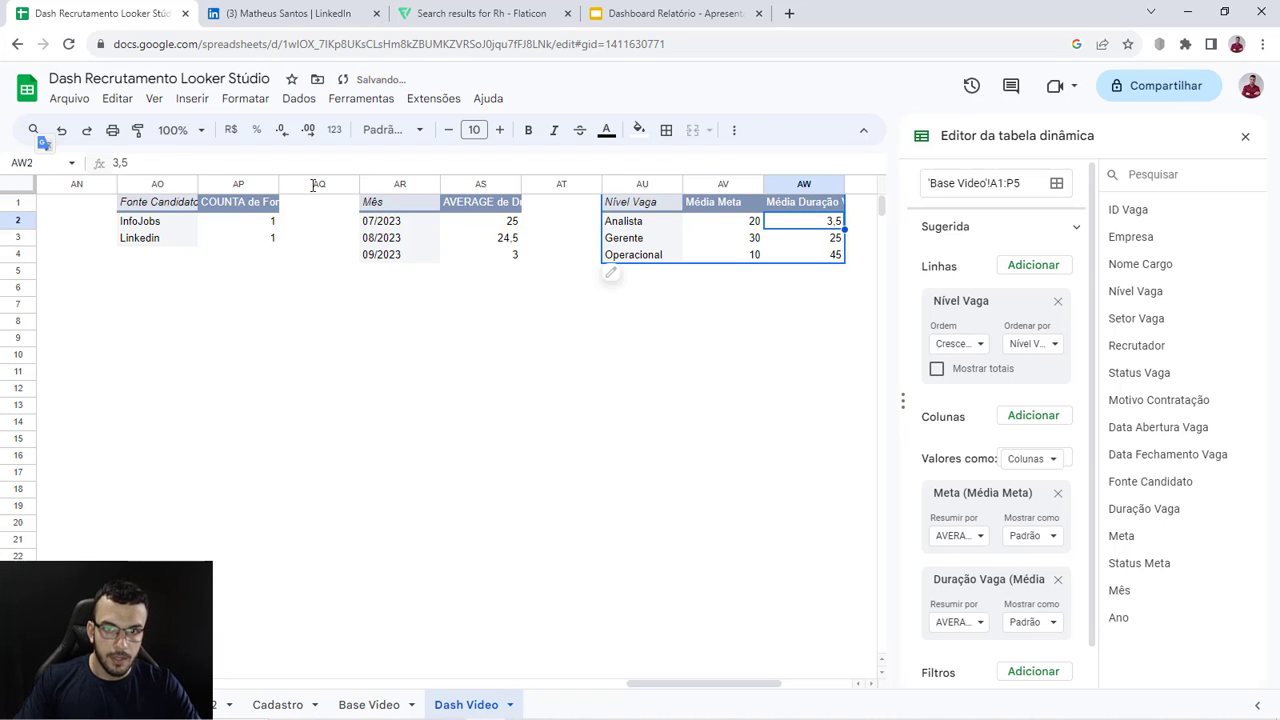
{"action": "left_click", "coordinate": [706, 323]}
{"action": "double_click", "coordinate": [844, 184]}
{"action": "left_click", "coordinate": [812, 355]}
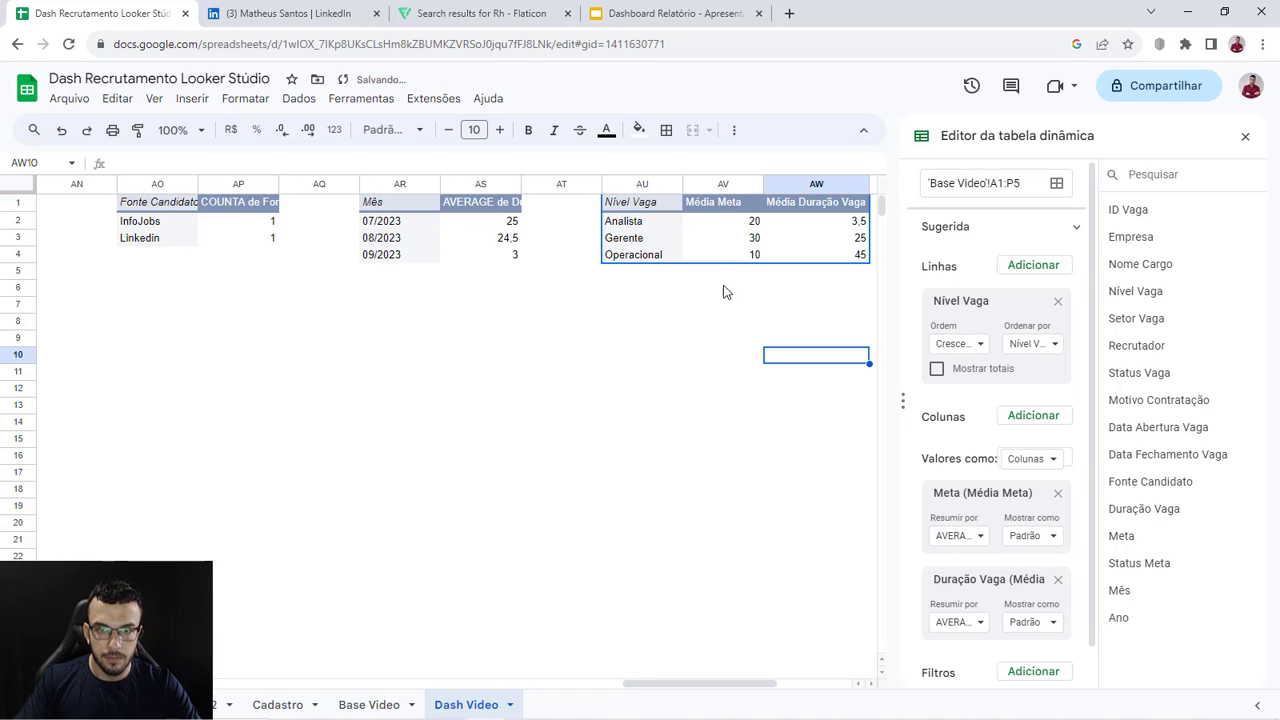
Step: Insert a chart from columns AU:AW and change its type to a column chart
{"action": "left_click_drag", "start_coordinate": [634, 188], "coordinate": [850, 180]}
{"action": "left_click", "coordinate": [191, 98]}
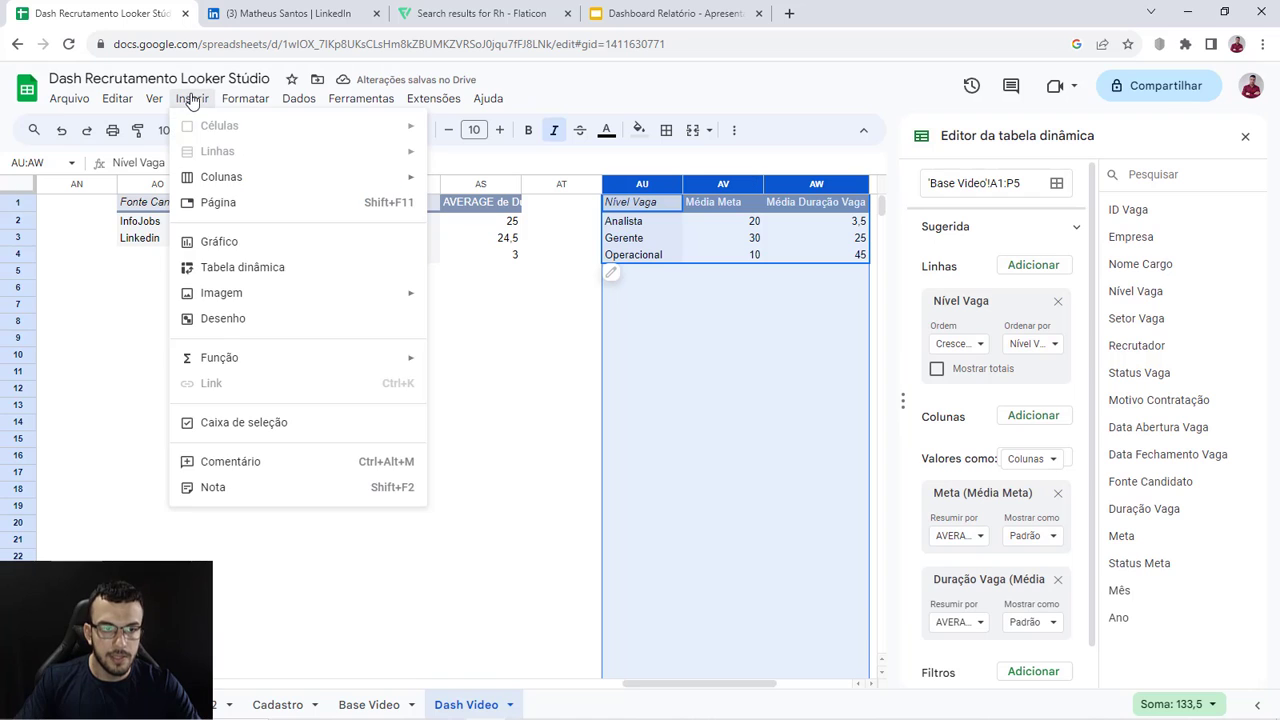
{"action": "left_click", "coordinate": [222, 240]}
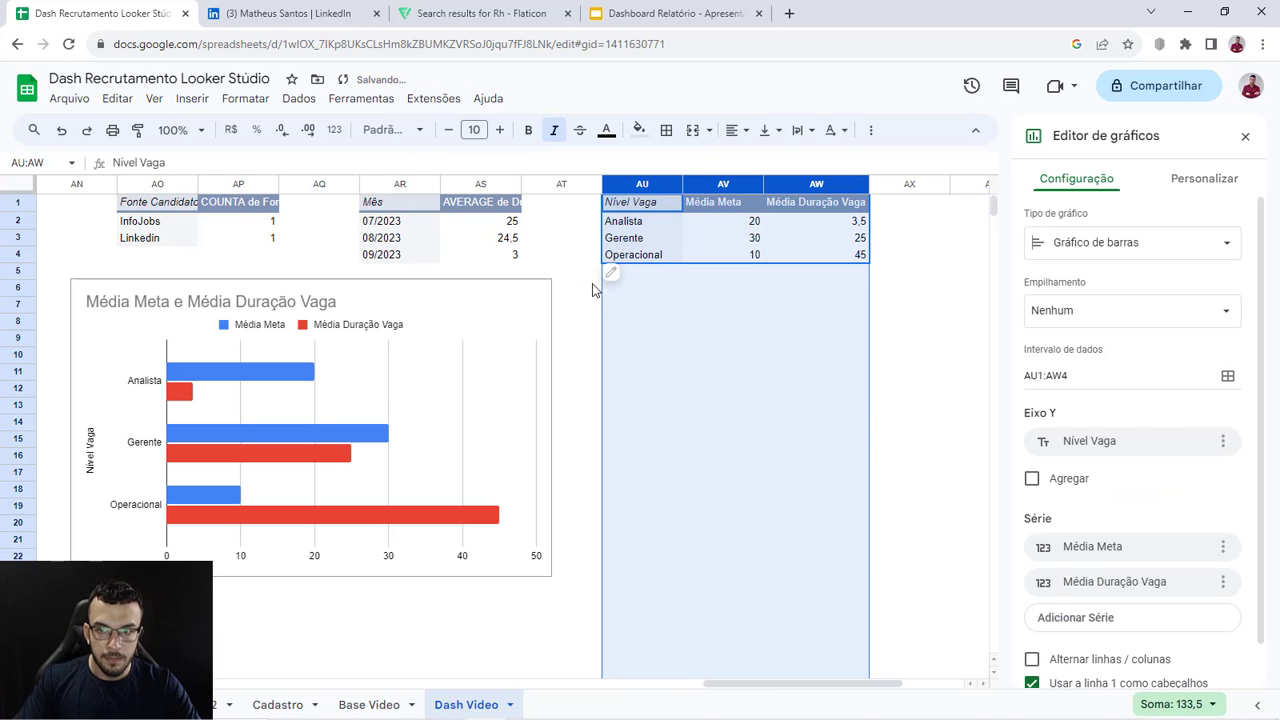
{"action": "left_click", "coordinate": [1094, 242]}
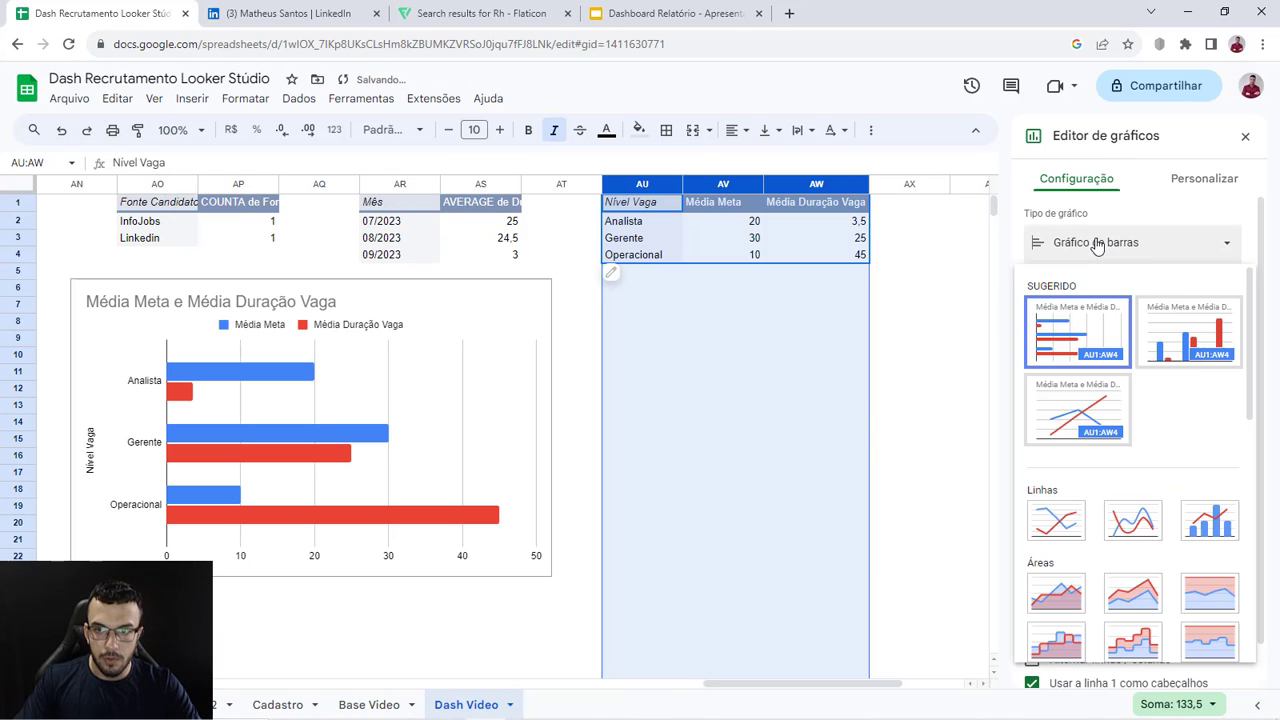
{"action": "left_click", "coordinate": [1181, 338]}
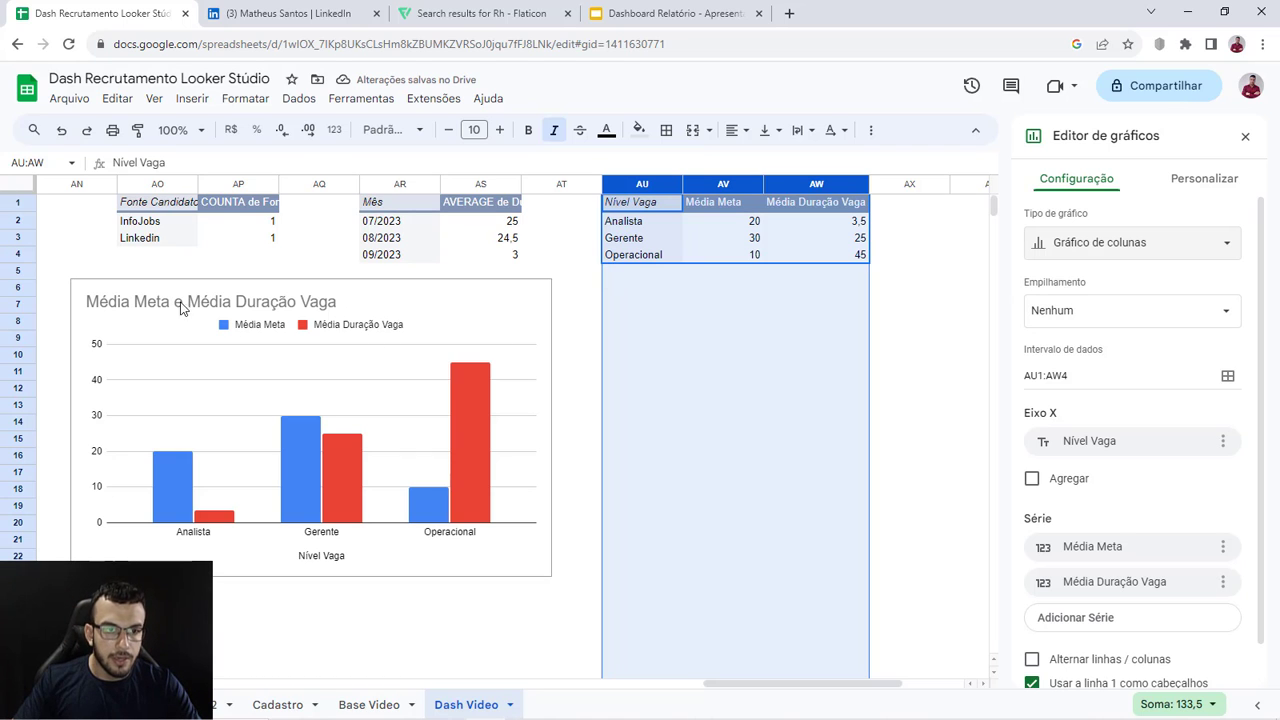
Step: Rename the Média Meta header to "ahsuashua" as a test of the chart legend, and undo the rename
{"action": "left_click", "coordinate": [723, 372]}
{"action": "left_click", "coordinate": [723, 201]}
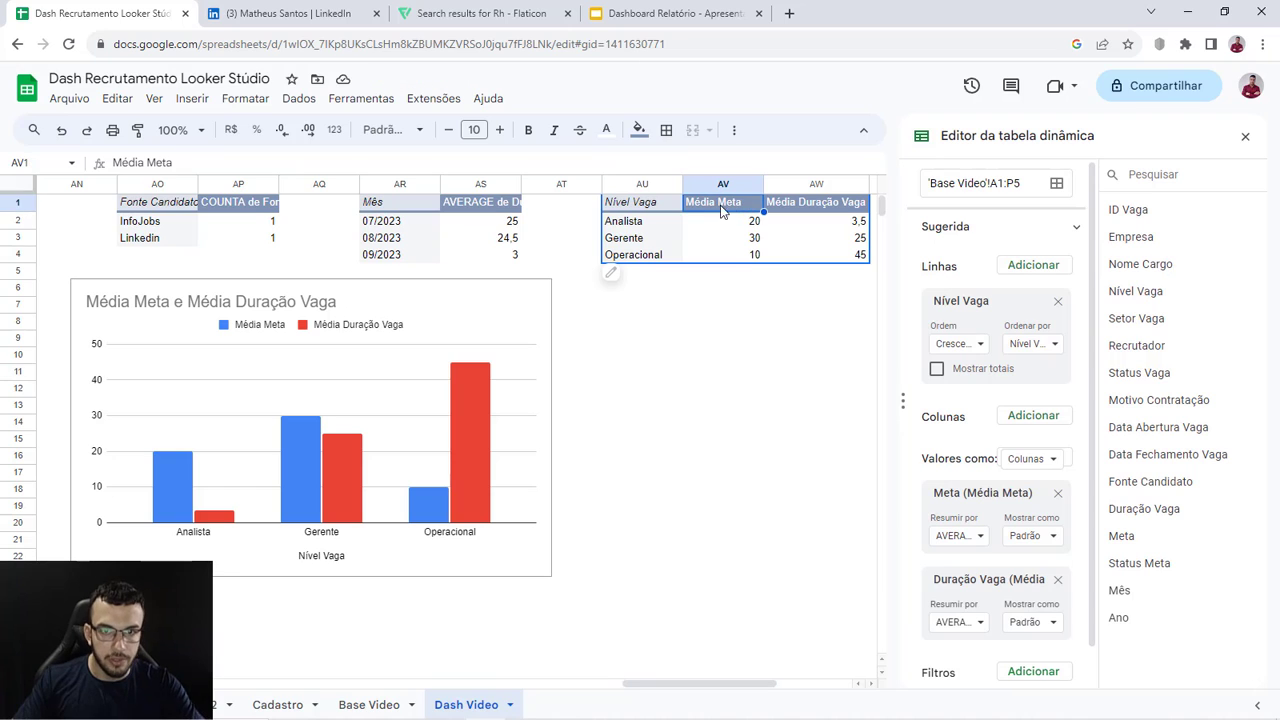
{"action": "left_click_drag", "start_coordinate": [219, 165], "coordinate": [87, 166]}
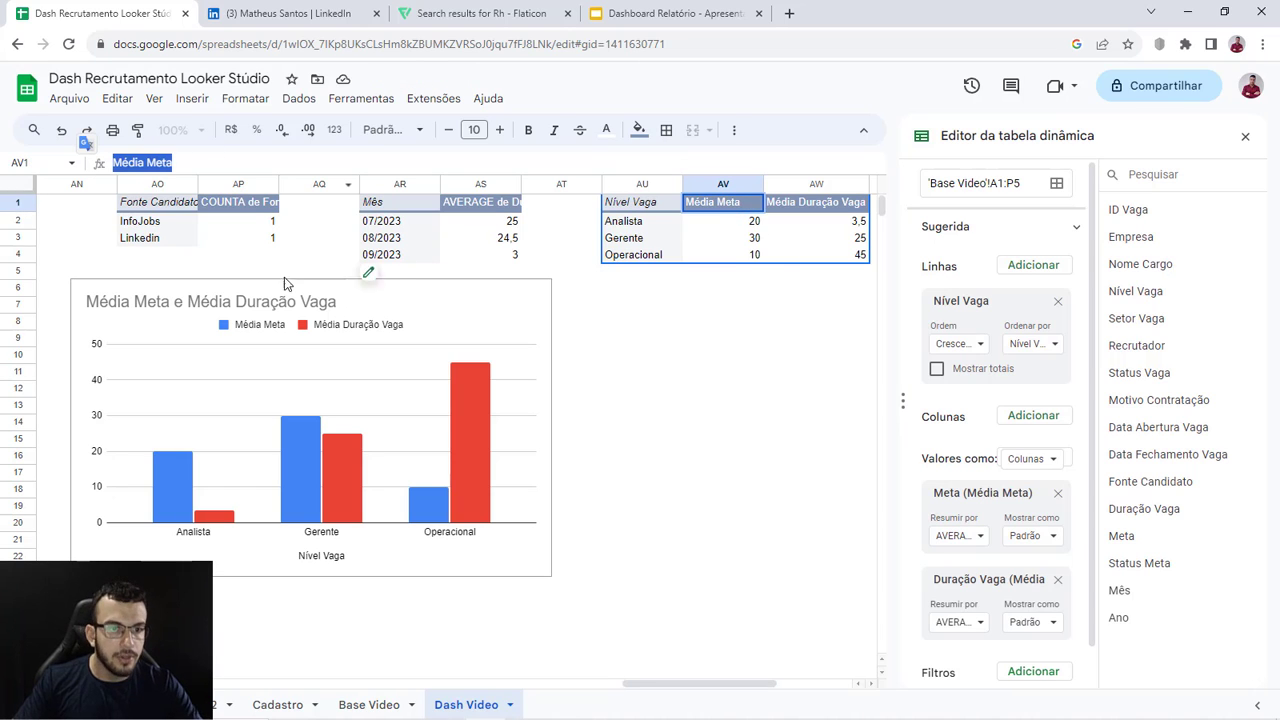
{"action": "type", "text": "ahsuashua"}
{"action": "key", "text": "Return"}
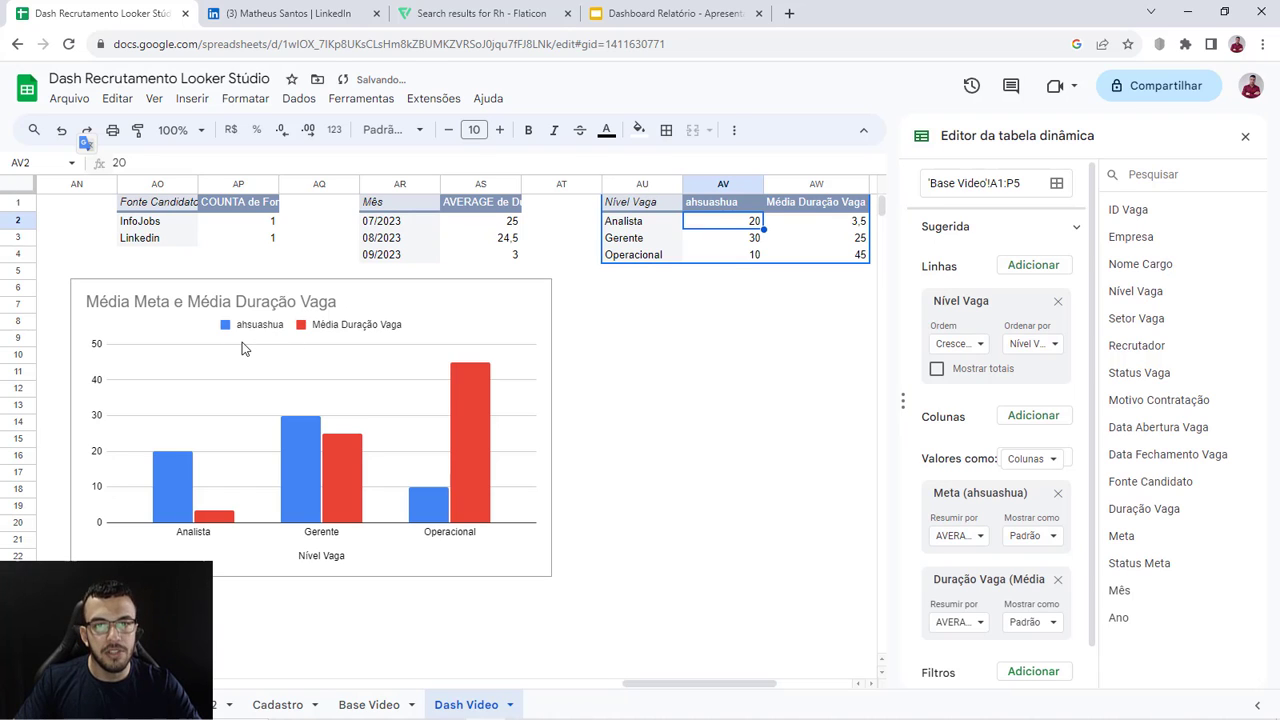
{"action": "key", "text": "ctrl+z"}
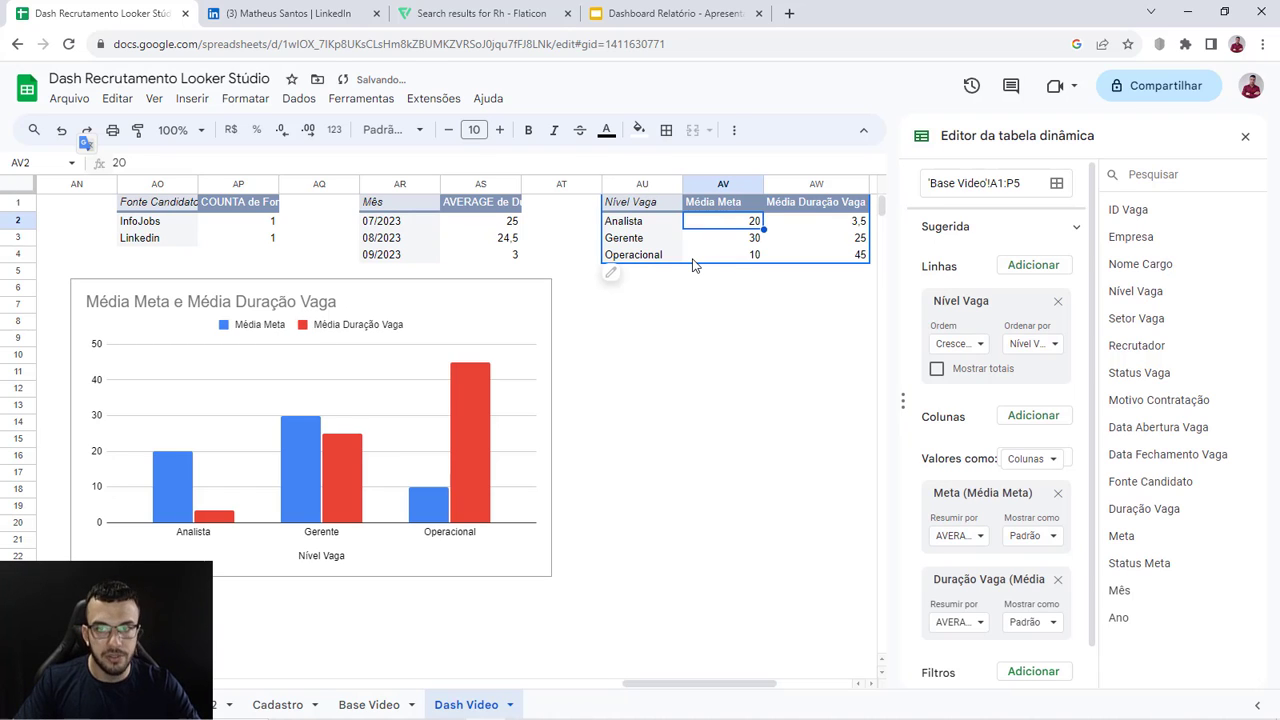
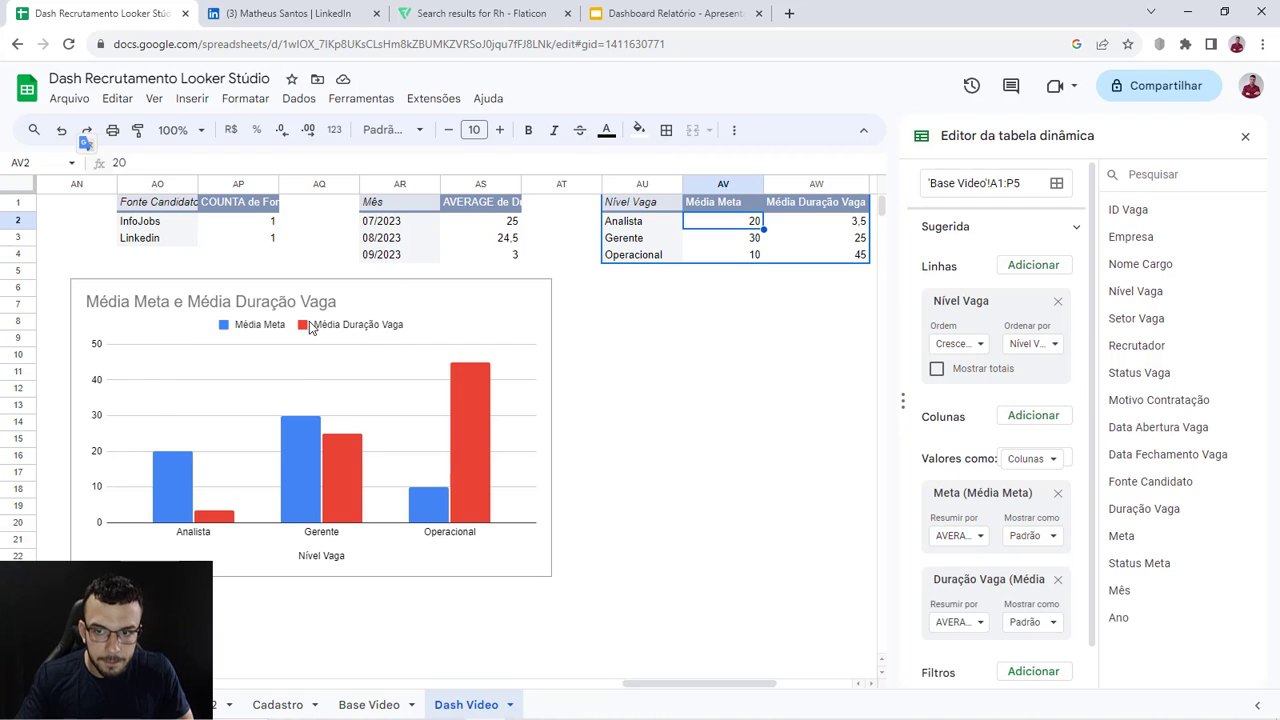
Step: Sort the Nível Vaga rows by Média Duração Vaga in descending order
{"action": "left_click", "coordinate": [1030, 344]}
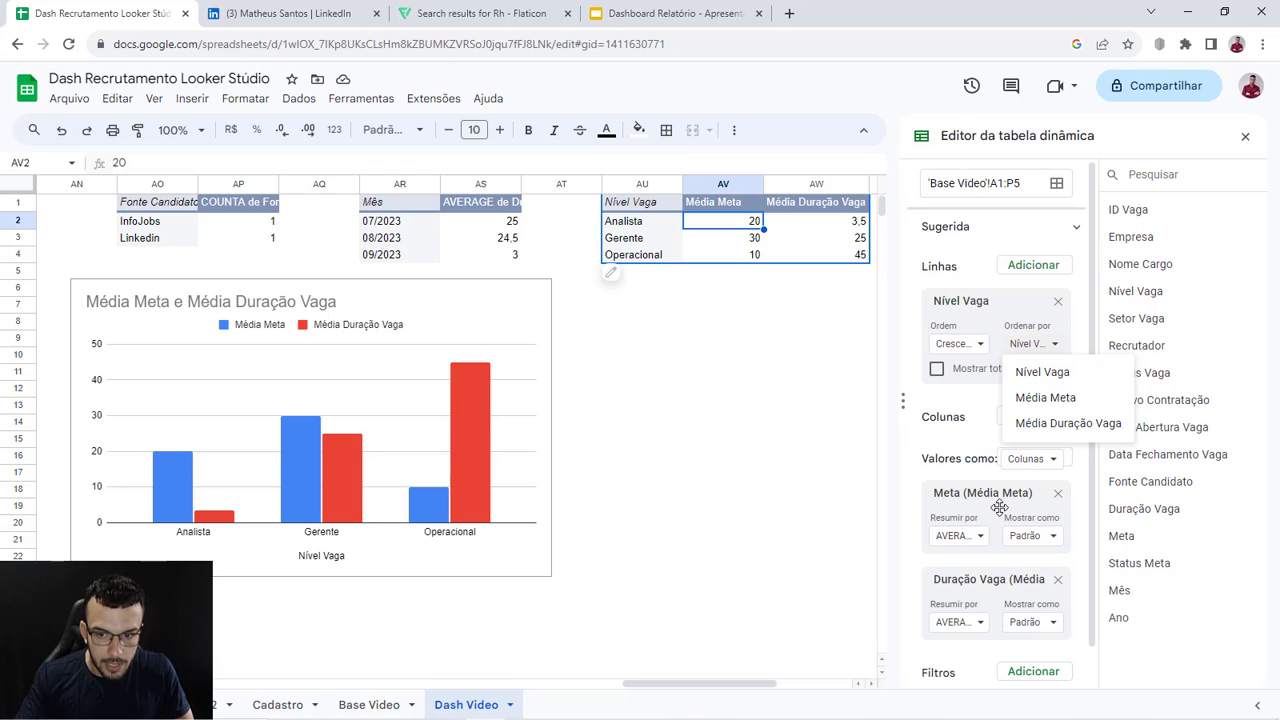
{"action": "scroll", "coordinate": [1010, 500], "scroll_direction": "down", "scroll_amount": 1}
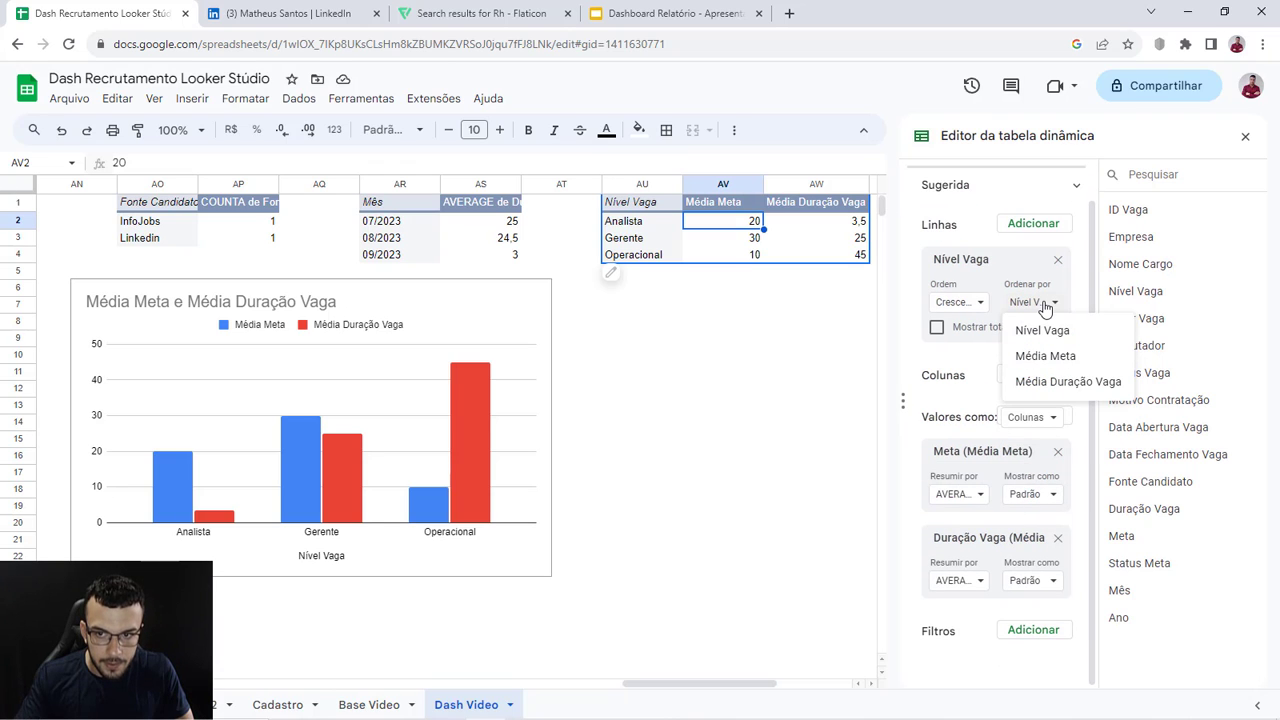
{"action": "left_click", "coordinate": [1057, 381]}
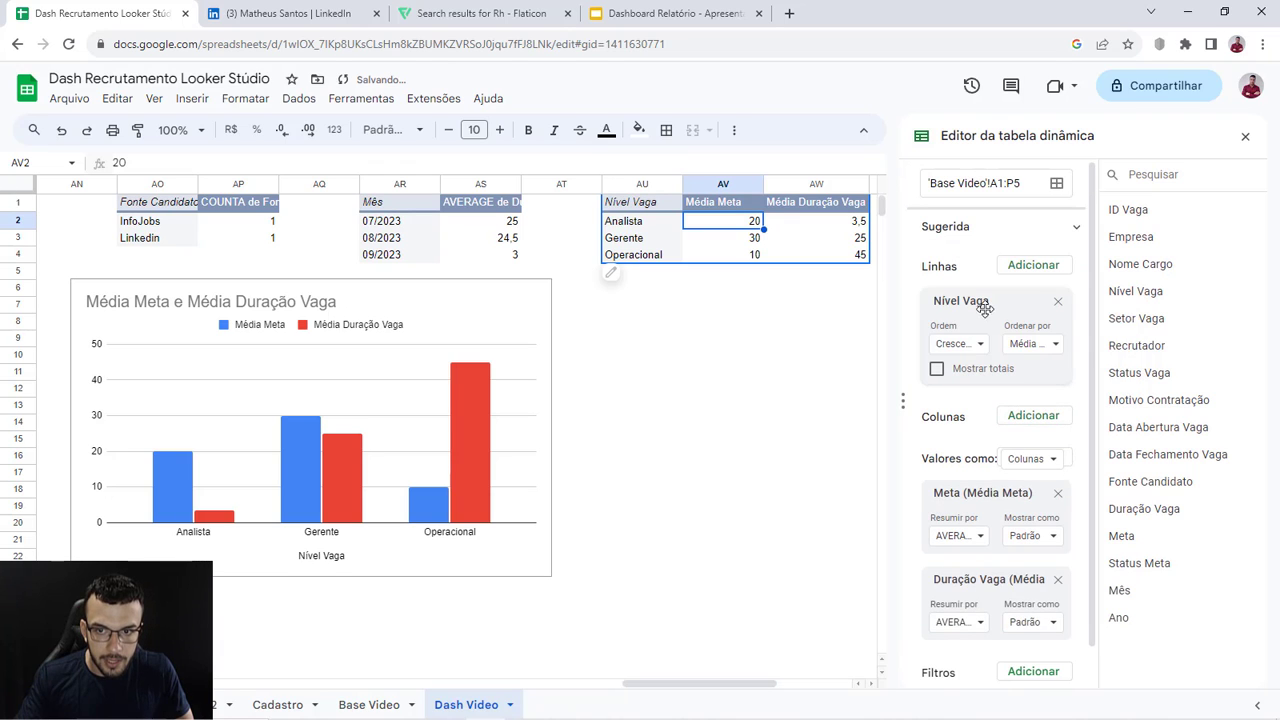
{"action": "left_click", "coordinate": [980, 344]}
{"action": "left_click", "coordinate": [972, 397]}
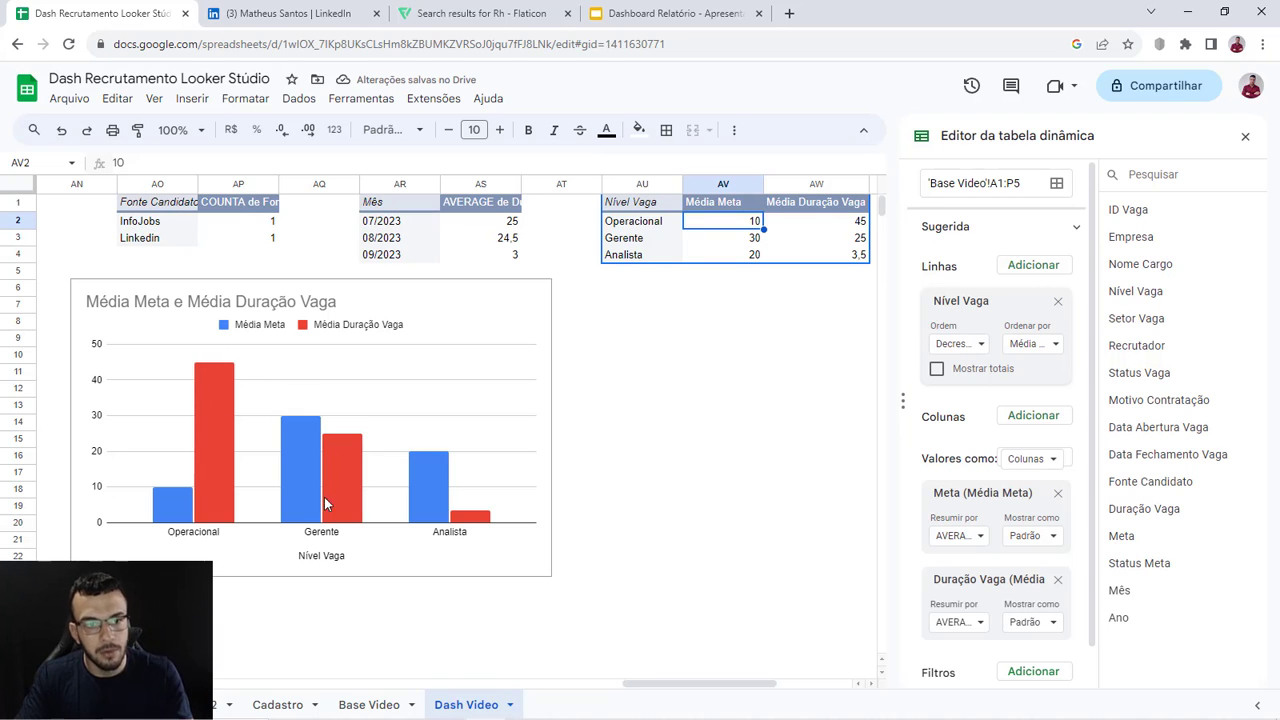
Step: Remove the major gridlines from the Média Meta e Média Duração Vaga column chart
{"action": "left_click", "coordinate": [337, 560]}
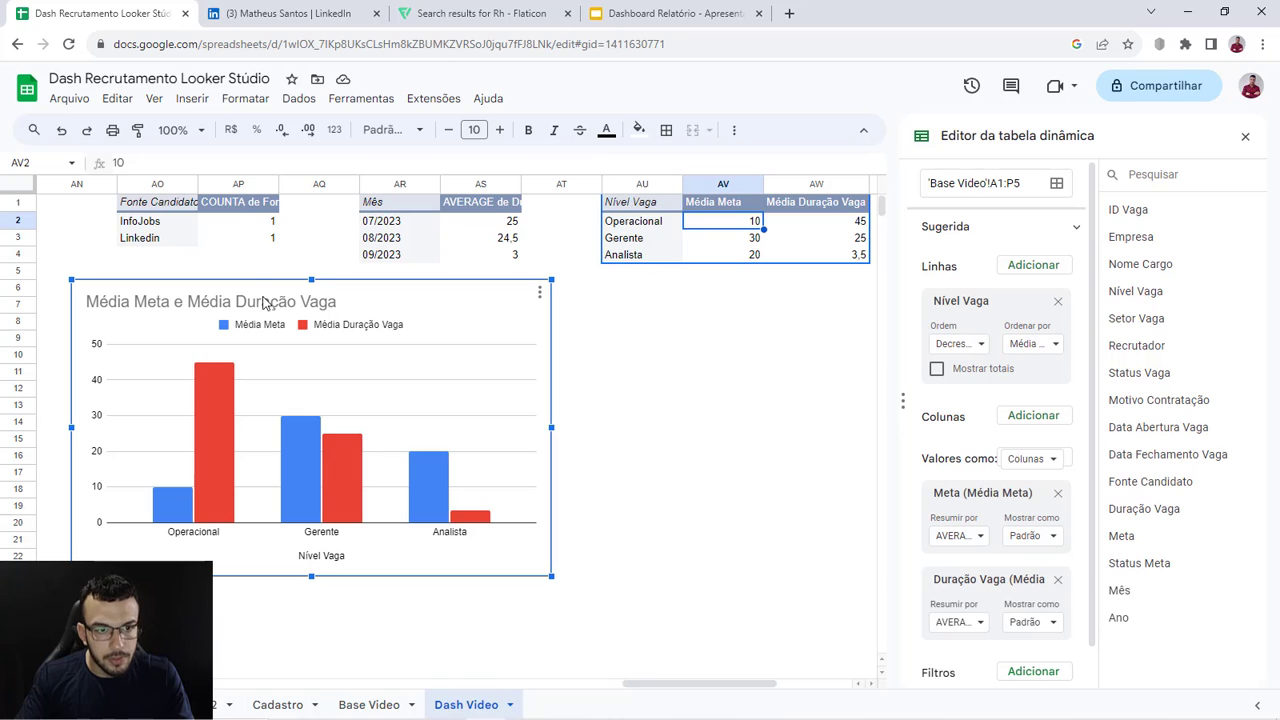
{"action": "double_click", "coordinate": [155, 425]}
{"action": "left_click", "coordinate": [650, 407]}
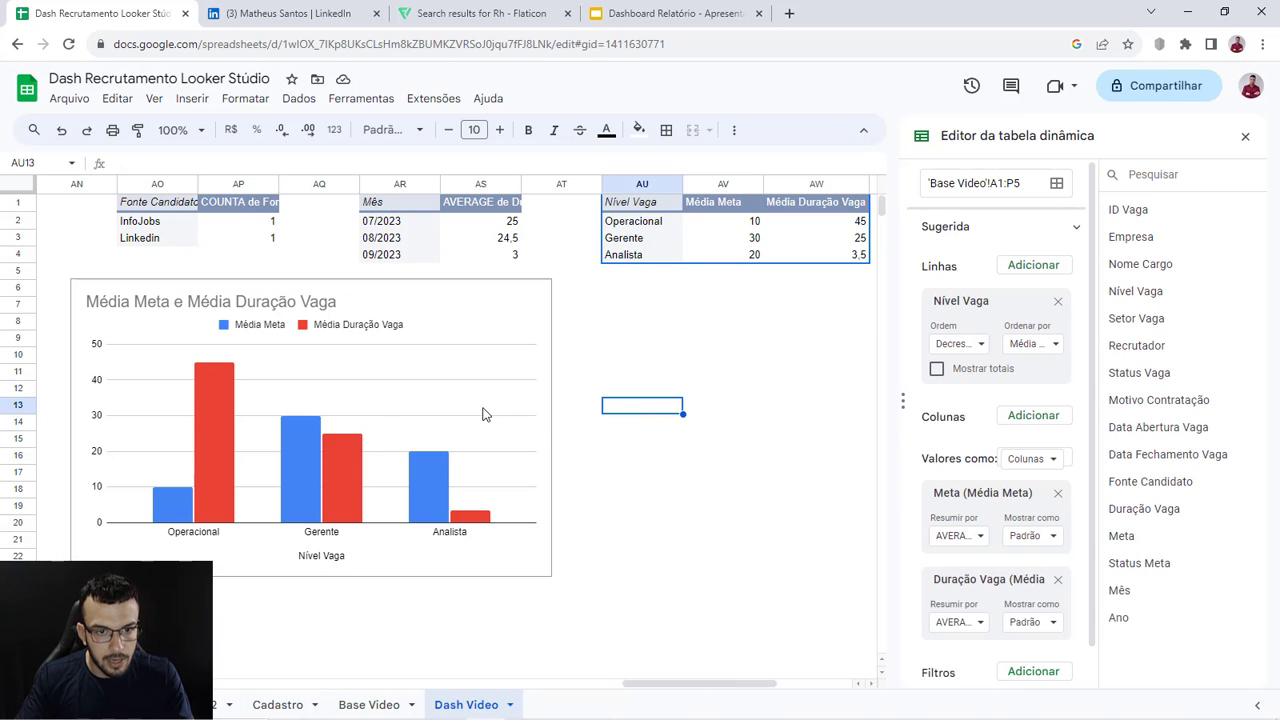
{"action": "double_click", "coordinate": [465, 417]}
{"action": "left_click", "coordinate": [464, 418]}
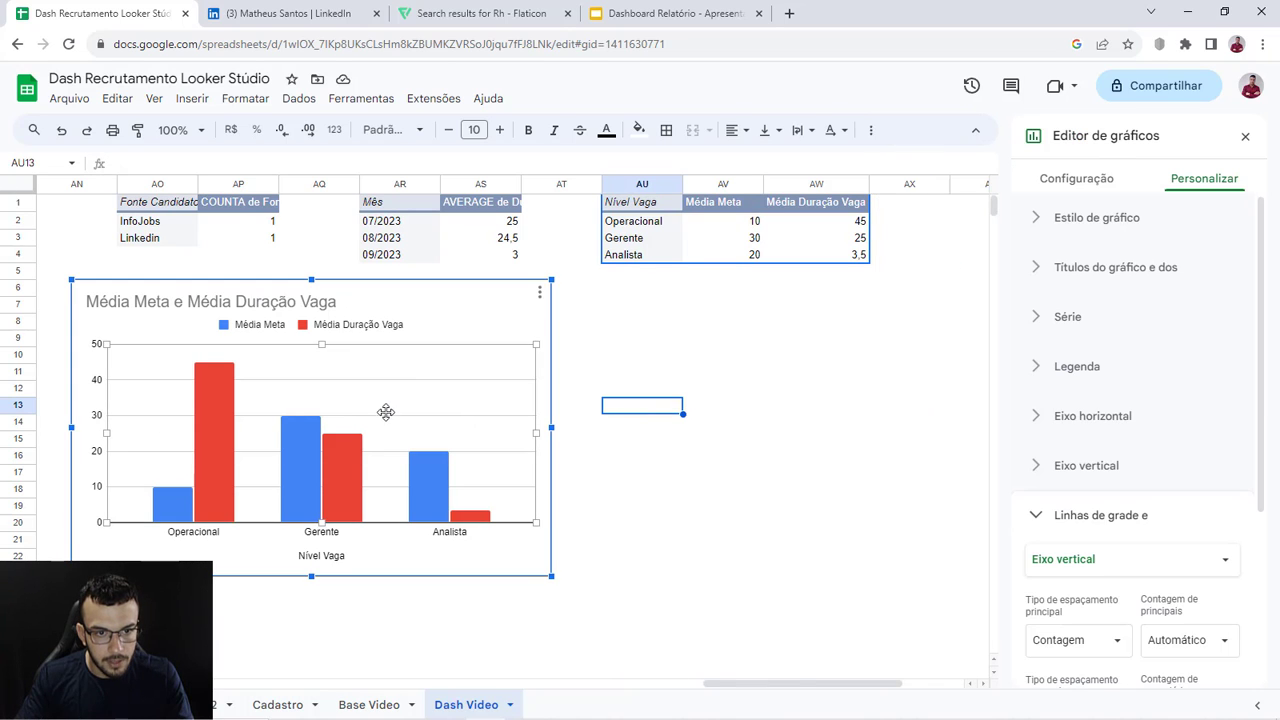
{"action": "key", "text": "Delete"}
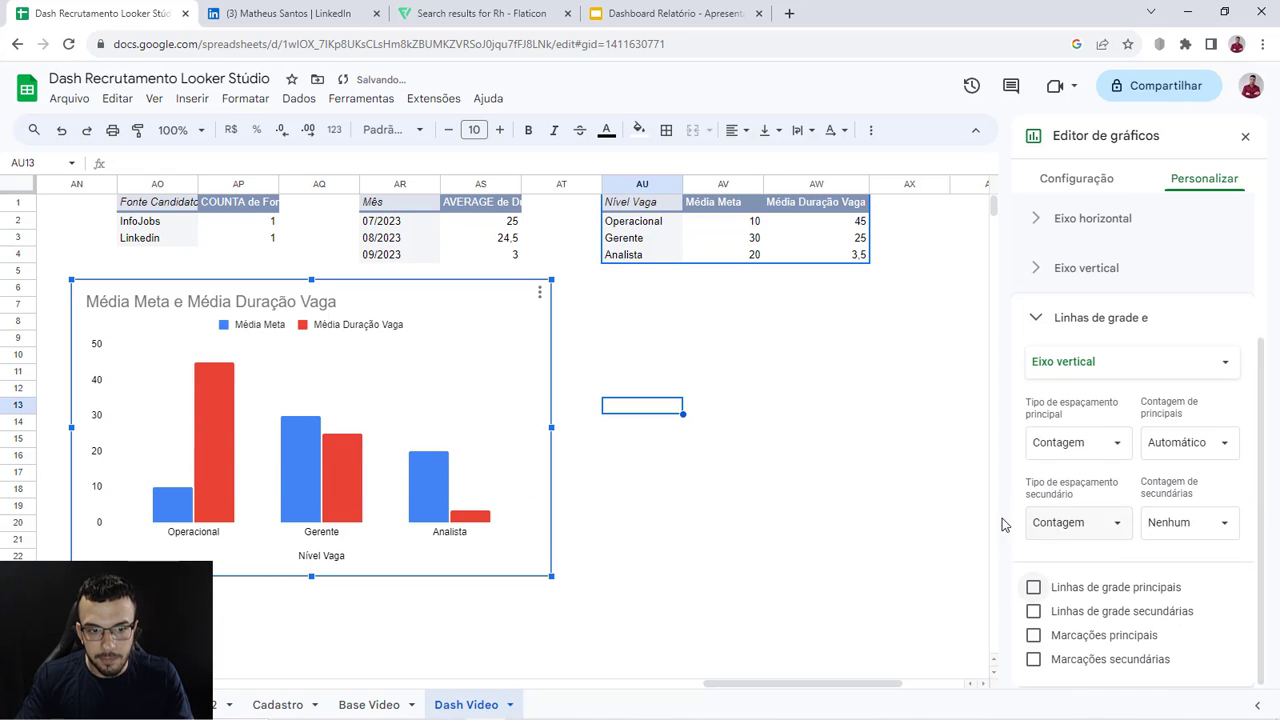
Step: Delete the horizontal axis title and the chart title from the column chart
{"action": "left_click", "coordinate": [328, 557]}
{"action": "key", "text": "Delete"}
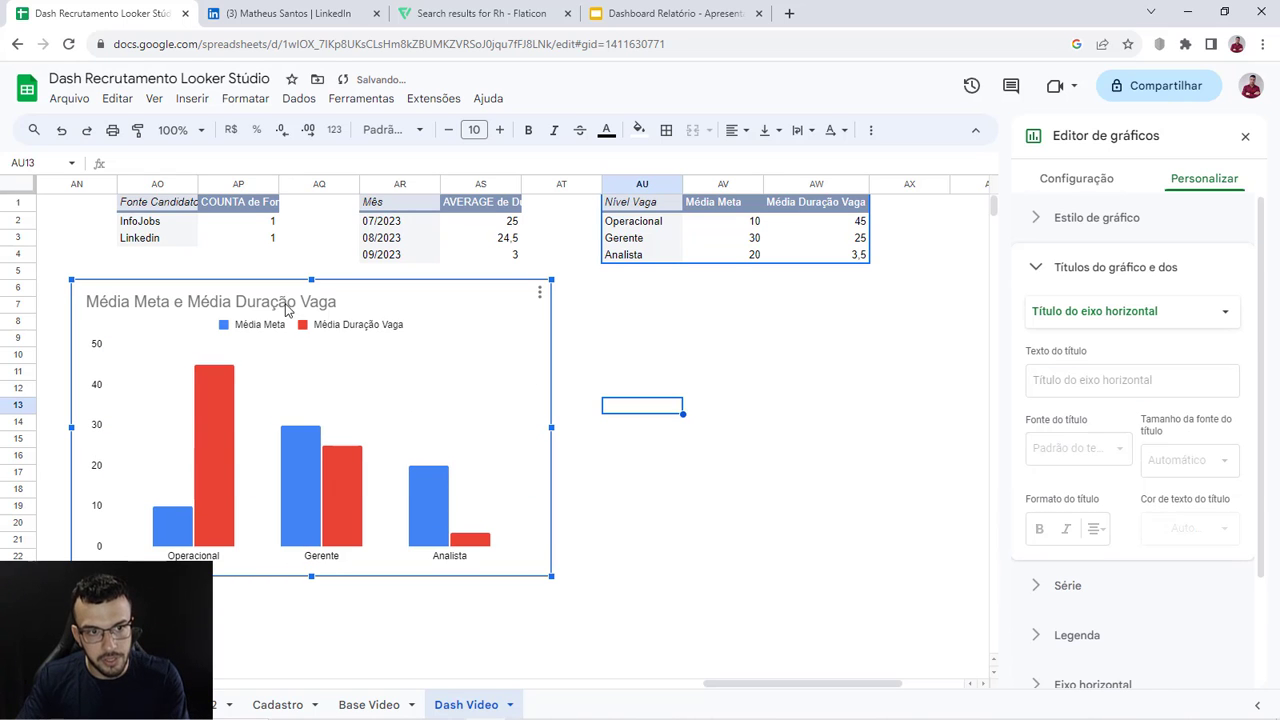
{"action": "left_click", "coordinate": [268, 303]}
{"action": "key", "text": "Delete"}
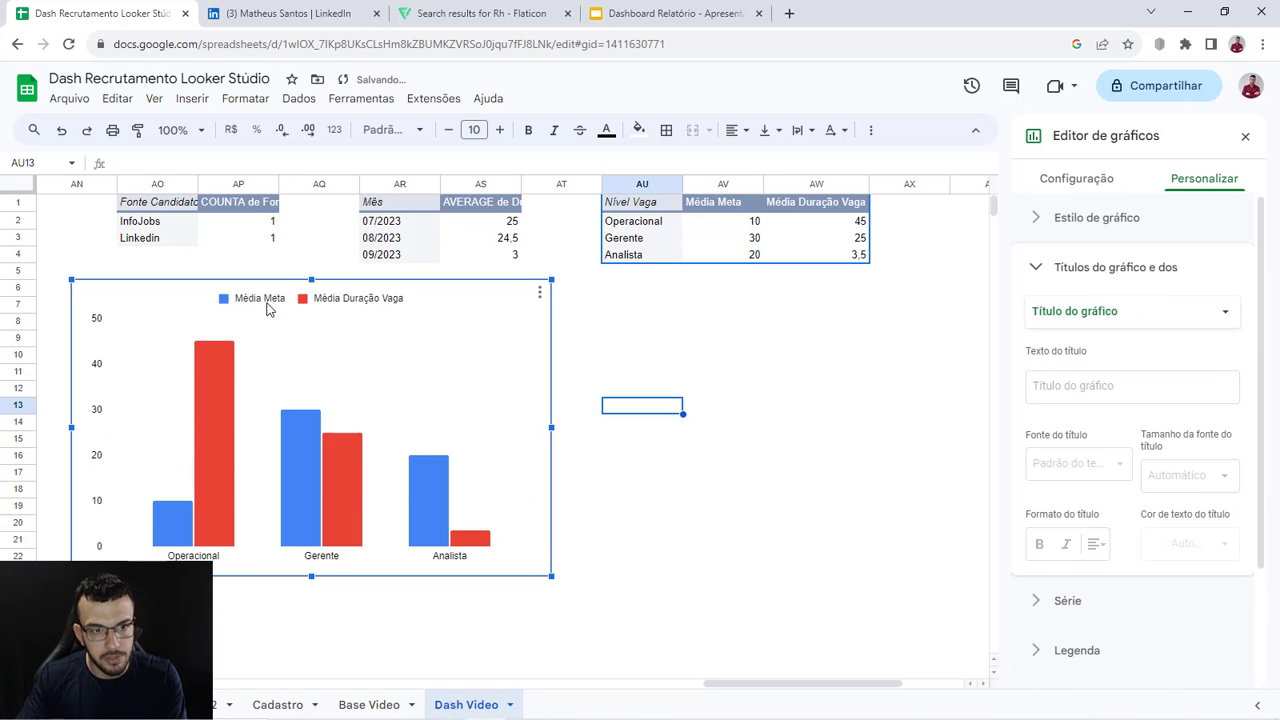
Step: Turn on data labels for all series of the Média Meta e Média Duração Vaga column chart
{"action": "left_click", "coordinate": [1140, 285]}
{"action": "left_click", "coordinate": [1075, 318]}
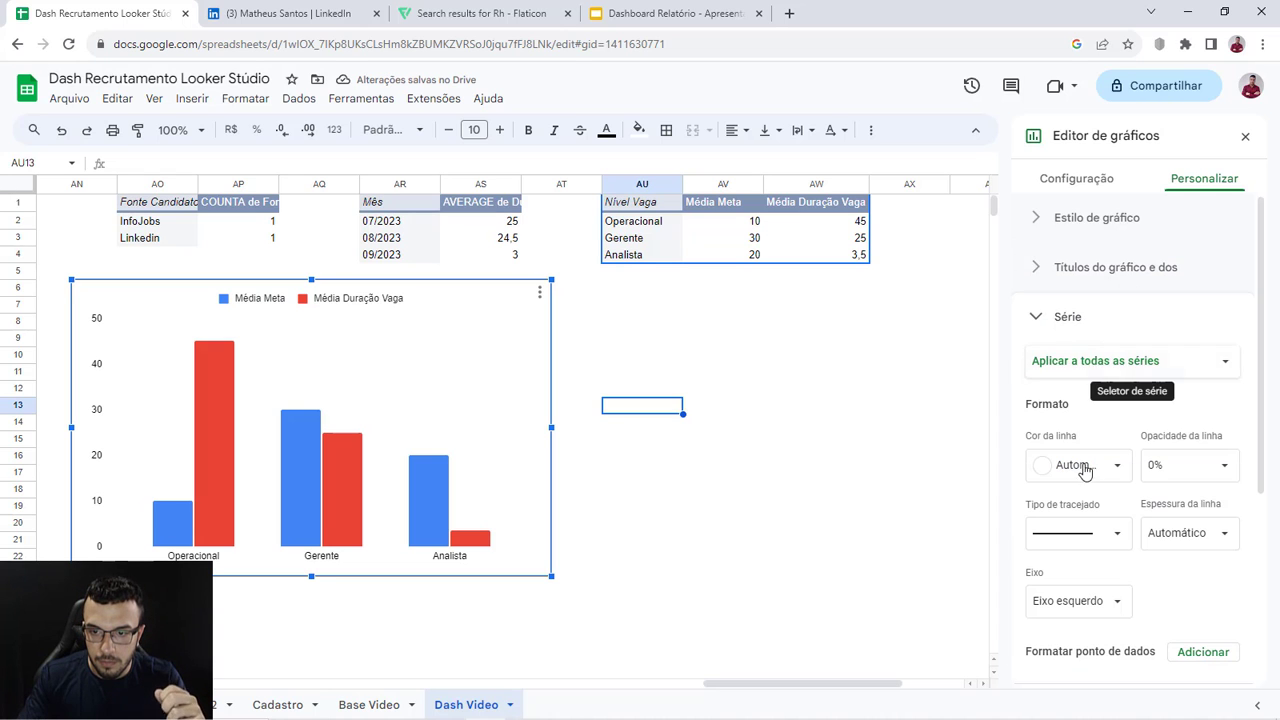
{"action": "scroll", "coordinate": [1085, 470], "scroll_direction": "down", "scroll_amount": 2}
{"action": "left_click", "coordinate": [1098, 573]}
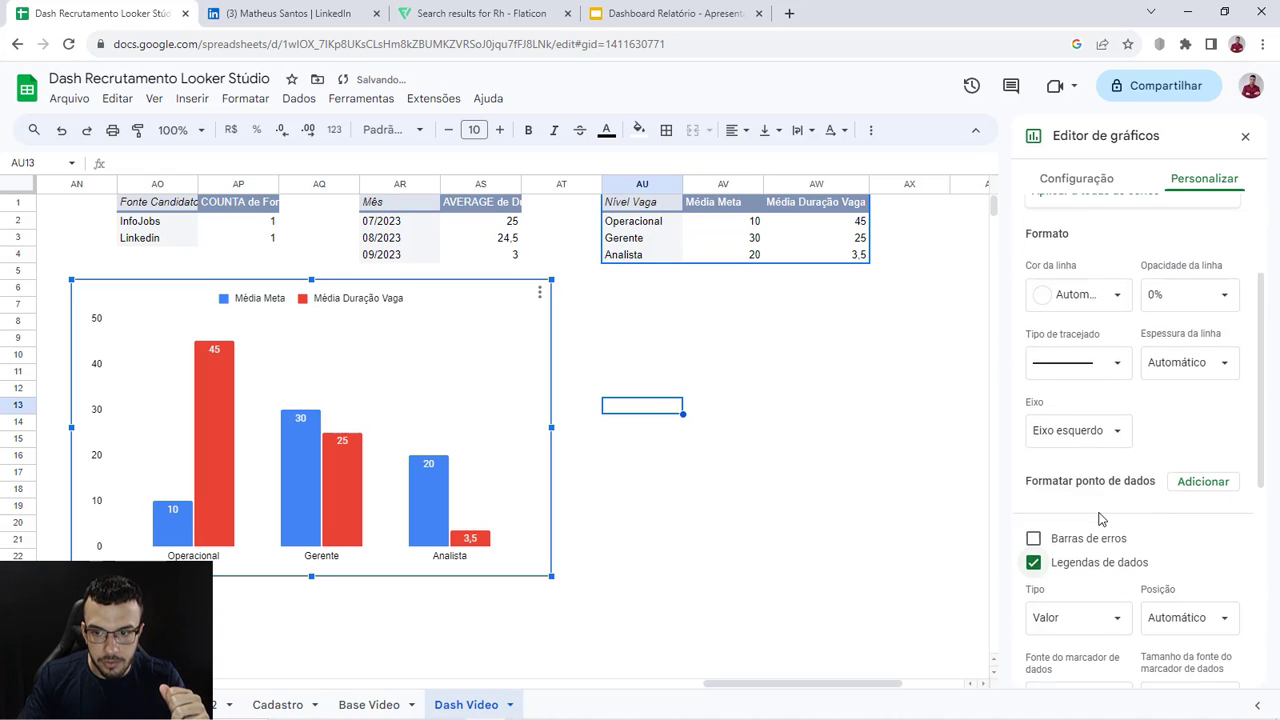
Step: Place the column chart's data labels outside the bar ends and set their text colour to dark grey
{"action": "scroll", "coordinate": [1120, 540], "scroll_direction": "down", "scroll_amount": 2}
{"action": "left_click", "coordinate": [1218, 548]}
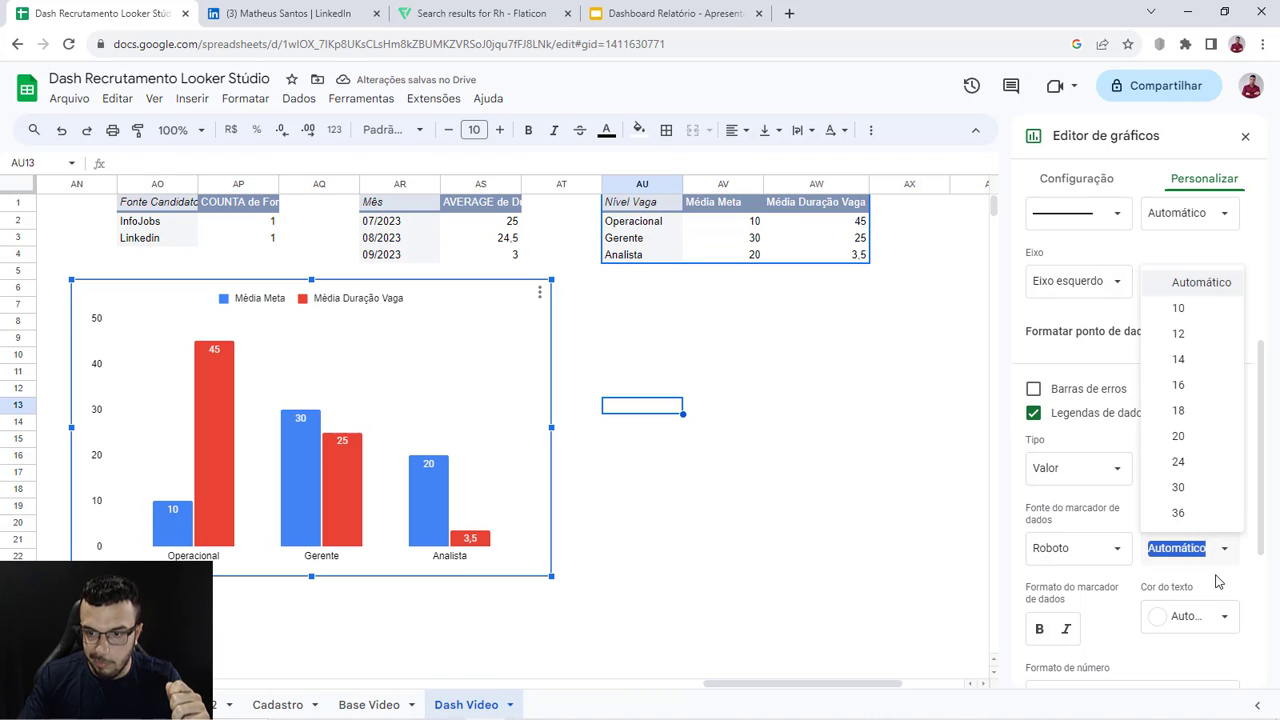
{"action": "left_click", "coordinate": [1220, 583]}
{"action": "left_click", "coordinate": [1211, 482]}
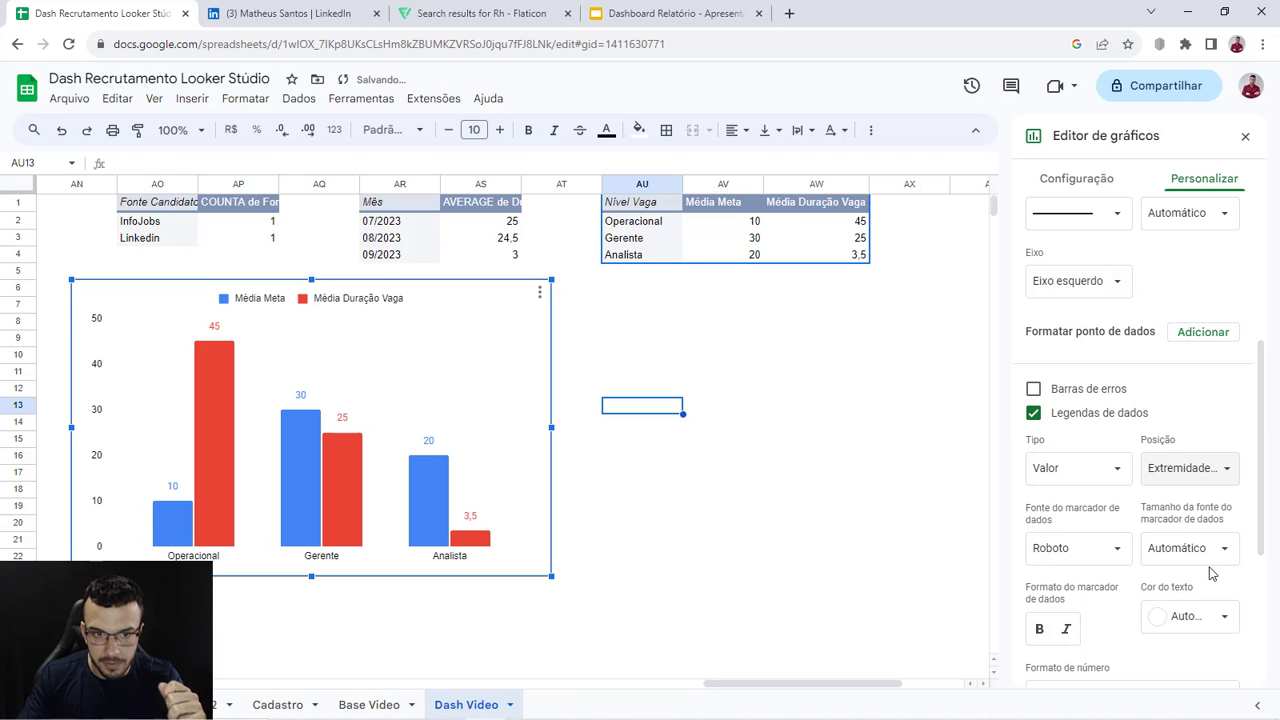
{"action": "left_click", "coordinate": [1210, 567]}
{"action": "left_click", "coordinate": [1213, 627]}
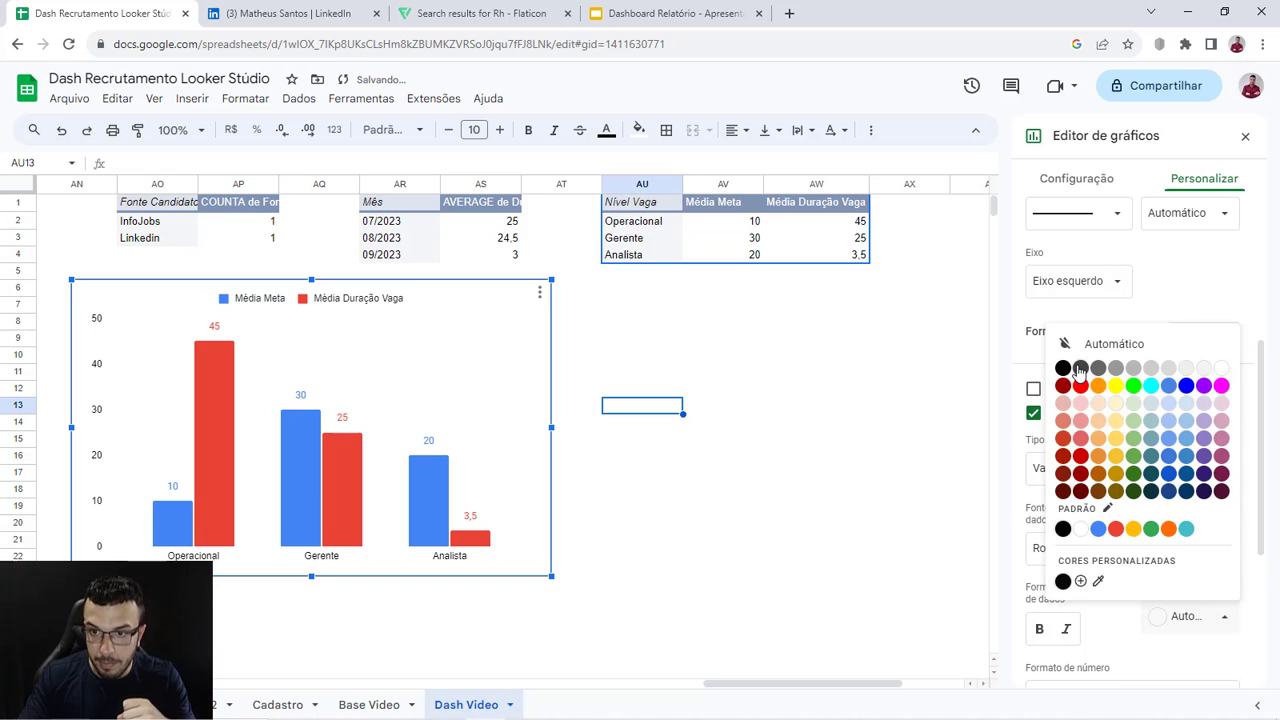
{"action": "left_click", "coordinate": [1075, 372]}
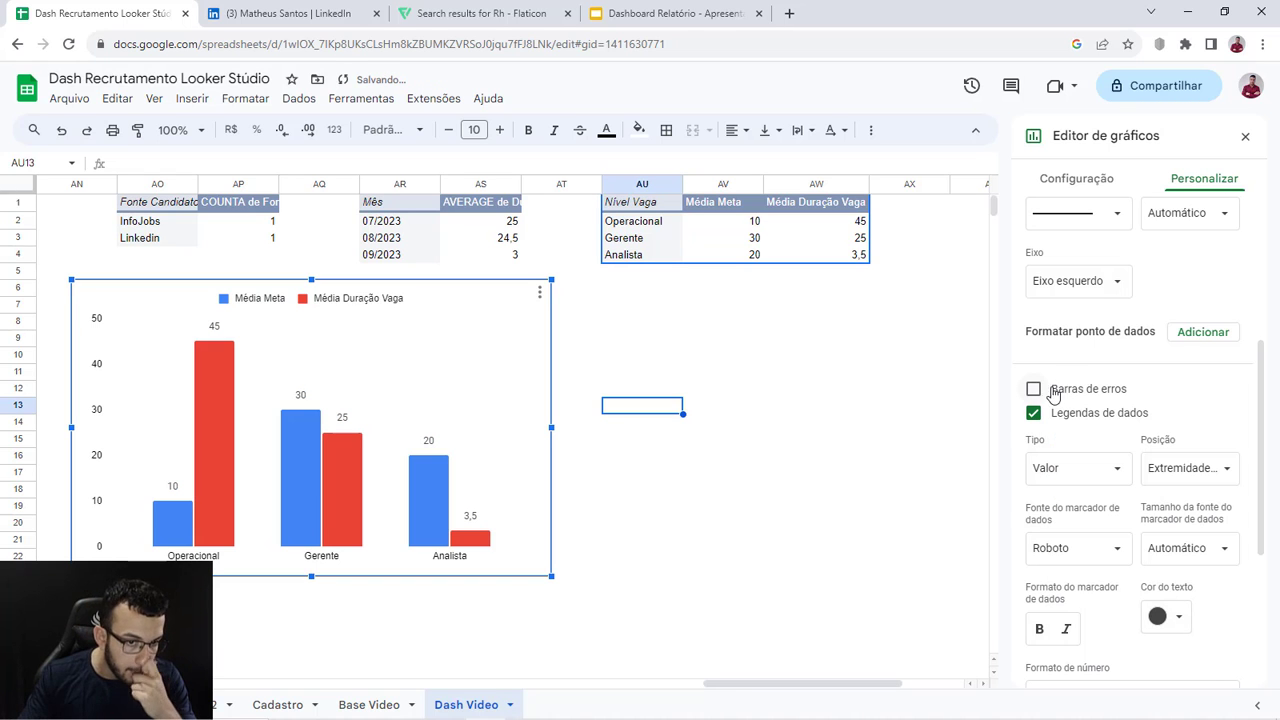
Step: Set the column chart's background colour and border colour to none
{"action": "scroll", "coordinate": [1140, 290], "scroll_direction": "up", "scroll_amount": 3}
{"action": "left_click", "coordinate": [1096, 217]}
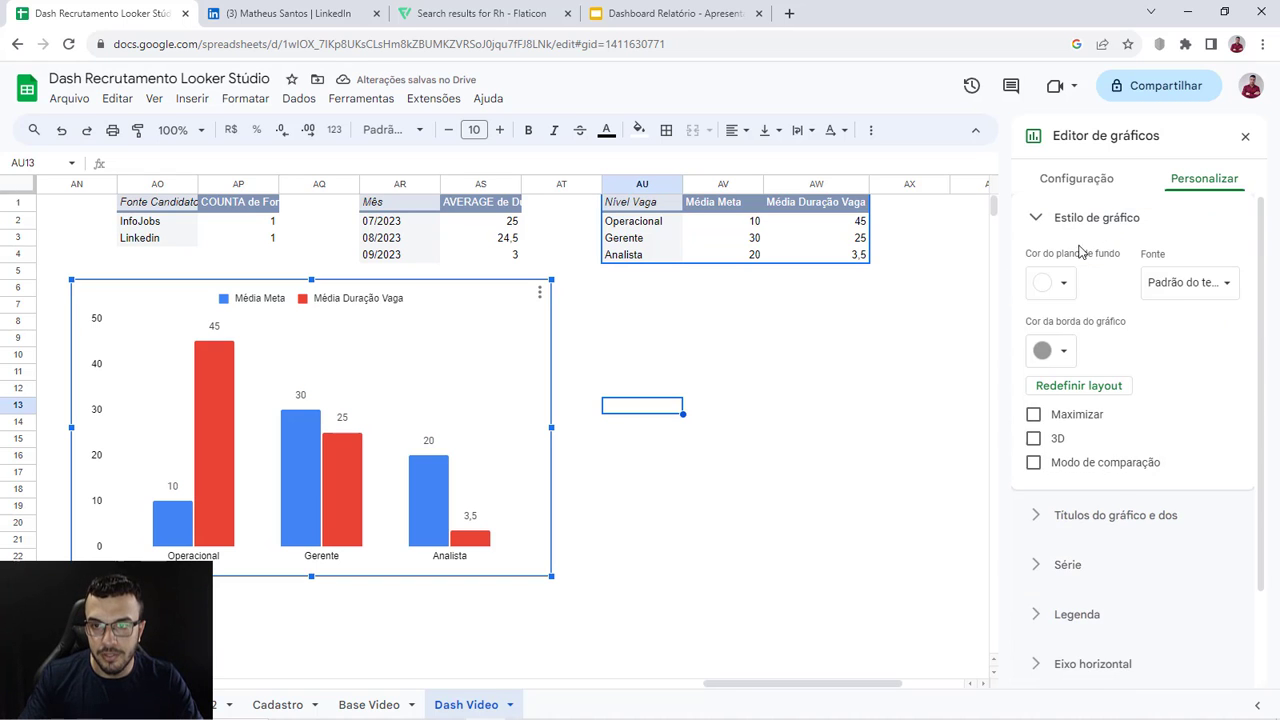
{"action": "left_click", "coordinate": [1063, 284]}
{"action": "left_click", "coordinate": [1065, 322]}
{"action": "left_click", "coordinate": [1066, 352]}
{"action": "left_click", "coordinate": [1077, 389]}
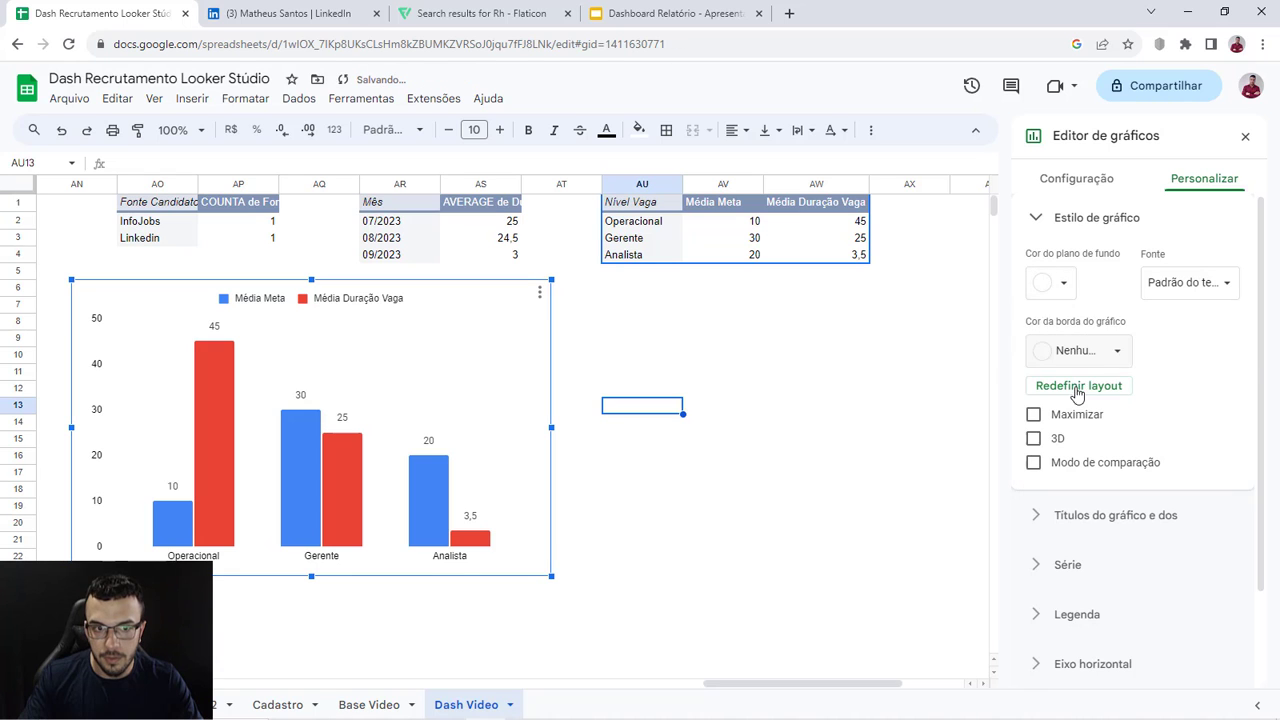
Step: Move the column chart from beside the pivot tables into the SLA POR NÍVEL frame of the dashboard
{"action": "left_click_drag", "start_coordinate": [445, 325], "coordinate": [303, 354]}
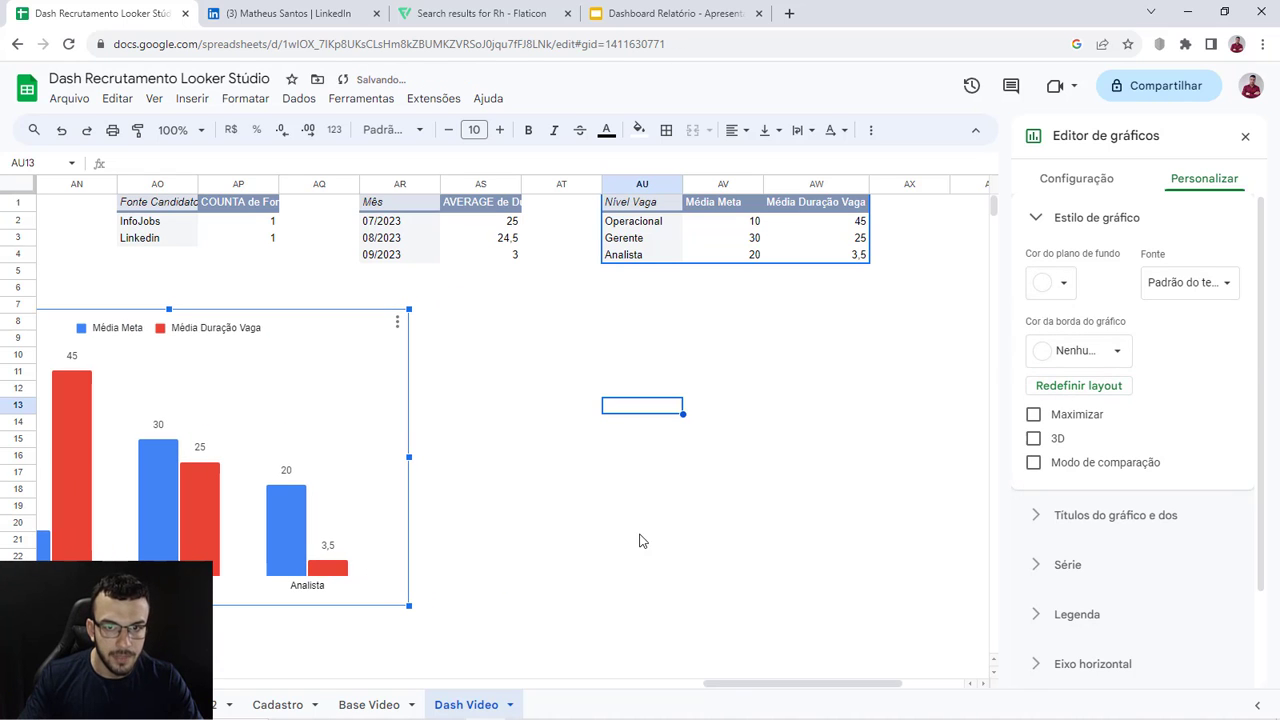
{"action": "left_click_drag", "start_coordinate": [733, 692], "coordinate": [448, 634]}
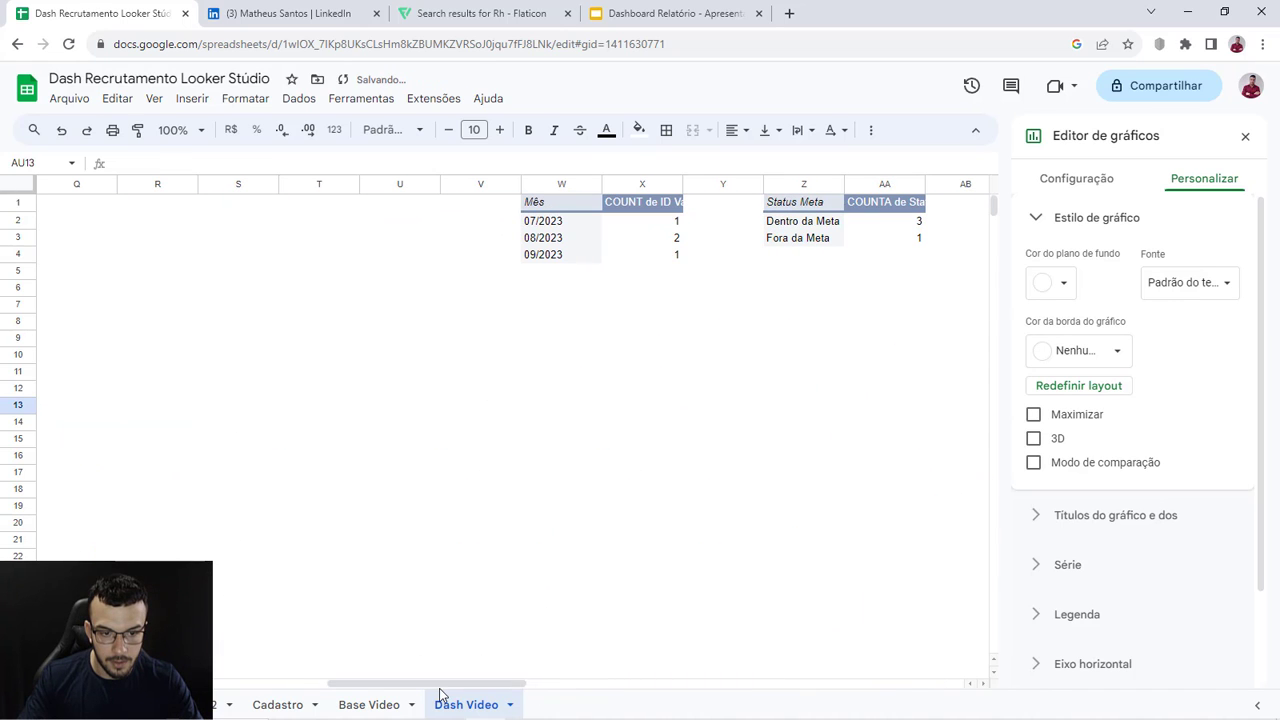
{"action": "left_click_drag", "start_coordinate": [440, 693], "coordinate": [282, 680]}
{"action": "scroll", "coordinate": [368, 578], "scroll_direction": "down", "scroll_amount": 2}
{"action": "left_click_drag", "start_coordinate": [523, 418], "coordinate": [432, 568]}
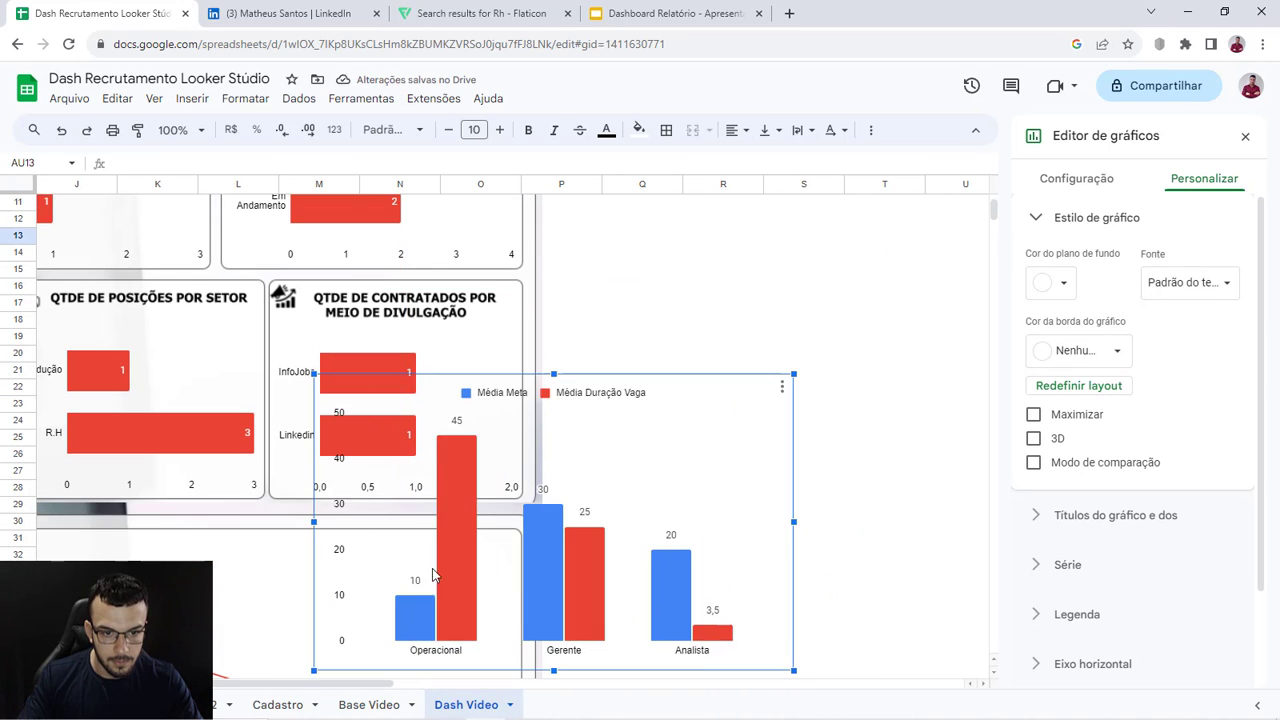
{"action": "scroll", "coordinate": [432, 568], "scroll_direction": "down", "scroll_amount": 5}
{"action": "left_click_drag", "start_coordinate": [385, 684], "coordinate": [313, 687]}
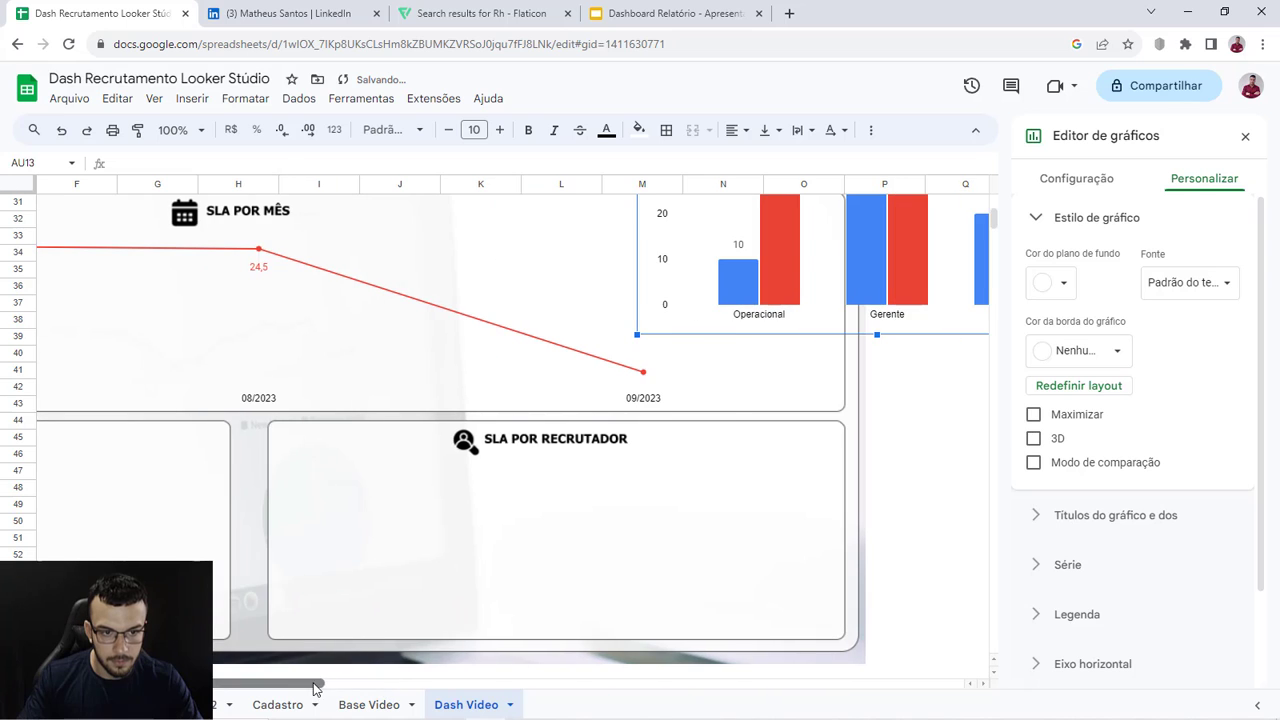
{"action": "left_click_drag", "start_coordinate": [760, 329], "coordinate": [176, 672]}
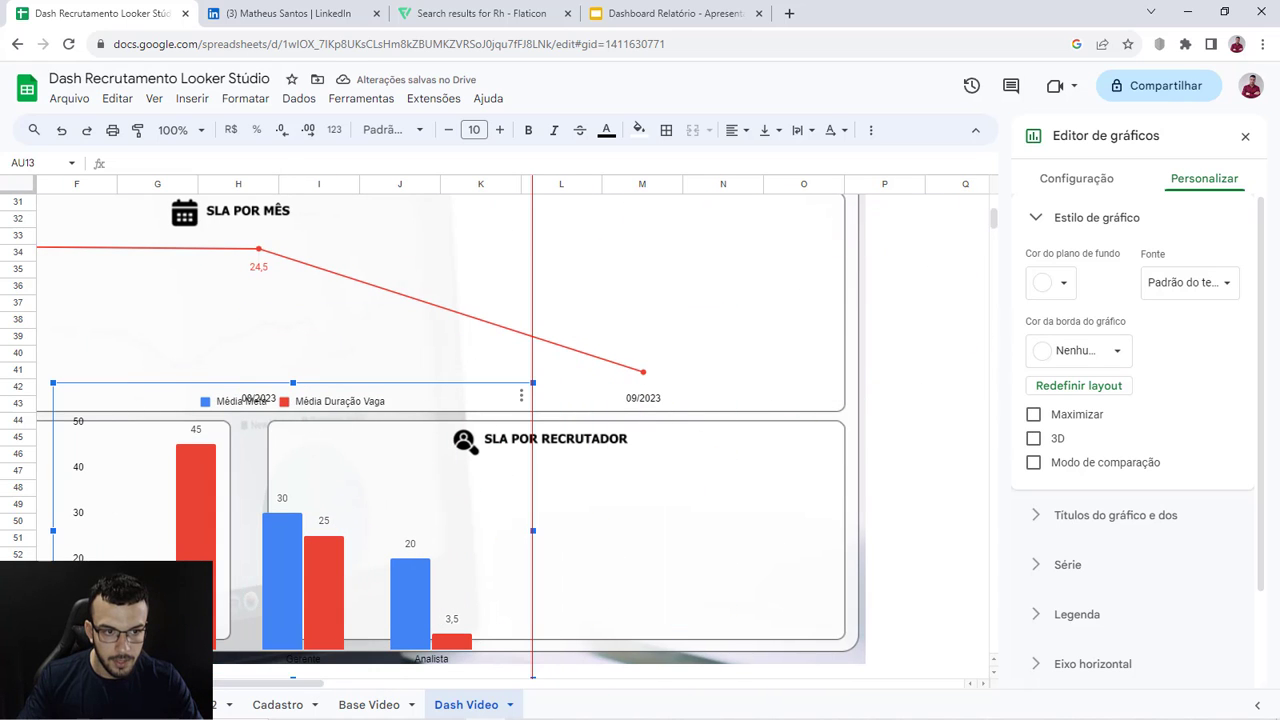
{"action": "left_click_drag", "start_coordinate": [255, 684], "coordinate": [165, 684]}
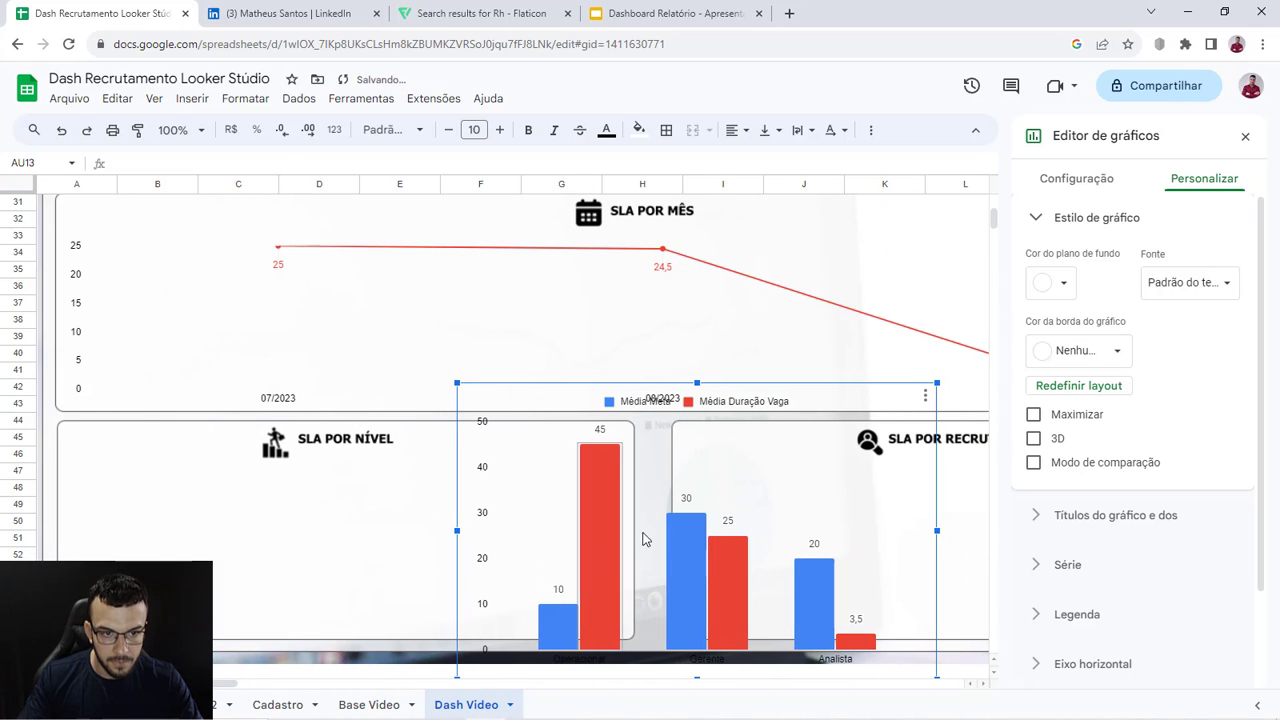
{"action": "left_click_drag", "start_coordinate": [643, 540], "coordinate": [297, 466]}
Step: Resize the column chart's height and width to fill the SLA POR NÍVEL frame
{"action": "scroll", "coordinate": [336, 574], "scroll_direction": "down", "scroll_amount": 1}
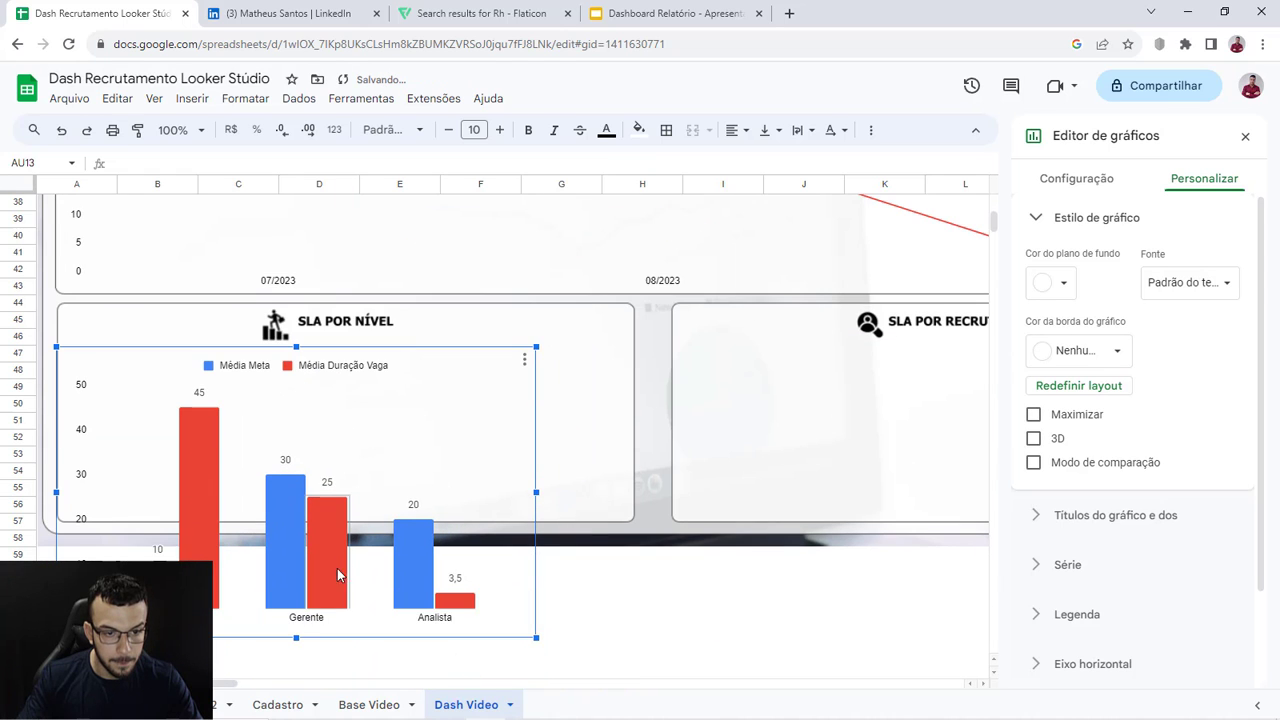
{"action": "left_click_drag", "start_coordinate": [296, 637], "coordinate": [297, 522]}
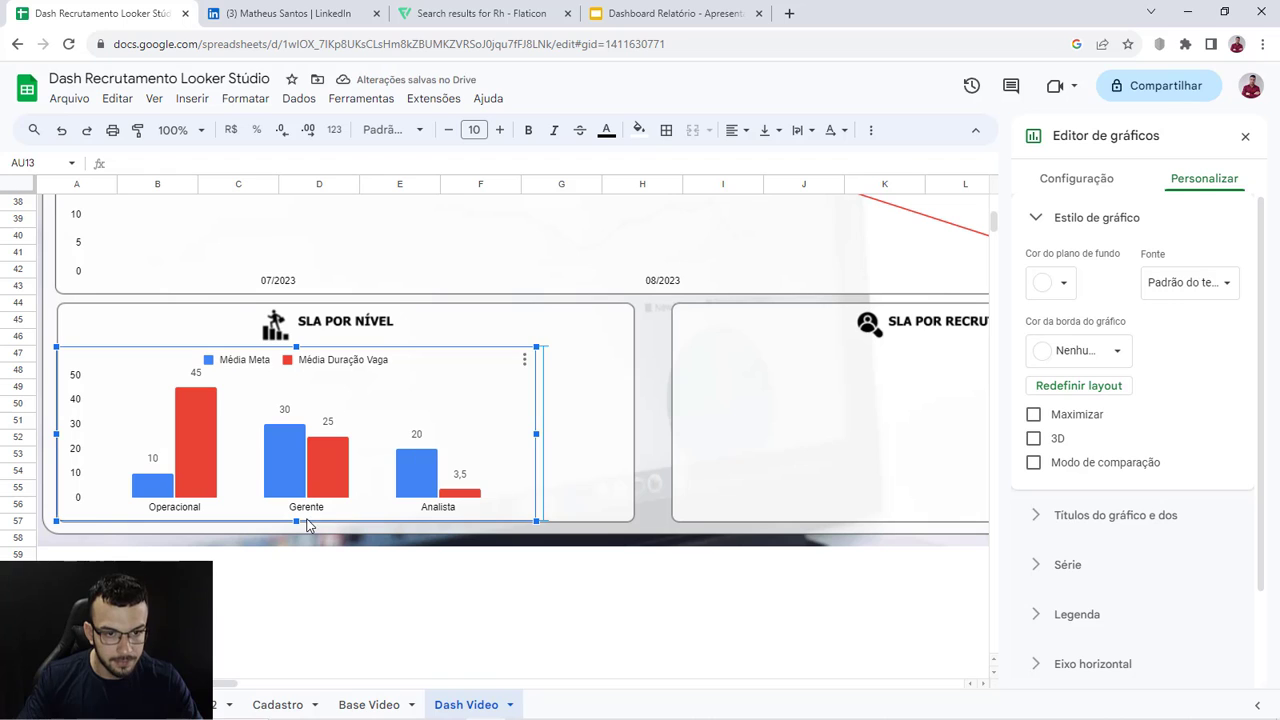
{"action": "left_click_drag", "start_coordinate": [537, 435], "coordinate": [636, 450]}
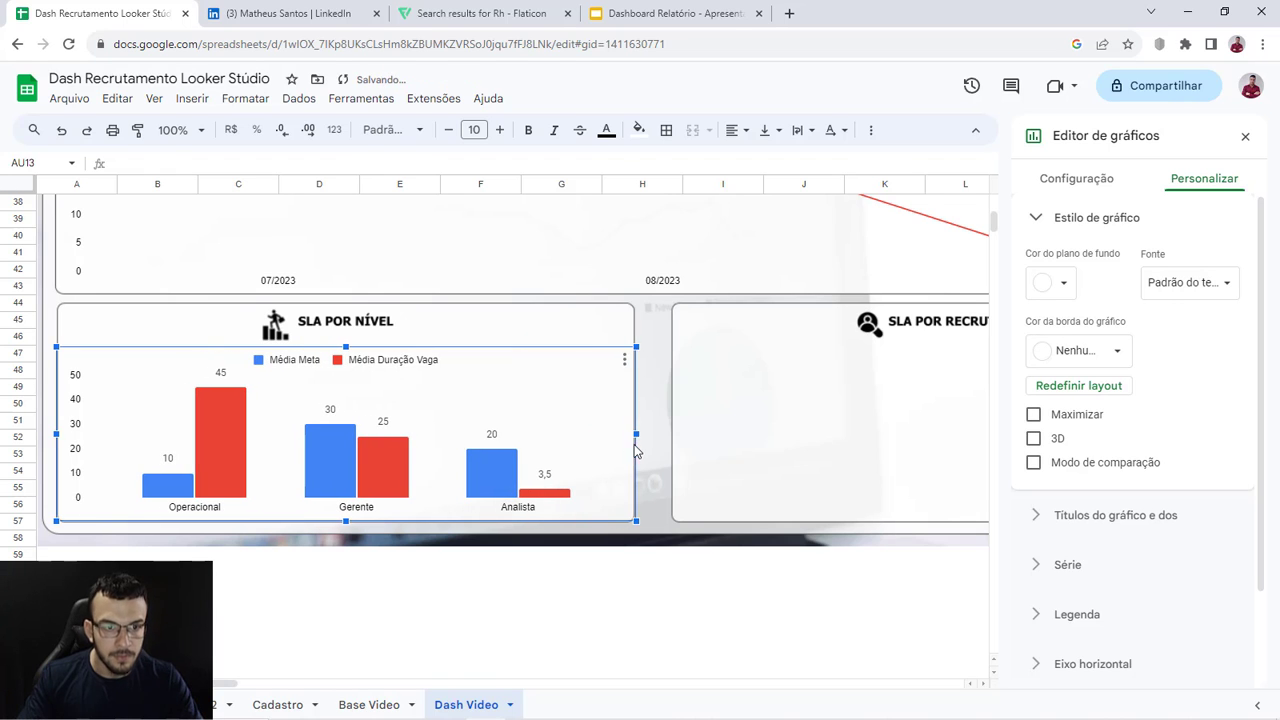
Step: Duplicate the SLA POR NÍVEL chart and position the copy inside the SLA POR RECRUTADOR frame
{"action": "left_click", "coordinate": [540, 606]}
{"action": "left_click", "coordinate": [517, 596]}
{"action": "key", "text": "ctrl+v"}
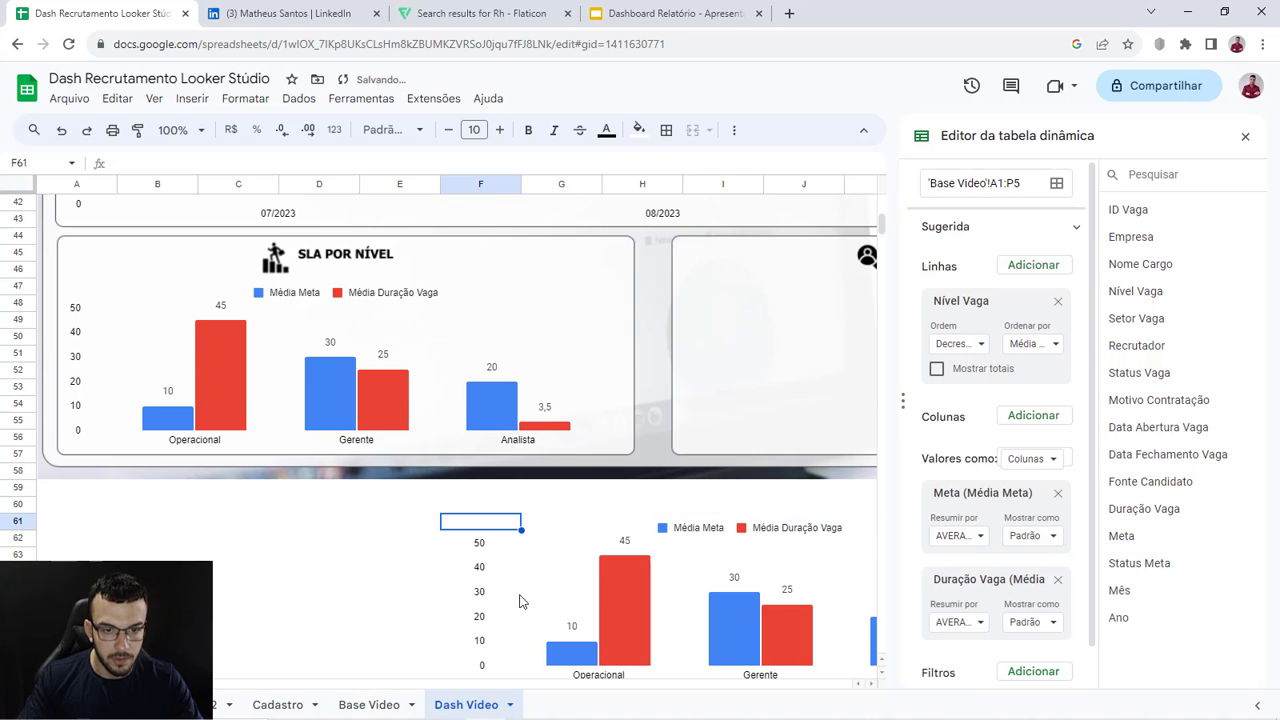
{"action": "left_click_drag", "start_coordinate": [665, 576], "coordinate": [805, 365]}
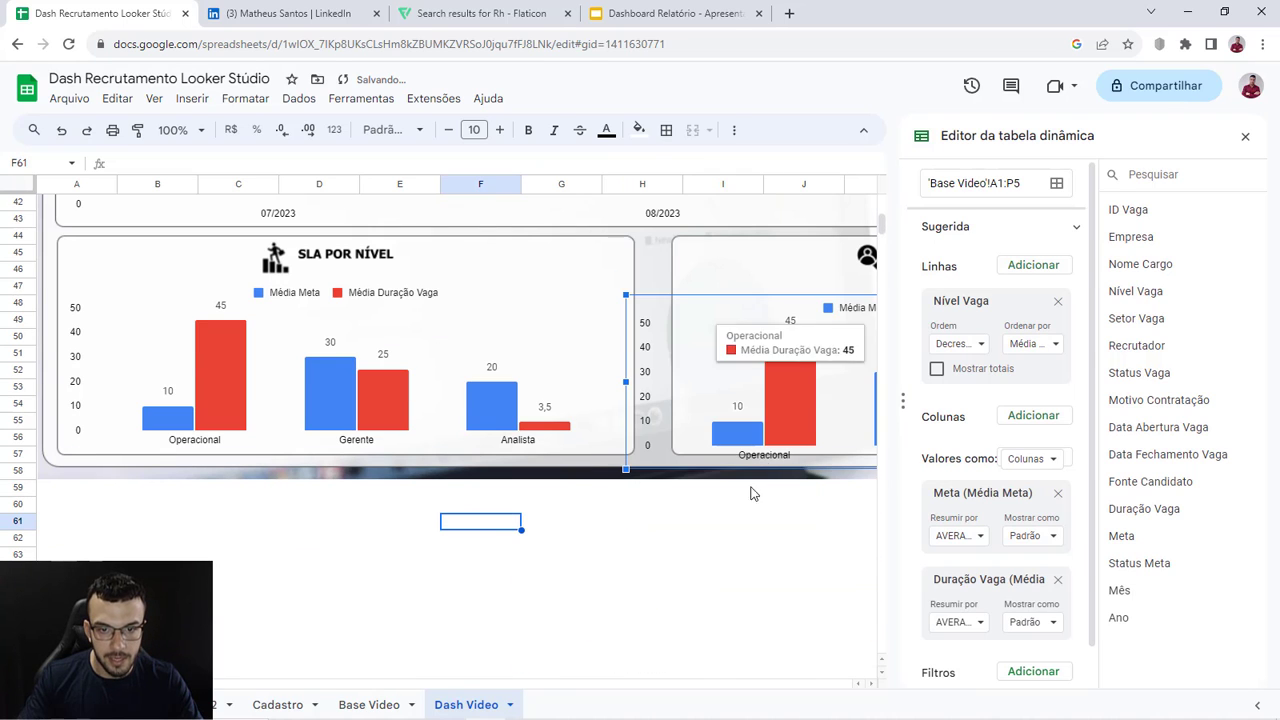
{"action": "left_click_drag", "start_coordinate": [199, 685], "coordinate": [289, 683]}
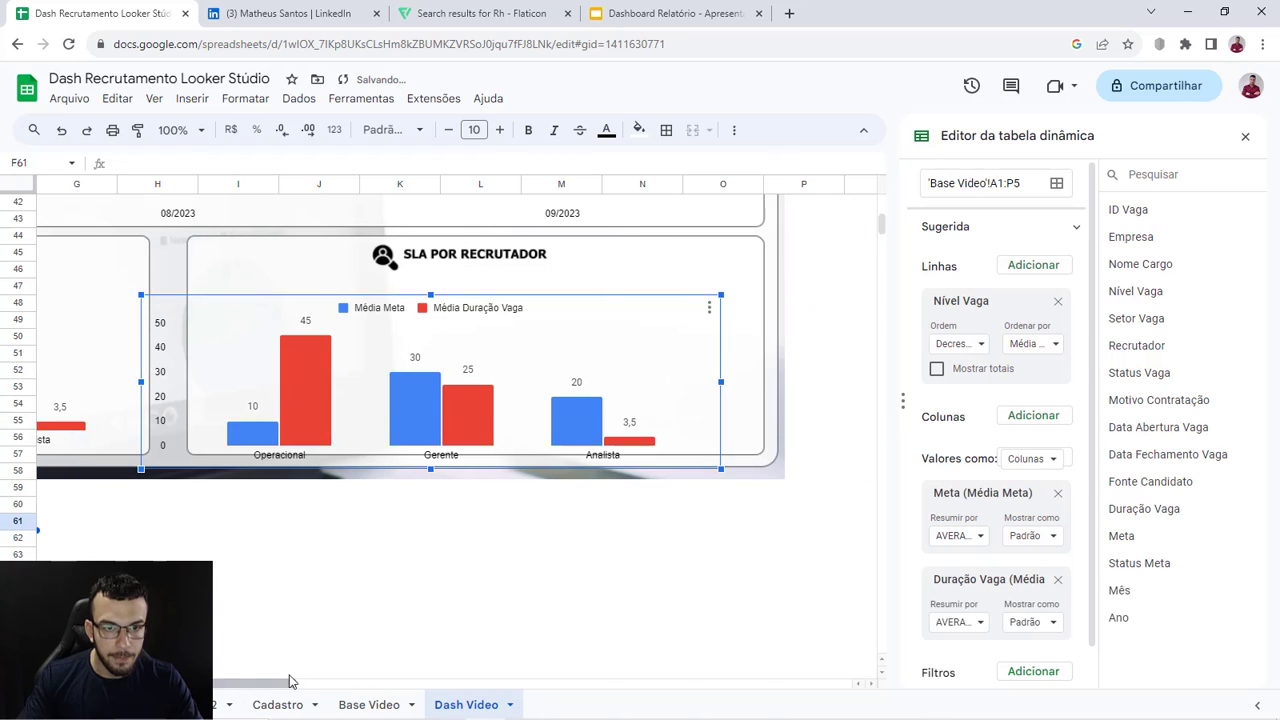
{"action": "left_click_drag", "start_coordinate": [476, 387], "coordinate": [523, 370]}
{"action": "left_click", "coordinate": [505, 560]}
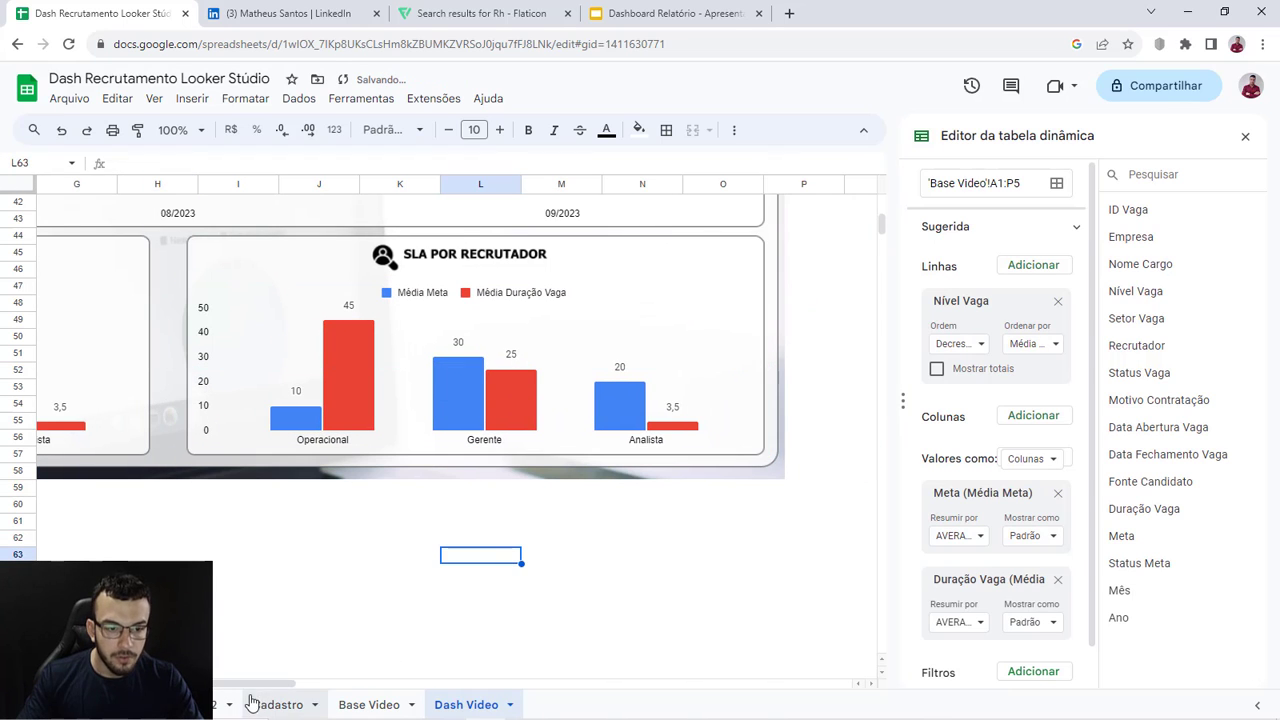
Step: Copy the Nível Vaga pivot table and paste the duplicate at cell AY1
{"action": "left_click_drag", "start_coordinate": [228, 684], "coordinate": [570, 639]}
{"action": "scroll", "coordinate": [708, 528], "scroll_direction": "up", "scroll_amount": 6}
{"action": "scroll", "coordinate": [700, 540], "scroll_direction": "up", "scroll_amount": 2}
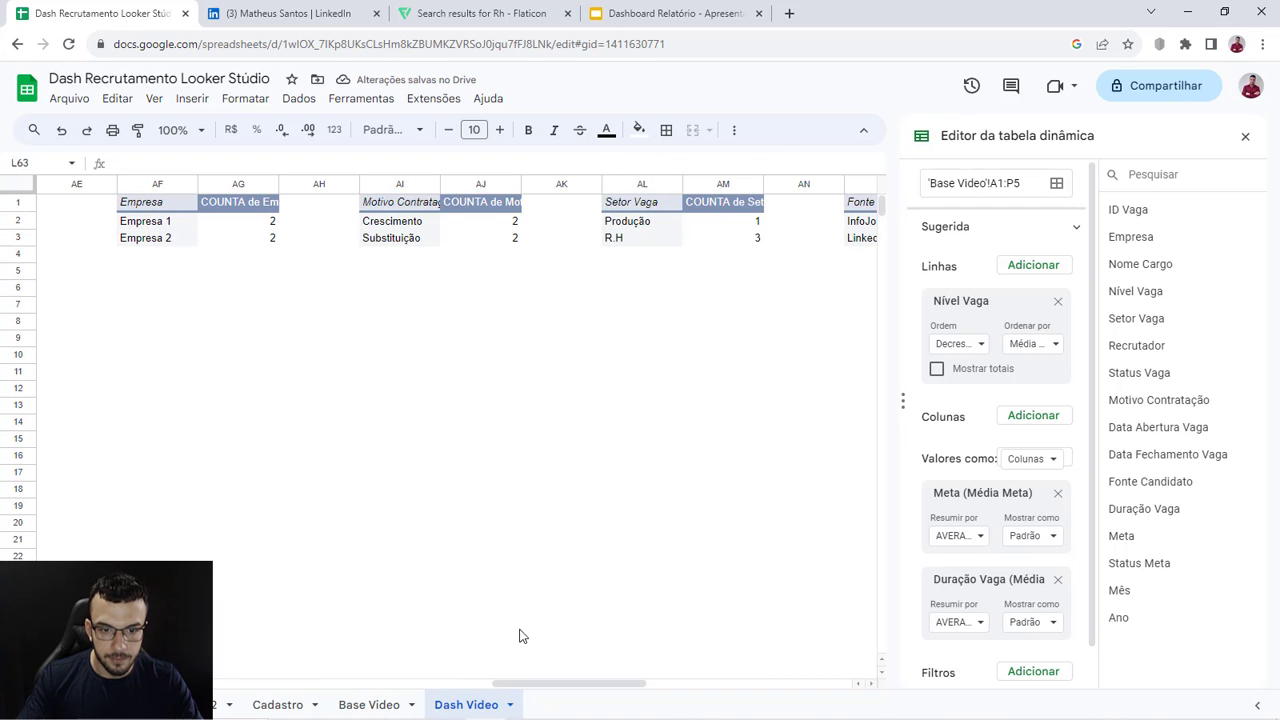
{"action": "left_click_drag", "start_coordinate": [606, 684], "coordinate": [806, 688]}
{"action": "left_click", "coordinate": [586, 456]}
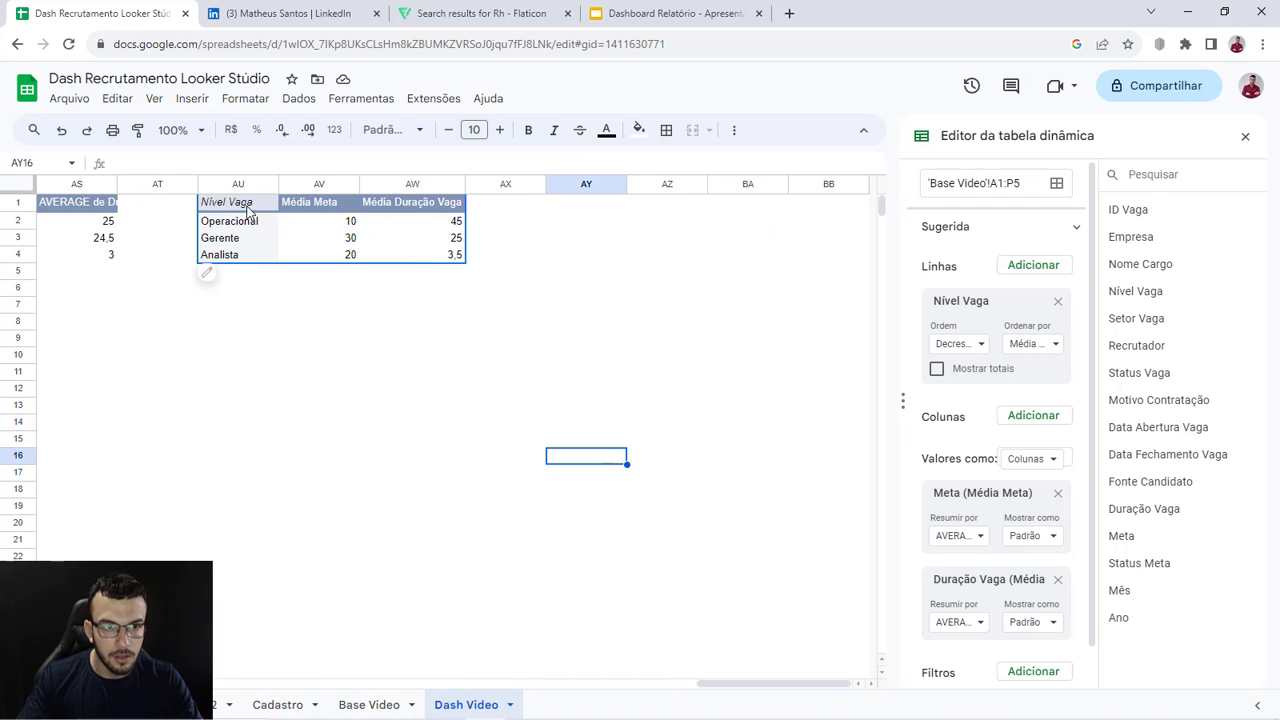
{"action": "left_click_drag", "start_coordinate": [250, 210], "coordinate": [430, 260]}
{"action": "key", "text": "ctrl+c"}
{"action": "left_click", "coordinate": [577, 210]}
{"action": "key", "text": "ctrl+v"}
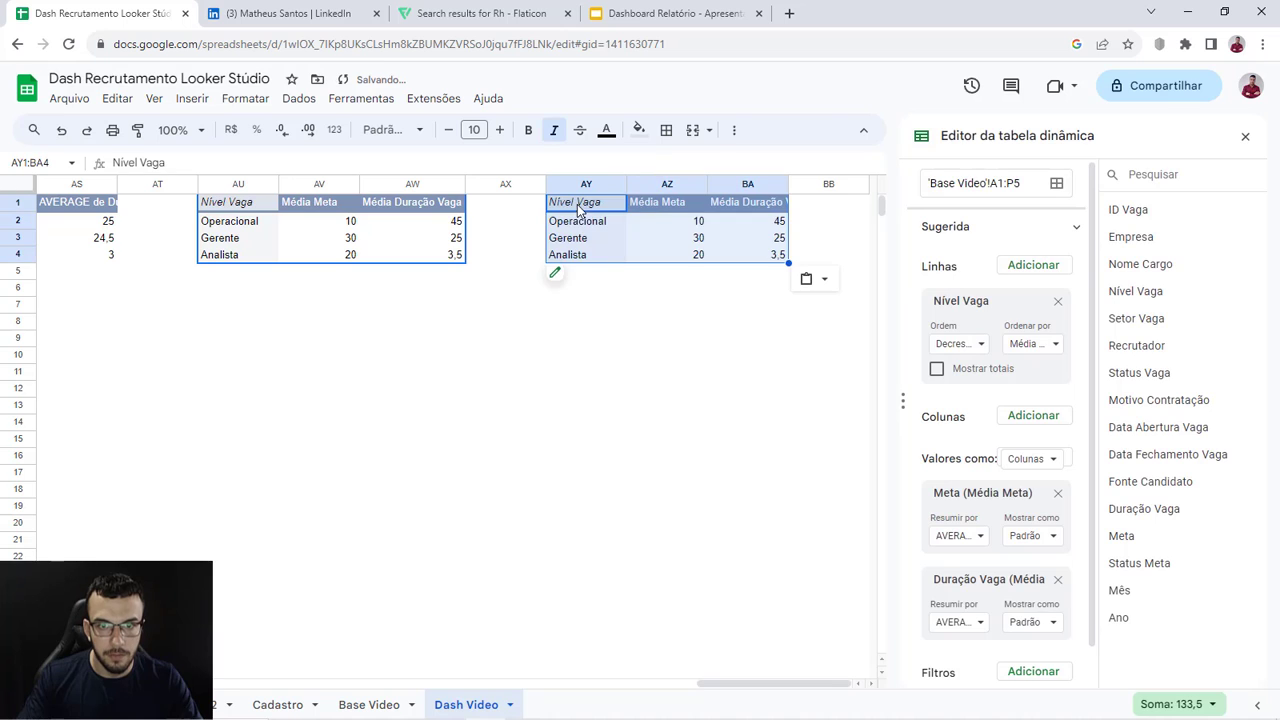
Step: Replace Nível Vaga with Recrutador as the row field of the copied pivot table and hide the row totals
{"action": "left_click", "coordinate": [983, 243]}
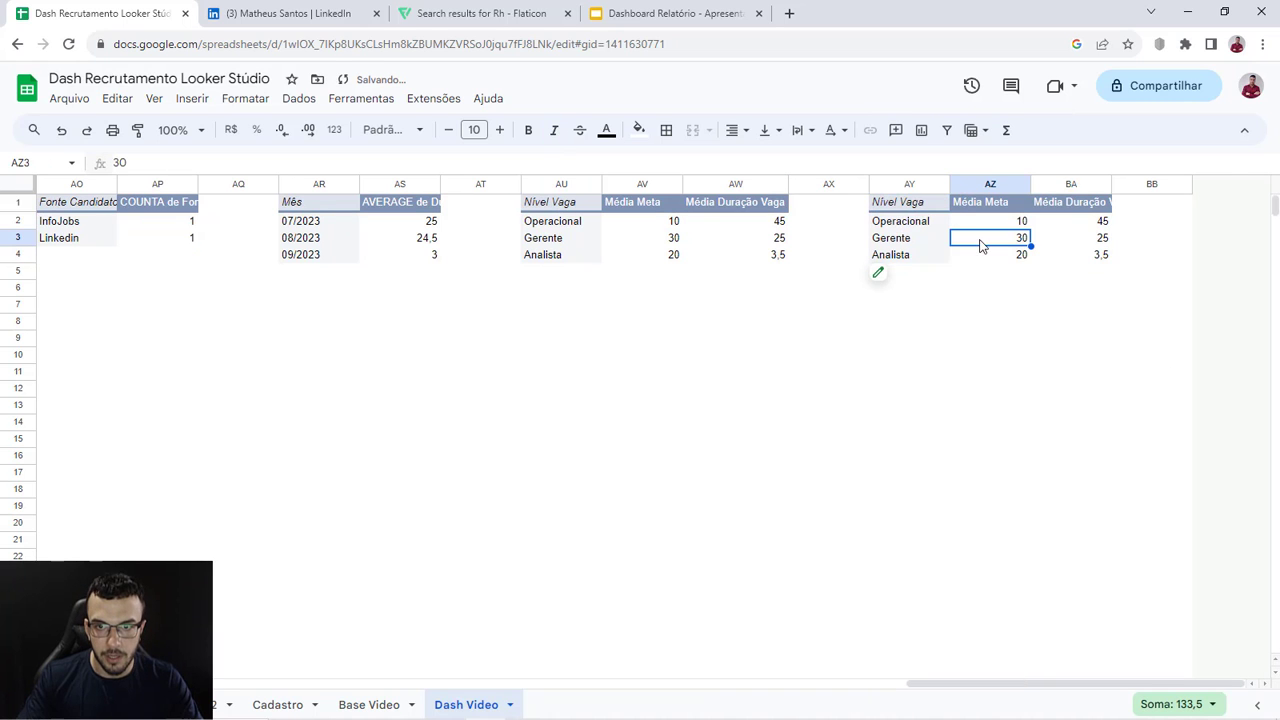
{"action": "left_click", "coordinate": [878, 275]}
{"action": "left_click_drag", "start_coordinate": [666, 684], "coordinate": [726, 684]}
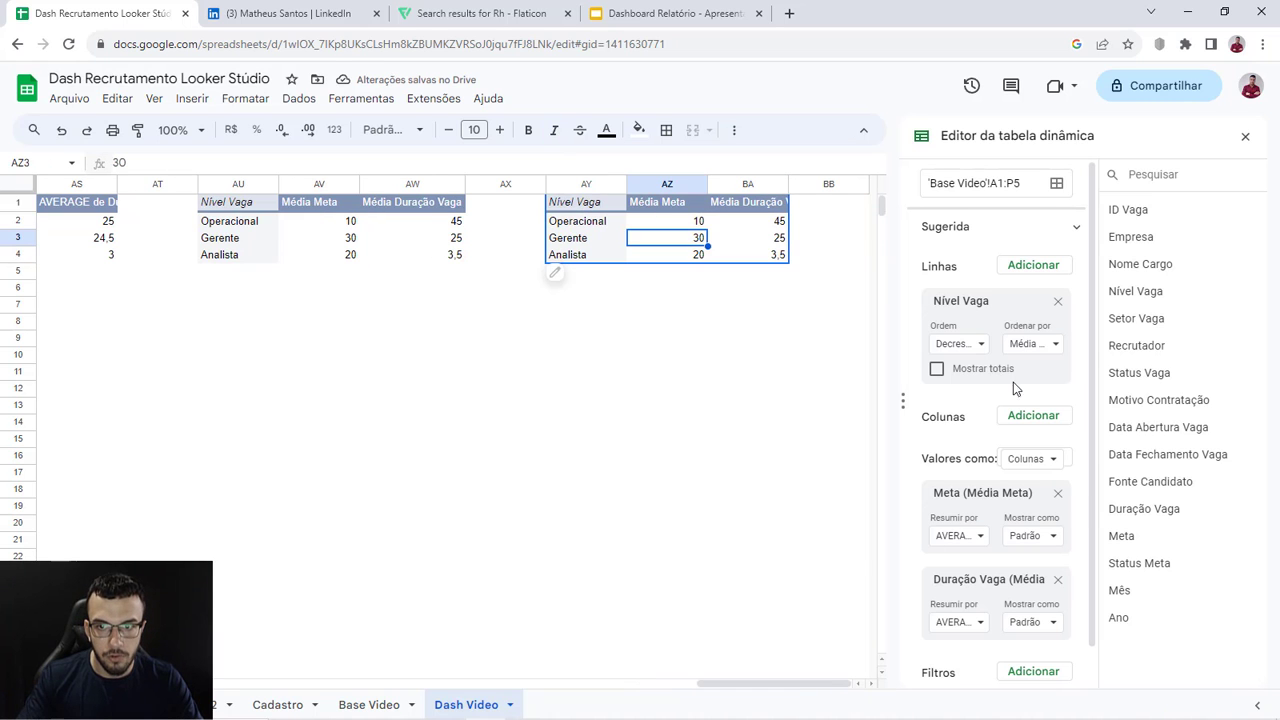
{"action": "left_click", "coordinate": [1057, 302]}
{"action": "left_click_drag", "start_coordinate": [1137, 345], "coordinate": [966, 275]}
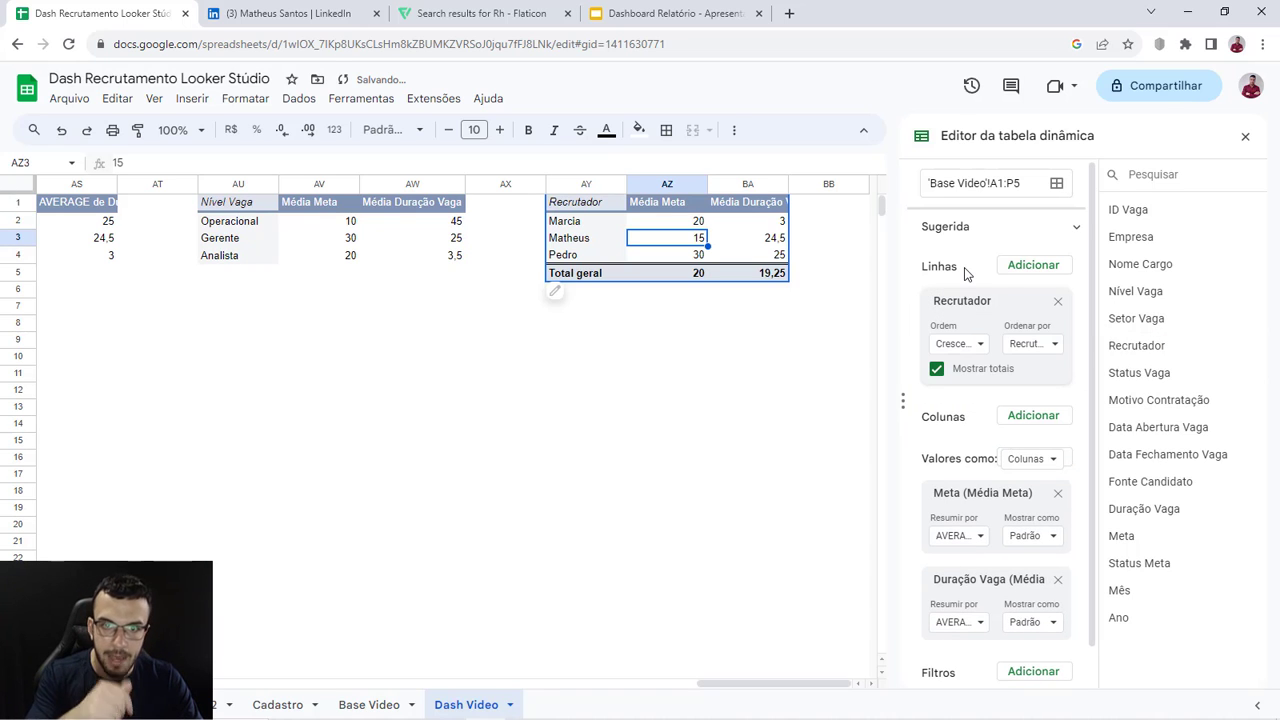
{"action": "left_click", "coordinate": [936, 370]}
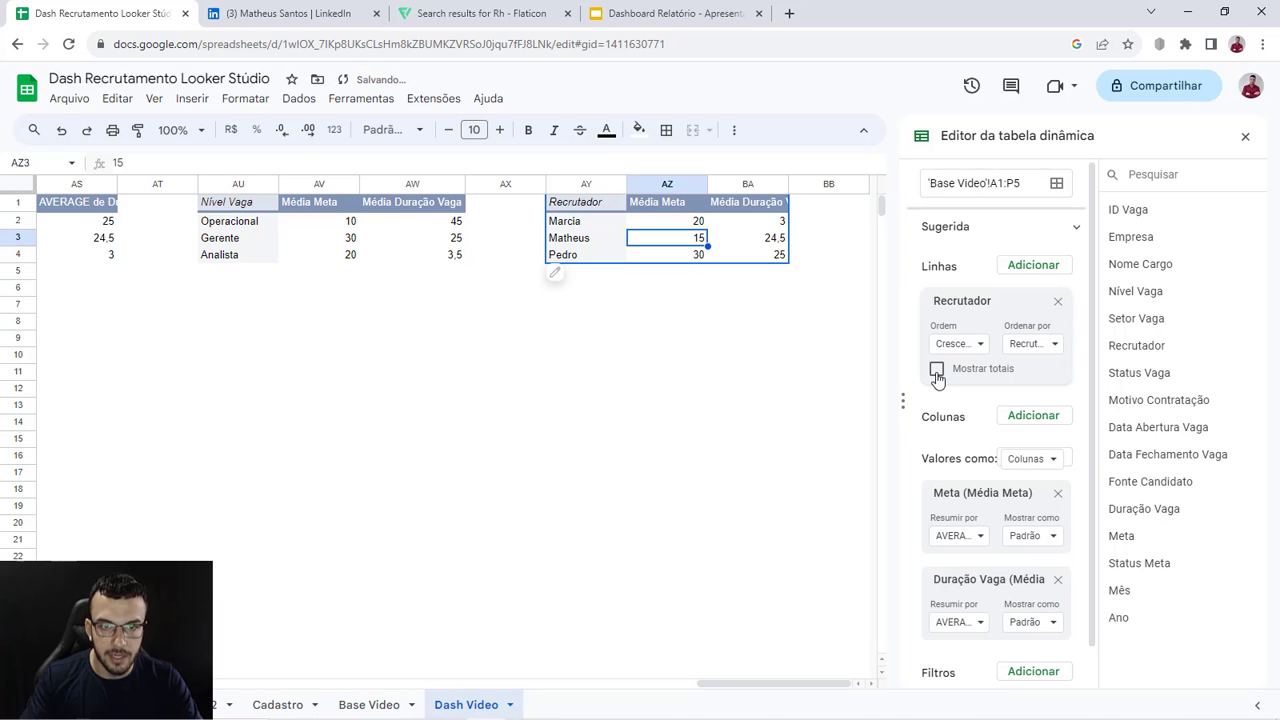
Step: Open the column chart in the SLA POR RECRUTADOR frame for editing
{"action": "left_click_drag", "start_coordinate": [723, 686], "coordinate": [146, 688]}
{"action": "scroll", "coordinate": [429, 554], "scroll_direction": "down", "scroll_amount": 4}
{"action": "scroll", "coordinate": [429, 553], "scroll_direction": "down", "scroll_amount": 3}
{"action": "left_click", "coordinate": [669, 472]}
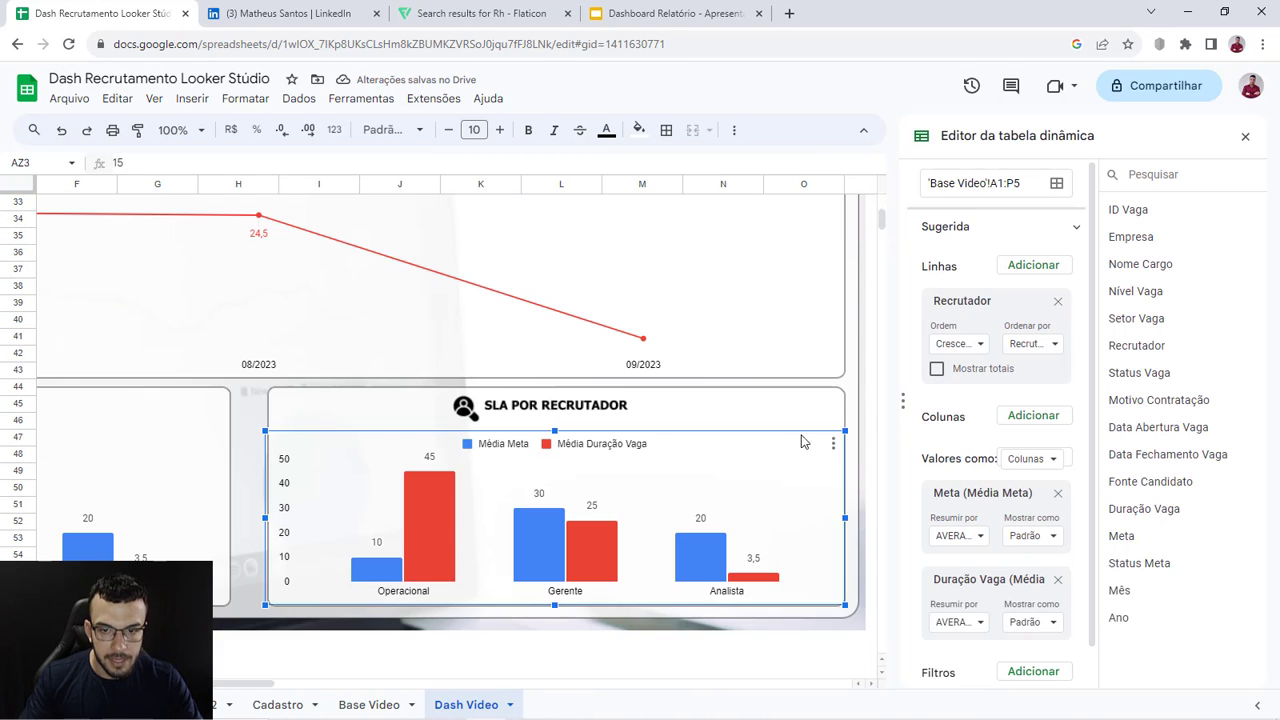
{"action": "left_click", "coordinate": [833, 443]}
{"action": "left_click", "coordinate": [870, 467]}
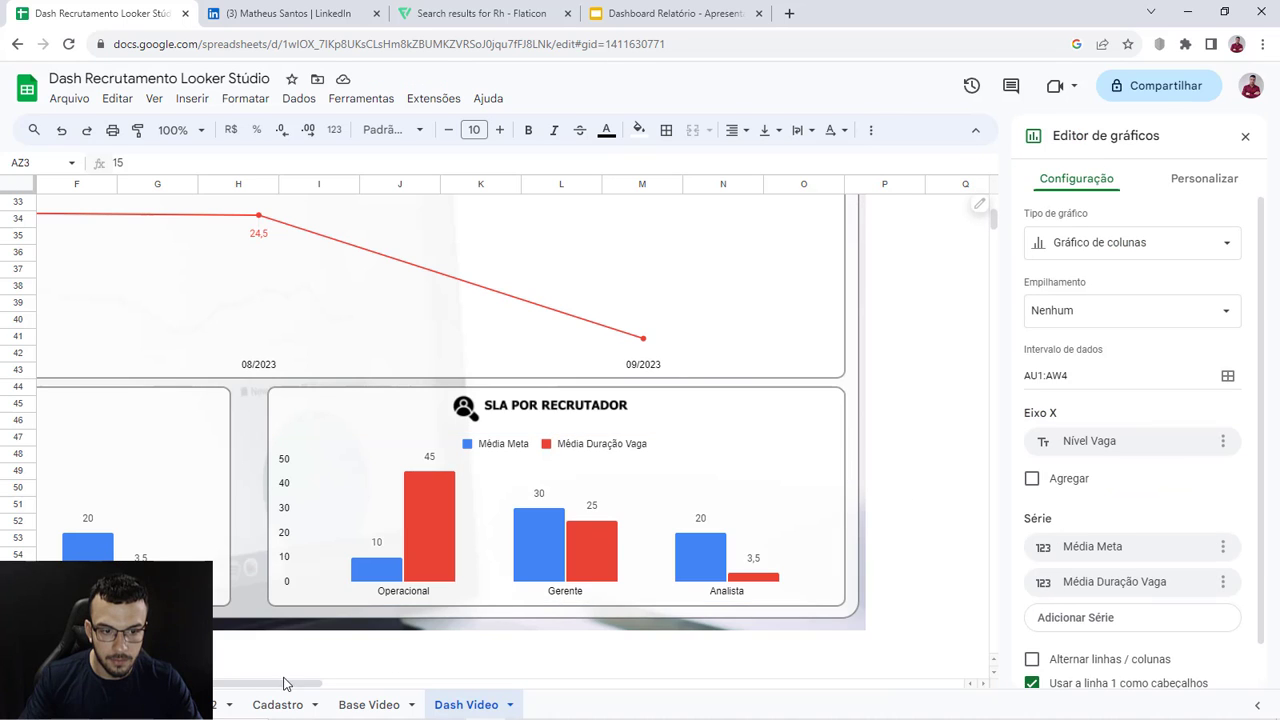
Step: Change the SLA POR RECRUTADOR chart's data range to the Recrutador pivot table columns AY:BA and check the chart
{"action": "left_click_drag", "start_coordinate": [283, 683], "coordinate": [817, 591]}
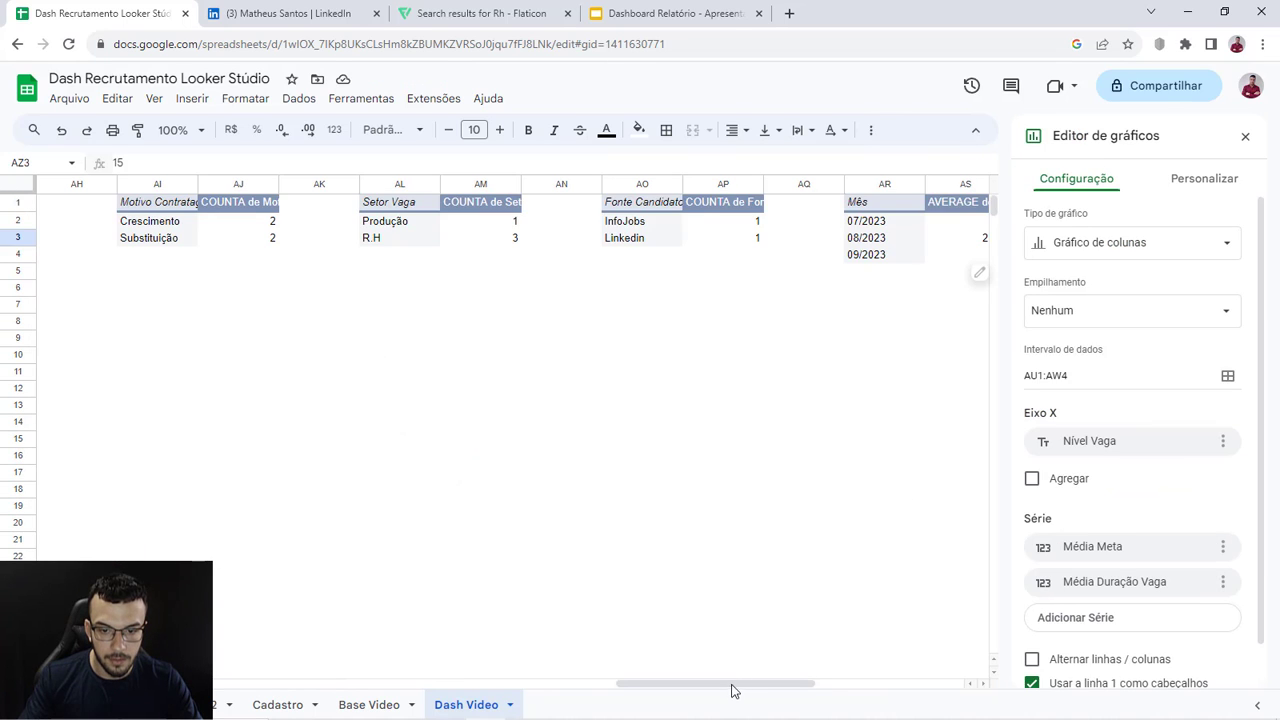
{"action": "left_click_drag", "start_coordinate": [731, 690], "coordinate": [877, 688]}
{"action": "left_click", "coordinate": [1115, 385]}
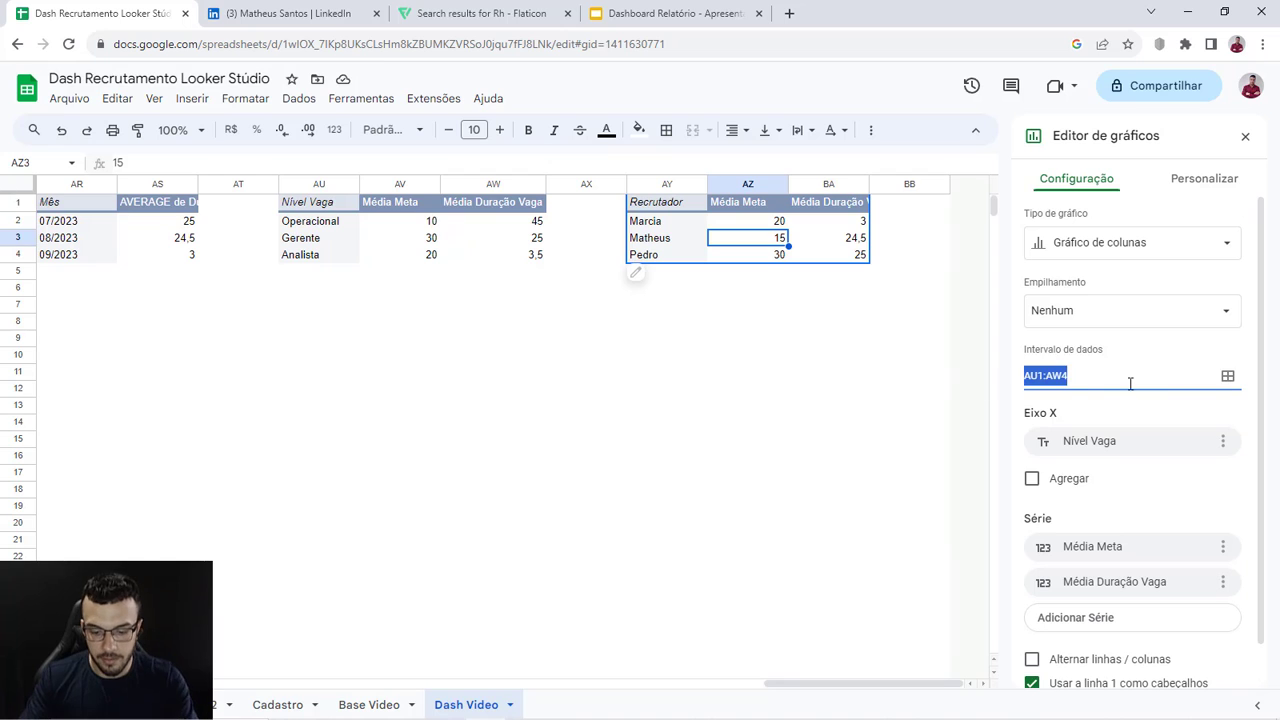
{"action": "key", "text": "BackSpace"}
{"action": "left_click", "coordinate": [1228, 376]}
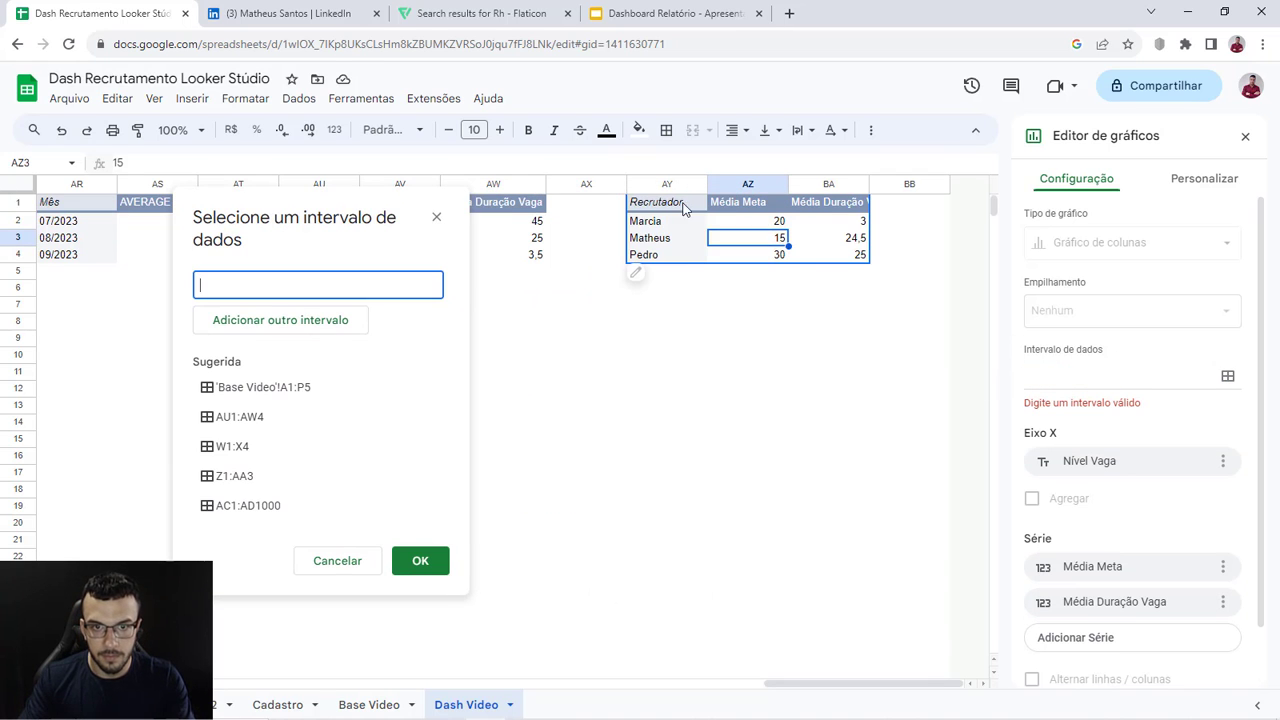
{"action": "left_click_drag", "start_coordinate": [660, 188], "coordinate": [828, 186]}
{"action": "left_click", "coordinate": [437, 563]}
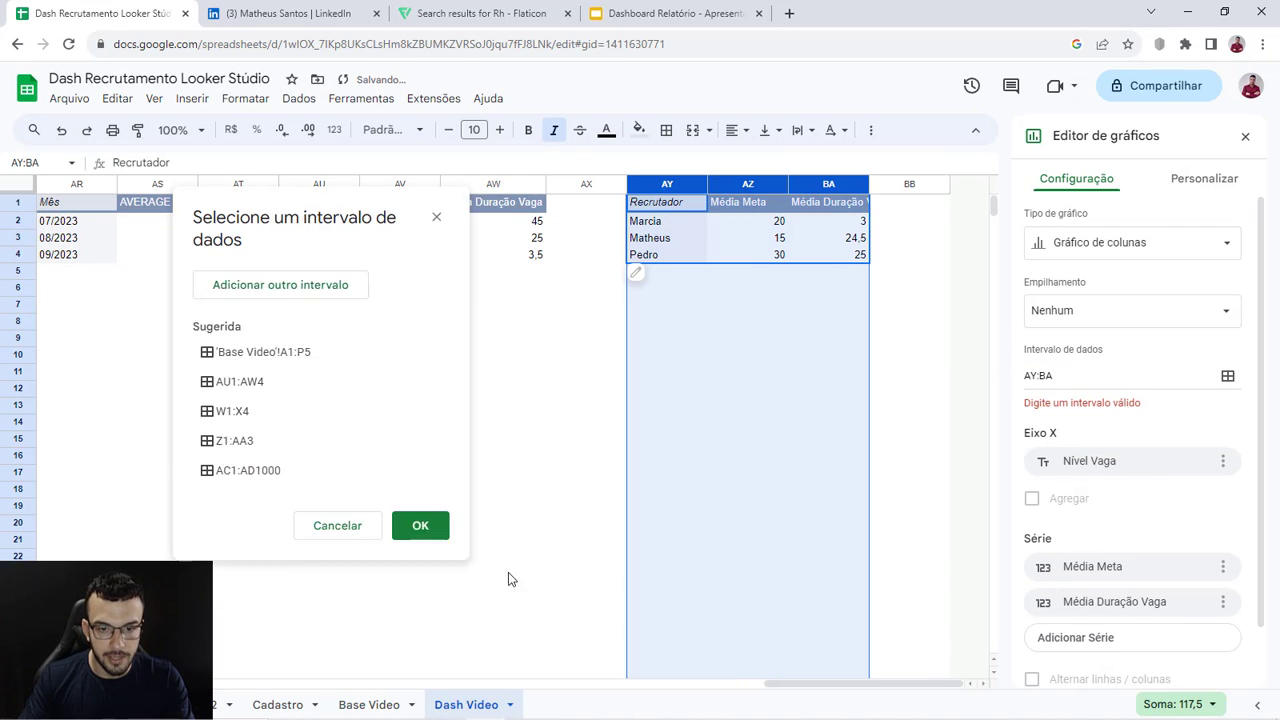
{"action": "left_click_drag", "start_coordinate": [833, 684], "coordinate": [213, 685]}
{"action": "scroll", "coordinate": [443, 600], "scroll_direction": "down", "scroll_amount": 10}
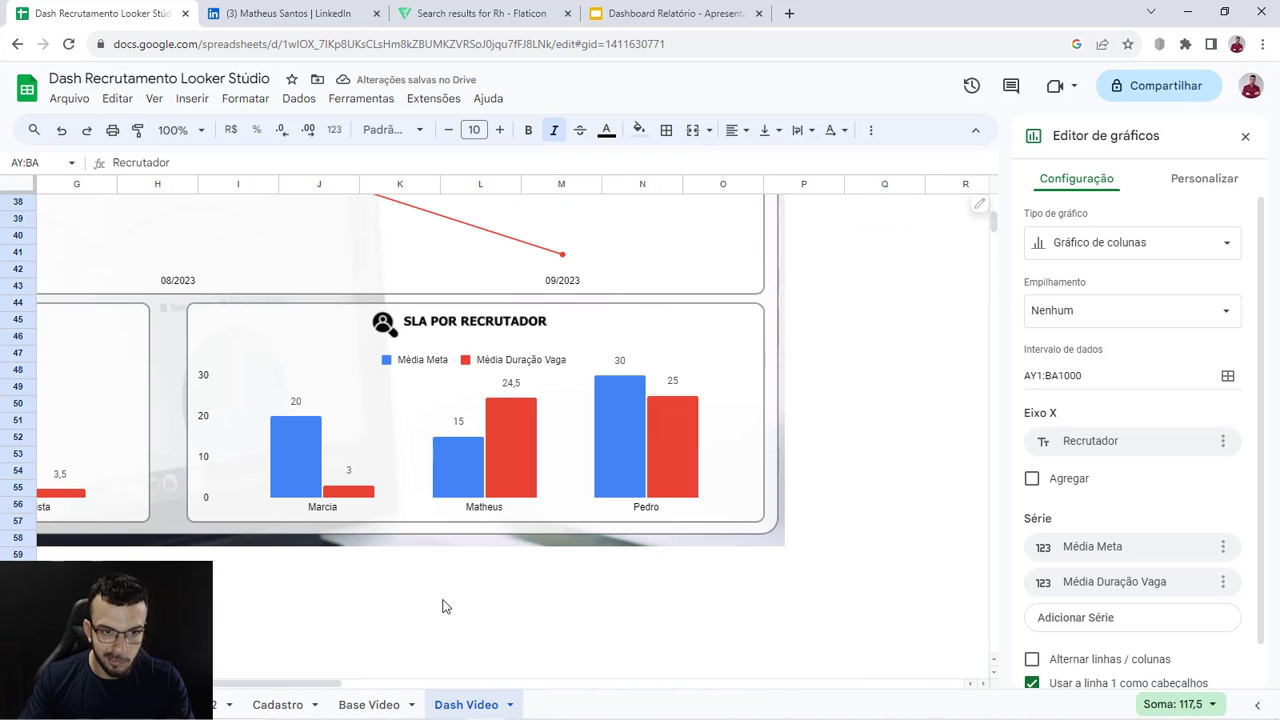
Step: Add a filter control to the Dash Video sheet from the empty cell Q7 beside the dashboard
{"action": "left_click_drag", "start_coordinate": [325, 685], "coordinate": [216, 686]}
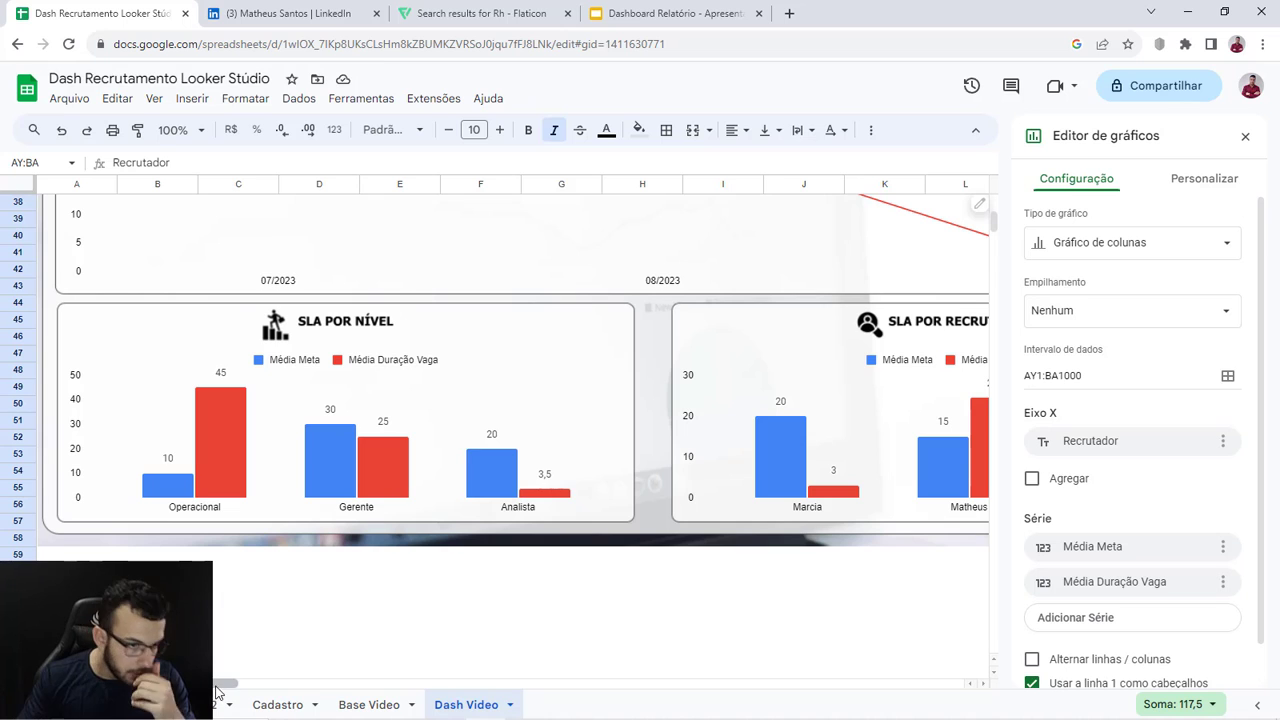
{"action": "scroll", "coordinate": [494, 546], "scroll_direction": "right", "scroll_amount": 3}
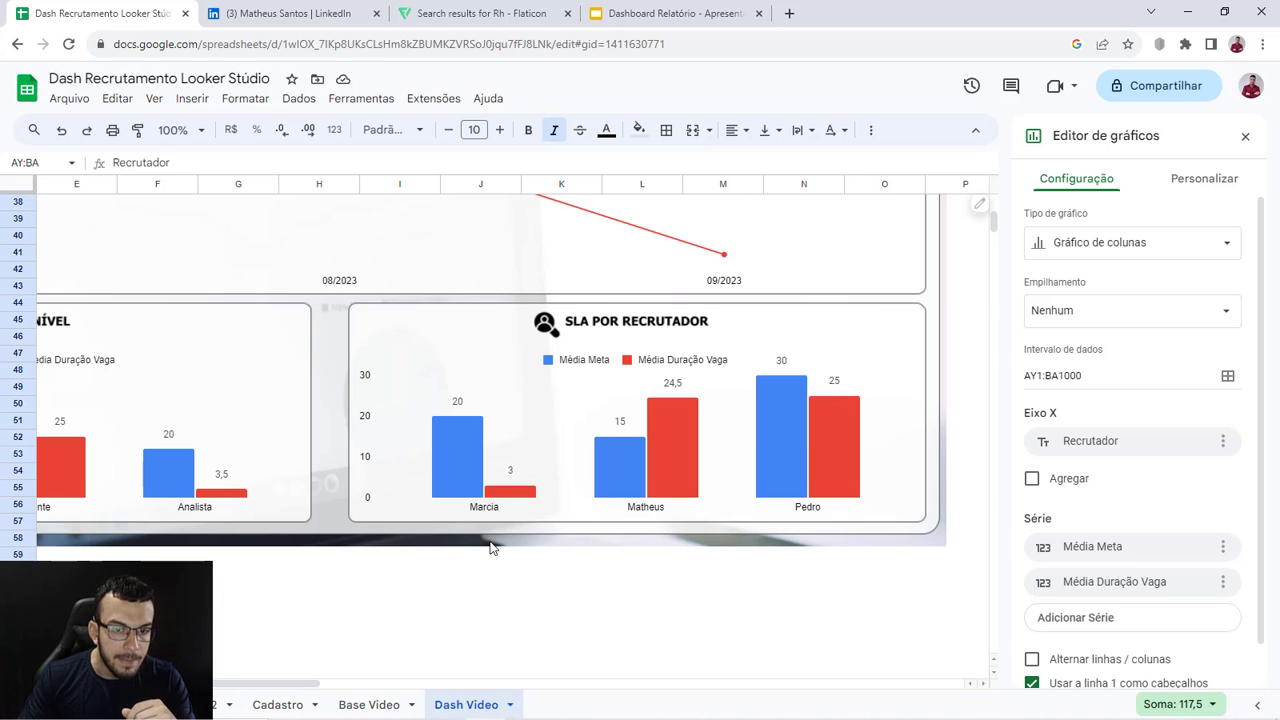
{"action": "scroll", "coordinate": [514, 603], "scroll_direction": "up", "scroll_amount": 5}
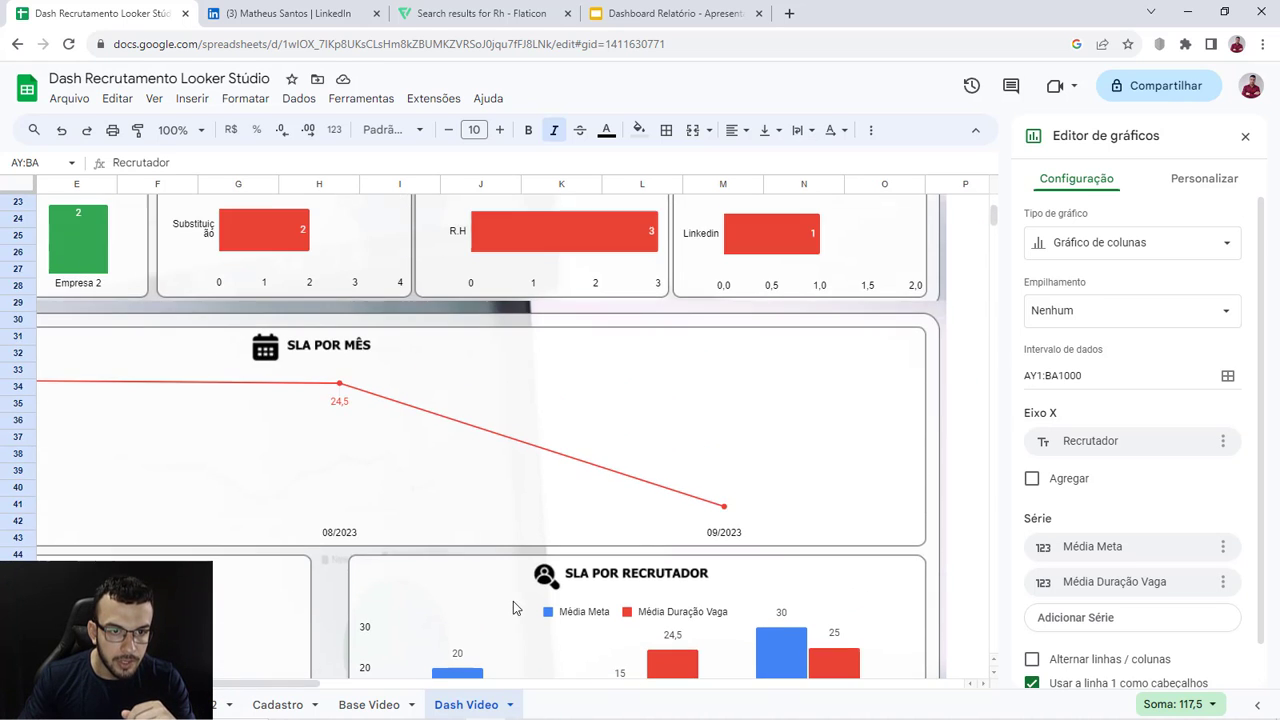
{"action": "scroll", "coordinate": [333, 470], "scroll_direction": "up", "scroll_amount": 7}
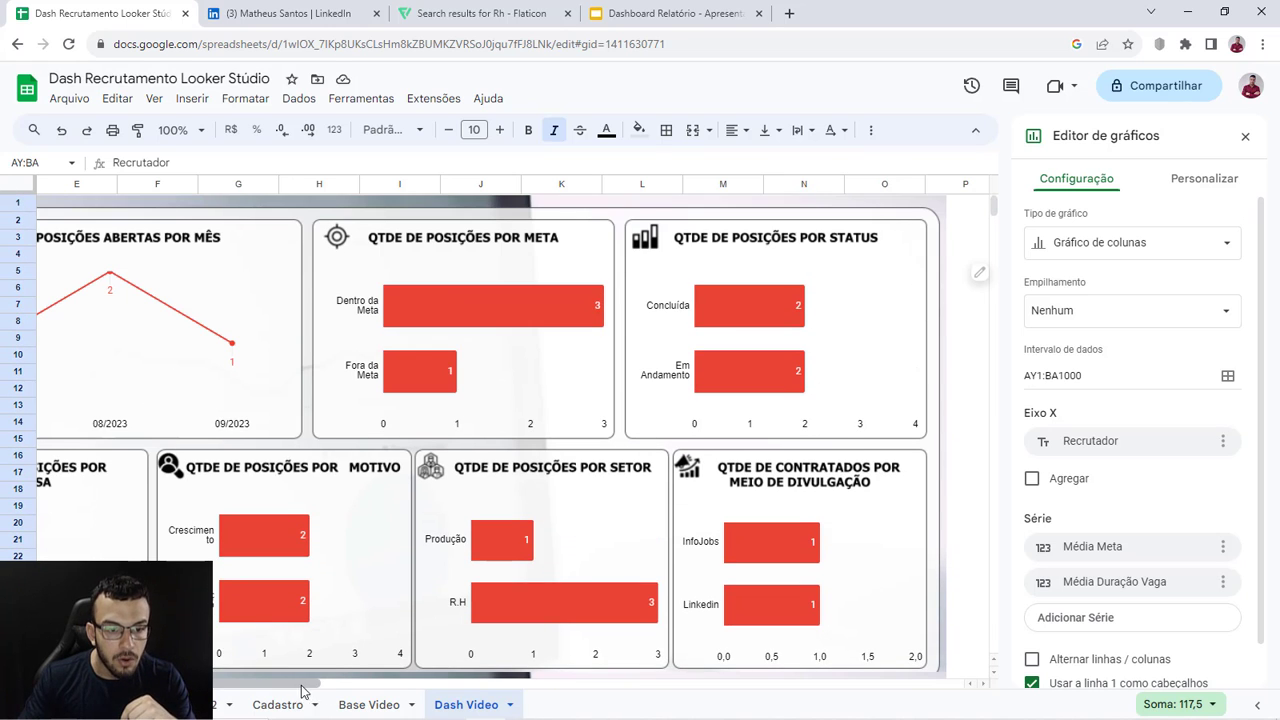
{"action": "left_click_drag", "start_coordinate": [303, 690], "coordinate": [342, 686]}
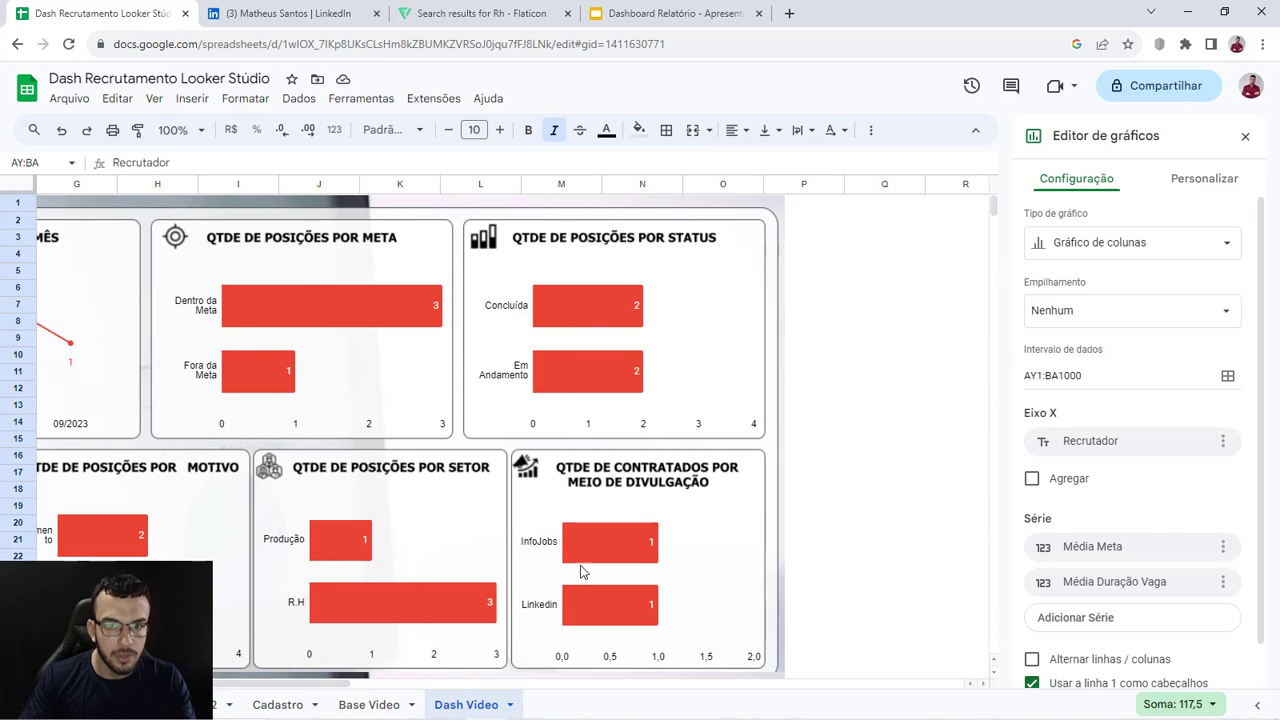
{"action": "left_click", "coordinate": [888, 385]}
{"action": "left_click", "coordinate": [860, 305]}
{"action": "left_click", "coordinate": [296, 99]}
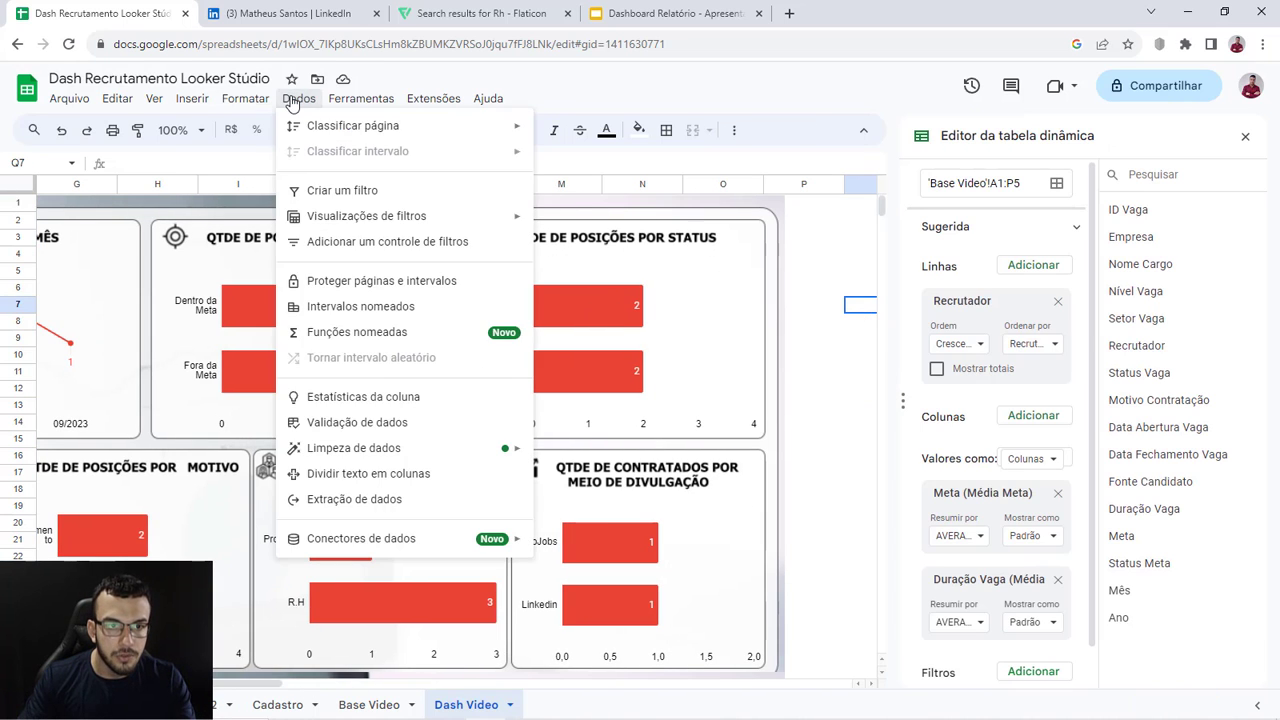
{"action": "left_click", "coordinate": [422, 242]}
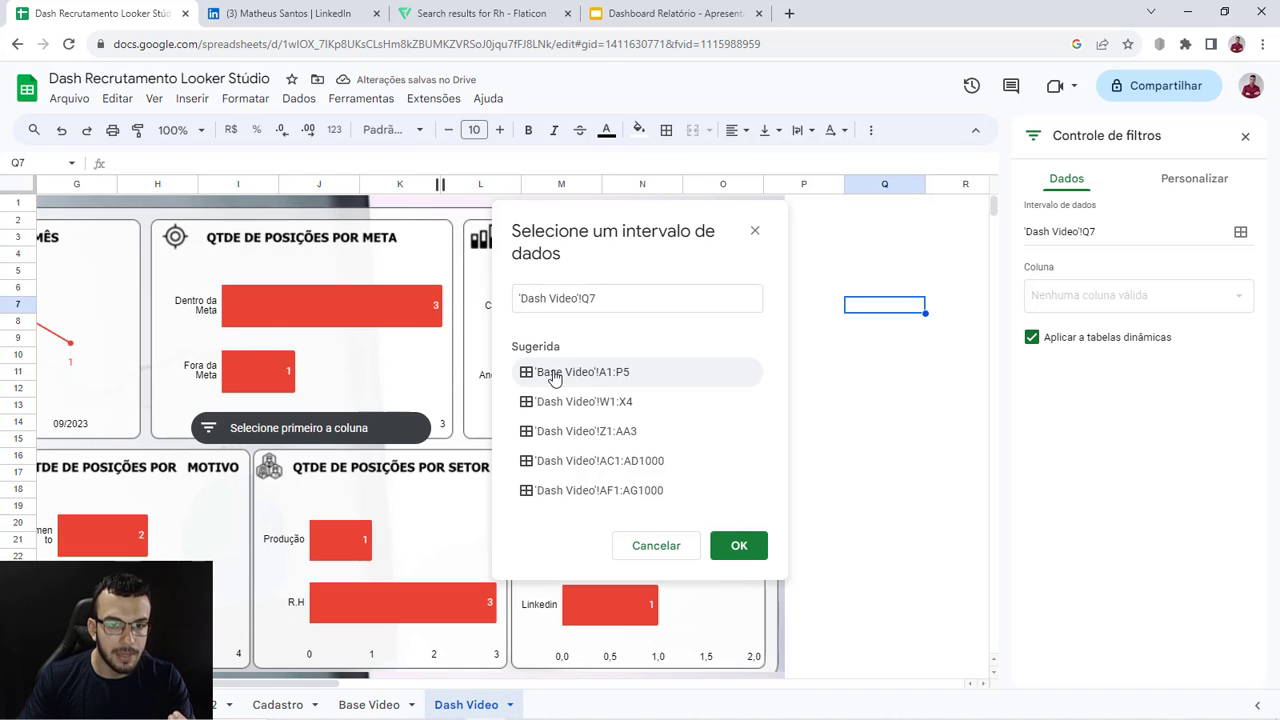
Step: Set the filter control's data range to 'Base Video'!A1:P5
{"action": "left_click", "coordinate": [369, 705]}
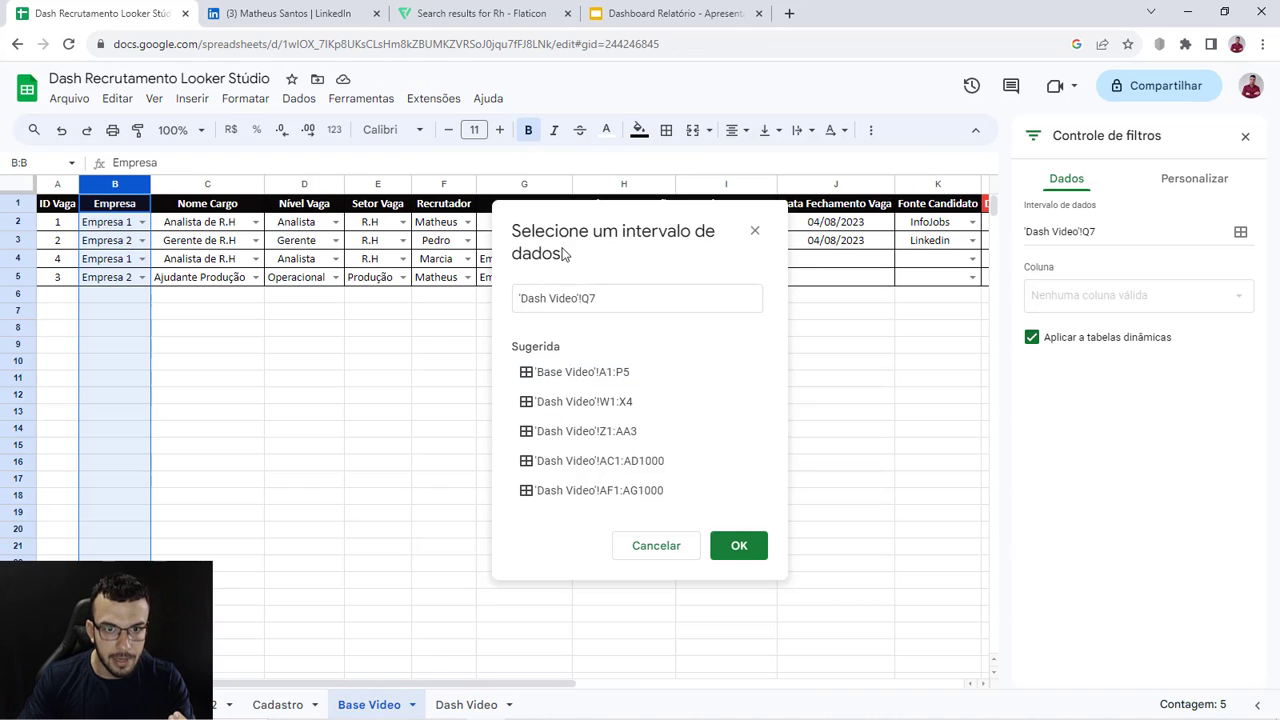
{"action": "left_click_drag", "start_coordinate": [562, 253], "coordinate": [286, 389]}
{"action": "left_click_drag", "start_coordinate": [57, 203], "coordinate": [504, 283]}
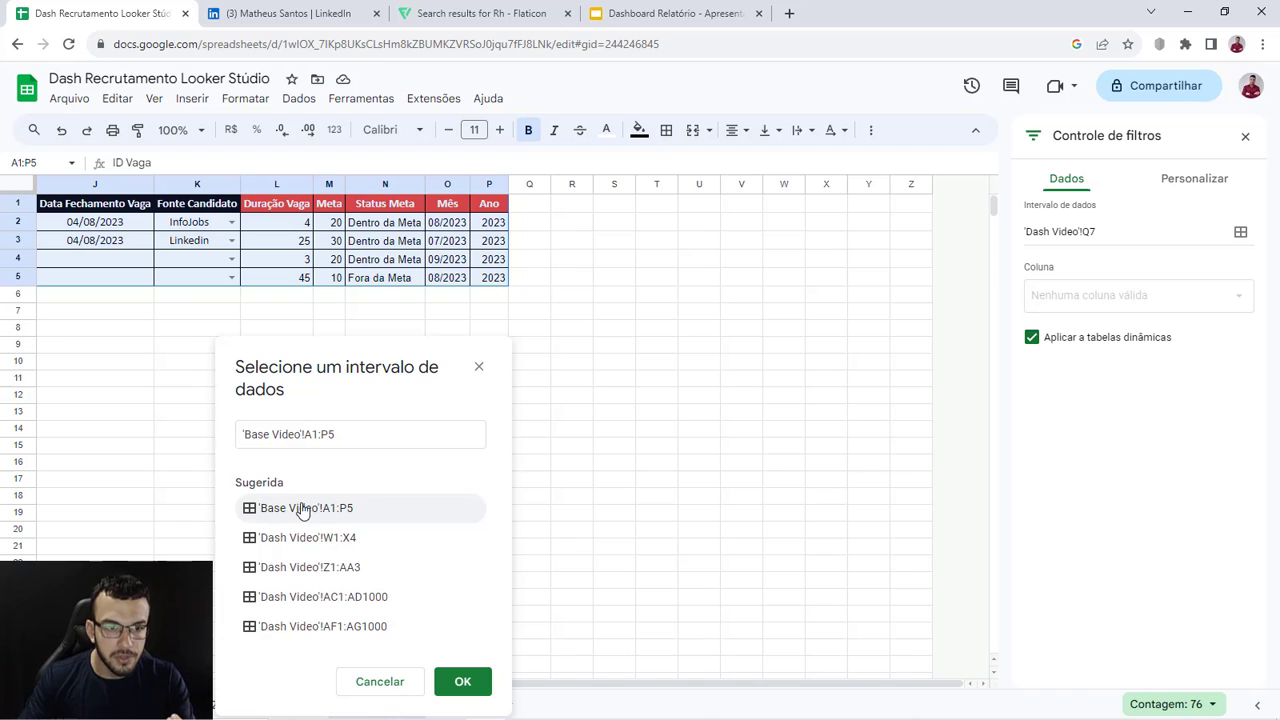
{"action": "left_click", "coordinate": [458, 678]}
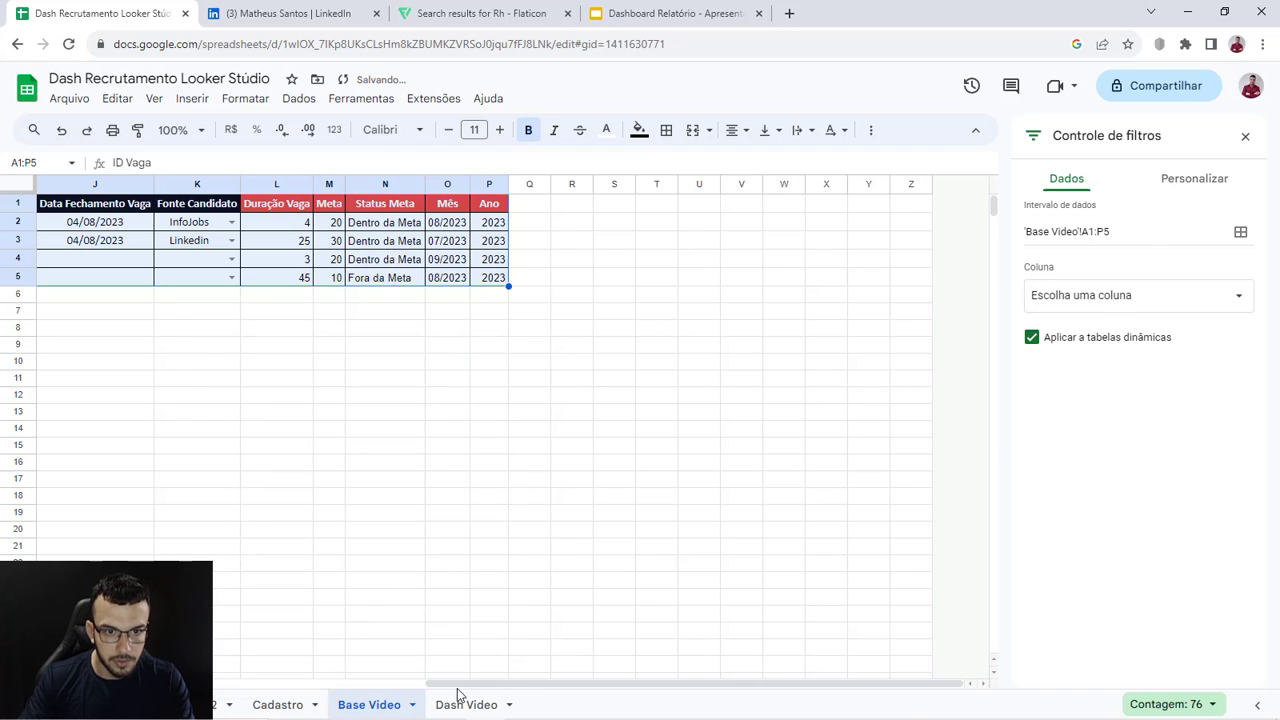
Step: Return to the Dash Video sheet, place the filter control below the FILTROS heading and narrow it to the frame's width
{"action": "left_click", "coordinate": [460, 700]}
{"action": "left_click_drag", "start_coordinate": [383, 432], "coordinate": [240, 413]}
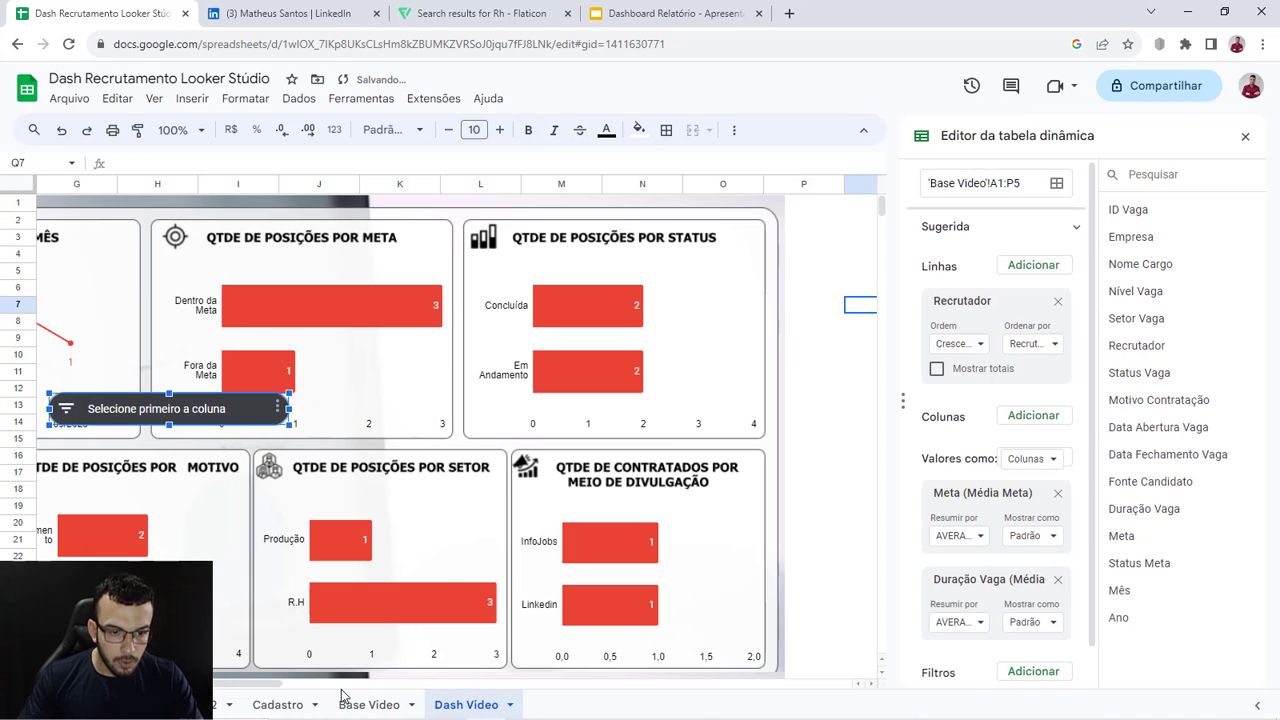
{"action": "left_click_drag", "start_coordinate": [200, 684], "coordinate": [105, 684]}
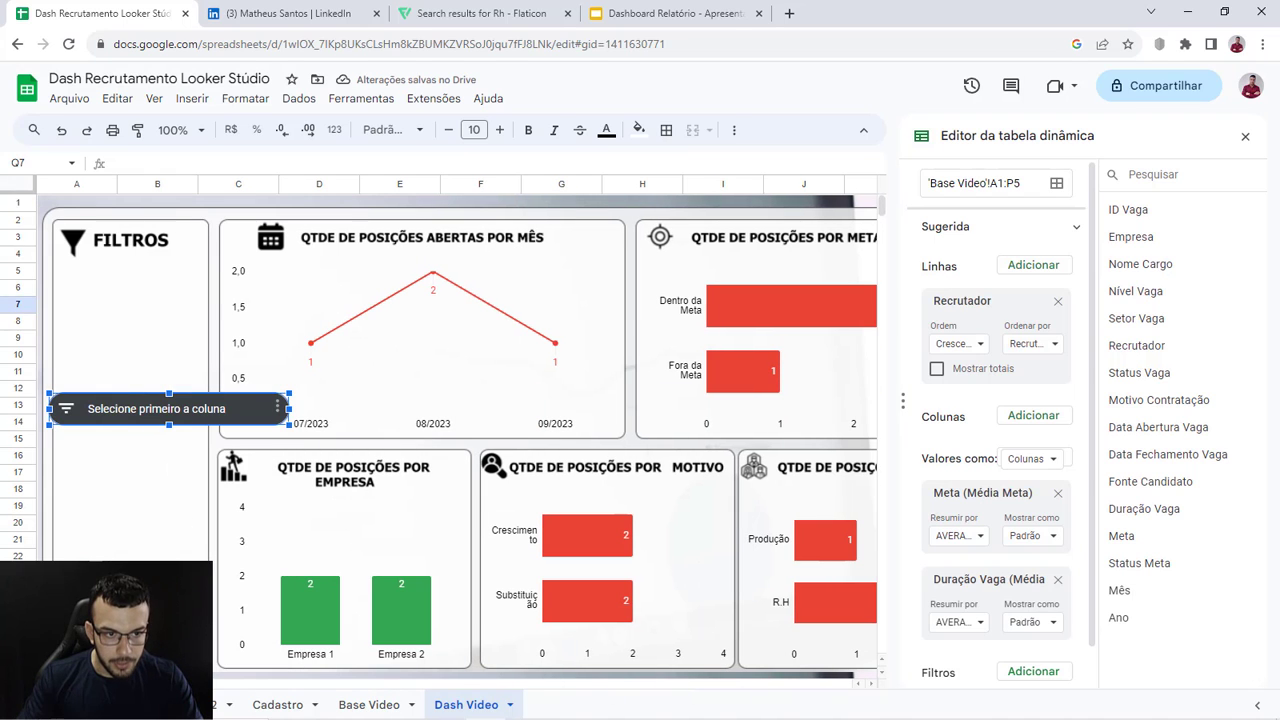
{"action": "left_click_drag", "start_coordinate": [200, 413], "coordinate": [206, 305]}
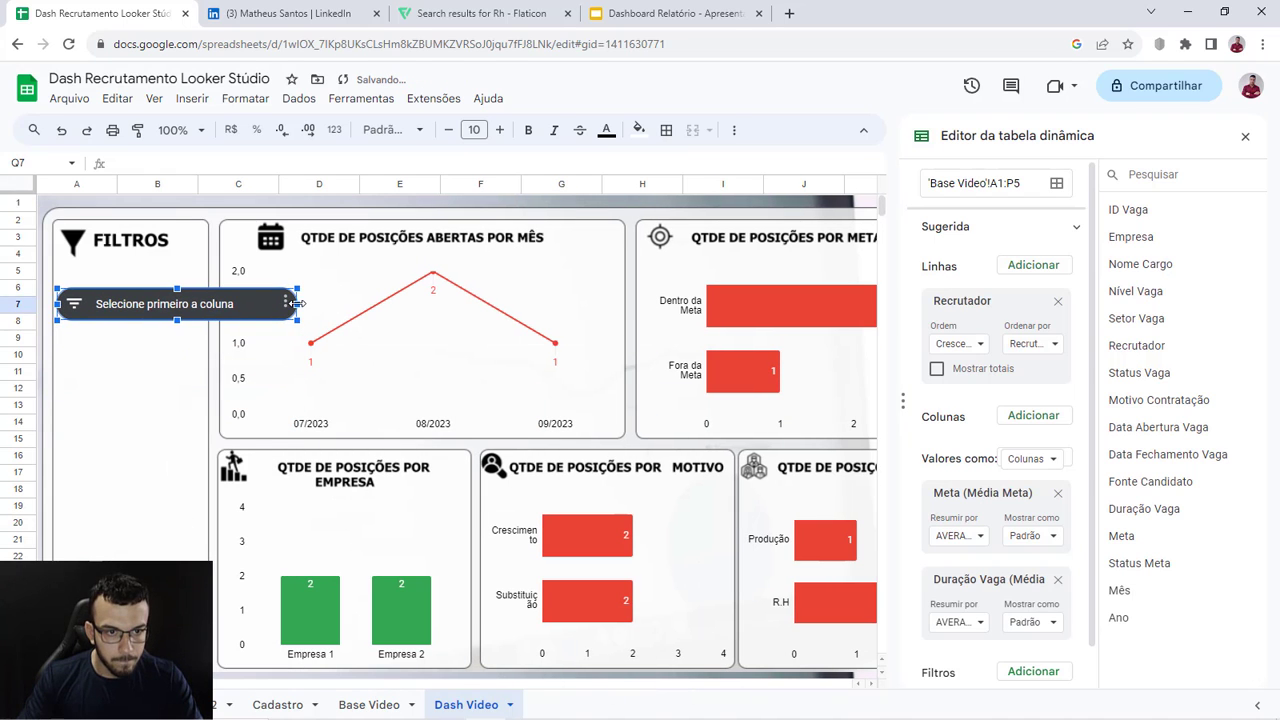
{"action": "left_click_drag", "start_coordinate": [290, 304], "coordinate": [207, 305]}
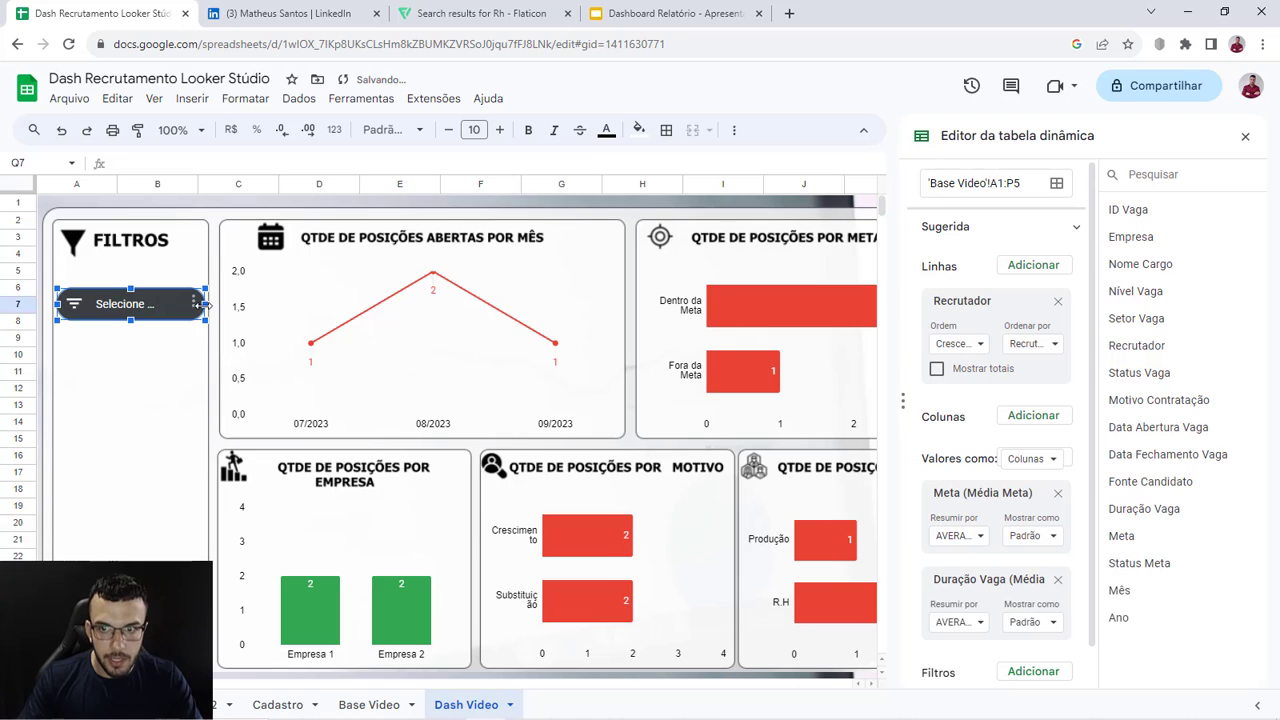
Step: Open the filter control for editing and choose Ano as its filter column
{"action": "left_click", "coordinate": [193, 303]}
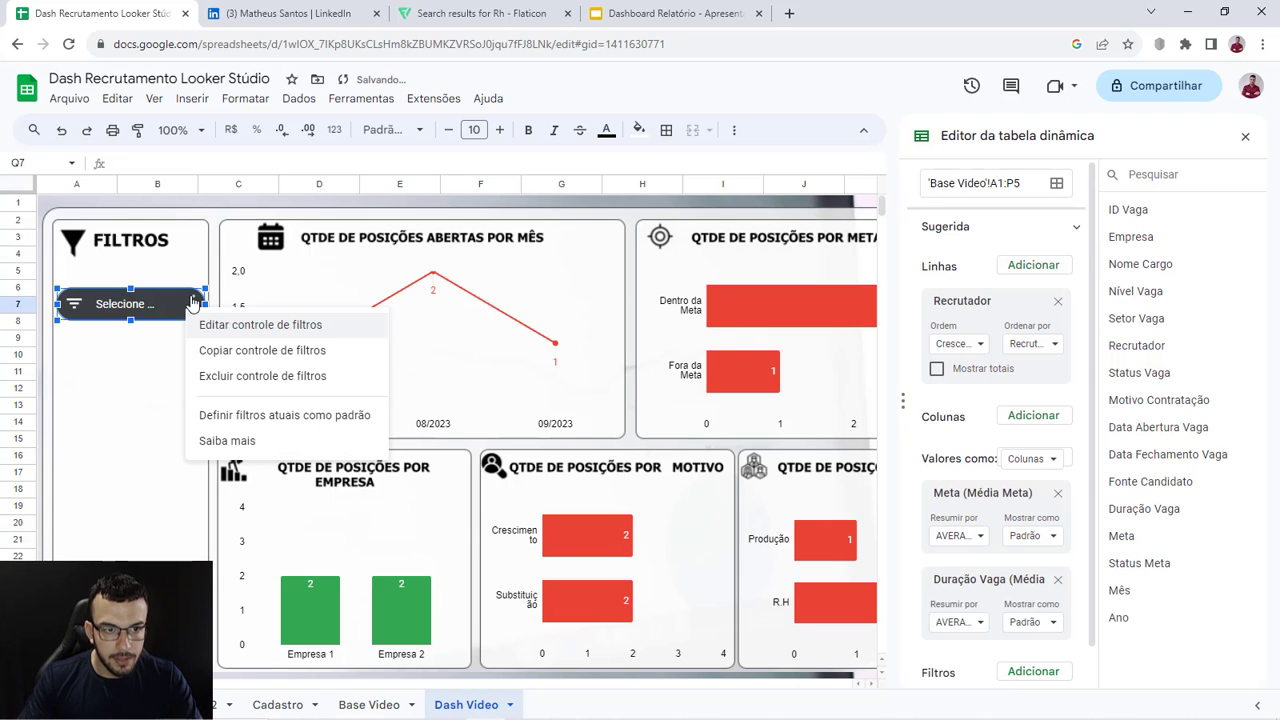
{"action": "left_click", "coordinate": [208, 325]}
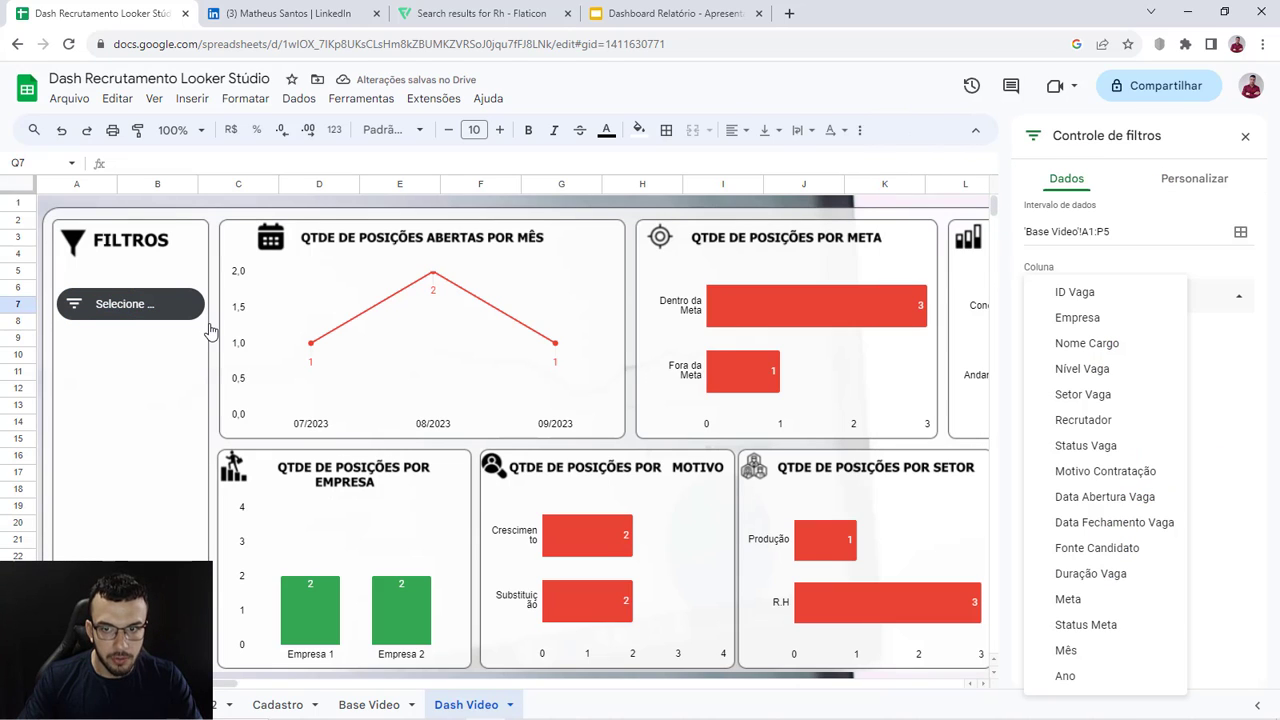
{"action": "left_click", "coordinate": [1215, 448]}
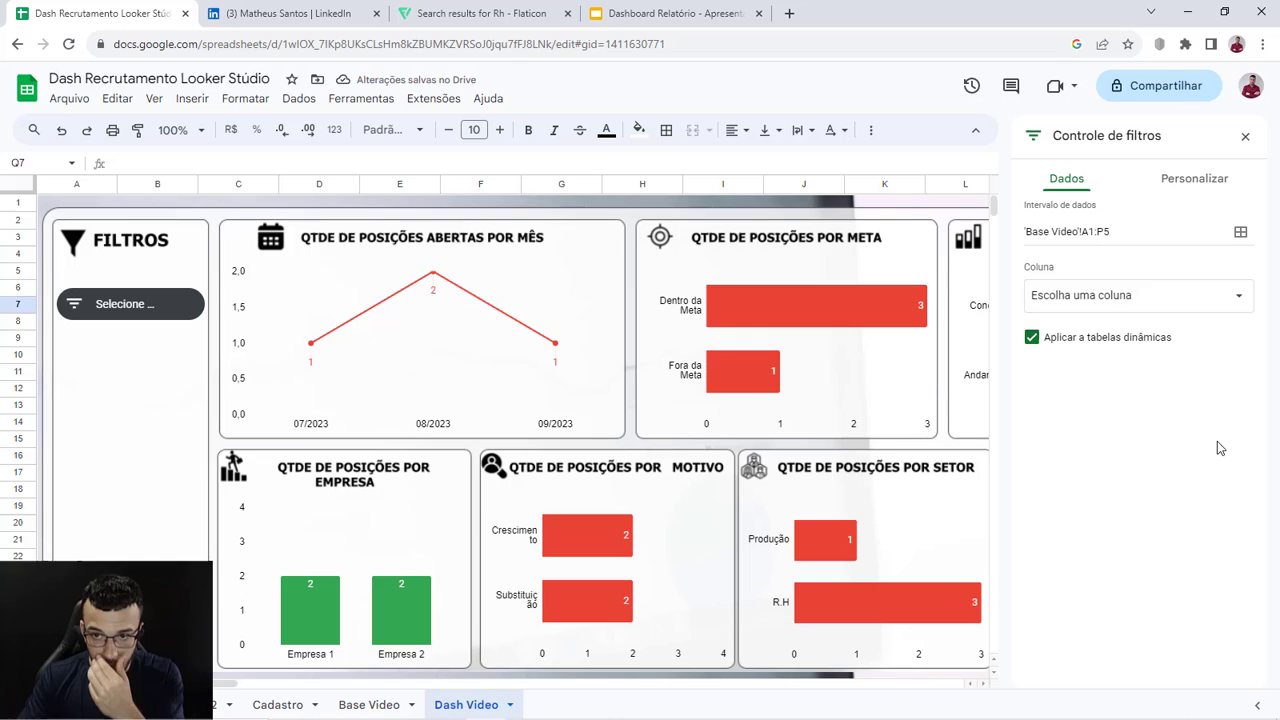
{"action": "left_click", "coordinate": [1083, 297]}
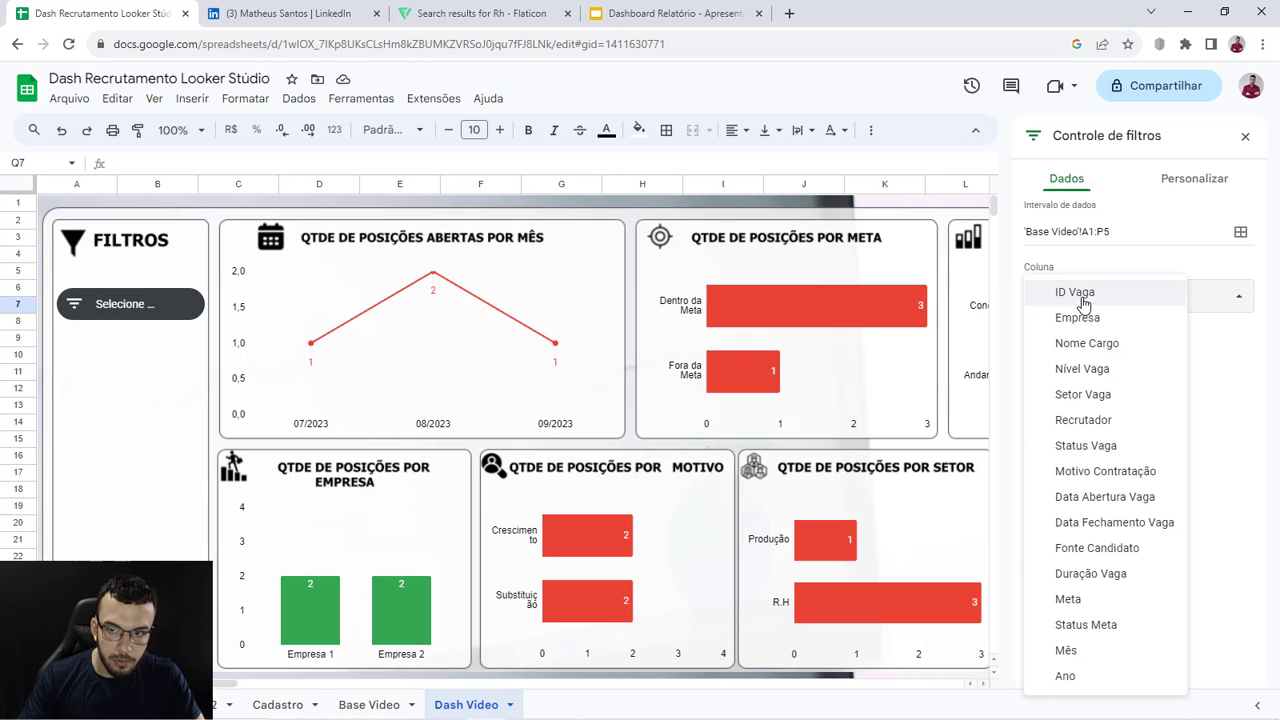
{"action": "left_click", "coordinate": [1082, 677]}
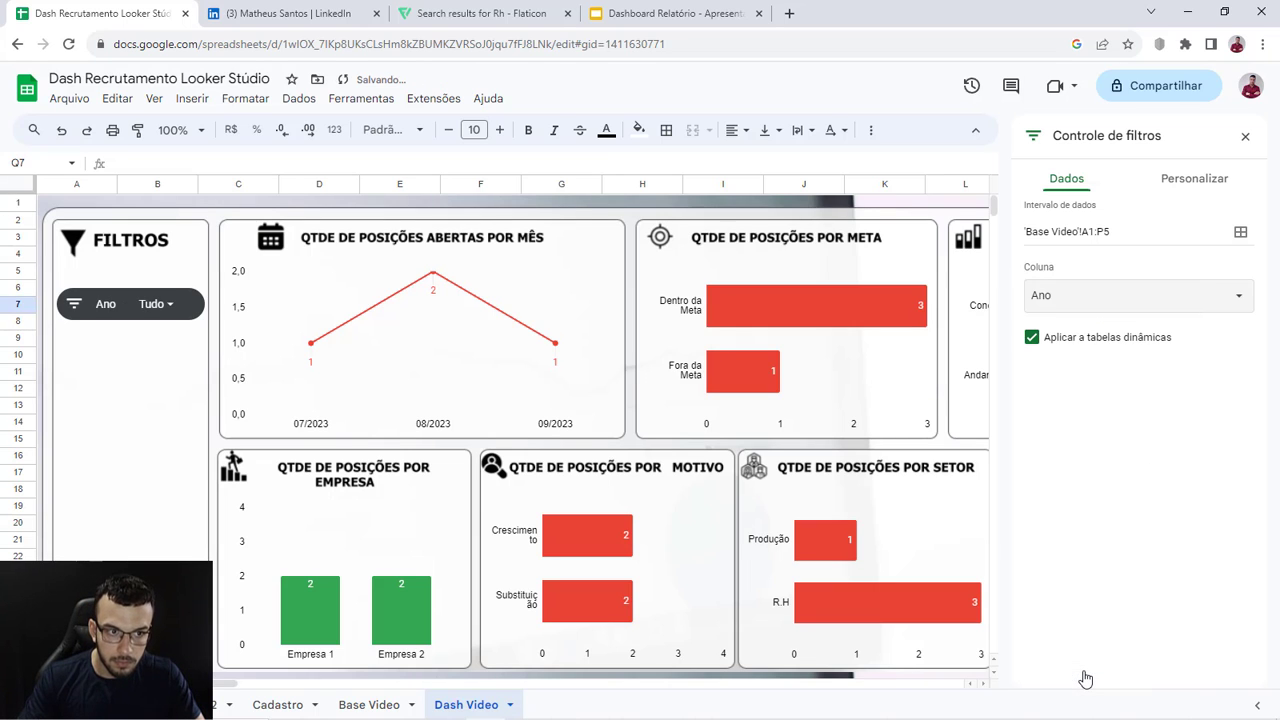
Step: Replace the filter control's title with test text and restore it to Ano
{"action": "left_click", "coordinate": [1188, 182]}
{"action": "left_click_drag", "start_coordinate": [1120, 231], "coordinate": [1018, 231]}
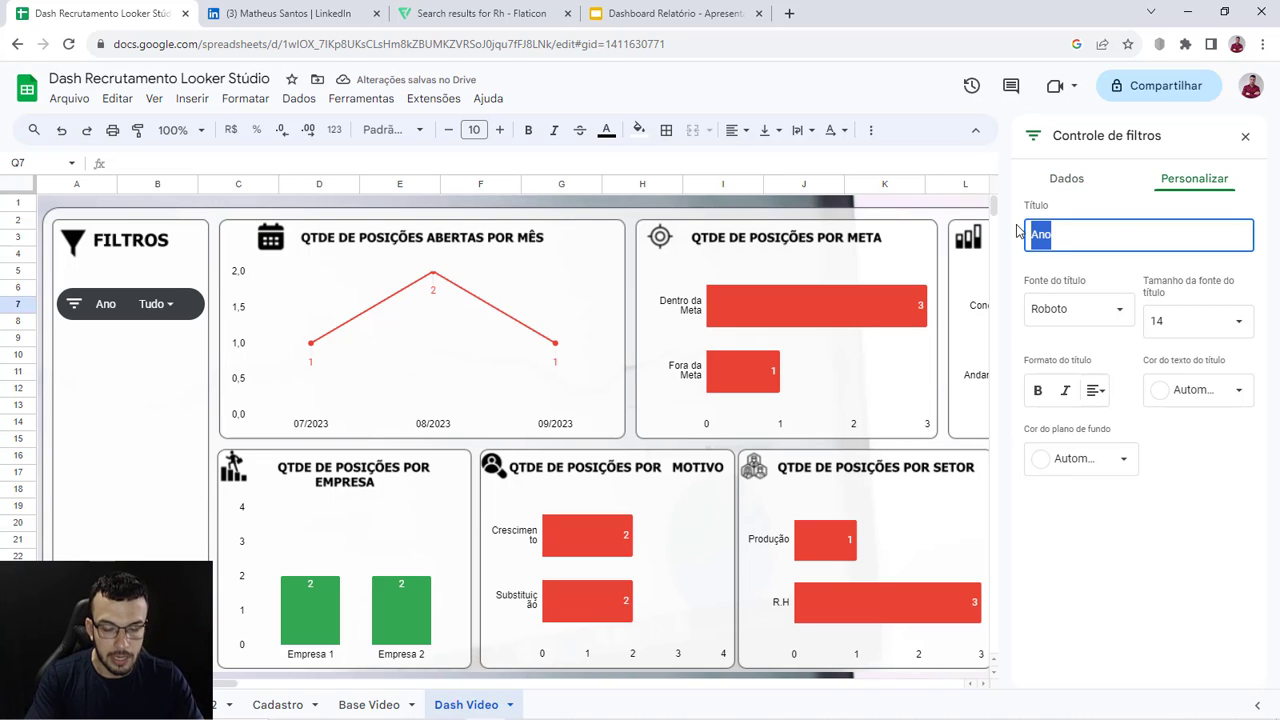
{"action": "type", "text": "aushauhshuas"}
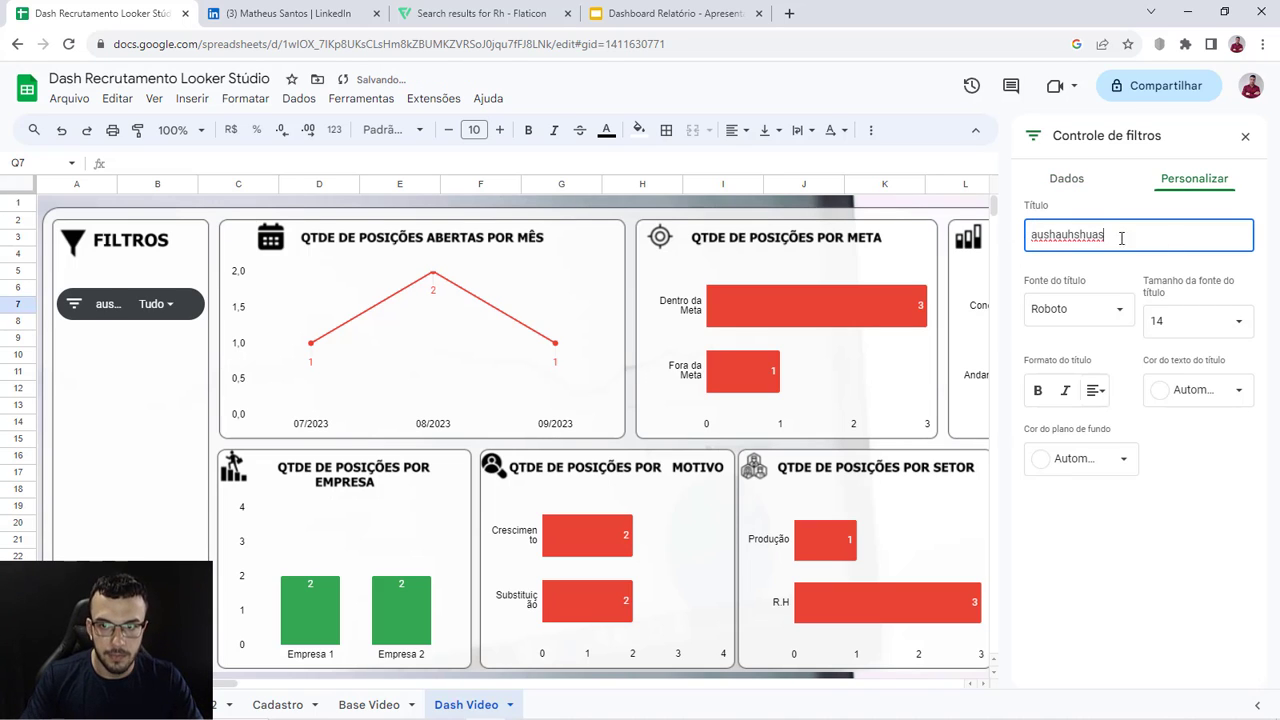
{"action": "left_click_drag", "start_coordinate": [1122, 236], "coordinate": [914, 228]}
{"action": "type", "text": "Ano"}
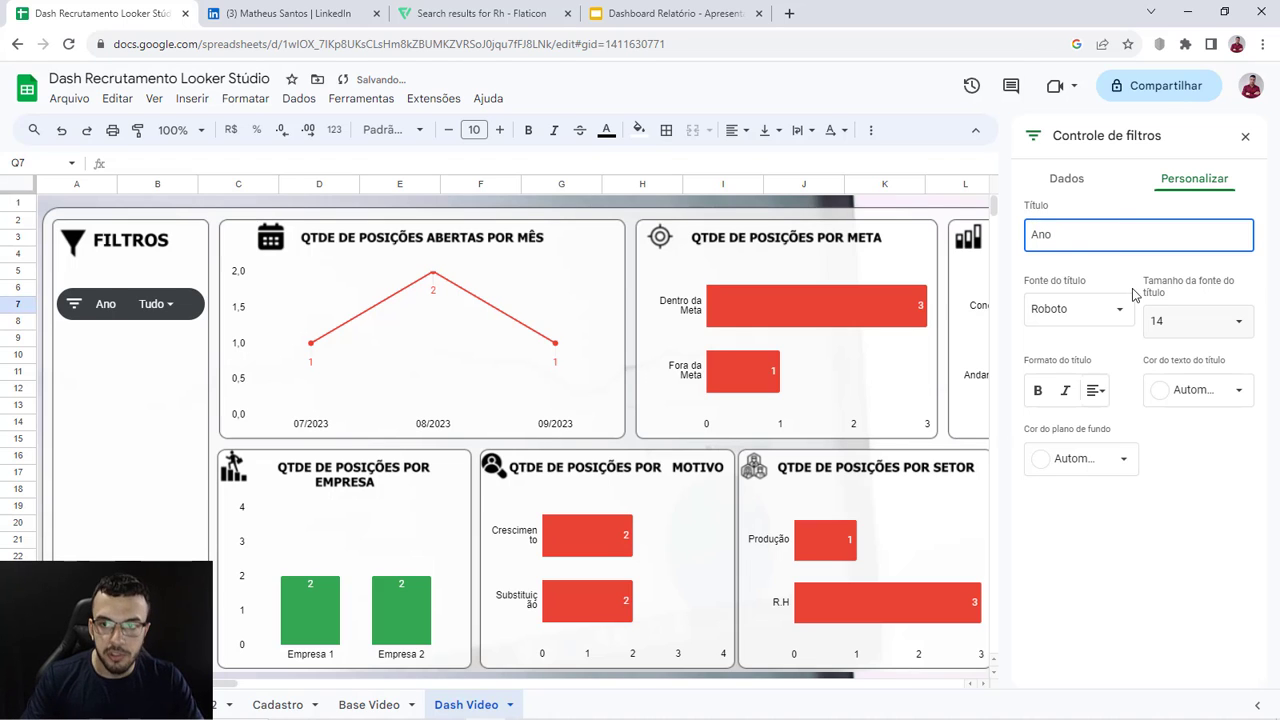
Step: Format the filter control's title at size 12, bold, italic and left-aligned
{"action": "left_click", "coordinate": [1100, 309]}
{"action": "left_click", "coordinate": [1203, 320]}
{"action": "left_click", "coordinate": [1203, 320]}
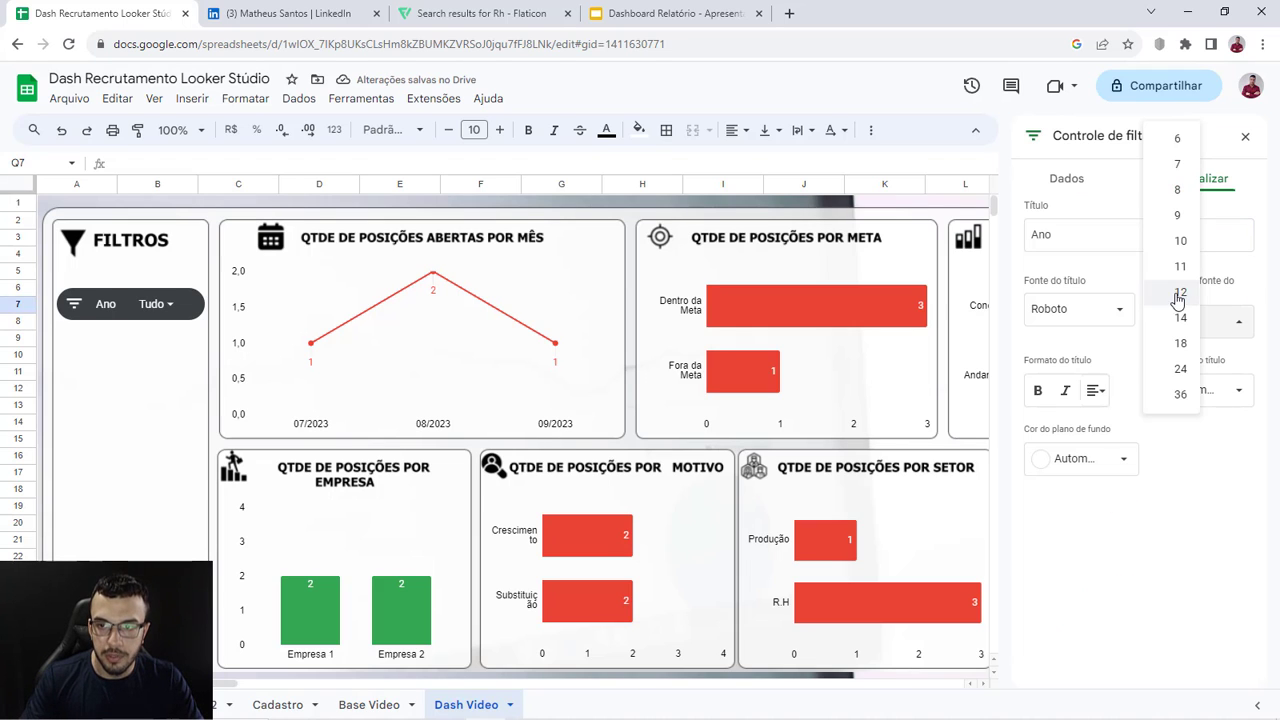
{"action": "left_click", "coordinate": [1178, 298]}
{"action": "left_click", "coordinate": [1036, 397]}
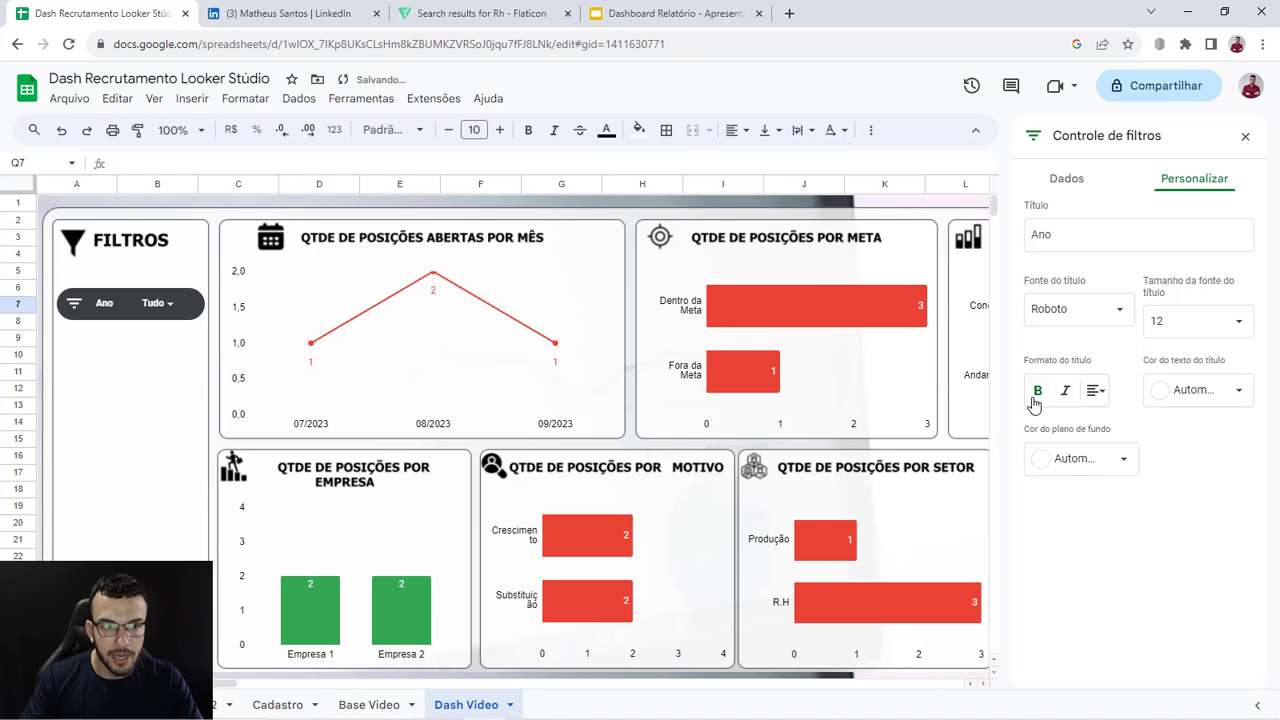
{"action": "left_click", "coordinate": [1064, 393]}
{"action": "left_click", "coordinate": [1094, 392]}
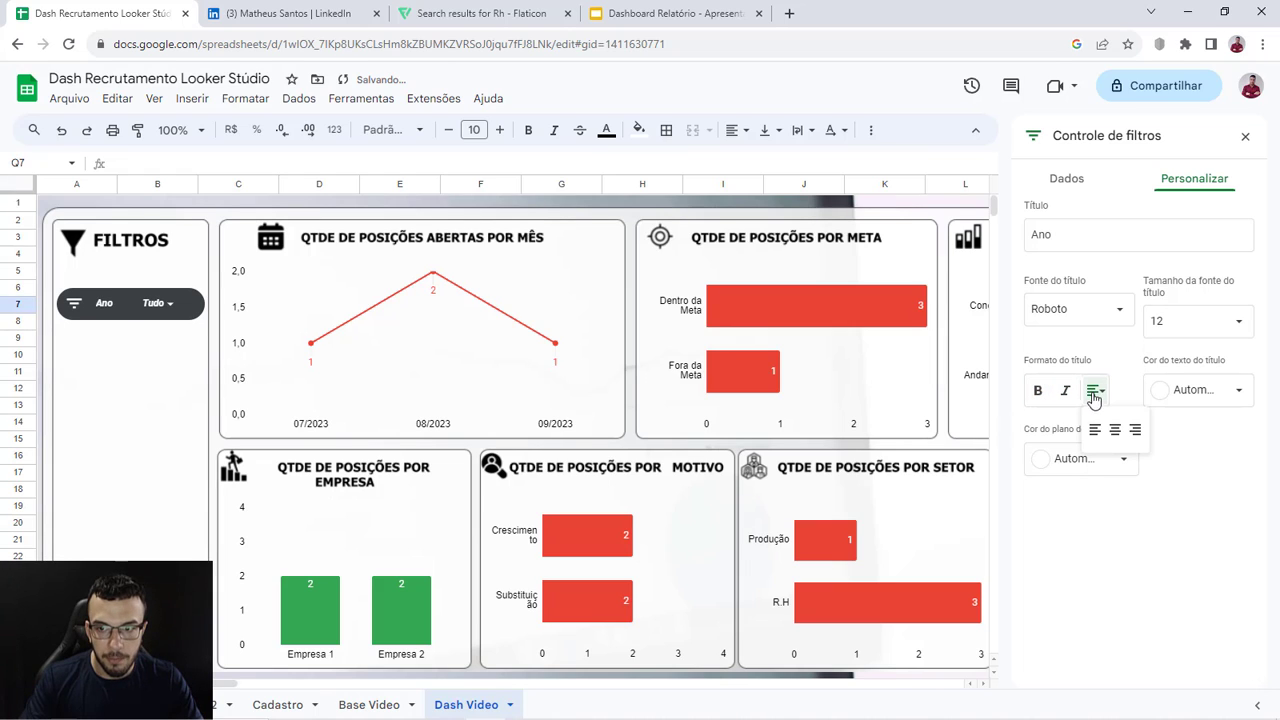
{"action": "left_click", "coordinate": [1112, 429]}
{"action": "left_click", "coordinate": [1095, 392]}
{"action": "left_click", "coordinate": [1095, 429]}
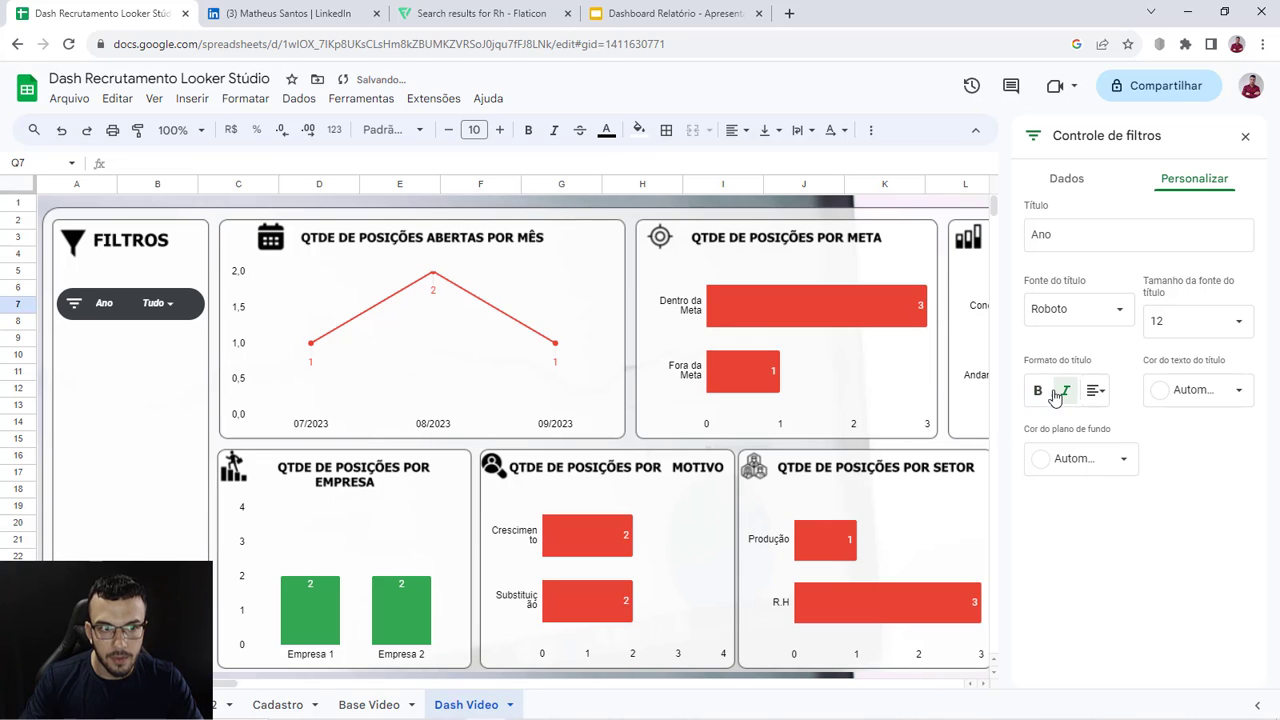
Step: Try blue as the filter control's title text colour and undo the change
{"action": "left_click", "coordinate": [1200, 400]}
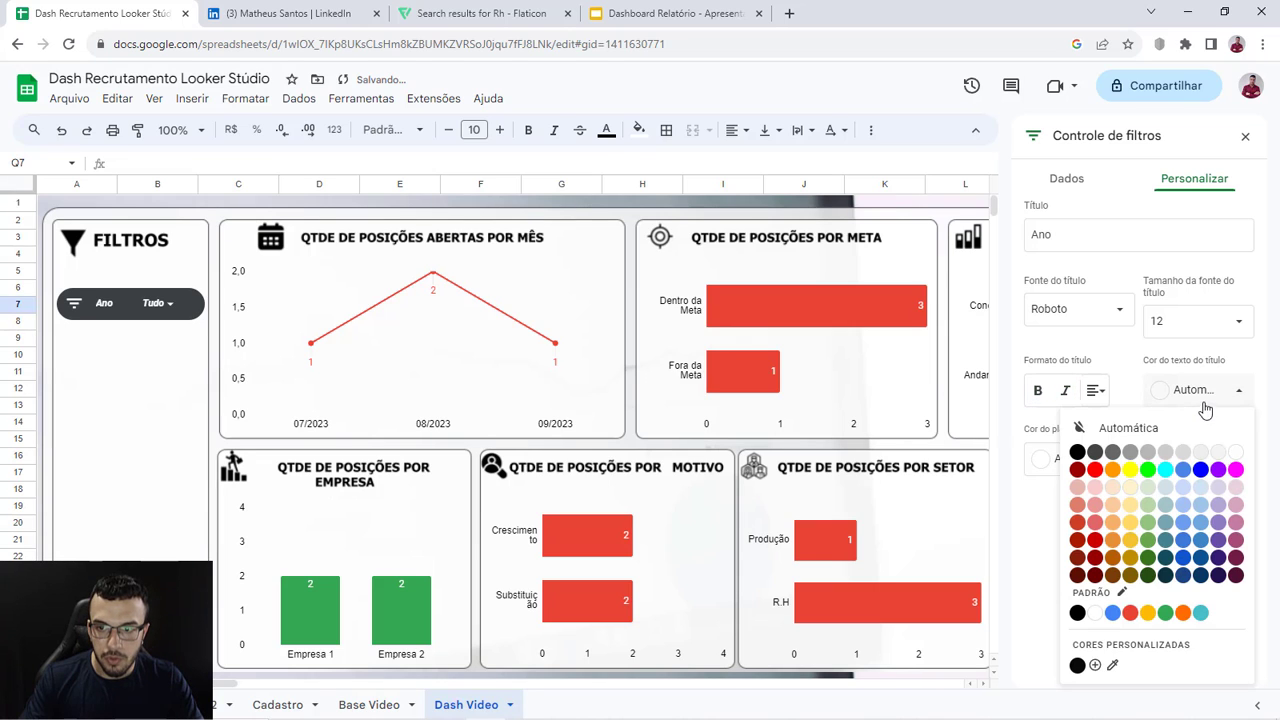
{"action": "left_click", "coordinate": [1114, 612]}
{"action": "key", "text": "ctrl+z"}
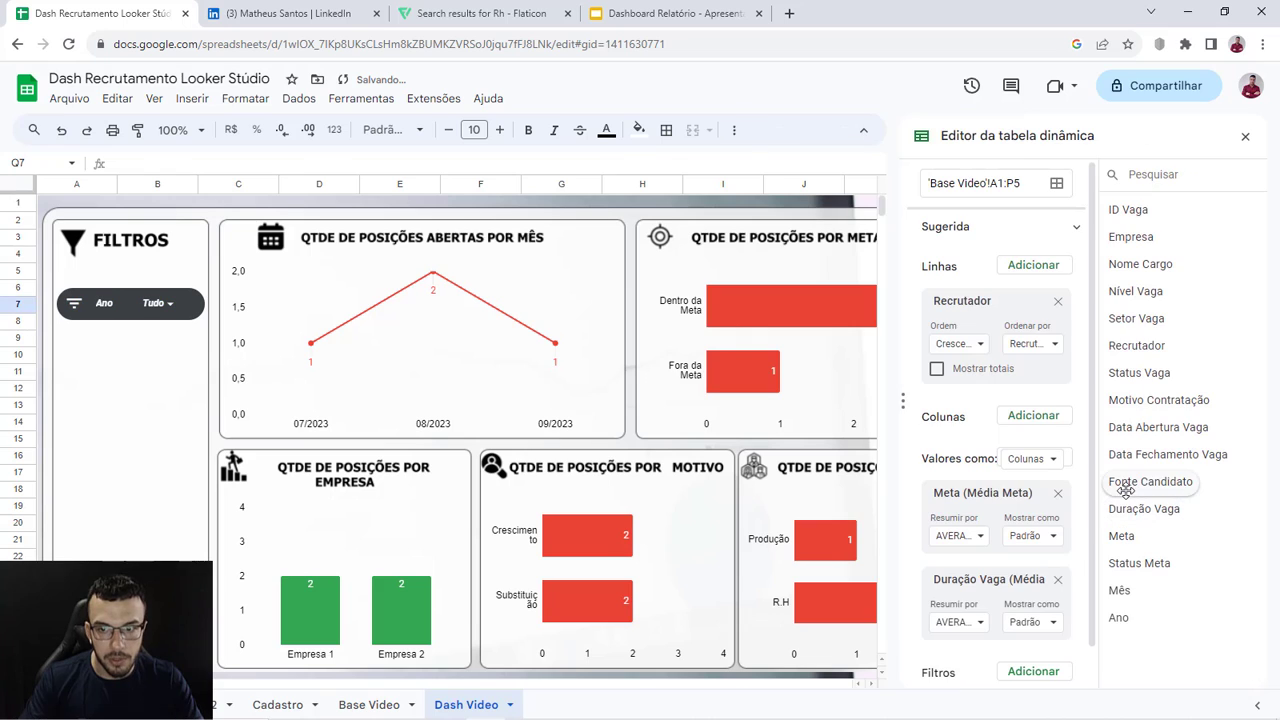
Step: Reopen the Ano filter control for editing, try a red background and set the background colour to black
{"action": "left_click", "coordinate": [200, 308]}
{"action": "right_click", "coordinate": [202, 312]}
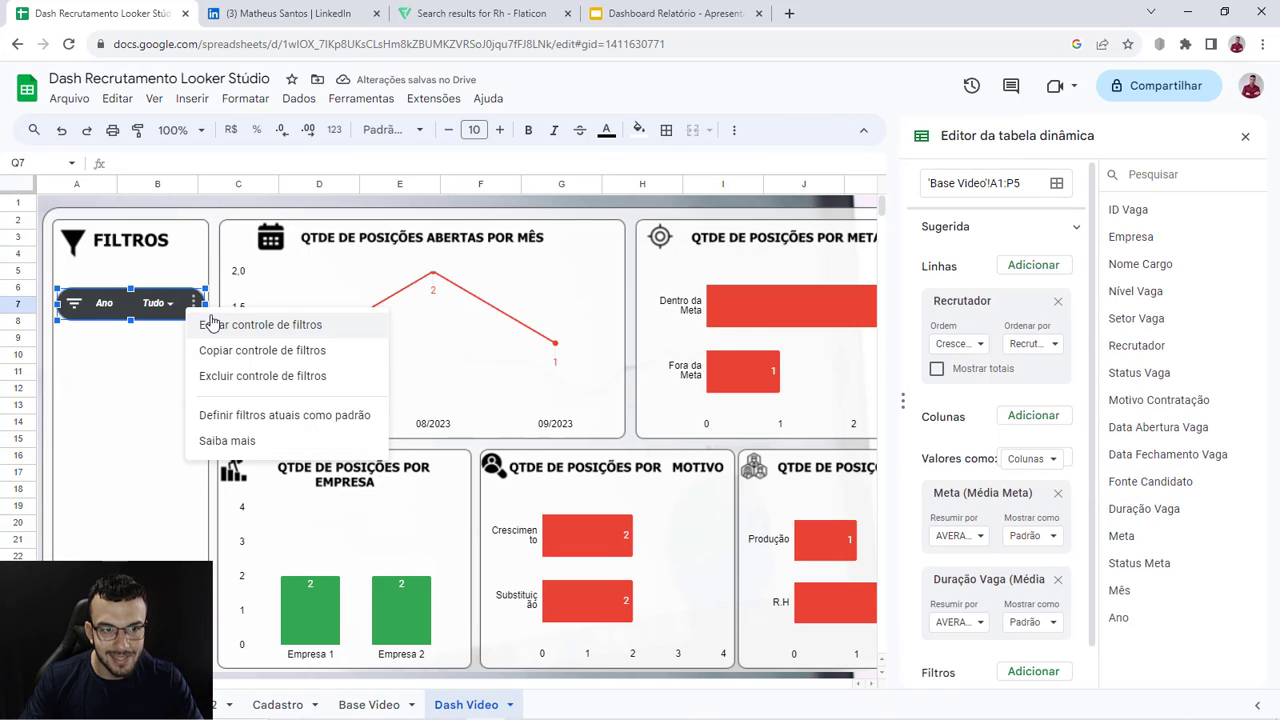
{"action": "left_click", "coordinate": [212, 322]}
{"action": "left_click", "coordinate": [1116, 456]}
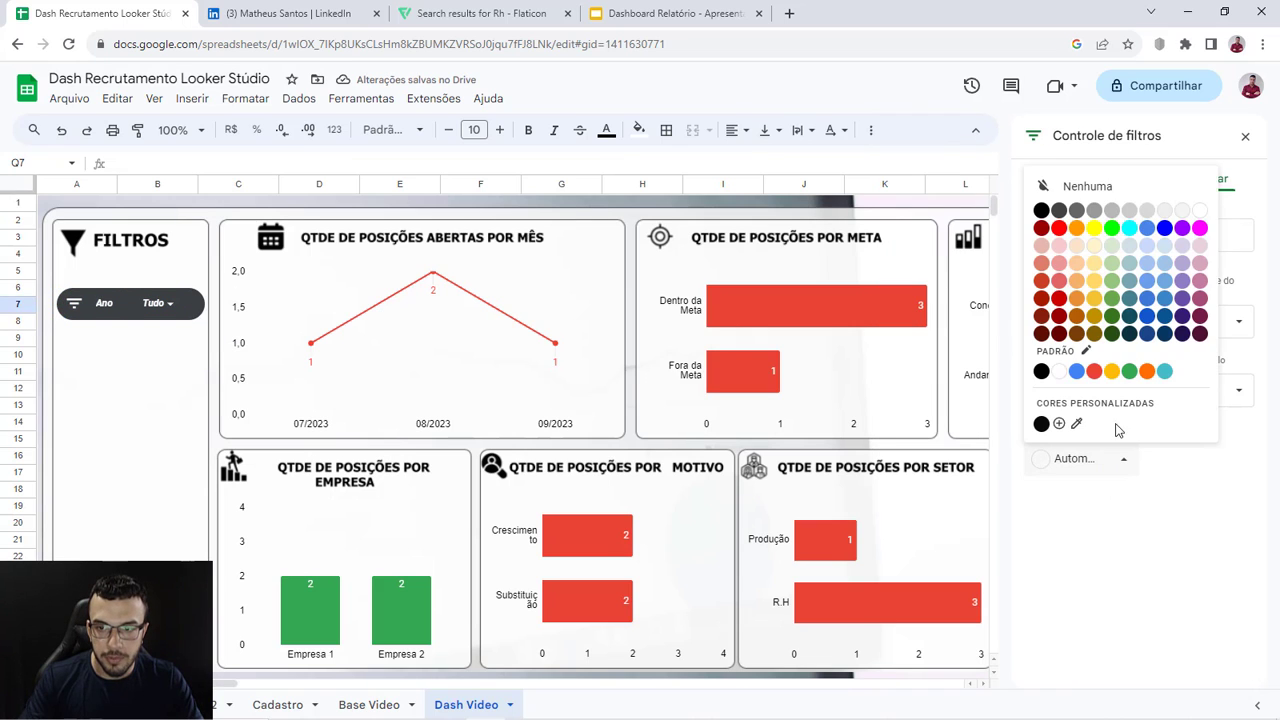
{"action": "left_click", "coordinate": [1100, 374]}
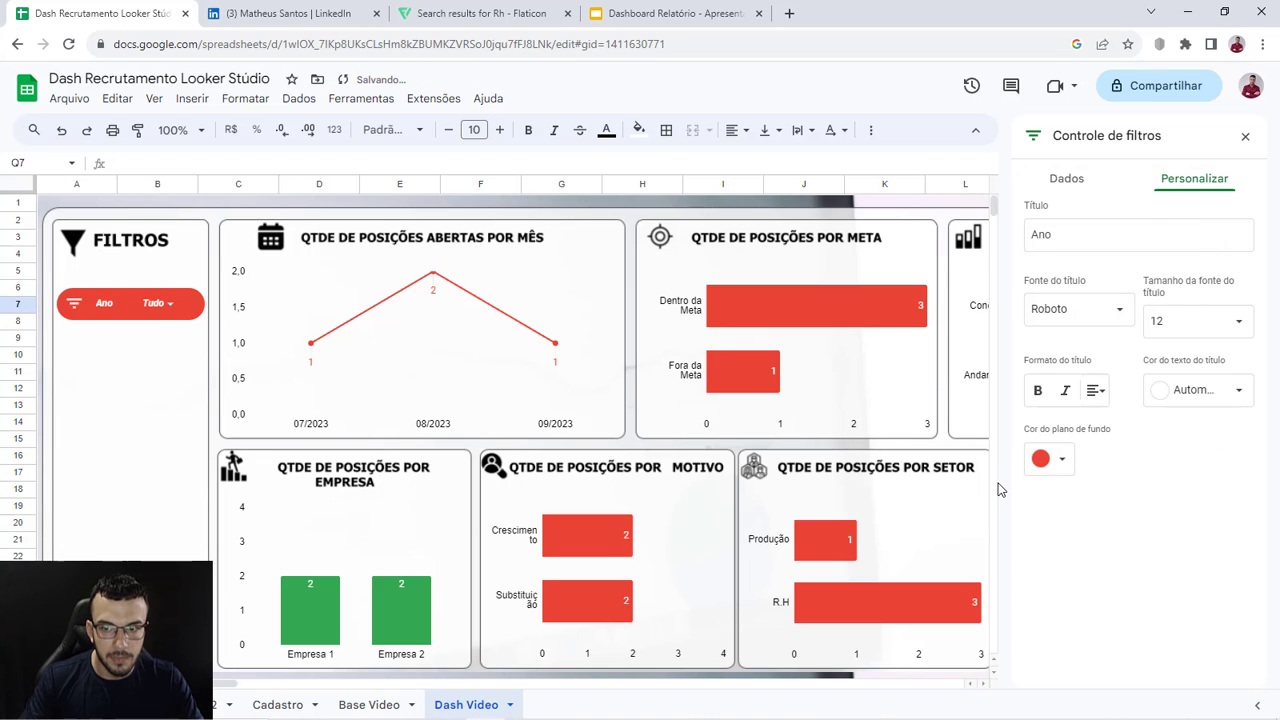
{"action": "left_click", "coordinate": [1048, 462]}
{"action": "left_click", "coordinate": [1040, 210]}
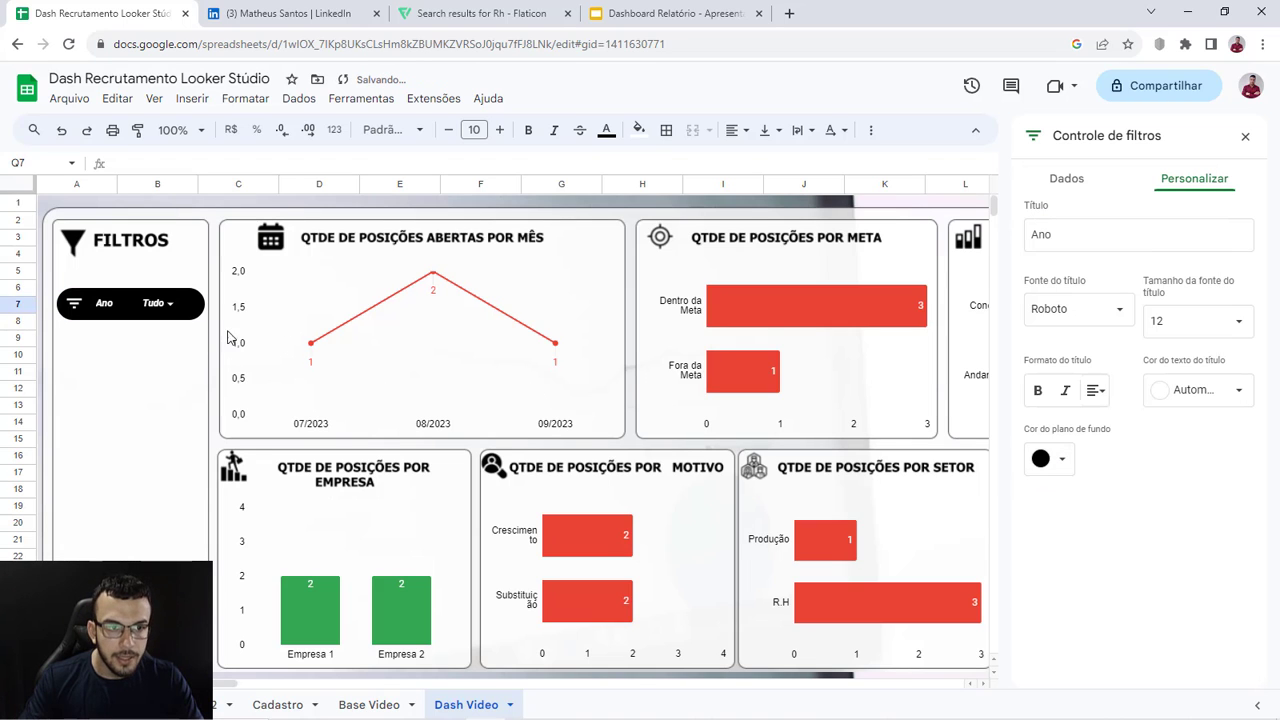
Step: Check the values offered by the Ano filter control and close its list
{"action": "left_click", "coordinate": [150, 305]}
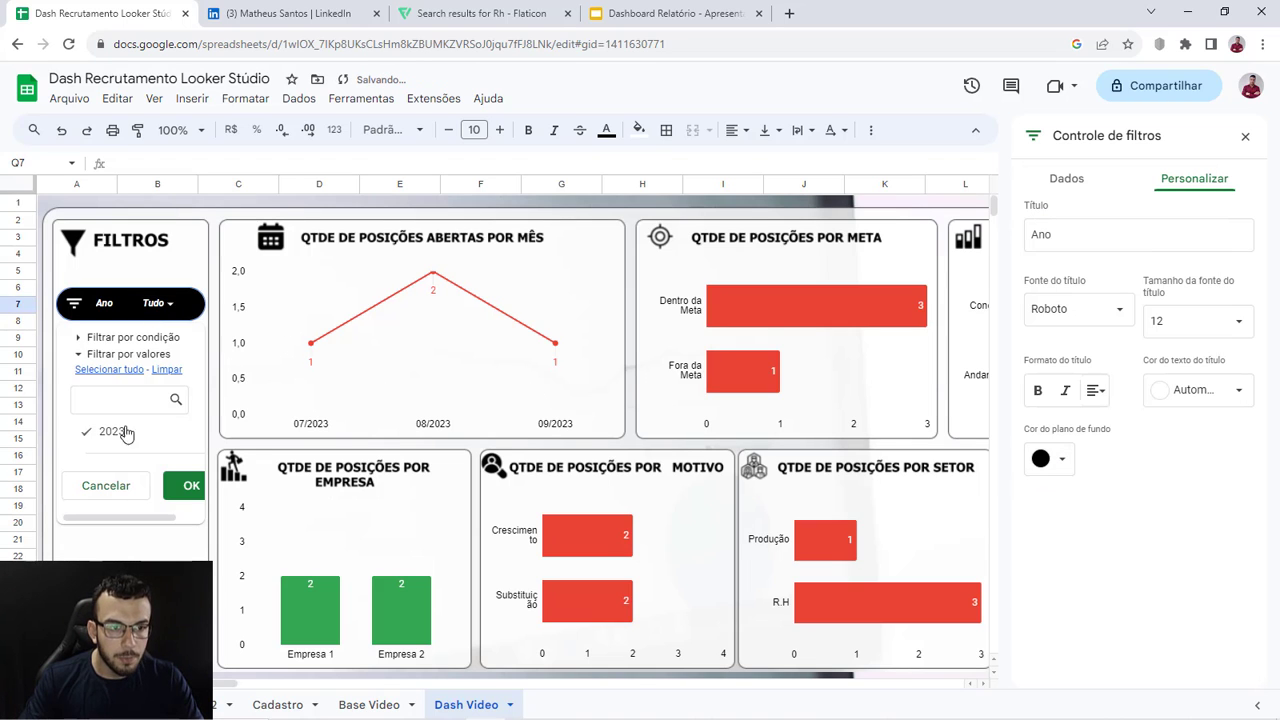
{"action": "left_click", "coordinate": [195, 313]}
{"action": "scroll", "coordinate": [197, 330], "scroll_direction": "down", "scroll_amount": 5}
{"action": "scroll", "coordinate": [197, 337], "scroll_direction": "up", "scroll_amount": 4}
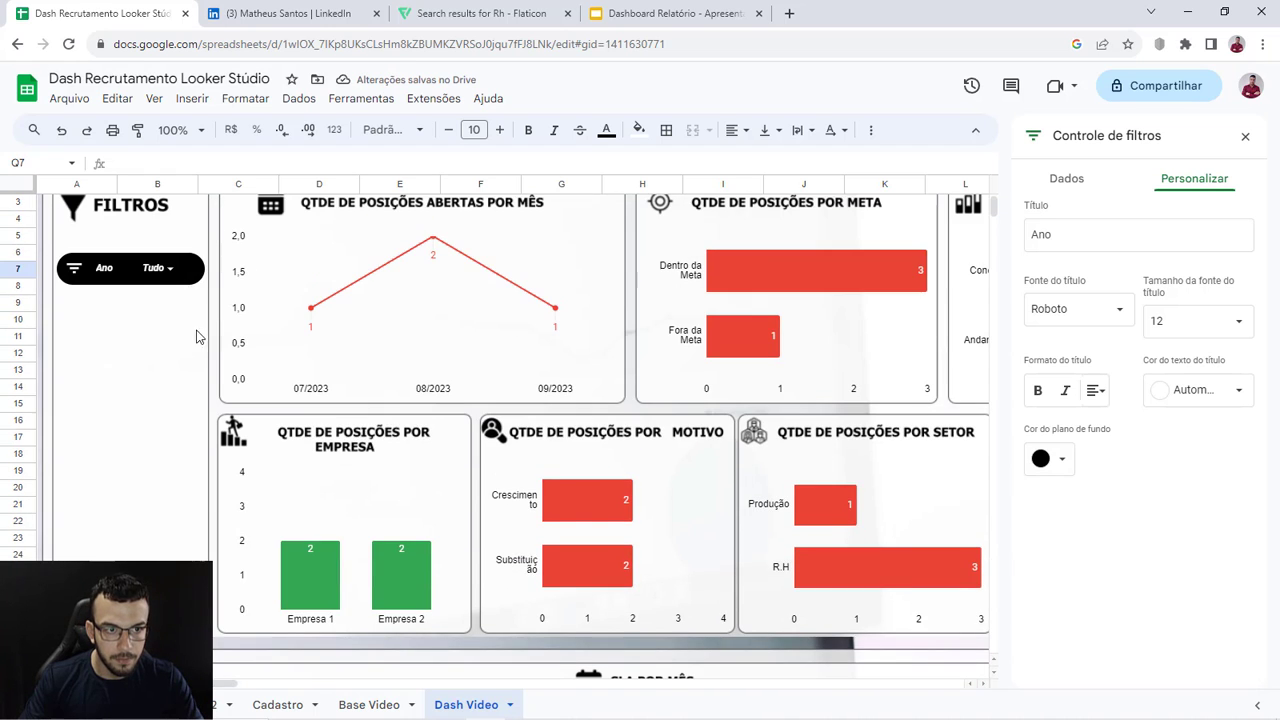
Step: Place a copy of the Ano filter control directly beneath the original in the FILTROS panel
{"action": "left_click_drag", "start_coordinate": [150, 684], "coordinate": [336, 686]}
{"action": "left_click_drag", "start_coordinate": [609, 297], "coordinate": [199, 342]}
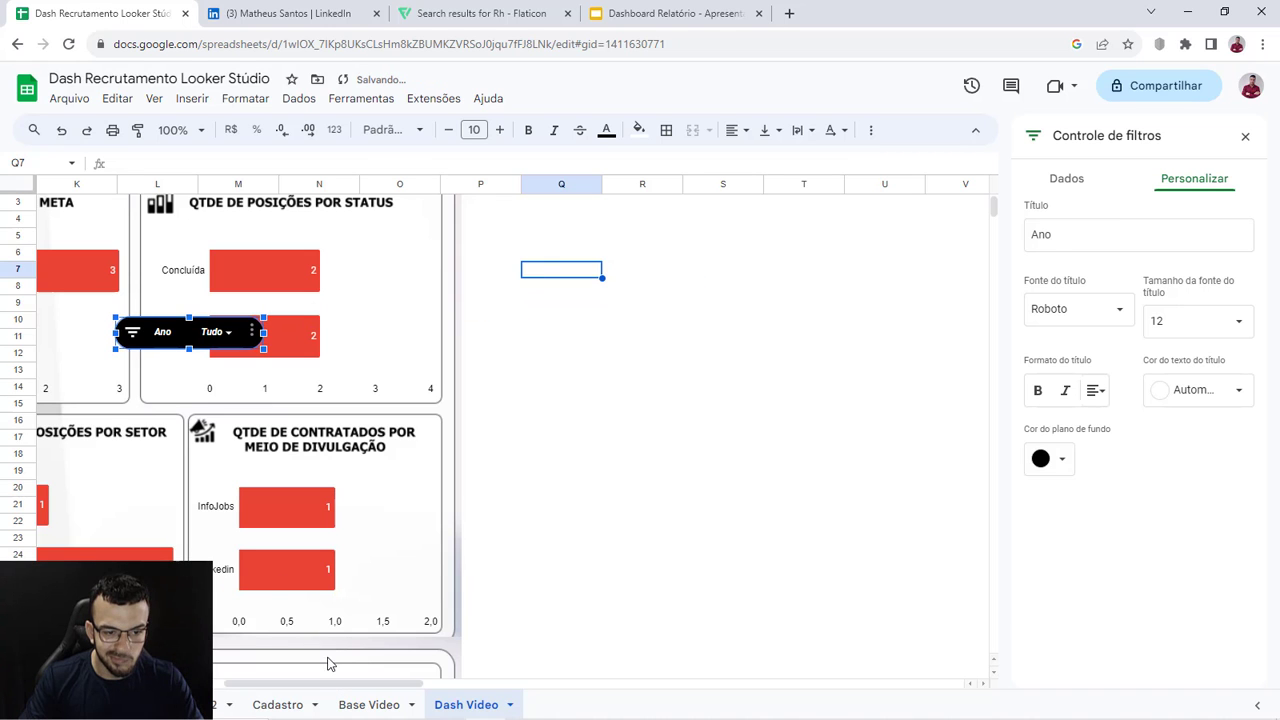
{"action": "left_click_drag", "start_coordinate": [294, 685], "coordinate": [114, 686]}
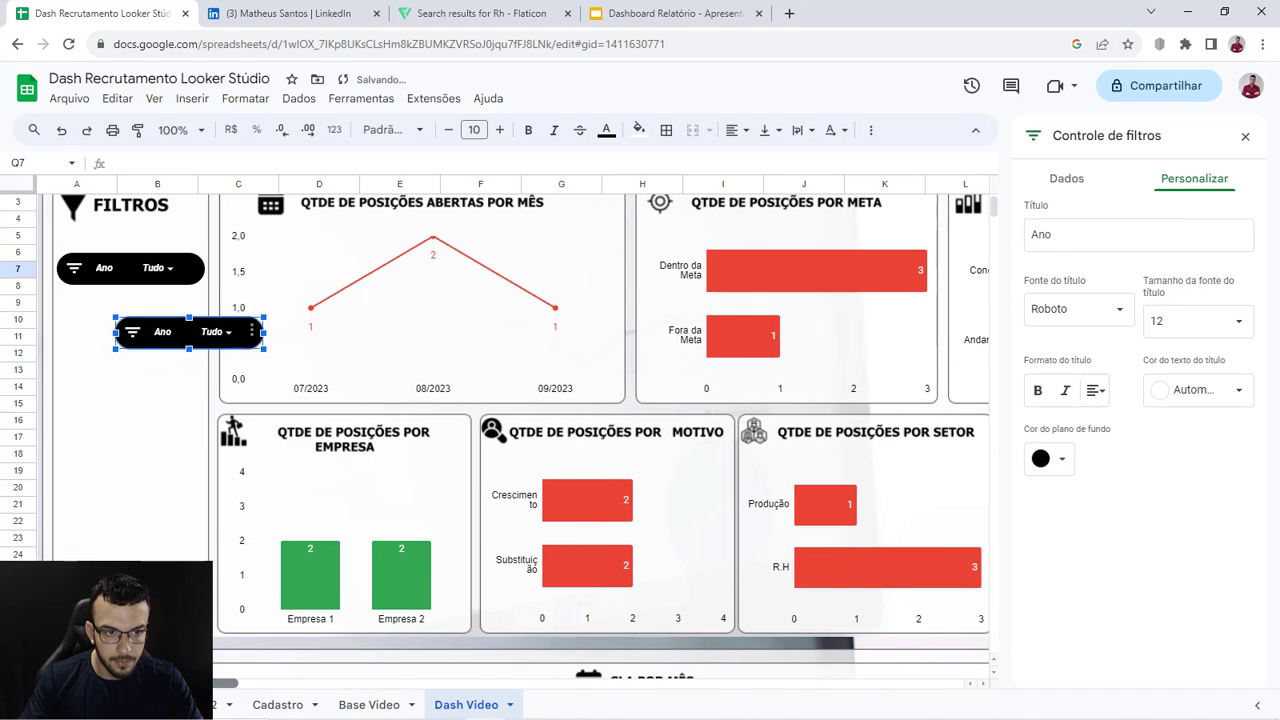
{"action": "left_click_drag", "start_coordinate": [160, 335], "coordinate": [144, 330]}
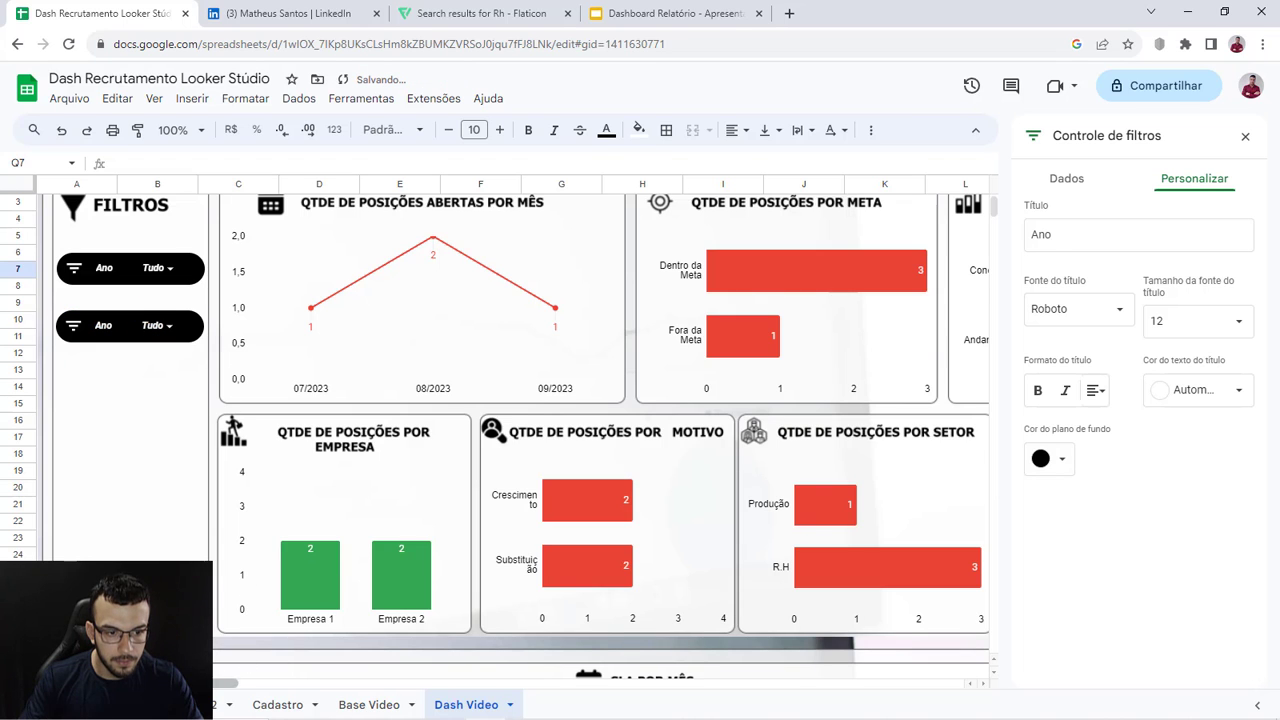
Step: Move another copy of the Ano filter control into the FILTROS panel as the third control, aligned under the second
{"action": "left_click_drag", "start_coordinate": [208, 684], "coordinate": [400, 685]}
{"action": "left_click", "coordinate": [529, 297]}
{"action": "left_click", "coordinate": [531, 298]}
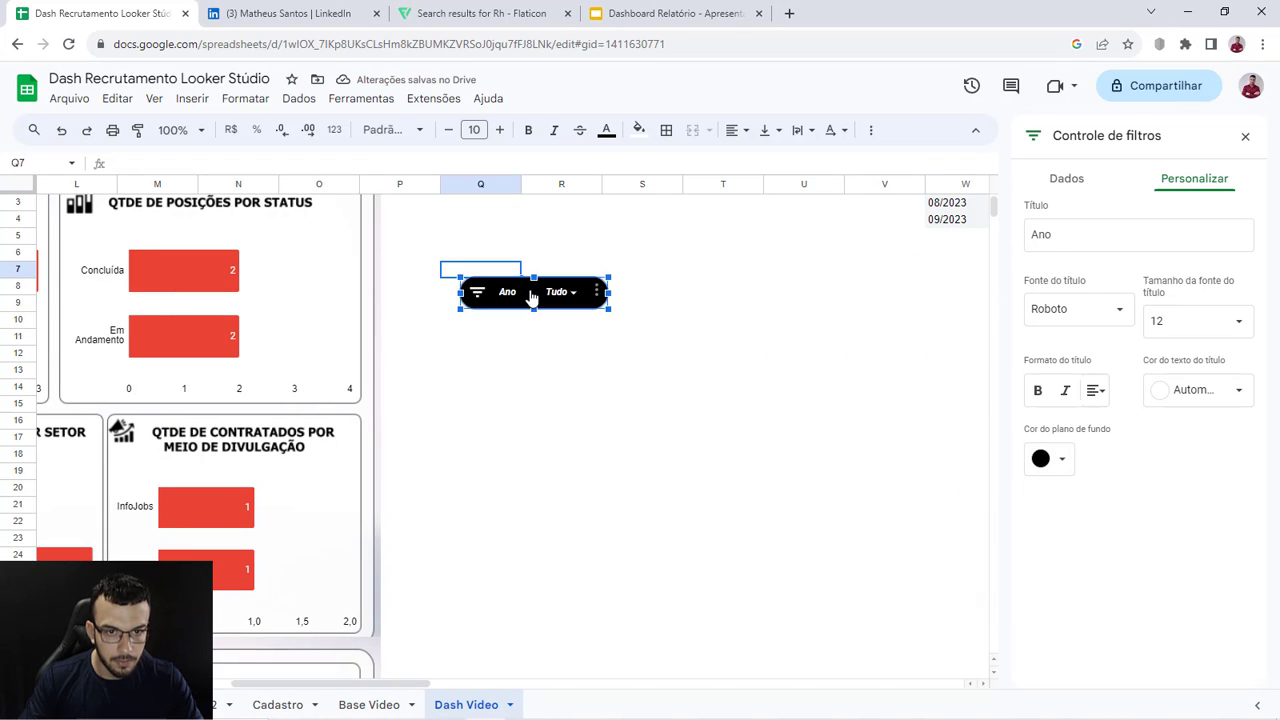
{"action": "left_click_drag", "start_coordinate": [531, 298], "coordinate": [166, 451]}
{"action": "left_click_drag", "start_coordinate": [258, 686], "coordinate": [93, 687]}
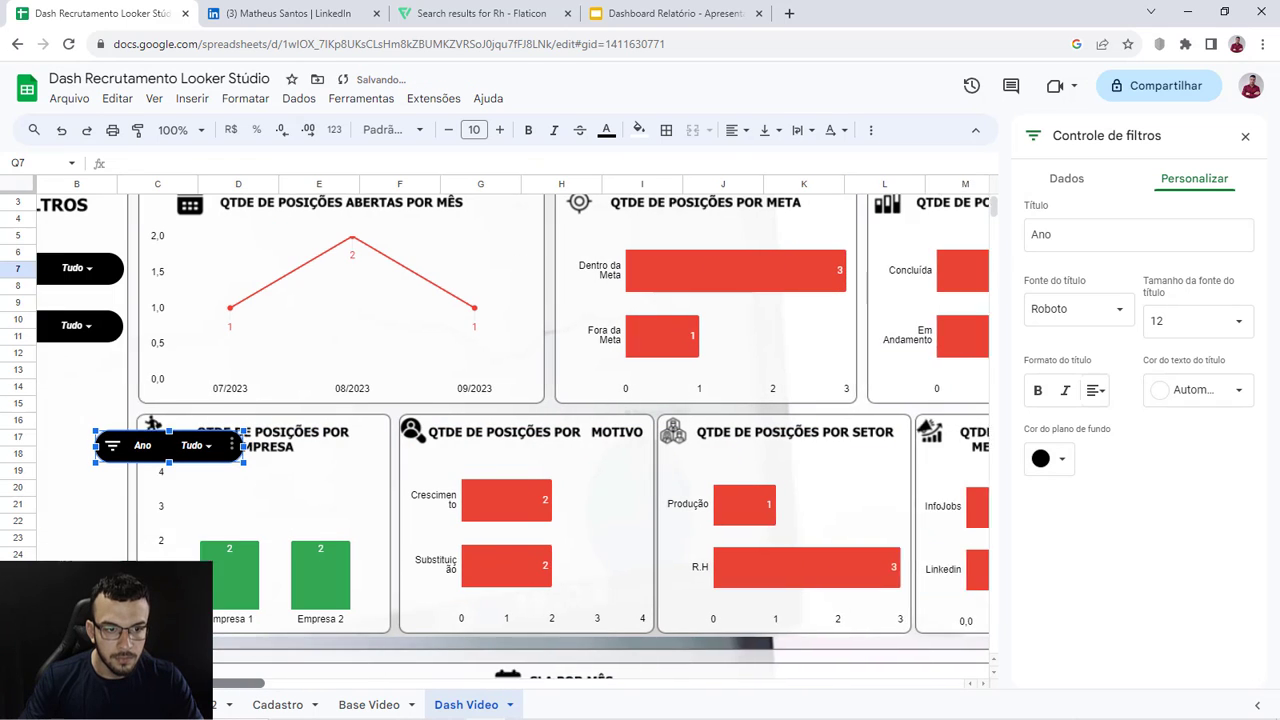
{"action": "left_click_drag", "start_coordinate": [126, 447], "coordinate": [128, 383]}
Step: Set the second filter control's column to Mês and change its title to Mês
{"action": "left_click", "coordinate": [122, 318]}
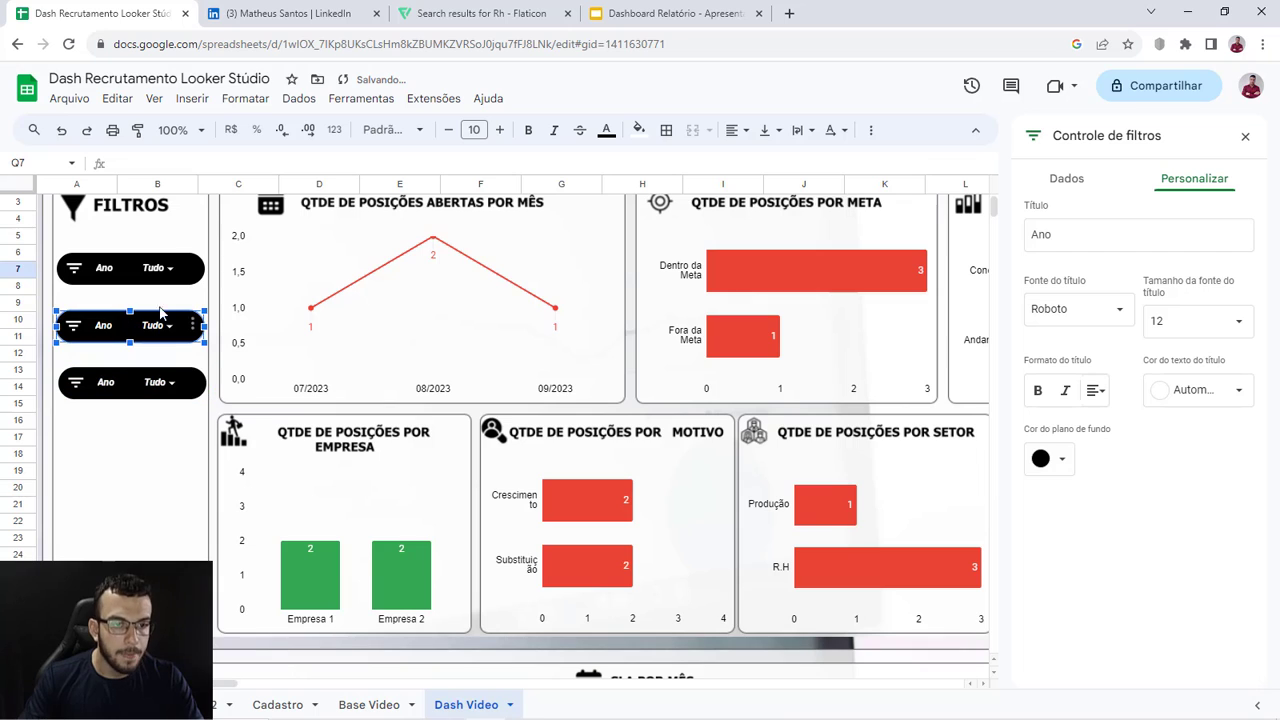
{"action": "left_click", "coordinate": [194, 327]}
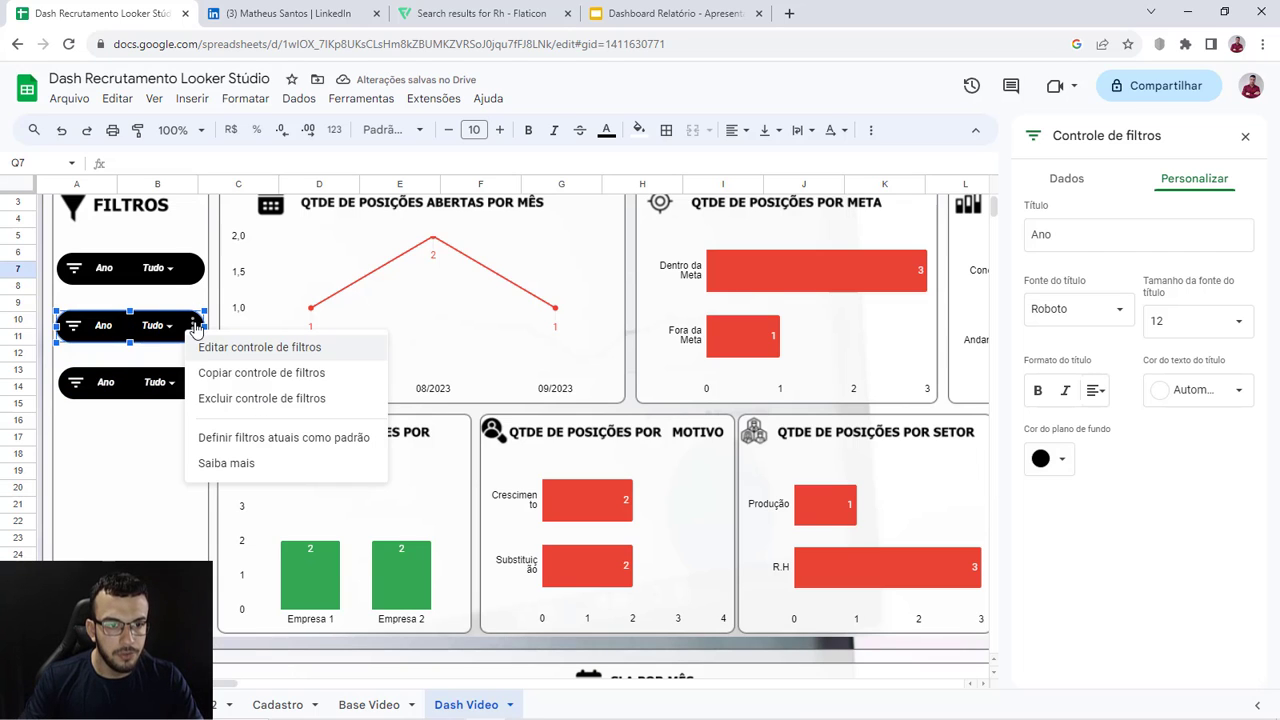
{"action": "left_click", "coordinate": [258, 345]}
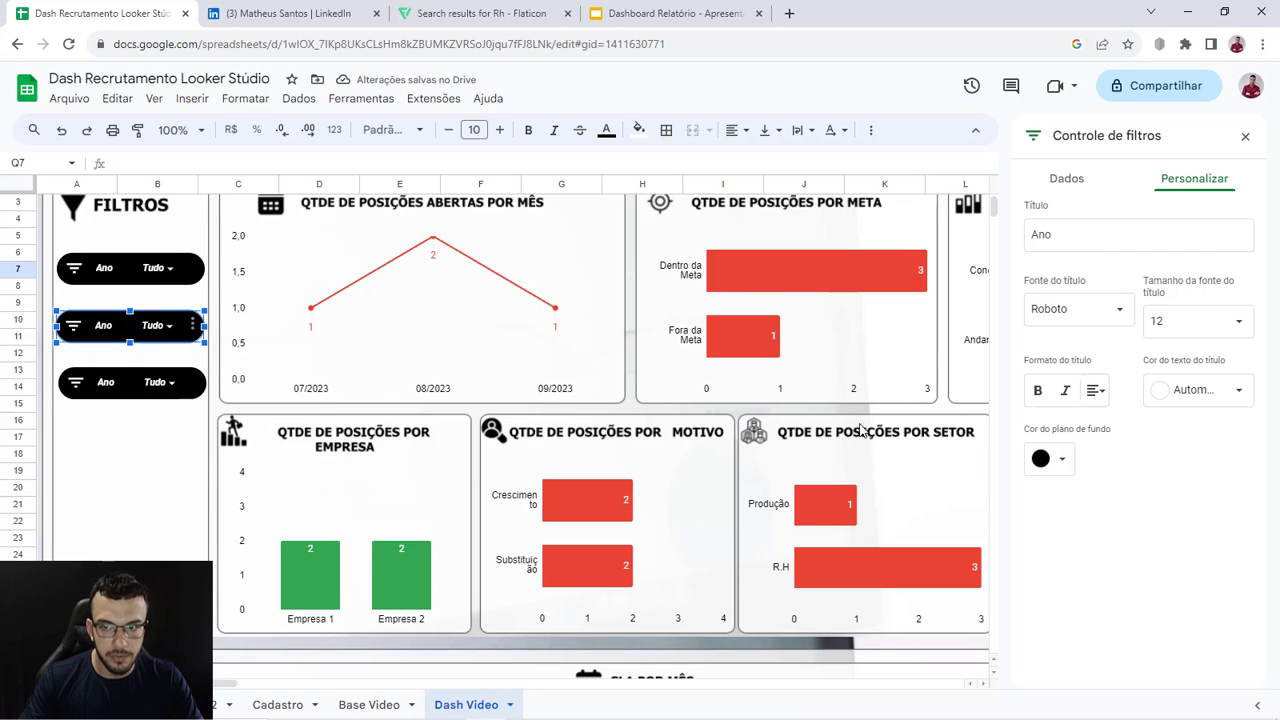
{"action": "left_click", "coordinate": [1070, 178]}
{"action": "left_click", "coordinate": [1075, 294]}
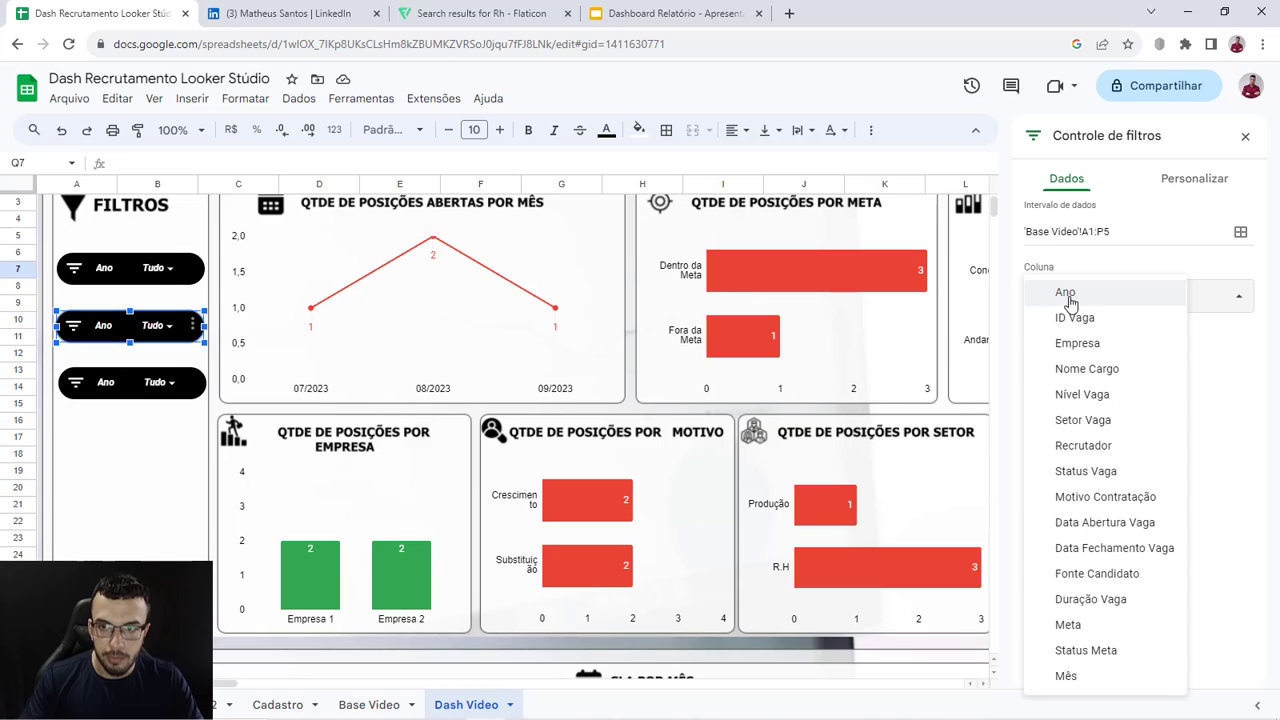
{"action": "left_click", "coordinate": [1065, 676]}
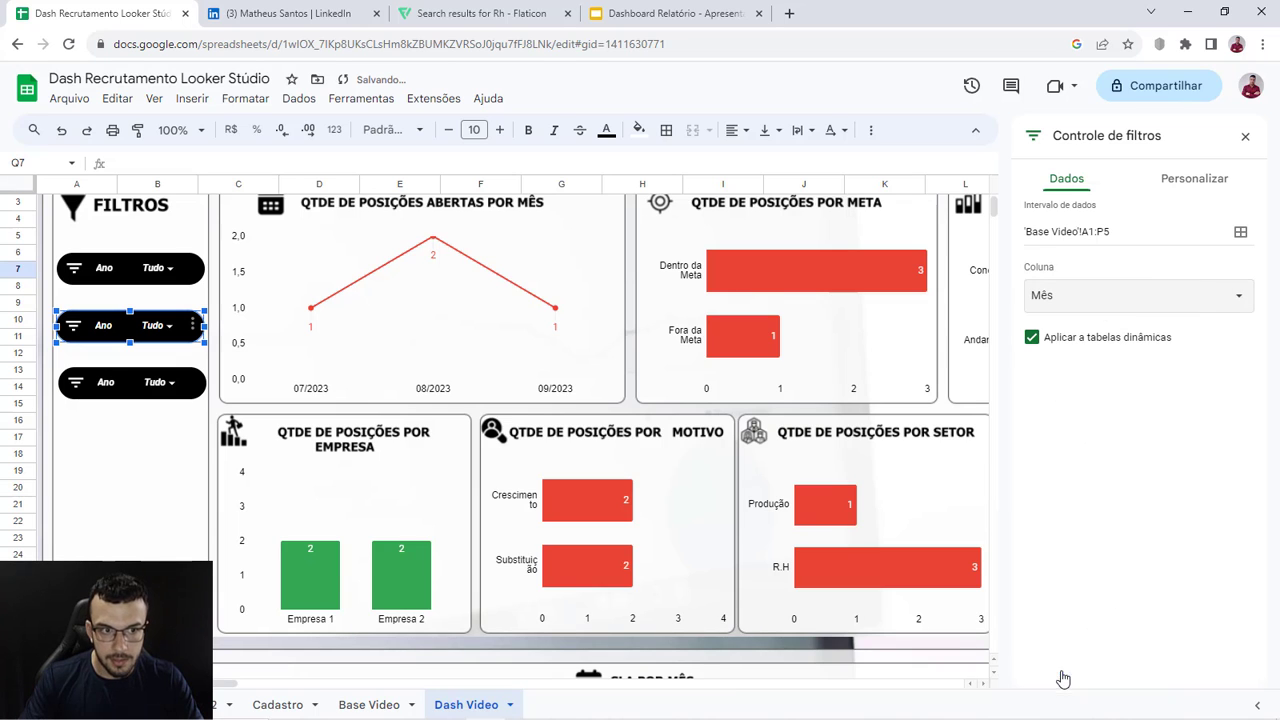
{"action": "left_click", "coordinate": [1190, 180]}
{"action": "double_click", "coordinate": [1118, 233]}
{"action": "type", "text": "M"}
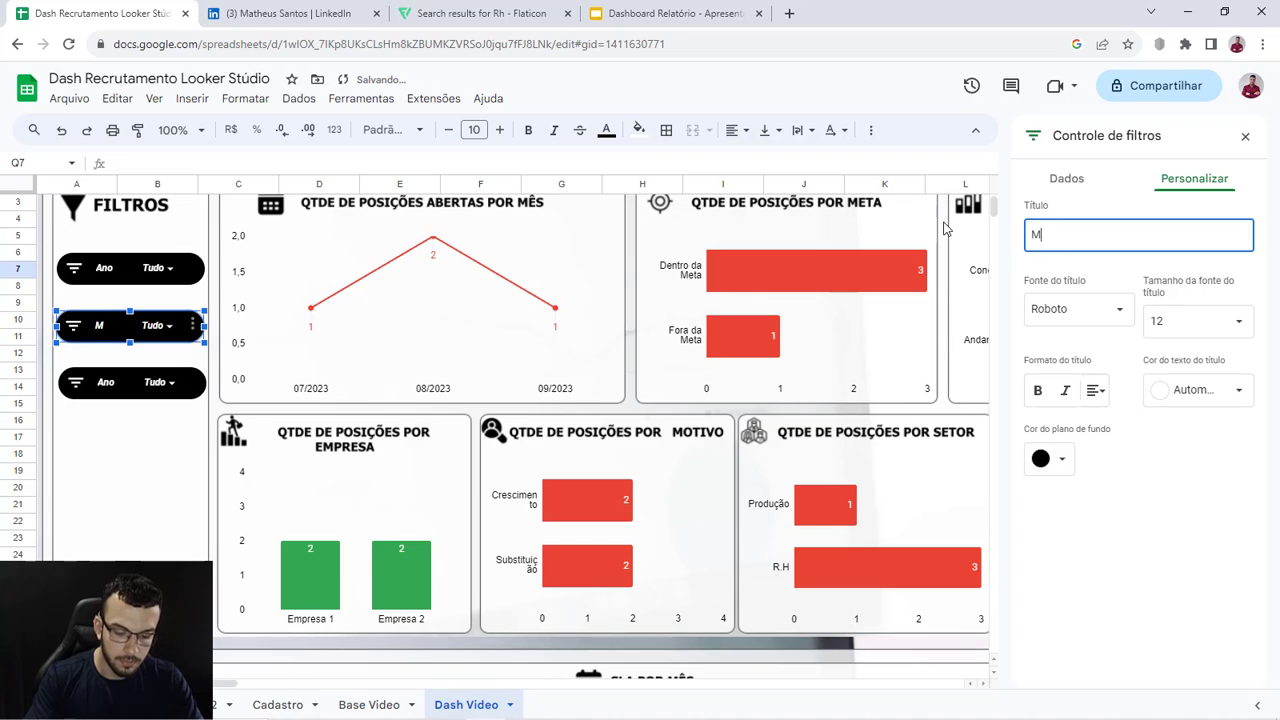
{"action": "type", "text": "ês"}
Step: Set the third filter control's column to Recrutador and change its title to Recrutador
{"action": "left_click", "coordinate": [128, 388]}
{"action": "left_click", "coordinate": [195, 382]}
{"action": "left_click", "coordinate": [308, 378]}
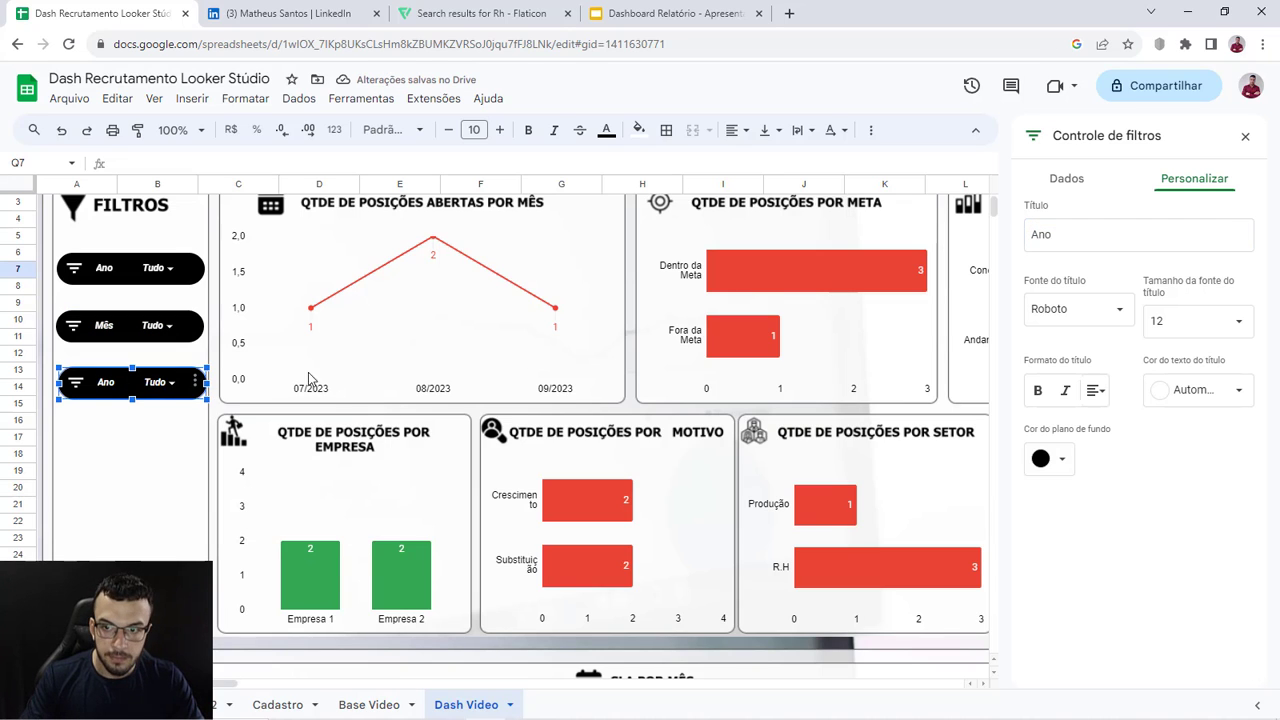
{"action": "left_click", "coordinate": [1046, 186]}
{"action": "left_click", "coordinate": [1084, 304]}
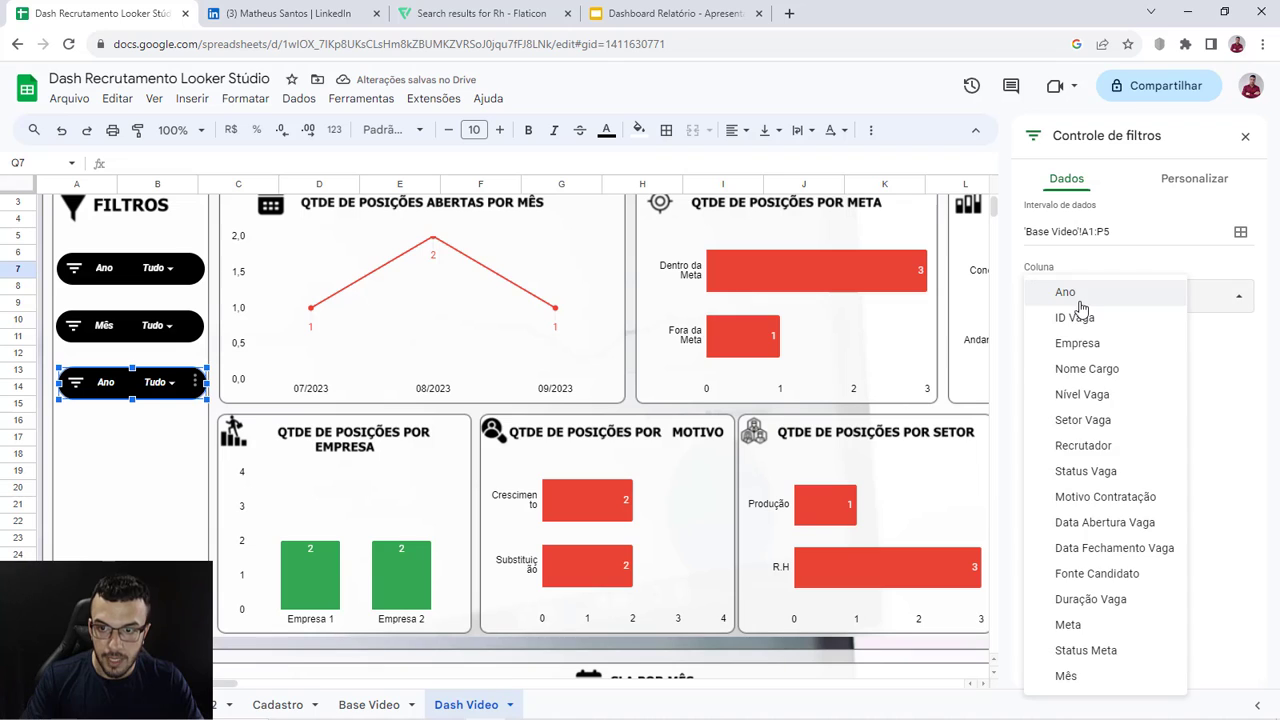
{"action": "left_click", "coordinate": [1101, 450]}
{"action": "left_click", "coordinate": [1176, 185]}
{"action": "double_click", "coordinate": [1086, 238]}
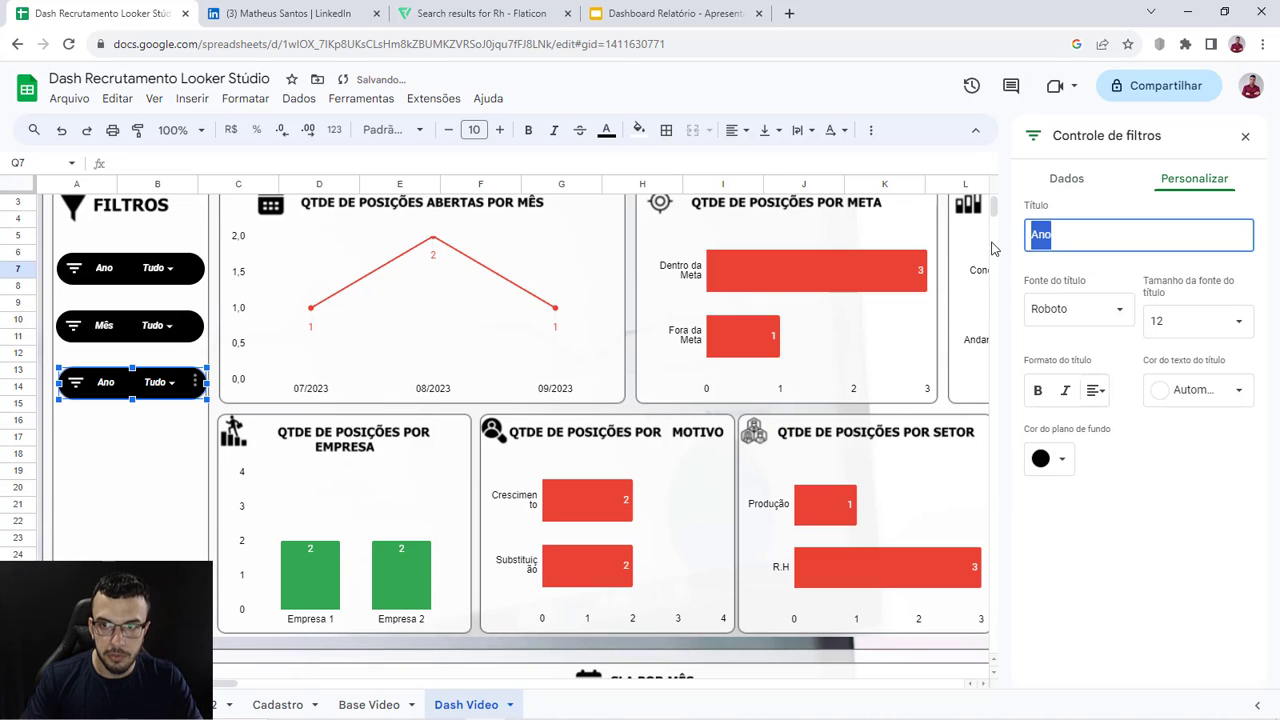
{"action": "type", "text": "ecrrutador"}
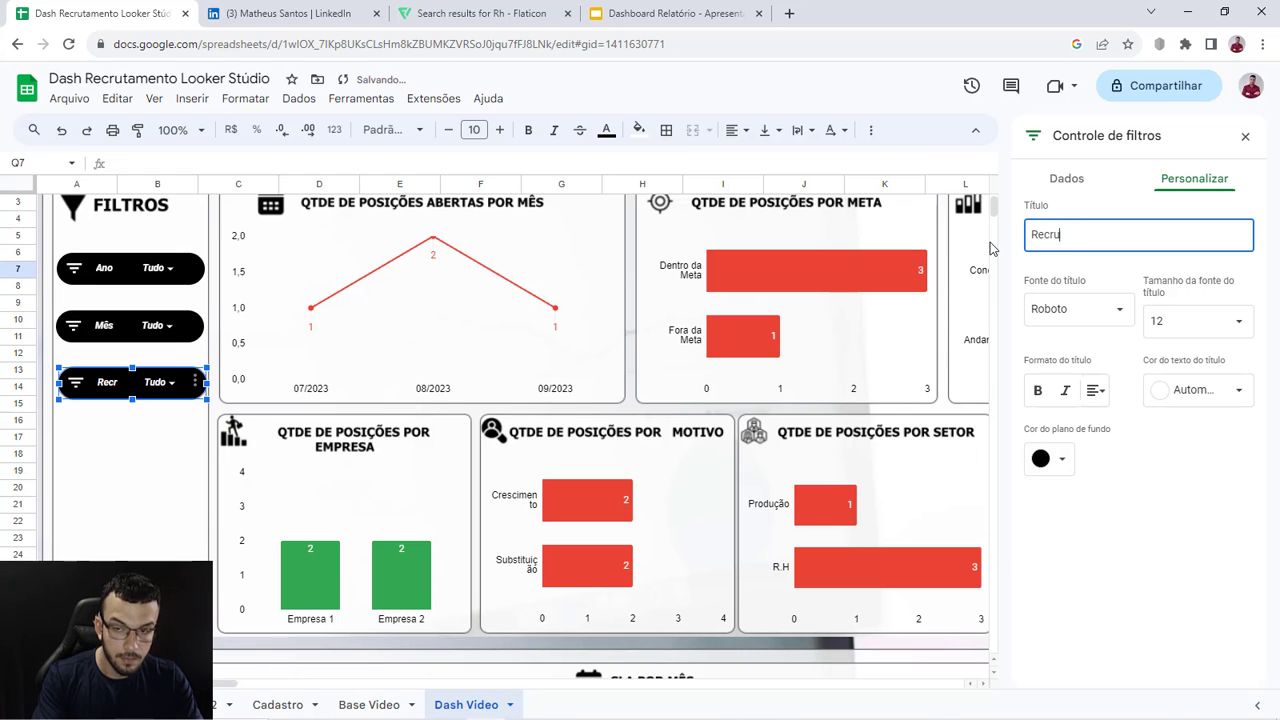
Step: Check the values offered by the Ano, Mês and Recrutador filter controls and close the list
{"action": "left_click", "coordinate": [163, 269]}
{"action": "left_click", "coordinate": [164, 270]}
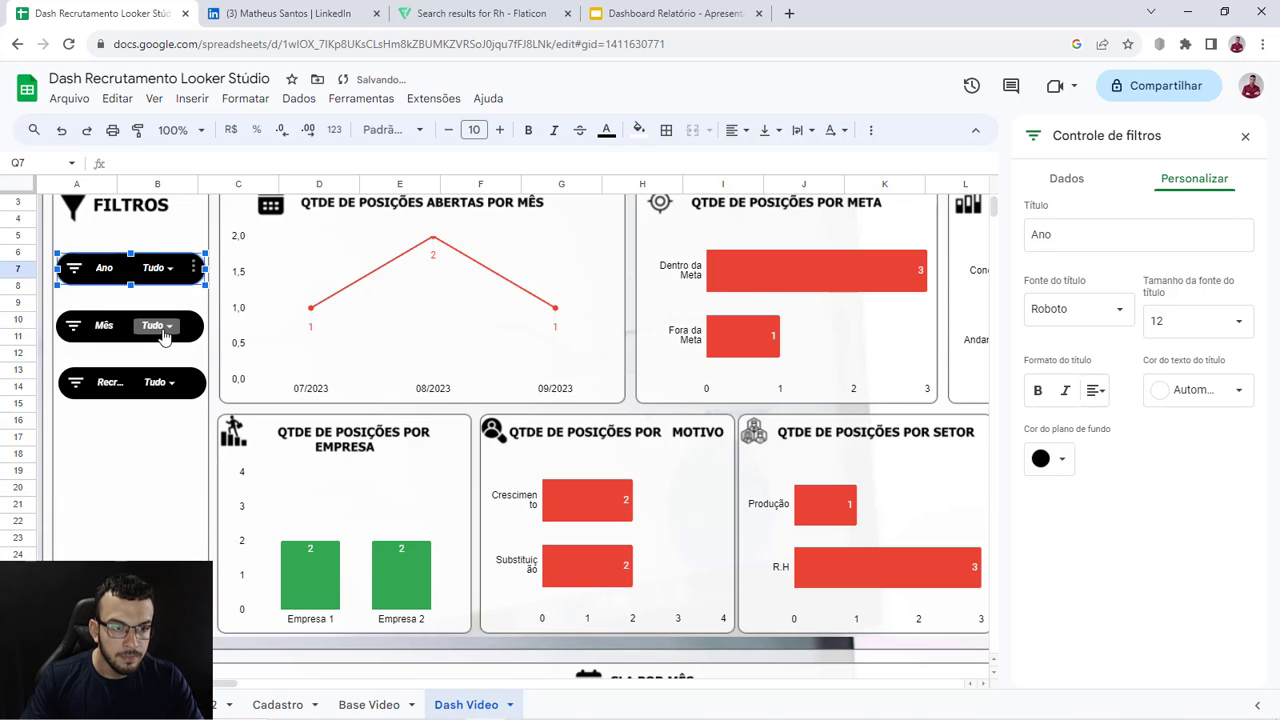
{"action": "left_click", "coordinate": [160, 330]}
{"action": "left_click", "coordinate": [157, 338]}
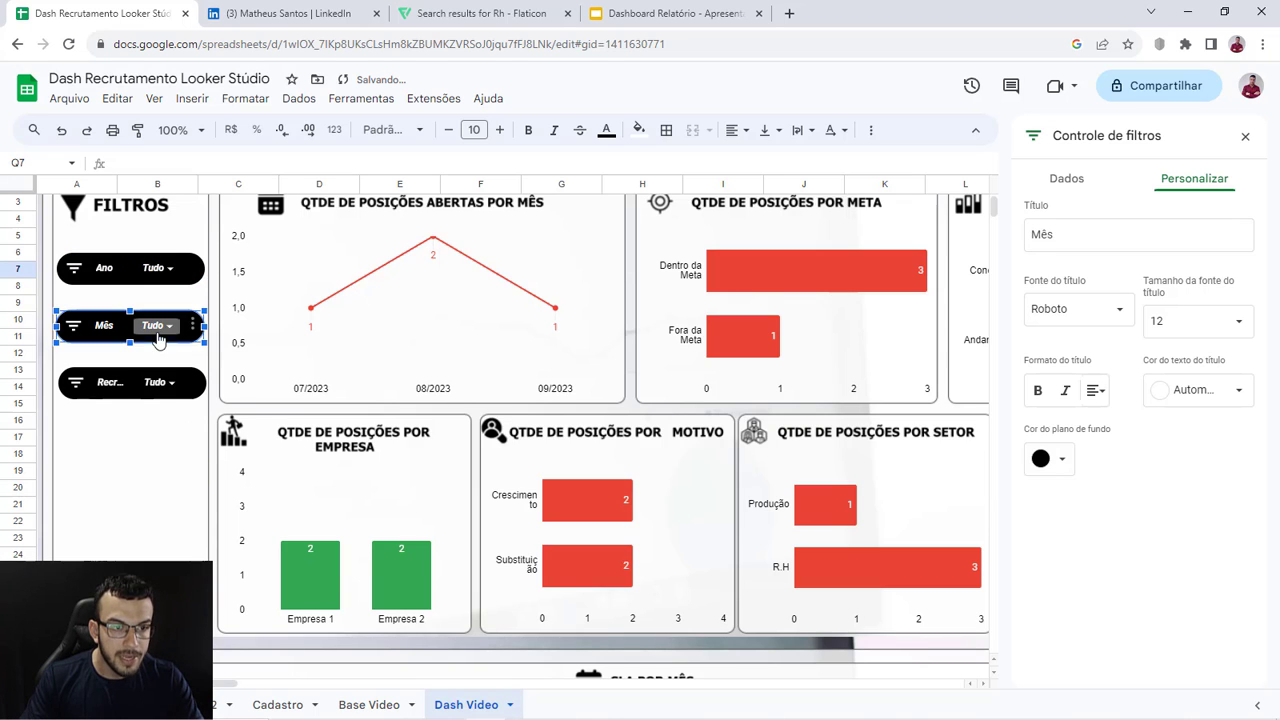
{"action": "left_click", "coordinate": [158, 384]}
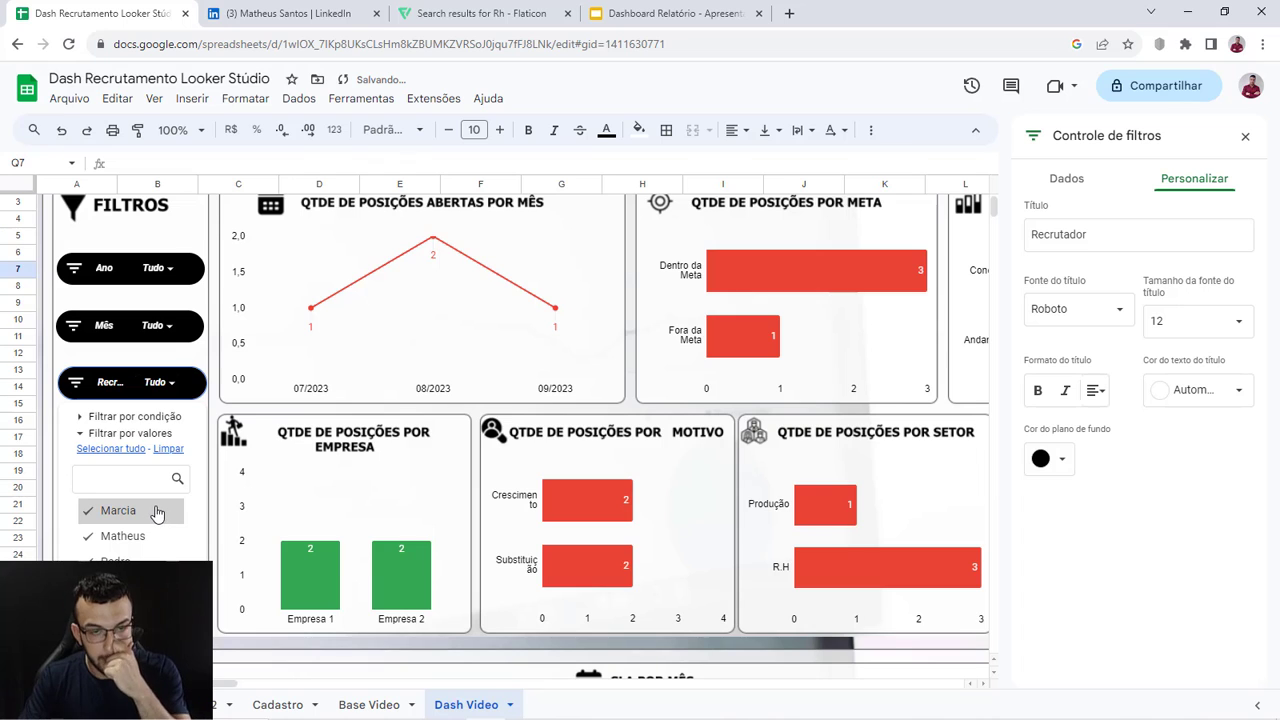
{"action": "left_click", "coordinate": [389, 358]}
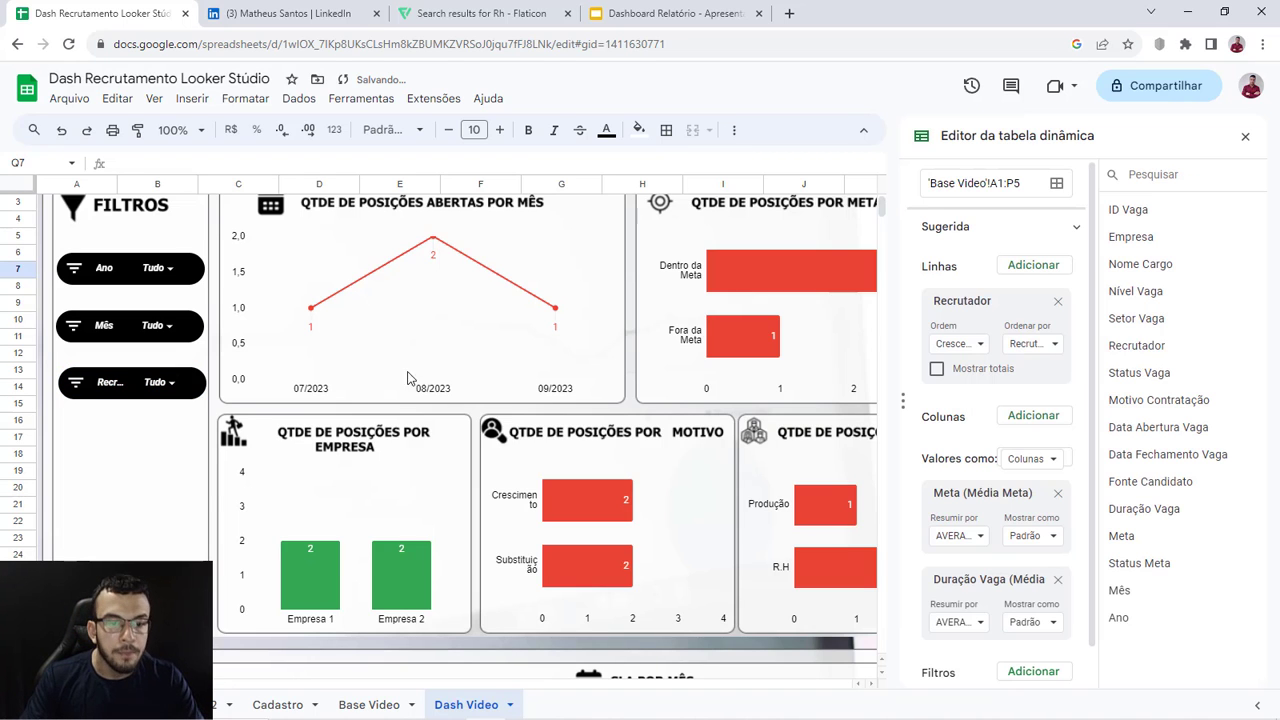
Step: Examine the source table in the Base Video sheet and the Fonte Candidato options for vacancy 2
{"action": "scroll", "coordinate": [560, 490], "scroll_direction": "right", "scroll_amount": 10}
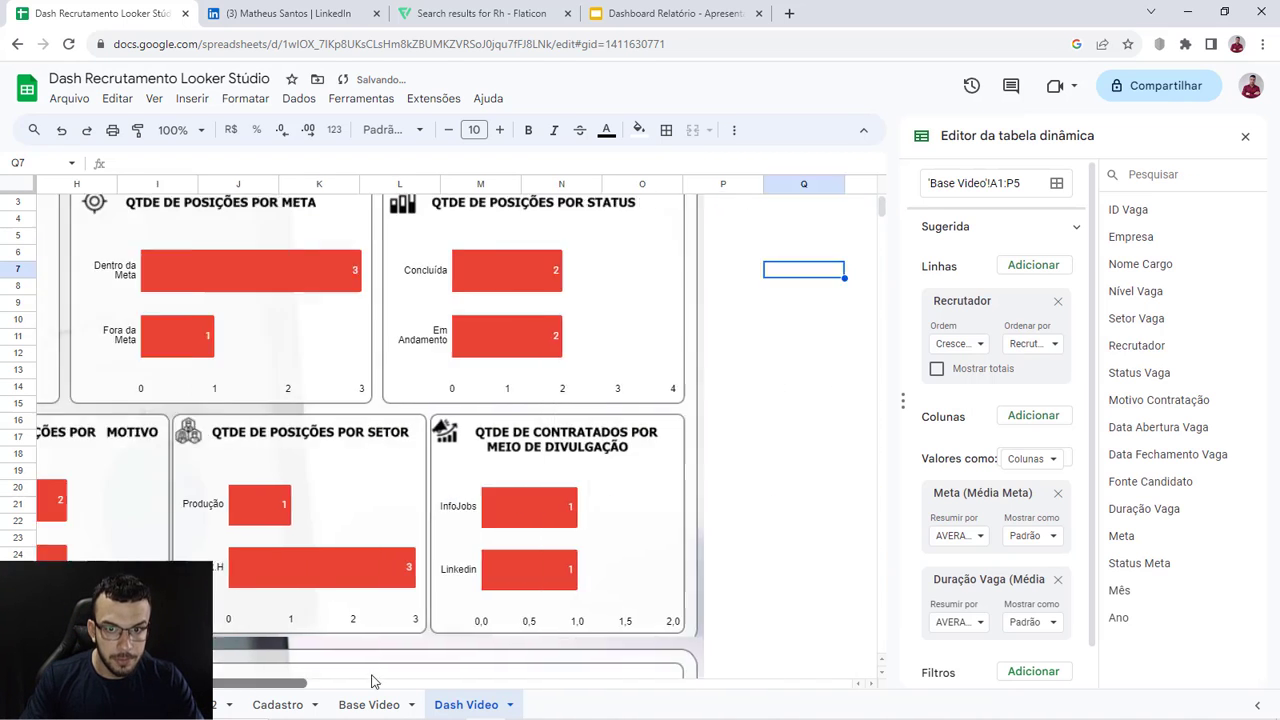
{"action": "left_click", "coordinate": [561, 487]}
{"action": "left_click", "coordinate": [370, 705]}
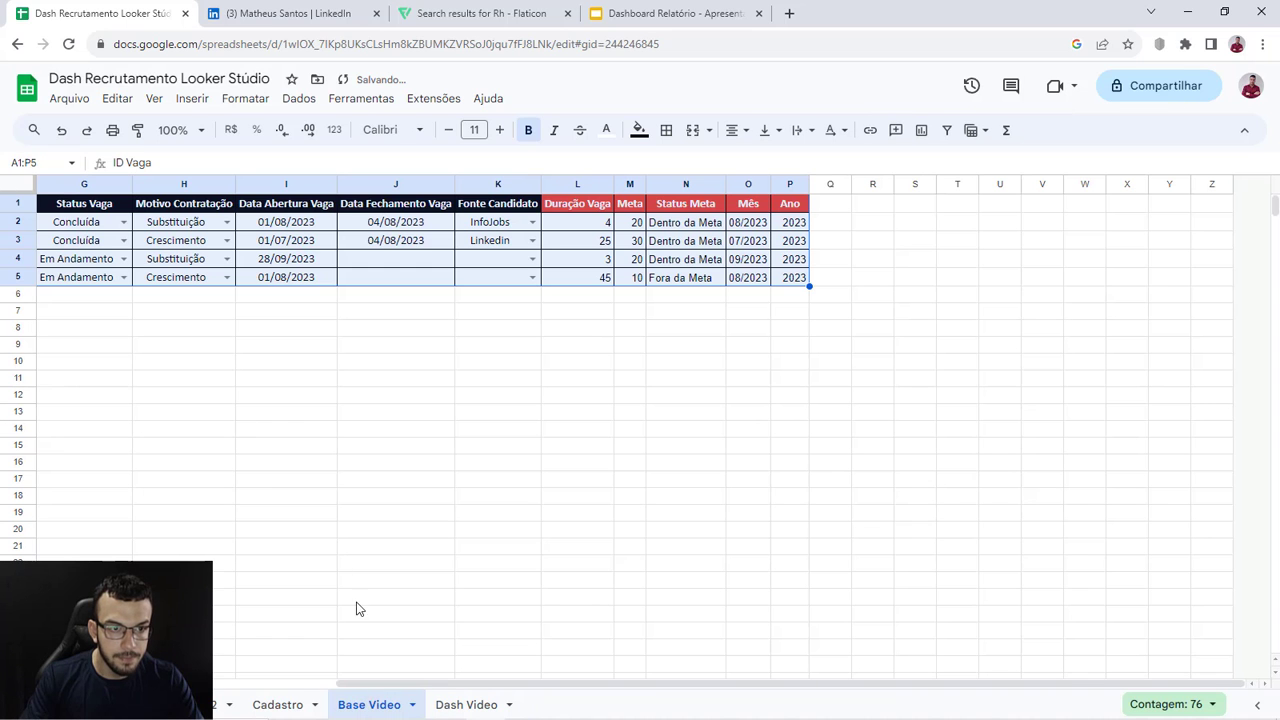
{"action": "left_click_drag", "start_coordinate": [534, 686], "coordinate": [245, 680]}
{"action": "left_click", "coordinate": [297, 381]}
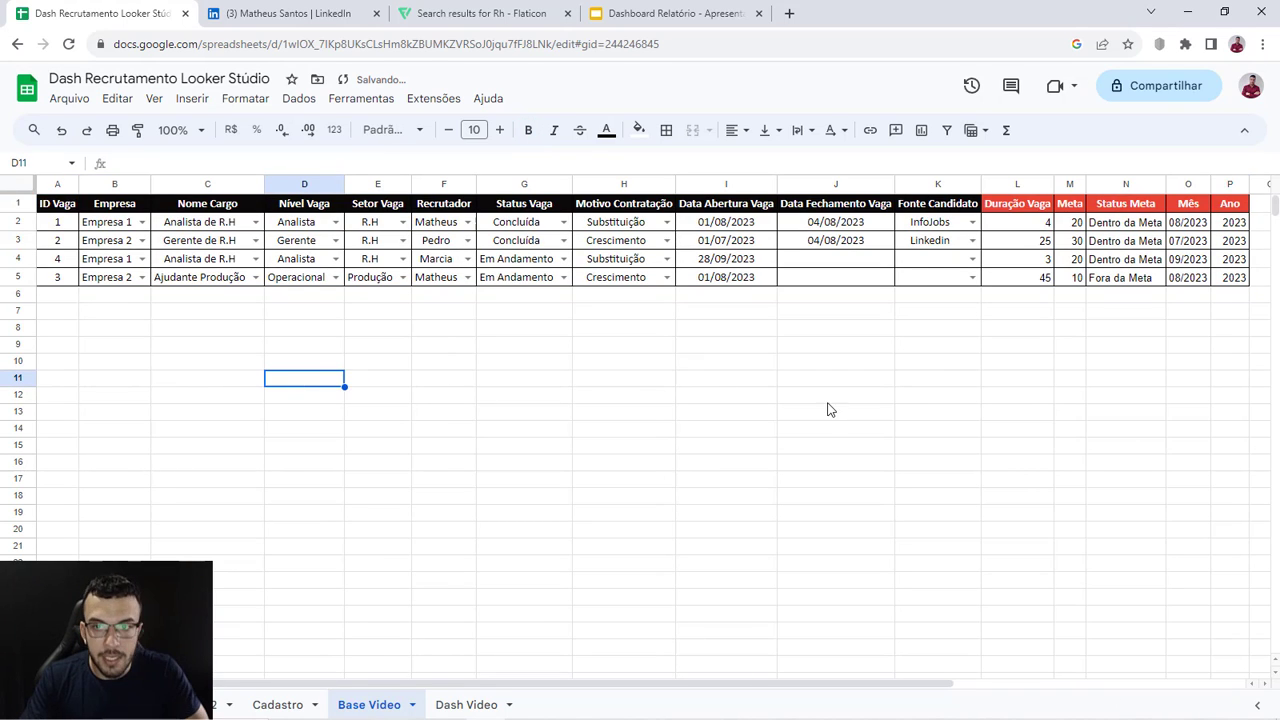
{"action": "left_click", "coordinate": [935, 250]}
{"action": "left_click", "coordinate": [972, 243]}
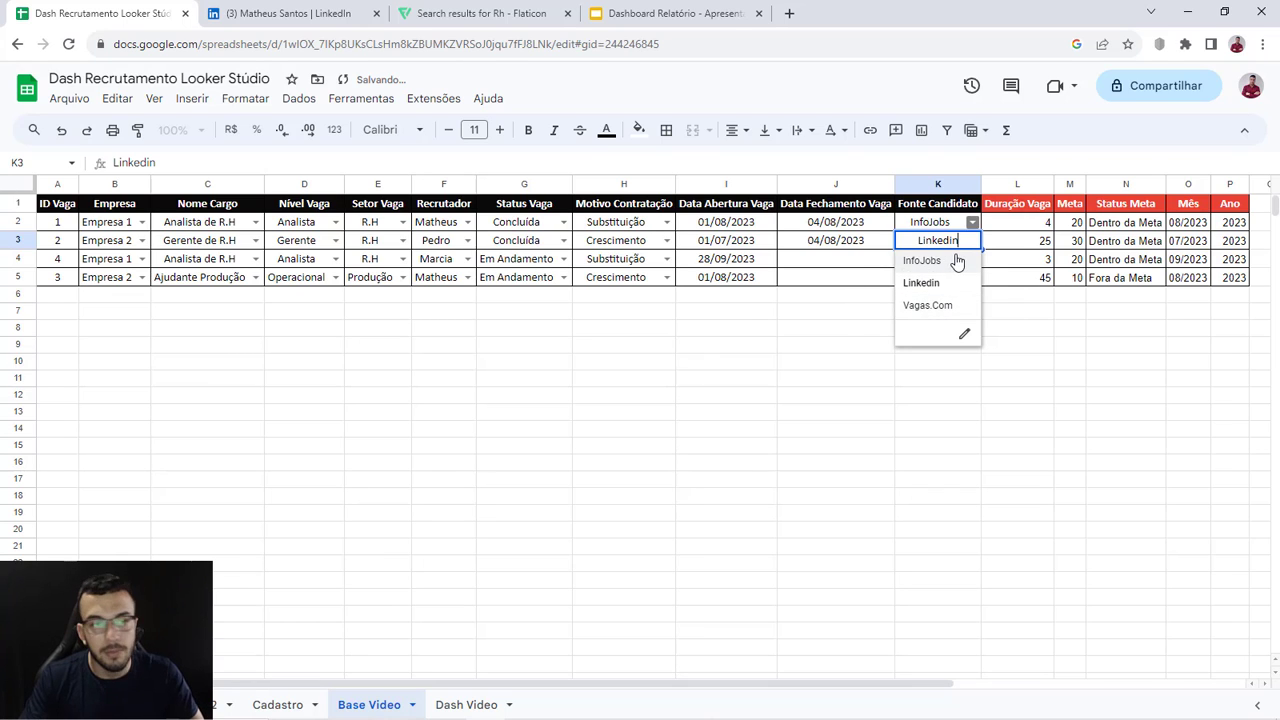
{"action": "left_click", "coordinate": [620, 360]}
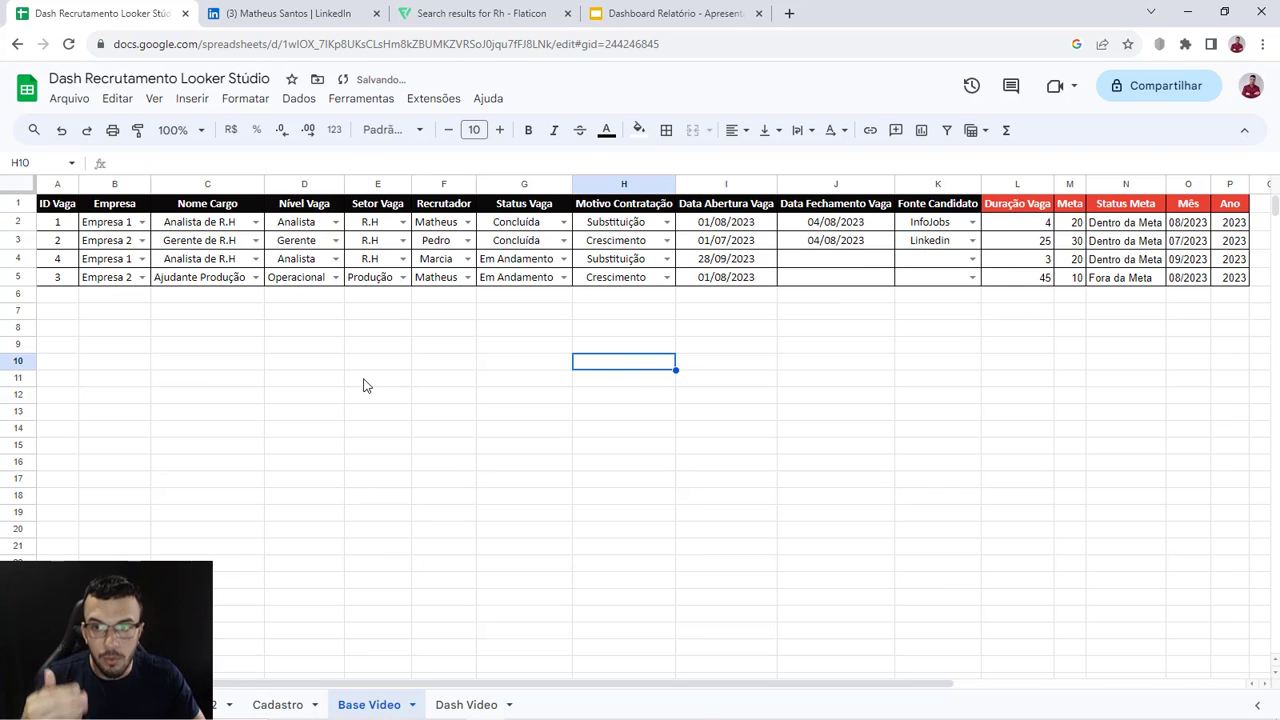
{"action": "left_click", "coordinate": [15, 277]}
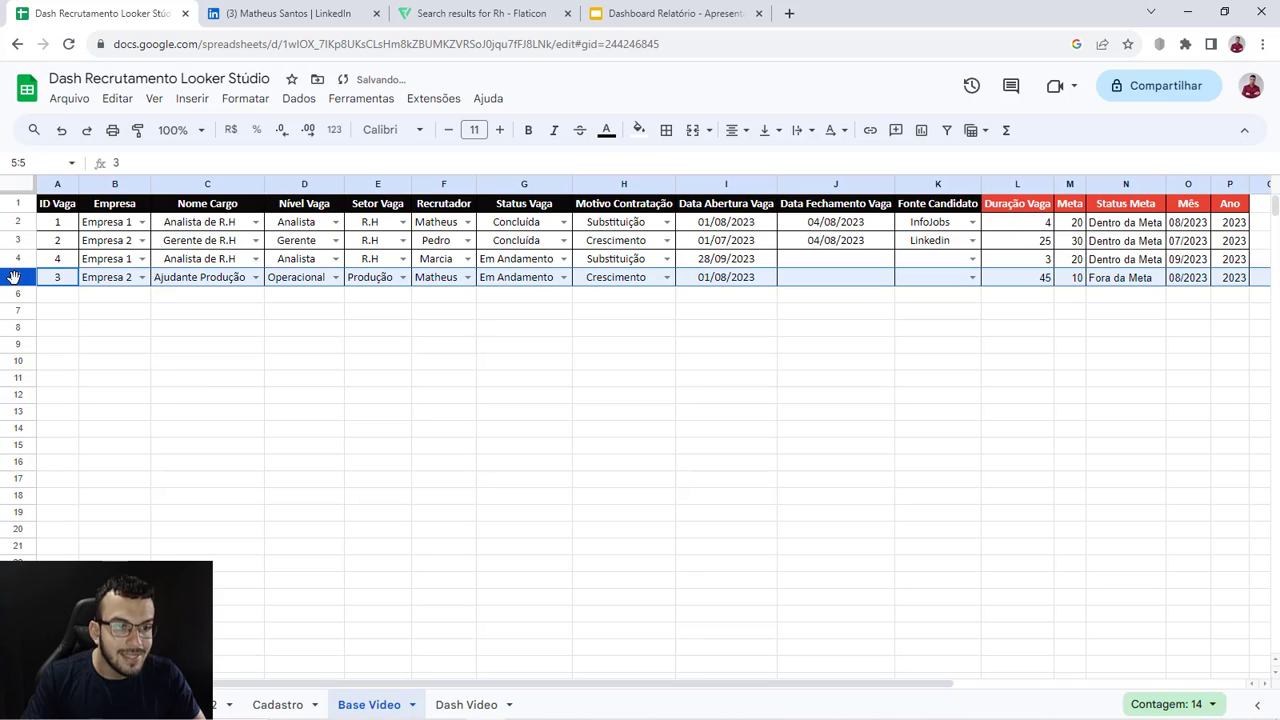
{"action": "left_click", "coordinate": [58, 300]}
{"action": "key", "text": "ctrl+shift+Down"}
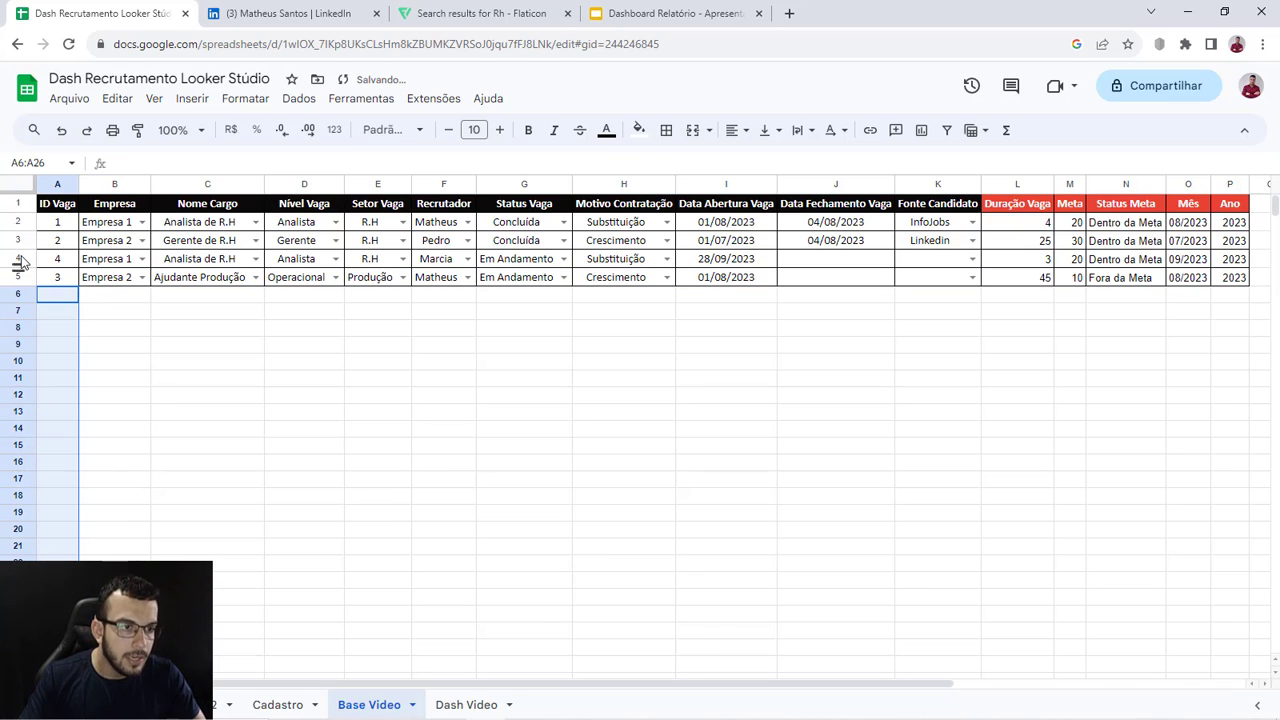
{"action": "left_click", "coordinate": [18, 259]}
{"action": "right_click", "coordinate": [20, 259]}
{"action": "left_click", "coordinate": [461, 372]}
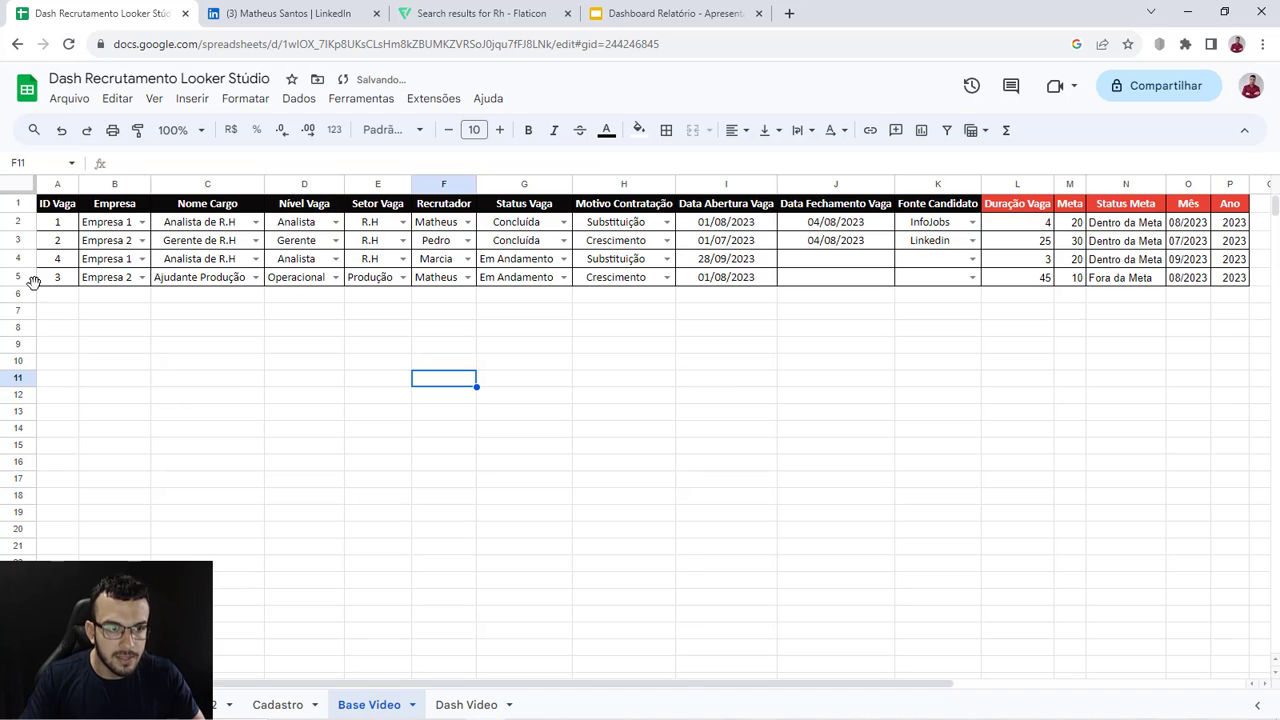
{"action": "left_click", "coordinate": [452, 702]}
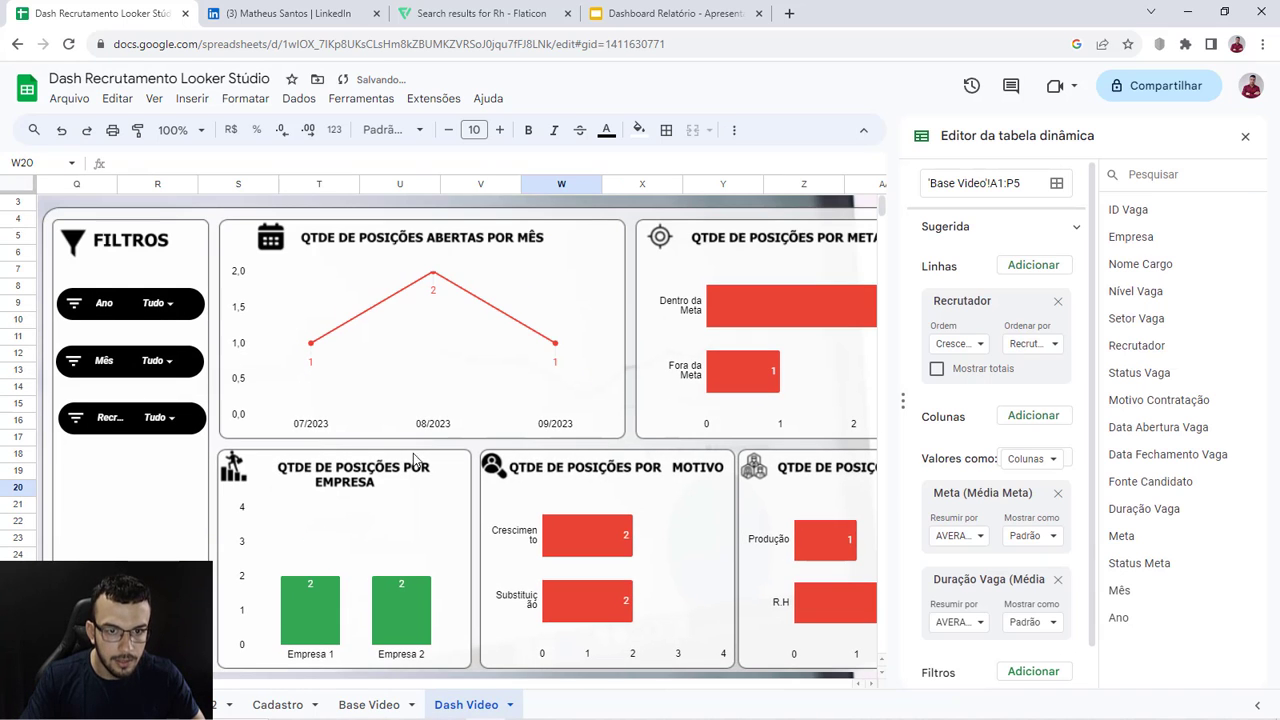
{"action": "left_click", "coordinate": [372, 702]}
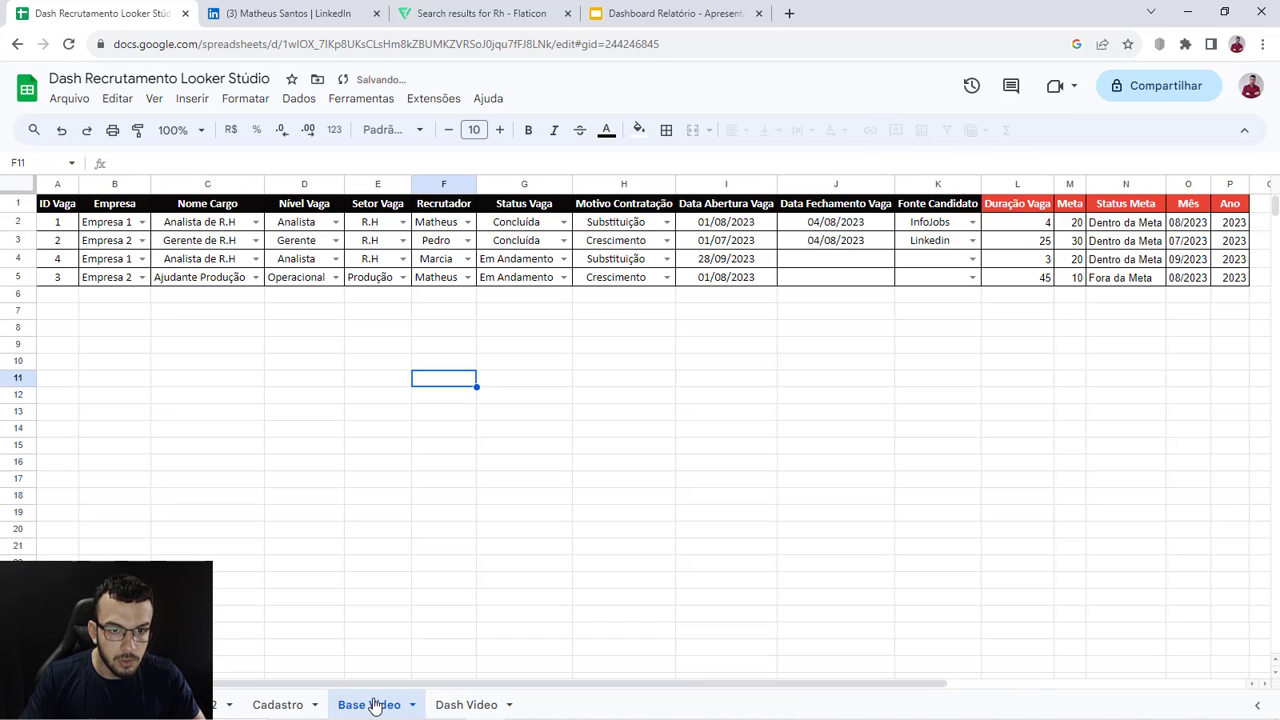
Step: Insert one row above row 4 in the Base Video sheet and enter 5 as its ID Vaga
{"action": "left_click", "coordinate": [20, 259]}
{"action": "right_click", "coordinate": [20, 259]}
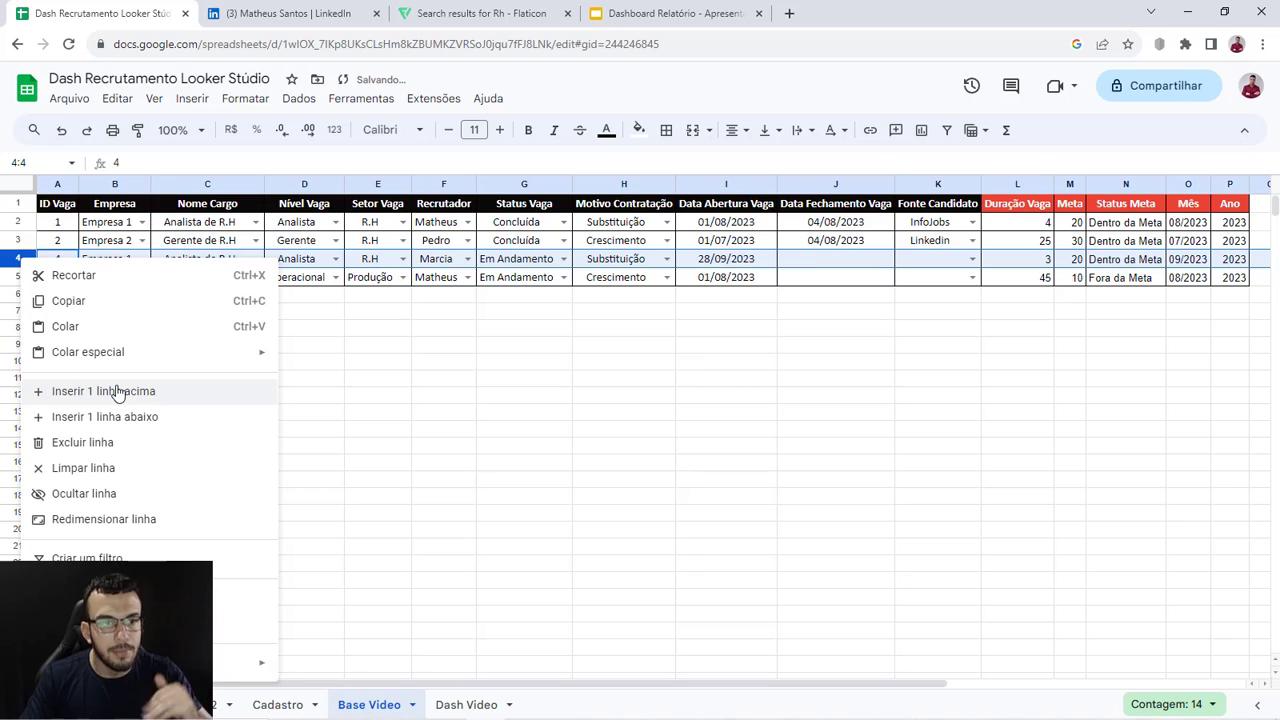
{"action": "left_click", "coordinate": [117, 391]}
{"action": "left_click", "coordinate": [73, 260]}
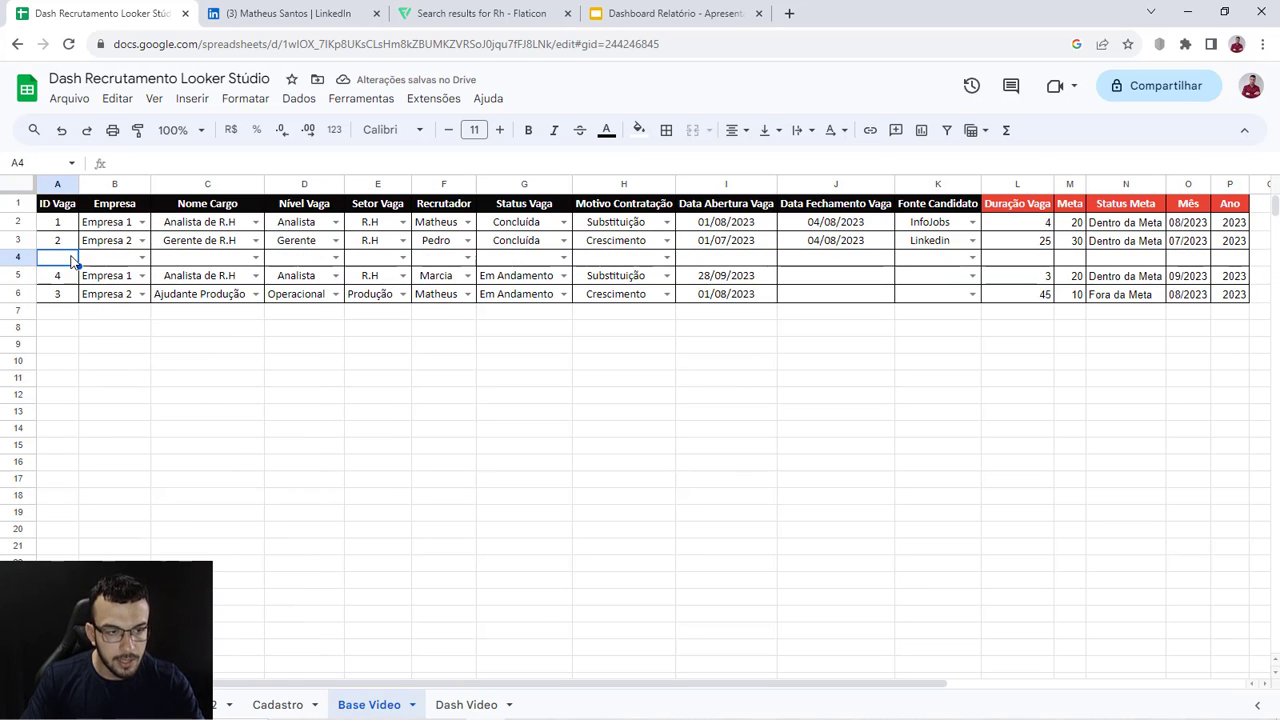
{"action": "type", "text": "5"}
{"action": "key", "text": "Tab"}
Step: Set row 4's Empresa to Empresa 1 and its Nome Cargo to Diretor in the Base Video sheet
{"action": "left_click", "coordinate": [140, 259]}
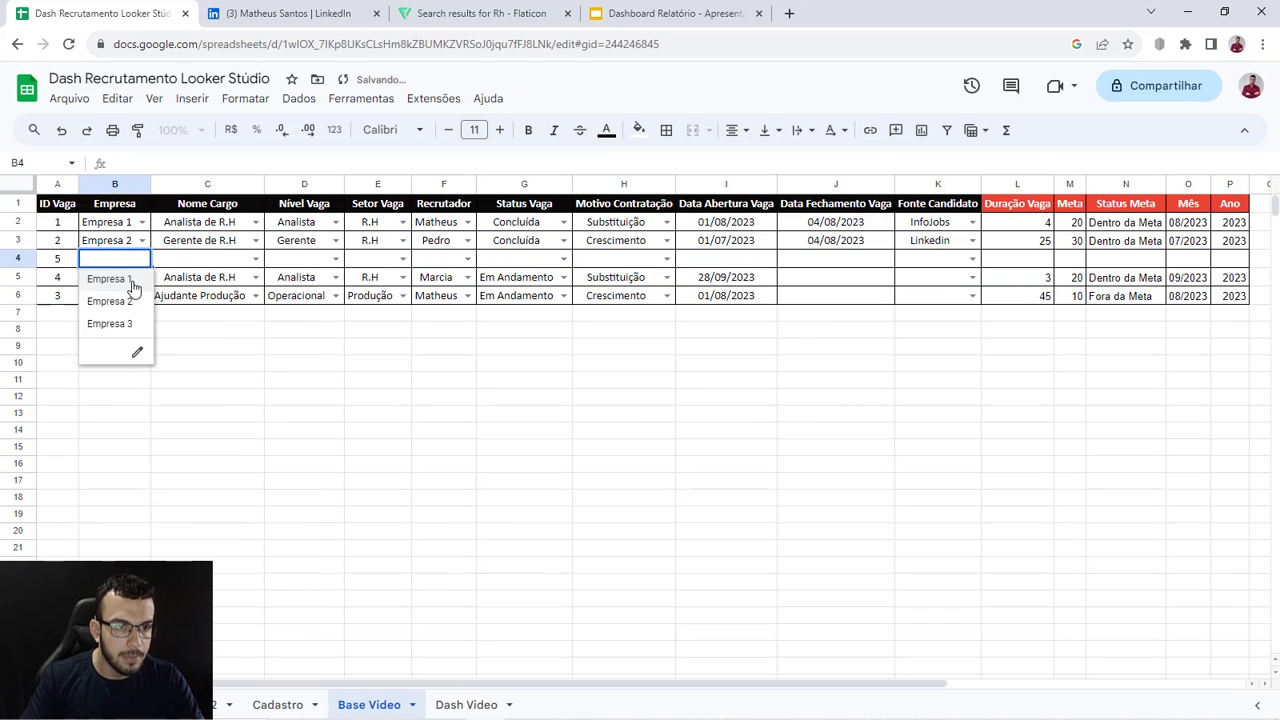
{"action": "left_click", "coordinate": [108, 279]}
{"action": "key", "text": "Tab"}
{"action": "left_click", "coordinate": [254, 260]}
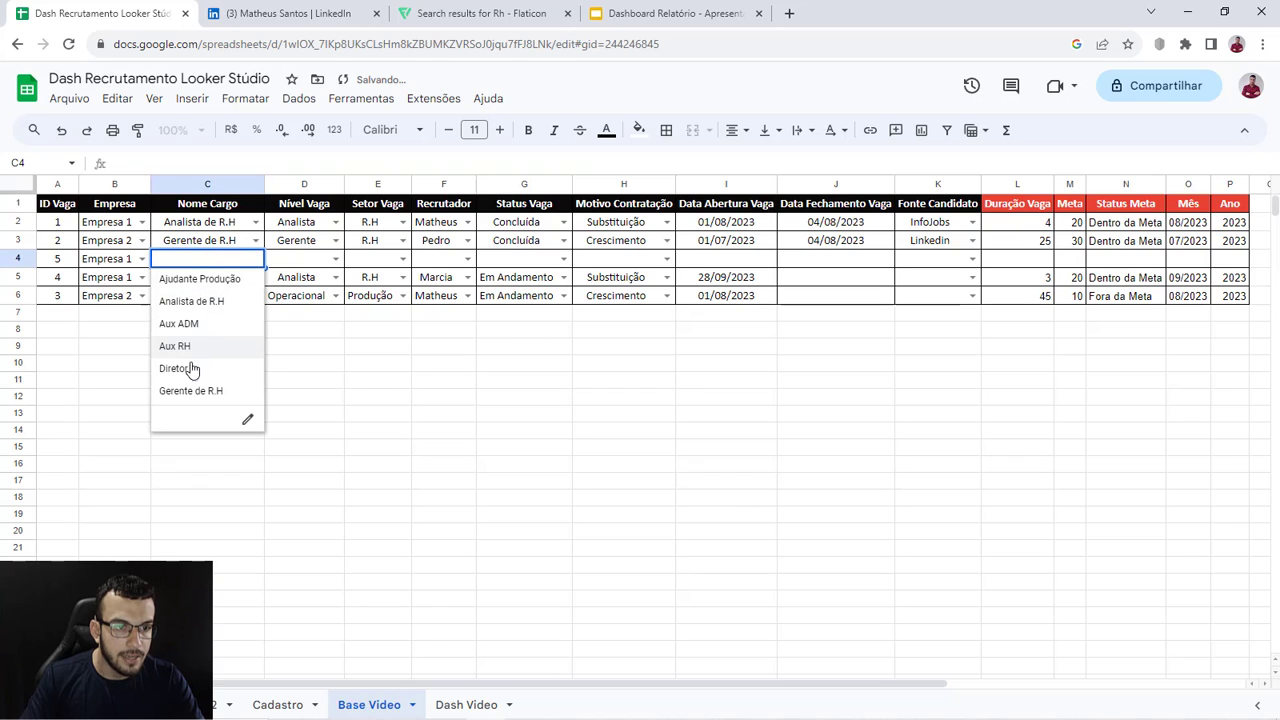
{"action": "left_click", "coordinate": [175, 368]}
{"action": "key", "text": "Tab"}
Step: Choose Diretor as the Nível Vaga and Logistica as the Setor Vaga for vacancy 5
{"action": "left_click", "coordinate": [330, 257]}
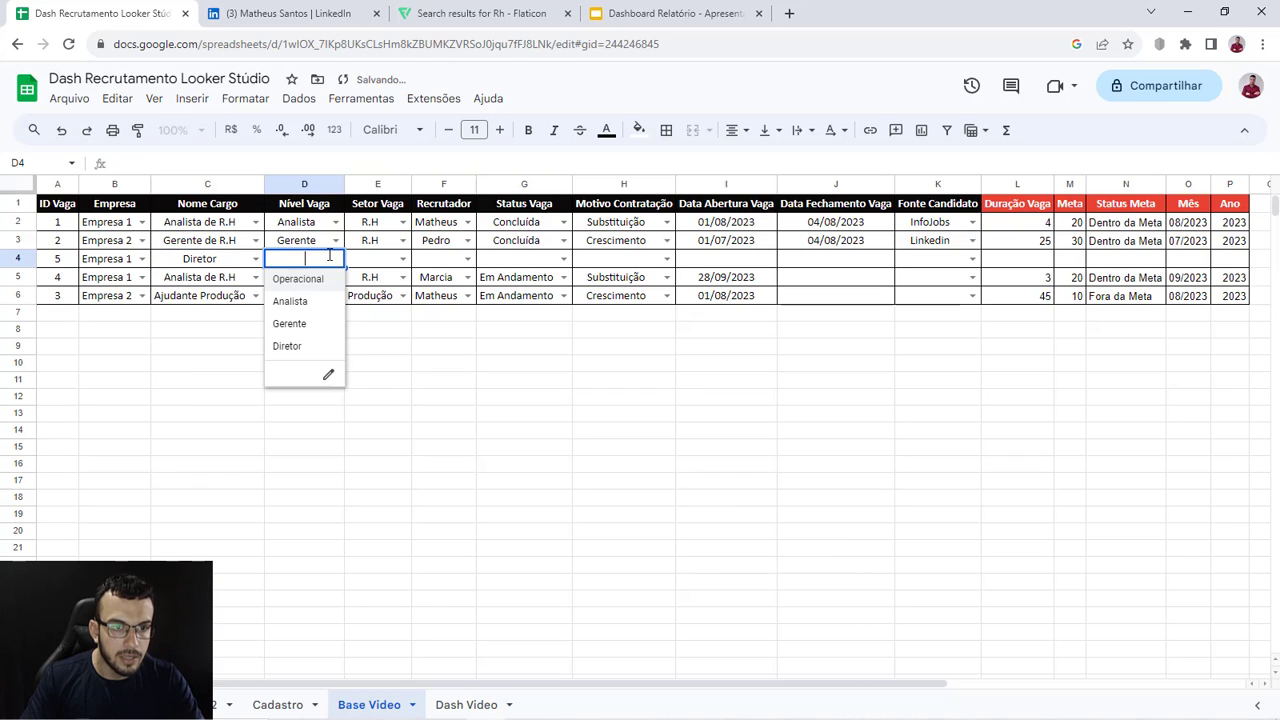
{"action": "left_click", "coordinate": [287, 345]}
{"action": "key", "text": "Tab"}
{"action": "left_click", "coordinate": [400, 257]}
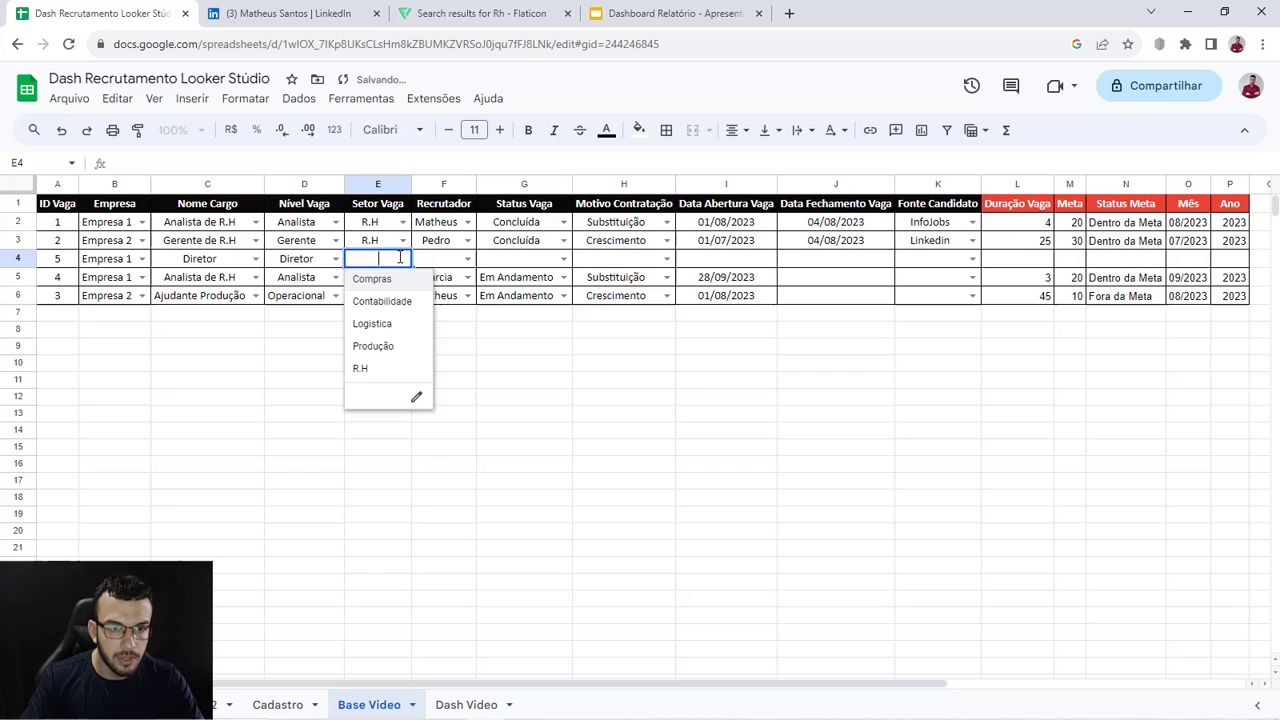
{"action": "left_click", "coordinate": [390, 324]}
{"action": "key", "text": "Tab"}
Step: Assign the first listed recruiter to vacancy 5 and set its Status Vaga to Em Andamento
{"action": "left_click", "coordinate": [467, 259]}
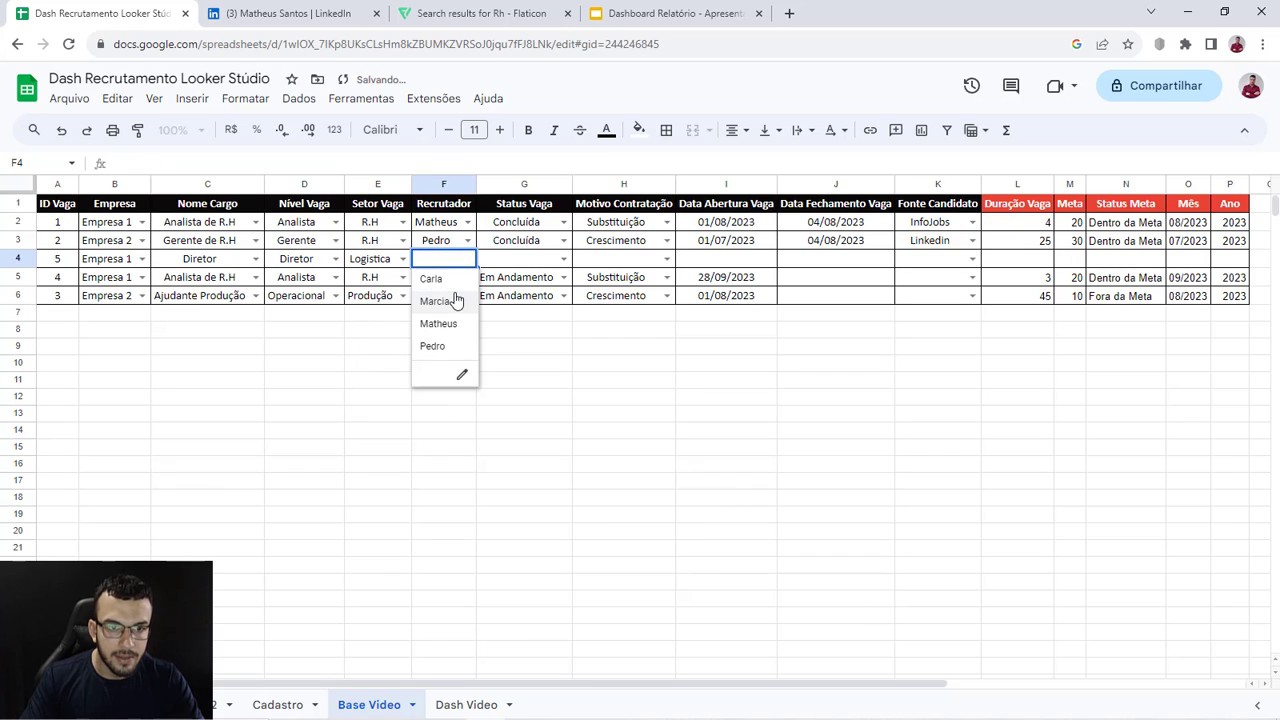
{"action": "left_click", "coordinate": [438, 280]}
{"action": "key", "text": "Tab"}
{"action": "left_click", "coordinate": [566, 259]}
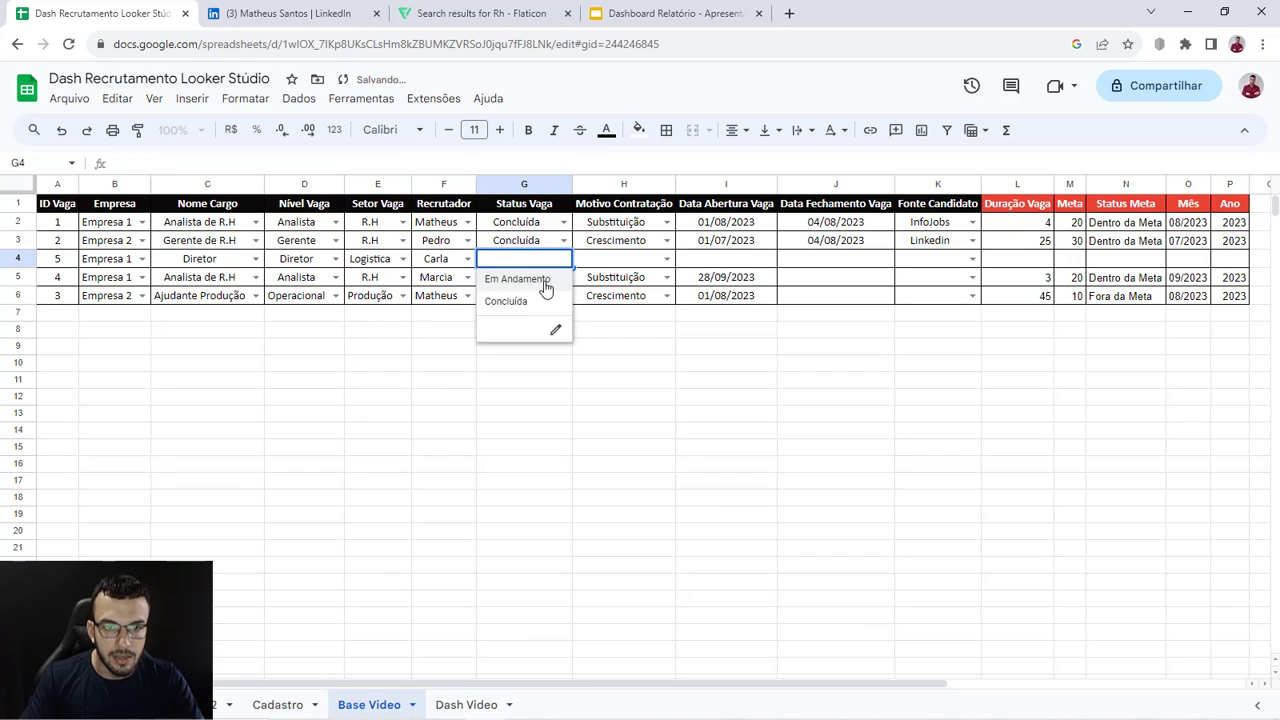
{"action": "left_click", "coordinate": [545, 288]}
{"action": "key", "text": "Tab"}
Step: Set vacancy 5's Motivo Contratação to Substituição and enter 01/10/2023 as its Data Abertura Vaga
{"action": "left_click", "coordinate": [672, 259]}
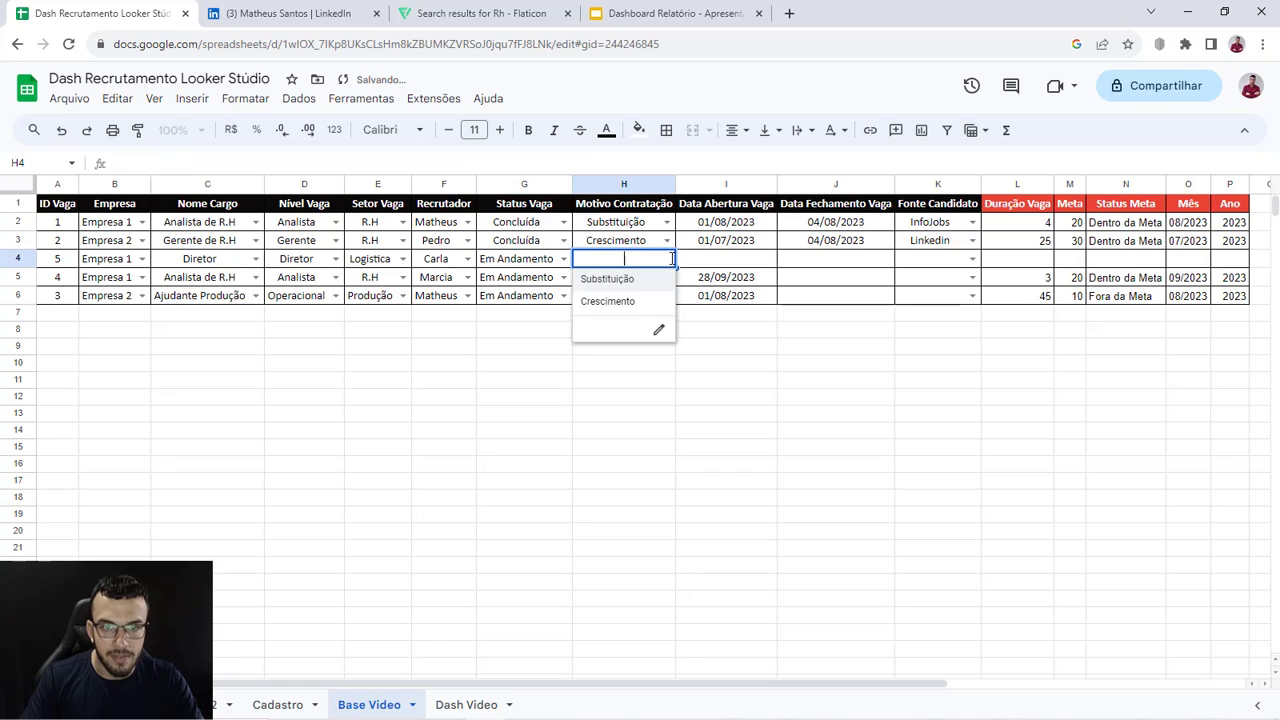
{"action": "left_click", "coordinate": [617, 286]}
{"action": "key", "text": "Tab"}
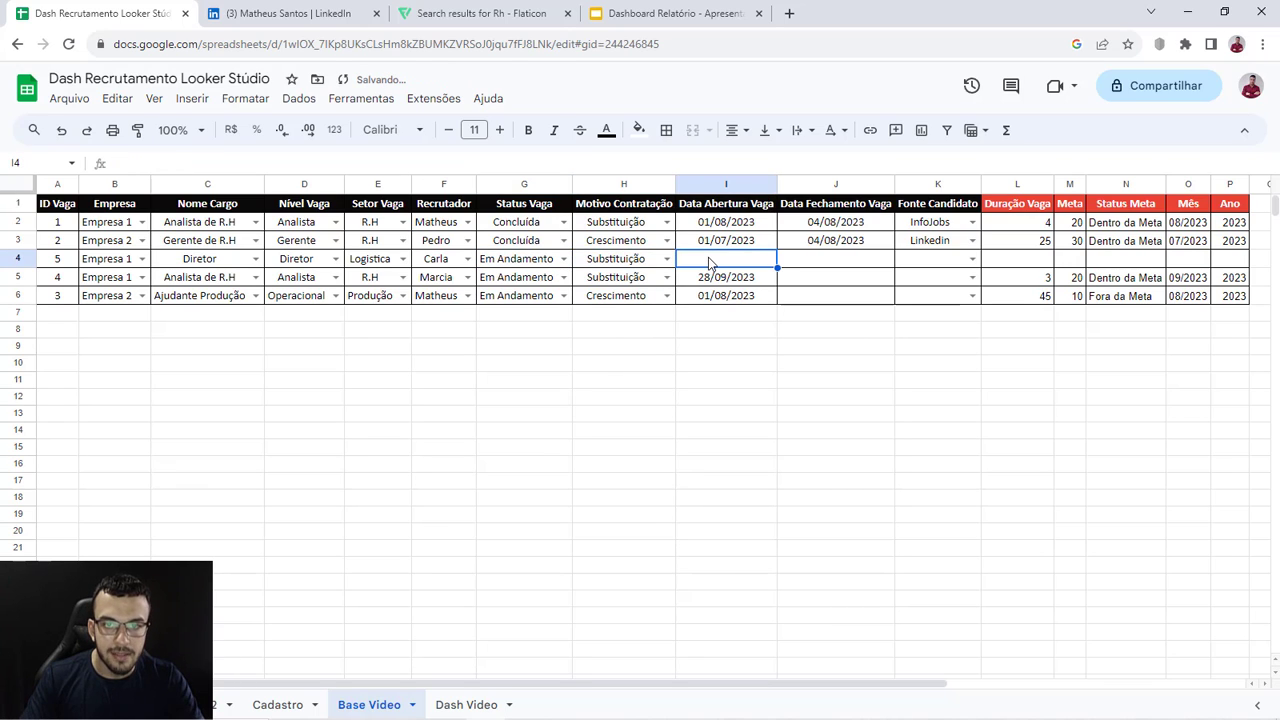
{"action": "type", "text": "01/1"}
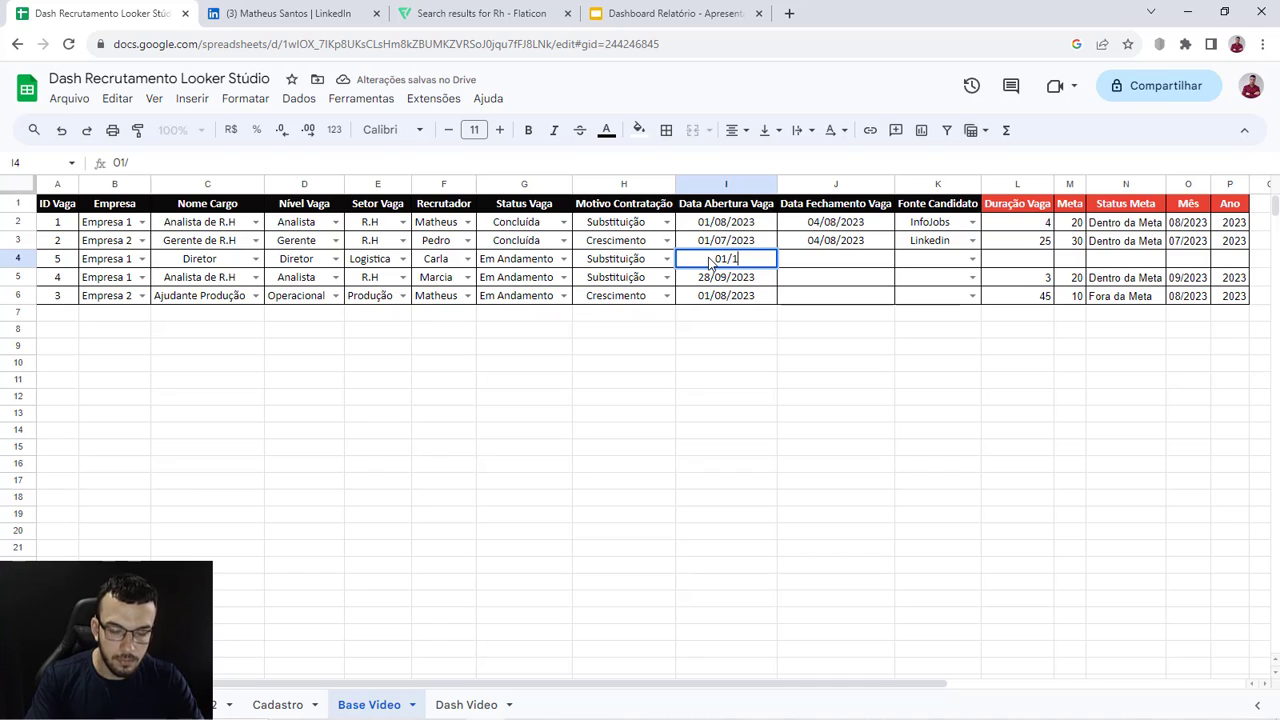
{"action": "type", "text": "0/2023"}
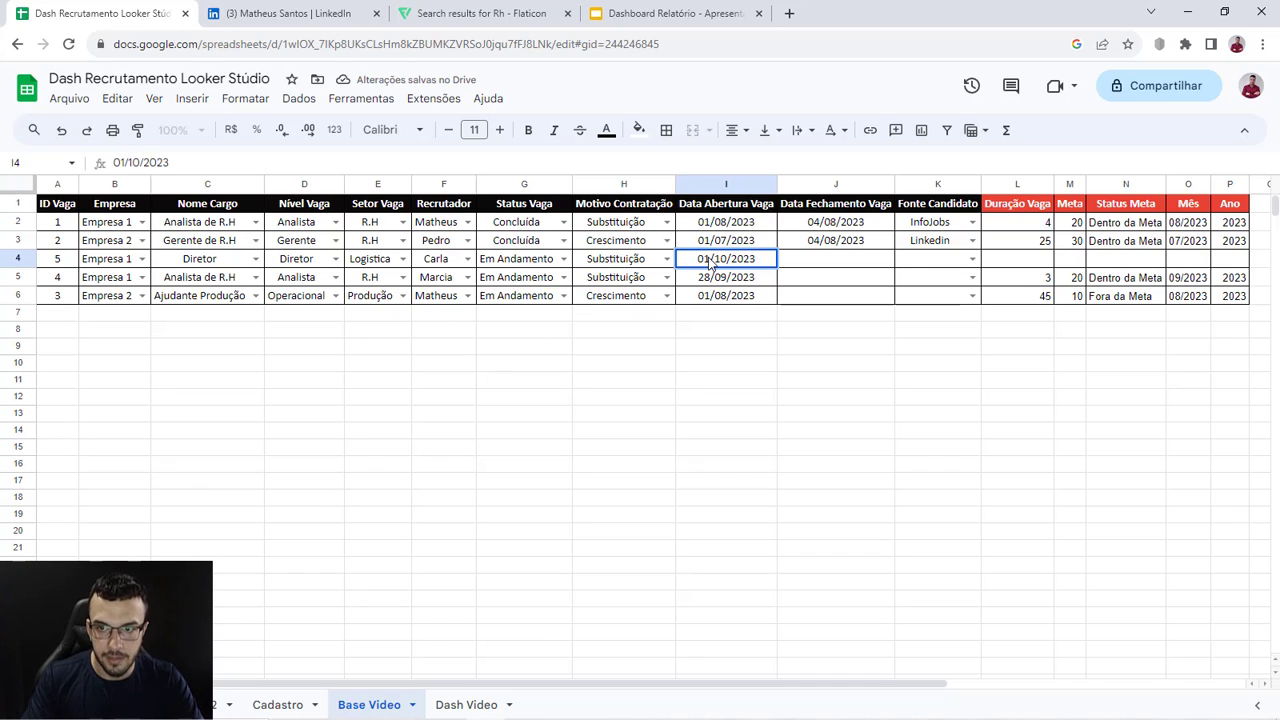
{"action": "key", "text": "Tab"}
Step: Fill the Duração Vaga, Meta, Status Meta, Mês and Ano formulas from row 3 down into row 4
{"action": "left_click", "coordinate": [1040, 245]}
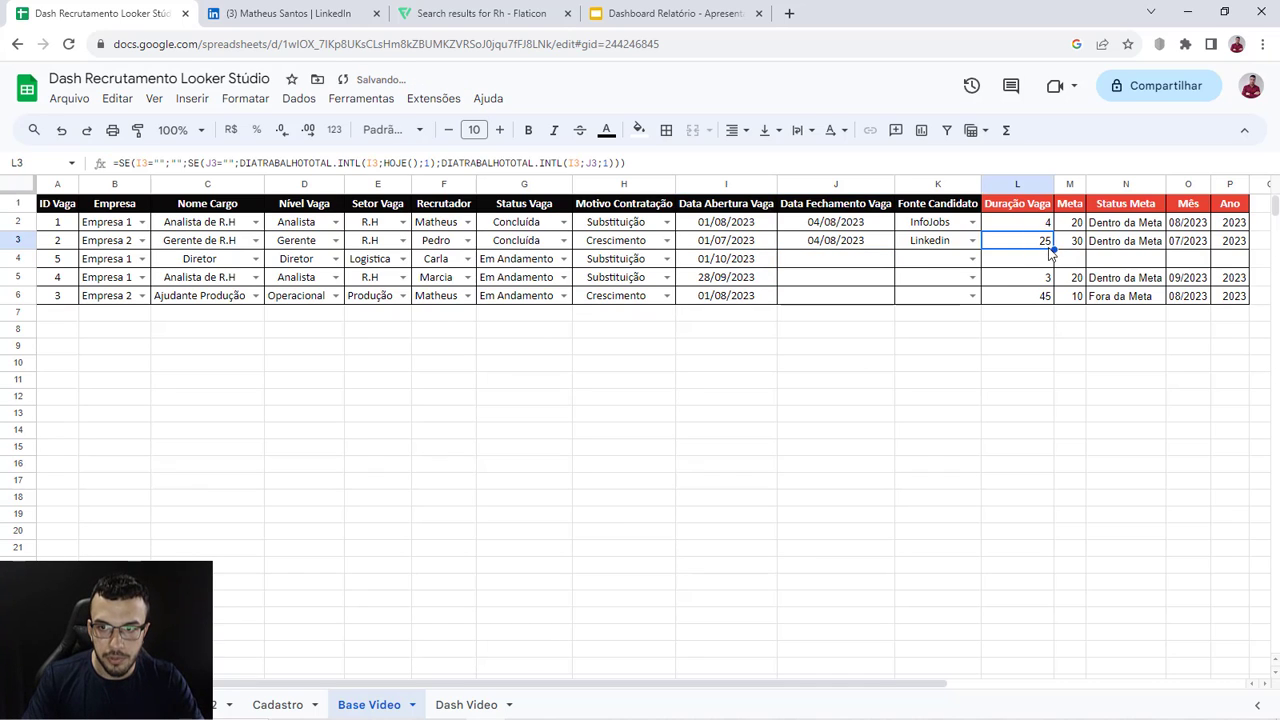
{"action": "key", "text": "ctrl+c"}
{"action": "left_click", "coordinate": [1074, 244]}
{"action": "left_click_drag", "start_coordinate": [1053, 270], "coordinate": [1084, 262]}
{"action": "left_click", "coordinate": [1132, 245]}
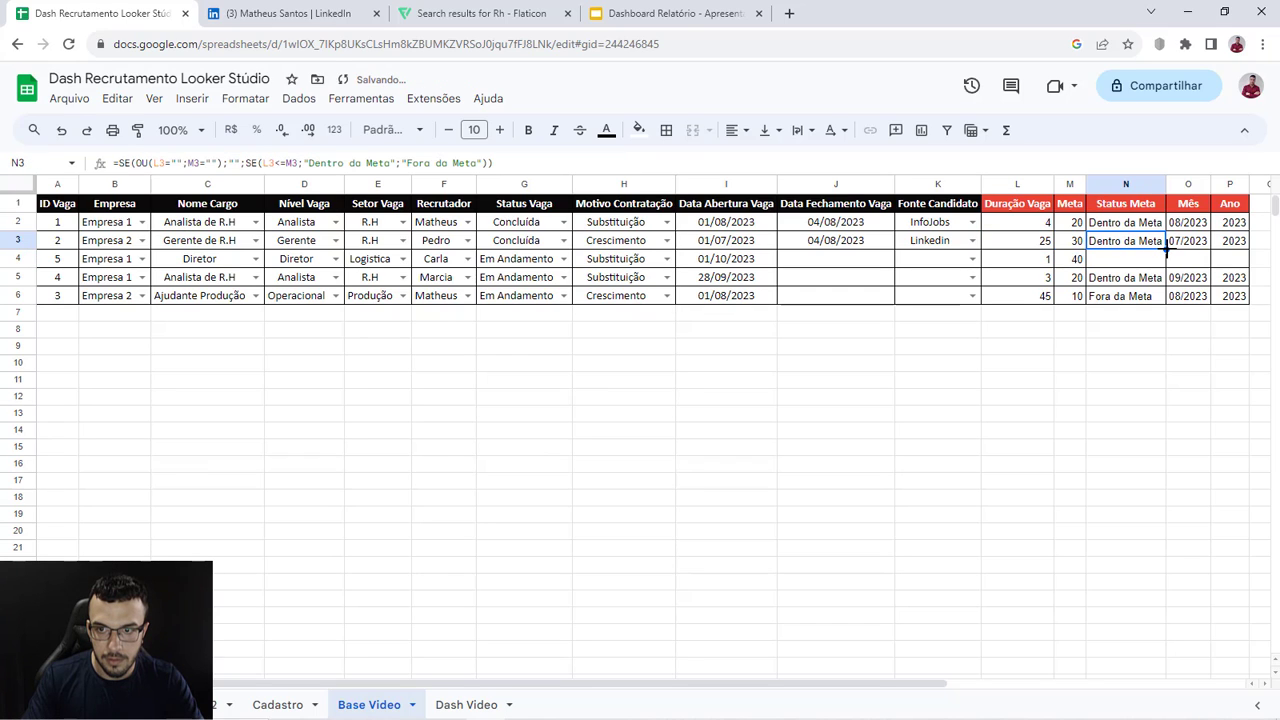
{"action": "left_click_drag", "start_coordinate": [1166, 250], "coordinate": [1249, 266]}
{"action": "left_click", "coordinate": [1197, 246]}
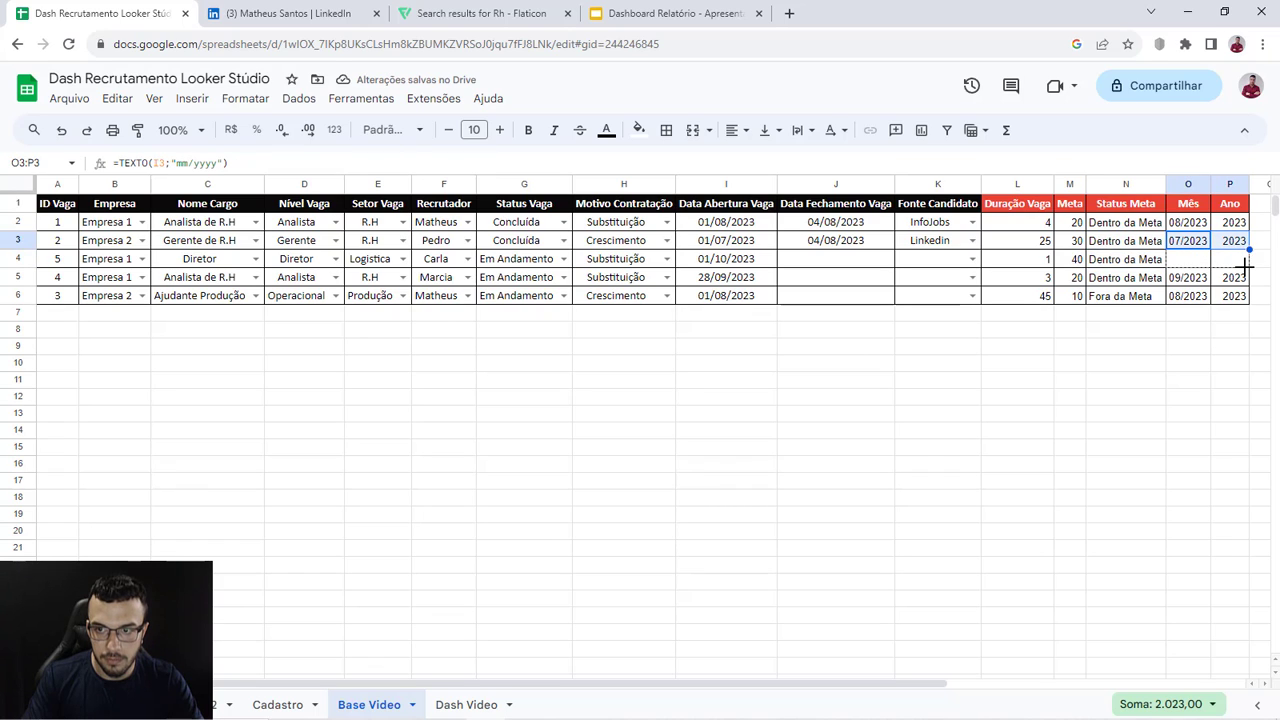
{"action": "left_click", "coordinate": [1150, 366]}
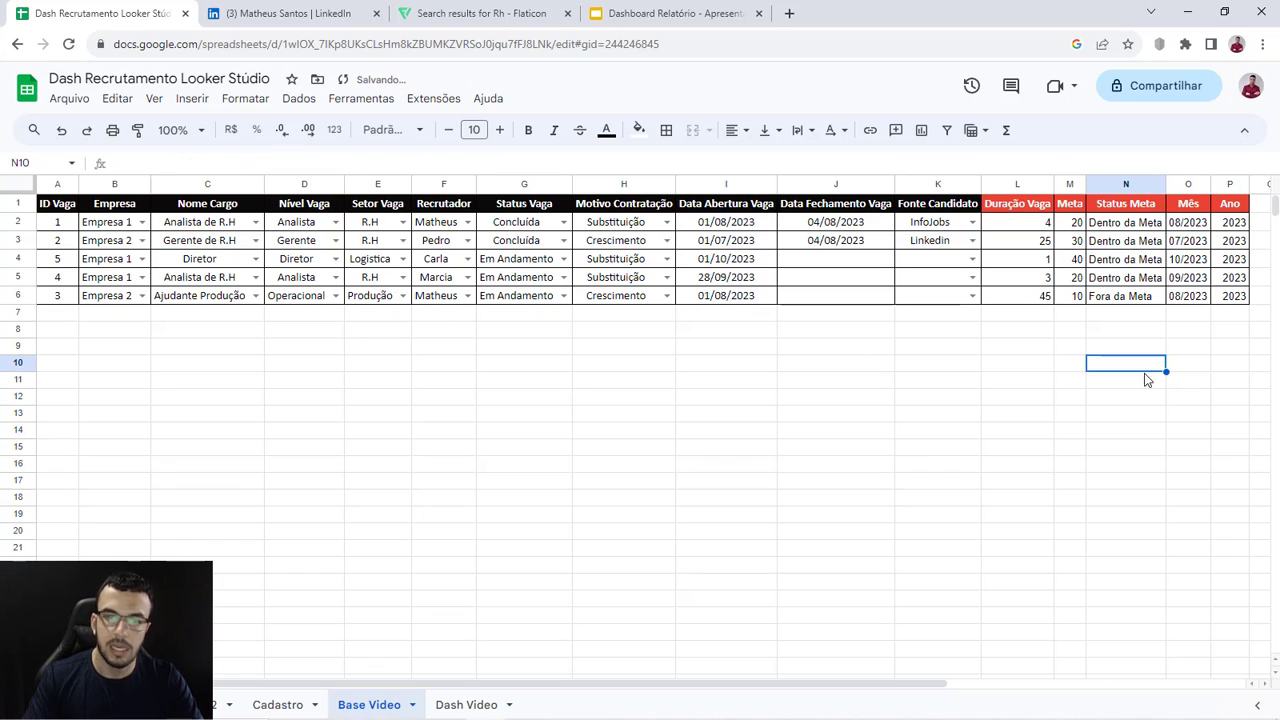
Step: Examine the charts on the Dash Video sheet to check whether they include the new vacancy
{"action": "left_click", "coordinate": [467, 705]}
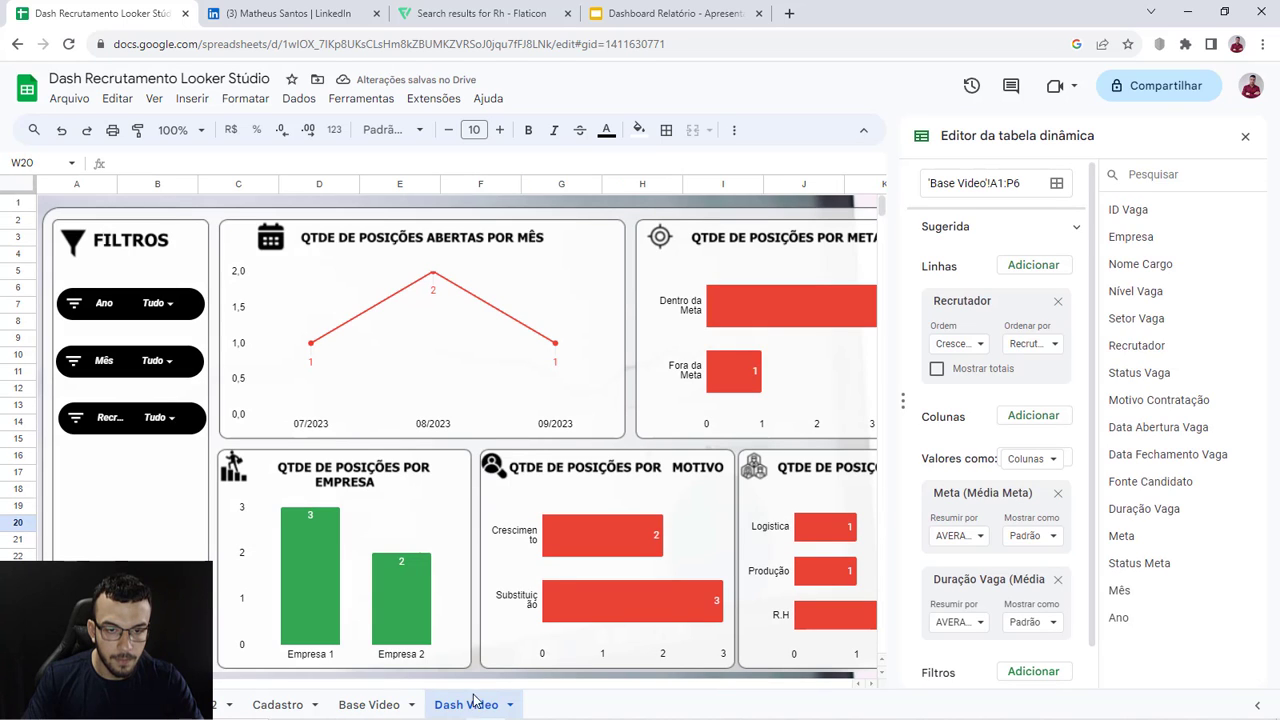
{"action": "left_click", "coordinate": [526, 372]}
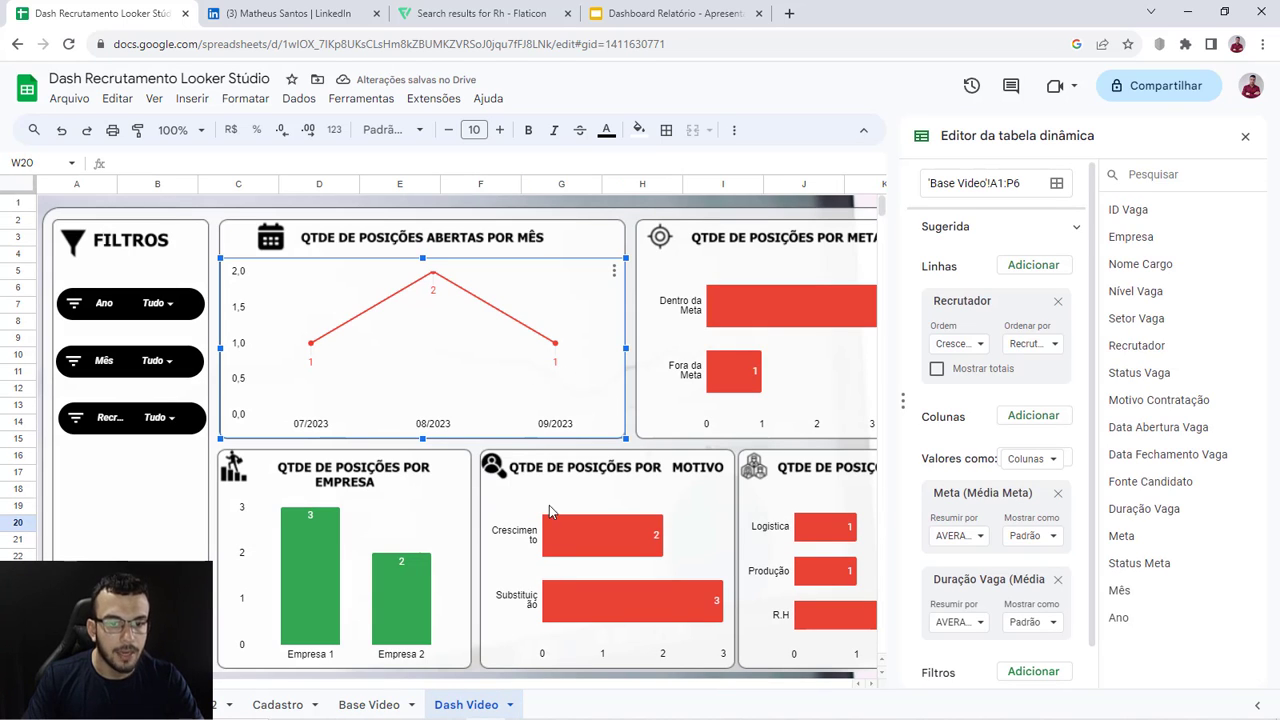
{"action": "scroll", "coordinate": [300, 690], "scroll_direction": "right", "scroll_amount": 5}
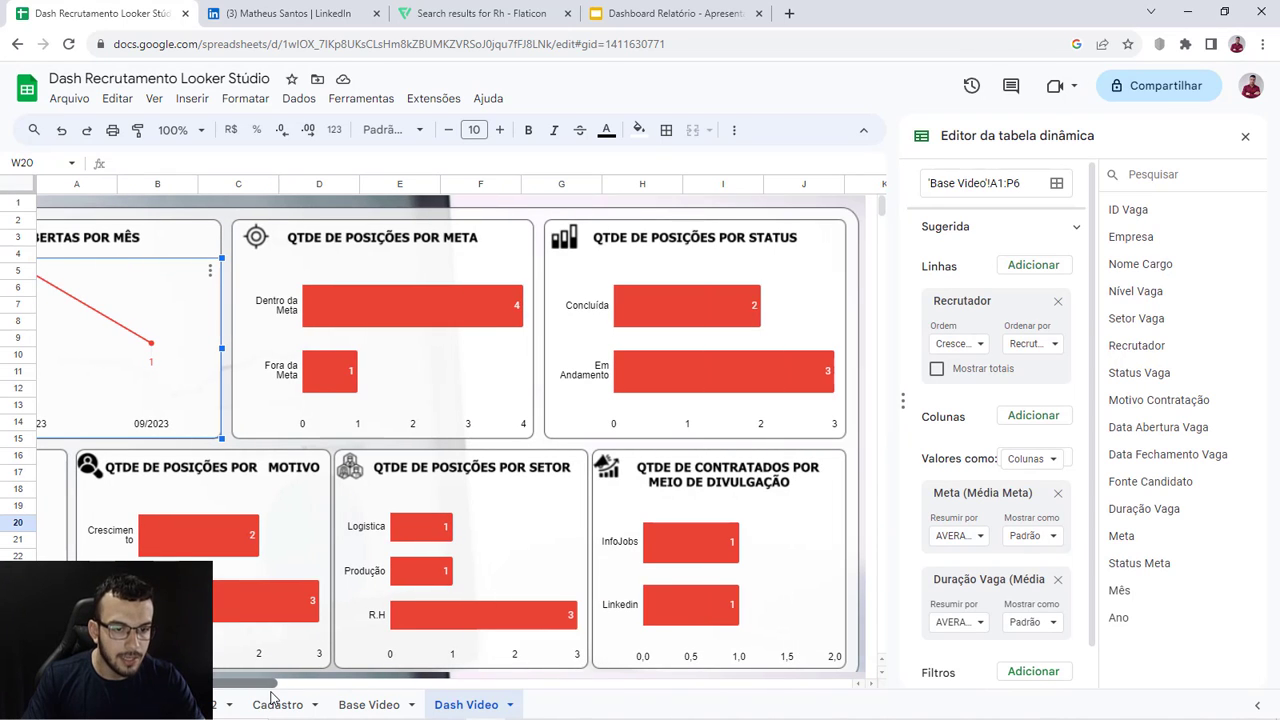
{"action": "scroll", "coordinate": [271, 697], "scroll_direction": "left", "scroll_amount": 4}
{"action": "scroll", "coordinate": [257, 694], "scroll_direction": "right", "scroll_amount": 2}
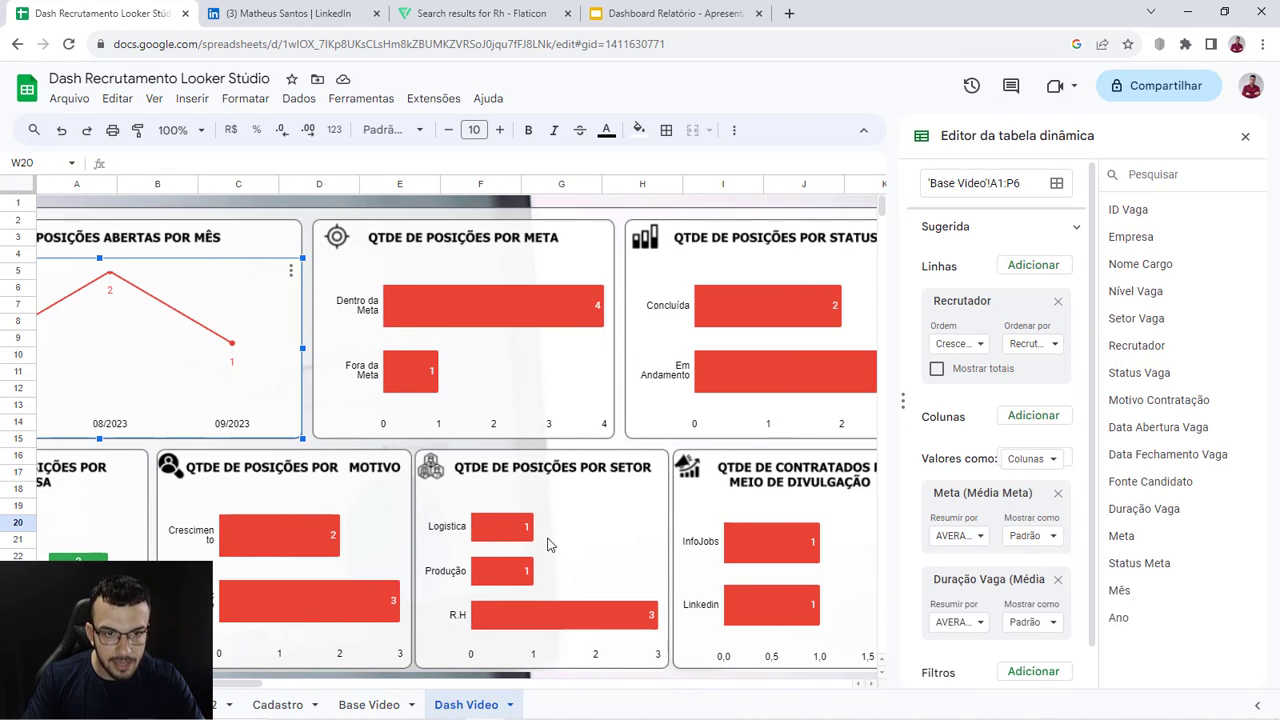
{"action": "left_click", "coordinate": [597, 501]}
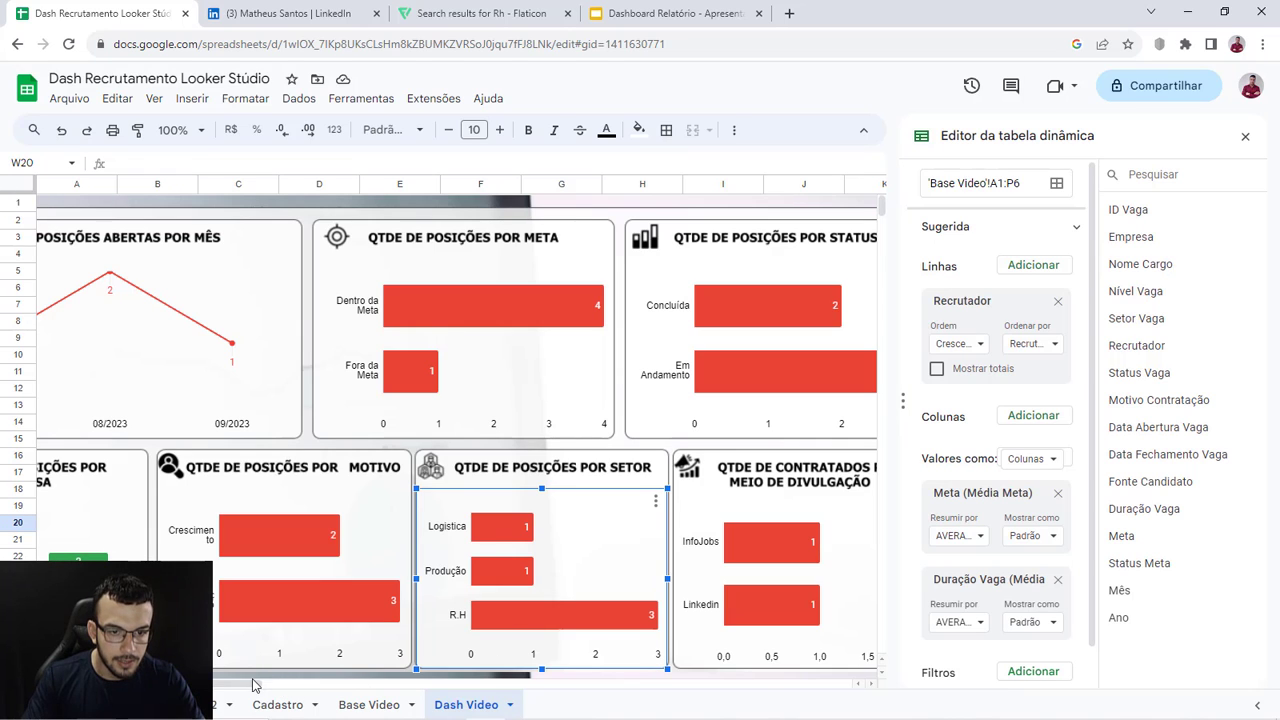
{"action": "scroll", "coordinate": [300, 682], "scroll_direction": "right", "scroll_amount": 5}
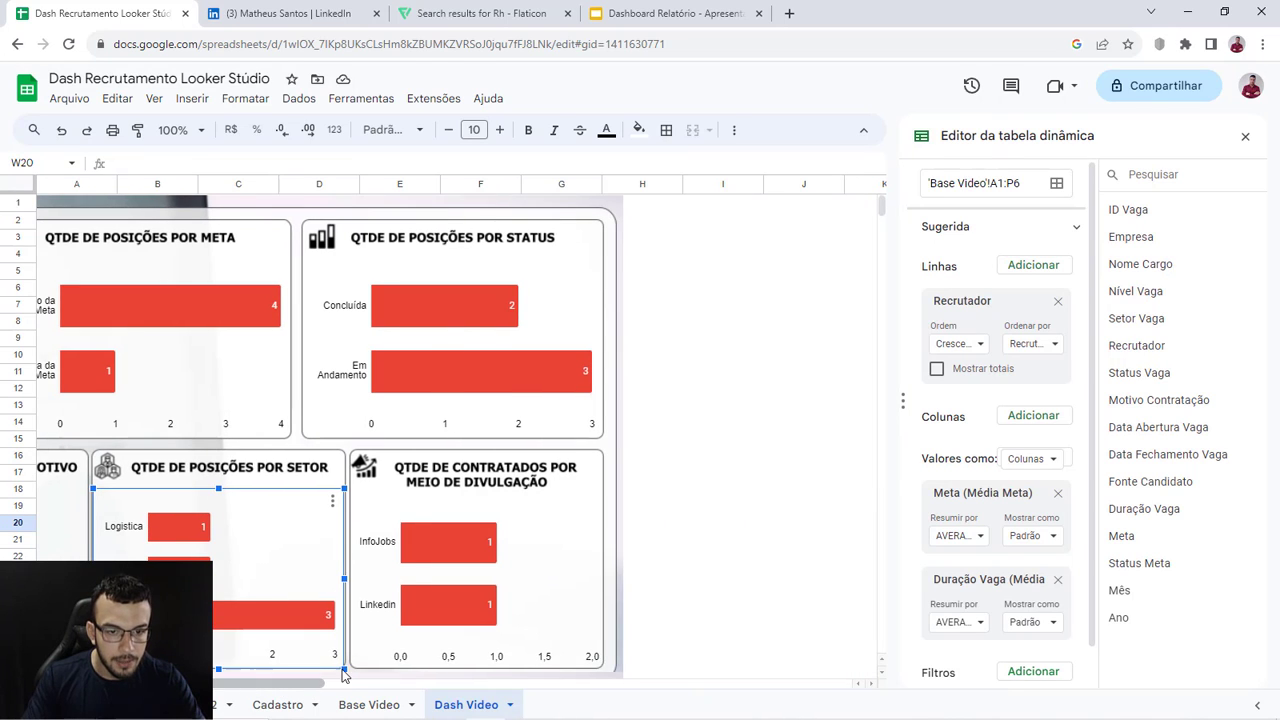
{"action": "left_click", "coordinate": [562, 528]}
{"action": "left_click", "coordinate": [508, 343]}
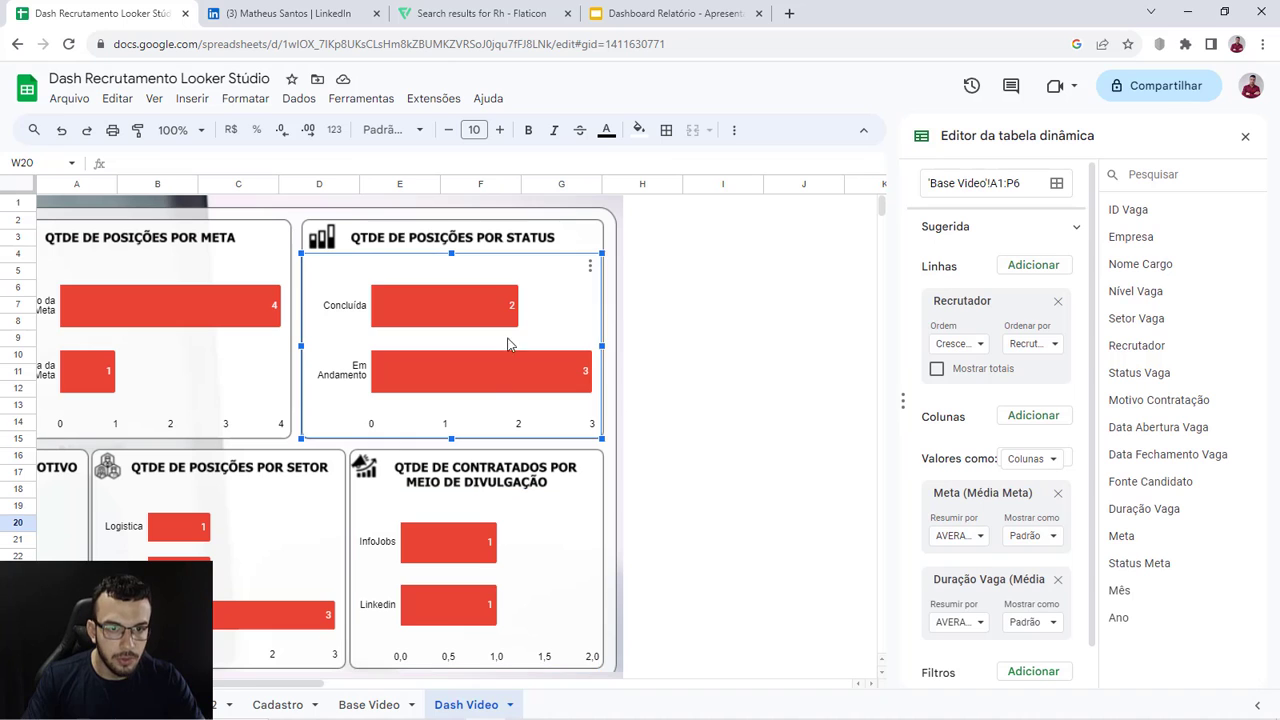
{"action": "scroll", "coordinate": [213, 690], "scroll_direction": "left", "scroll_amount": 5}
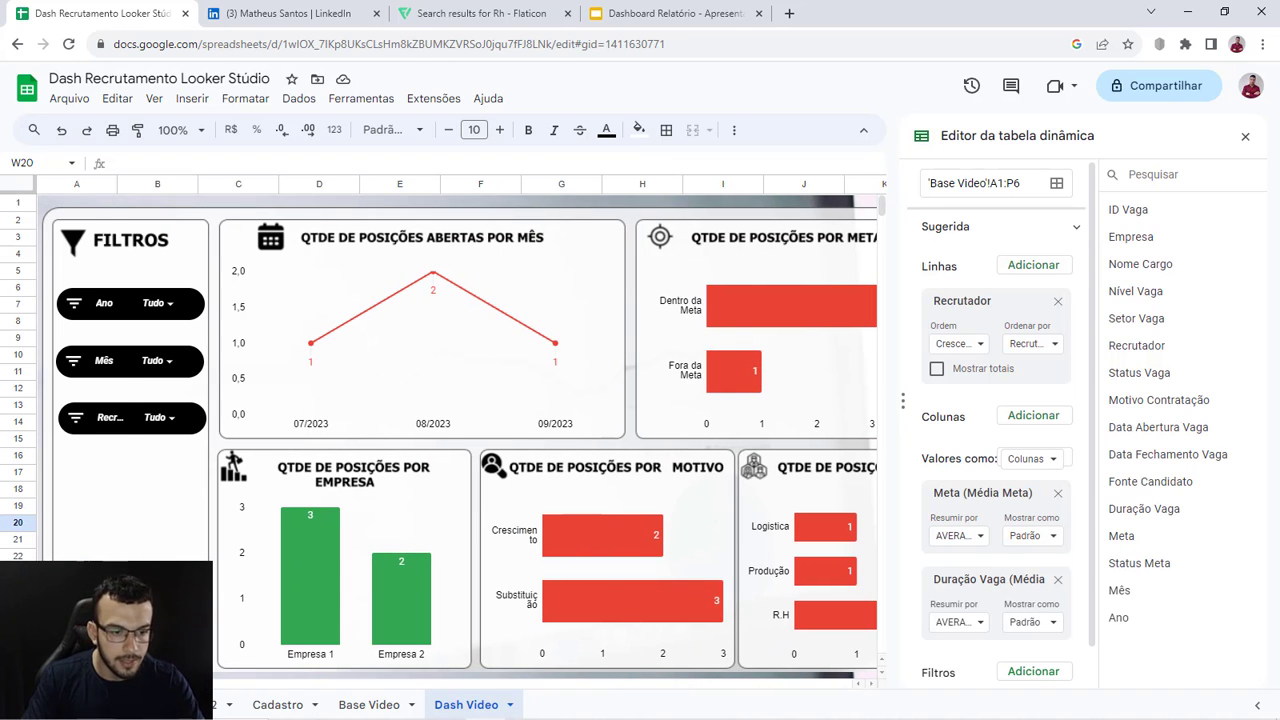
Step: Compare the rows of the Mês pivot table with the data range used by the Qtde de Posições Abertas por Mês line chart
{"action": "left_click_drag", "start_coordinate": [175, 686], "coordinate": [502, 691]}
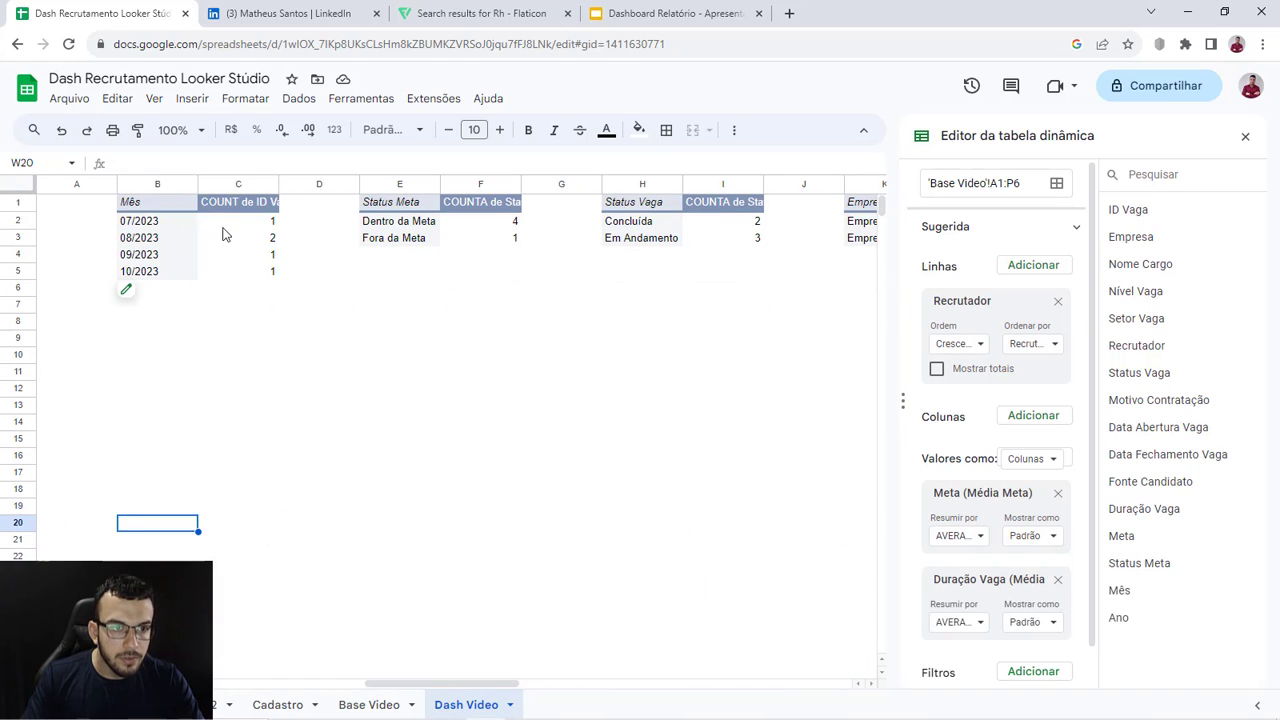
{"action": "left_click_drag", "start_coordinate": [158, 185], "coordinate": [257, 186]}
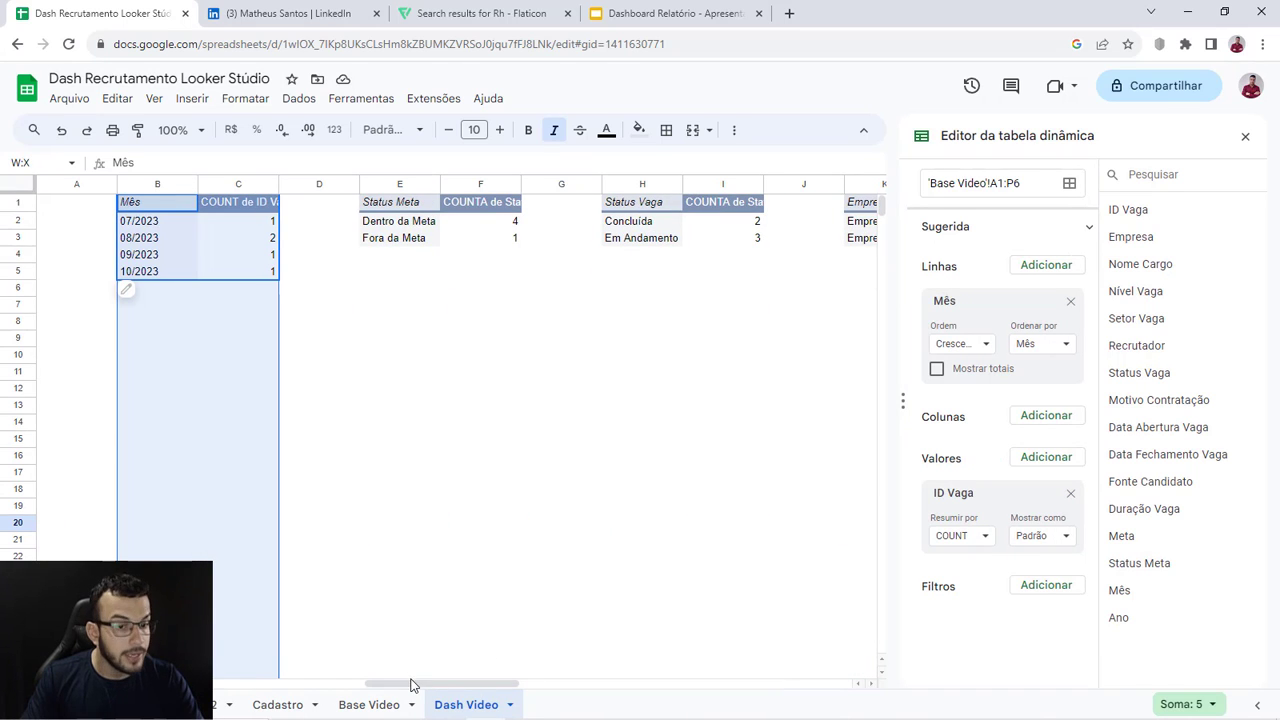
{"action": "left_click_drag", "start_coordinate": [413, 685], "coordinate": [90, 675]}
{"action": "left_click", "coordinate": [515, 332]}
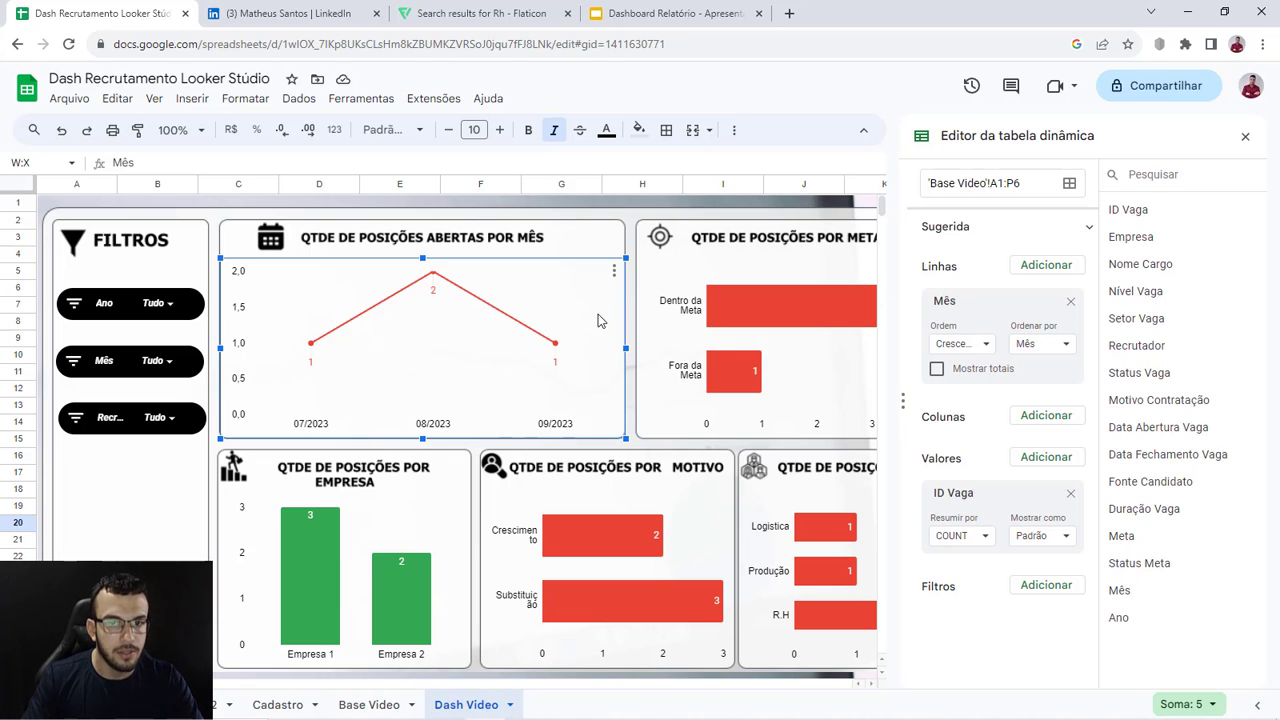
{"action": "left_click", "coordinate": [615, 272]}
{"action": "left_click", "coordinate": [674, 291]}
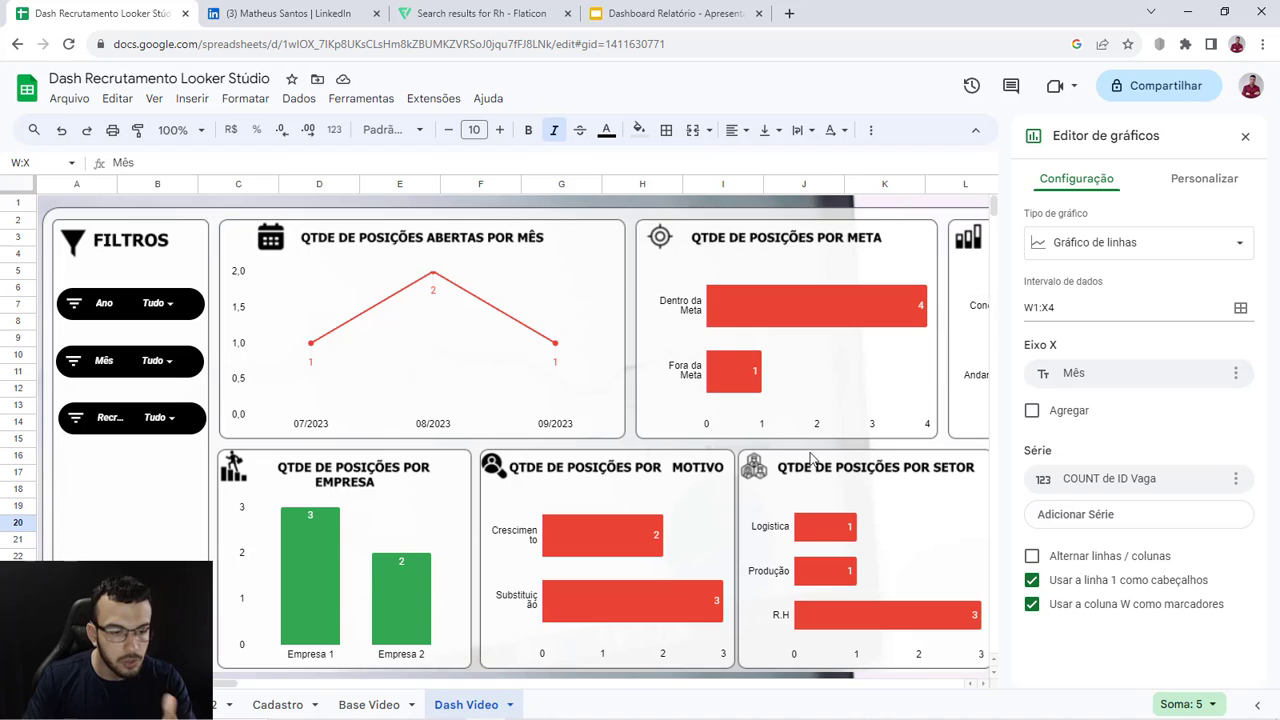
{"action": "left_click_drag", "start_coordinate": [173, 684], "coordinate": [465, 690]}
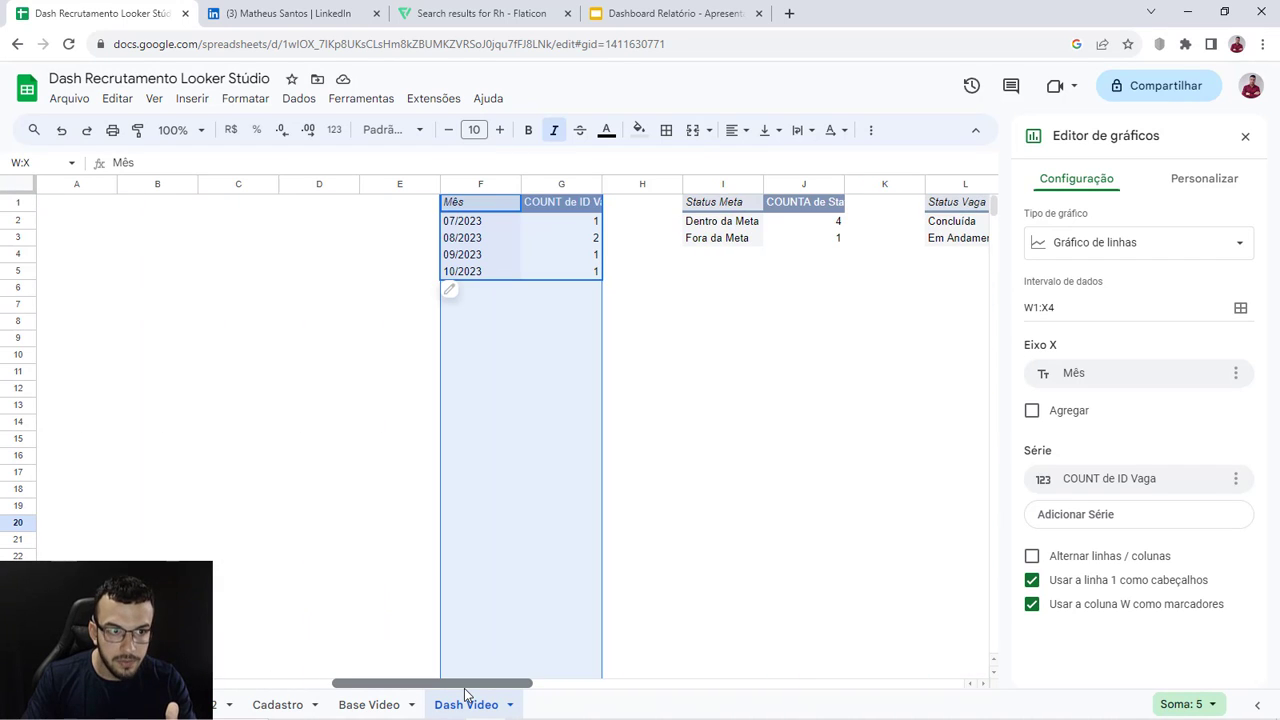
{"action": "left_click", "coordinate": [24, 254]}
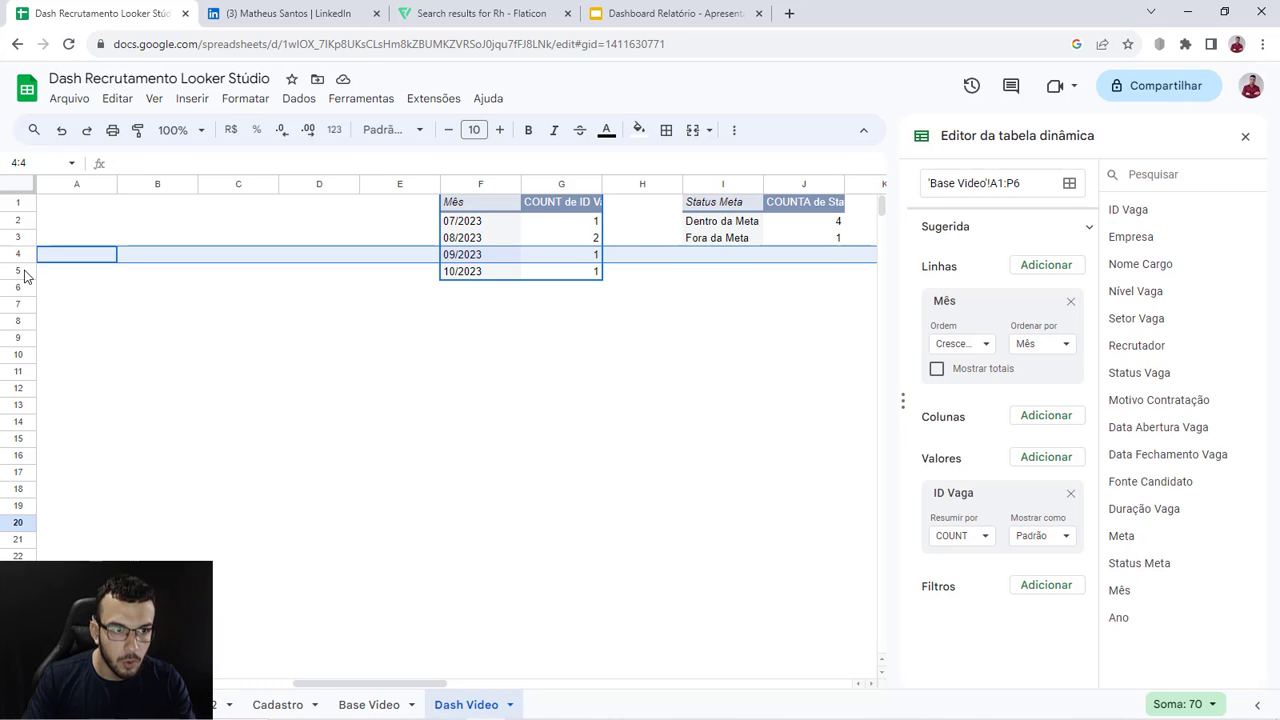
{"action": "left_click", "coordinate": [23, 270]}
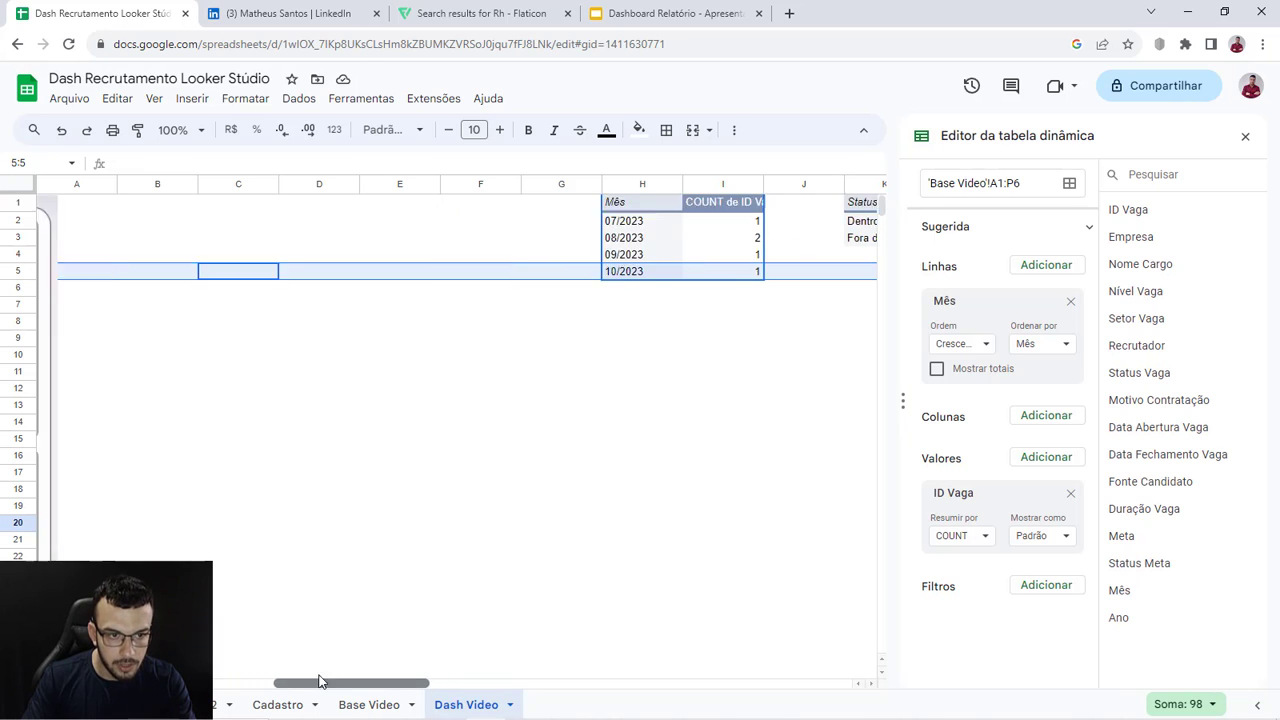
Step: Extend the data range of the Qtde de Posições Abertas por Mês chart to W1:X1000
{"action": "left_click", "coordinate": [503, 377]}
{"action": "left_click", "coordinate": [617, 272]}
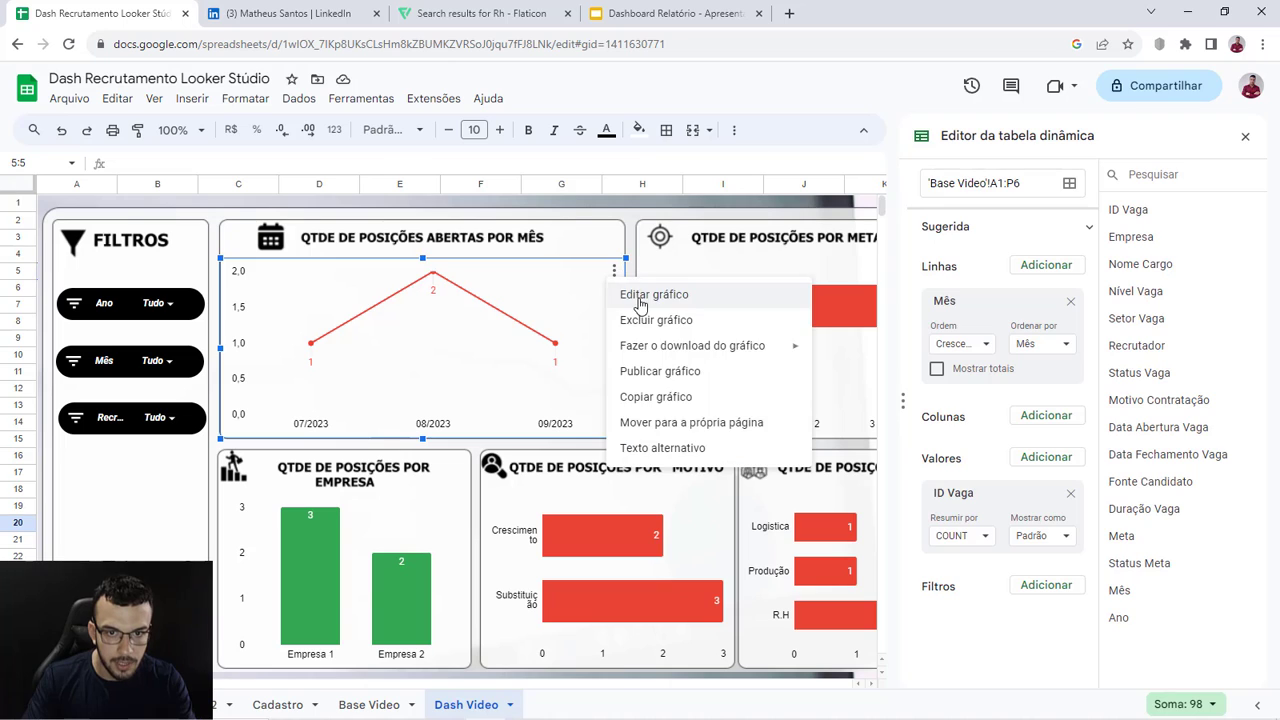
{"action": "left_click", "coordinate": [632, 290]}
{"action": "left_click", "coordinate": [1086, 309]}
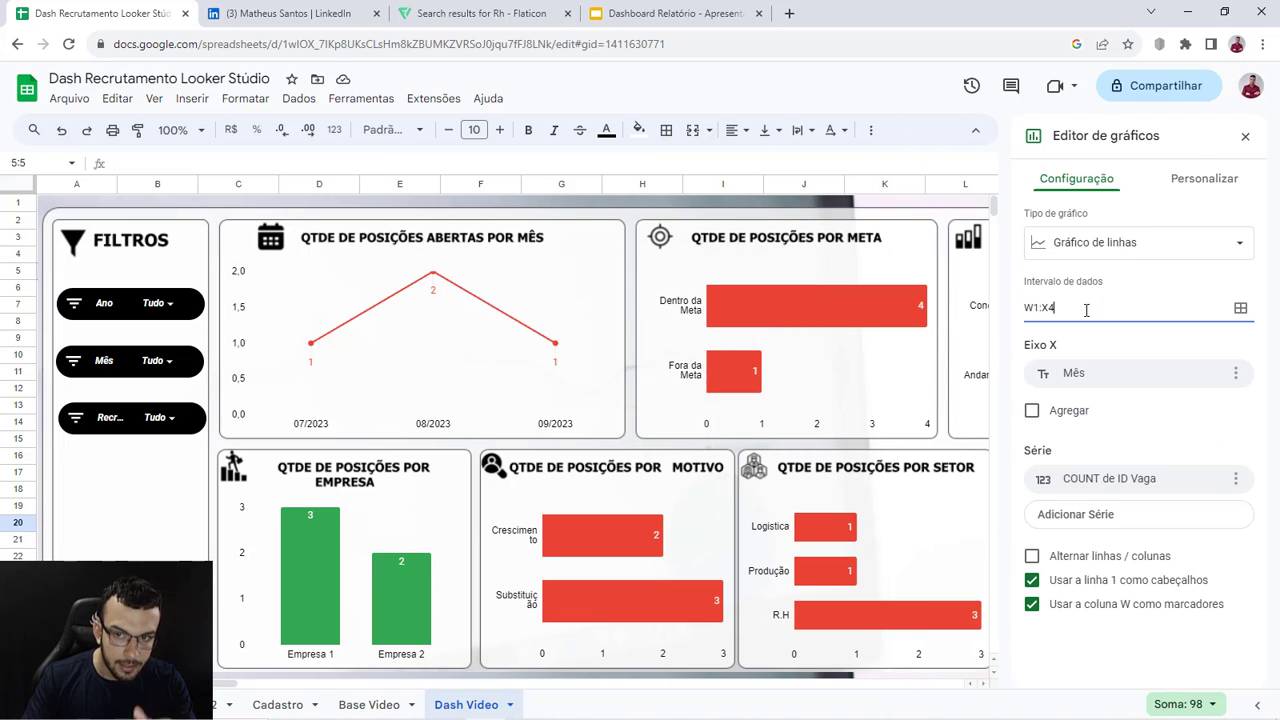
{"action": "type", "text": "1000"}
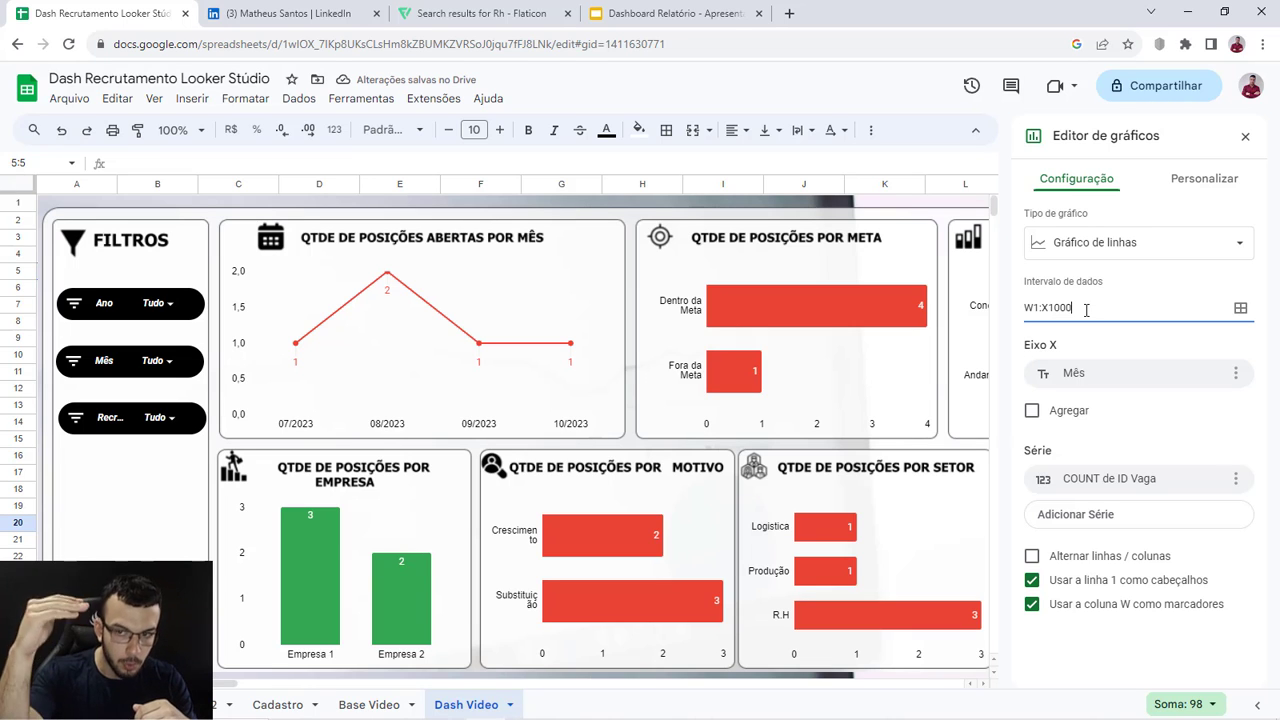
Step: Check the data ranges of the Qtde de Posições por Meta and Qtde de Posições por Status charts
{"action": "left_click", "coordinate": [897, 344]}
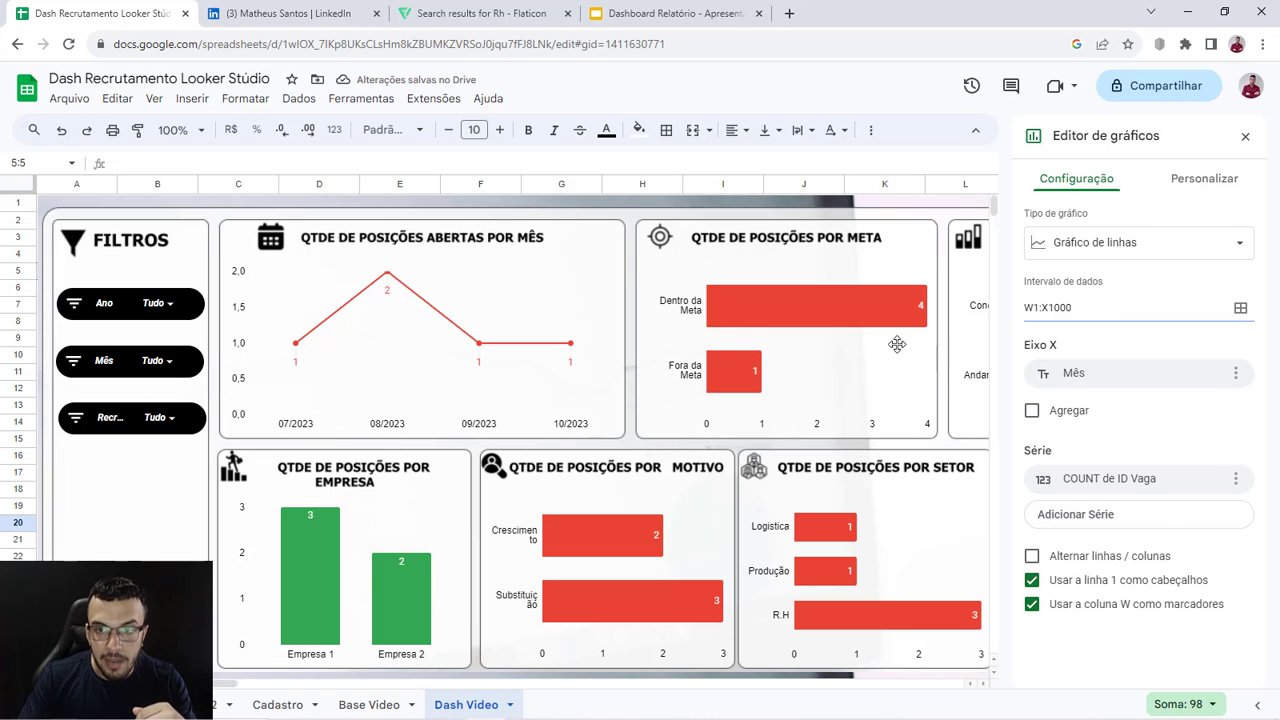
{"action": "left_click", "coordinate": [926, 270]}
{"action": "left_click", "coordinate": [938, 289]}
{"action": "left_click", "coordinate": [1071, 376]}
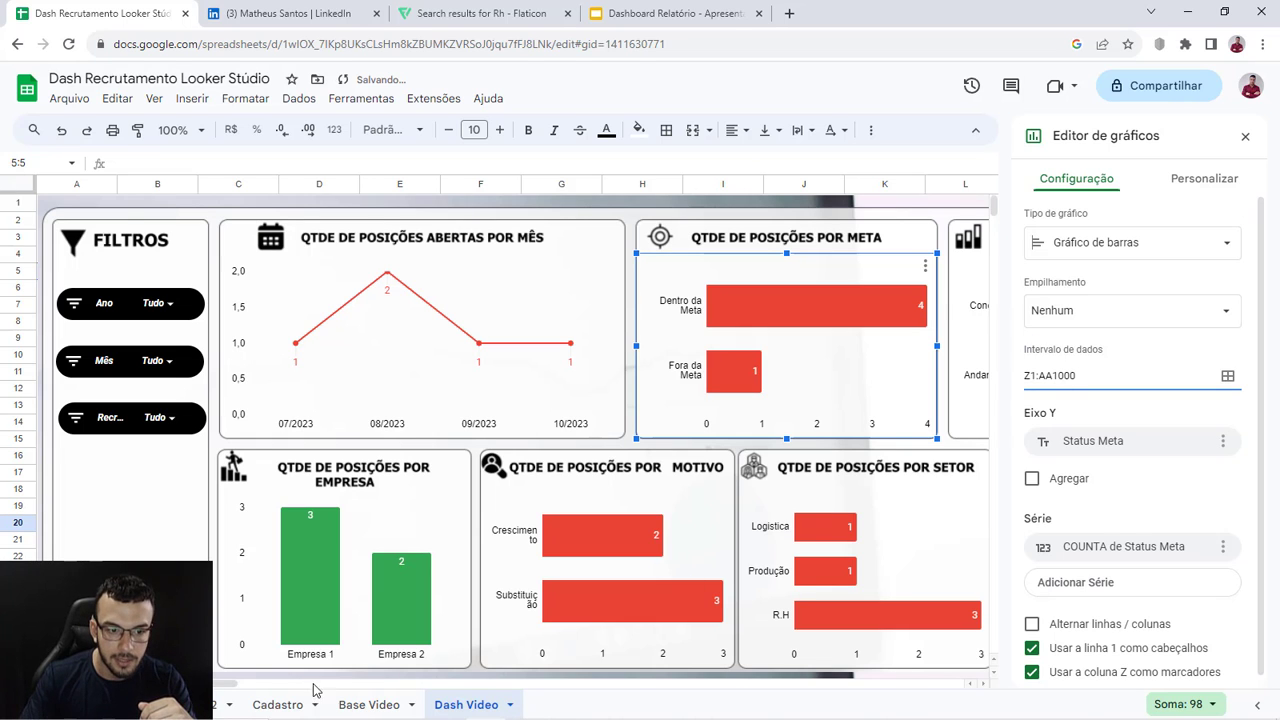
{"action": "scroll", "coordinate": [817, 320], "scroll_direction": "right", "scroll_amount": 5}
{"action": "left_click", "coordinate": [817, 320]}
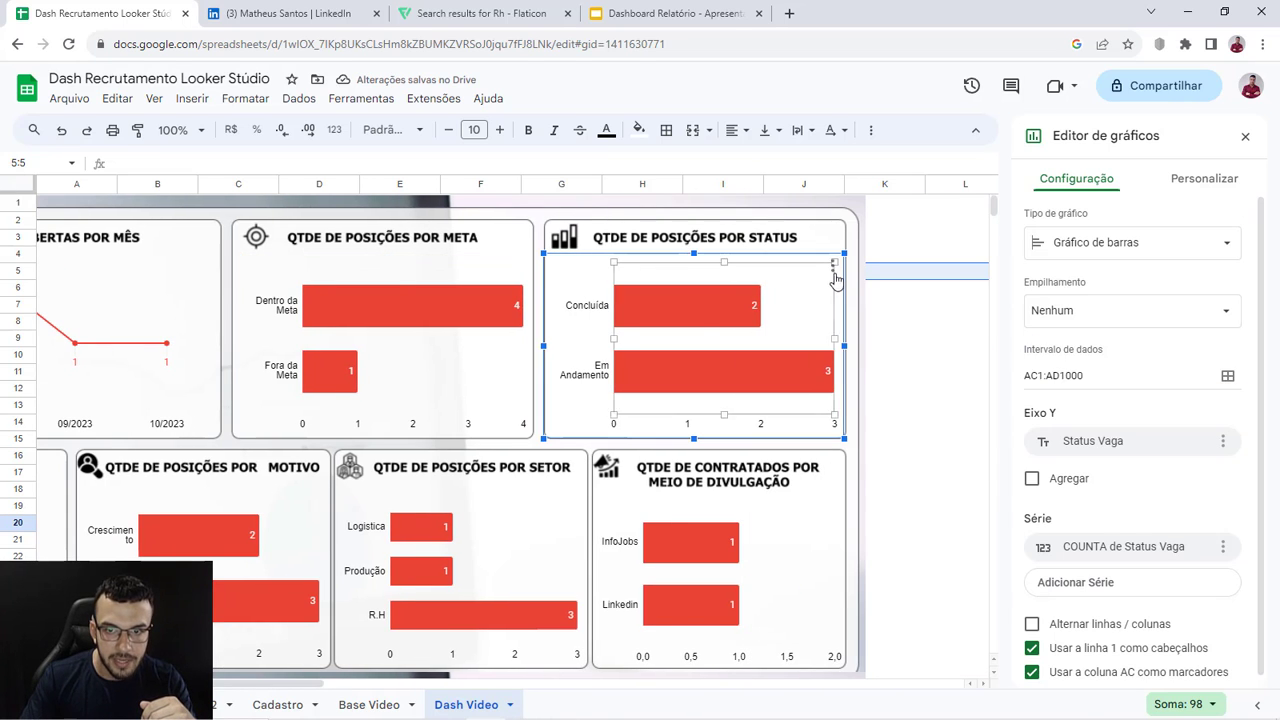
Step: Check the data ranges of the Qtde de Posições por Status, Qtde de Contratados por Meio de Divulgação and Qtde de Posições por Setor charts
{"action": "left_click", "coordinate": [833, 266]}
{"action": "left_click", "coordinate": [870, 289]}
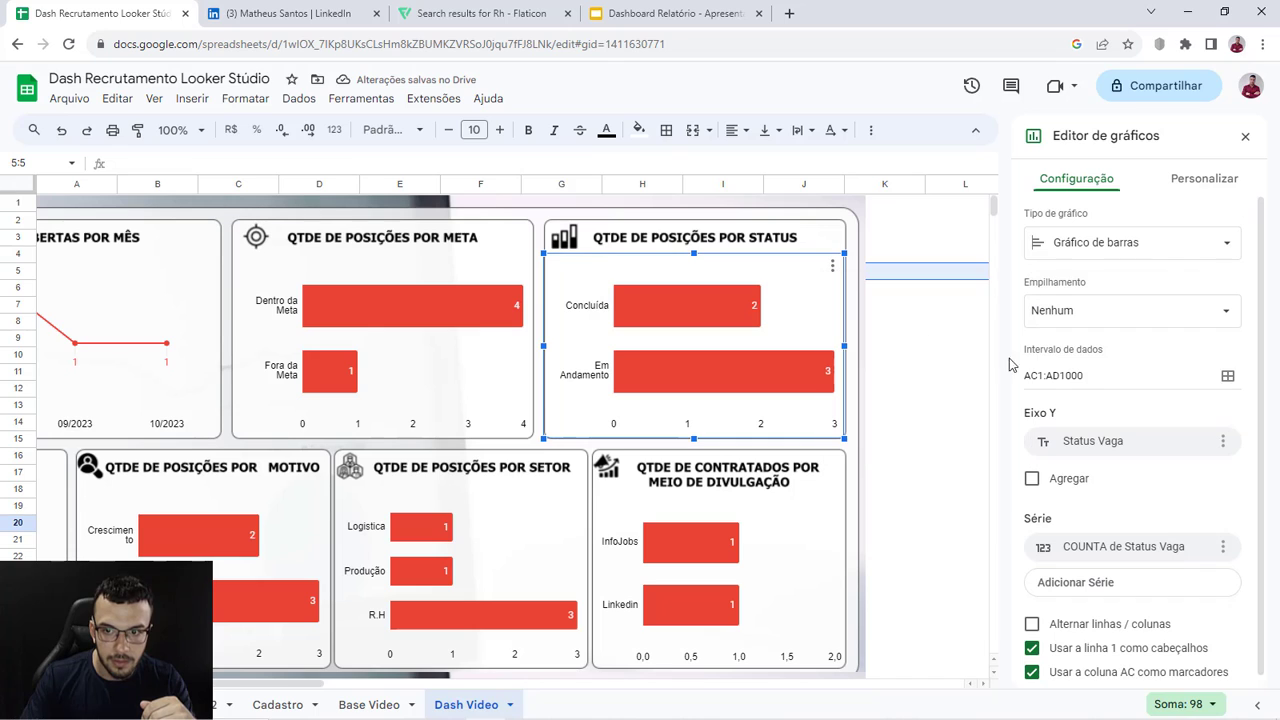
{"action": "left_click", "coordinate": [786, 567]}
{"action": "left_click", "coordinate": [832, 503]}
{"action": "left_click", "coordinate": [870, 526]}
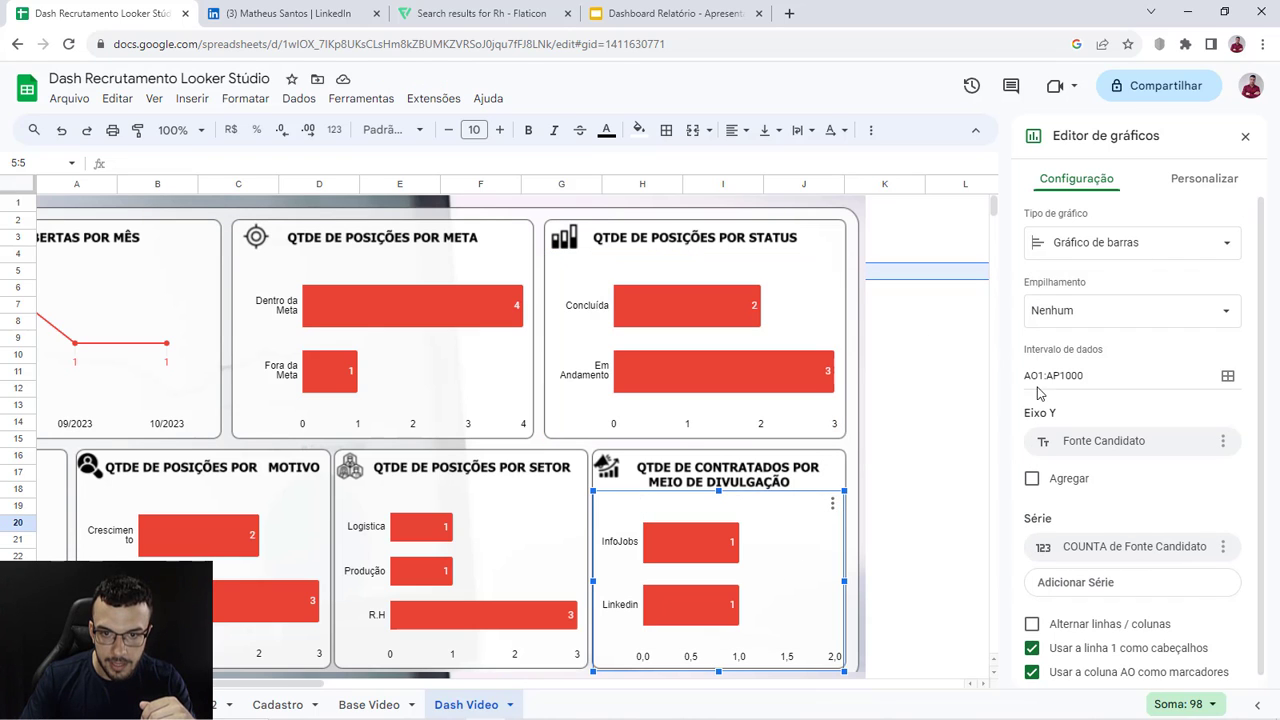
{"action": "left_click", "coordinate": [494, 557]}
{"action": "left_click", "coordinate": [574, 500]}
{"action": "left_click", "coordinate": [655, 518]}
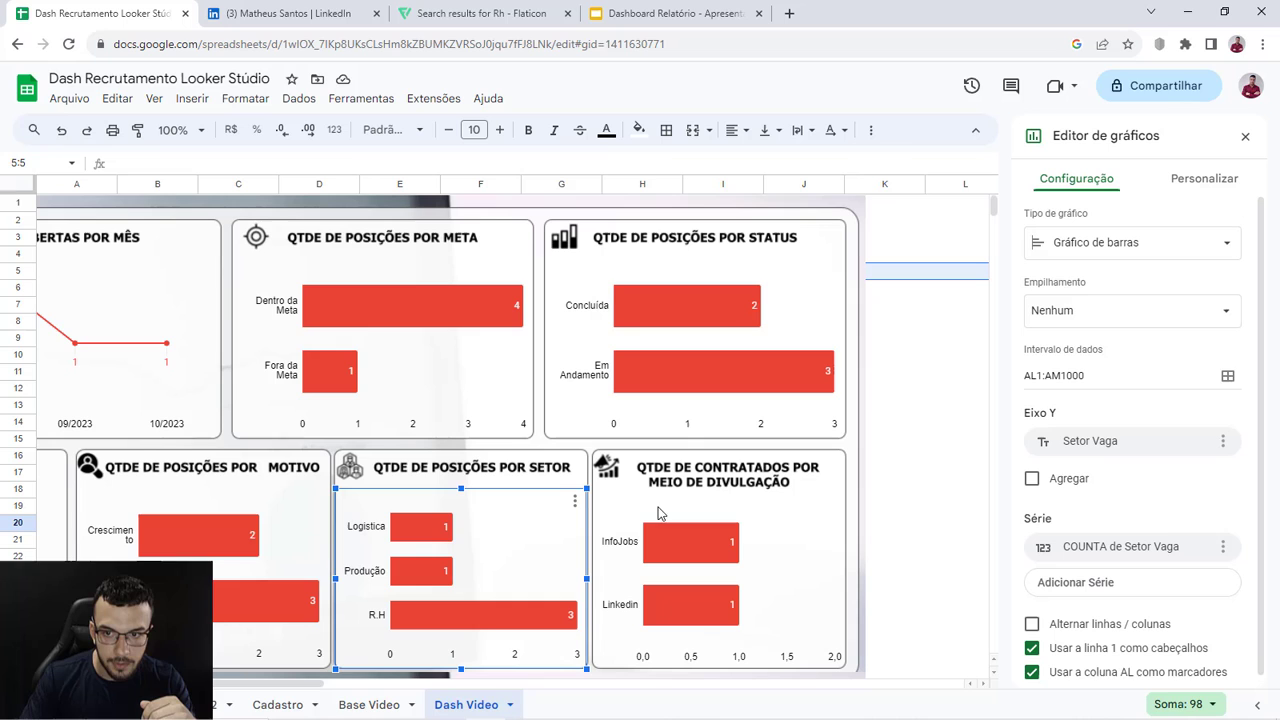
Step: Check the data ranges of the Qtde de Posições por Motivo and Qtde de Posições por Empresa charts
{"action": "left_click", "coordinate": [294, 565]}
{"action": "left_click", "coordinate": [317, 496]}
{"action": "left_click", "coordinate": [362, 520]}
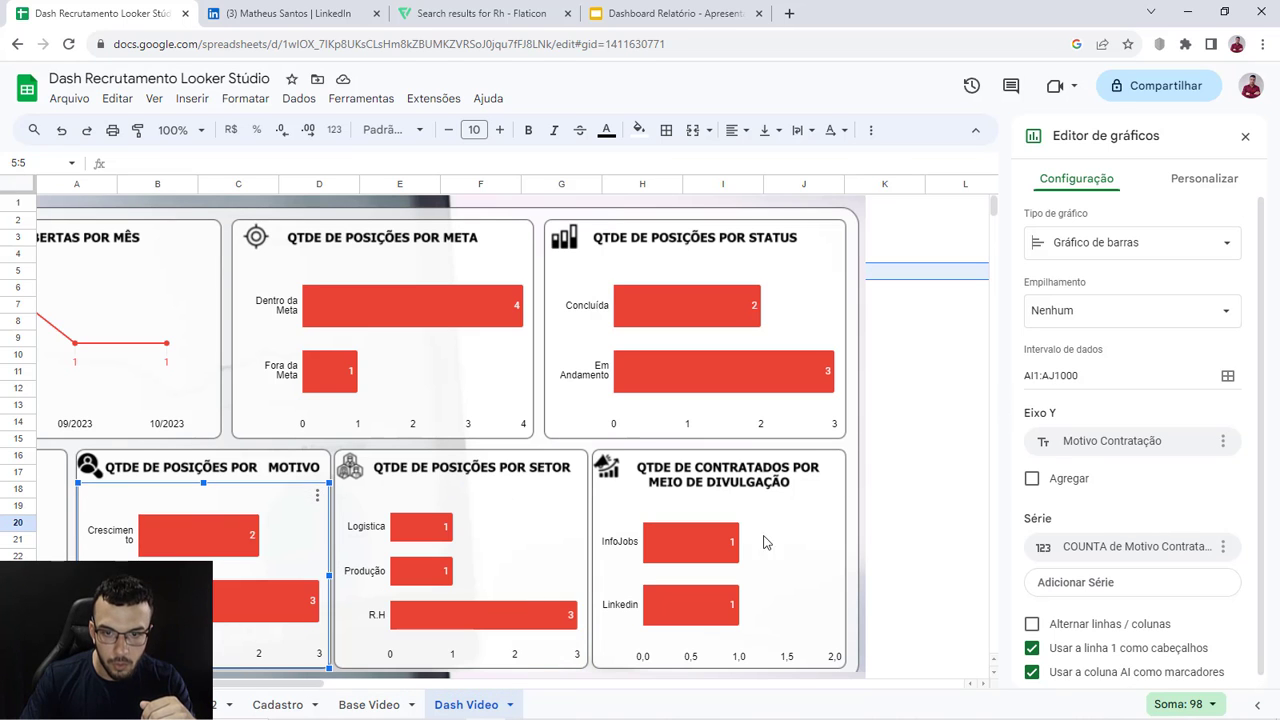
{"action": "left_click_drag", "start_coordinate": [269, 685], "coordinate": [180, 686]}
{"action": "left_click", "coordinate": [446, 566]}
{"action": "left_click", "coordinate": [459, 507]}
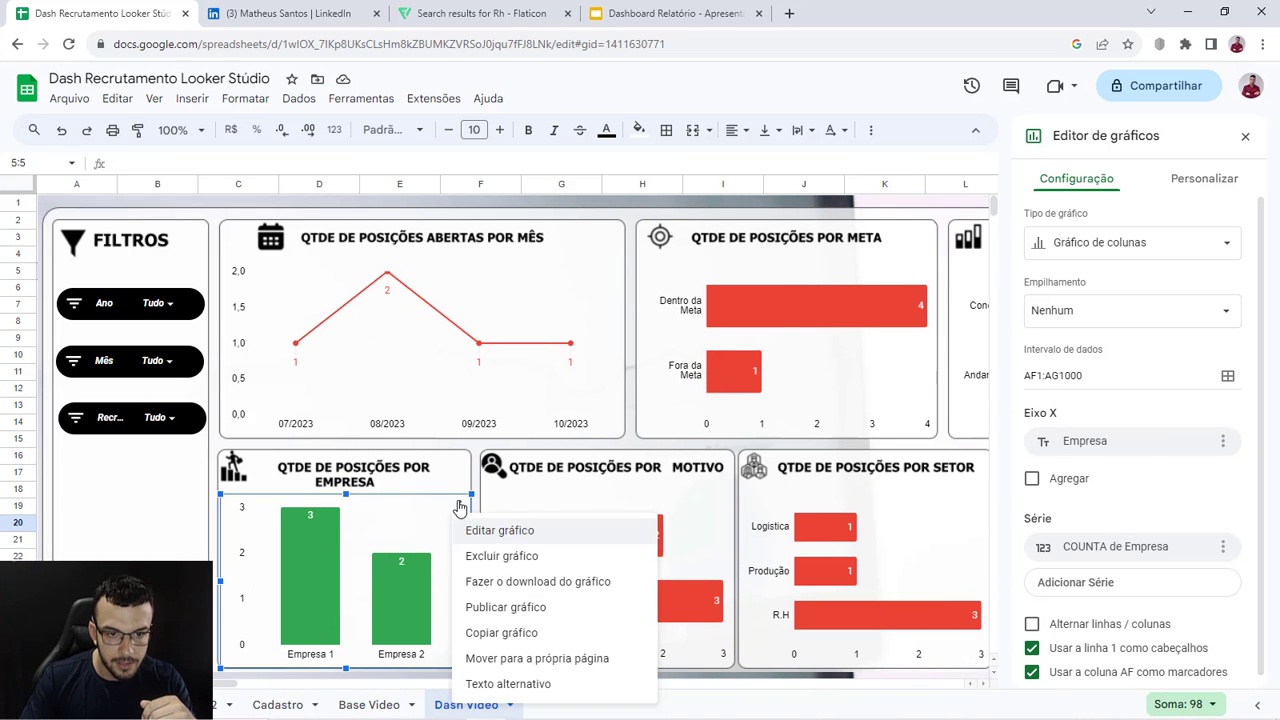
{"action": "left_click", "coordinate": [546, 510]}
Step: Check the data ranges of the SLA por Mês and SLA por Recrutador charts
{"action": "scroll", "coordinate": [543, 597], "scroll_direction": "down", "scroll_amount": 3}
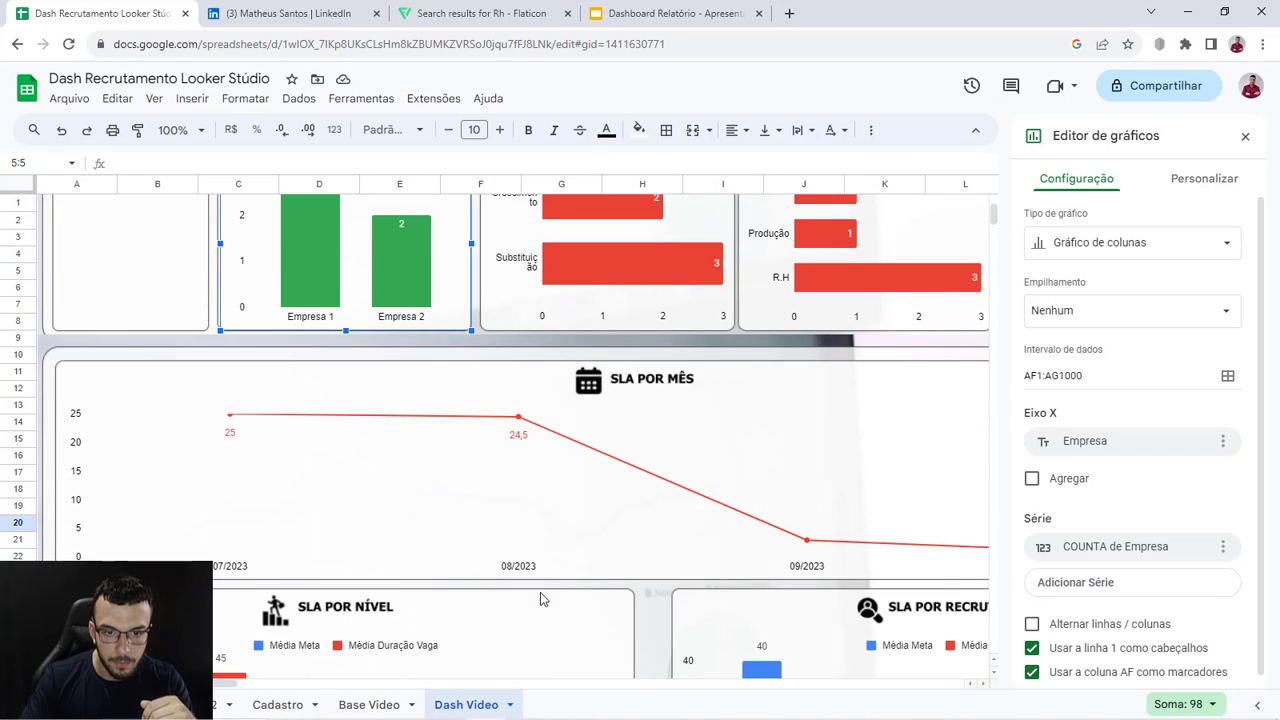
{"action": "left_click", "coordinate": [673, 489]}
{"action": "left_click", "coordinate": [267, 686]}
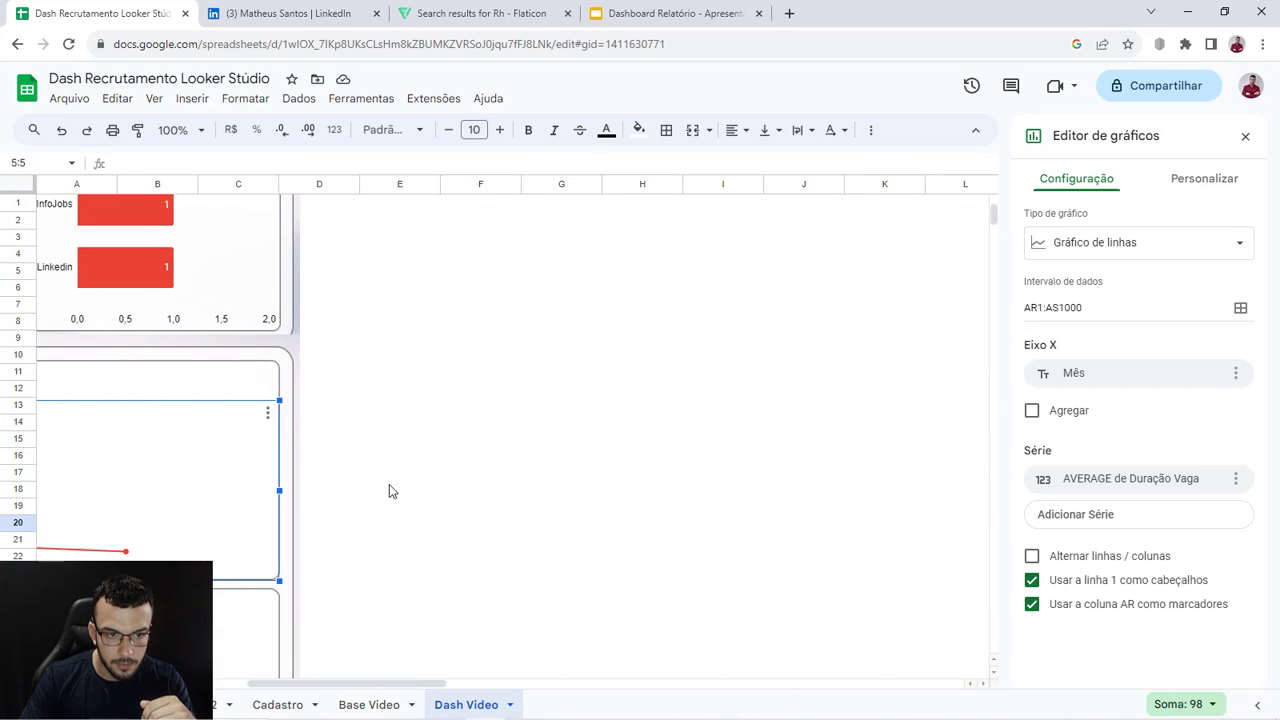
{"action": "left_click", "coordinate": [267, 414]}
{"action": "left_click", "coordinate": [290, 437]}
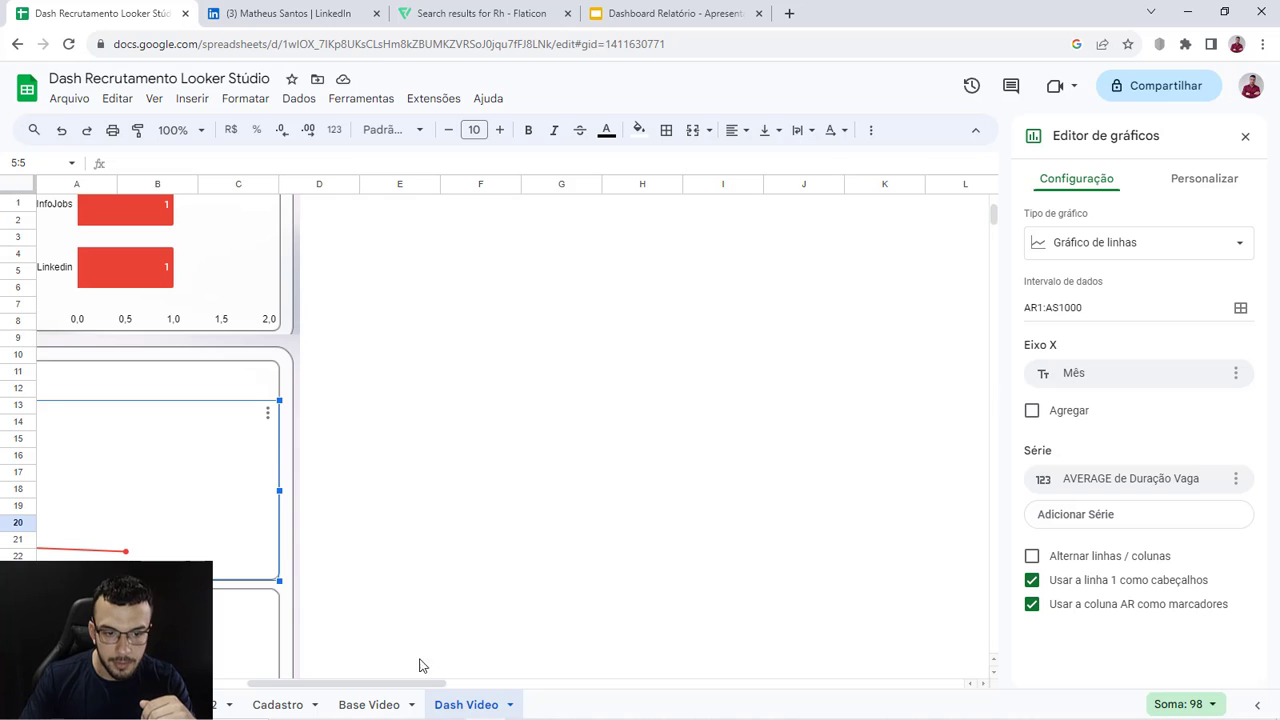
{"action": "scroll", "coordinate": [290, 603], "scroll_direction": "down", "scroll_amount": 3}
{"action": "left_click", "coordinate": [246, 506]}
{"action": "left_click", "coordinate": [267, 477]}
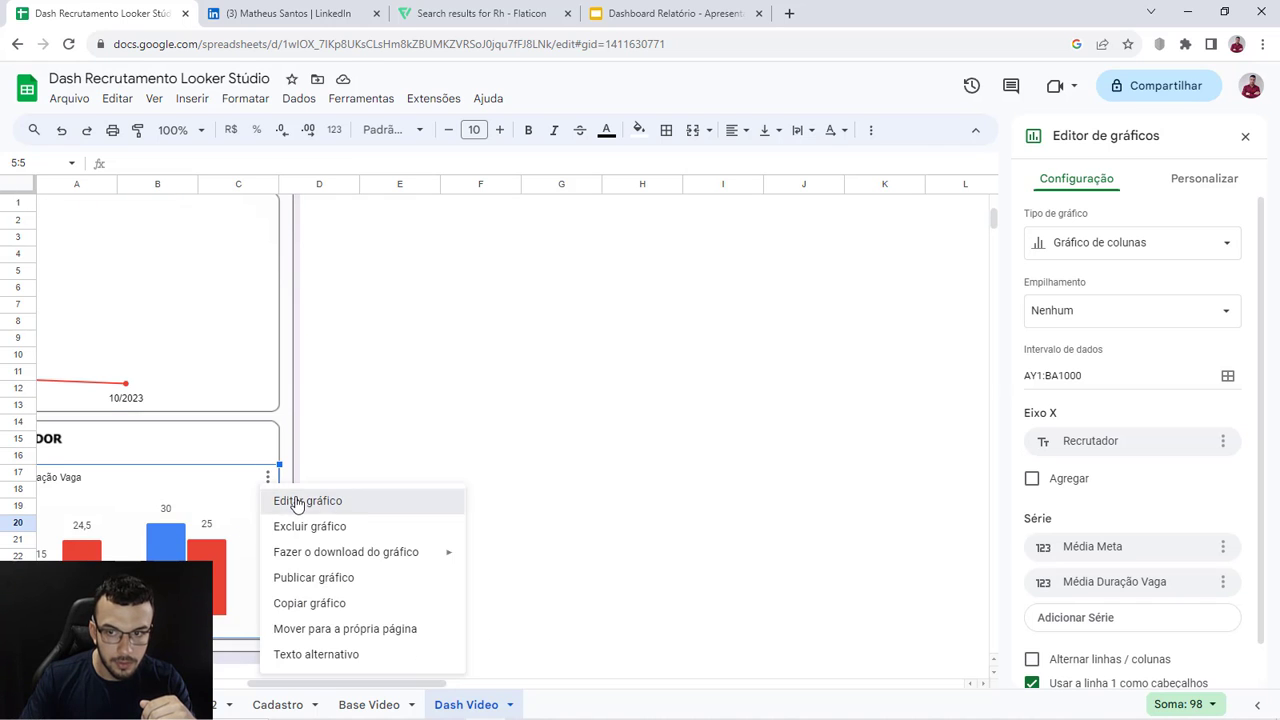
{"action": "left_click", "coordinate": [297, 498]}
{"action": "left_click_drag", "start_coordinate": [334, 684], "coordinate": [124, 687]}
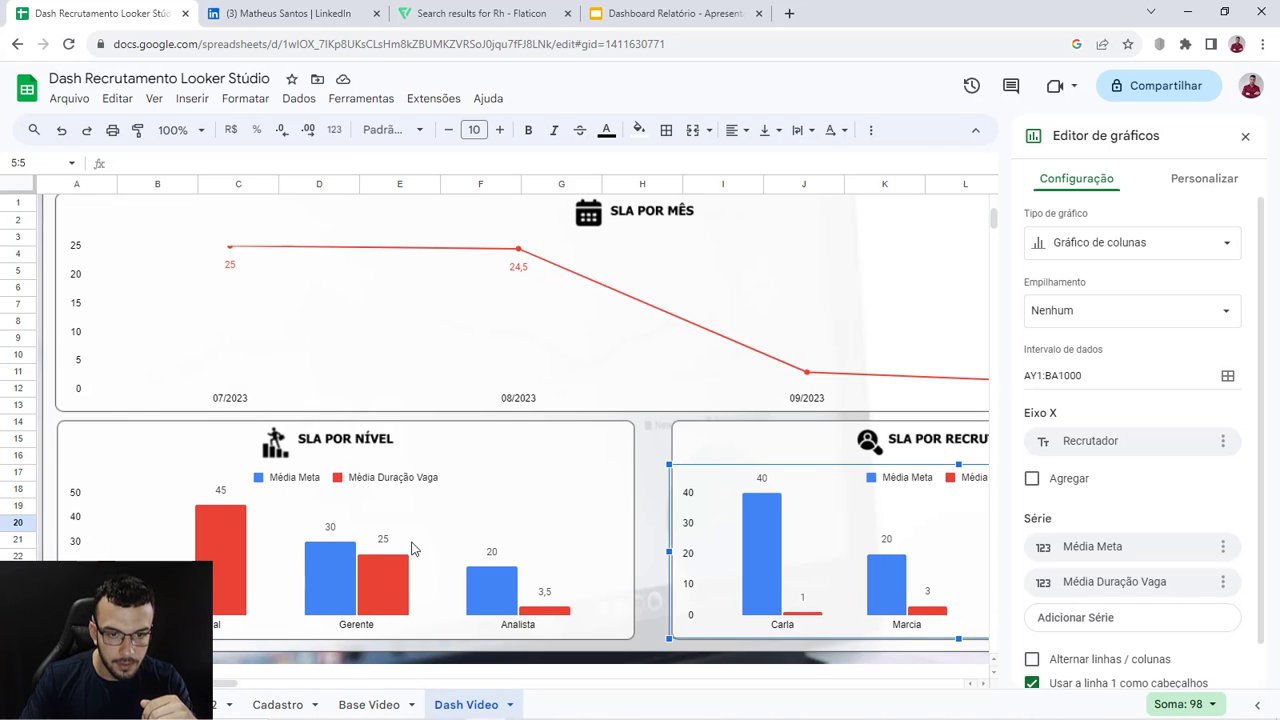
Step: Extend the data range of the SLA por Nível chart to AU1:AW1000
{"action": "left_click", "coordinate": [460, 518]}
{"action": "left_click", "coordinate": [627, 480]}
{"action": "left_click", "coordinate": [634, 500]}
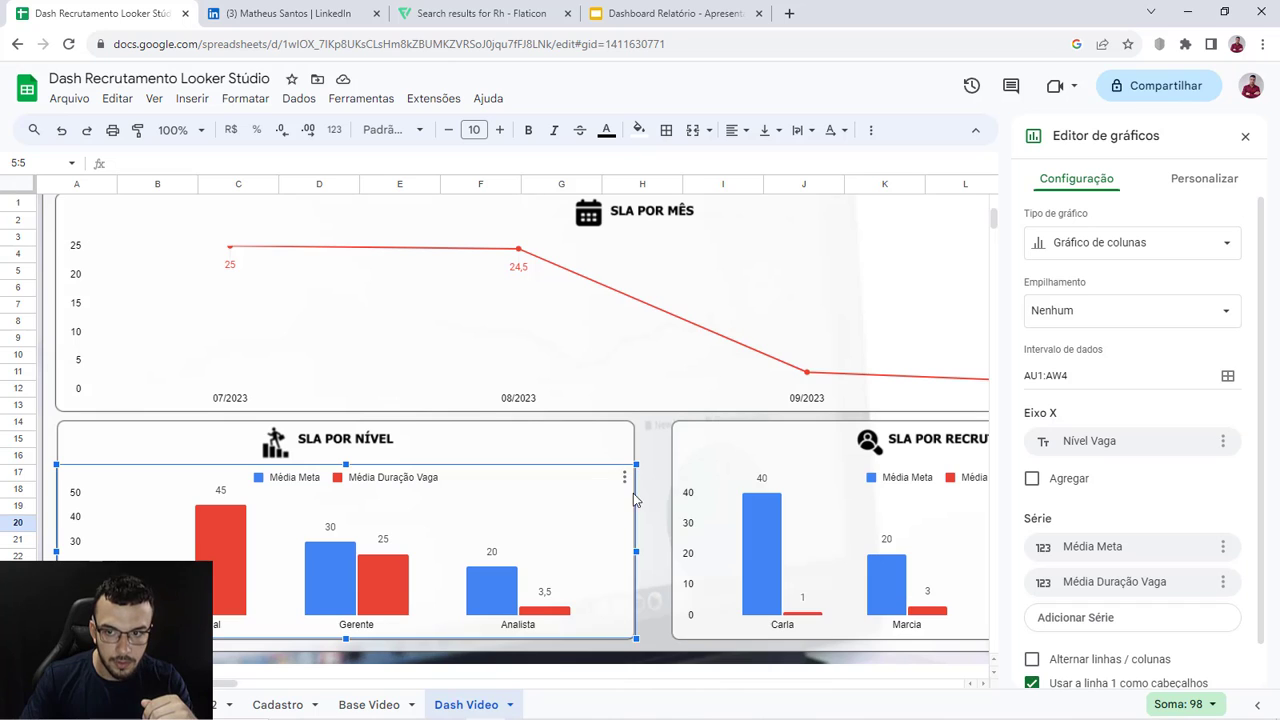
{"action": "left_click", "coordinate": [1081, 377]}
{"action": "key", "text": "BackSpace"}
{"action": "type", "text": "1000"}
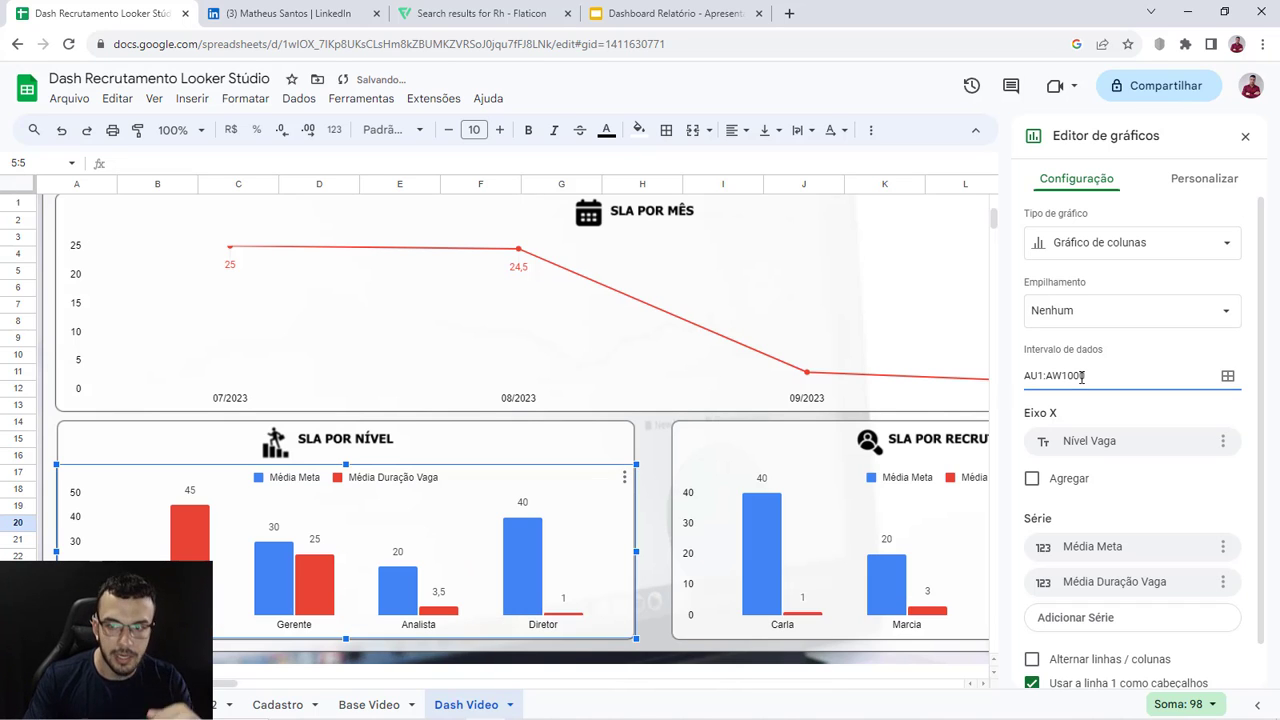
Step: Recheck the data range of the SLA por Recrutador chart and return to the beginning of the dashboard
{"action": "left_click_drag", "start_coordinate": [216, 684], "coordinate": [304, 696]}
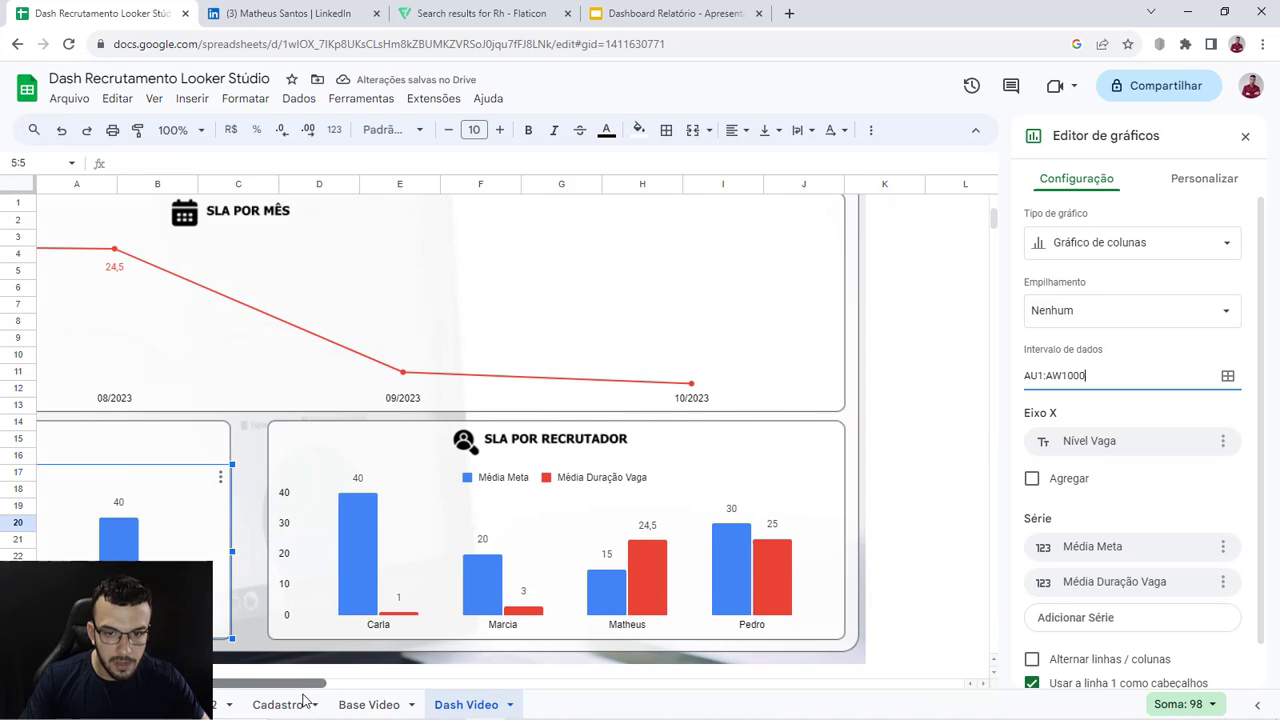
{"action": "left_click", "coordinate": [800, 544]}
{"action": "left_click", "coordinate": [833, 477]}
{"action": "left_click", "coordinate": [858, 502]}
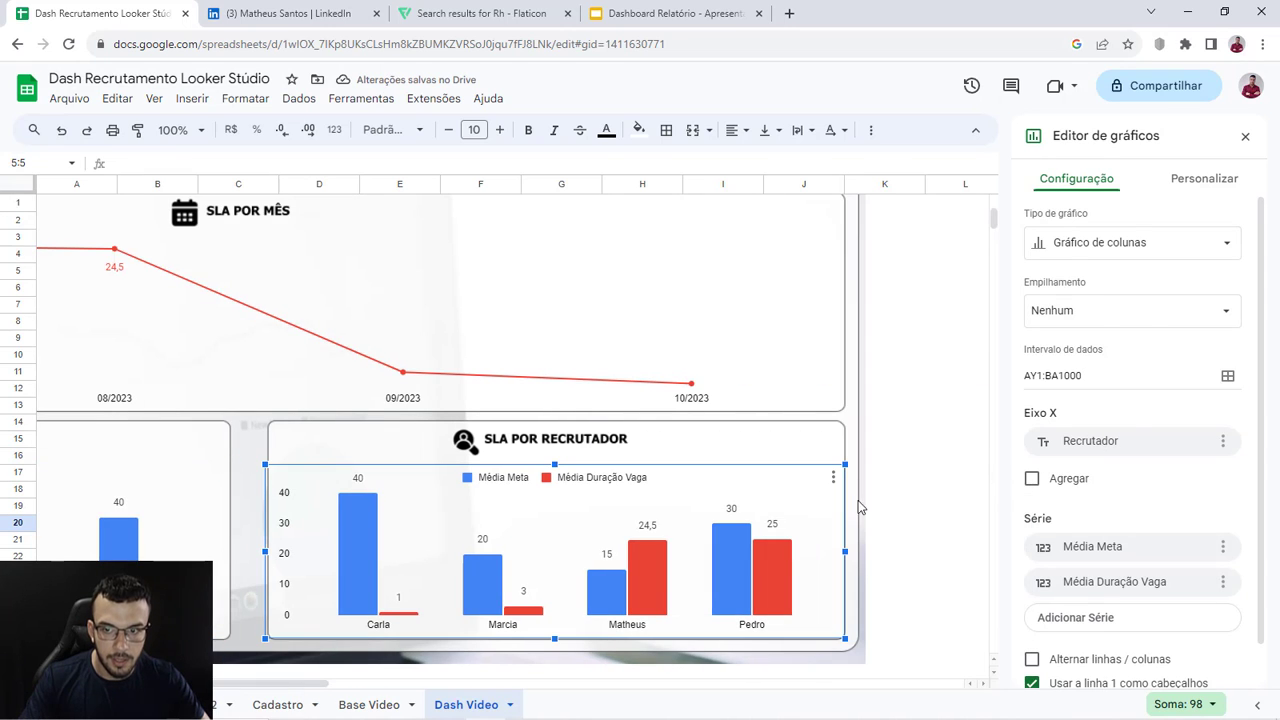
{"action": "left_click", "coordinate": [955, 423]}
{"action": "scroll", "coordinate": [856, 540], "scroll_direction": "up", "scroll_amount": 5}
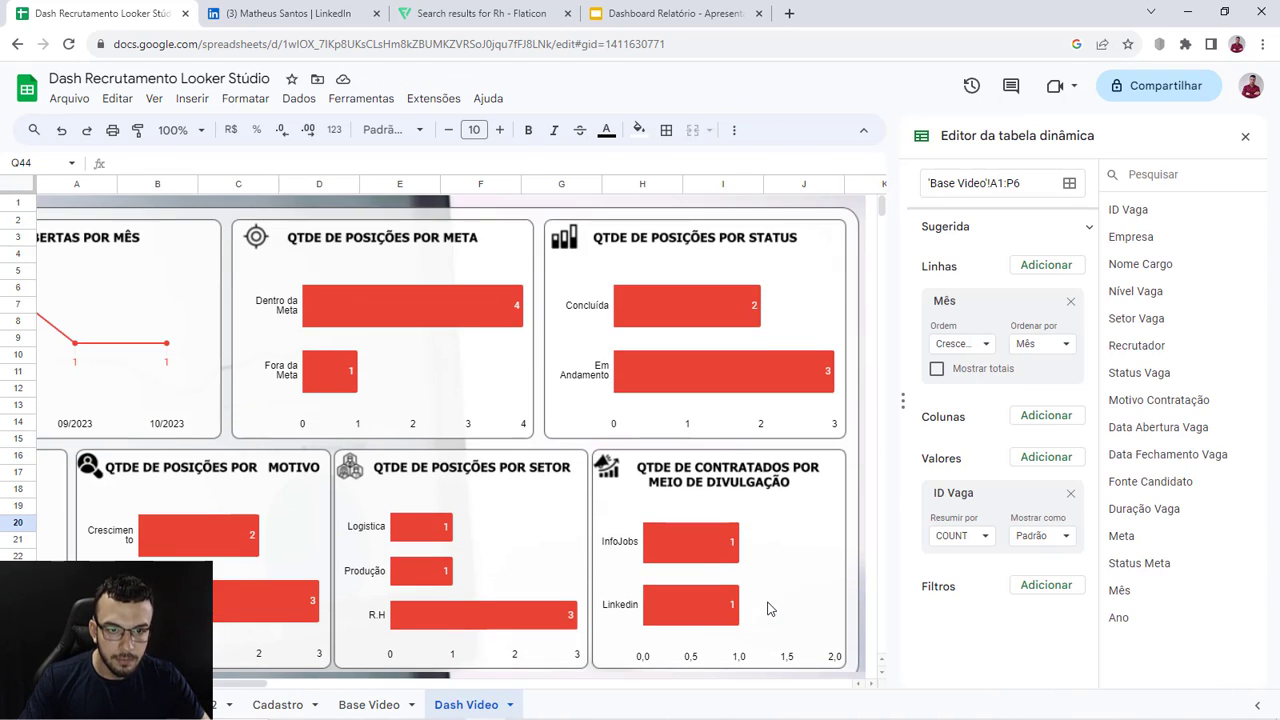
{"action": "left_click_drag", "start_coordinate": [221, 686], "coordinate": [140, 690]}
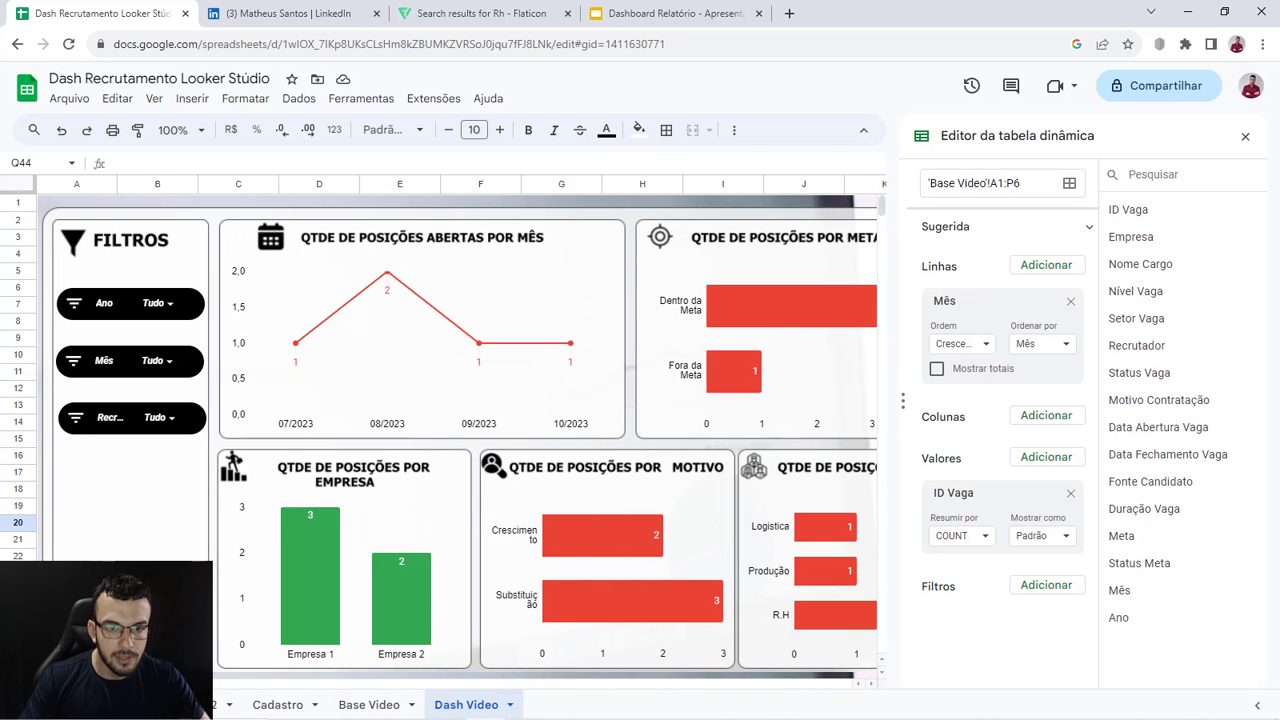
Step: Insert a blank row above row 5 of the Base Video sheet and enter 6 as its ID Vaga
{"action": "left_click", "coordinate": [369, 704]}
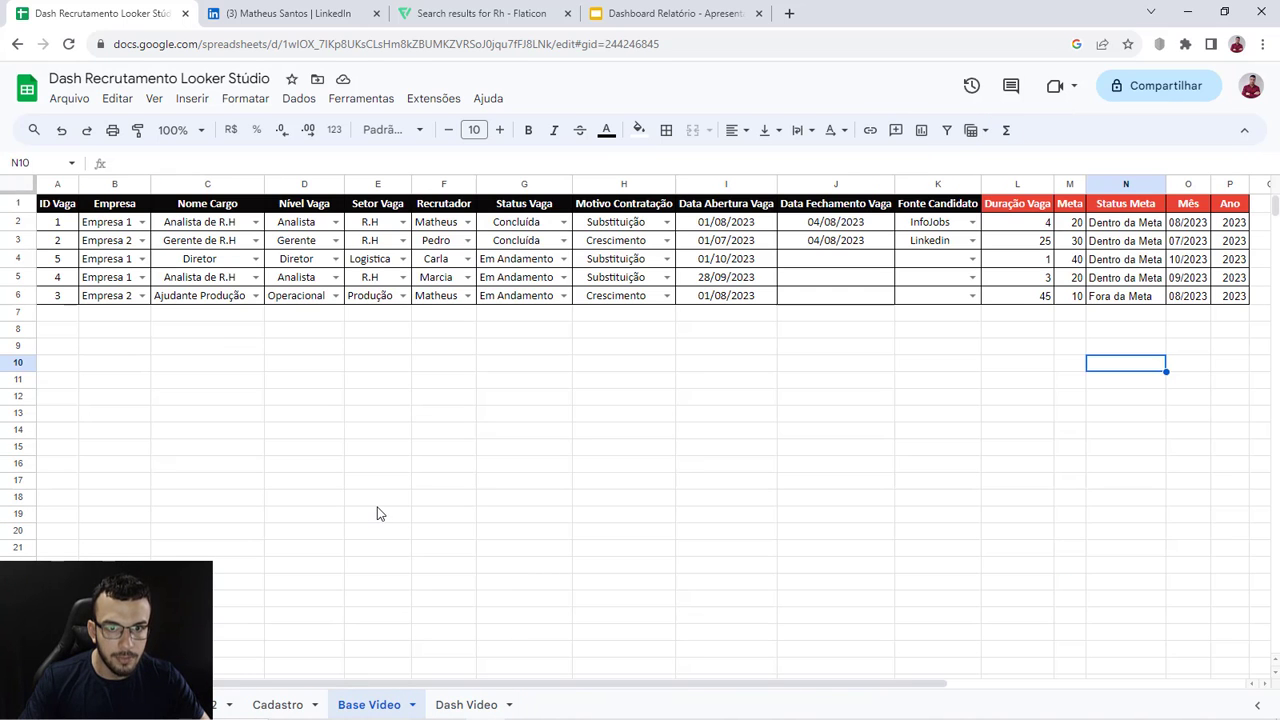
{"action": "right_click", "coordinate": [17, 277]}
{"action": "left_click", "coordinate": [100, 410]}
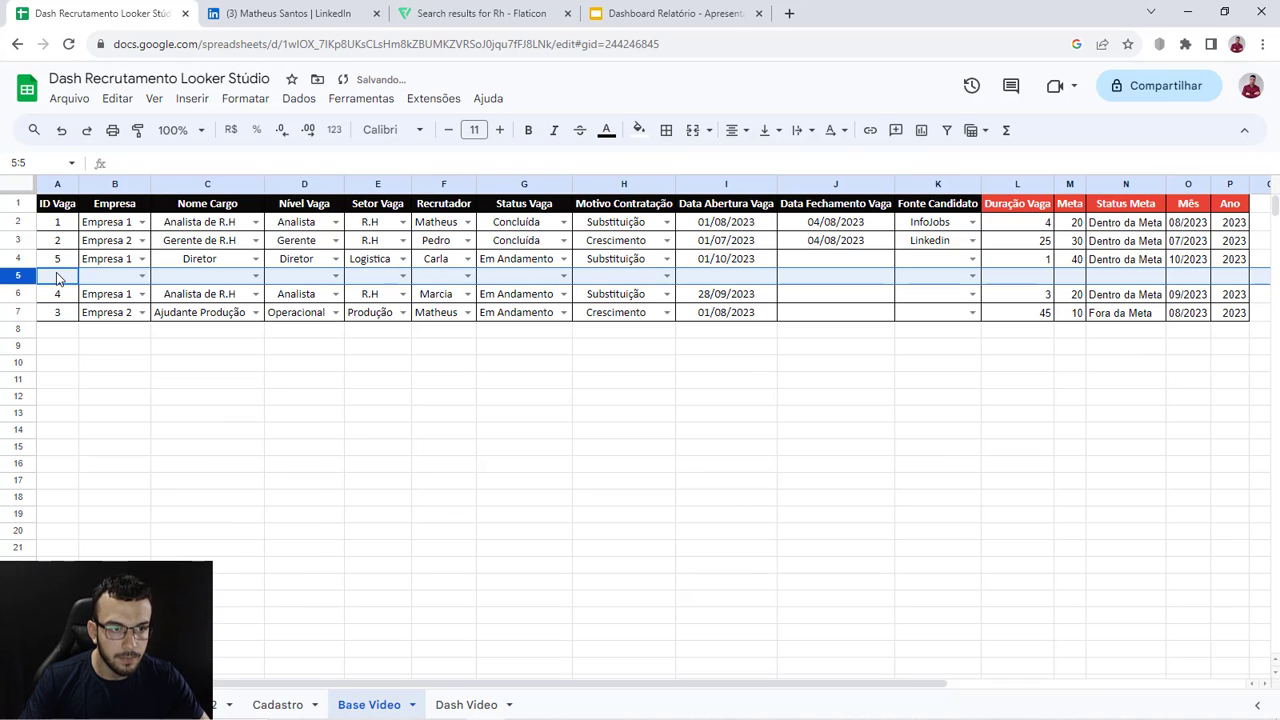
{"action": "left_click", "coordinate": [57, 277]}
{"action": "type", "text": "6"}
Step: Set the new vacancy's Empresa to Empresa 1, Nome Cargo to Analista de R.H and Nível Vaga to Analista
{"action": "left_click", "coordinate": [110, 277]}
{"action": "left_click", "coordinate": [142, 277]}
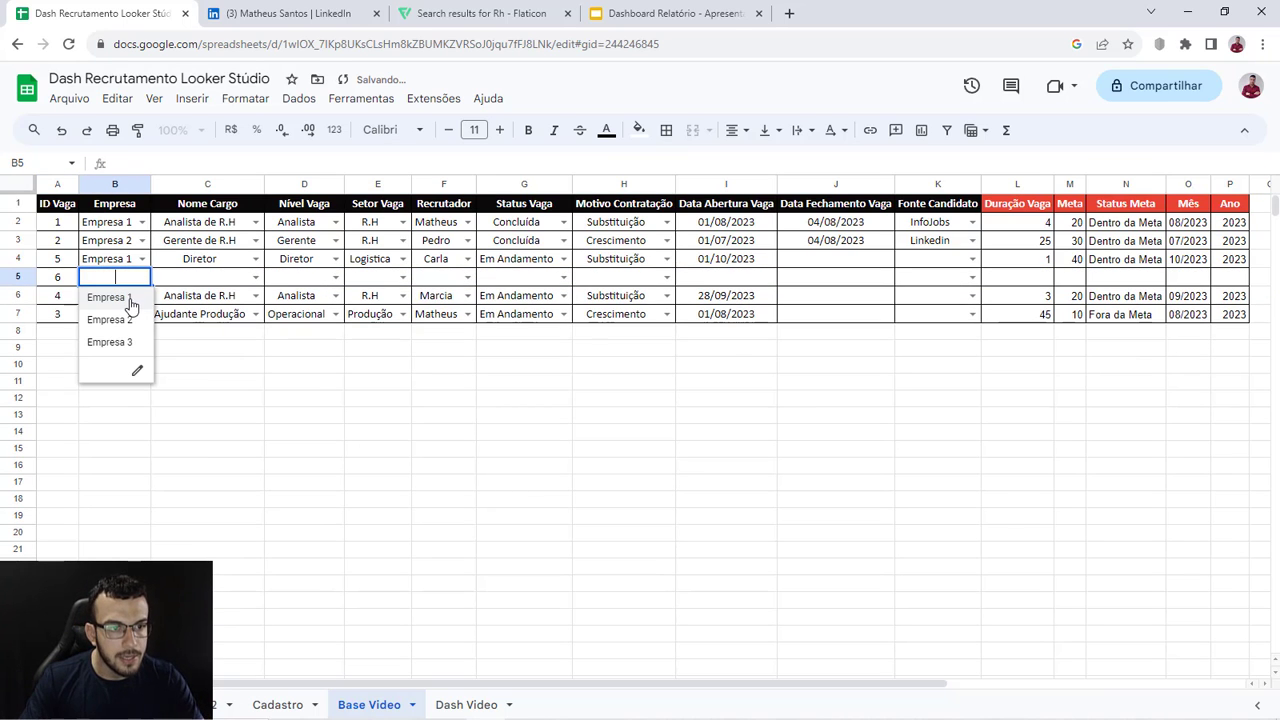
{"action": "left_click", "coordinate": [112, 297]}
{"action": "left_click", "coordinate": [250, 280]}
{"action": "left_click", "coordinate": [252, 279]}
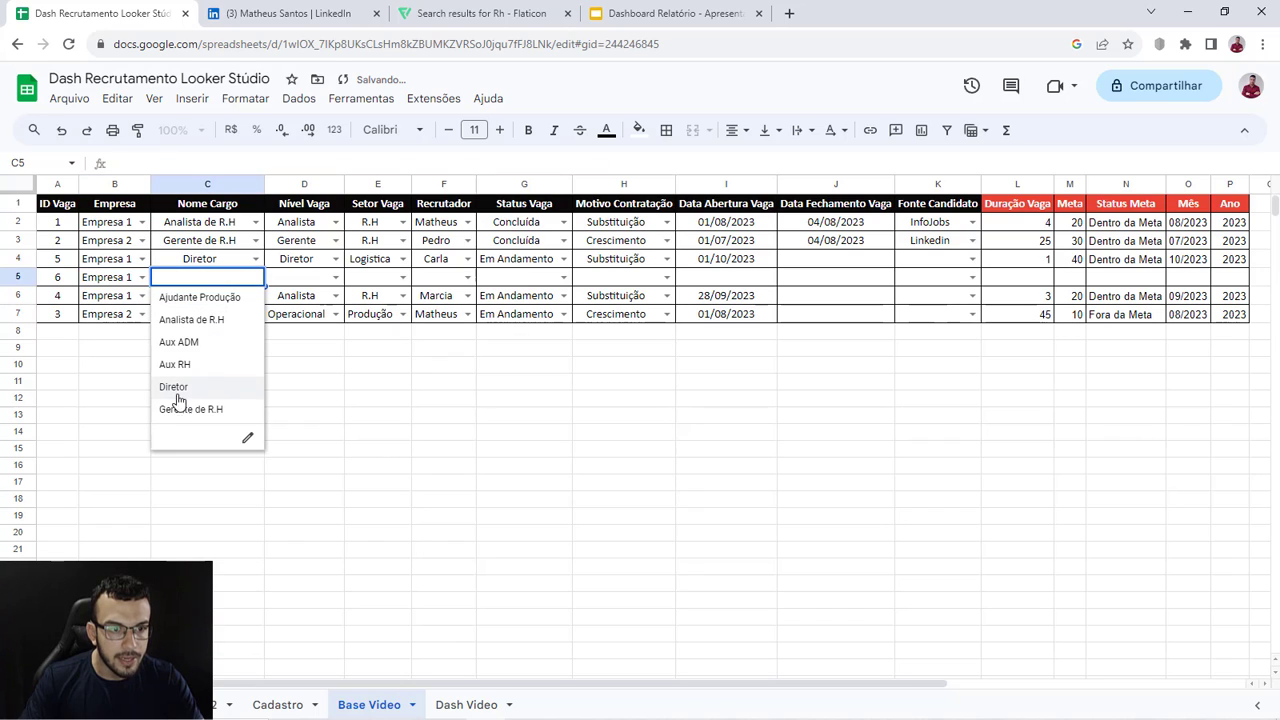
{"action": "left_click", "coordinate": [191, 319]}
{"action": "left_click", "coordinate": [330, 278]}
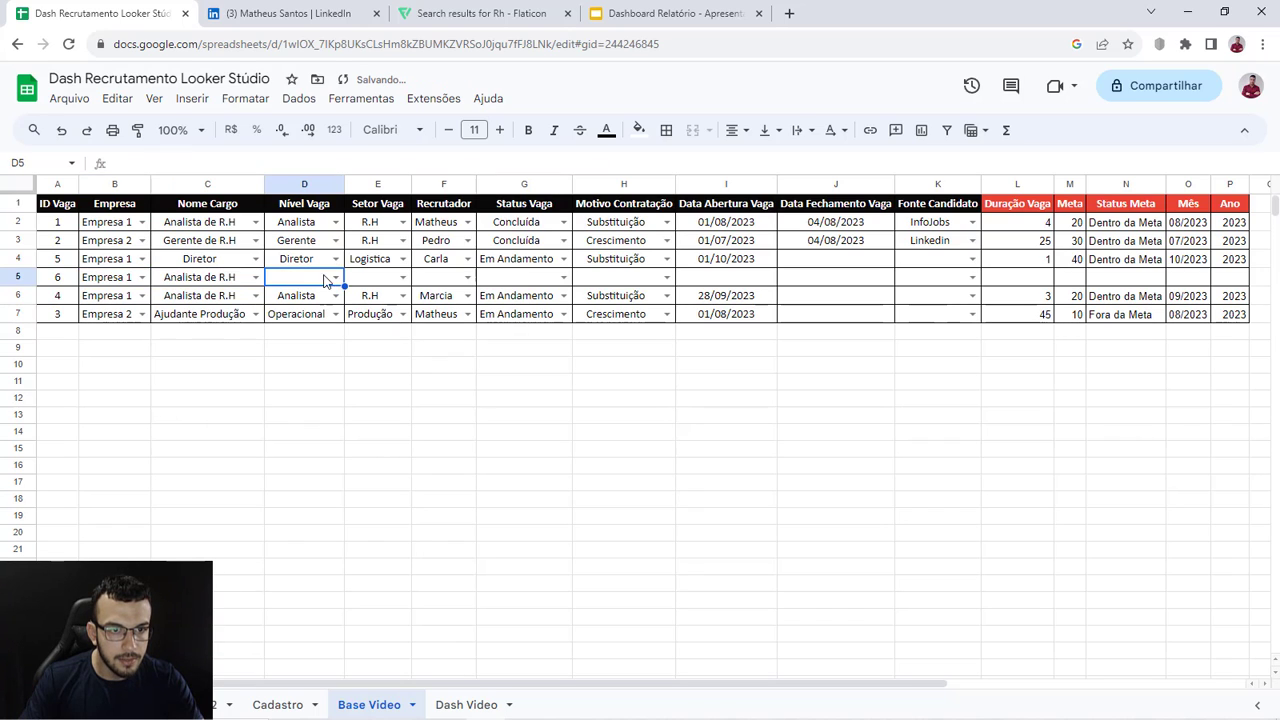
{"action": "left_click", "coordinate": [338, 277]}
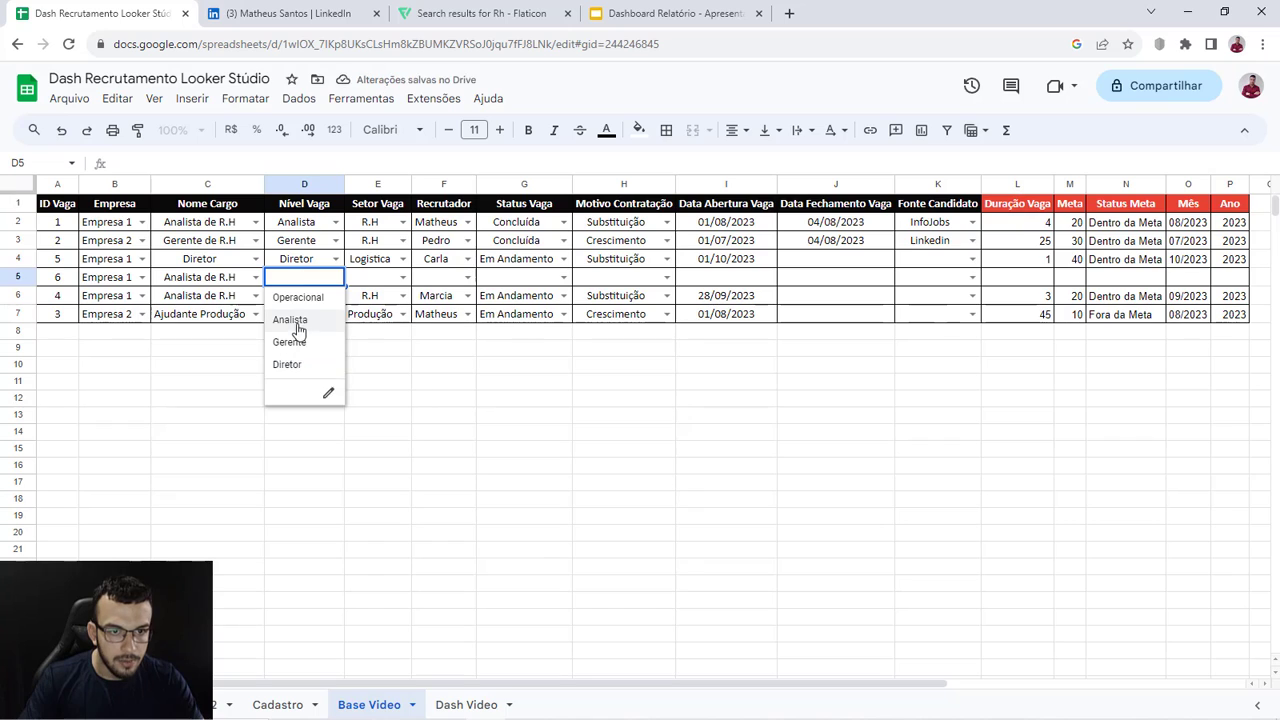
{"action": "left_click", "coordinate": [295, 320]}
Step: Set the new vacancy's Setor Vaga to R.H and choose the recruiter already assigned to vacancy 2
{"action": "left_click", "coordinate": [390, 278]}
{"action": "left_click", "coordinate": [398, 280]}
{"action": "left_click", "coordinate": [362, 386]}
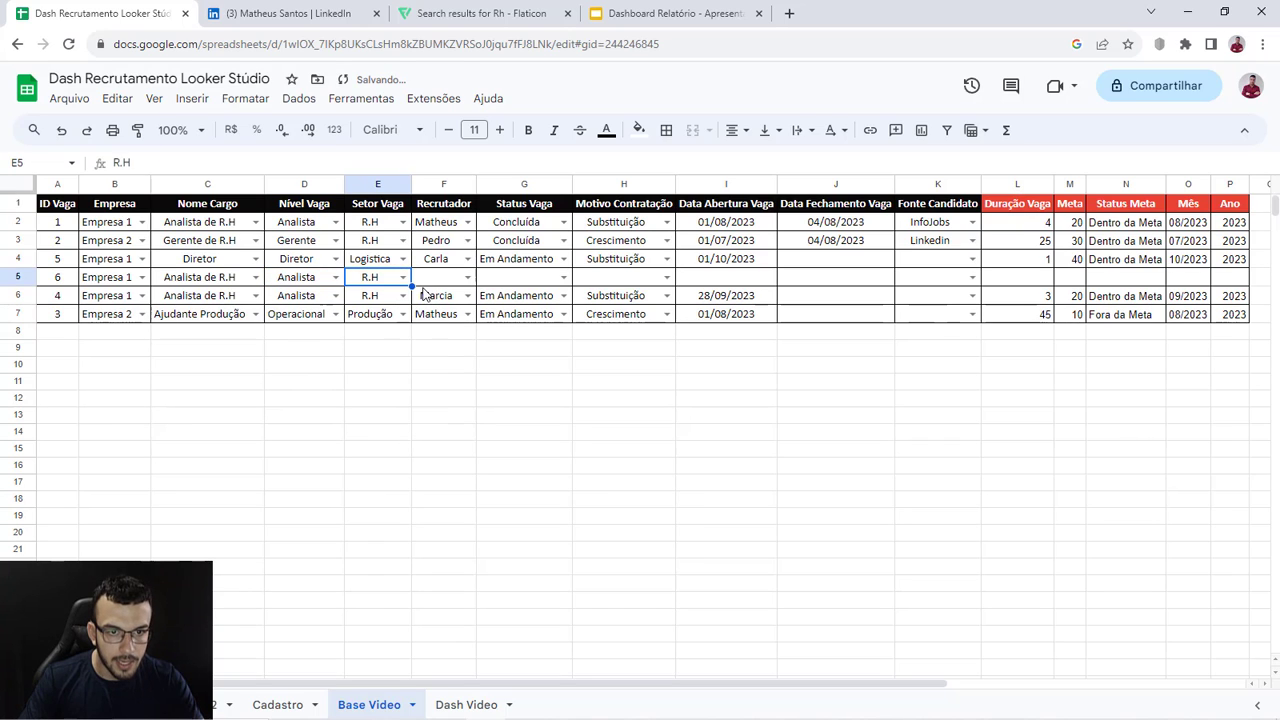
{"action": "left_click", "coordinate": [428, 278]}
{"action": "left_click", "coordinate": [432, 278]}
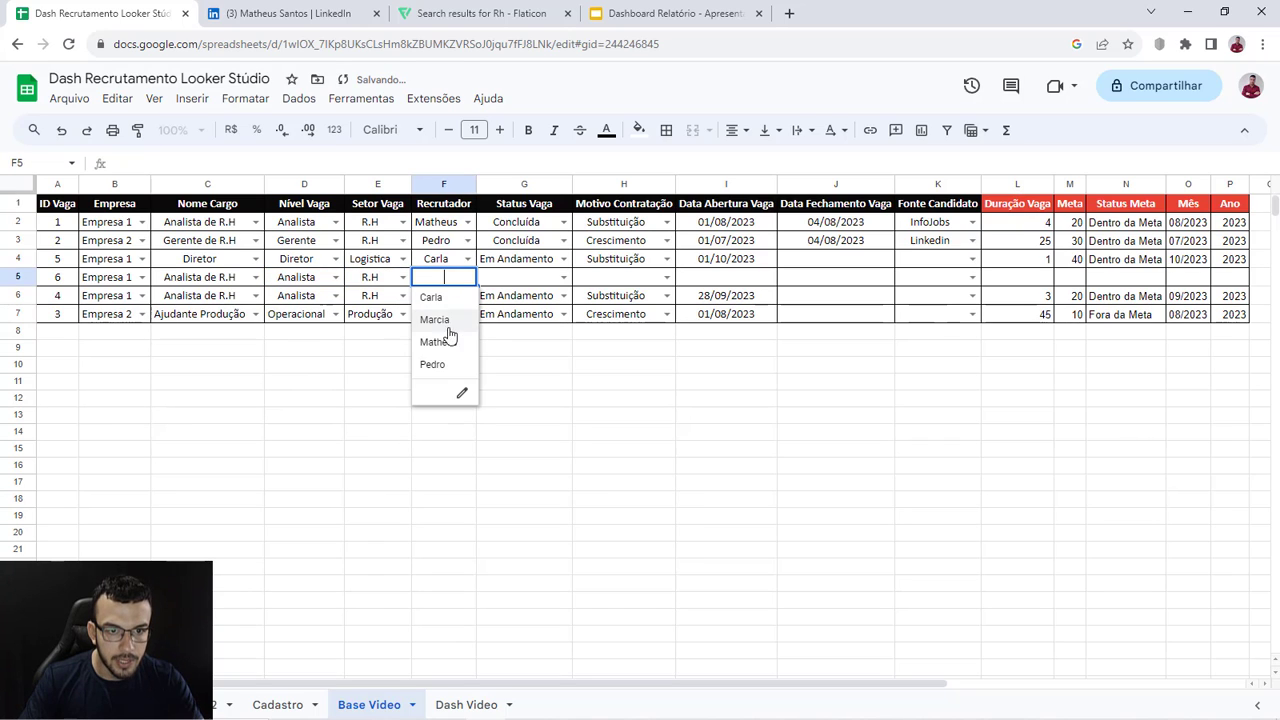
{"action": "left_click", "coordinate": [433, 364]}
Step: Set the new vacancy's Status Vaga to Em Andamento and its Motivo Contratação to Crescimento
{"action": "left_click", "coordinate": [558, 278]}
{"action": "left_click", "coordinate": [564, 279]}
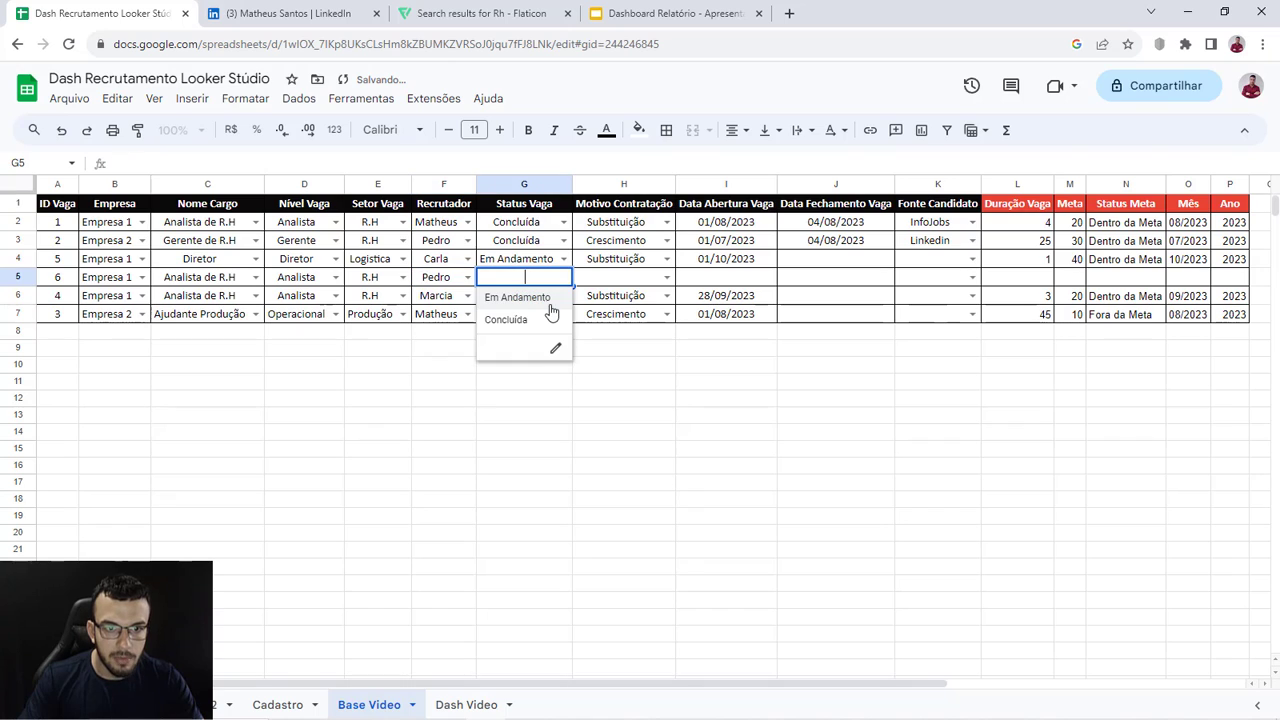
{"action": "left_click", "coordinate": [517, 296]}
{"action": "left_click", "coordinate": [667, 279]}
{"action": "left_click", "coordinate": [667, 279]}
{"action": "left_click", "coordinate": [646, 316]}
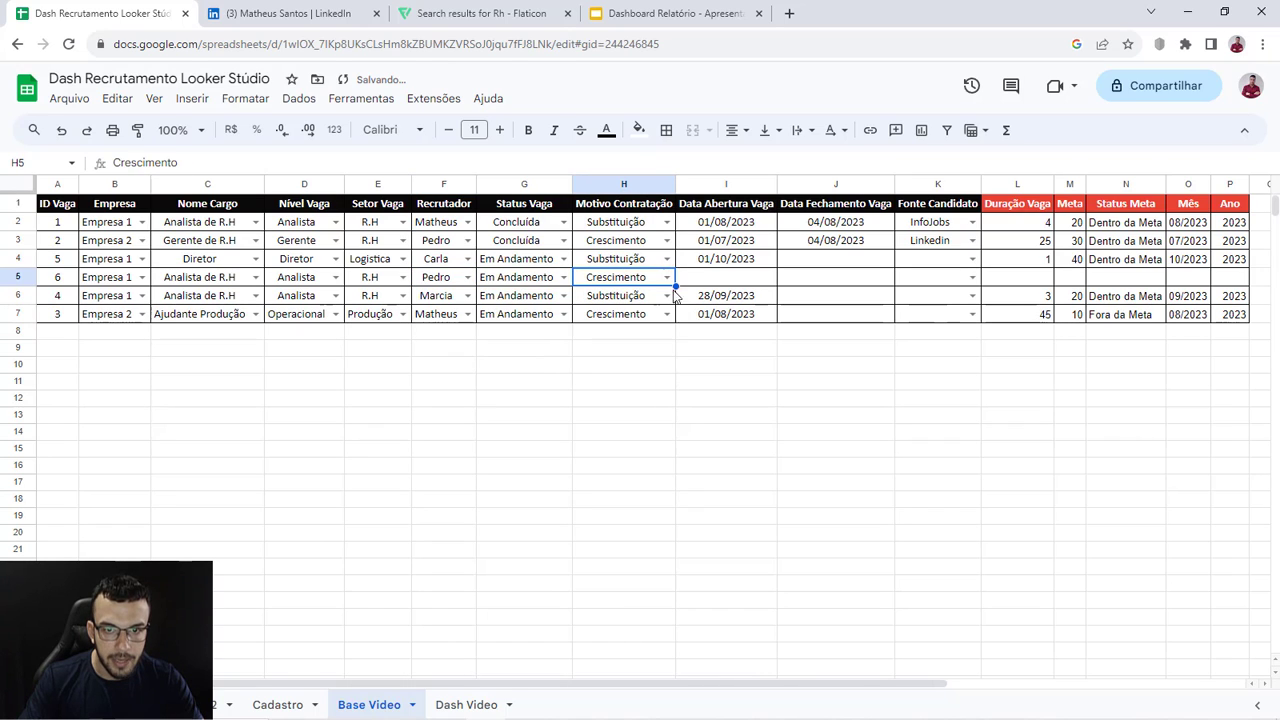
Step: Copy the Data Abertura Vaga 01/10/2023 from row 4 into the new vacancy's row
{"action": "left_click", "coordinate": [730, 263]}
{"action": "key", "text": "ctrl+c"}
{"action": "left_click", "coordinate": [734, 284]}
{"action": "key", "text": "ctrl+v"}
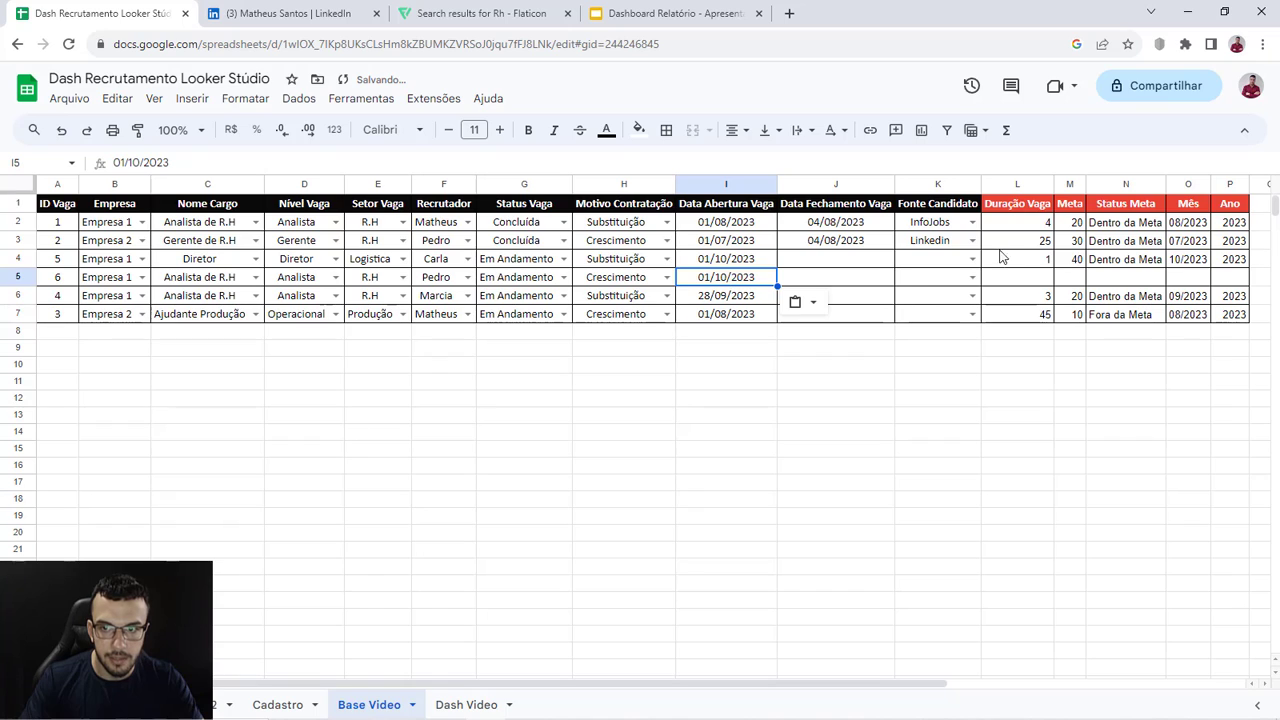
Step: Fill the row 4 formulas from Duração Vaga through Ano down into row 5
{"action": "left_click", "coordinate": [1034, 259]}
{"action": "left_click", "coordinate": [1240, 262], "text": "shift"}
{"action": "left_click_drag", "start_coordinate": [1249, 263], "coordinate": [1247, 284]}
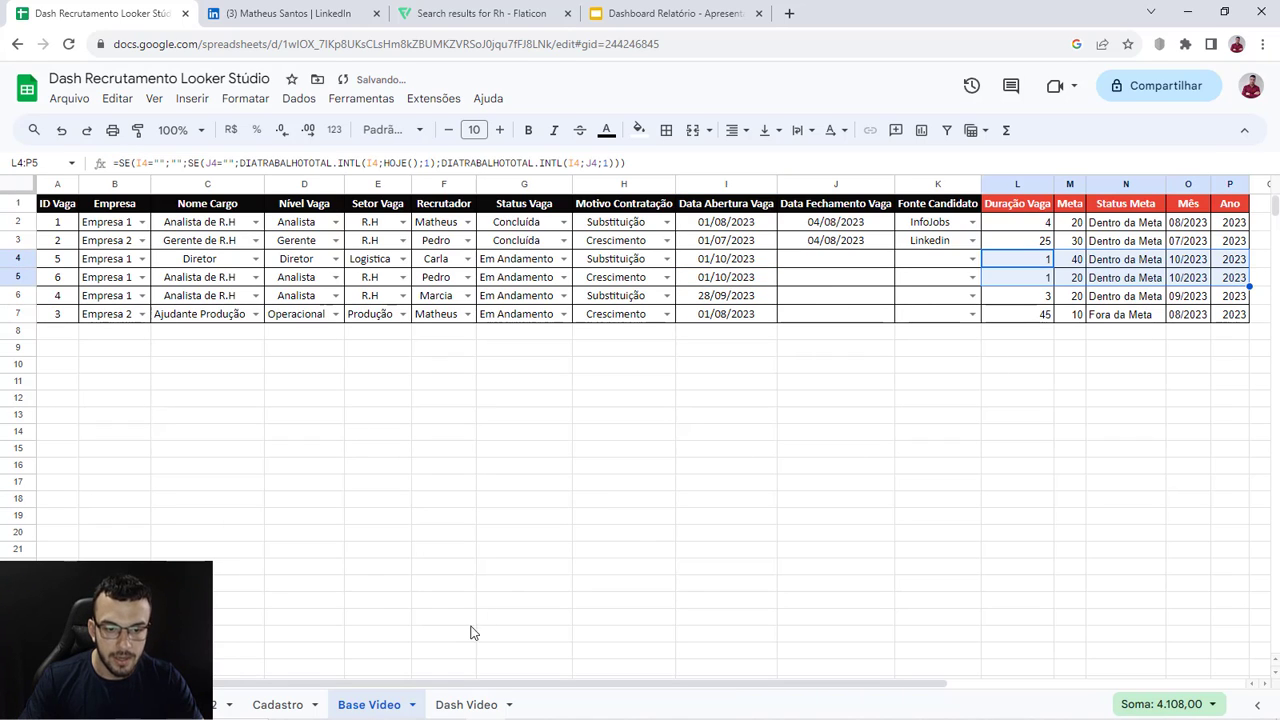
Step: Close the pivot table editor on the Dash Video sheet and examine all charts for the newly added vacancy
{"action": "left_click", "coordinate": [448, 704]}
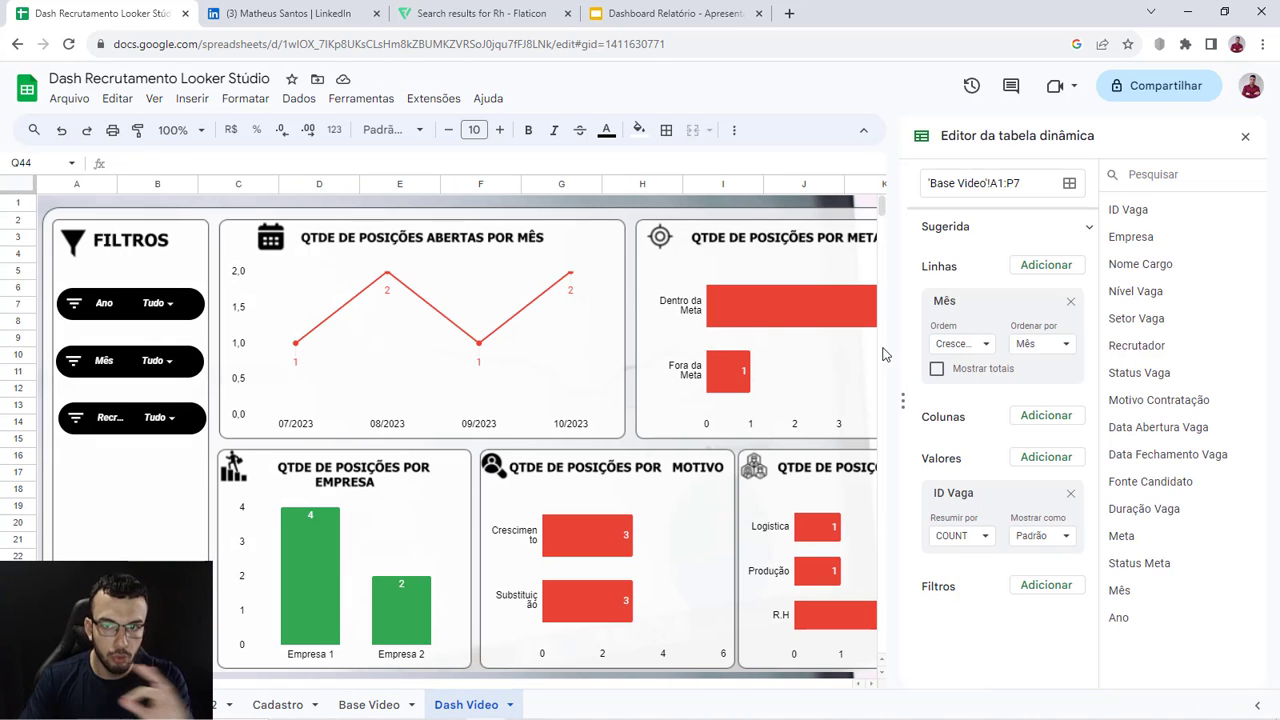
{"action": "left_click", "coordinate": [1245, 136]}
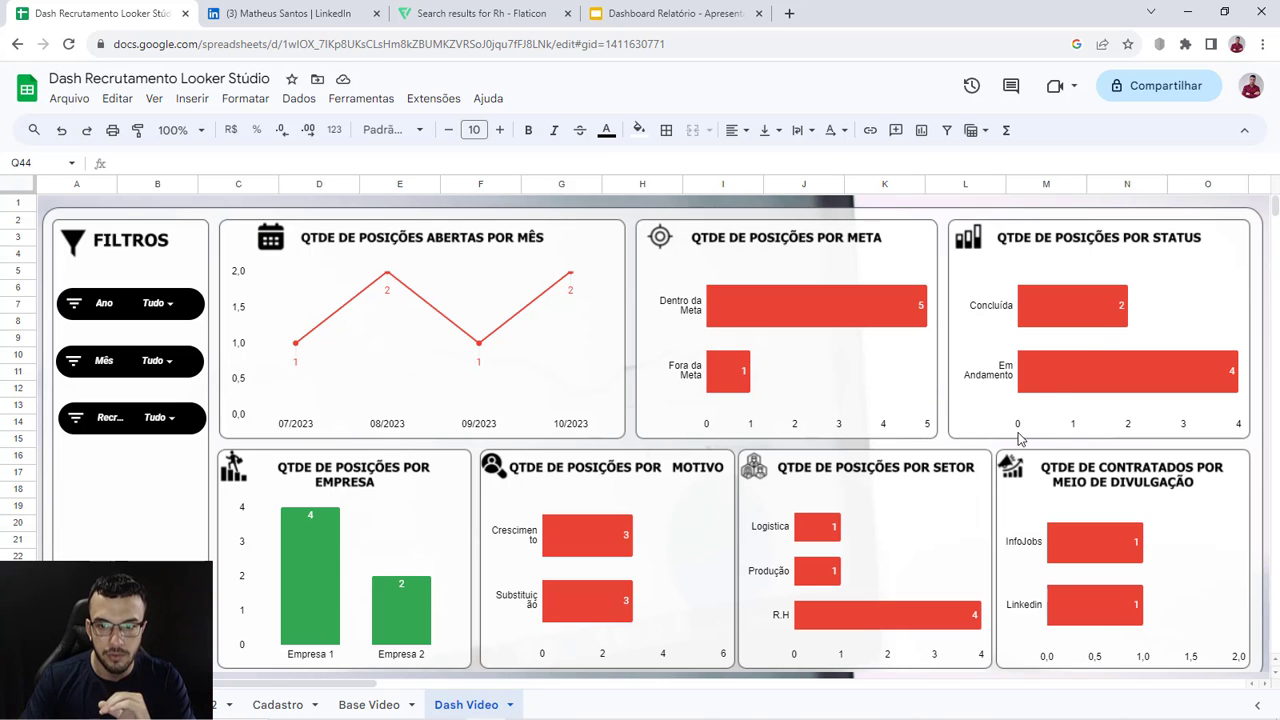
{"action": "scroll", "coordinate": [728, 574], "scroll_direction": "down", "scroll_amount": 5}
{"action": "scroll", "coordinate": [728, 574], "scroll_direction": "down", "scroll_amount": 2}
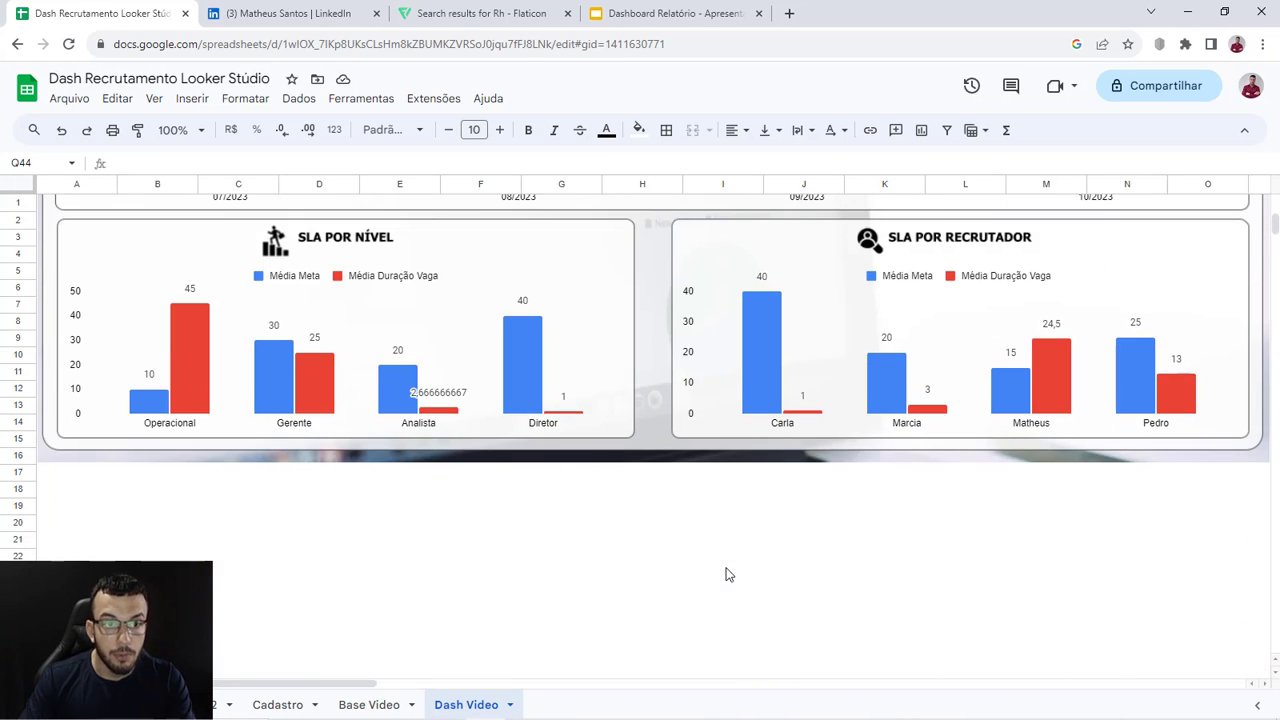
{"action": "left_click", "coordinate": [726, 590]}
{"action": "scroll", "coordinate": [606, 600], "scroll_direction": "up", "scroll_amount": 5}
{"action": "scroll", "coordinate": [607, 602], "scroll_direction": "up", "scroll_amount": 2}
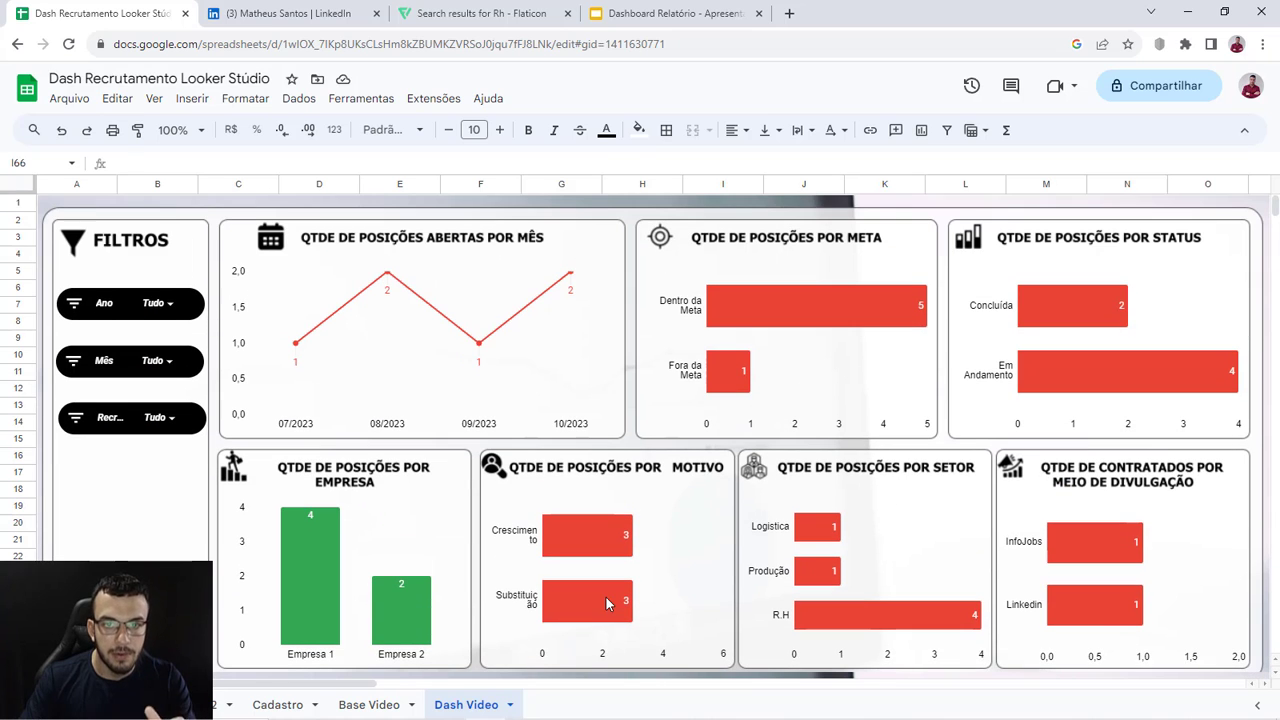